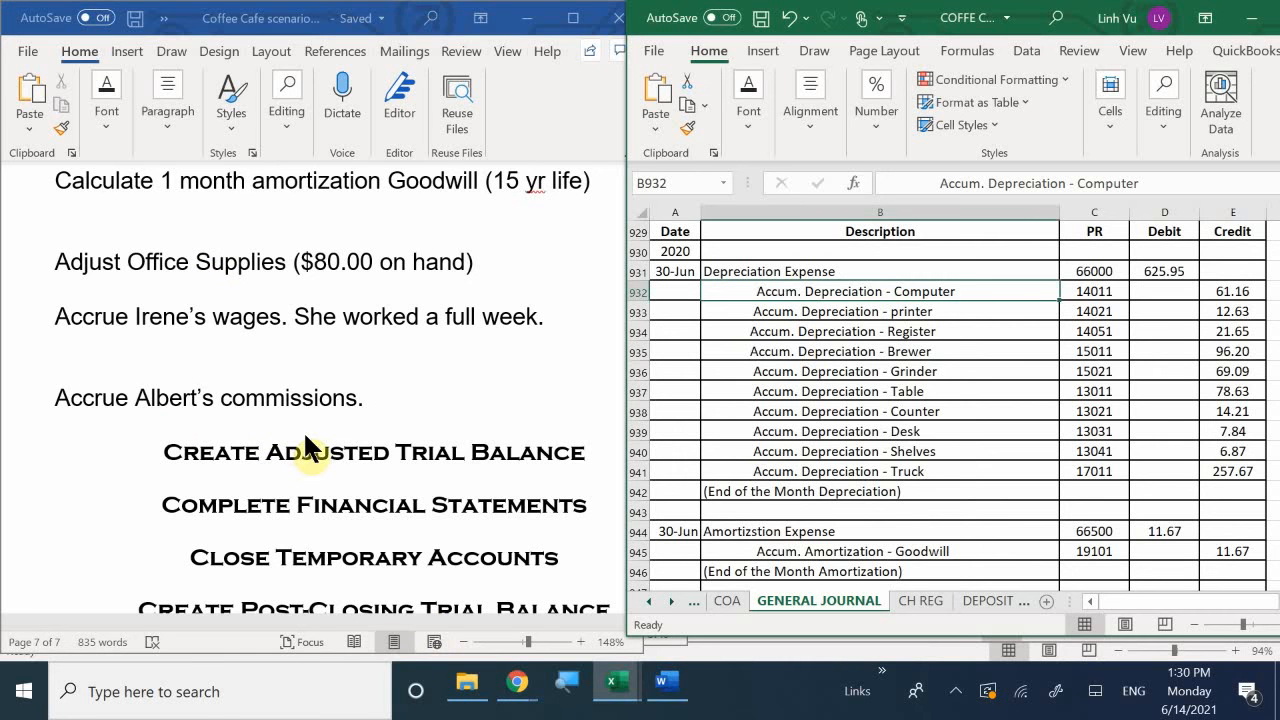
Review the month-end adjustments in the Word document, from the Goodwill amortization to the Office Supplies adjustment.
{"action": "left_click", "coordinate": [304, 430]}
{"action": "scroll", "coordinate": [306, 430], "scroll_direction": "up", "scroll_amount": 1}
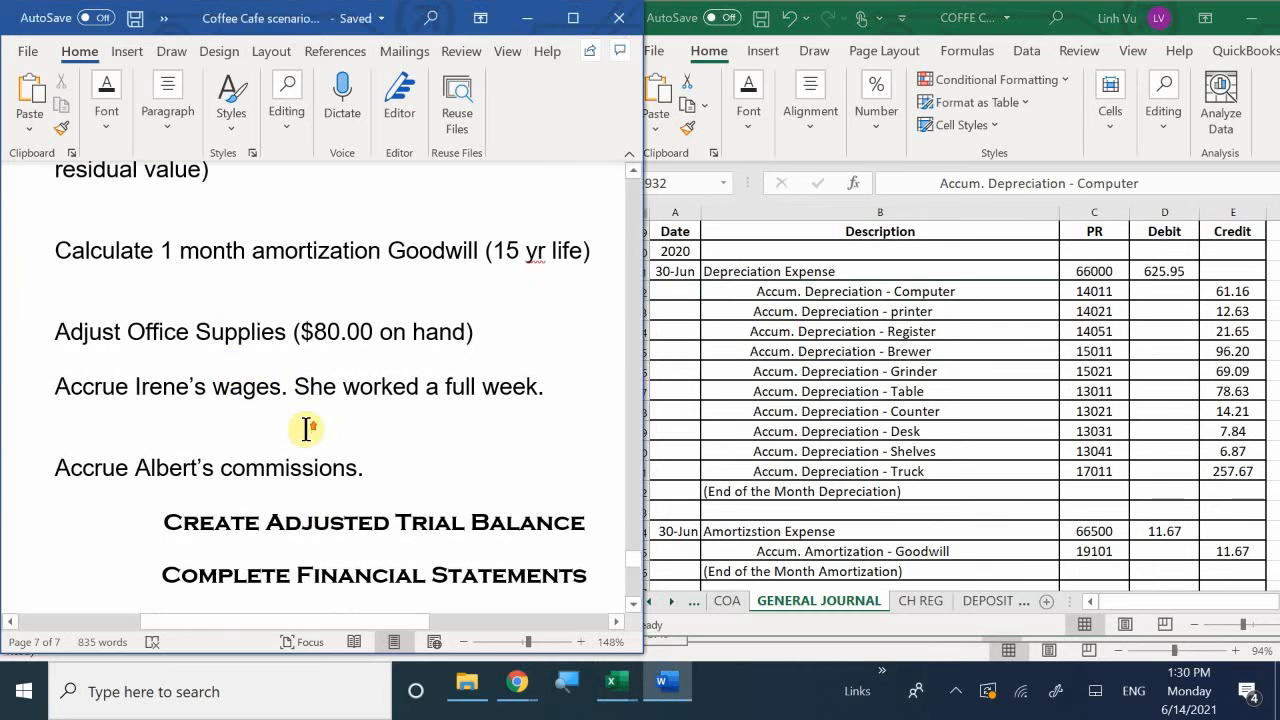
{"action": "scroll", "coordinate": [370, 420], "scroll_direction": "up", "scroll_amount": 2}
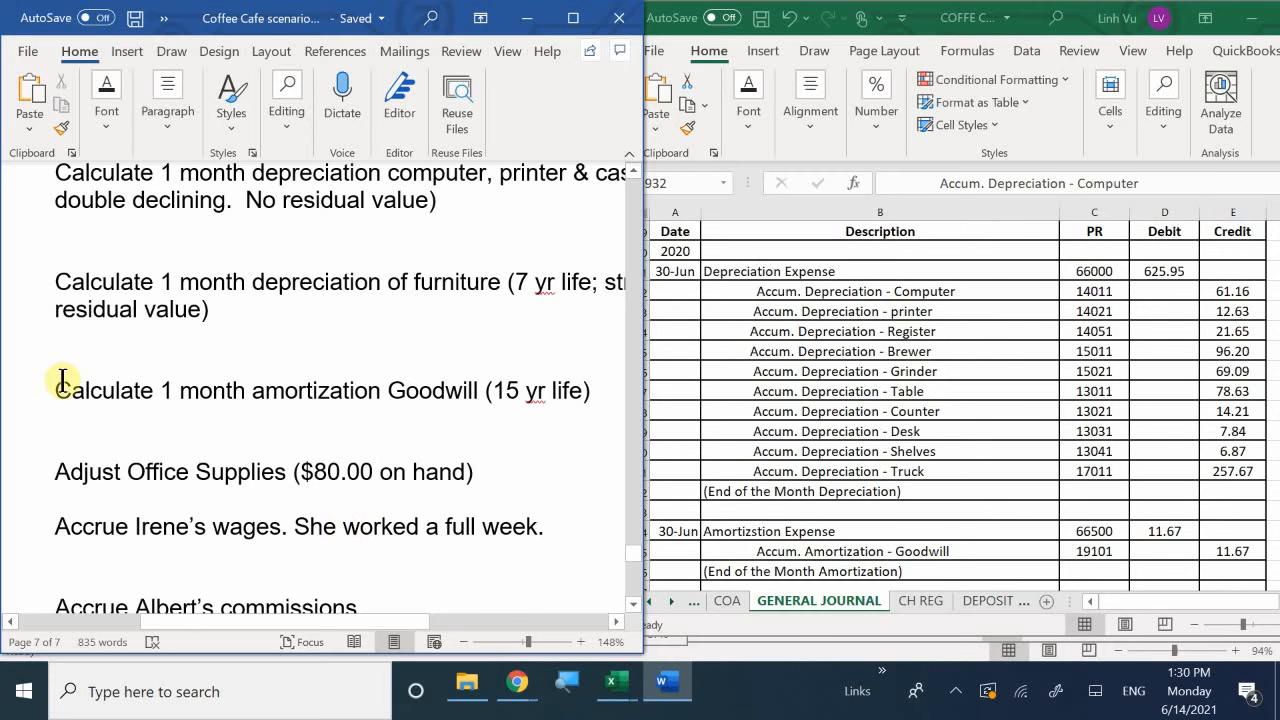
{"action": "left_click_drag", "start_coordinate": [54, 382], "coordinate": [251, 423]}
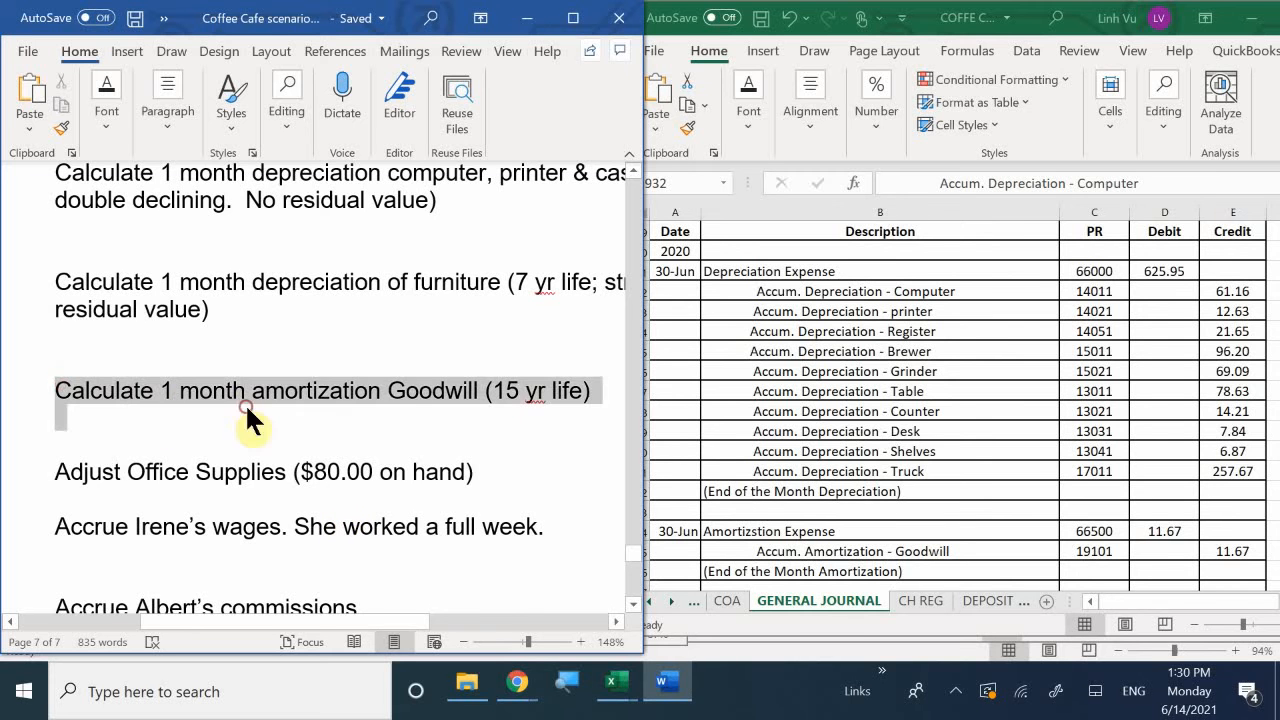
{"action": "left_click", "coordinate": [228, 480]}
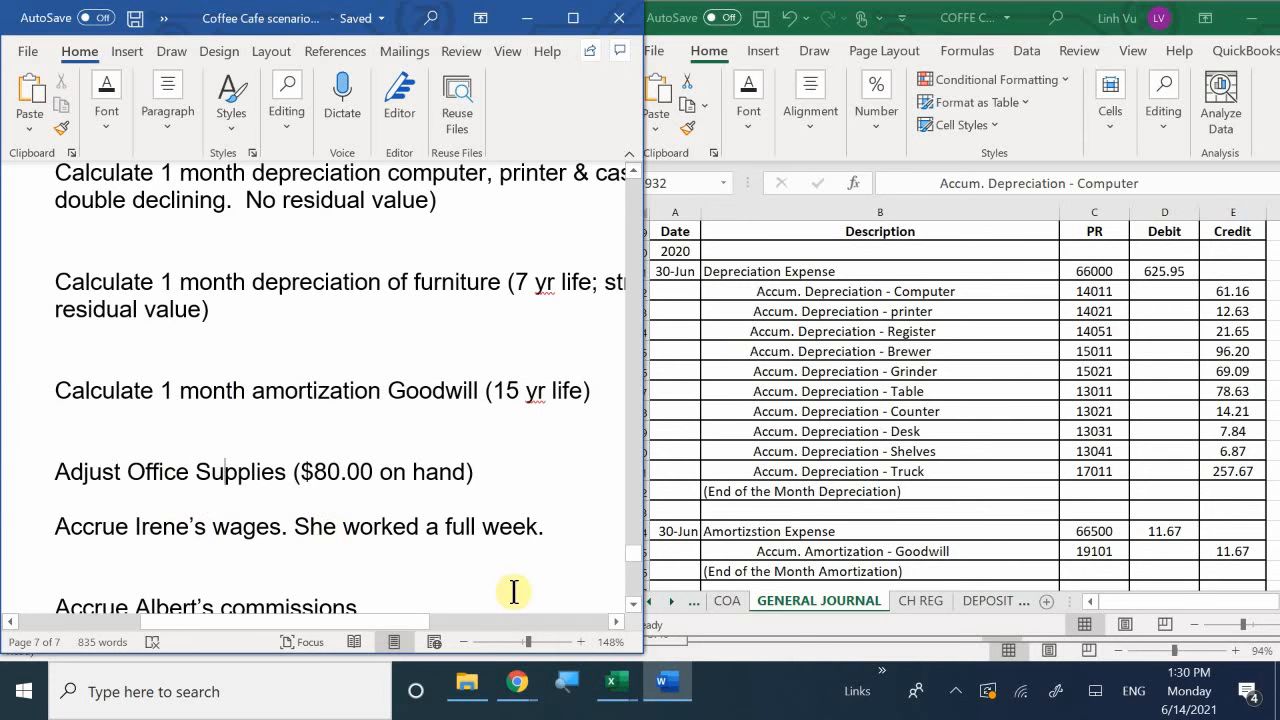
Switch to the Excel general journal and start a new entry in A948 dated June 30.
{"action": "left_click", "coordinate": [833, 497]}
{"action": "scroll", "coordinate": [832, 490], "scroll_direction": "down", "scroll_amount": 3}
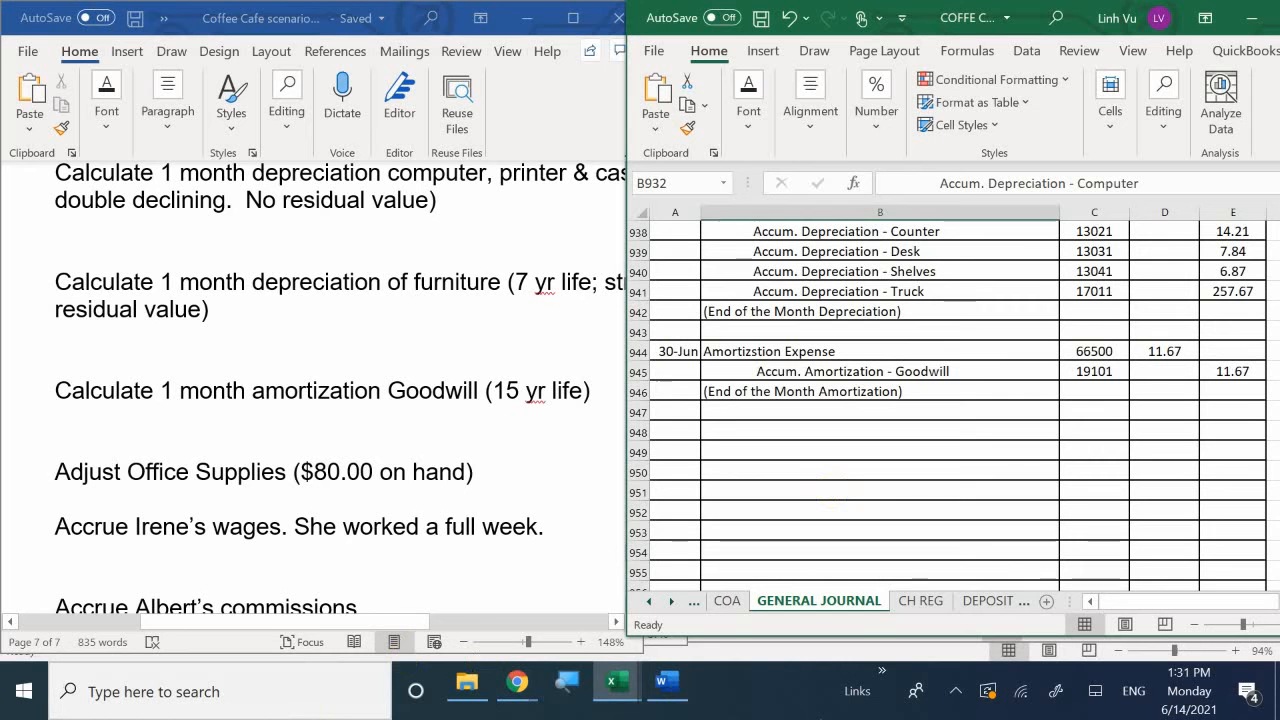
{"action": "left_click", "coordinate": [668, 429]}
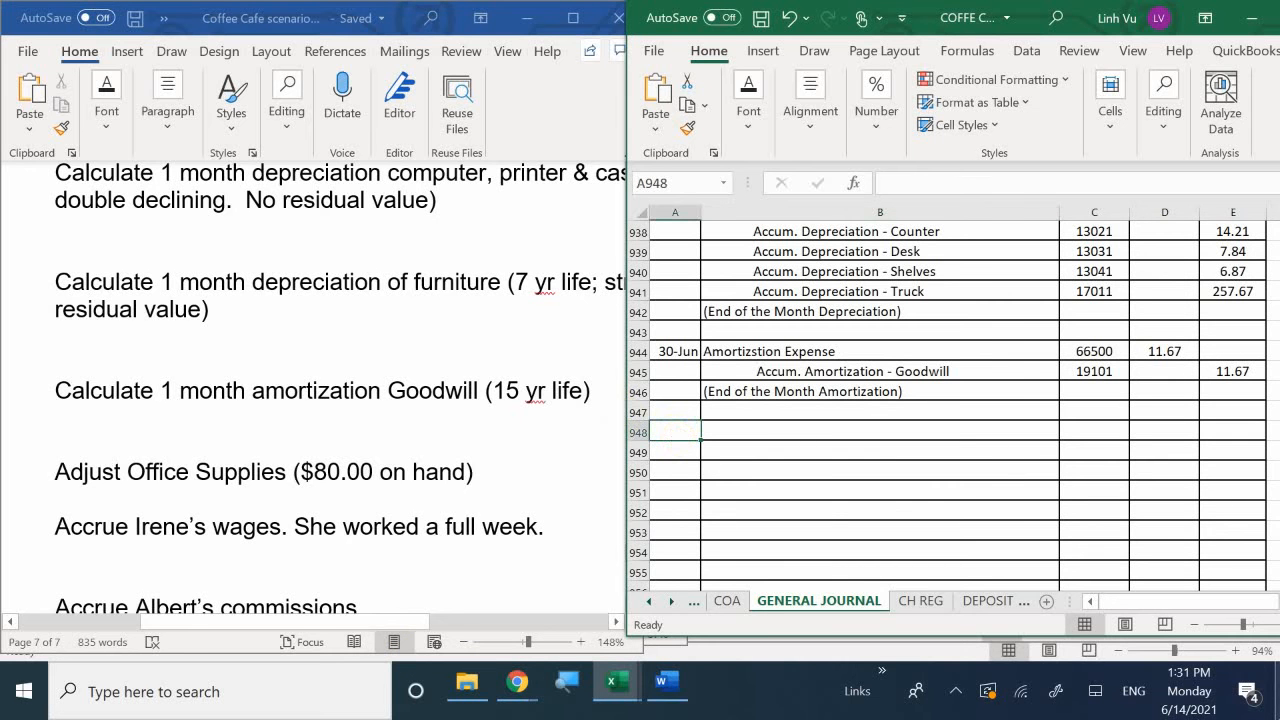
{"action": "type", "text": "6"}
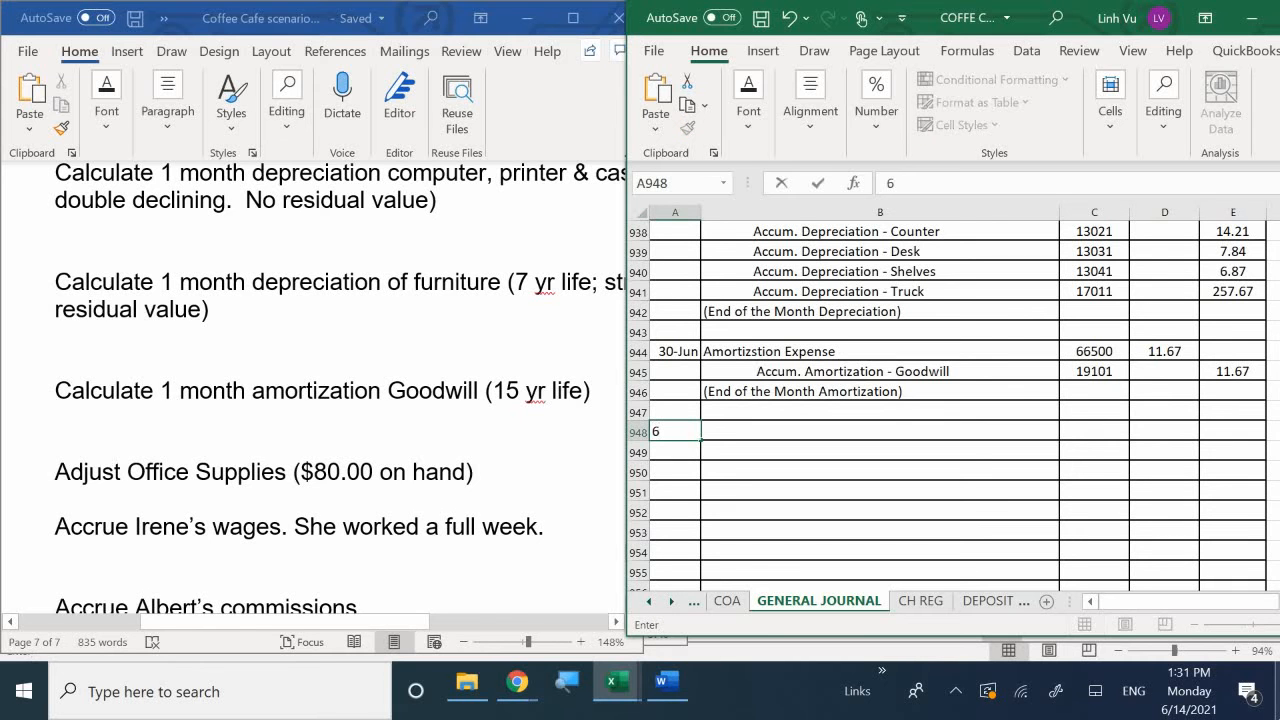
{"action": "type", "text": "/"}
{"action": "type", "text": "30-Jun"}
{"action": "key", "text": "Tab"}
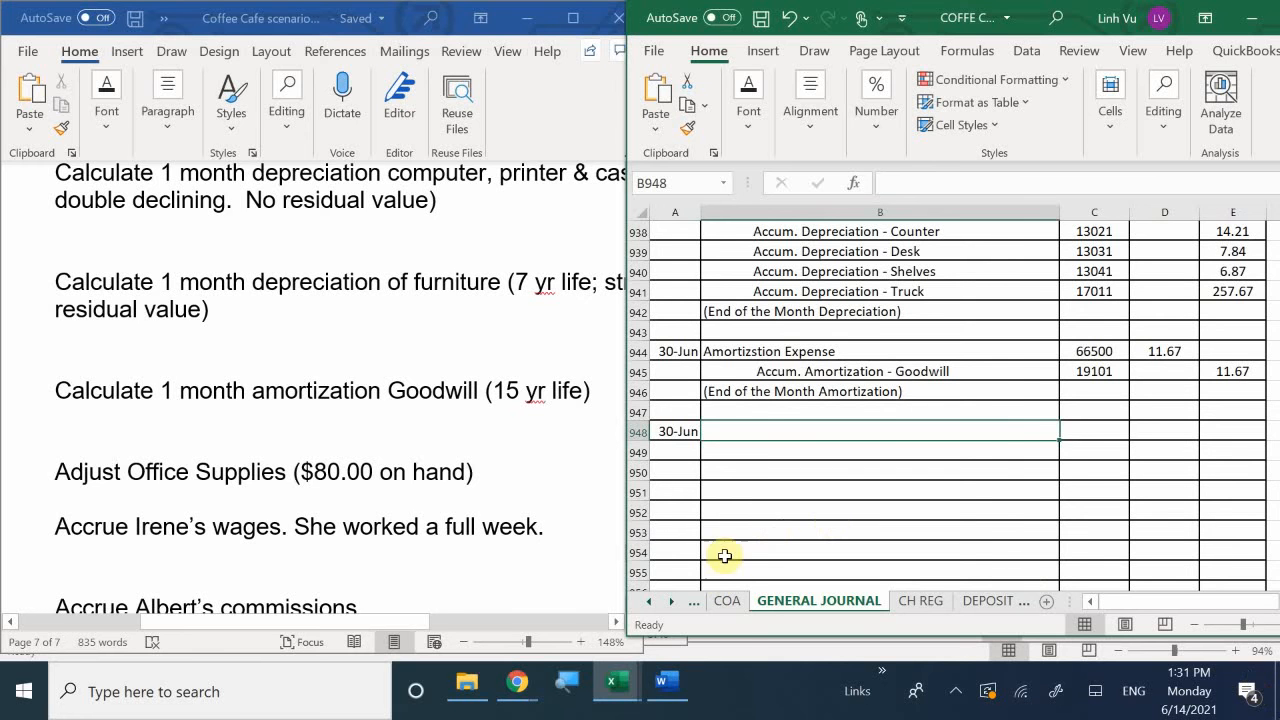
Look up the office supplies expense account number in the chart of accounts on the COA sheet.
{"action": "left_click", "coordinate": [733, 603]}
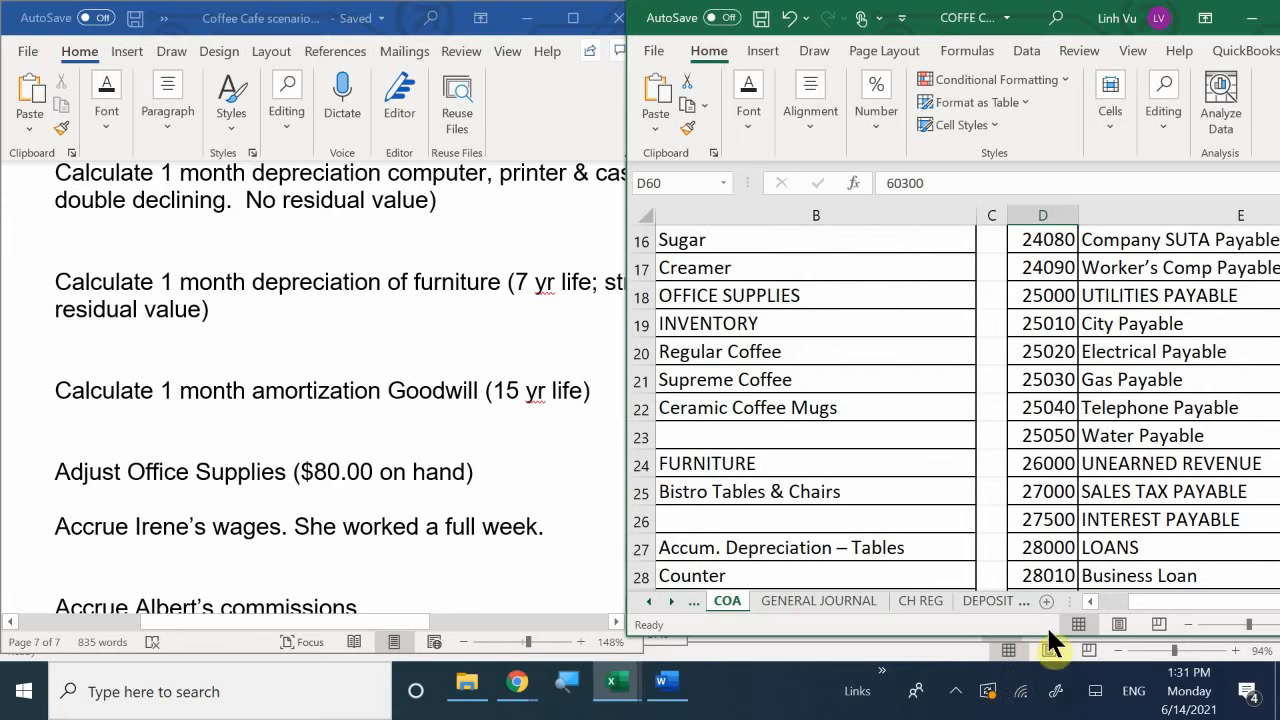
{"action": "left_click_drag", "start_coordinate": [1138, 600], "coordinate": [1176, 600]}
{"action": "scroll", "coordinate": [1020, 409], "scroll_direction": "down", "scroll_amount": 5}
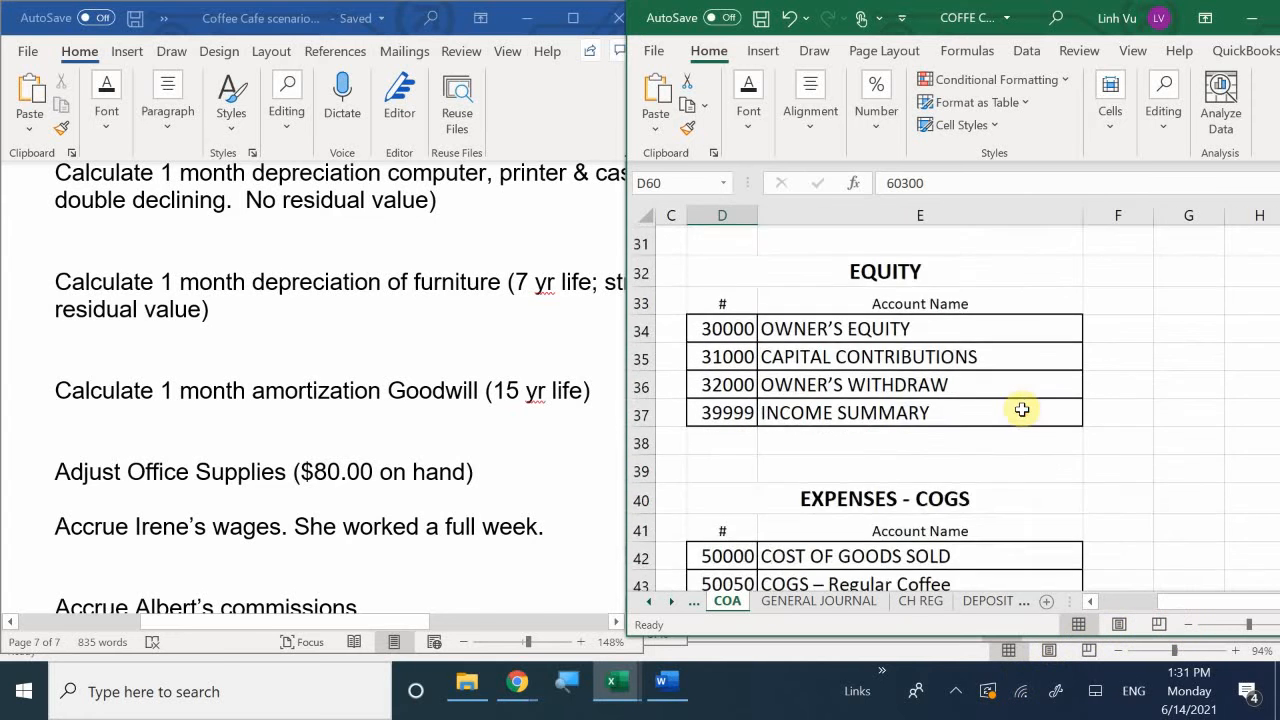
{"action": "scroll", "coordinate": [1053, 390], "scroll_direction": "down", "scroll_amount": 4}
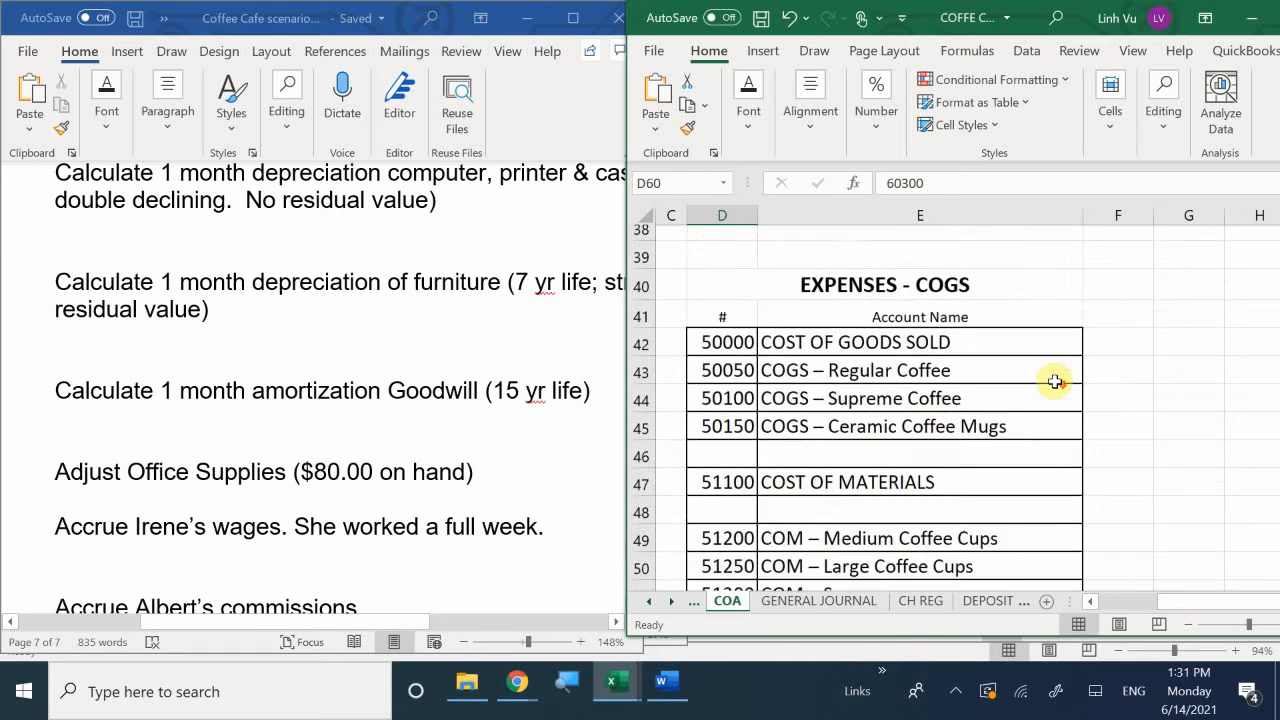
{"action": "scroll", "coordinate": [1055, 381], "scroll_direction": "down", "scroll_amount": 5}
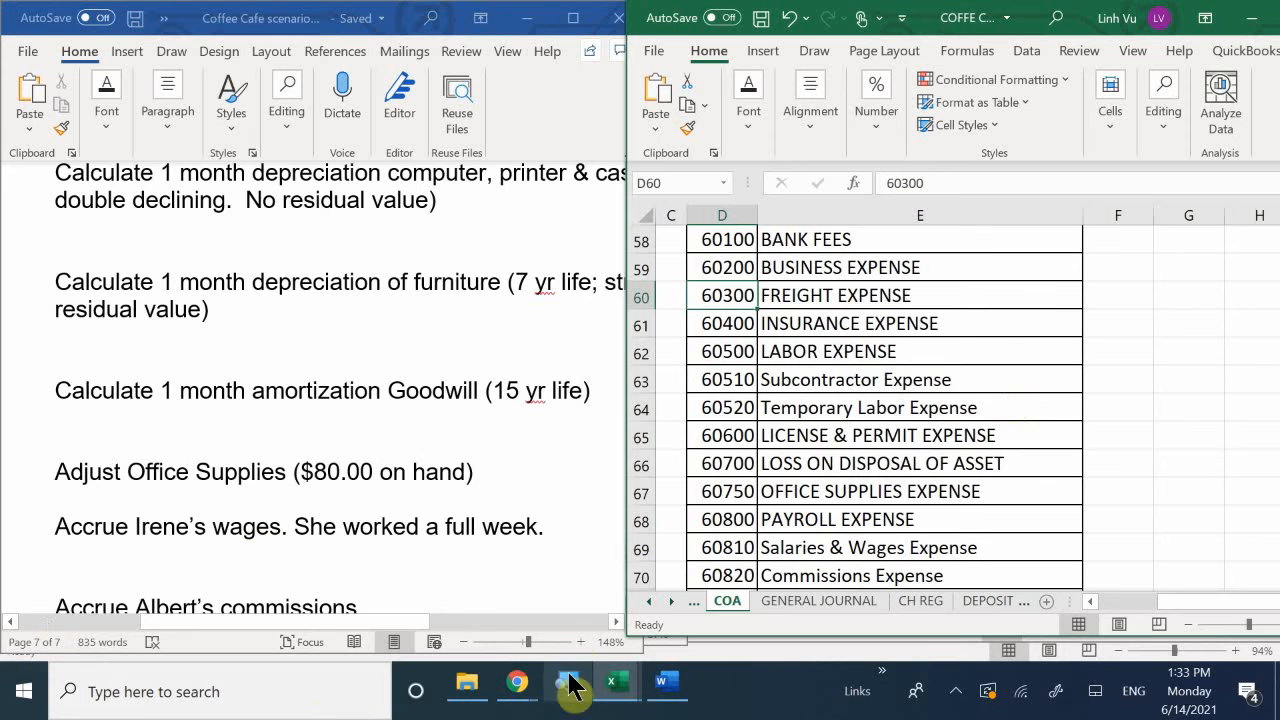
Bring up the ledger workbook and find the OFFICE SUPPLIES account on its ASSETS sheet.
{"action": "left_click", "coordinate": [620, 688]}
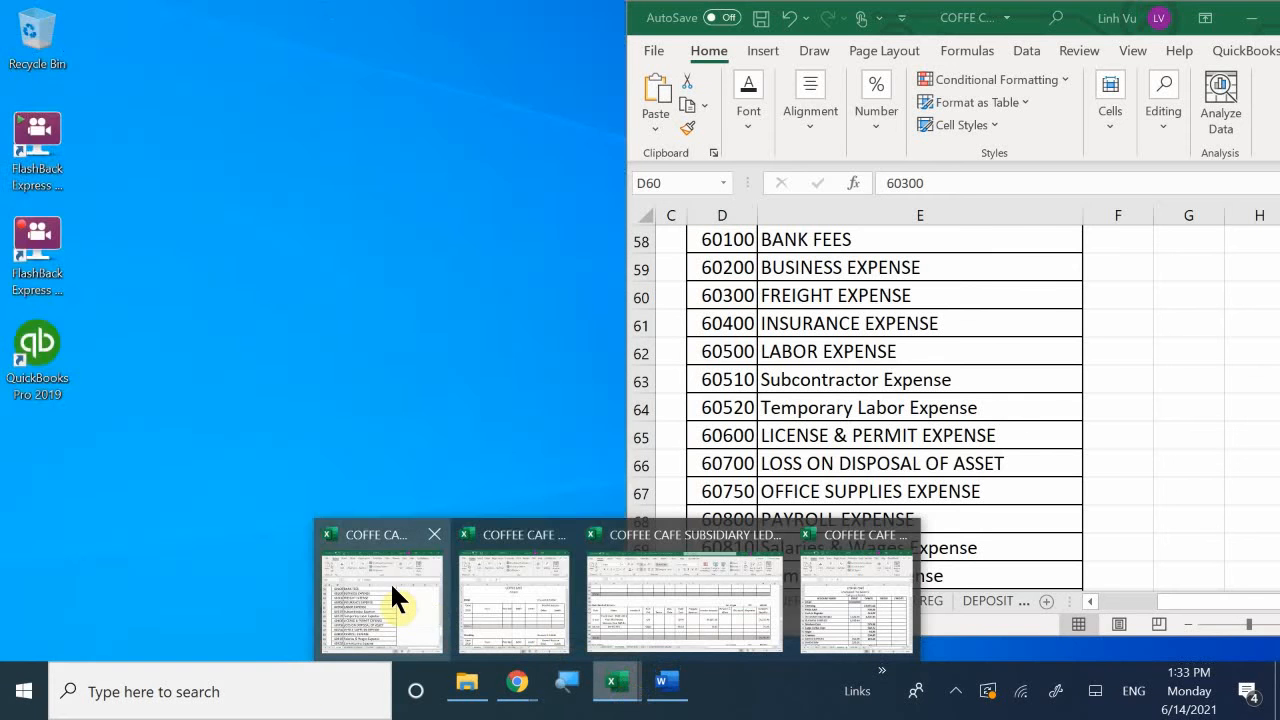
{"action": "left_click", "coordinate": [392, 588]}
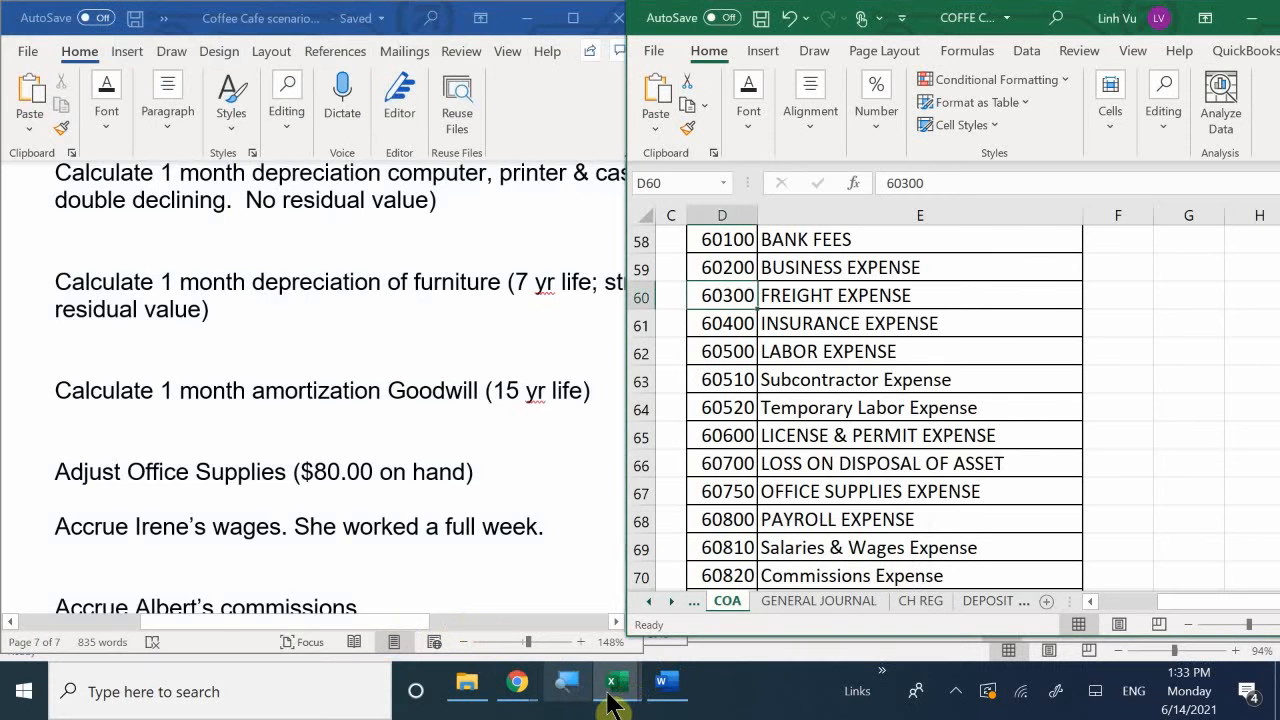
{"action": "mouse_move", "coordinate": [614, 686]}
{"action": "left_click", "coordinate": [528, 600]}
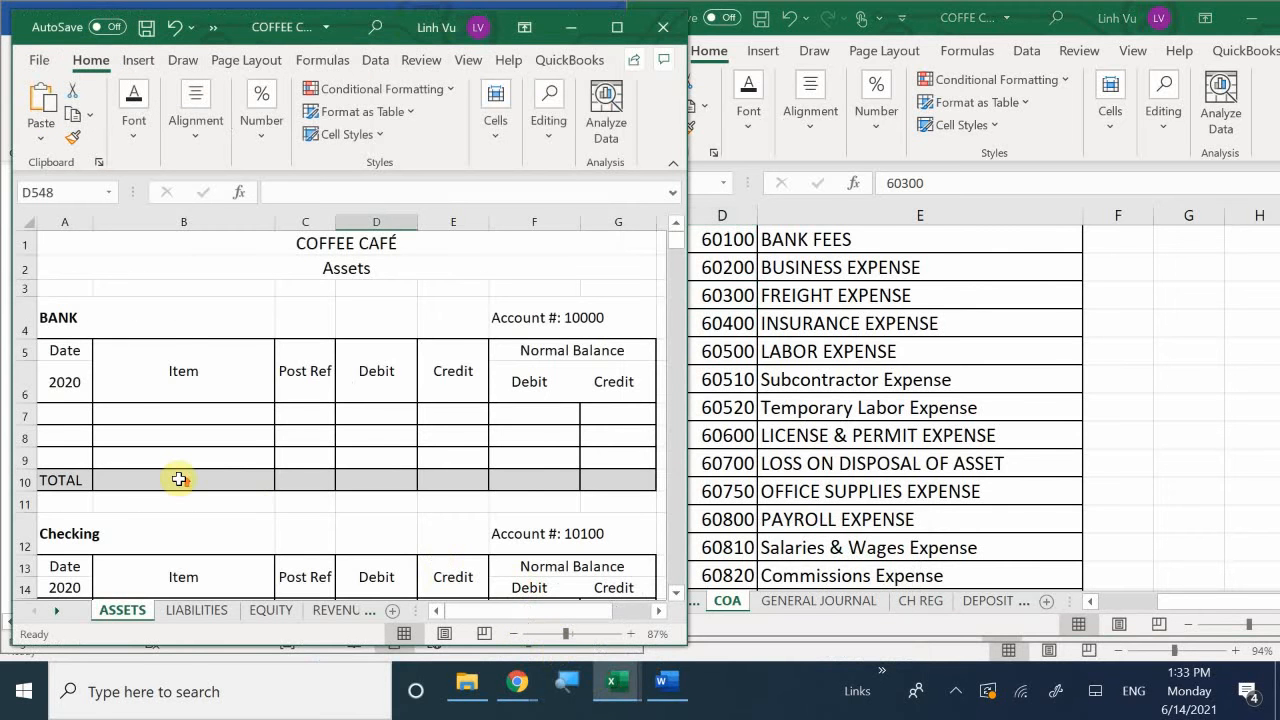
{"action": "scroll", "coordinate": [188, 466], "scroll_direction": "down", "scroll_amount": 11}
{"action": "scroll", "coordinate": [189, 466], "scroll_direction": "down", "scroll_amount": 20}
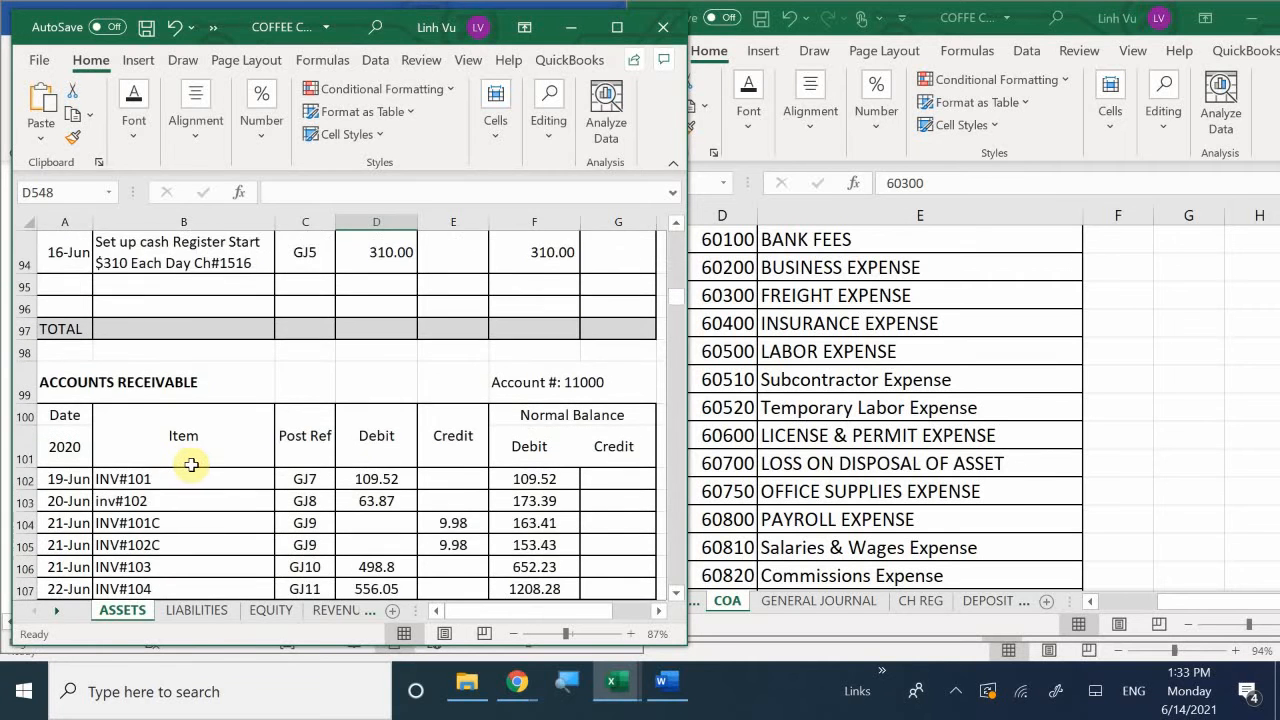
{"action": "scroll", "coordinate": [189, 466], "scroll_direction": "down", "scroll_amount": 4}
{"action": "scroll", "coordinate": [191, 464], "scroll_direction": "down", "scroll_amount": 1}
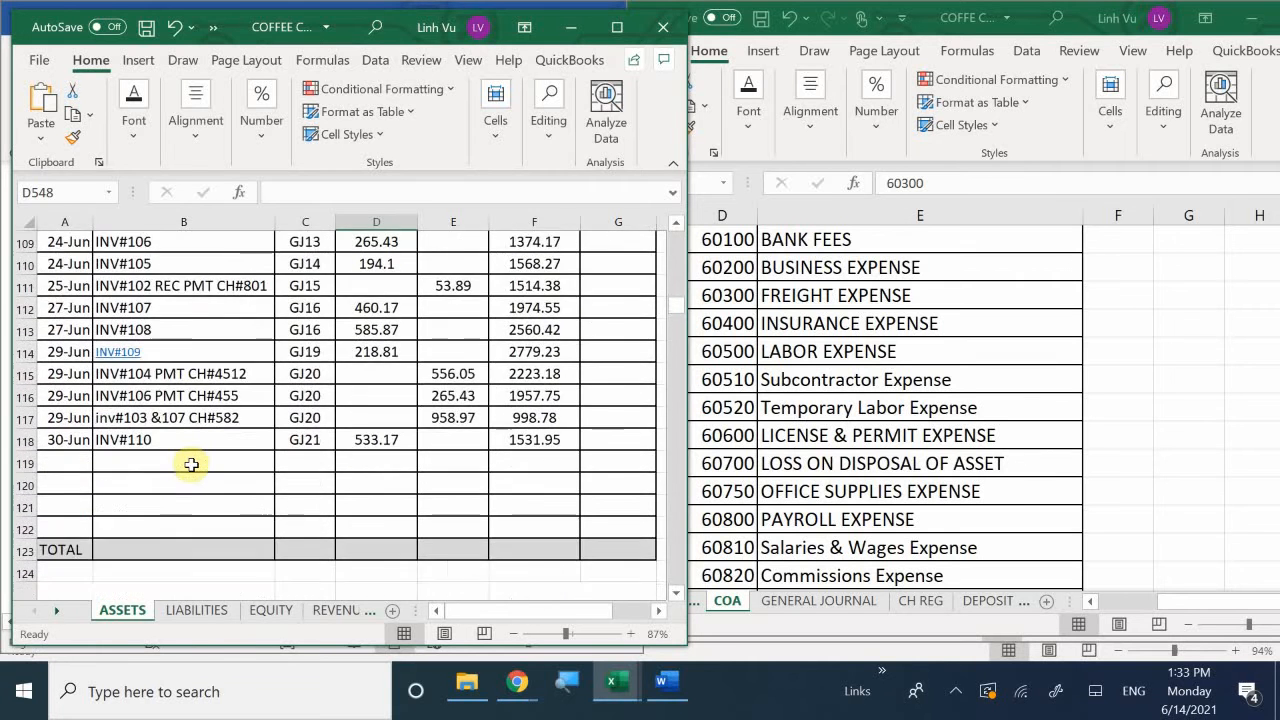
{"action": "scroll", "coordinate": [191, 464], "scroll_direction": "up", "scroll_amount": 5}
{"action": "scroll", "coordinate": [191, 464], "scroll_direction": "up", "scroll_amount": 1}
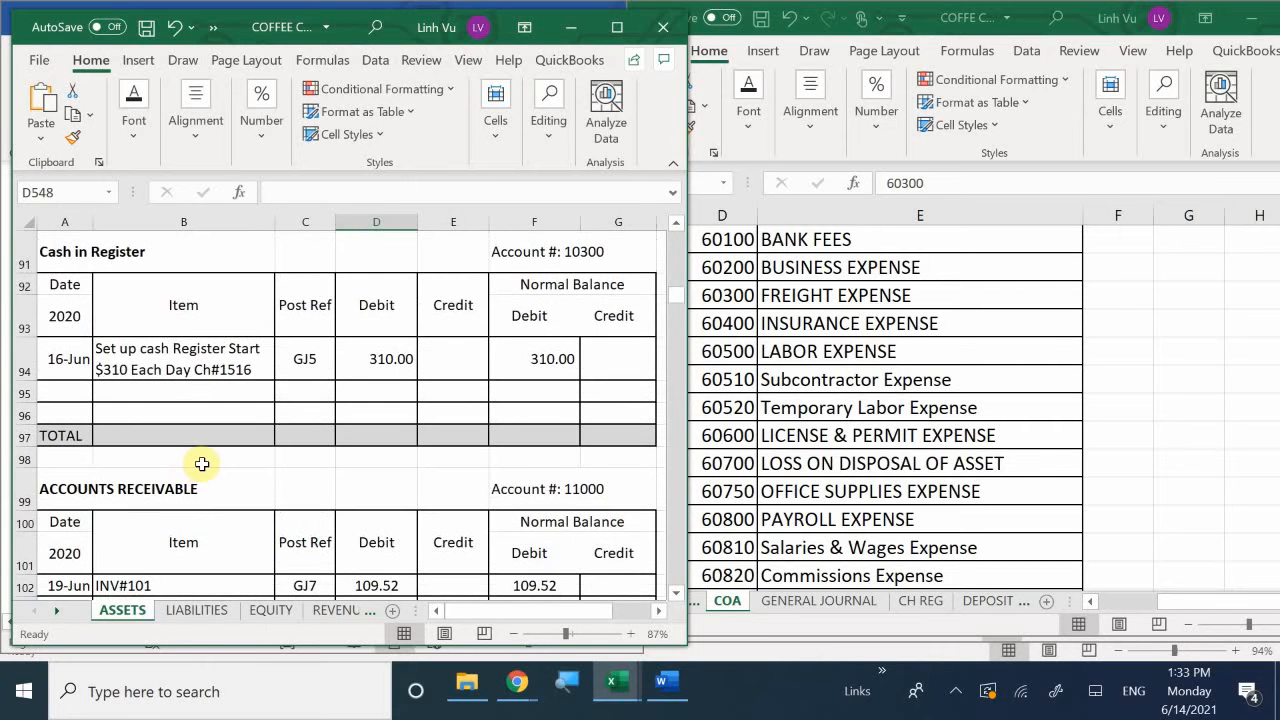
{"action": "scroll", "coordinate": [201, 464], "scroll_direction": "down", "scroll_amount": 20}
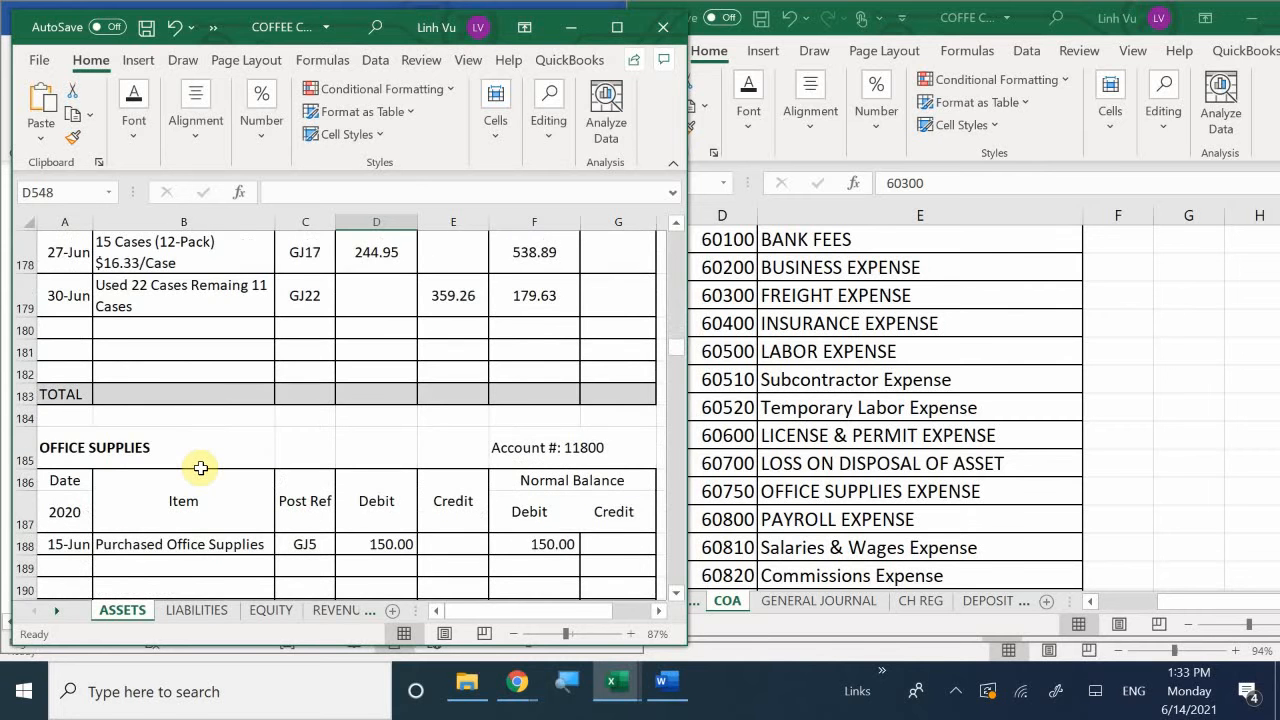
{"action": "scroll", "coordinate": [200, 468], "scroll_direction": "down", "scroll_amount": 1}
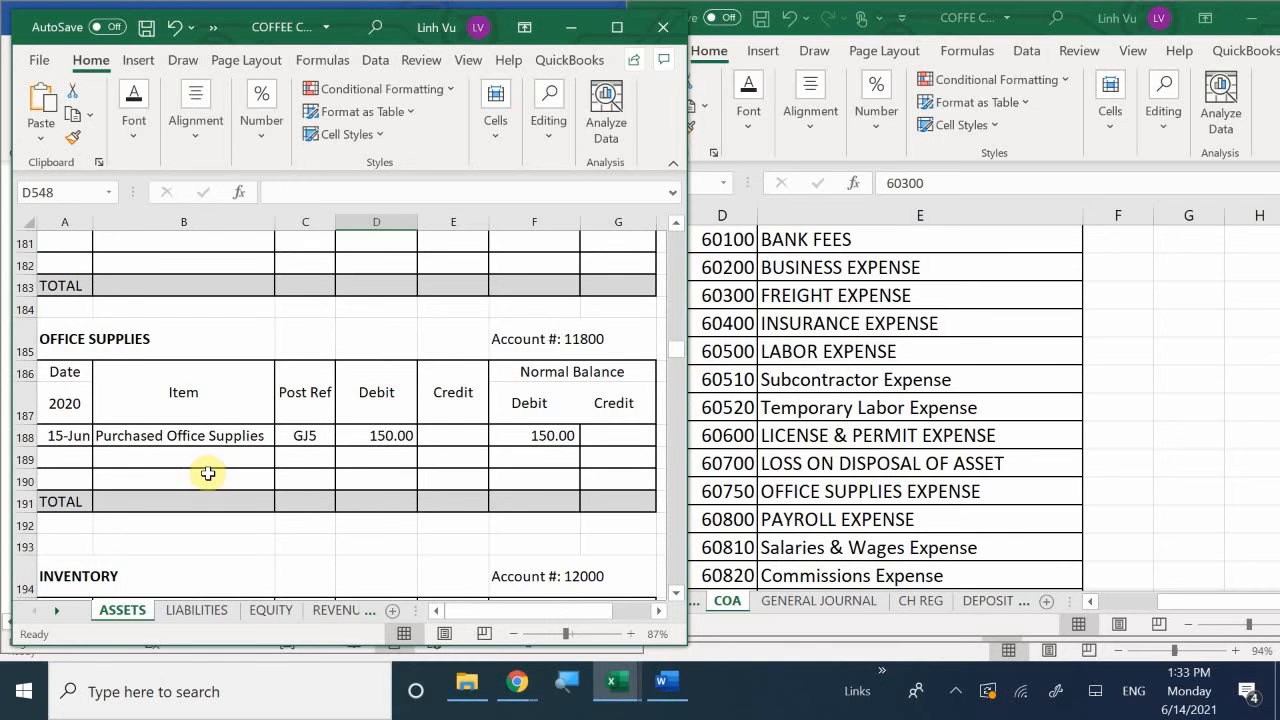
Enter a credit of 70 in E189 of the OFFICE SUPPLIES ledger account.
{"action": "left_click", "coordinate": [437, 458]}
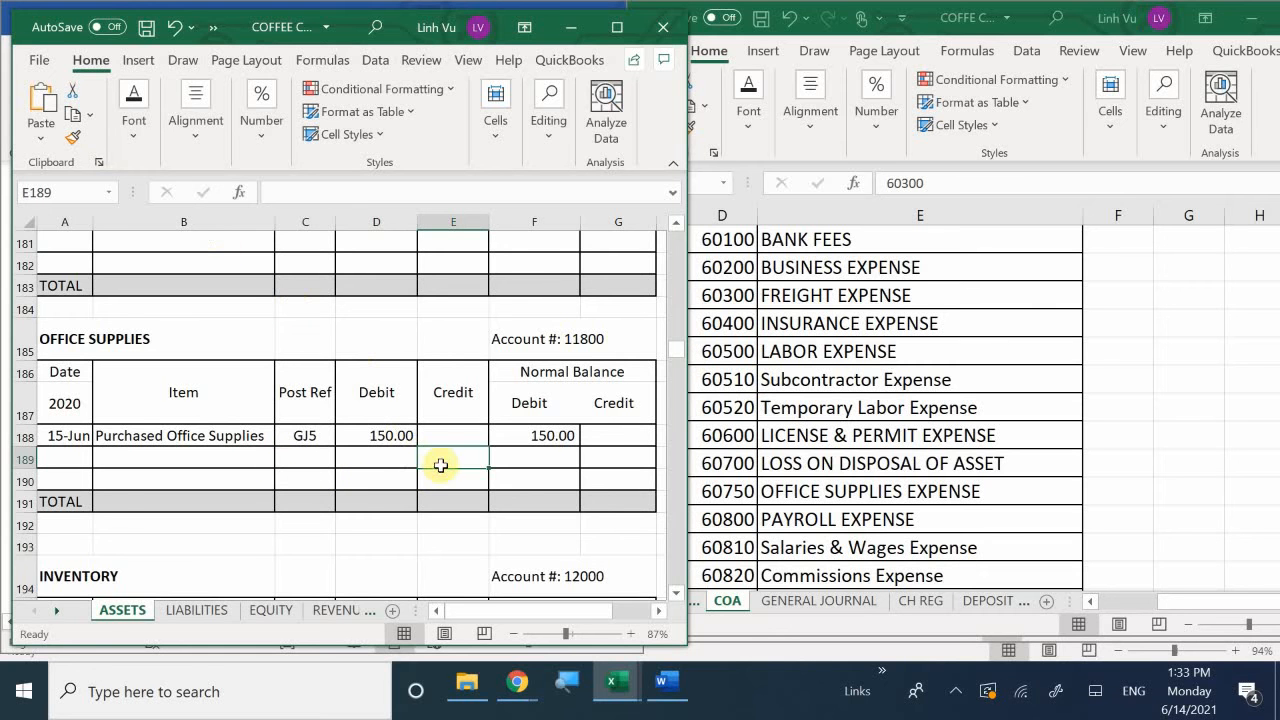
{"action": "type", "text": "70"}
{"action": "key", "text": "Return"}
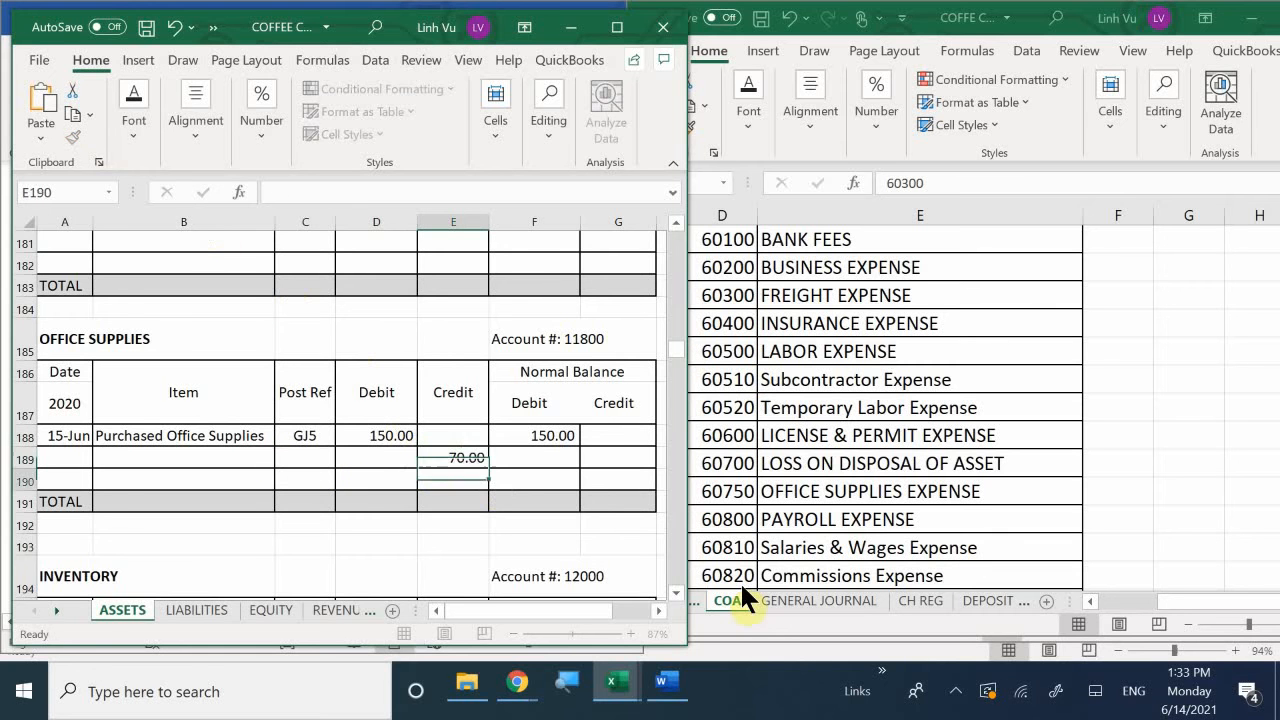
Calculate the running debit balance of Office Supplies in F189 with the formula =F188+D189-E189.
{"action": "key", "text": "Right"}
{"action": "key", "text": "Up"}
{"action": "type", "text": "="}
{"action": "key", "text": "Up"}
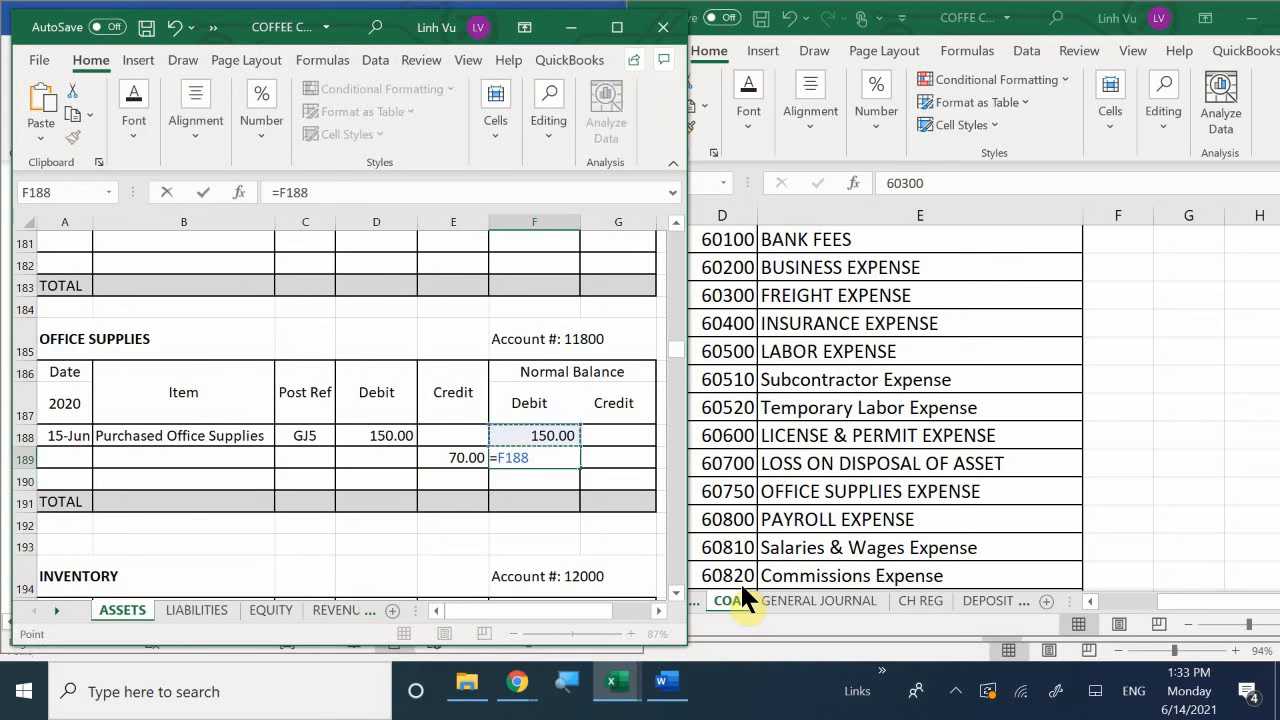
{"action": "type", "text": "+"}
{"action": "key", "text": "Left"}
{"action": "key", "text": "Left"}
{"action": "type", "text": "-"}
{"action": "key", "text": "Left"}
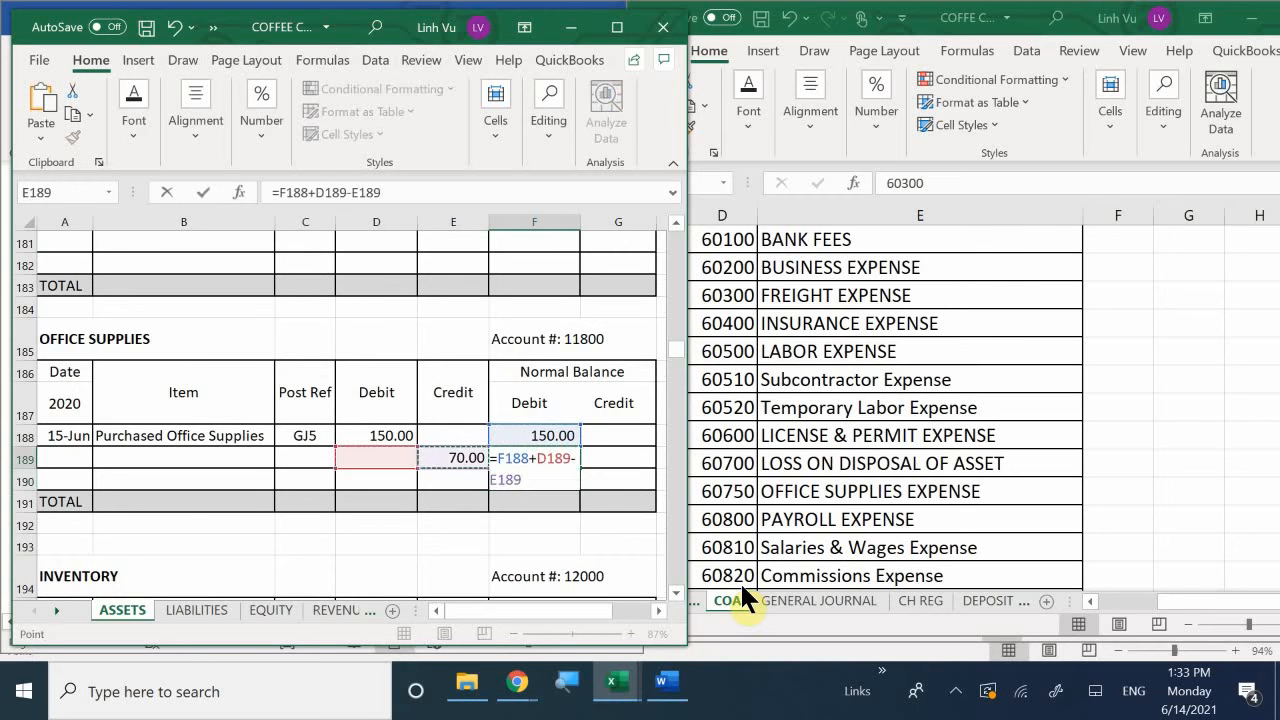
{"action": "key", "text": "Return"}
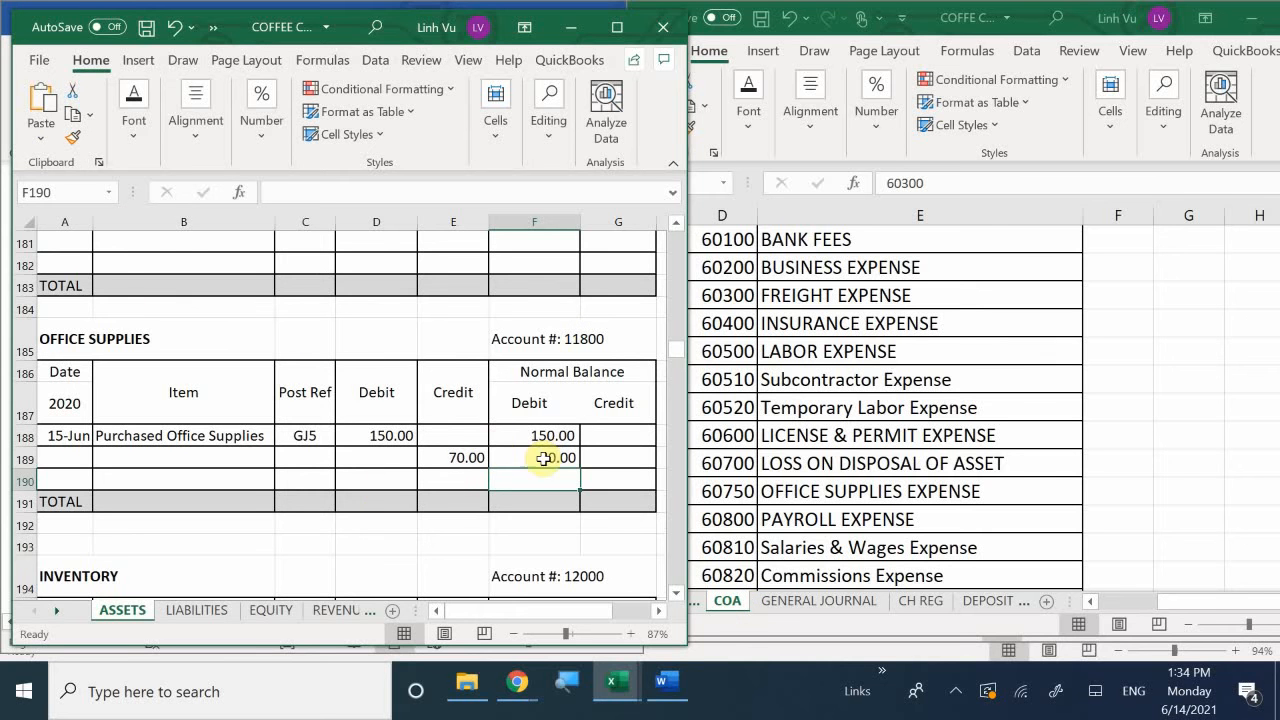
{"action": "left_click", "coordinate": [462, 458]}
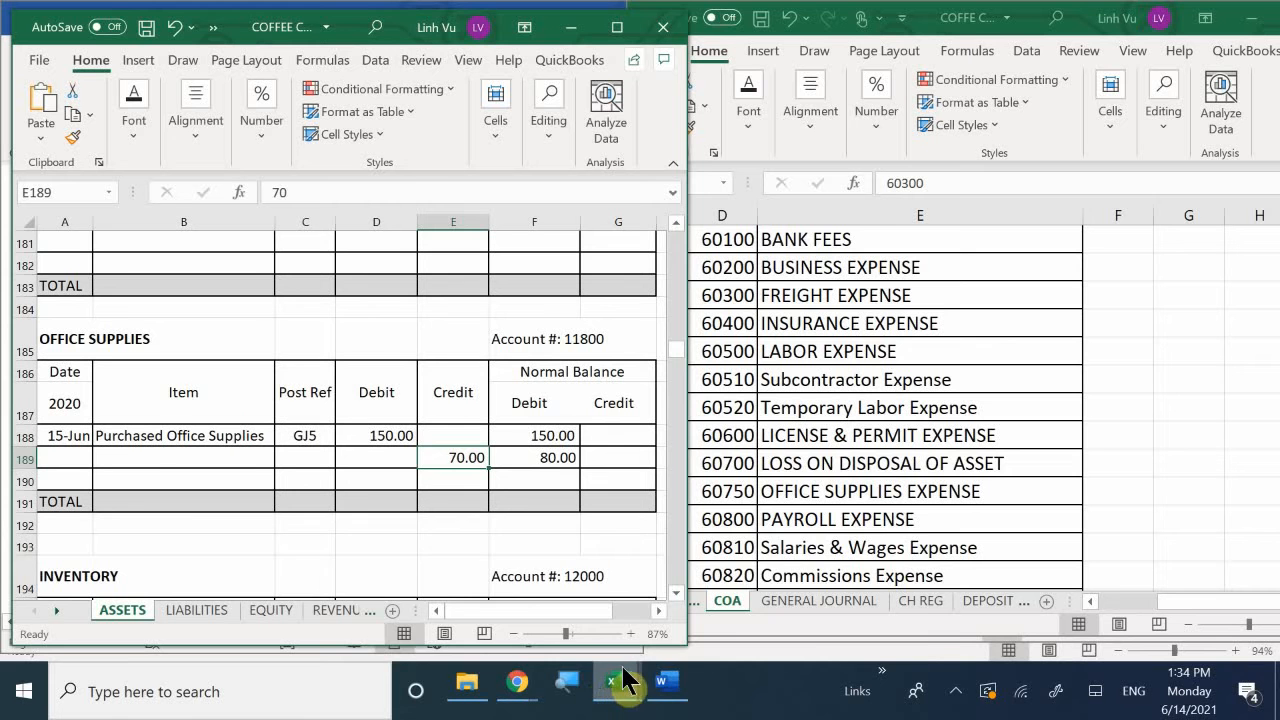
Return to the GENERAL JOURNAL sheet and enter "Office Supplies Expemse" as the debit description in B948.
{"action": "mouse_move", "coordinate": [624, 683]}
{"action": "left_click", "coordinate": [443, 592]}
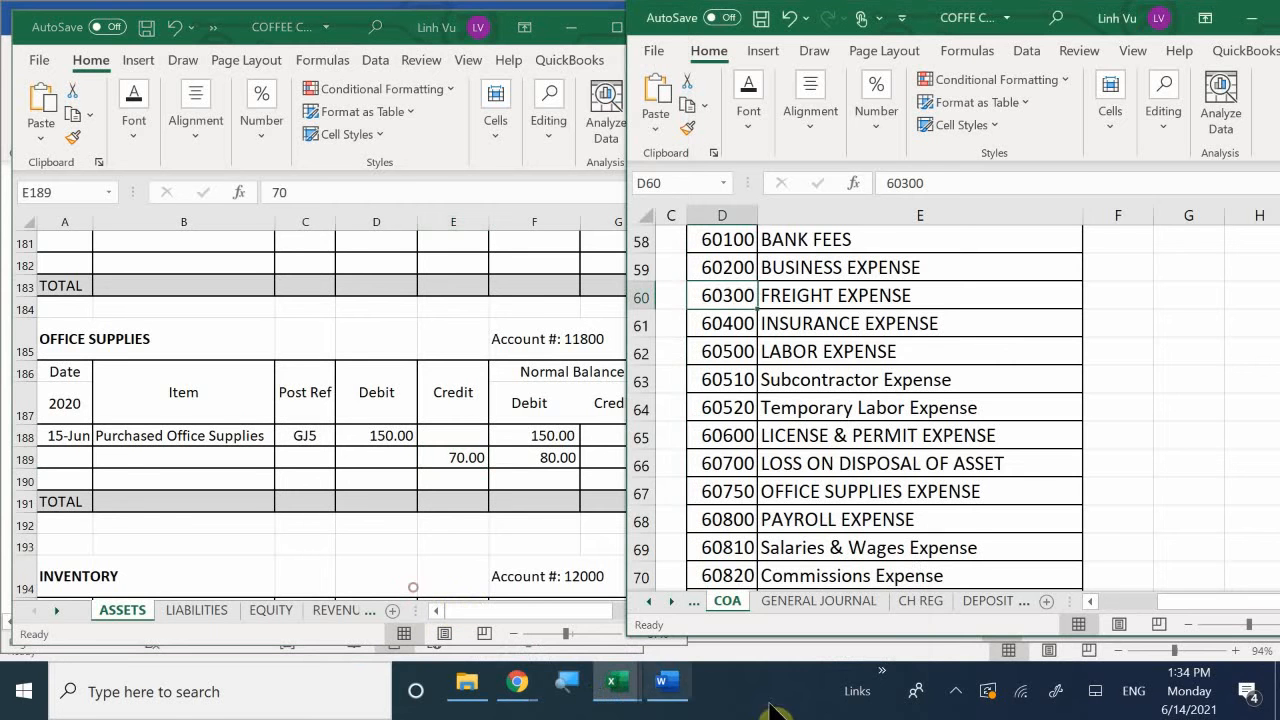
{"action": "left_click", "coordinate": [840, 600]}
{"action": "left_click", "coordinate": [731, 428]}
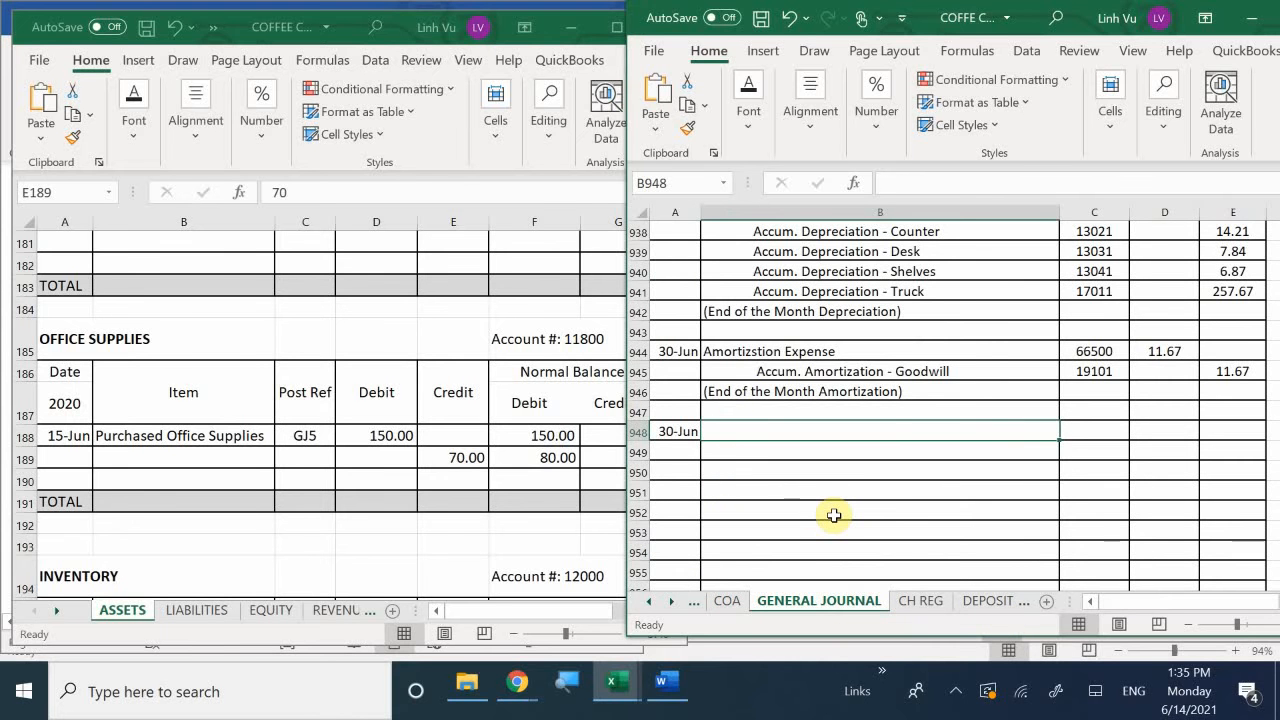
{"action": "type", "text": "Offic"}
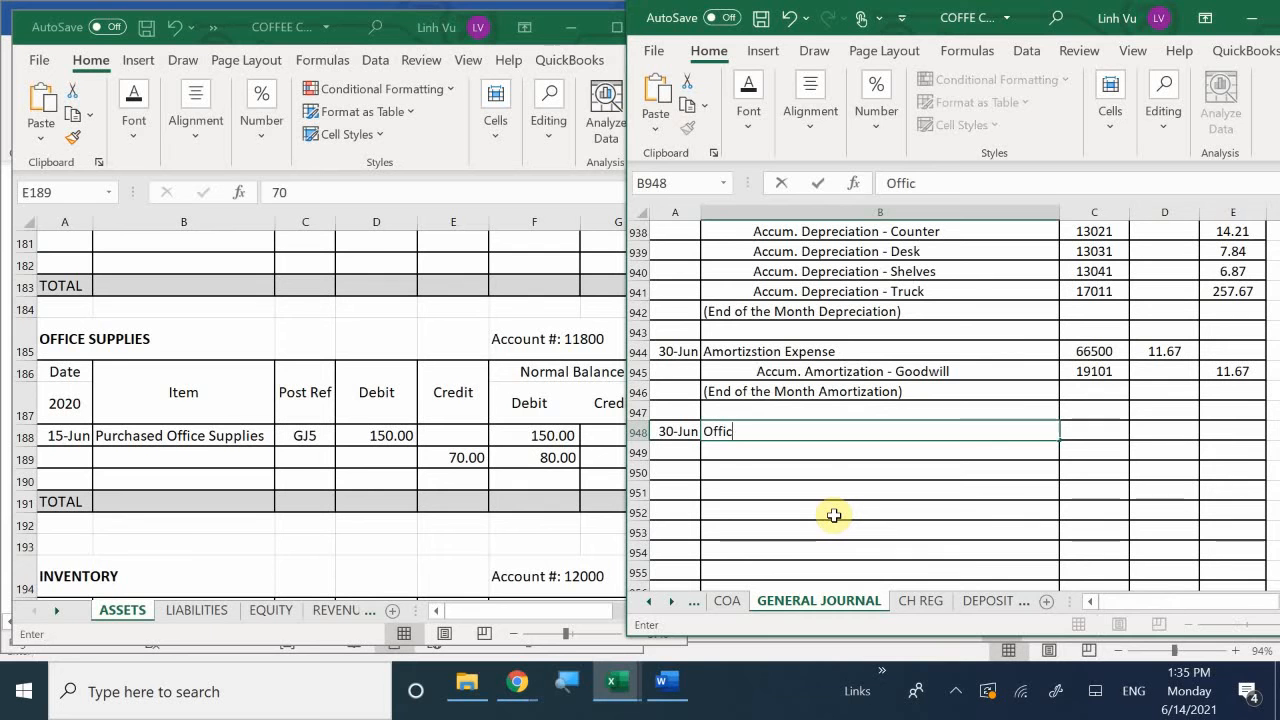
{"action": "type", "text": "e Supplie"}
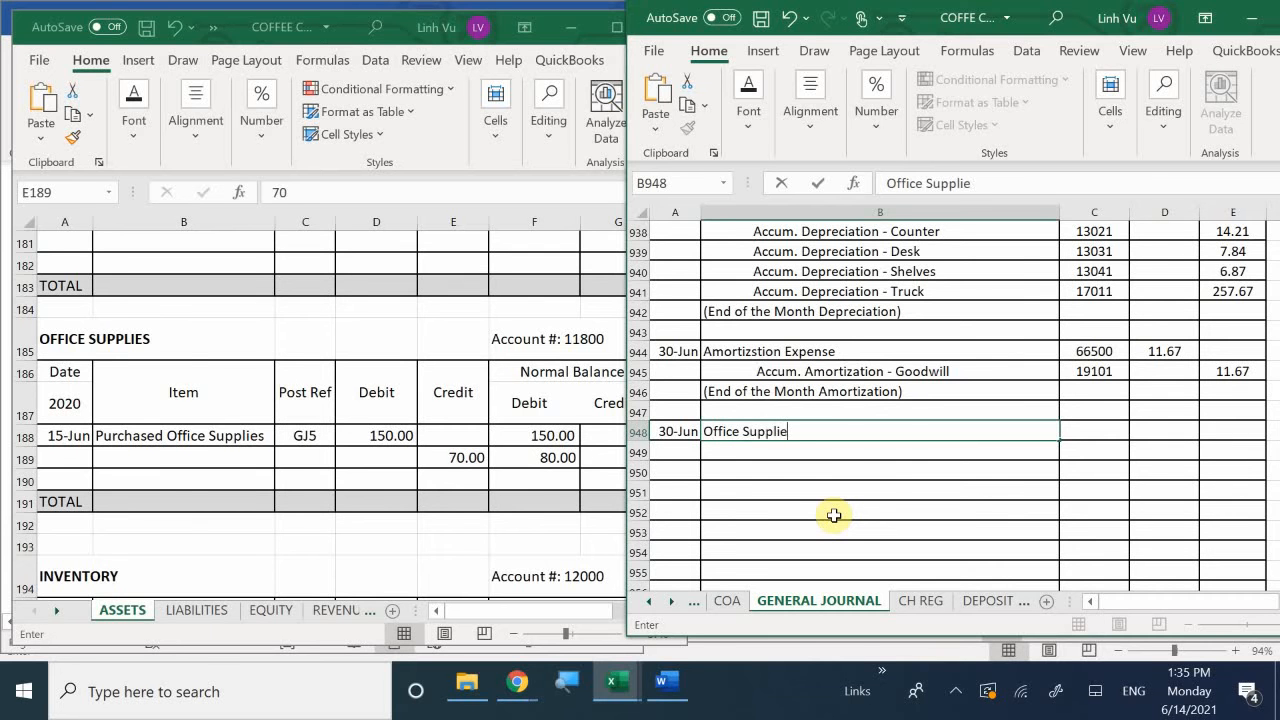
{"action": "type", "text": "s Expemse"}
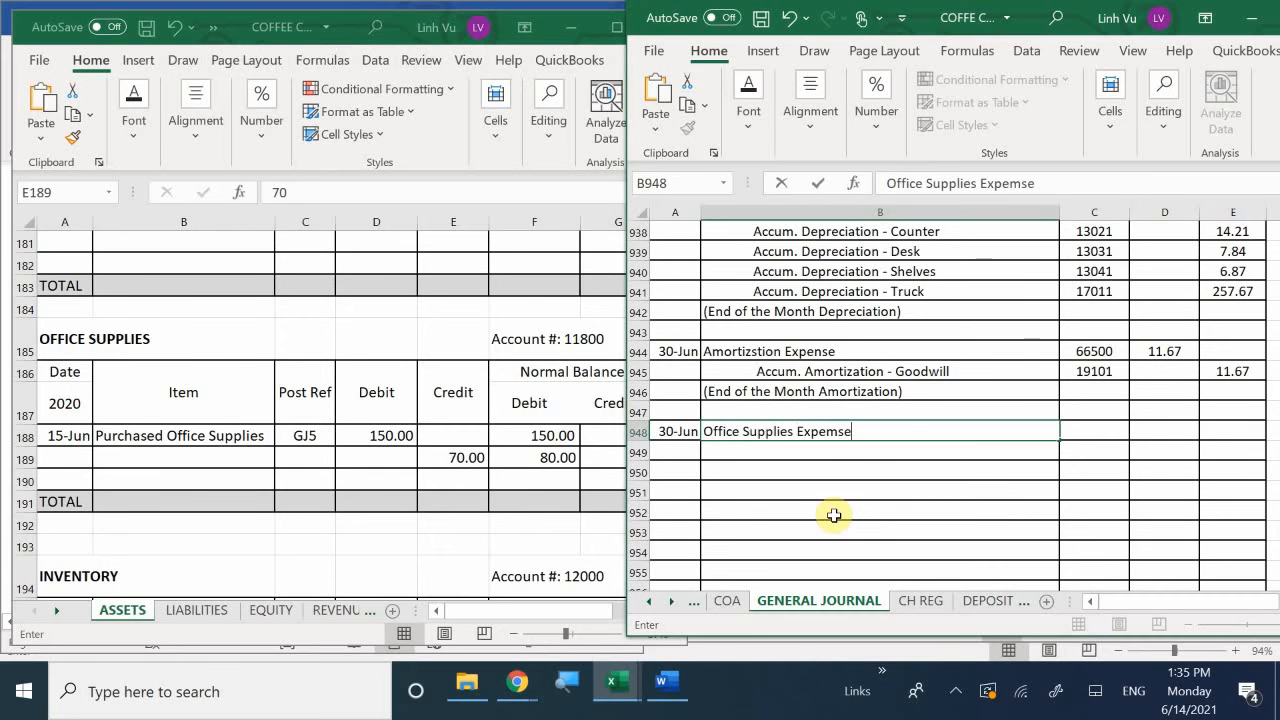
Set the posting reference of the office supplies expense line in C948 to 60750.
{"action": "key", "text": "Tab"}
{"action": "type", "text": "607520"}
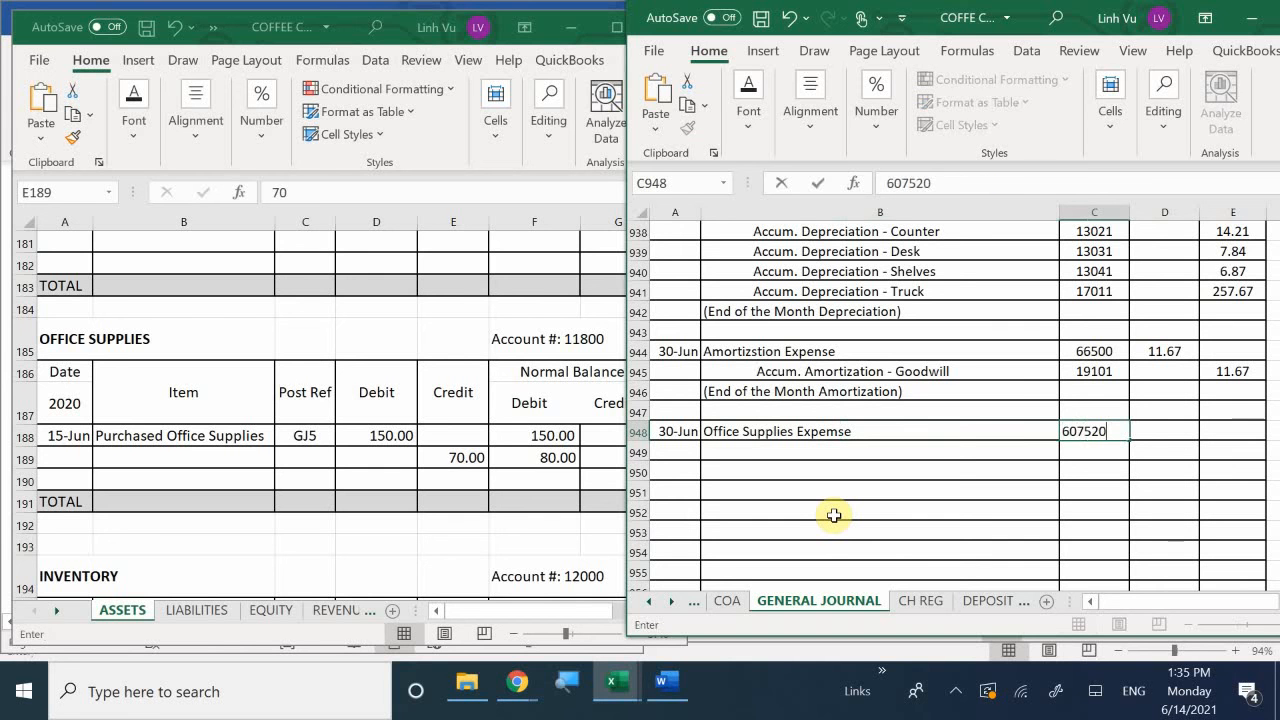
{"action": "key", "text": "BackSpace"}
{"action": "key", "text": "BackSpace"}
{"action": "type", "text": "0"}
{"action": "key", "text": "Return"}
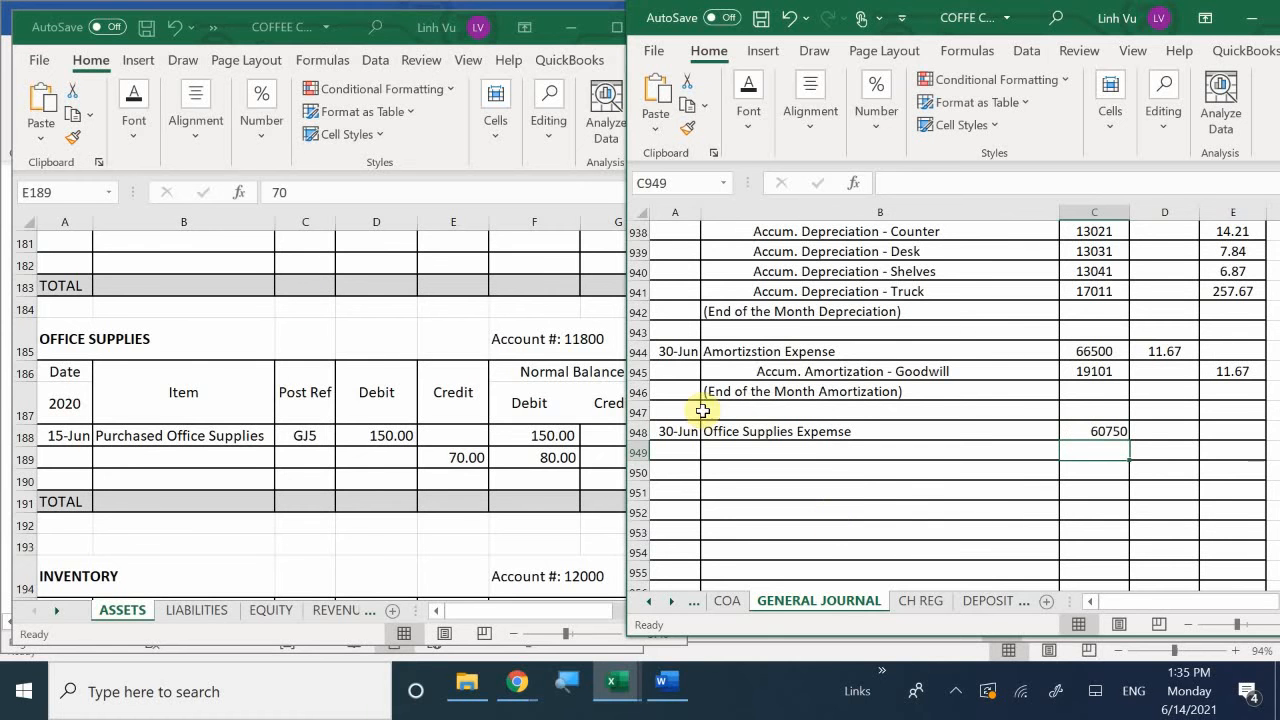
Add the indented credit line "Office Supplies" in B949 of the general journal with posting reference 11800 in C949.
{"action": "left_click", "coordinate": [775, 453]}
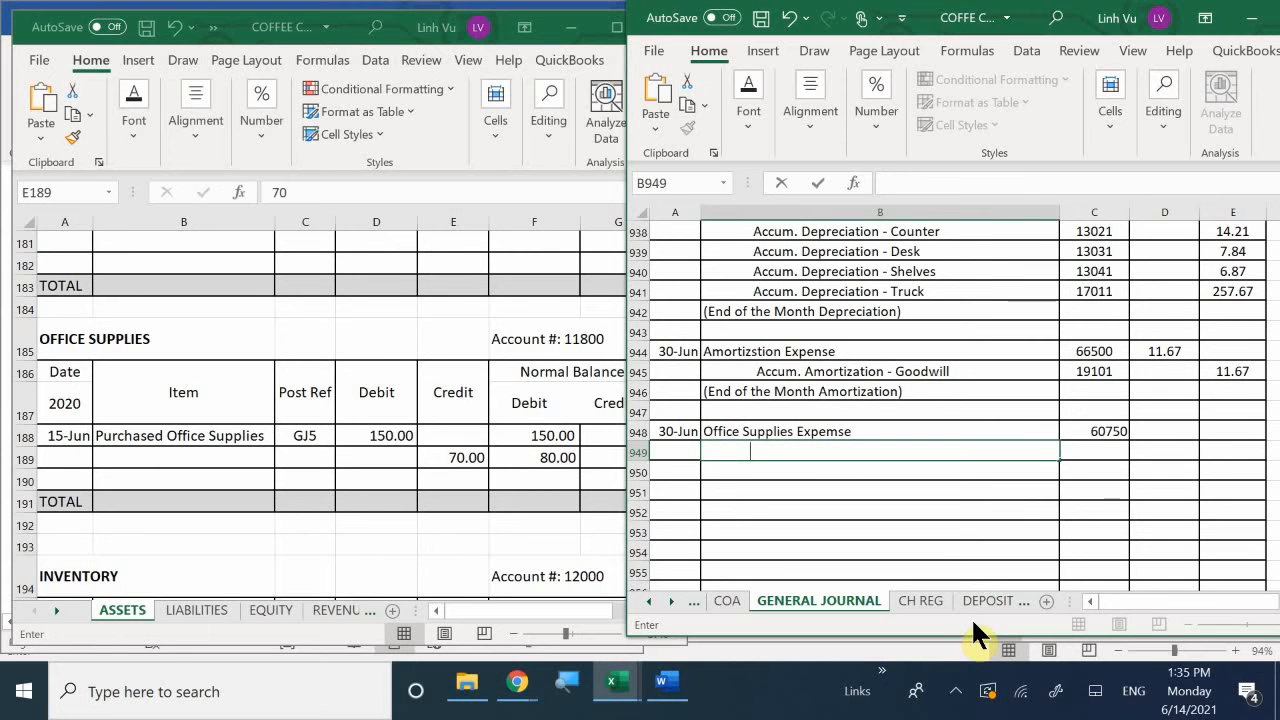
{"action": "type", "text": "Office "}
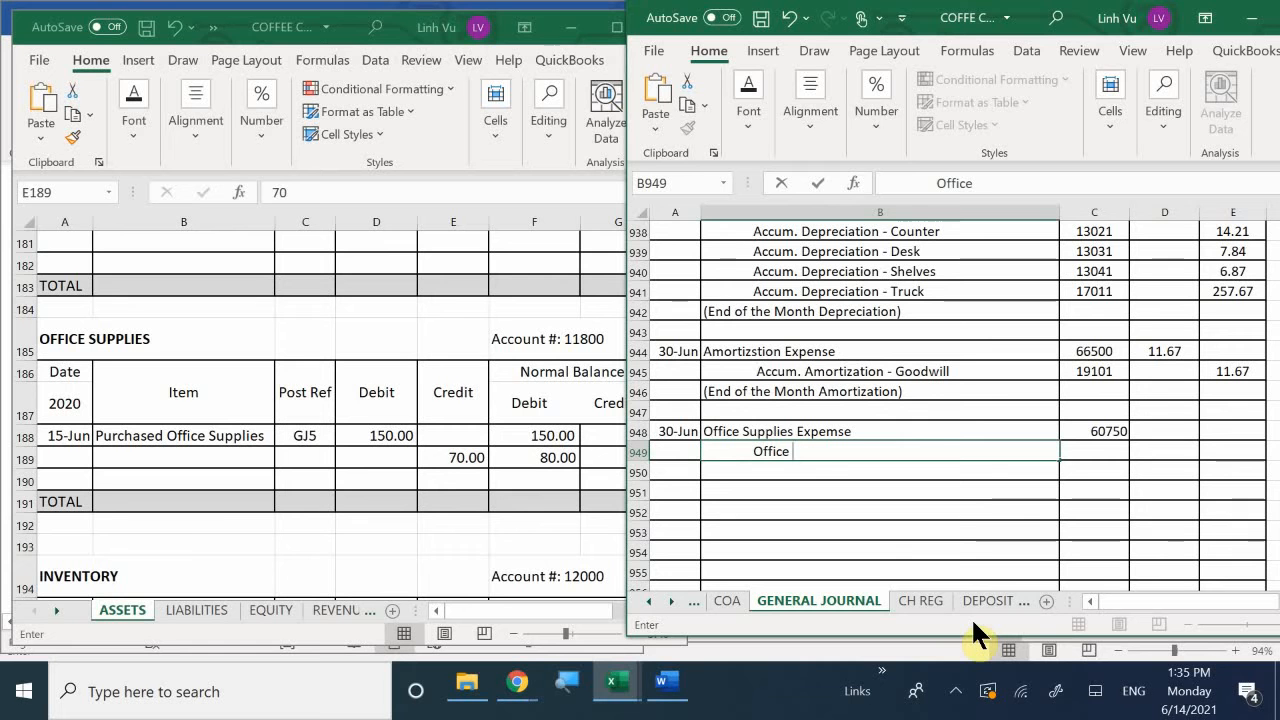
{"action": "type", "text": "Supplies"}
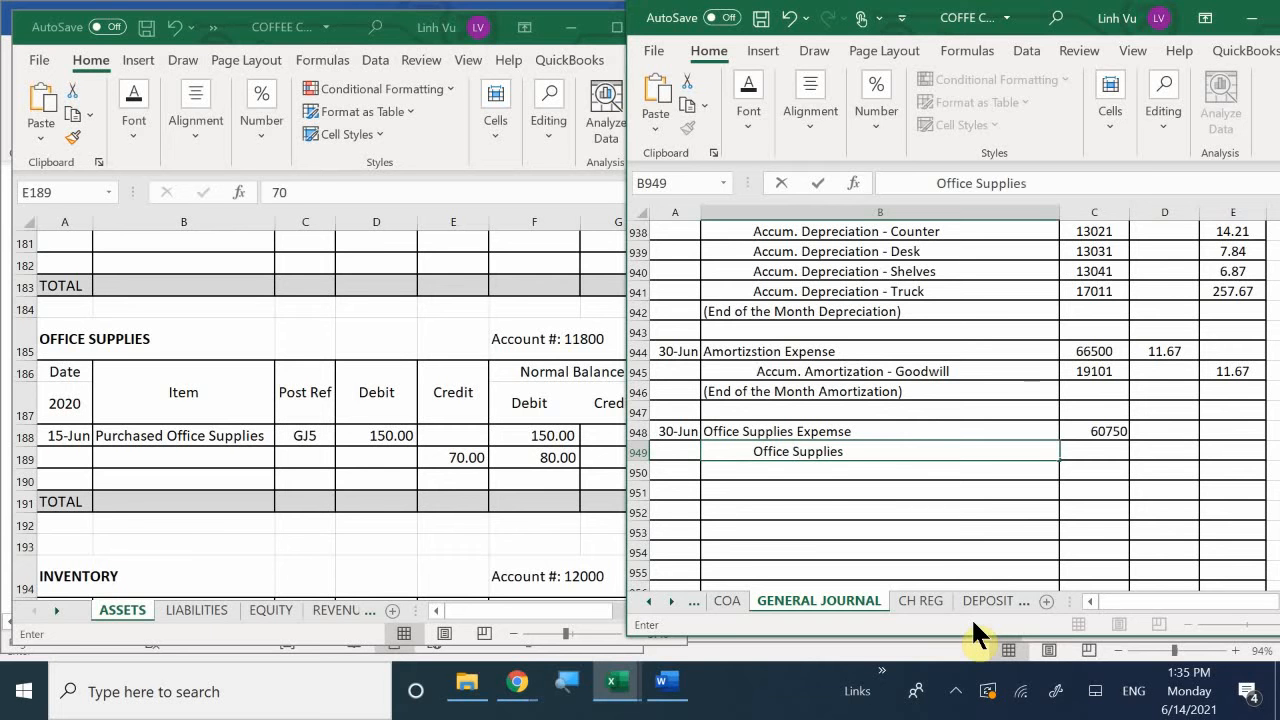
{"action": "key", "text": "Tab"}
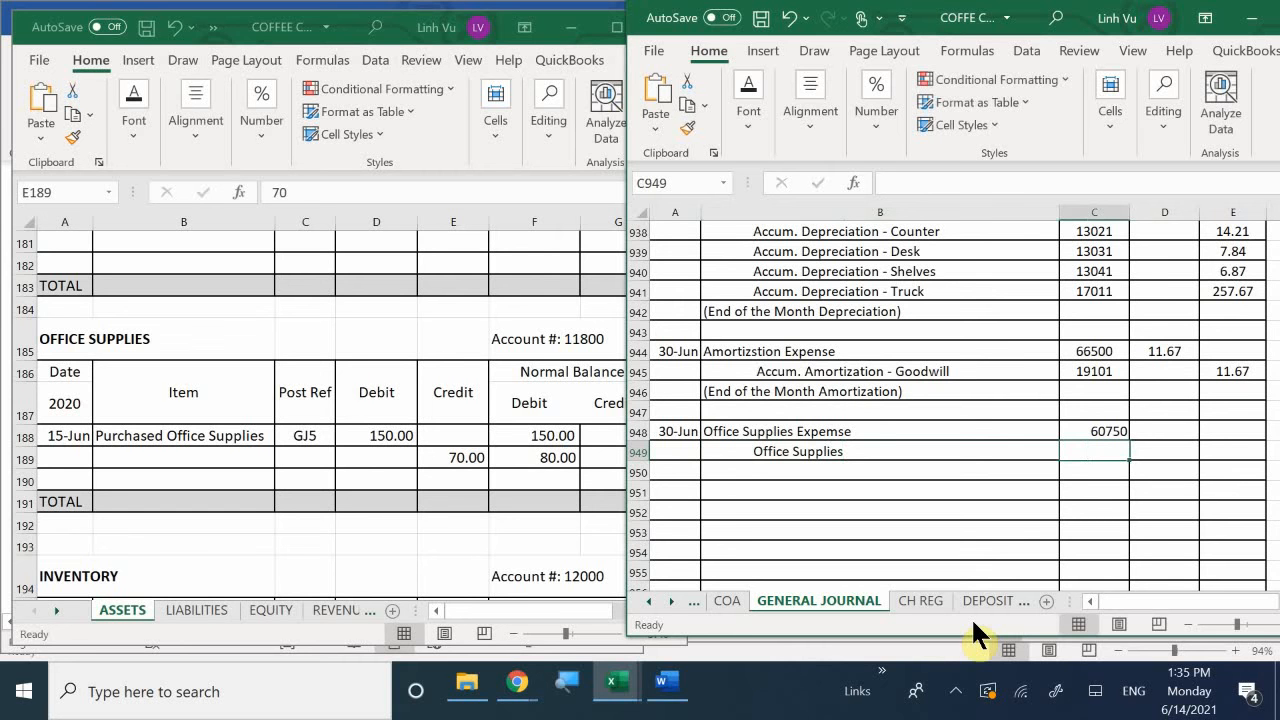
{"action": "type", "text": "11800"}
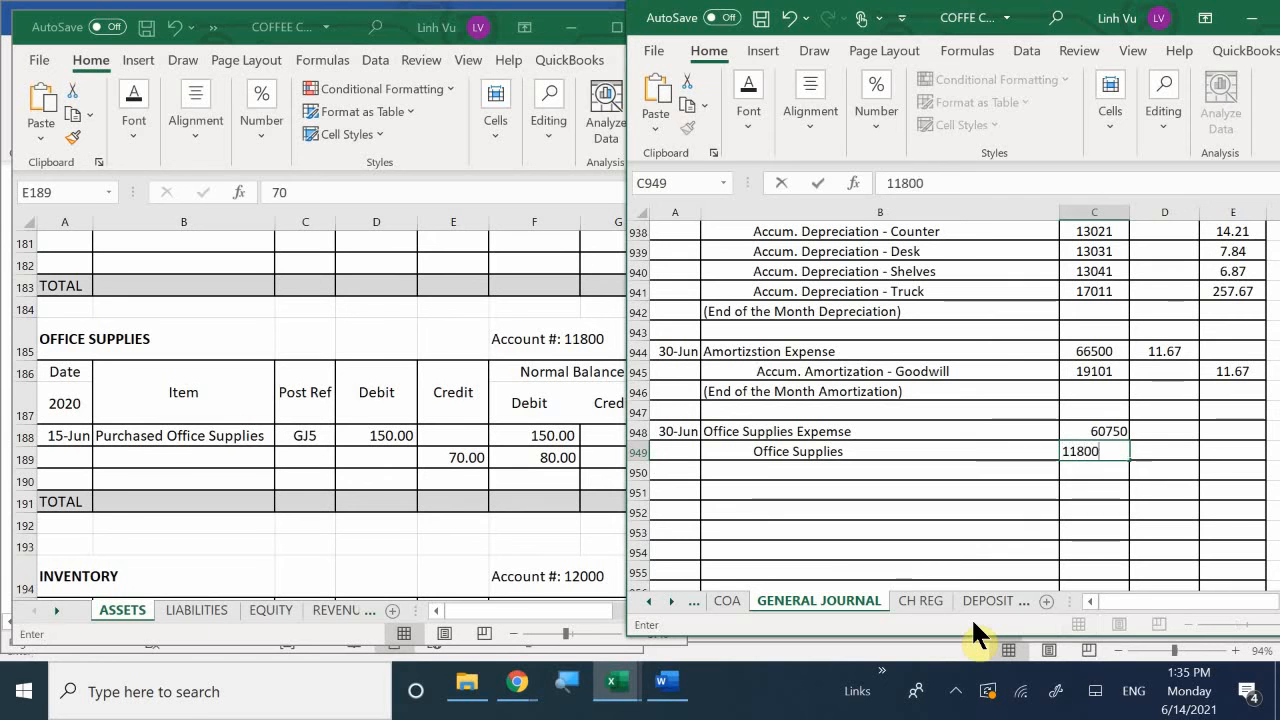
{"action": "key", "text": "Return"}
Enter a debit of 70 in D948 and make the credit in E949 equal to it with the formula =D948.
{"action": "key", "text": "Right"}
{"action": "key", "text": "Up"}
{"action": "key", "text": "Up"}
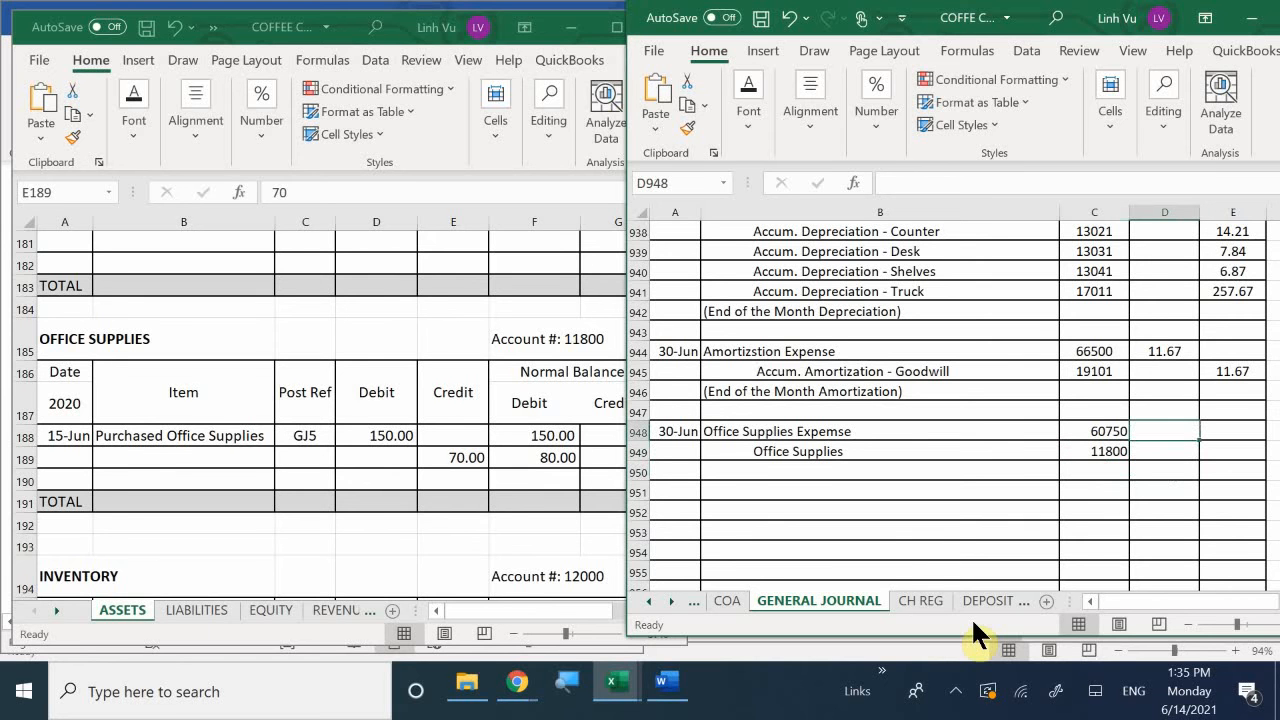
{"action": "type", "text": "70"}
{"action": "key", "text": "Return"}
{"action": "key", "text": "Right"}
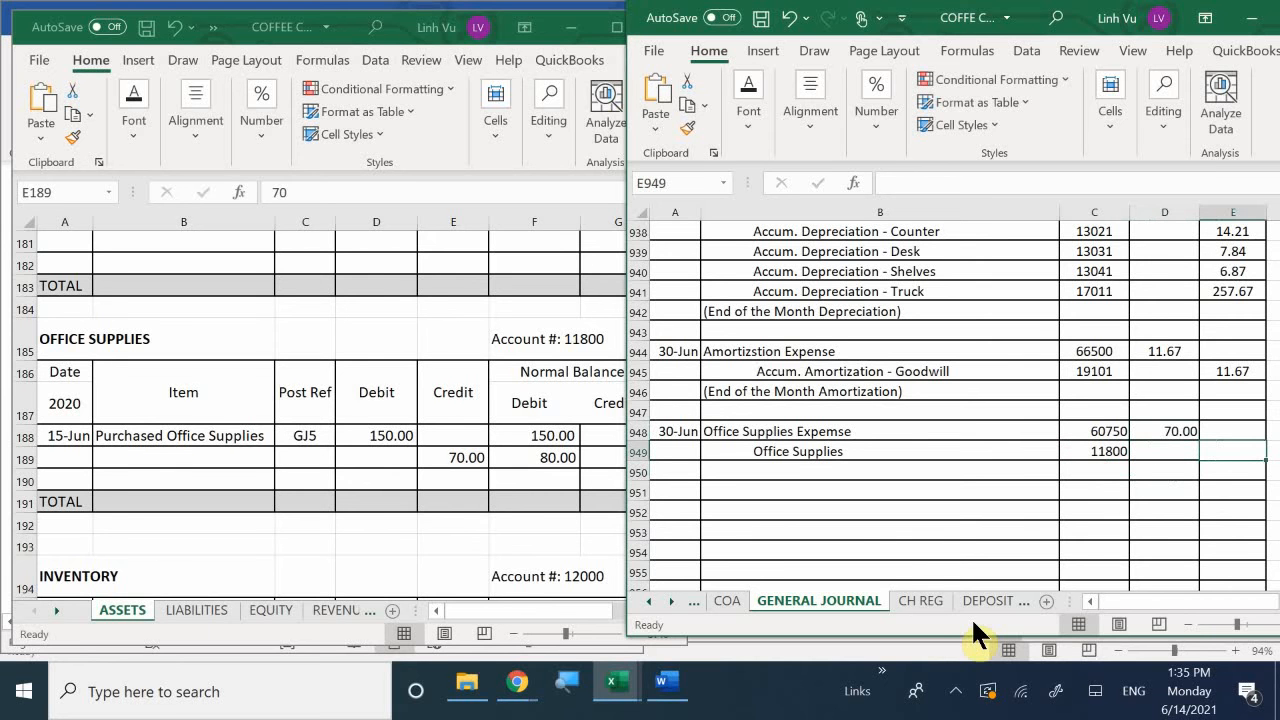
{"action": "type", "text": "="}
{"action": "key", "text": "Up"}
{"action": "key", "text": "Left"}
{"action": "key", "text": "Return"}
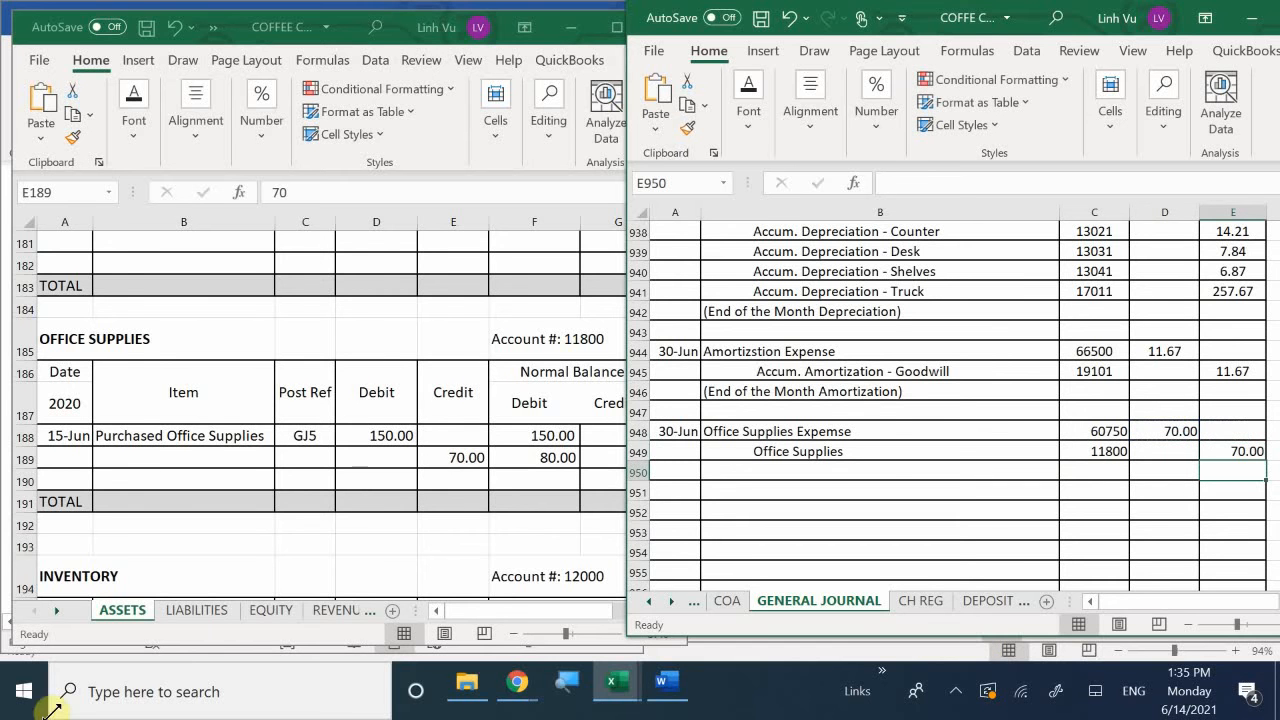
Enter the explanation "(Office Supplied Used in June)" below the adjusting entry in B950.
{"action": "left_click", "coordinate": [735, 469]}
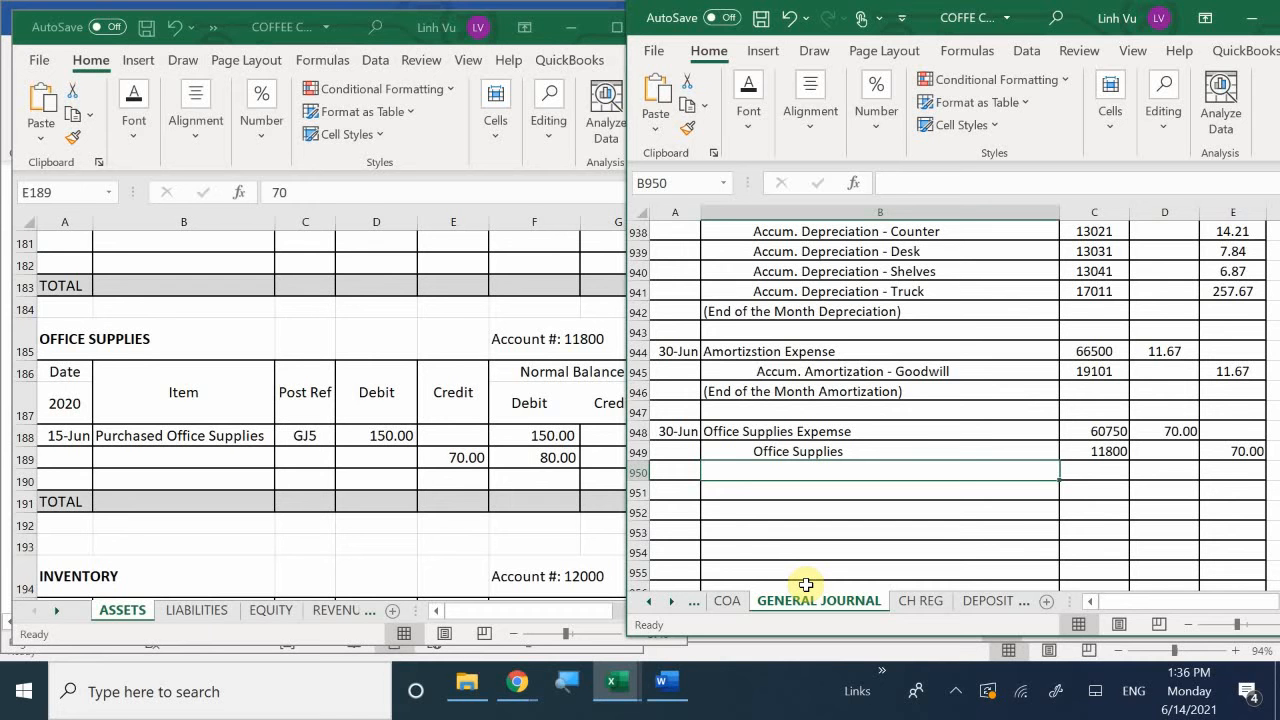
{"action": "type", "text": "("}
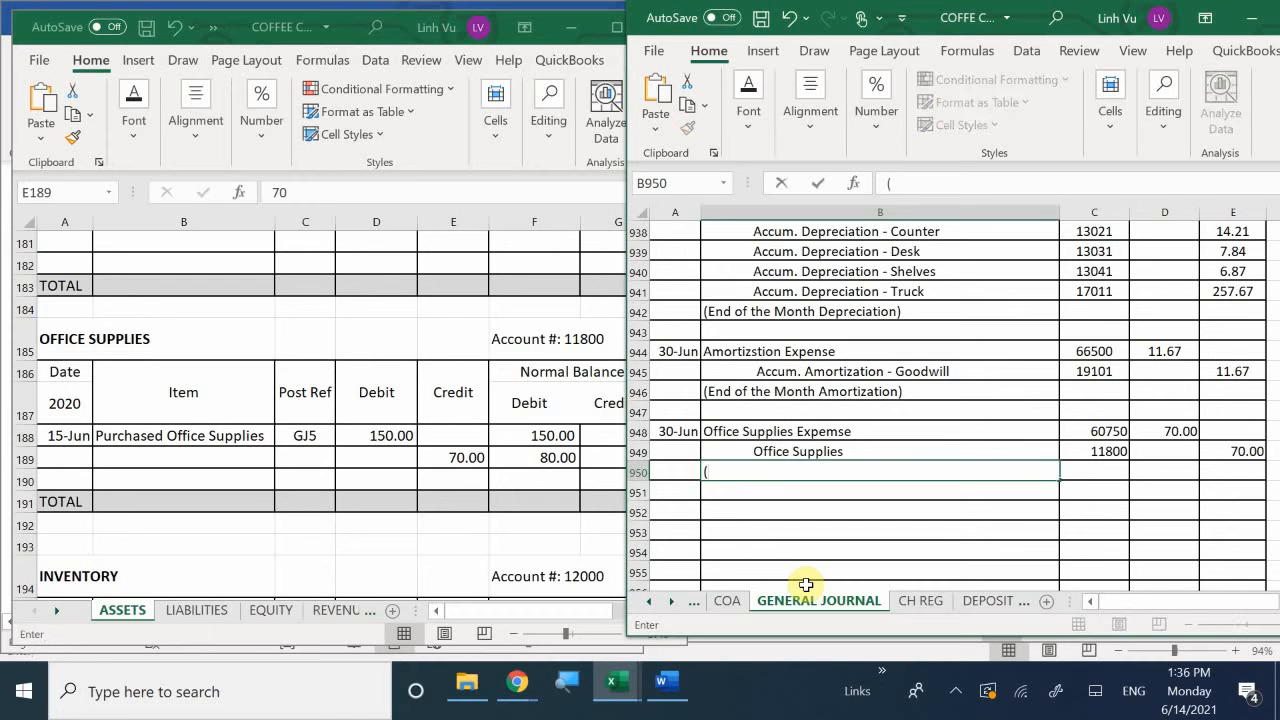
{"action": "type", "text": "Office Supplied "}
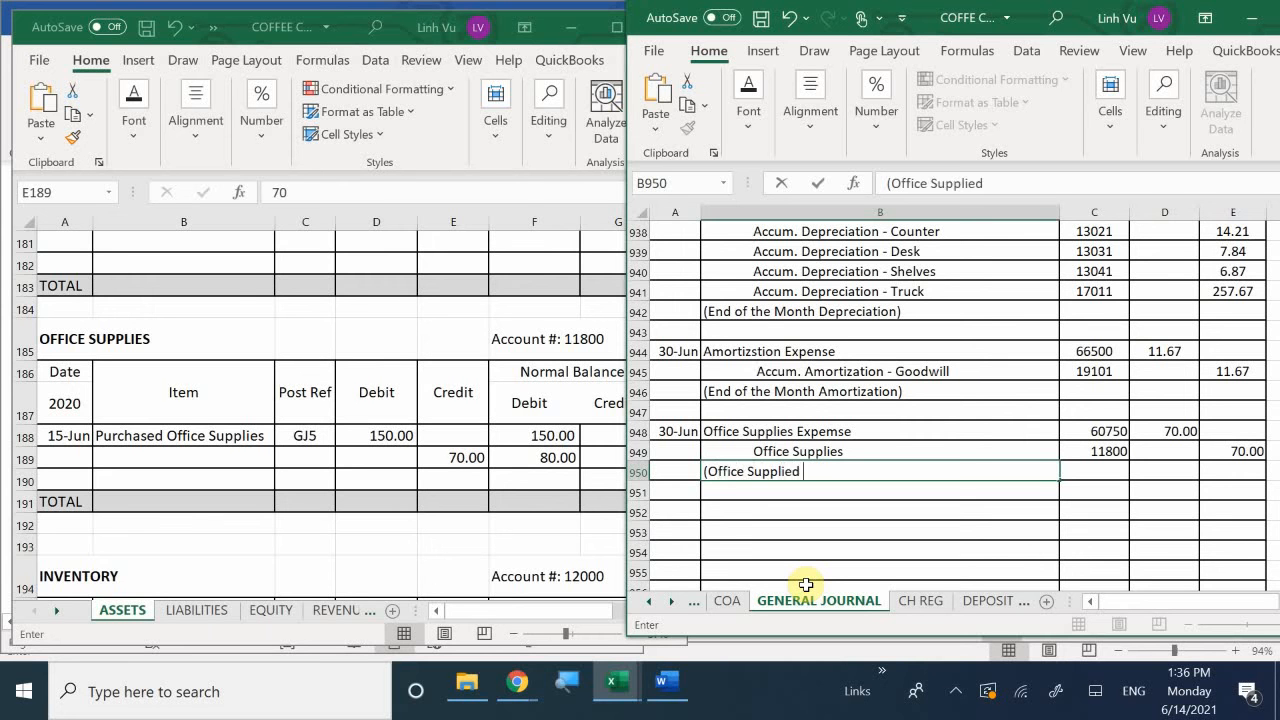
{"action": "type", "text": "Used in"}
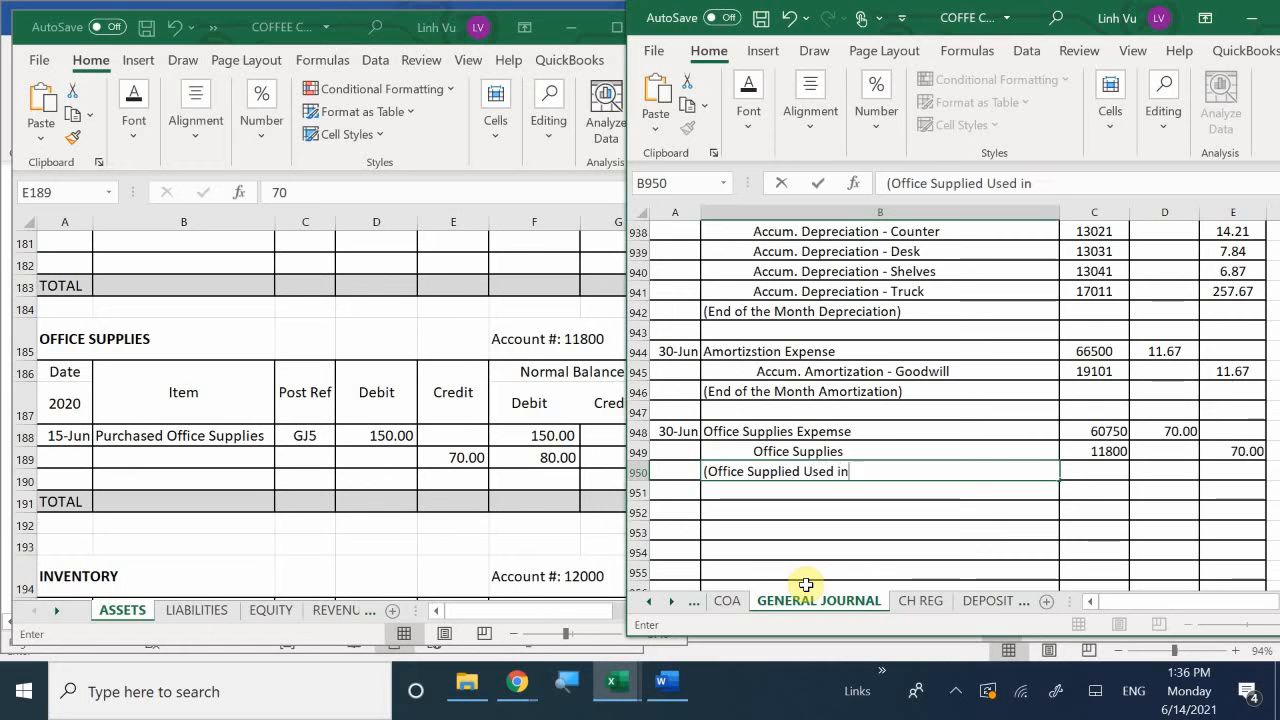
{"action": "type", "text": " June)"}
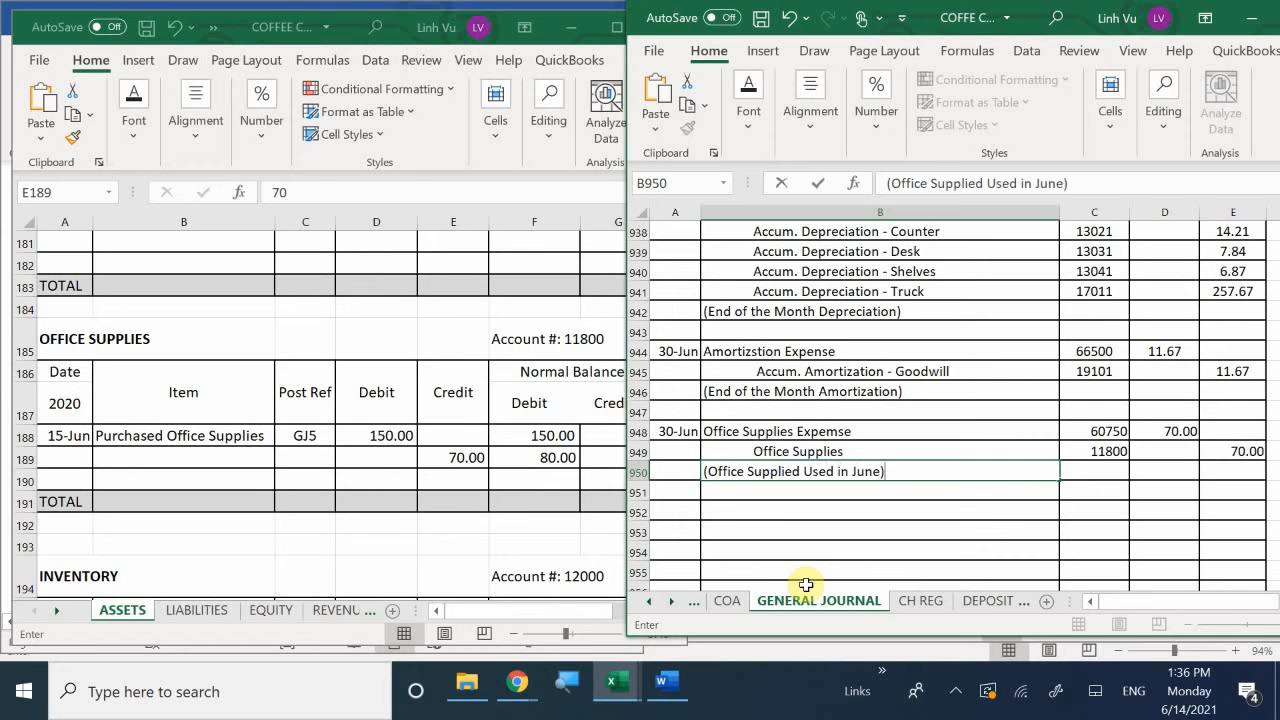
{"action": "key", "text": "Return"}
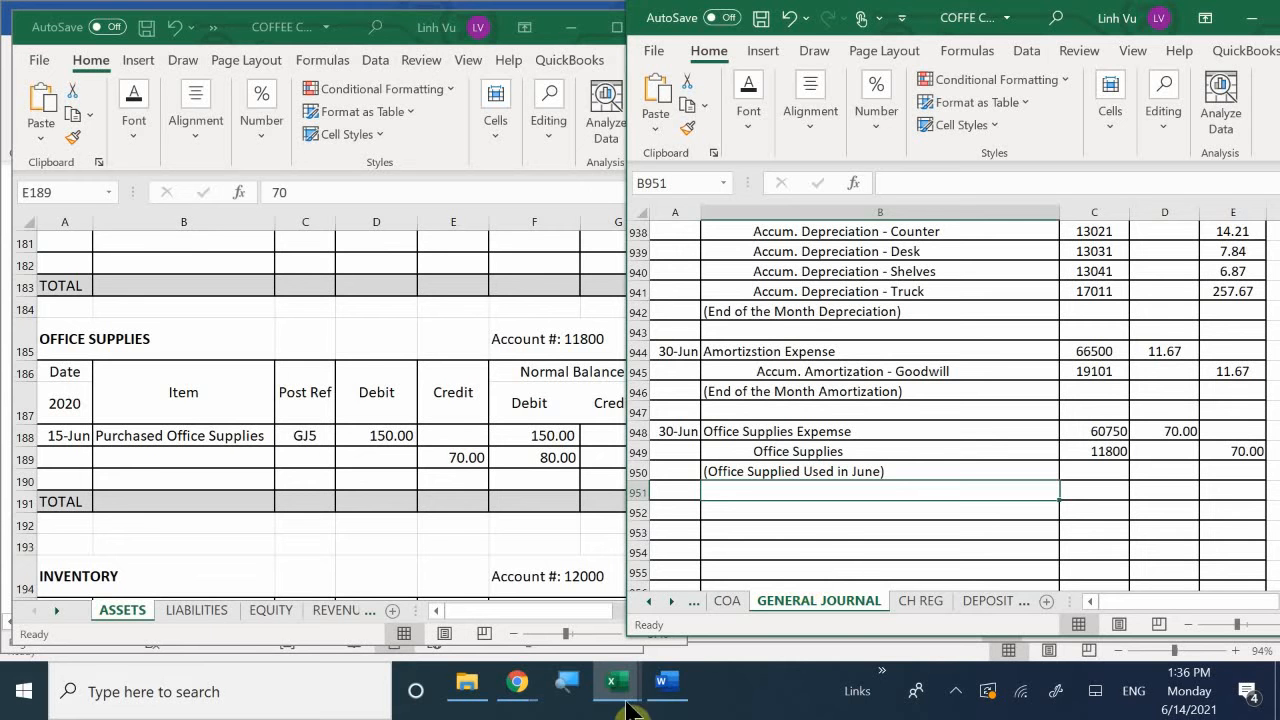
Switch to the ledger workbook and enter the date 30-Jun in A189 of the OFFICE SUPPLIES account.
{"action": "mouse_move", "coordinate": [614, 688]}
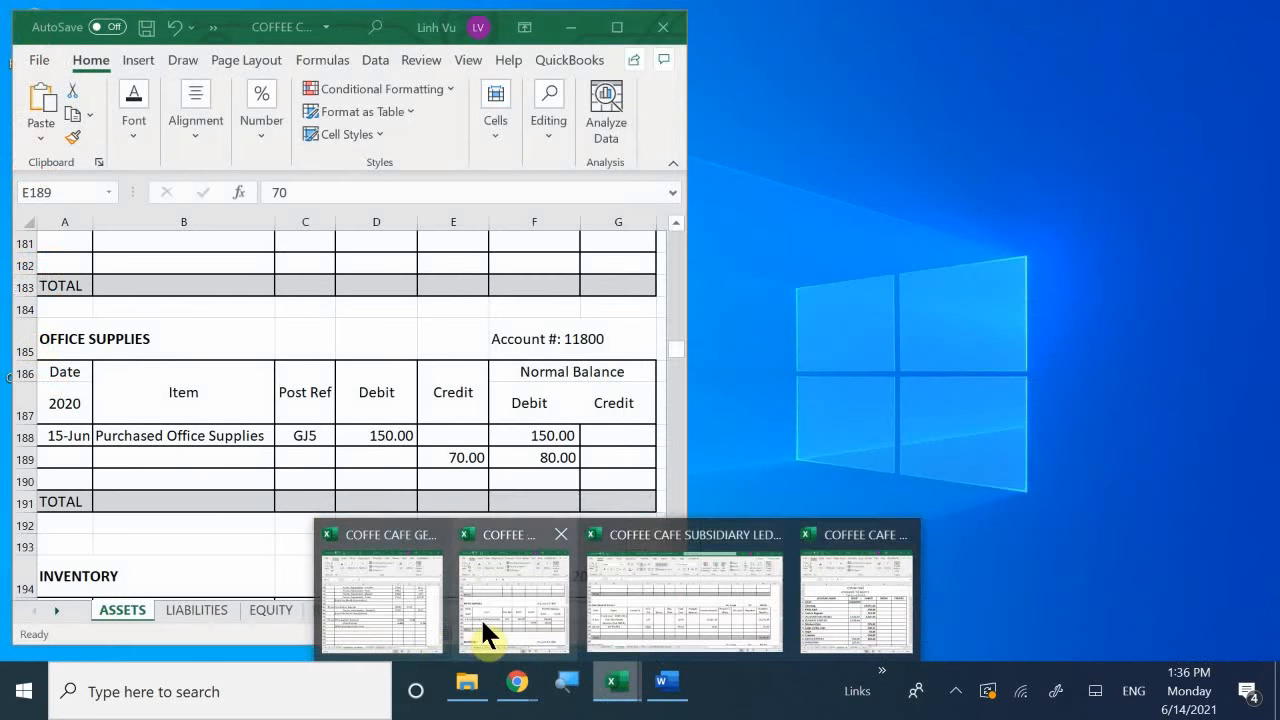
{"action": "left_click", "coordinate": [481, 620]}
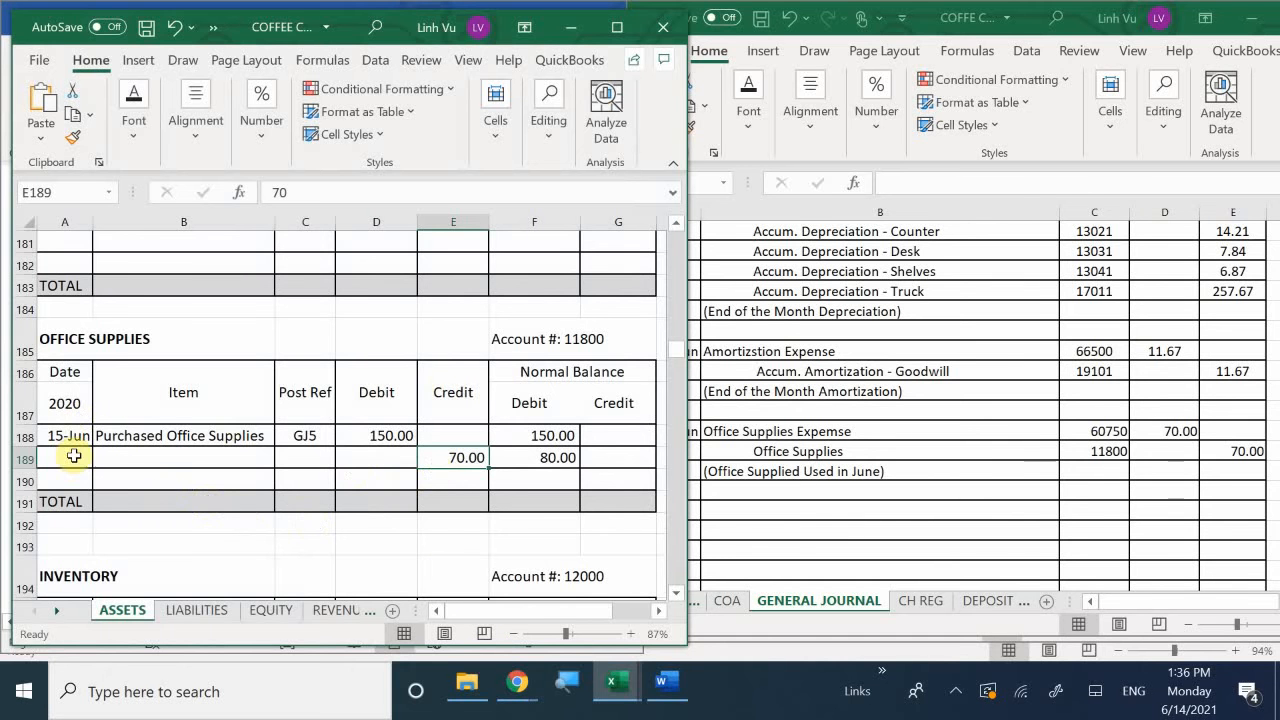
{"action": "left_click", "coordinate": [60, 462]}
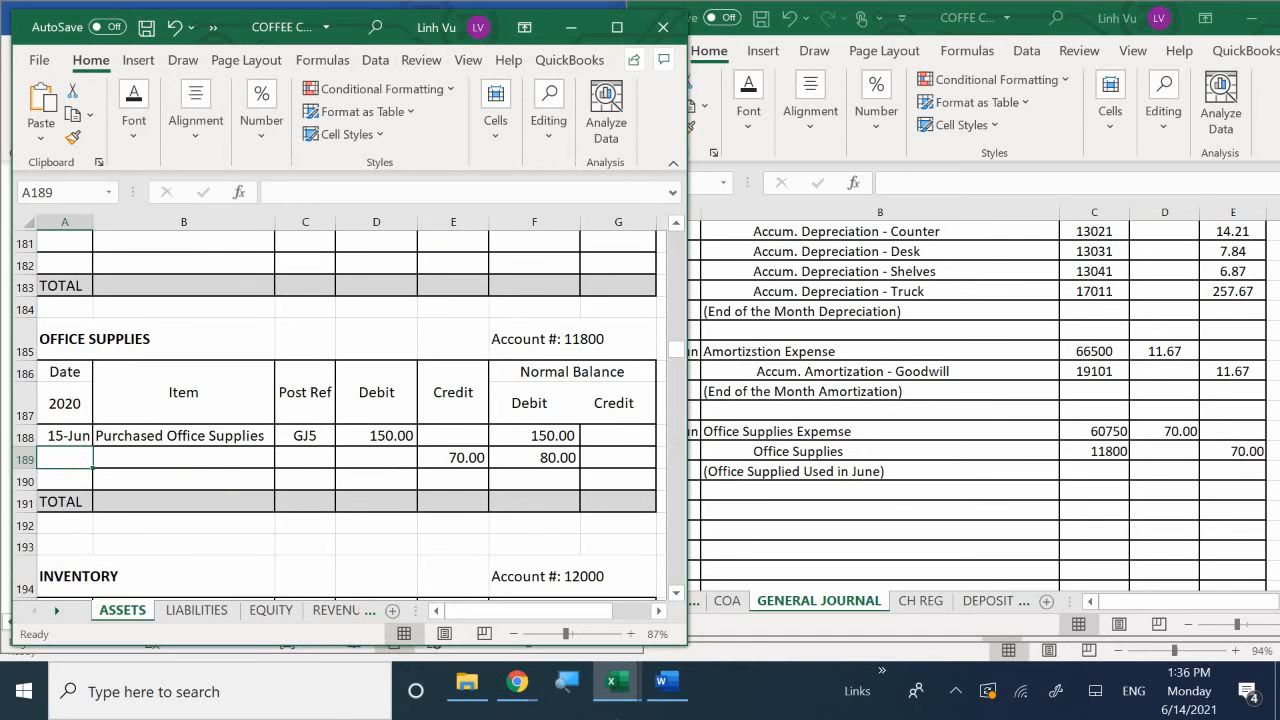
{"action": "type", "text": "6/"}
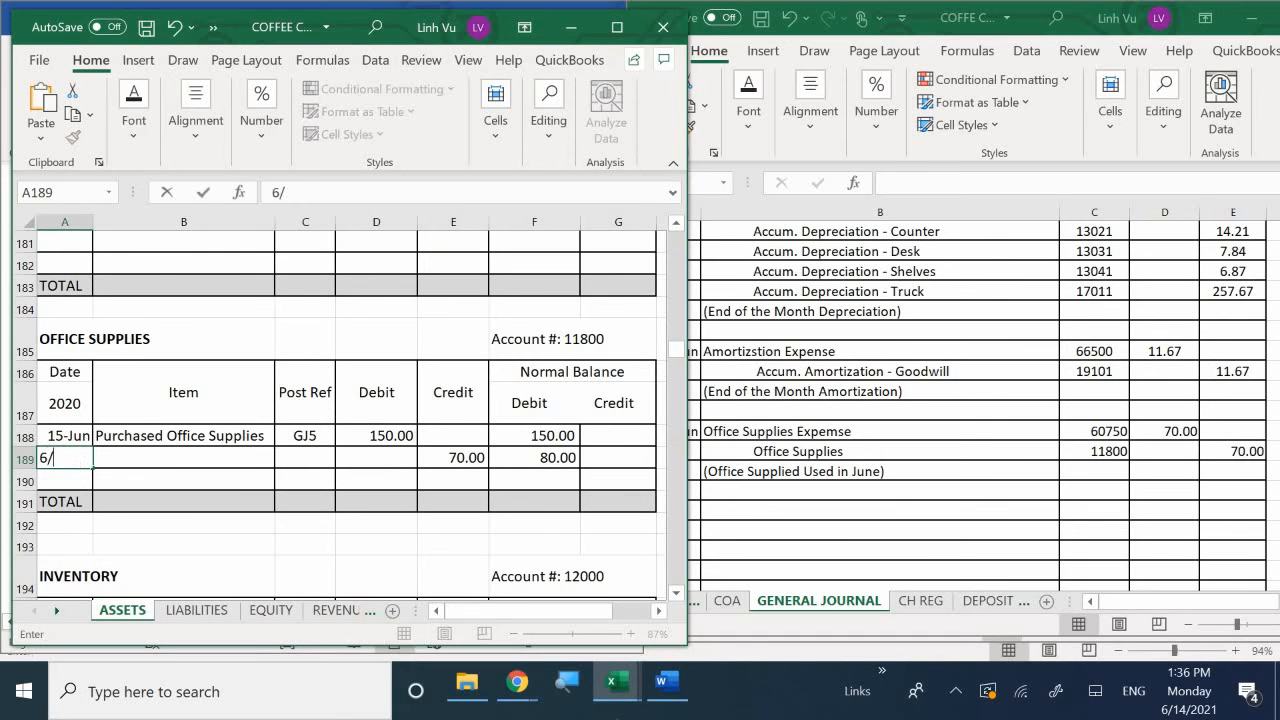
{"action": "type", "text": "30-Jun"}
{"action": "key", "text": "Tab"}
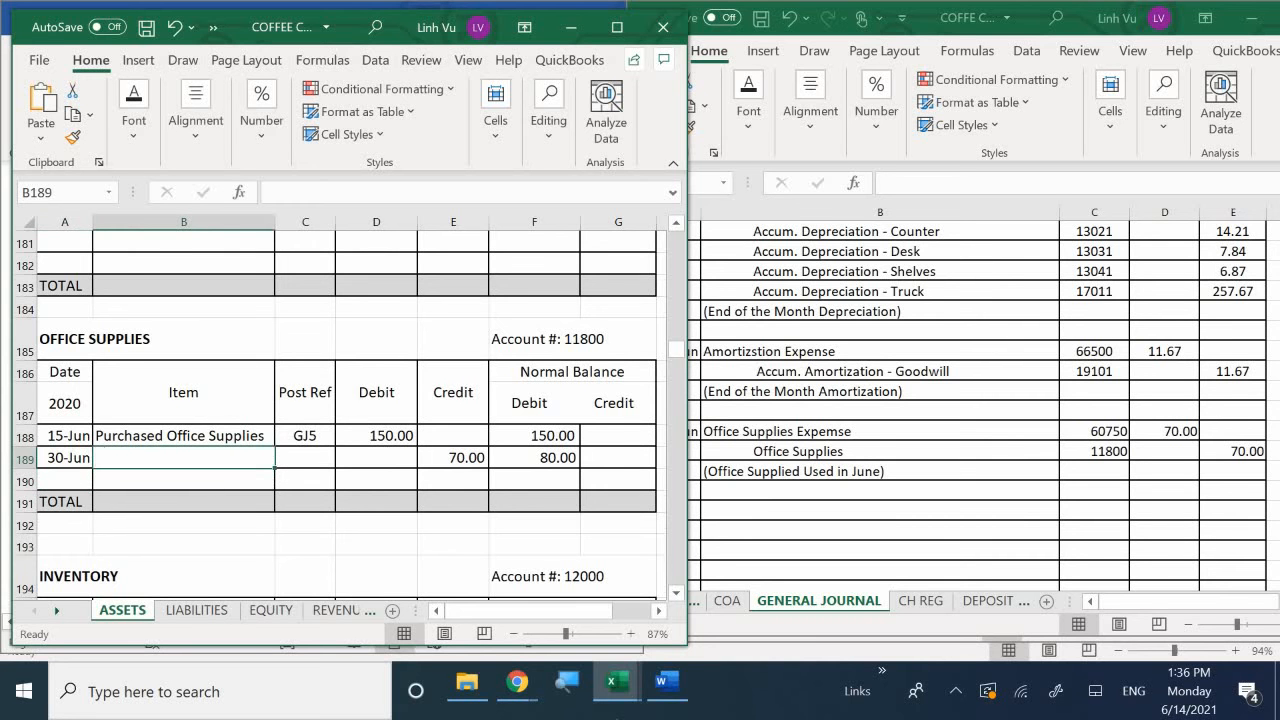
Check the page numbering in the general journal and enter "Usage in June" as the OFFICE SUPPLIES item description in B189.
{"action": "type", "text": "a"}
{"action": "key", "text": "BackSpace"}
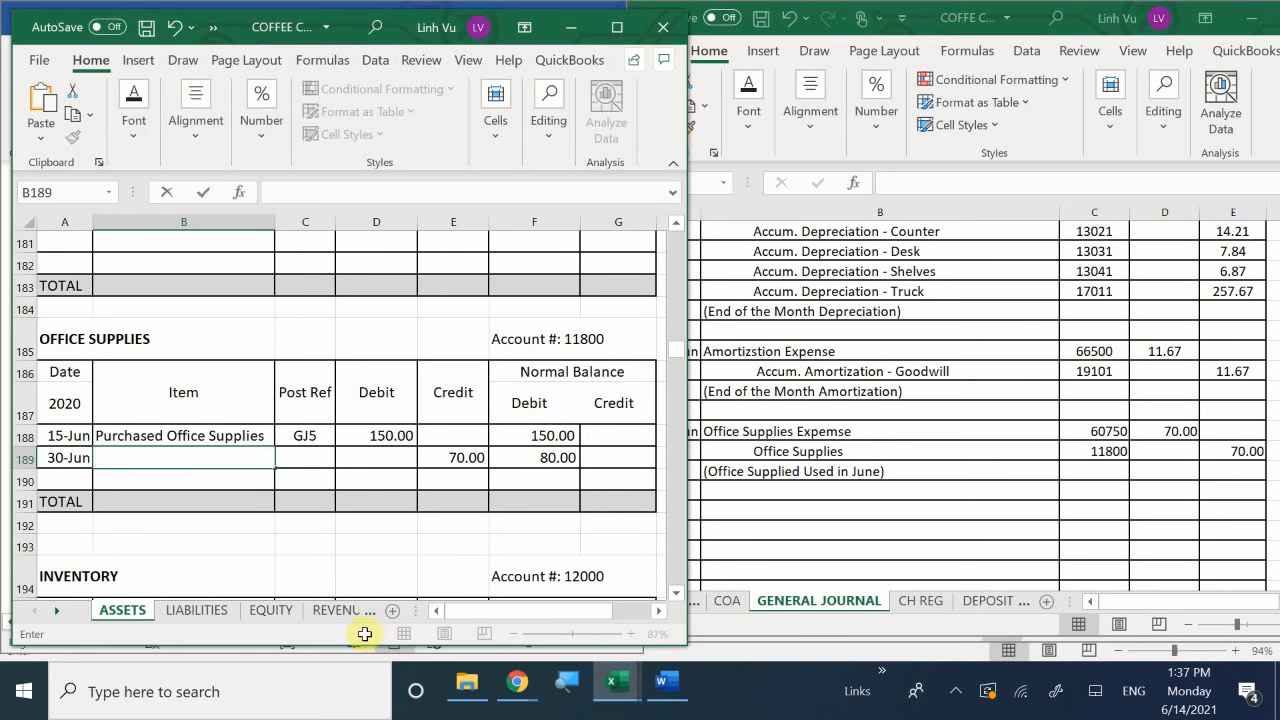
{"action": "left_click", "coordinate": [1163, 569]}
{"action": "scroll", "coordinate": [1155, 544], "scroll_direction": "down", "scroll_amount": 1}
{"action": "scroll", "coordinate": [1155, 544], "scroll_direction": "down", "scroll_amount": 5}
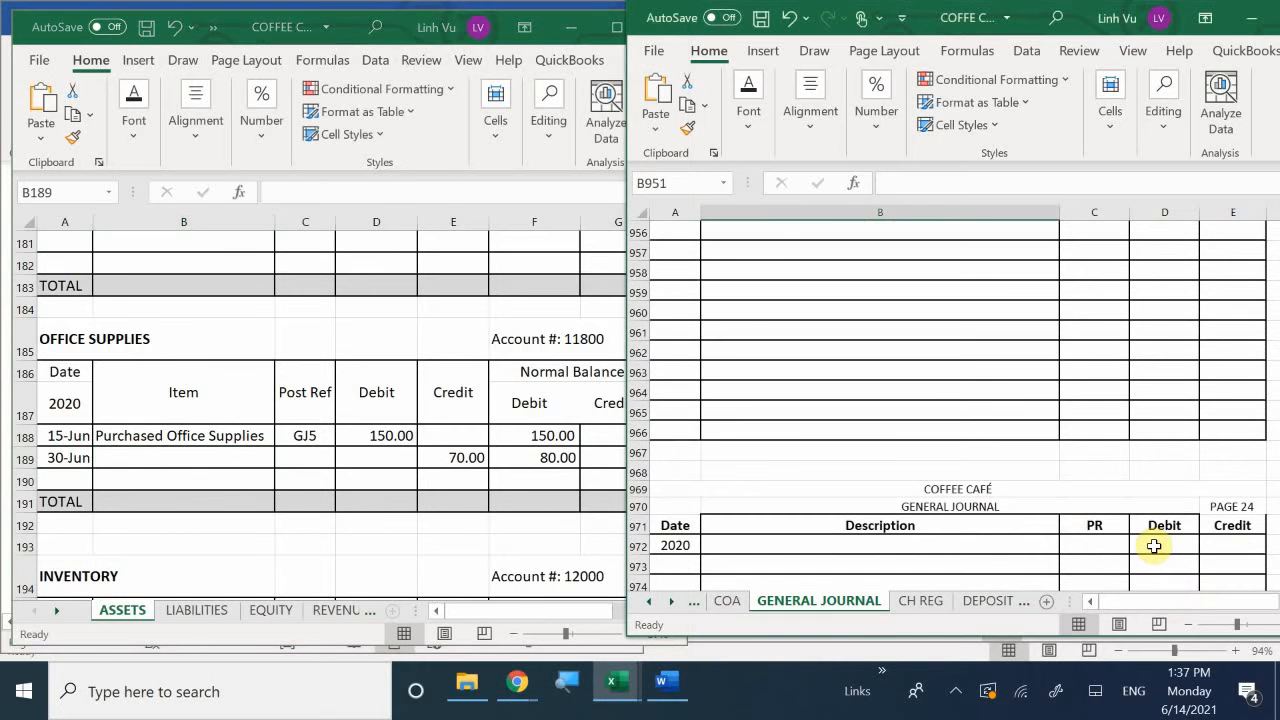
{"action": "scroll", "coordinate": [1155, 545], "scroll_direction": "up", "scroll_amount": 4}
{"action": "scroll", "coordinate": [1155, 545], "scroll_direction": "up", "scroll_amount": 1}
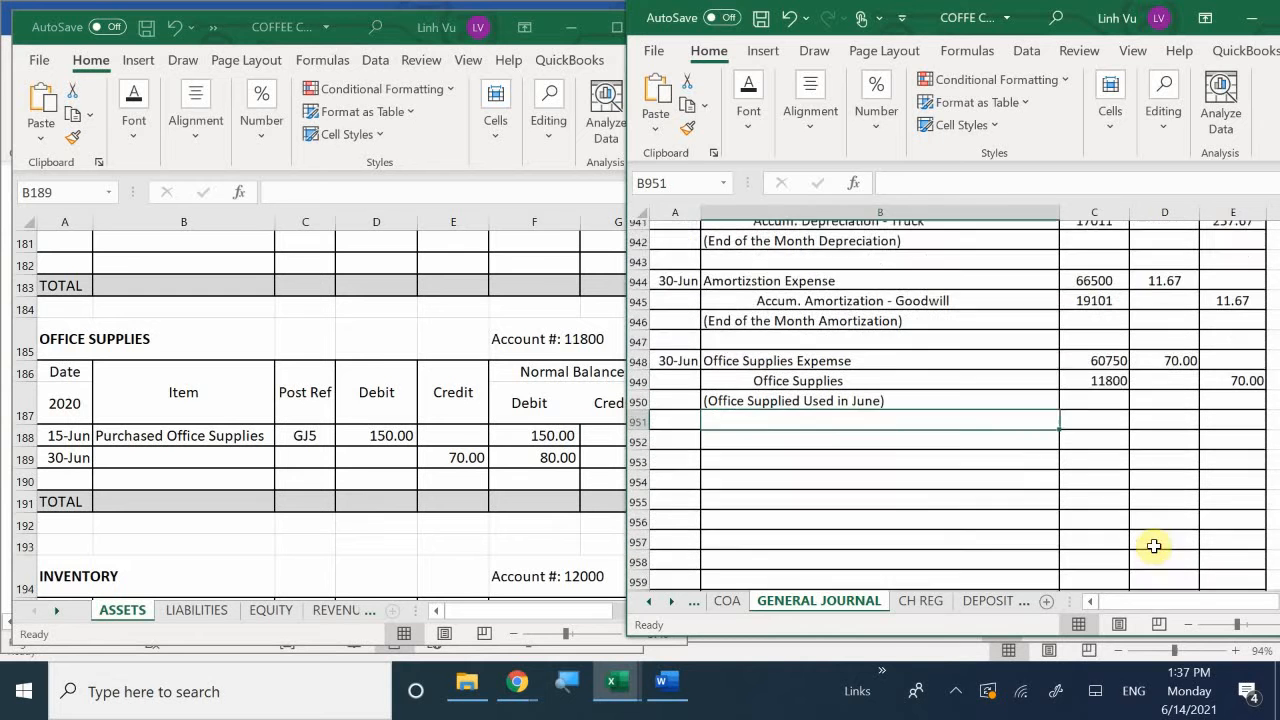
{"action": "left_click", "coordinate": [152, 457]}
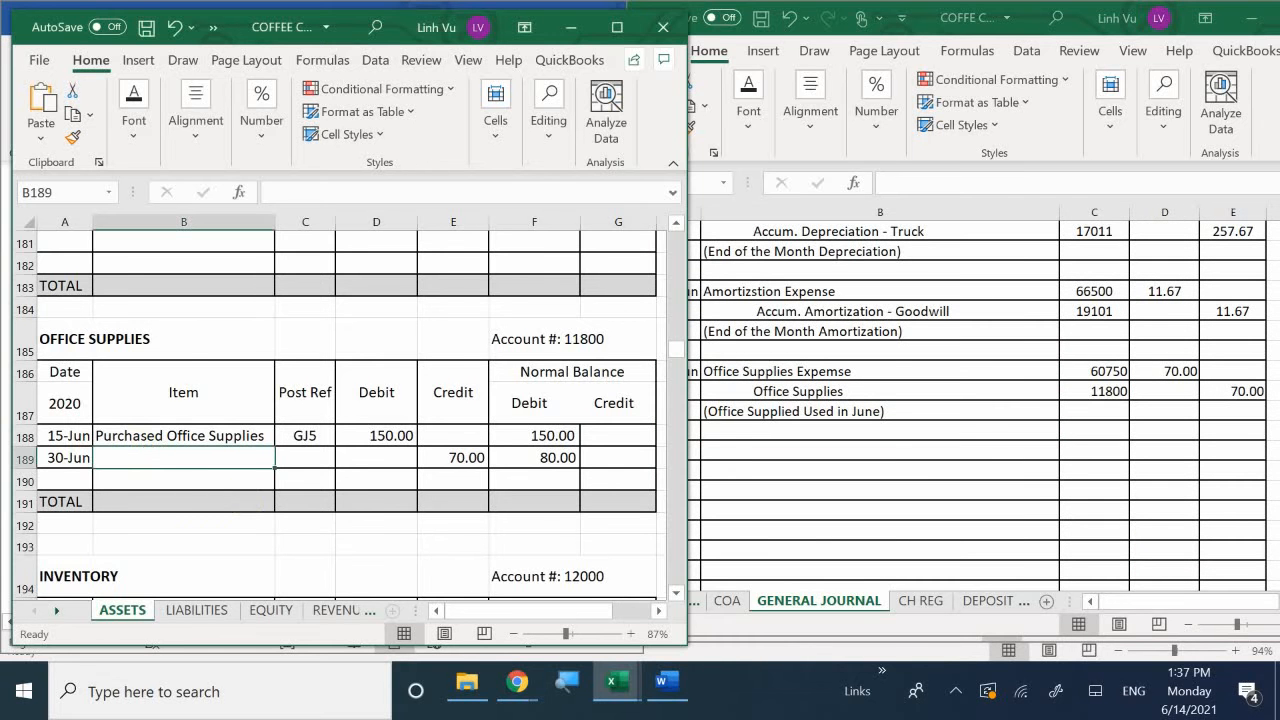
{"action": "type", "text": "Usa"}
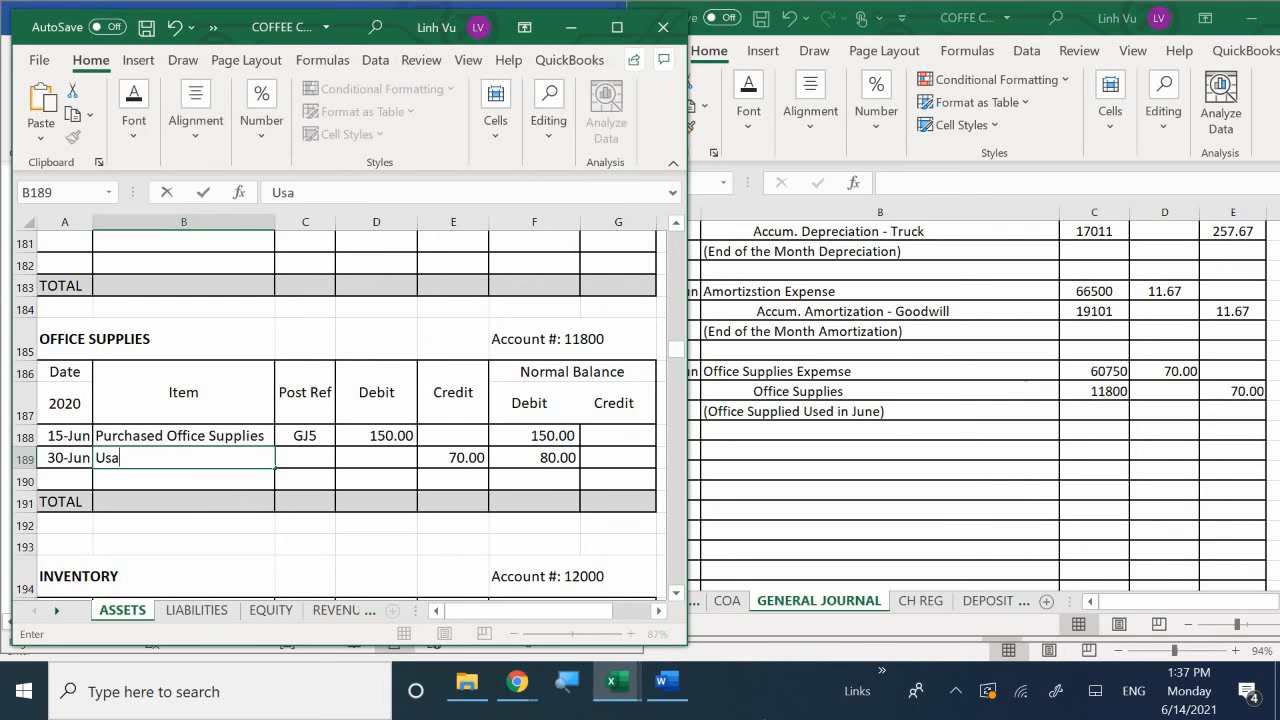
{"action": "type", "text": "ge in June"}
{"action": "key", "text": "Tab"}
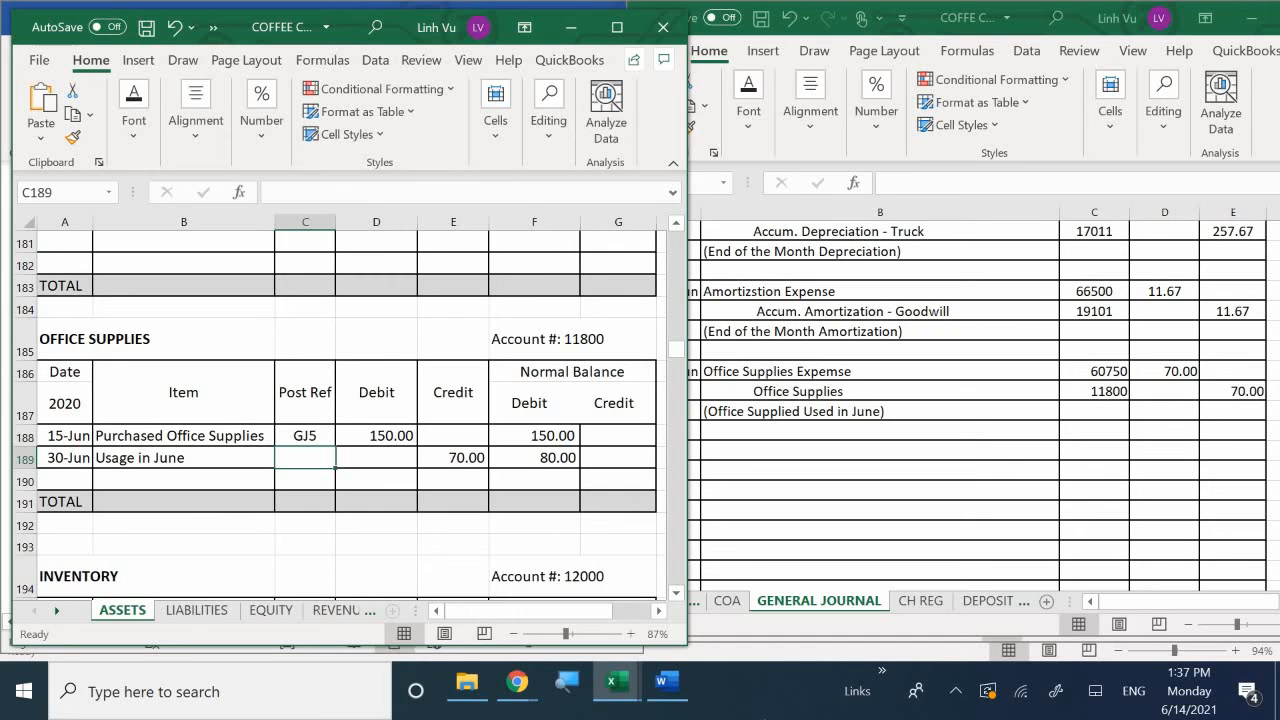
Set the posting reference of the 30-Jun OFFICE SUPPLIES line in C189 to GJ23.
{"action": "type", "text": "GJ5"}
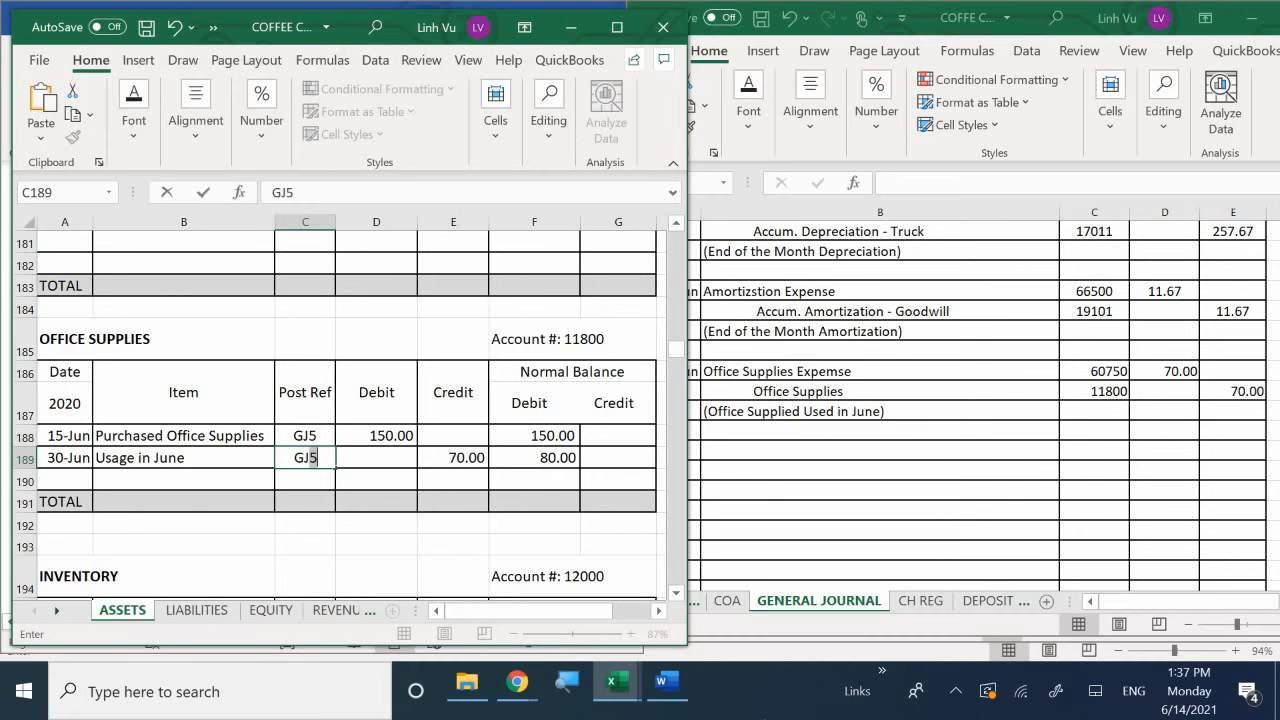
{"action": "key", "text": "BackSpace"}
{"action": "type", "text": "23"}
{"action": "key", "text": "Return"}
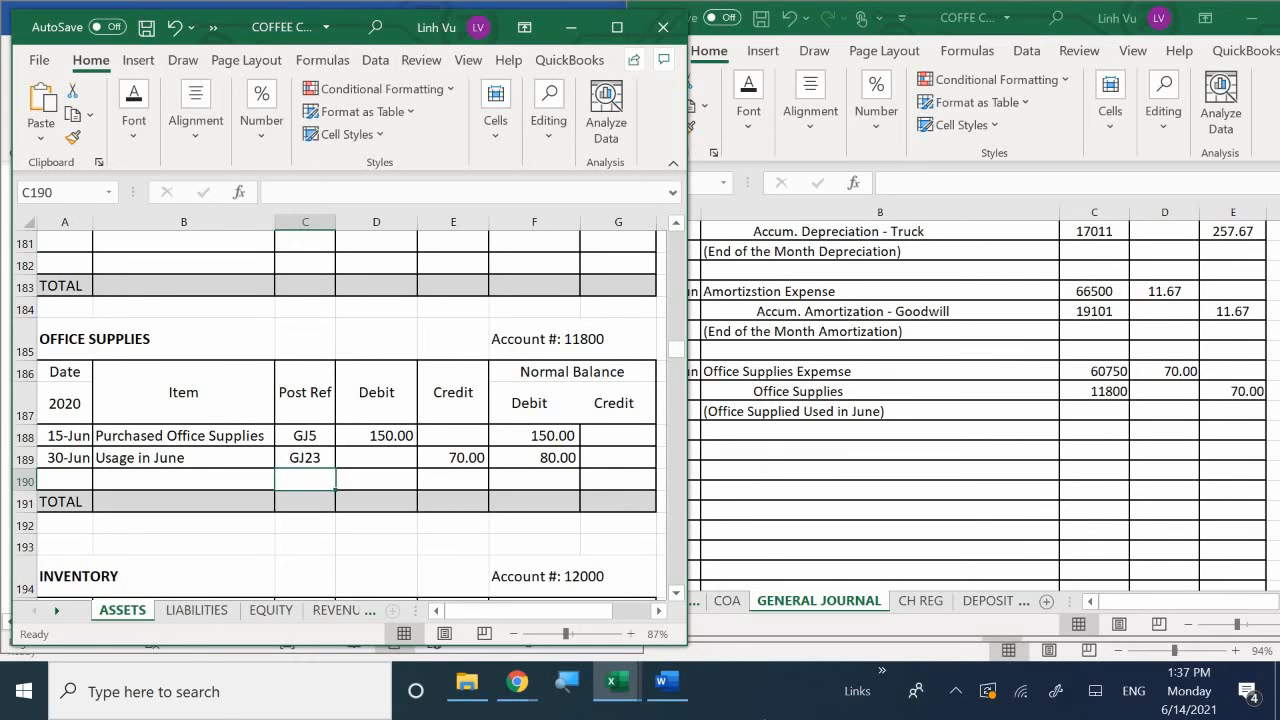
Locate the OFFICE SUPPLIES EXPENSE account, number 60750, on the EXPENSES - OP sheet of the ledger workbook.
{"action": "left_click", "coordinate": [345, 614]}
{"action": "left_click", "coordinate": [344, 614]}
{"action": "left_click", "coordinate": [344, 614]}
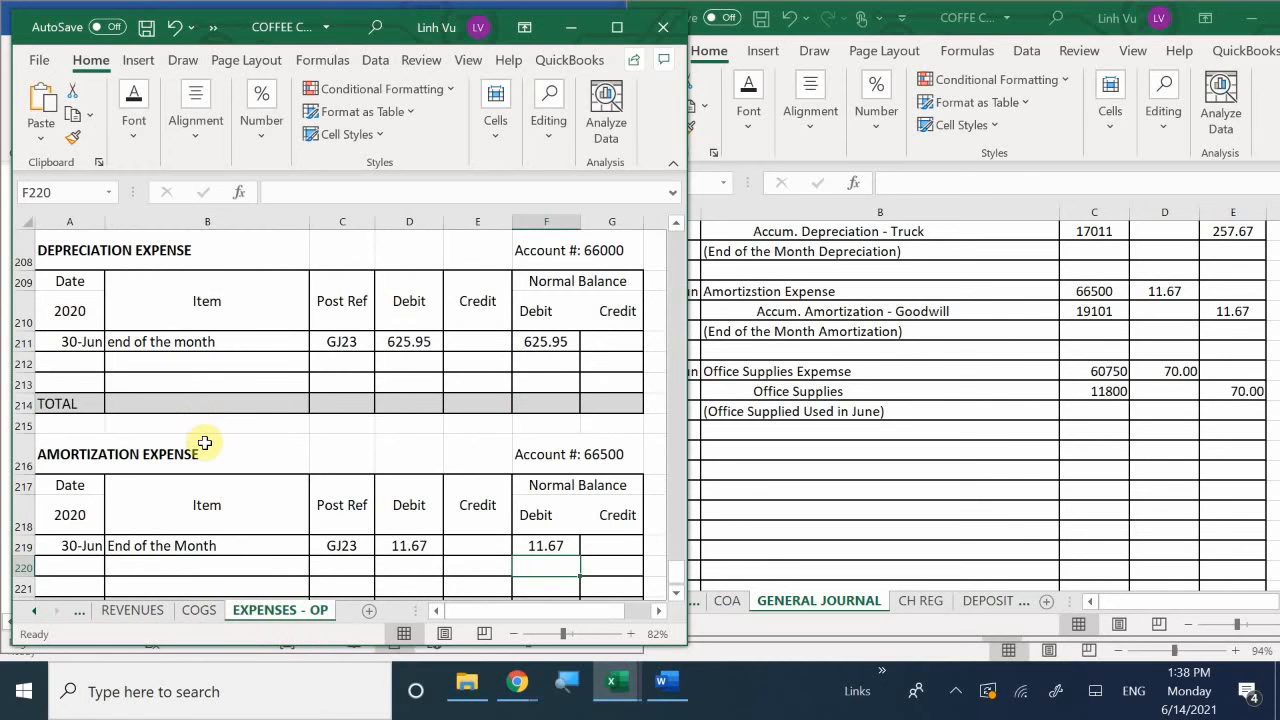
{"action": "scroll", "coordinate": [210, 440], "scroll_direction": "down", "scroll_amount": 14}
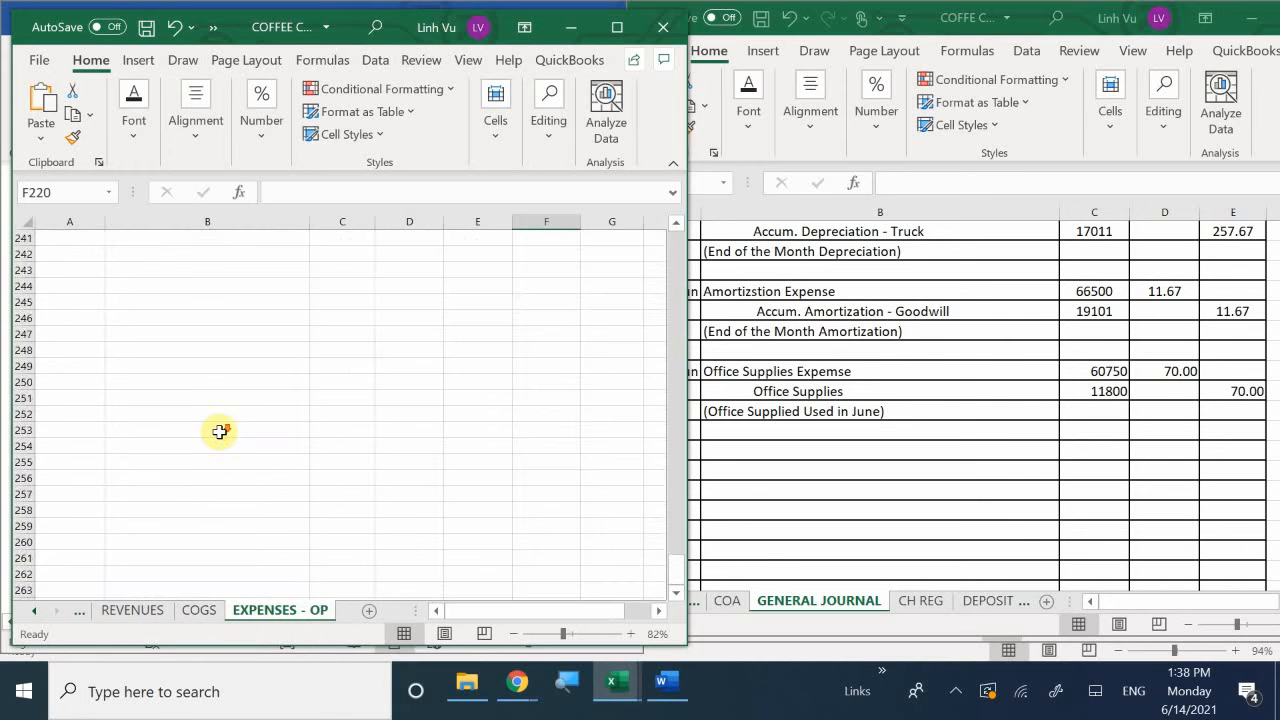
{"action": "scroll", "coordinate": [219, 432], "scroll_direction": "up", "scroll_amount": 20}
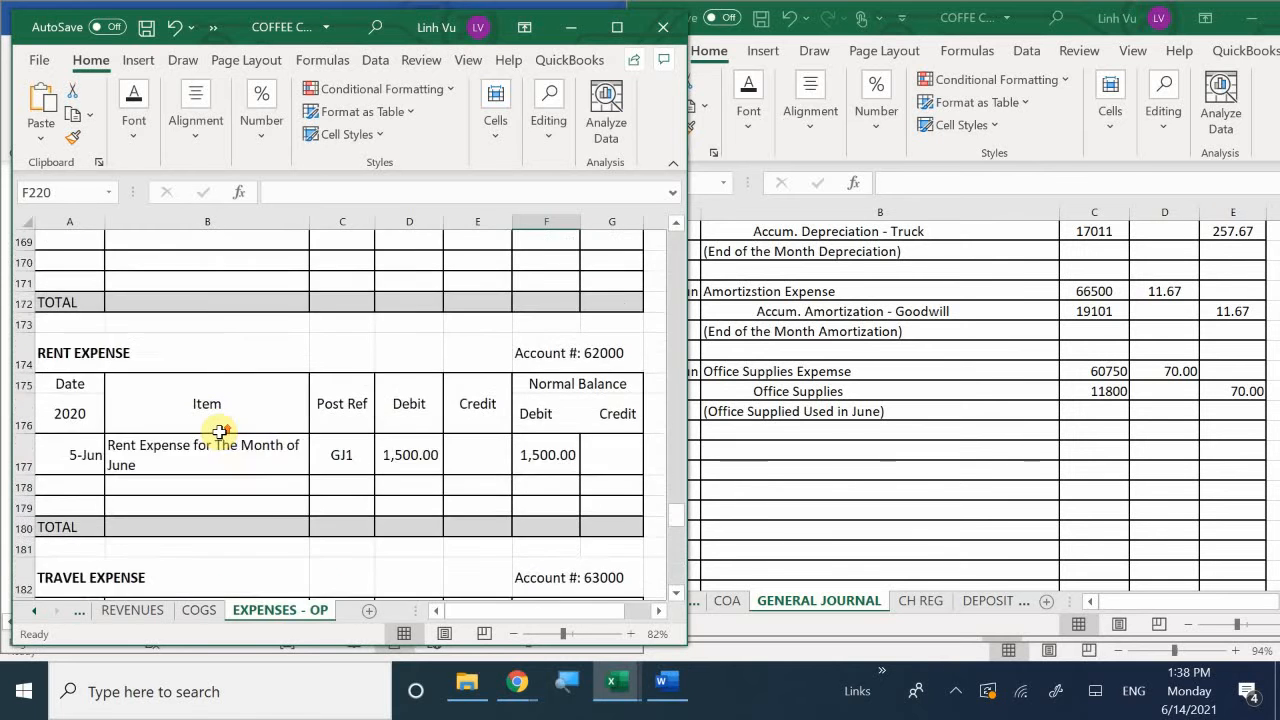
{"action": "scroll", "coordinate": [219, 432], "scroll_direction": "down", "scroll_amount": 2}
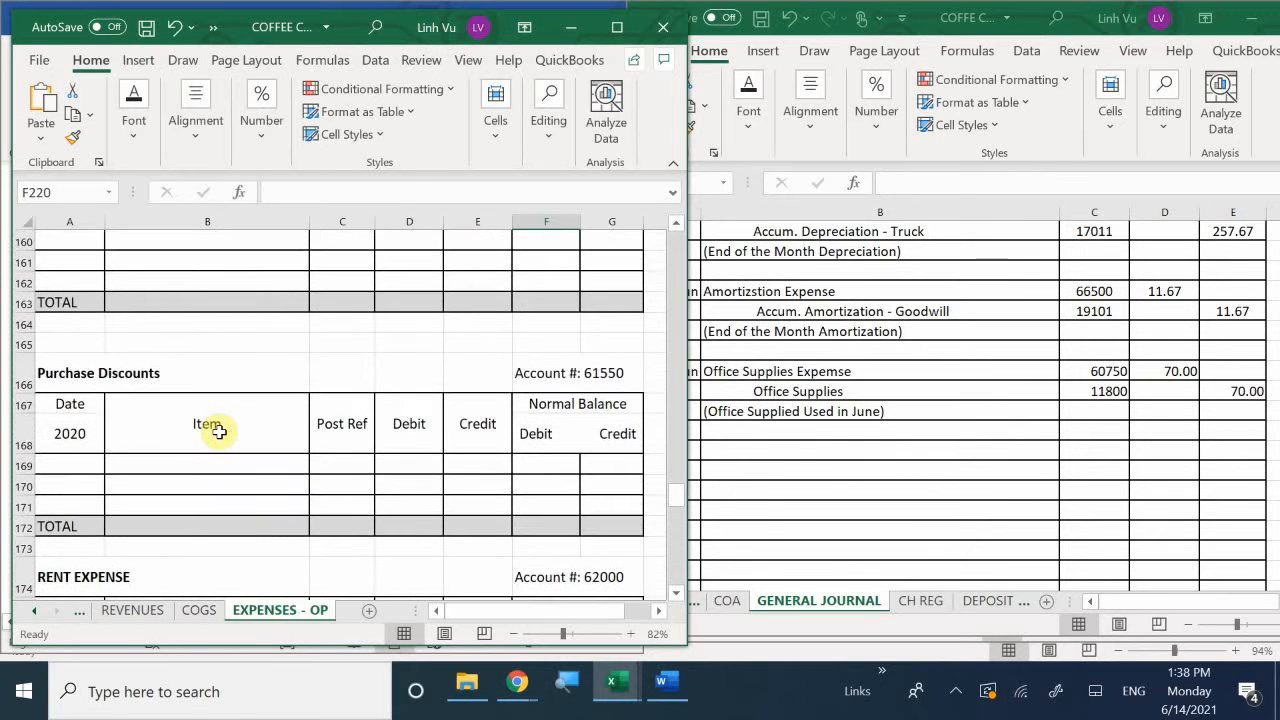
{"action": "scroll", "coordinate": [219, 432], "scroll_direction": "up", "scroll_amount": 1}
{"action": "scroll", "coordinate": [219, 432], "scroll_direction": "up", "scroll_amount": 8}
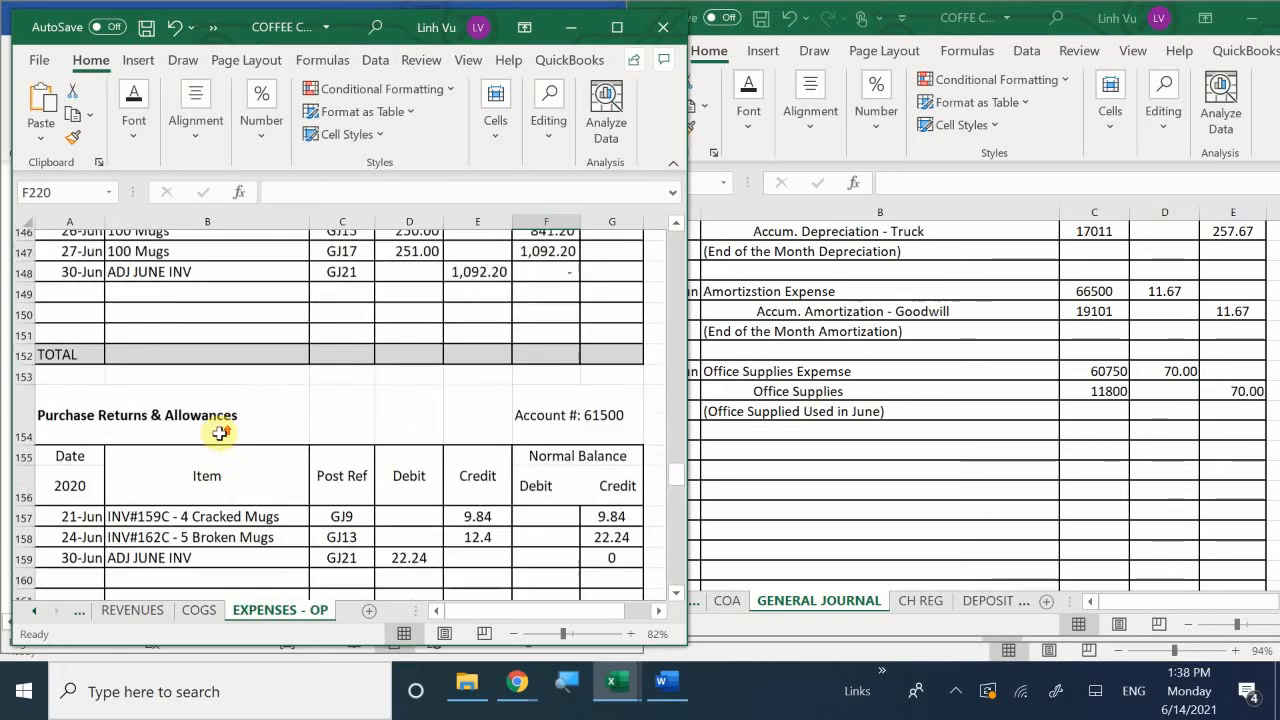
{"action": "scroll", "coordinate": [219, 432], "scroll_direction": "up", "scroll_amount": 5}
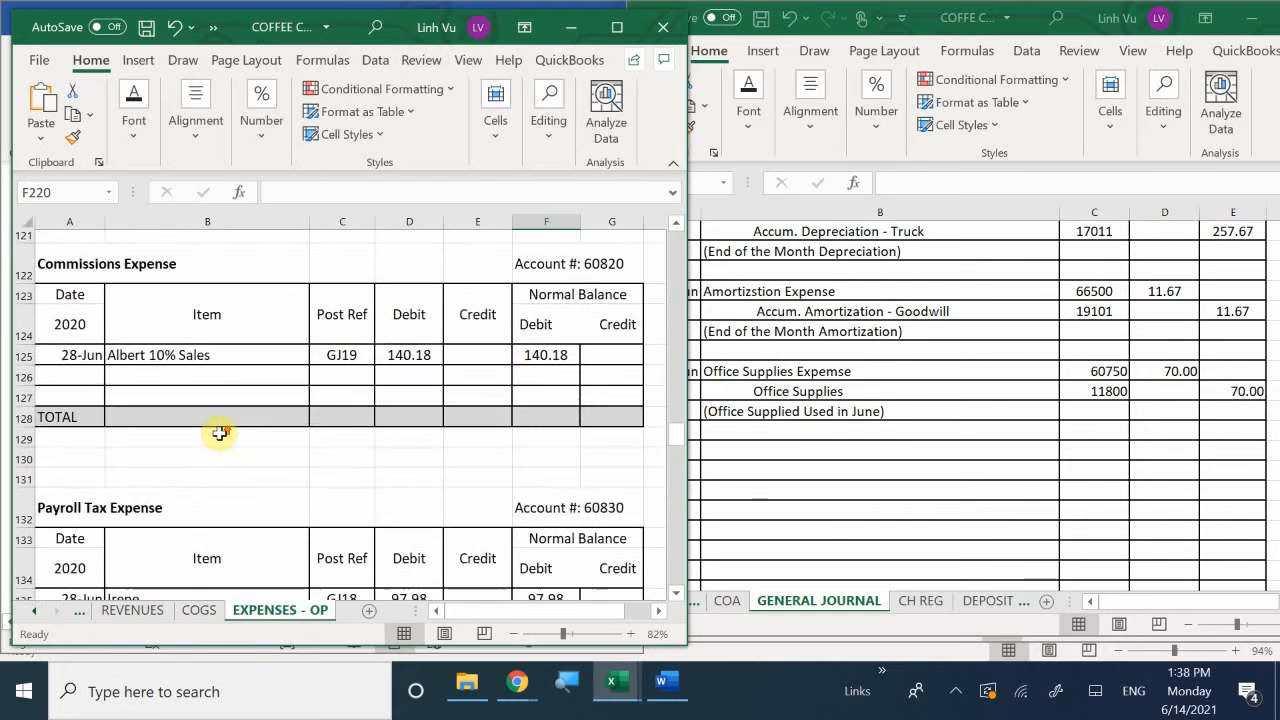
{"action": "scroll", "coordinate": [219, 432], "scroll_direction": "up", "scroll_amount": 6}
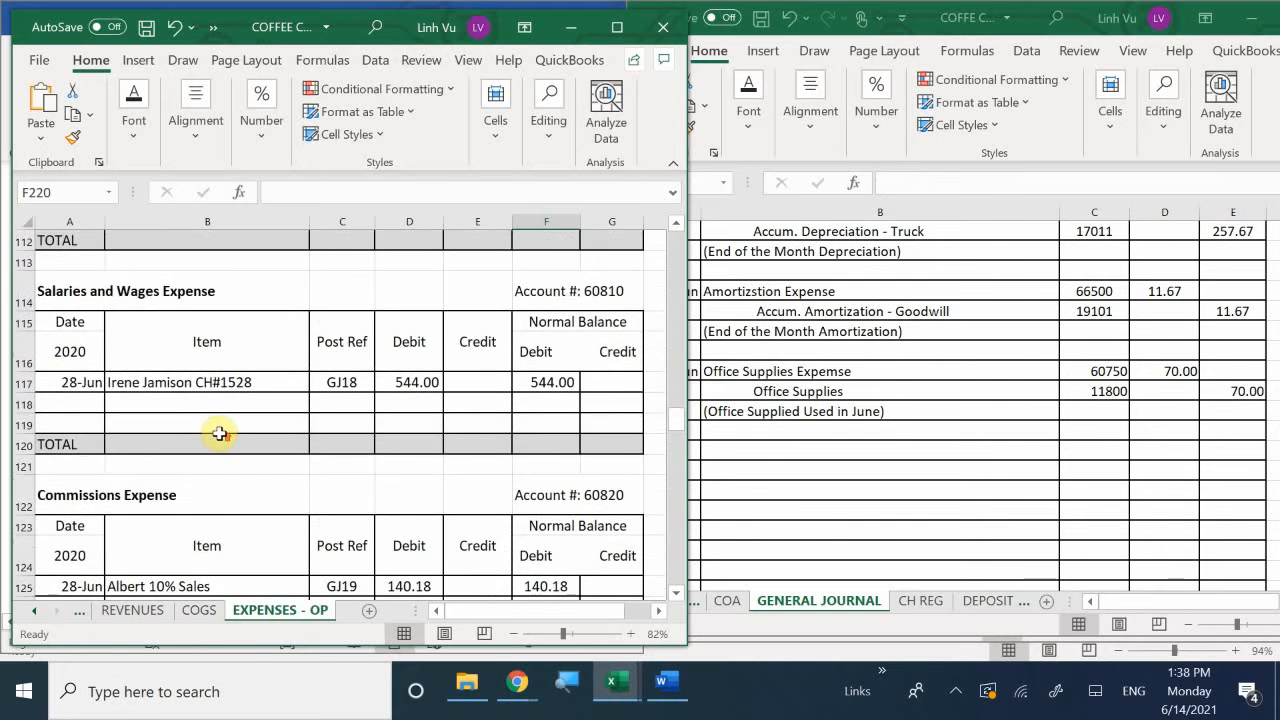
{"action": "scroll", "coordinate": [219, 432], "scroll_direction": "up", "scroll_amount": 4}
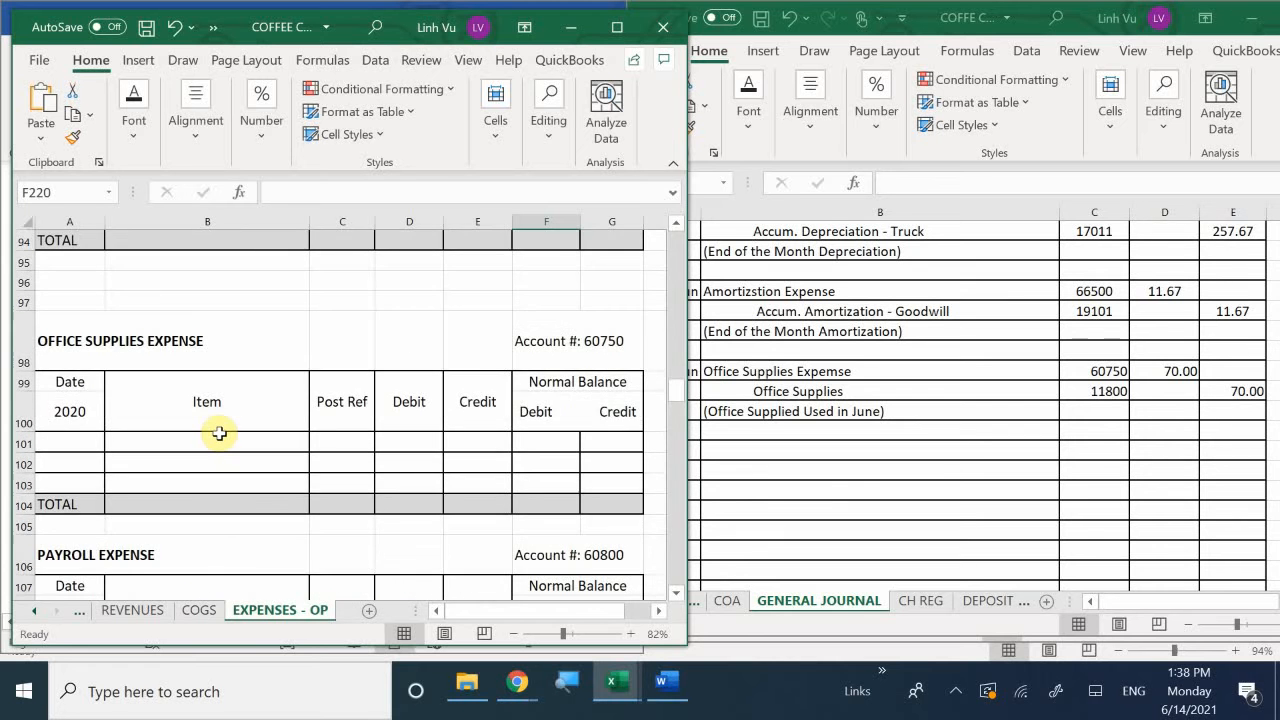
Enter the date 30-Jun in A101 of the OFFICE SUPPLIES EXPENSE account.
{"action": "scroll", "coordinate": [219, 432], "scroll_direction": "up", "scroll_amount": 1}
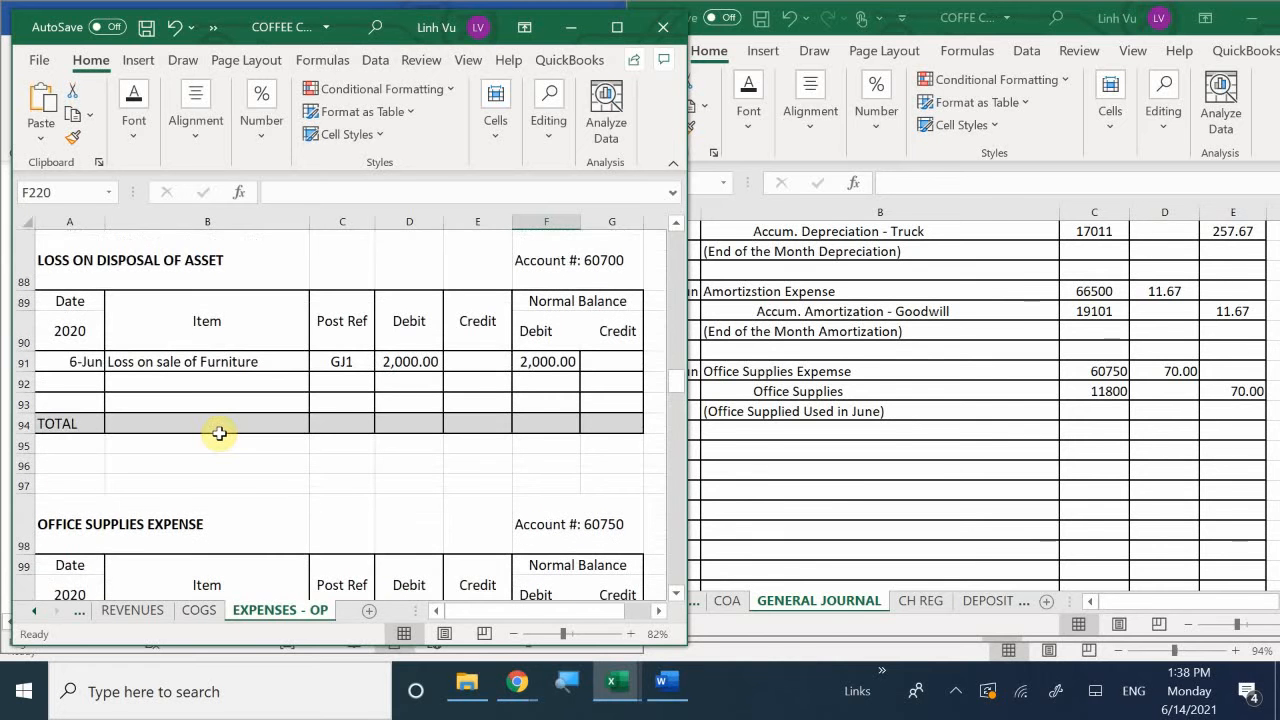
{"action": "scroll", "coordinate": [219, 432], "scroll_direction": "down", "scroll_amount": 2}
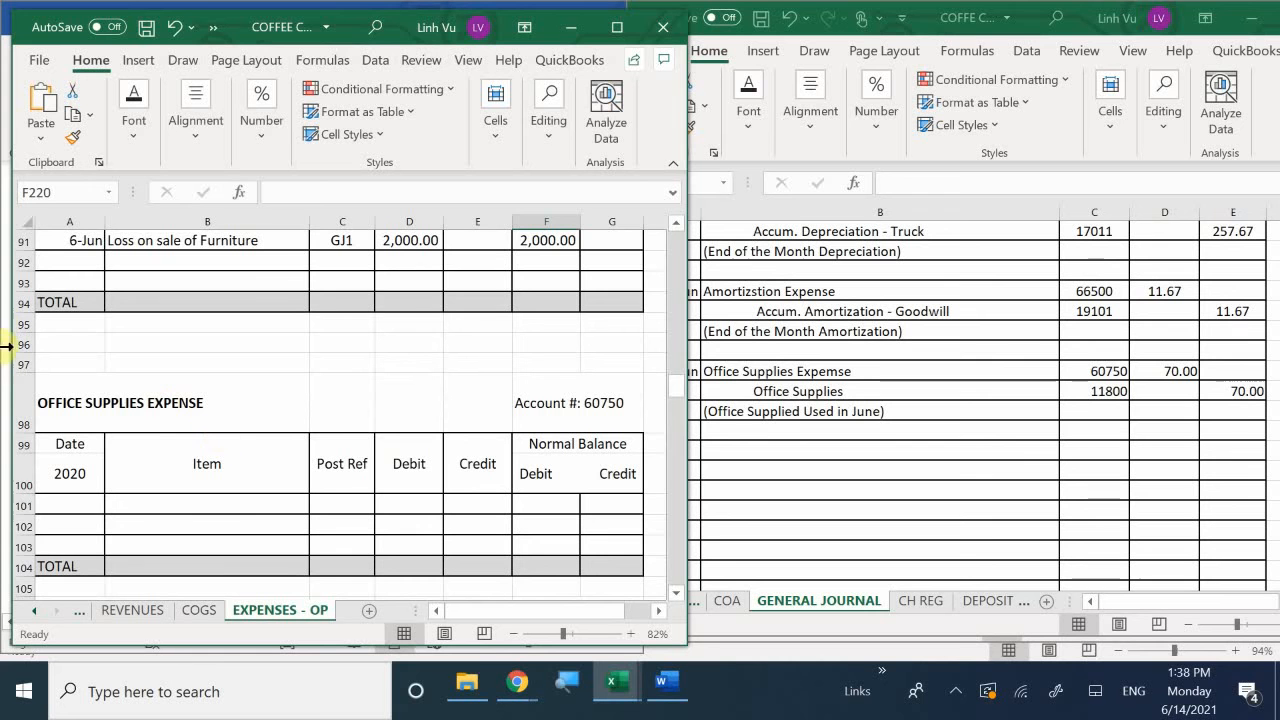
{"action": "left_click", "coordinate": [78, 508]}
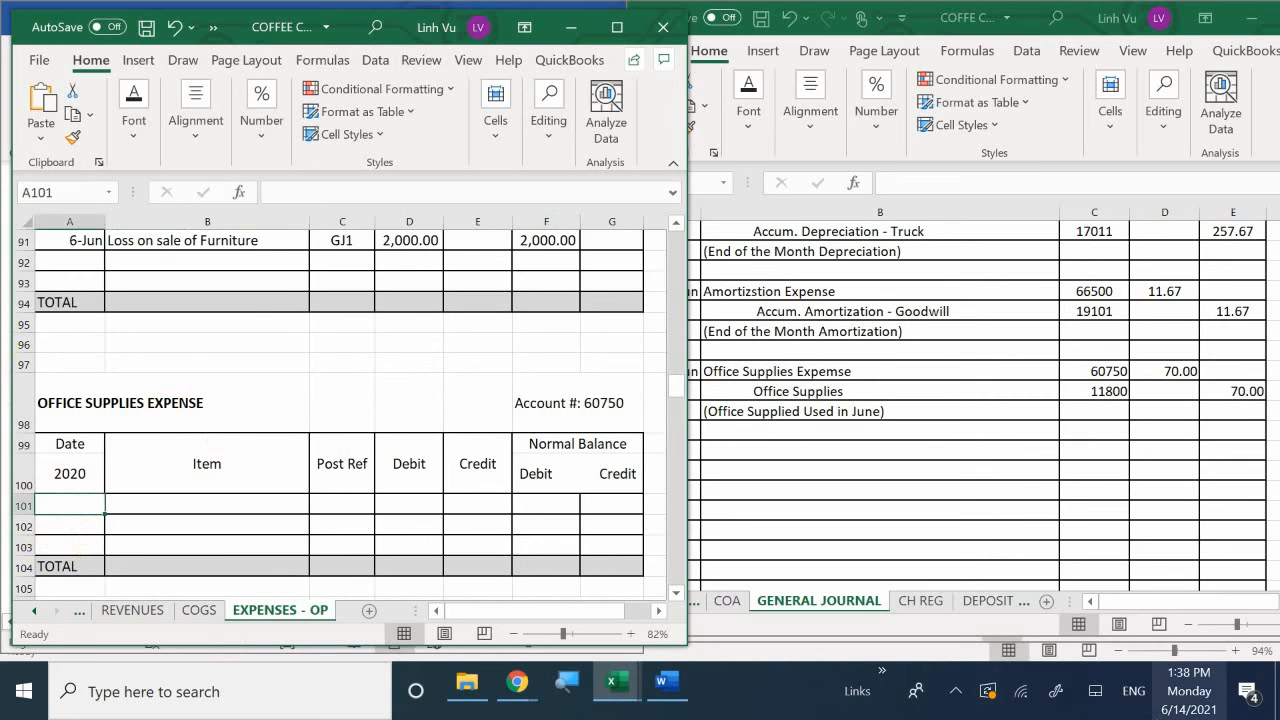
{"action": "type", "text": "6/30"}
{"action": "key", "text": "Return"}
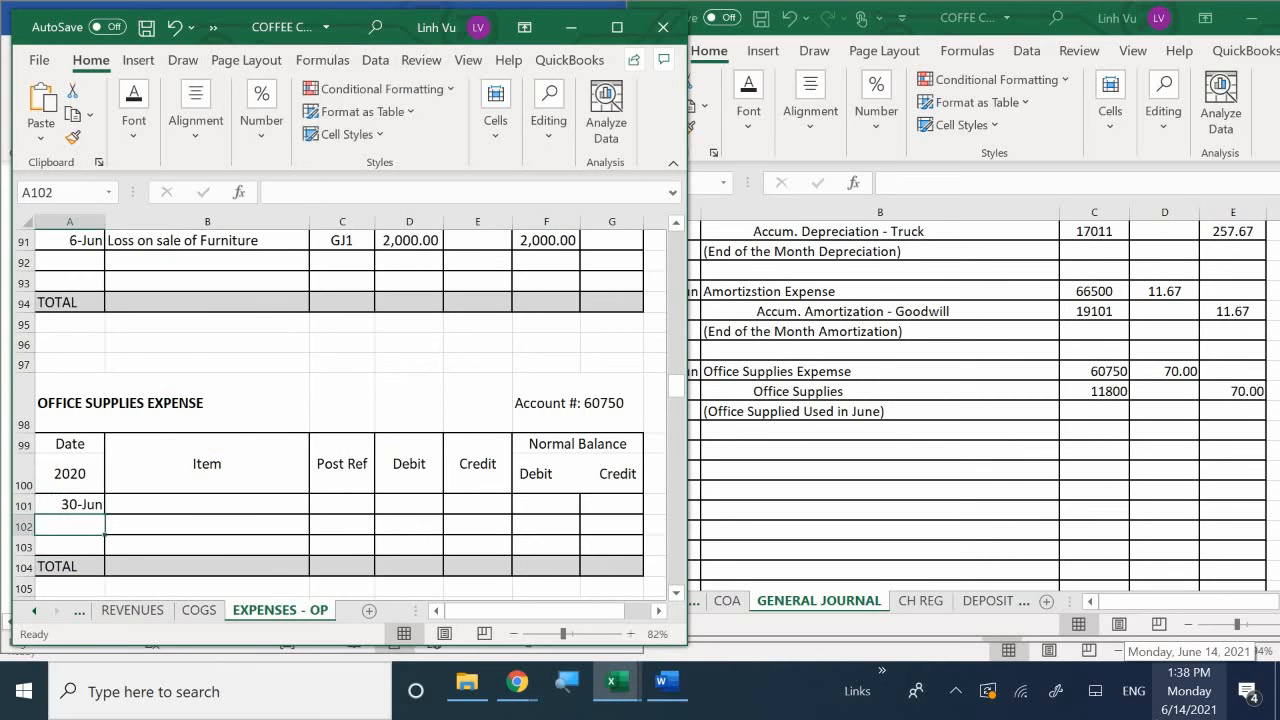
Enter "Usage in June" as the item description in B101 and GJ23 as the posting reference in C101.
{"action": "left_click", "coordinate": [207, 525]}
{"action": "left_click", "coordinate": [207, 504]}
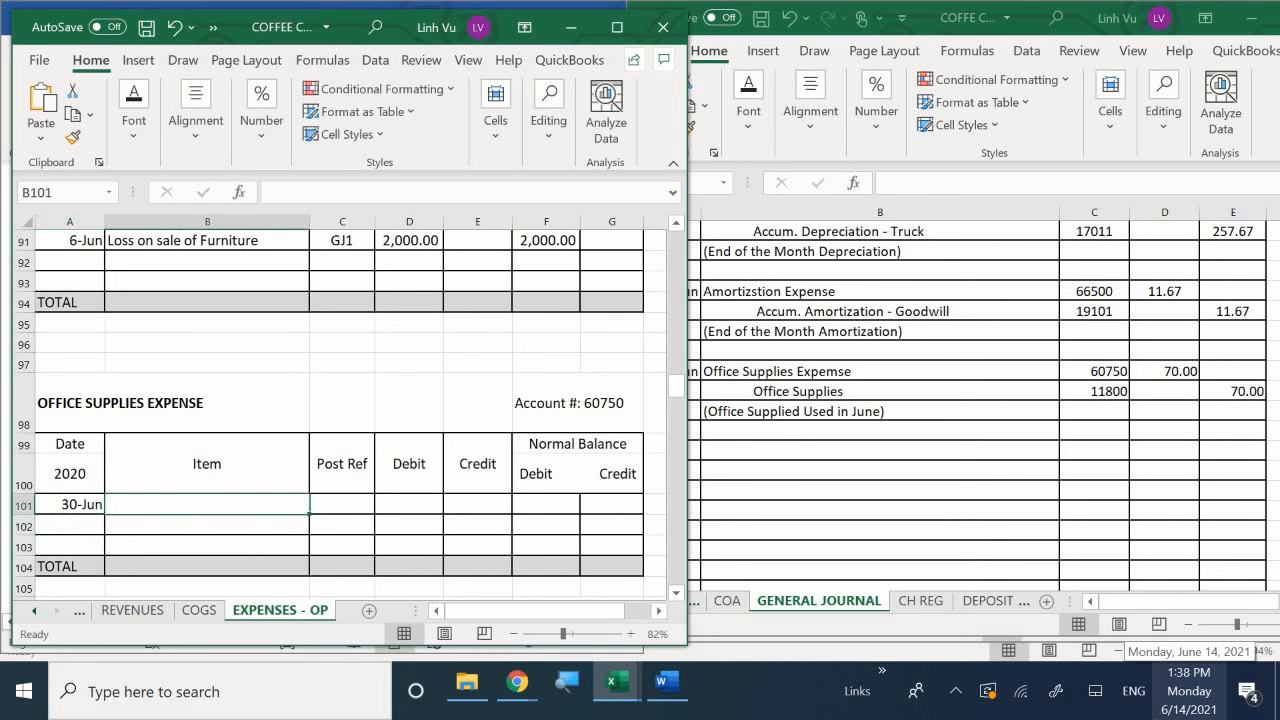
{"action": "type", "text": "U"}
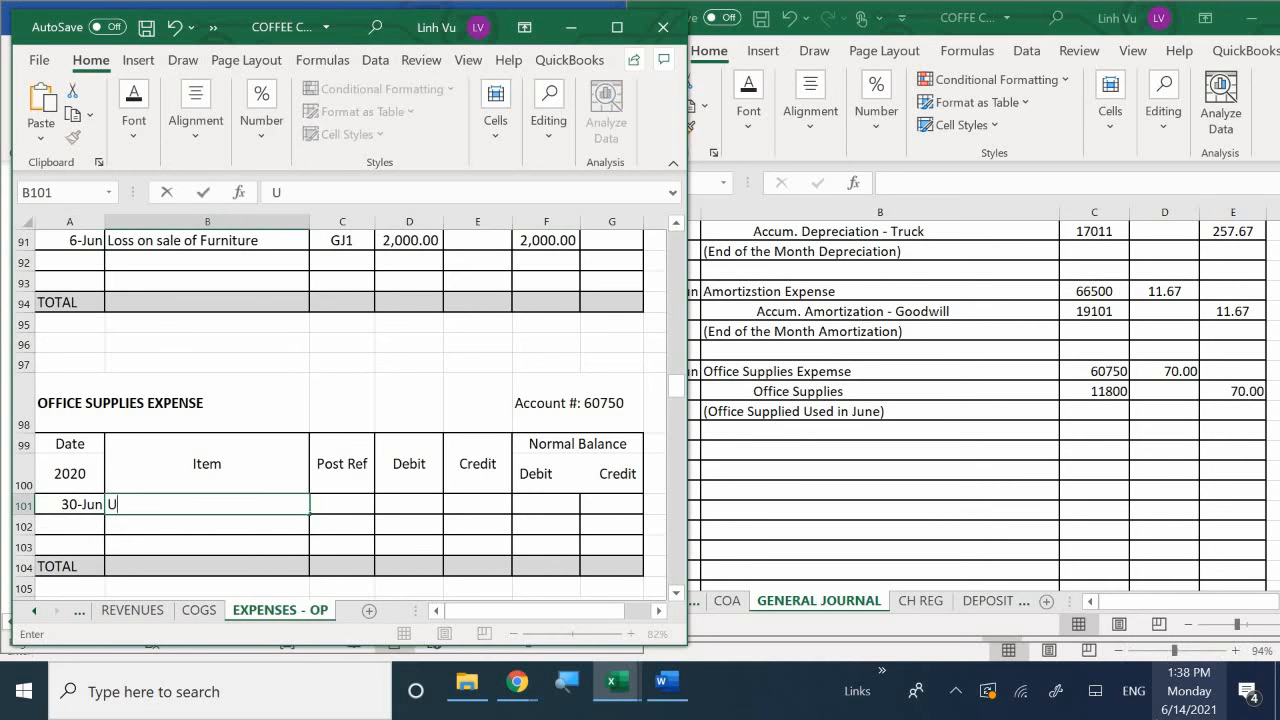
{"action": "type", "text": "sage in"}
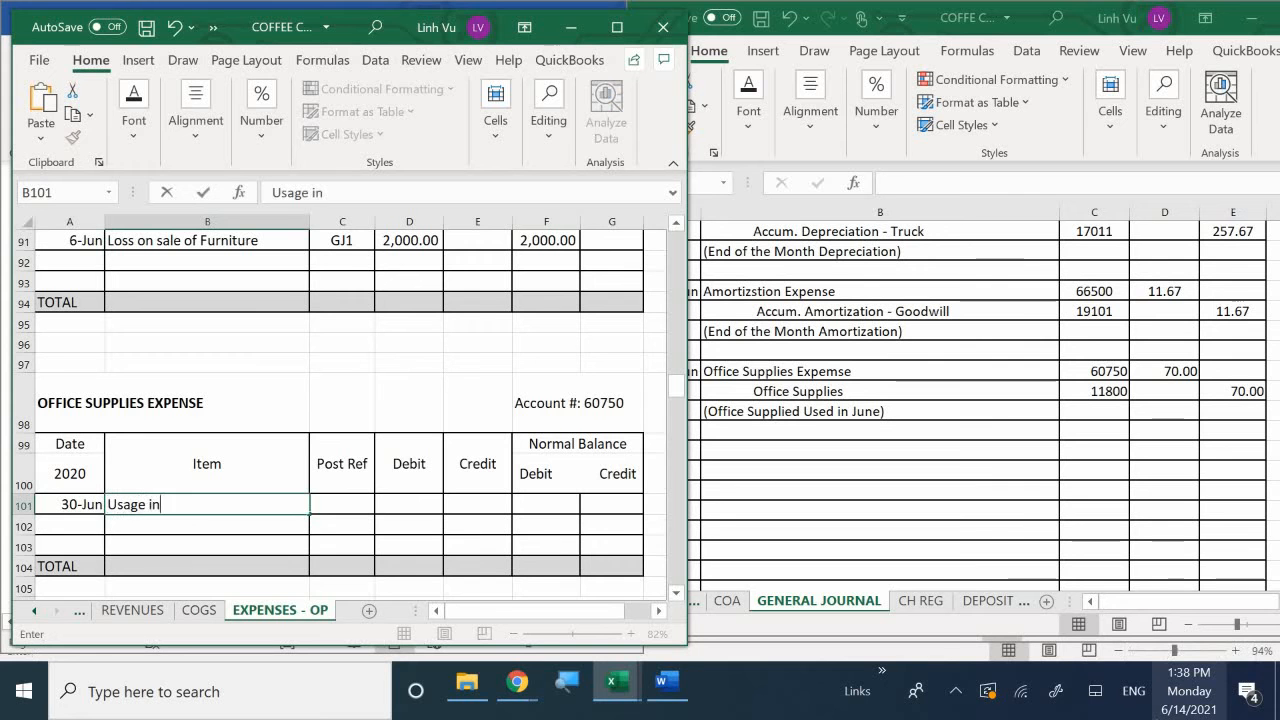
{"action": "type", "text": " June"}
{"action": "key", "text": "Tab"}
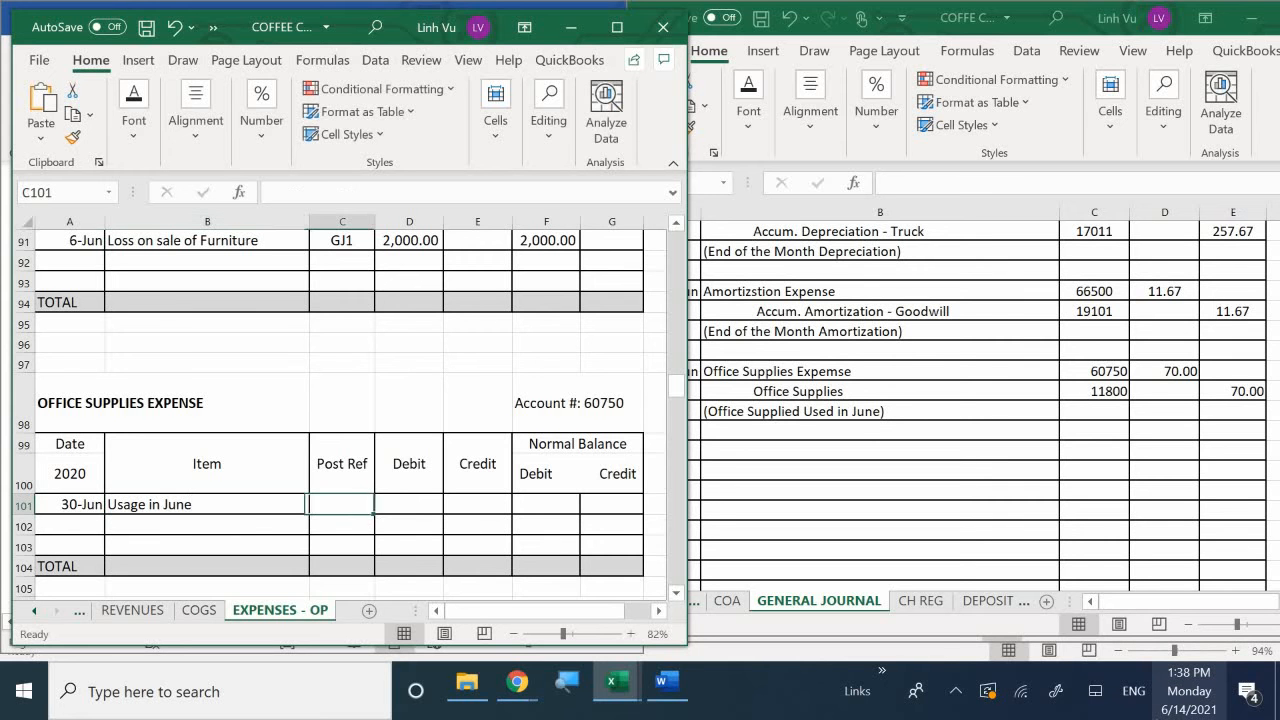
{"action": "type", "text": "GJ23"}
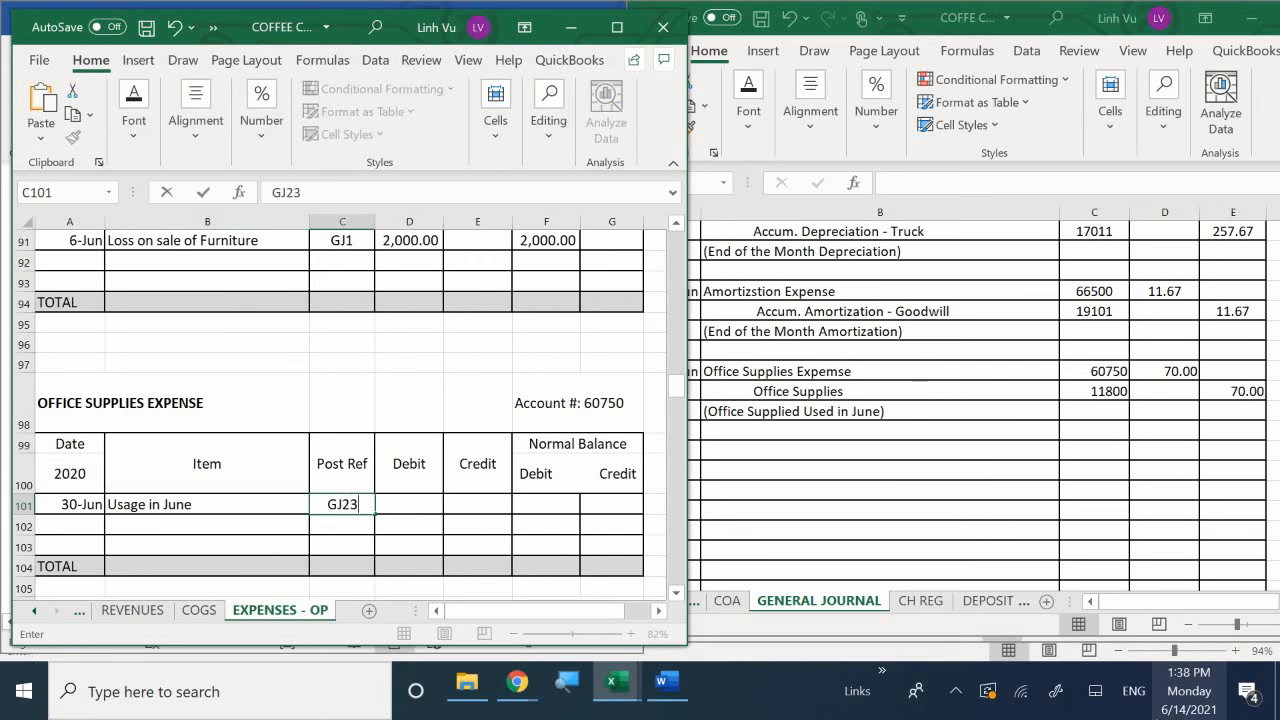
{"action": "key", "text": "Return"}
Enter a 70 debit in D101 and set the debit balance in F101 to the formula =D101.
{"action": "left_click", "coordinate": [409, 504]}
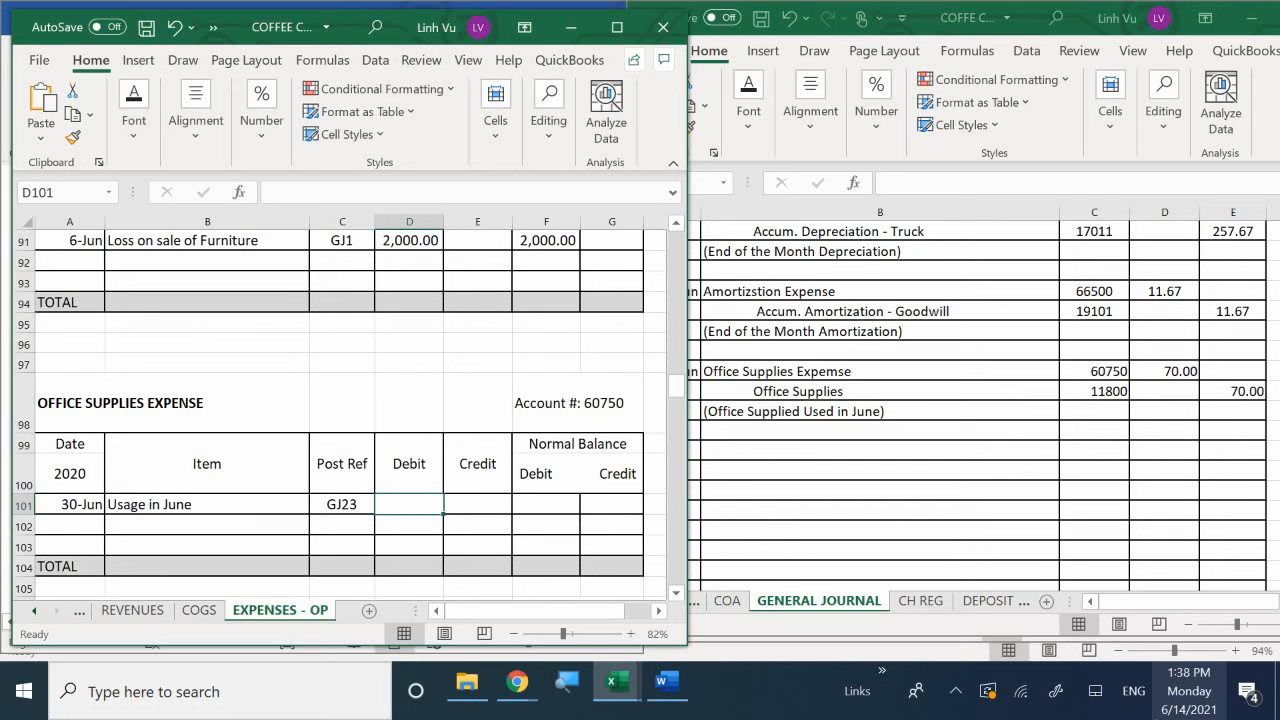
{"action": "type", "text": "70"}
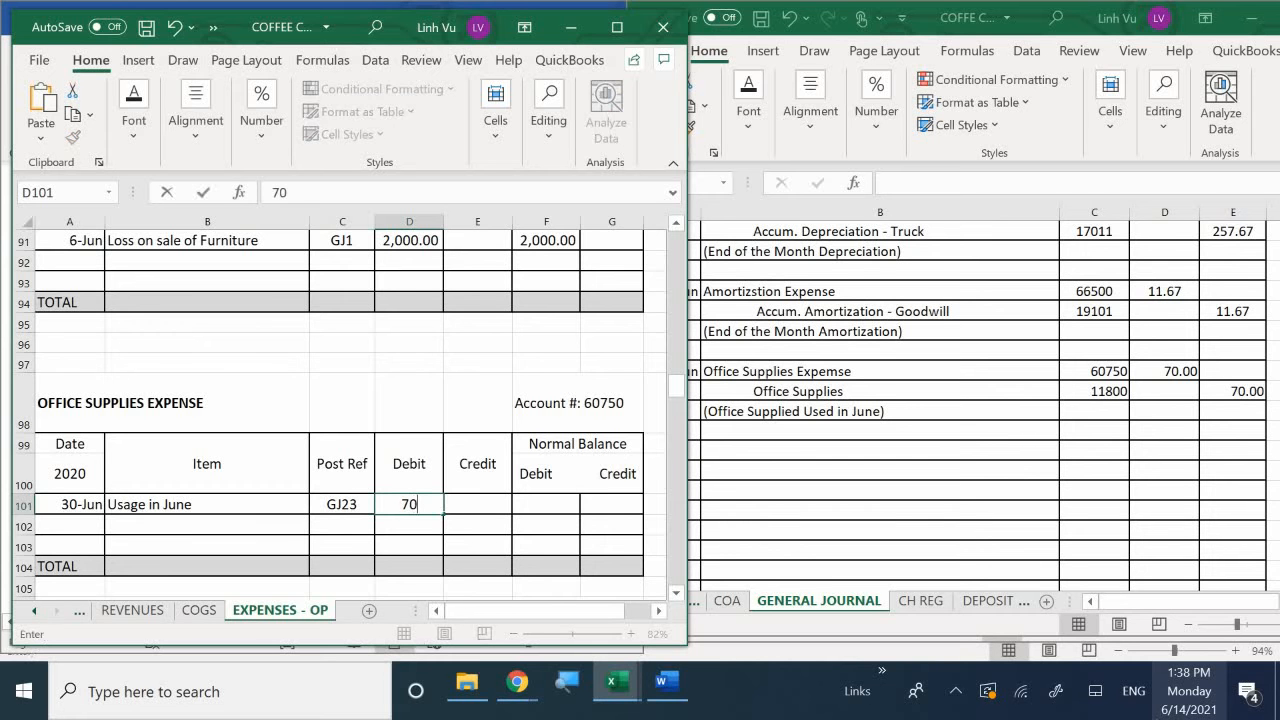
{"action": "key", "text": "Return"}
{"action": "left_click", "coordinate": [477, 524]}
{"action": "left_click", "coordinate": [477, 504]}
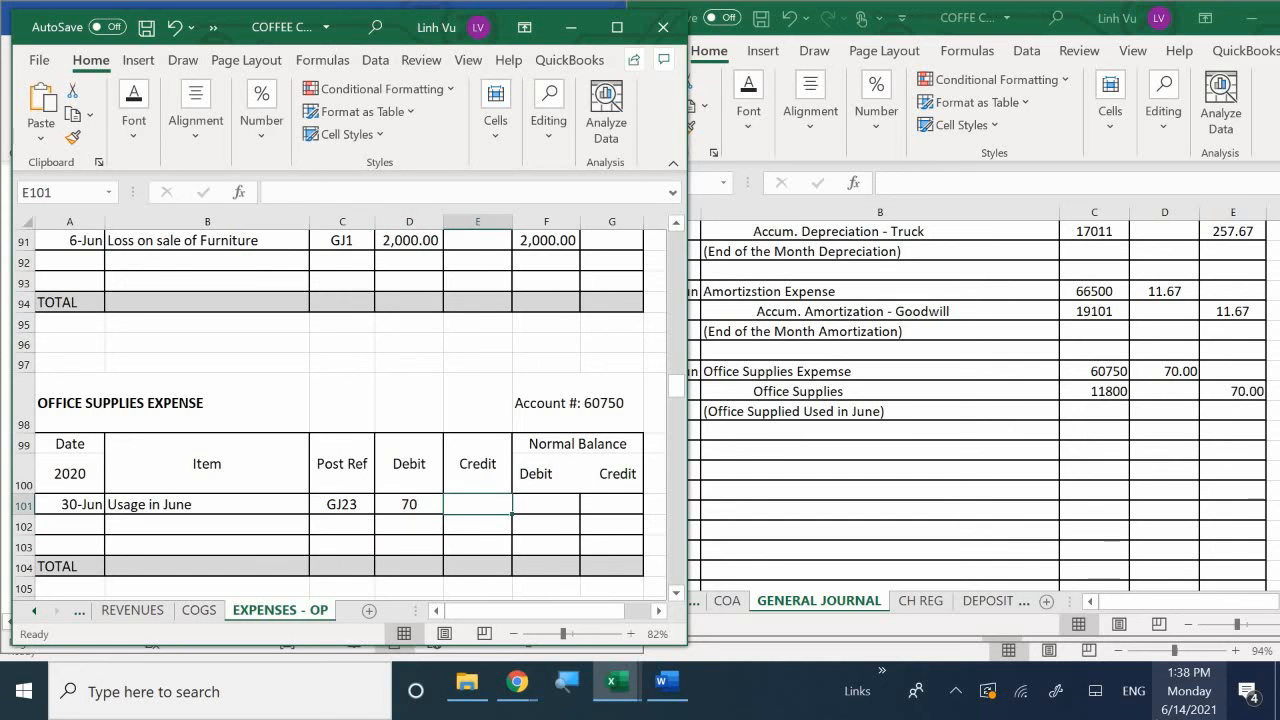
{"action": "left_click", "coordinate": [546, 504]}
{"action": "type", "text": "="}
{"action": "left_click", "coordinate": [409, 504]}
{"action": "key", "text": "Return"}
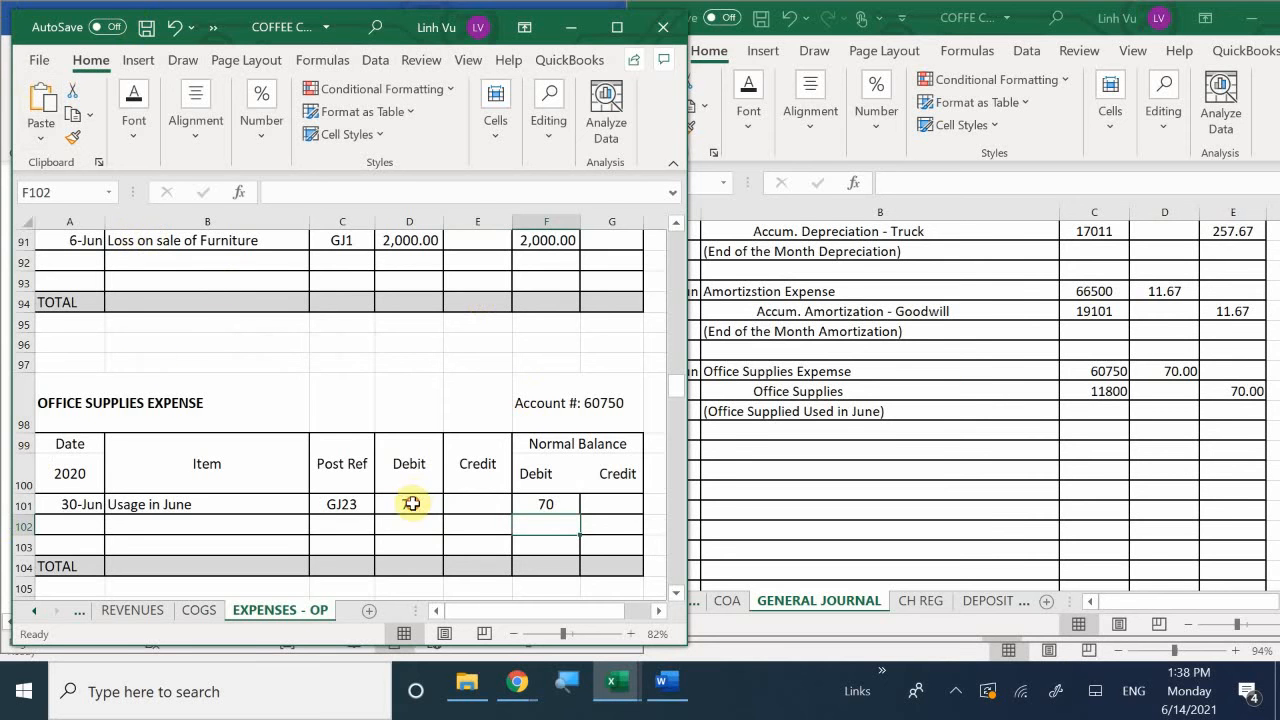
Apply the comma number style to D101:G104 of the OFFICE SUPPLIES EXPENSE account.
{"action": "left_click_drag", "start_coordinate": [409, 504], "coordinate": [614, 567]}
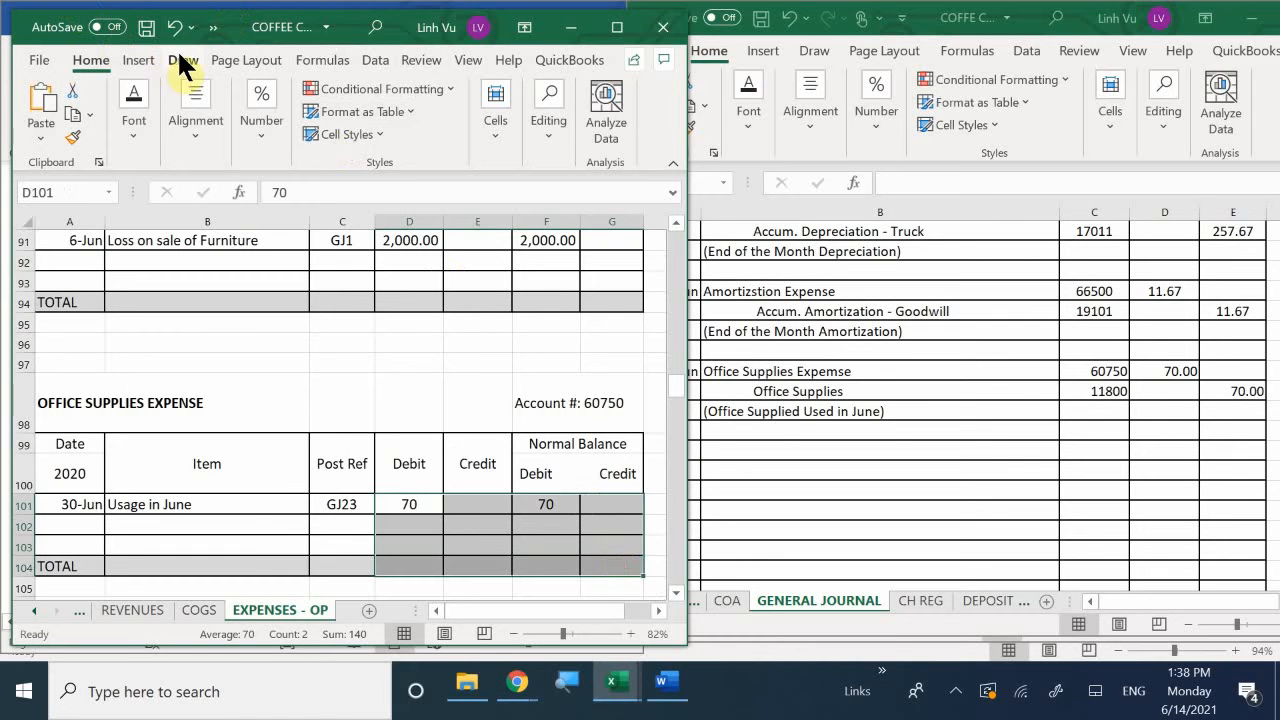
{"action": "left_click", "coordinate": [254, 147]}
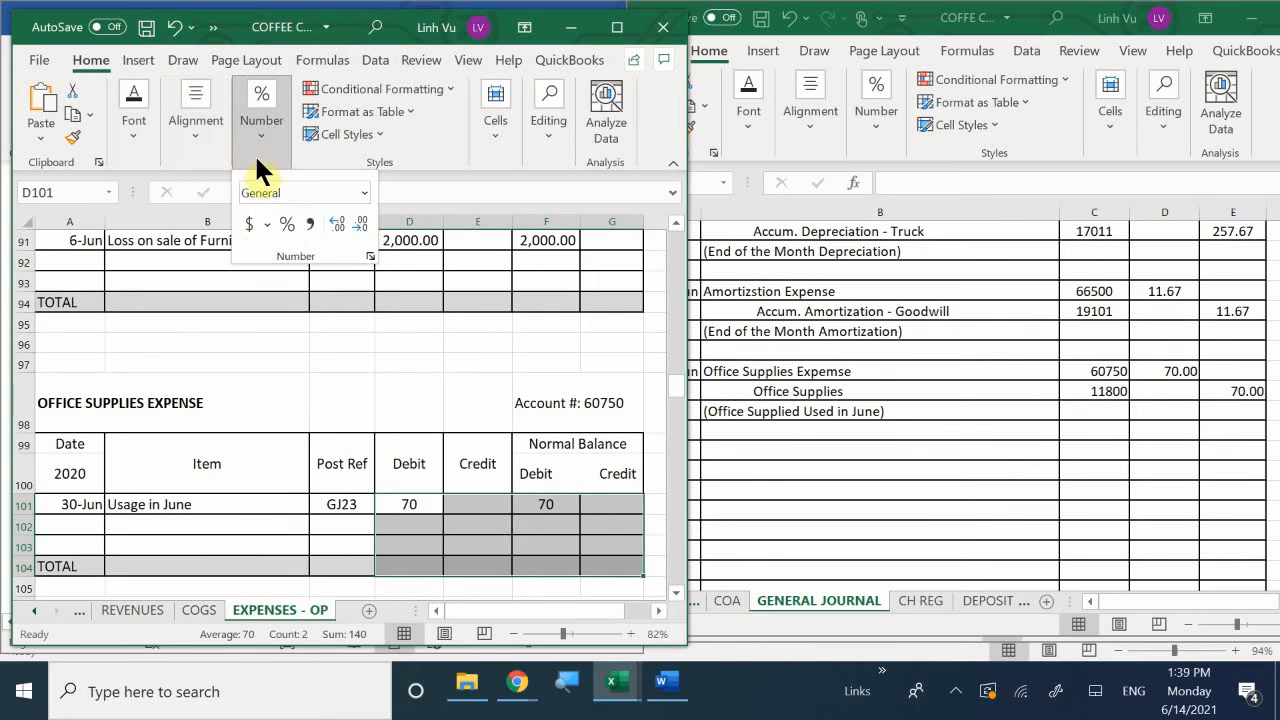
{"action": "left_click", "coordinate": [312, 226]}
{"action": "left_click", "coordinate": [474, 560]}
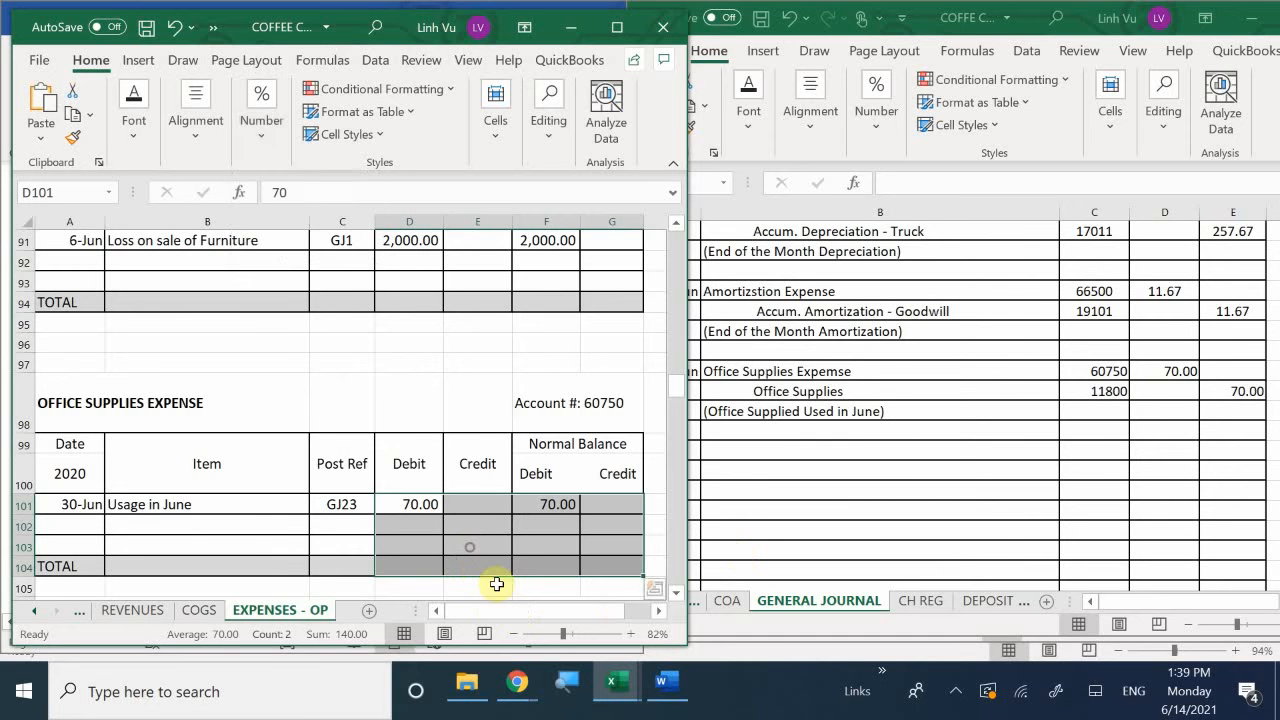
{"action": "left_click", "coordinate": [497, 561]}
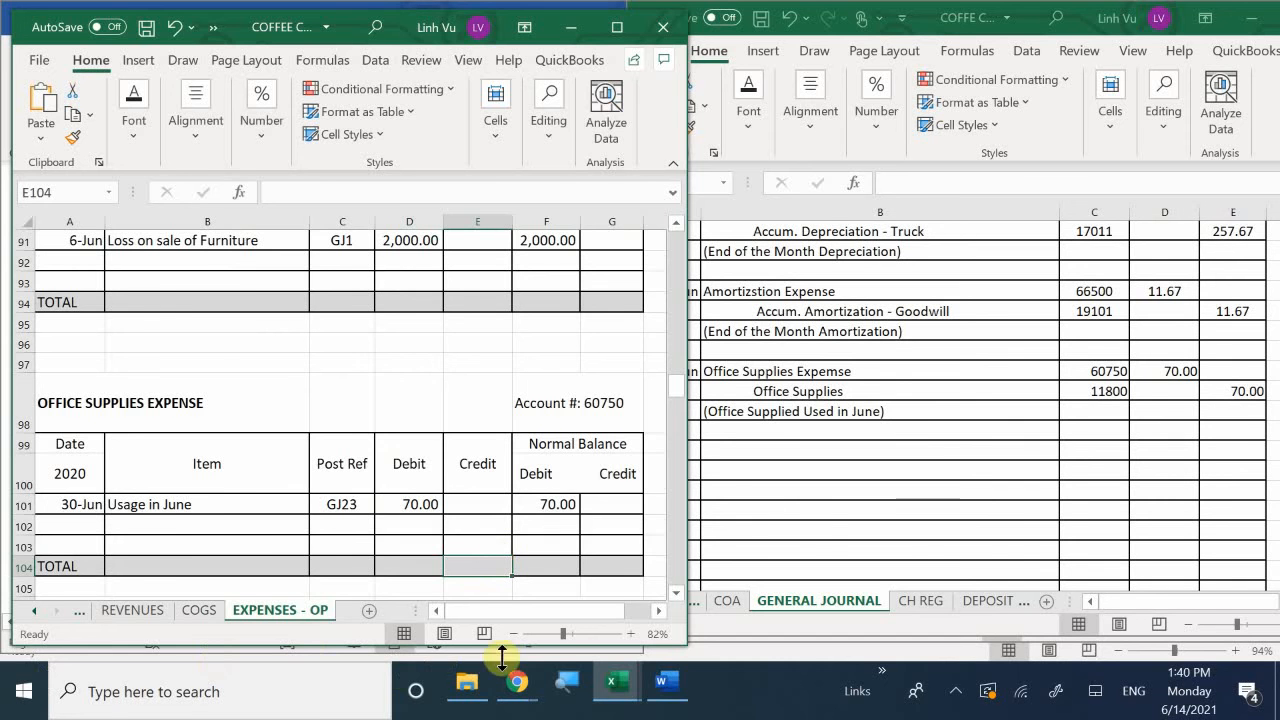
Read the wage accrual instruction in the Word scenario document and open the payroll table on the EMPLOYEES sheet of the subsidiary ledger workbook.
{"action": "left_click", "coordinate": [668, 686]}
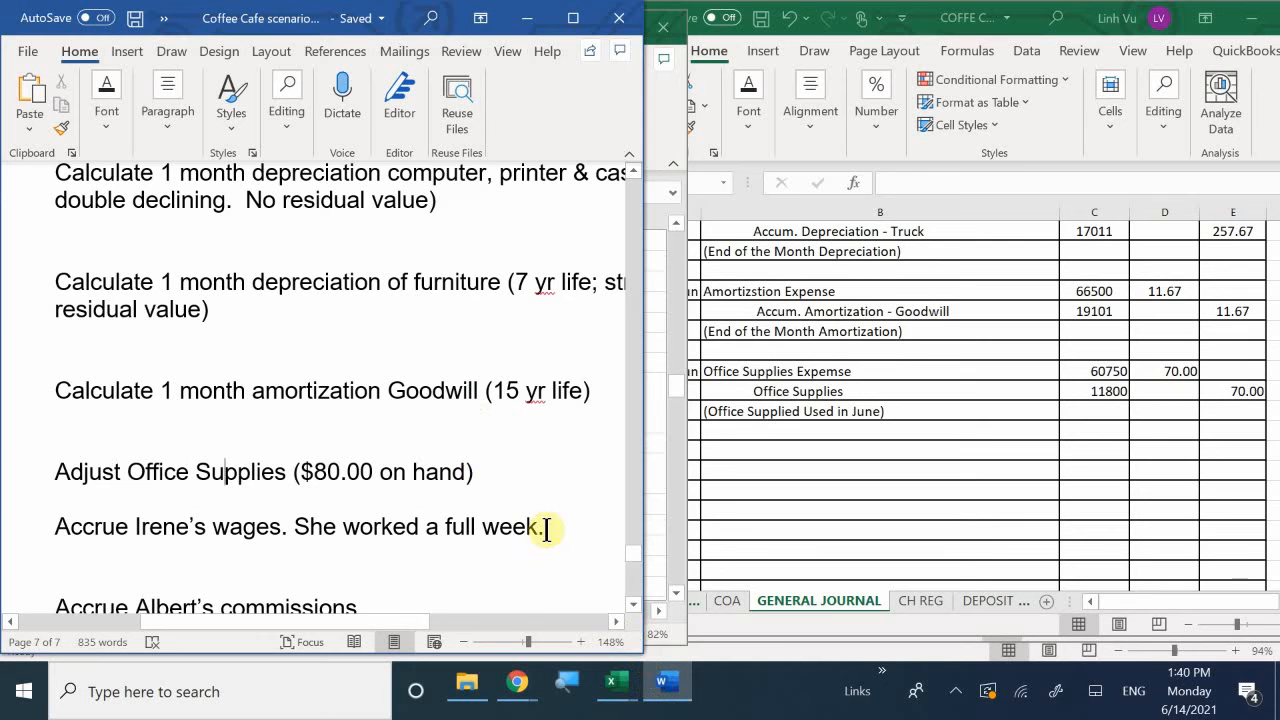
{"action": "scroll", "coordinate": [563, 523], "scroll_direction": "down", "scroll_amount": 1}
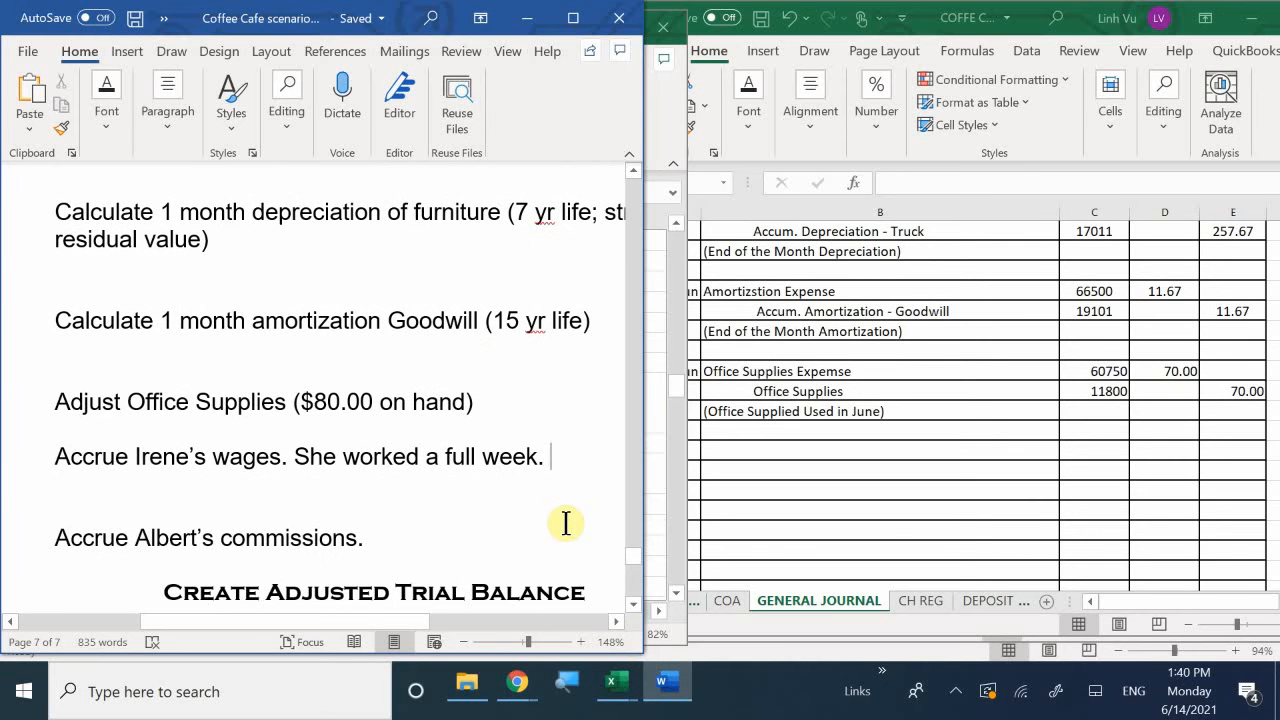
{"action": "scroll", "coordinate": [565, 523], "scroll_direction": "down", "scroll_amount": 1}
{"action": "scroll", "coordinate": [566, 523], "scroll_direction": "up", "scroll_amount": 1}
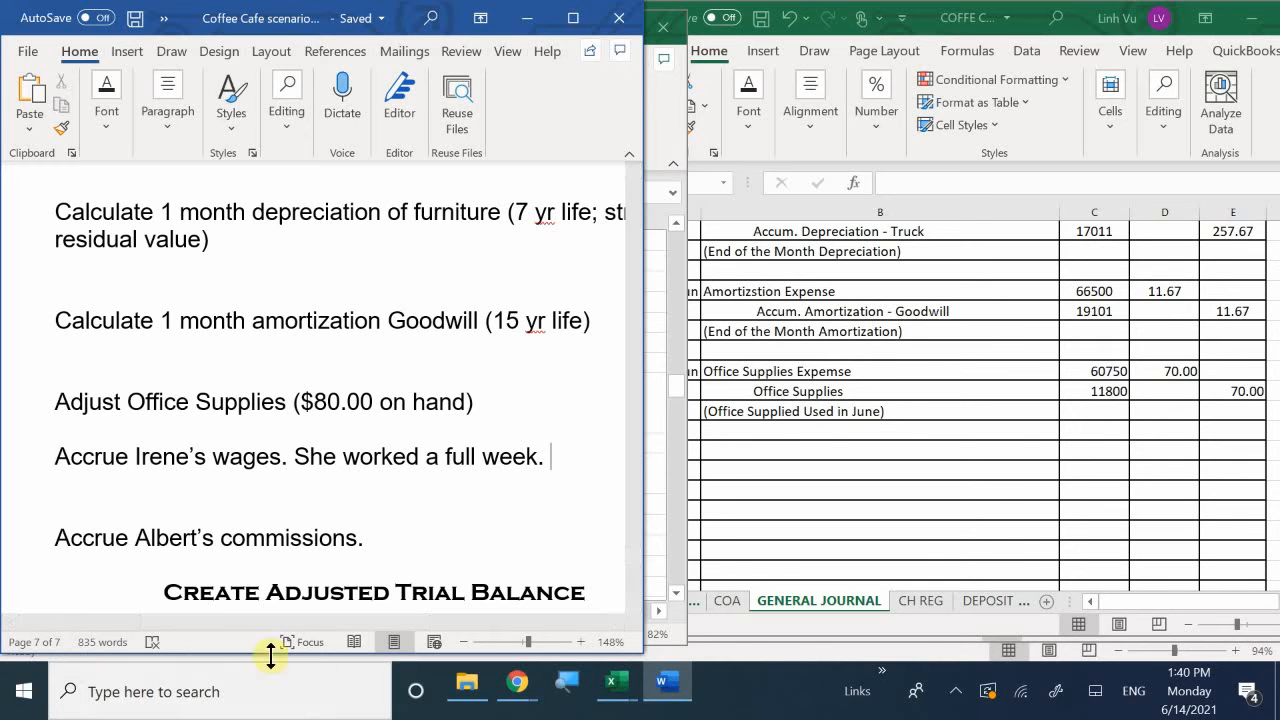
{"action": "mouse_move", "coordinate": [622, 680]}
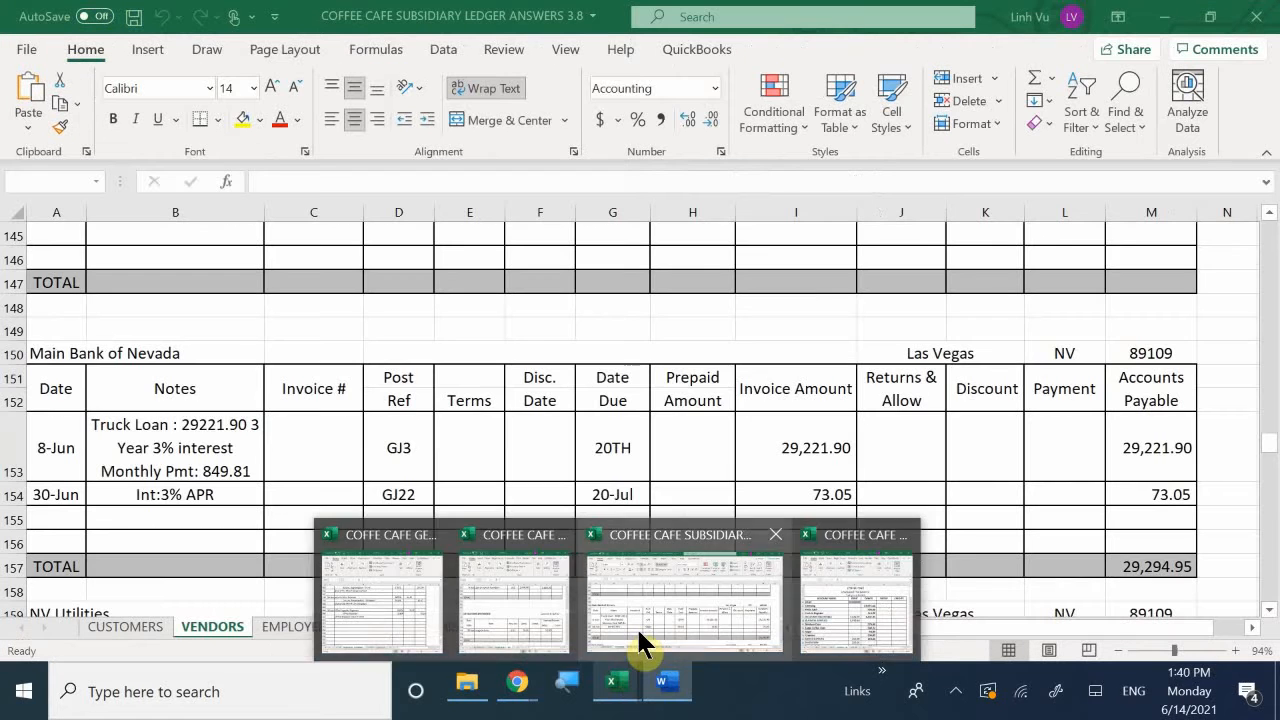
{"action": "left_click", "coordinate": [638, 633]}
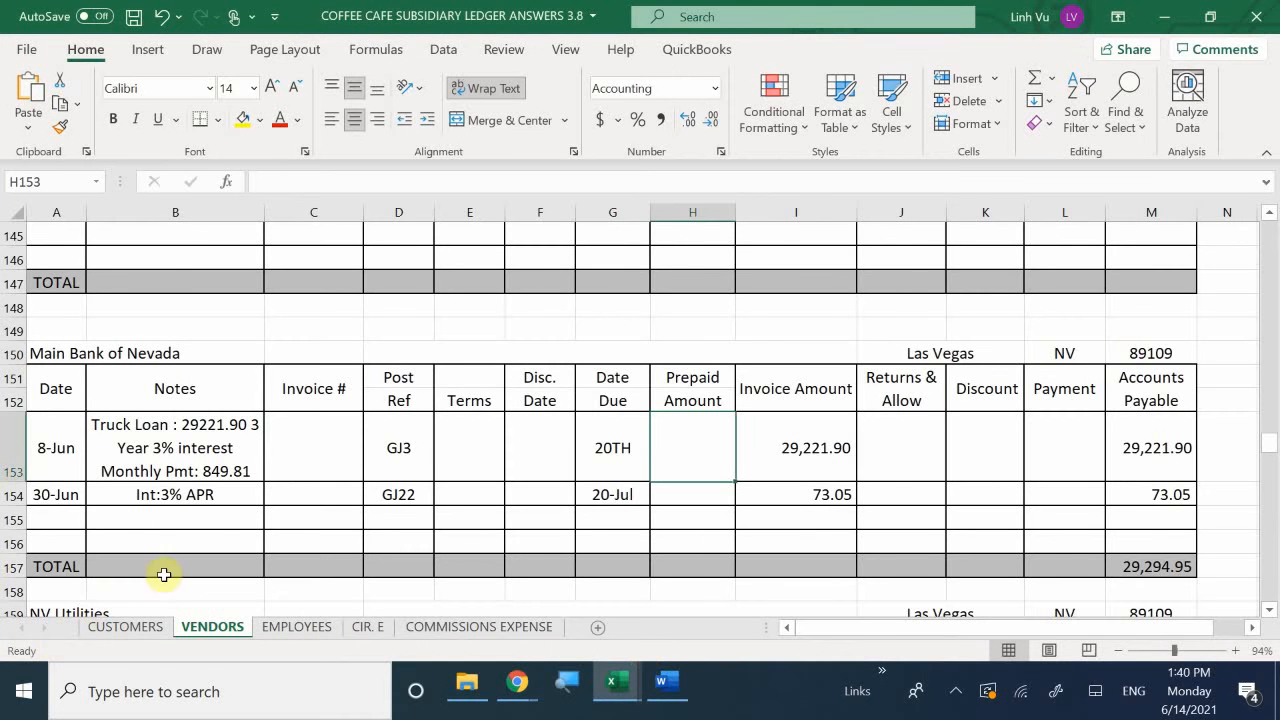
{"action": "left_click", "coordinate": [279, 631]}
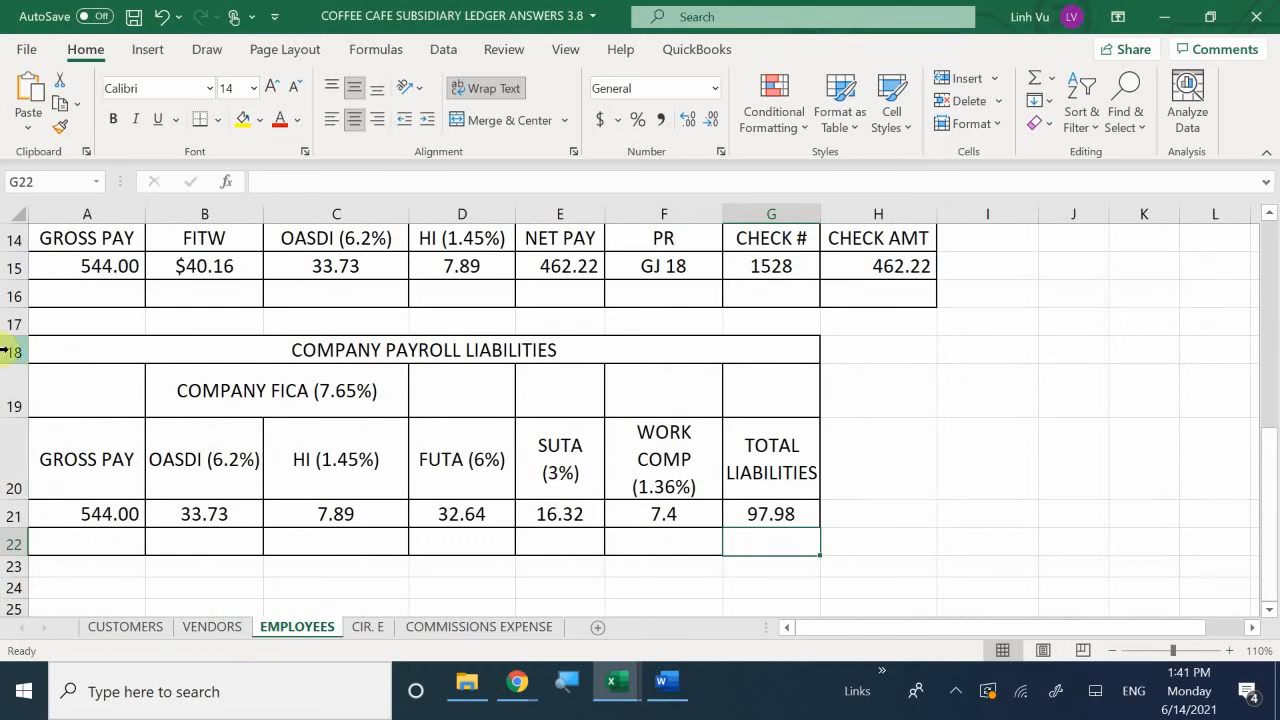
{"action": "scroll", "coordinate": [131, 360], "scroll_direction": "up", "scroll_amount": 3}
{"action": "scroll", "coordinate": [133, 361], "scroll_direction": "up", "scroll_amount": 2}
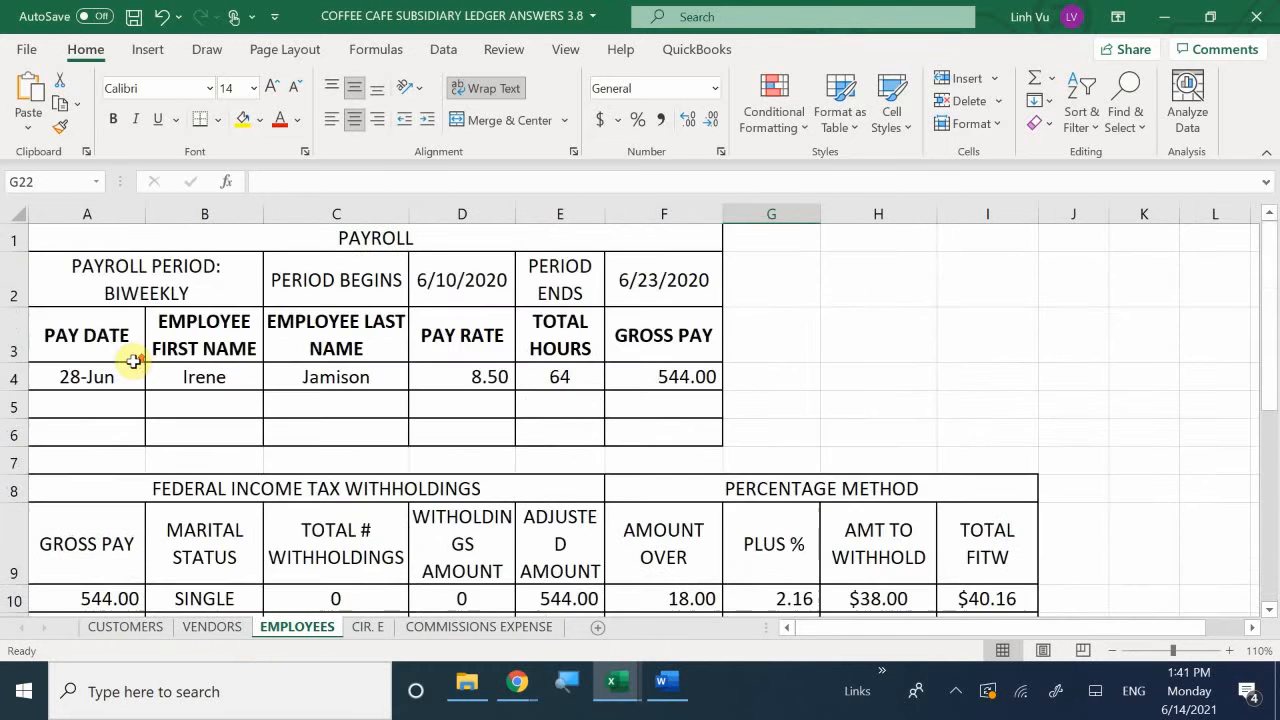
Set the next pay date in A5 of the PAYROLL table with the formula =A4+14.
{"action": "left_click", "coordinate": [87, 403]}
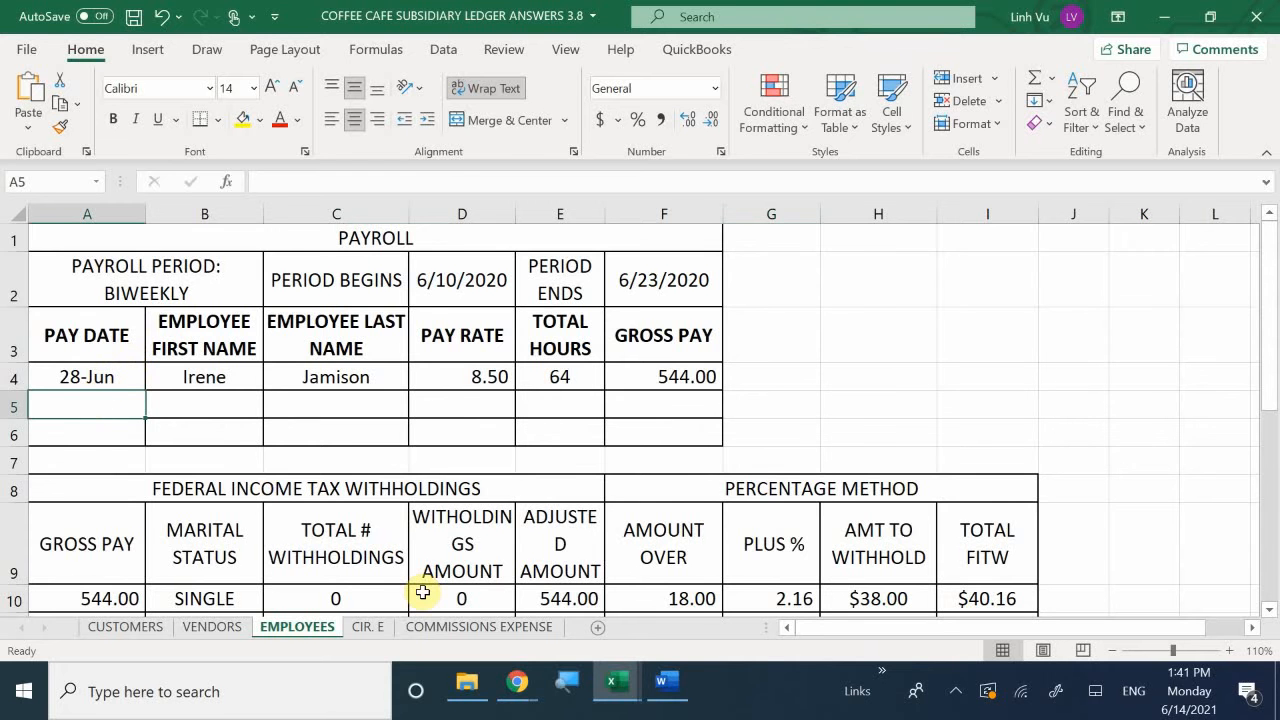
{"action": "type", "text": "="}
{"action": "key", "text": "Up"}
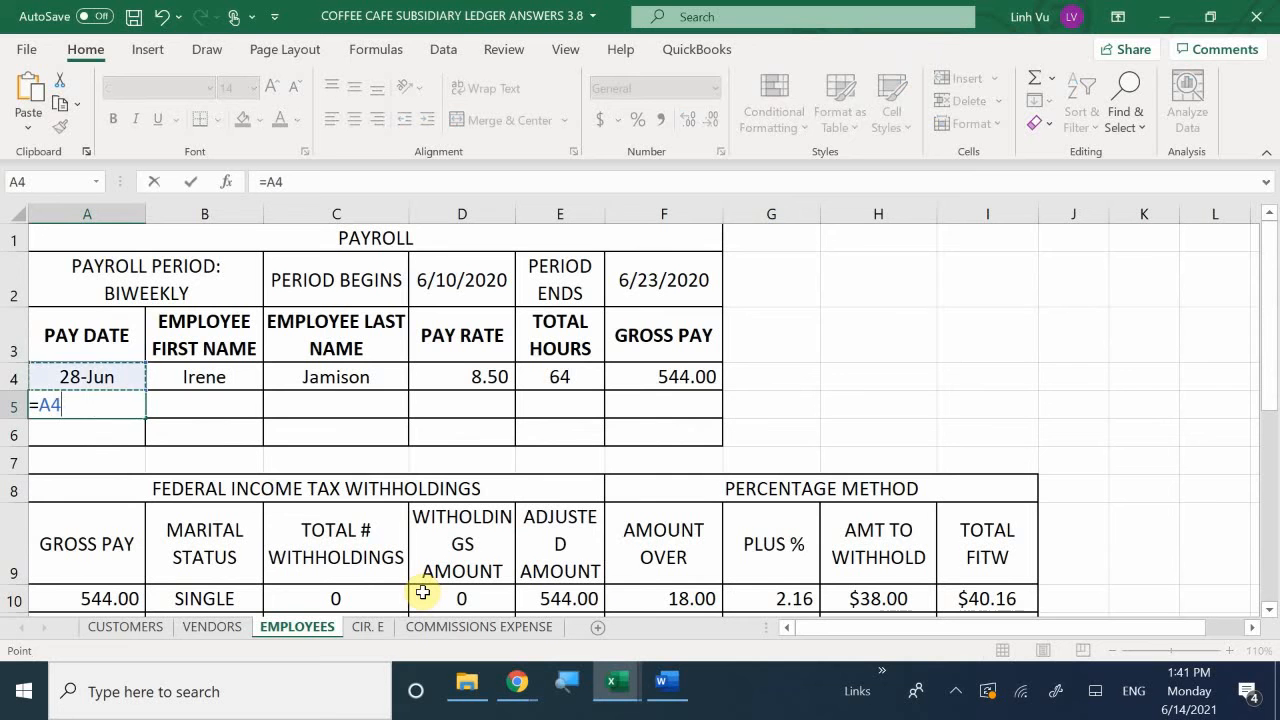
{"action": "type", "text": "+14"}
{"action": "key", "text": "Return"}
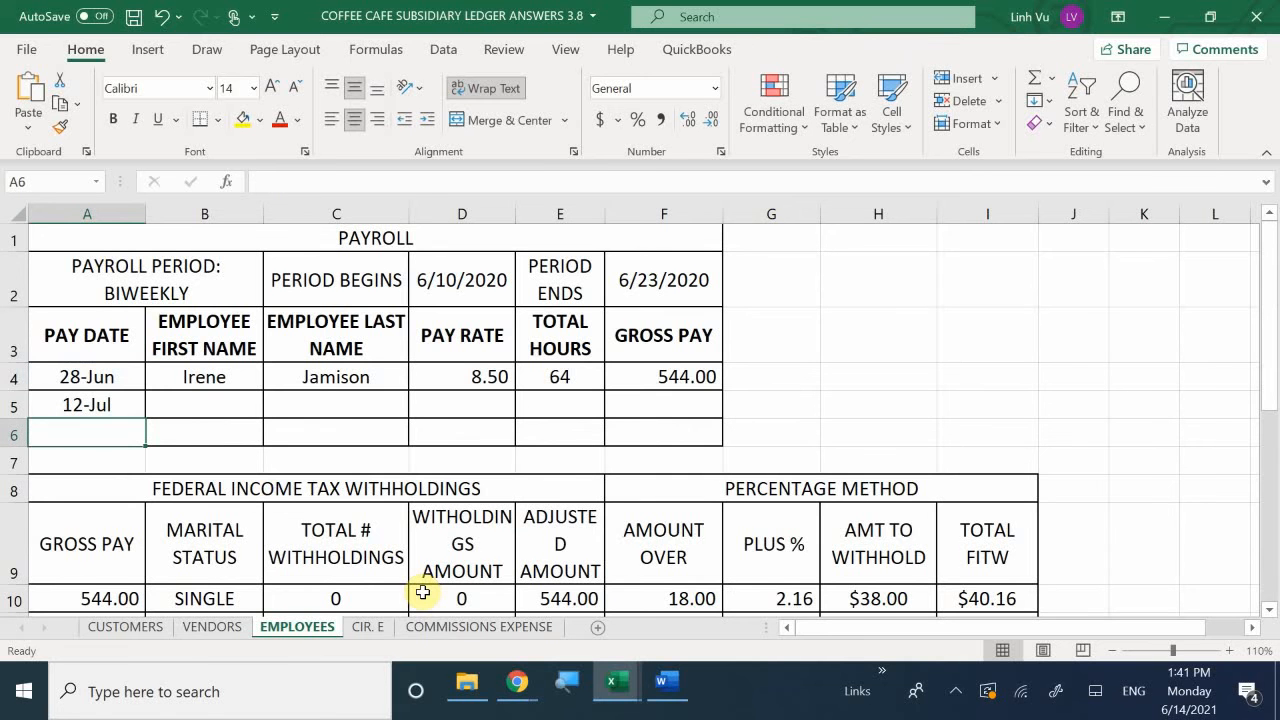
Check the pay date in A4 and re-enter the formula =A4+14 in A5.
{"action": "key", "text": "Up"}
{"action": "key", "text": "Up"}
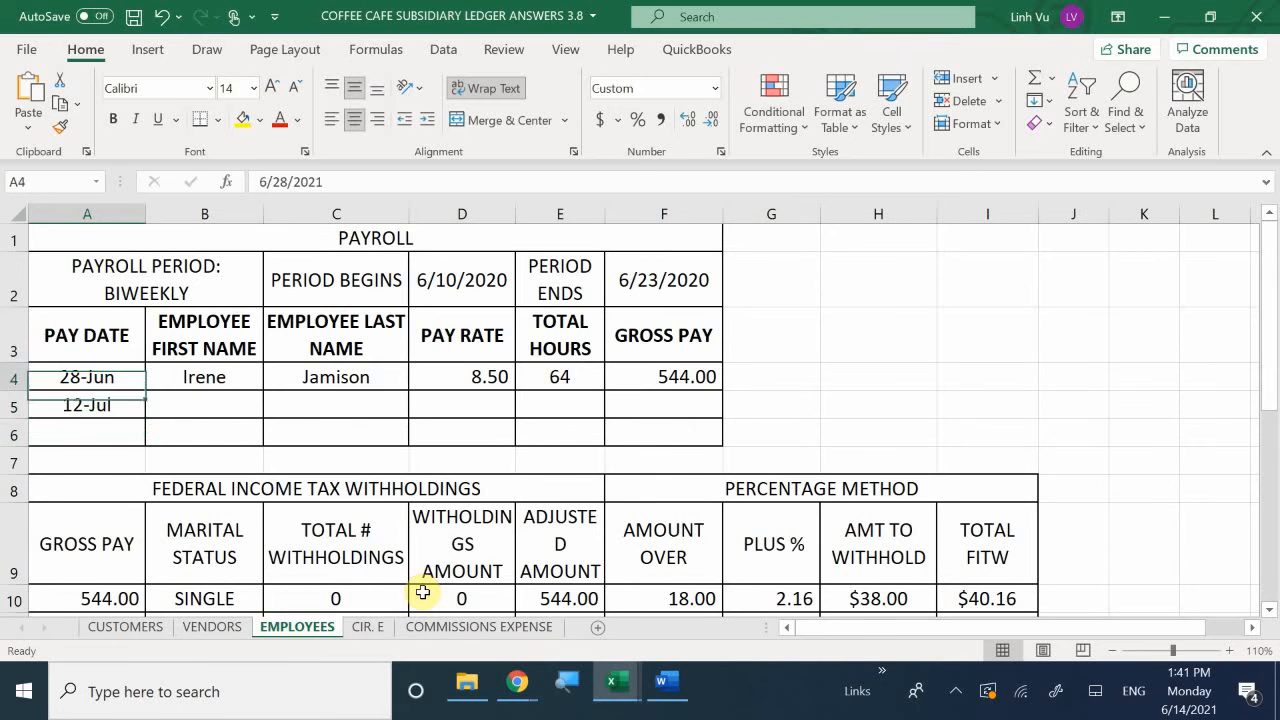
{"action": "key", "text": "Down"}
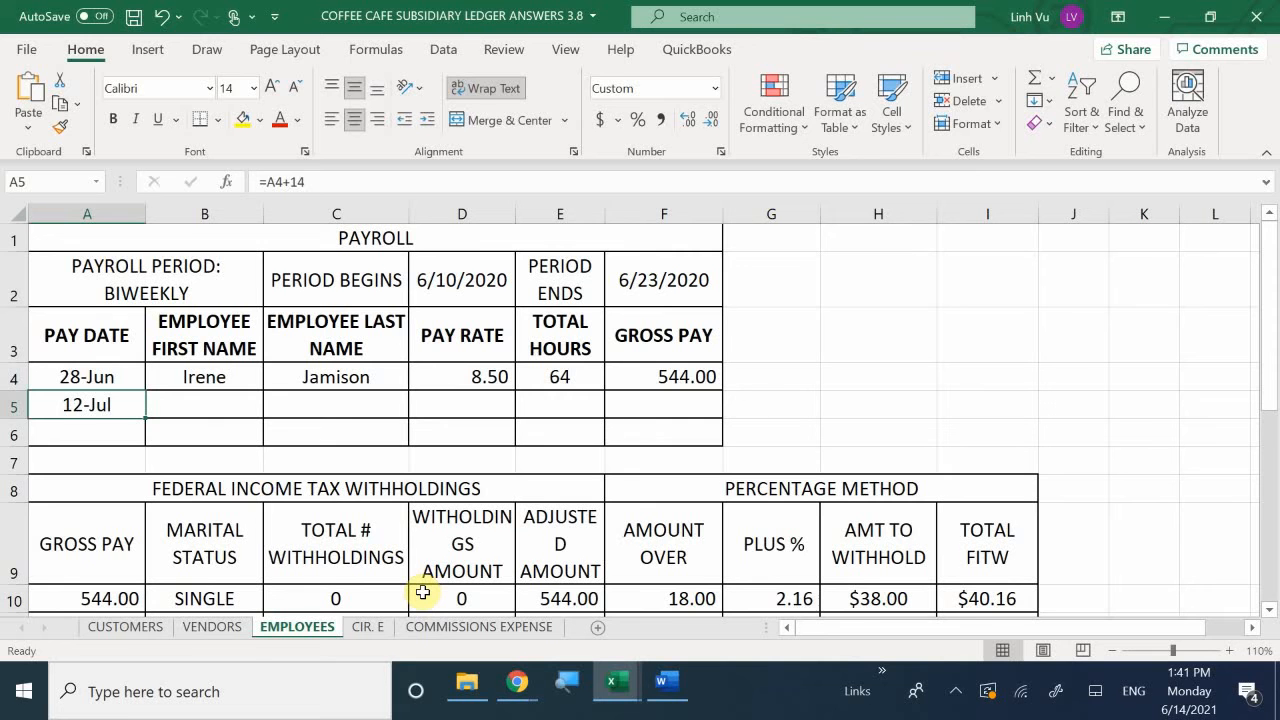
{"action": "type", "text": "="}
{"action": "key", "text": "Up"}
{"action": "type", "text": "+14"}
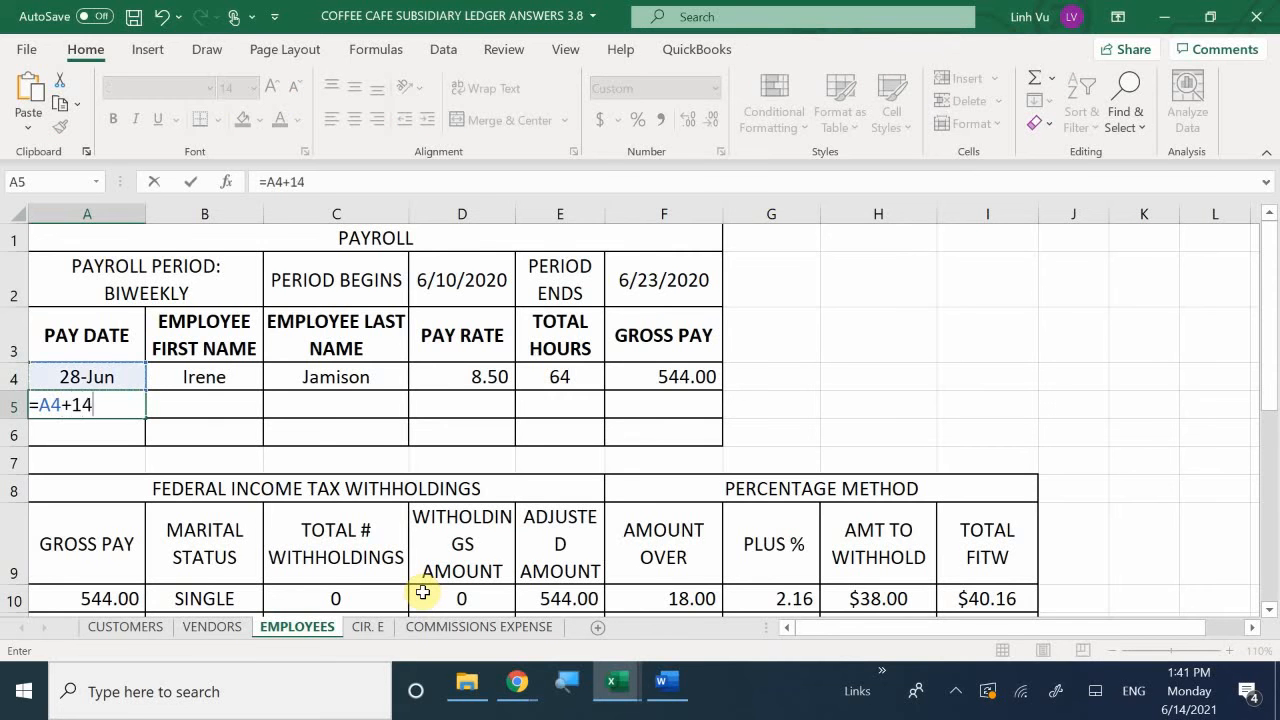
{"action": "key", "text": "Return"}
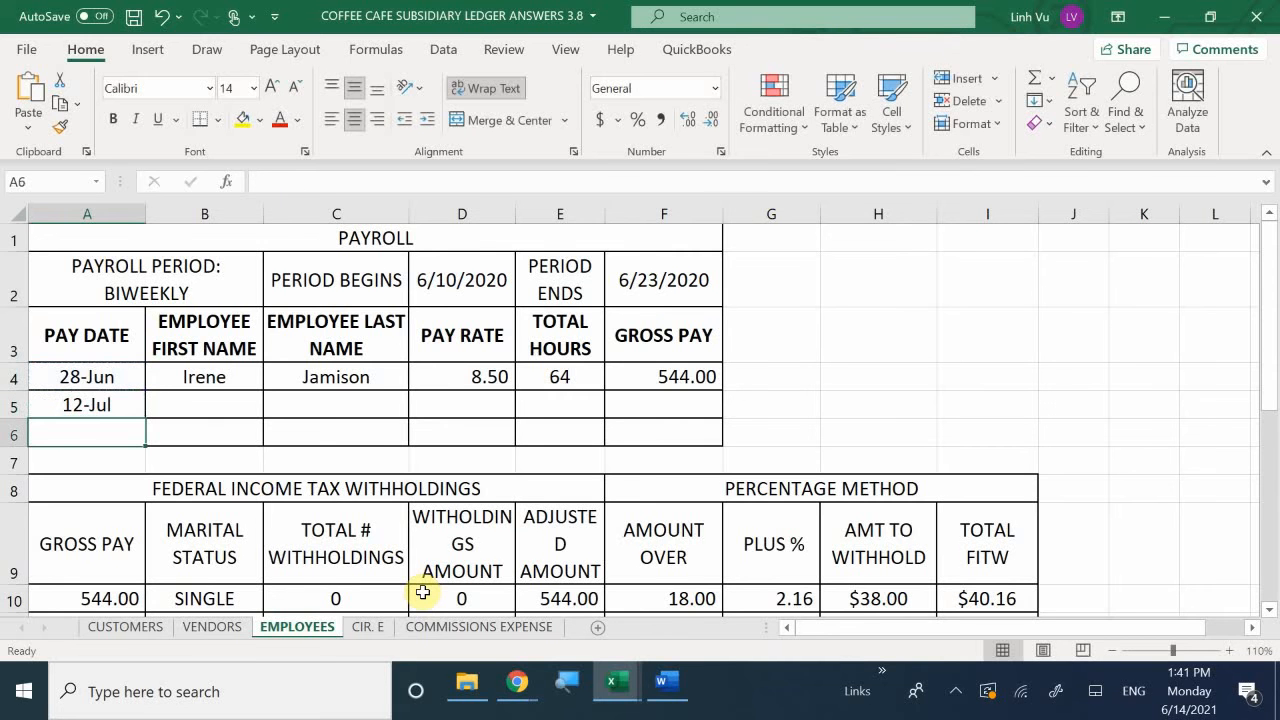
Fill the employee's first name in B5 and last name in C5 with references to B4 and C4.
{"action": "key", "text": "Right"}
{"action": "key", "text": "Up"}
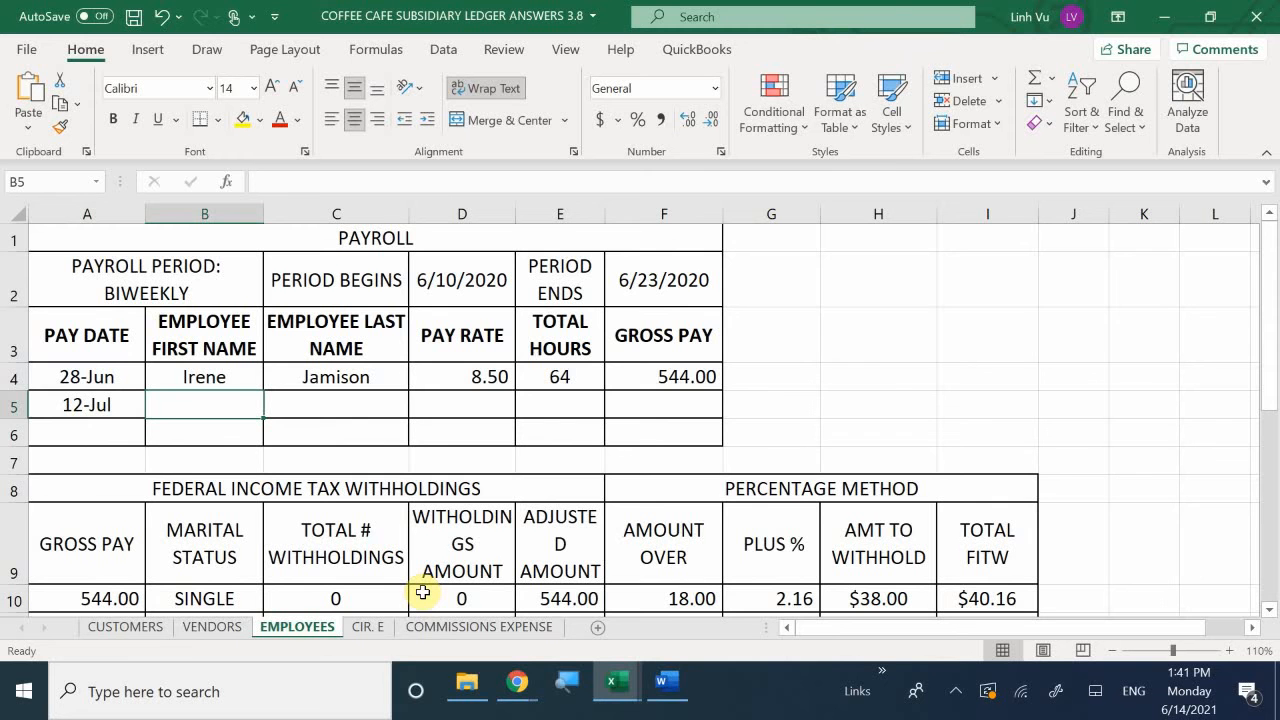
{"action": "type", "text": "="}
{"action": "key", "text": "Up"}
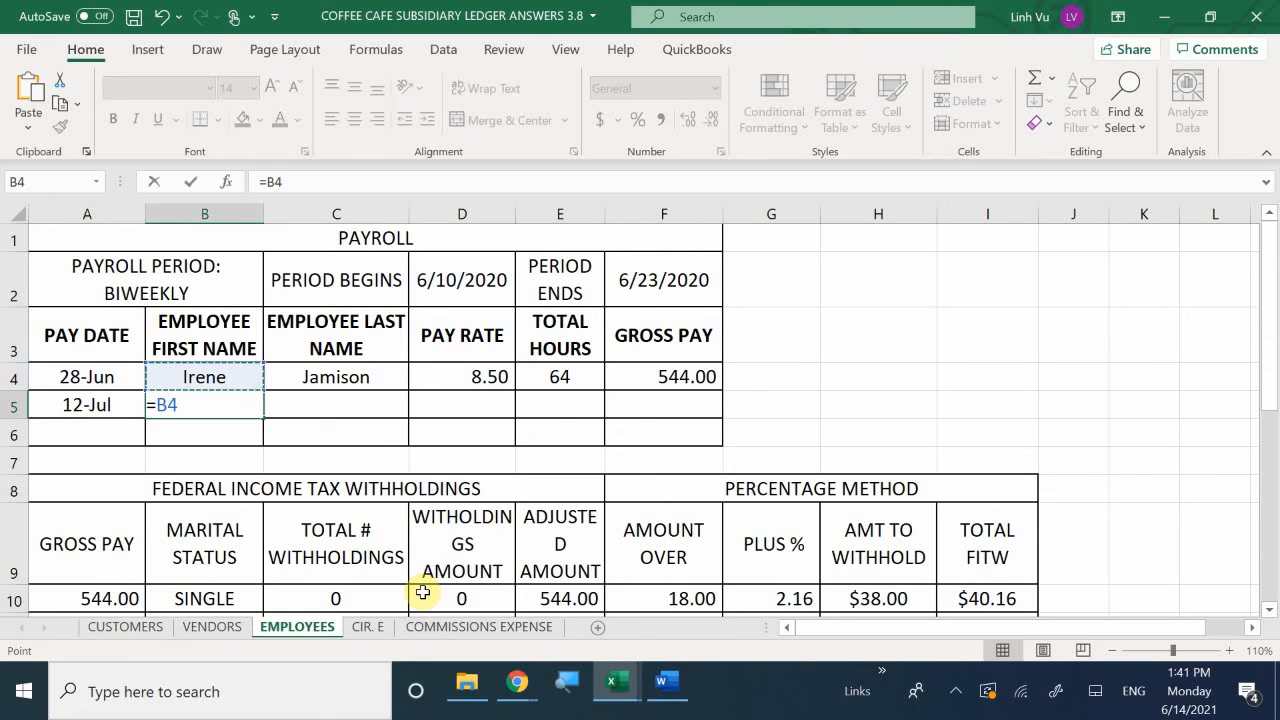
{"action": "key", "text": "Return"}
{"action": "key", "text": "Right"}
{"action": "key", "text": "Up"}
{"action": "type", "text": "="}
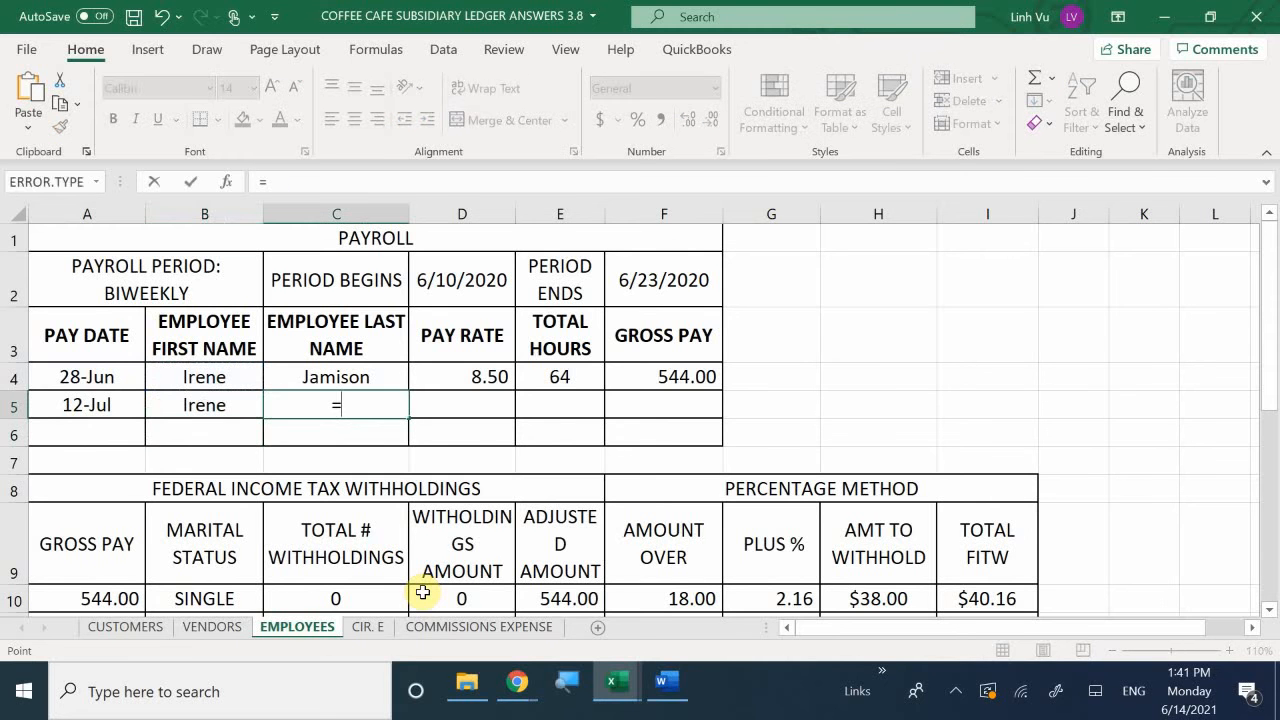
{"action": "key", "text": "Up"}
{"action": "key", "text": "Return"}
Fill the pay rate in D5 of the PAYROLL table with a reference to D4 and enter 40 total hours in E5.
{"action": "key", "text": "Right"}
{"action": "key", "text": "Up"}
{"action": "type", "text": "="}
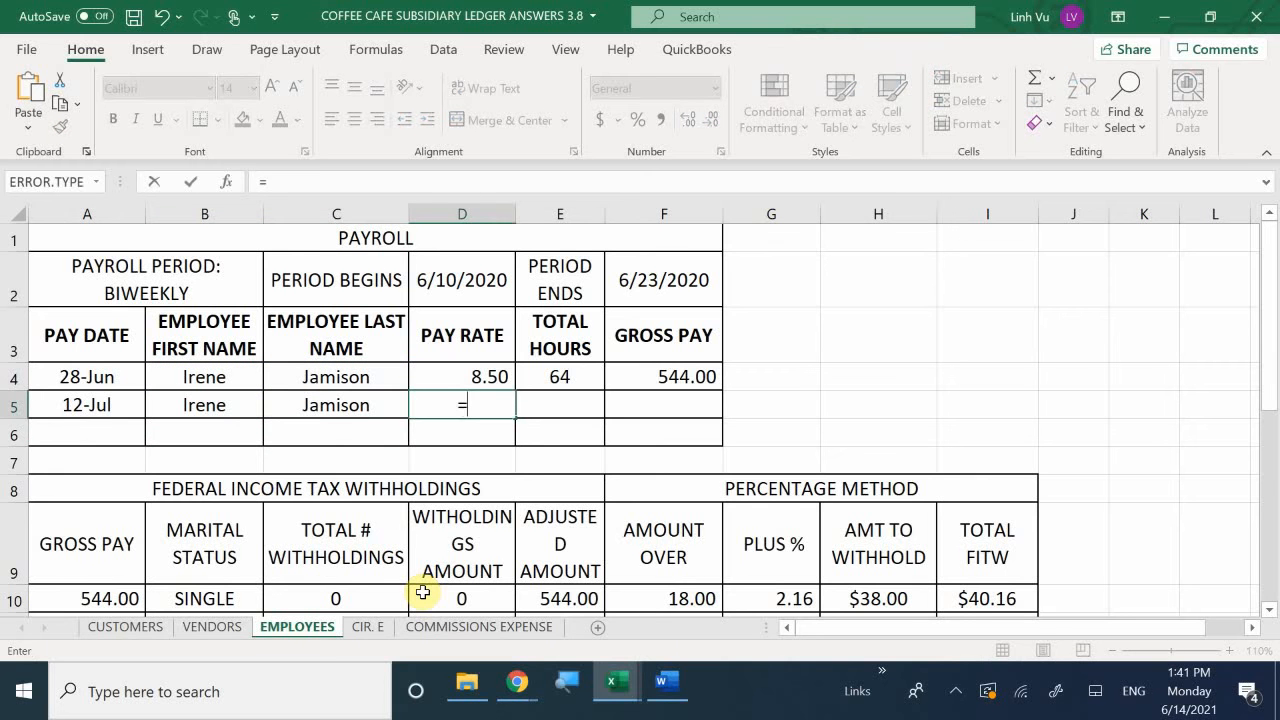
{"action": "key", "text": "Up"}
{"action": "key", "text": "Return"}
{"action": "key", "text": "Right"}
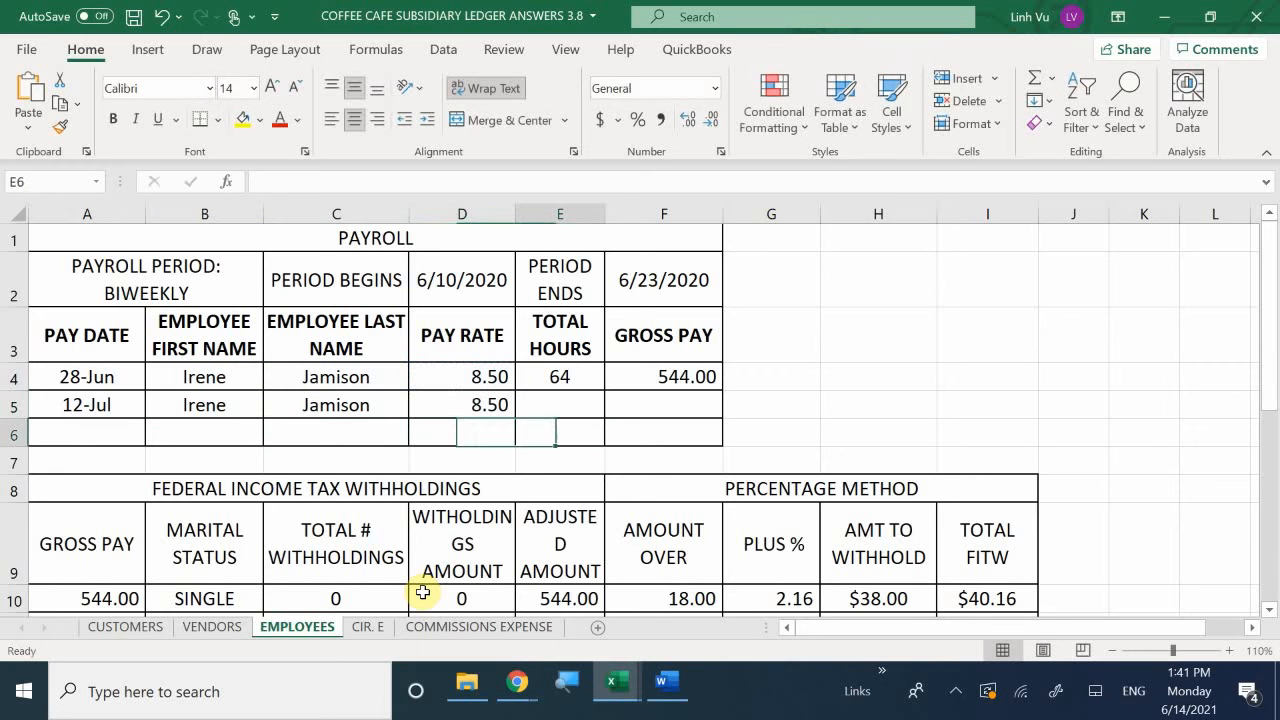
{"action": "key", "text": "Up"}
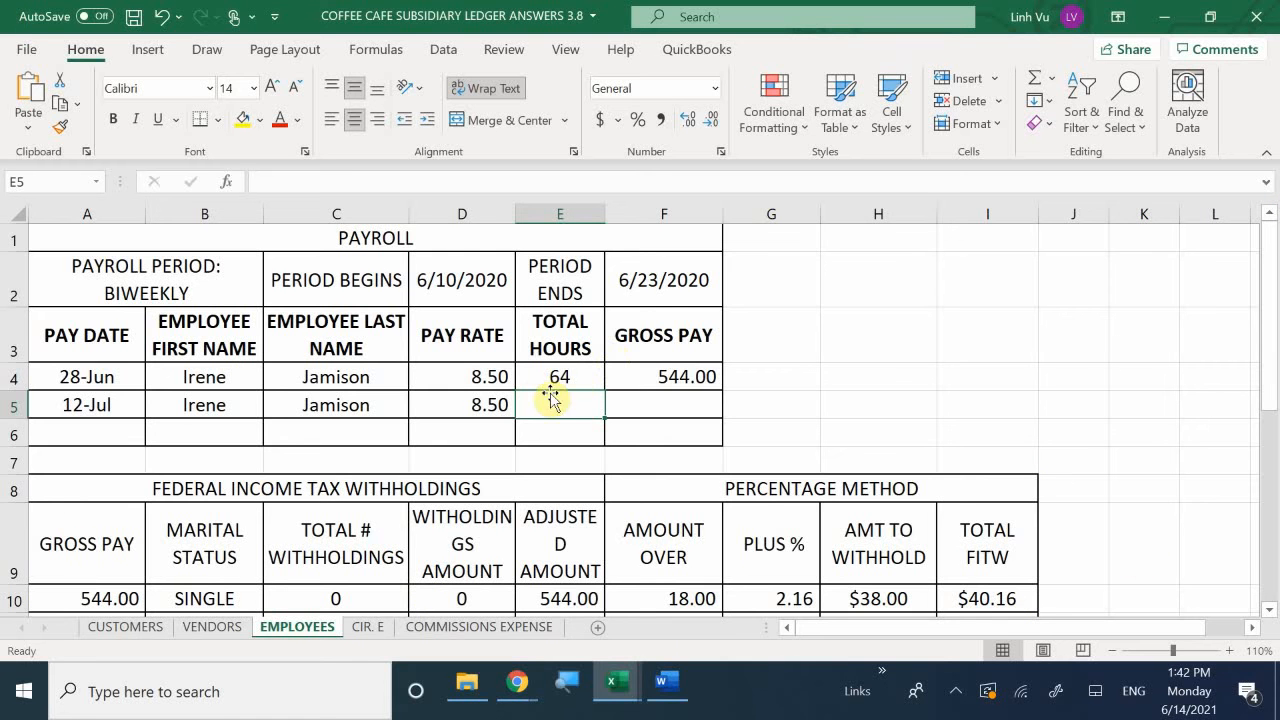
{"action": "type", "text": "40"}
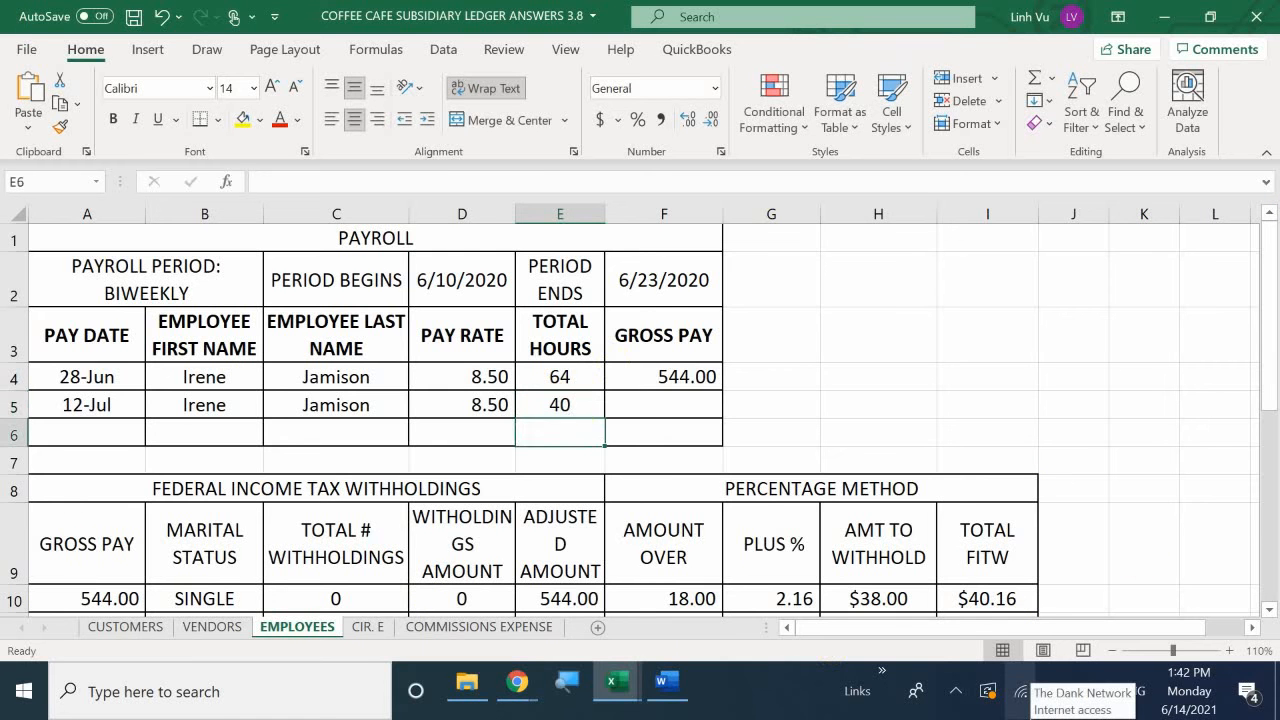
Calculate the gross pay in F5 of the PAYROLL table with the formula =D5*E5.
{"action": "key", "text": "Tab"}
{"action": "type", "text": "="}
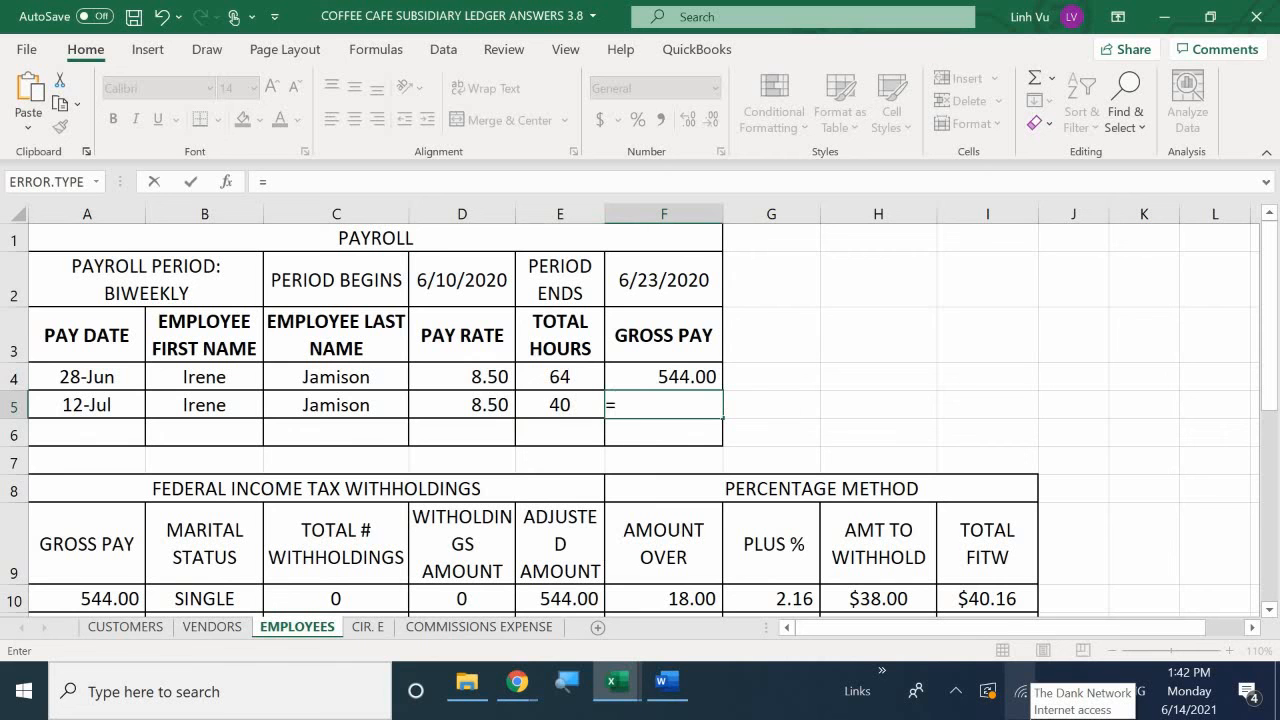
{"action": "key", "text": "Left"}
{"action": "key", "text": "Left"}
{"action": "type", "text": "*"}
{"action": "key", "text": "Left"}
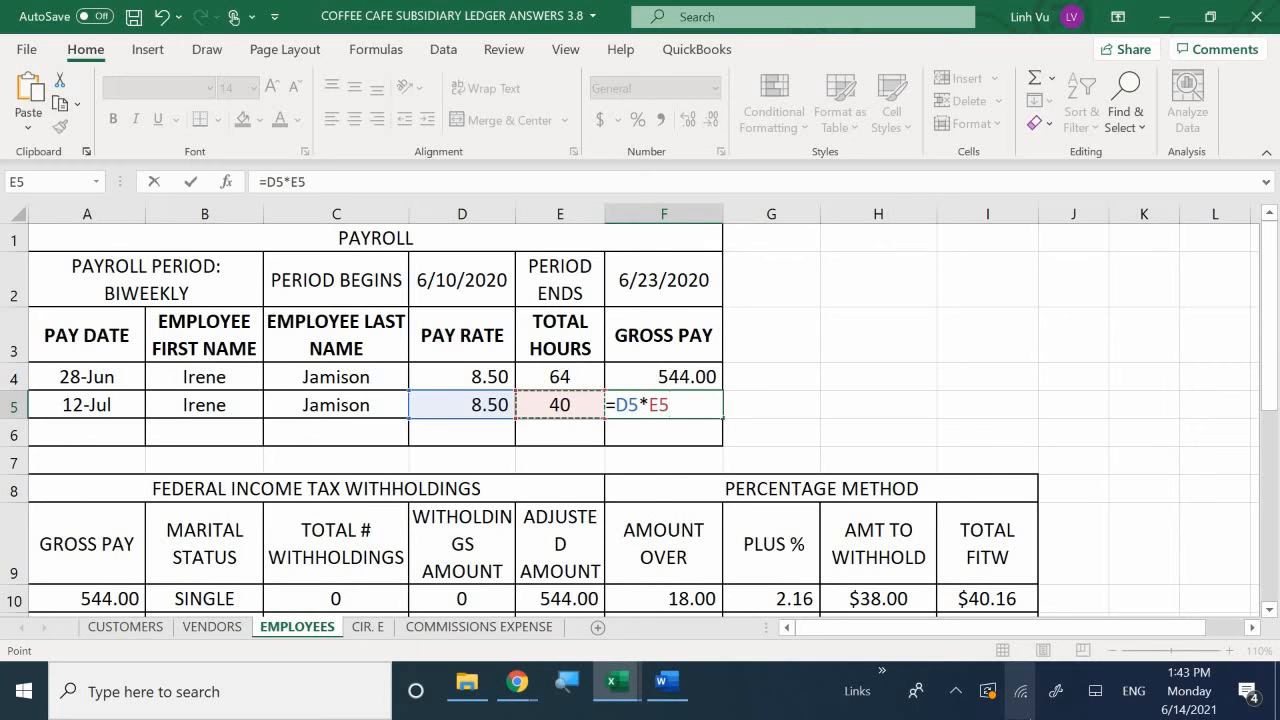
{"action": "key", "text": "Return"}
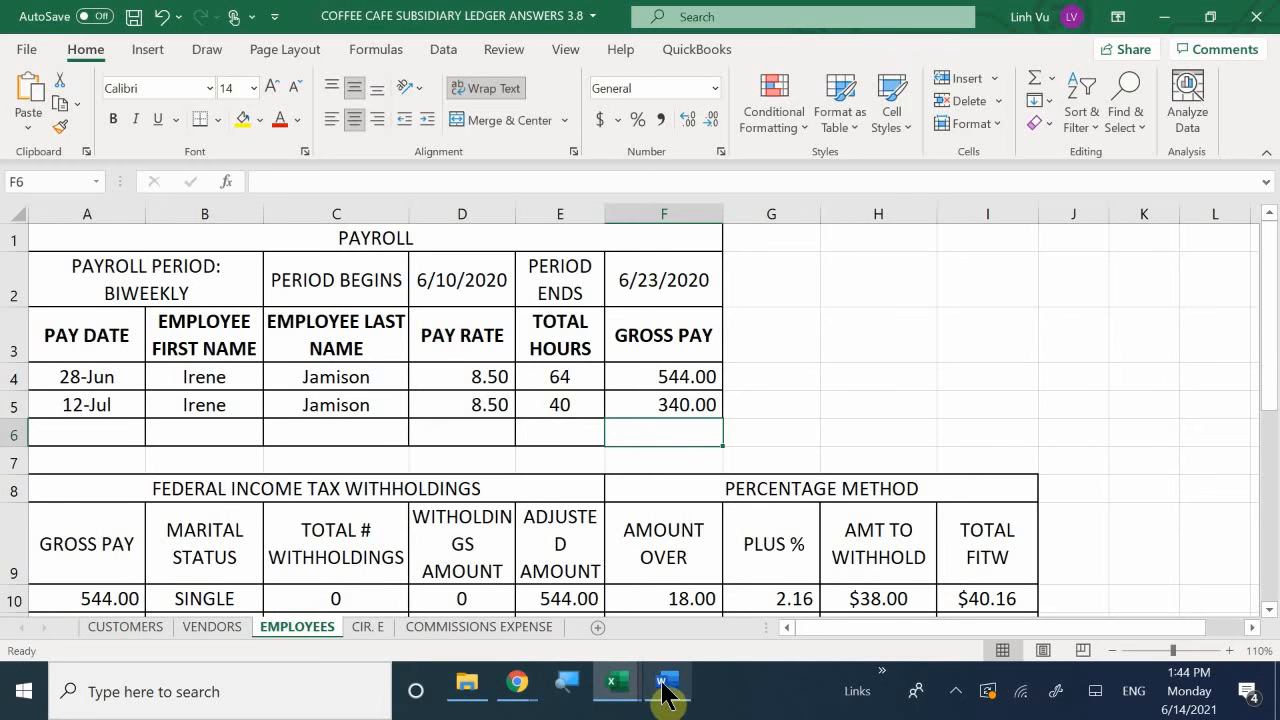
{"action": "mouse_move", "coordinate": [620, 700]}
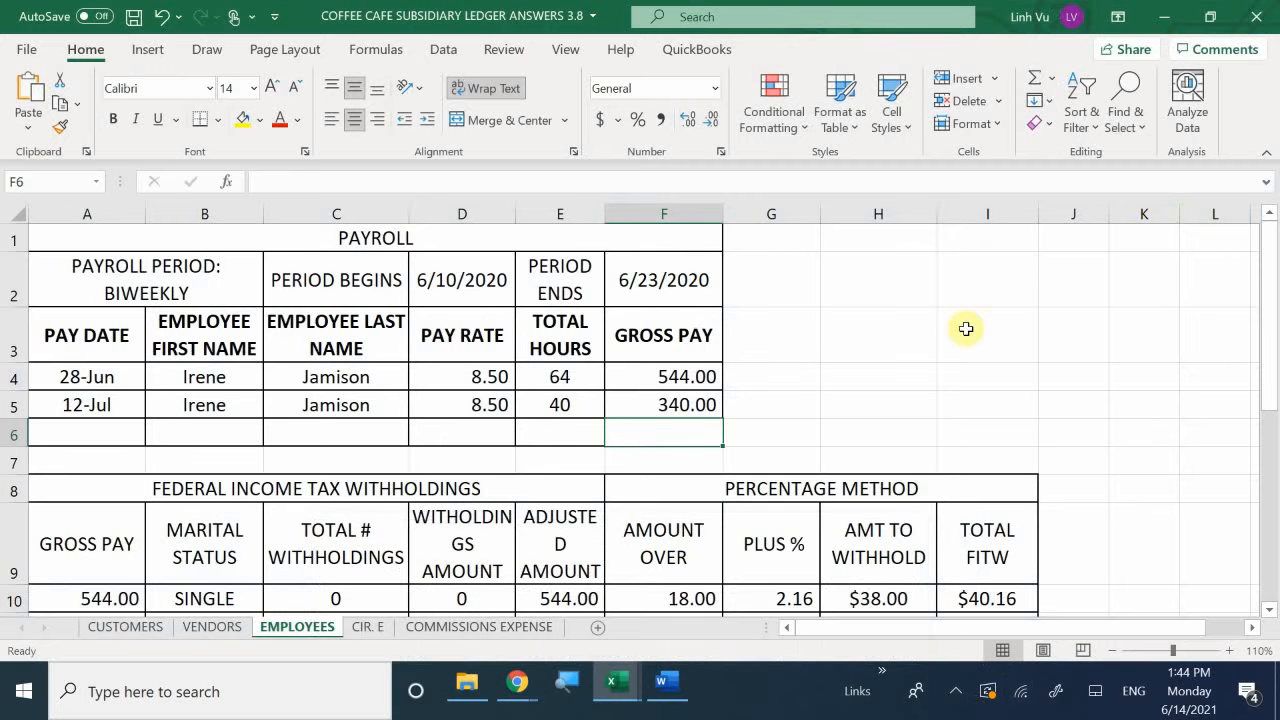
{"action": "left_click", "coordinate": [1023, 404]}
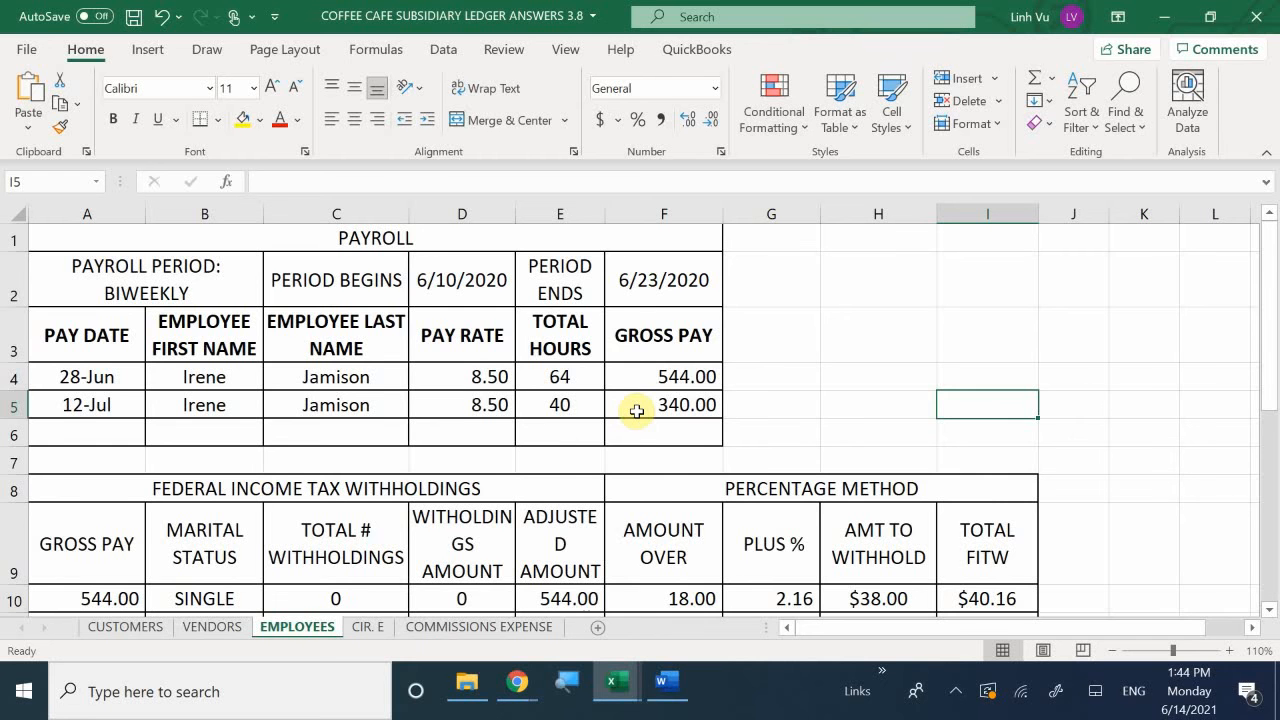
{"action": "scroll", "coordinate": [636, 411], "scroll_direction": "down", "scroll_amount": 2}
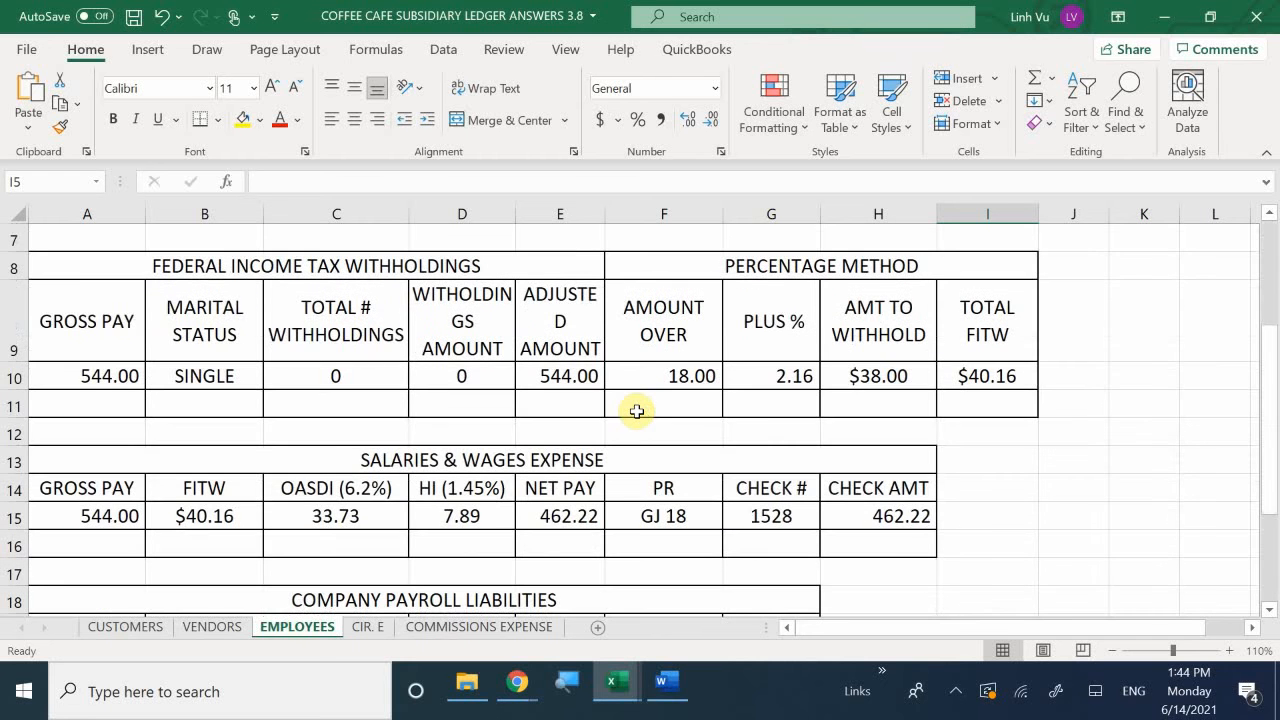
{"action": "scroll", "coordinate": [636, 411], "scroll_direction": "up", "scroll_amount": 2}
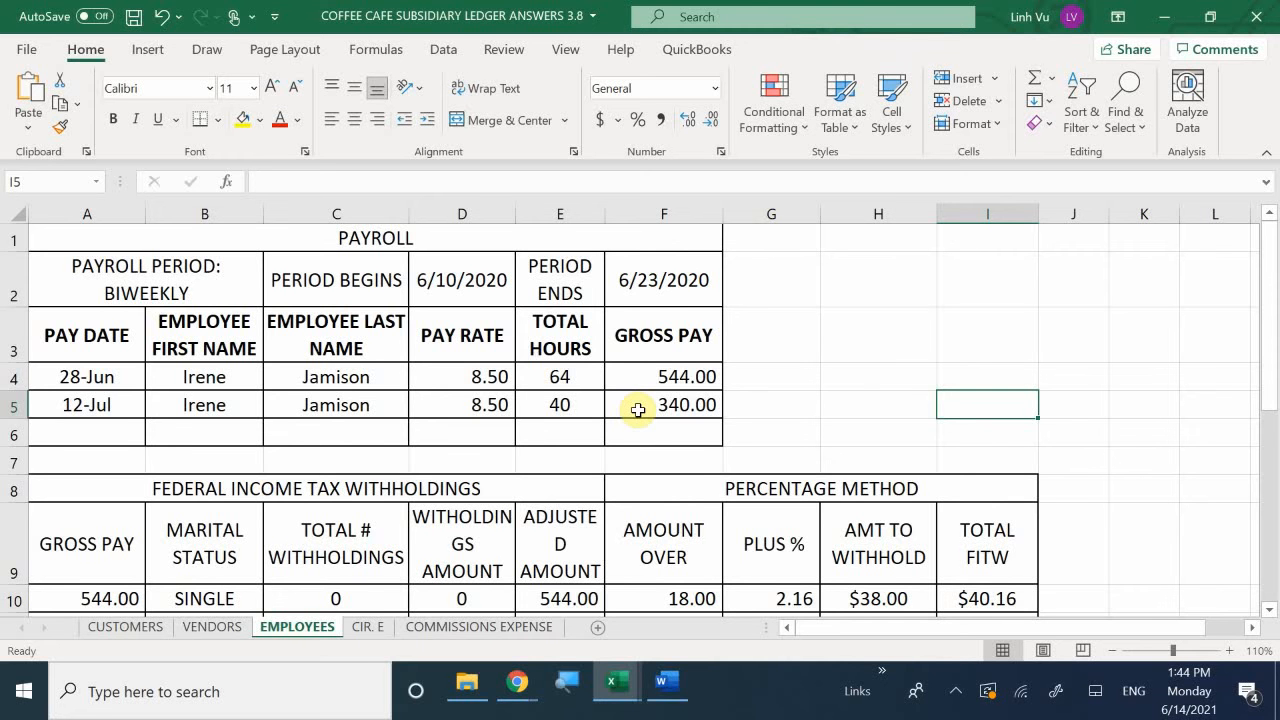
Switch to the general journal workbook and start a new entry in row 952 dated 6/30.
{"action": "left_click", "coordinate": [640, 685]}
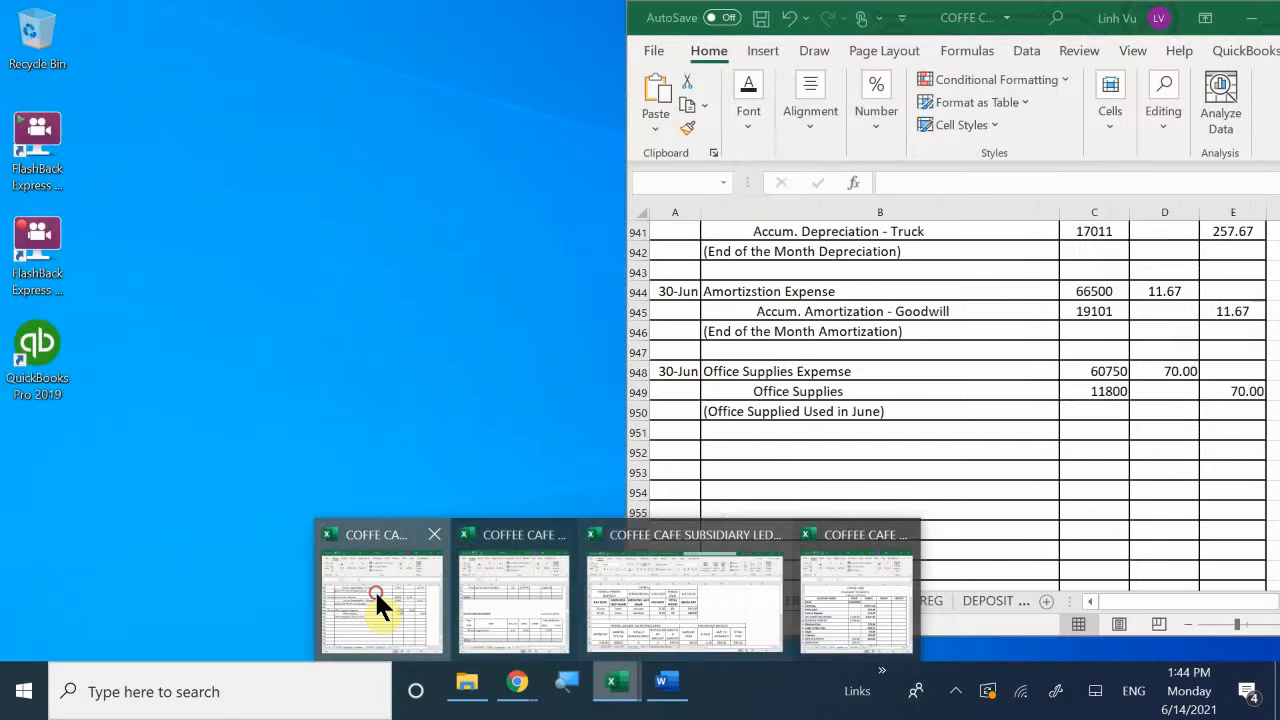
{"action": "left_click", "coordinate": [376, 592]}
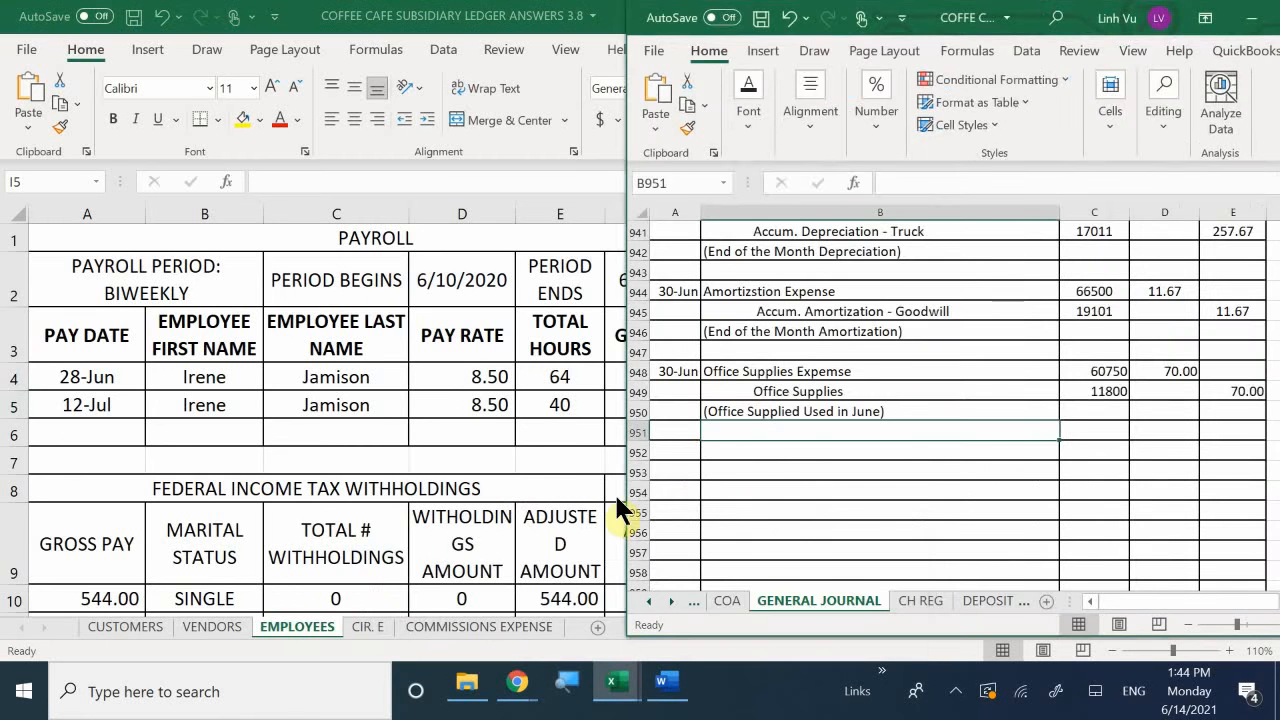
{"action": "left_click", "coordinate": [677, 458]}
{"action": "type", "text": "6"}
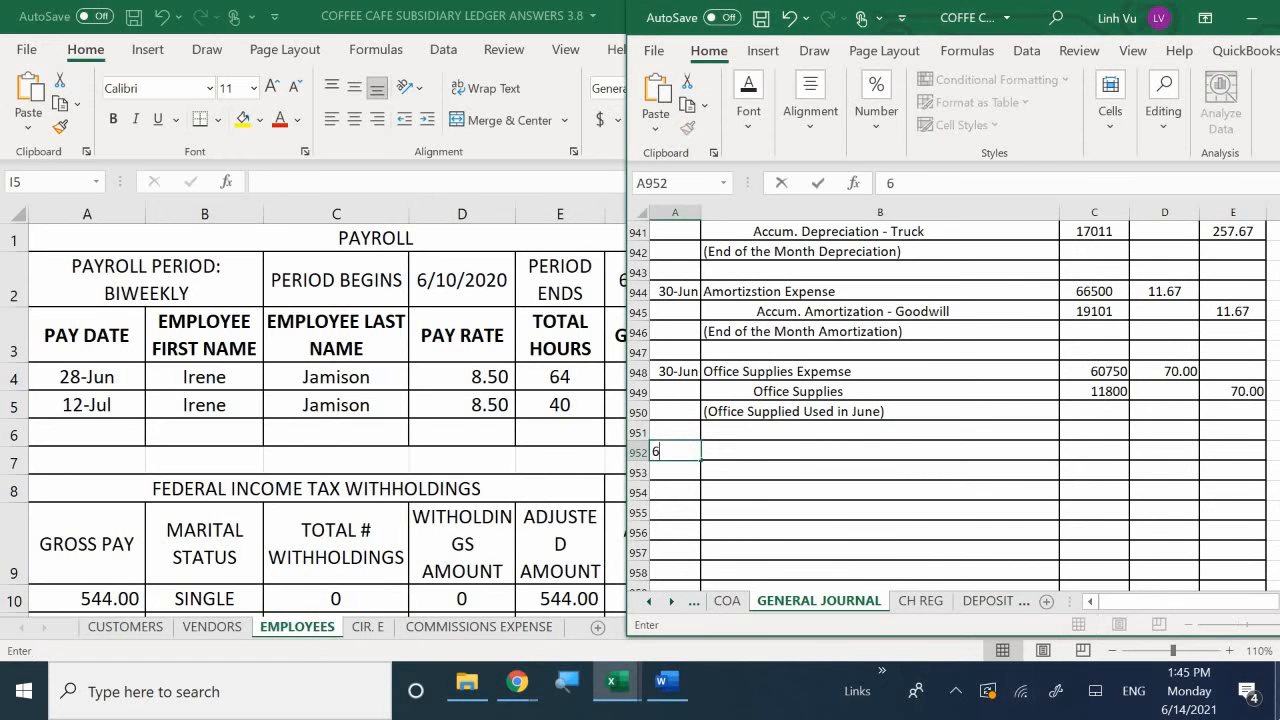
{"action": "type", "text": "/30"}
{"action": "key", "text": "Return"}
{"action": "key", "text": "Right"}
{"action": "key", "text": "Up"}
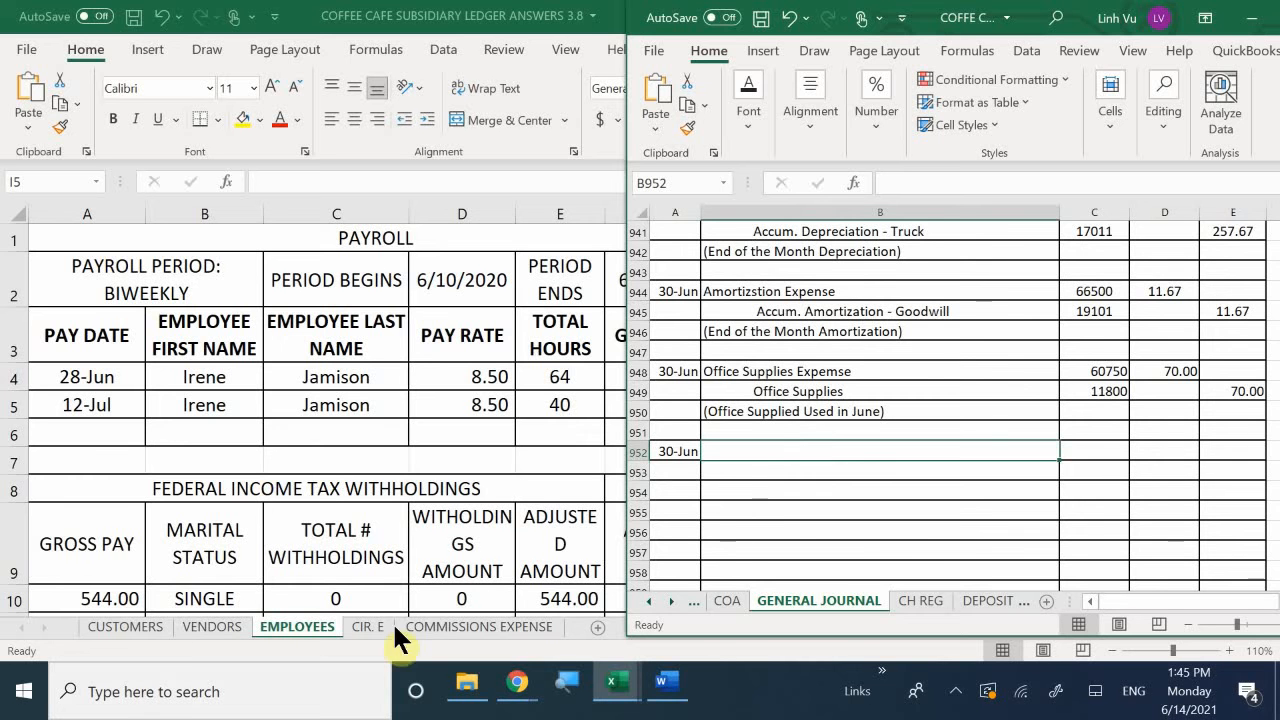
Check the wage accrual instruction in the Word scenario document and look up the wage expense account on the COA sheet.
{"action": "left_click", "coordinate": [667, 686]}
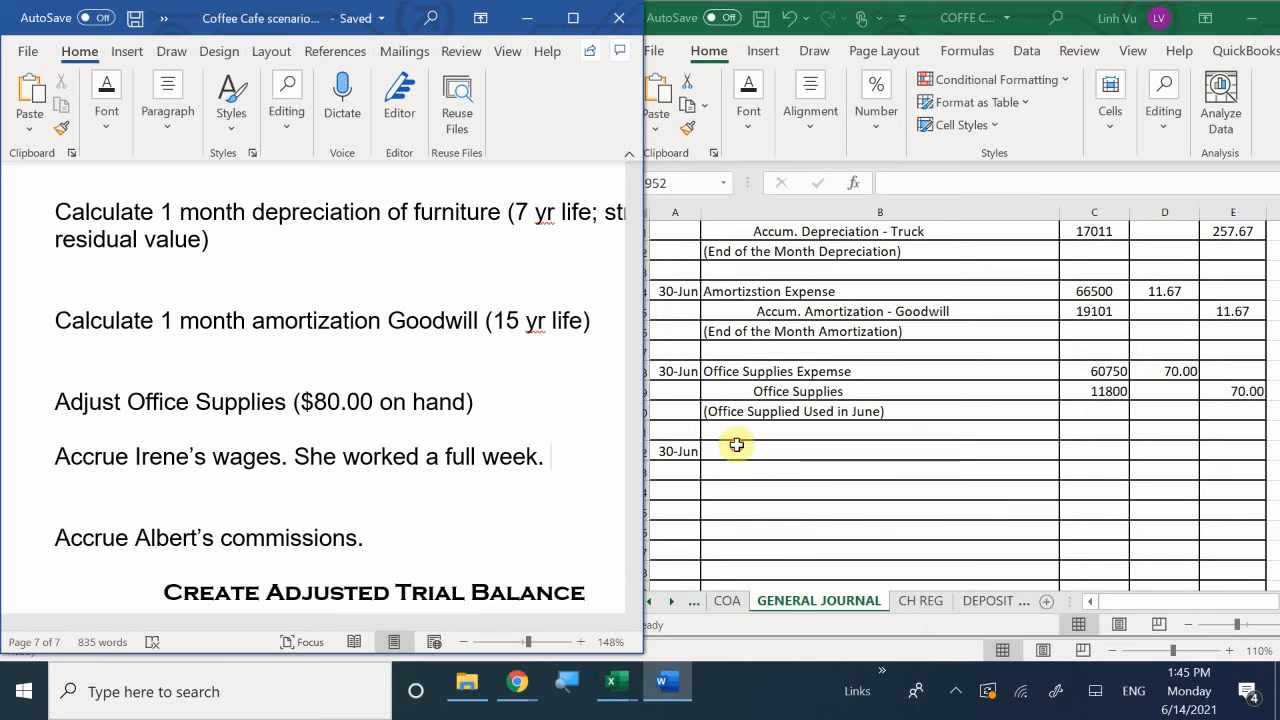
{"action": "left_click", "coordinate": [736, 444]}
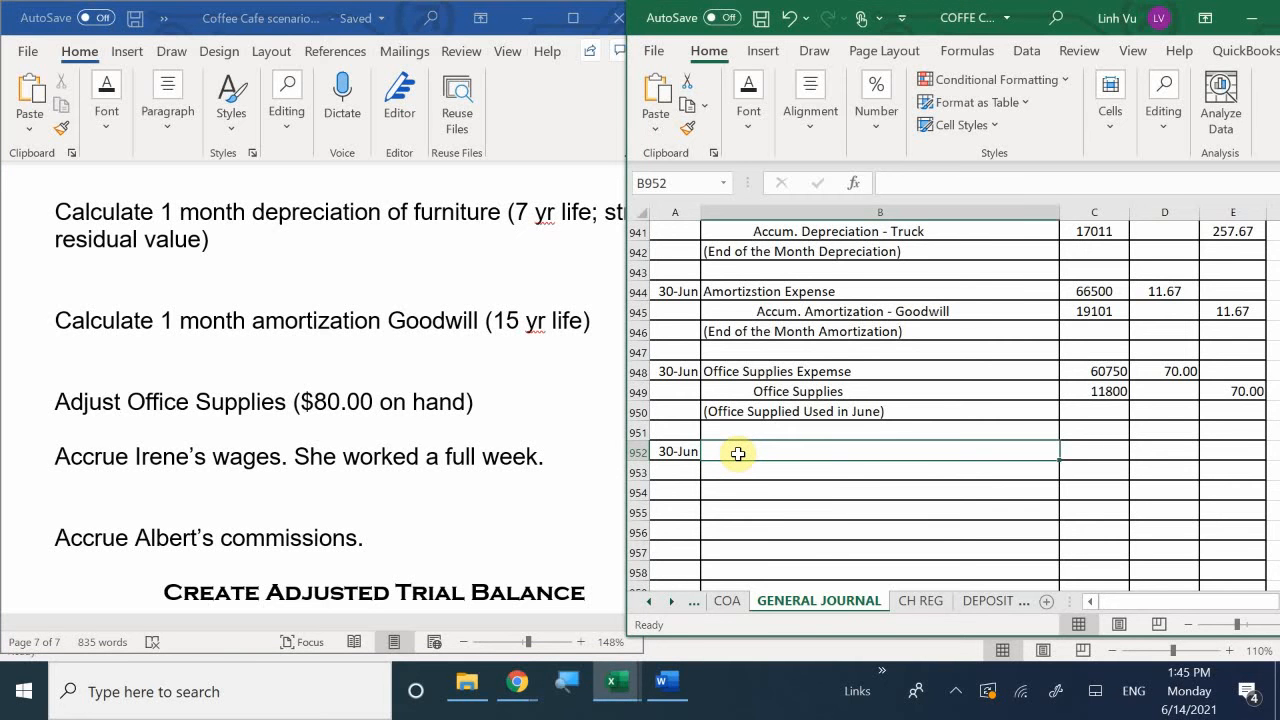
{"action": "left_click", "coordinate": [726, 601]}
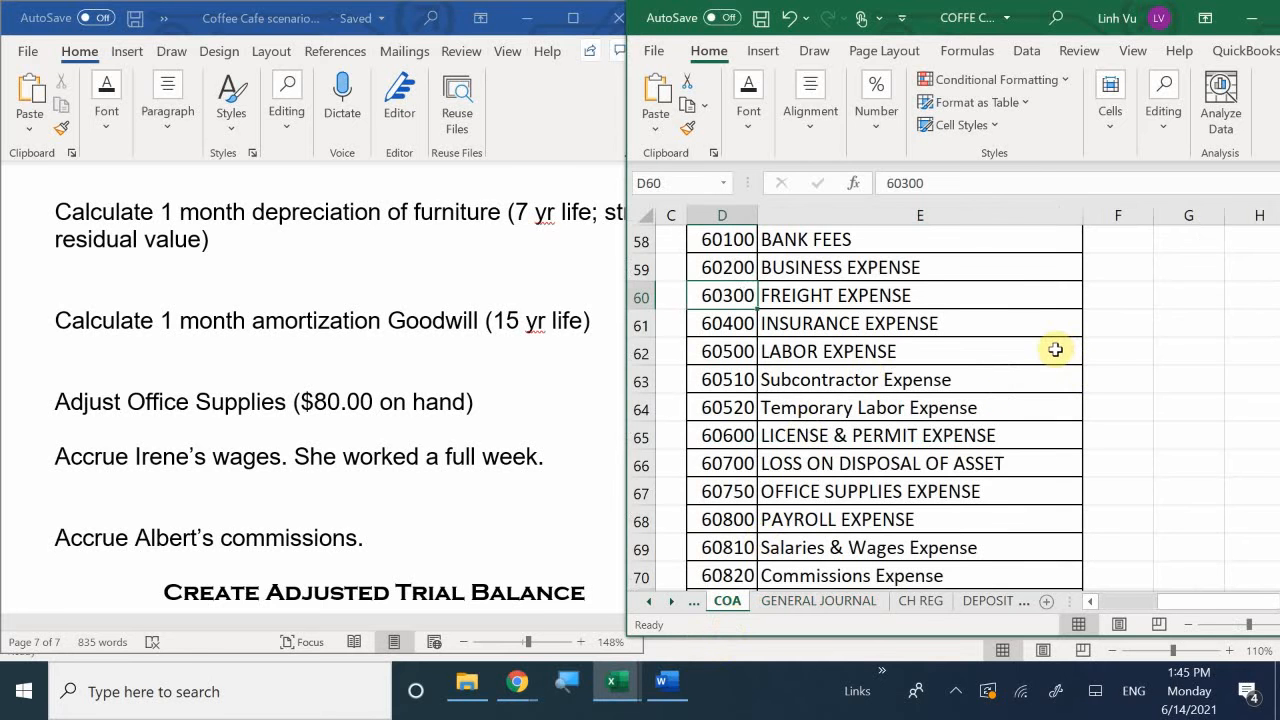
{"action": "scroll", "coordinate": [1055, 349], "scroll_direction": "down", "scroll_amount": 1}
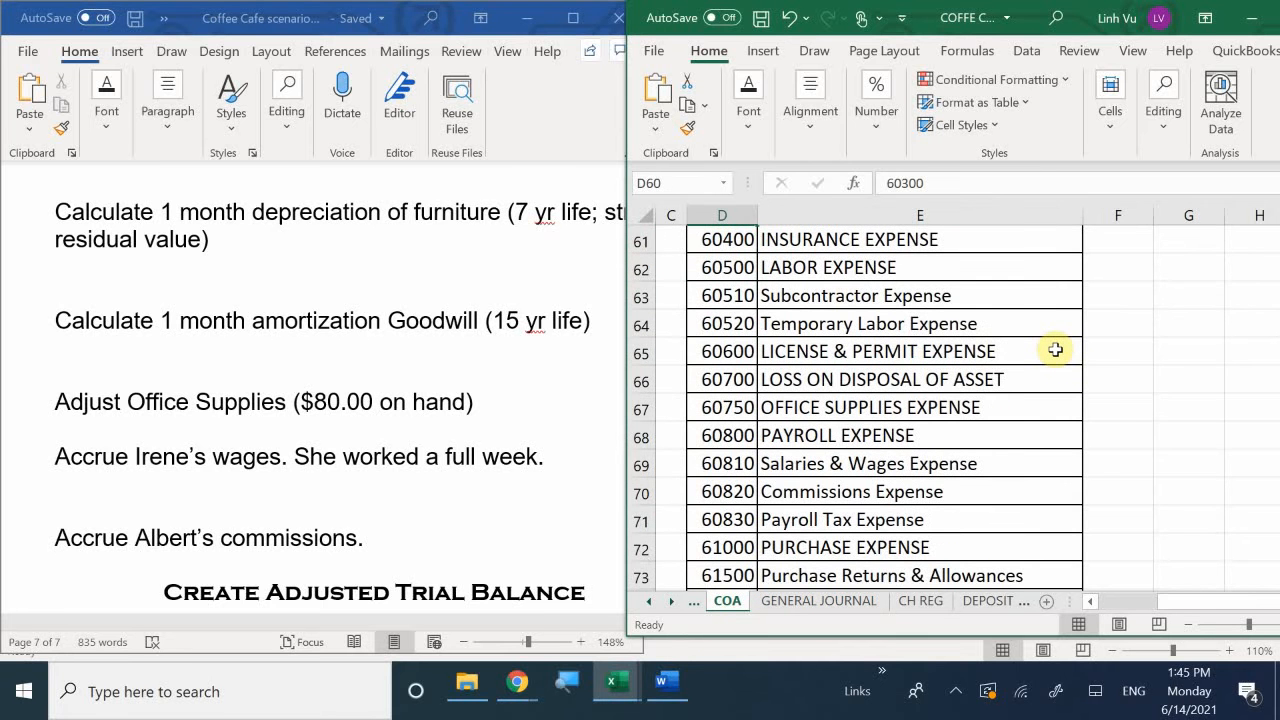
{"action": "left_click", "coordinate": [797, 602]}
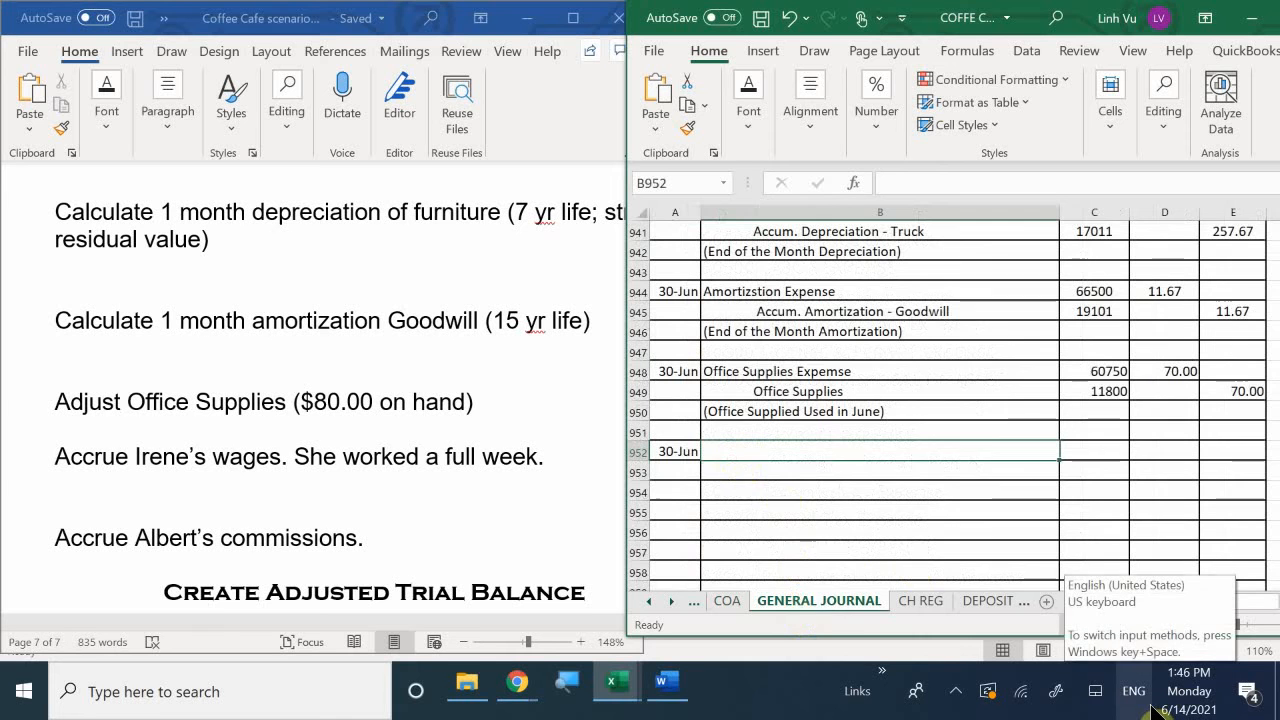
Enter Salaries & Wages Expense as the debit account in B952 of the general journal.
{"action": "type", "text": "Salaro"}
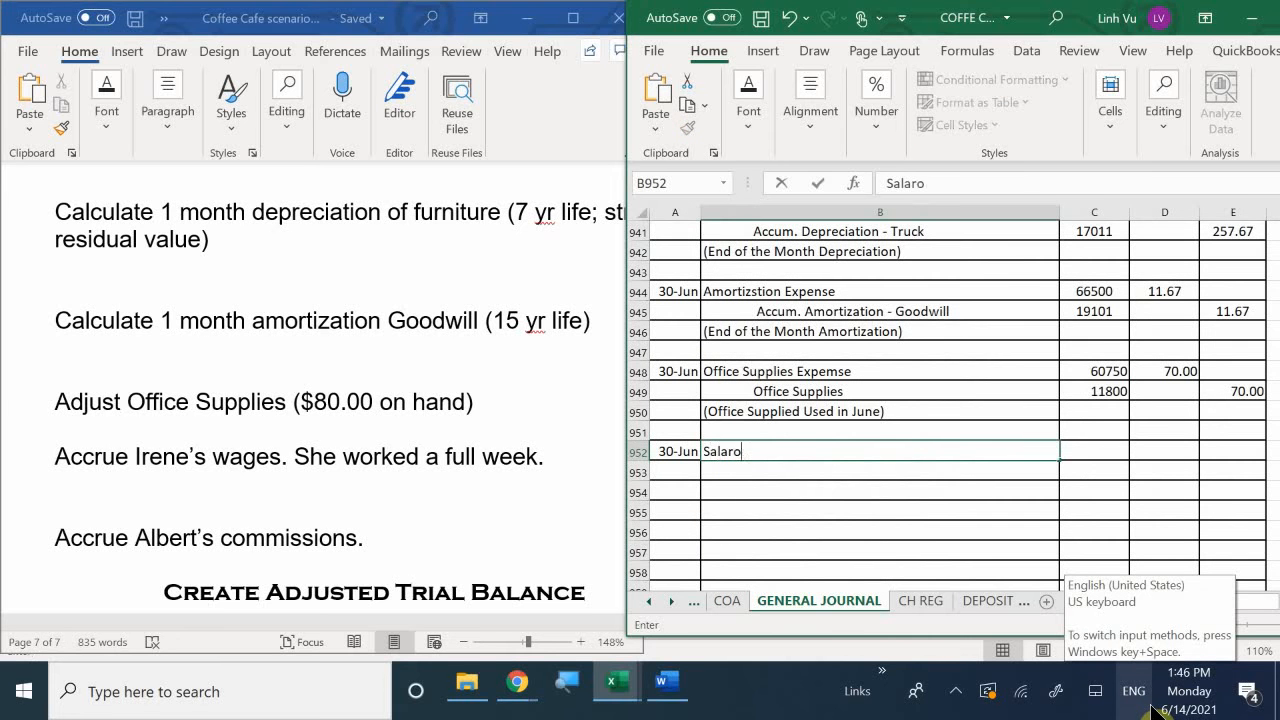
{"action": "key", "text": "BackSpace"}
{"action": "type", "text": "ies & Wa"}
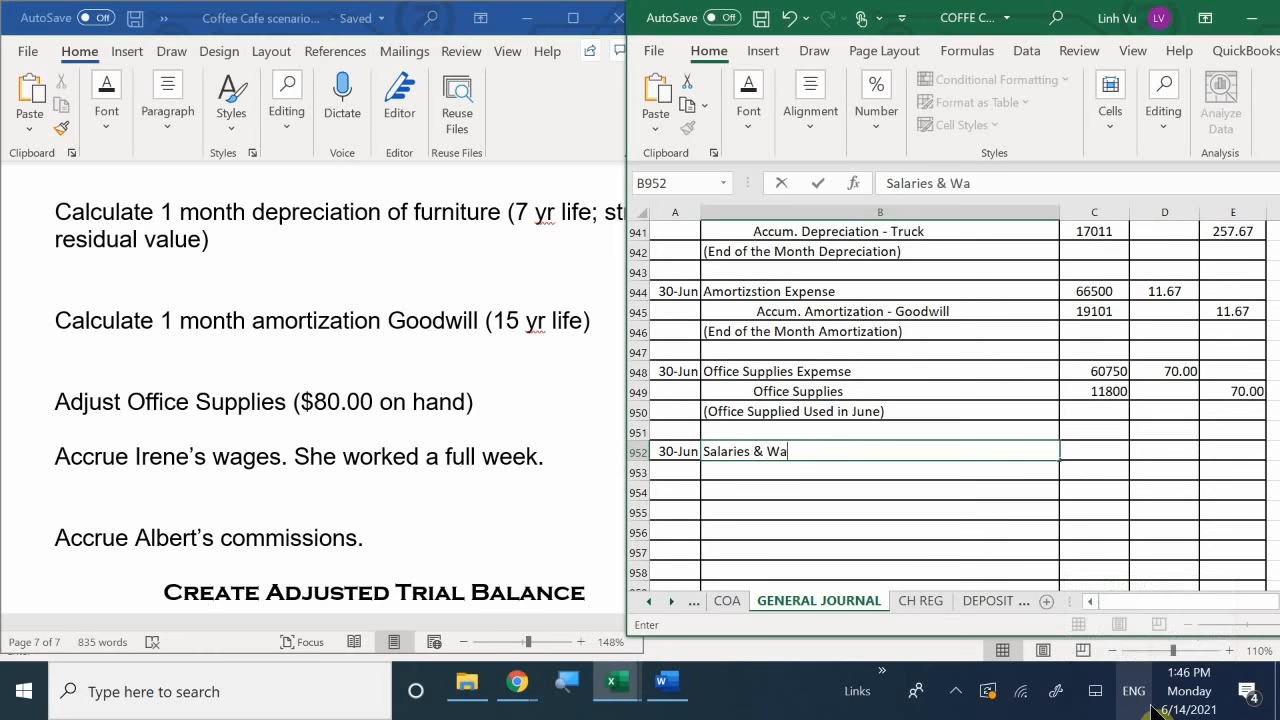
{"action": "type", "text": "ges Expemse"}
{"action": "key", "text": "BackSpace"}
{"action": "key", "text": "BackSpace"}
{"action": "key", "text": "BackSpace"}
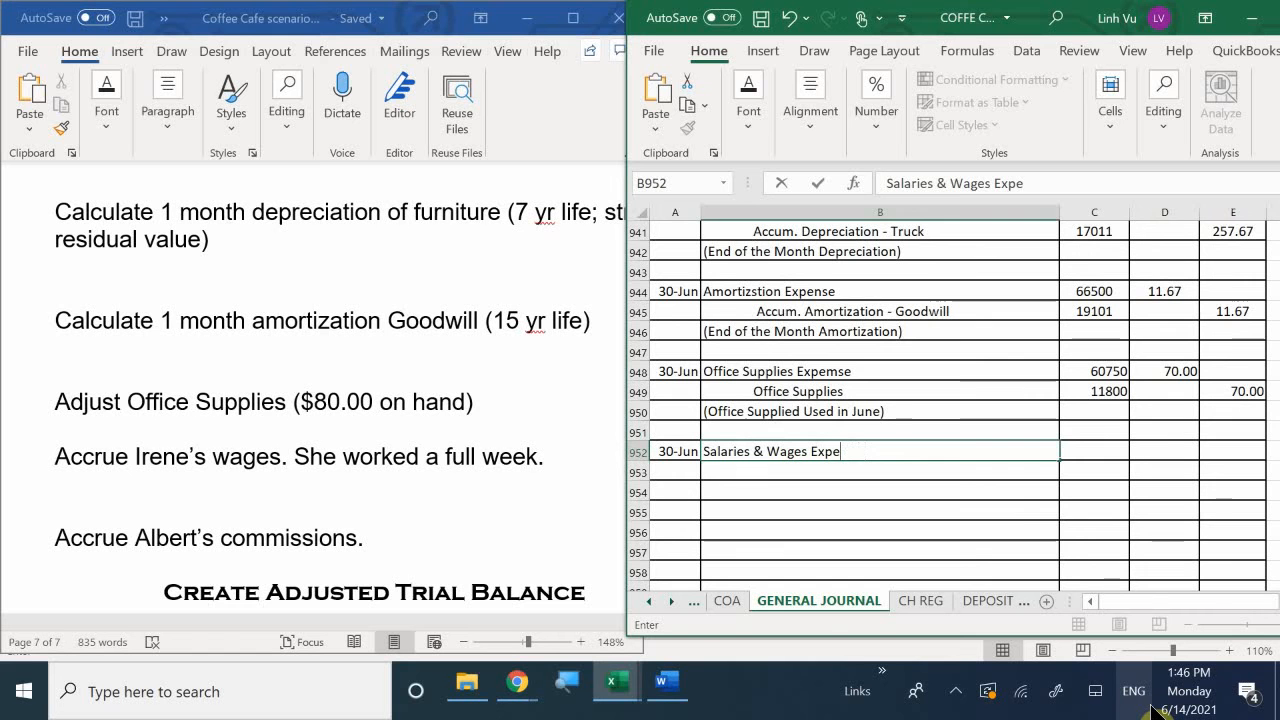
{"action": "type", "text": "nse"}
{"action": "key", "text": "Tab"}
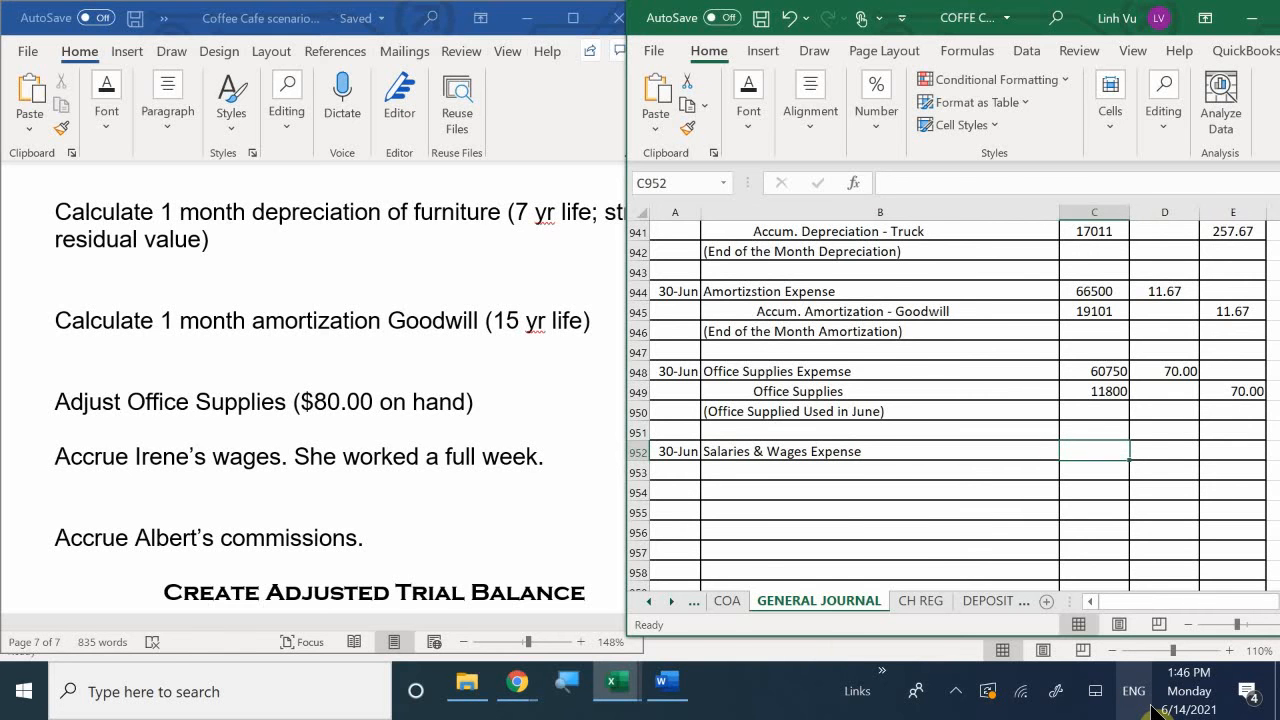
Check the account code on the COA sheet, and complete the Salaries & Wages Expense line with code 60810 and a debit of 340.
{"action": "left_click", "coordinate": [720, 600]}
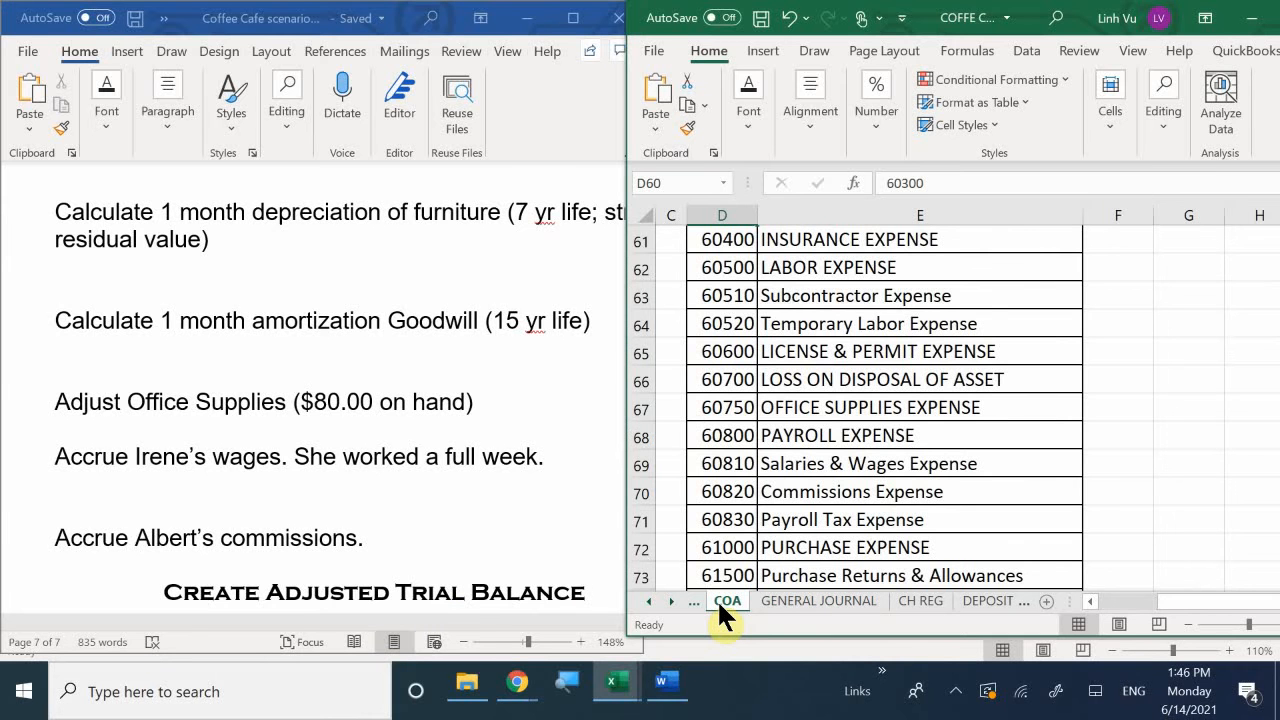
{"action": "left_click", "coordinate": [776, 600]}
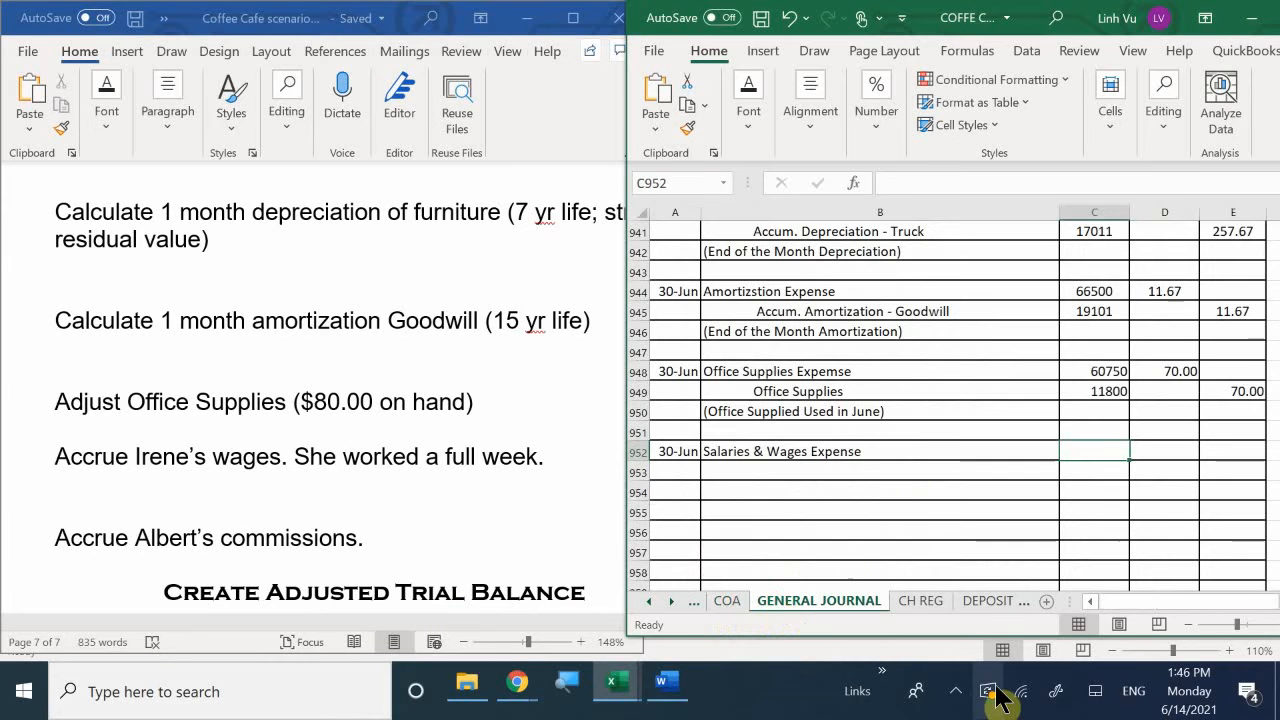
{"action": "type", "text": "60810"}
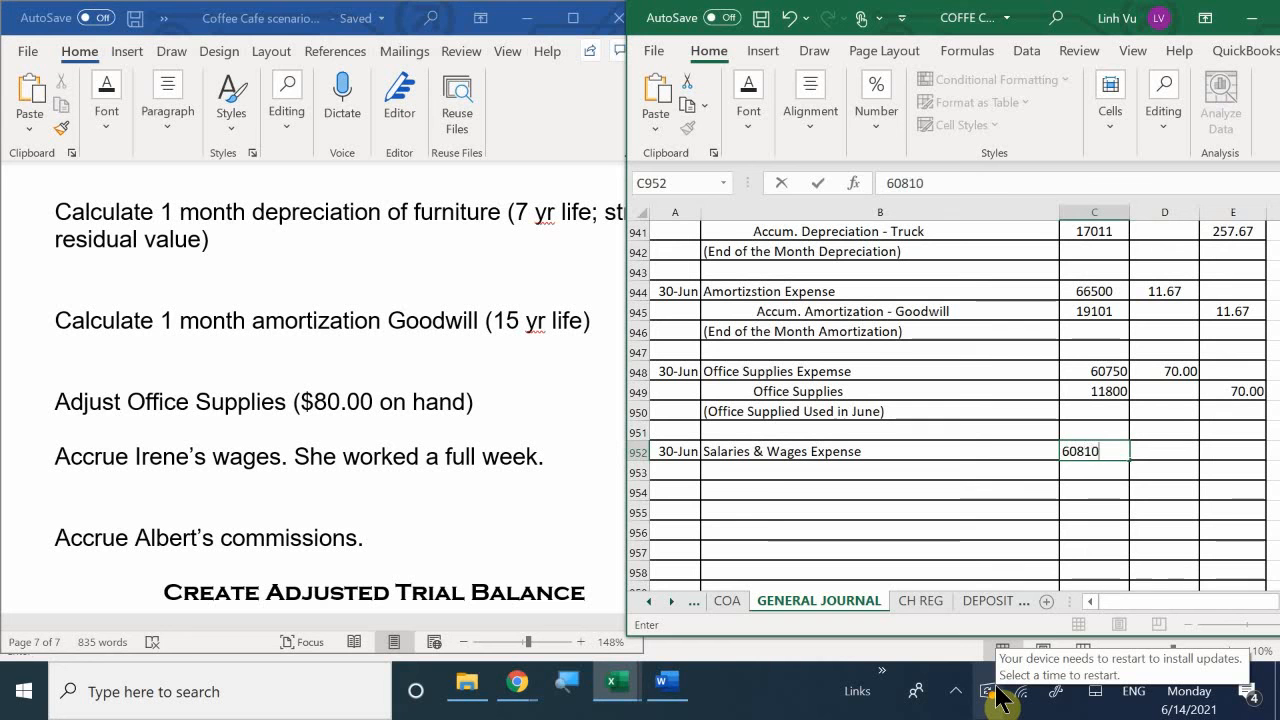
{"action": "key", "text": "Return"}
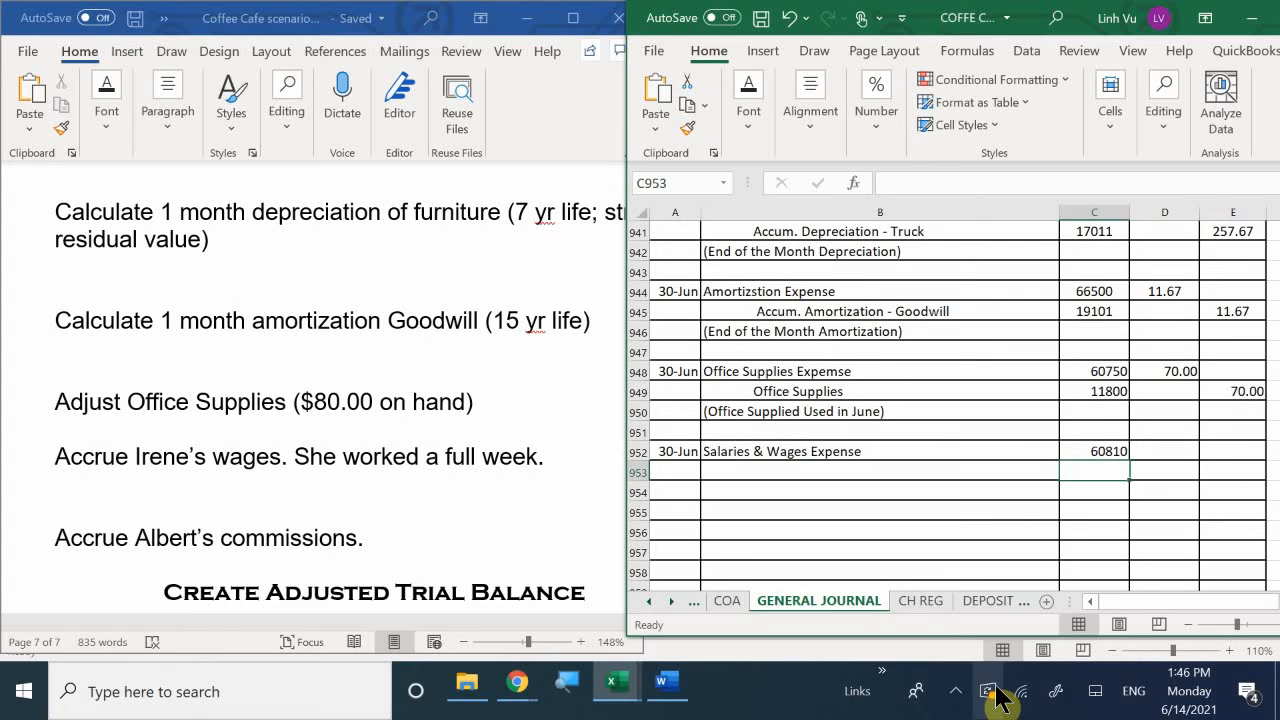
{"action": "left_click", "coordinate": [1151, 451]}
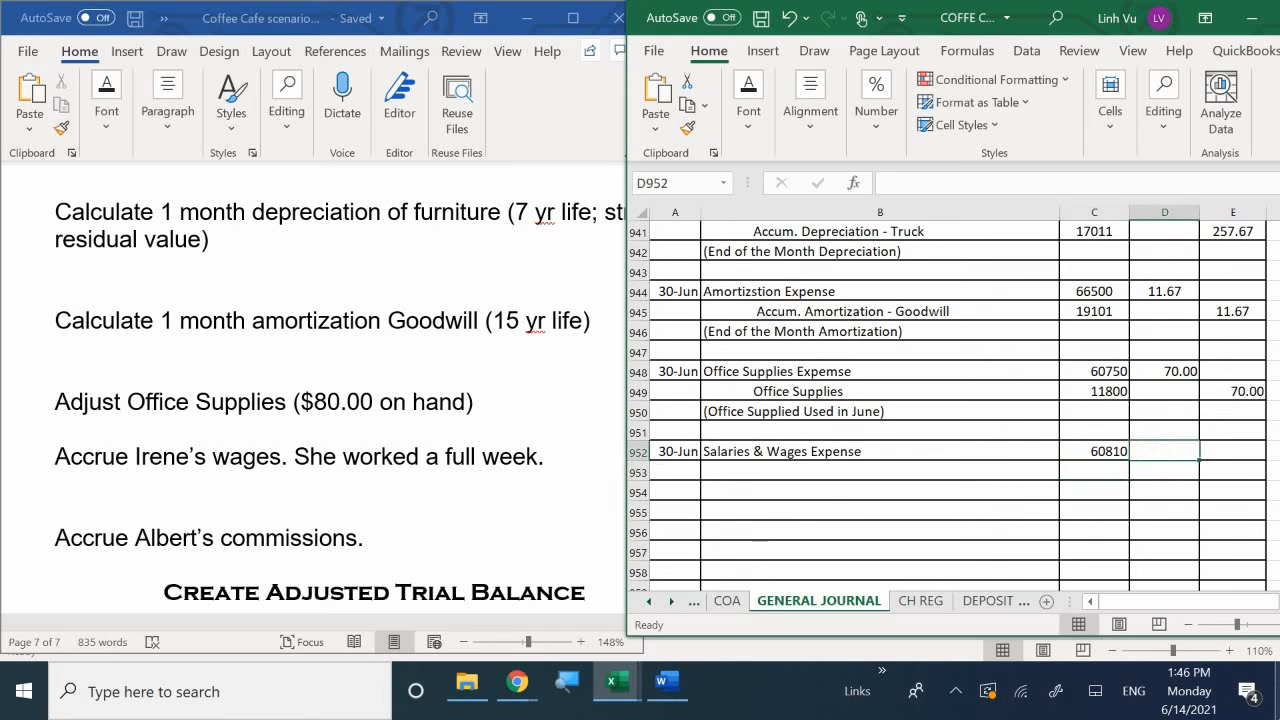
{"action": "type", "text": "340"}
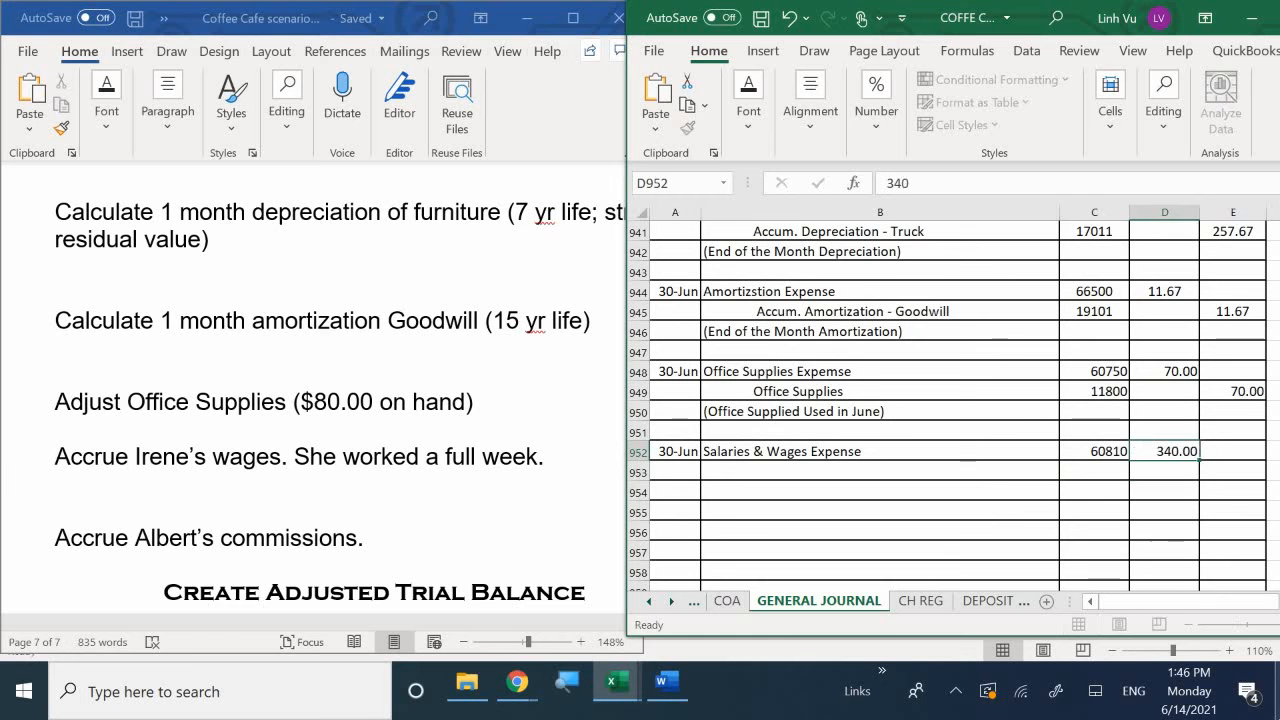
Set the credit amount in E953 equal to the debit with the formula =D952.
{"action": "key", "text": "Down"}
{"action": "key", "text": "Right"}
{"action": "type", "text": "="}
{"action": "key", "text": "Up"}
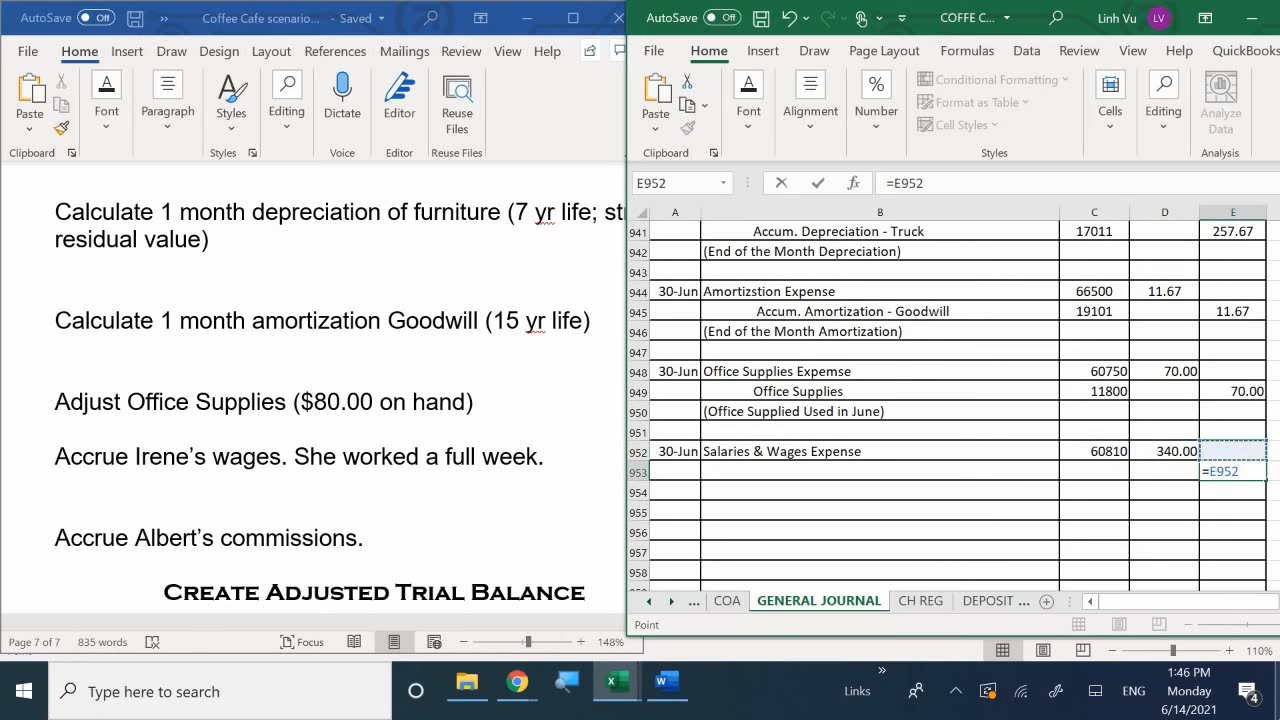
{"action": "key", "text": "Left"}
{"action": "key", "text": "Return"}
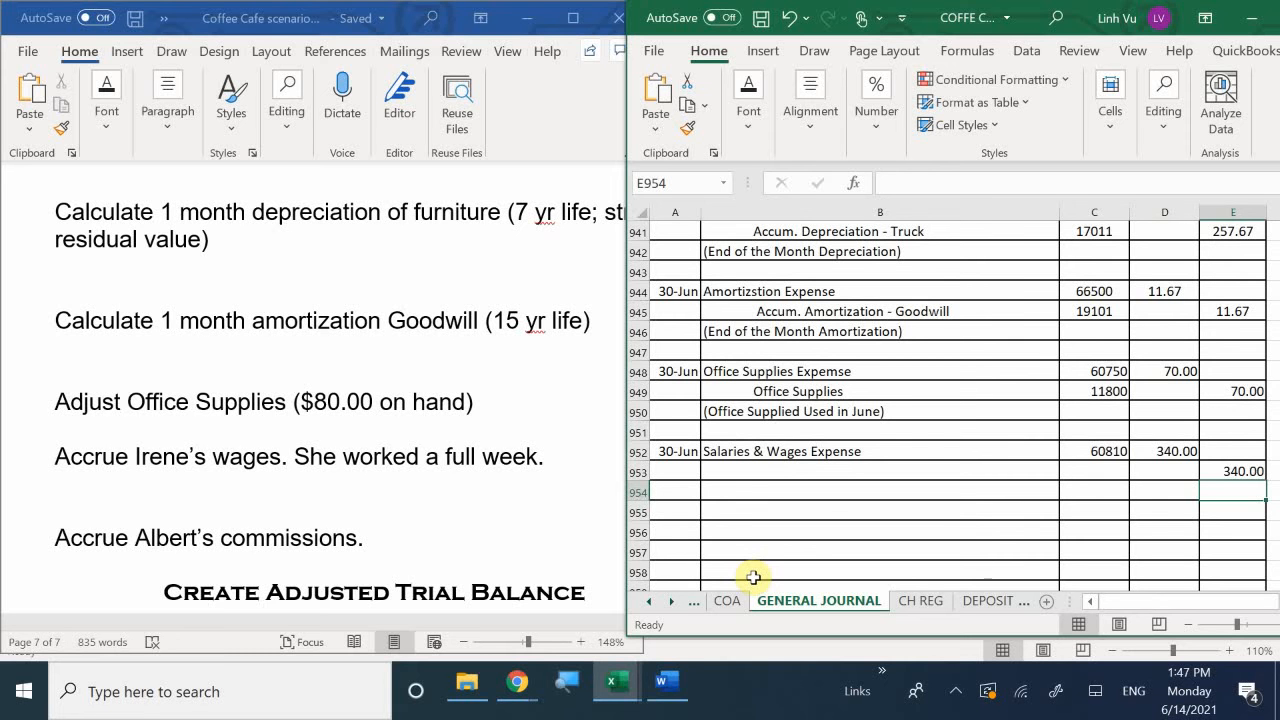
Enter Salaries & Wages Payable, indented, as the credit account in B953.
{"action": "left_click", "coordinate": [823, 466]}
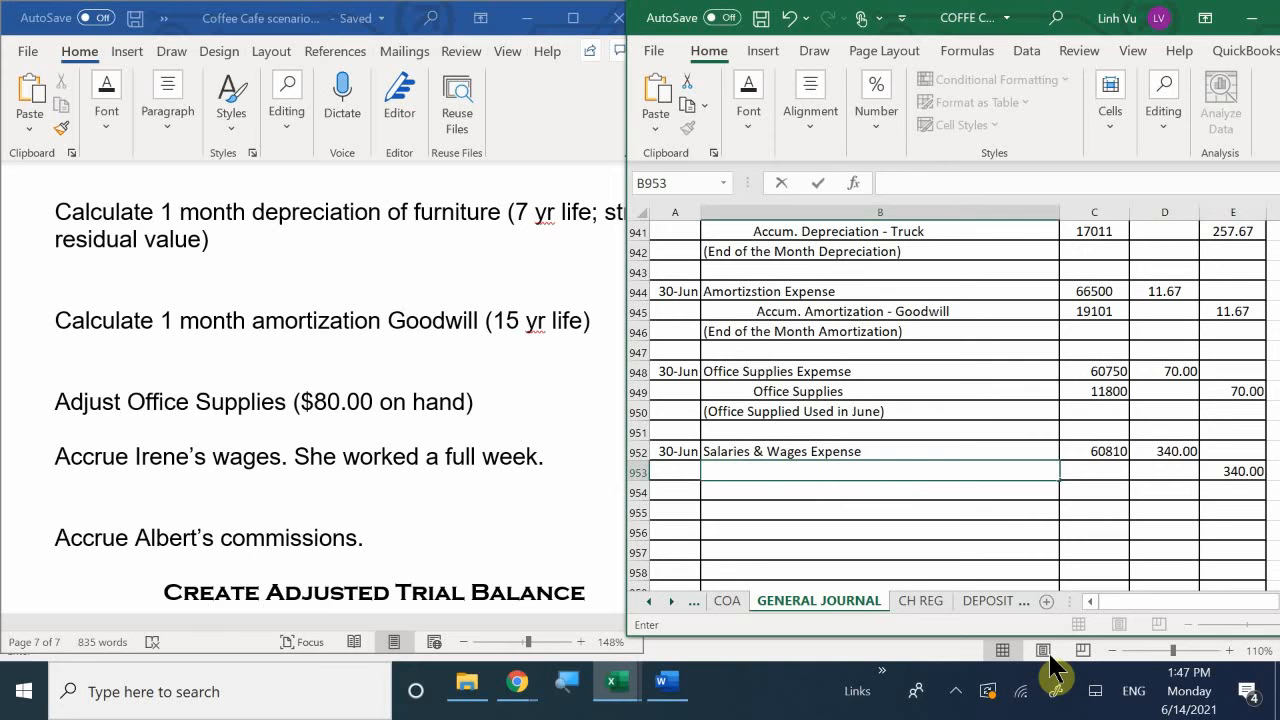
{"action": "type", "text": "Salaries & wag"}
{"action": "key", "text": "BackSpace"}
{"action": "key", "text": "BackSpace"}
{"action": "key", "text": "BackSpace"}
{"action": "type", "text": "Wage"}
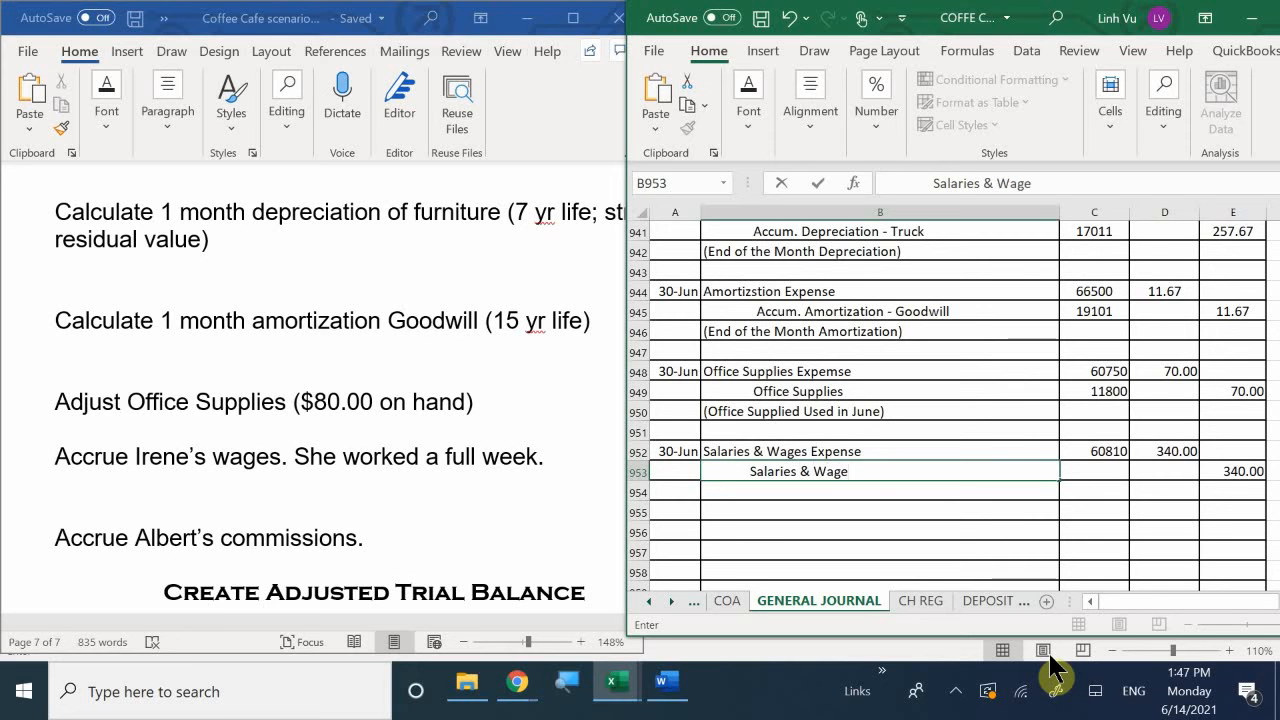
{"action": "type", "text": "s Payable"}
{"action": "key", "text": "Tab"}
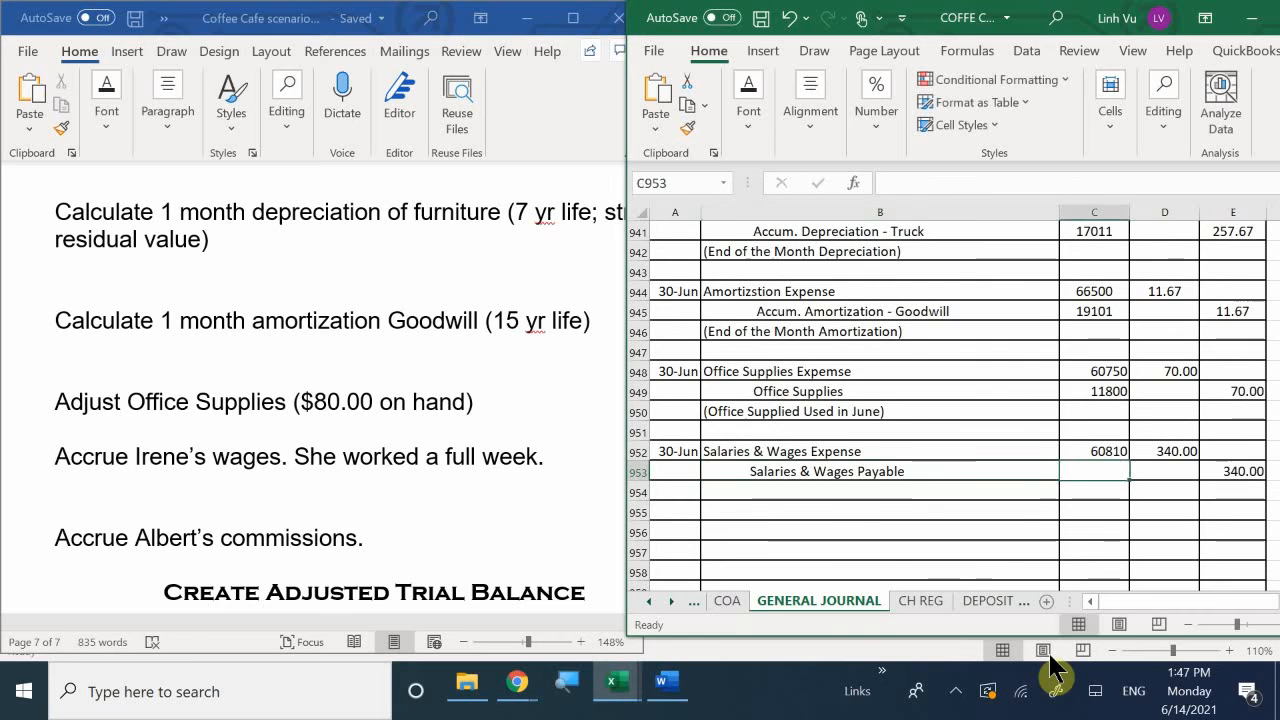
Look up Salaries & Wages Payable on the COA sheet, enter its code 24010 in C953 of the general journal, and save the workbook.
{"action": "left_click", "coordinate": [722, 600]}
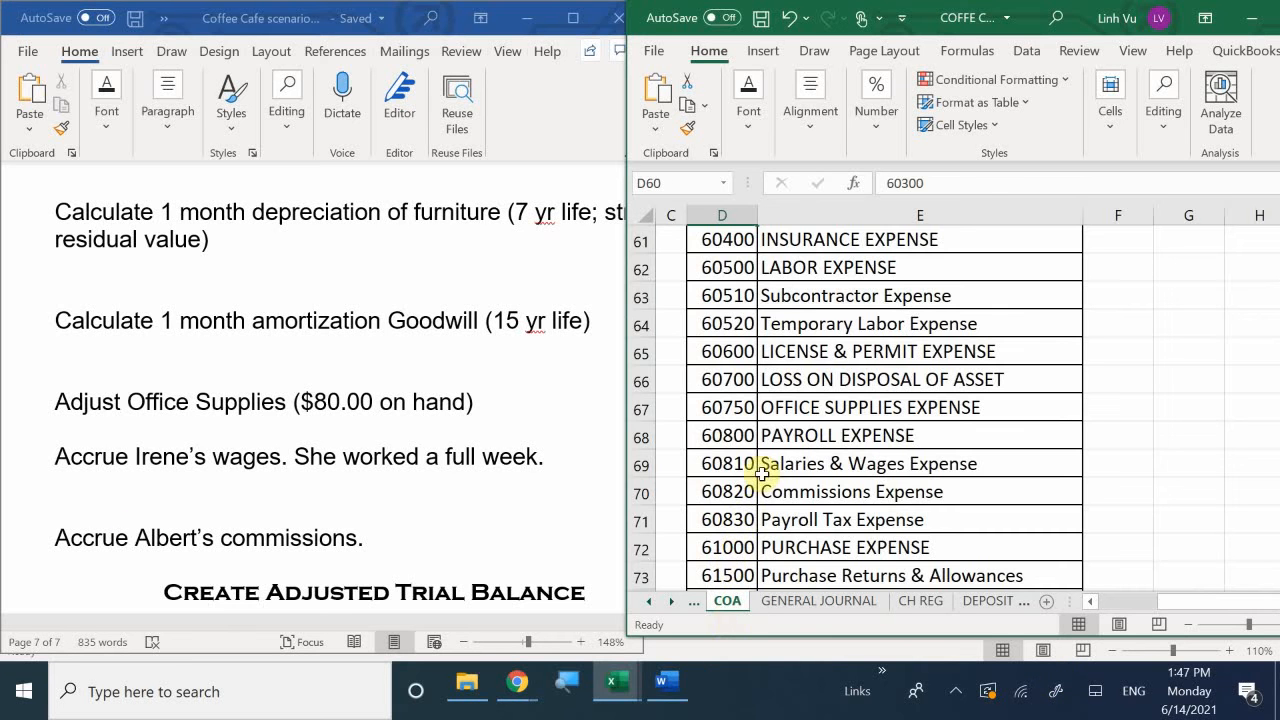
{"action": "scroll", "coordinate": [773, 428], "scroll_direction": "up", "scroll_amount": 1}
{"action": "scroll", "coordinate": [773, 428], "scroll_direction": "up", "scroll_amount": 20}
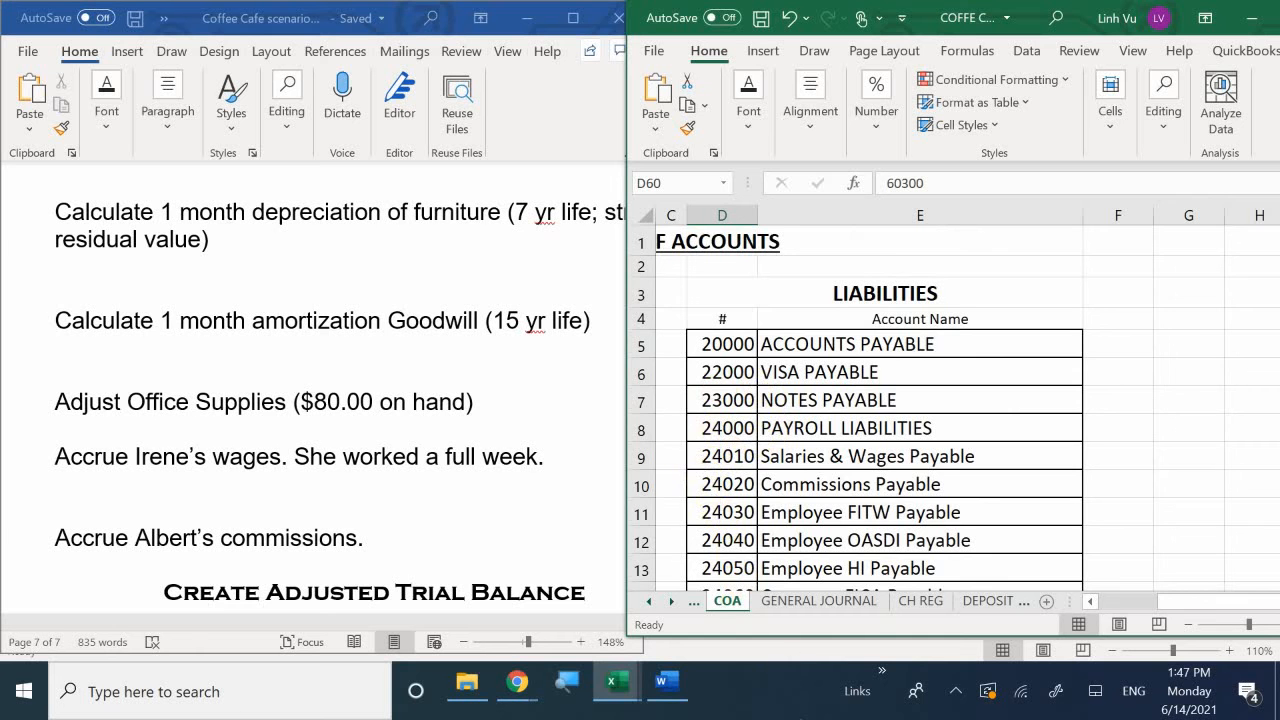
{"action": "left_click", "coordinate": [775, 599]}
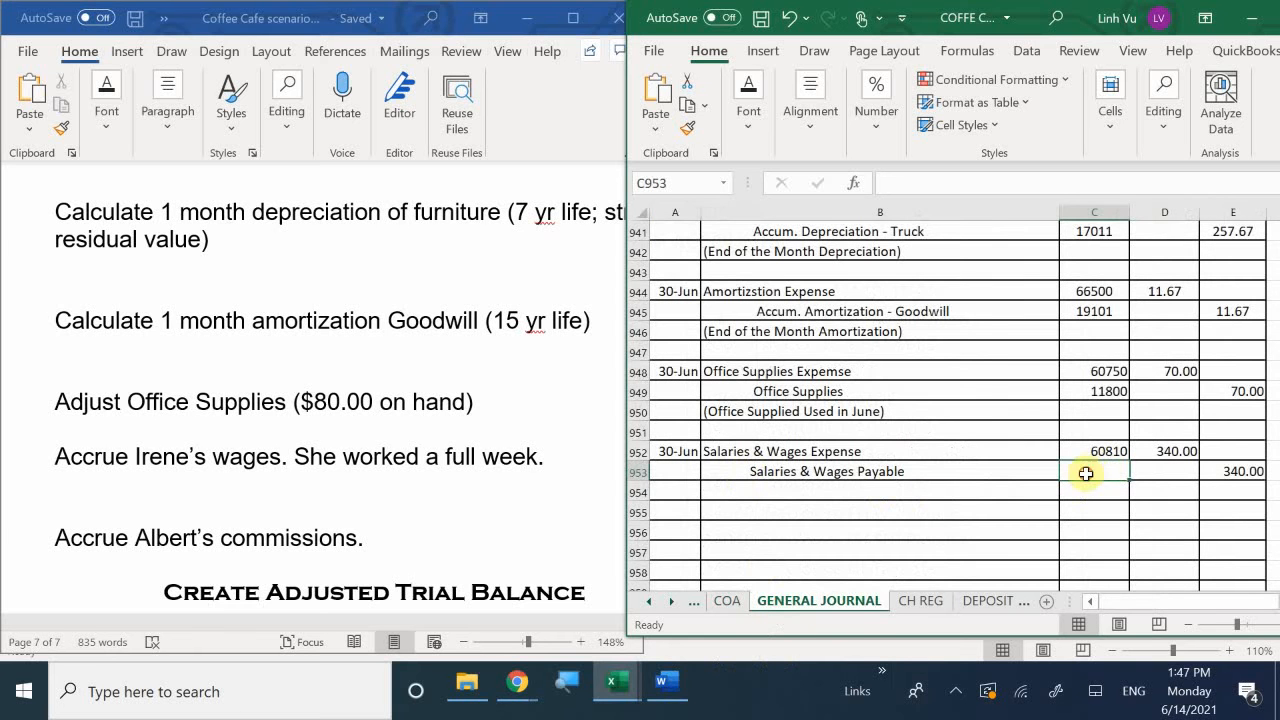
{"action": "type", "text": "2"}
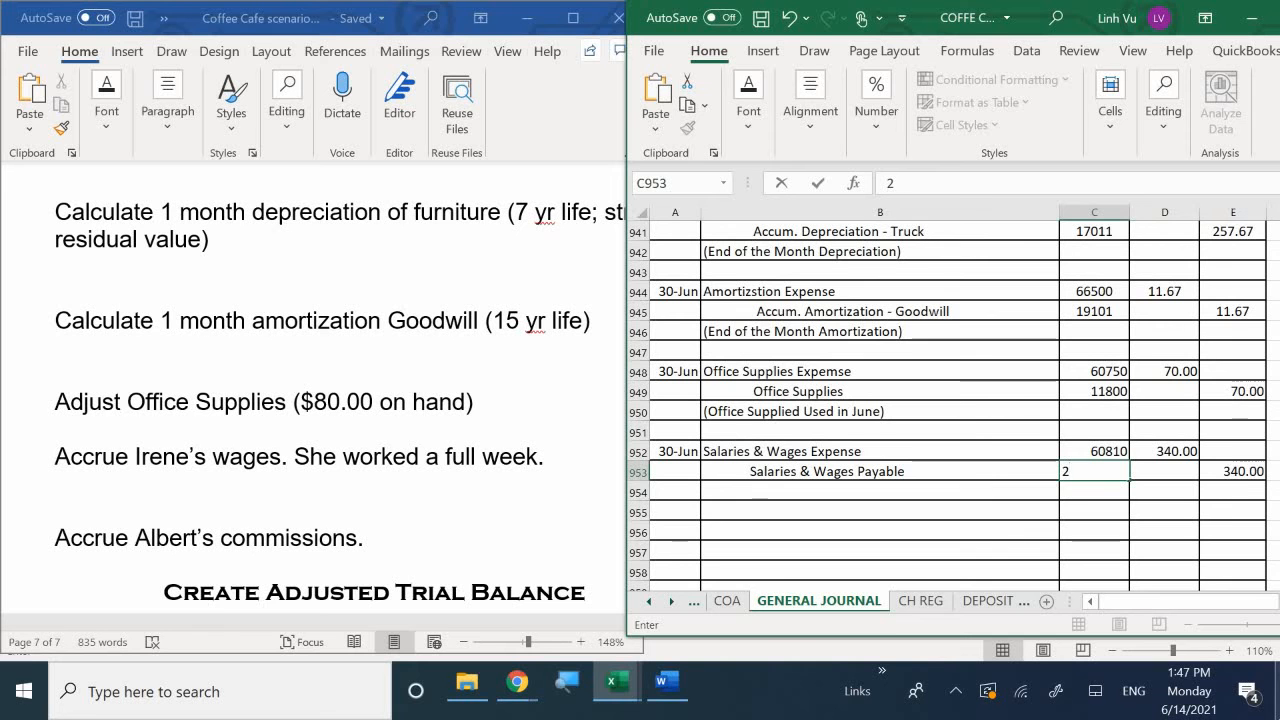
{"action": "type", "text": "44010"}
{"action": "key", "text": "Return"}
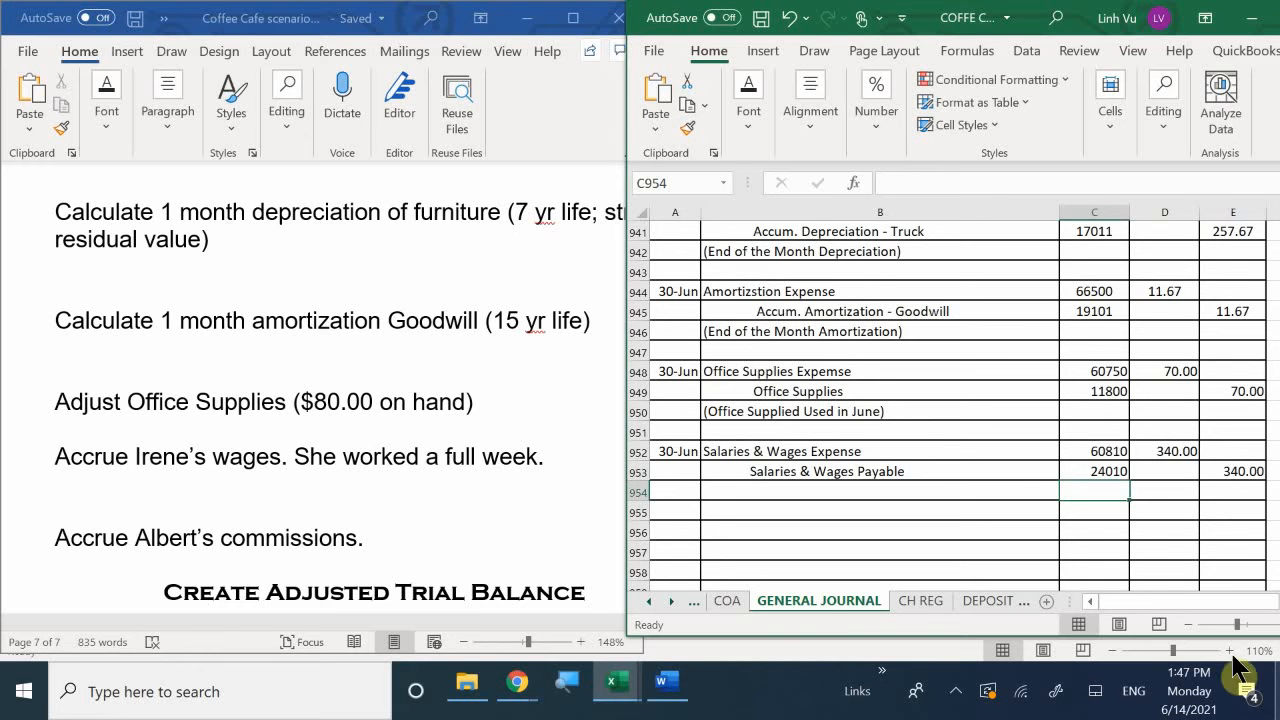
{"action": "left_click", "coordinate": [761, 18]}
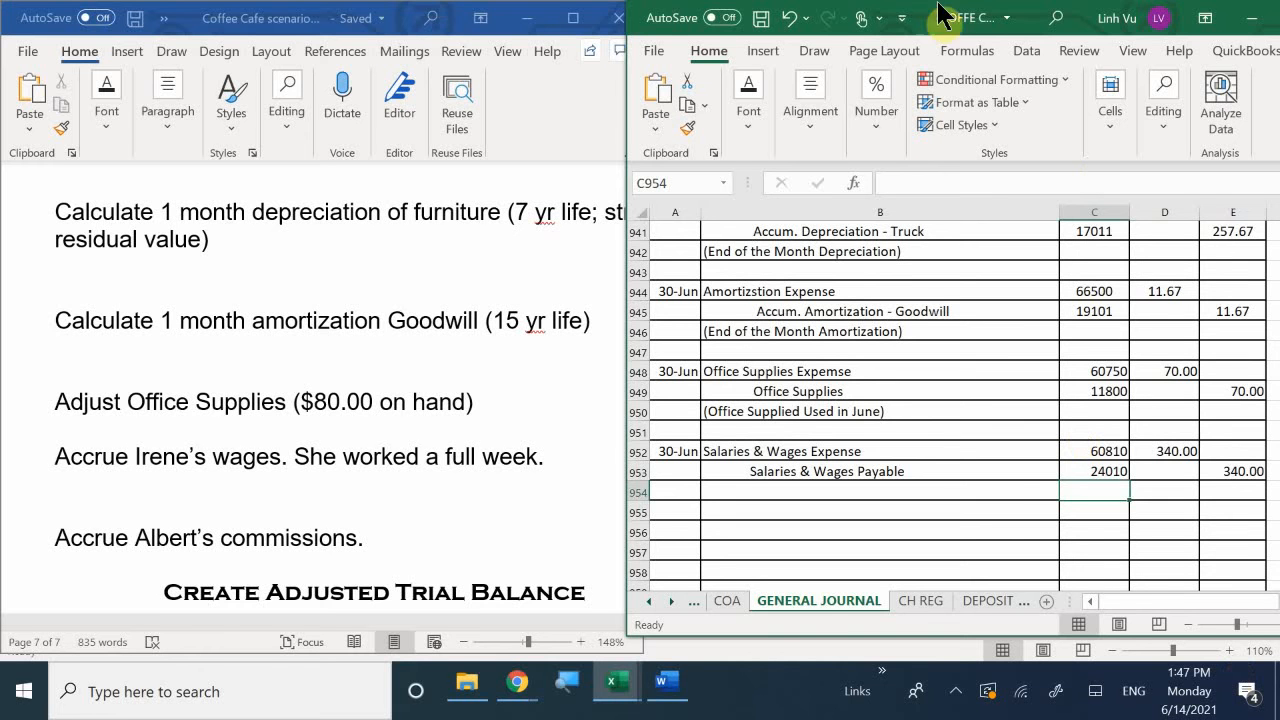
Begin the wage accrual's explanation in B954 with "(To accrue" and the employee's first name.
{"action": "left_click", "coordinate": [757, 493]}
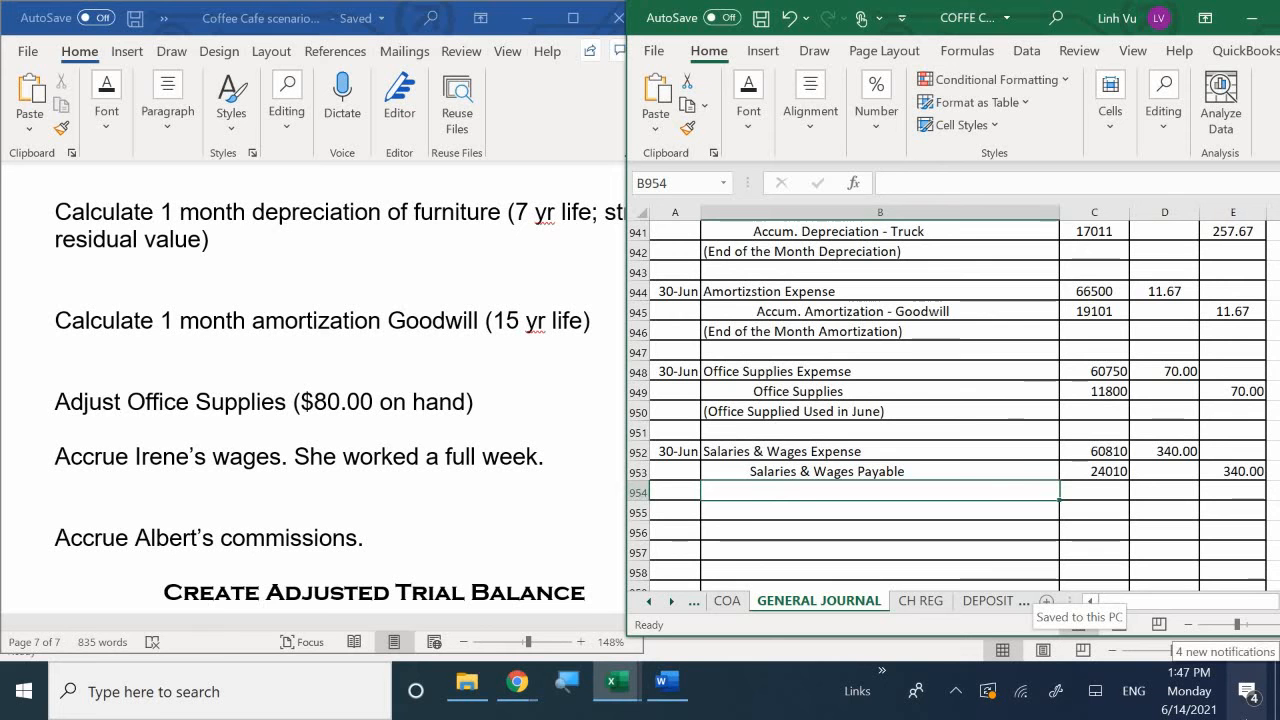
{"action": "type", "text": "(To"}
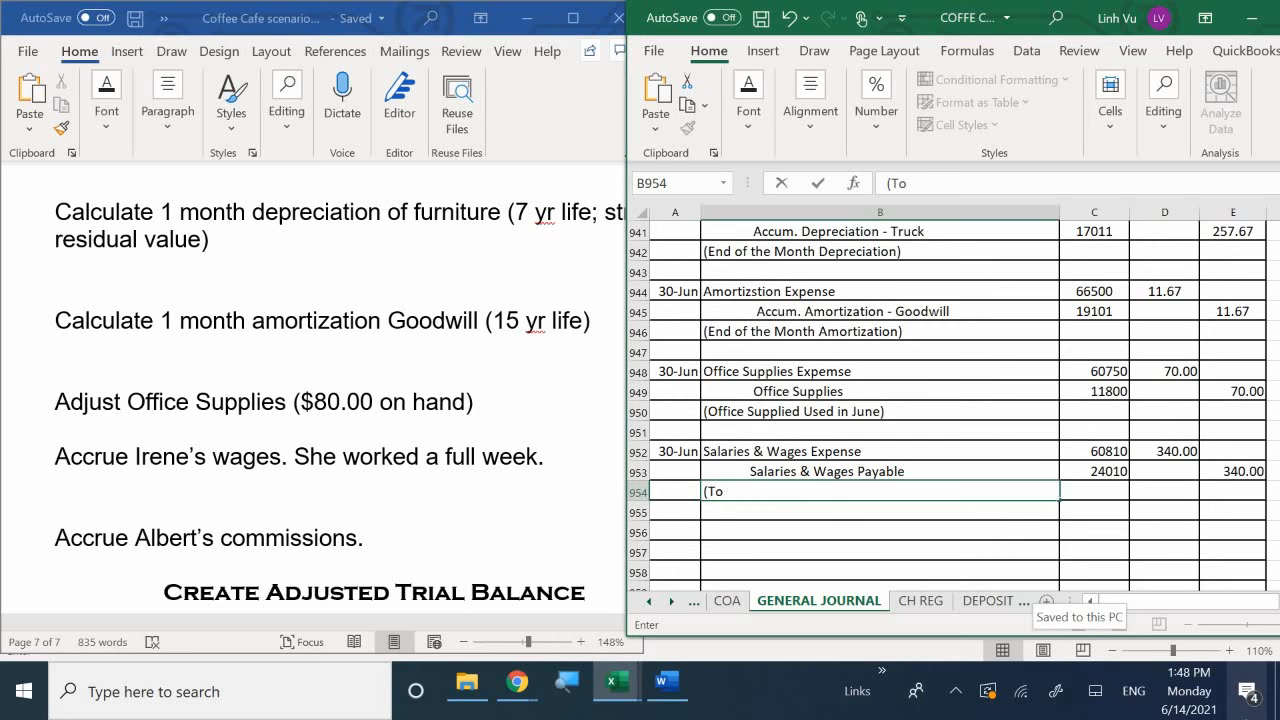
{"action": "type", "text": "accri"}
{"action": "type", "text": "e"}
{"action": "type", "text": "e "}
{"action": "type", "text": "O"}
{"action": "key", "text": "BackSpace"}
{"action": "type", "text": "Irem"}
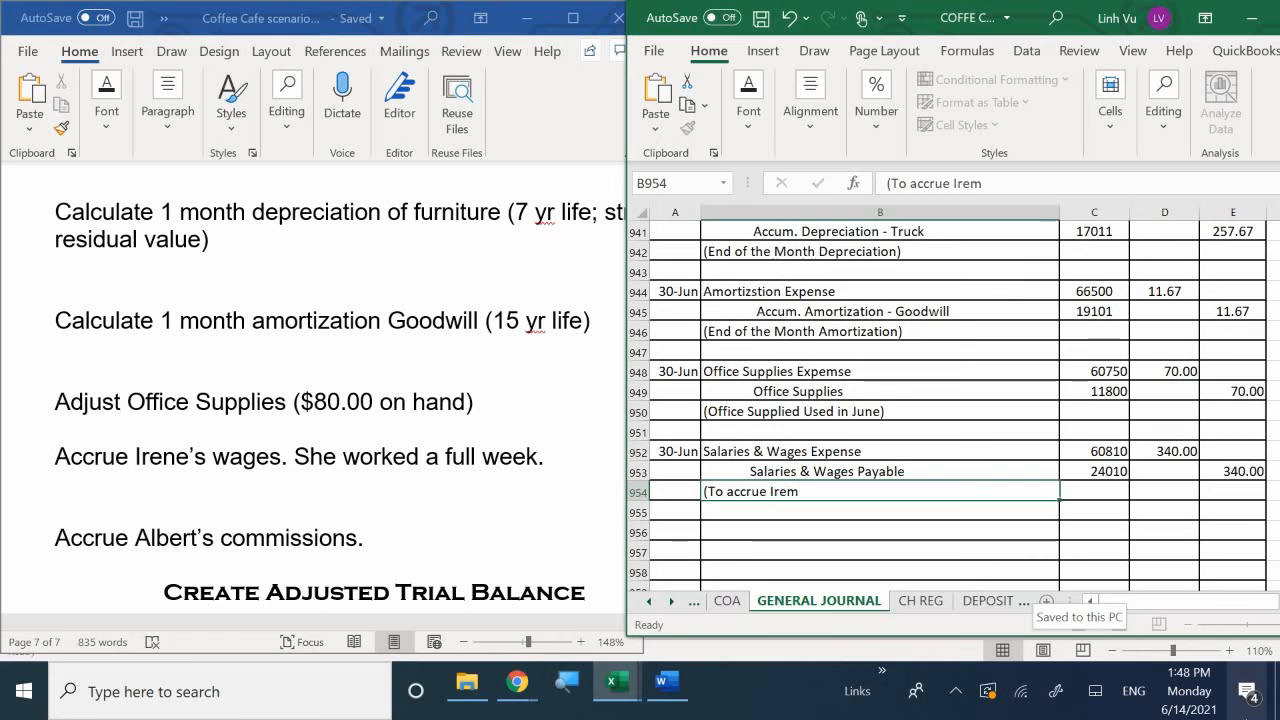
{"action": "key", "text": "Return"}
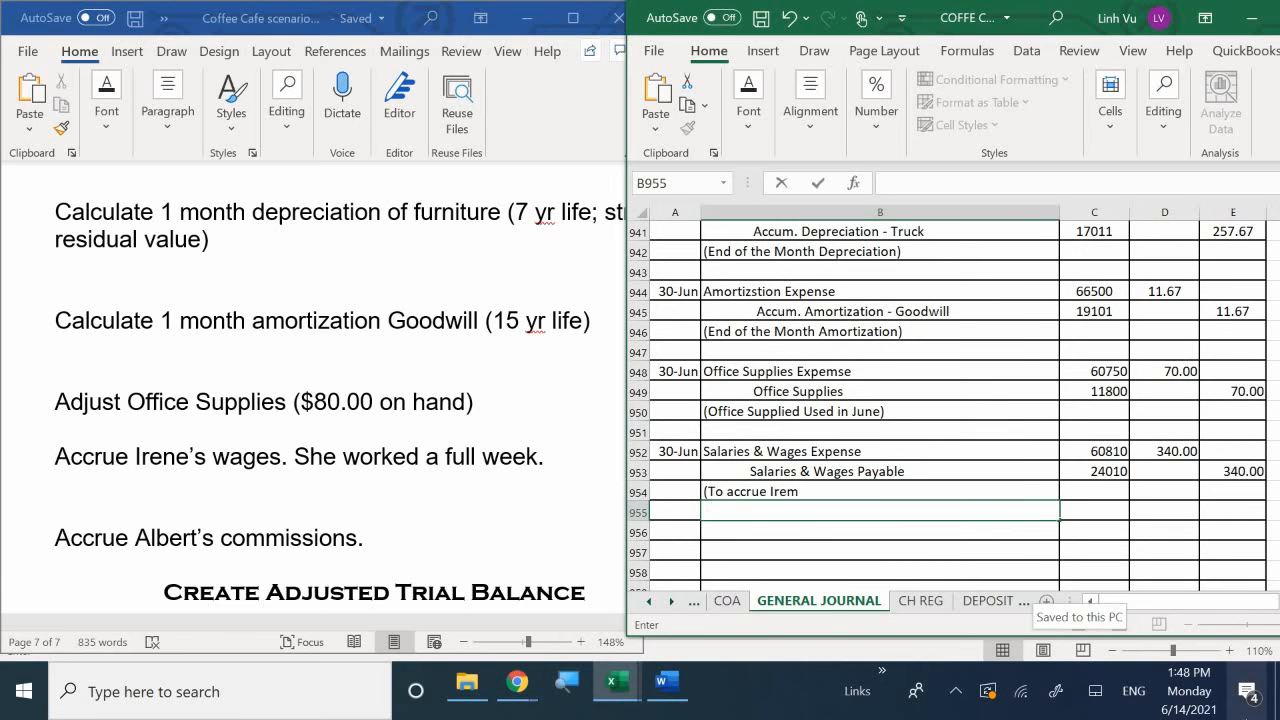
{"action": "key", "text": "Return"}
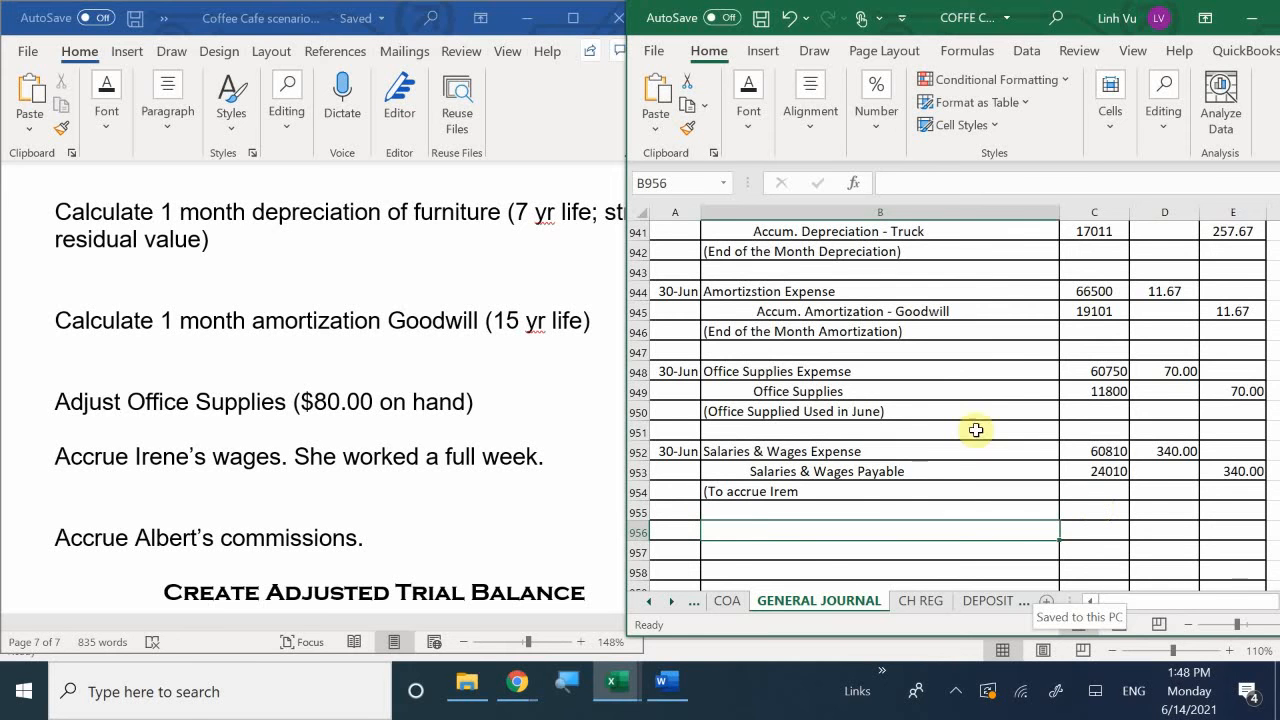
Correct the employee's name in B954 and complete the explanation as an accrual of partial wages for one week.
{"action": "double_click", "coordinate": [862, 489]}
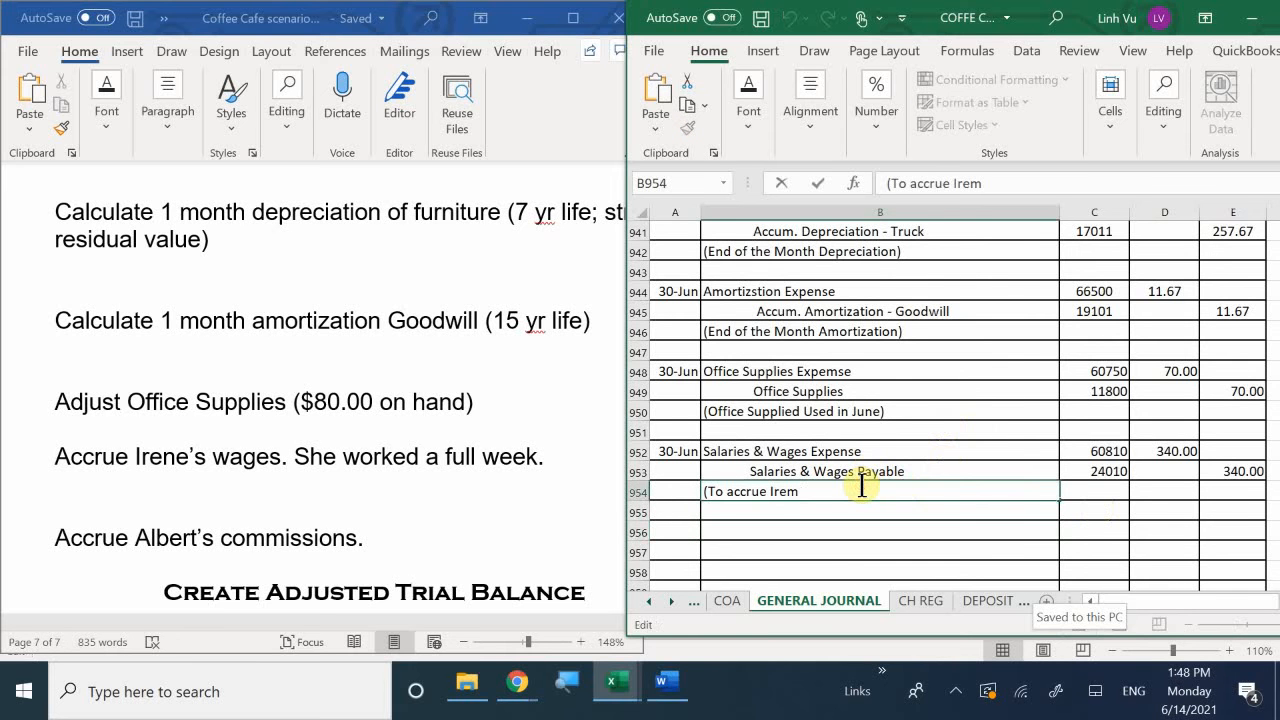
{"action": "key", "text": "BackSpace"}
{"action": "type", "text": "ne's P"}
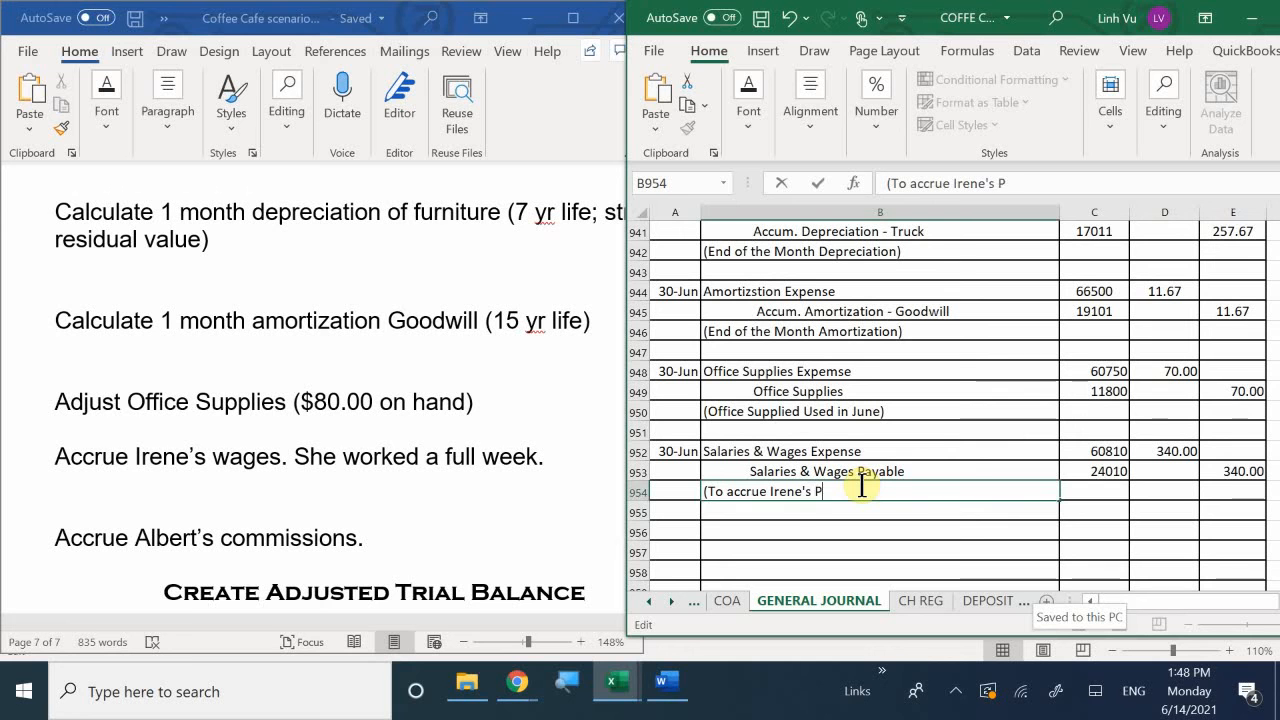
{"action": "type", "text": "artial"}
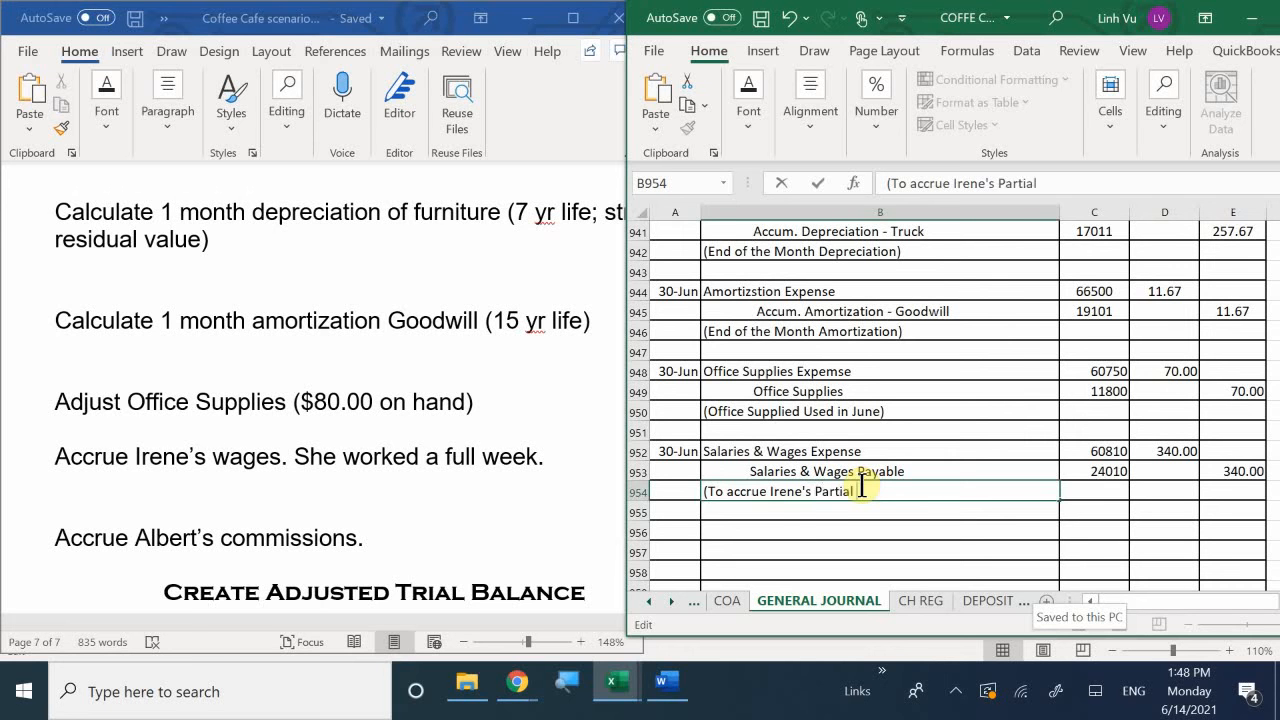
{"action": "type", "text": " Payment"}
{"action": "key", "text": "BackSpace"}
{"action": "key", "text": "BackSpace"}
{"action": "key", "text": "BackSpace"}
{"action": "key", "text": "BackSpace"}
{"action": "key", "text": "BackSpace"}
{"action": "key", "text": "BackSpace"}
{"action": "type", "text": "wages for the"}
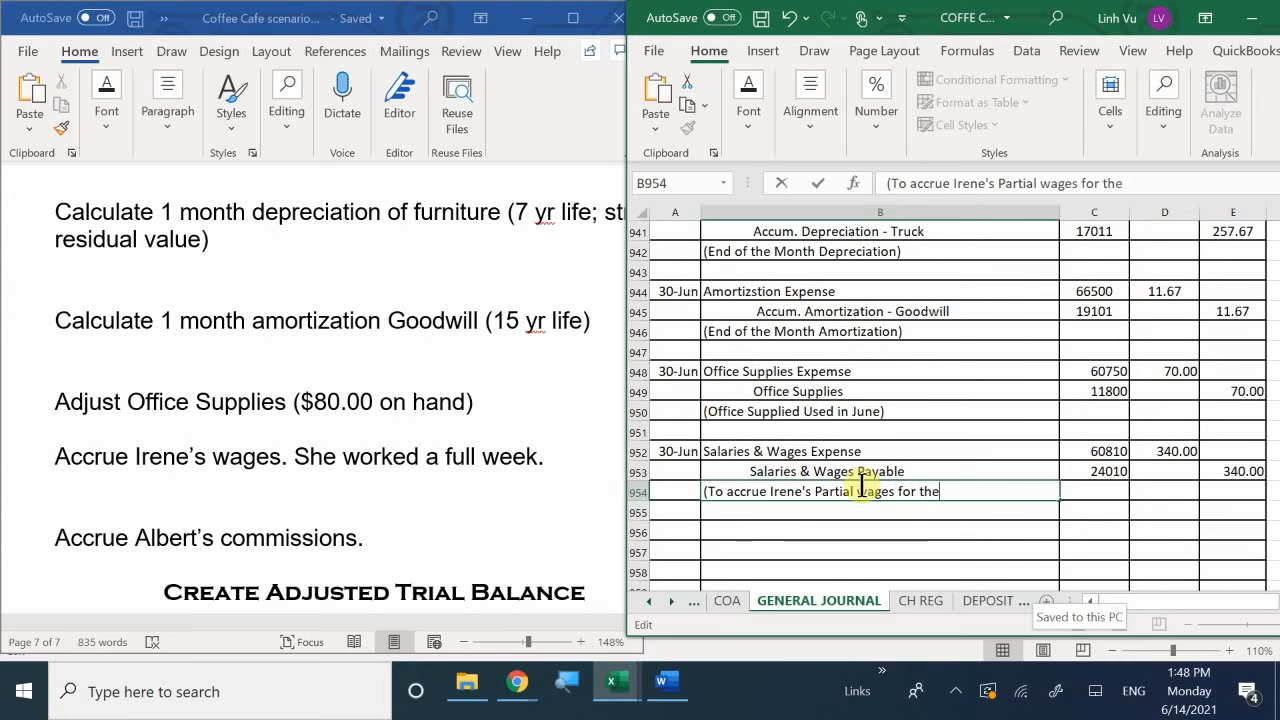
{"action": "key", "text": "BackSpace"}
{"action": "key", "text": "BackSpace"}
{"action": "key", "text": "BackSpace"}
{"action": "type", "text": "1 fu;; week)"}
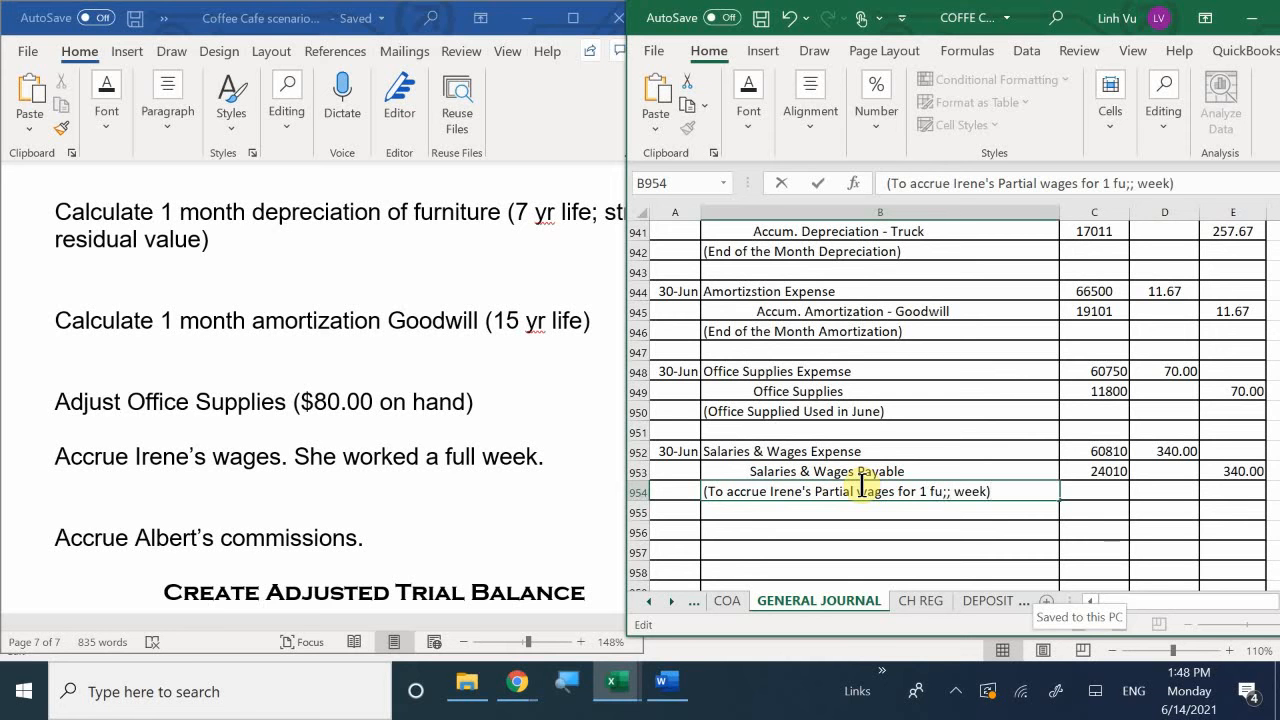
{"action": "key", "text": "Return"}
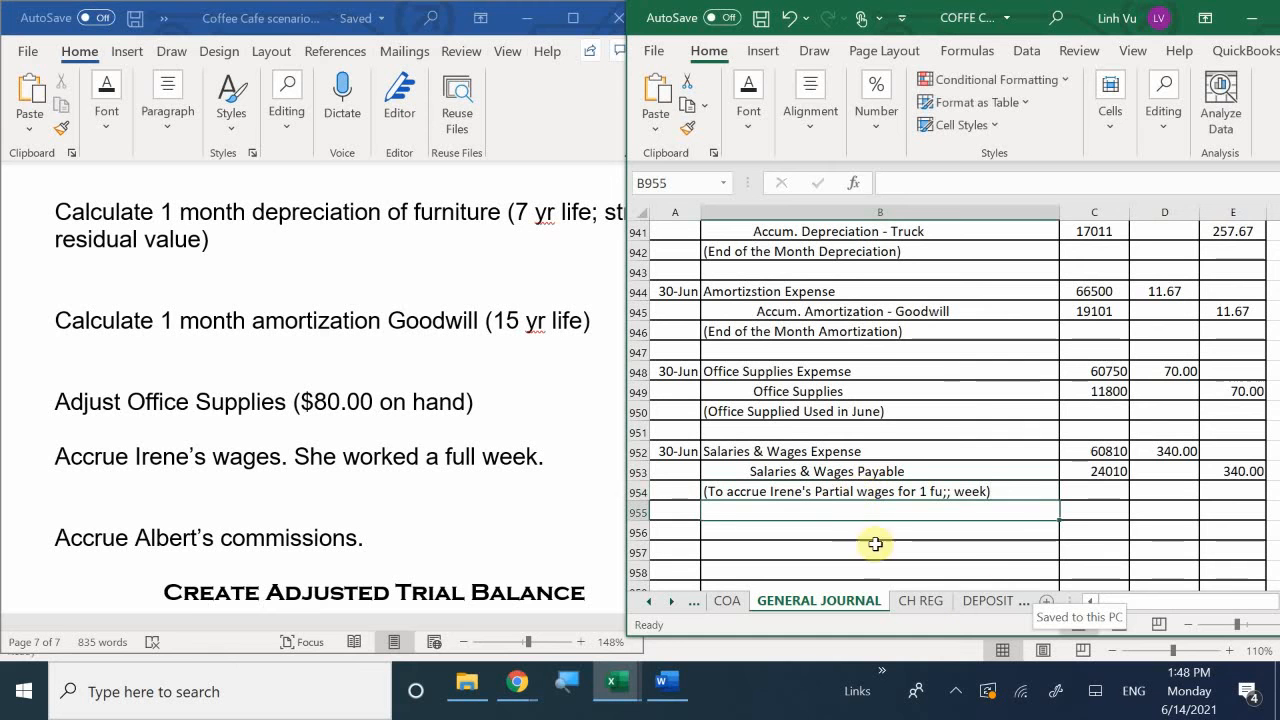
Fix the misspelled word in the B954 explanation so that it ends with "for 1 full week)".
{"action": "double_click", "coordinate": [1016, 494]}
{"action": "key", "text": "BackSpace"}
{"action": "key", "text": "BackSpace"}
{"action": "key", "text": "BackSpace"}
{"action": "key", "text": "BackSpace"}
{"action": "key", "text": "BackSpace"}
{"action": "key", "text": "BackSpace"}
{"action": "key", "text": "BackSpace"}
{"action": "key", "text": "BackSpace"}
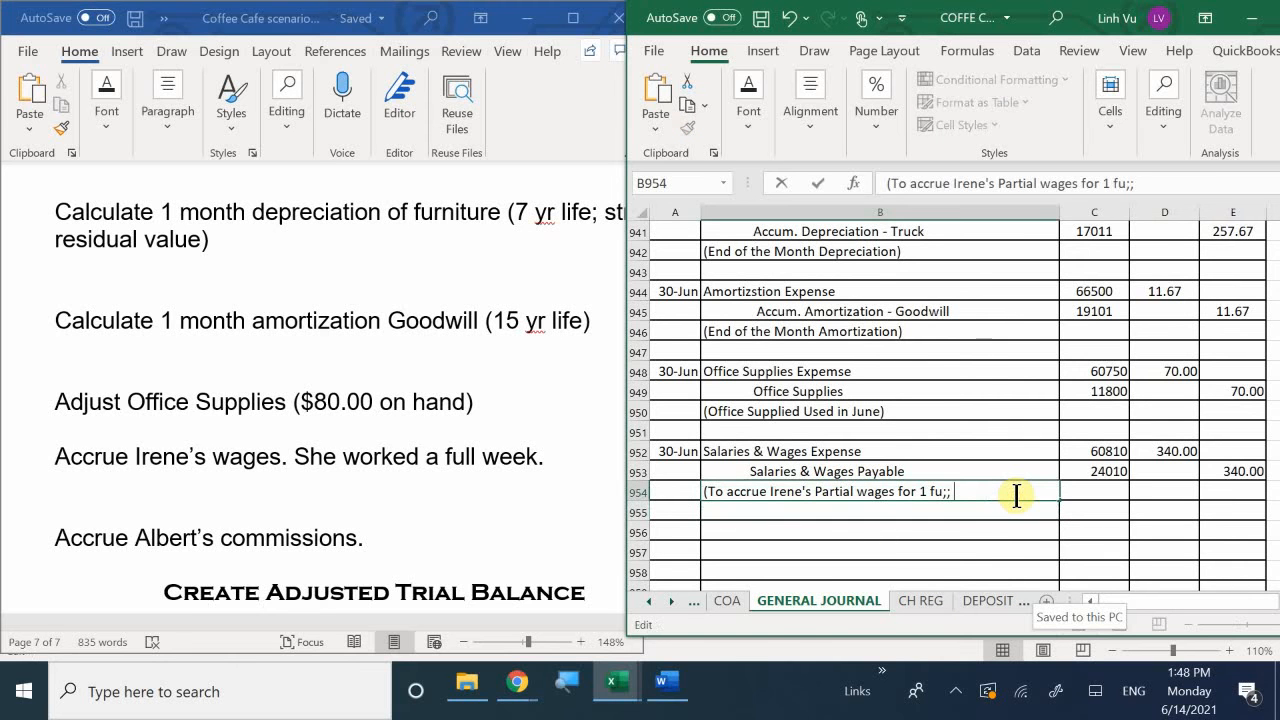
{"action": "key", "text": "BackSpace"}
{"action": "type", "text": "ull week"}
{"action": "key", "text": "Return"}
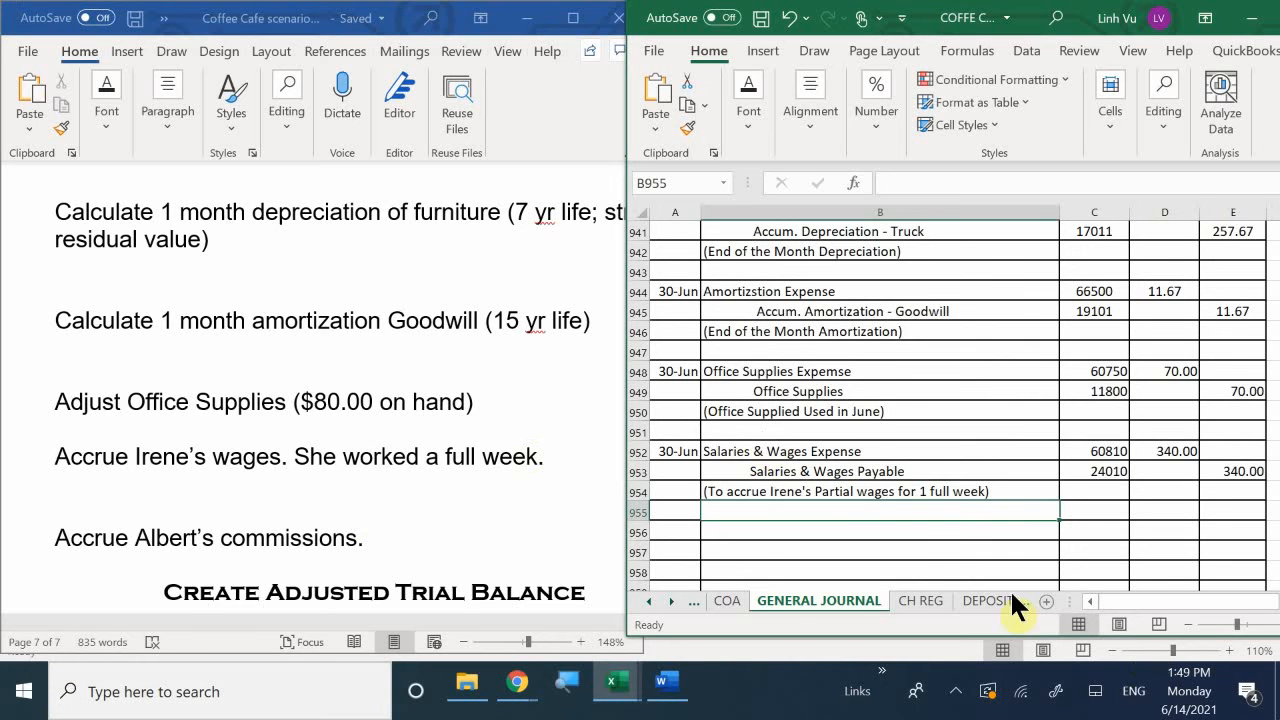
Switch to the ledger workbook's EXPENSES - OP sheet and date row 118 of the Salaries and Wages Expense account 6/30.
{"action": "mouse_move", "coordinate": [612, 680]}
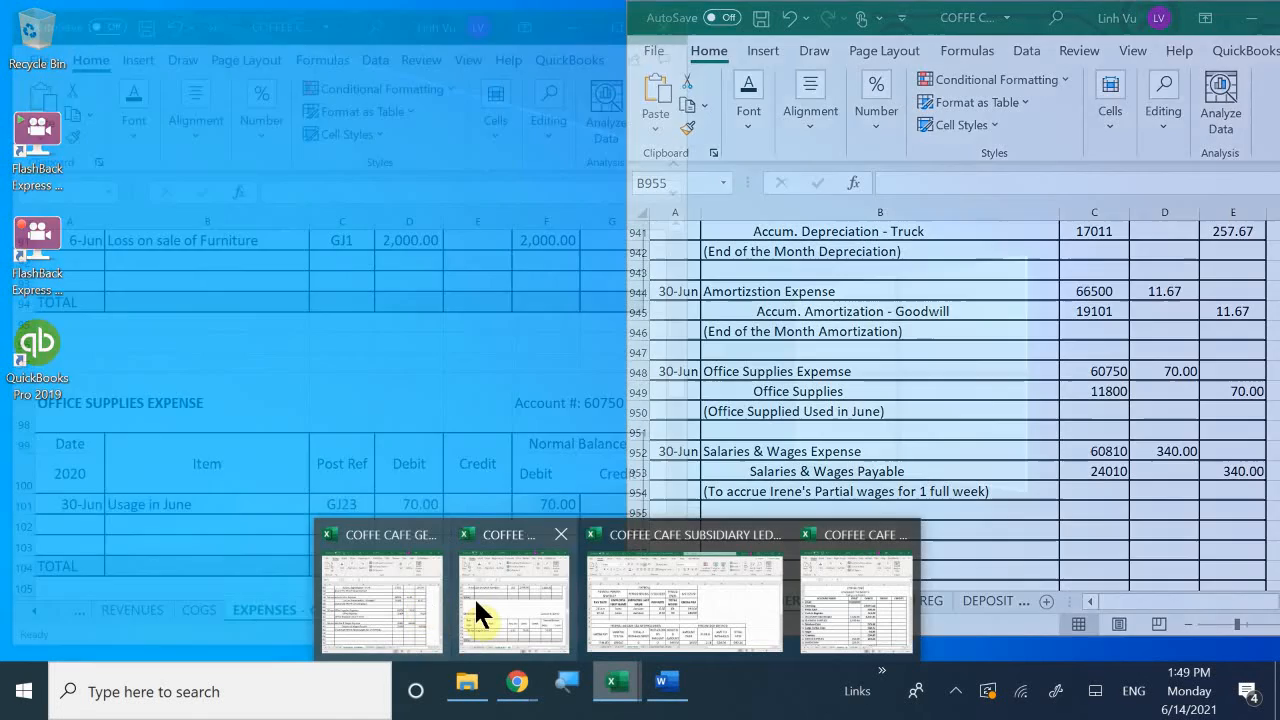
{"action": "left_click", "coordinate": [476, 602]}
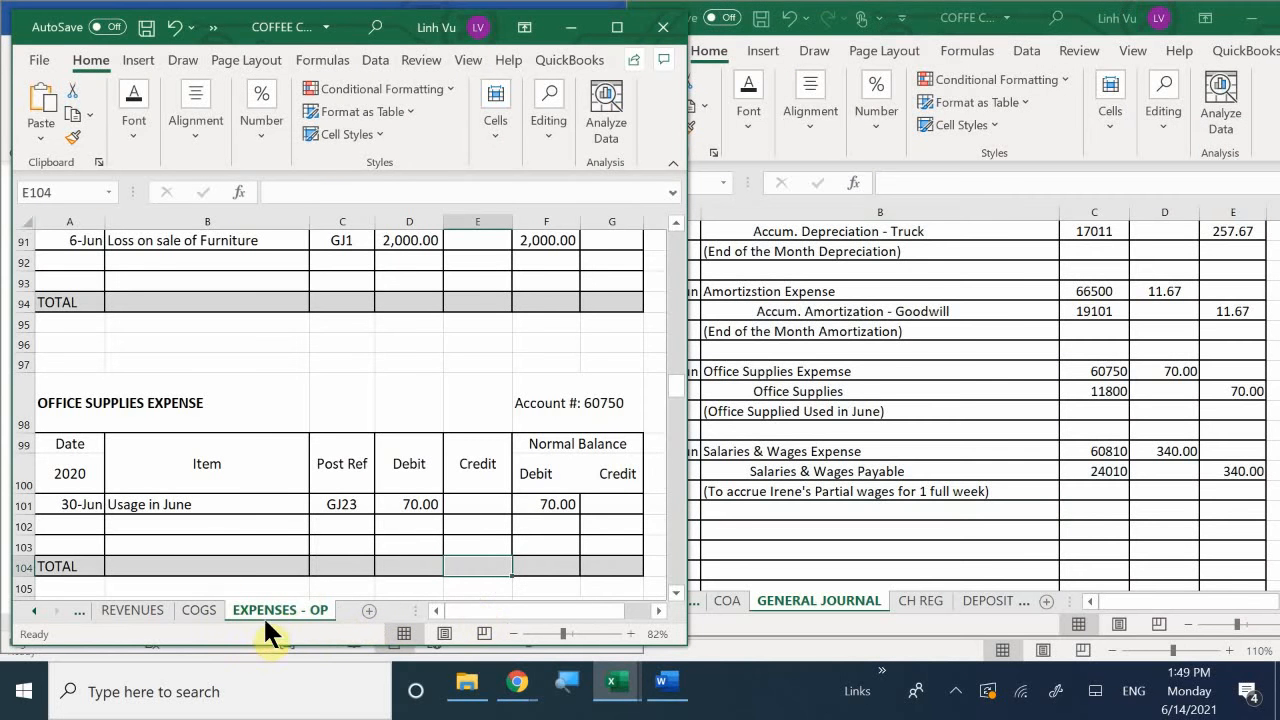
{"action": "left_click", "coordinate": [252, 520]}
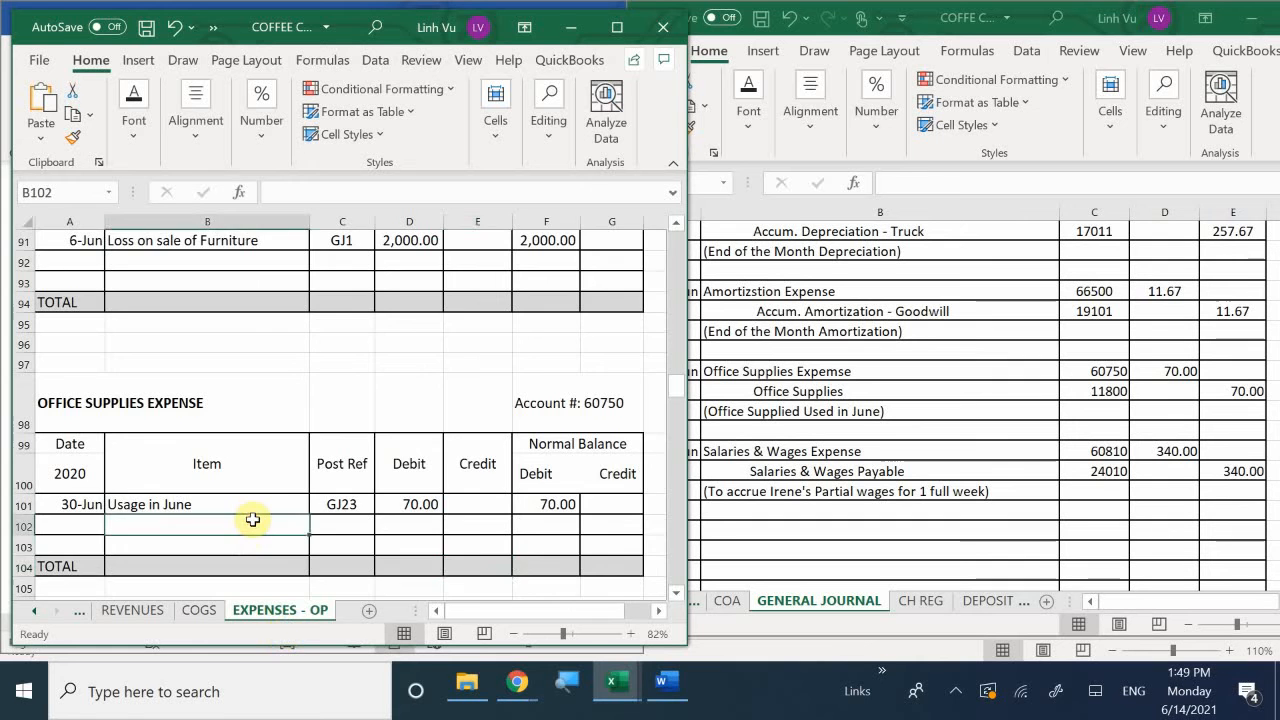
{"action": "scroll", "coordinate": [253, 518], "scroll_direction": "down", "scroll_amount": 1}
{"action": "scroll", "coordinate": [253, 518], "scroll_direction": "down", "scroll_amount": 5}
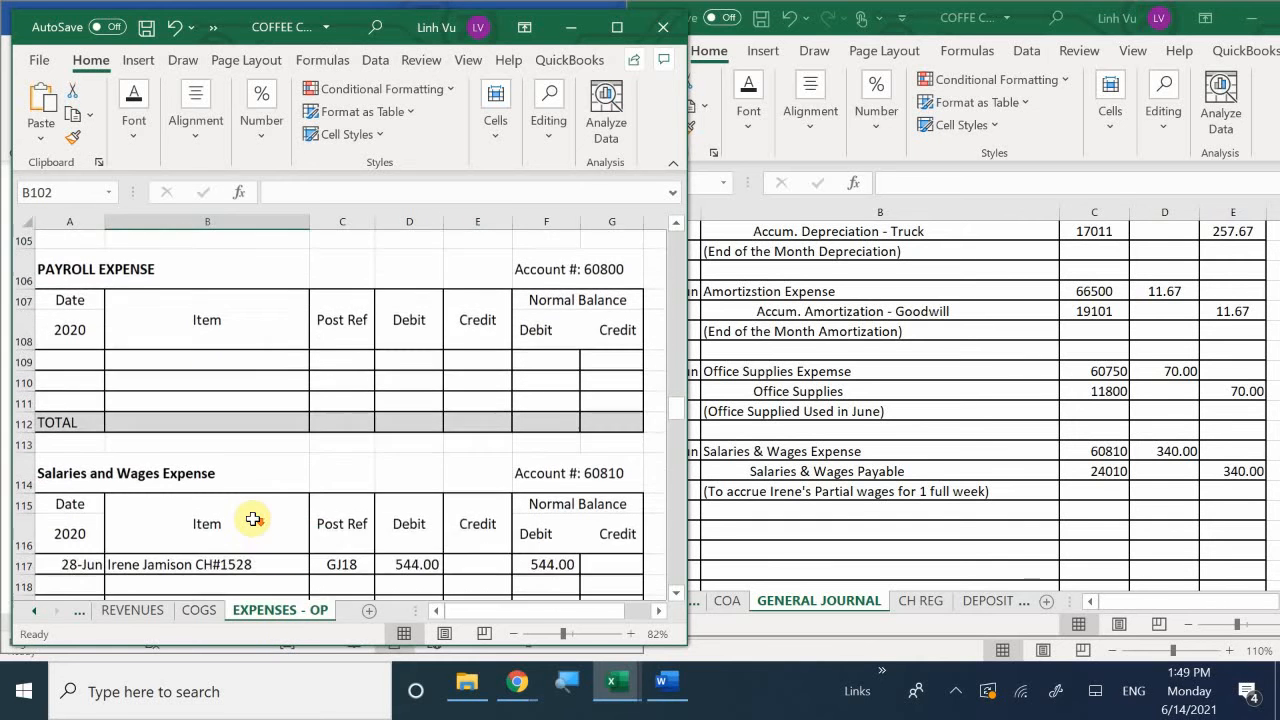
{"action": "scroll", "coordinate": [250, 516], "scroll_direction": "down", "scroll_amount": 3}
{"action": "scroll", "coordinate": [109, 474], "scroll_direction": "up", "scroll_amount": 3}
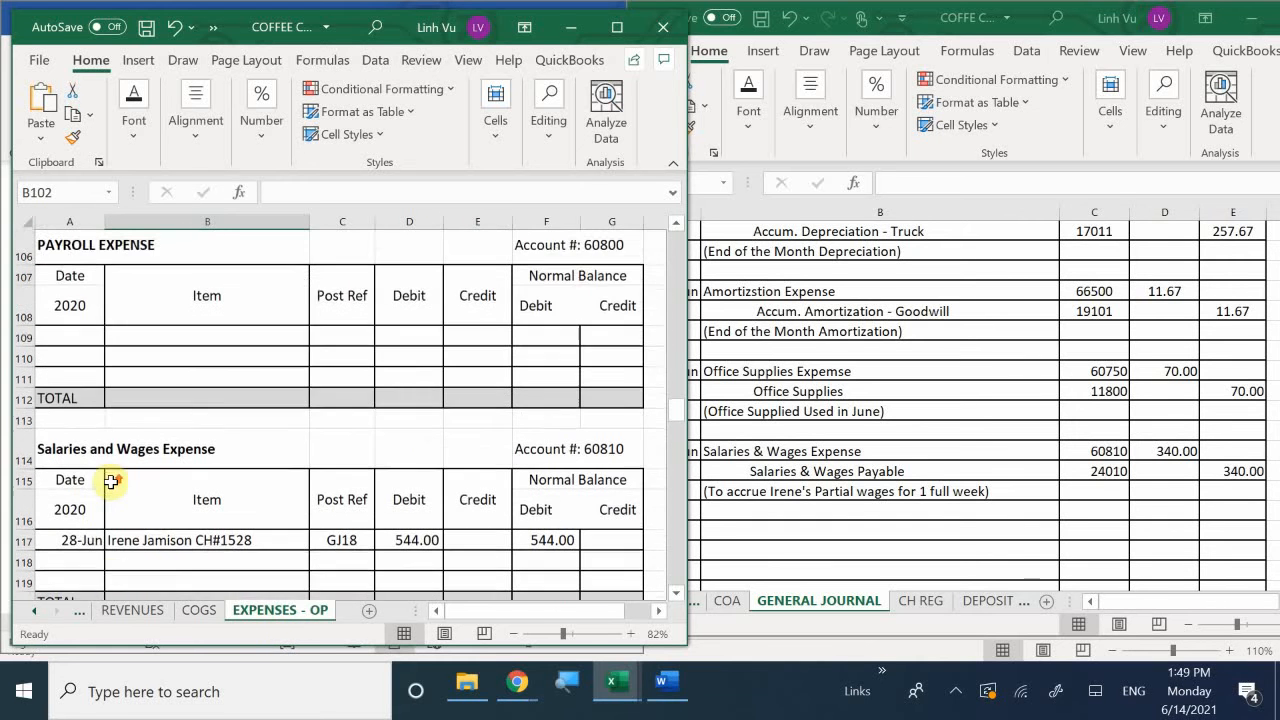
{"action": "left_click", "coordinate": [81, 564]}
{"action": "type", "text": "6"}
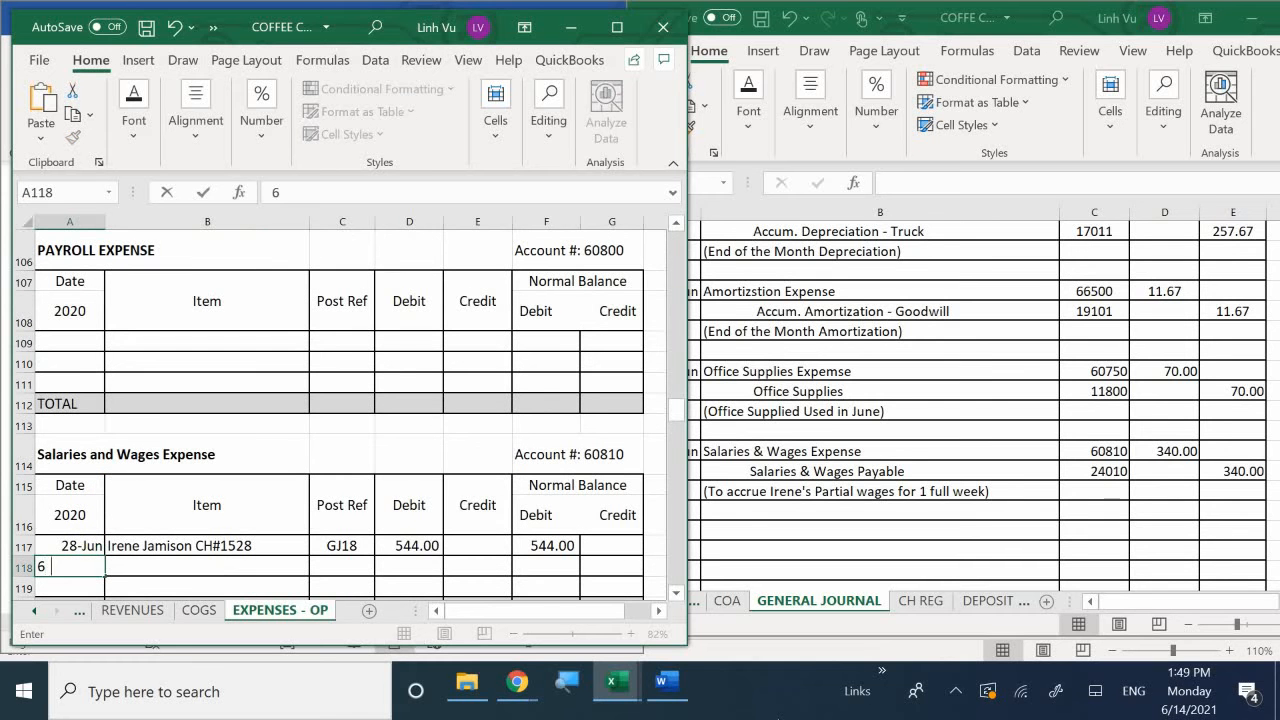
{"action": "type", "text": "/30"}
{"action": "key", "text": "Tab"}
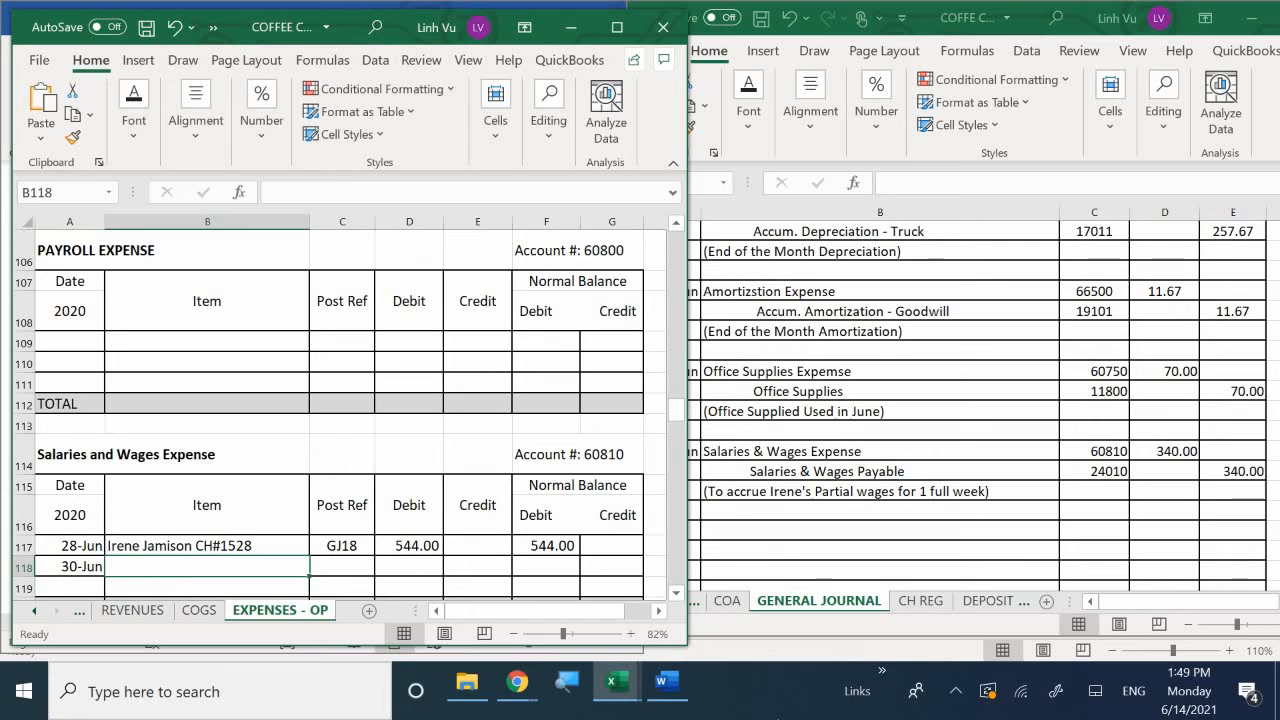
Enter the item description in B118 as the employee's first name in the possessive followed by "Wages for 1 full week".
{"action": "type", "text": "U"}
{"action": "key", "text": "BackSpace"}
{"action": "type", "text": "I"}
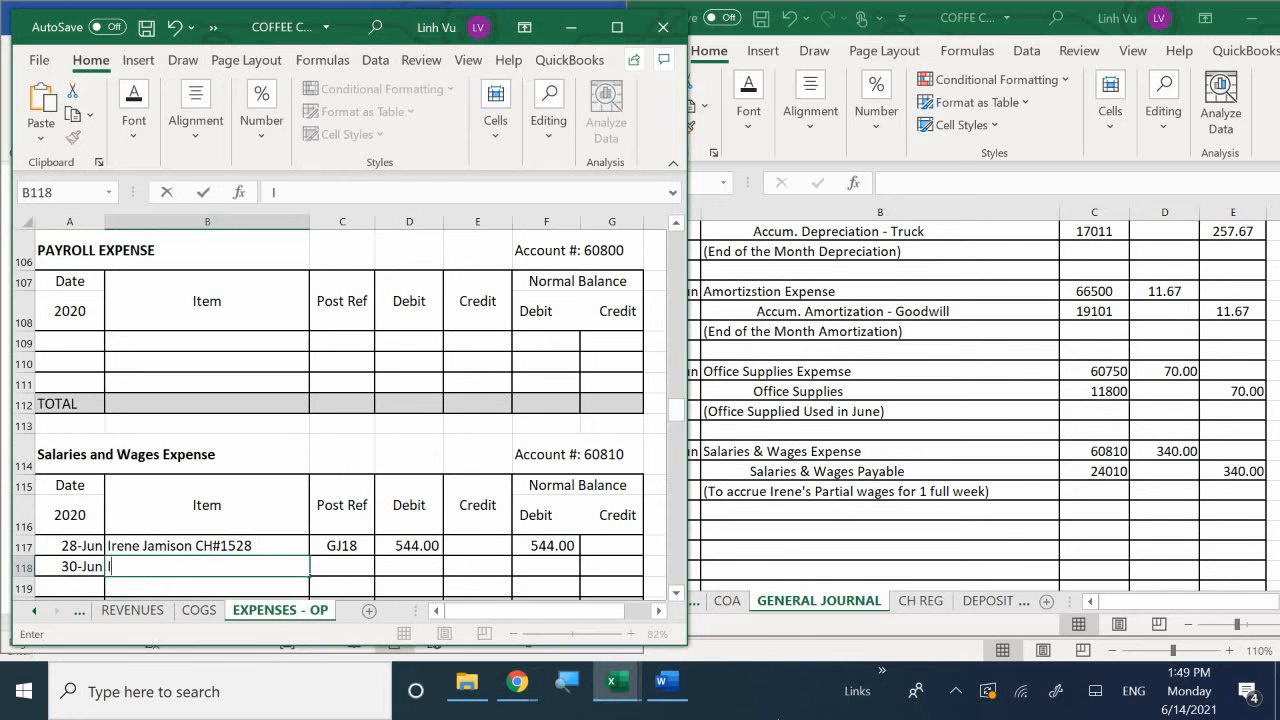
{"action": "type", "text": "rene's Wages "}
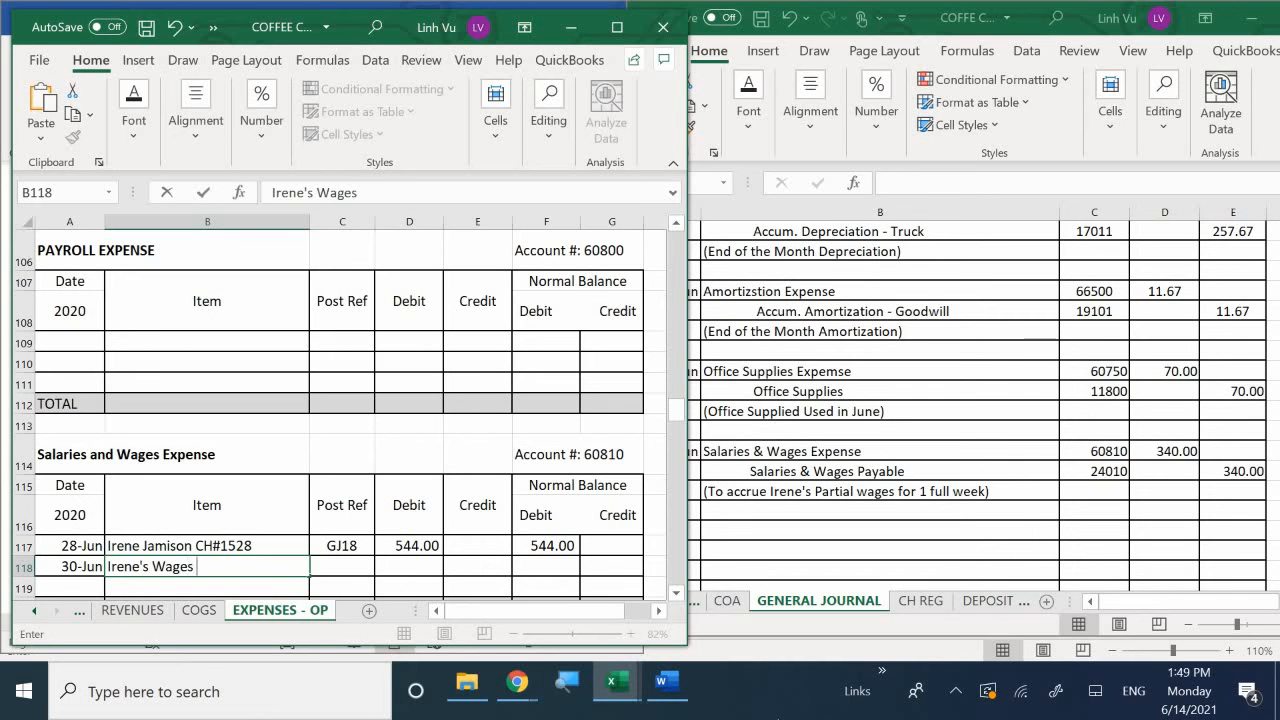
{"action": "type", "text": "for 1 full week"}
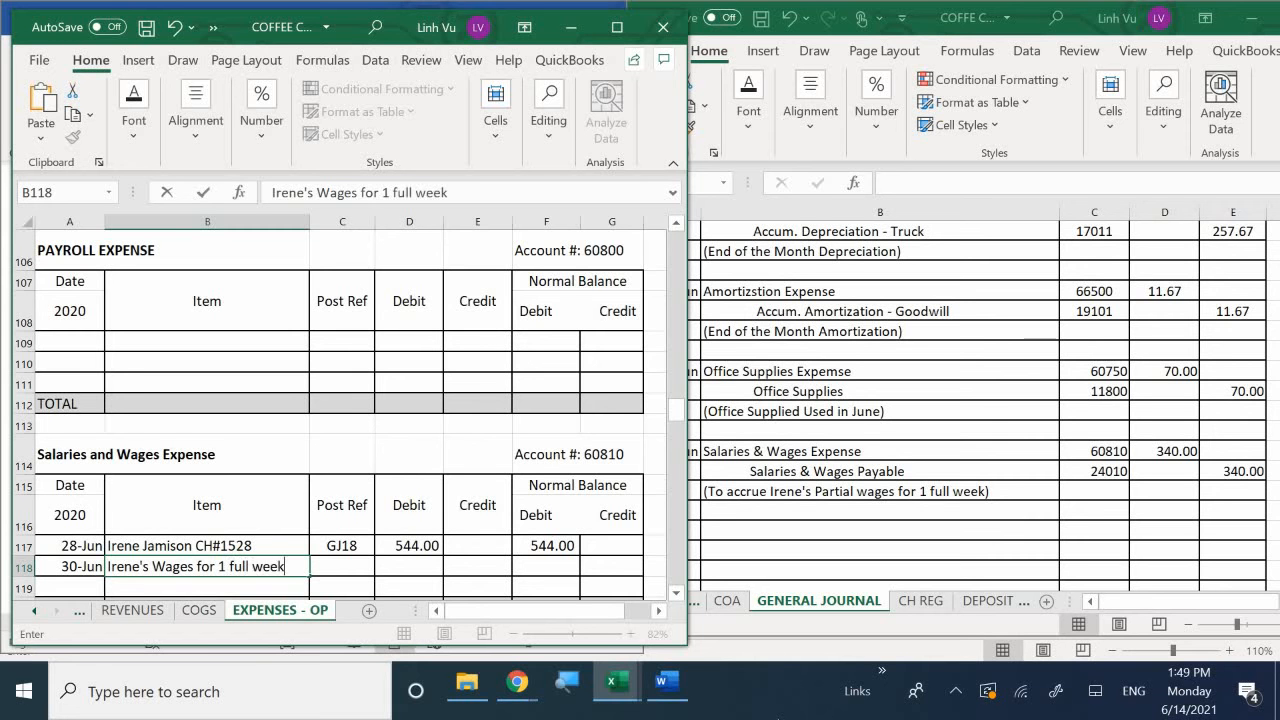
{"action": "key", "text": "Tab"}
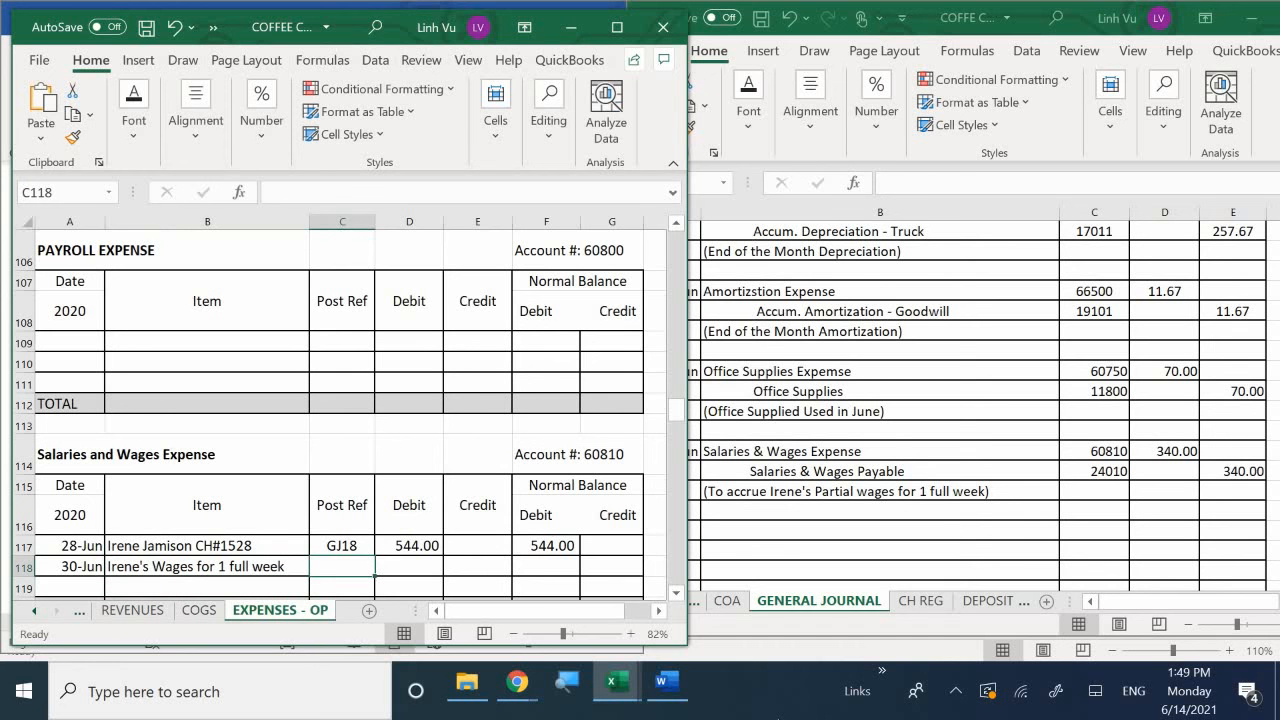
Enter post reference GJ23 and a debit of 340 for the June 30 wages posting in row 118.
{"action": "type", "text": "GJ23"}
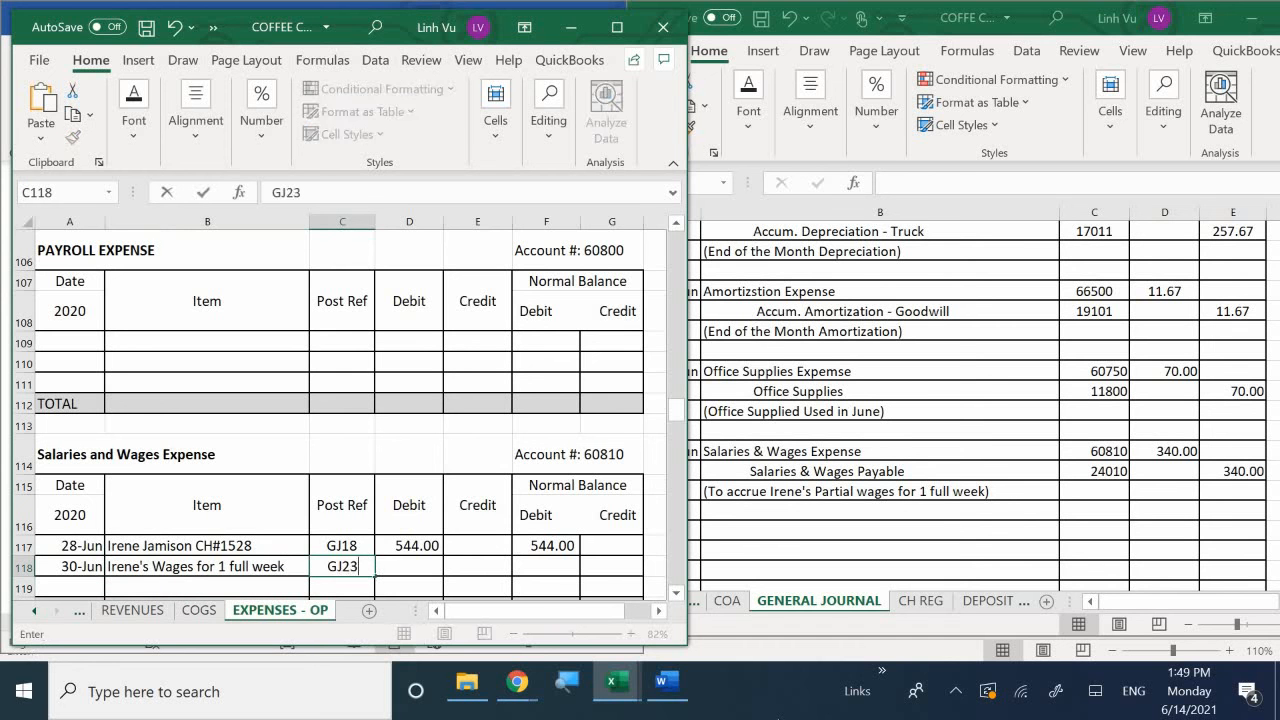
{"action": "key", "text": "Tab"}
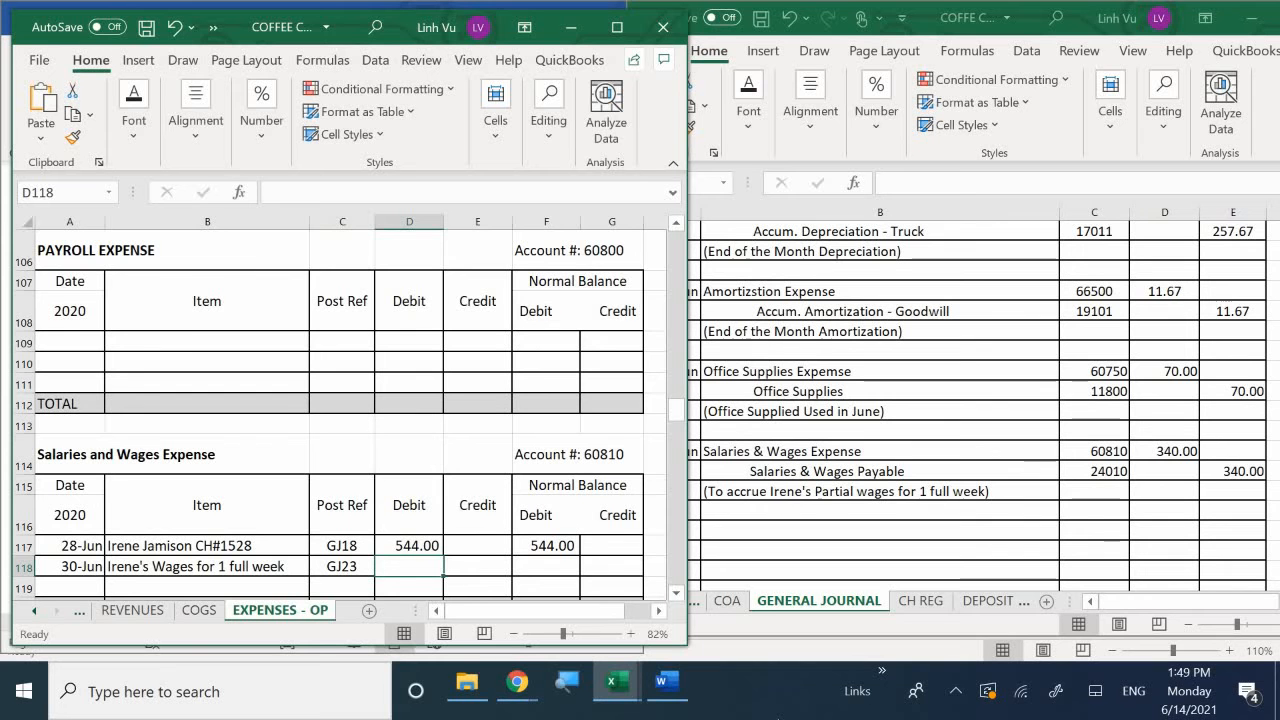
{"action": "type", "text": "340"}
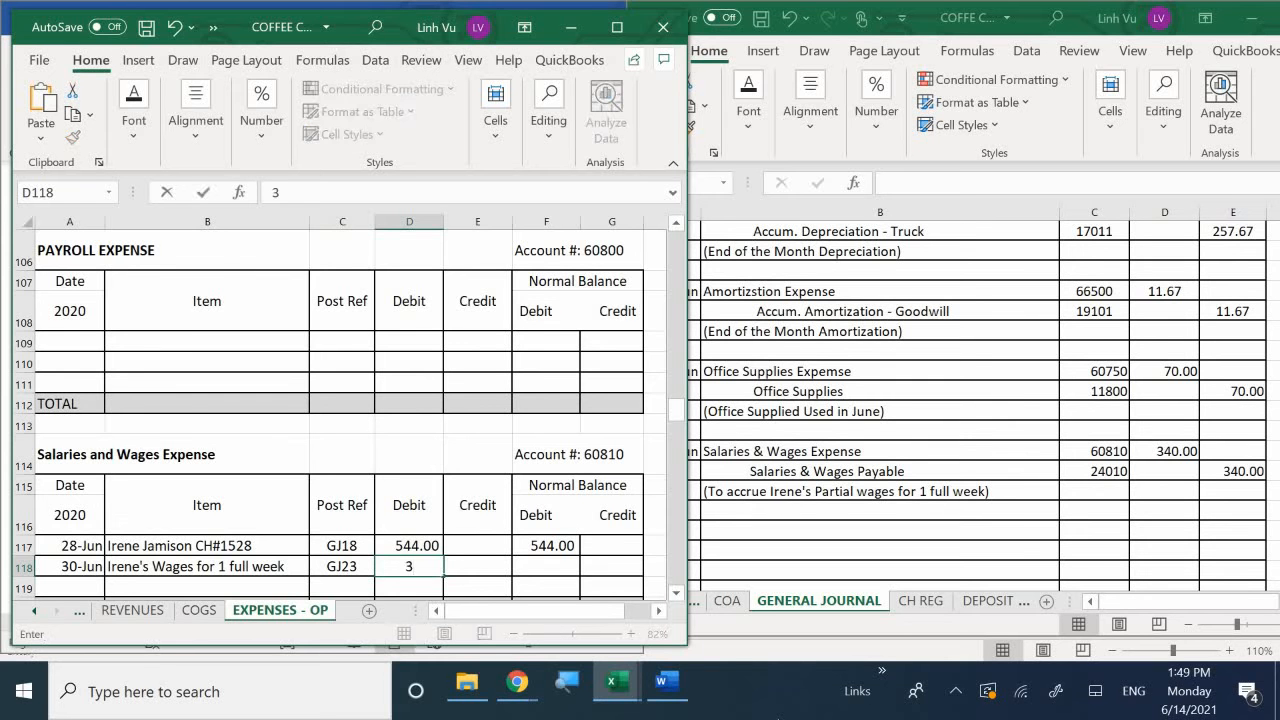
{"action": "key", "text": "Return"}
Calculate the running debit balance in F118 of Salaries and Wages Expense with the formula =F117+D118-E118.
{"action": "key", "text": "Right"}
{"action": "key", "text": "Right"}
{"action": "key", "text": "Up"}
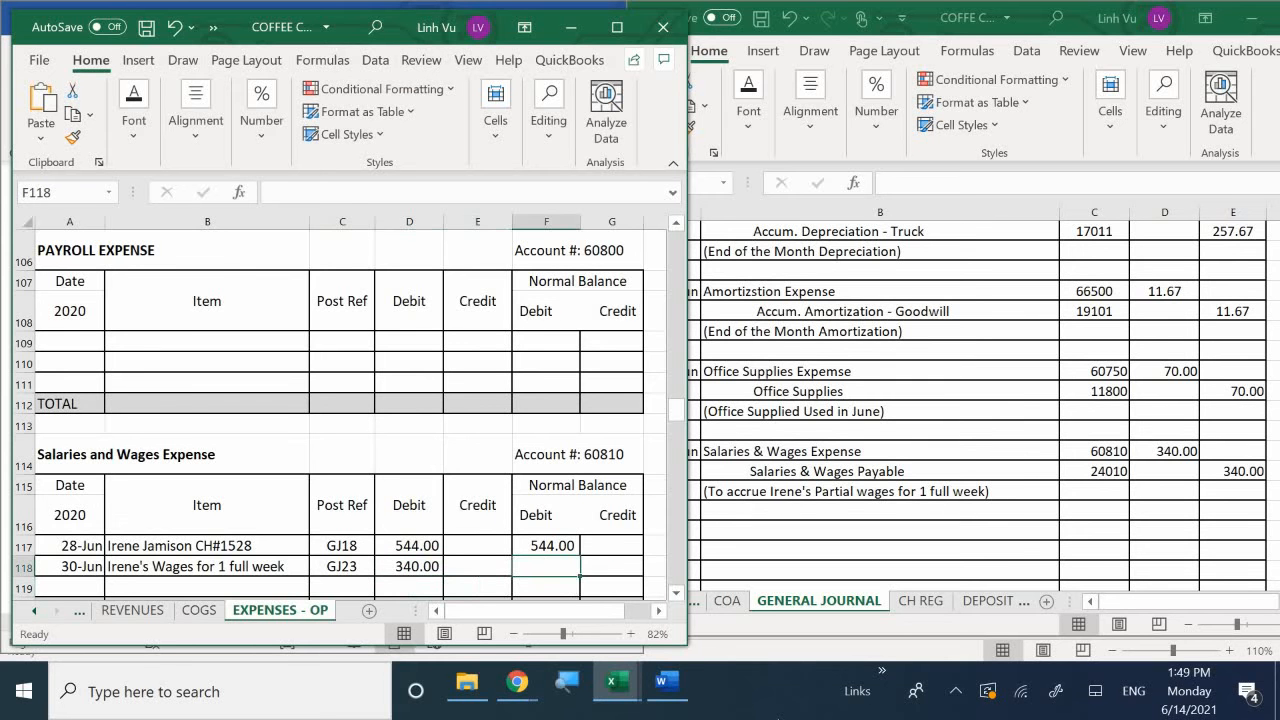
{"action": "type", "text": "="}
{"action": "key", "text": "Up"}
{"action": "type", "text": "+"}
{"action": "key", "text": "Left"}
{"action": "key", "text": "Left"}
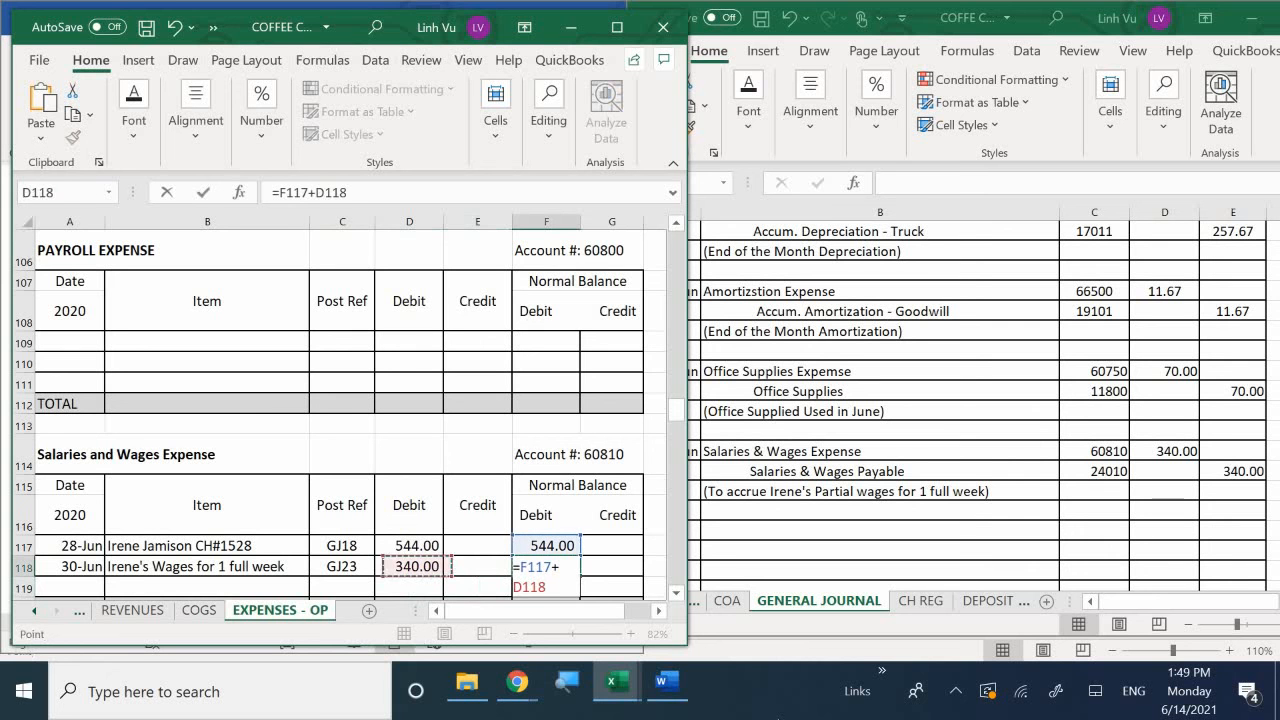
{"action": "type", "text": "-"}
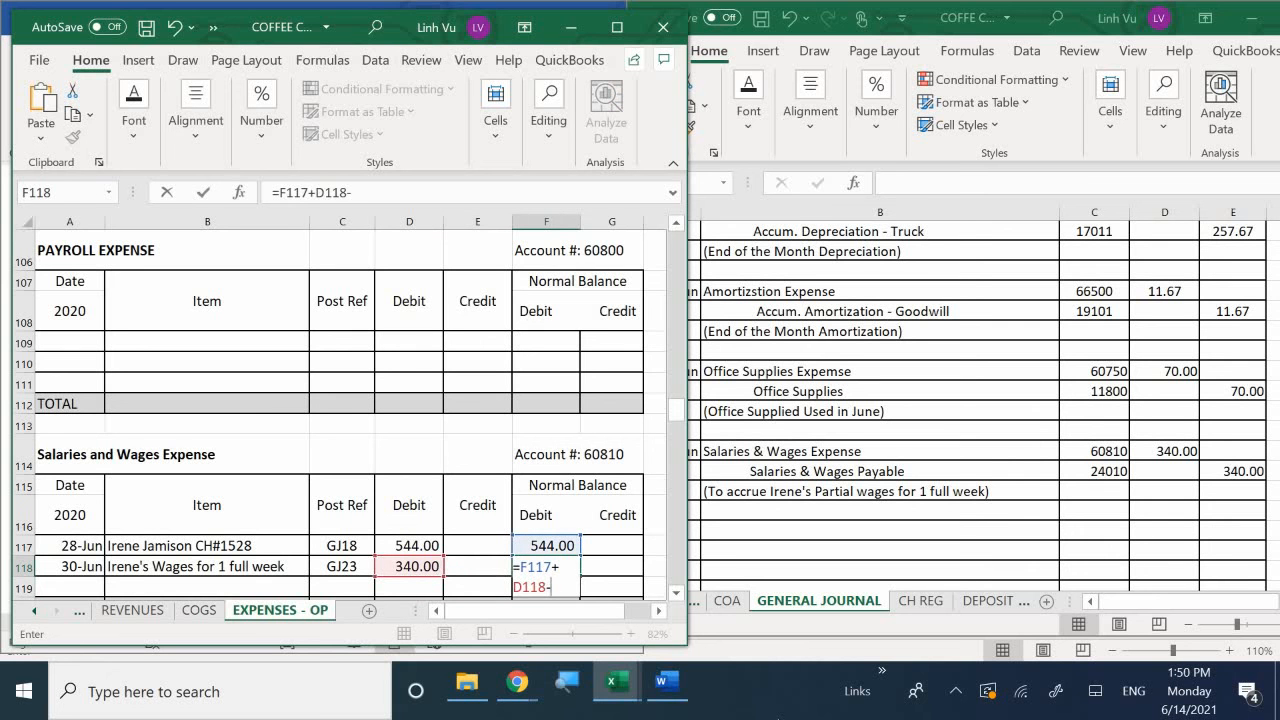
{"action": "key", "text": "Left"}
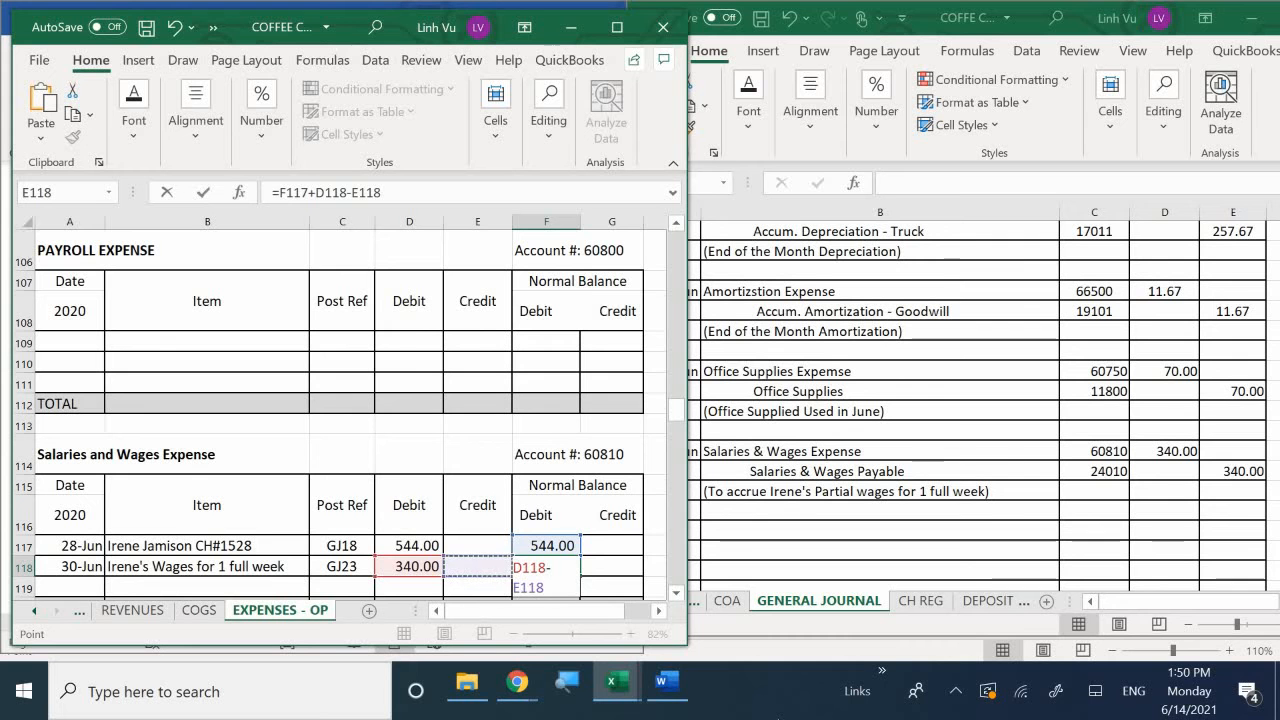
{"action": "key", "text": "Return"}
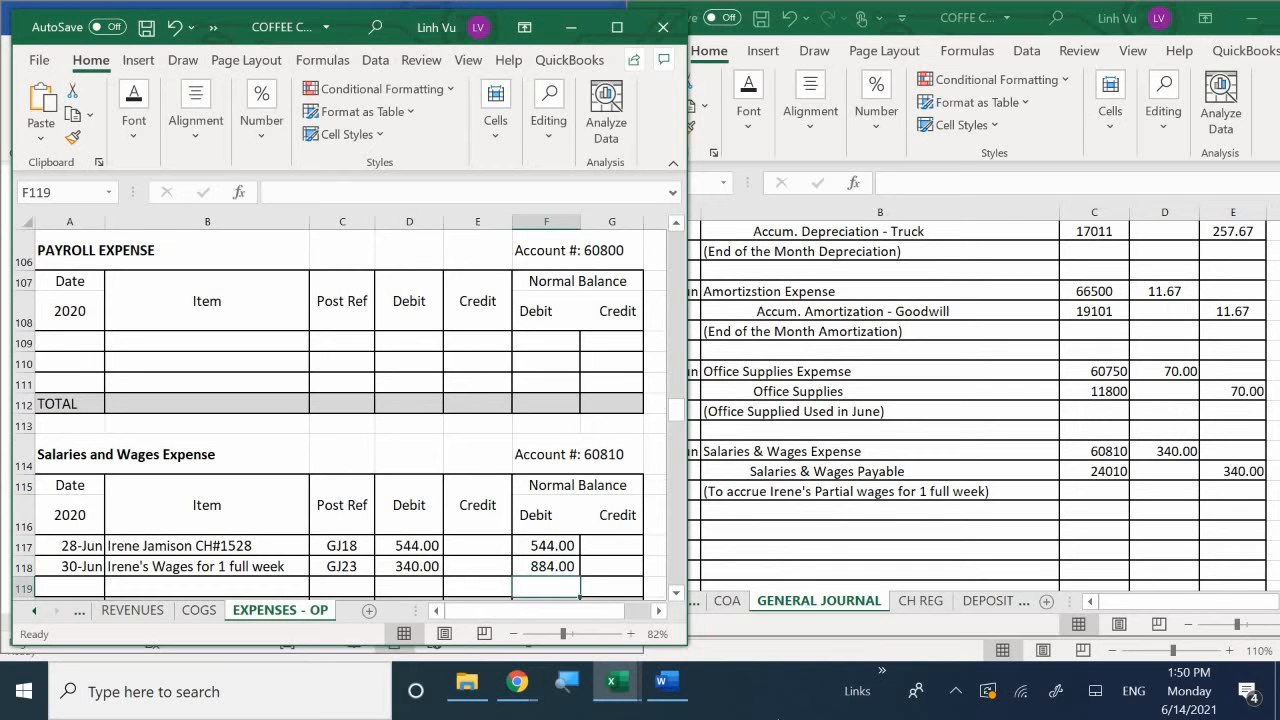
Switch to the LIABILITIES sheet and date row 86 of the Salaries and Wages Payable account 6/30.
{"action": "left_click", "coordinate": [33, 611]}
{"action": "left_click", "coordinate": [196, 612]}
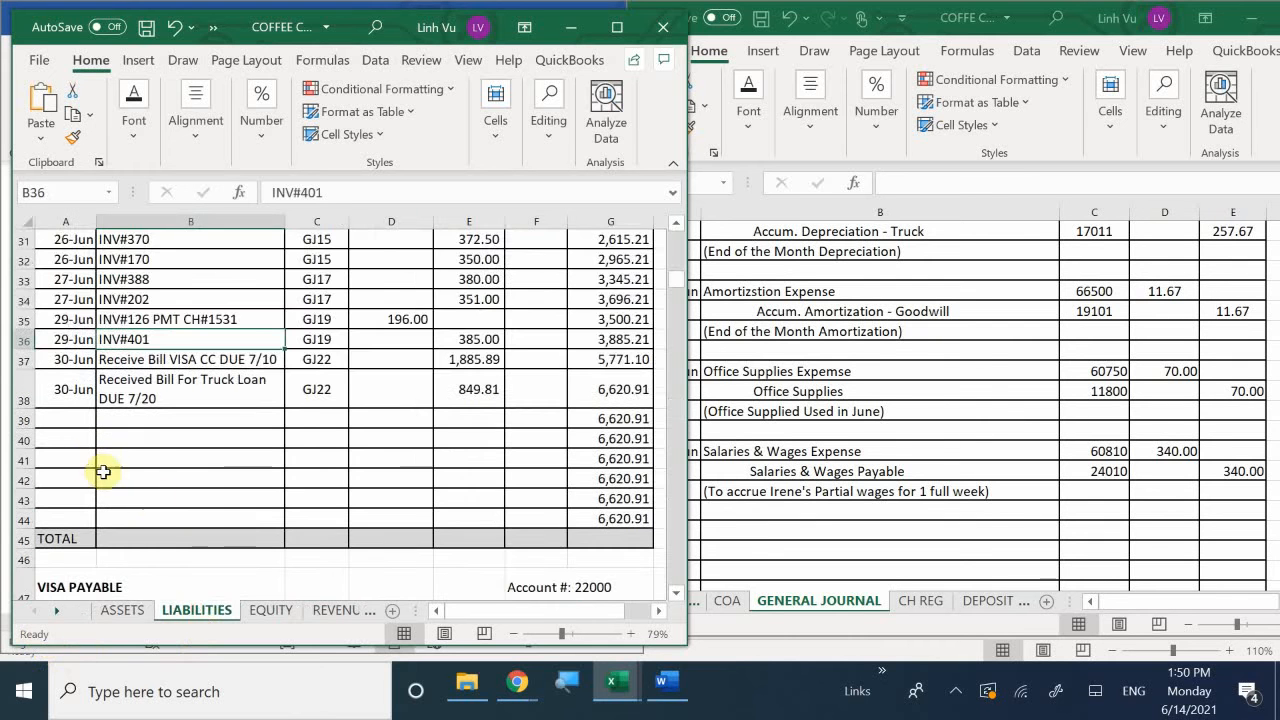
{"action": "scroll", "coordinate": [164, 504], "scroll_direction": "down", "scroll_amount": 2}
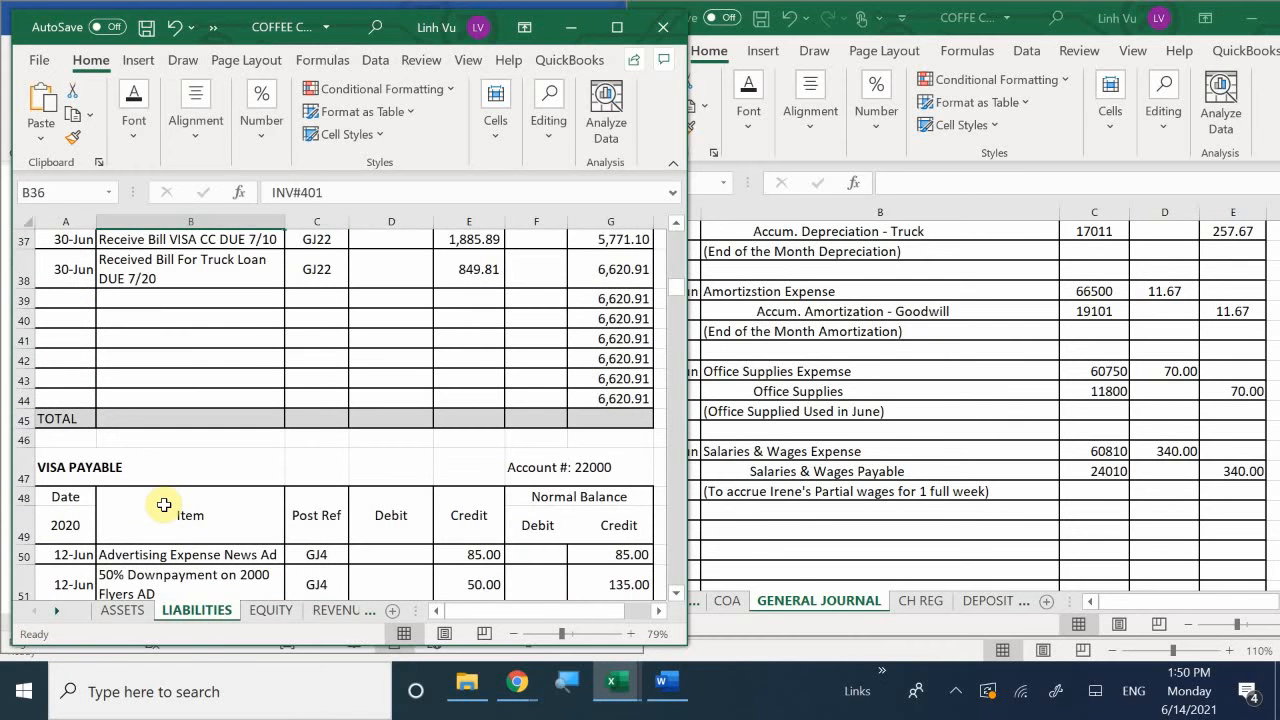
{"action": "scroll", "coordinate": [164, 504], "scroll_direction": "down", "scroll_amount": 9}
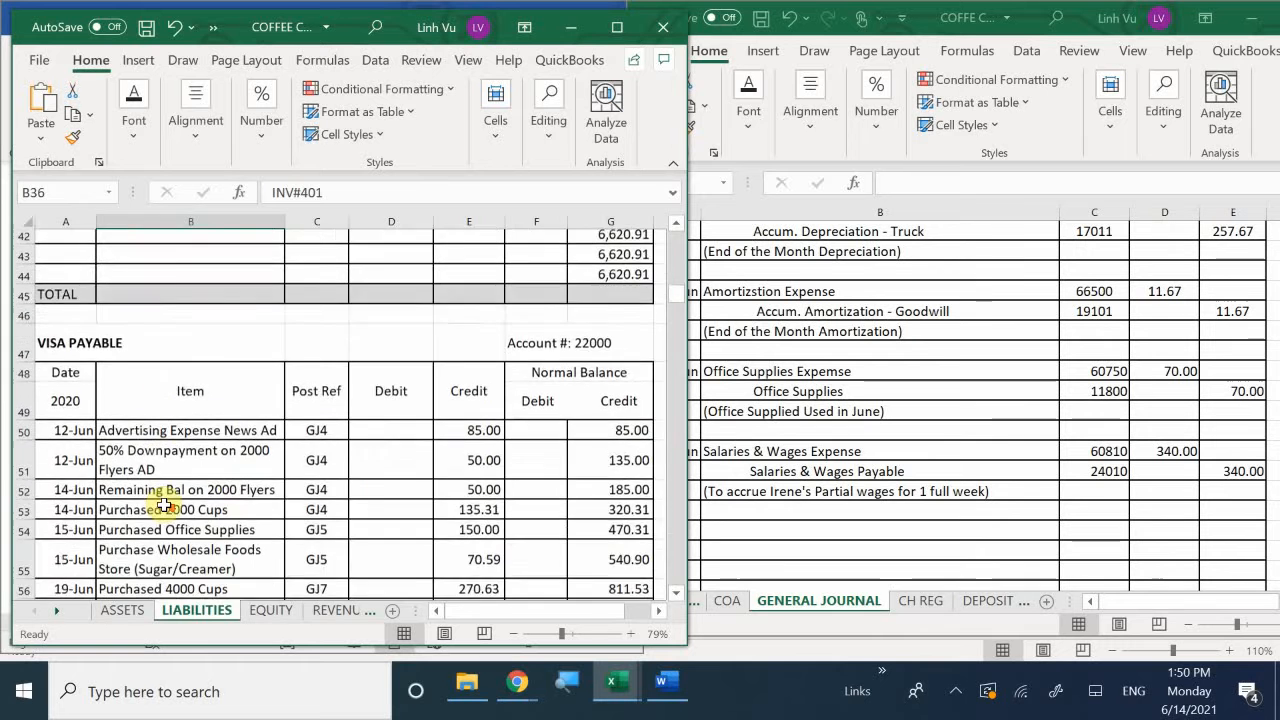
{"action": "scroll", "coordinate": [167, 514], "scroll_direction": "down", "scroll_amount": 4}
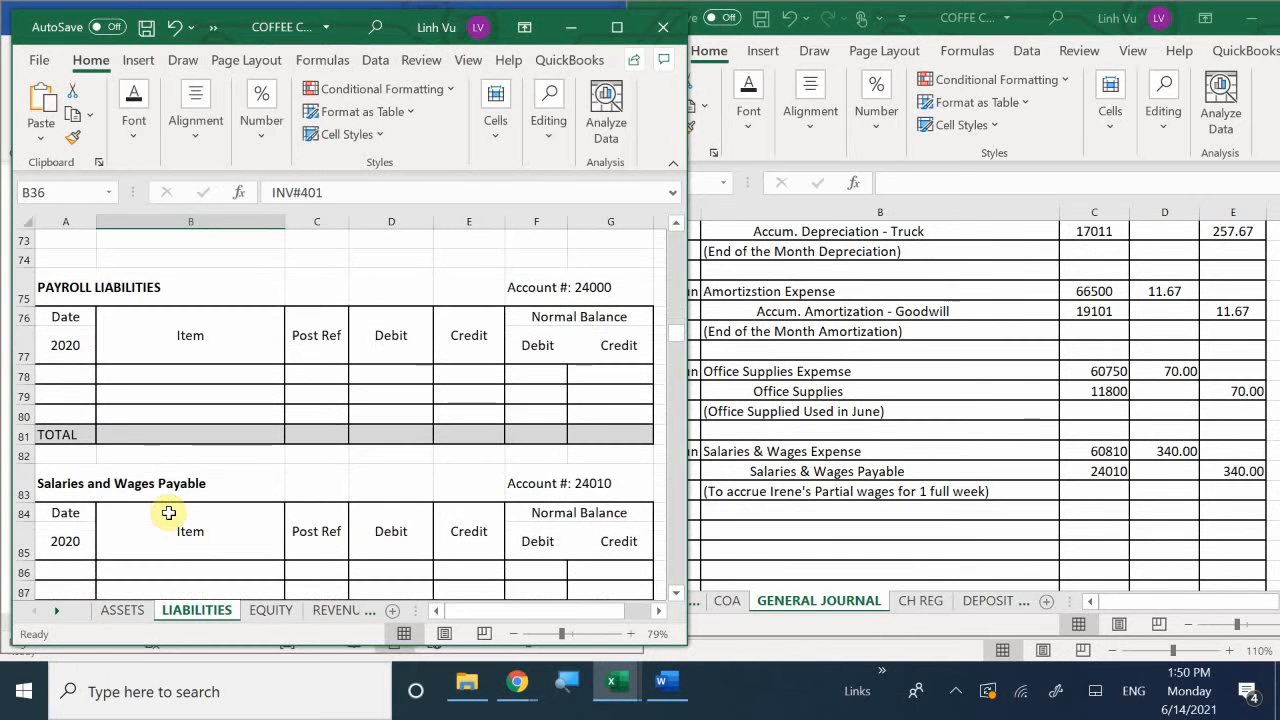
{"action": "scroll", "coordinate": [68, 497], "scroll_direction": "down", "scroll_amount": 1}
{"action": "left_click", "coordinate": [68, 496]}
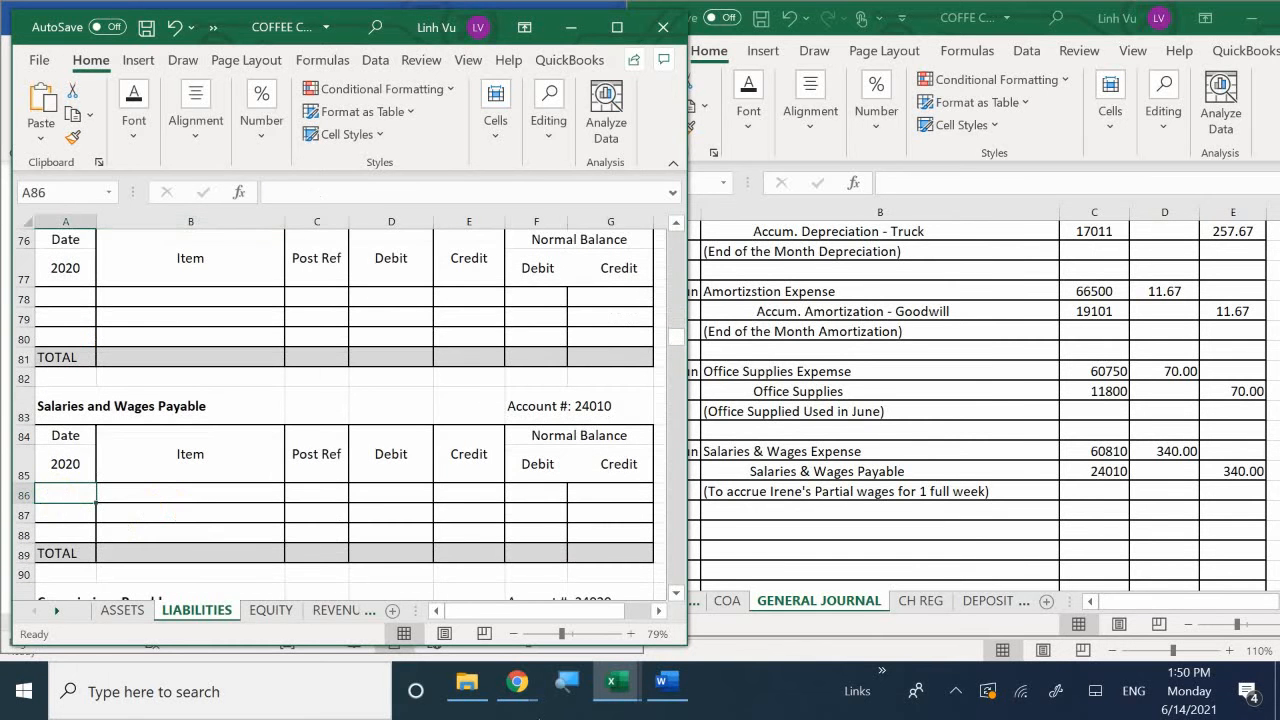
{"action": "type", "text": "6/30"}
{"action": "key", "text": "Tab"}
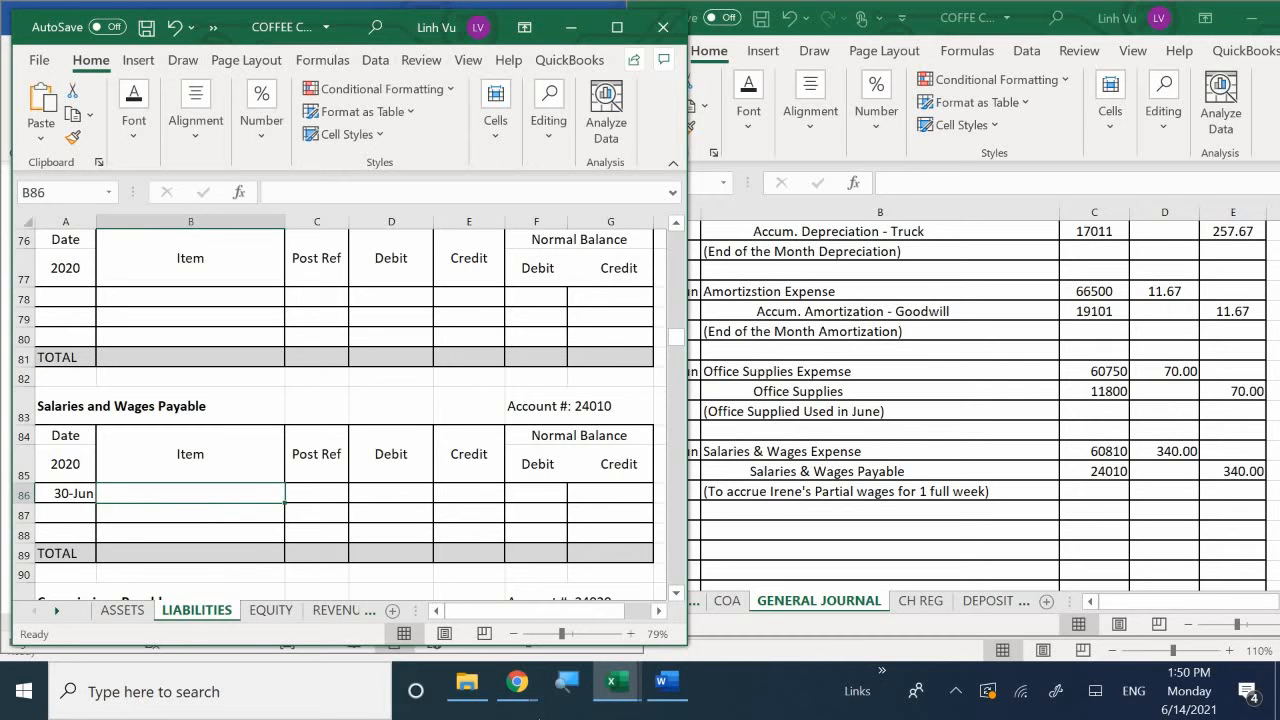
Enter the item description in B86 as the employee's first name in the possessive followed by "Partial Weages for 1 Full Week".
{"action": "type", "text": "O"}
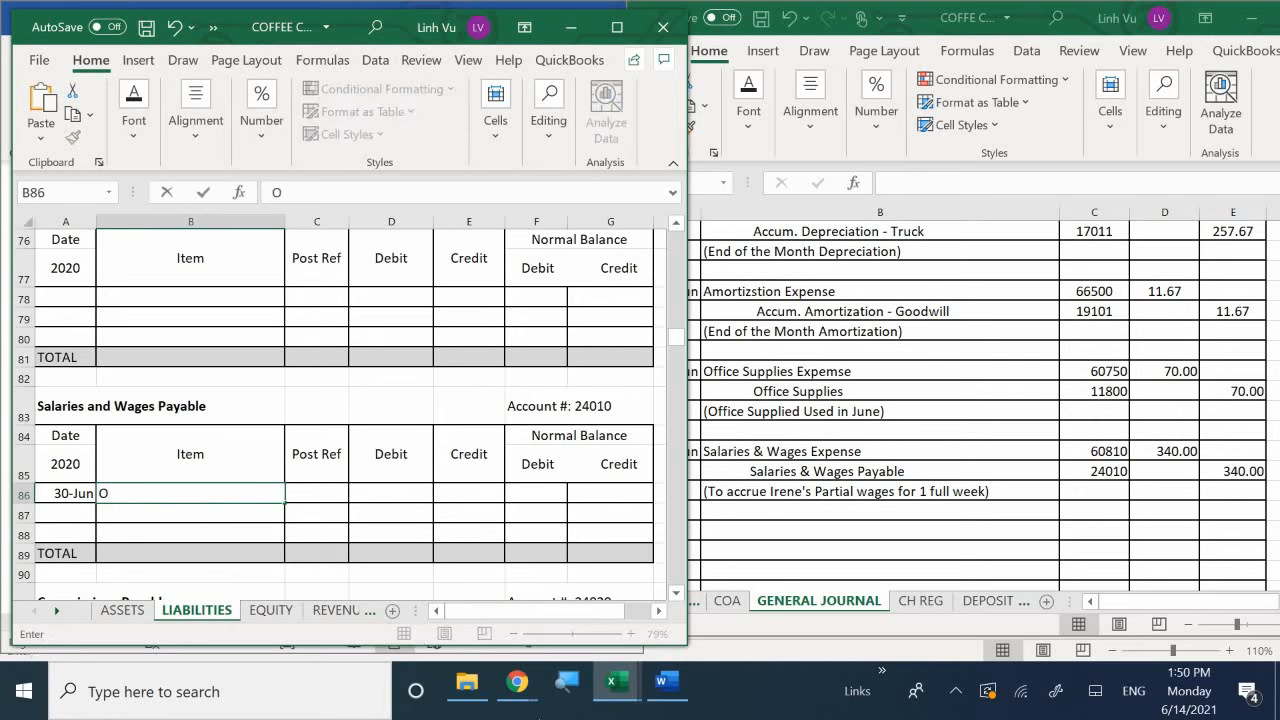
{"action": "key", "text": "BackSpace"}
{"action": "type", "text": "O"}
{"action": "key", "text": "BackSpace"}
{"action": "type", "text": "Irem"}
{"action": "key", "text": "BackSpace"}
{"action": "type", "text": "ne's Partial "}
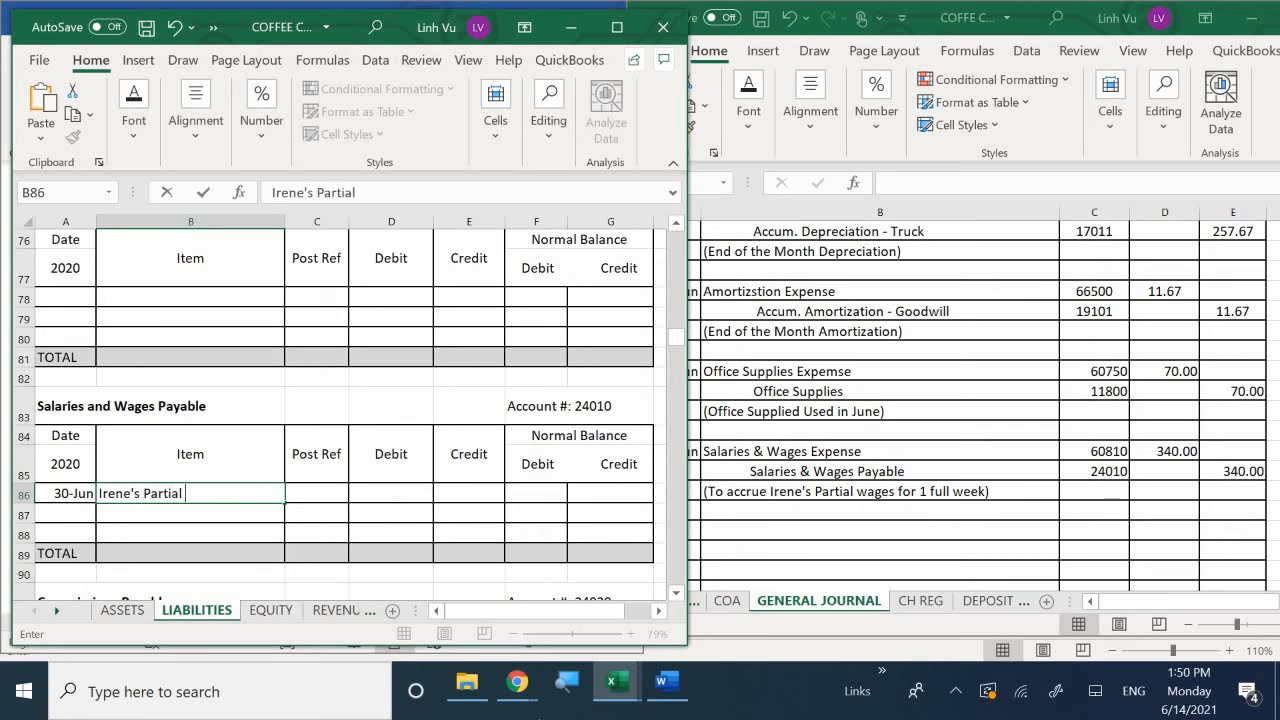
{"action": "type", "text": "Weages for "}
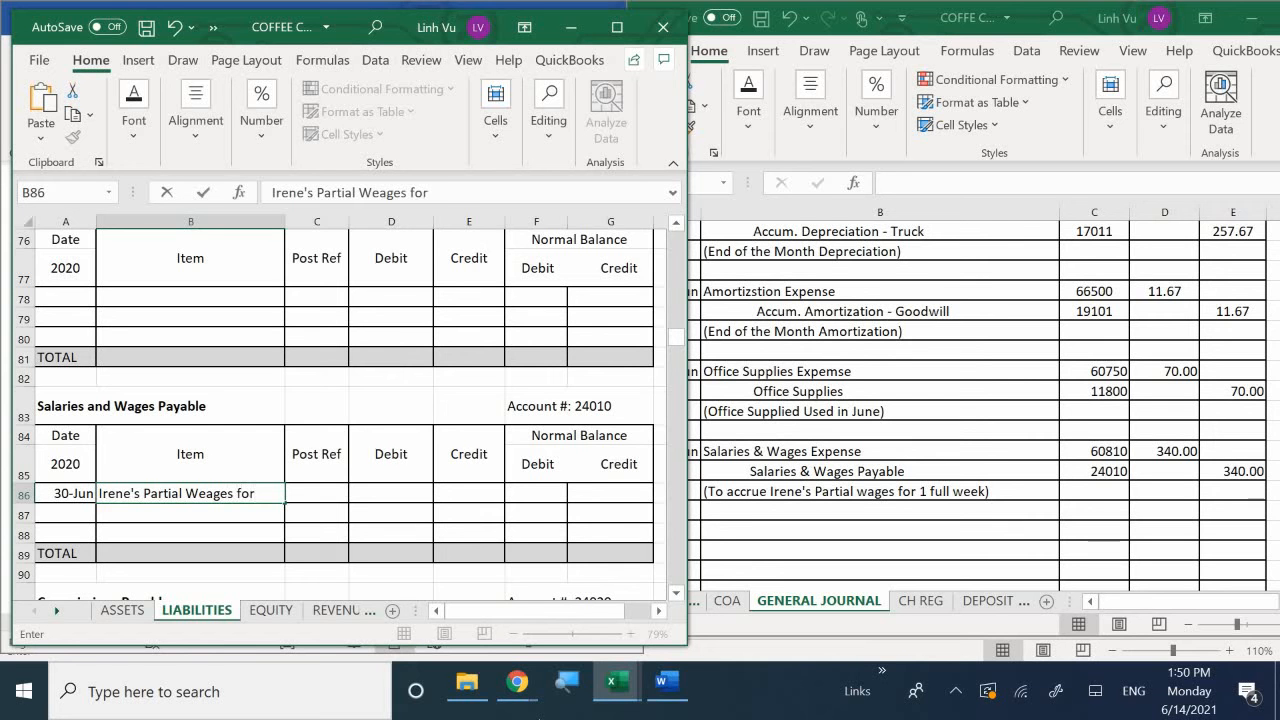
{"action": "type", "text": "1 Full E"}
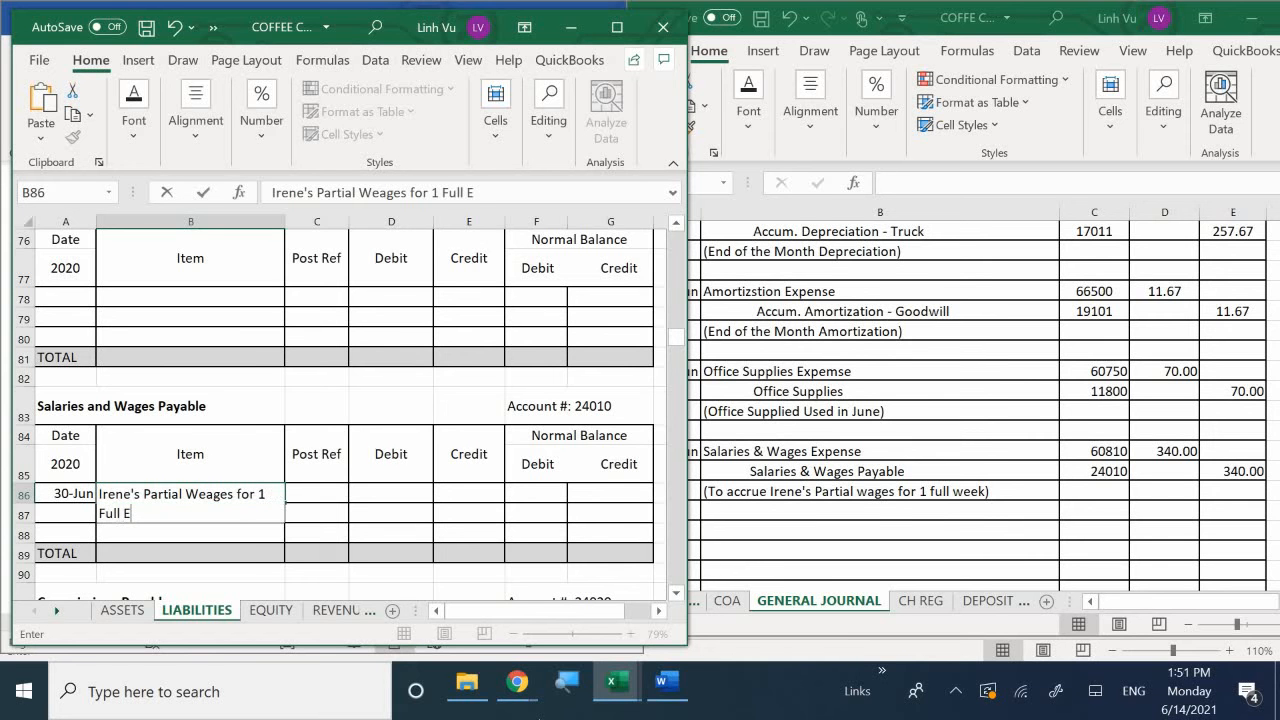
{"action": "key", "text": "BackSpace"}
{"action": "type", "text": "Week"}
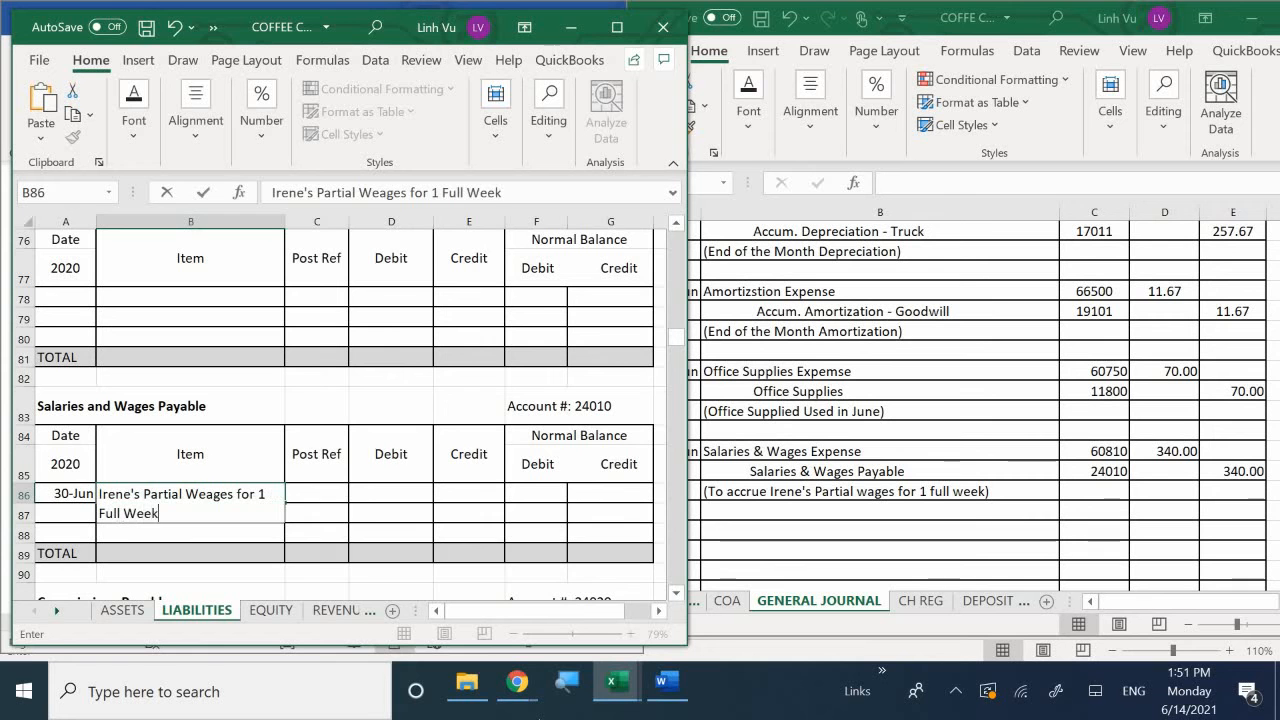
{"action": "key", "text": "Tab"}
Enter post reference GJ23 and a credit of 340 for the June 30 wages payable posting in row 86.
{"action": "type", "text": "GK"}
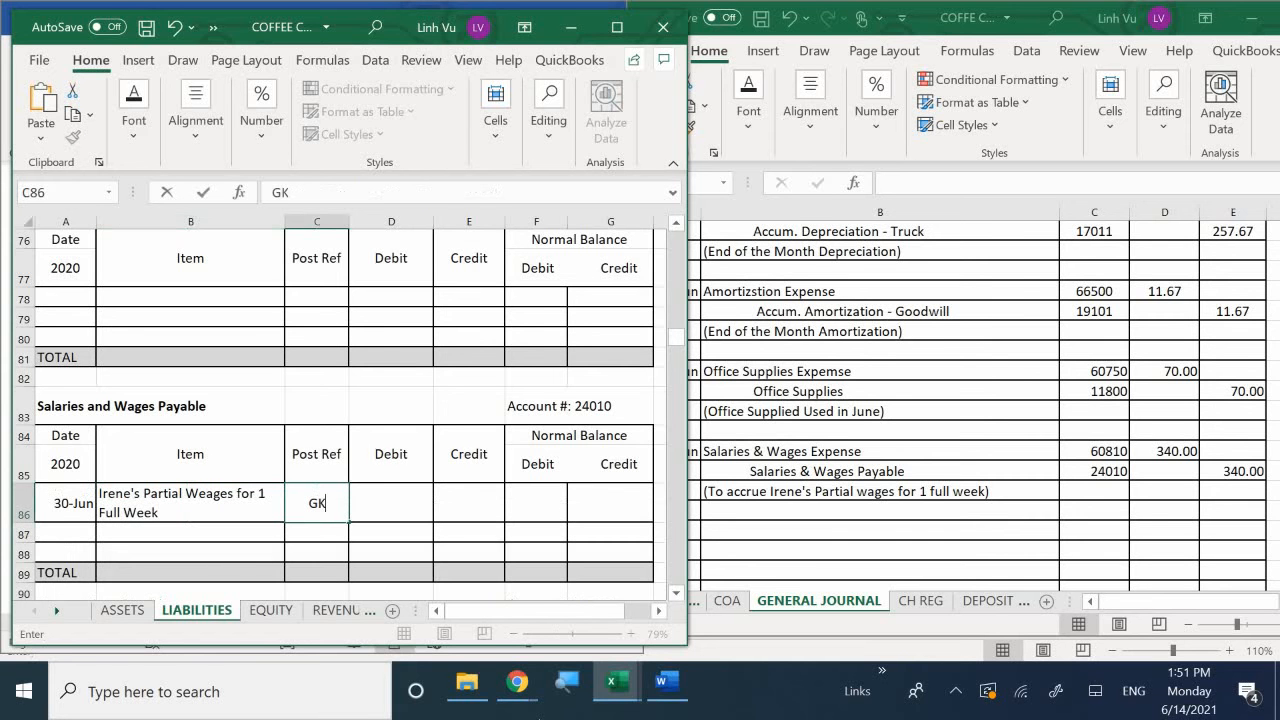
{"action": "key", "text": "BackSpace"}
{"action": "type", "text": "J23"}
{"action": "key", "text": "Return"}
{"action": "key", "text": "Tab"}
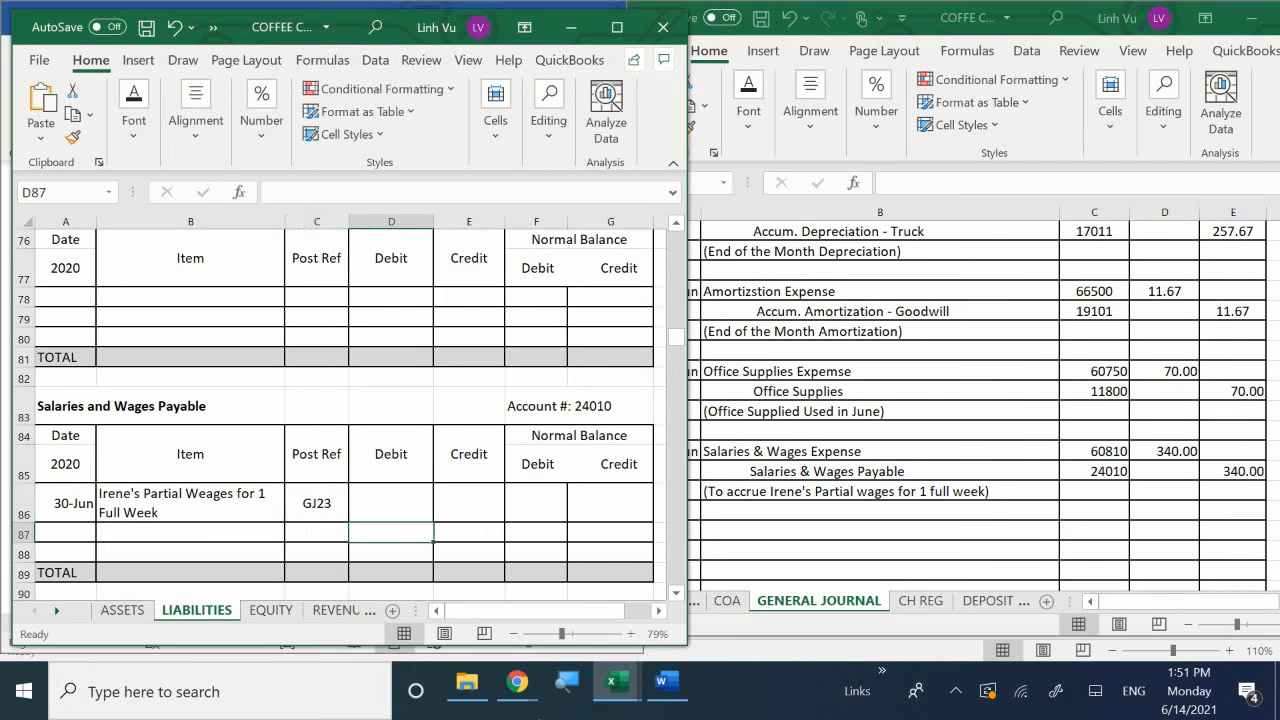
{"action": "key", "text": "Up"}
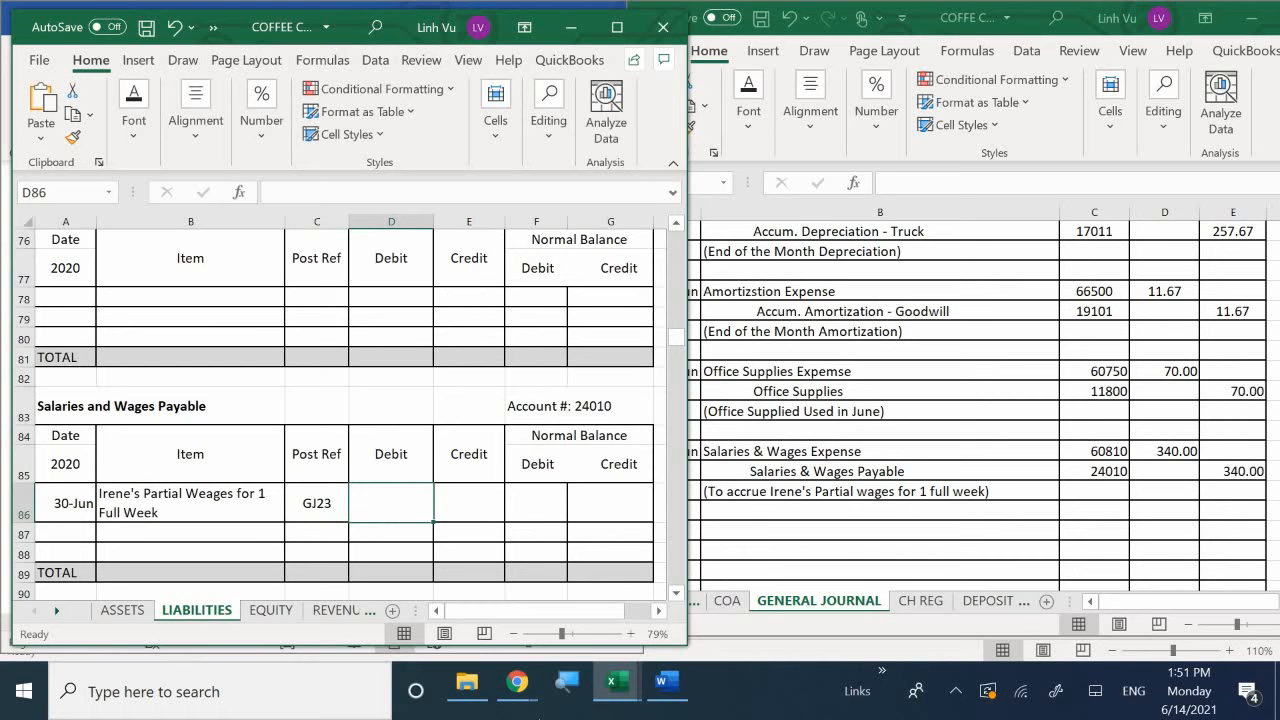
{"action": "left_click", "coordinate": [469, 503]}
{"action": "type", "text": "340"}
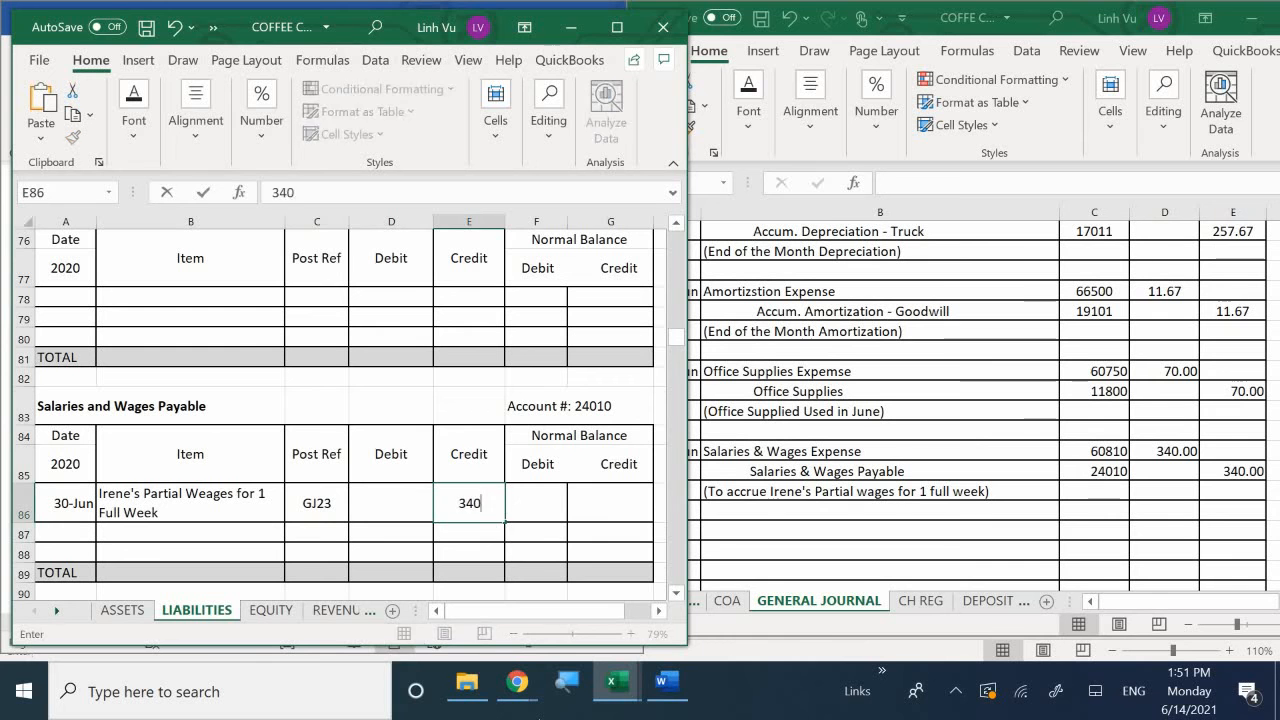
{"action": "key", "text": "Return"}
Set the credit balance in G86 of Salaries and Wages Payable equal to the credit in E86.
{"action": "key", "text": "Right"}
{"action": "key", "text": "Right"}
{"action": "key", "text": "Up"}
{"action": "type", "text": "="}
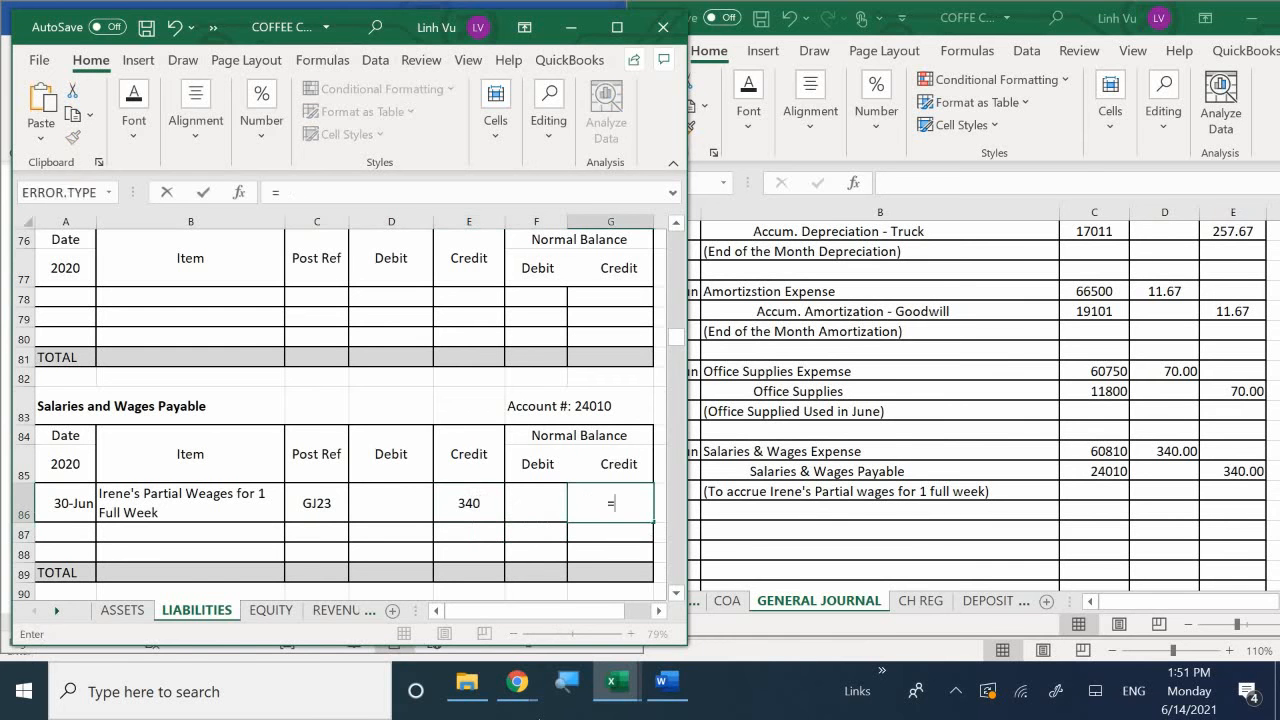
{"action": "key", "text": "Left"}
{"action": "key", "text": "Left"}
{"action": "key", "text": "Return"}
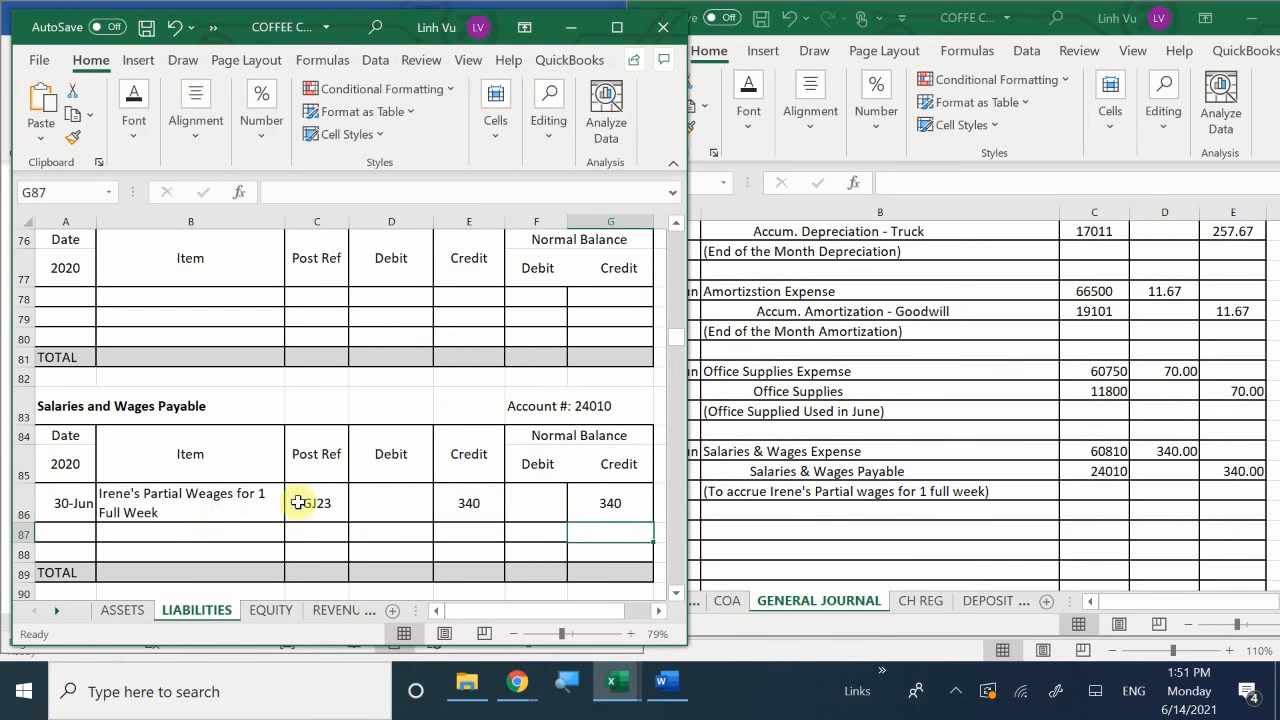
Apply the comma number style to the Salaries and Wages Payable amount cells D86:G89.
{"action": "left_click_drag", "start_coordinate": [397, 500], "coordinate": [600, 572]}
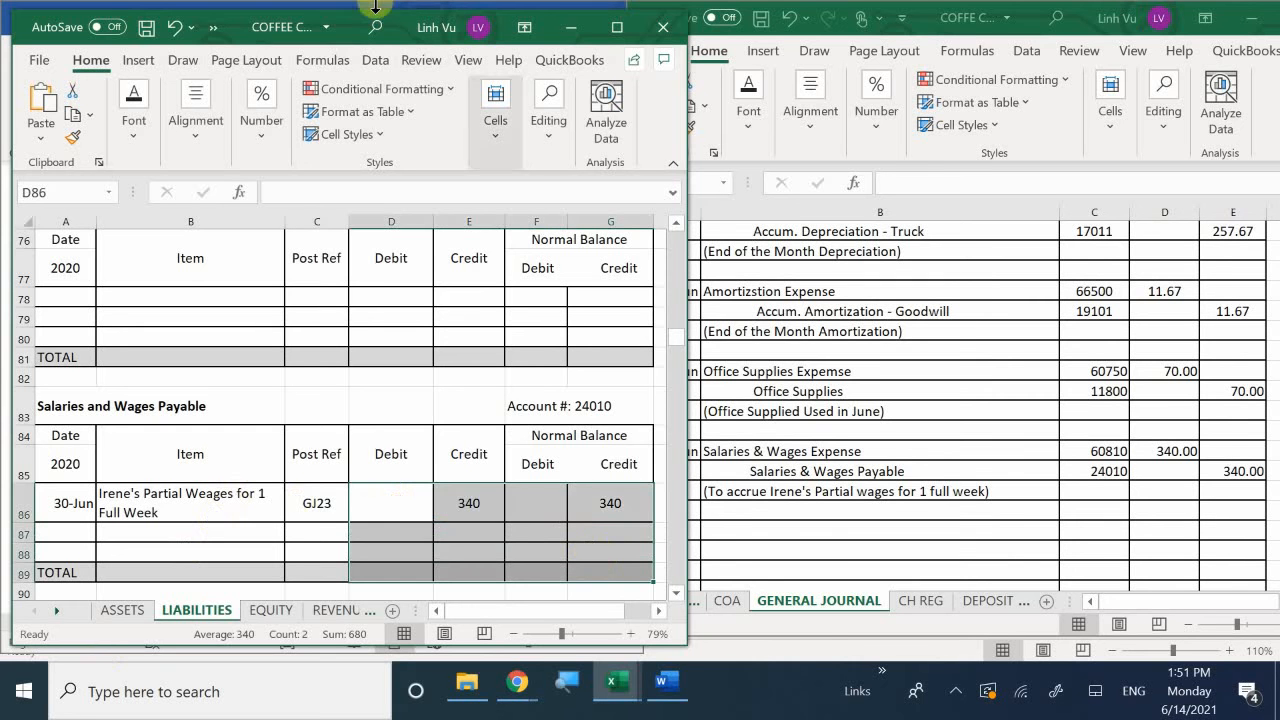
{"action": "left_click", "coordinate": [249, 100]}
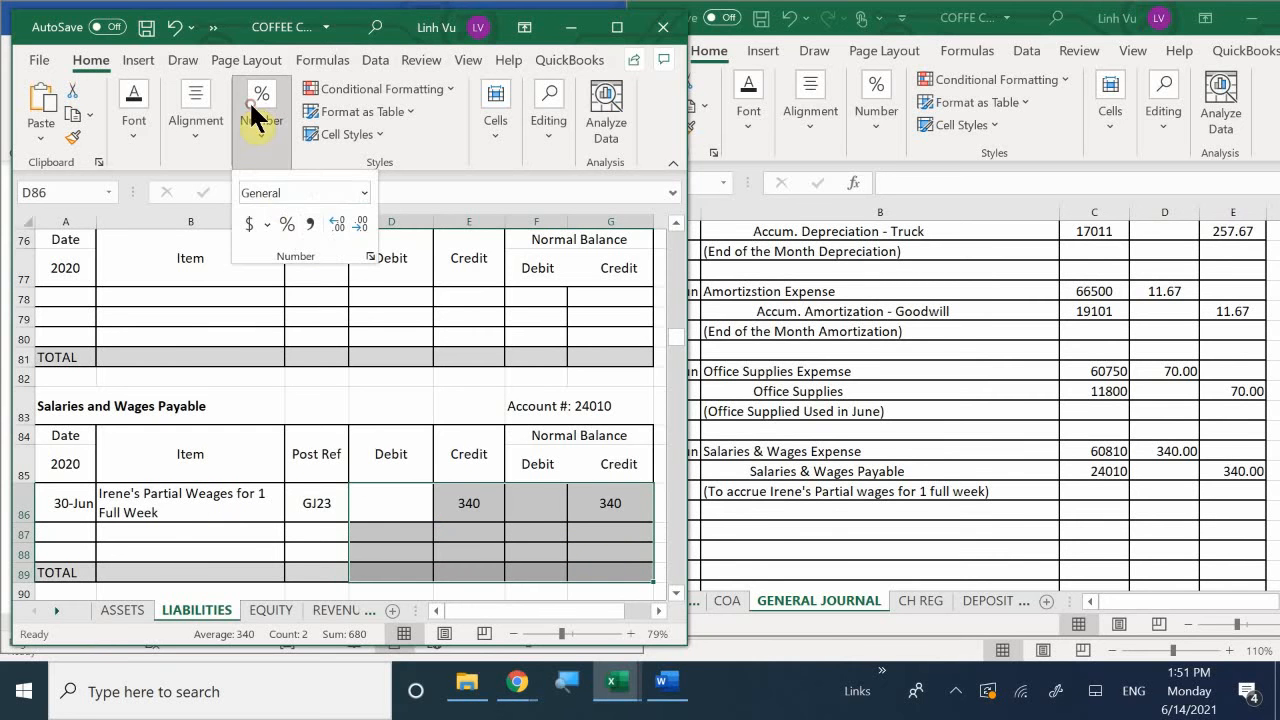
{"action": "left_click", "coordinate": [309, 226]}
{"action": "mouse_move", "coordinate": [515, 685]}
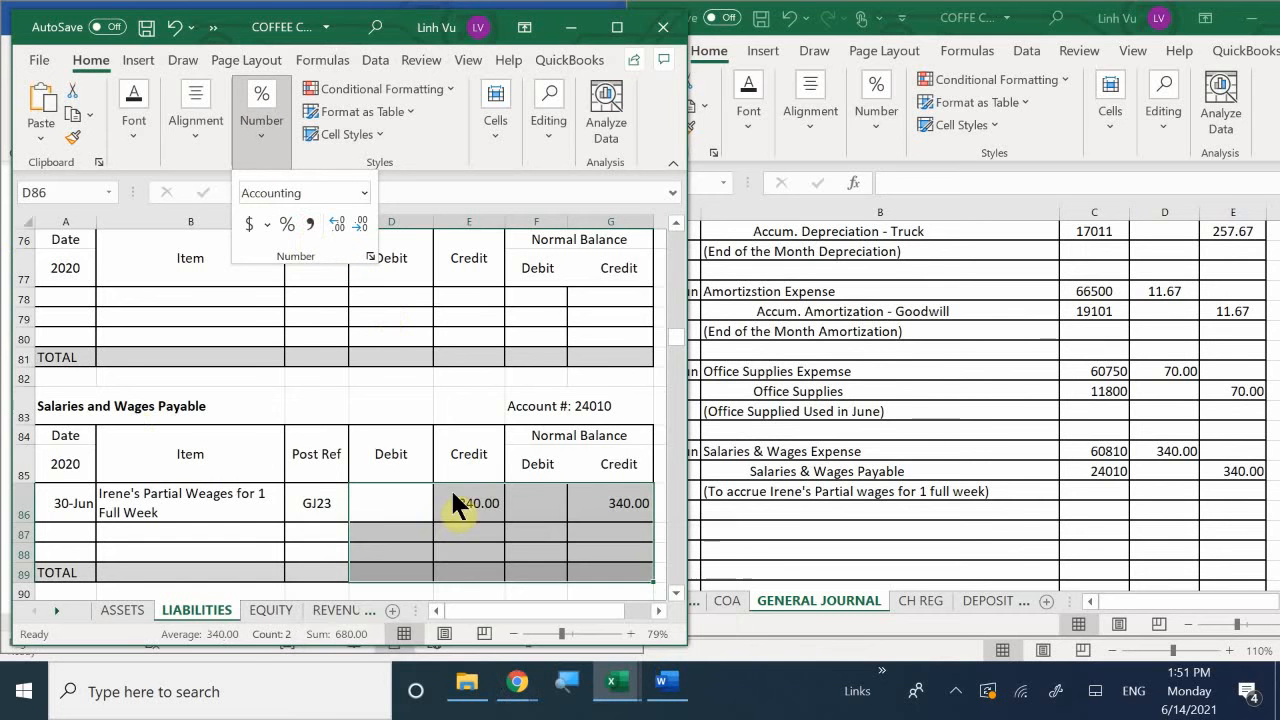
{"action": "left_click", "coordinate": [445, 540]}
{"action": "left_click", "coordinate": [477, 548]}
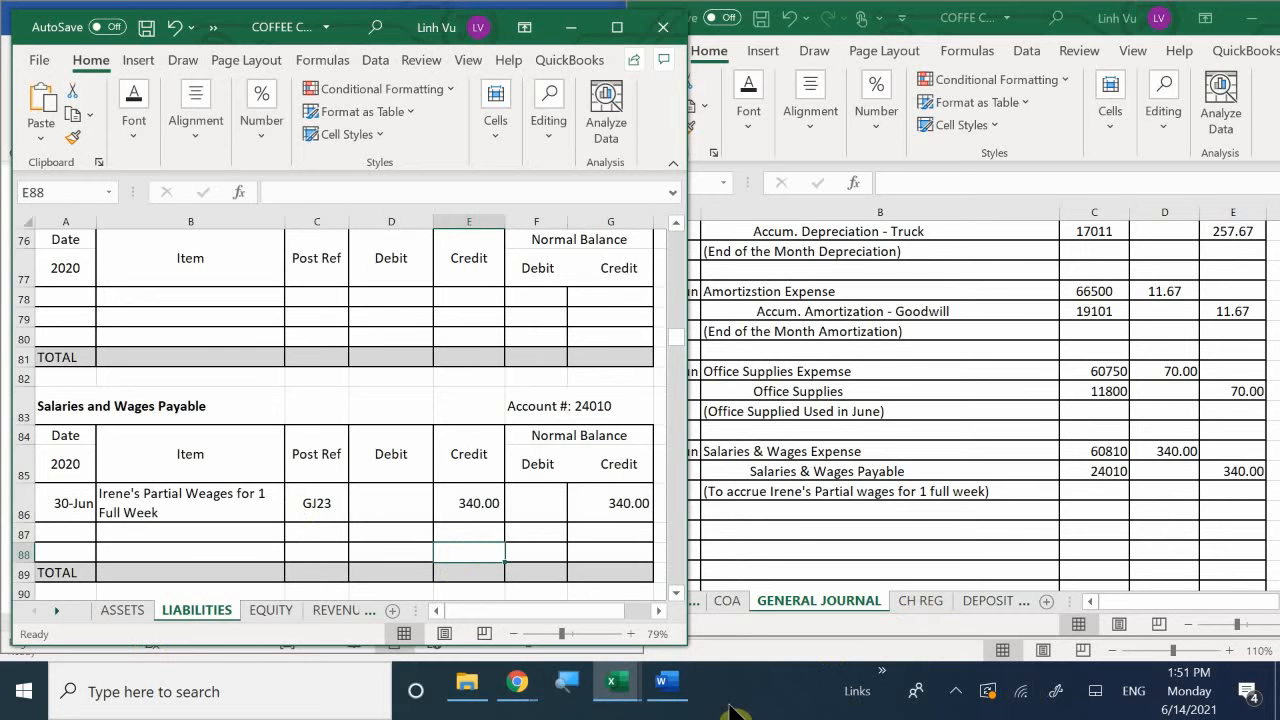
Switch to the Coffee Cafe scenario document in Word and read the adjustment instruction that follows the wage accrual.
{"action": "left_click", "coordinate": [668, 686]}
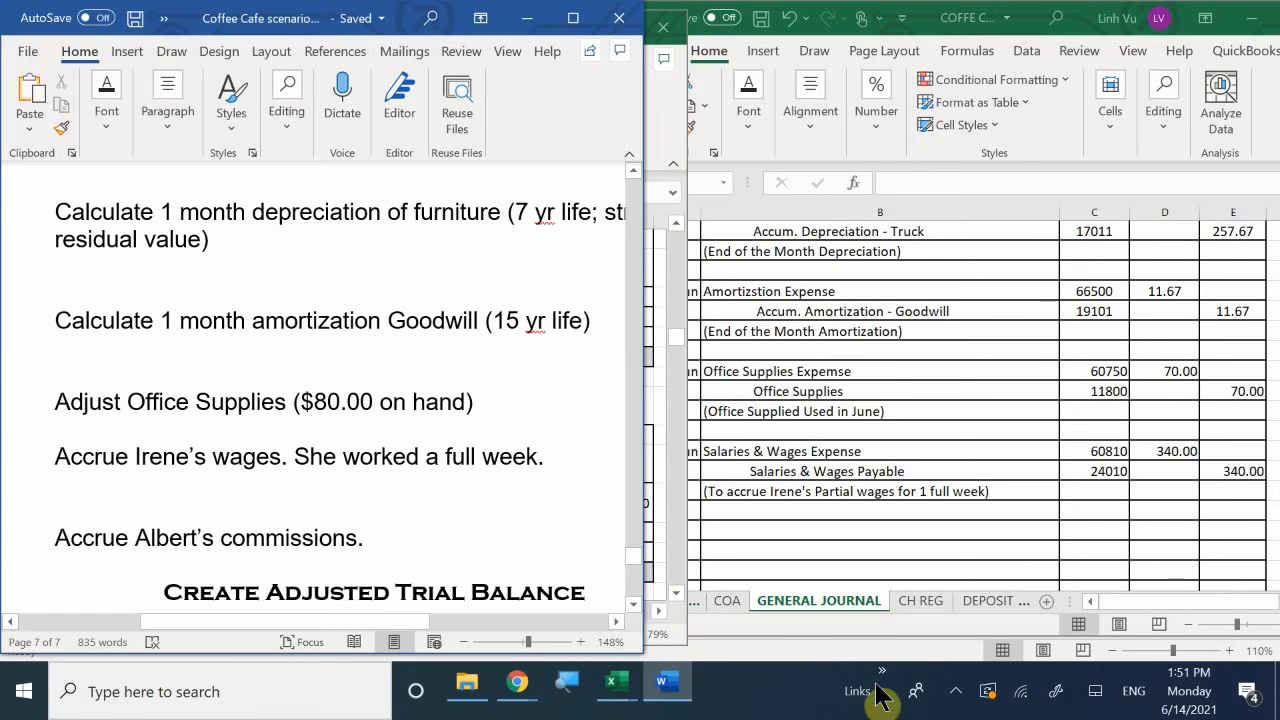
{"action": "left_click", "coordinate": [955, 704]}
{"action": "left_click", "coordinate": [955, 707]}
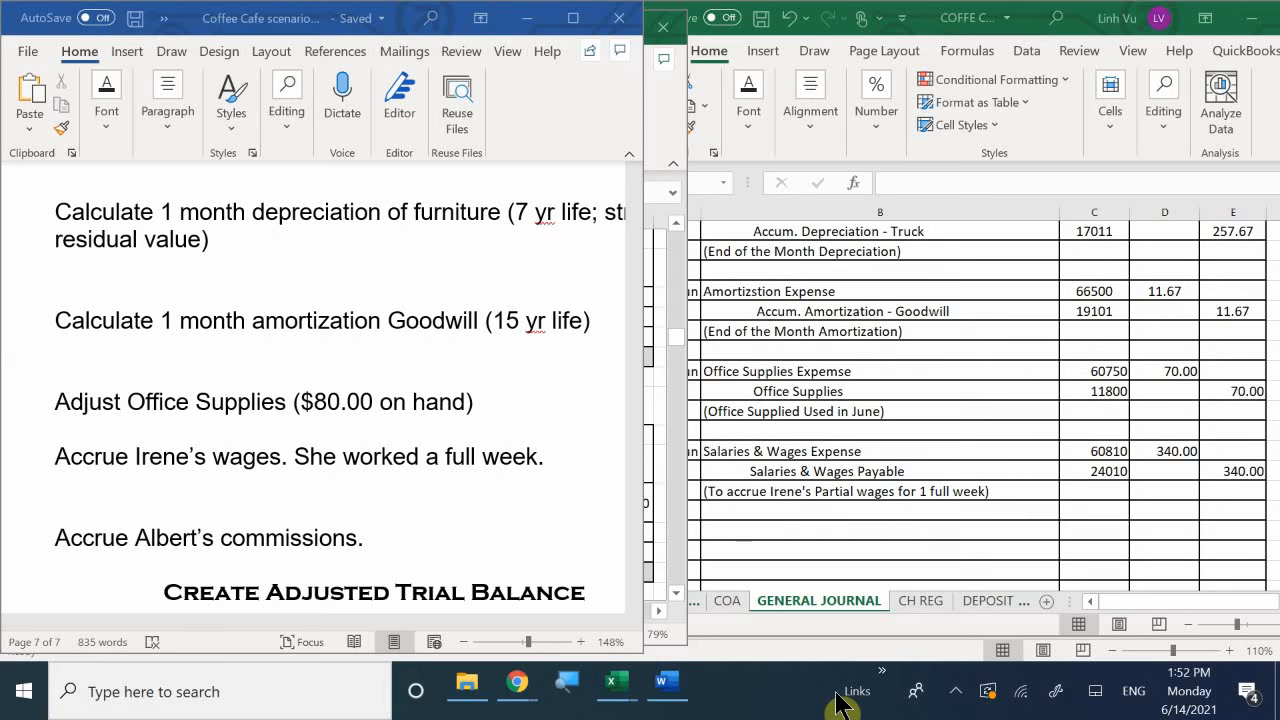
{"action": "left_click", "coordinate": [292, 521]}
{"action": "scroll", "coordinate": [292, 521], "scroll_direction": "down", "scroll_amount": 3}
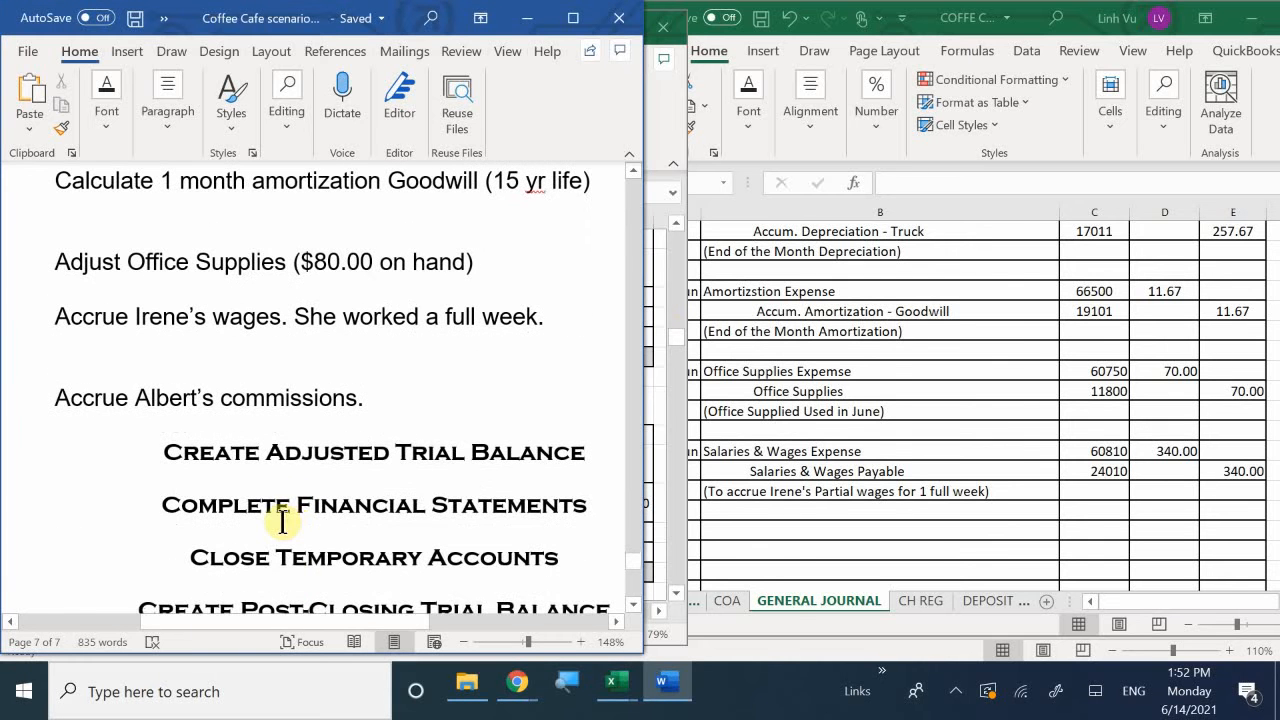
Switch to the subsidiary ledger workbook's COMMISSIONS EXPENSE sheet in Excel and fill the June 30 total commissions cell F14 with yellow.
{"action": "mouse_move", "coordinate": [615, 695]}
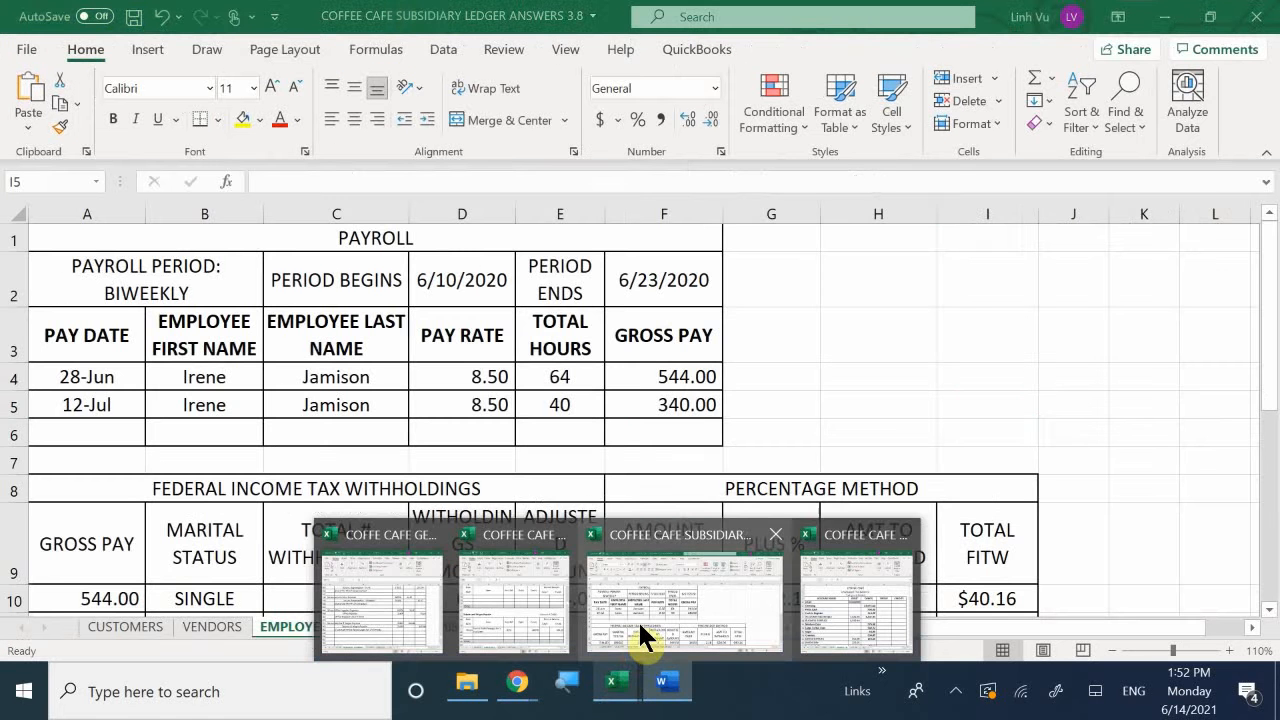
{"action": "left_click", "coordinate": [638, 620]}
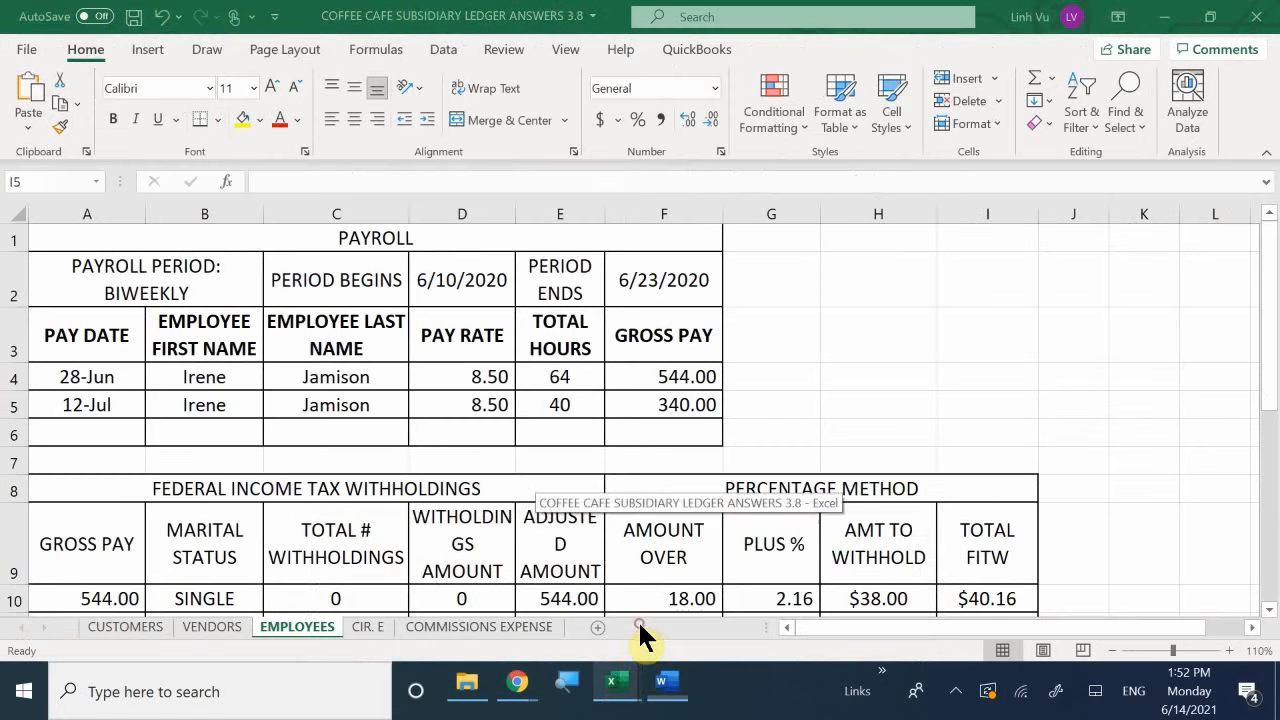
{"action": "left_click", "coordinate": [446, 628]}
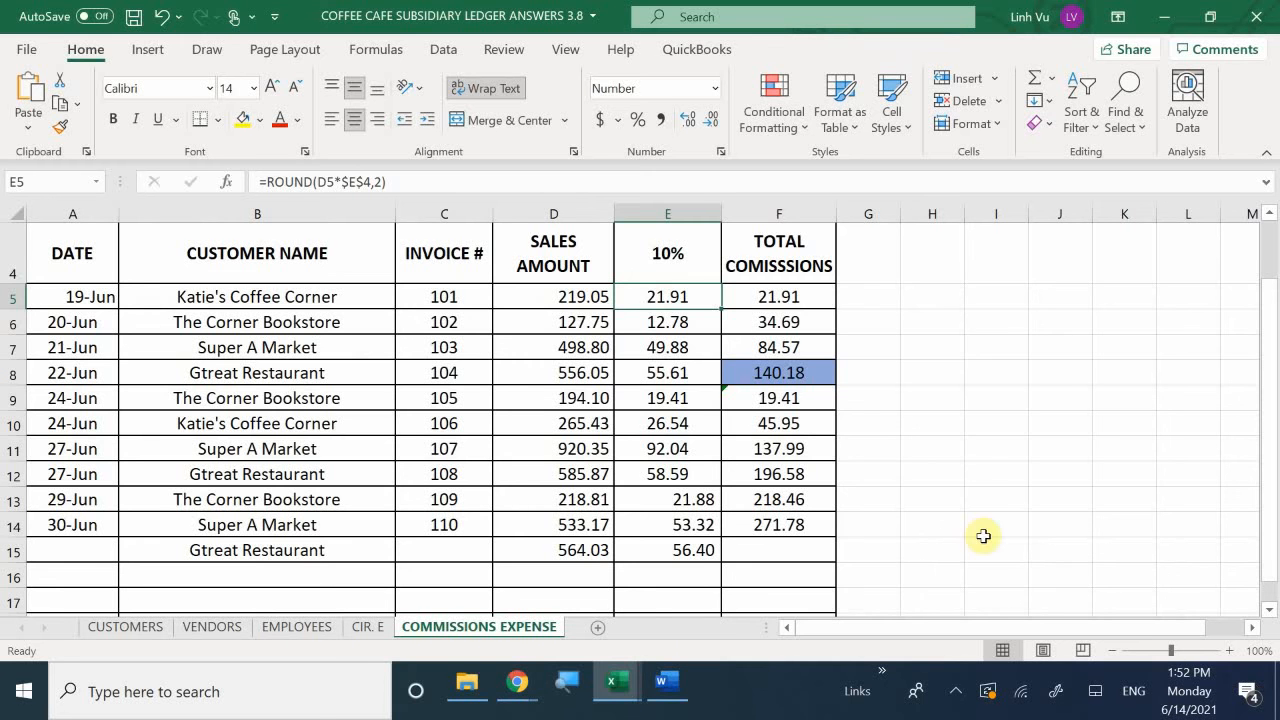
{"action": "left_click", "coordinate": [800, 525]}
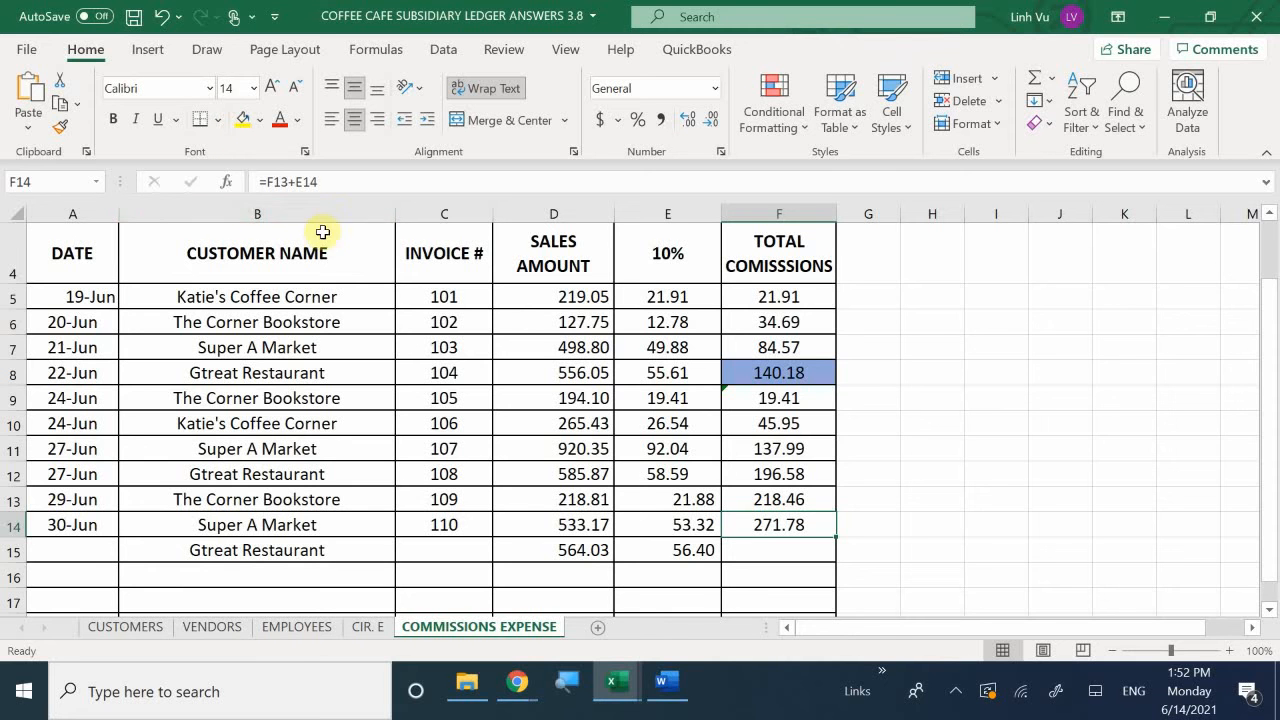
{"action": "left_click", "coordinate": [241, 125]}
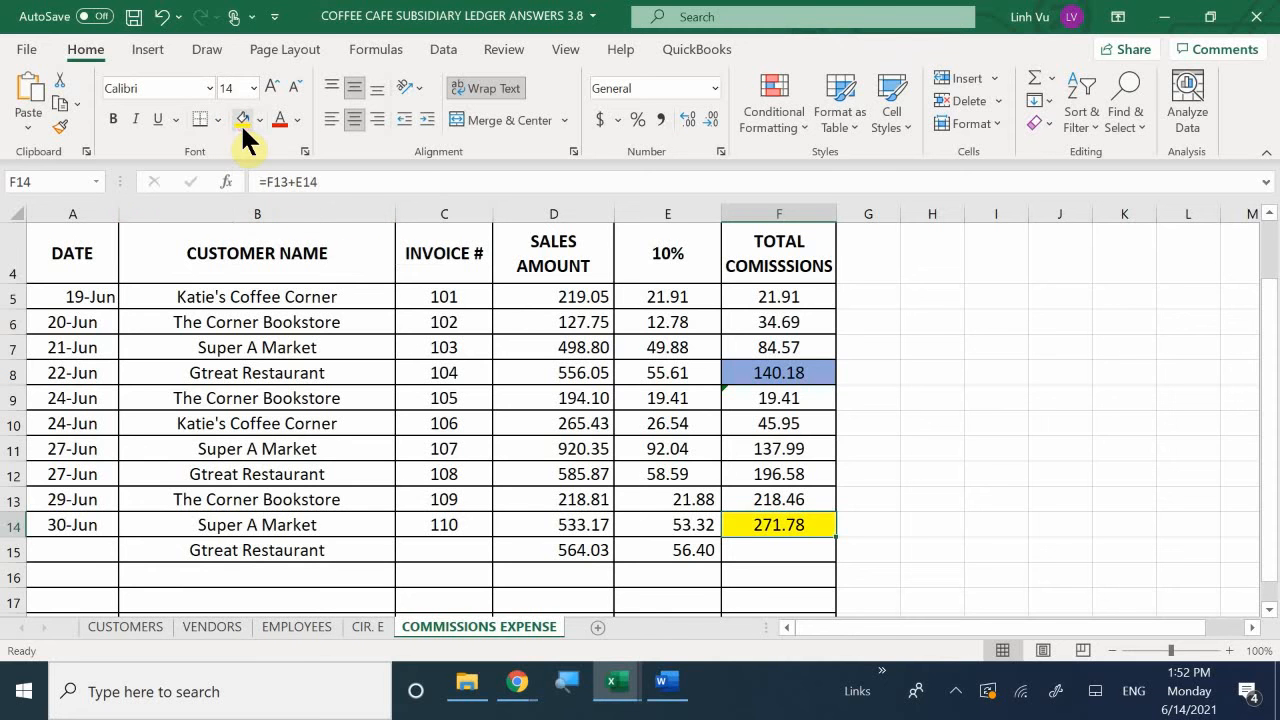
{"action": "left_click", "coordinate": [893, 527]}
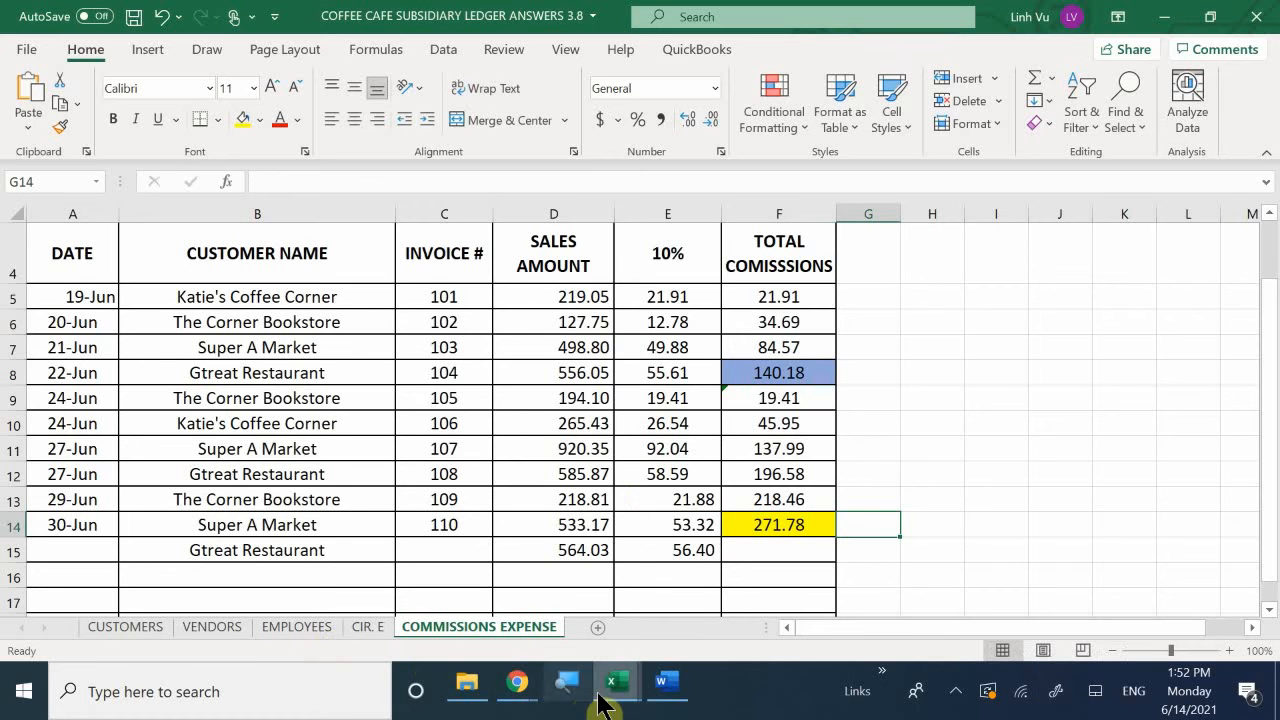
Switch to the general journal workbook and enter the date 6/30 in A956 of the GENERAL JOURNAL sheet.
{"action": "mouse_move", "coordinate": [585, 690]}
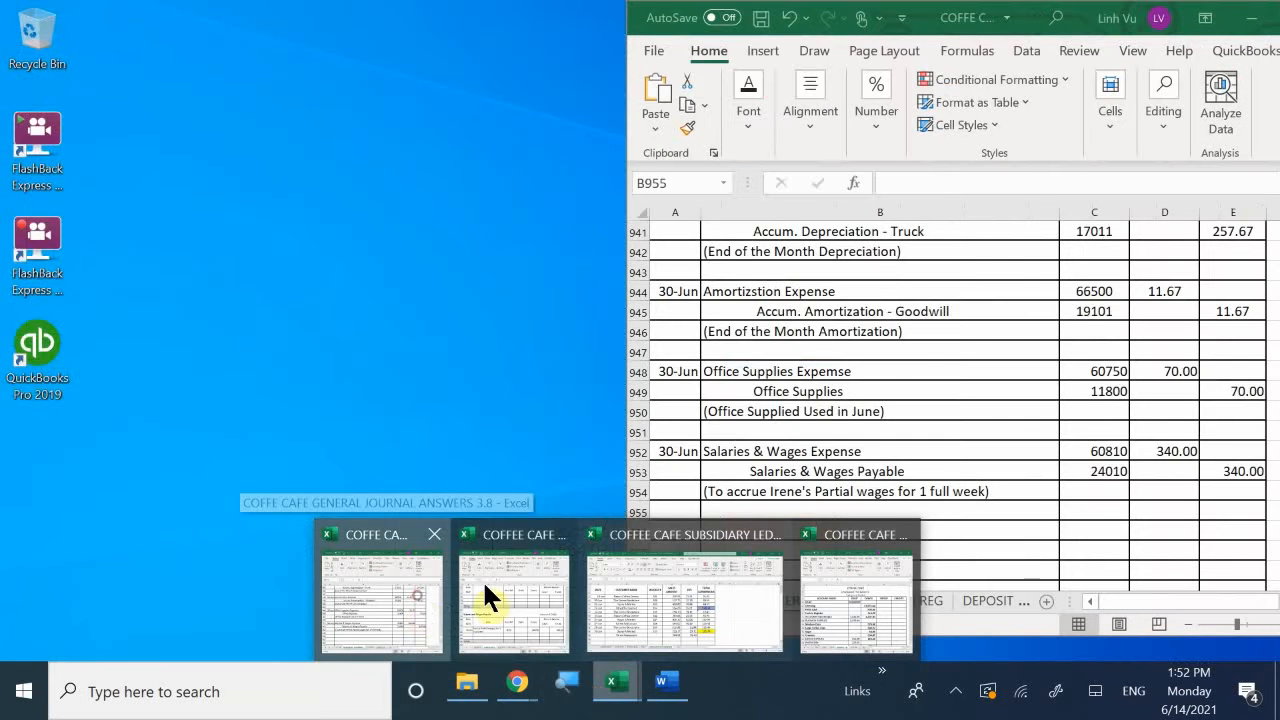
{"action": "left_click", "coordinate": [484, 585]}
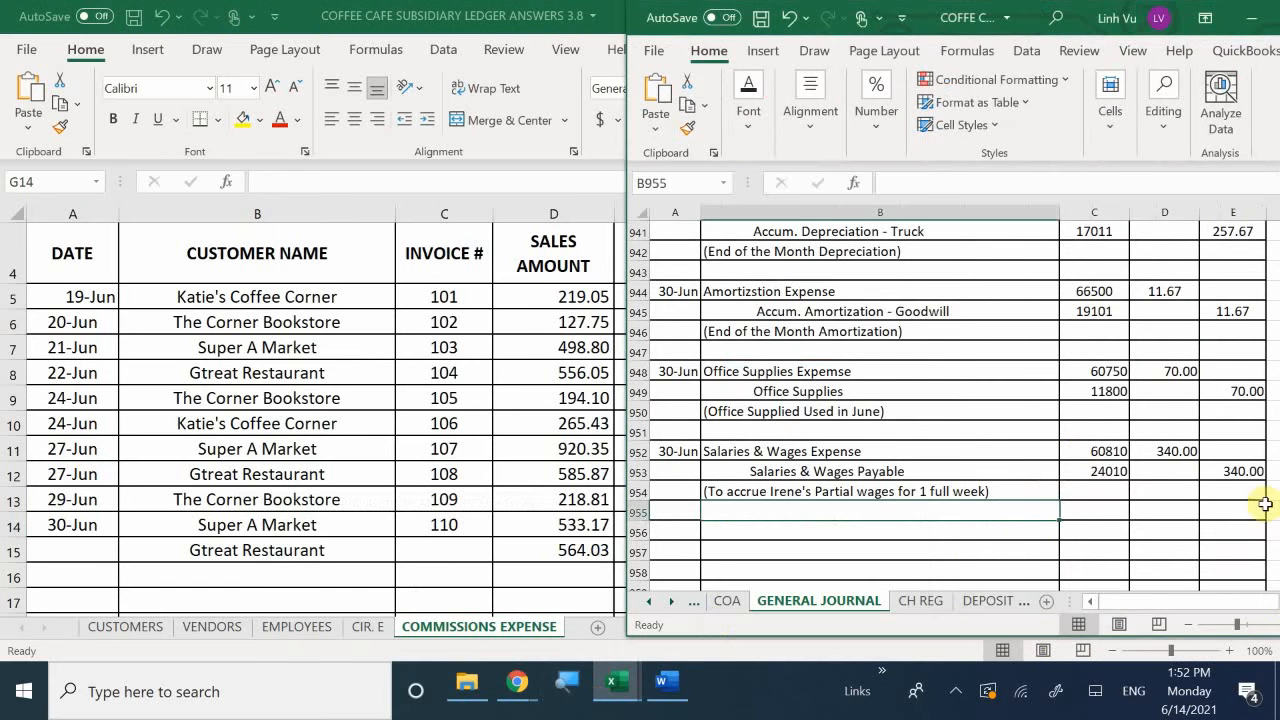
{"action": "left_click", "coordinate": [658, 533]}
{"action": "type", "text": "6"}
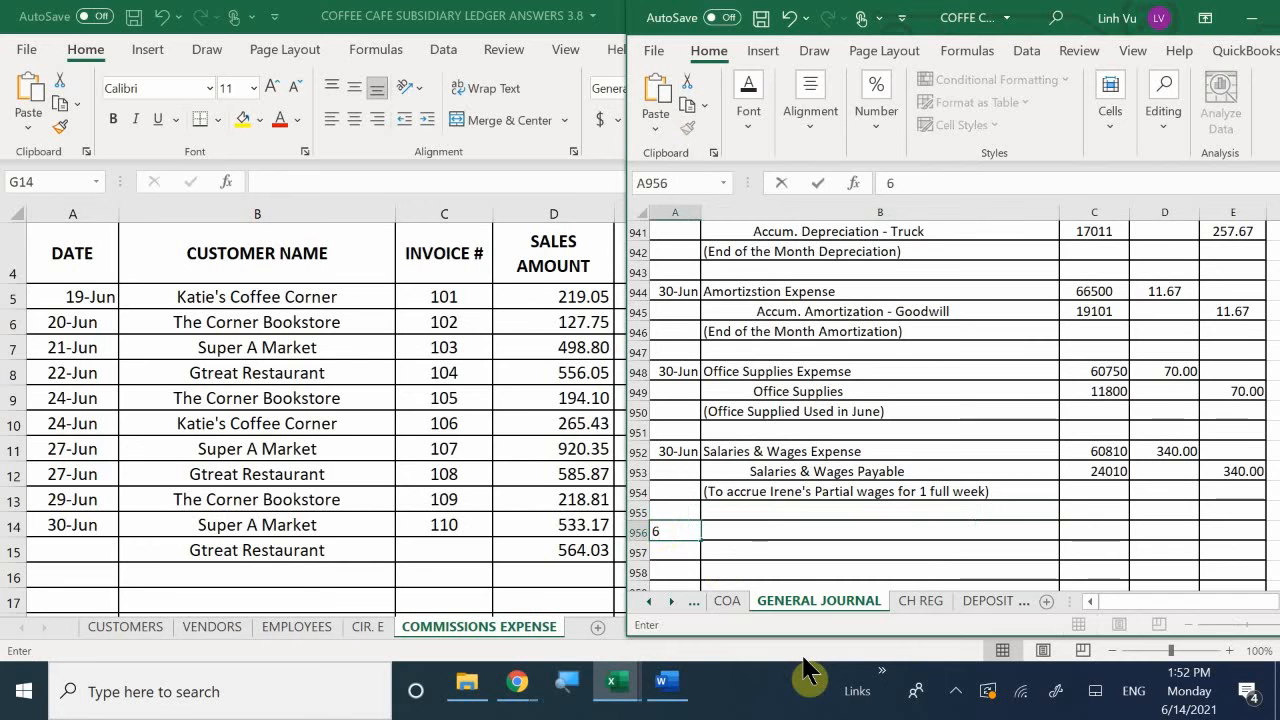
{"action": "type", "text": "/30"}
{"action": "key", "text": "Return"}
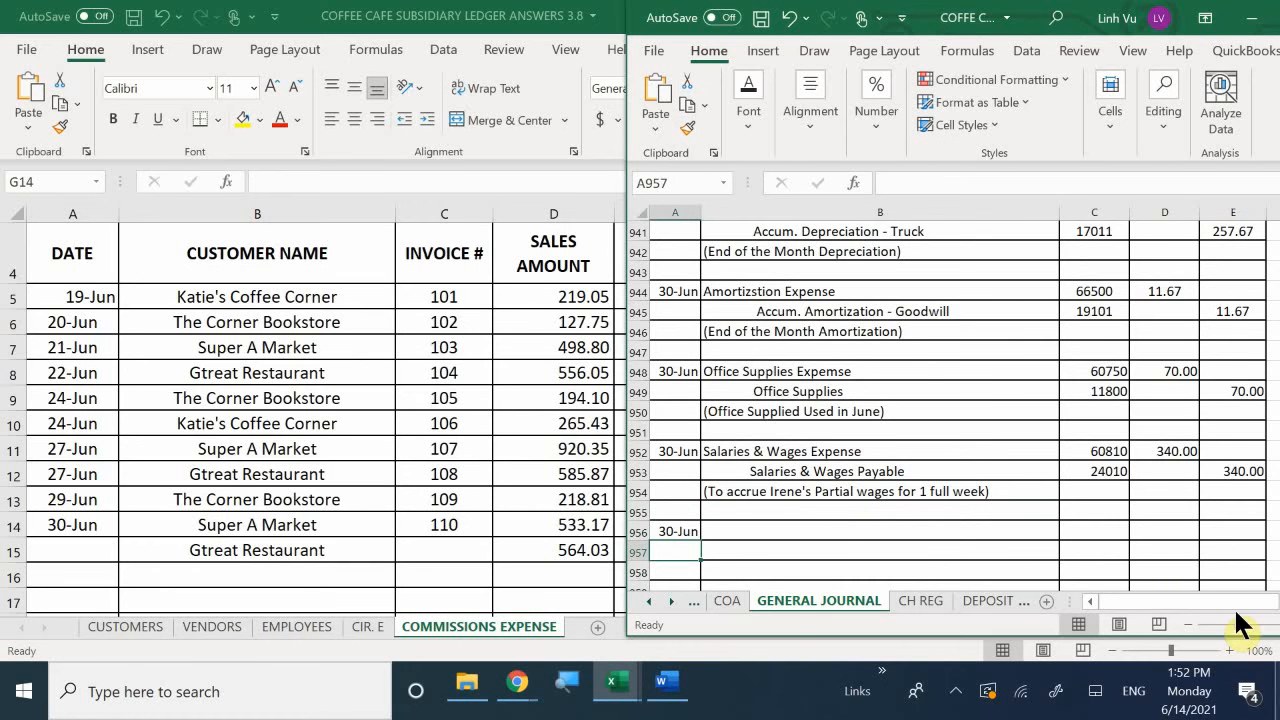
Enter a debit of 271.78 in D956 and set the credit in E957 equal to D956.
{"action": "left_click", "coordinate": [1167, 538]}
{"action": "type", "text": "27"}
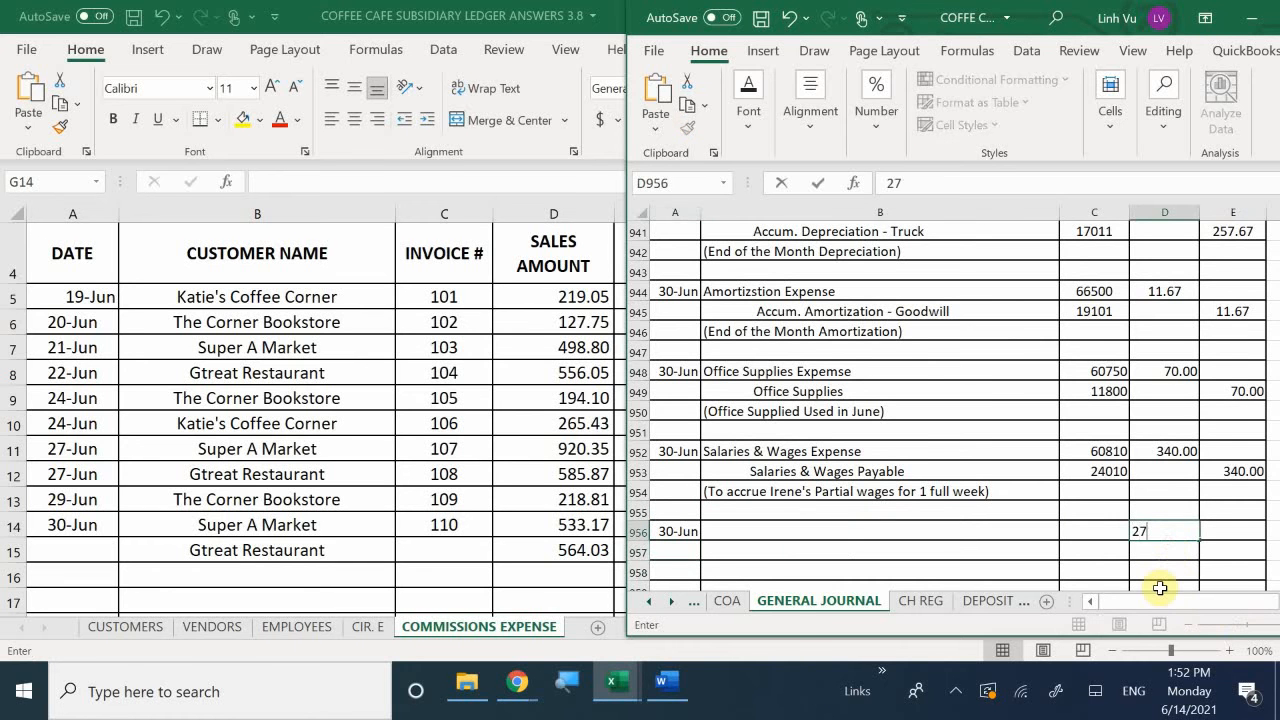
{"action": "type", "text": "1.78"}
{"action": "key", "text": "Return"}
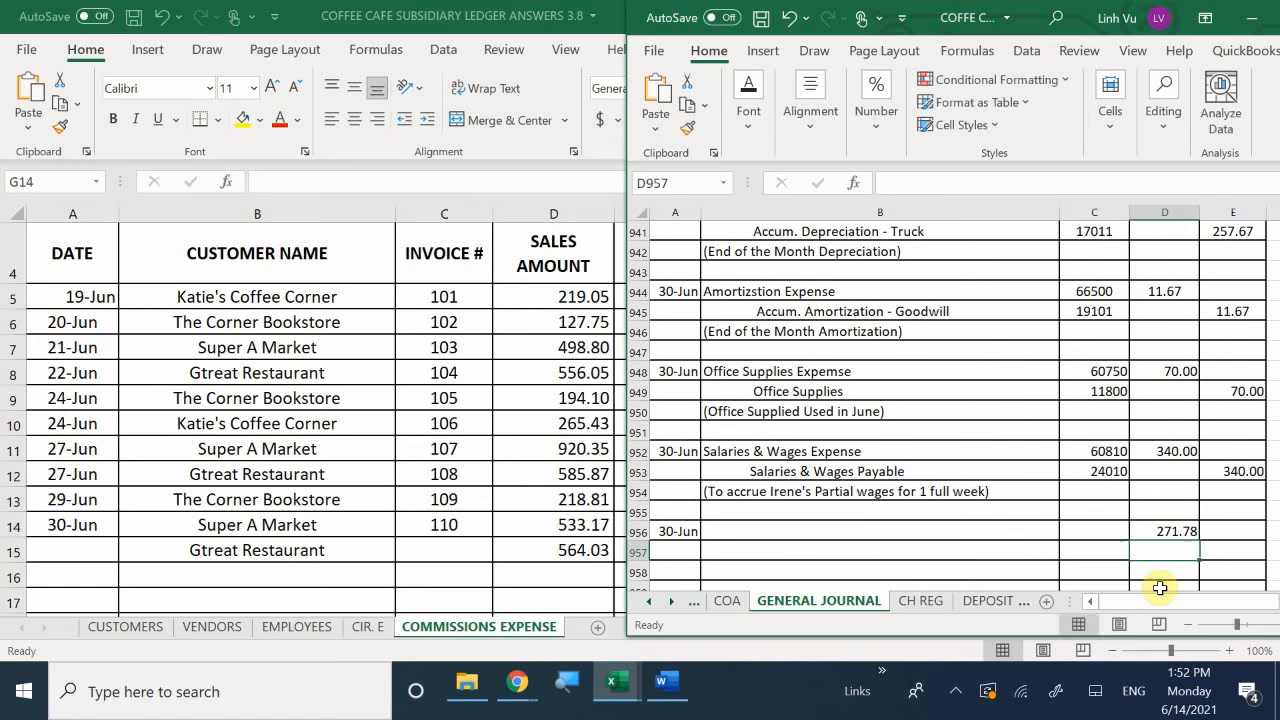
{"action": "key", "text": "Right"}
{"action": "type", "text": "="}
{"action": "key", "text": "Up"}
{"action": "key", "text": "Up"}
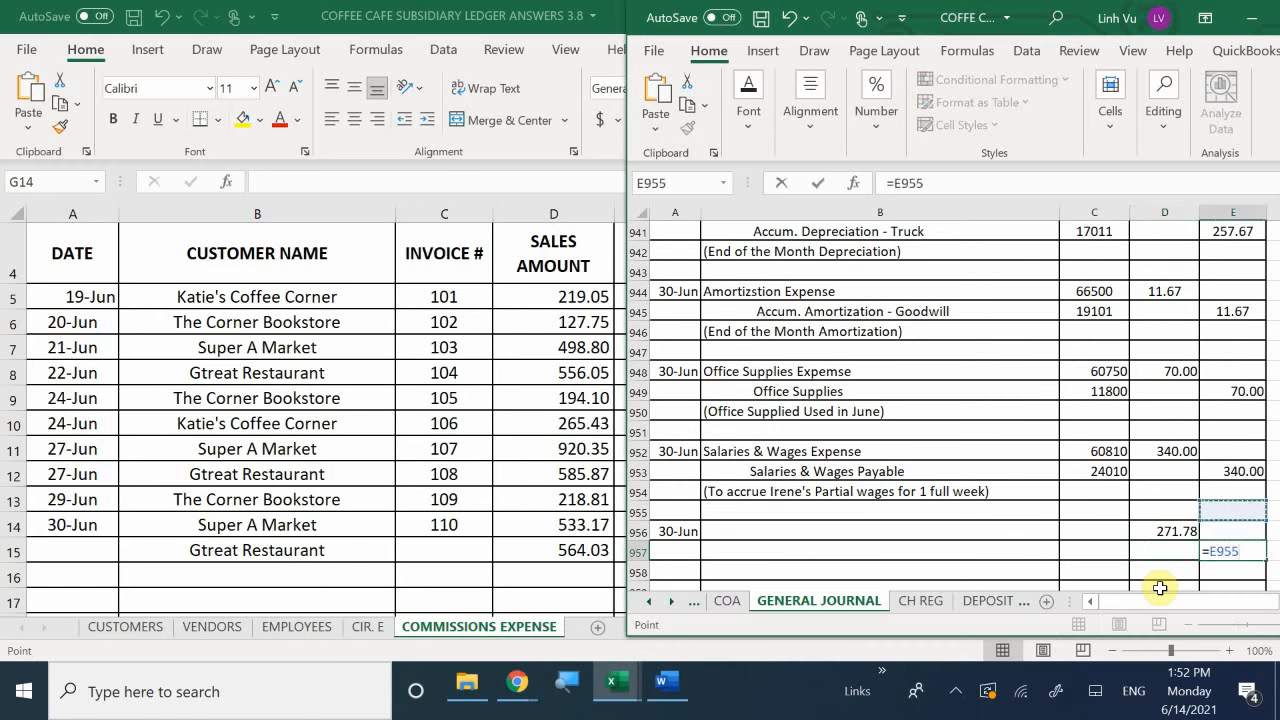
{"action": "key", "text": "Left"}
{"action": "key", "text": "Down"}
{"action": "key", "text": "Return"}
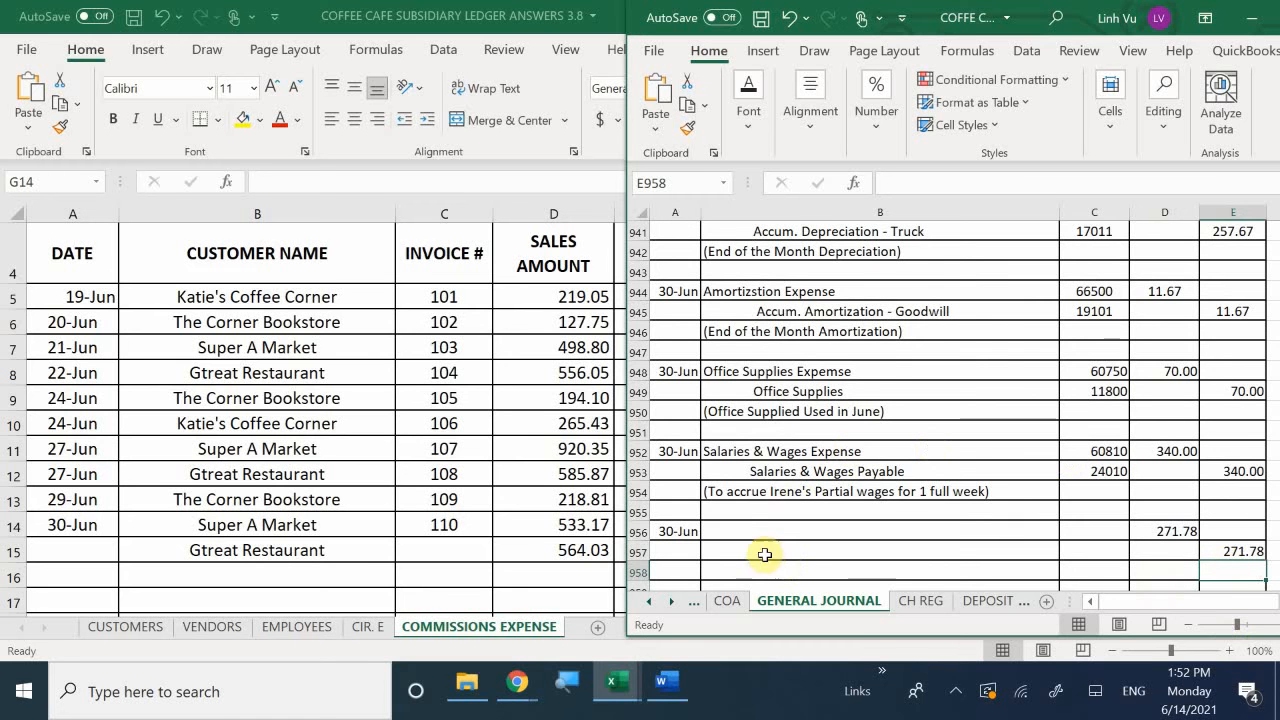
Enter Commissions Expense in B956 with ledger code 60820 in C956 for the June 30 debit line.
{"action": "left_click", "coordinate": [738, 535]}
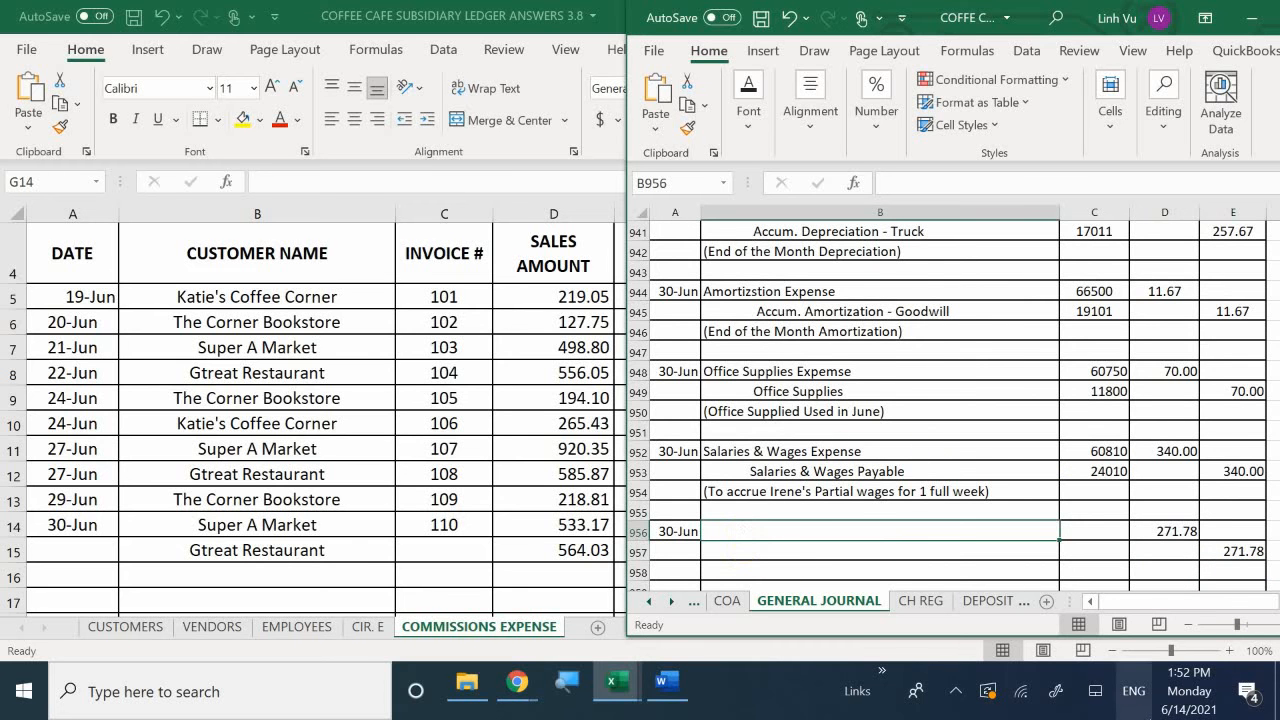
{"action": "type", "text": "Co"}
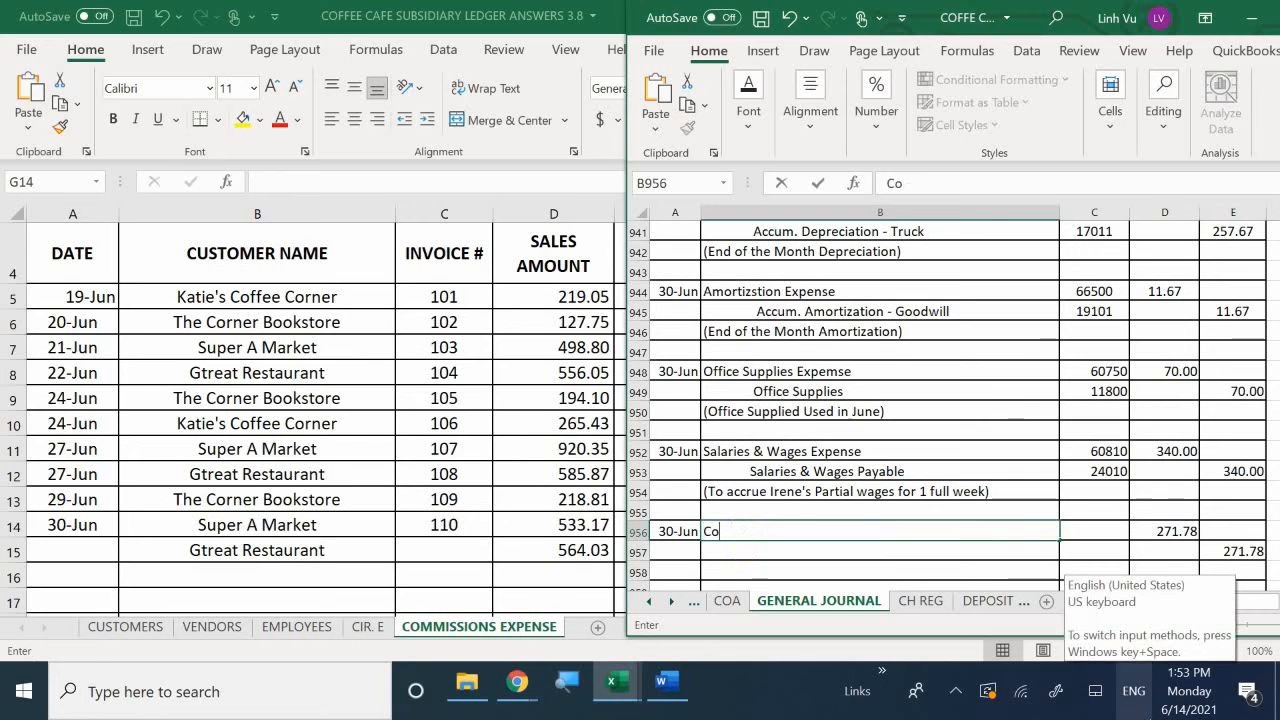
{"action": "type", "text": "mmu"}
{"action": "type", "text": "issions Ex"}
{"action": "type", "text": "pense"}
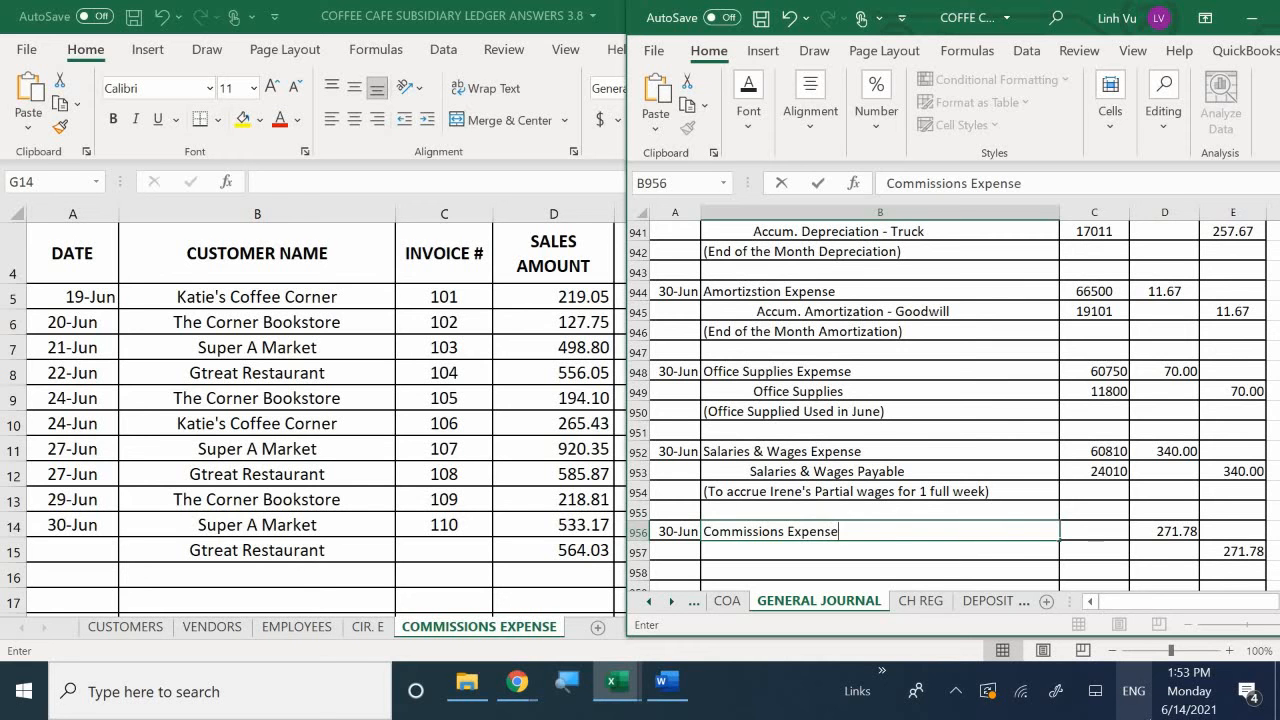
{"action": "key", "text": "Tab"}
{"action": "type", "text": "600"}
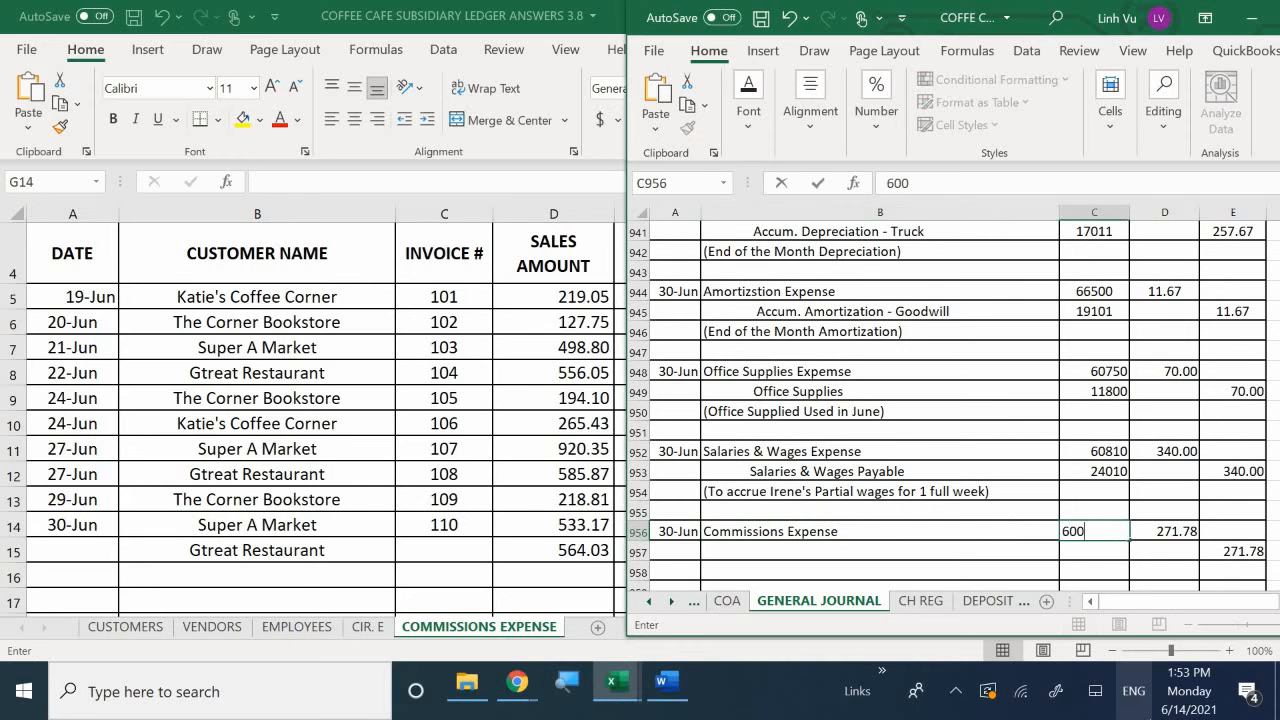
{"action": "type", "text": "820"}
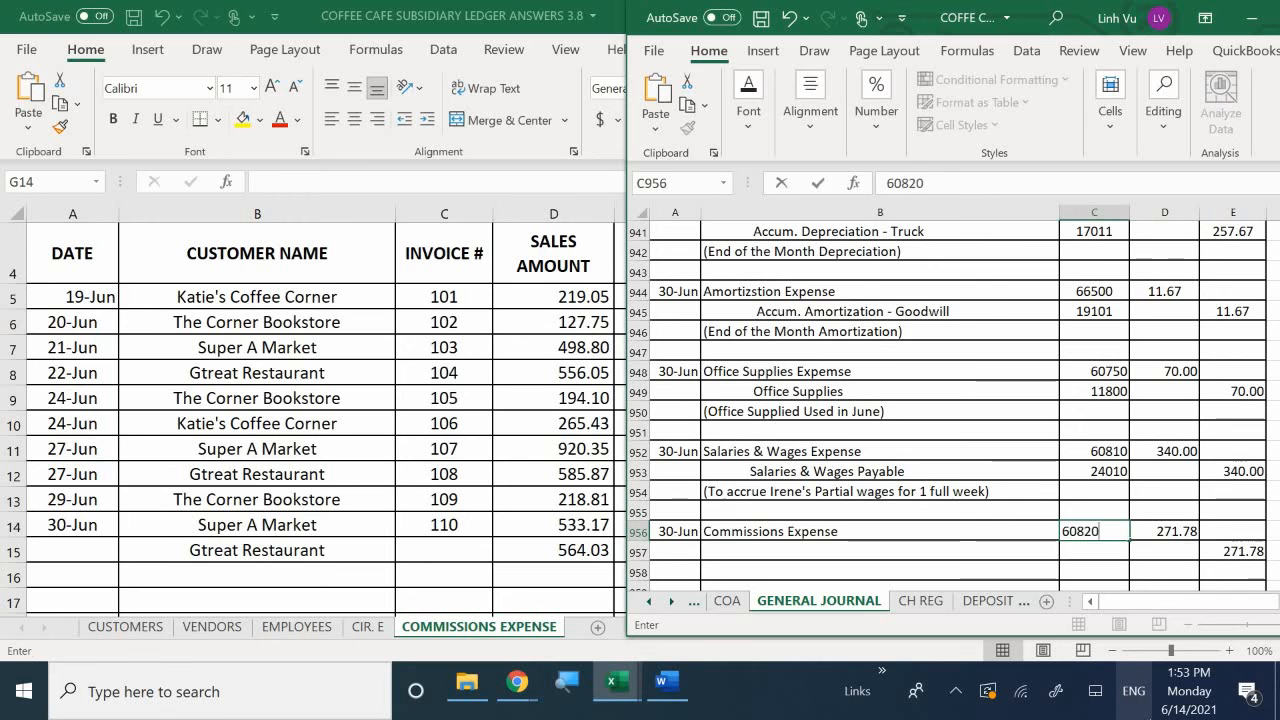
{"action": "key", "text": "Return"}
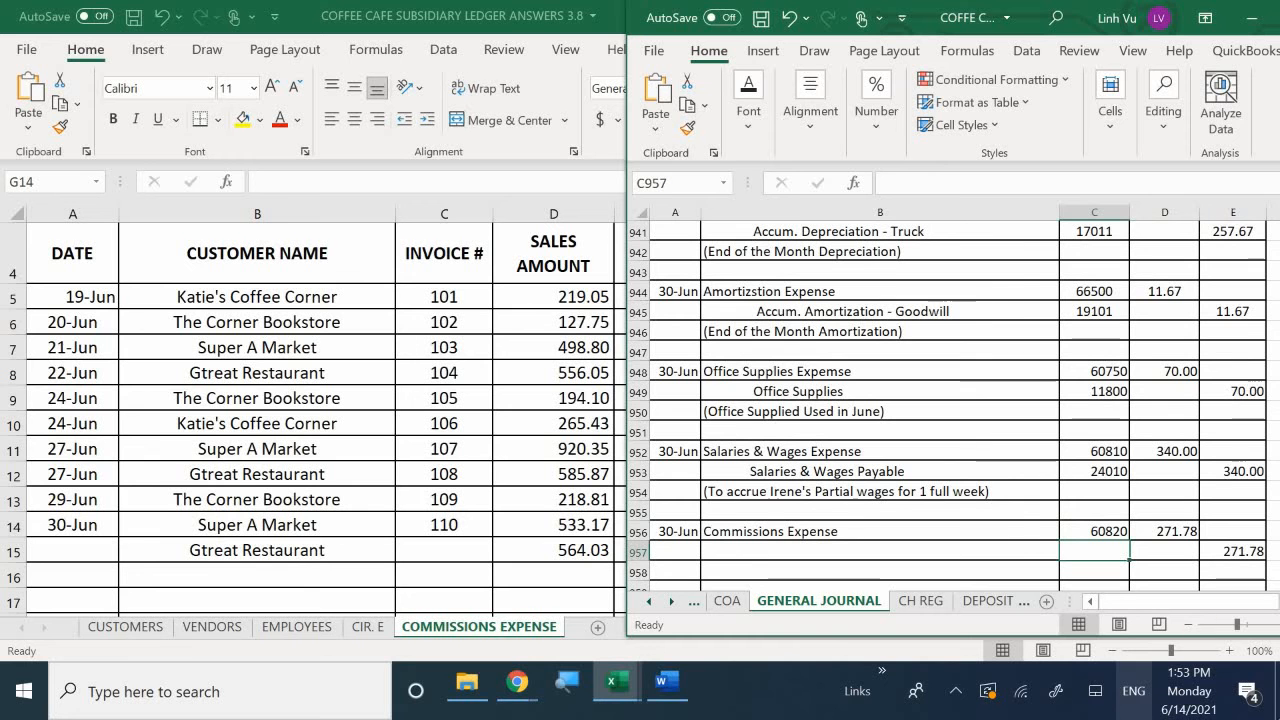
Enter an indented Commissions Payable in B957 with ledger code 24020 in C957 for the credit line.
{"action": "left_click", "coordinate": [773, 550]}
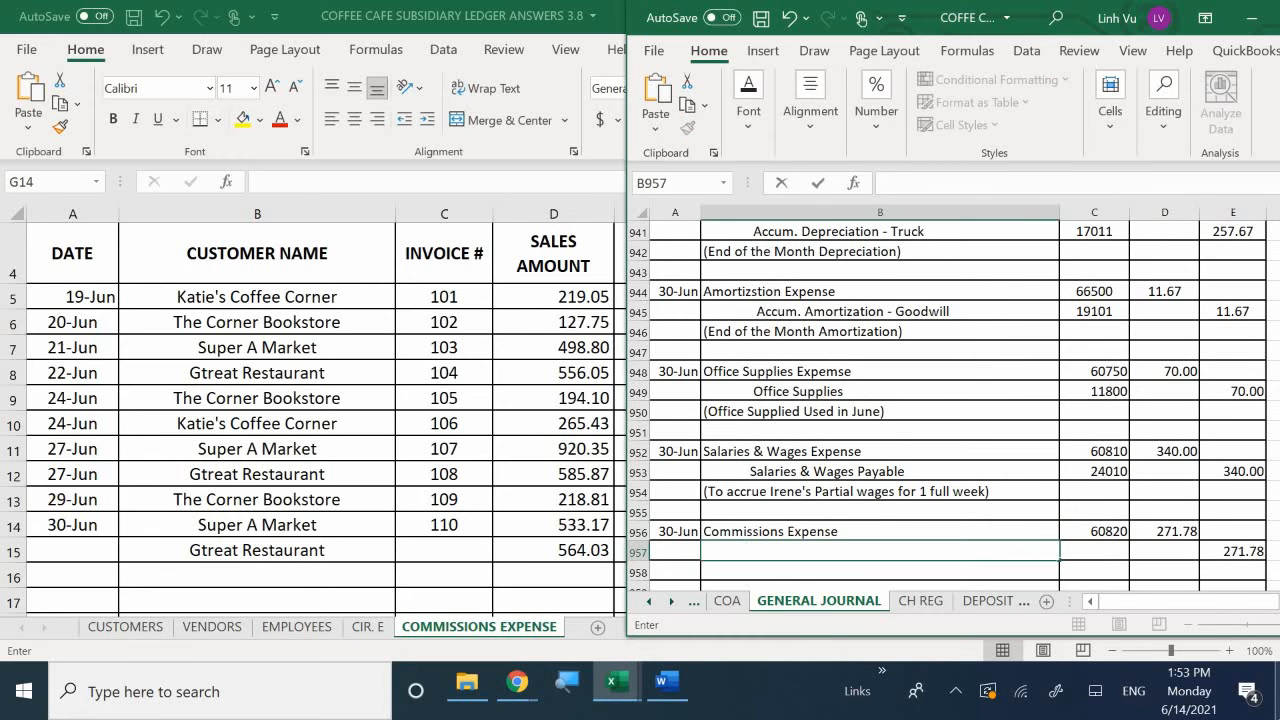
{"action": "type", "text": "Commissions P"}
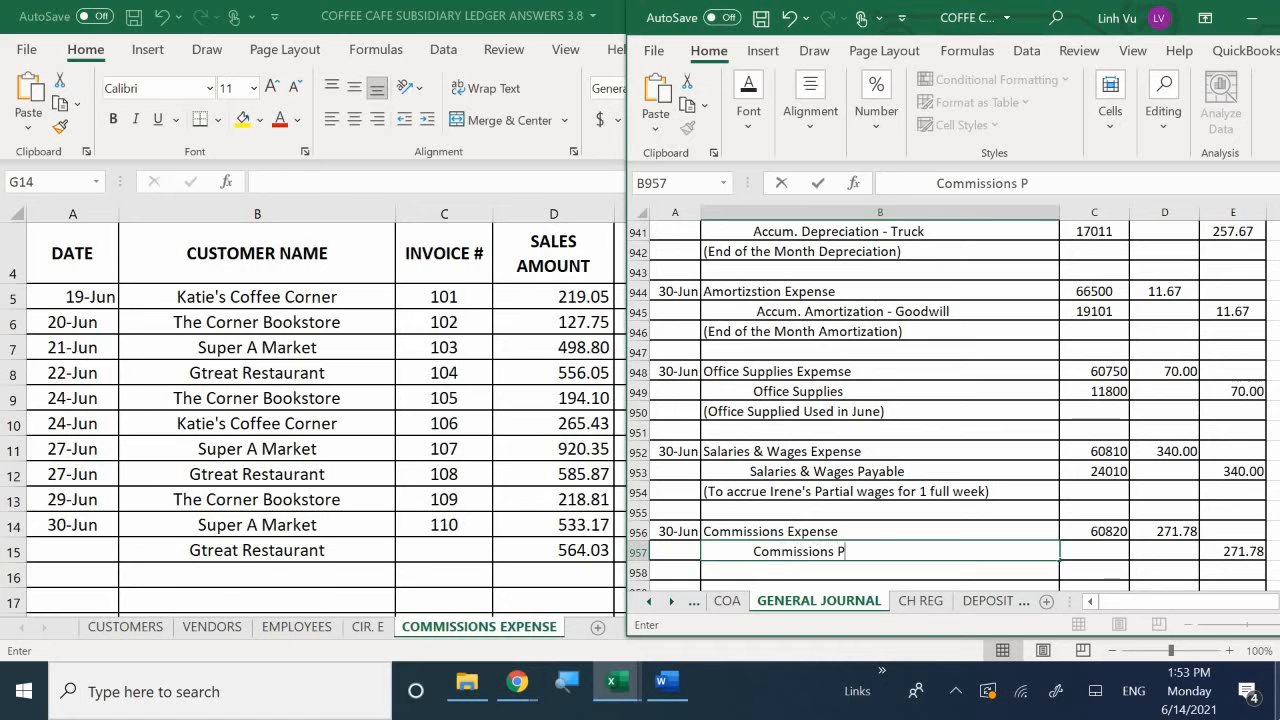
{"action": "type", "text": "ayable"}
{"action": "key", "text": "Tab"}
{"action": "type", "text": "2"}
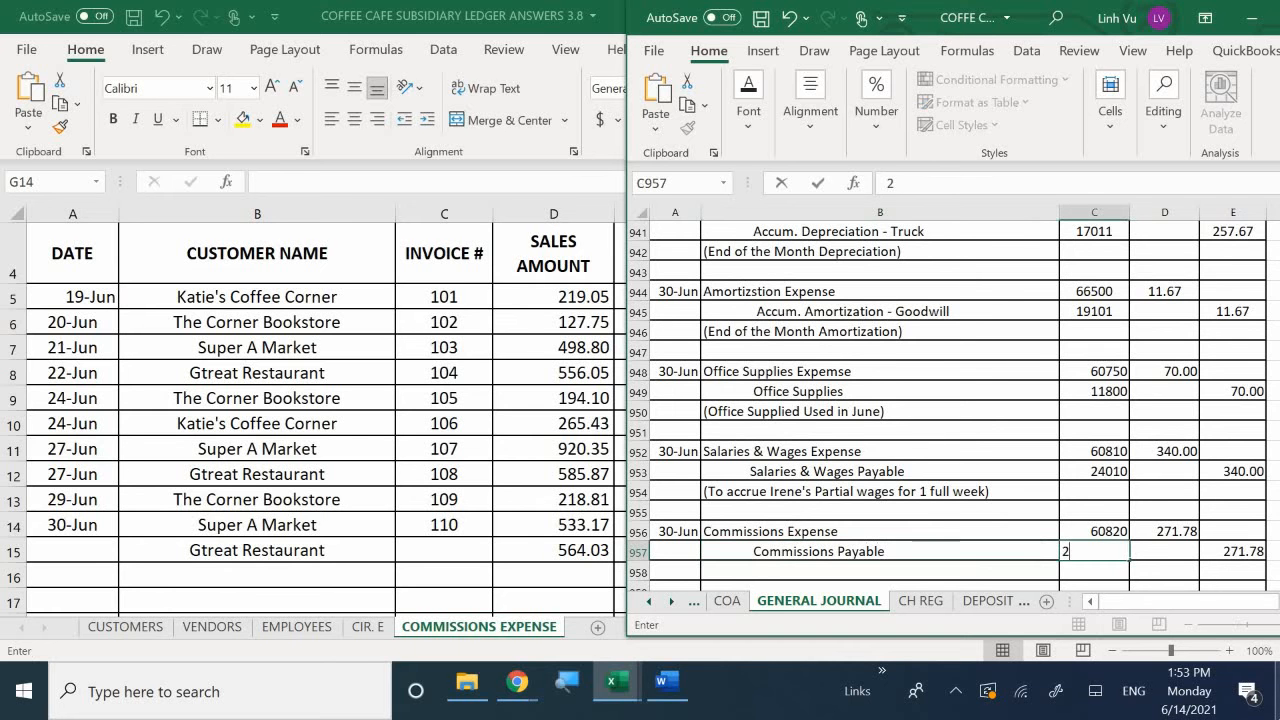
{"action": "type", "text": "4020"}
{"action": "key", "text": "Down"}
{"action": "key", "text": "Right"}
{"action": "key", "text": "Up"}
{"action": "key", "text": "Right"}
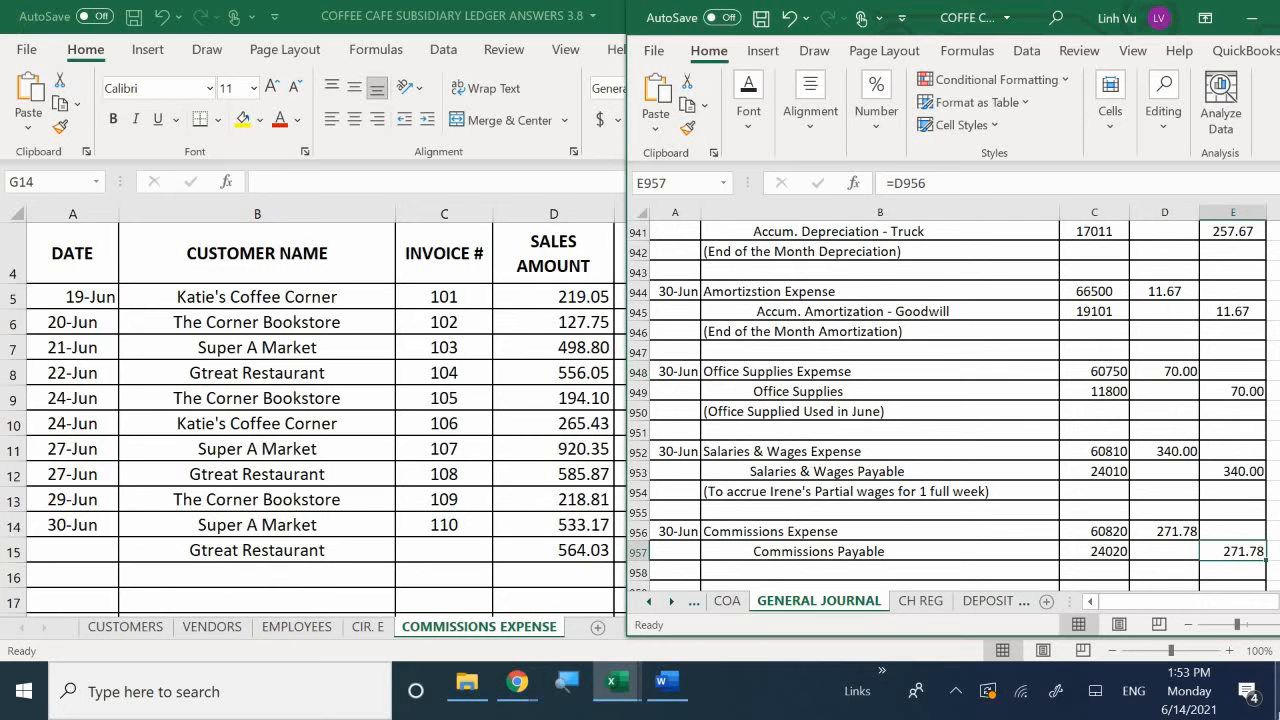
Add a parenthesized explanation in B958 stating that the entry is to accrue the salesperson's commissions.
{"action": "left_click", "coordinate": [827, 452]}
{"action": "scroll", "coordinate": [827, 454], "scroll_direction": "down", "scroll_amount": 4}
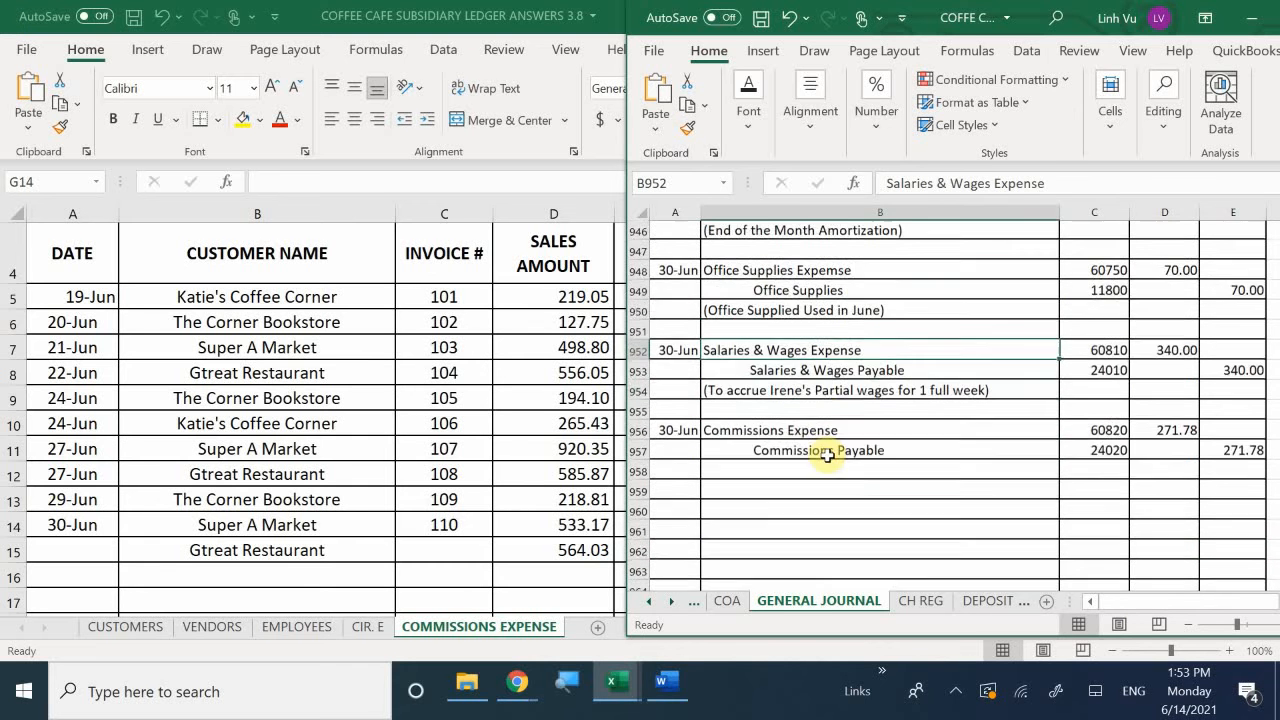
{"action": "scroll", "coordinate": [827, 455], "scroll_direction": "up", "scroll_amount": 3}
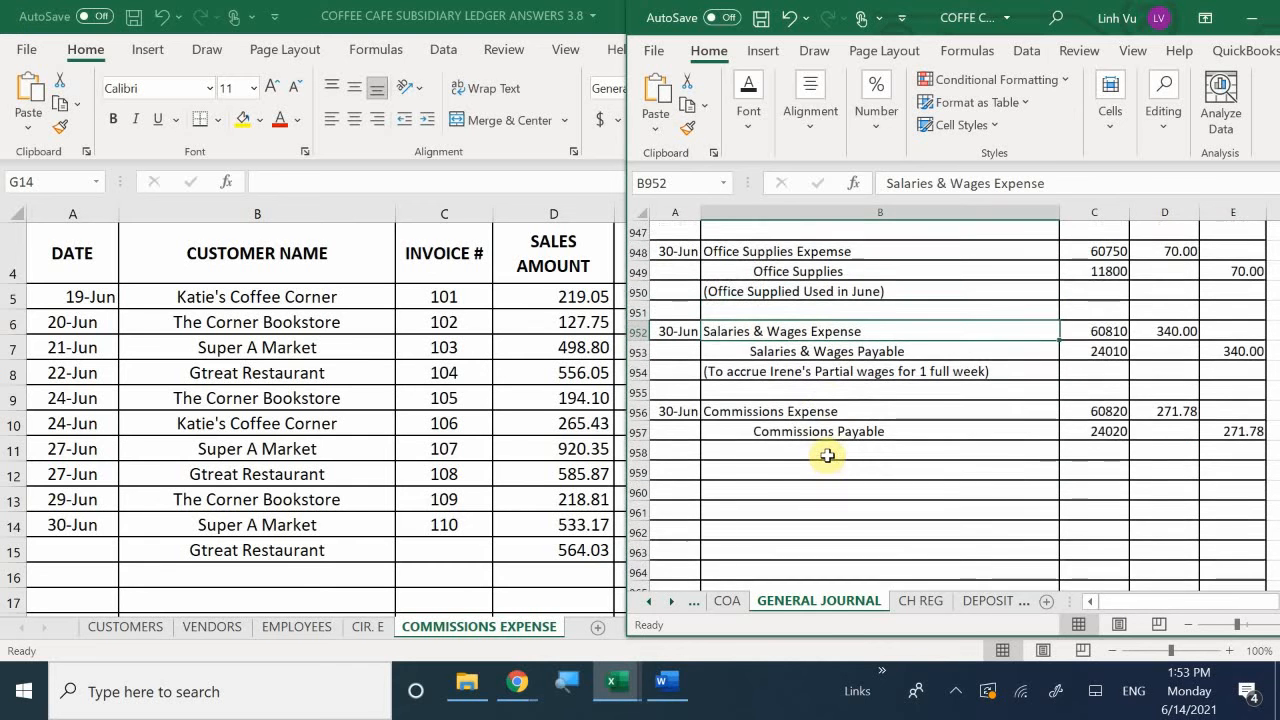
{"action": "left_click", "coordinate": [760, 512]}
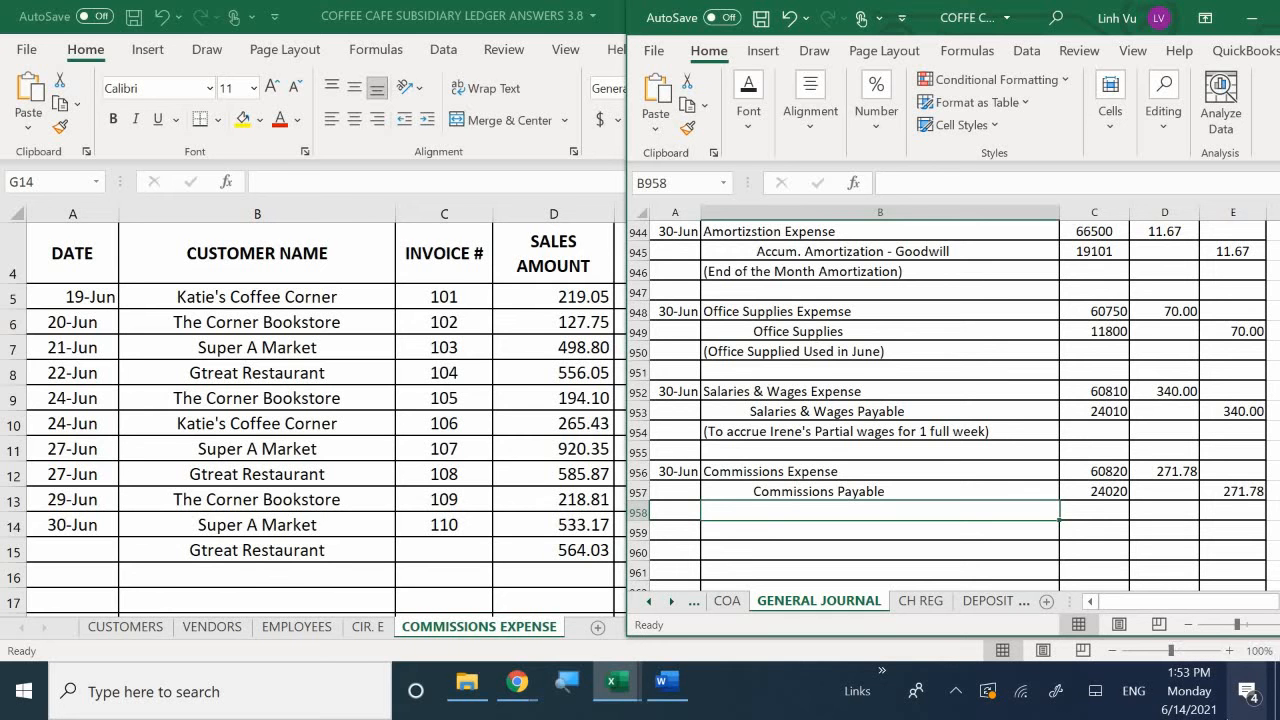
{"action": "type", "text": "(Ro"}
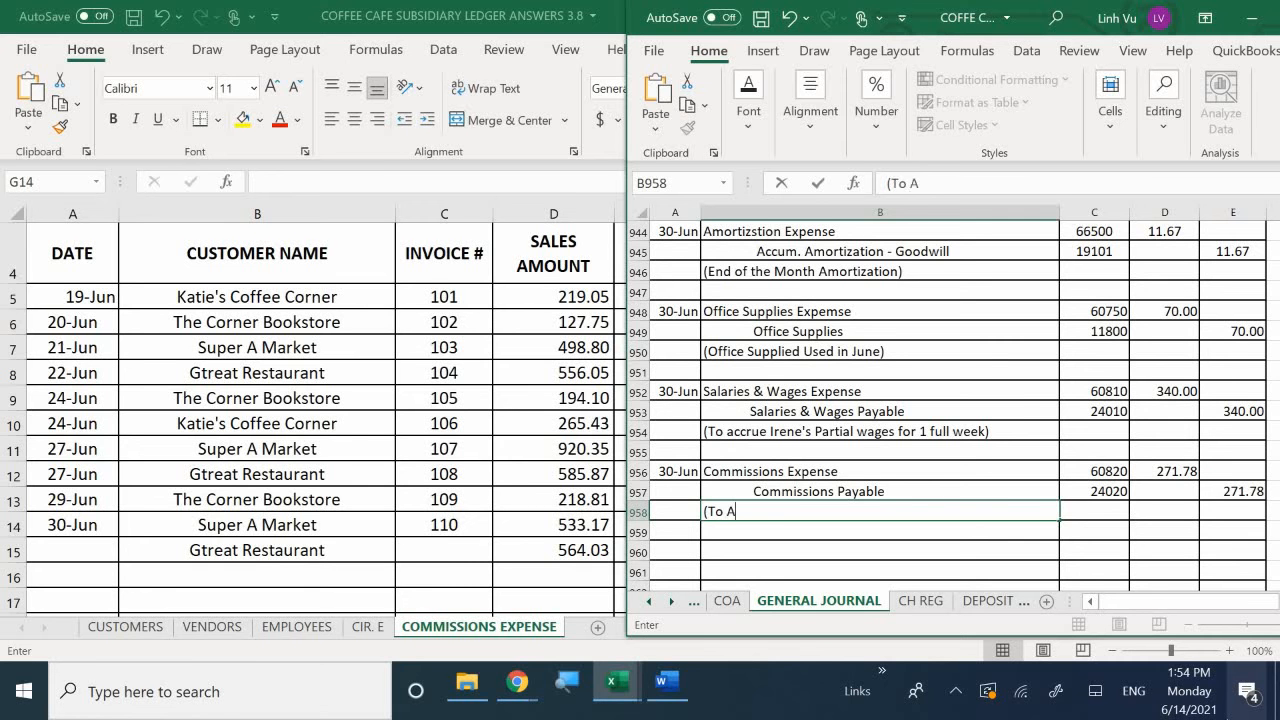
{"action": "type", "text": " Accrue aL"}
{"action": "key", "text": "BackSpace"}
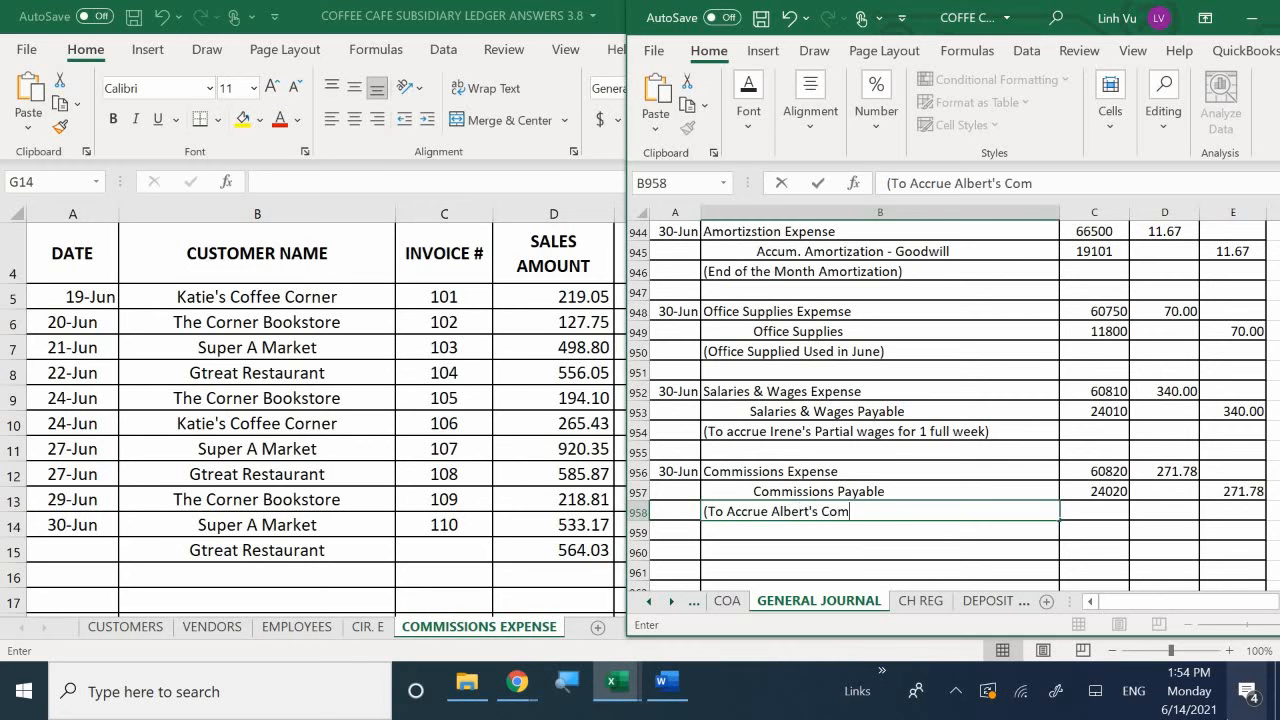
{"action": "type", "text": "t's Commissions"}
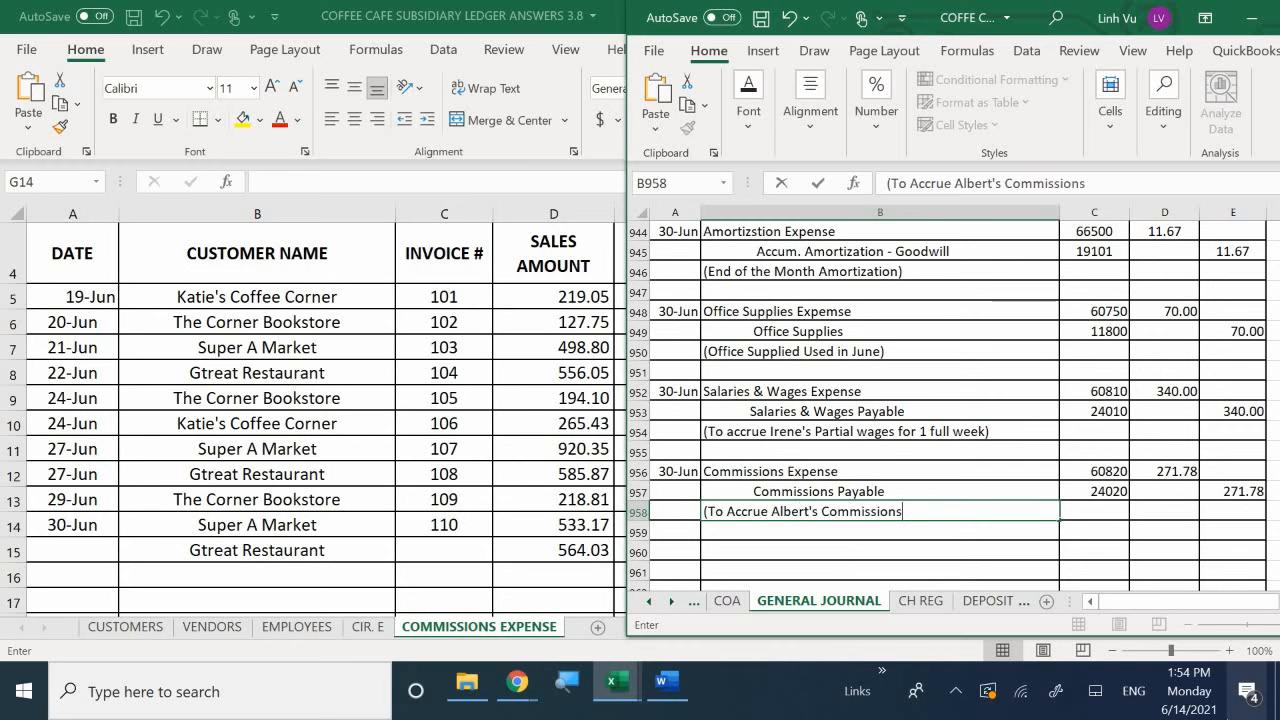
{"action": "type", "text": ")"}
{"action": "key", "text": "Return"}
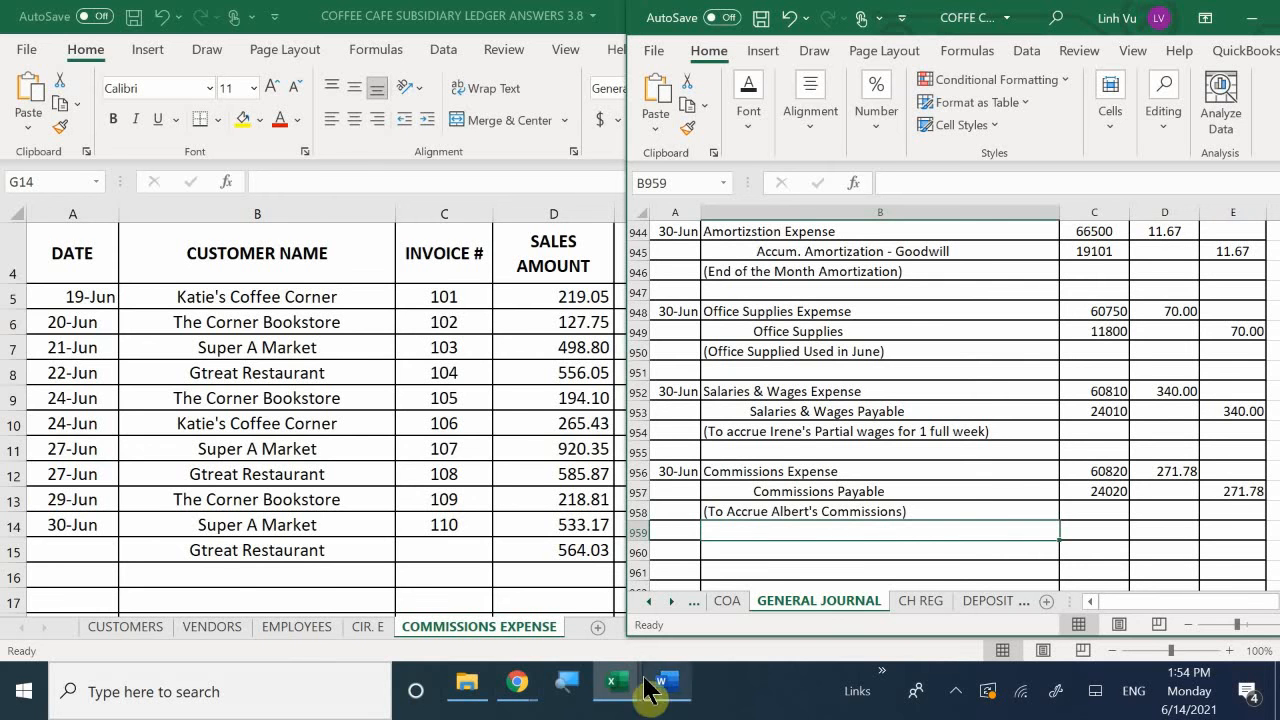
Switch to the general ledger workbook's EXPENSES - OP sheet and enter the date 6/30 in A126 of Commissions Expense.
{"action": "mouse_move", "coordinate": [610, 688]}
{"action": "left_click", "coordinate": [510, 615]}
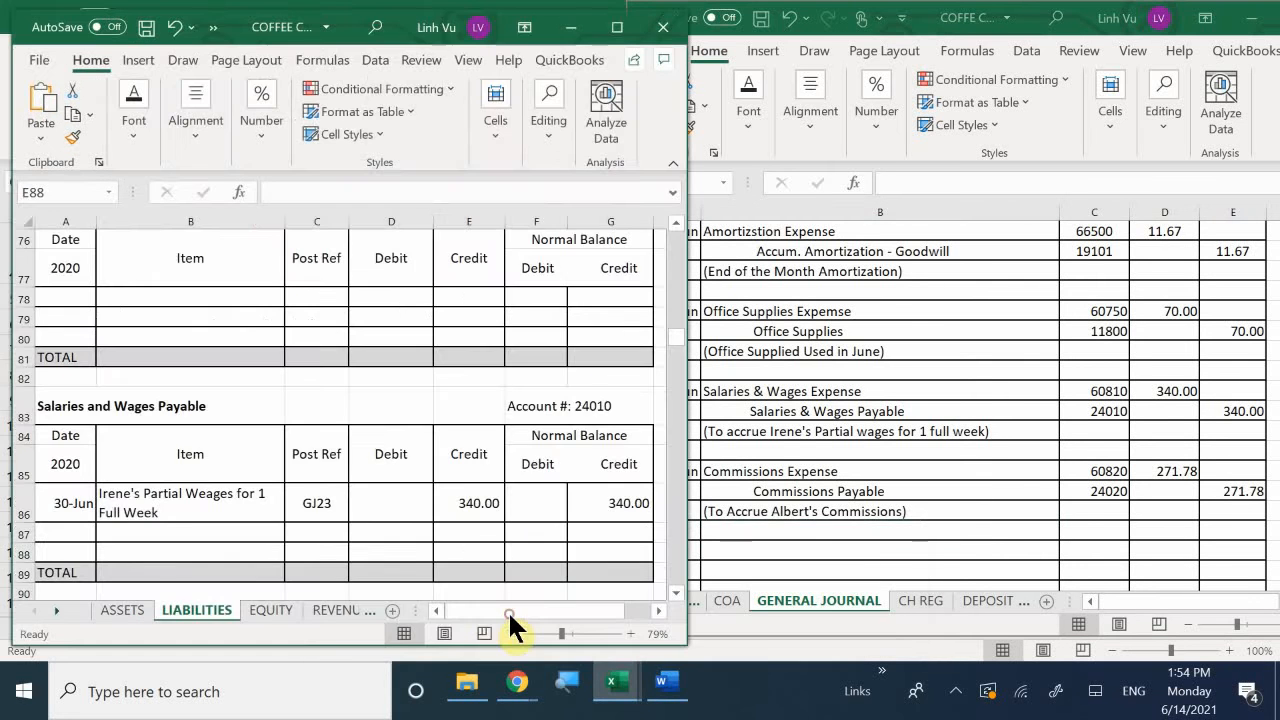
{"action": "left_click", "coordinate": [352, 611]}
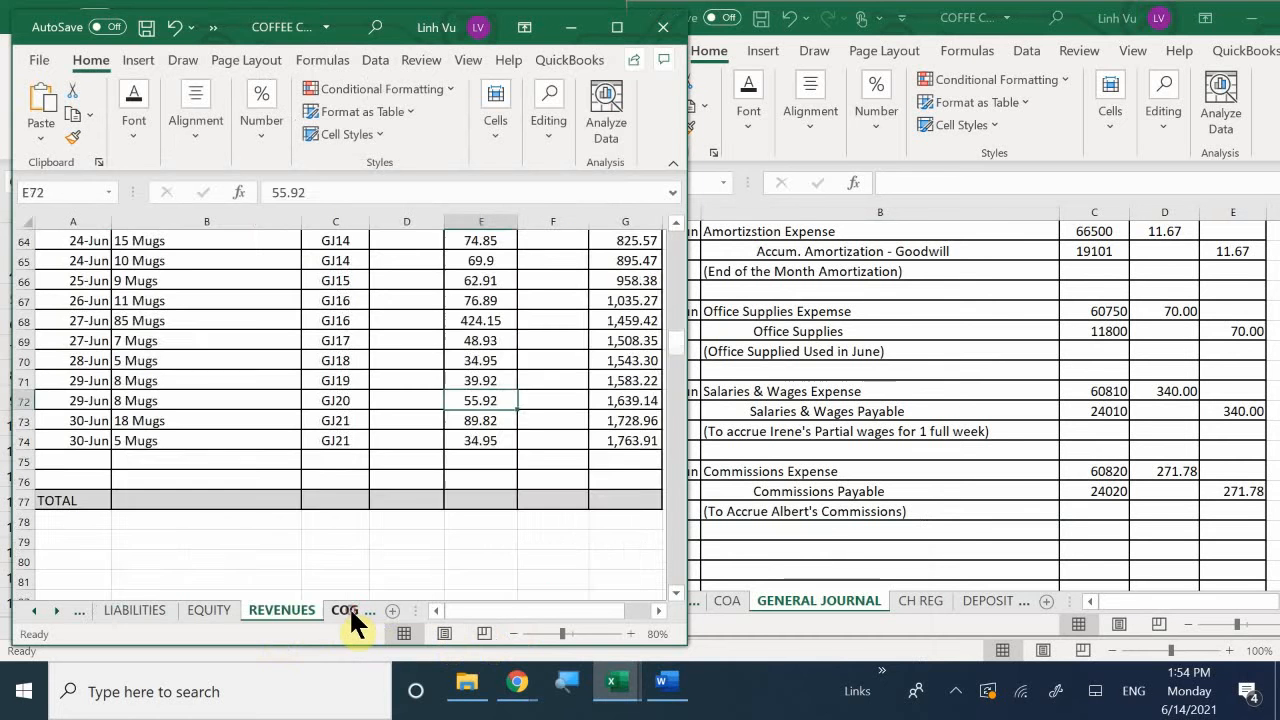
{"action": "left_click", "coordinate": [336, 607]}
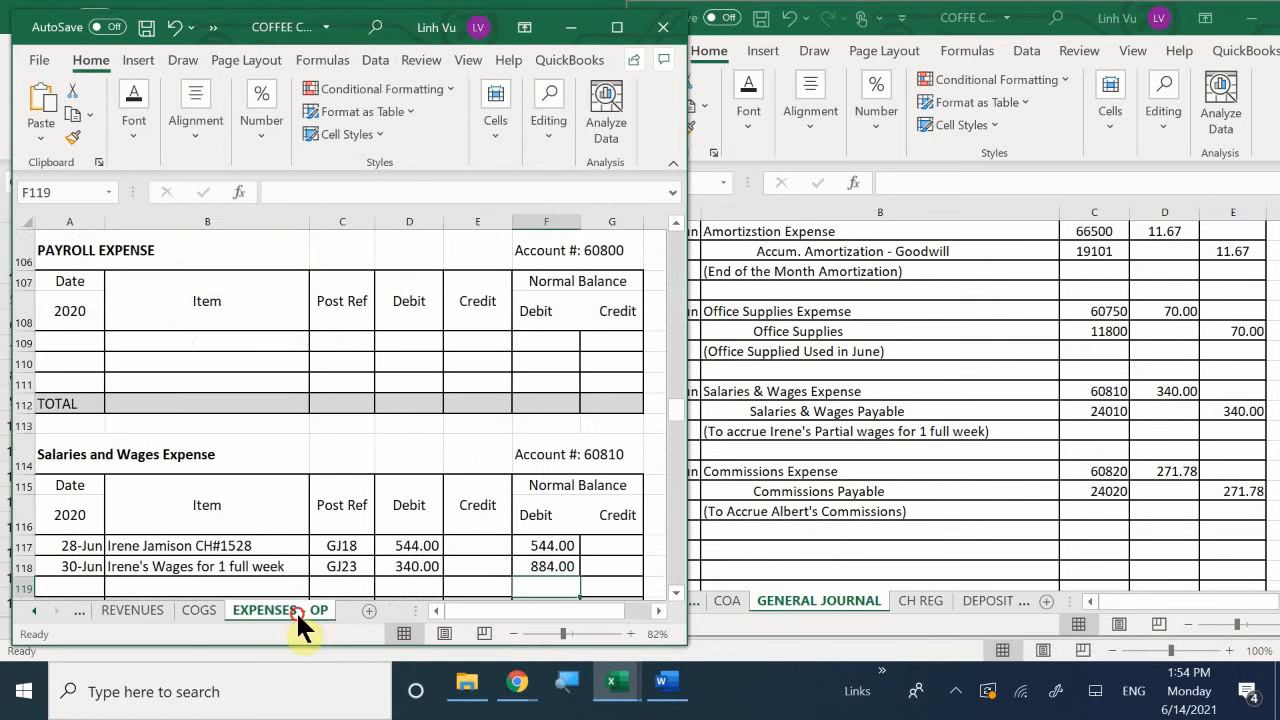
{"action": "scroll", "coordinate": [280, 549], "scroll_direction": "down", "scroll_amount": 2}
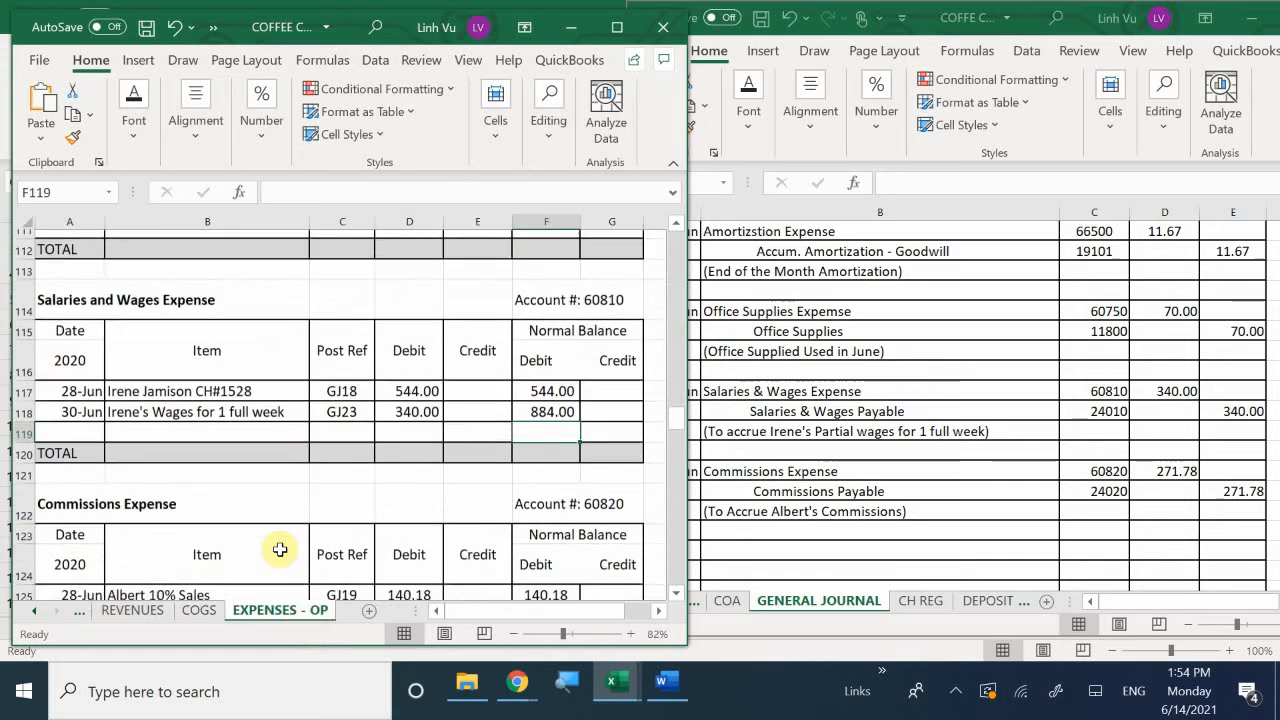
{"action": "scroll", "coordinate": [280, 549], "scroll_direction": "down", "scroll_amount": 1}
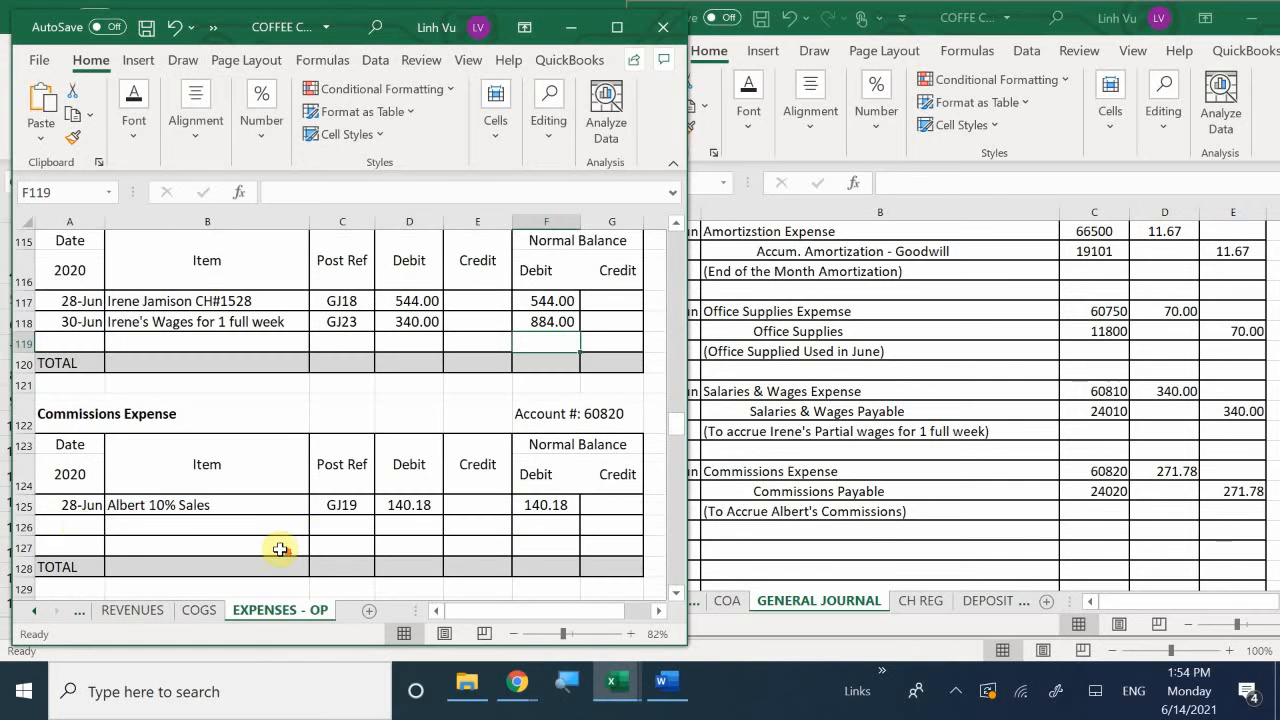
{"action": "left_click", "coordinate": [82, 528]}
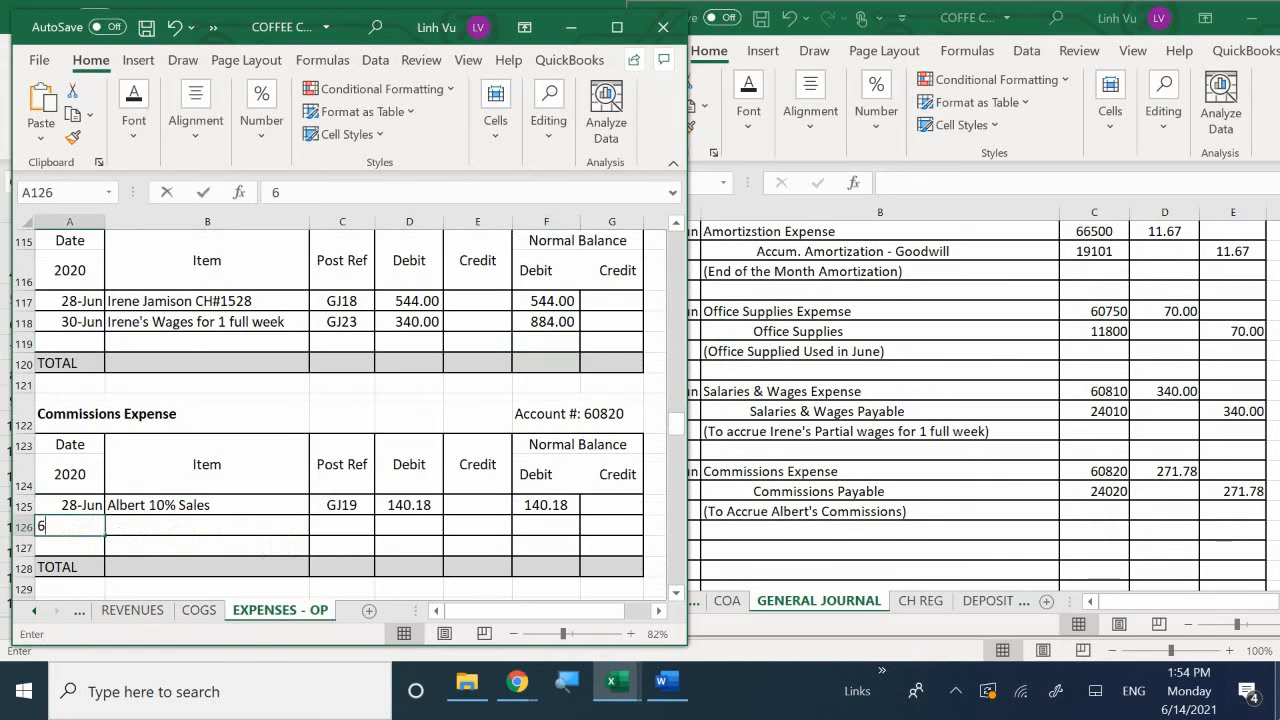
{"action": "type", "text": "6/30"}
{"action": "key", "text": "Return"}
{"action": "key", "text": "Up"}
{"action": "key", "text": "Right"}
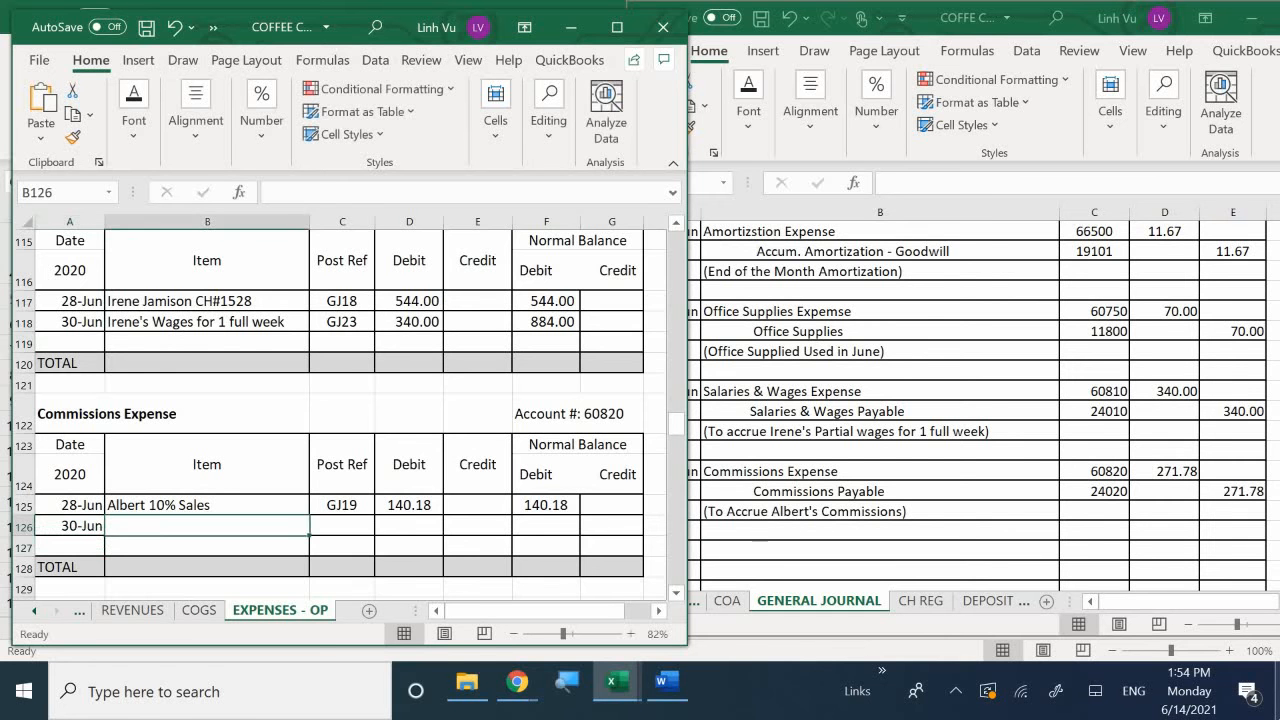
Describe the 30-Jun Commissions Expense line in B126 as being to accrue the salesperson's commissions.
{"action": "key", "text": "Right"}
{"action": "key", "text": "Down"}
{"action": "key", "text": "Right"}
{"action": "key", "text": "Down"}
{"action": "key", "text": "Down"}
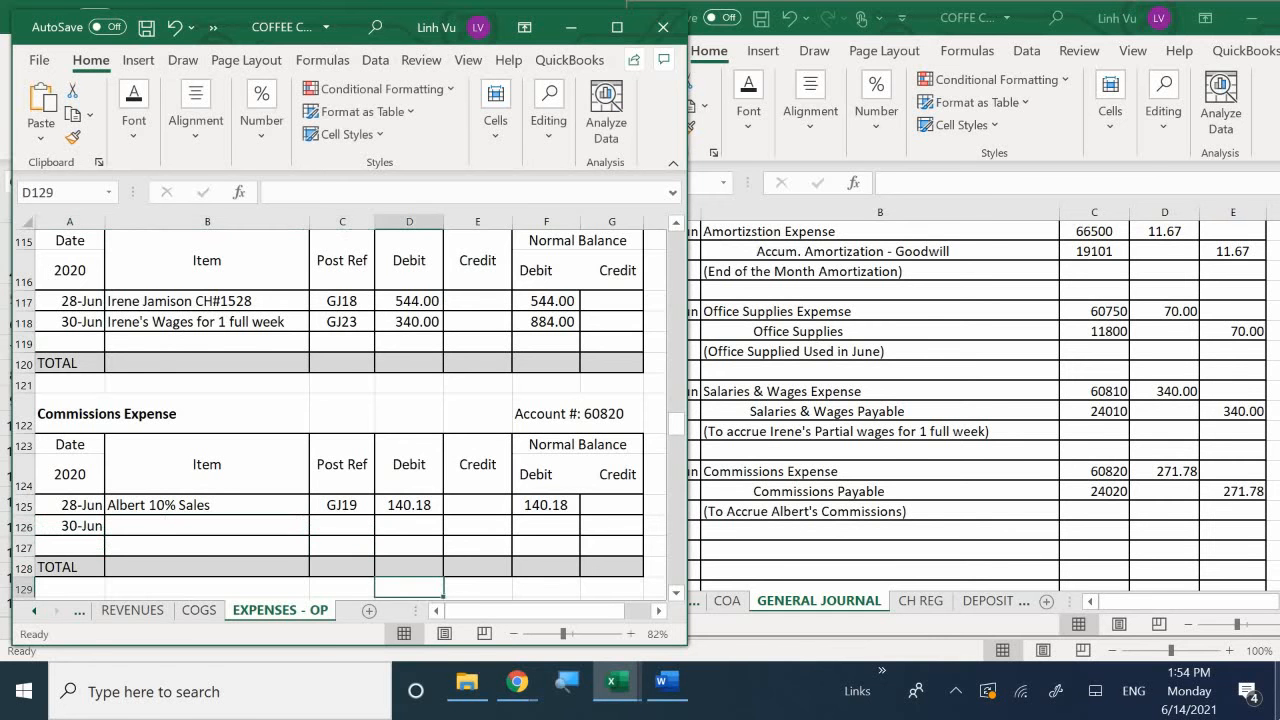
{"action": "key", "text": "Left"}
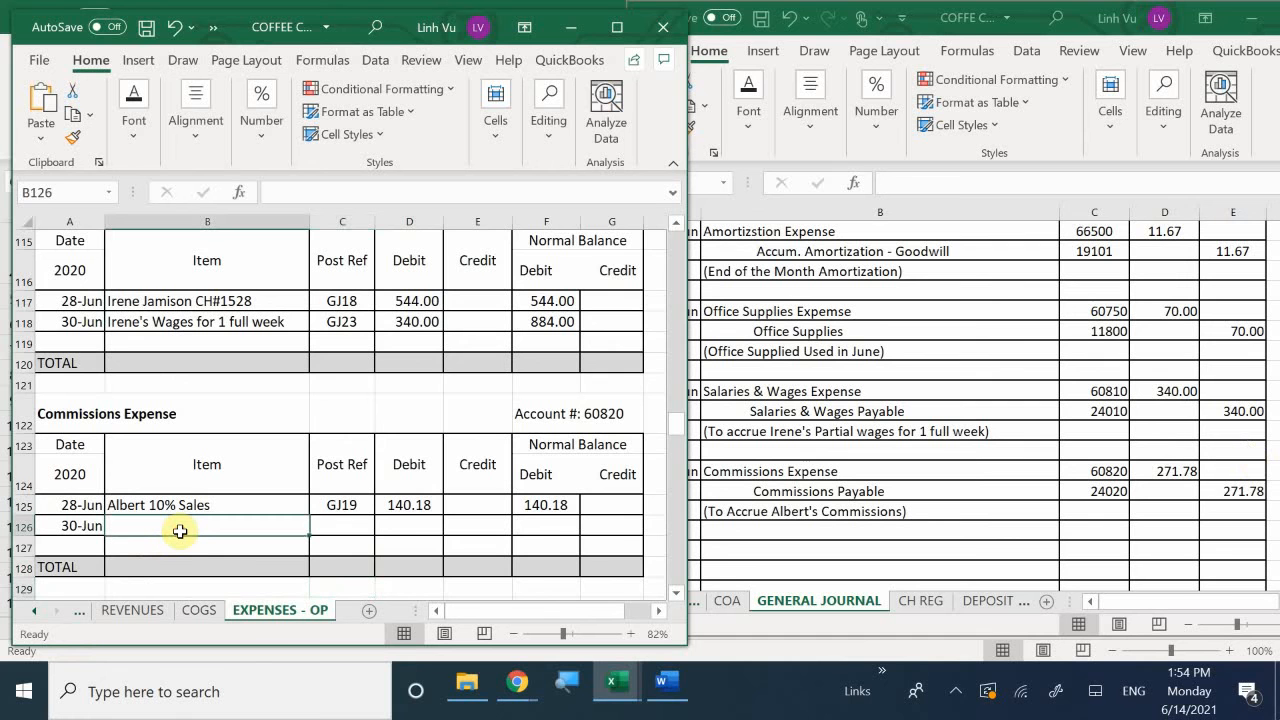
{"action": "left_click", "coordinate": [178, 528]}
{"action": "type", "text": "To"}
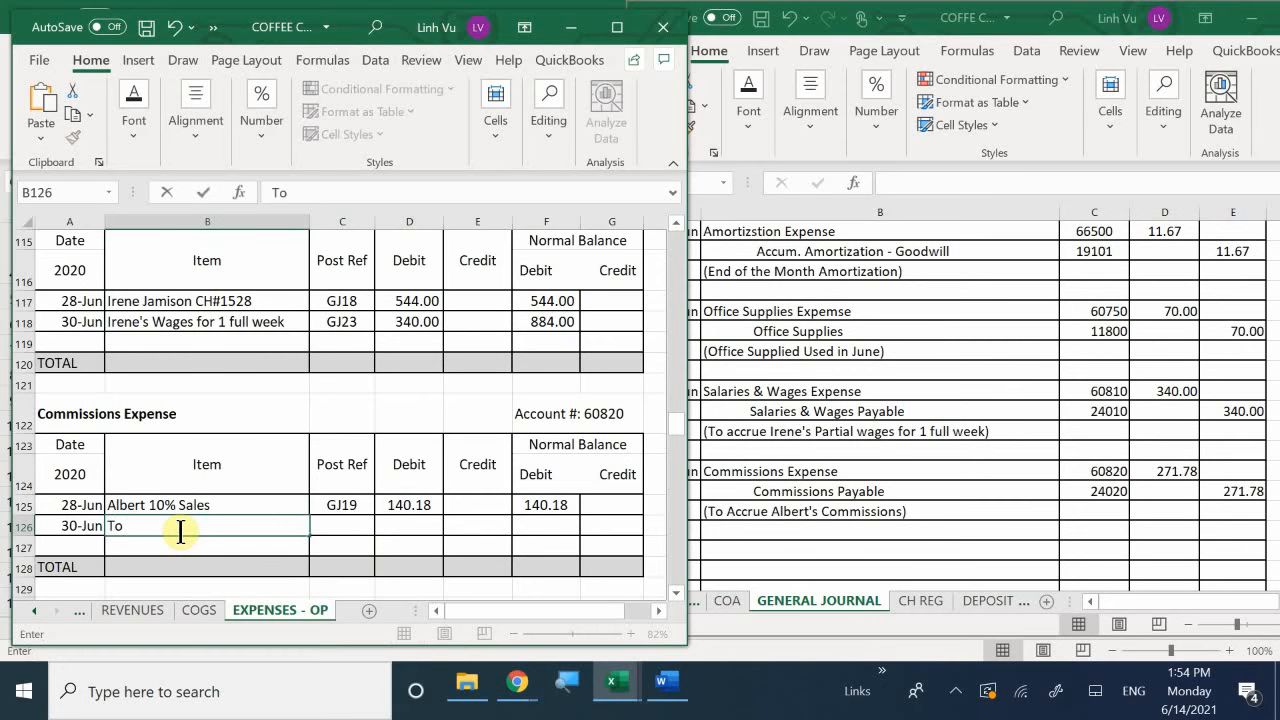
{"action": "type", "text": " Accrue Albert's Commission"}
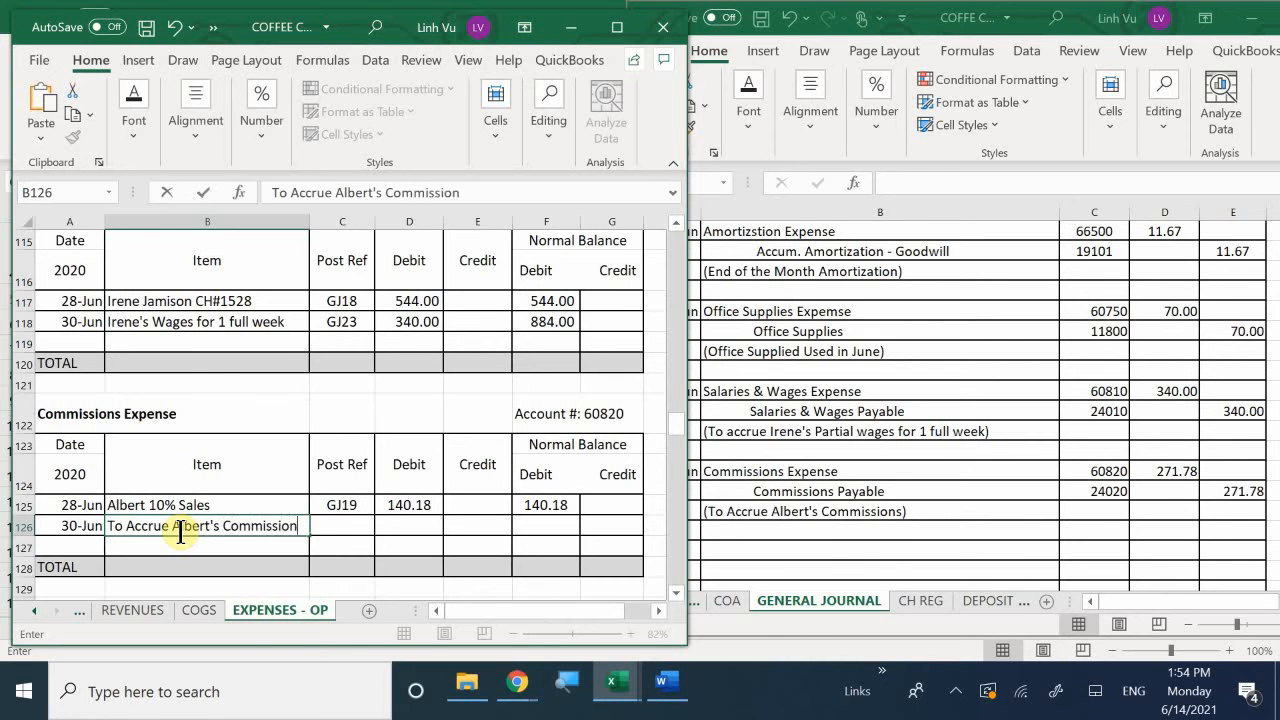
{"action": "type", "text": "s"}
{"action": "key", "text": "Tab"}
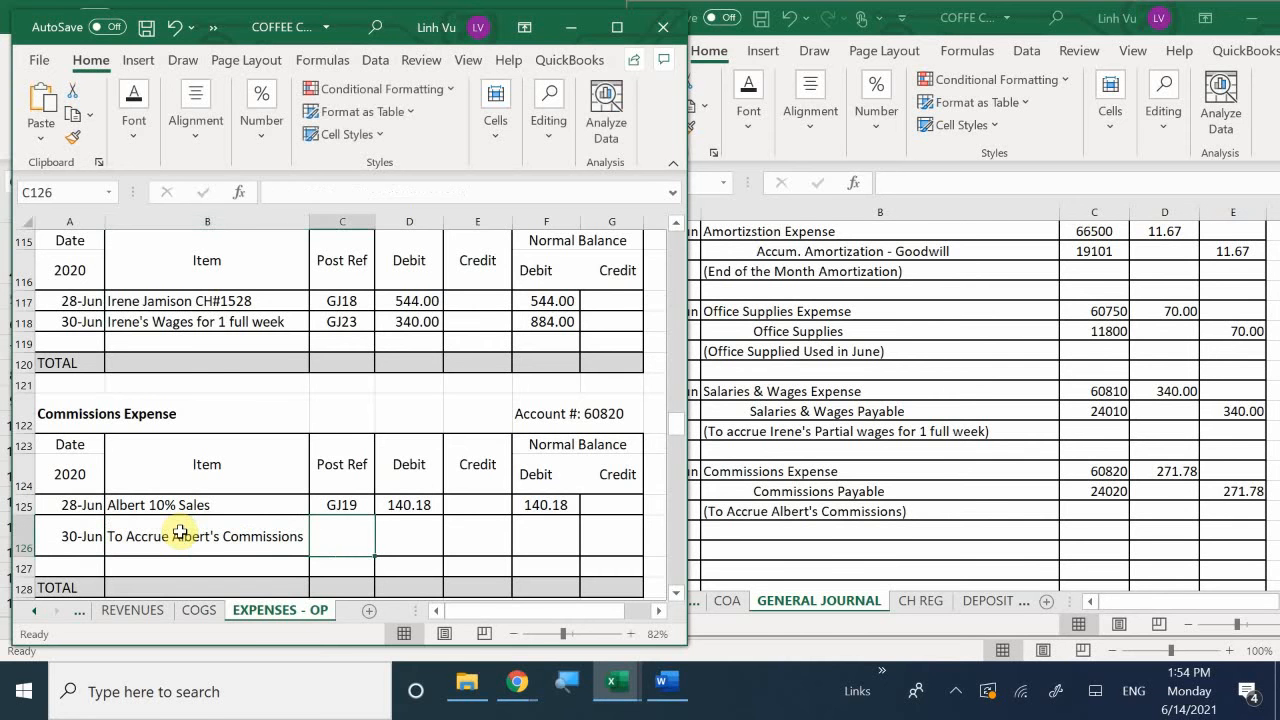
Enter post reference GJ23 in C126 and a debit of 271.78 in D126 for Commissions Expense.
{"action": "type", "text": "GJ23"}
{"action": "key", "text": "Tab"}
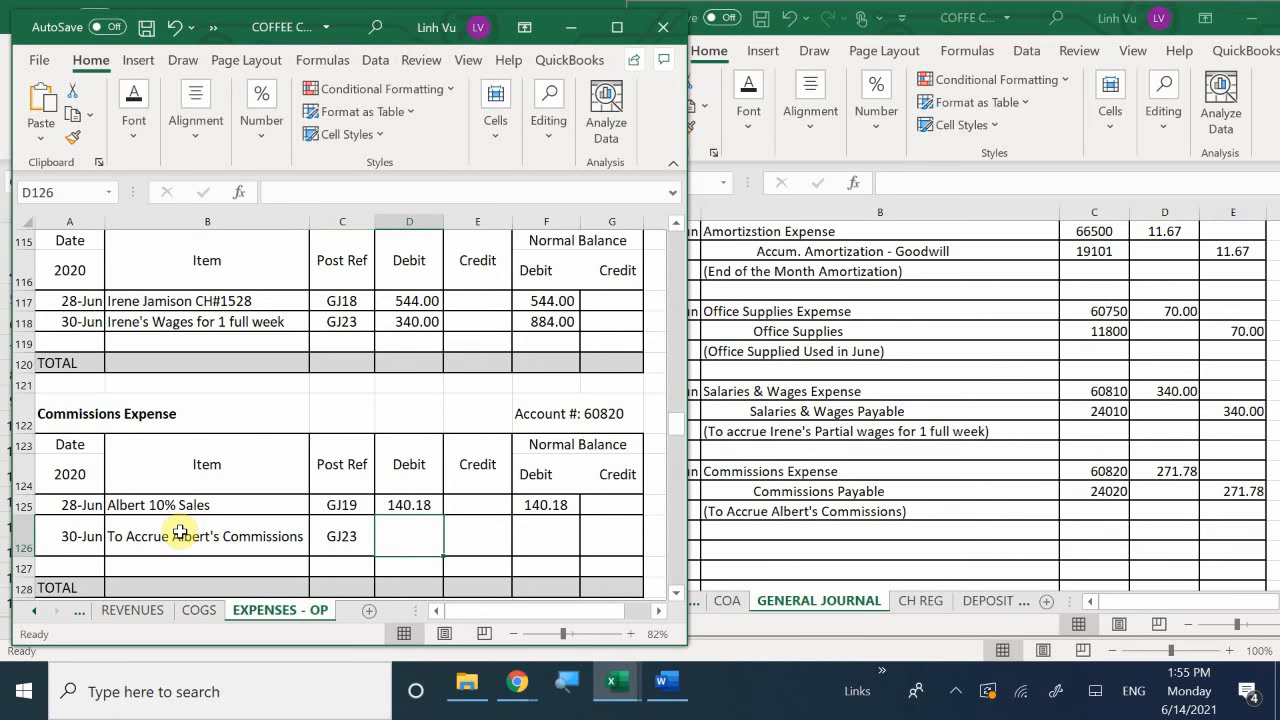
{"action": "type", "text": "2"}
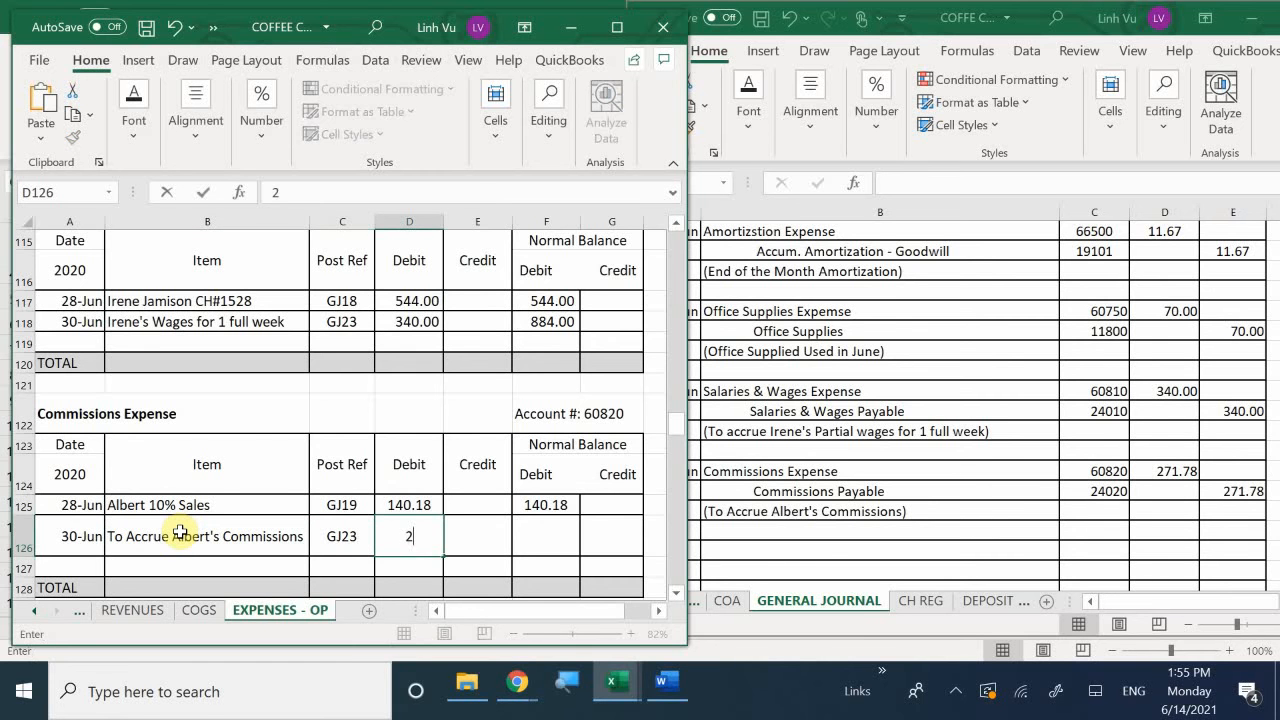
{"action": "type", "text": "71.78"}
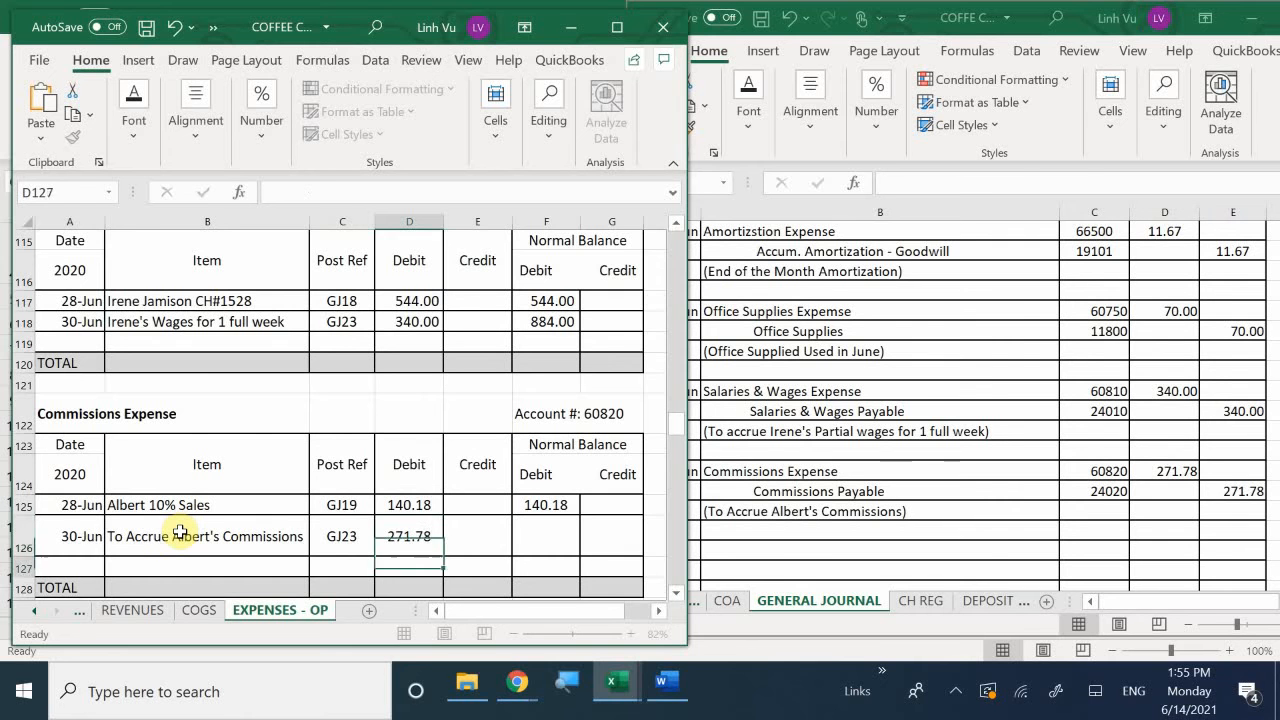
Calculate the running debit balance of Commissions Expense in F126 with the formula =F125+D126-E126.
{"action": "key", "text": "Tab"}
{"action": "key", "text": "Tab"}
{"action": "type", "text": "="}
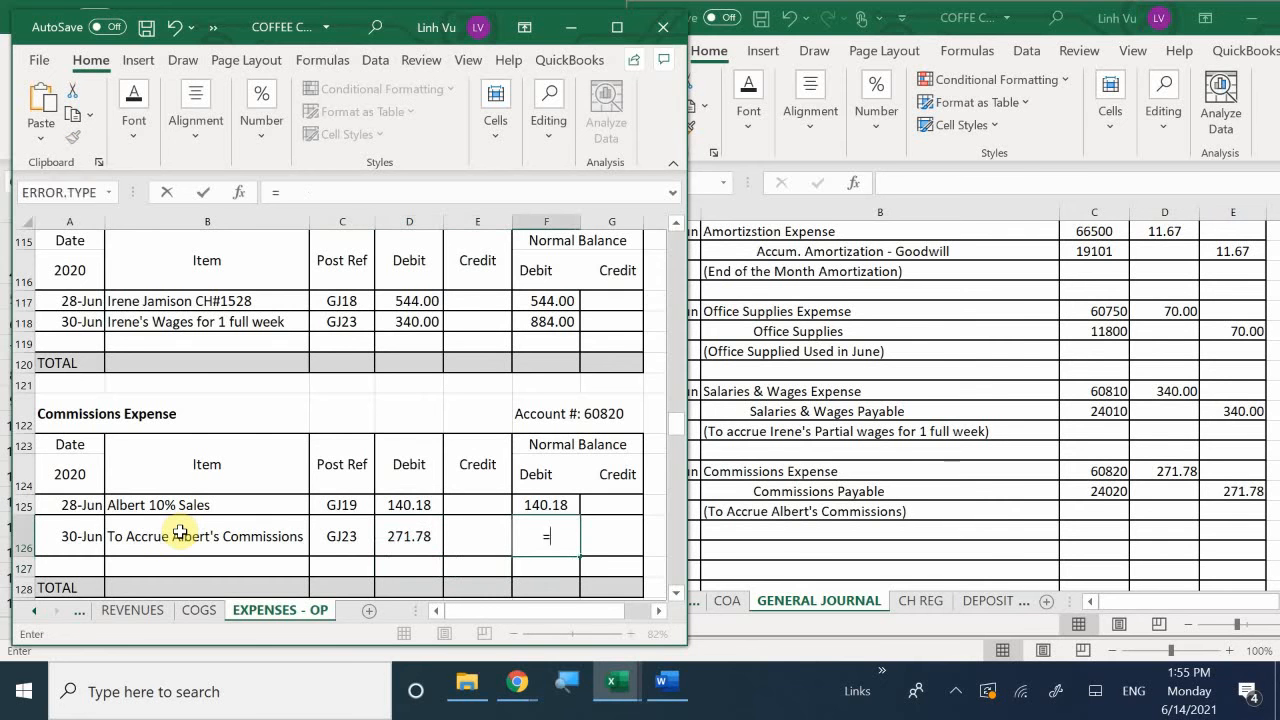
{"action": "key", "text": "Up"}
{"action": "type", "text": "+"}
{"action": "key", "text": "Left"}
{"action": "key", "text": "Left"}
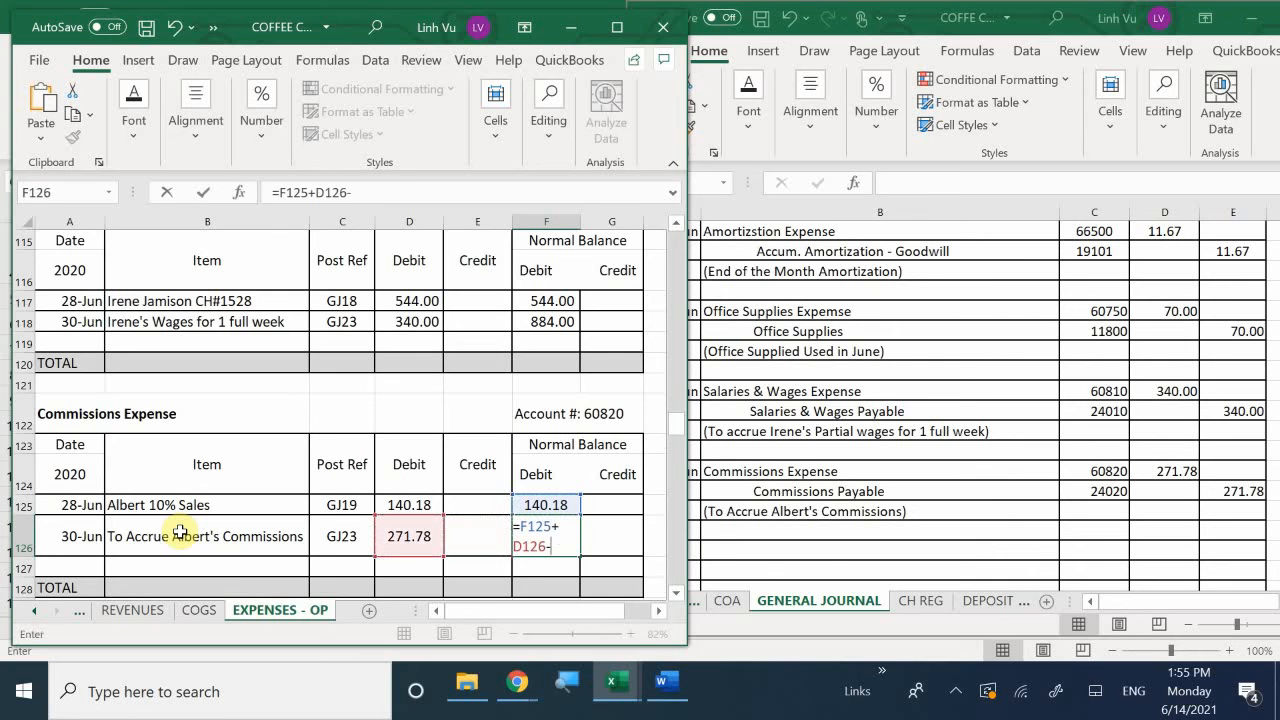
{"action": "type", "text": "-"}
{"action": "key", "text": "Left"}
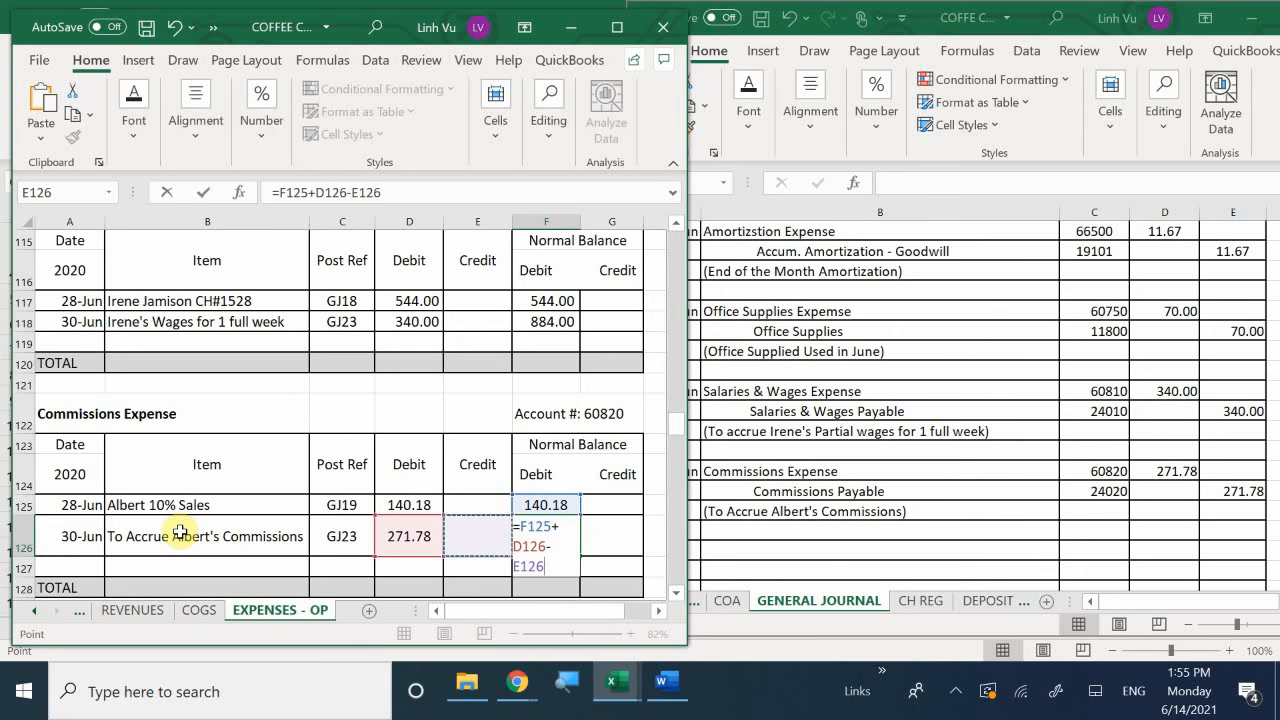
{"action": "key", "text": "Return"}
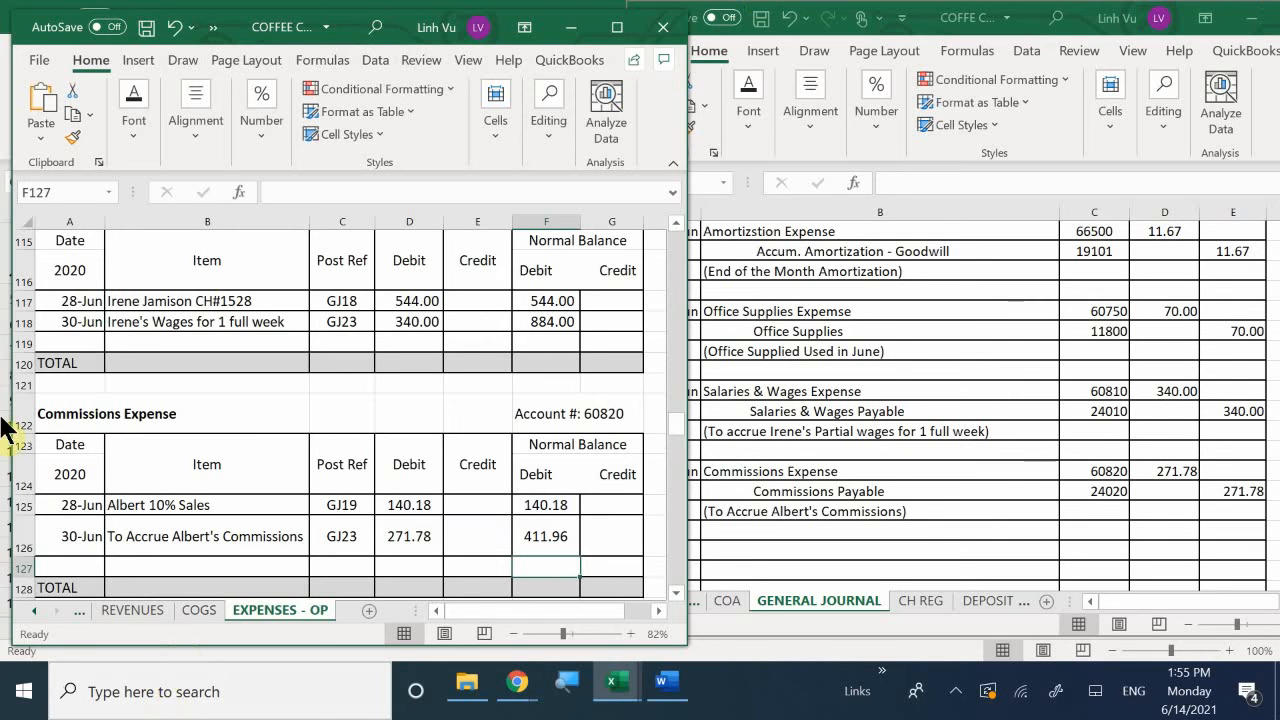
Switch to the LIABILITIES sheet and enter the date 6/30 in A94 of Commissions Payable.
{"action": "left_click", "coordinate": [34, 610]}
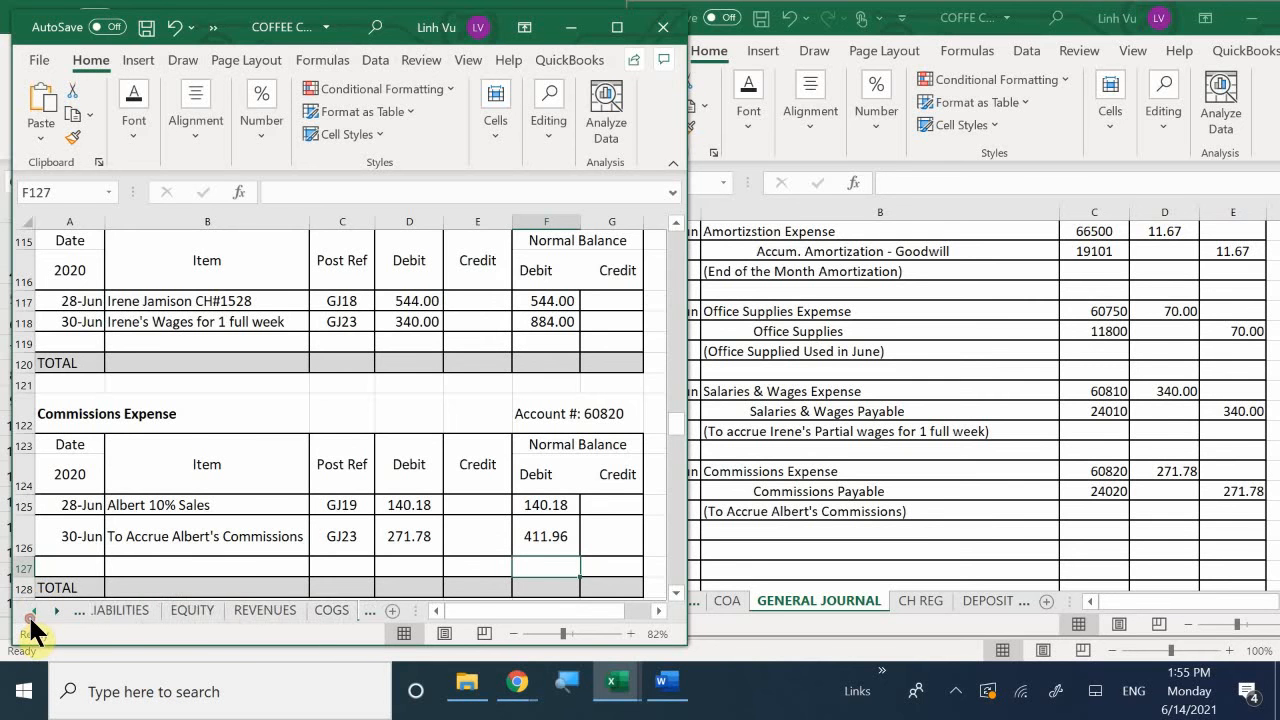
{"action": "left_click", "coordinate": [33, 612]}
{"action": "left_click", "coordinate": [182, 612]}
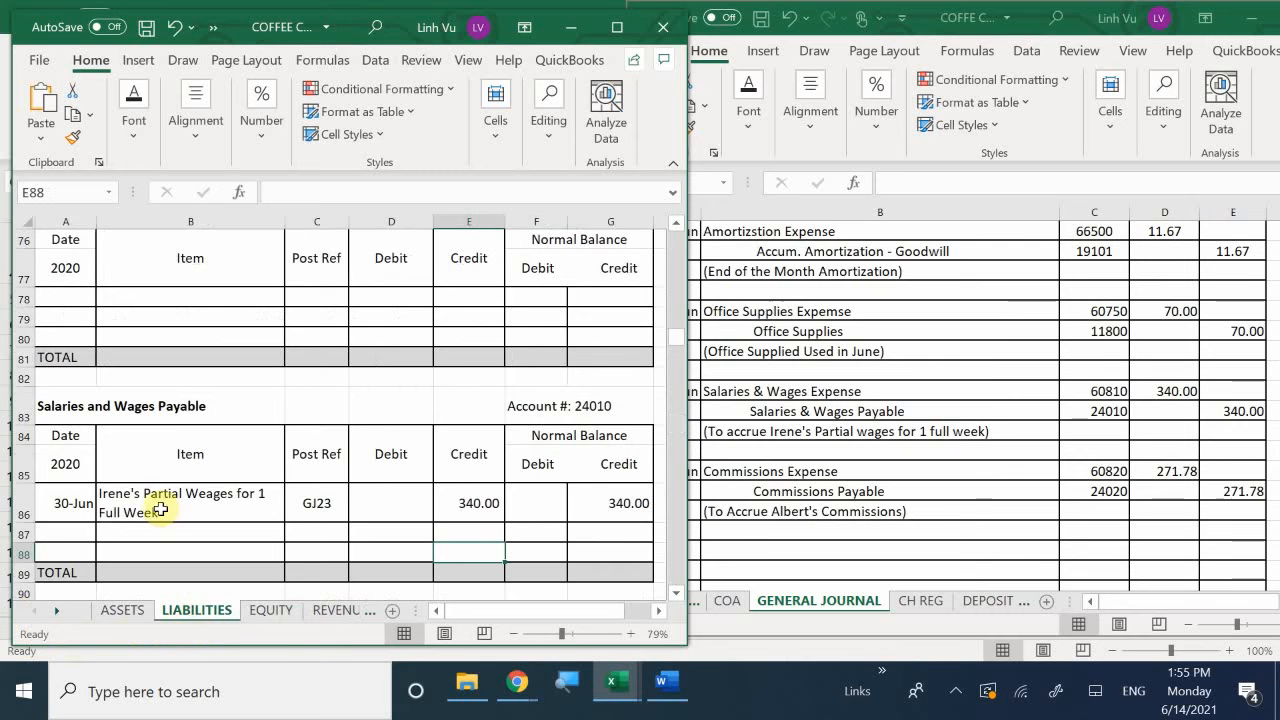
{"action": "scroll", "coordinate": [105, 520], "scroll_direction": "down", "scroll_amount": 3}
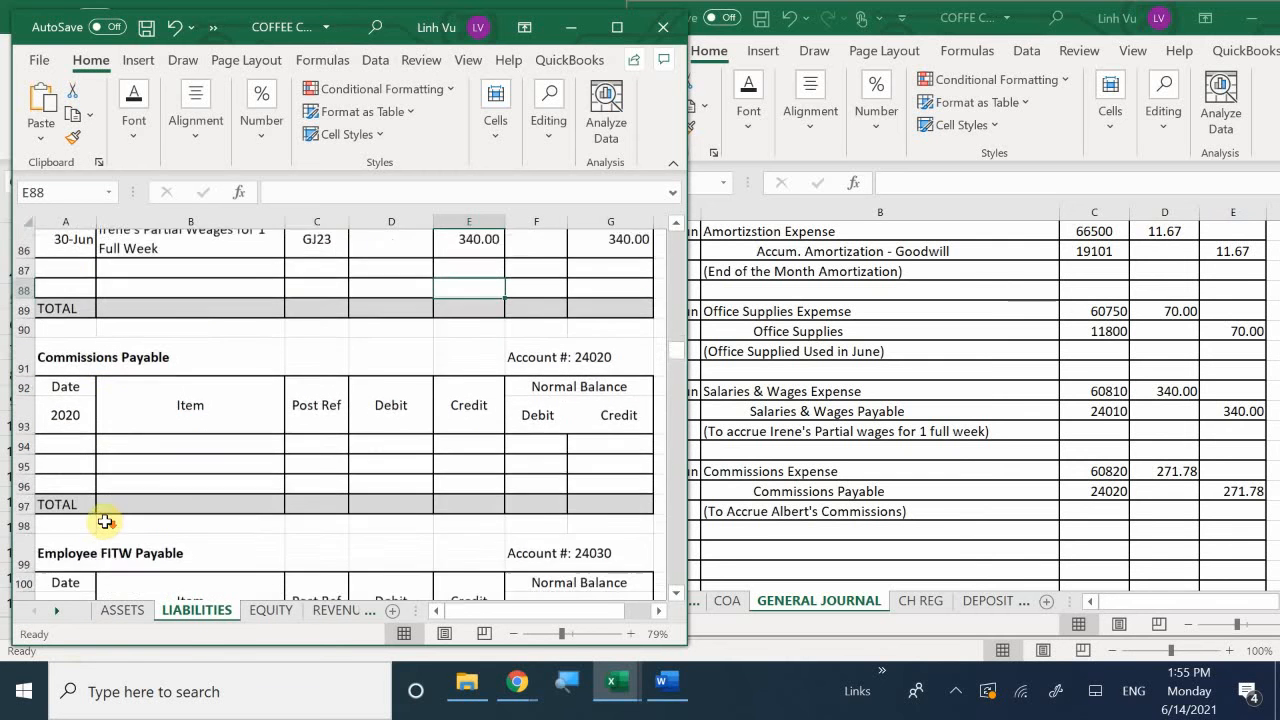
{"action": "scroll", "coordinate": [105, 521], "scroll_direction": "up", "scroll_amount": 1}
{"action": "left_click", "coordinate": [92, 493]}
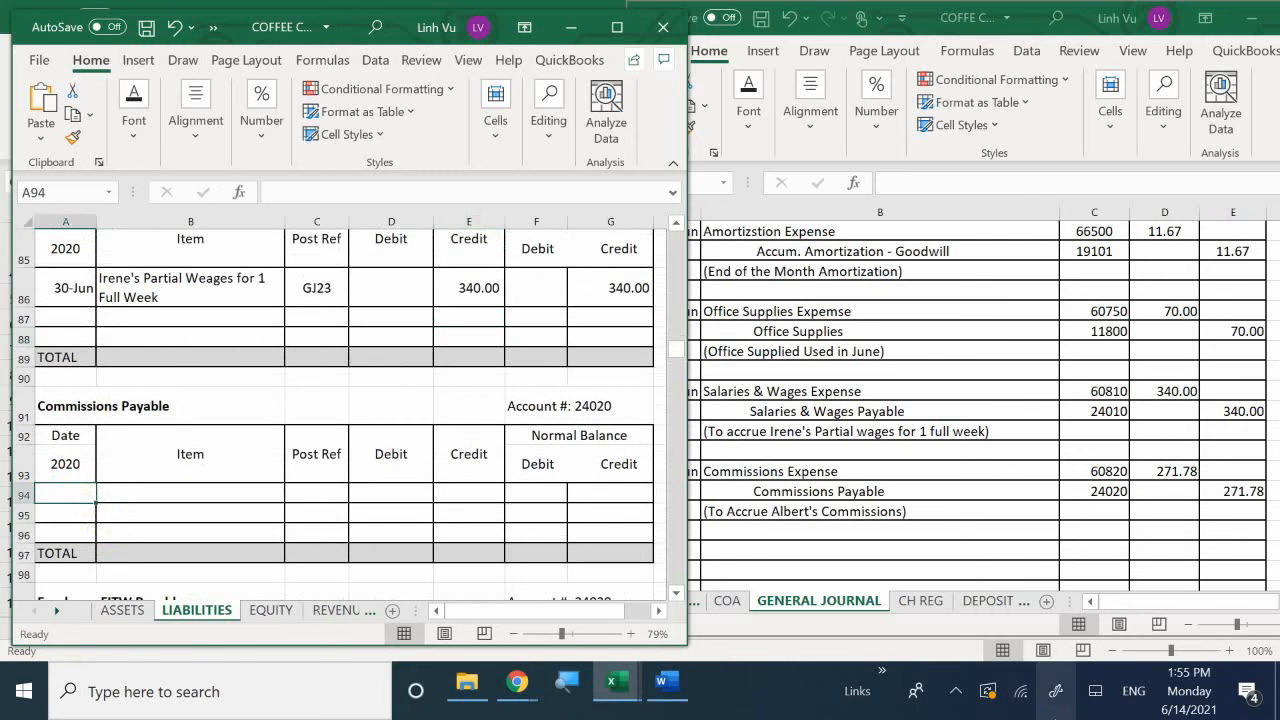
{"action": "type", "text": "6/30"}
{"action": "key", "text": "Return"}
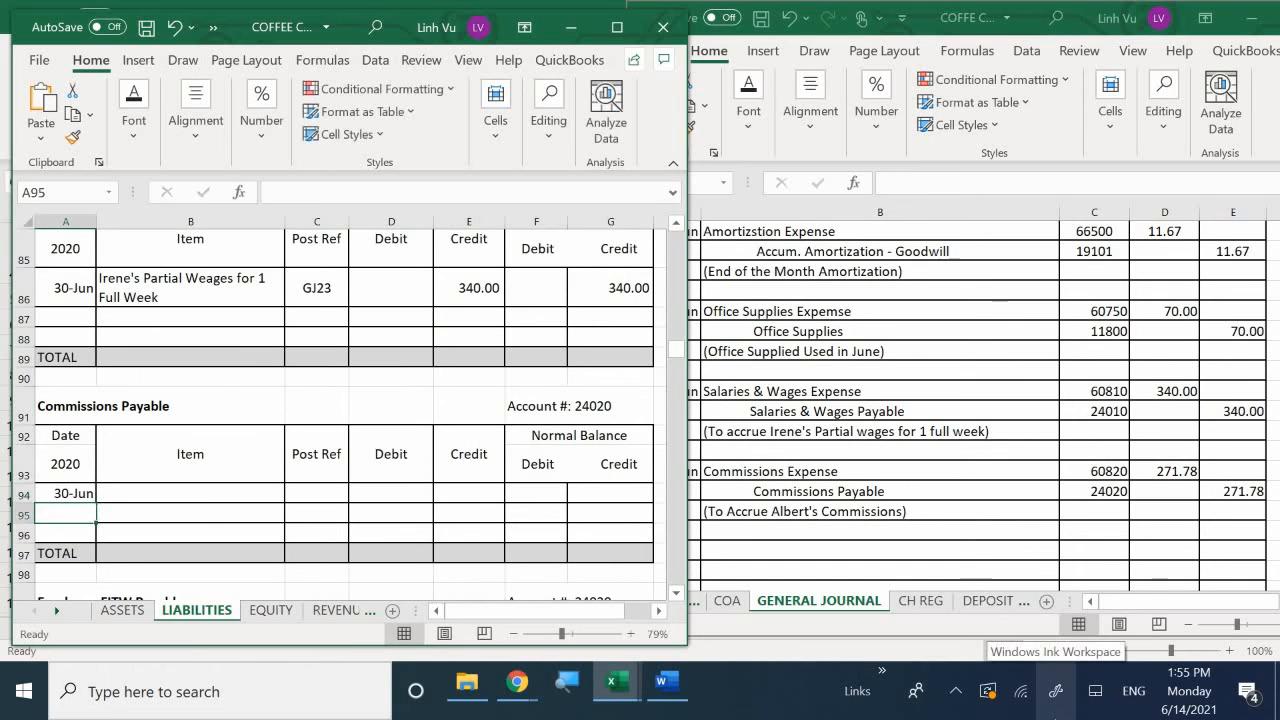
Describe the Commissions Payable line in B94 as accruing the salesperson's commissions, with post reference GJ23 in C94.
{"action": "left_click", "coordinate": [190, 493]}
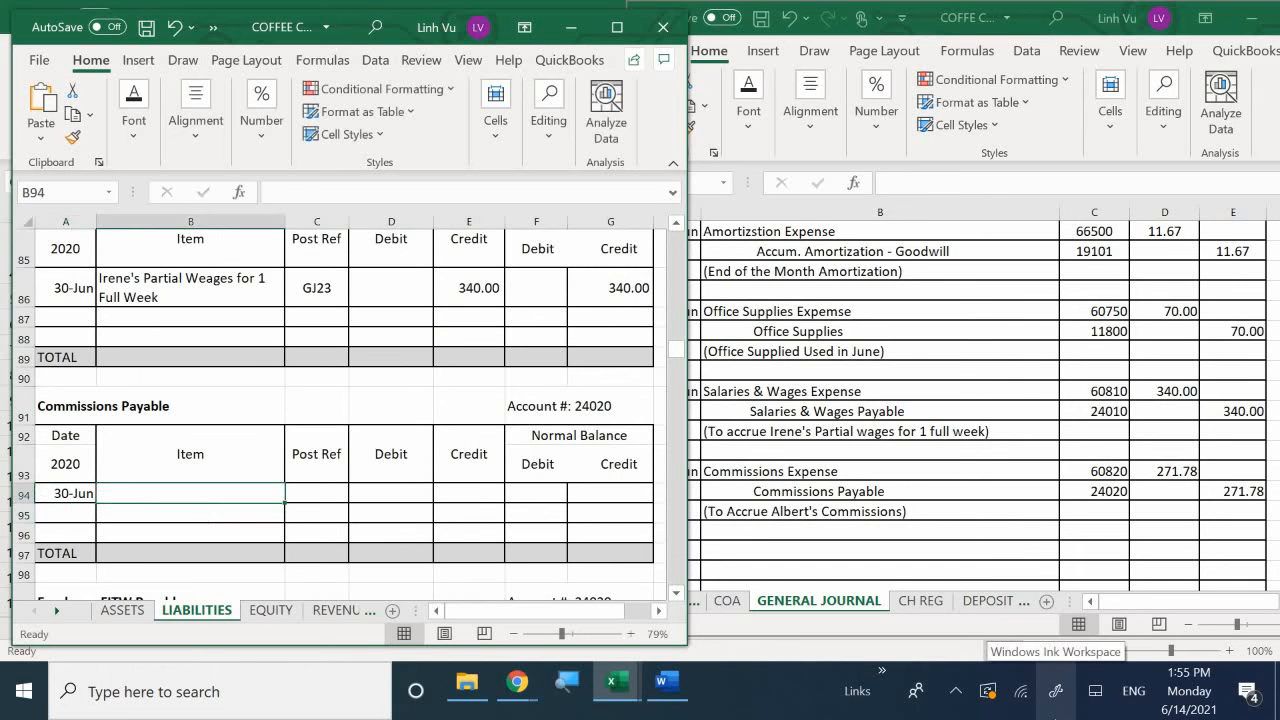
{"action": "type", "text": "Accr"}
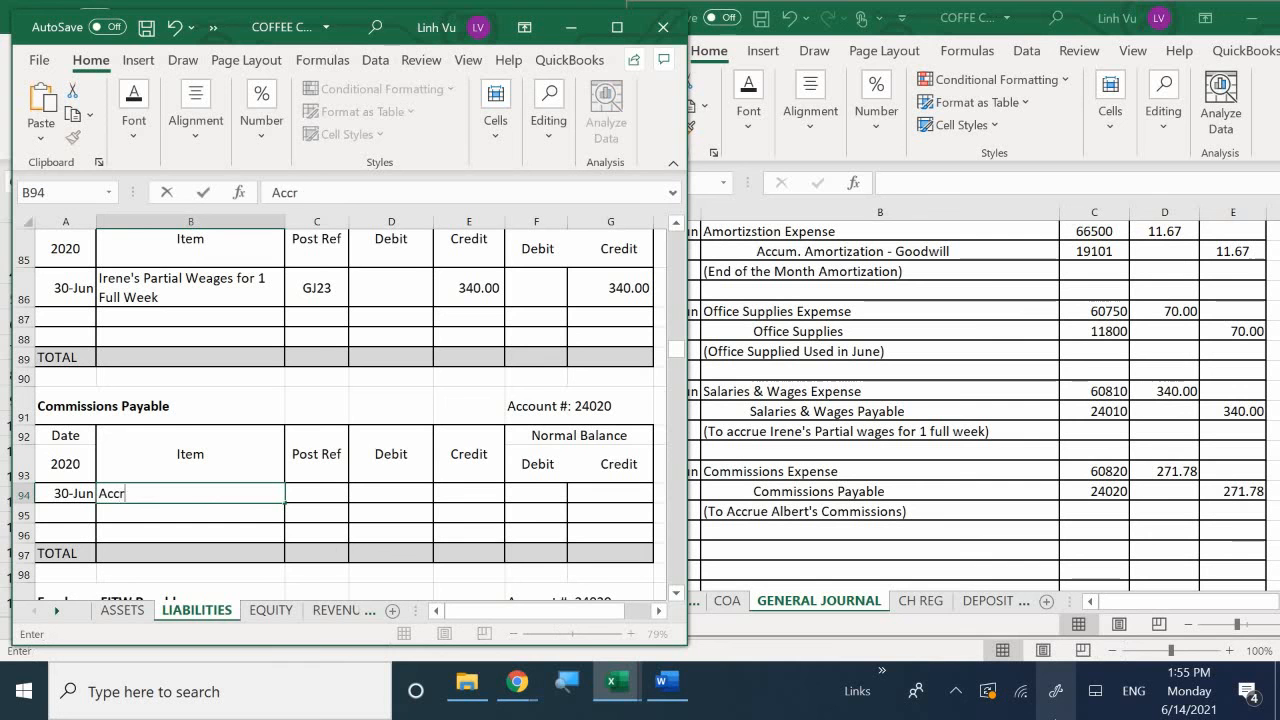
{"action": "type", "text": "ue Albe"}
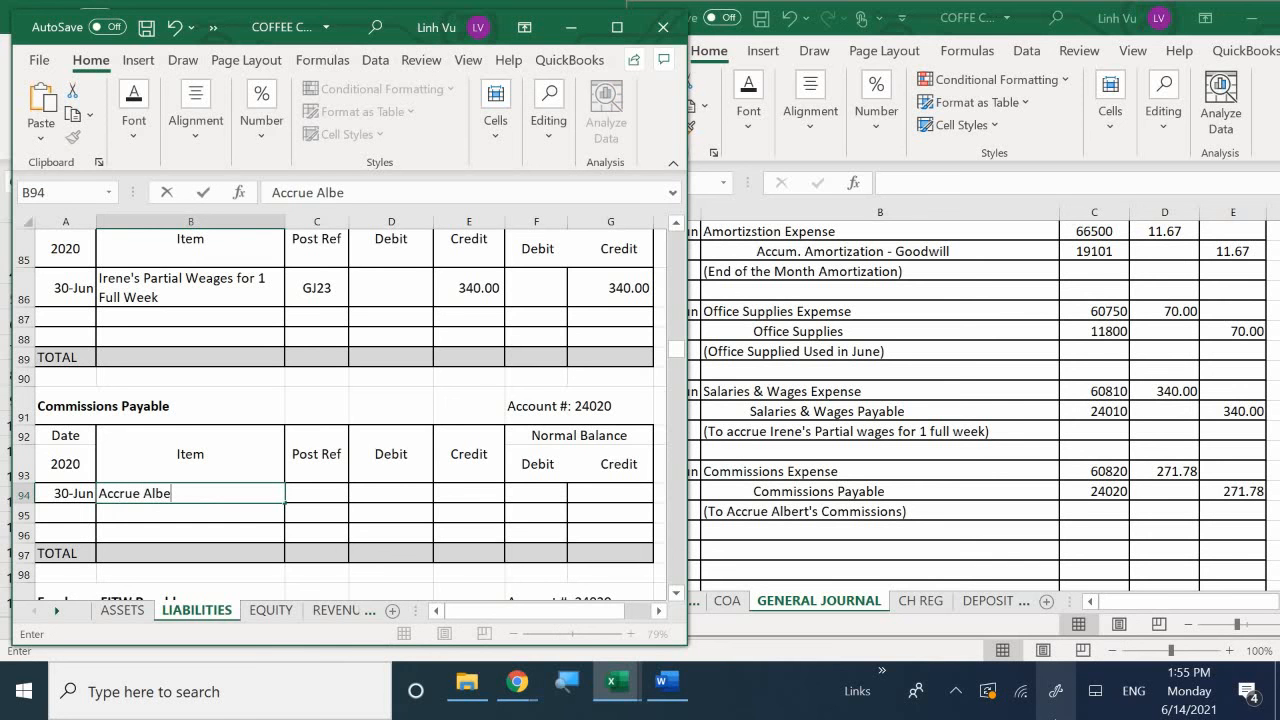
{"action": "type", "text": "rt's Commissions"}
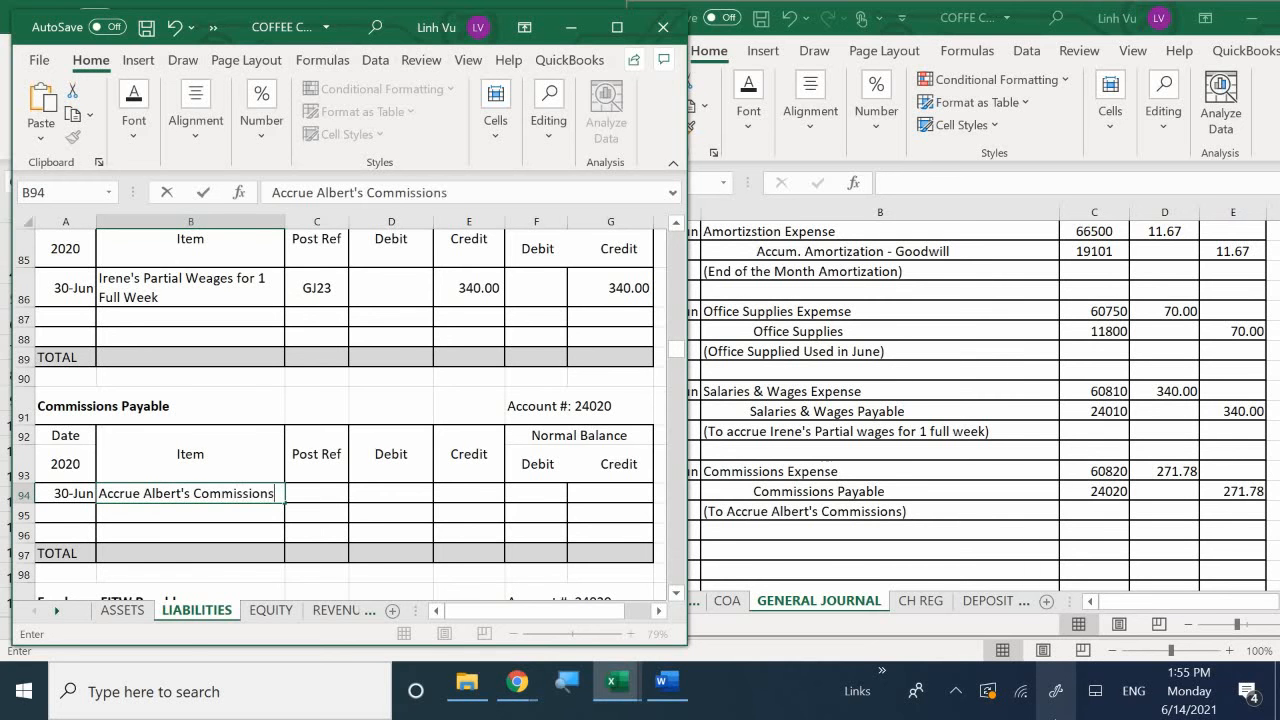
{"action": "key", "text": "Tab"}
{"action": "type", "text": "GJ23"}
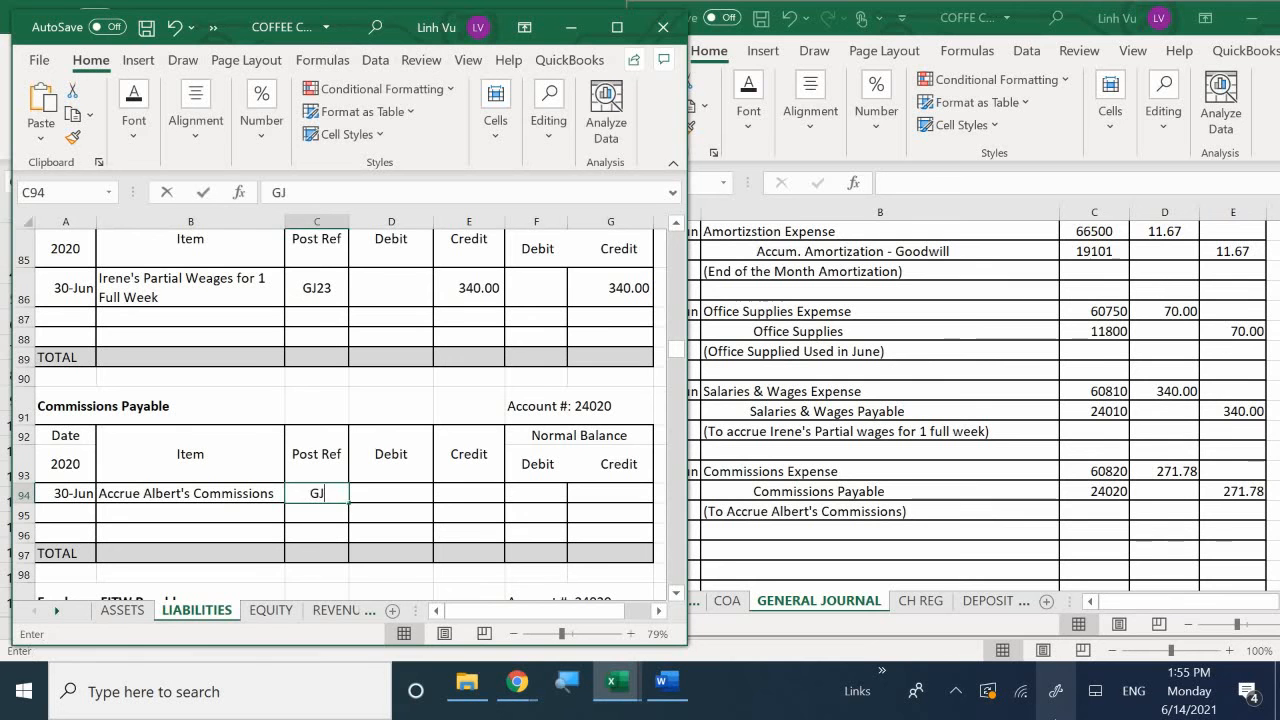
{"action": "key", "text": "Return"}
{"action": "key", "text": "Tab"}
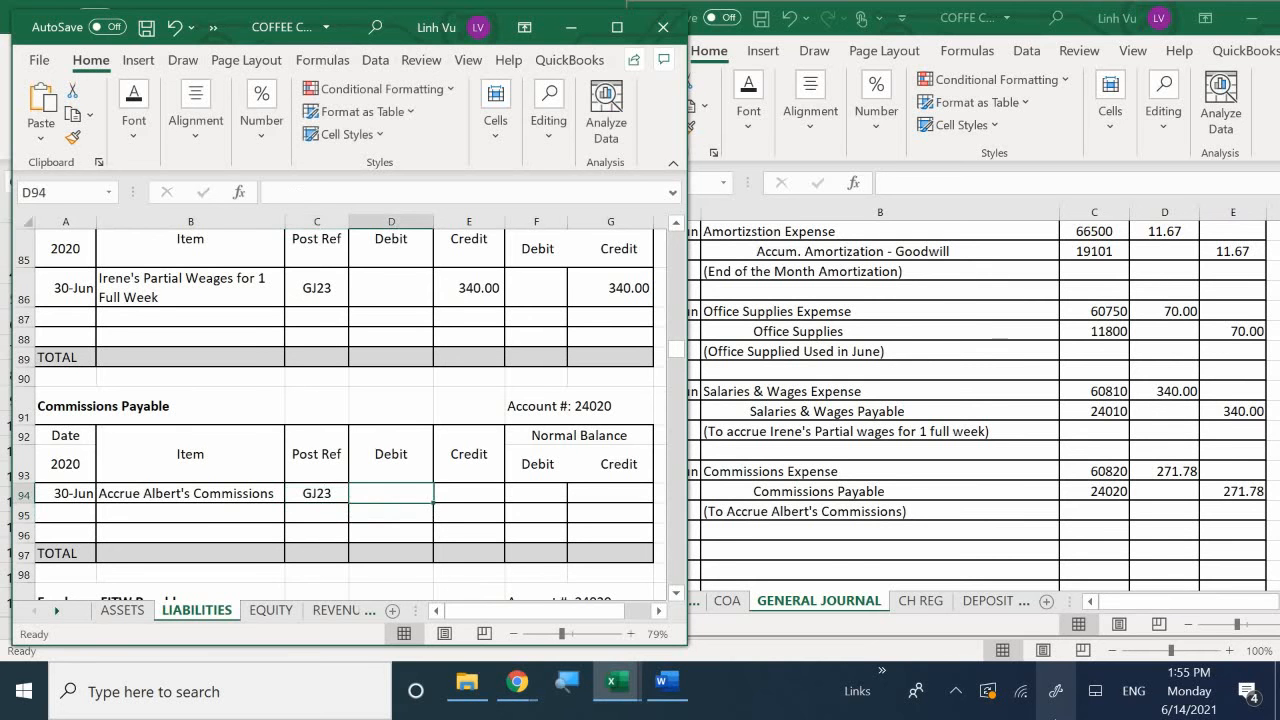
Enter a credit of 271.78 in E94 for Commissions Payable.
{"action": "left_click", "coordinate": [469, 493]}
{"action": "type", "text": "2"}
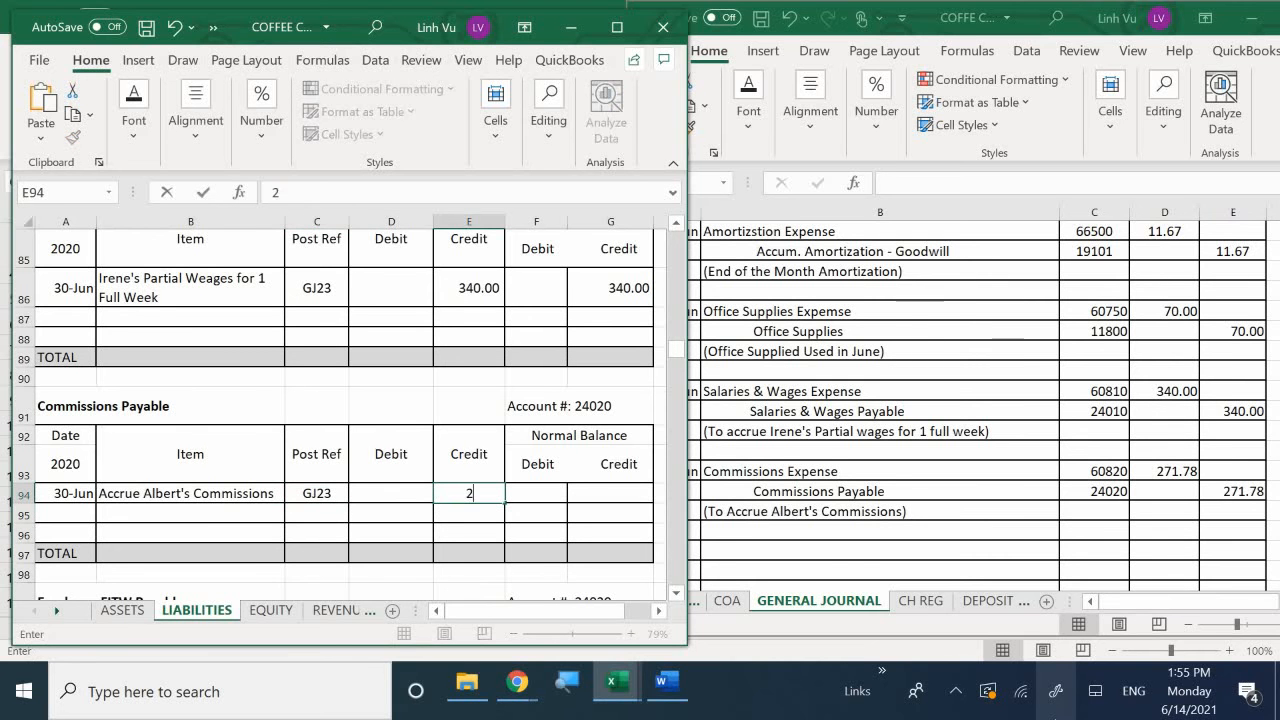
{"action": "type", "text": "71.78"}
{"action": "key", "text": "Return"}
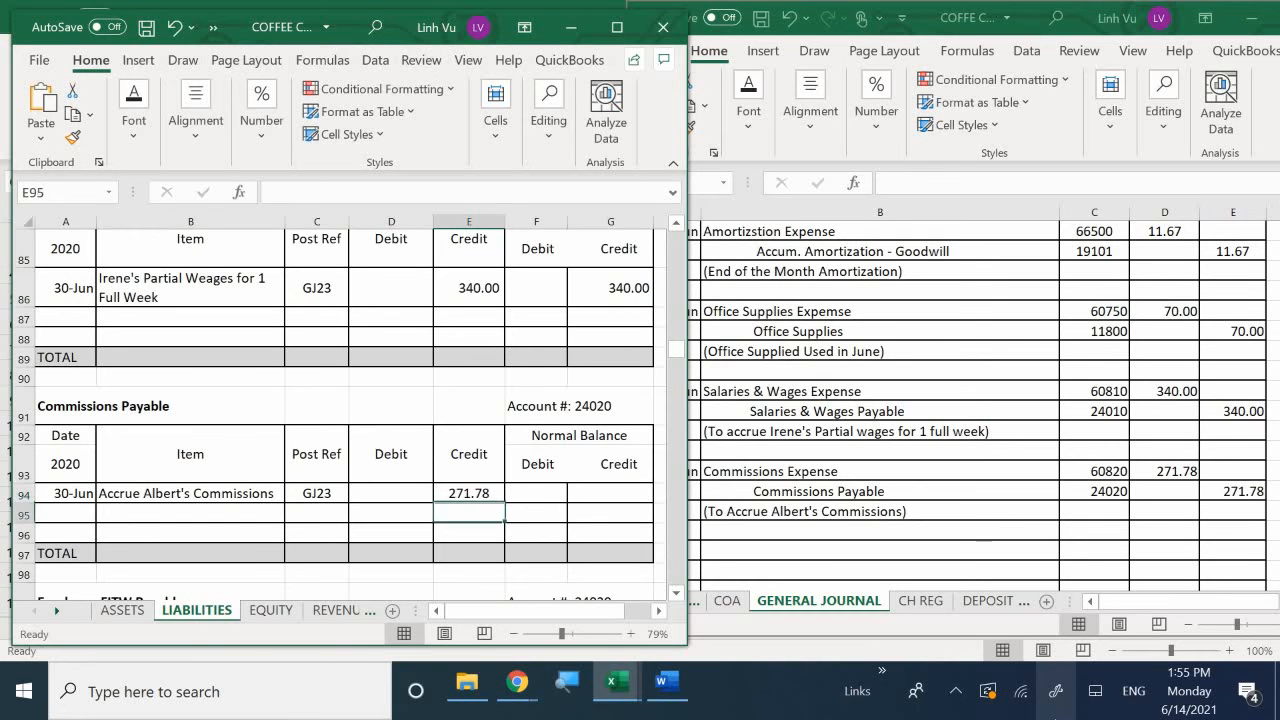
Set the Commissions Payable credit balance in G94 with the formula =E94.
{"action": "key", "text": "Right"}
{"action": "key", "text": "Up"}
{"action": "key", "text": "Right"}
{"action": "type", "text": "="}
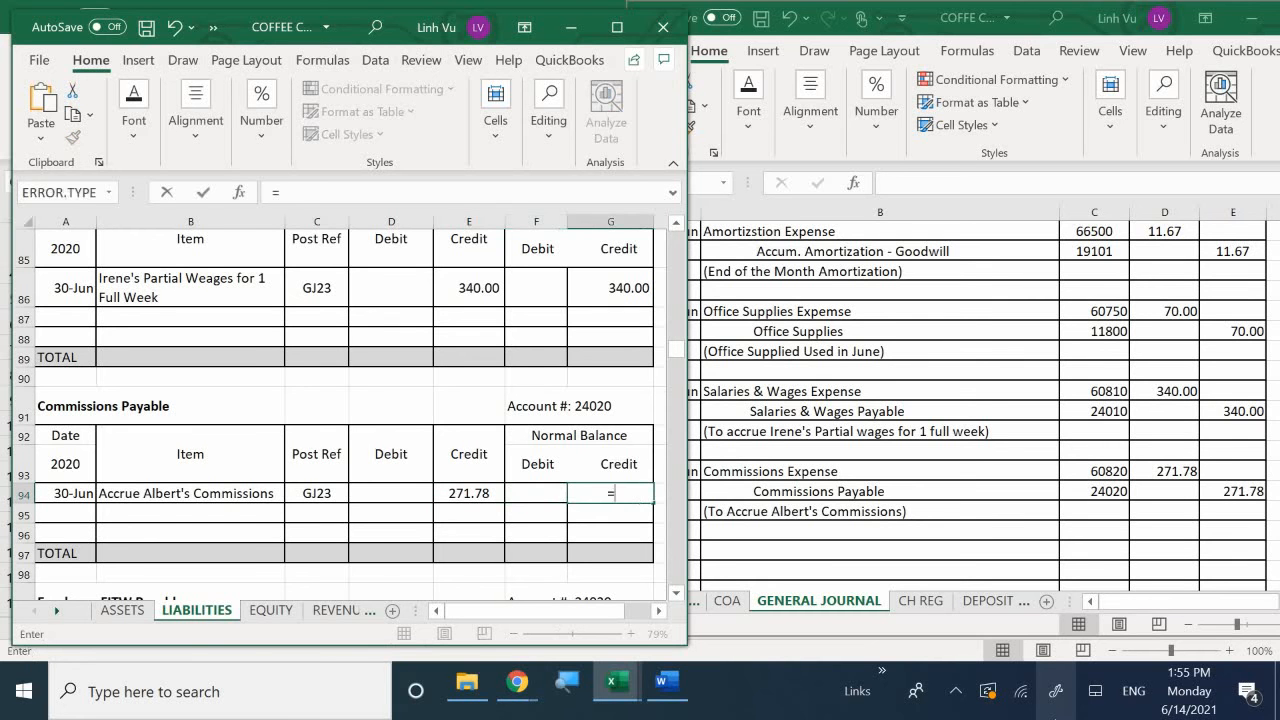
{"action": "key", "text": "Left"}
{"action": "key", "text": "Left"}
{"action": "key", "text": "Return"}
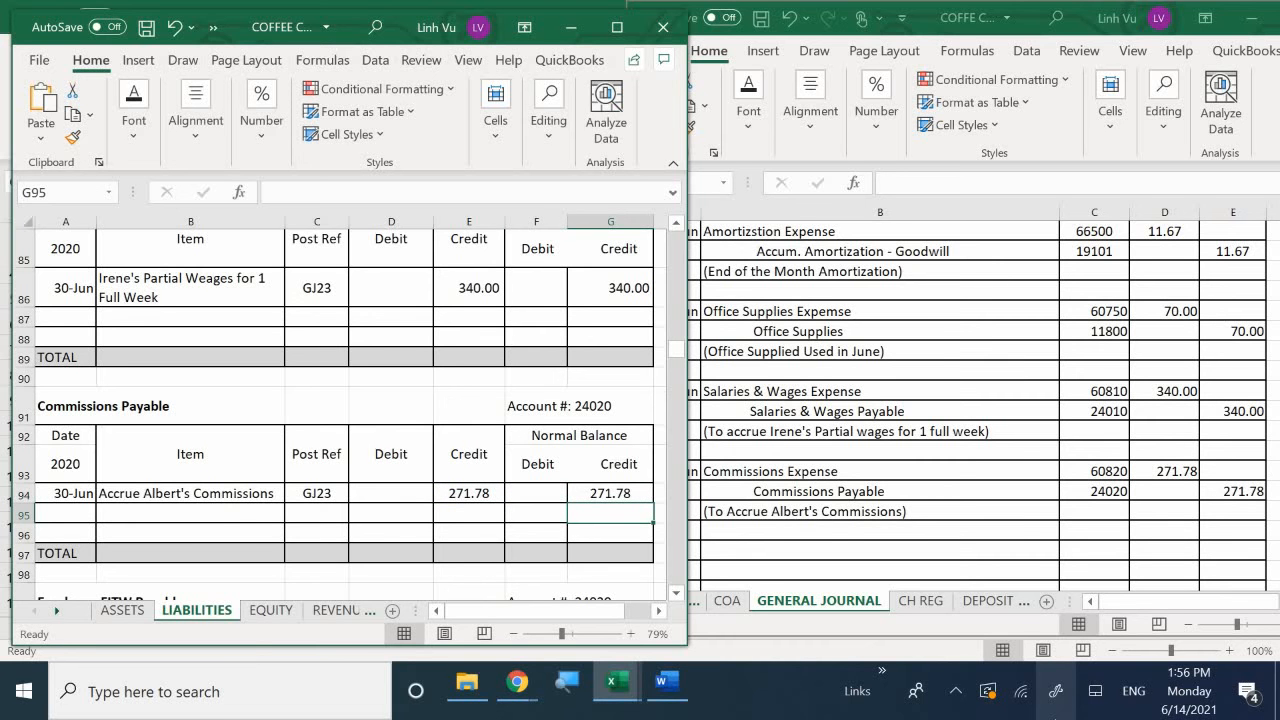
Check the adjustment list in the Word scenario document against the June 30 entries on the GENERAL JOURNAL sheet.
{"action": "left_click", "coordinate": [660, 680]}
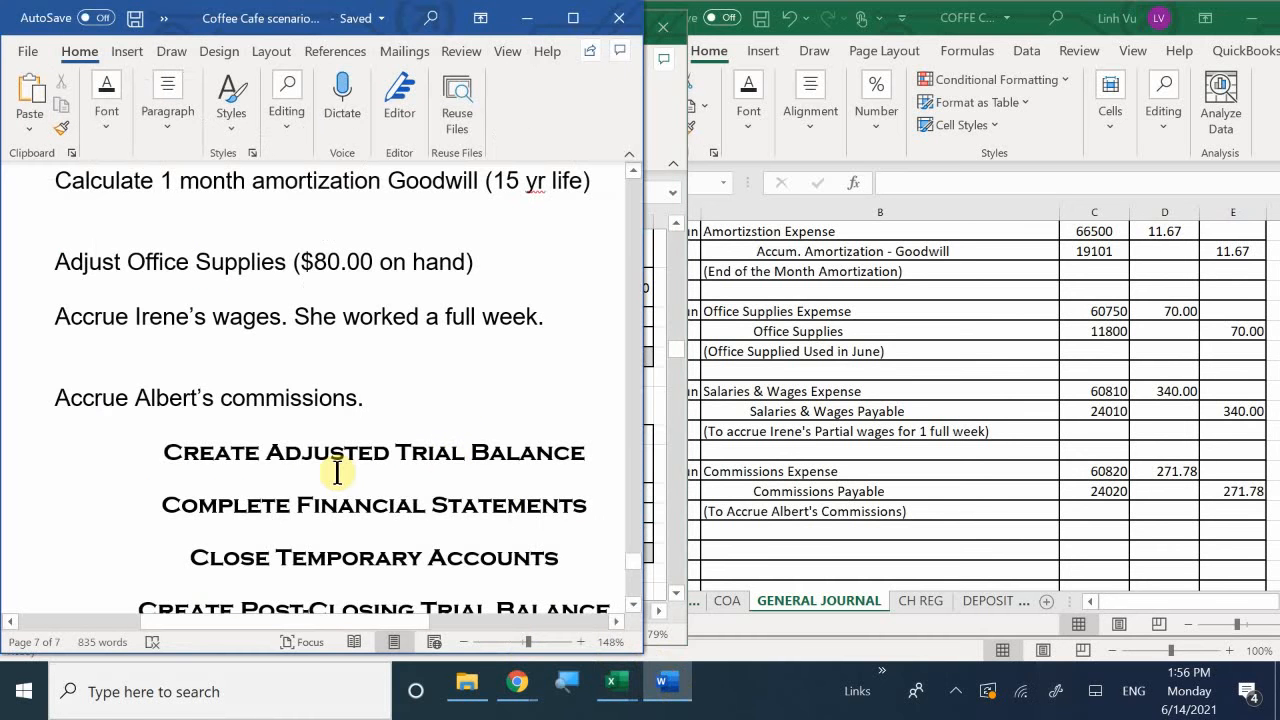
{"action": "left_click", "coordinate": [842, 450]}
{"action": "scroll", "coordinate": [837, 437], "scroll_direction": "down", "scroll_amount": 1}
{"action": "scroll", "coordinate": [790, 445], "scroll_direction": "down", "scroll_amount": 2}
{"action": "scroll", "coordinate": [740, 465], "scroll_direction": "up", "scroll_amount": 1}
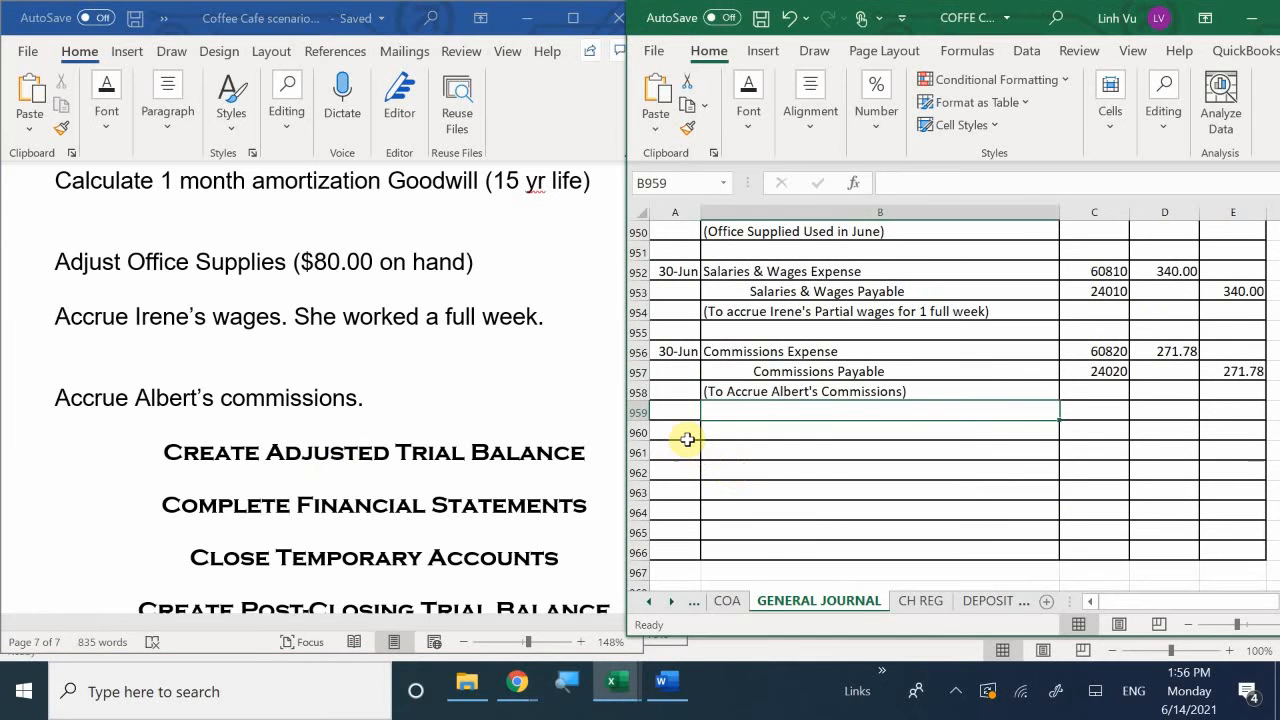
{"action": "scroll", "coordinate": [737, 460], "scroll_direction": "down", "scroll_amount": 5}
{"action": "scroll", "coordinate": [740, 467], "scroll_direction": "up", "scroll_amount": 3}
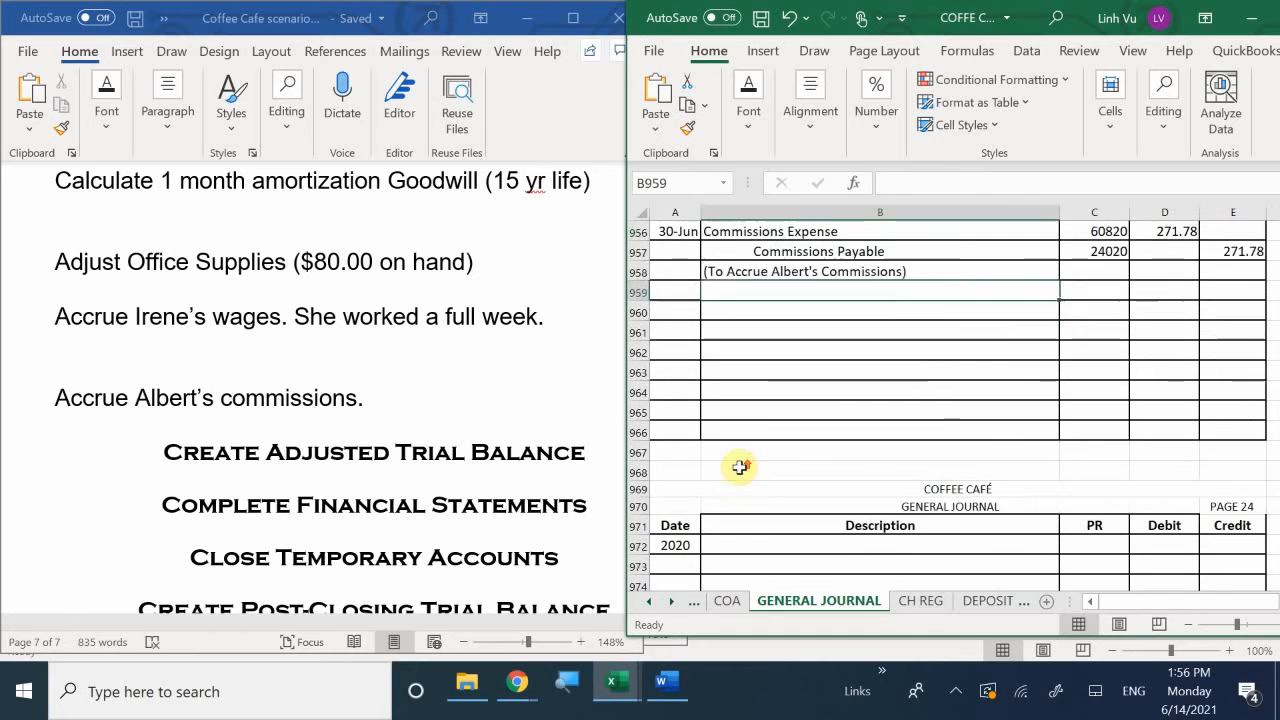
{"action": "scroll", "coordinate": [740, 467], "scroll_direction": "up", "scroll_amount": 3}
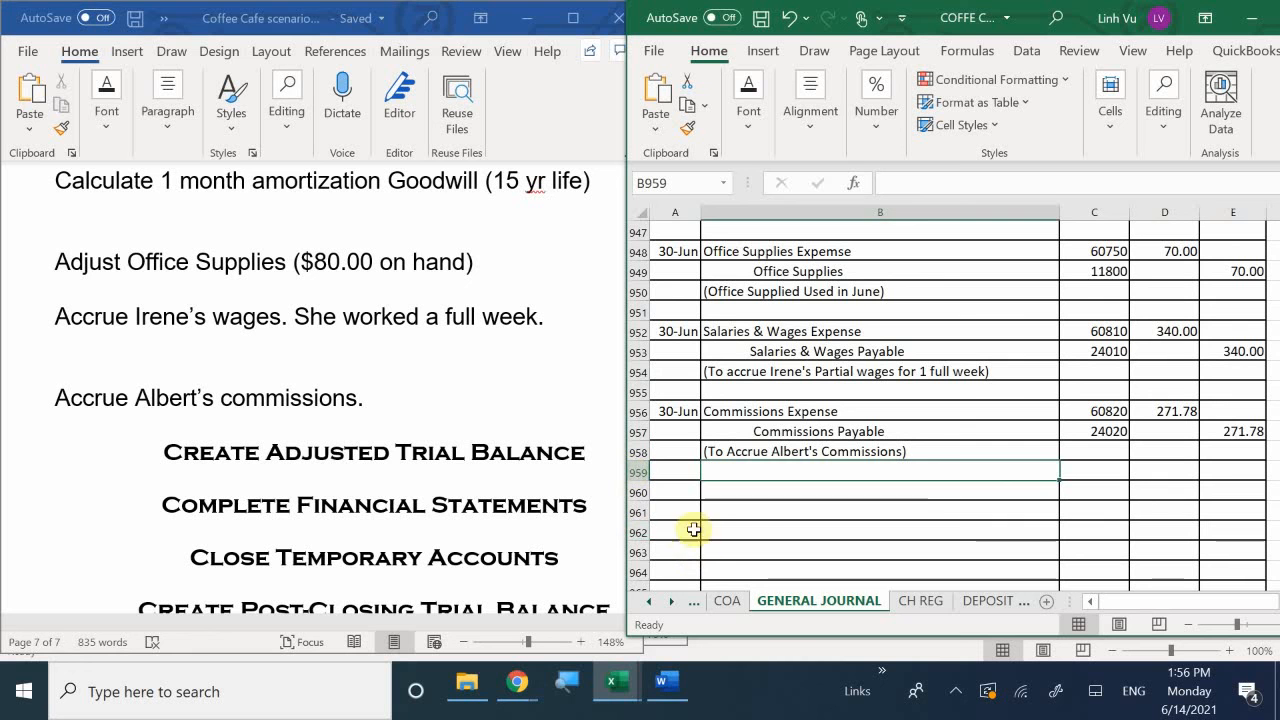
Select A961:E961 on the GENERAL JOURNAL sheet and bring the general ledger workbook's LIABILITIES sheet back to the front.
{"action": "left_click_drag", "start_coordinate": [666, 511], "coordinate": [1221, 511]}
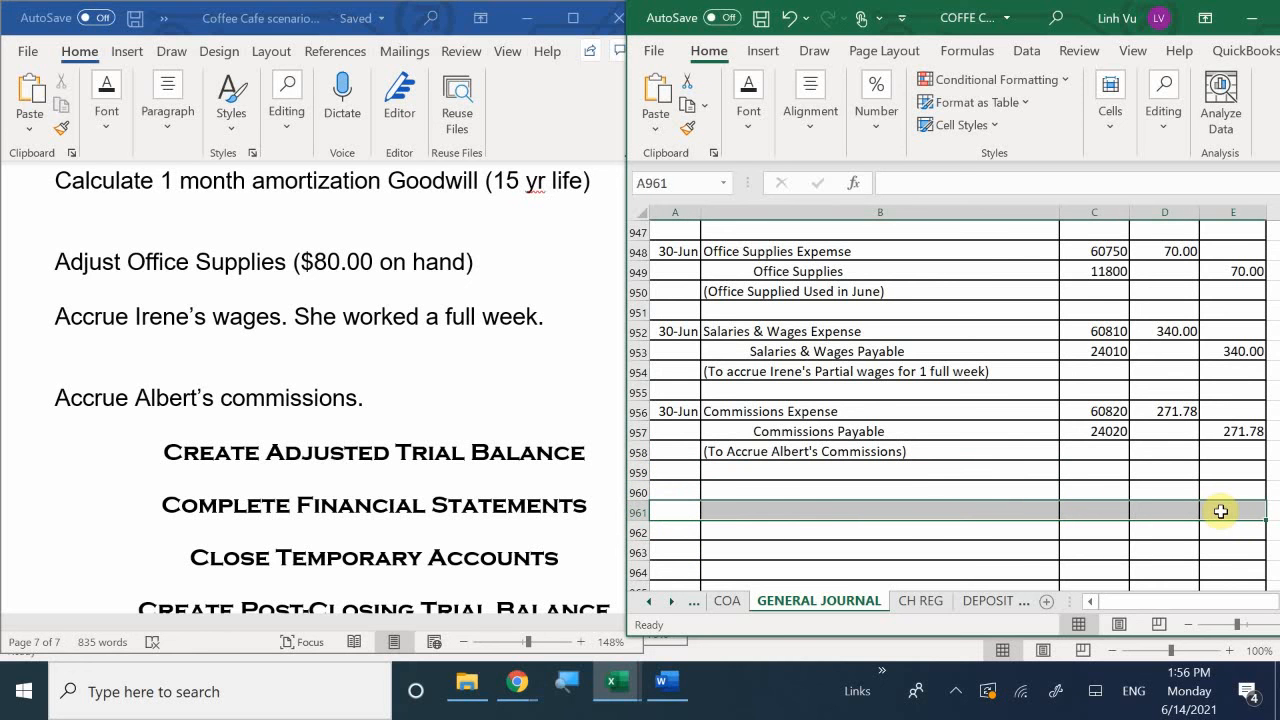
{"action": "left_click", "coordinate": [748, 128]}
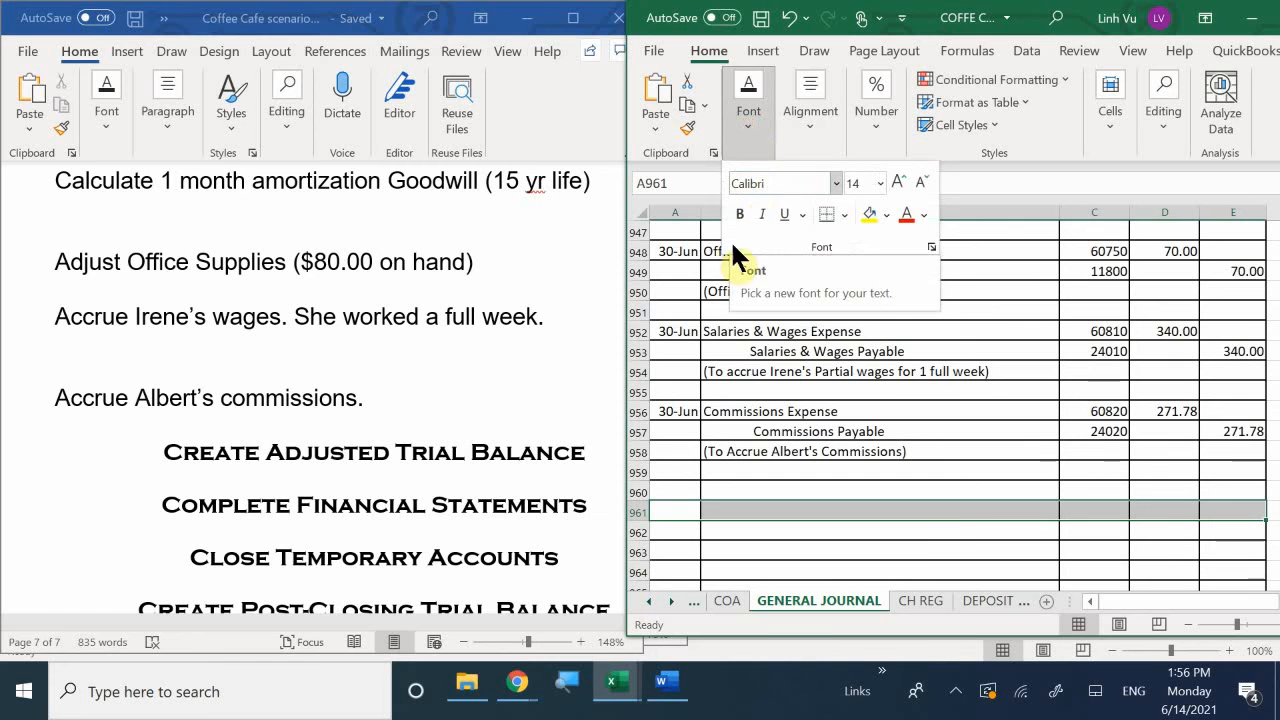
{"action": "left_click", "coordinate": [615, 684]}
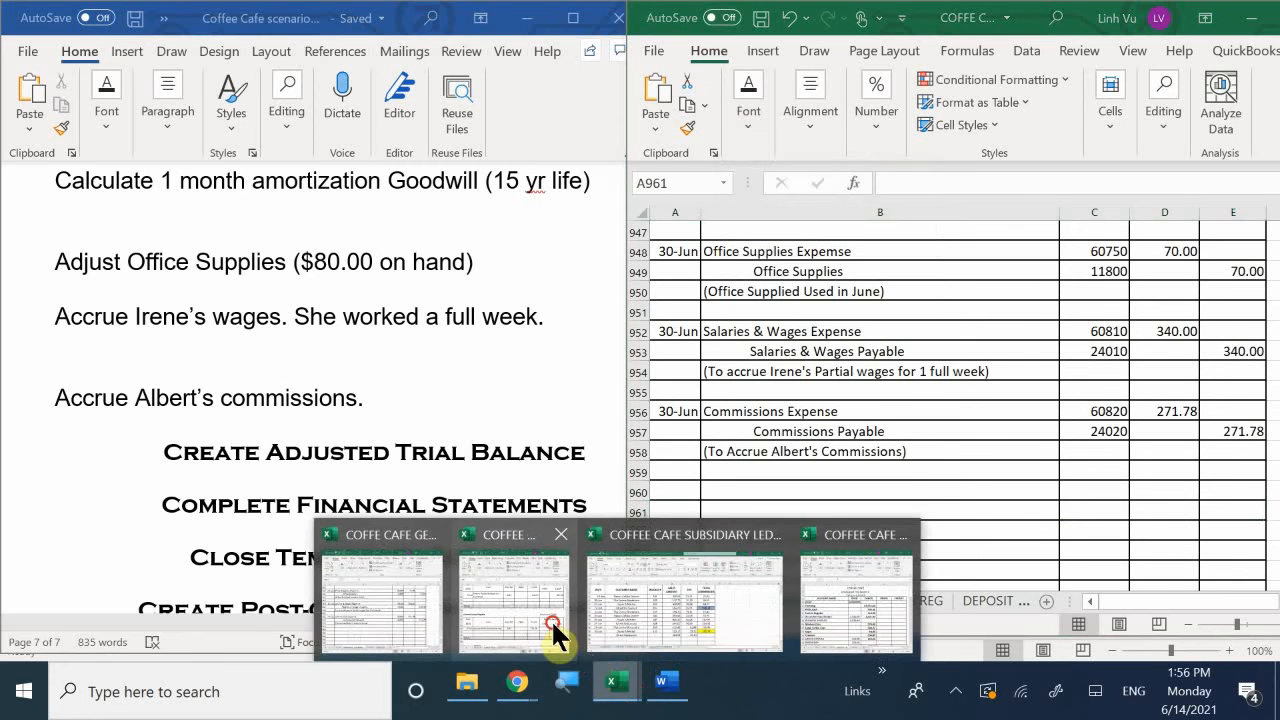
{"action": "left_click", "coordinate": [513, 600]}
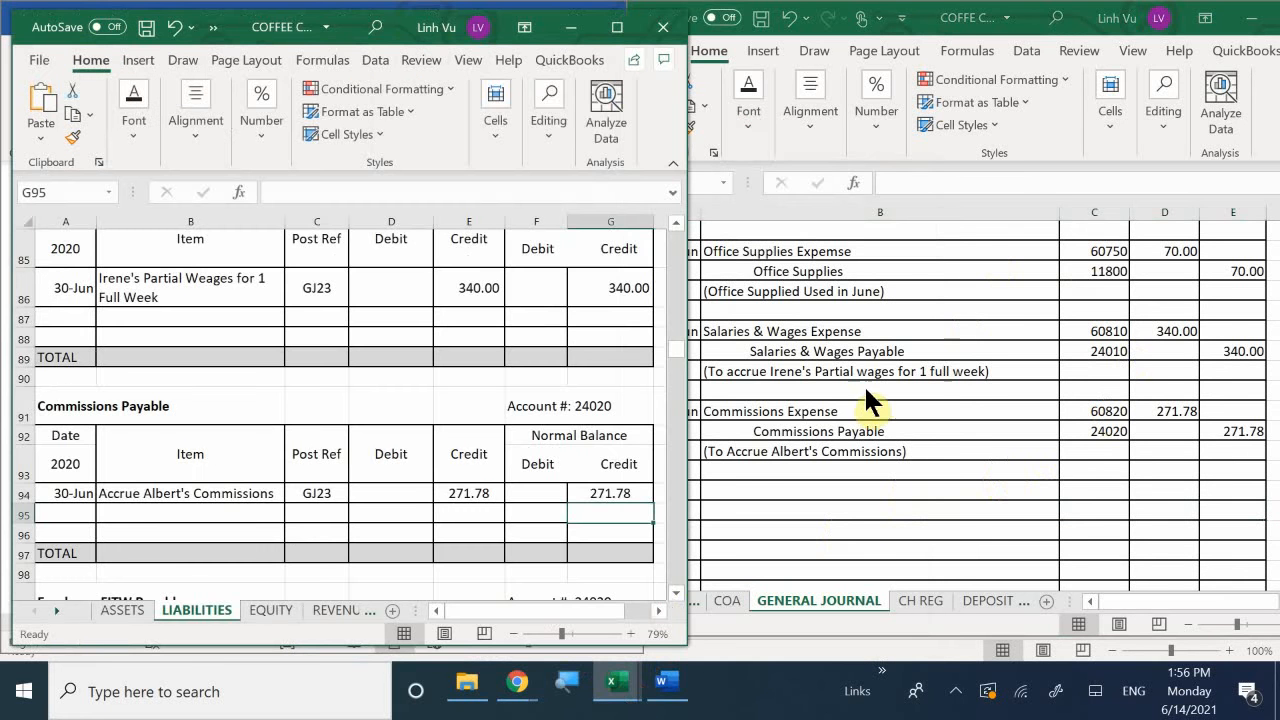
Fill cells A961:E961 on the GENERAL JOURNAL sheet with black.
{"action": "left_click", "coordinate": [751, 409]}
{"action": "left_click", "coordinate": [743, 470]}
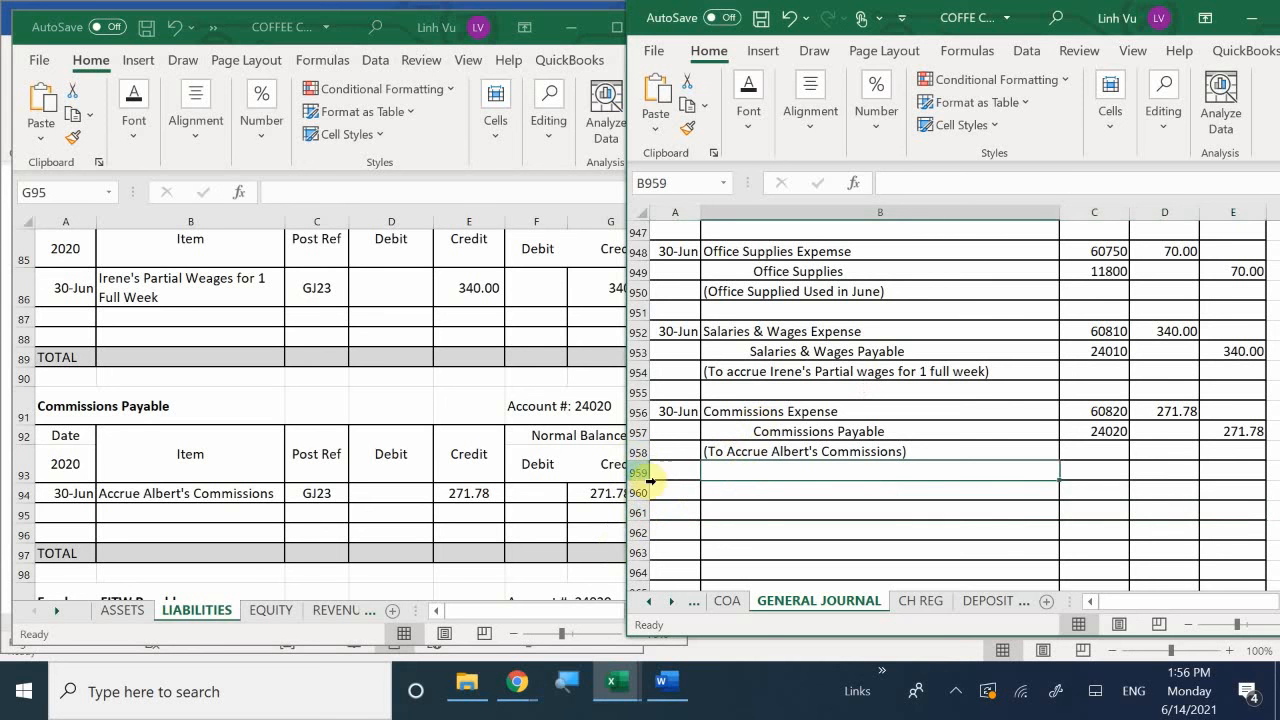
{"action": "left_click_drag", "start_coordinate": [670, 513], "coordinate": [1217, 510]}
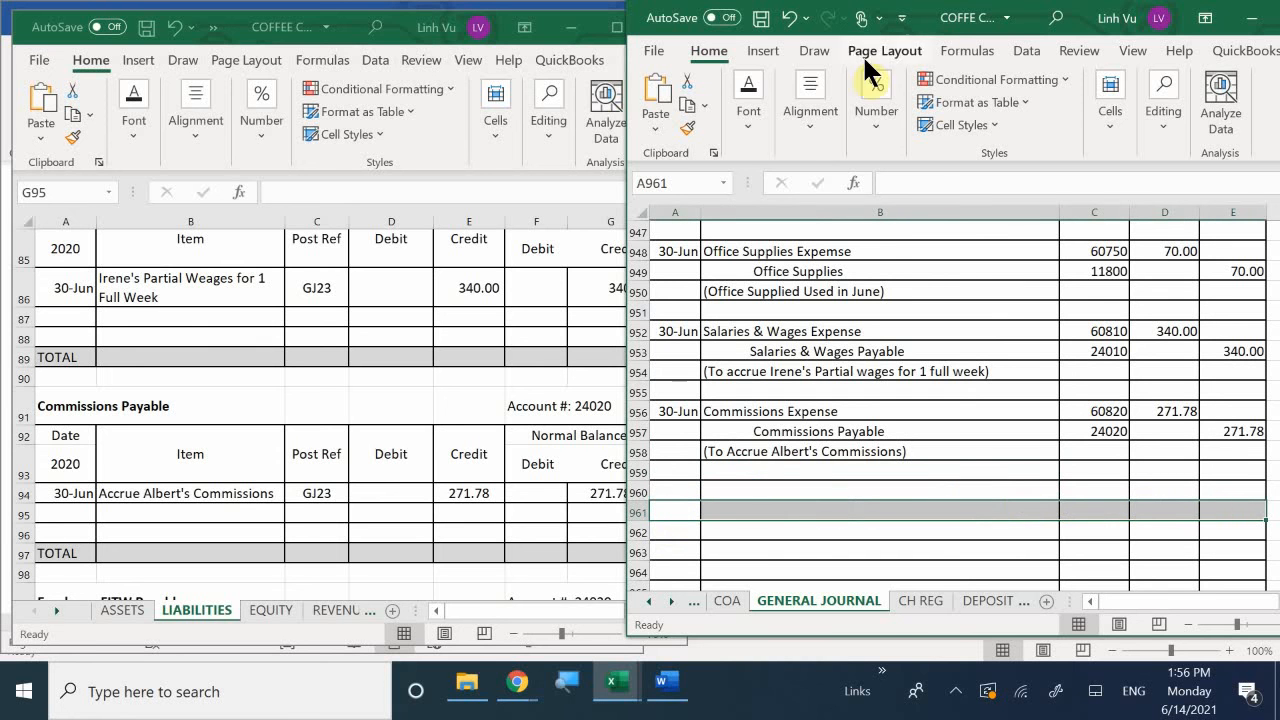
{"action": "left_click", "coordinate": [763, 125]}
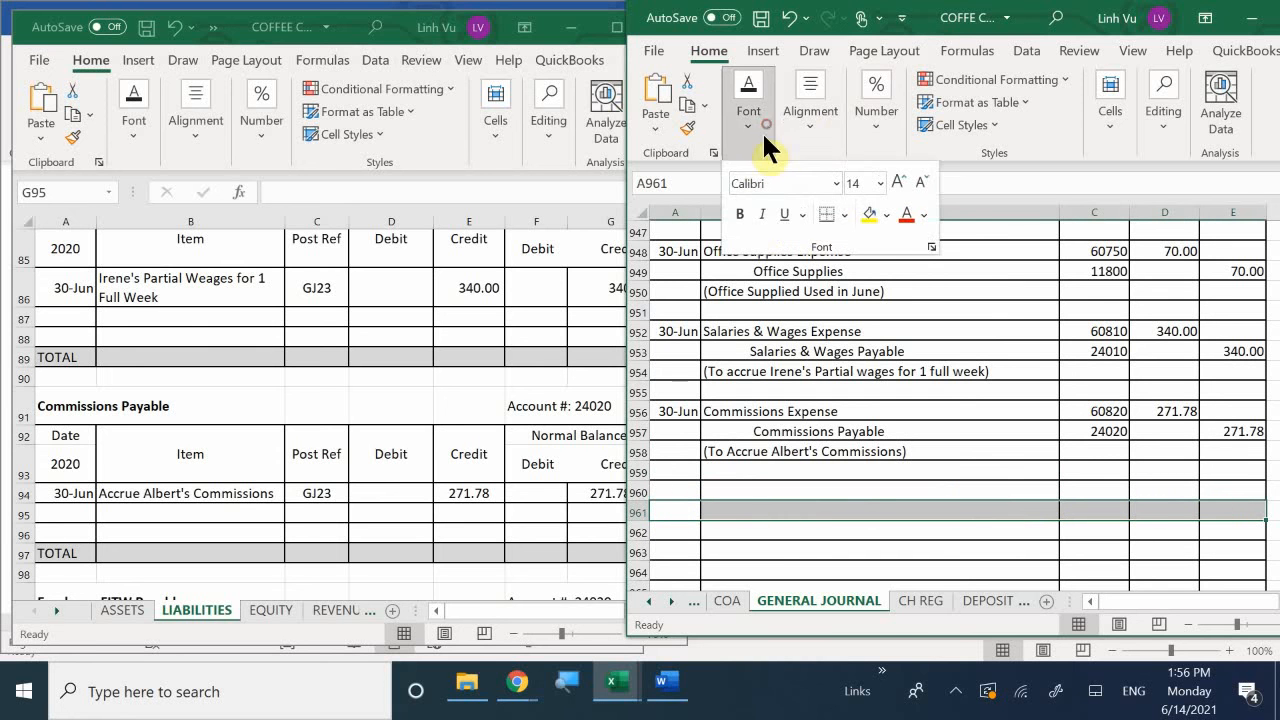
{"action": "left_click", "coordinate": [886, 214]}
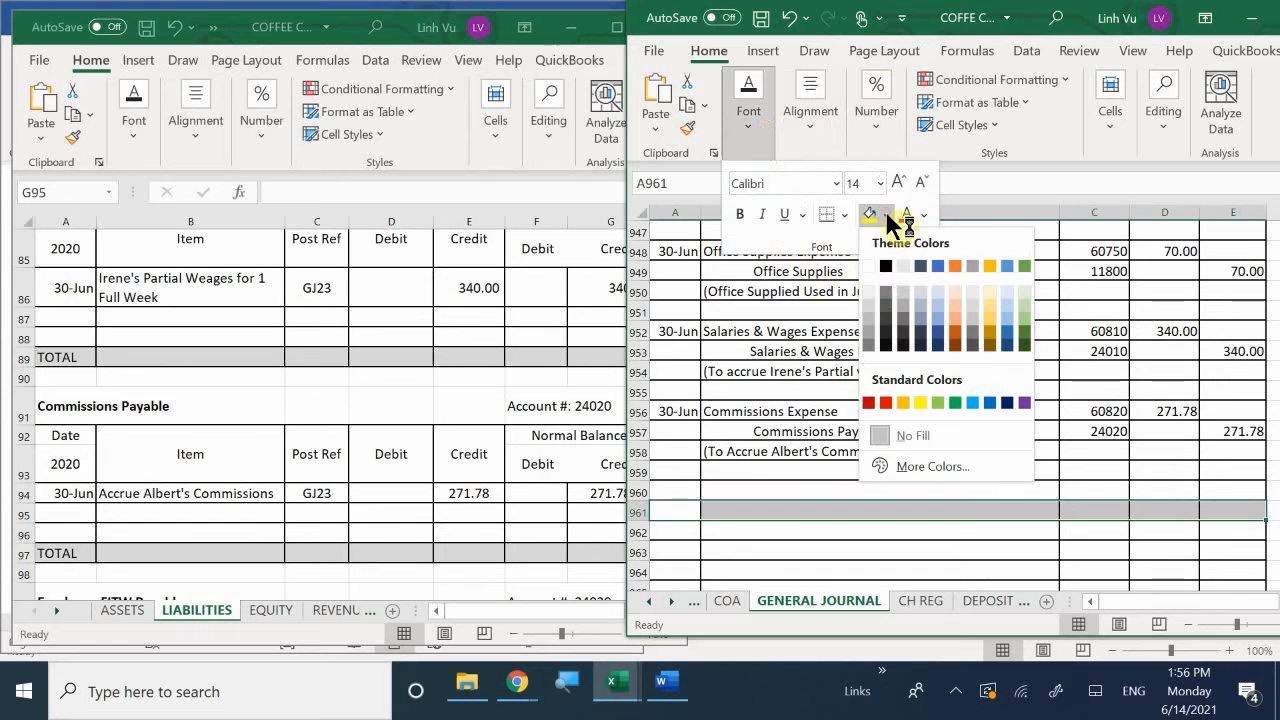
{"action": "left_click", "coordinate": [886, 266]}
{"action": "key", "text": "Escape"}
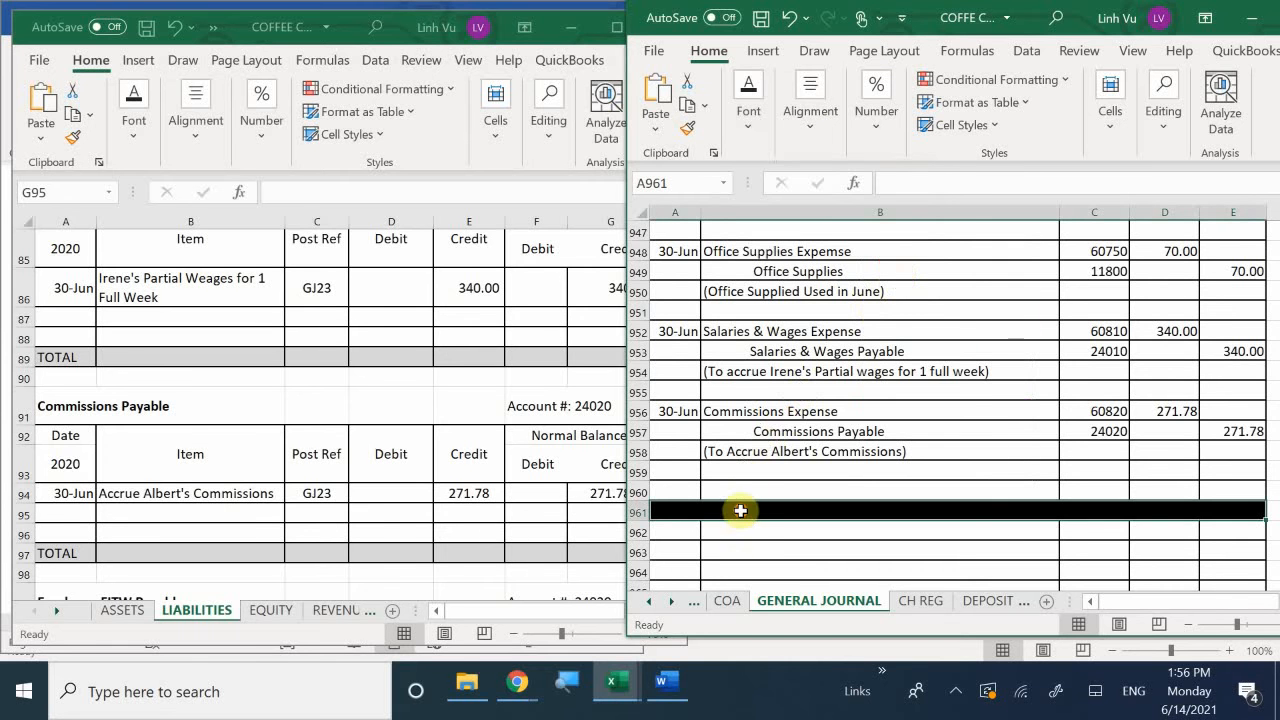
Set the font color of cell B961 in the black divider row to white.
{"action": "left_click", "coordinate": [740, 510]}
{"action": "left_click", "coordinate": [757, 143]}
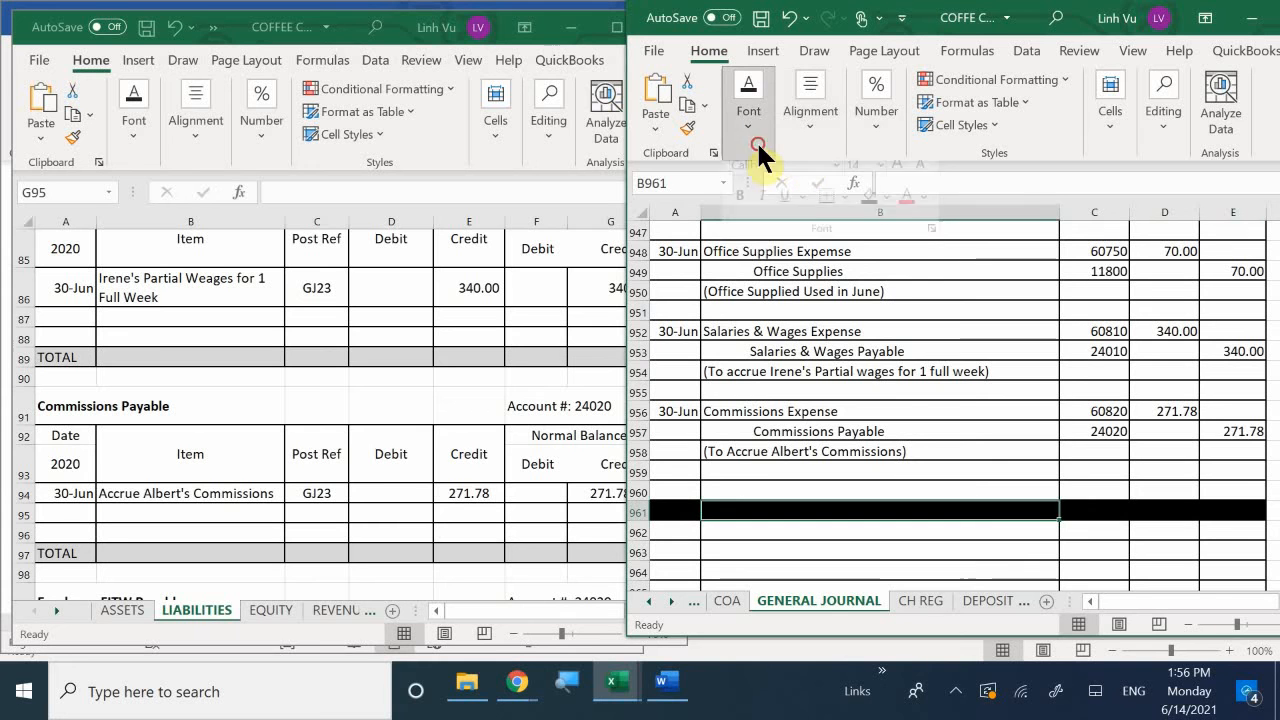
{"action": "left_click", "coordinate": [922, 215]}
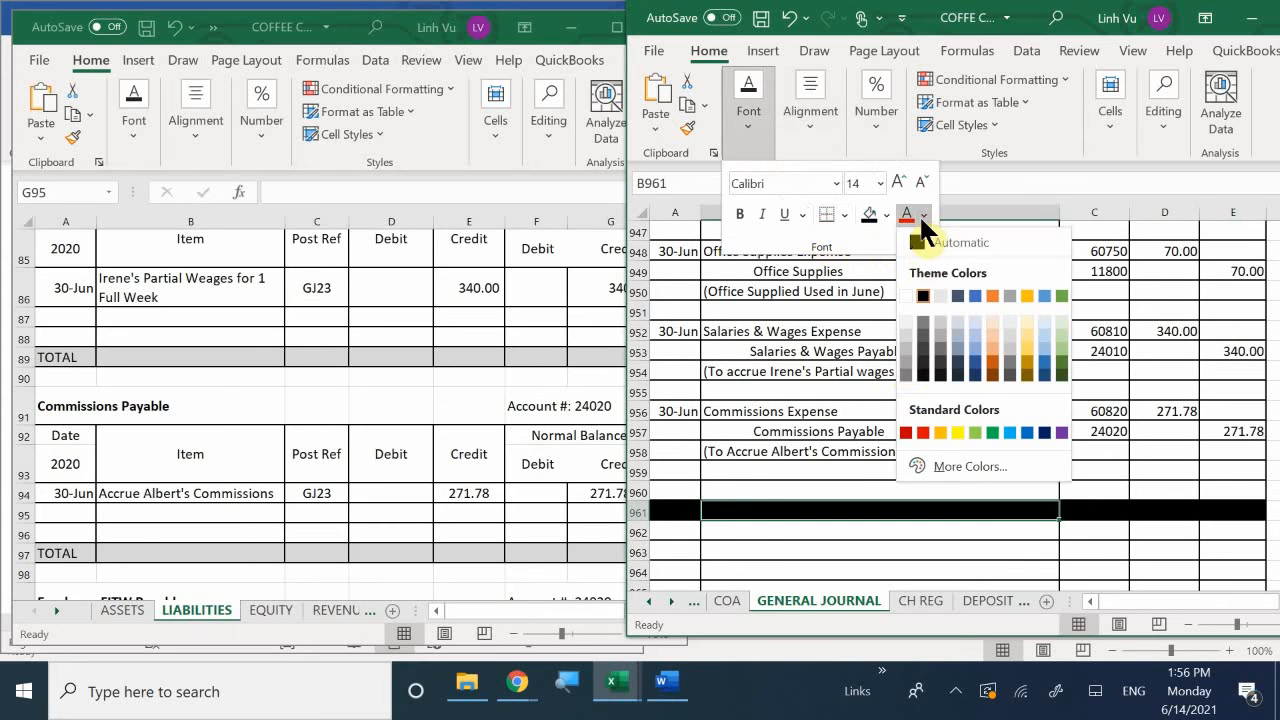
{"action": "left_click", "coordinate": [907, 296]}
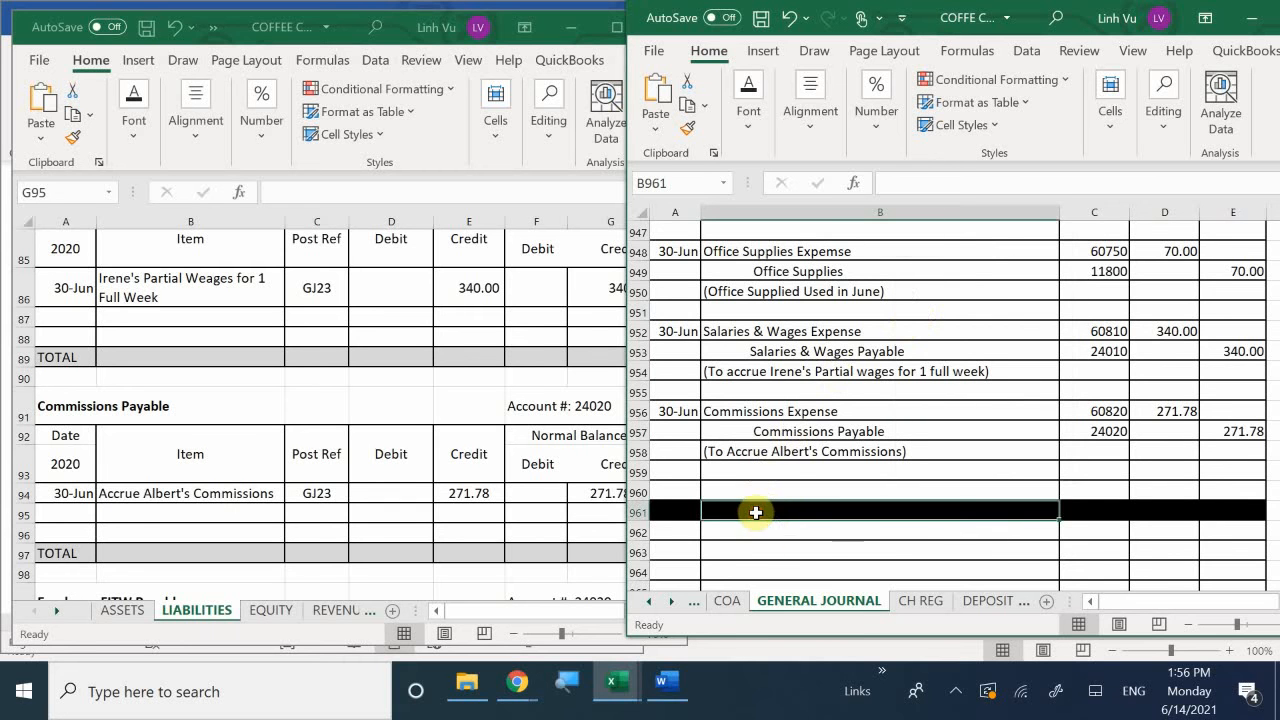
Enter the heading ADJUSTED TRIAL BALANCE in B961 and save the general journal workbook.
{"action": "type", "text": "ad"}
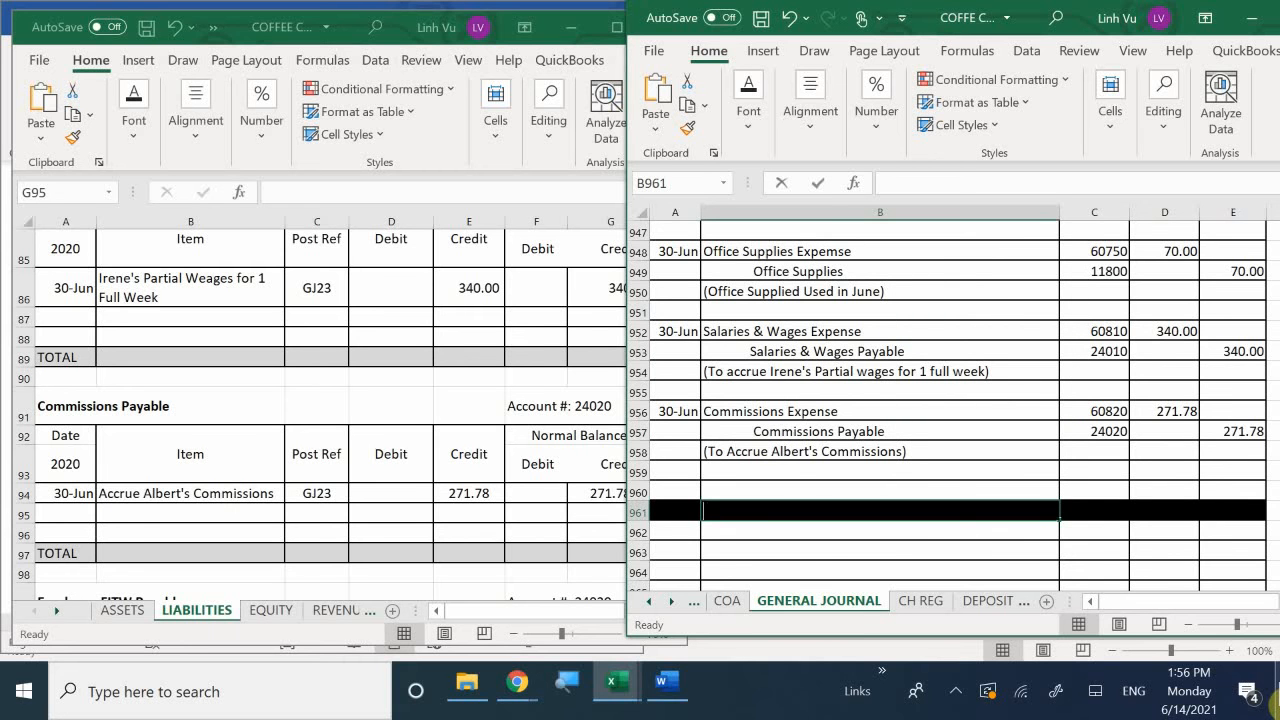
{"action": "type", "text": "DJ"}
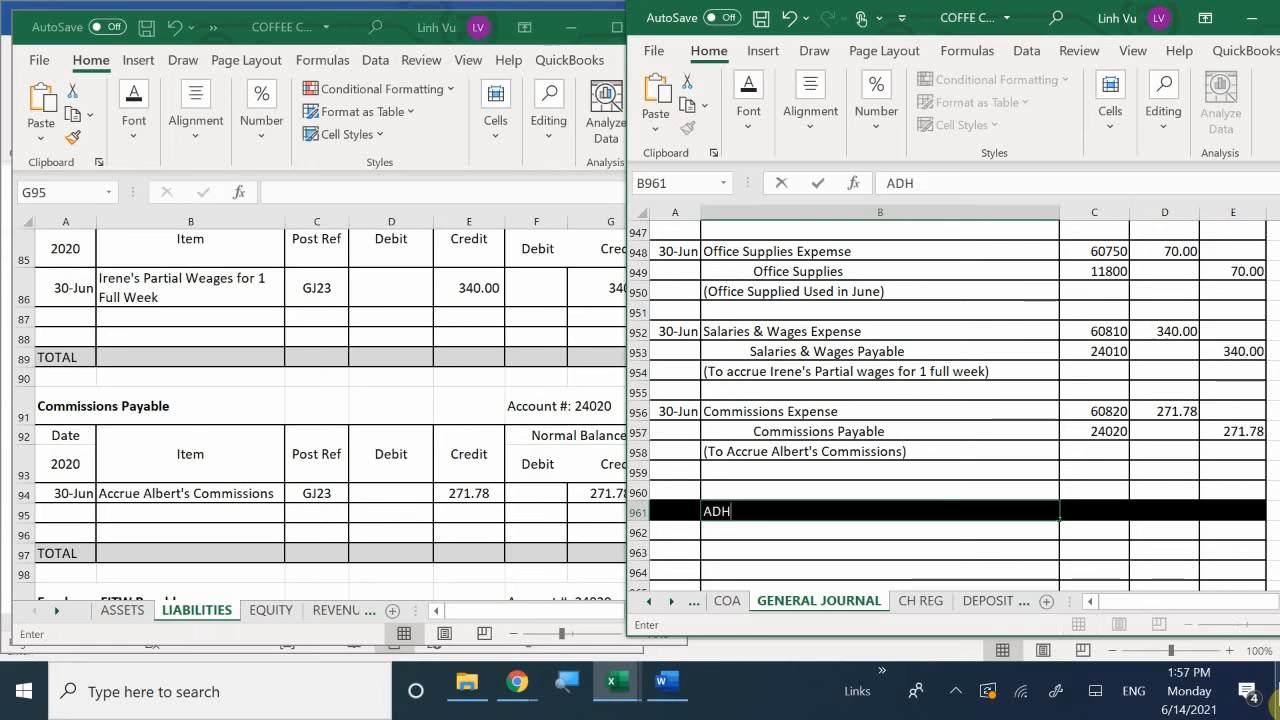
{"action": "type", "text": "ST"}
{"action": "key", "text": "BackSpace"}
{"action": "key", "text": "BackSpace"}
{"action": "key", "text": "BackSpace"}
{"action": "type", "text": "JUSTE"}
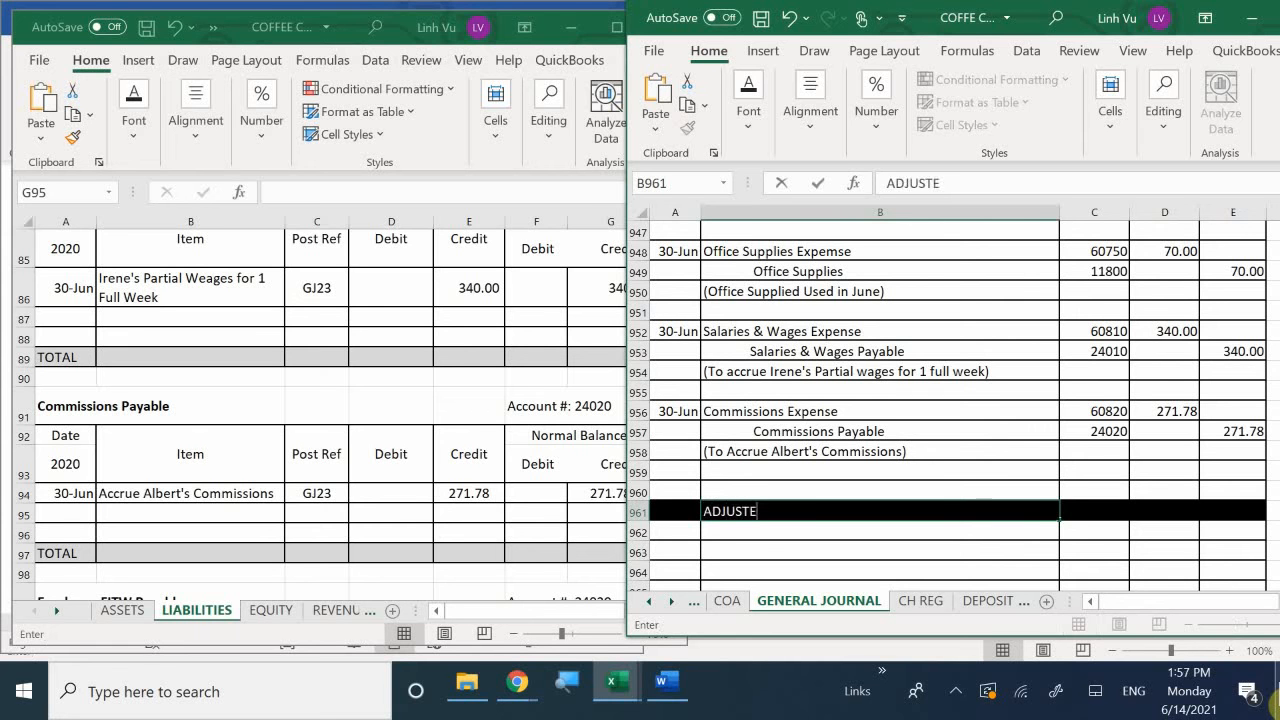
{"action": "type", "text": "D TRIAL BALA"}
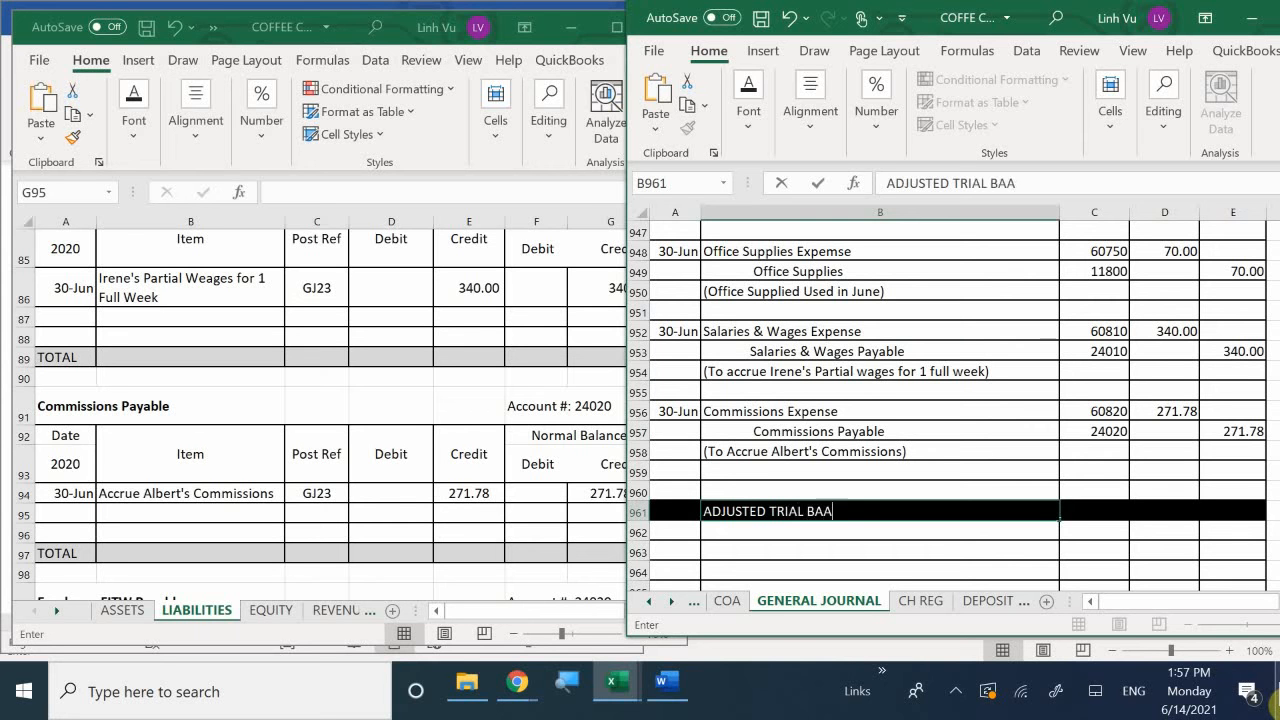
{"action": "key", "text": "BackSpace"}
{"action": "type", "text": "LANCE"}
{"action": "key", "text": "Return"}
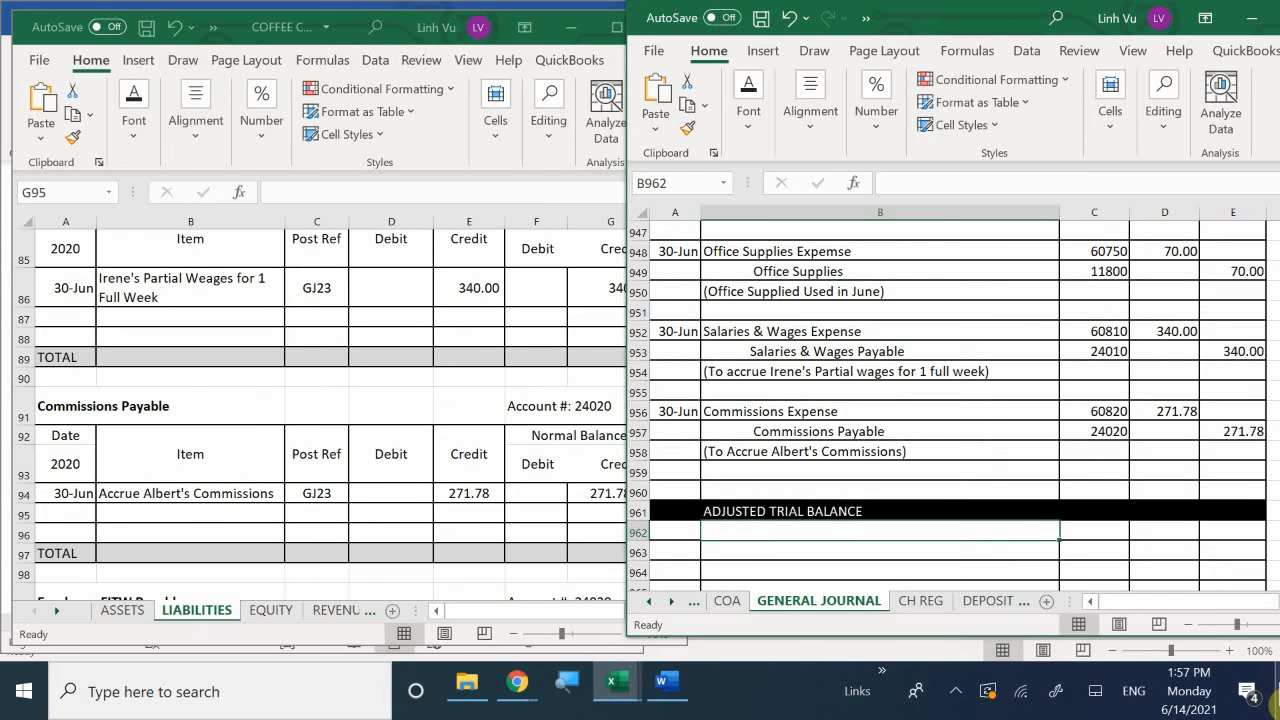
{"action": "key", "text": "ctrl+s"}
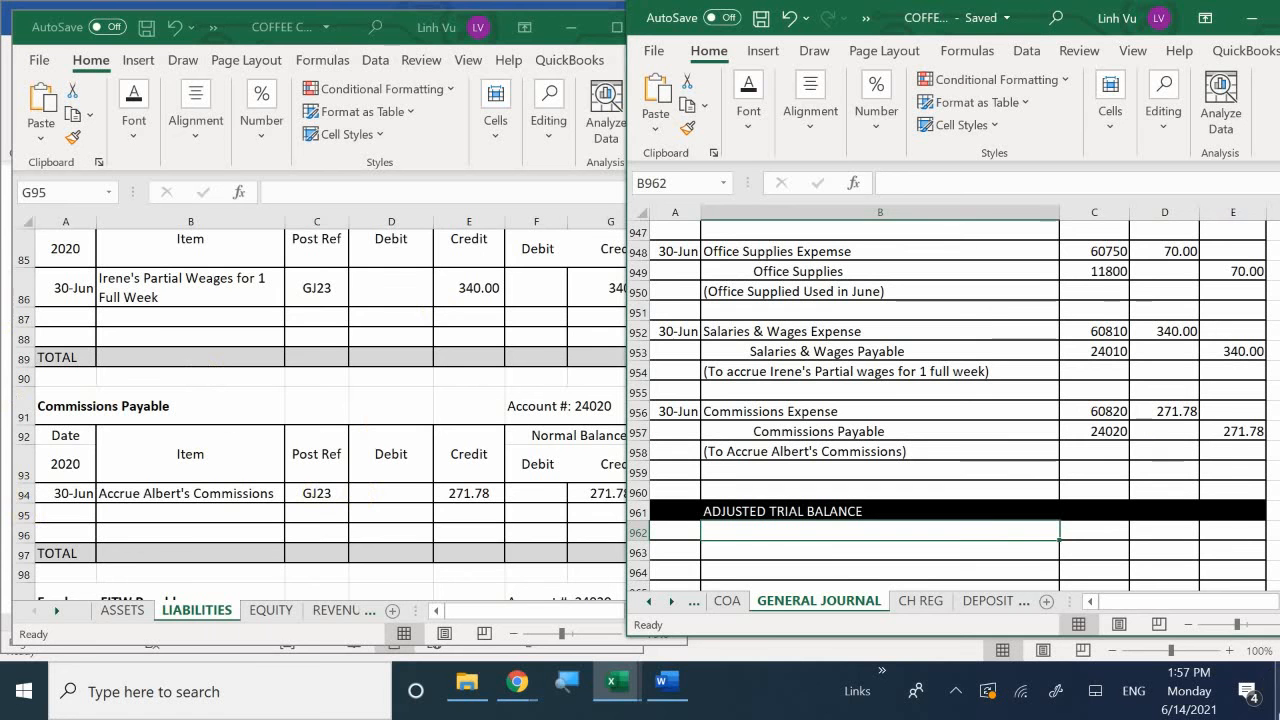
Bring up the financial forms workbook's UNADJ TB sheet beside the general ledger workbook and look over its account list.
{"action": "left_click", "coordinate": [619, 688]}
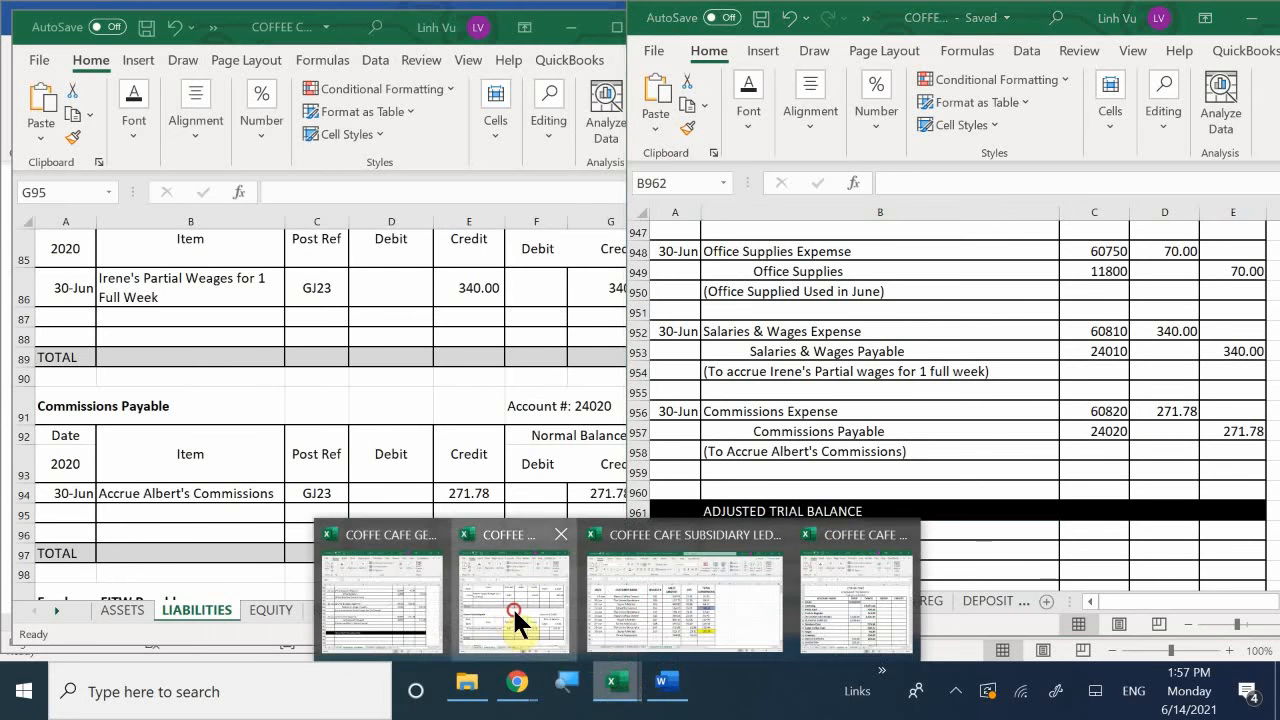
{"action": "left_click", "coordinate": [512, 606]}
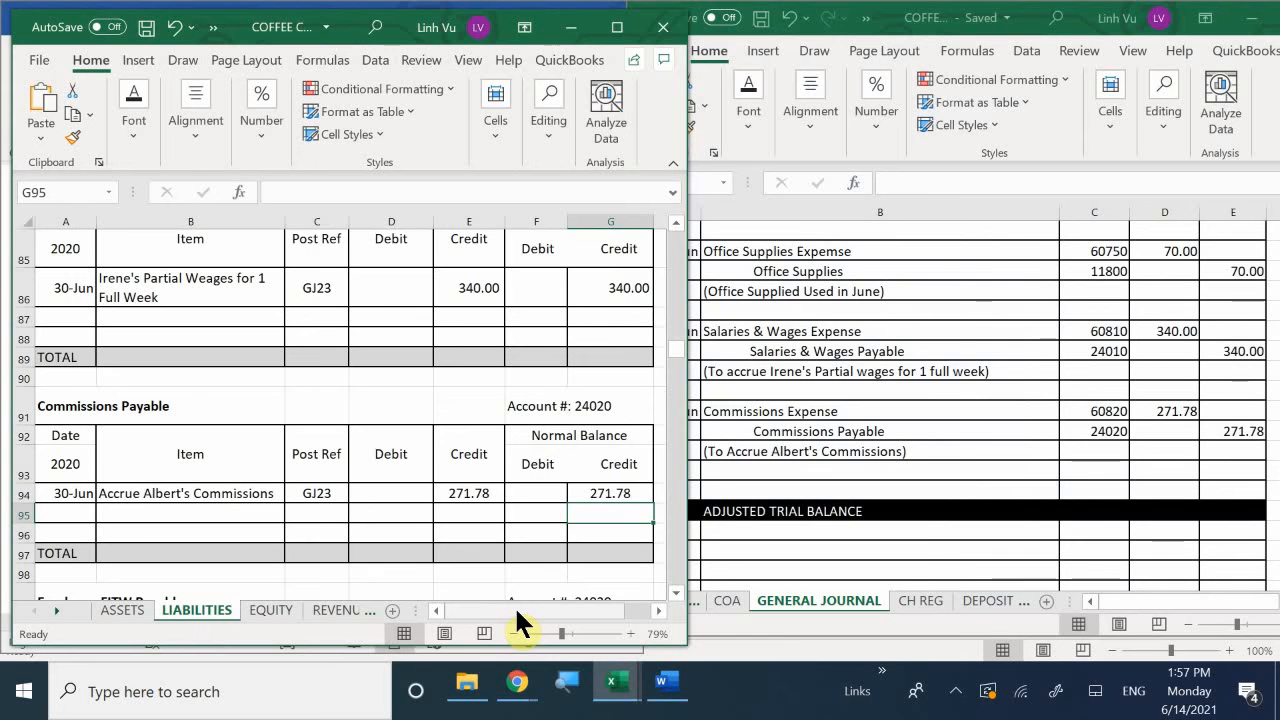
{"action": "mouse_move", "coordinate": [631, 700]}
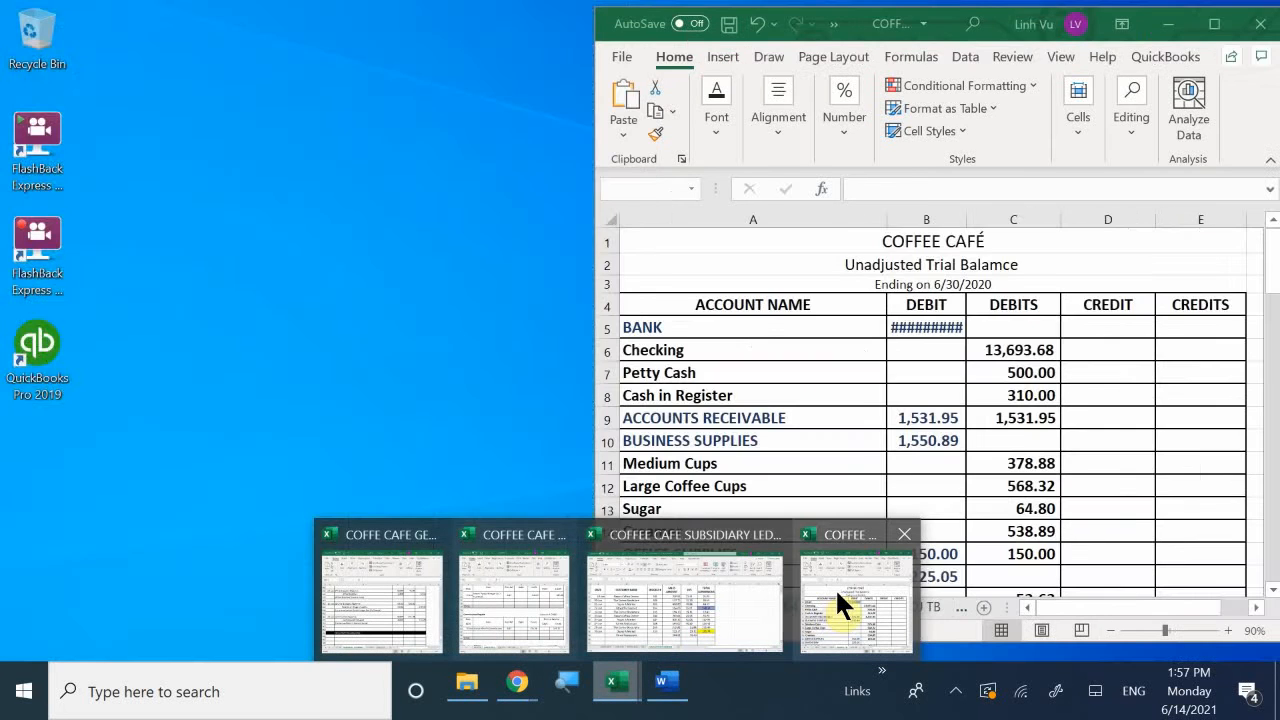
{"action": "left_click", "coordinate": [838, 593]}
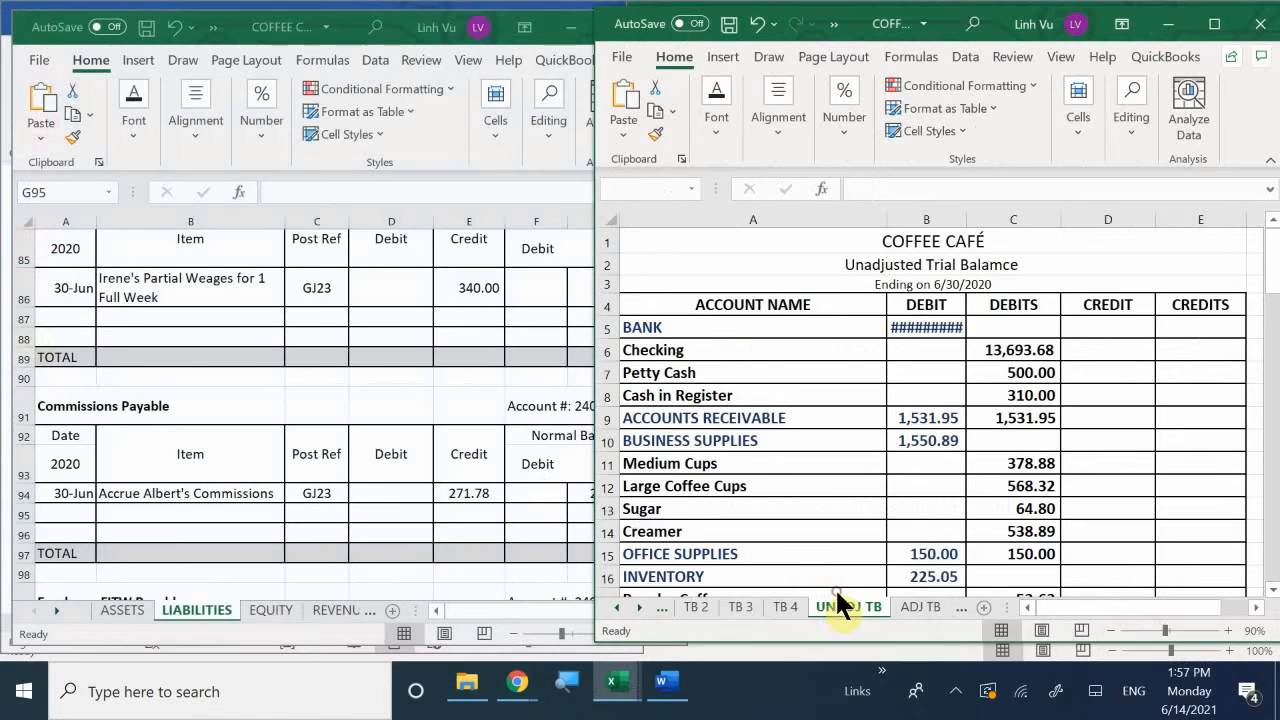
{"action": "left_click", "coordinate": [432, 543]}
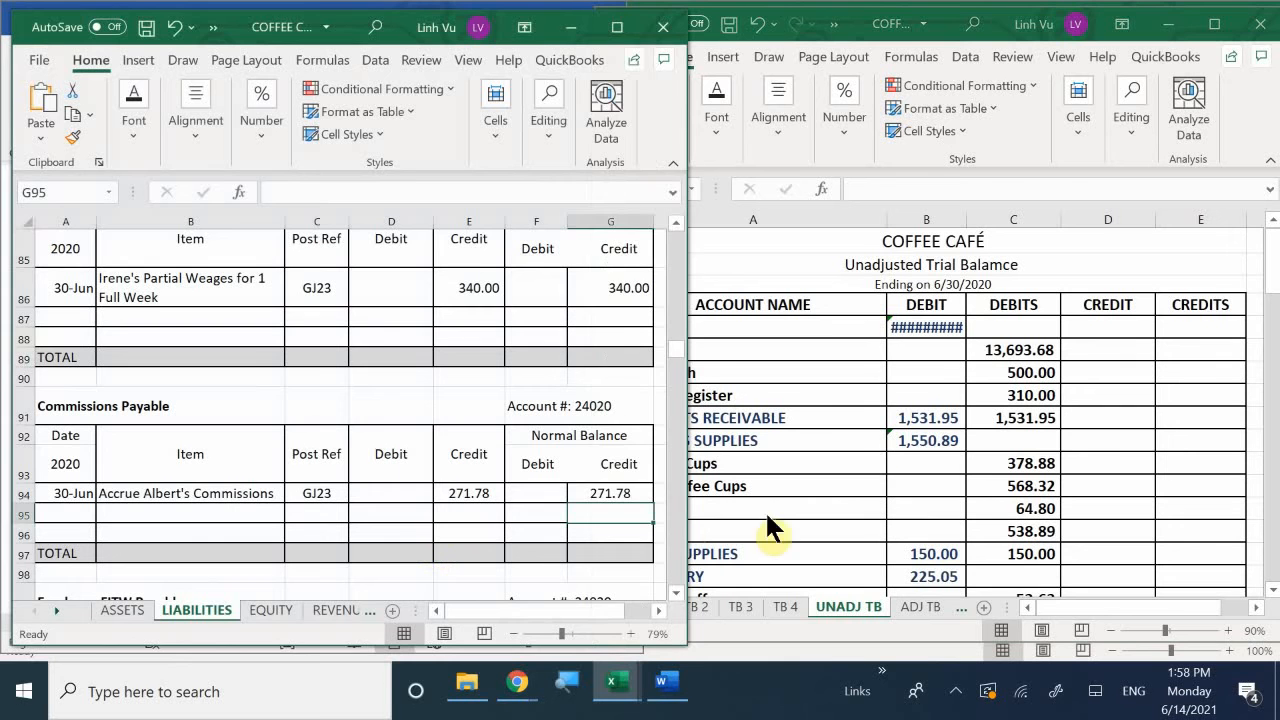
{"action": "left_click", "coordinate": [867, 450]}
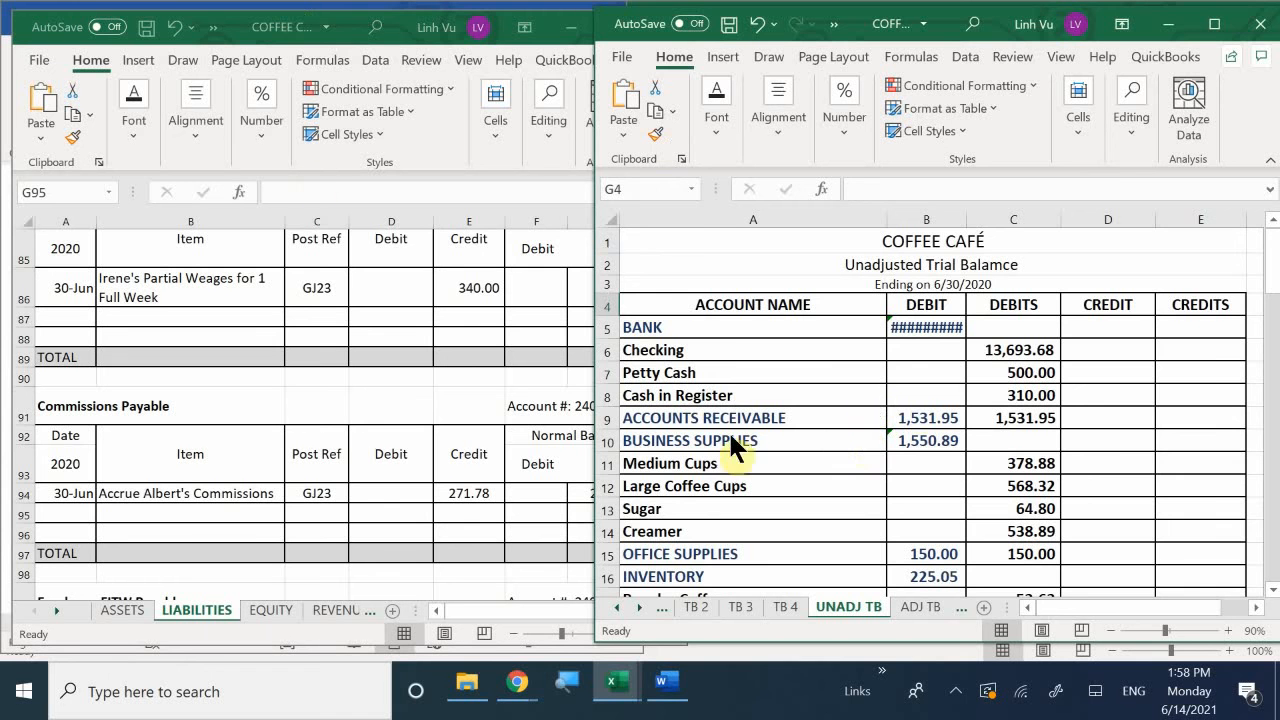
{"action": "scroll", "coordinate": [812, 381], "scroll_direction": "down", "scroll_amount": 3}
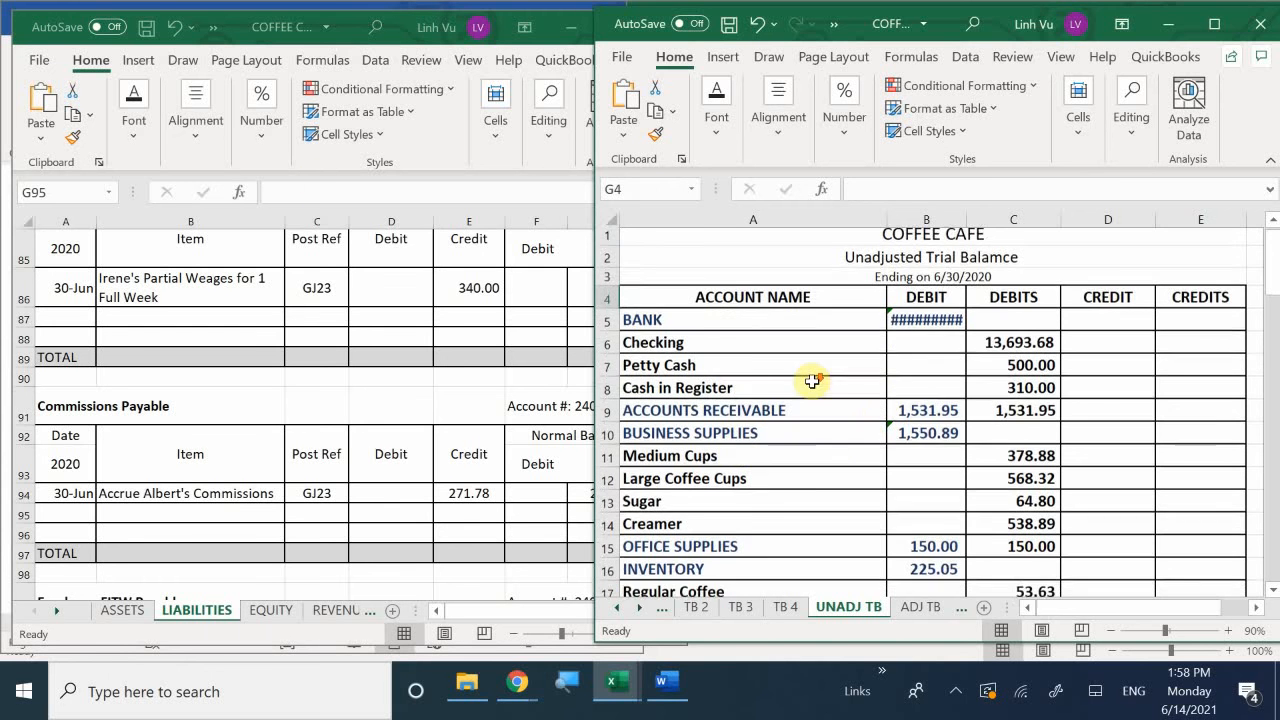
{"action": "scroll", "coordinate": [812, 381], "scroll_direction": "down", "scroll_amount": 5}
{"action": "scroll", "coordinate": [812, 381], "scroll_direction": "up", "scroll_amount": 8}
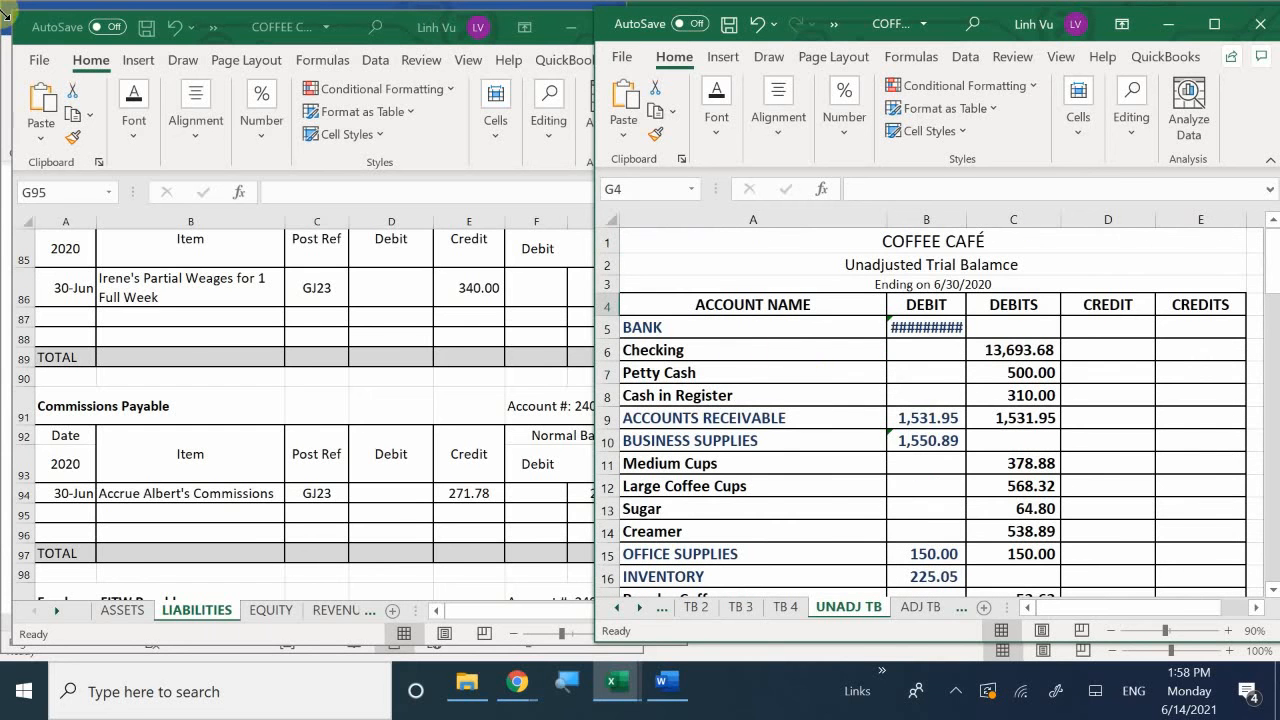
Show the ASSETS sheet in the general ledger workbook and return to the UNADJ TB sheet.
{"action": "left_click", "coordinate": [35, 615]}
{"action": "left_click", "coordinate": [118, 610]}
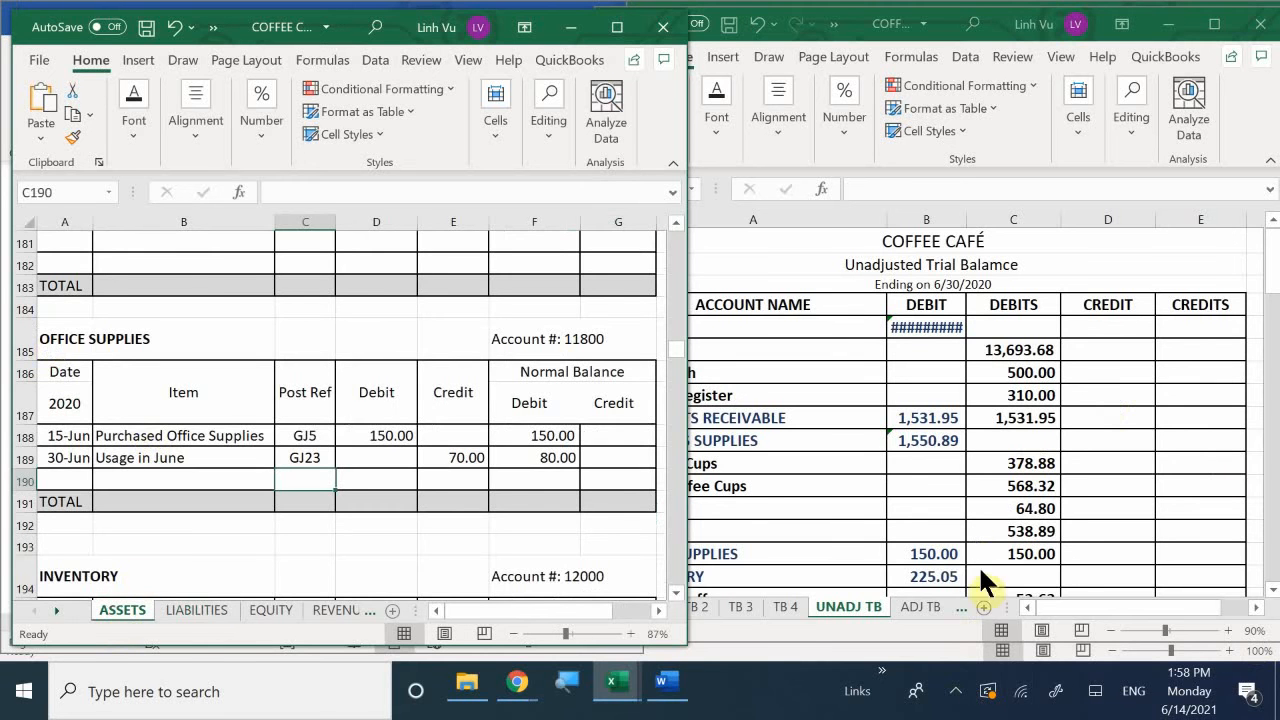
{"action": "left_click", "coordinate": [906, 480]}
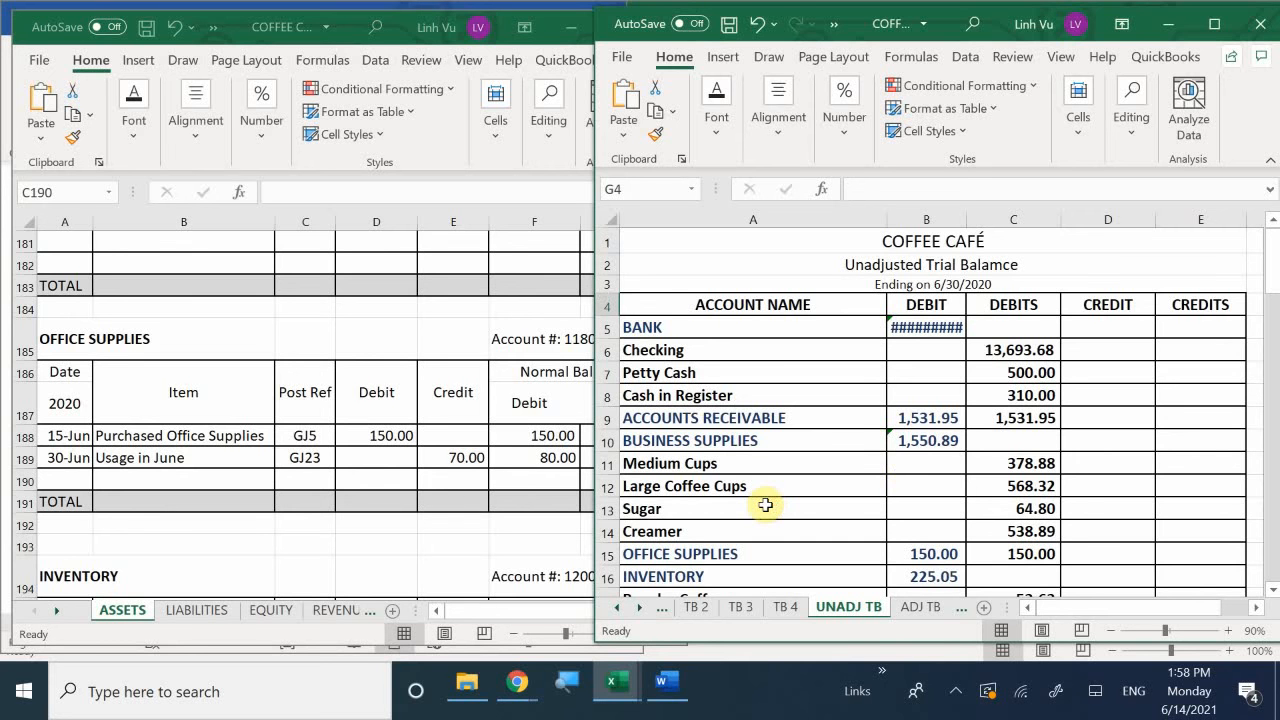
Delete the blank ADJ TB sheet from the financial forms workbook.
{"action": "left_click", "coordinate": [914, 609]}
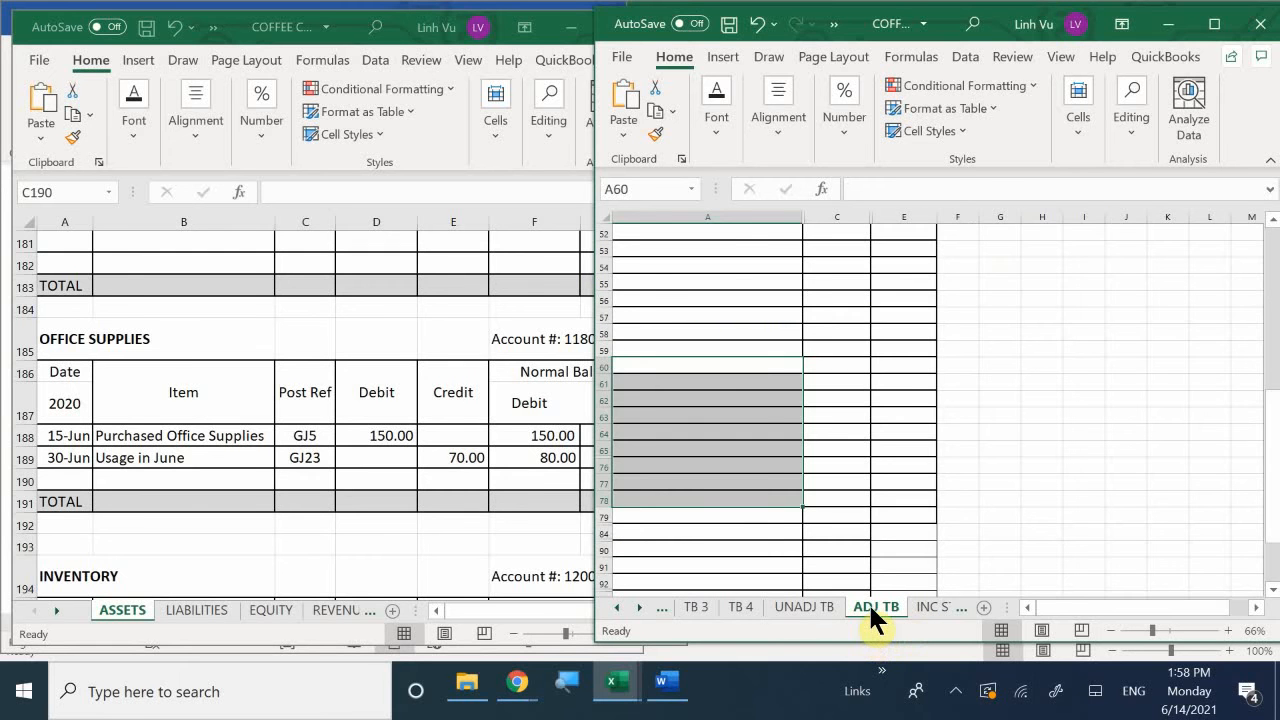
{"action": "right_click", "coordinate": [860, 607]}
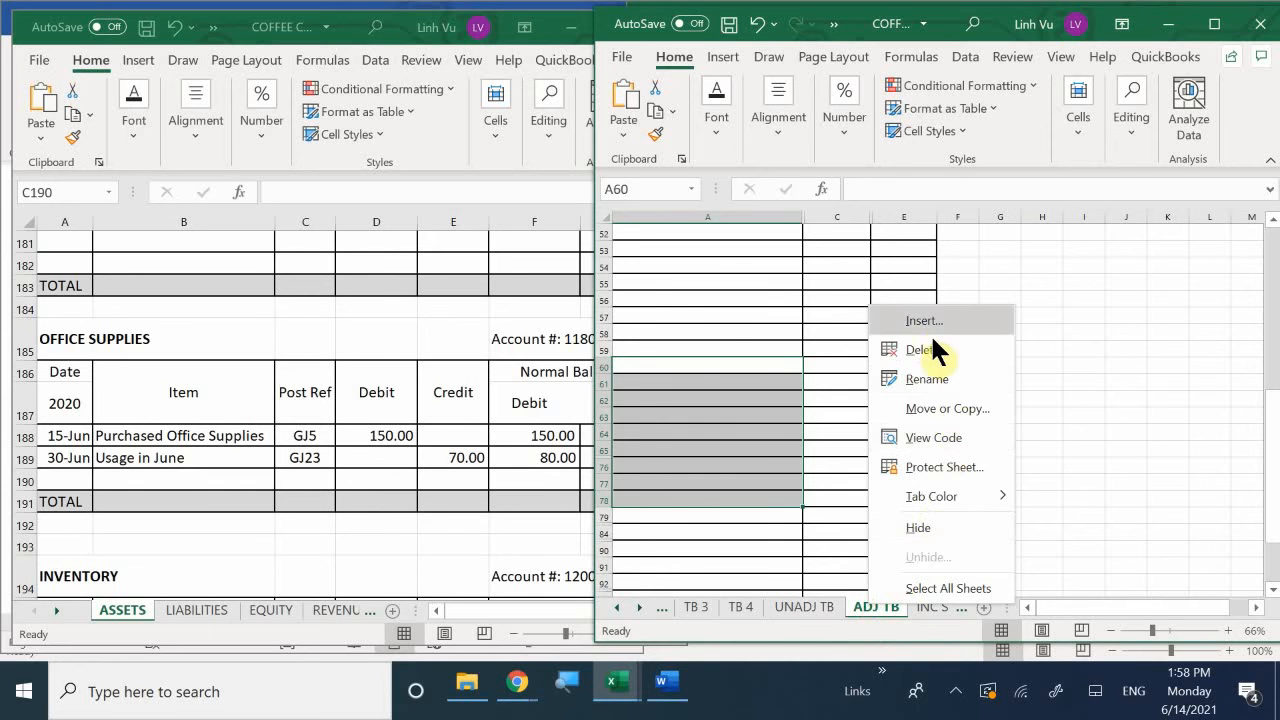
{"action": "left_click", "coordinate": [958, 340]}
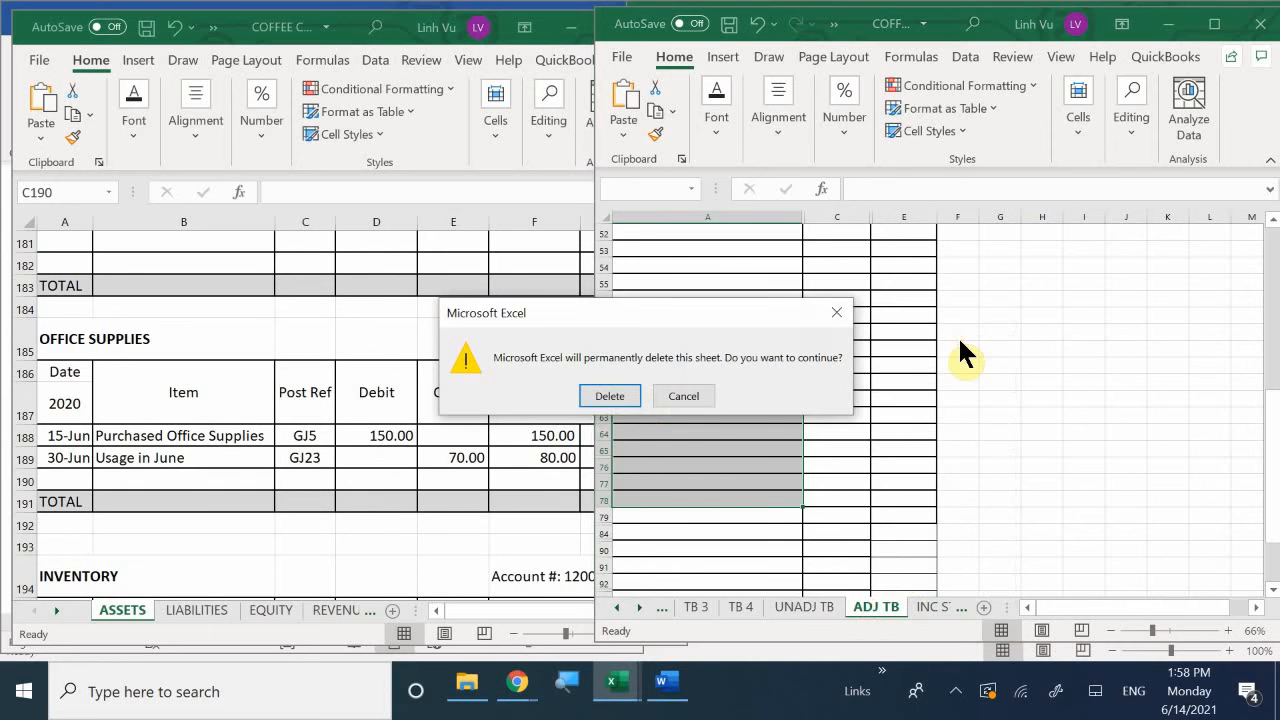
{"action": "left_click", "coordinate": [608, 394]}
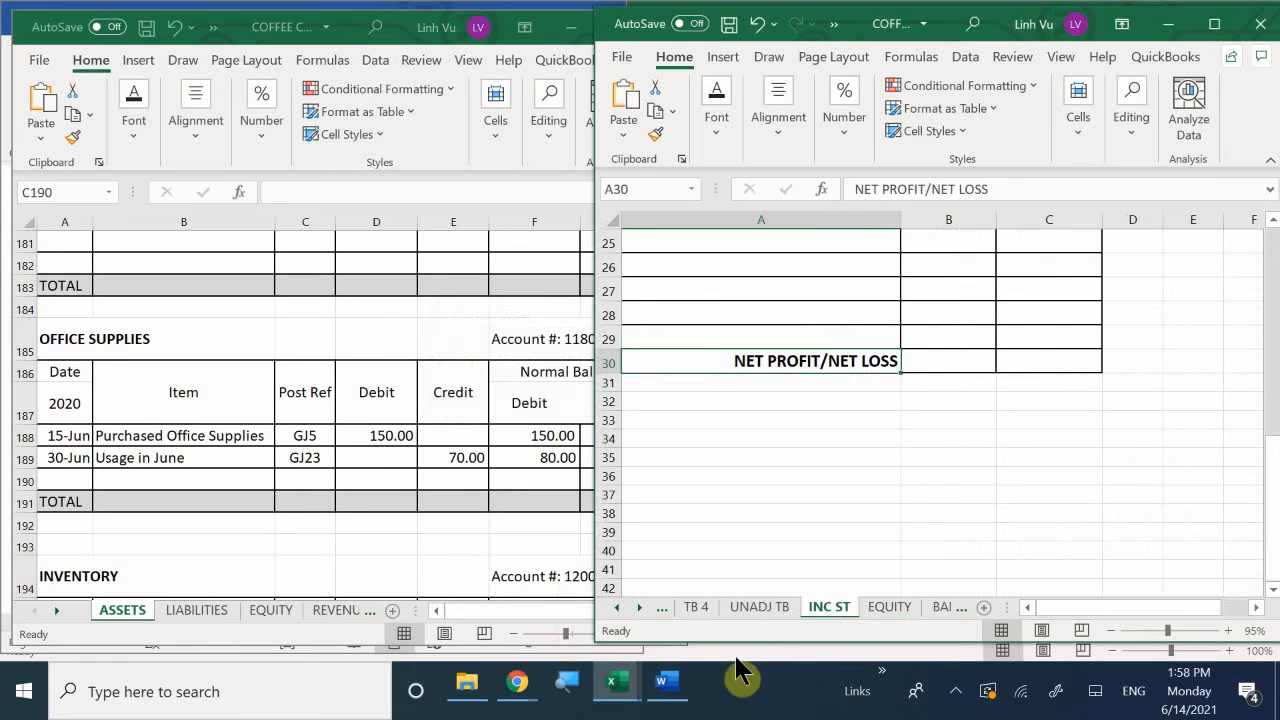
Create a copy of the UNADJ TB sheet and place it before the INC ST sheet.
{"action": "left_click", "coordinate": [760, 606]}
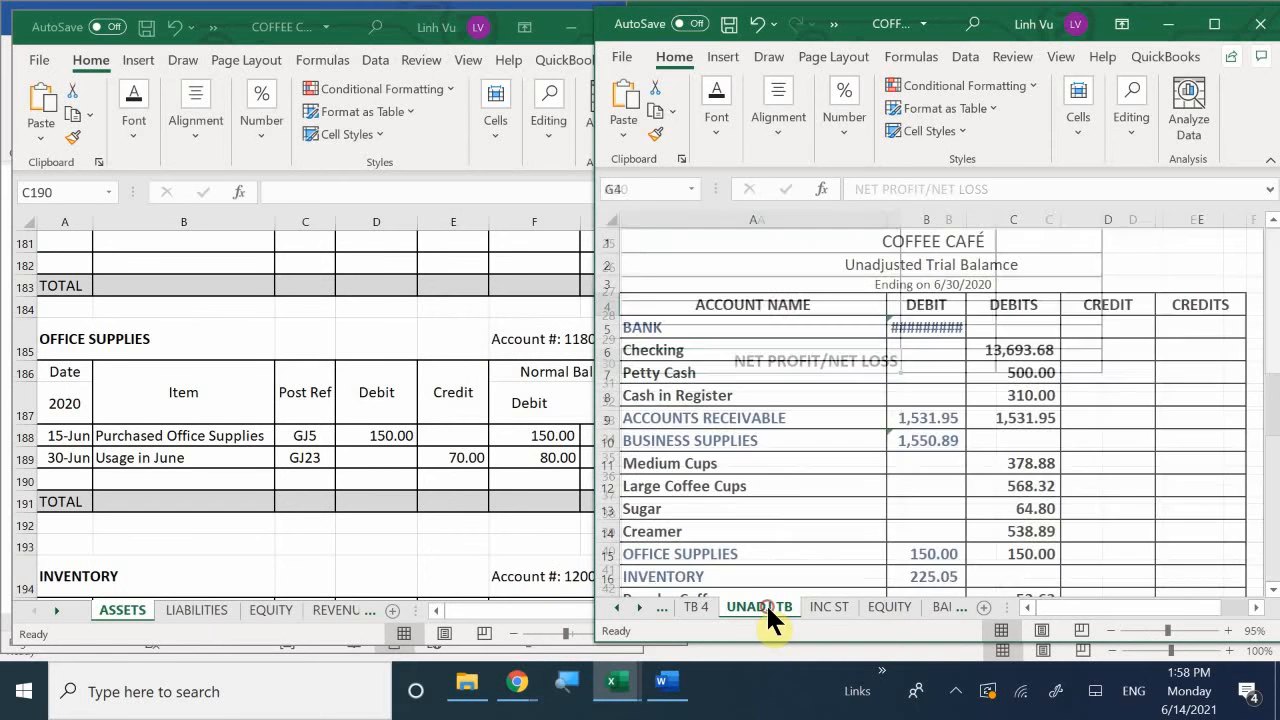
{"action": "right_click", "coordinate": [760, 604]}
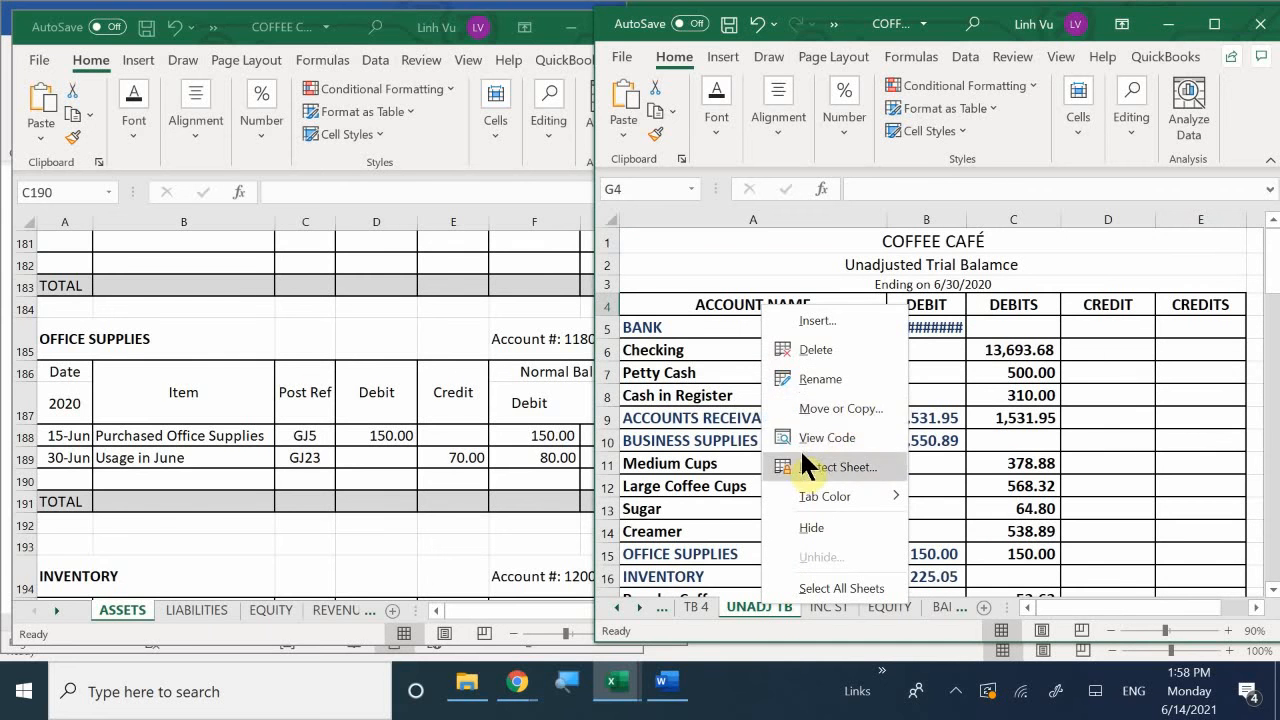
{"action": "left_click", "coordinate": [824, 406]}
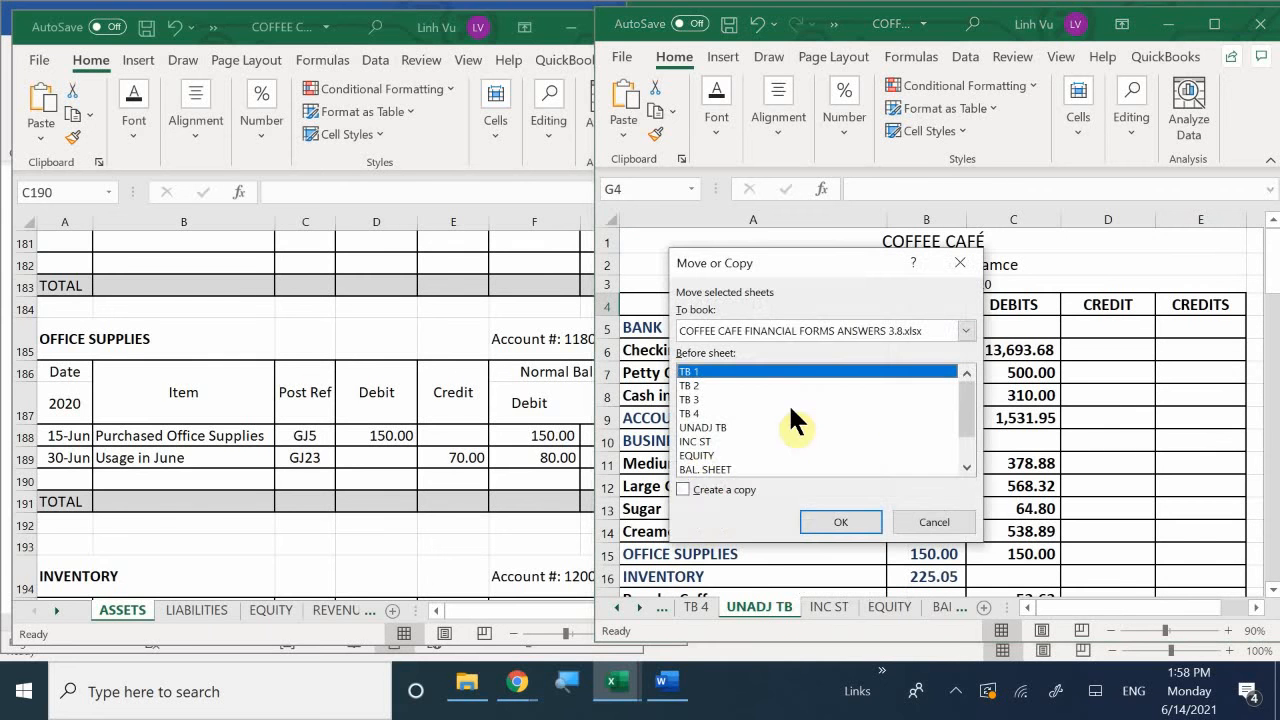
{"action": "left_click", "coordinate": [722, 488]}
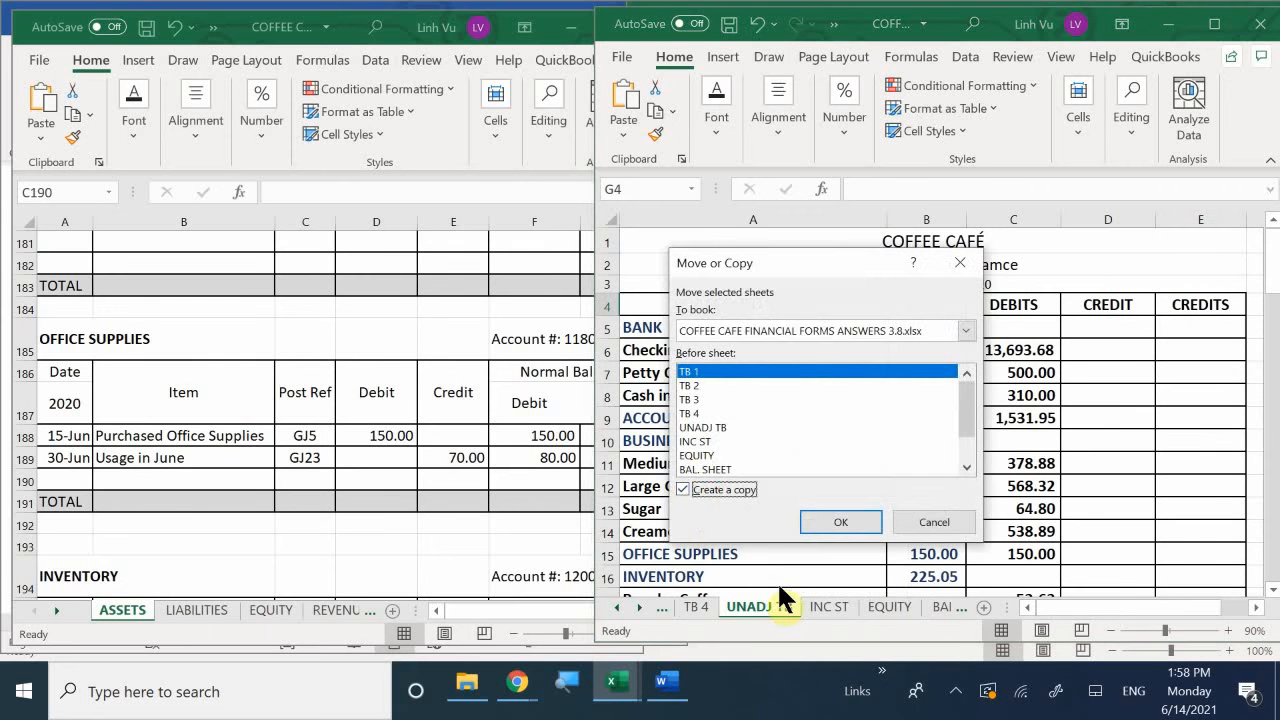
{"action": "left_click", "coordinate": [697, 441]}
{"action": "left_click", "coordinate": [830, 521]}
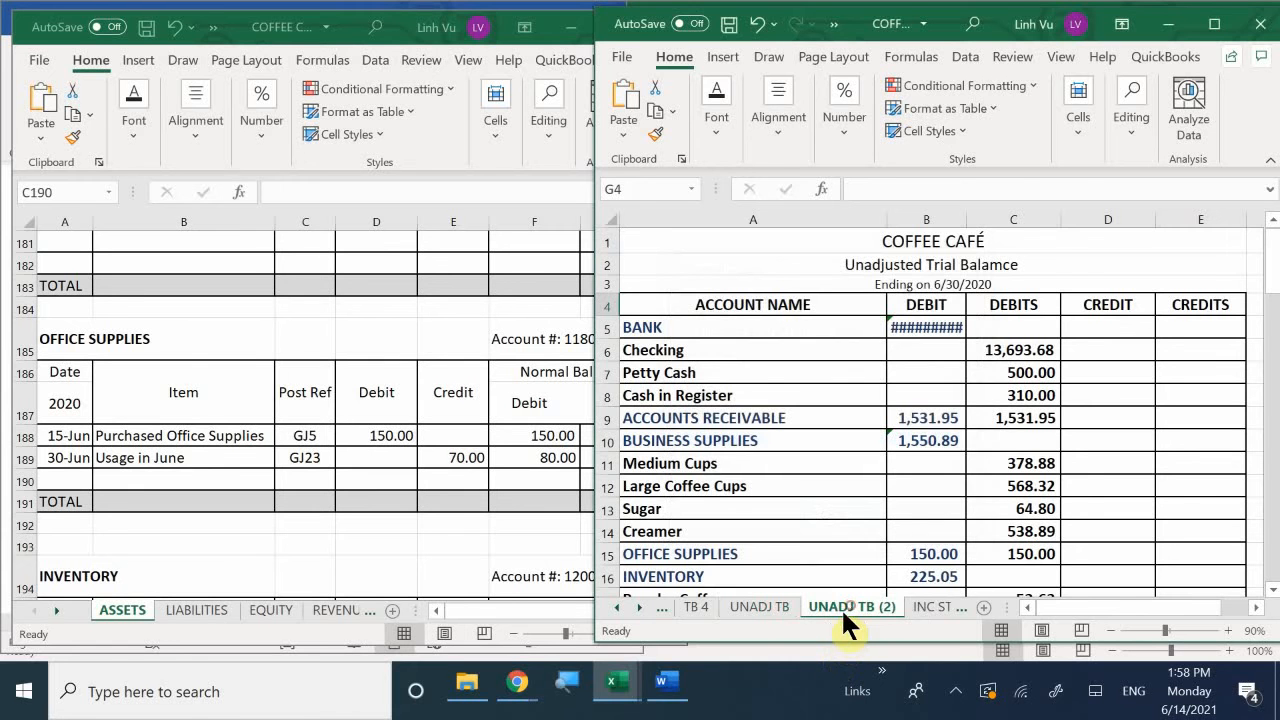
Rename the copied UNADJ TB (2) sheet as ADJ TB.
{"action": "double_click", "coordinate": [853, 606]}
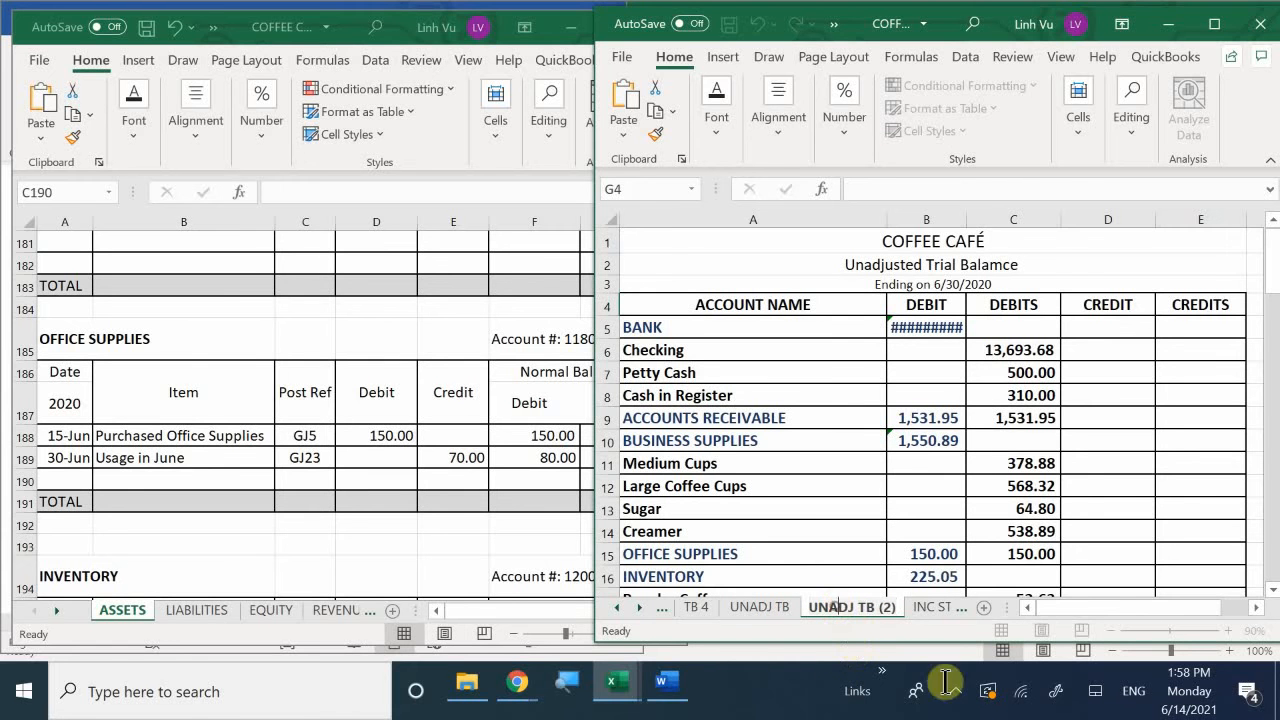
{"action": "key", "text": "Home"}
{"action": "key", "text": "Delete"}
{"action": "key", "text": "Delete"}
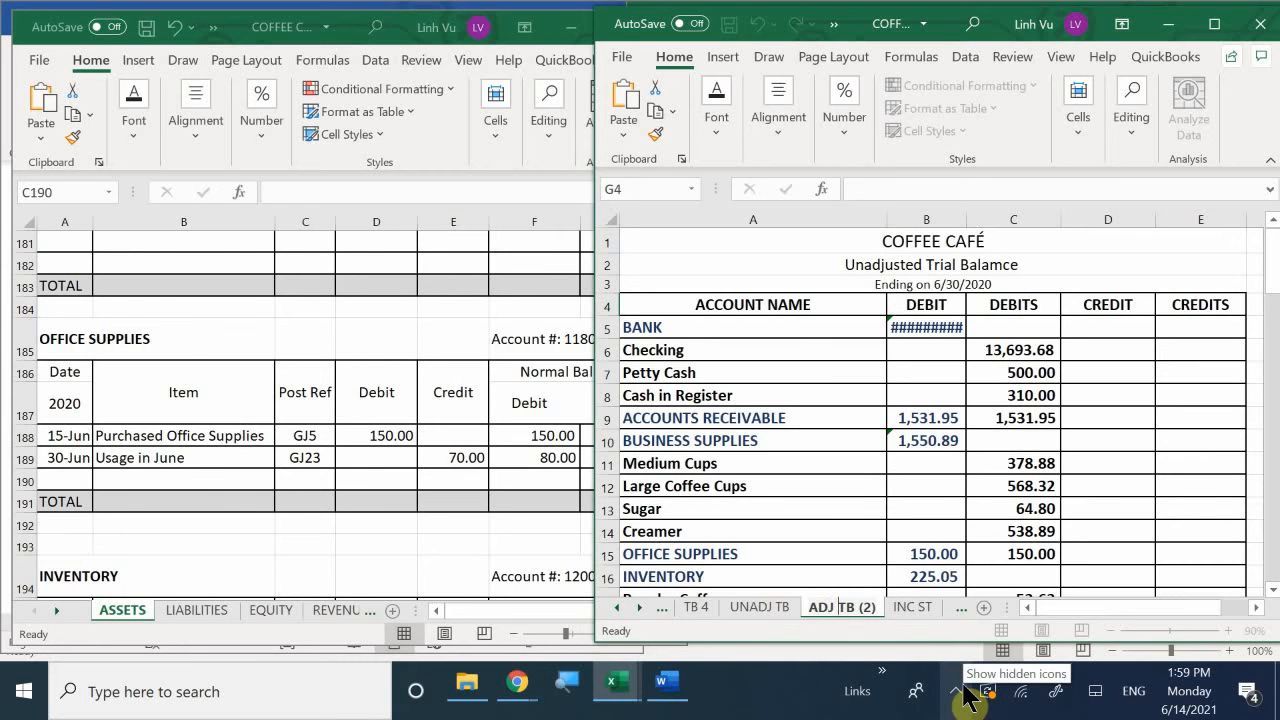
{"action": "key", "text": "End"}
{"action": "key", "text": "BackSpace"}
{"action": "key", "text": "BackSpace"}
{"action": "key", "text": "BackSpace"}
{"action": "key", "text": "BackSpace"}
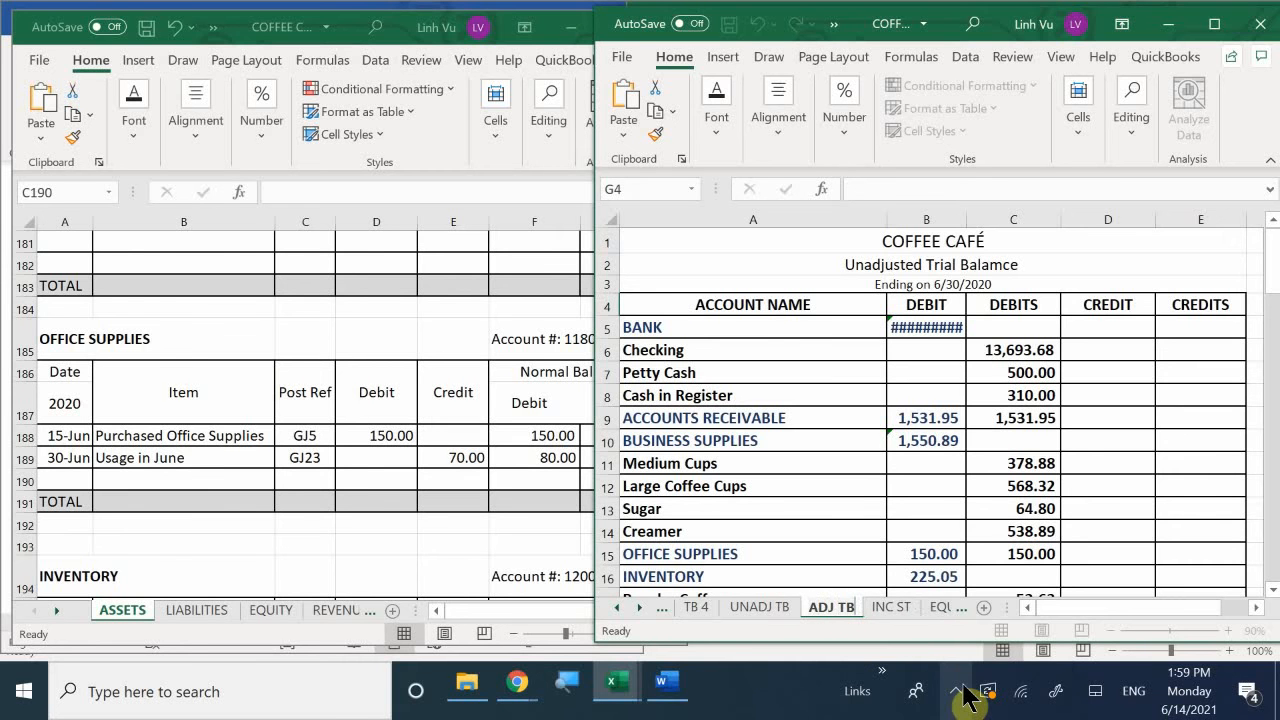
{"action": "key", "text": "Return"}
{"action": "key", "text": "Return"}
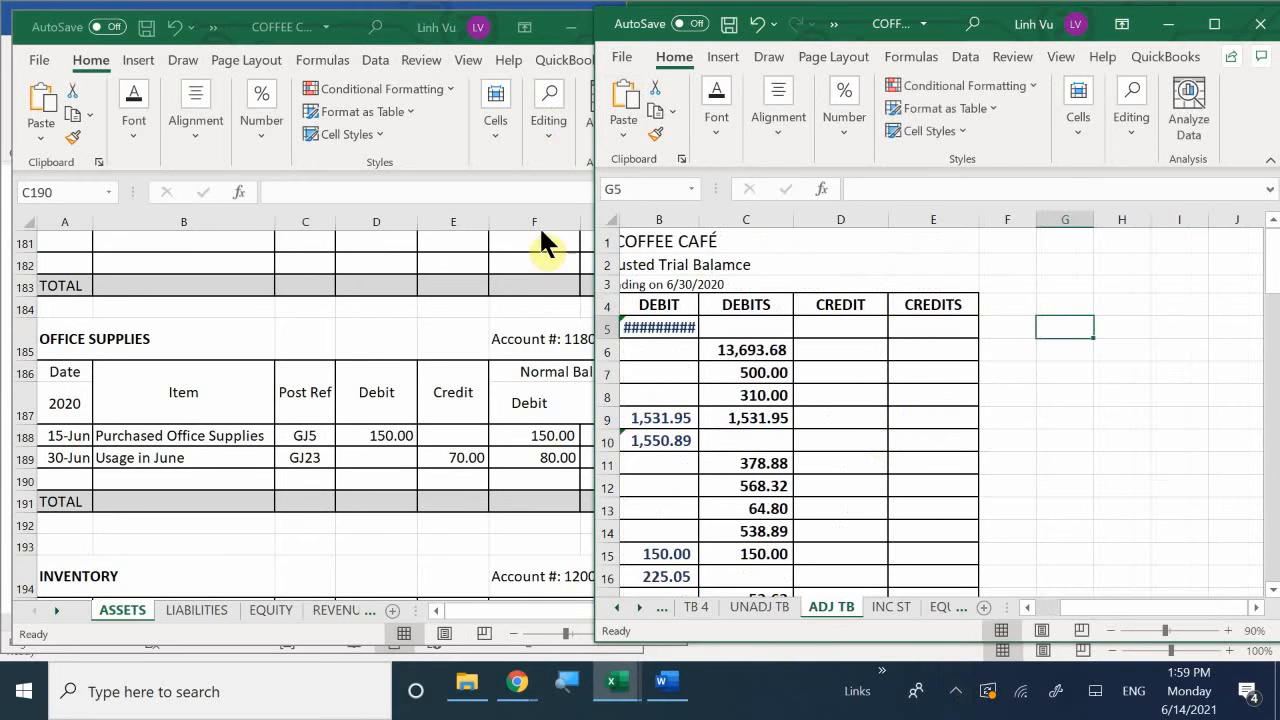
Change the ADJ TB sheet's heading in row 2 to "Adjusted Trial Balamce".
{"action": "left_click", "coordinate": [752, 485]}
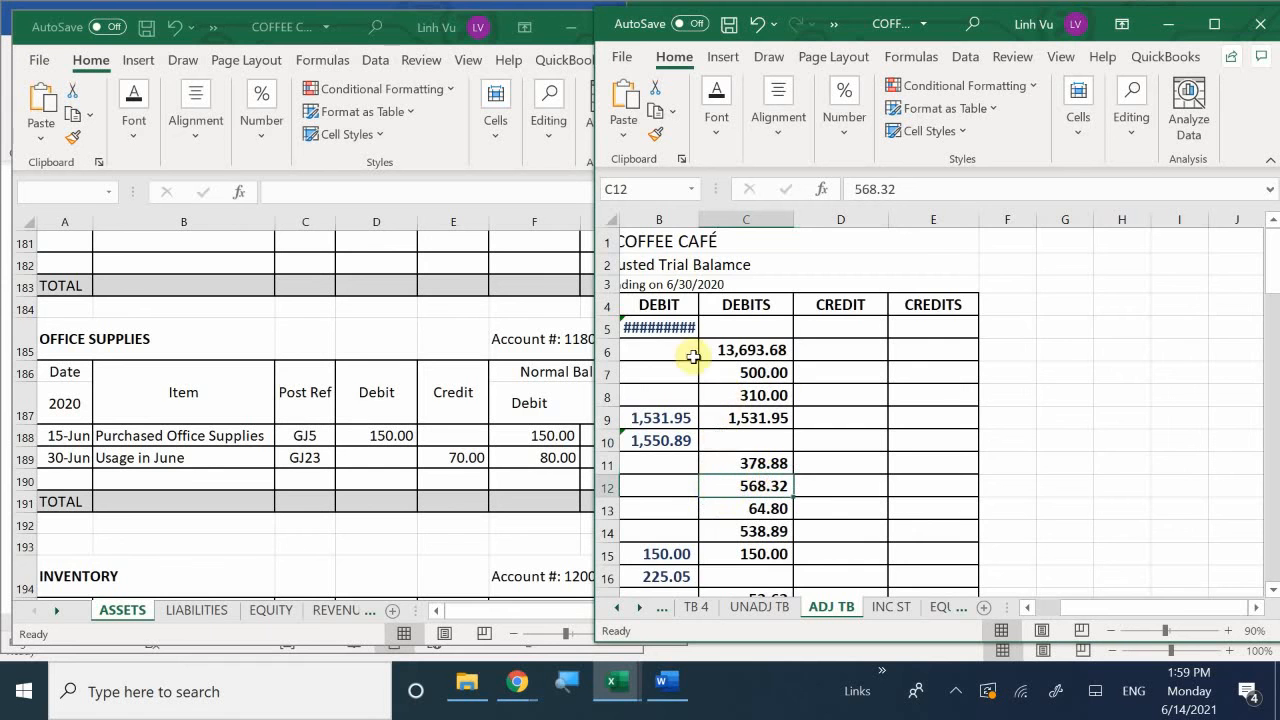
{"action": "scroll", "coordinate": [805, 378], "scroll_direction": "down", "scroll_amount": 6}
{"action": "scroll", "coordinate": [795, 360], "scroll_direction": "up", "scroll_amount": 6}
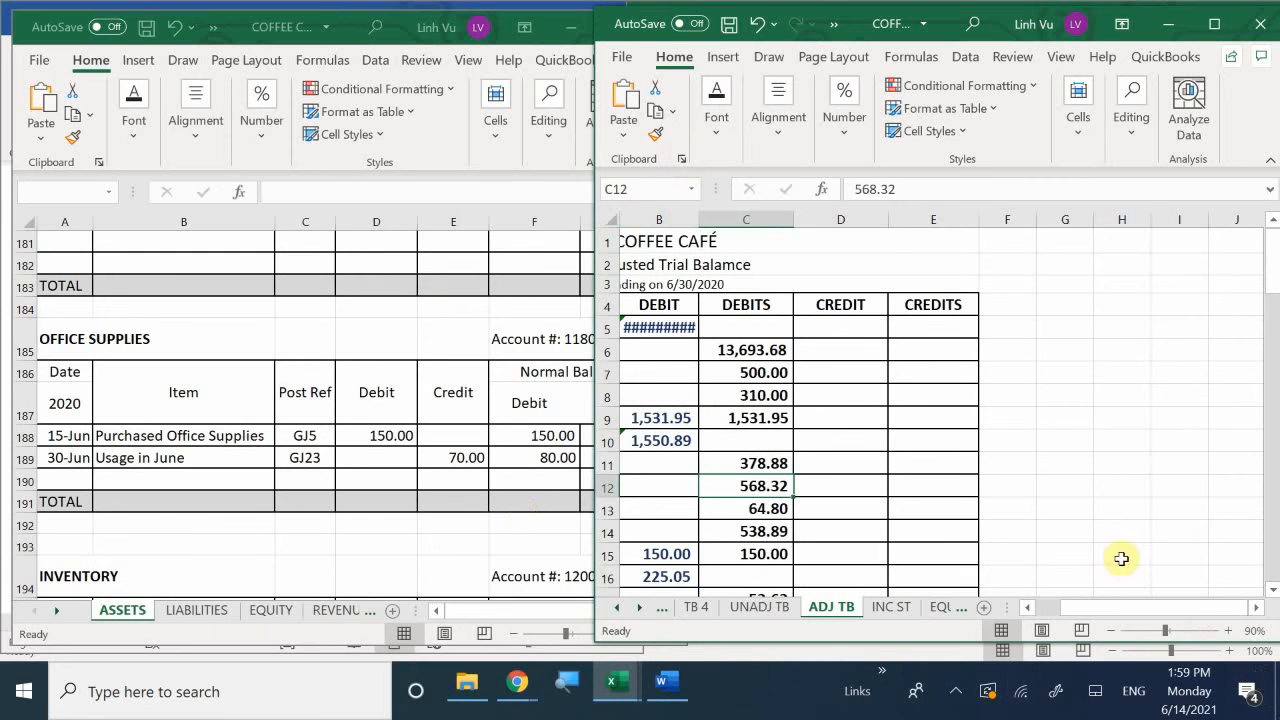
{"action": "left_click_drag", "start_coordinate": [1120, 608], "coordinate": [1092, 610]}
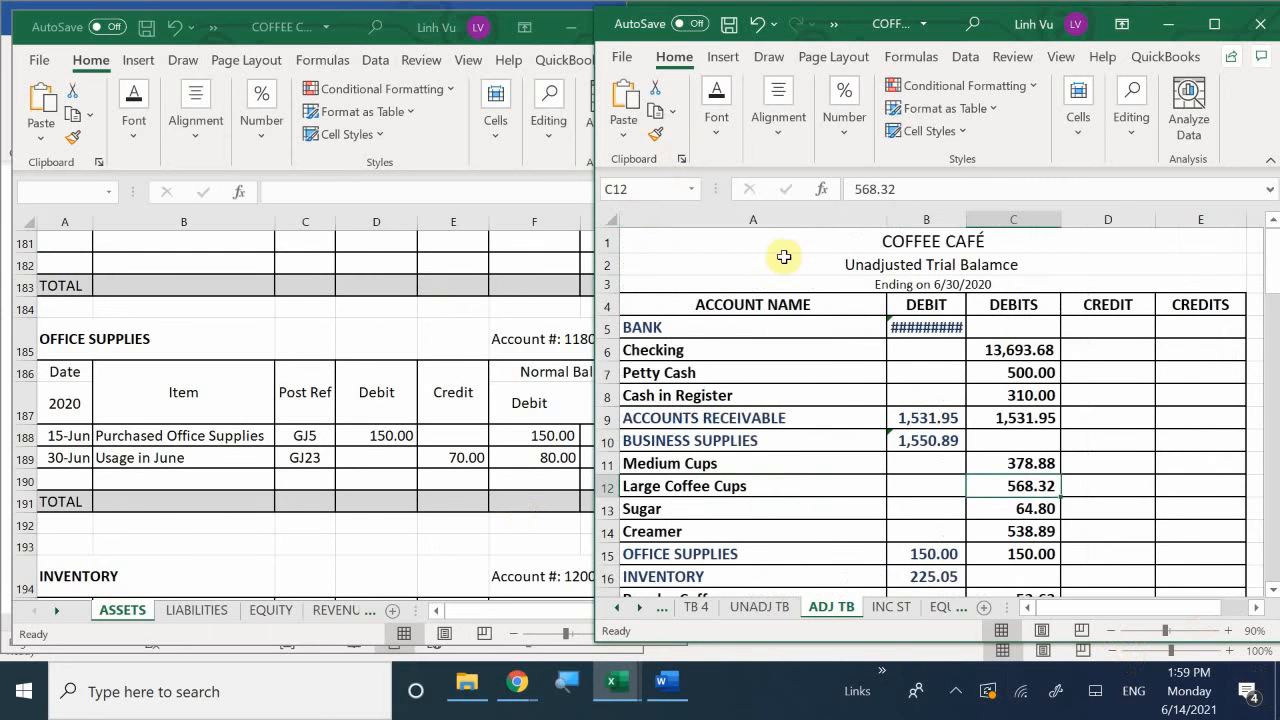
{"action": "double_click", "coordinate": [855, 266]}
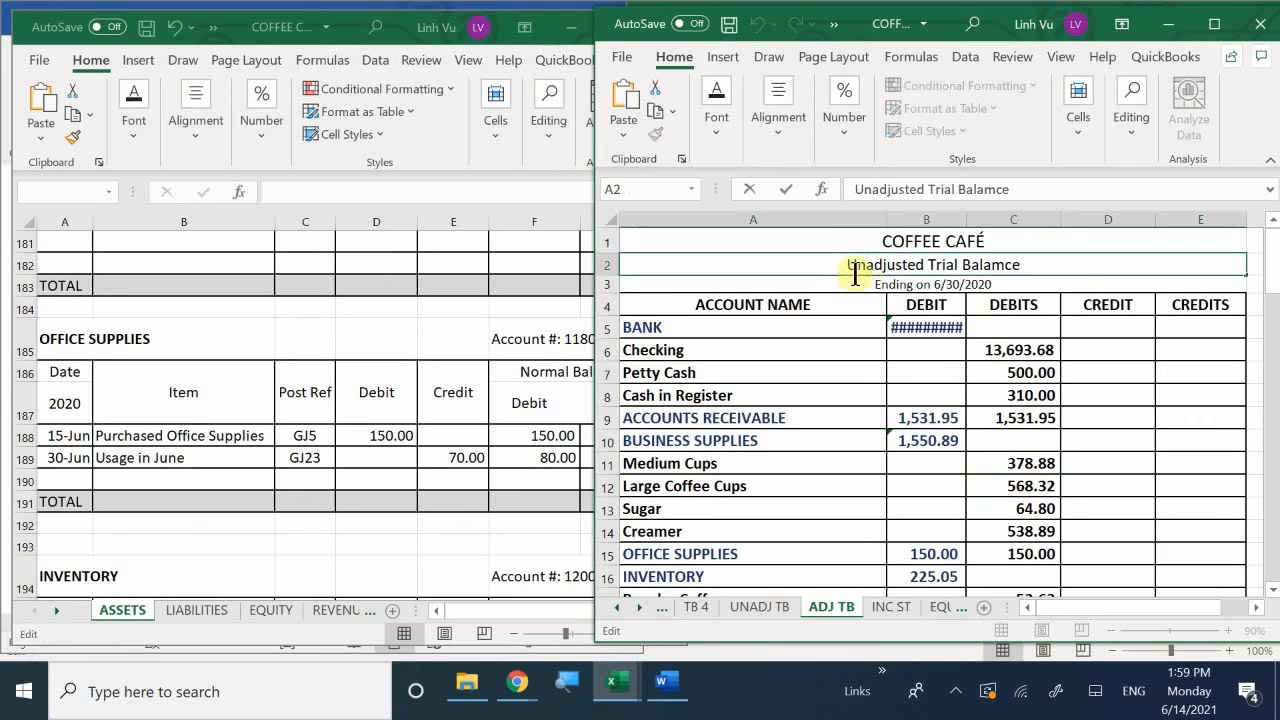
{"action": "key", "text": "BackSpace"}
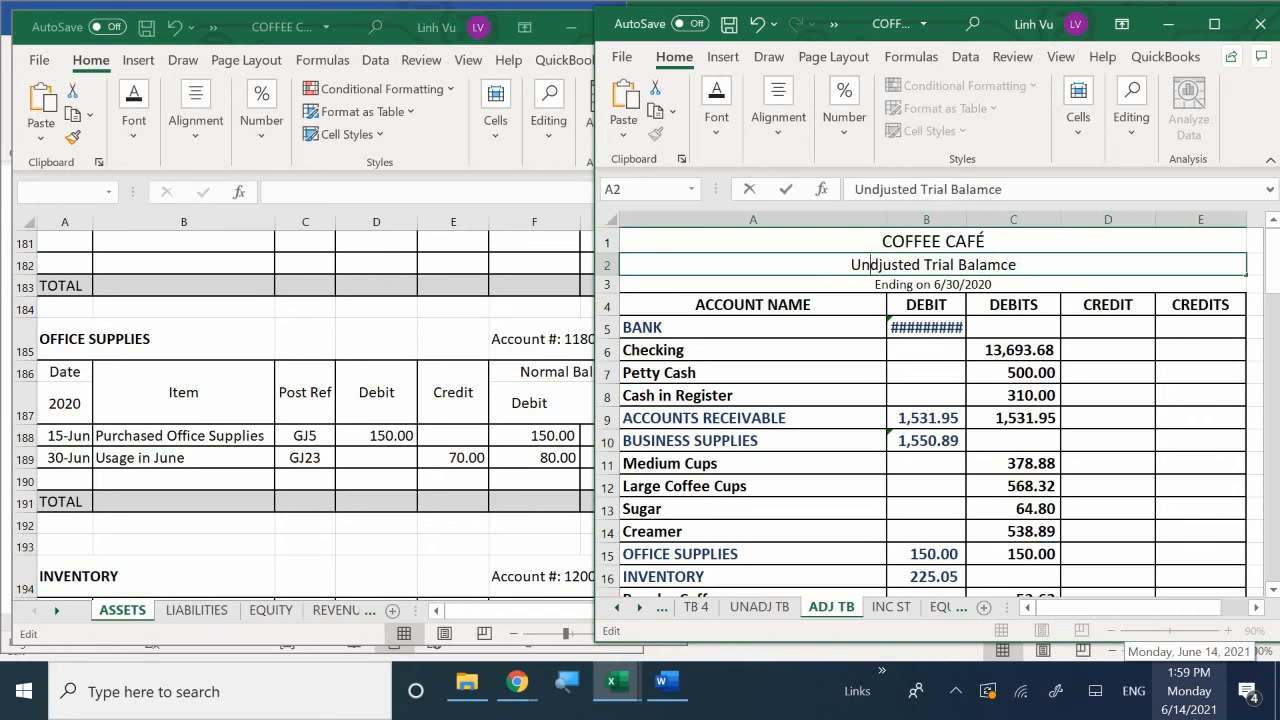
{"action": "key", "text": "BackSpace"}
{"action": "key", "text": "BackSpace"}
{"action": "type", "text": "a"}
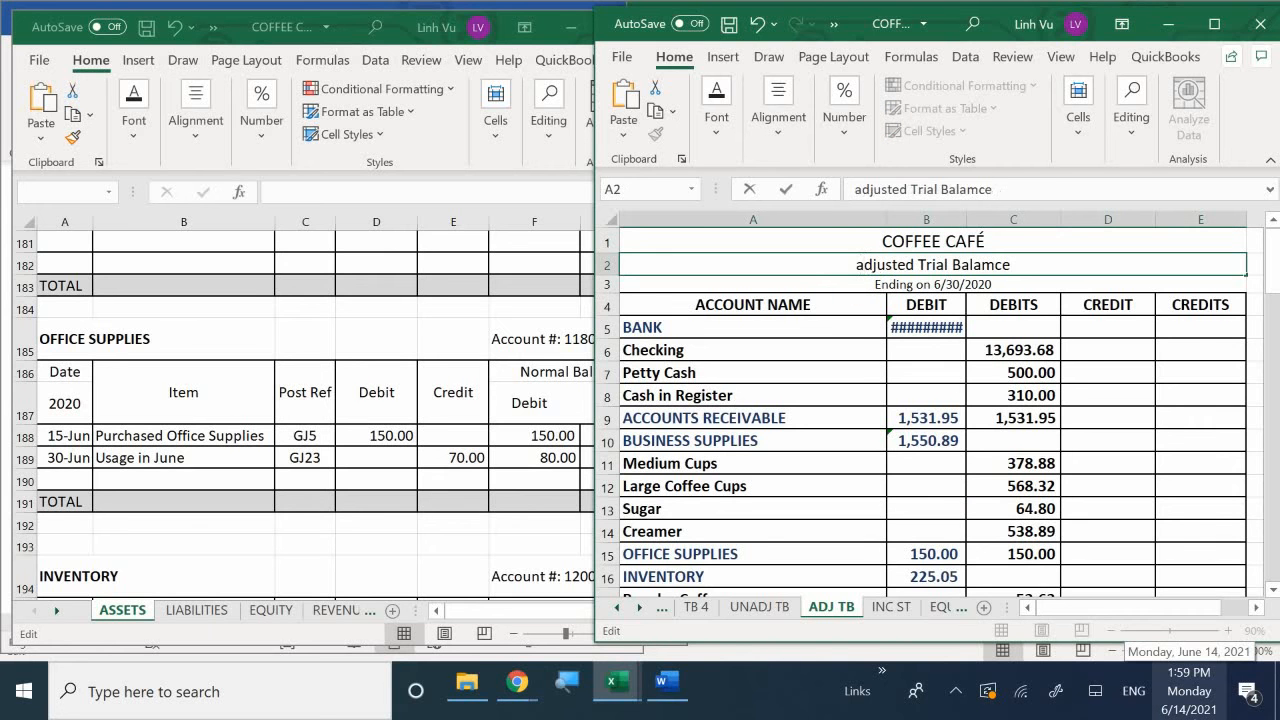
{"action": "key", "text": "BackSpace"}
{"action": "type", "text": "A"}
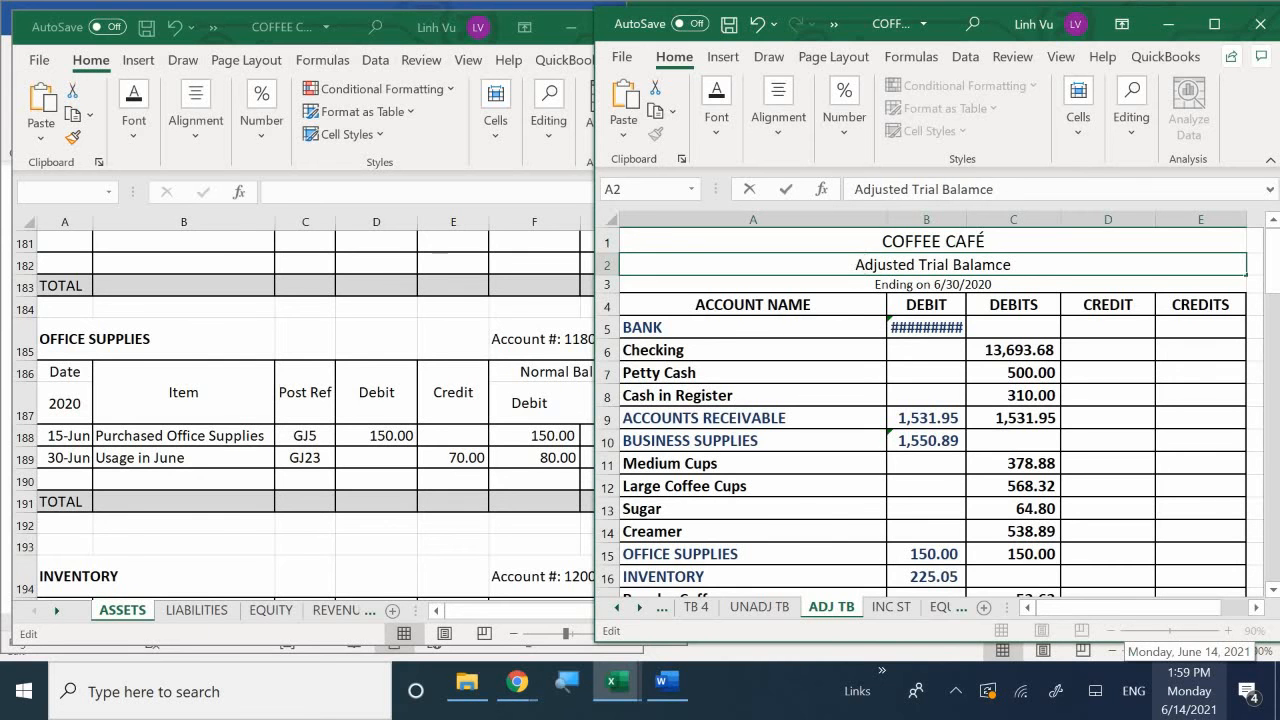
{"action": "key", "text": "Return"}
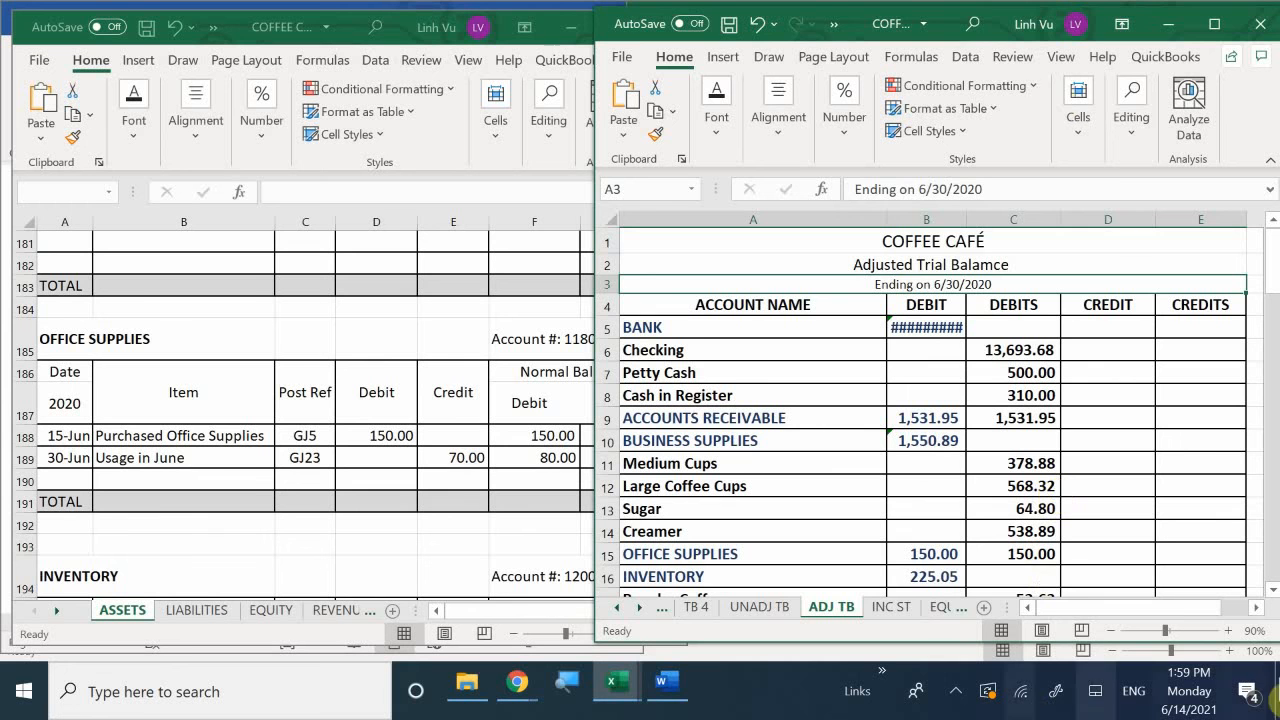
Narrow the ACCOUNT NAME column and slightly widen the DEBIT column so the BANK amount fits, and look over the account list.
{"action": "left_click", "coordinate": [930, 217]}
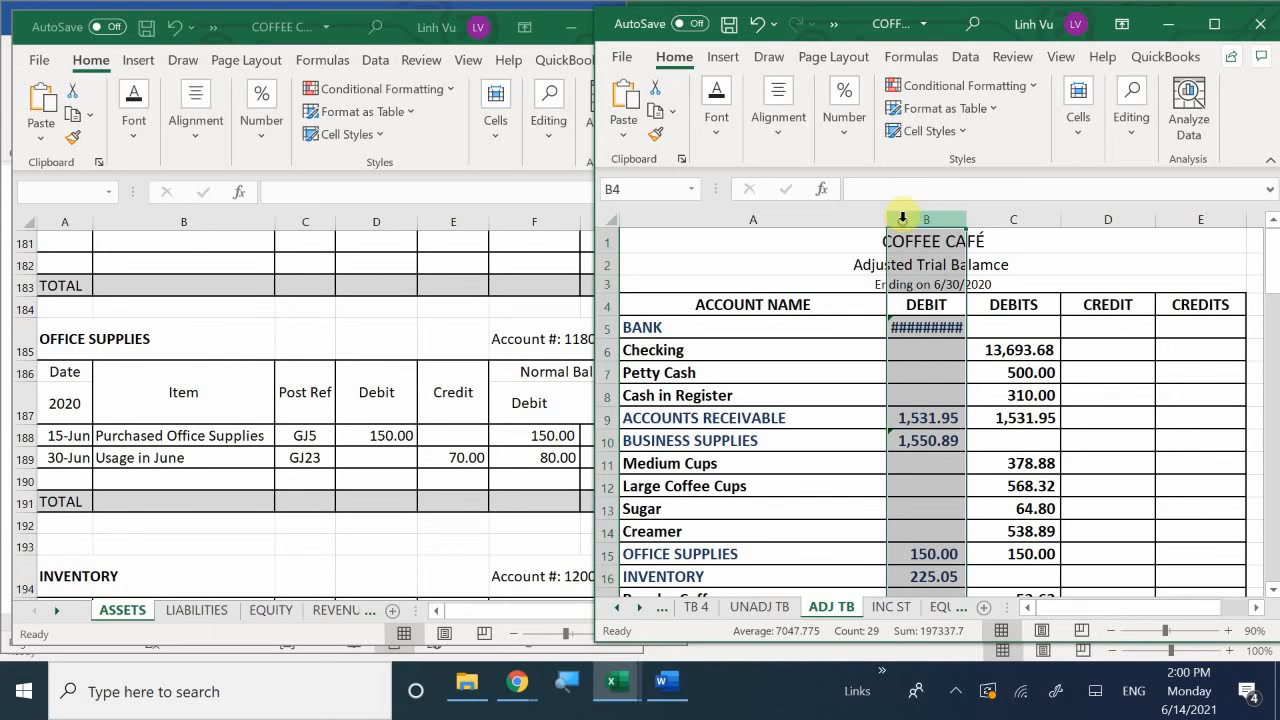
{"action": "left_click_drag", "start_coordinate": [888, 220], "coordinate": [870, 228]}
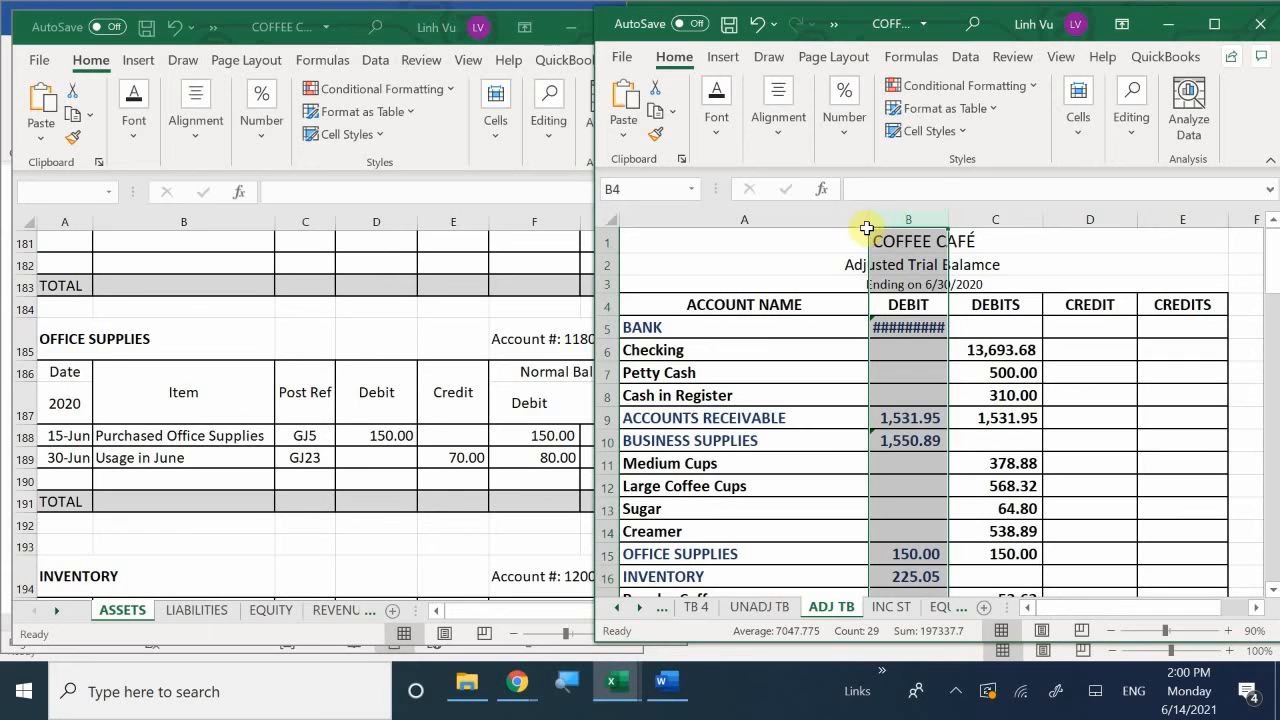
{"action": "mouse_move", "coordinate": [876, 220]}
{"action": "left_mouse_down"}
{"action": "mouse_move", "coordinate": [858, 226]}
{"action": "mouse_move", "coordinate": [868, 222]}
{"action": "left_mouse_up"}
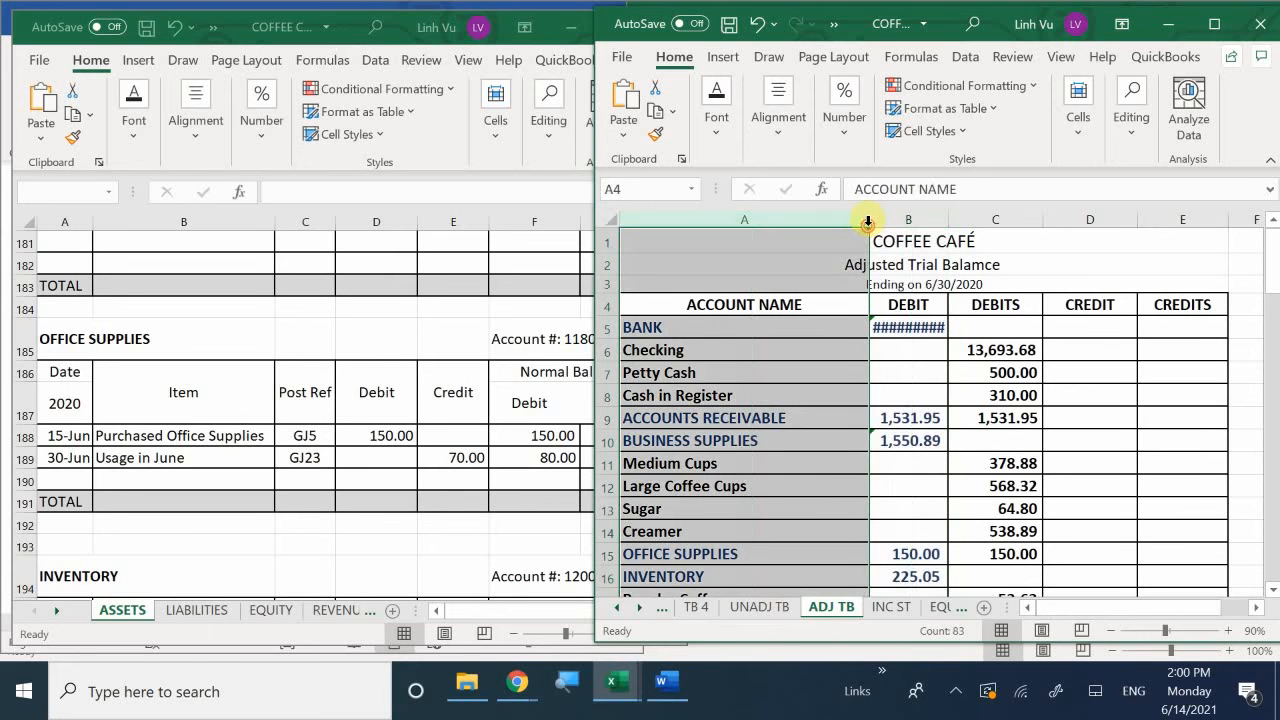
{"action": "double_click", "coordinate": [868, 220]}
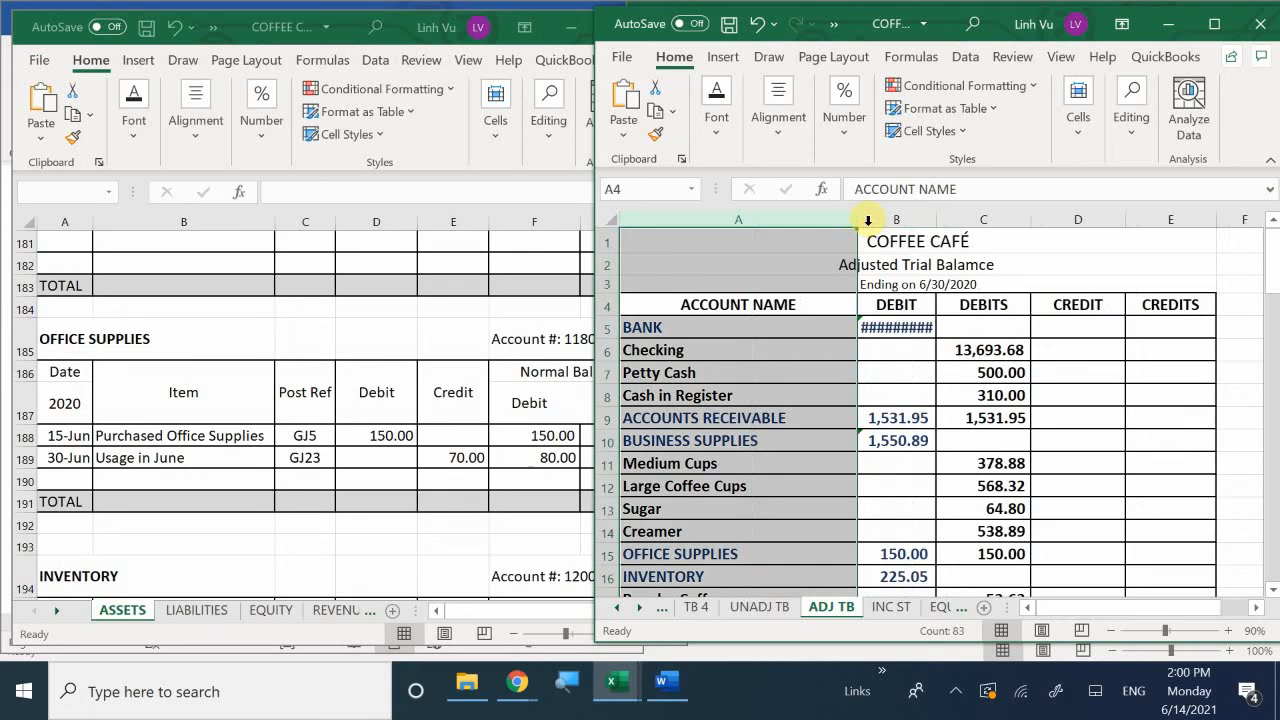
{"action": "left_click", "coordinate": [924, 220]}
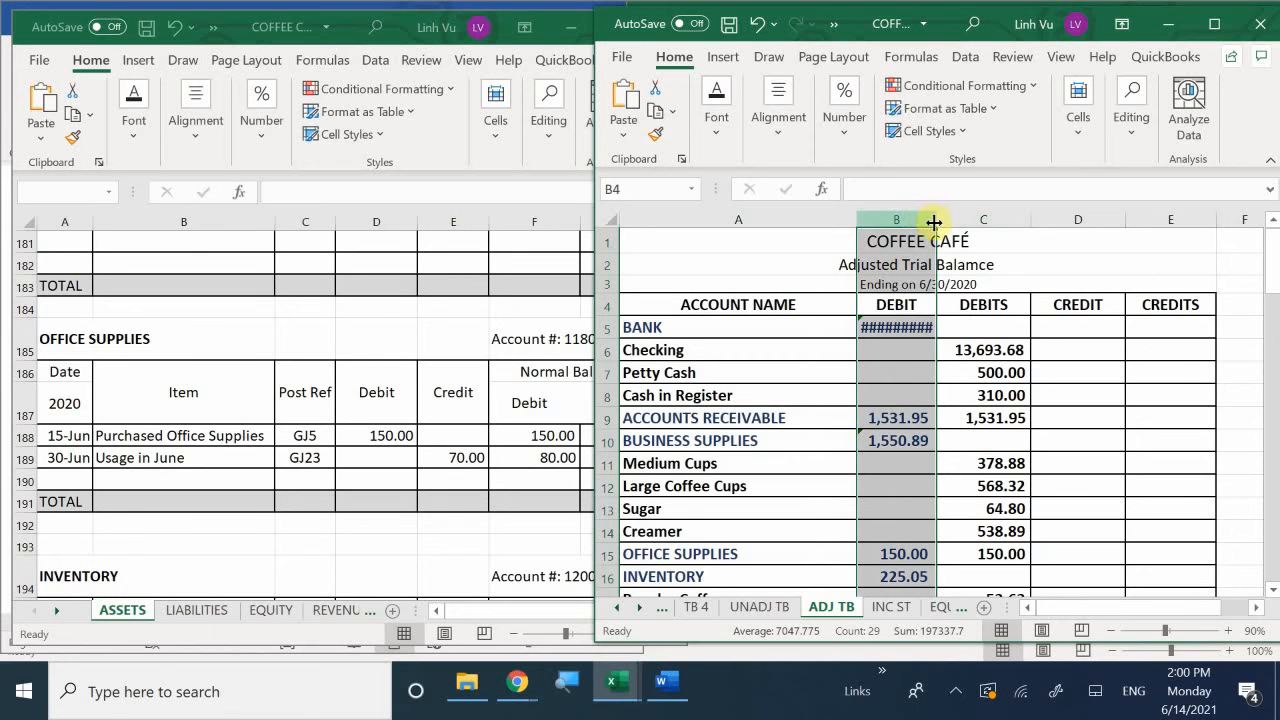
{"action": "left_click_drag", "start_coordinate": [937, 222], "coordinate": [942, 222]}
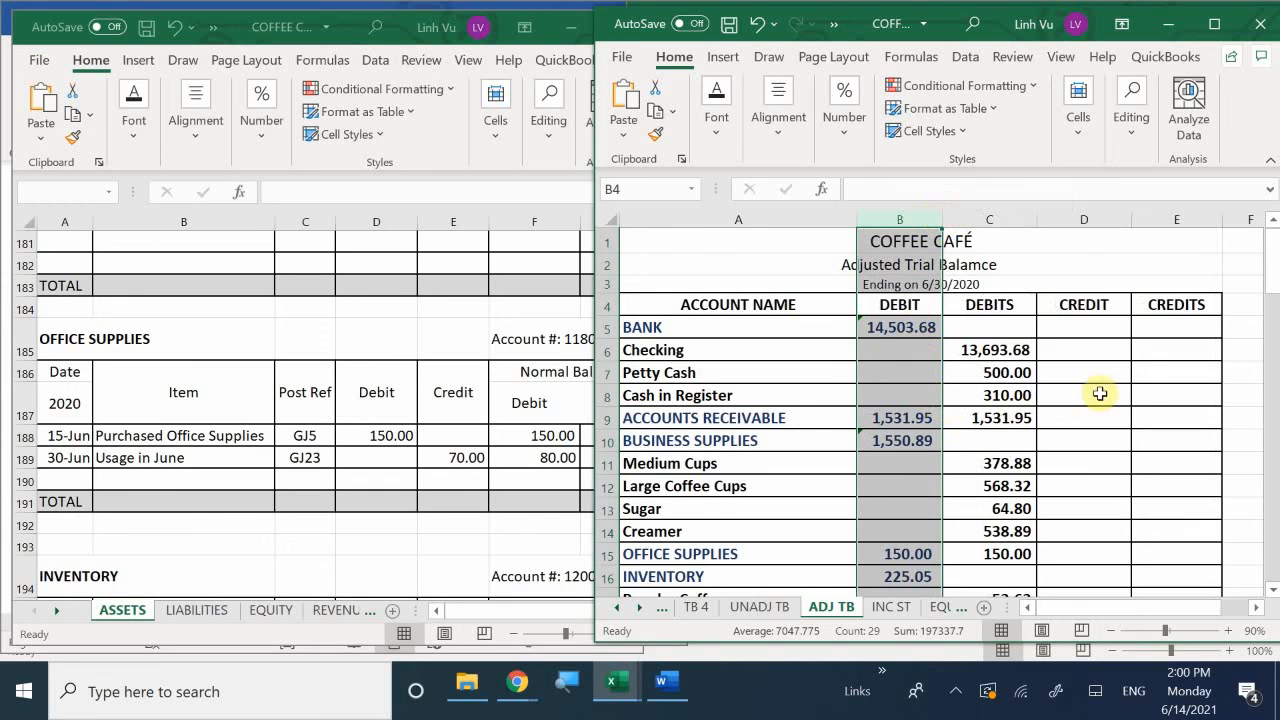
{"action": "left_click", "coordinate": [1175, 418]}
{"action": "scroll", "coordinate": [1175, 418], "scroll_direction": "down", "scroll_amount": 6}
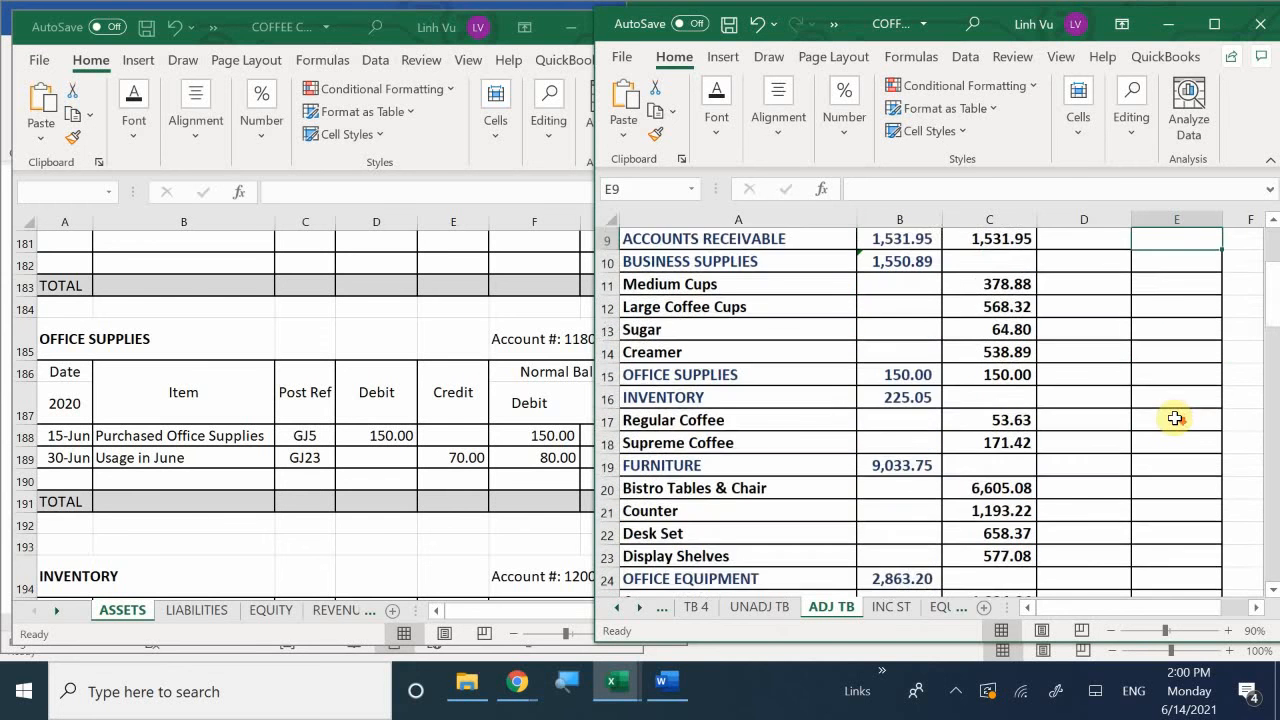
{"action": "scroll", "coordinate": [1175, 418], "scroll_direction": "up", "scroll_amount": 4}
{"action": "scroll", "coordinate": [1175, 418], "scroll_direction": "up", "scroll_amount": 3}
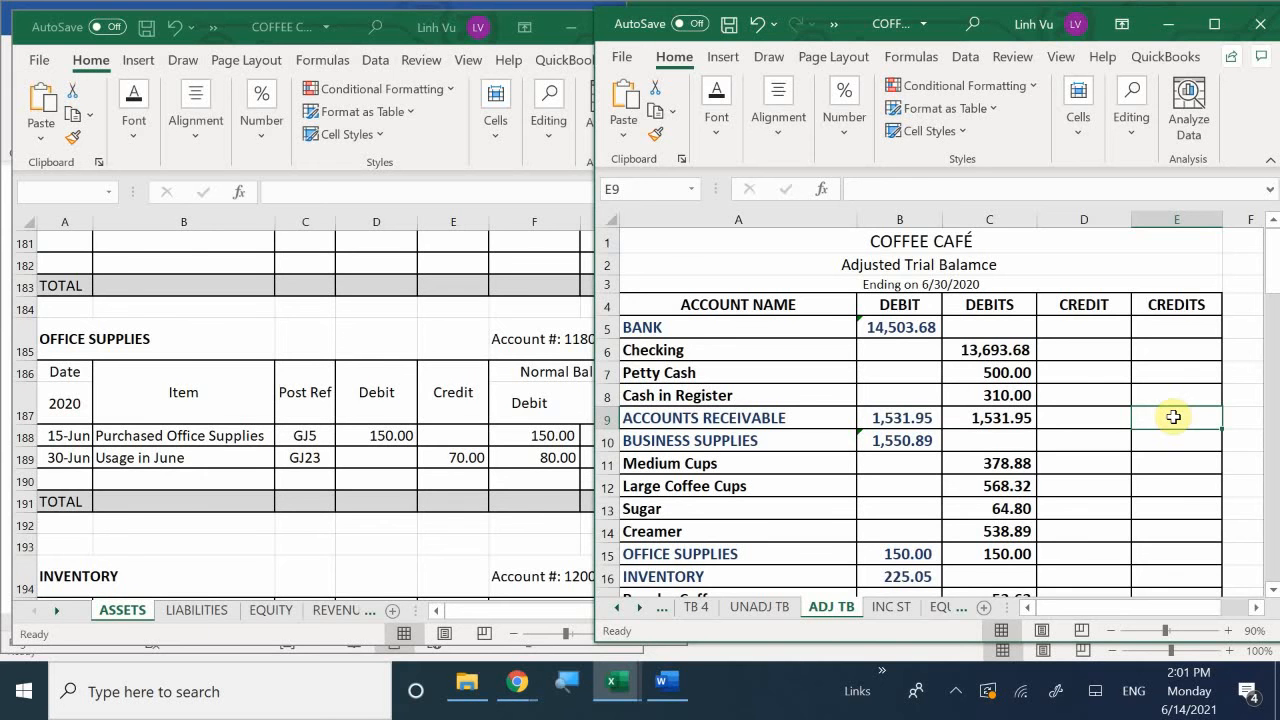
Look up the final Checking balance on the general ledger's ASSETS sheet and enter 13142.60 as the Checking amount on ADJ TB.
{"action": "left_click", "coordinate": [141, 612]}
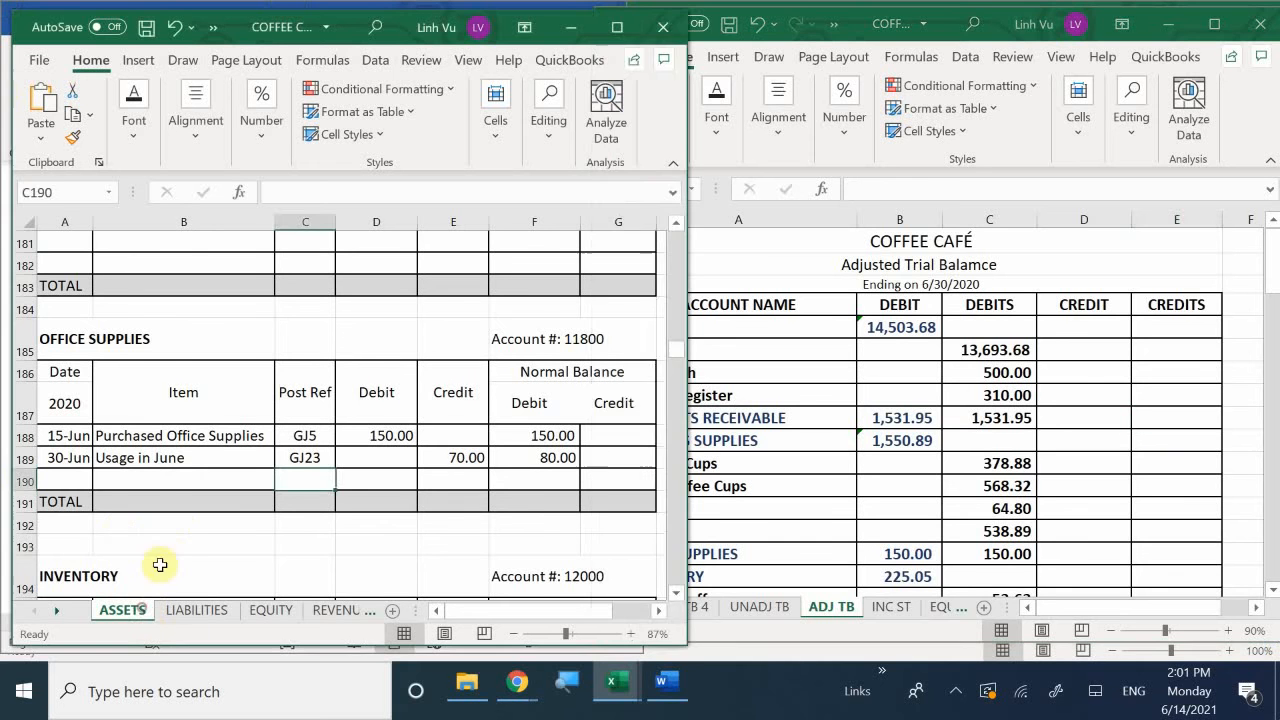
{"action": "scroll", "coordinate": [160, 495], "scroll_direction": "up", "scroll_amount": 20}
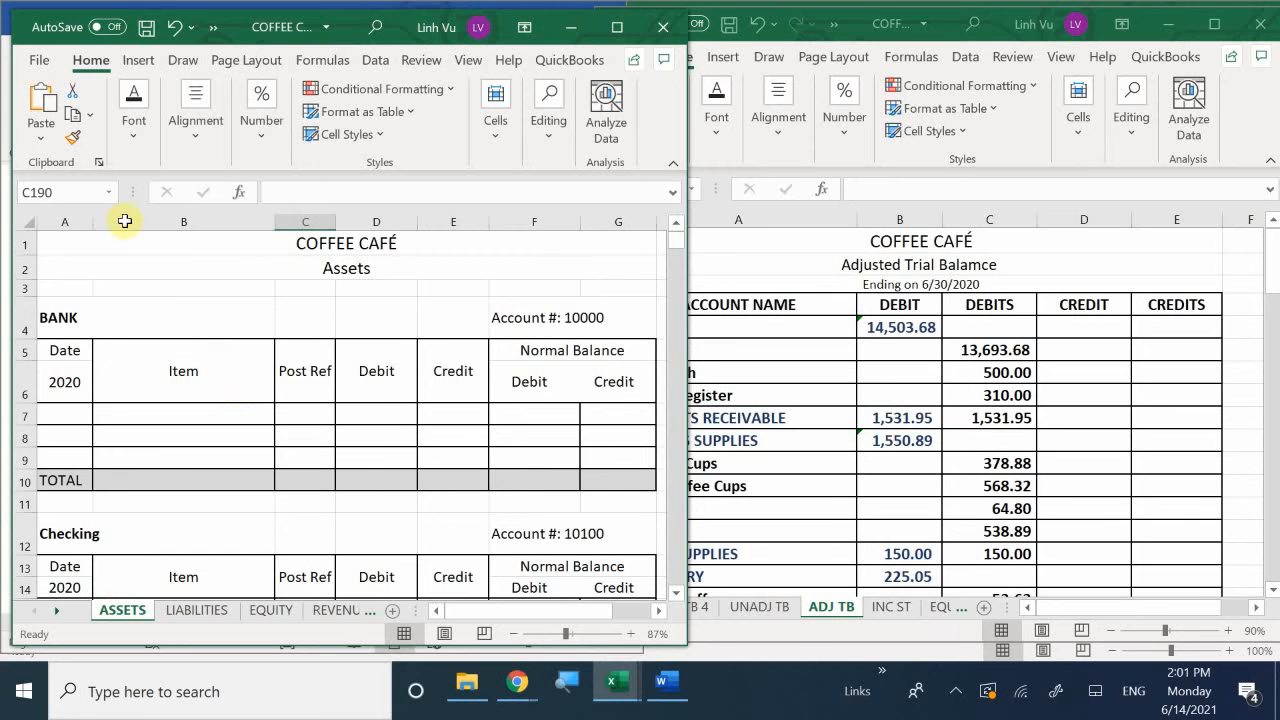
{"action": "left_click", "coordinate": [499, 428]}
{"action": "scroll", "coordinate": [499, 428], "scroll_direction": "down", "scroll_amount": 3}
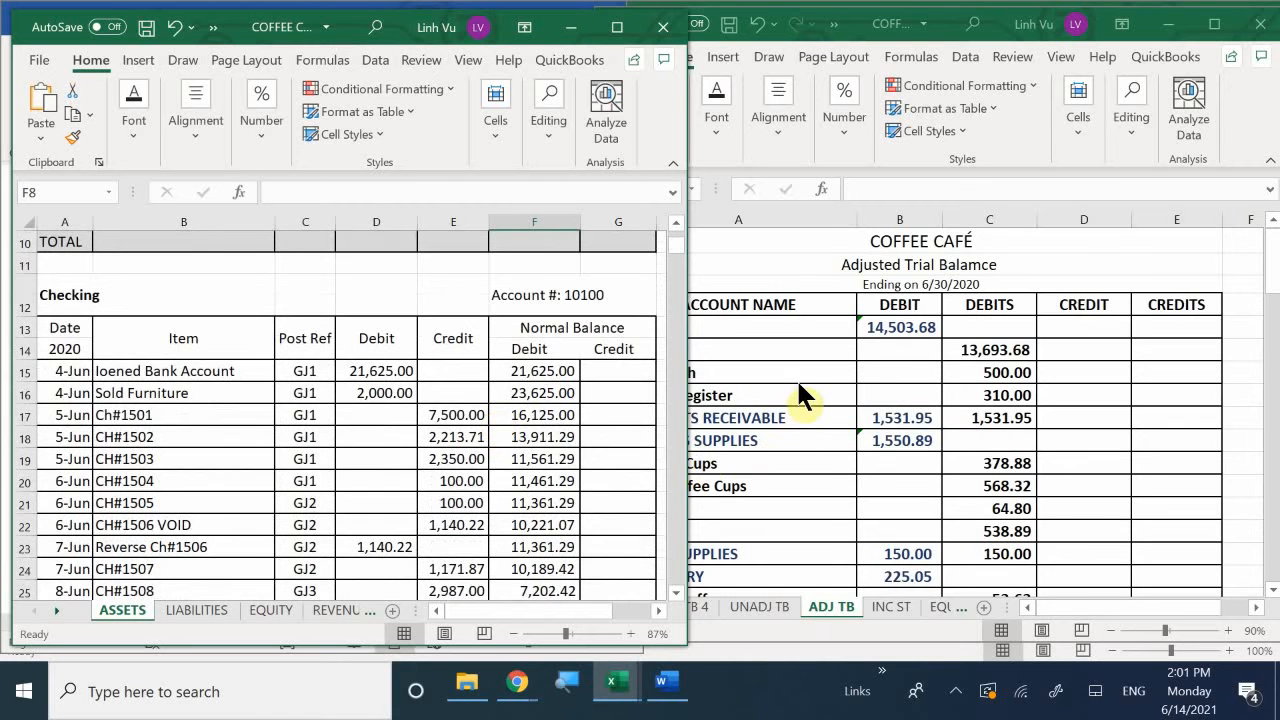
{"action": "left_click", "coordinate": [732, 372]}
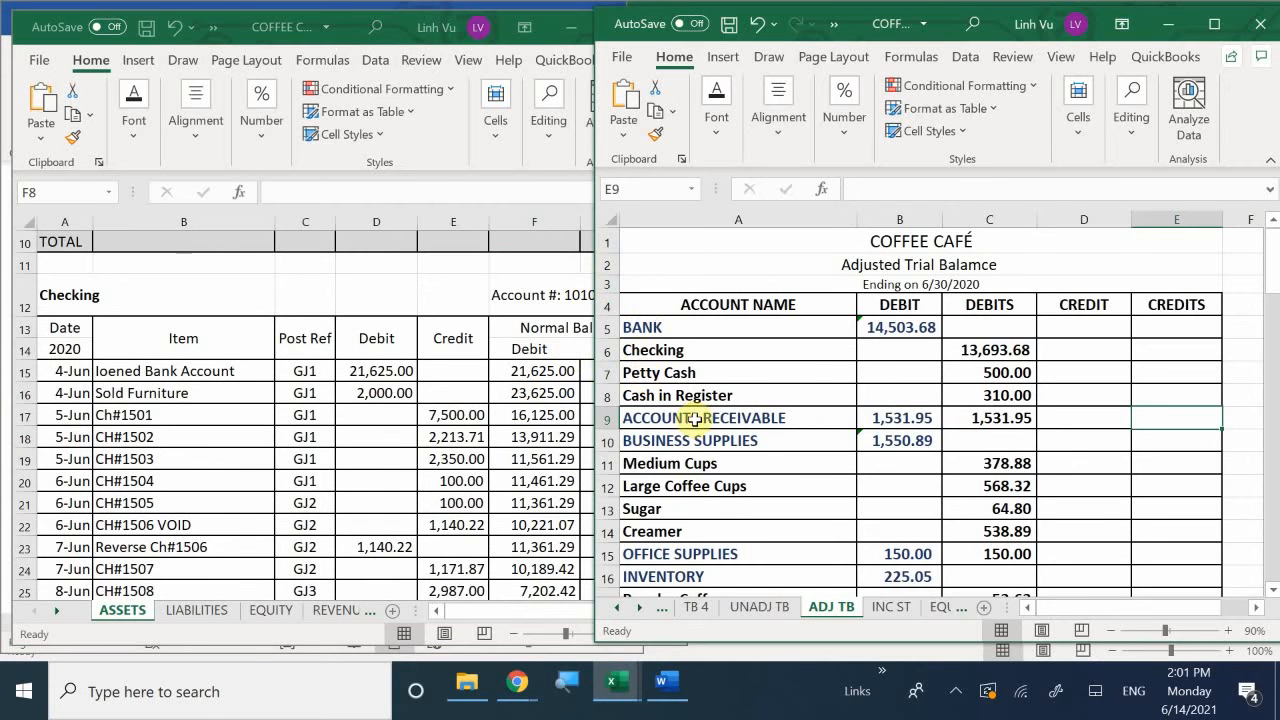
{"action": "left_click", "coordinate": [460, 456]}
{"action": "scroll", "coordinate": [463, 460], "scroll_direction": "down", "scroll_amount": 1}
{"action": "scroll", "coordinate": [462, 459], "scroll_direction": "down", "scroll_amount": 10}
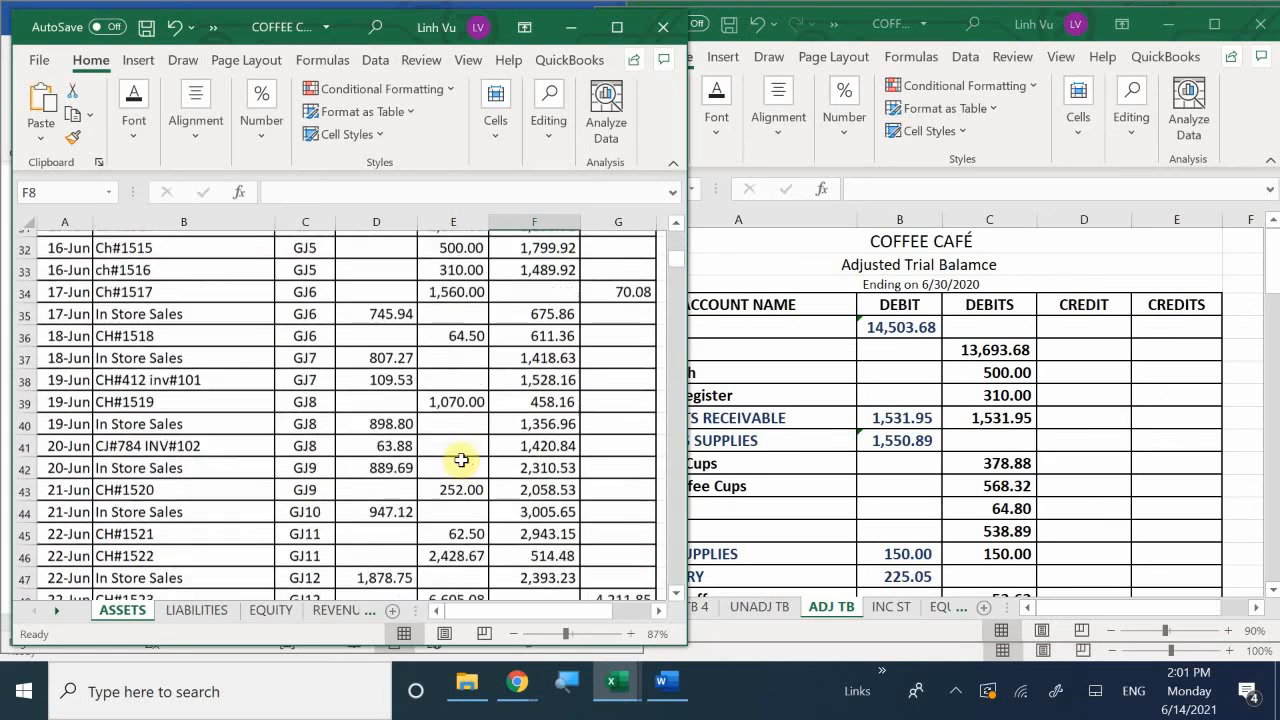
{"action": "scroll", "coordinate": [466, 456], "scroll_direction": "down", "scroll_amount": 8}
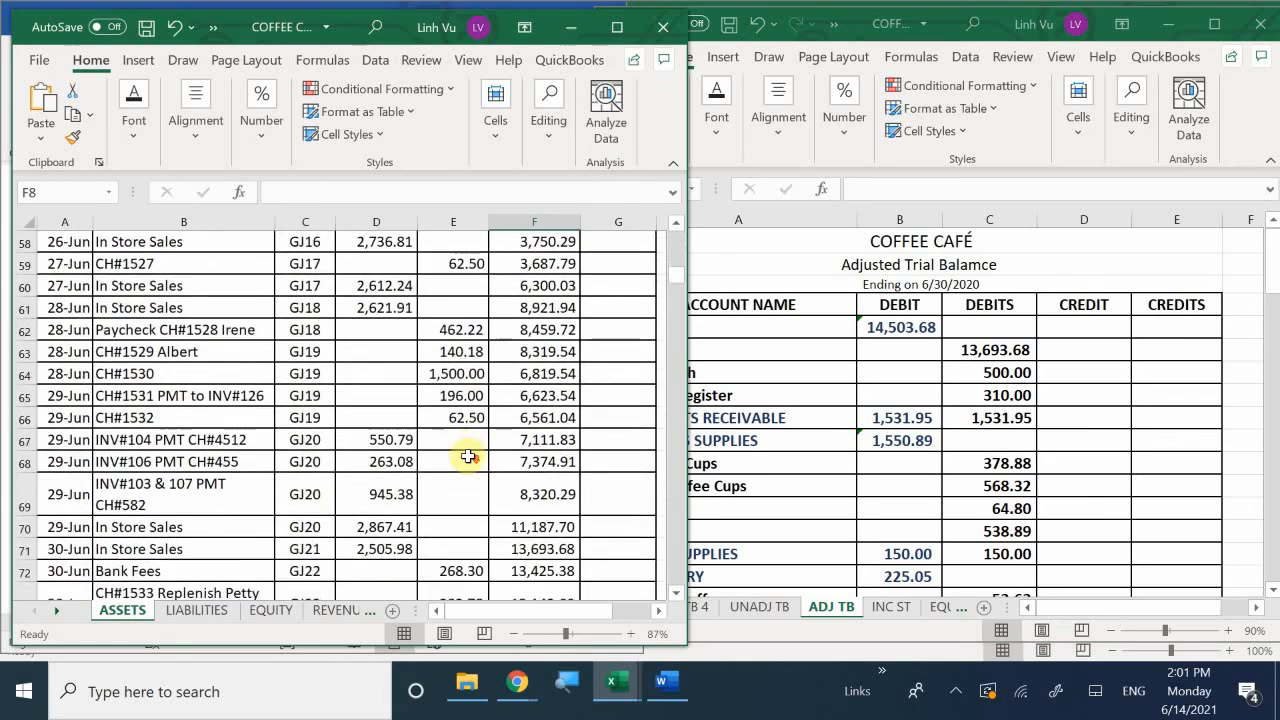
{"action": "scroll", "coordinate": [468, 456], "scroll_direction": "down", "scroll_amount": 1}
{"action": "scroll", "coordinate": [468, 456], "scroll_direction": "up", "scroll_amount": 2}
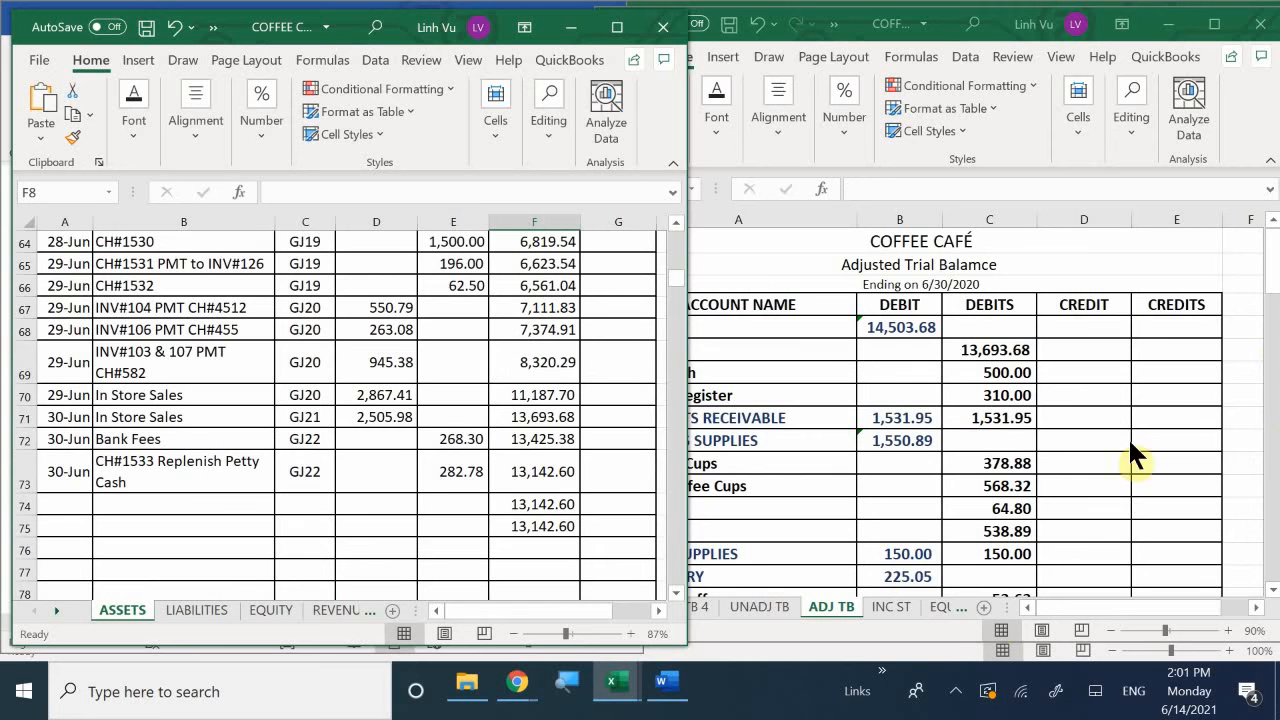
{"action": "left_click", "coordinate": [1003, 350]}
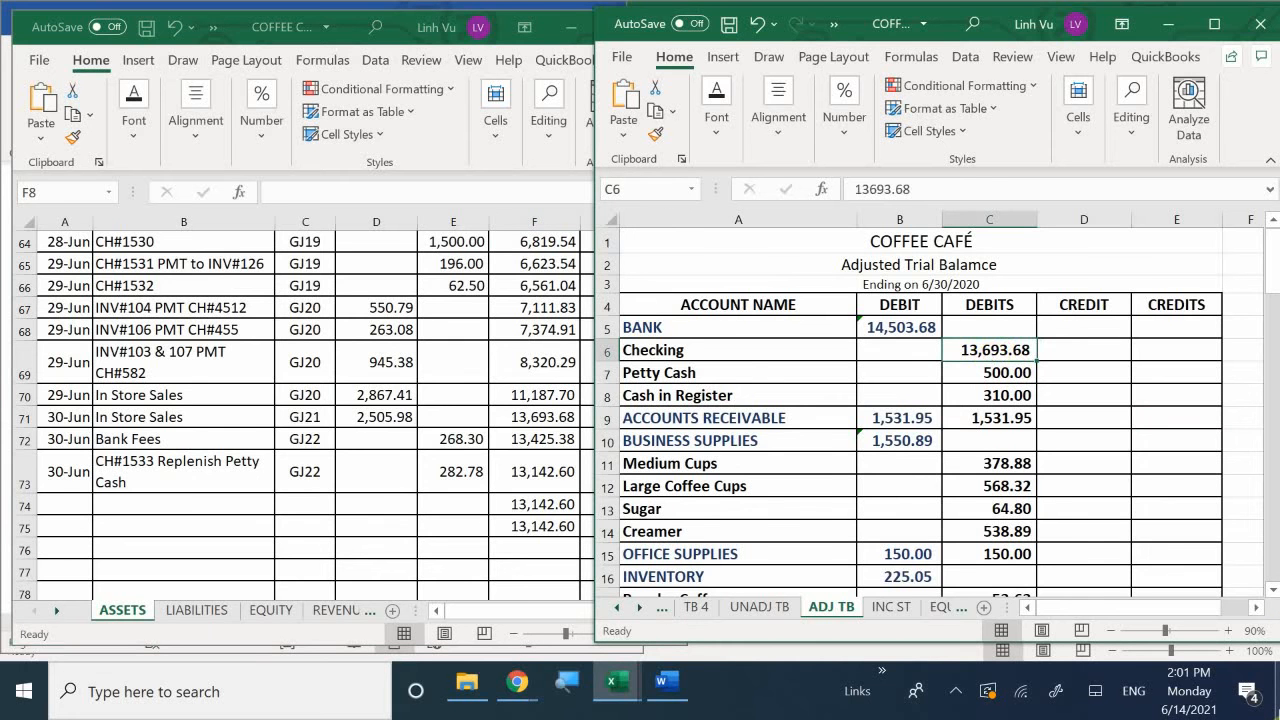
{"action": "type", "text": "13142"}
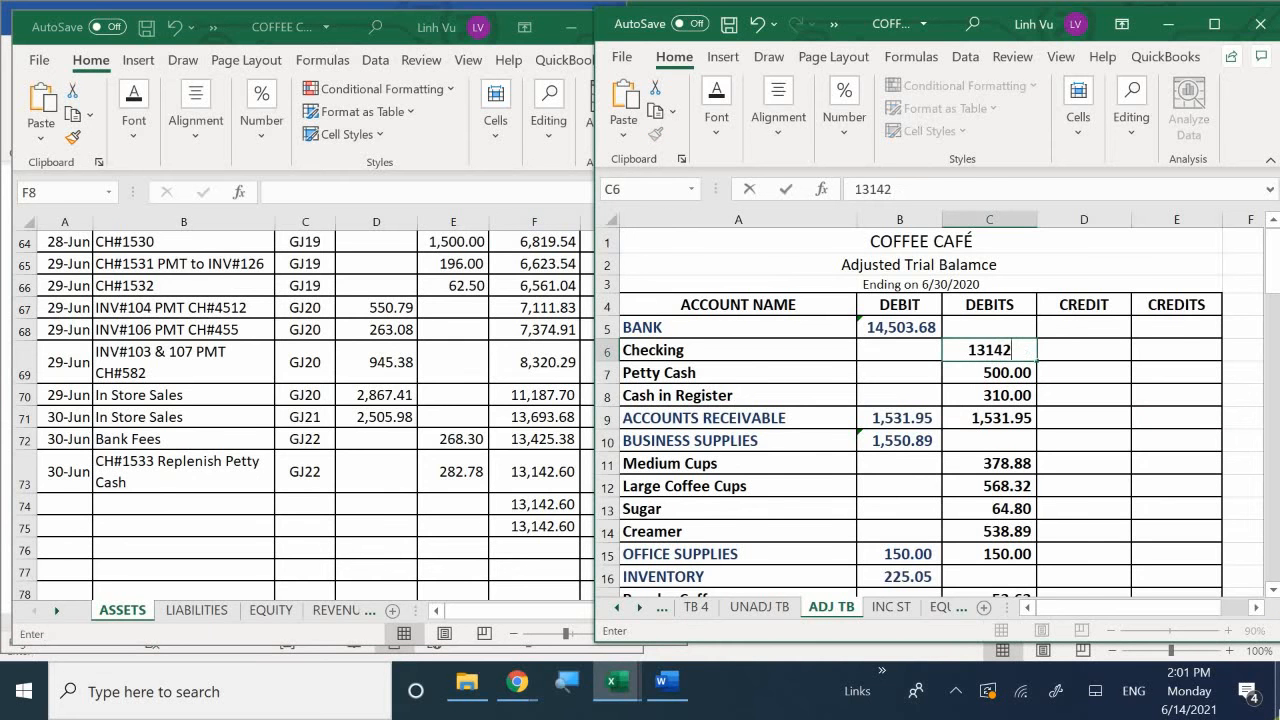
{"action": "type", "text": ".60"}
{"action": "key", "text": "Return"}
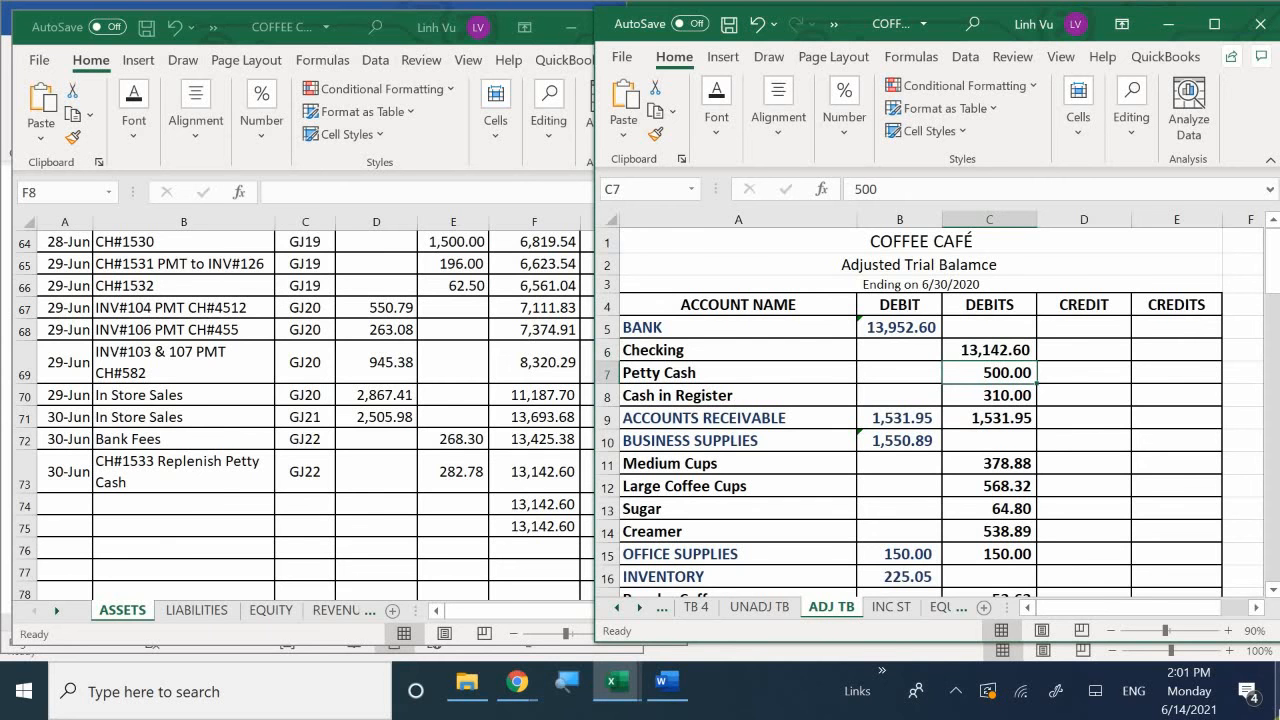
Compare the ledger's Petty Cash, Cash in Register and Accounts Receivable balances with ADJ TB, and continue to Allowance For Doubtful Accounts.
{"action": "left_click", "coordinate": [527, 455]}
{"action": "scroll", "coordinate": [527, 455], "scroll_direction": "down", "scroll_amount": 6}
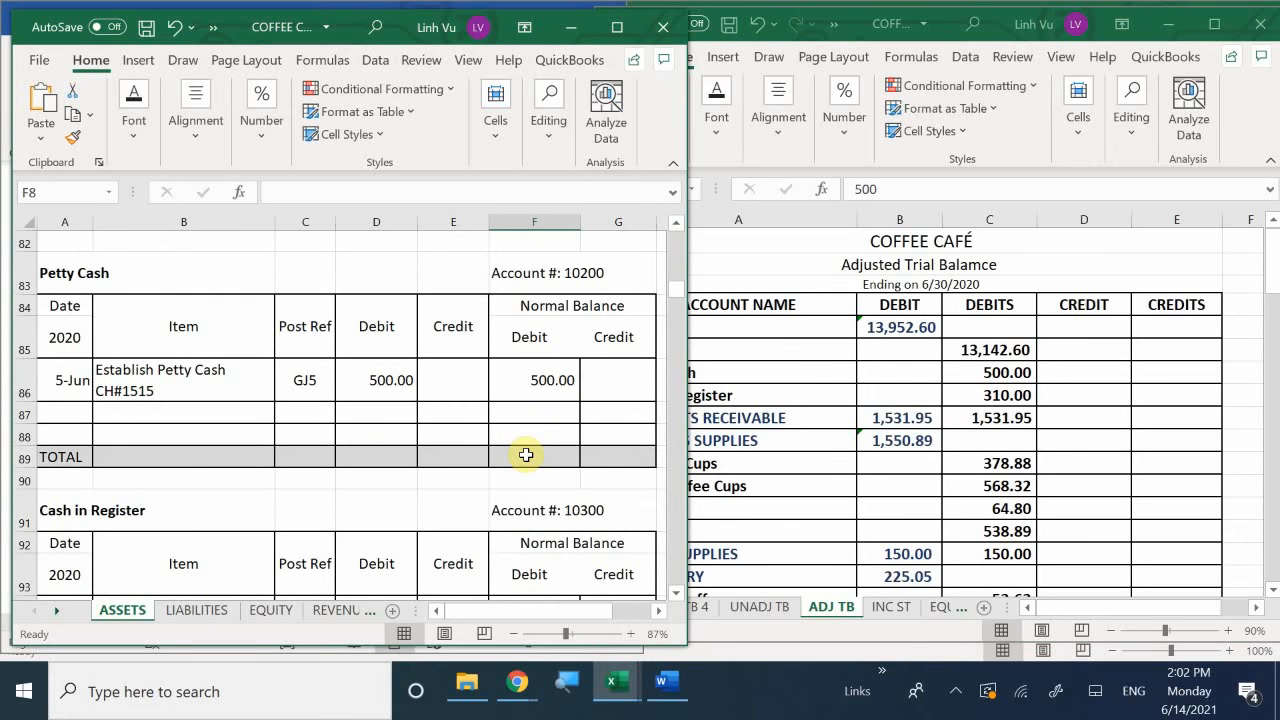
{"action": "scroll", "coordinate": [526, 455], "scroll_direction": "down", "scroll_amount": 3}
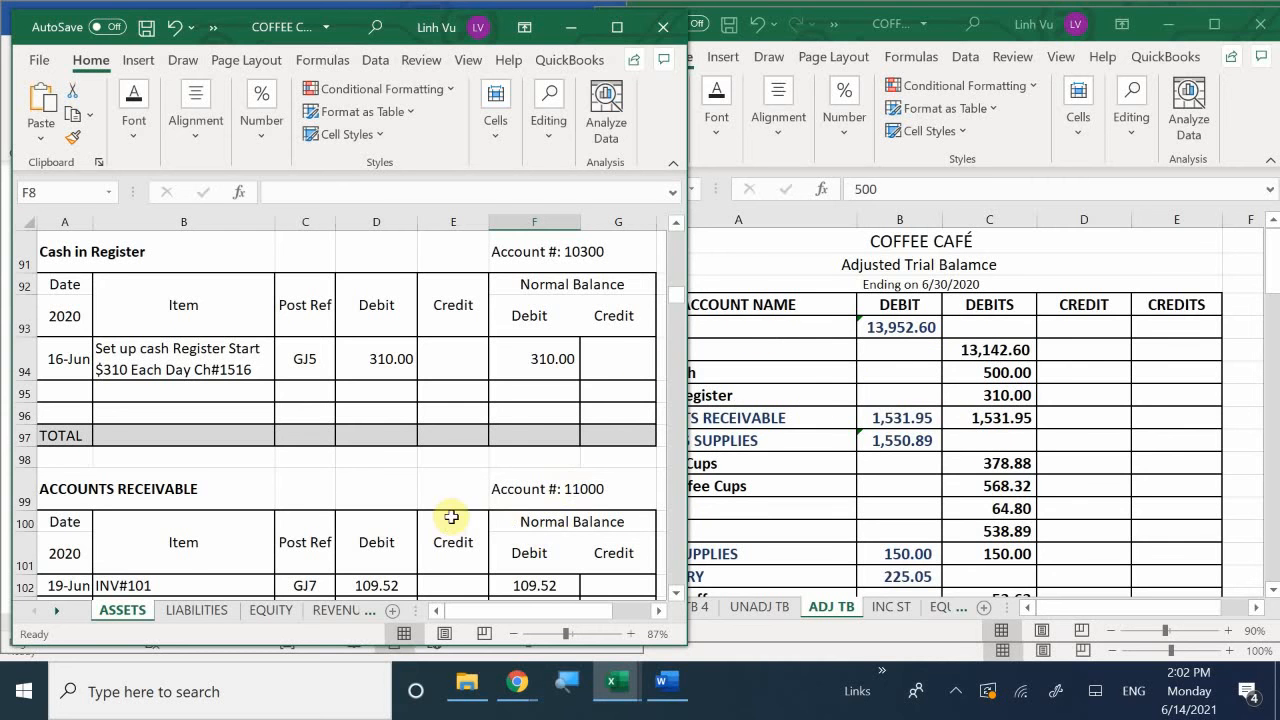
{"action": "left_click", "coordinate": [457, 482]}
{"action": "scroll", "coordinate": [457, 480], "scroll_direction": "down", "scroll_amount": 2}
{"action": "scroll", "coordinate": [459, 483], "scroll_direction": "down", "scroll_amount": 3}
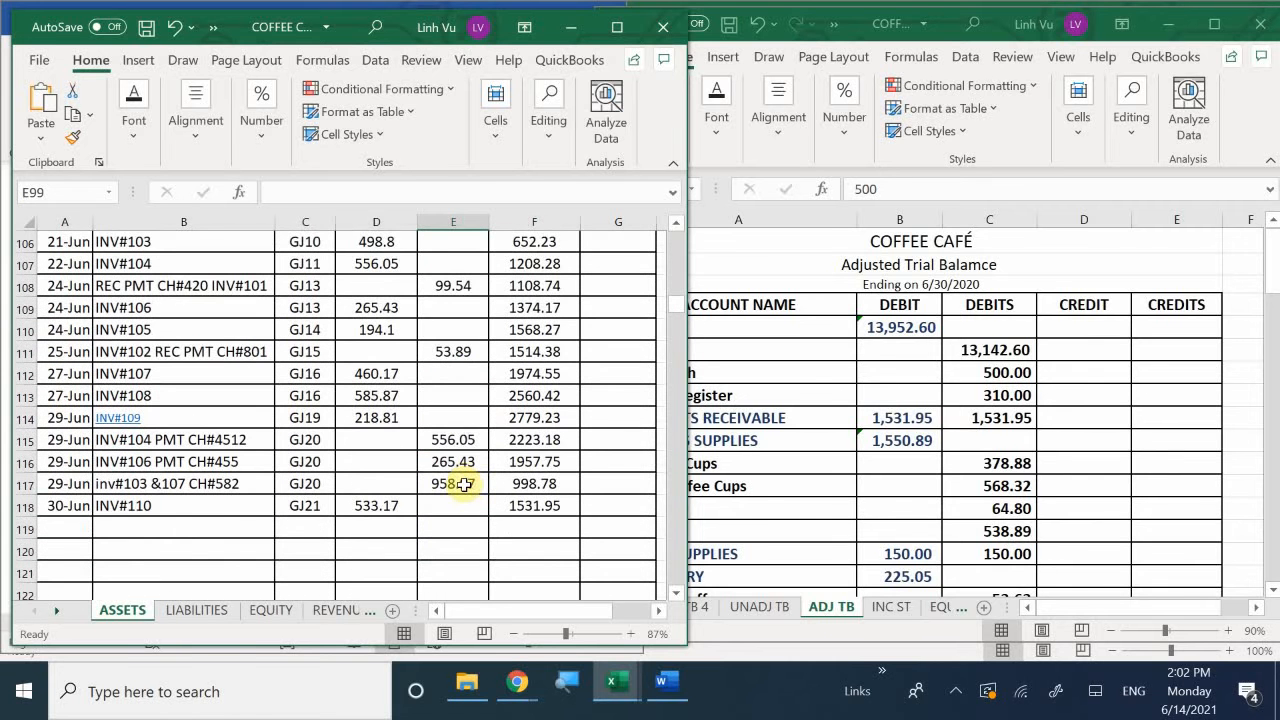
{"action": "left_click", "coordinate": [982, 409]}
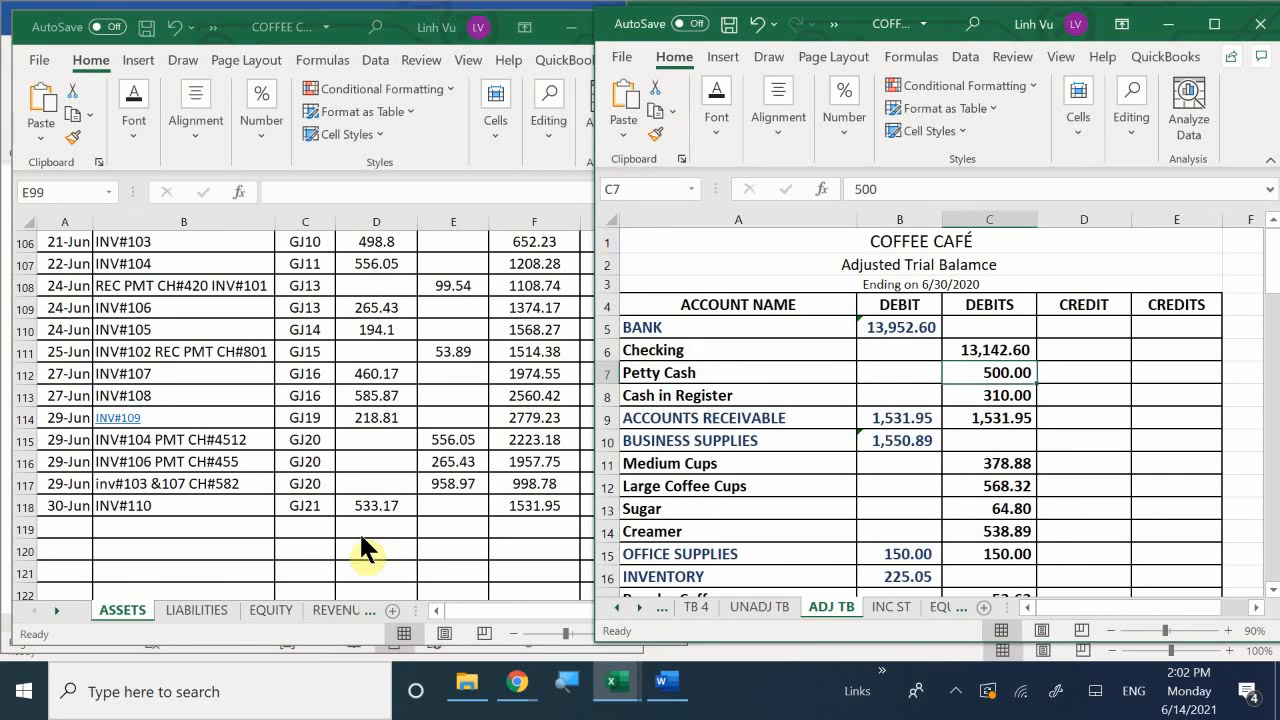
{"action": "left_click", "coordinate": [521, 530]}
{"action": "scroll", "coordinate": [521, 530], "scroll_direction": "down", "scroll_amount": 5}
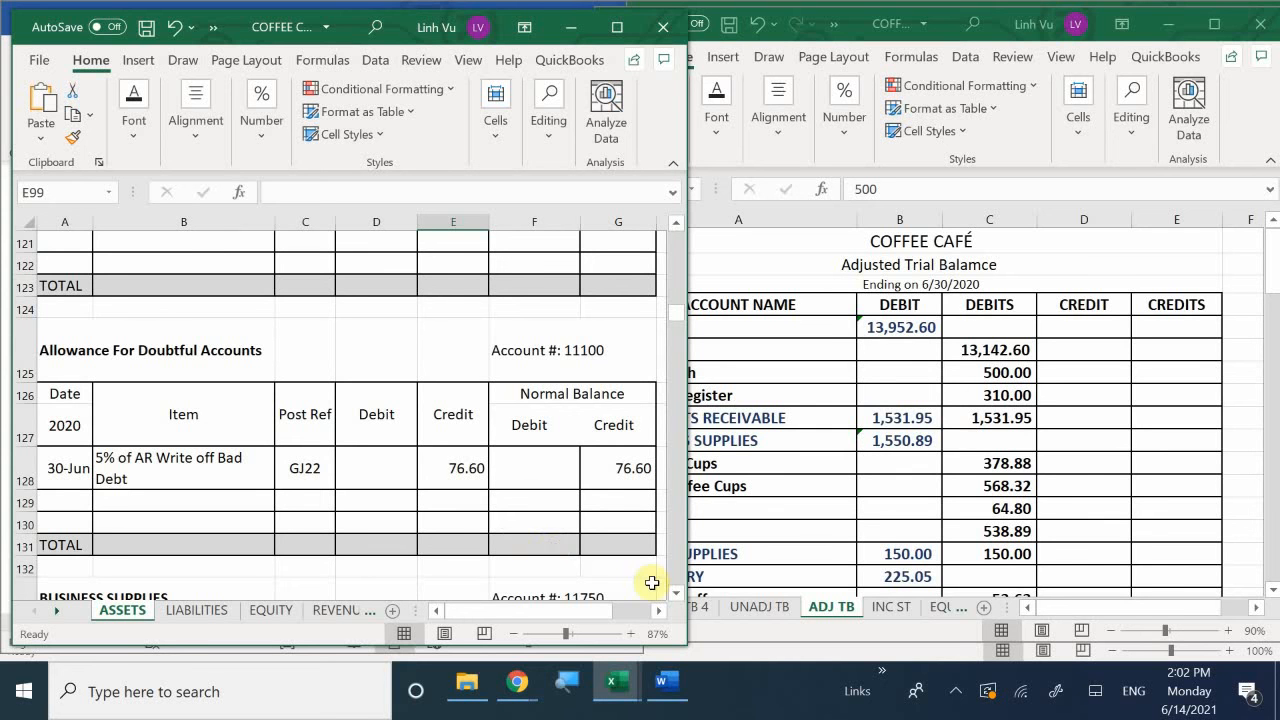
Insert a blank row above BUSINESS SUPPLIES on the ADJ TB sheet.
{"action": "left_click", "coordinate": [736, 492]}
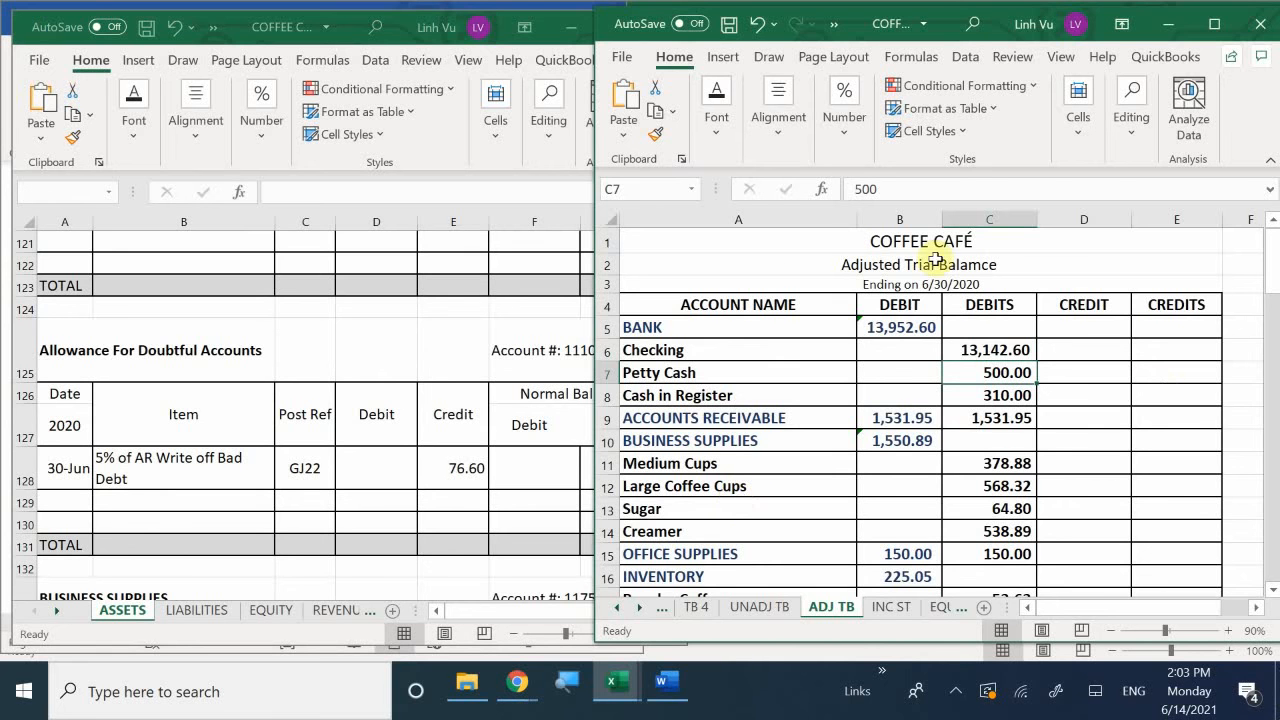
{"action": "left_click", "coordinate": [612, 441]}
{"action": "right_click", "coordinate": [612, 441]}
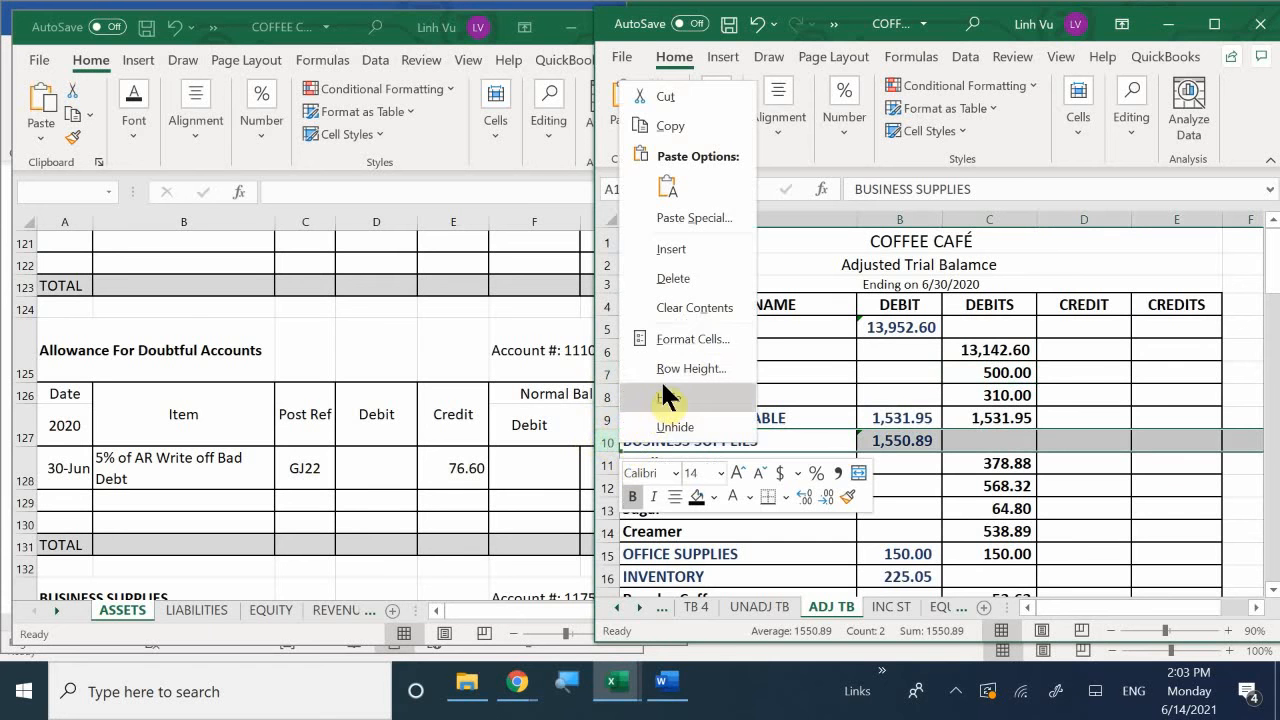
{"action": "left_click", "coordinate": [689, 248]}
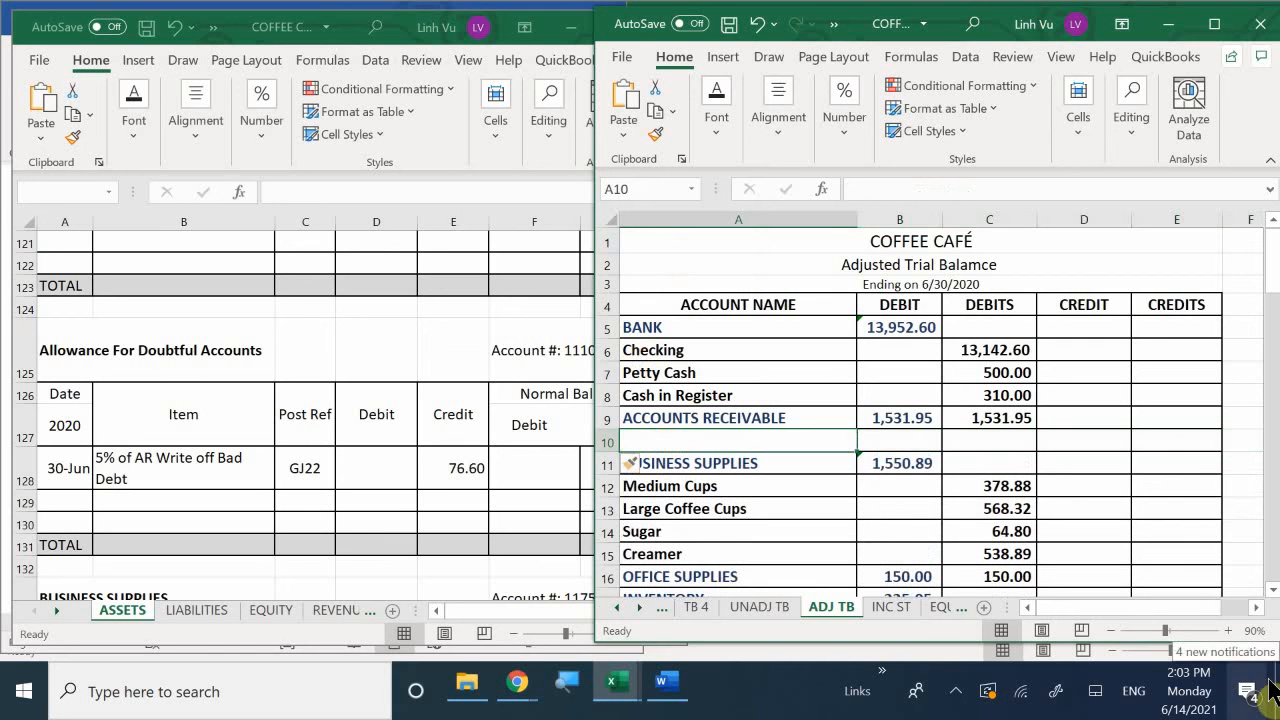
Enter "Allowance For Doubtful Accounts" as the account name in the blank row below ACCOUNTS RECEIVABLE.
{"action": "type", "text": "A"}
{"action": "key", "text": "BackSpace"}
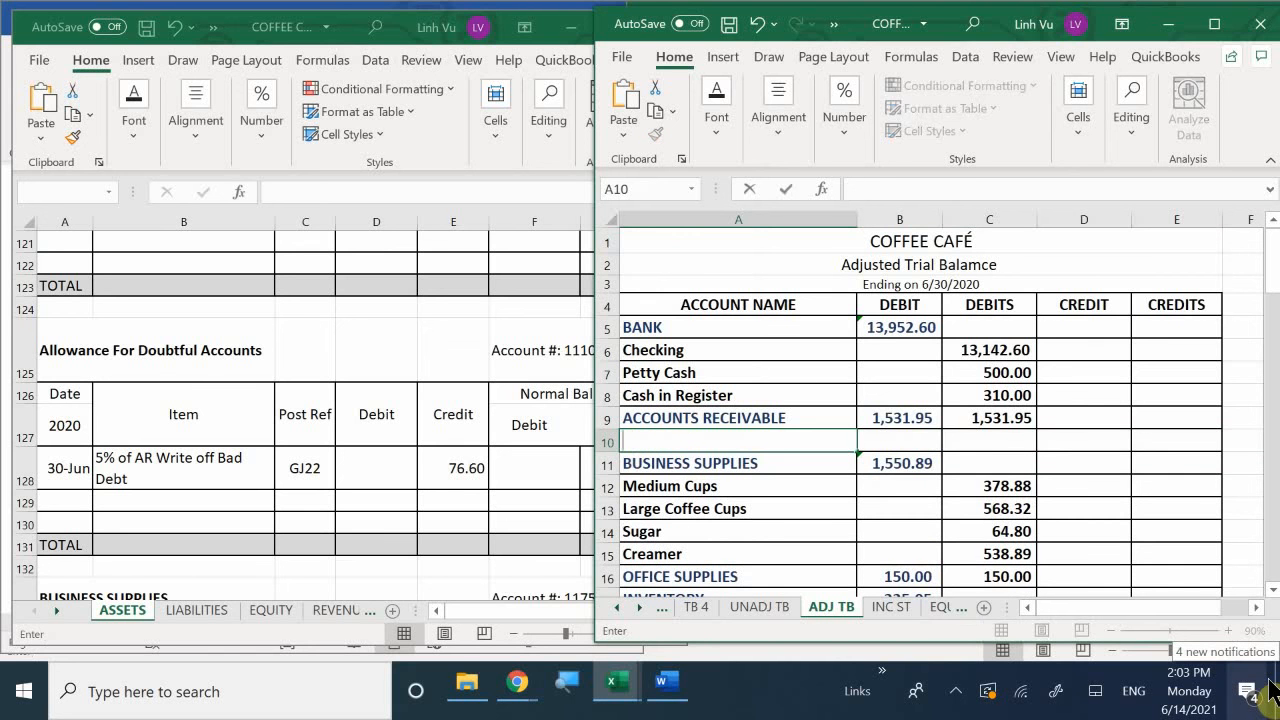
{"action": "type", "text": "a"}
{"action": "key", "text": "BackSpace"}
{"action": "type", "text": "Allowam"}
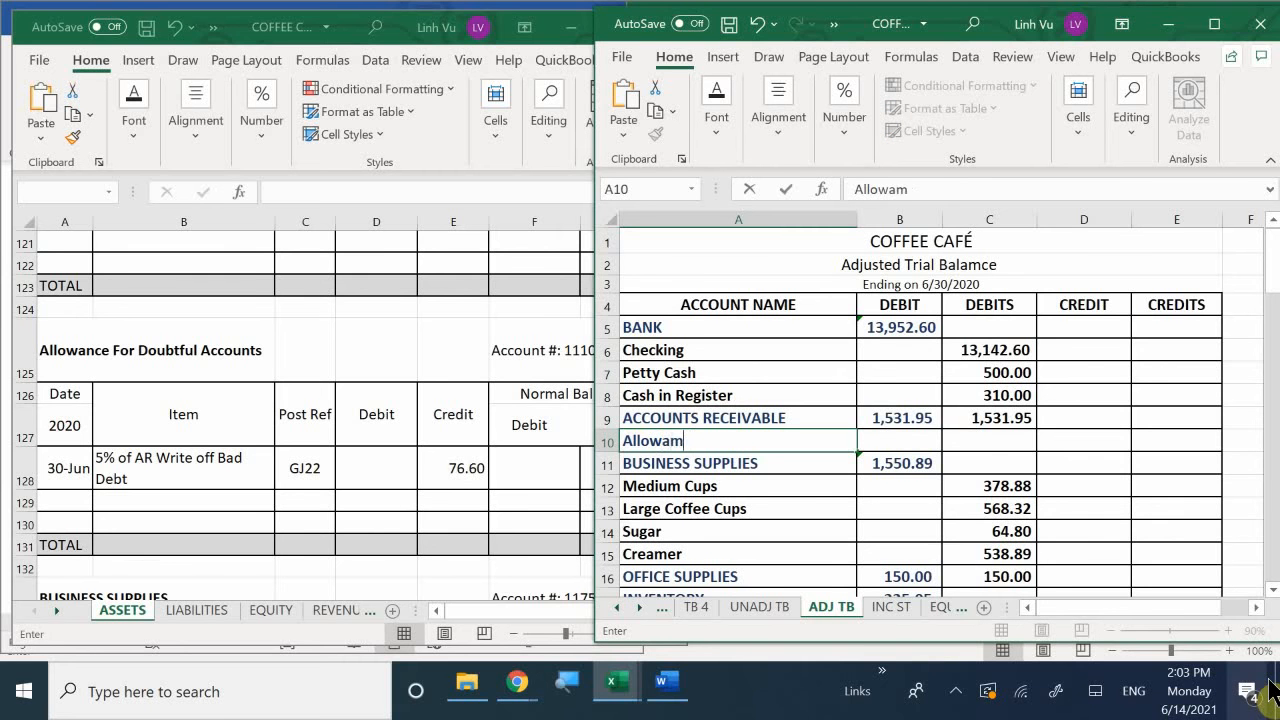
{"action": "key", "text": "BackSpace"}
{"action": "type", "text": "nce For Doub"}
{"action": "type", "text": "t"}
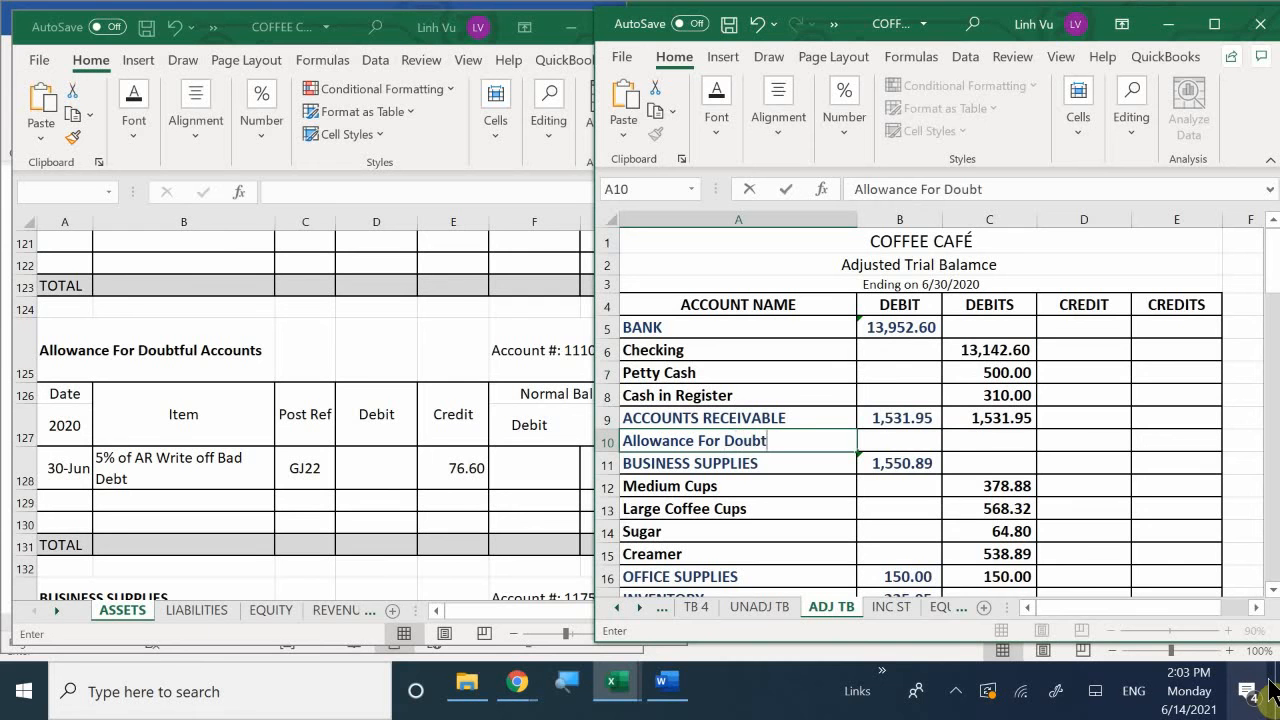
{"action": "type", "text": "ful Accounts"}
{"action": "key", "text": "Return"}
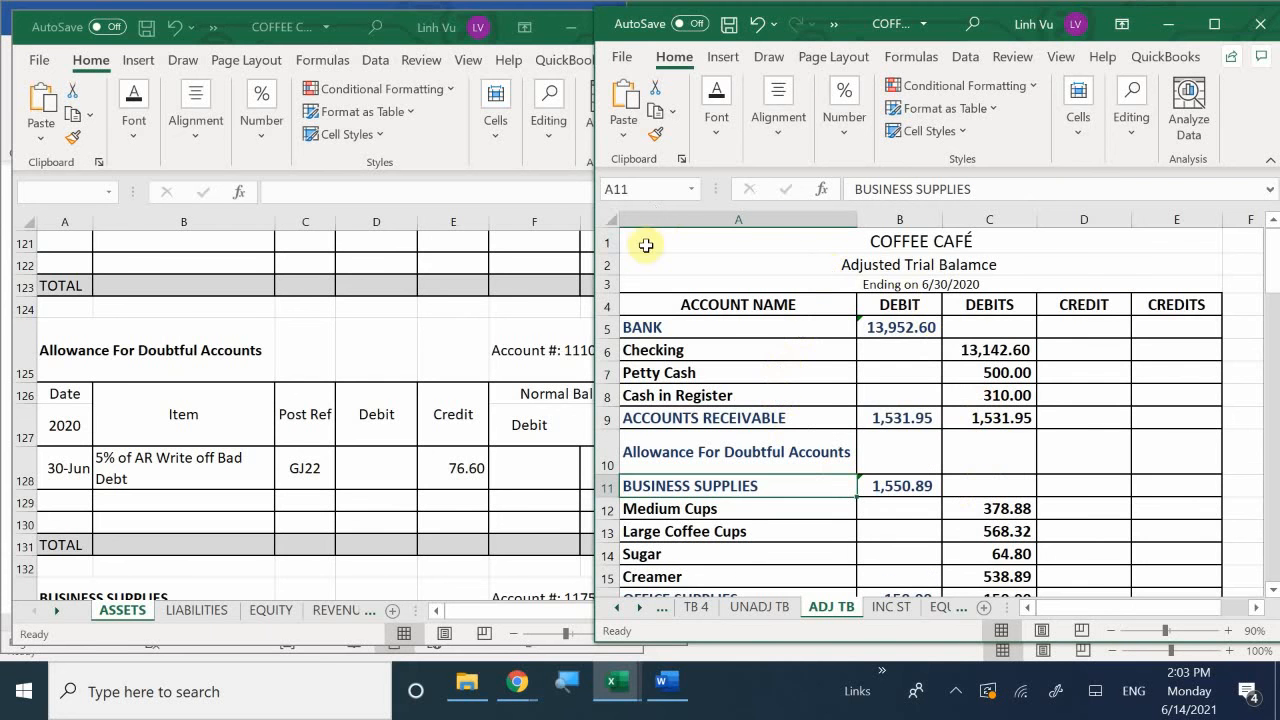
Widen the ACCOUNT NAME column slightly and autofit row 10's height so the Allowance For Doubtful Accounts name fits on one line.
{"action": "left_click", "coordinate": [852, 218]}
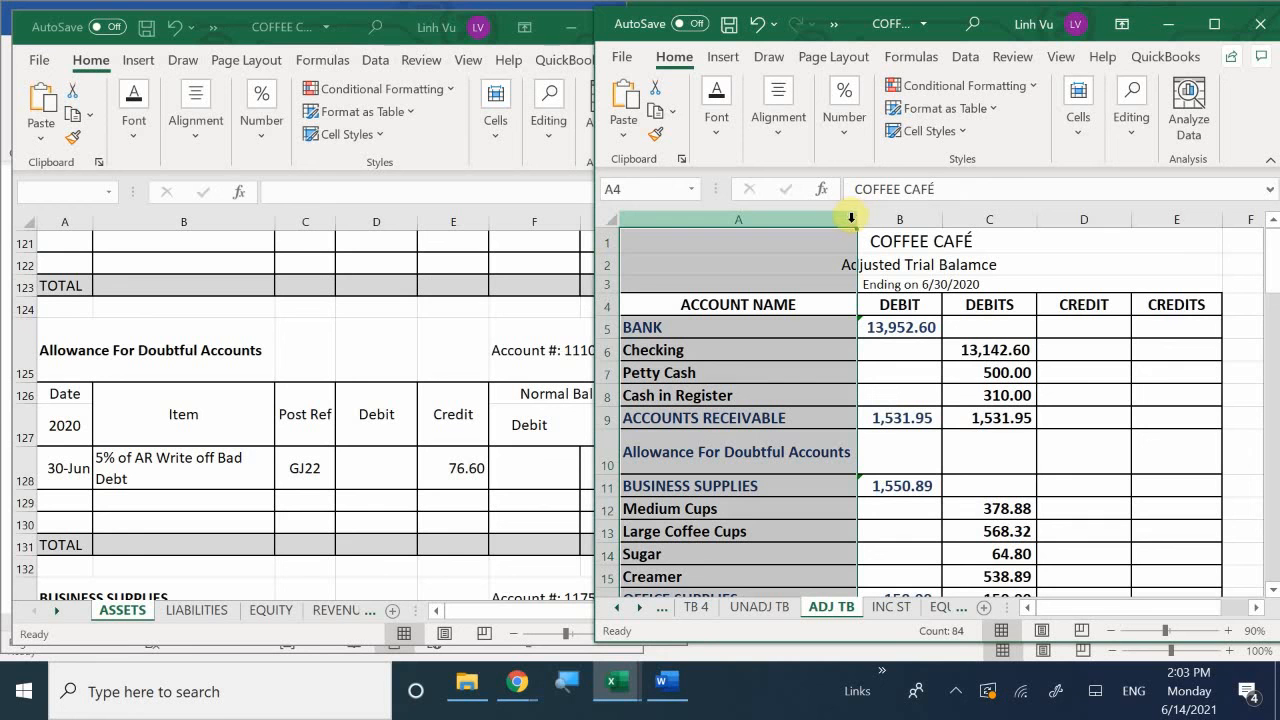
{"action": "left_click_drag", "start_coordinate": [856, 220], "coordinate": [870, 227]}
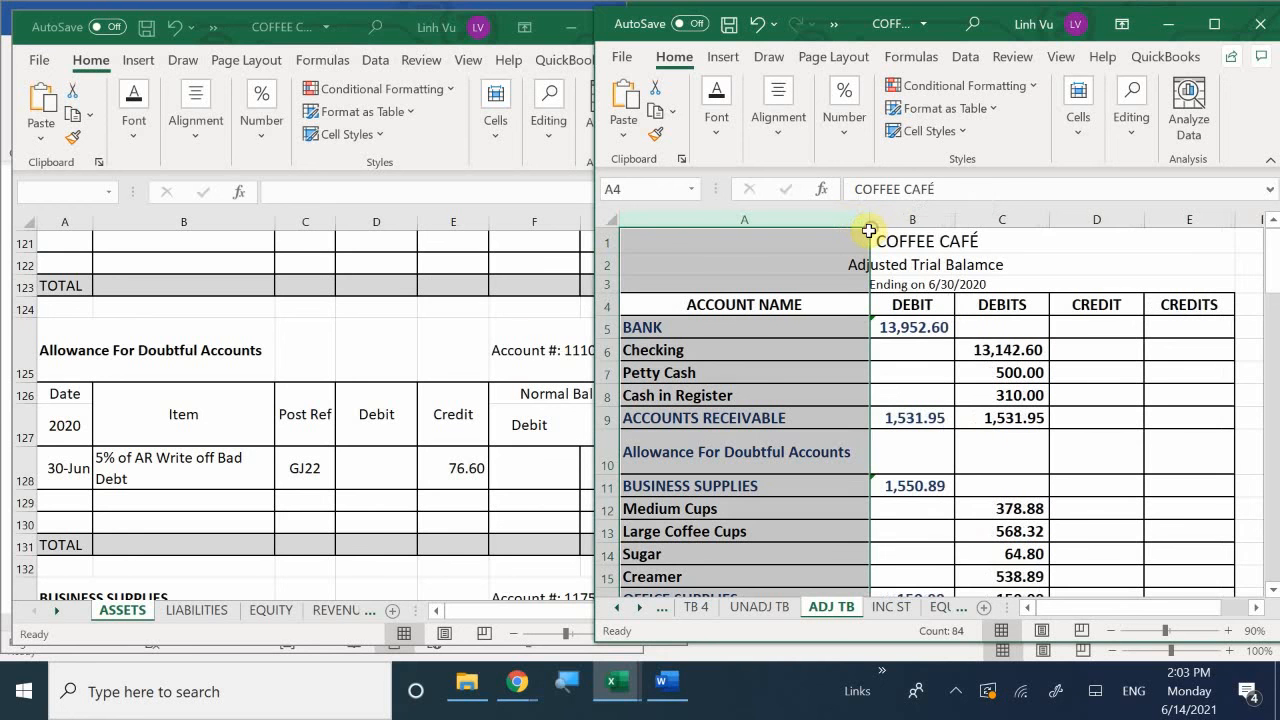
{"action": "double_click", "coordinate": [606, 475]}
{"action": "left_click", "coordinate": [651, 441]}
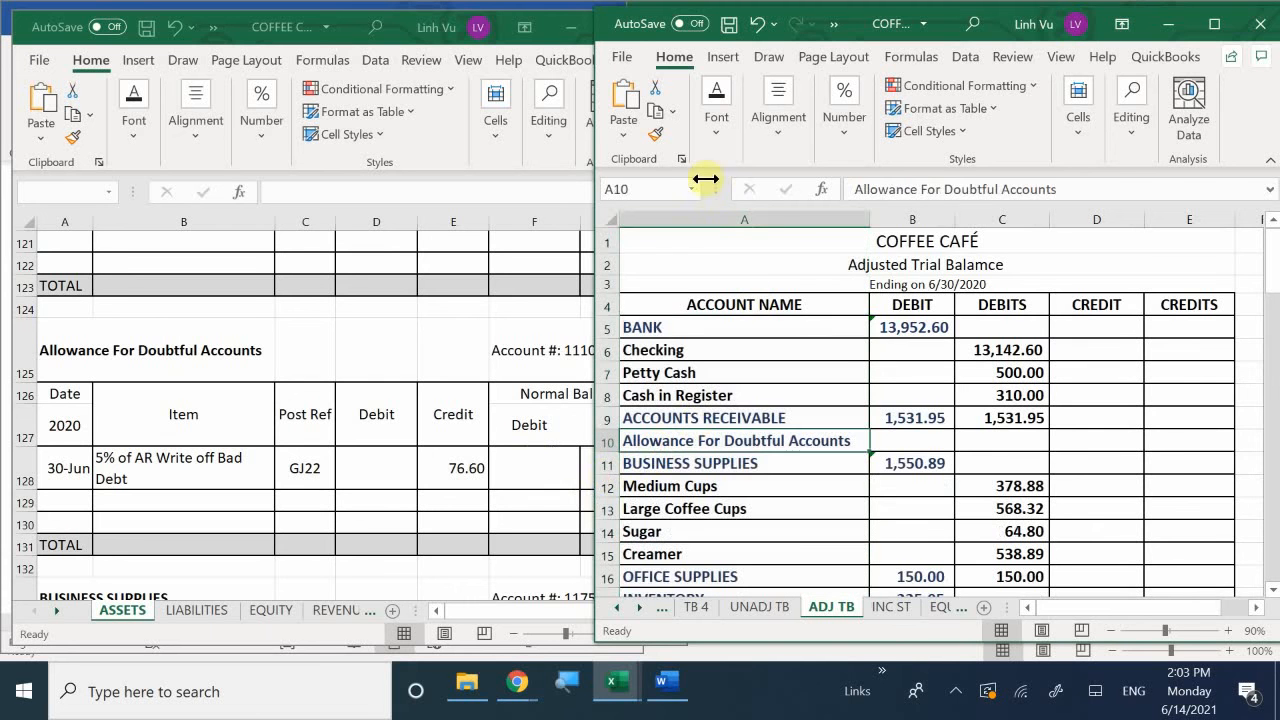
{"action": "left_click", "coordinate": [718, 138]}
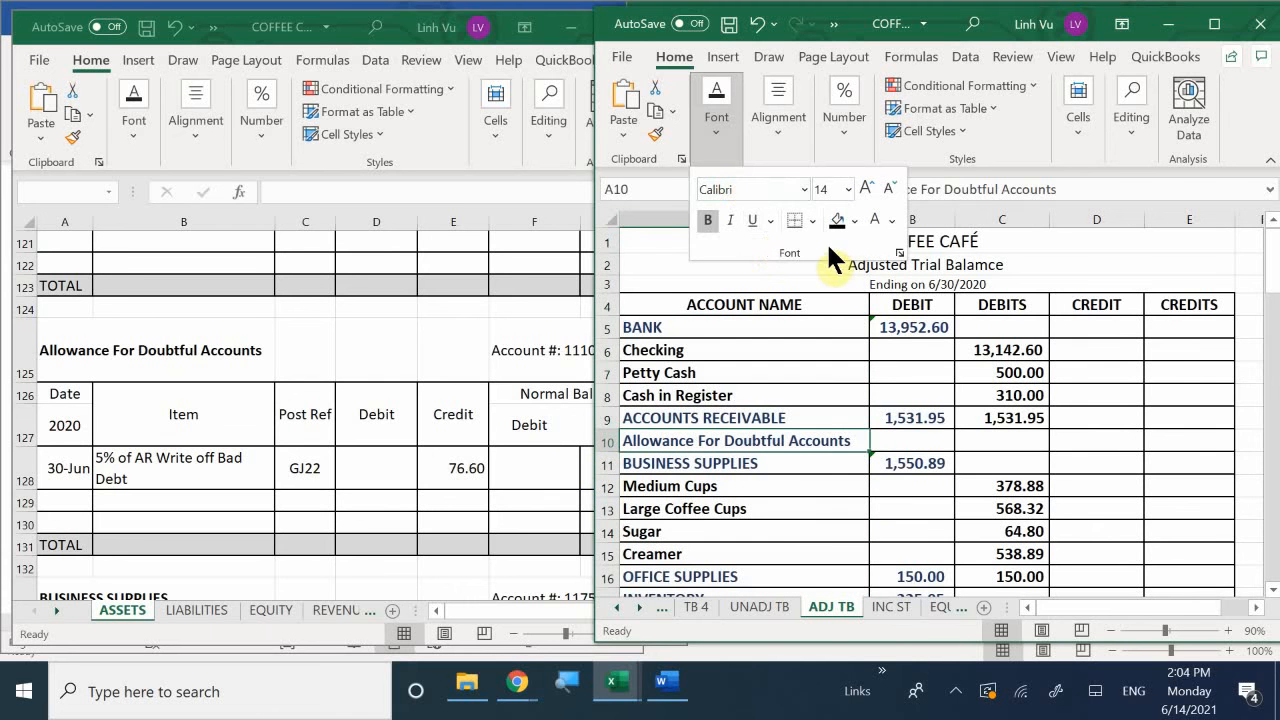
{"action": "left_click", "coordinate": [838, 218]}
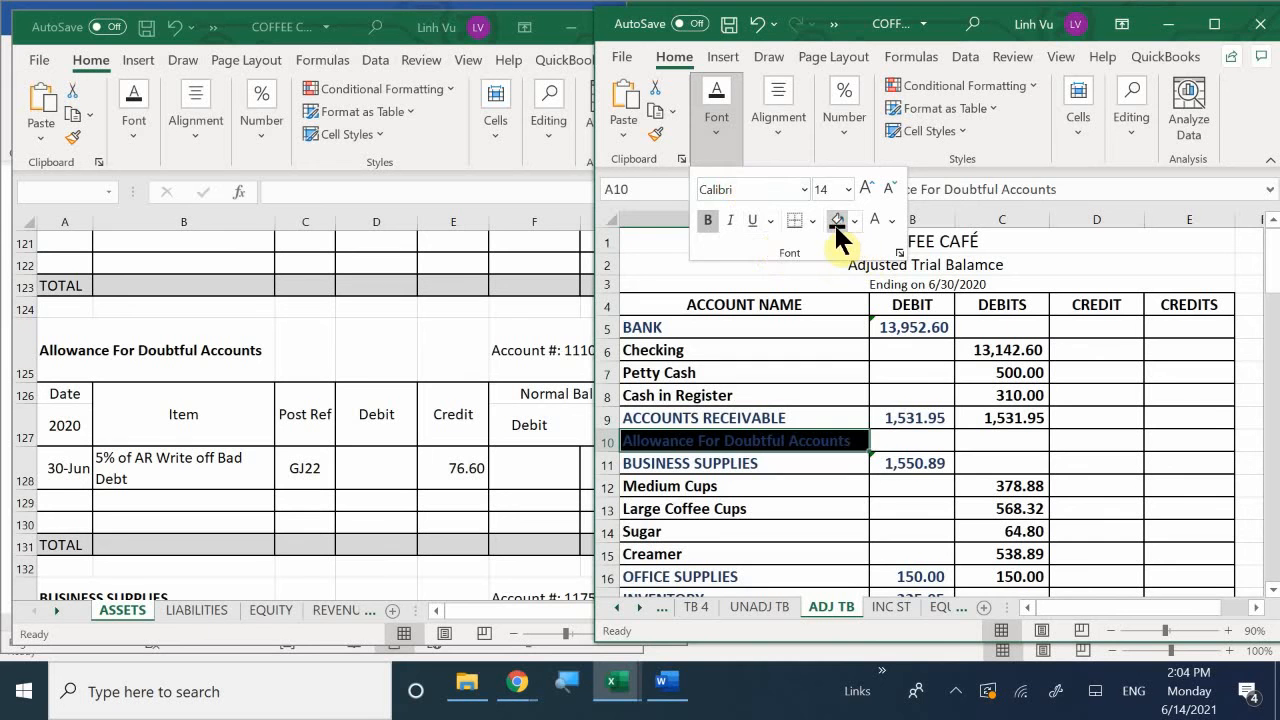
{"action": "left_click", "coordinate": [855, 220]}
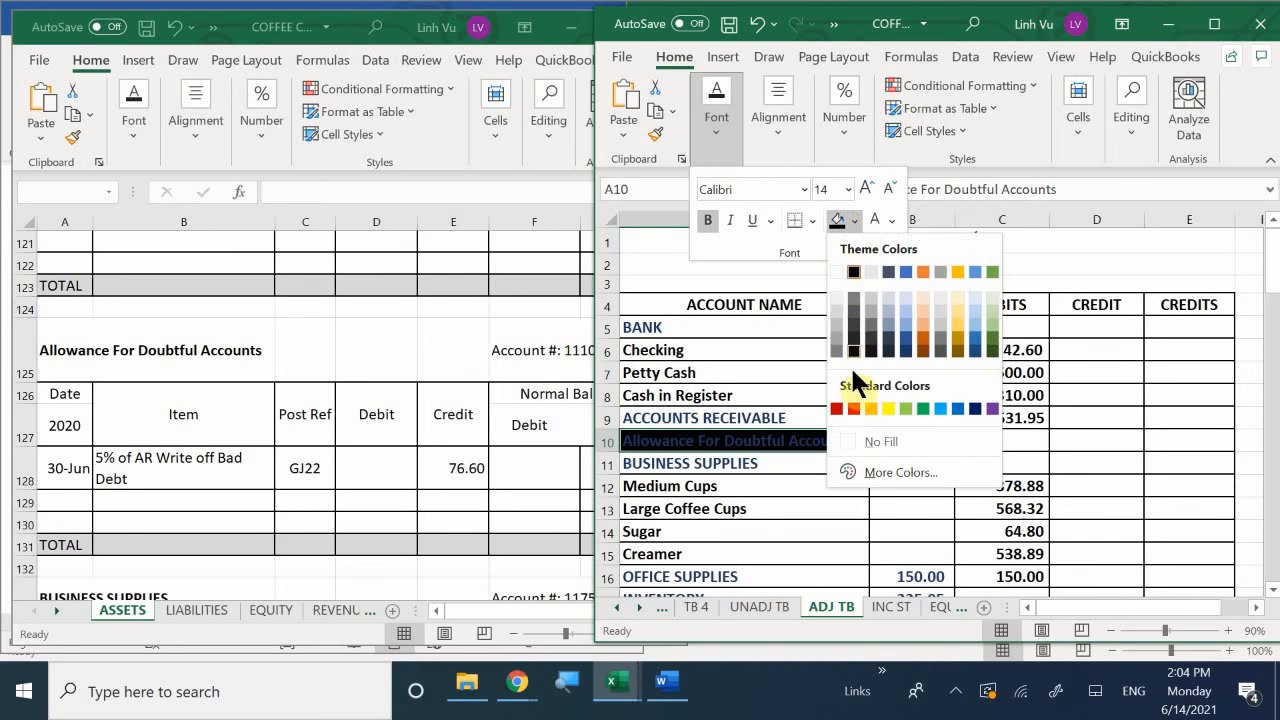
{"action": "left_click", "coordinate": [866, 440]}
{"action": "left_click", "coordinate": [856, 216]}
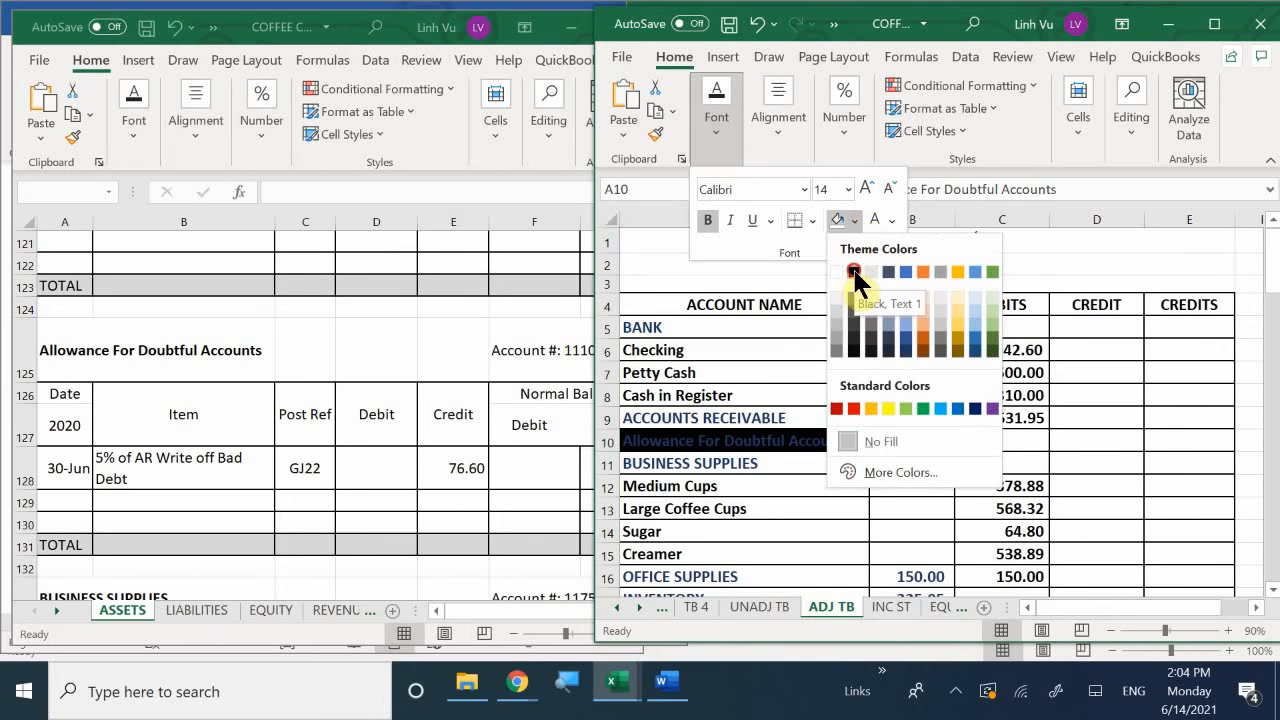
{"action": "left_click", "coordinate": [853, 273]}
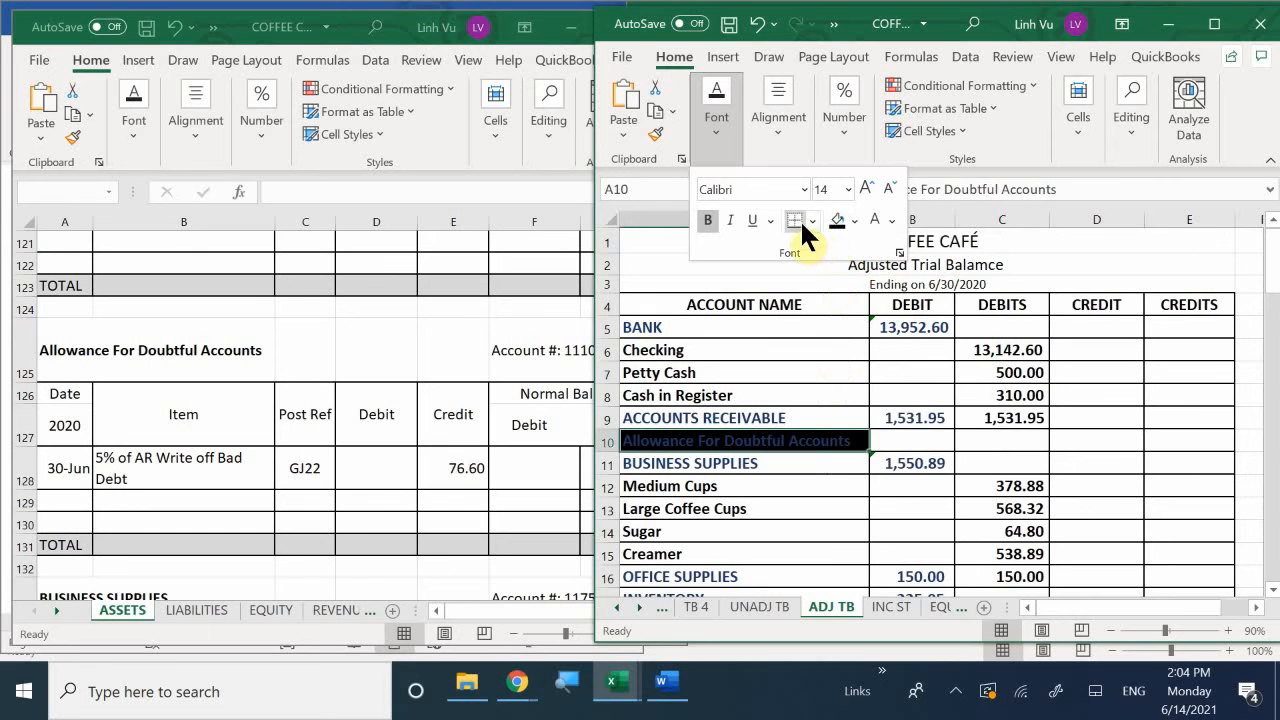
{"action": "left_click", "coordinate": [853, 219]}
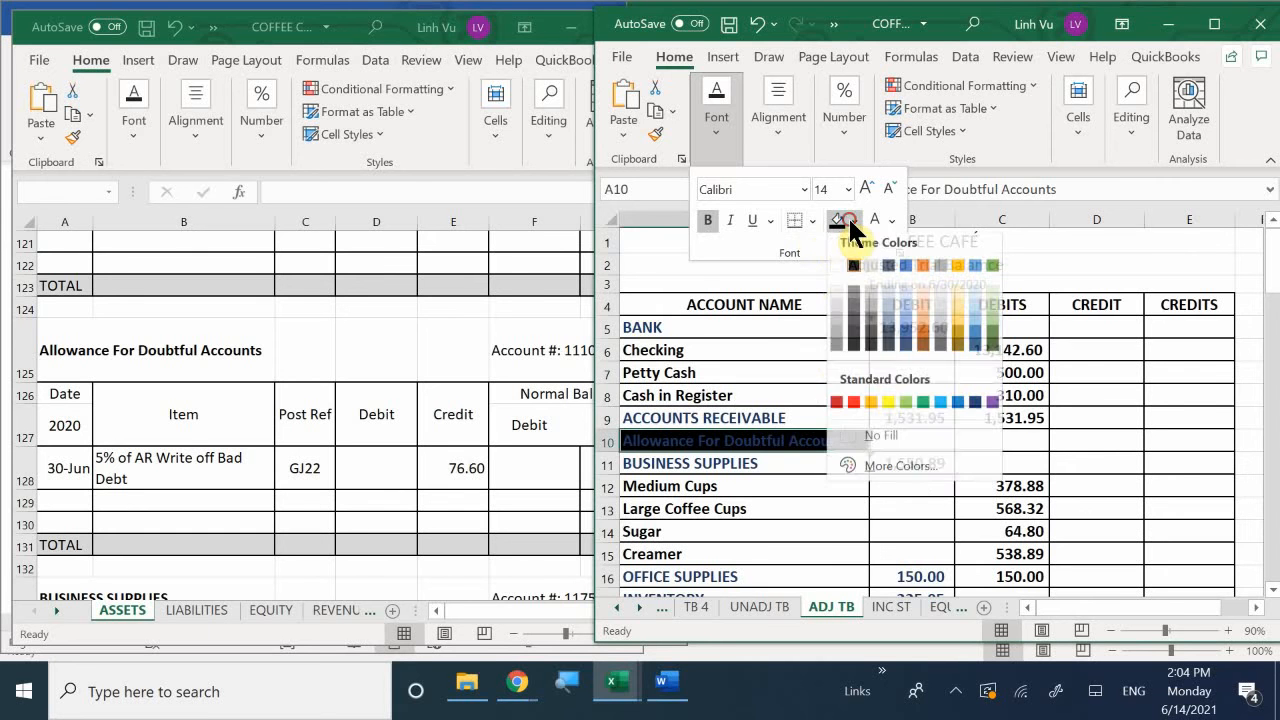
{"action": "left_click", "coordinate": [836, 271]}
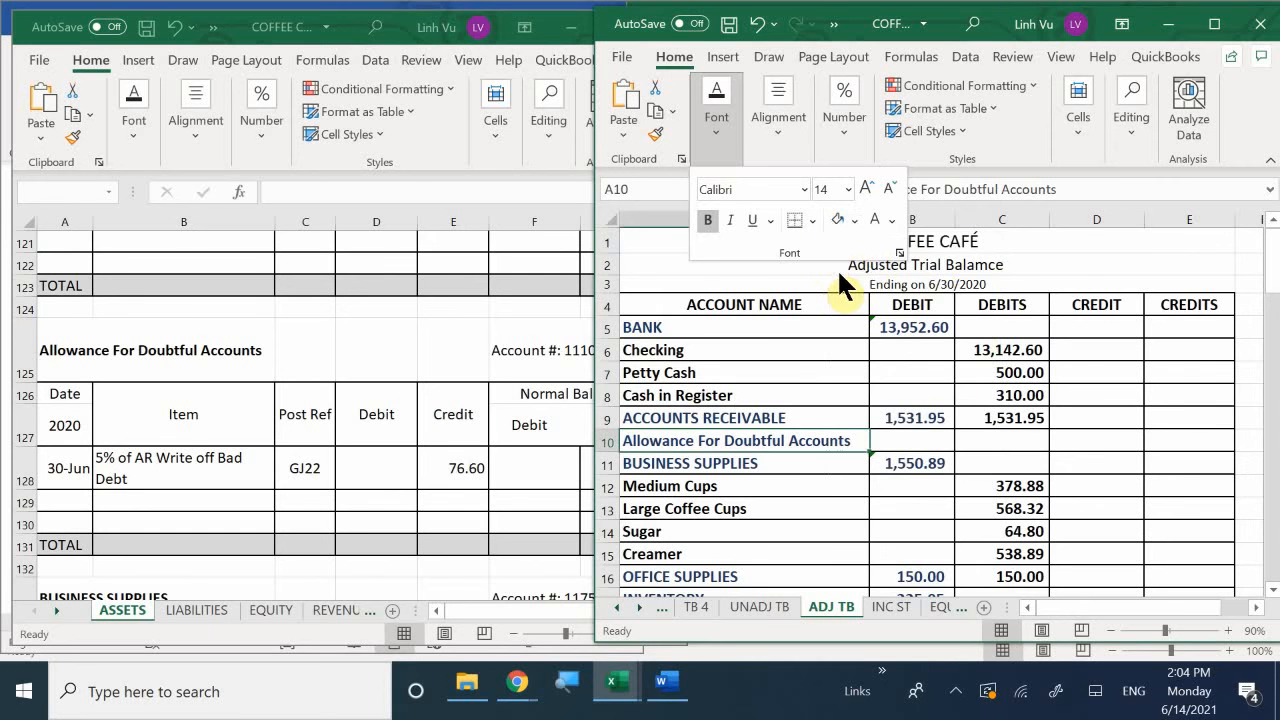
Set the font color of the Allowance For Doubtful Accounts name to Automatic black.
{"action": "left_click", "coordinate": [891, 220]}
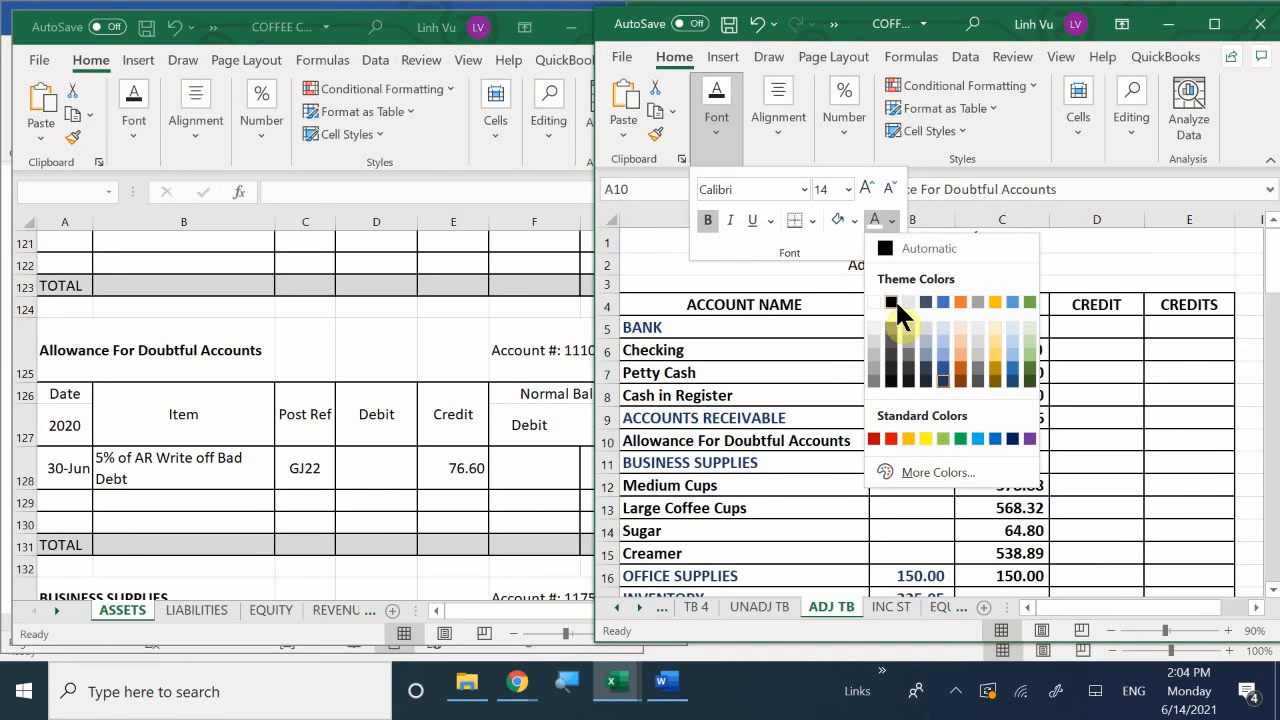
{"action": "left_click", "coordinate": [912, 250]}
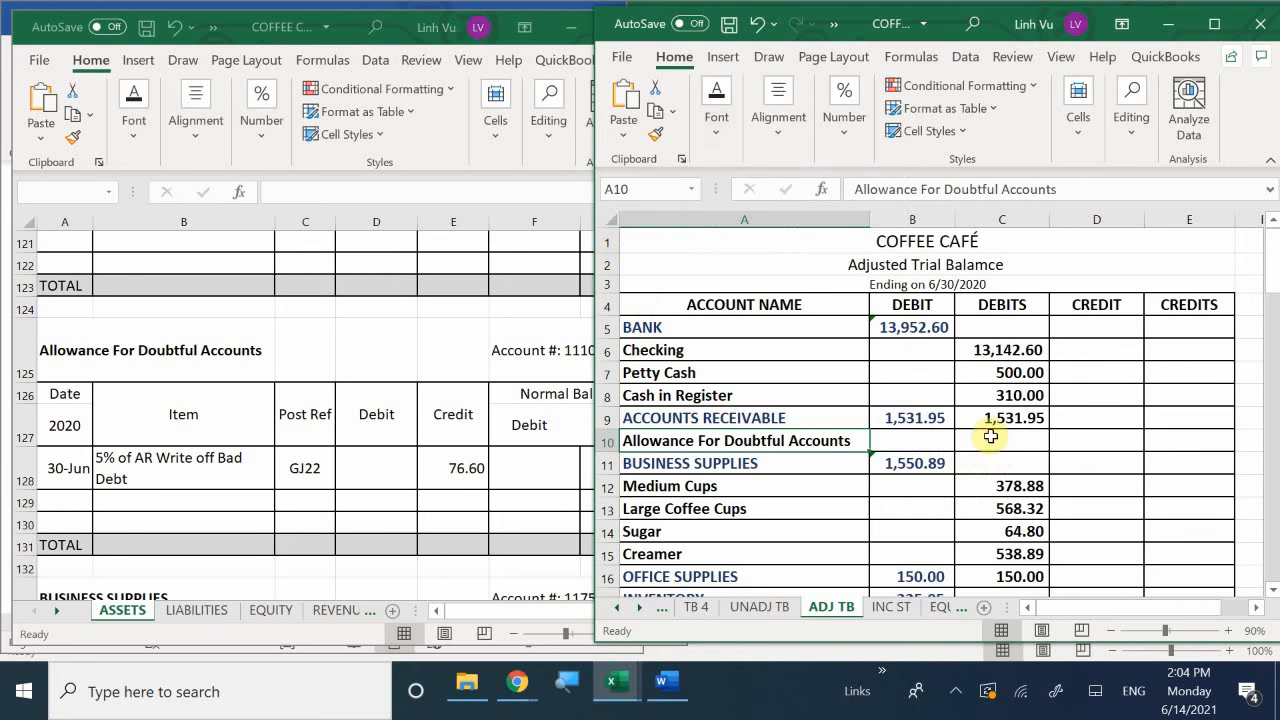
Enter 76.60 in the CREDITS column for Allowance For Doubtful Accounts.
{"action": "left_click", "coordinate": [1122, 448]}
{"action": "left_click", "coordinate": [1155, 446]}
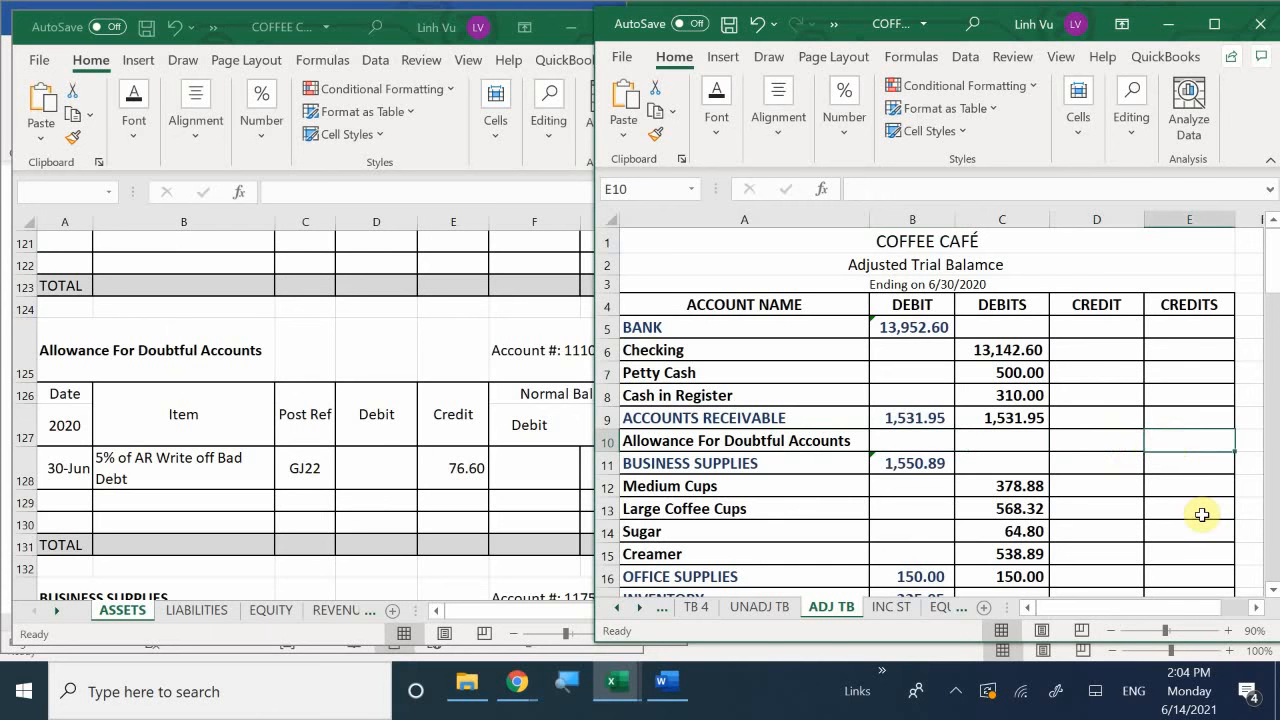
{"action": "type", "text": "76."}
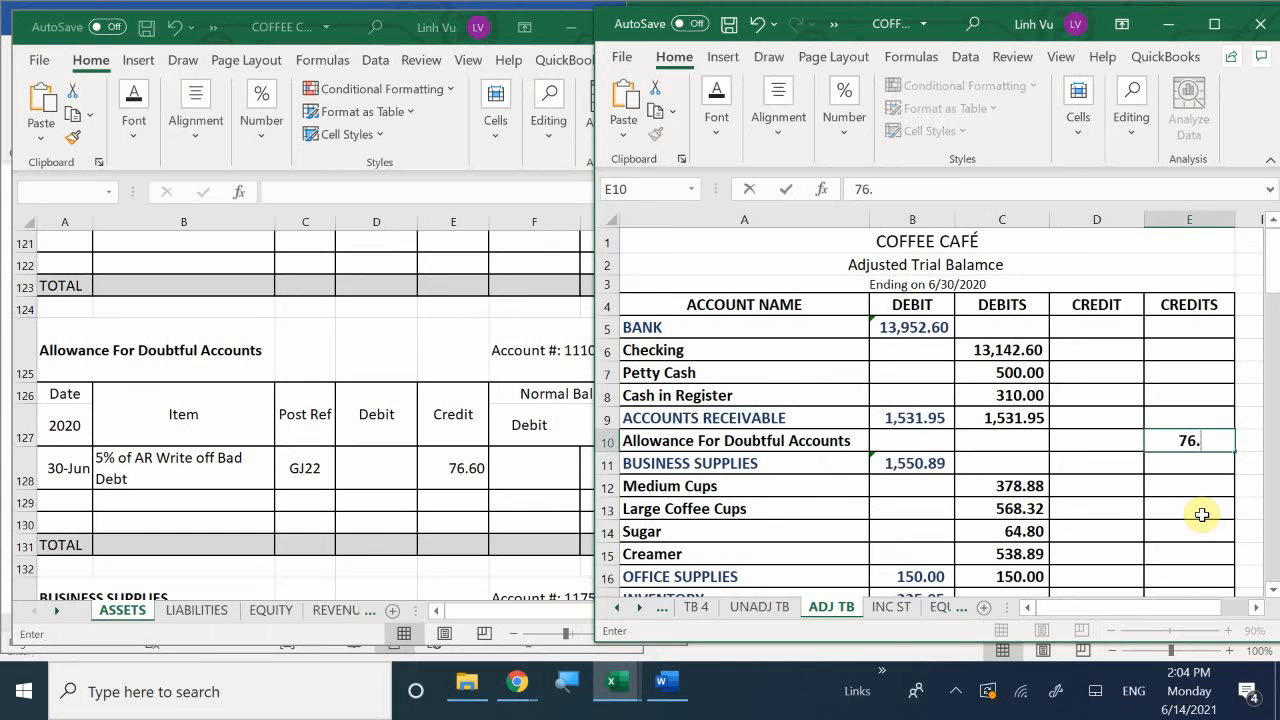
{"action": "type", "text": "60"}
{"action": "key", "text": "Return"}
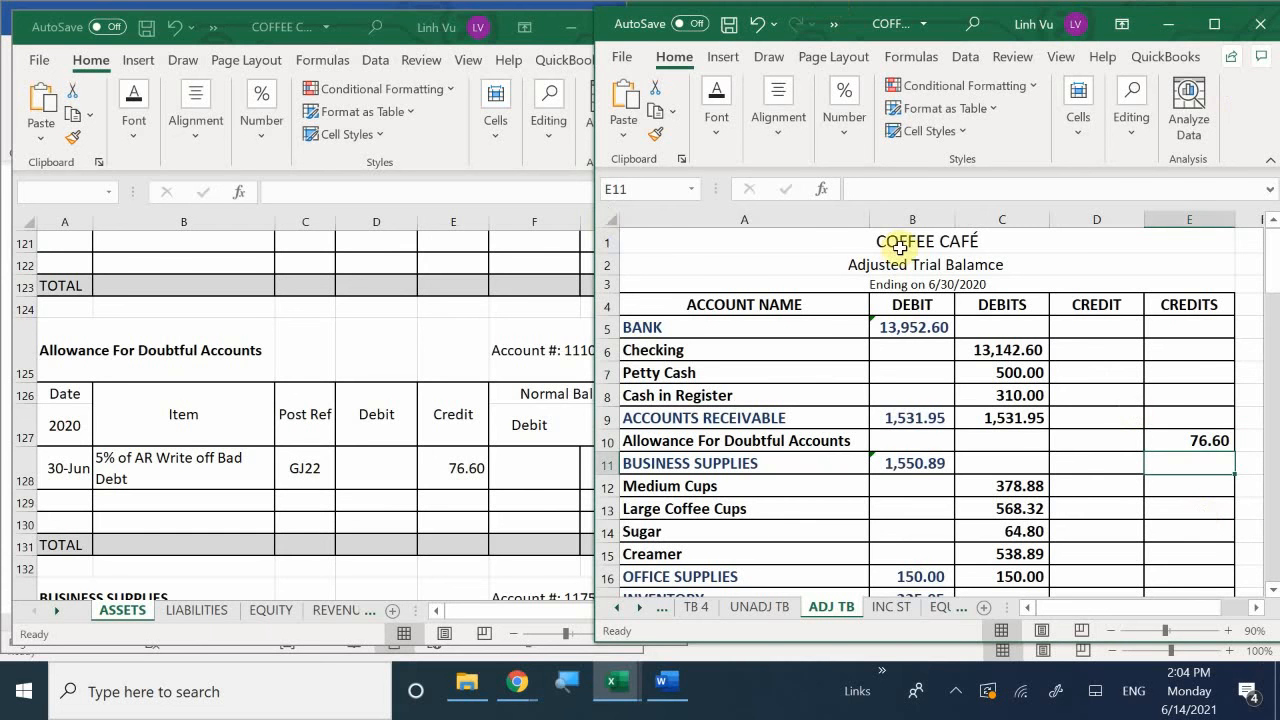
Set the ACCOUNTS RECEIVABLE amount in the DEBIT column to the formula =C9-E10 and review its cell references.
{"action": "left_click", "coordinate": [924, 421]}
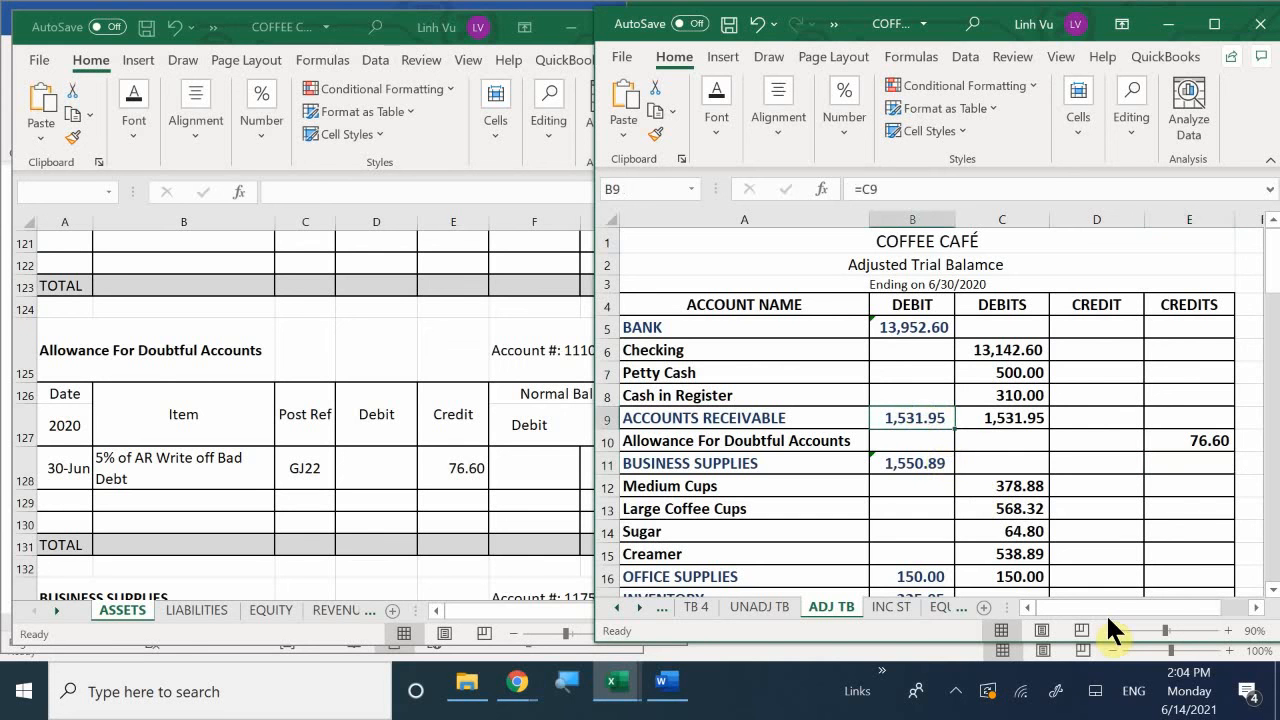
{"action": "type", "text": "="}
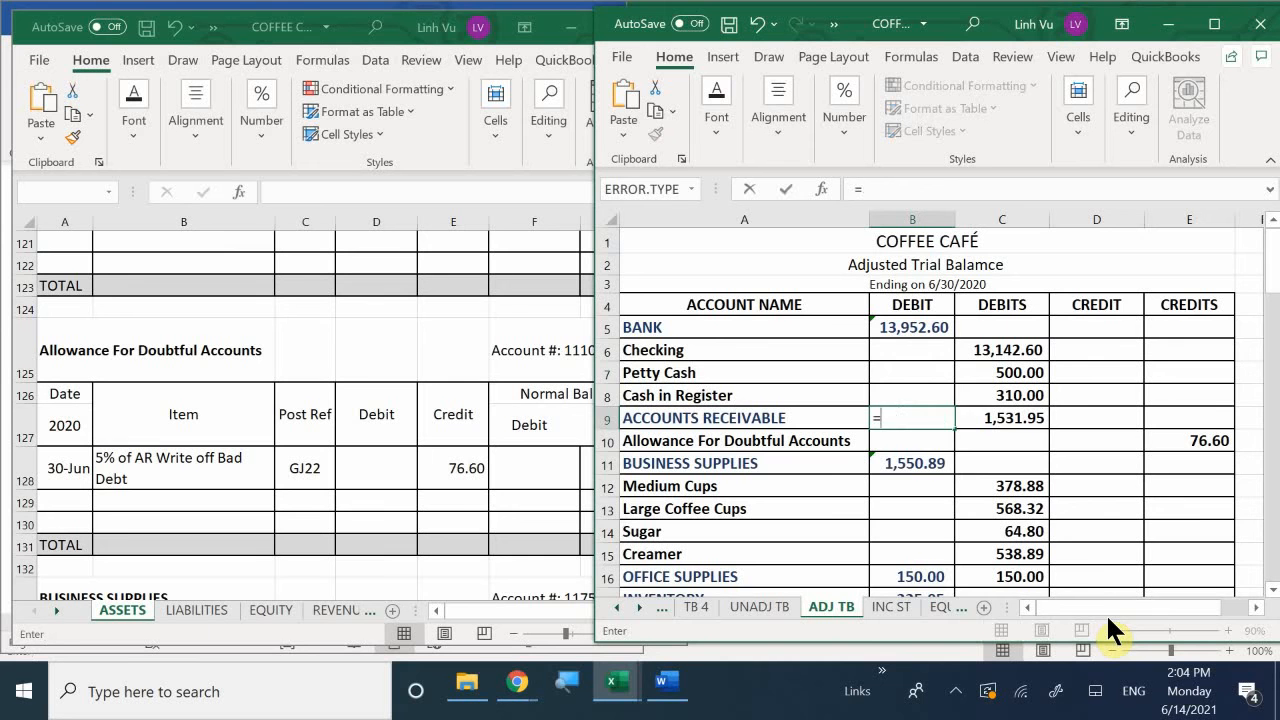
{"action": "key", "text": "Right"}
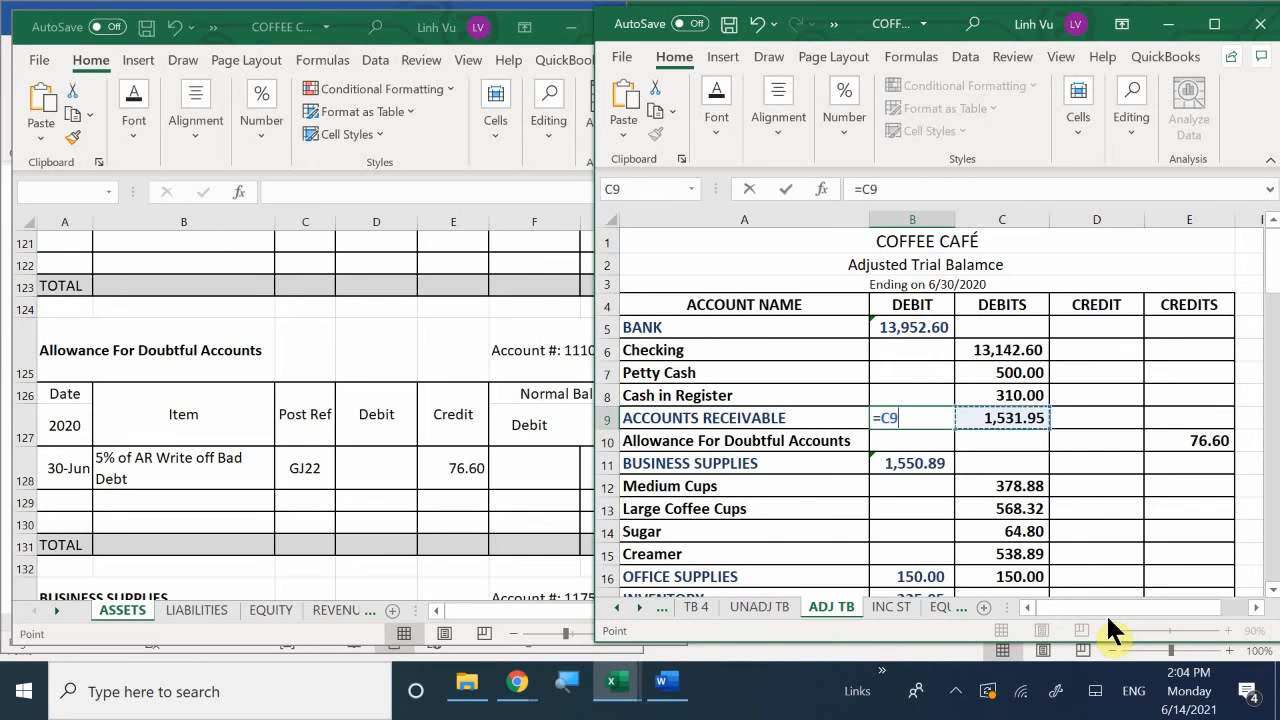
{"action": "type", "text": "-"}
{"action": "left_click", "coordinate": [1176, 434]}
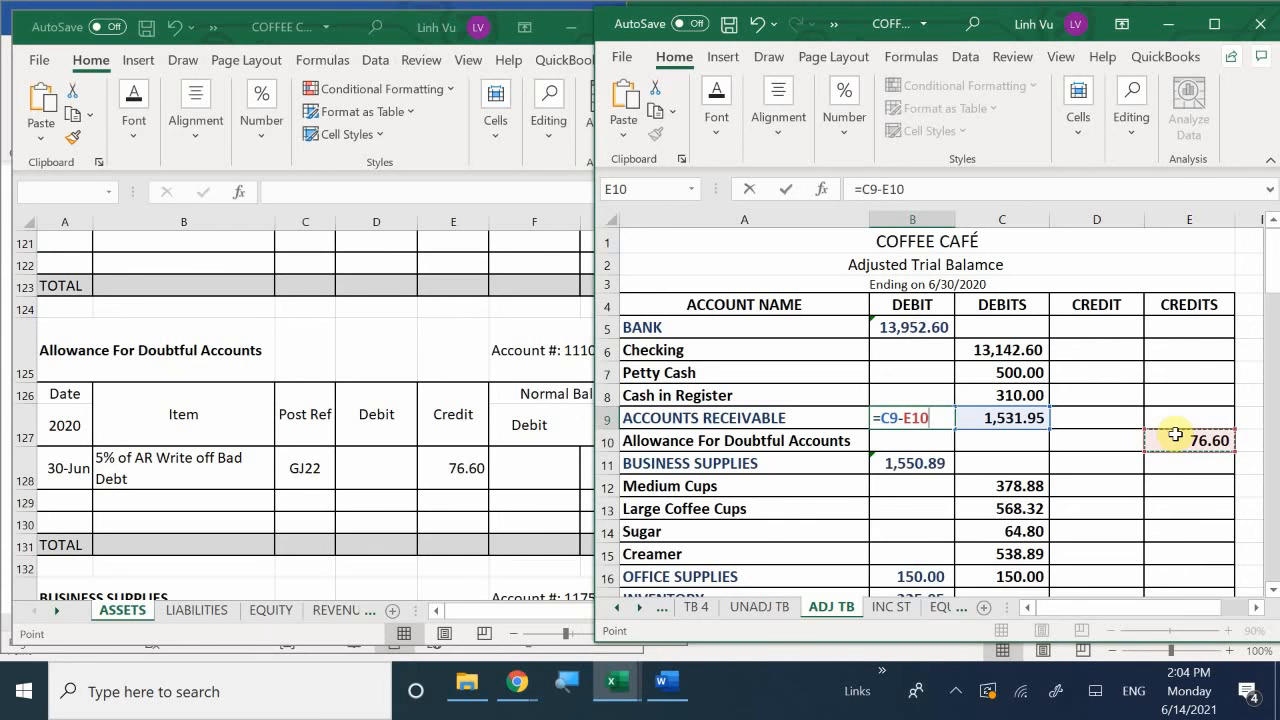
{"action": "key", "text": "Return"}
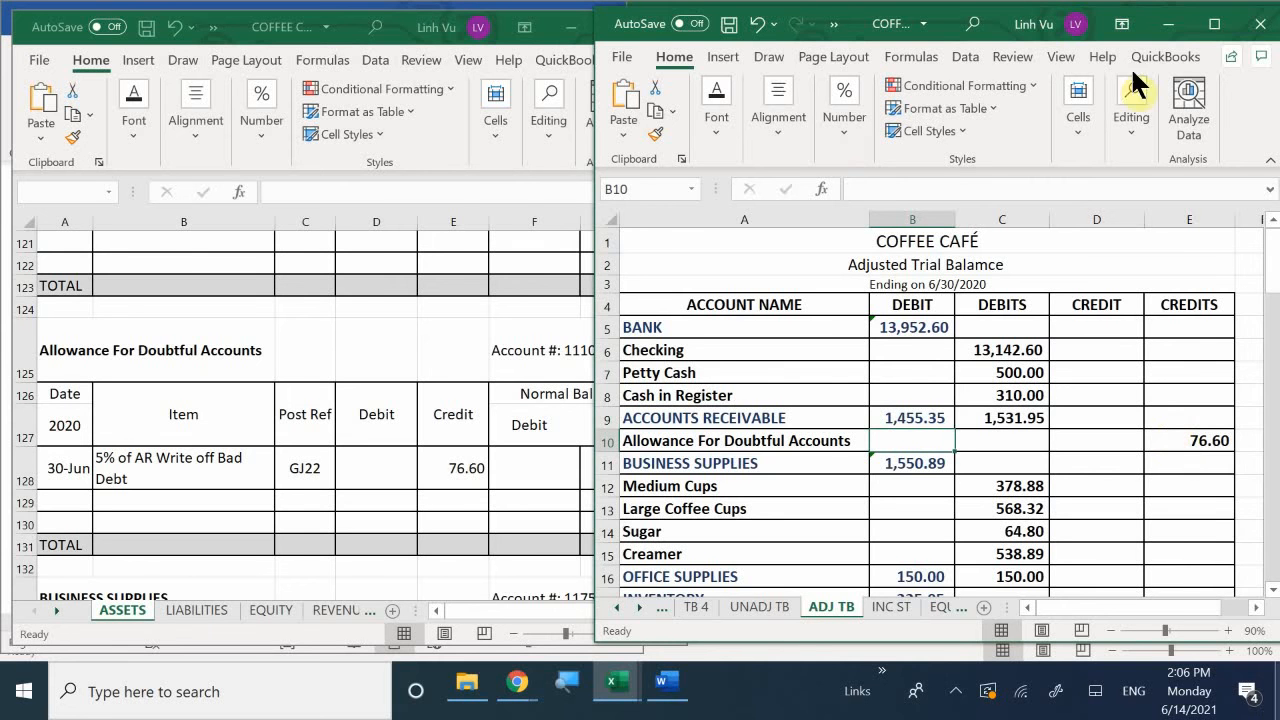
{"action": "double_click", "coordinate": [904, 418]}
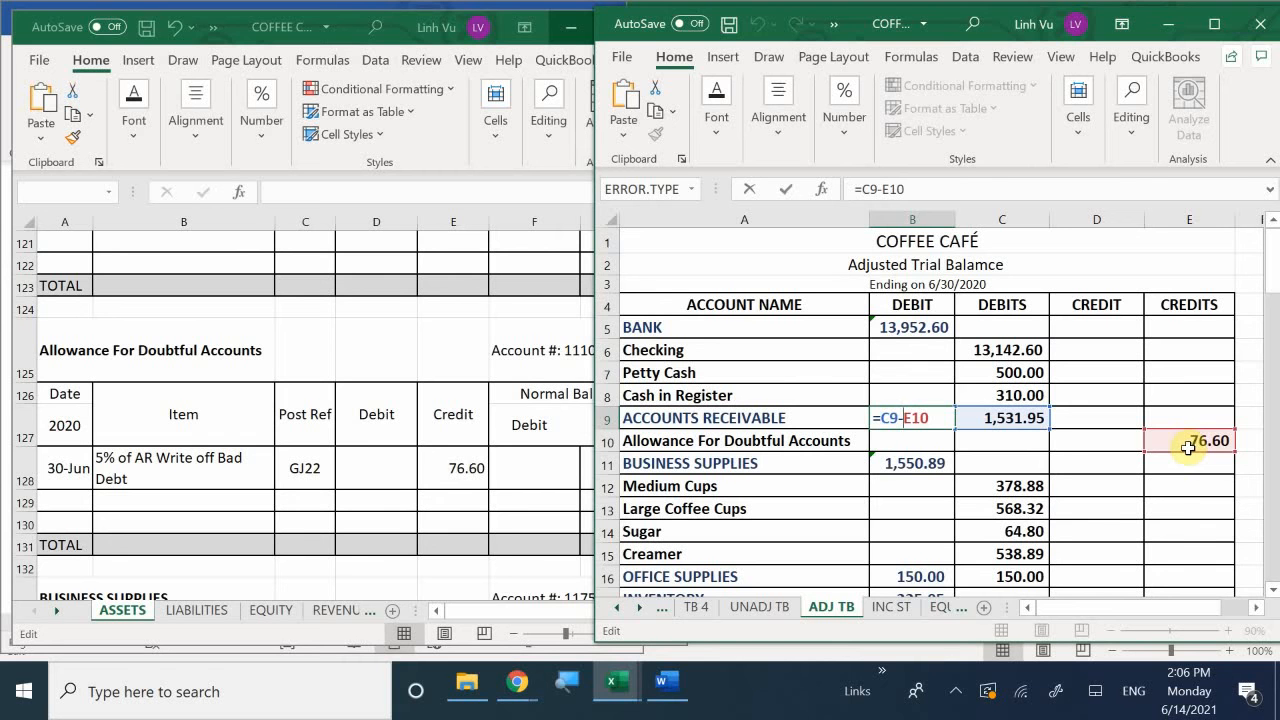
{"action": "key", "text": "Return"}
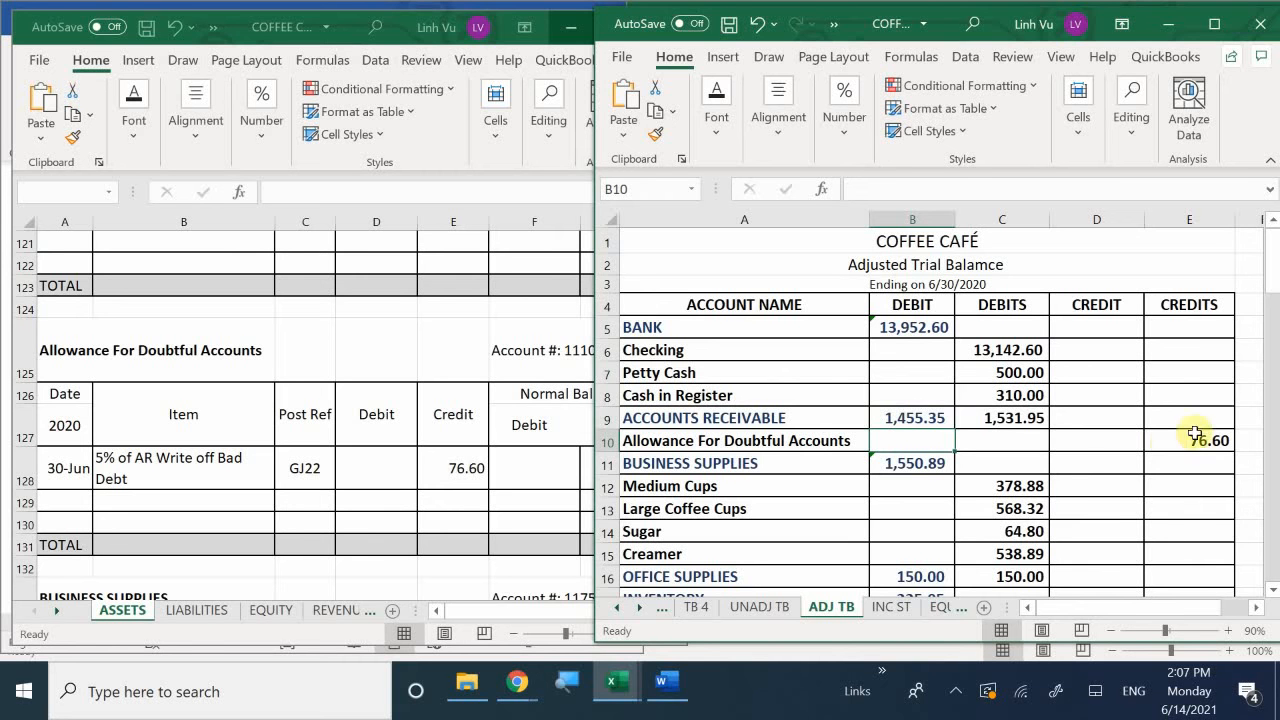
Look up the final Medium Coffee Cups balance on the ledger's ASSETS sheet and enter 92.18 as the Medium Cups amount on ADJ TB.
{"action": "left_click", "coordinate": [358, 467]}
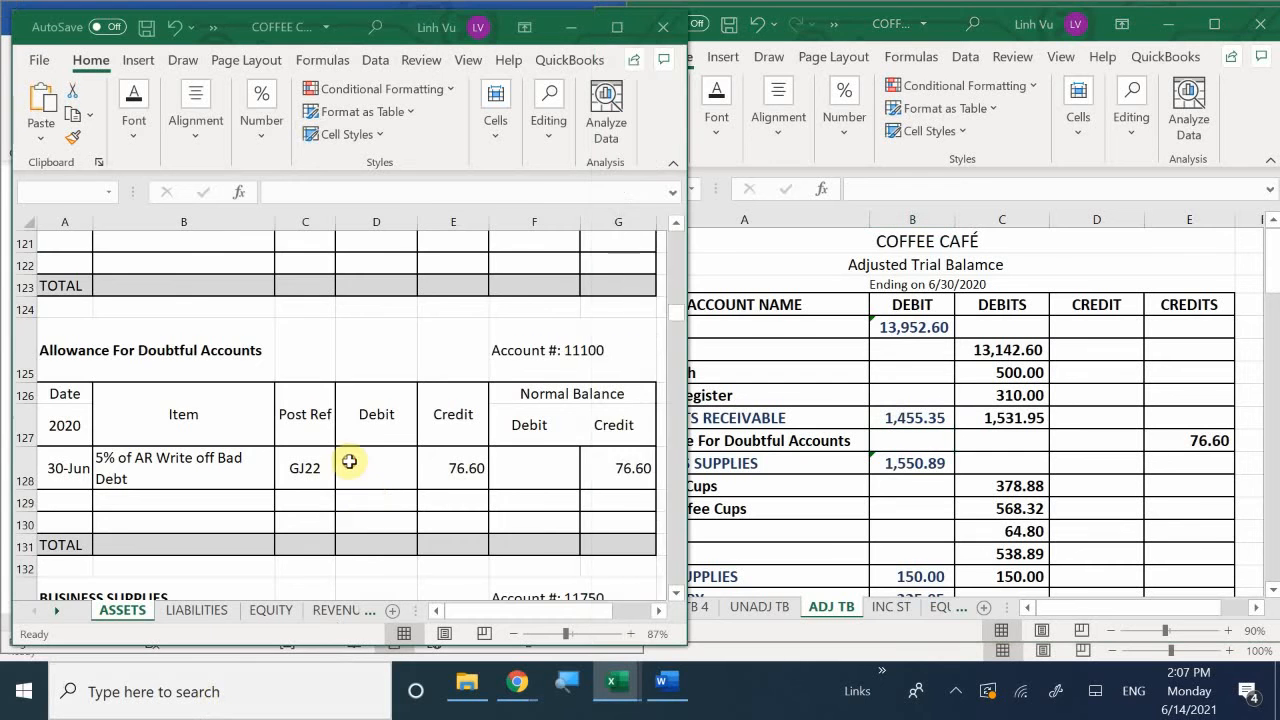
{"action": "scroll", "coordinate": [351, 461], "scroll_direction": "down", "scroll_amount": 3}
{"action": "scroll", "coordinate": [351, 461], "scroll_direction": "down", "scroll_amount": 3}
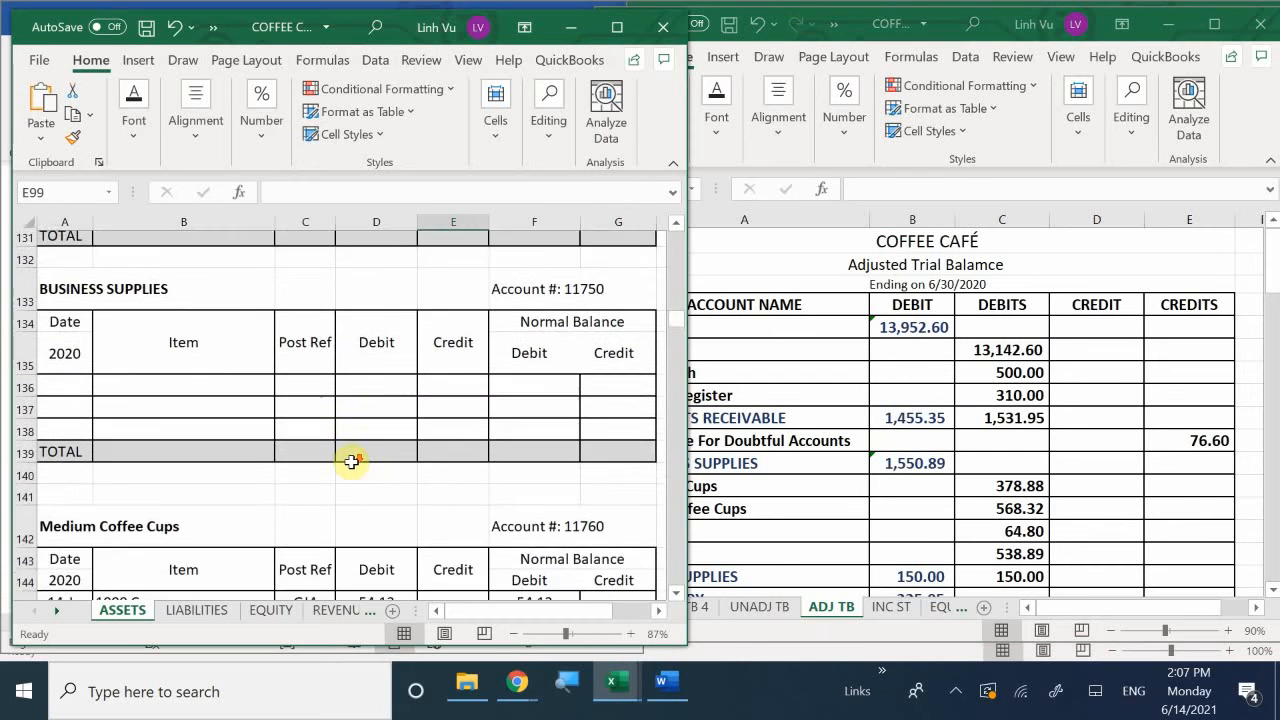
{"action": "scroll", "coordinate": [351, 461], "scroll_direction": "up", "scroll_amount": 1}
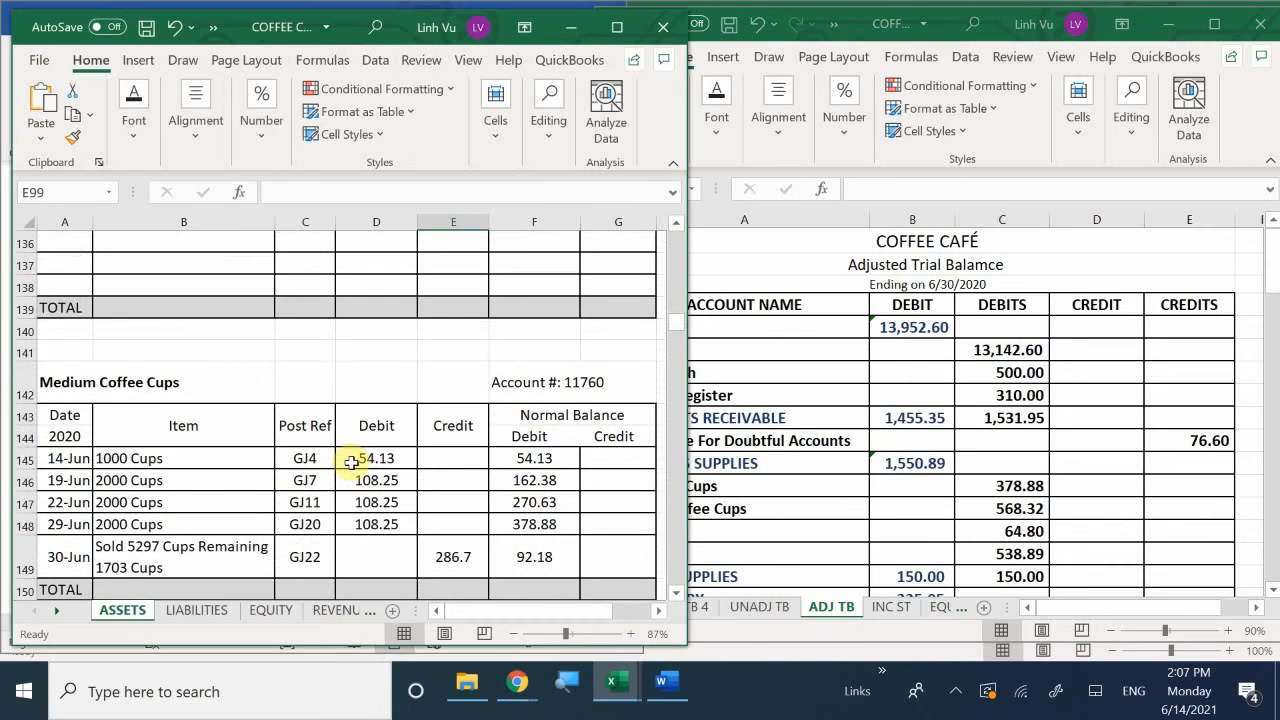
{"action": "scroll", "coordinate": [351, 461], "scroll_direction": "down", "scroll_amount": 1}
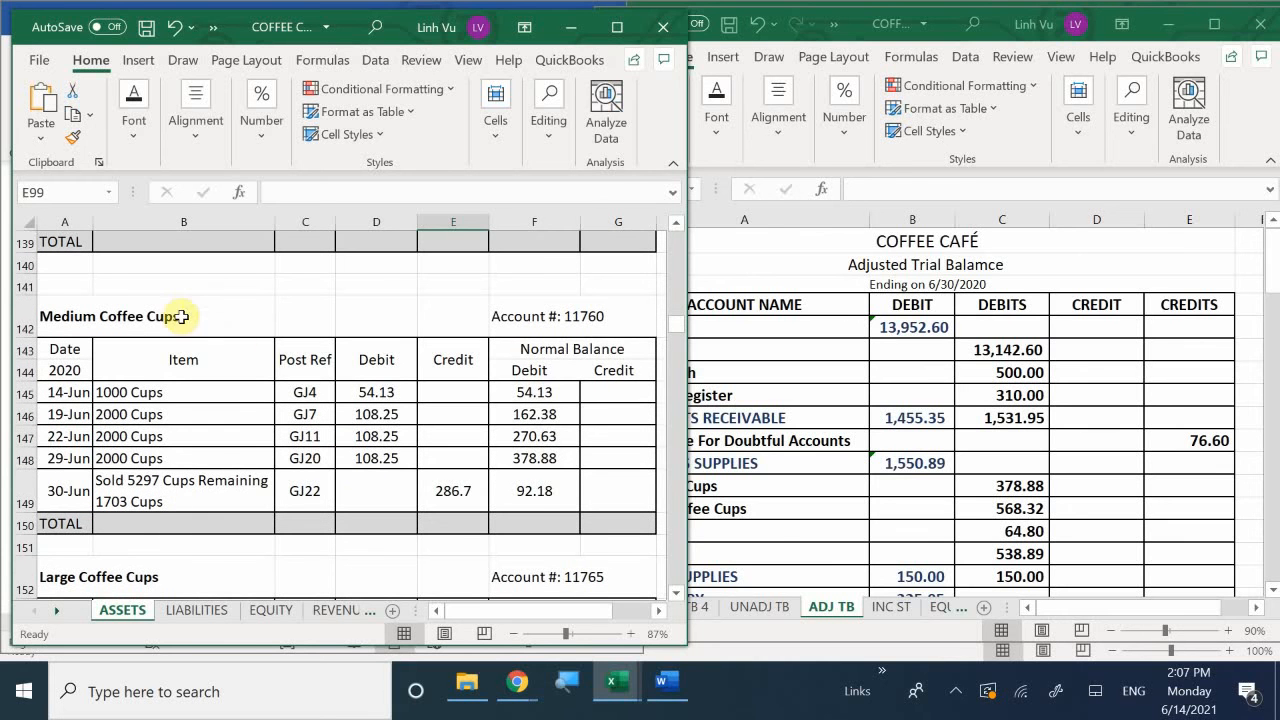
{"action": "left_click", "coordinate": [983, 480]}
{"action": "left_click", "coordinate": [988, 483]}
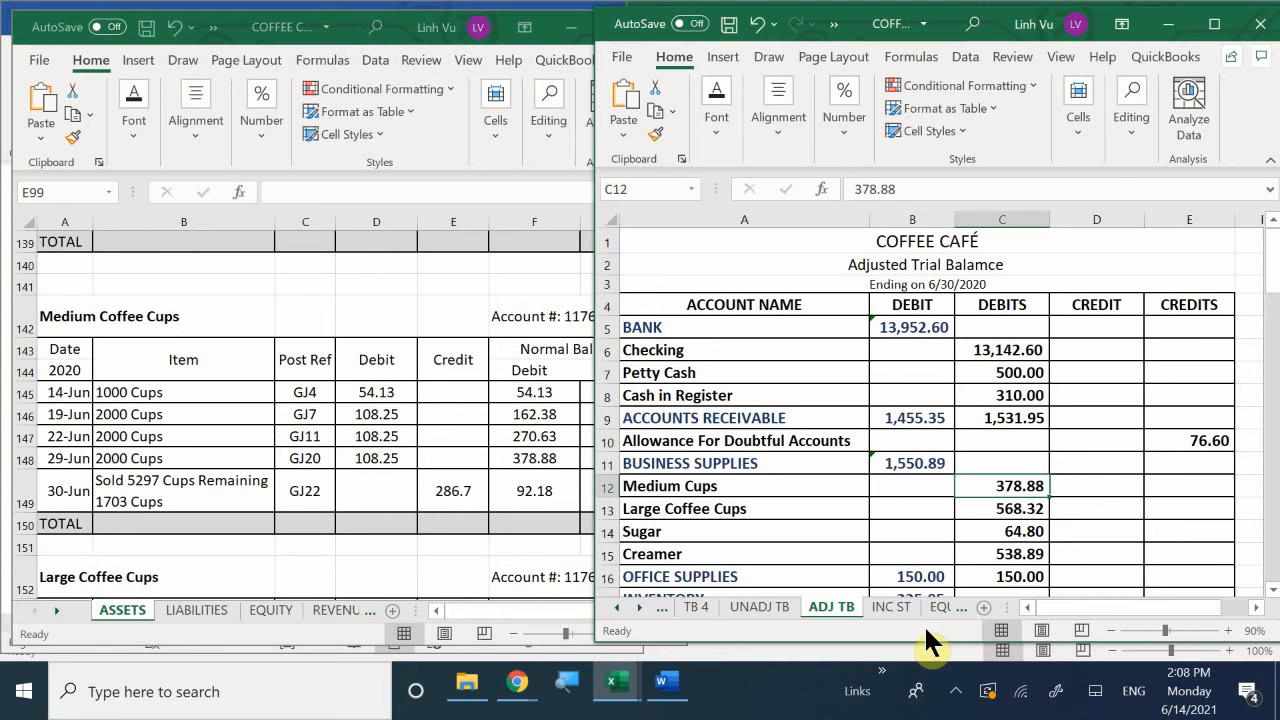
{"action": "type", "text": "92.18"}
{"action": "key", "text": "Return"}
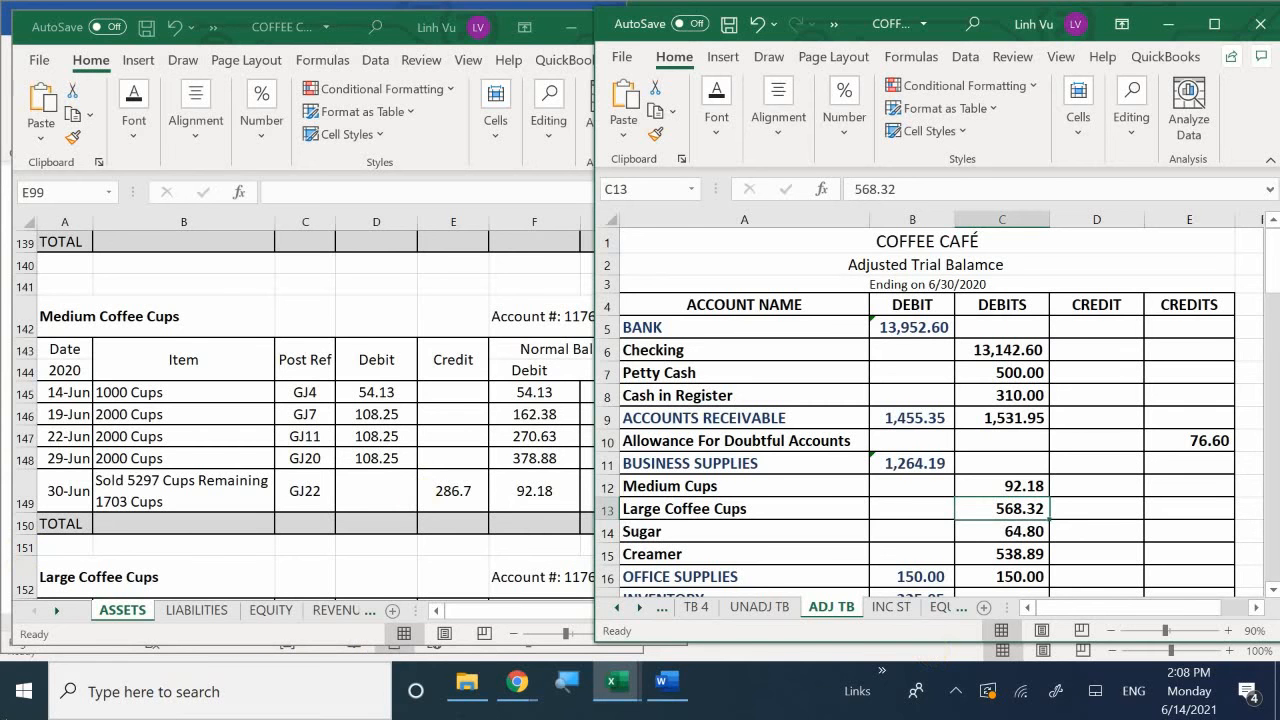
Update the Large Coffee Cups debit in the adjusted trial balance to 216.69, the ending balance from its assets ledger account.
{"action": "left_click", "coordinate": [456, 541]}
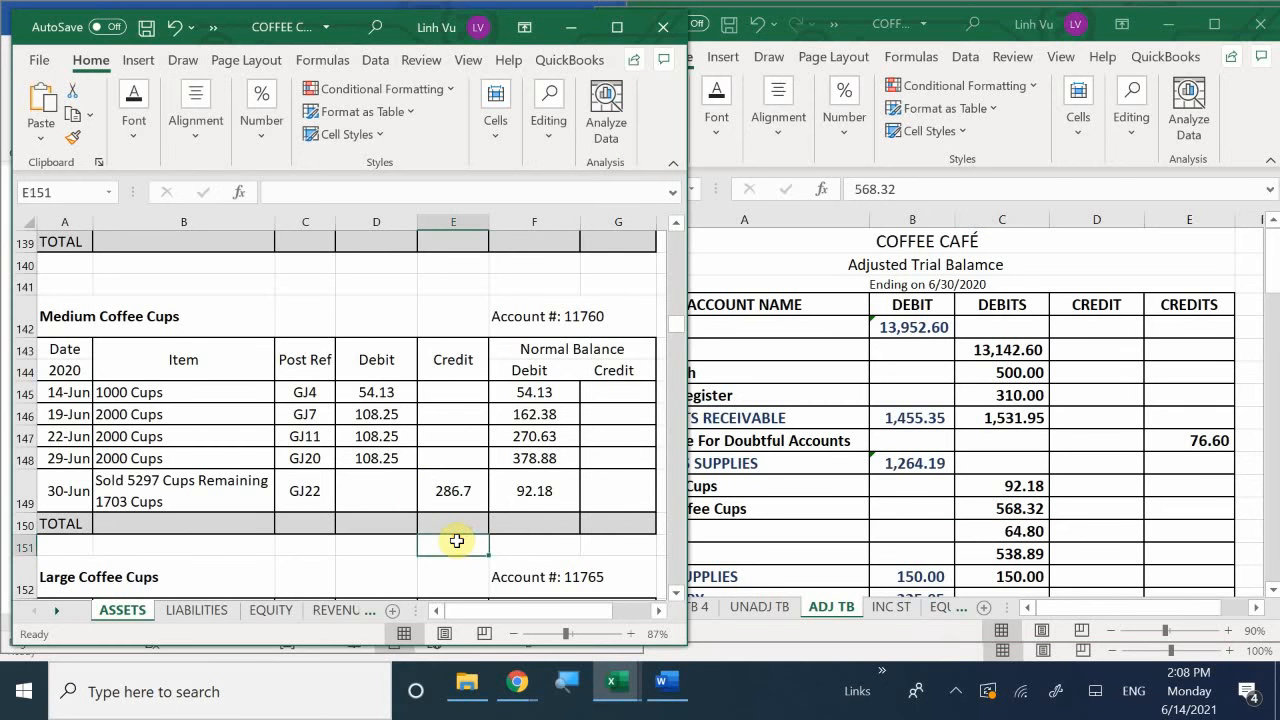
{"action": "scroll", "coordinate": [456, 541], "scroll_direction": "down", "scroll_amount": 3}
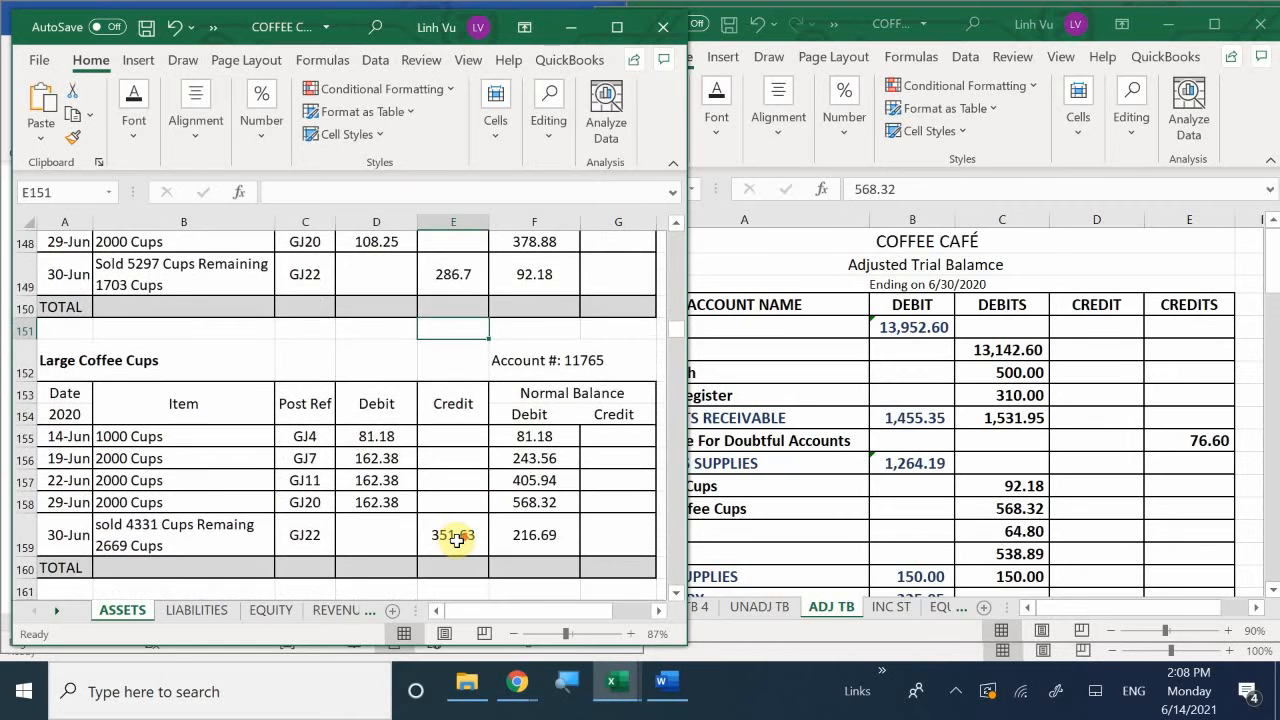
{"action": "scroll", "coordinate": [455, 540], "scroll_direction": "down", "scroll_amount": 1}
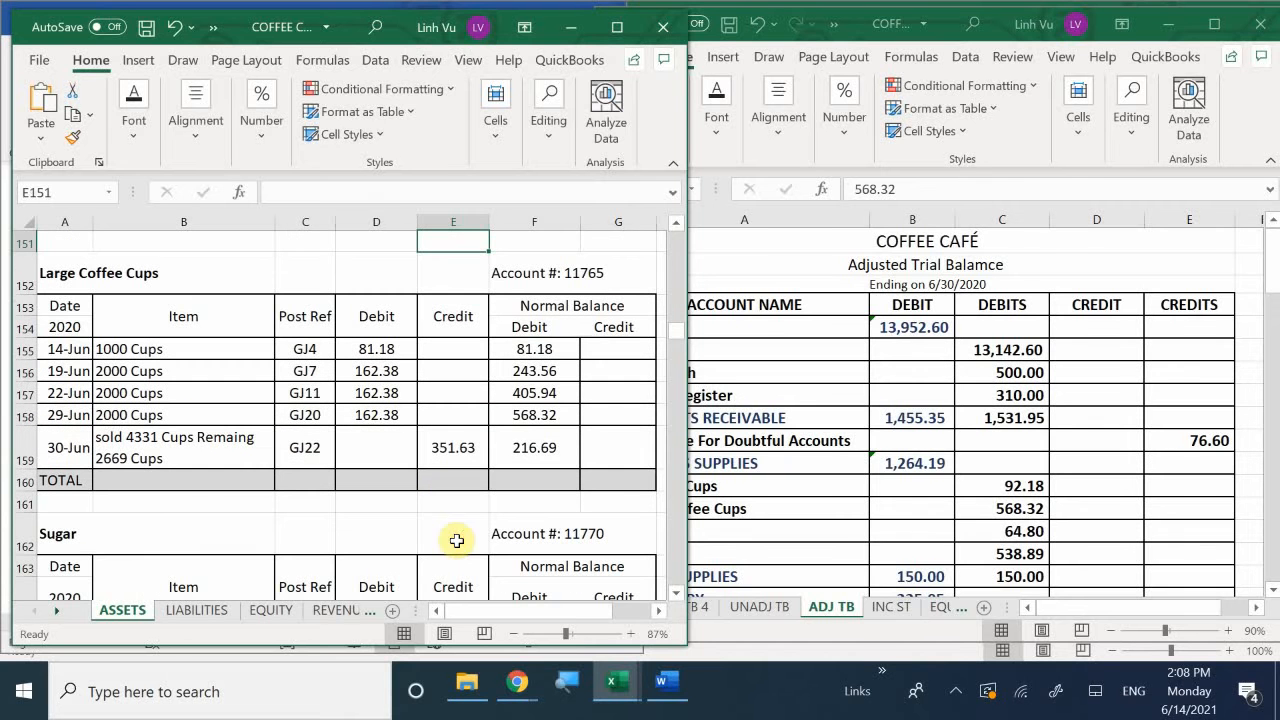
{"action": "left_click", "coordinate": [994, 508]}
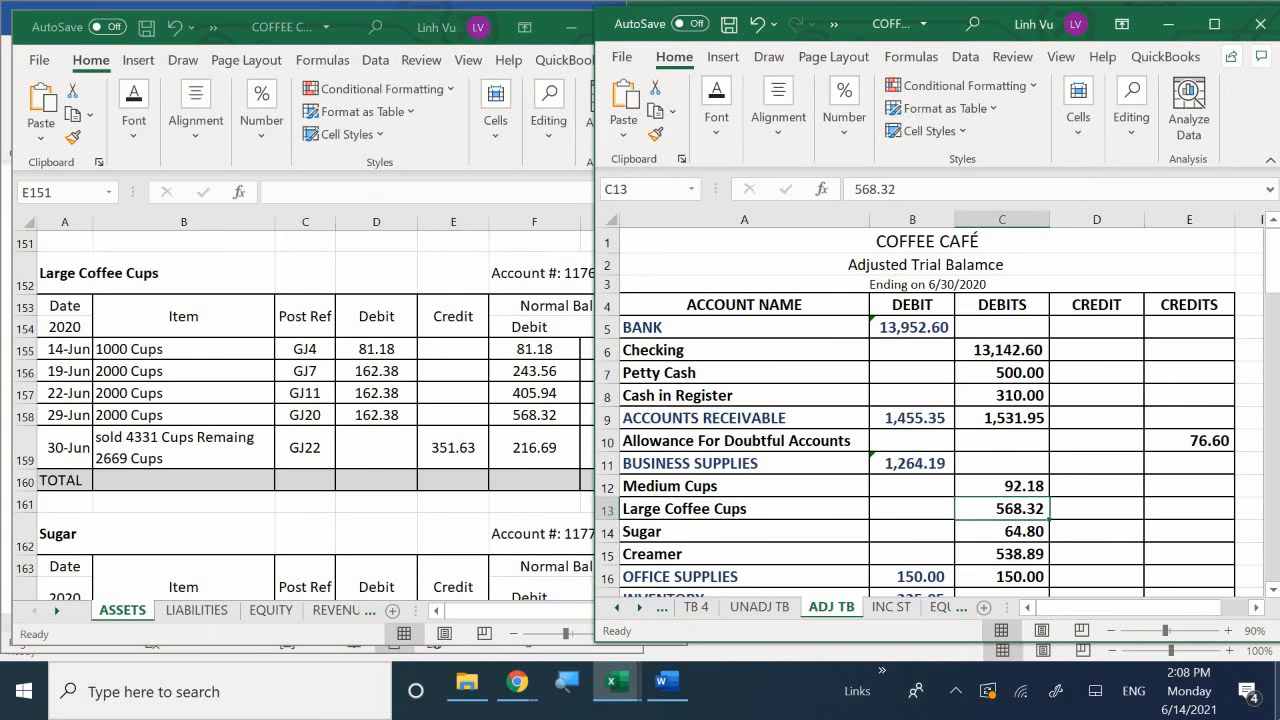
{"action": "type", "text": "216.69"}
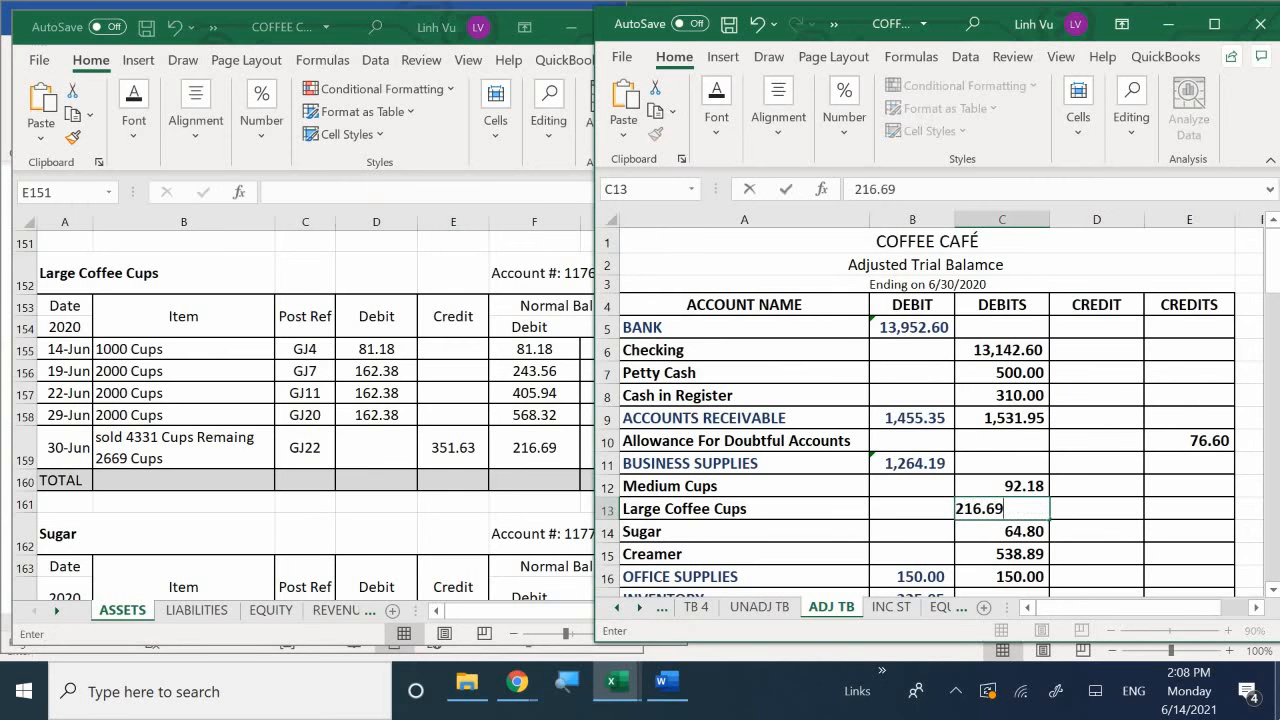
{"action": "key", "text": "Return"}
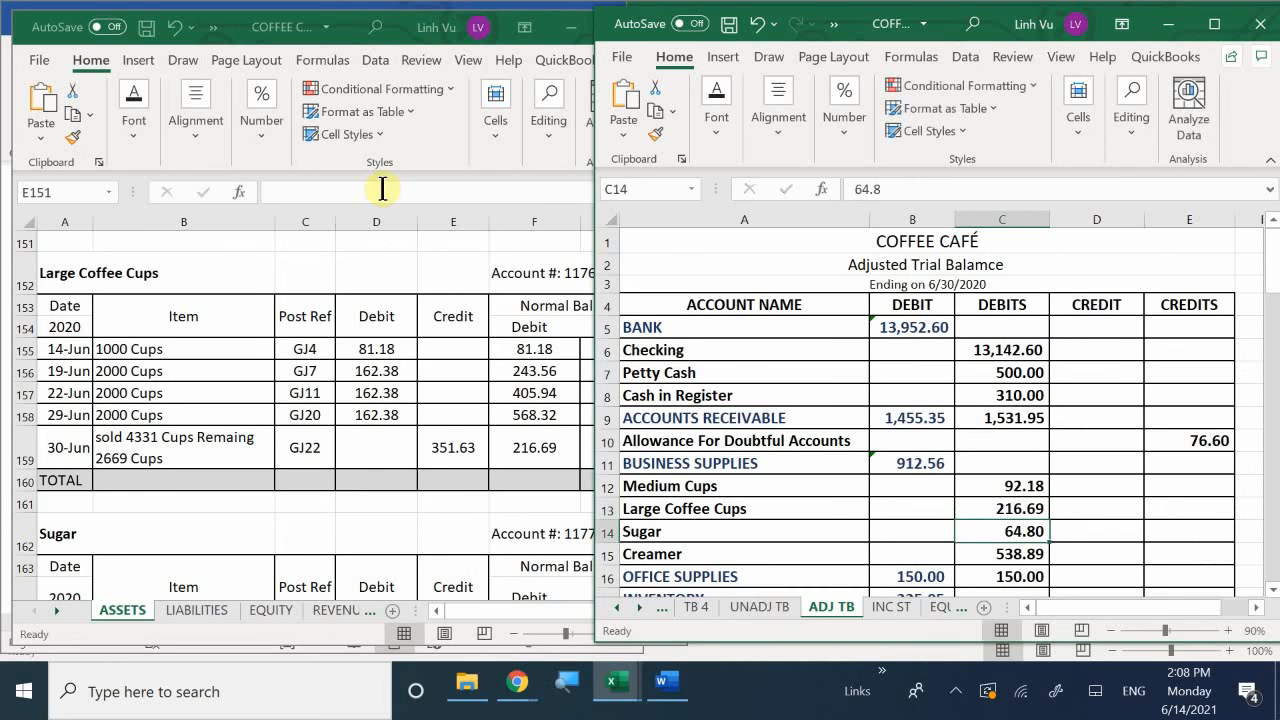
Update the Sugar debit in the adjusted trial balance to 21.60, the ending balance from its assets ledger account.
{"action": "left_click", "coordinate": [417, 514]}
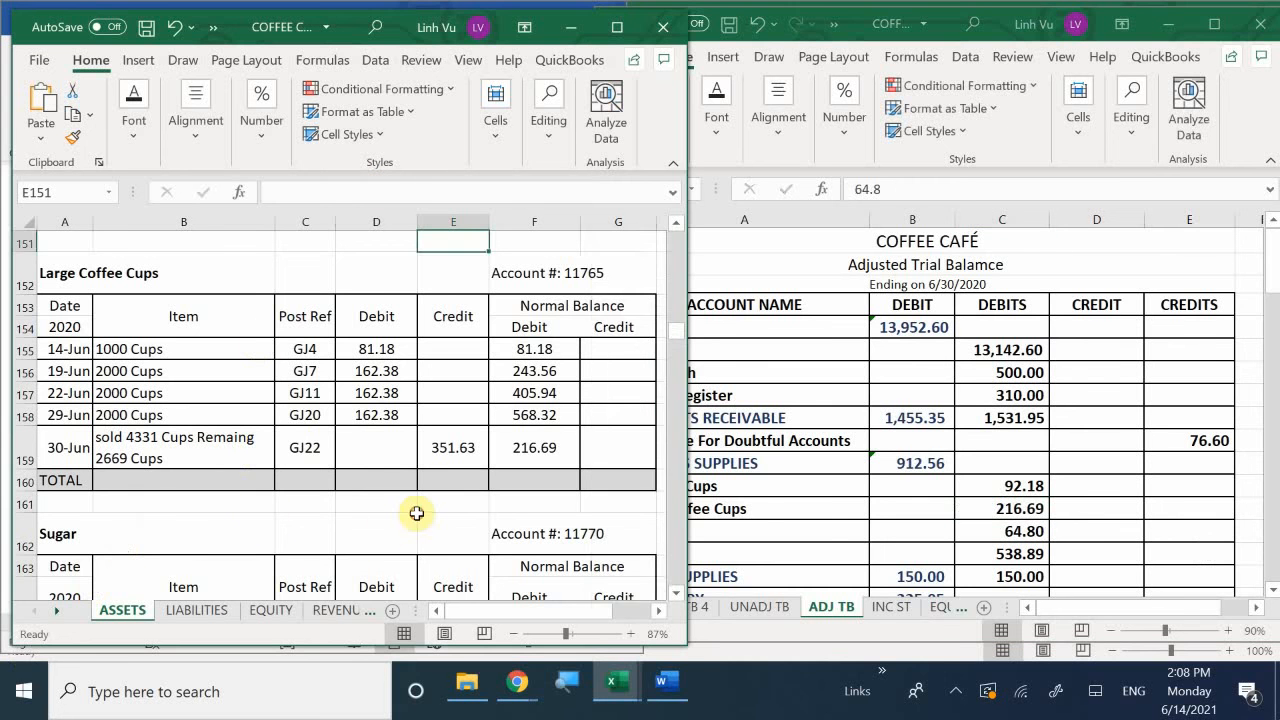
{"action": "scroll", "coordinate": [417, 514], "scroll_direction": "down", "scroll_amount": 3}
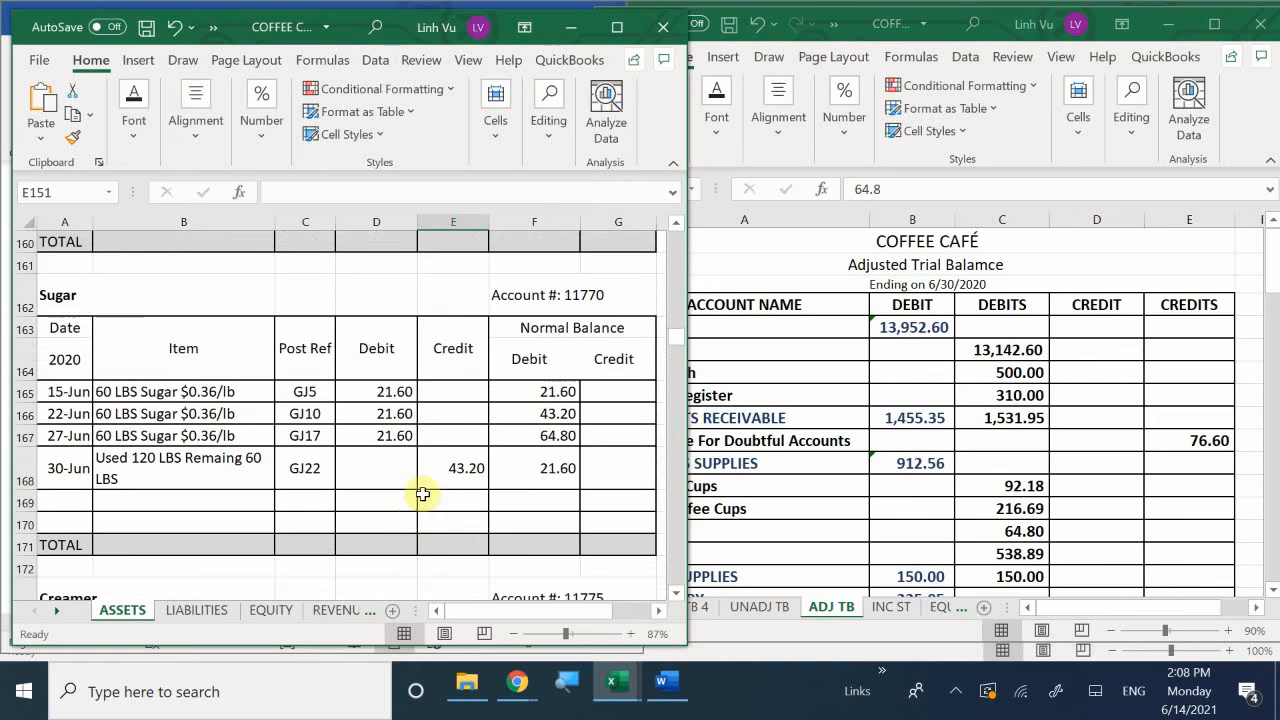
{"action": "left_click", "coordinate": [980, 532]}
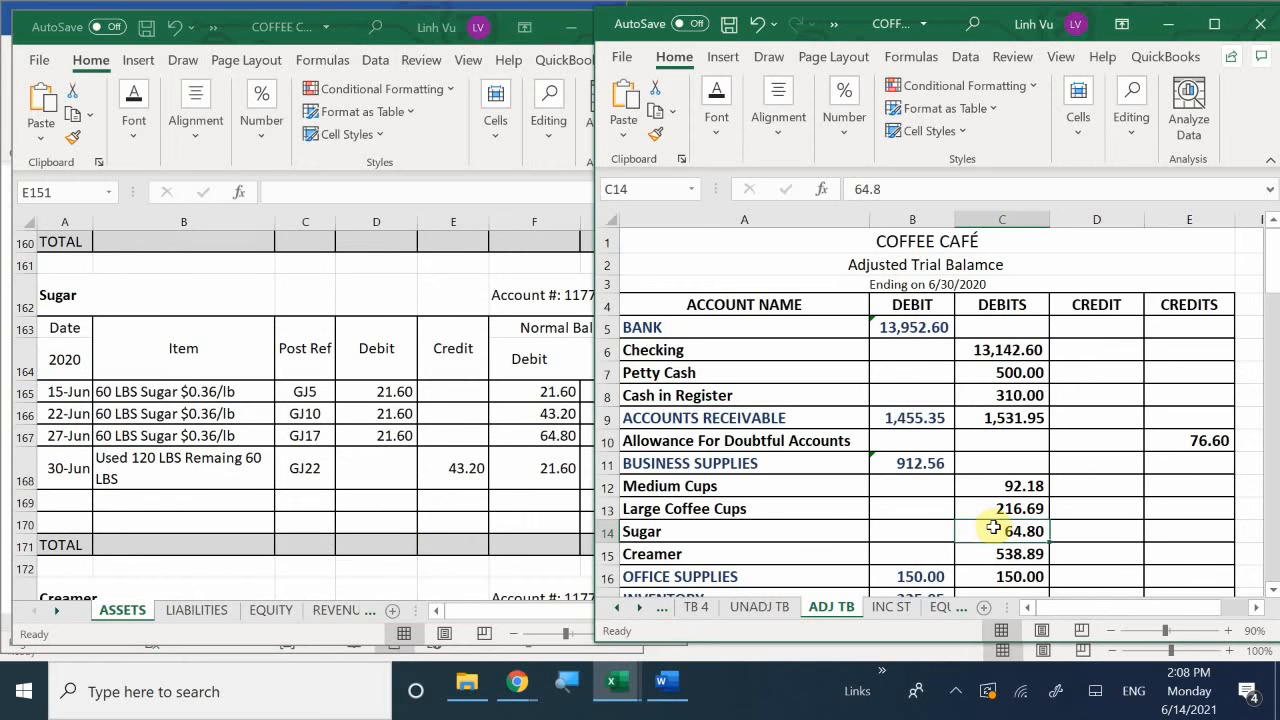
{"action": "key", "text": "ctrl+c"}
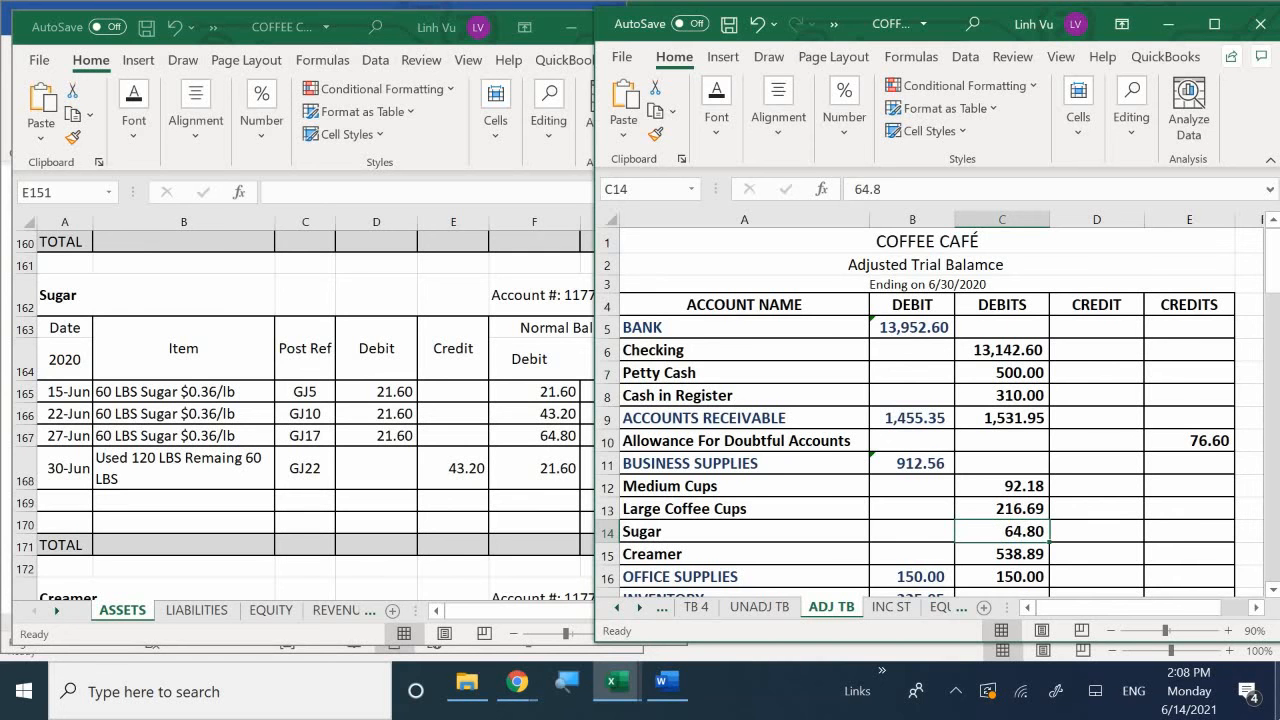
{"action": "type", "text": "21.60"}
{"action": "key", "text": "Return"}
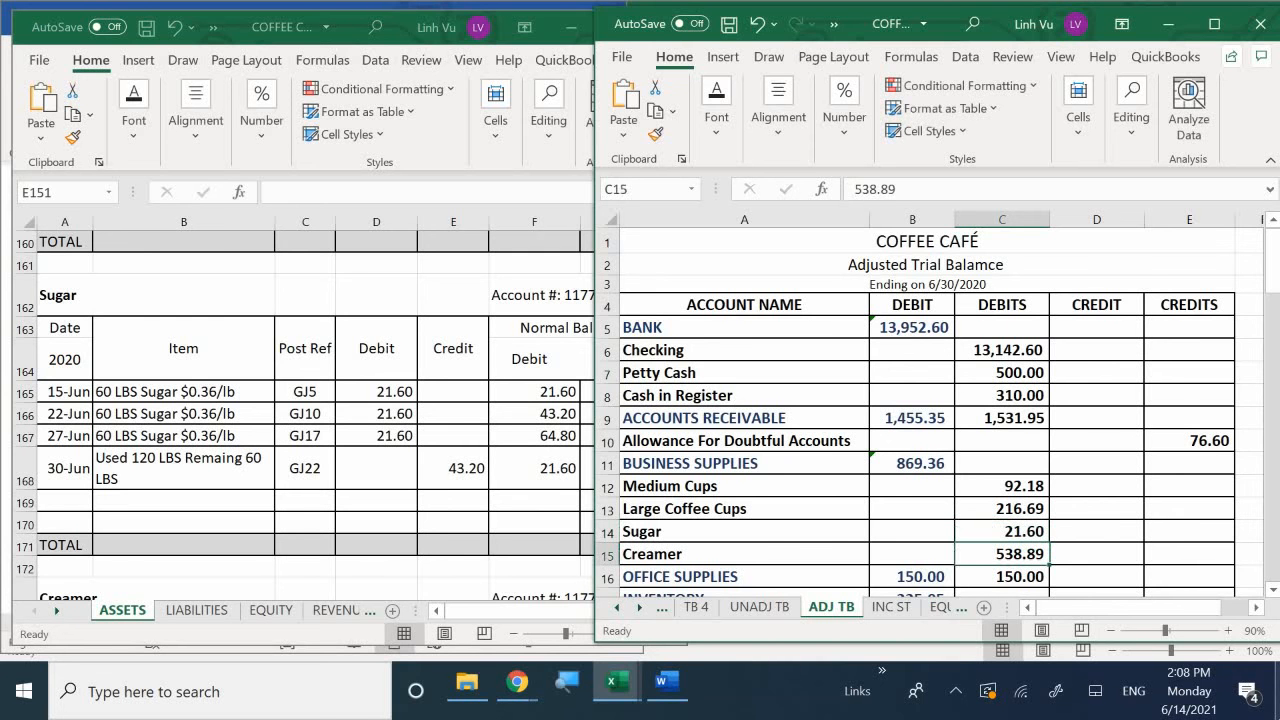
Update the Creamer debit in the adjusted trial balance to 179.63, the ending balance from its assets ledger account.
{"action": "left_click", "coordinate": [143, 623]}
{"action": "scroll", "coordinate": [365, 511], "scroll_direction": "down", "scroll_amount": 1}
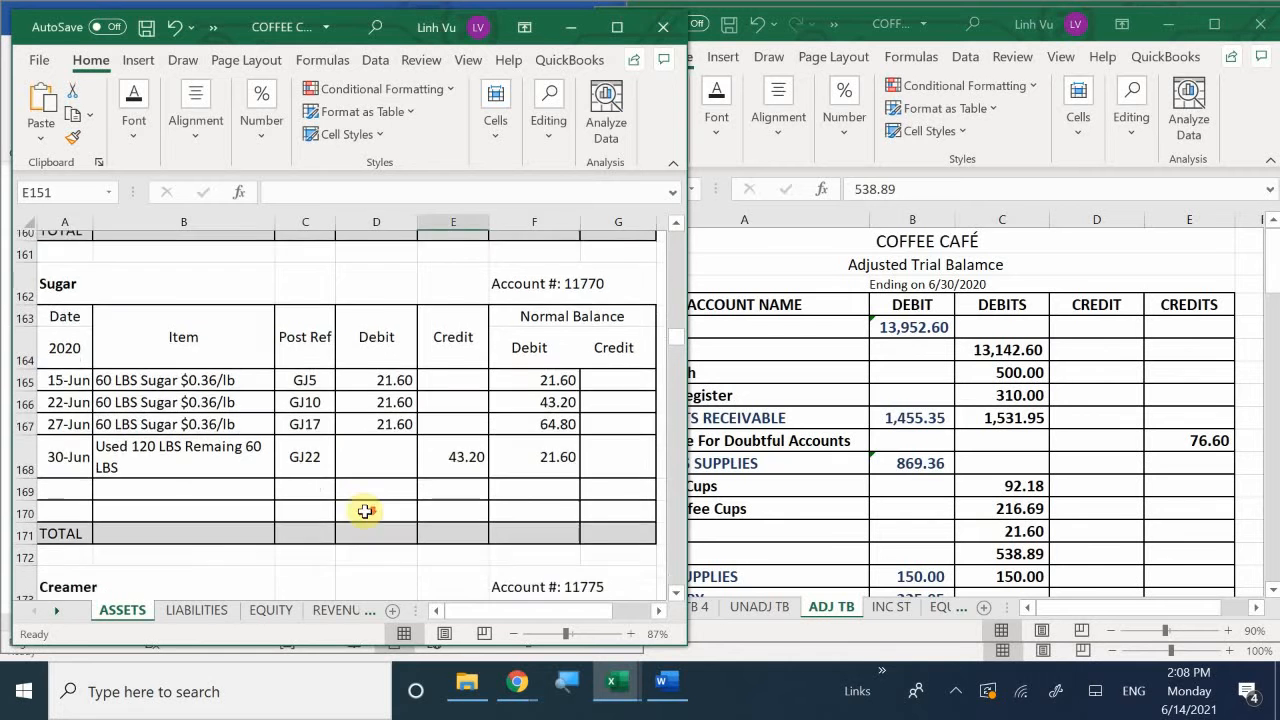
{"action": "scroll", "coordinate": [365, 511], "scroll_direction": "down", "scroll_amount": 4}
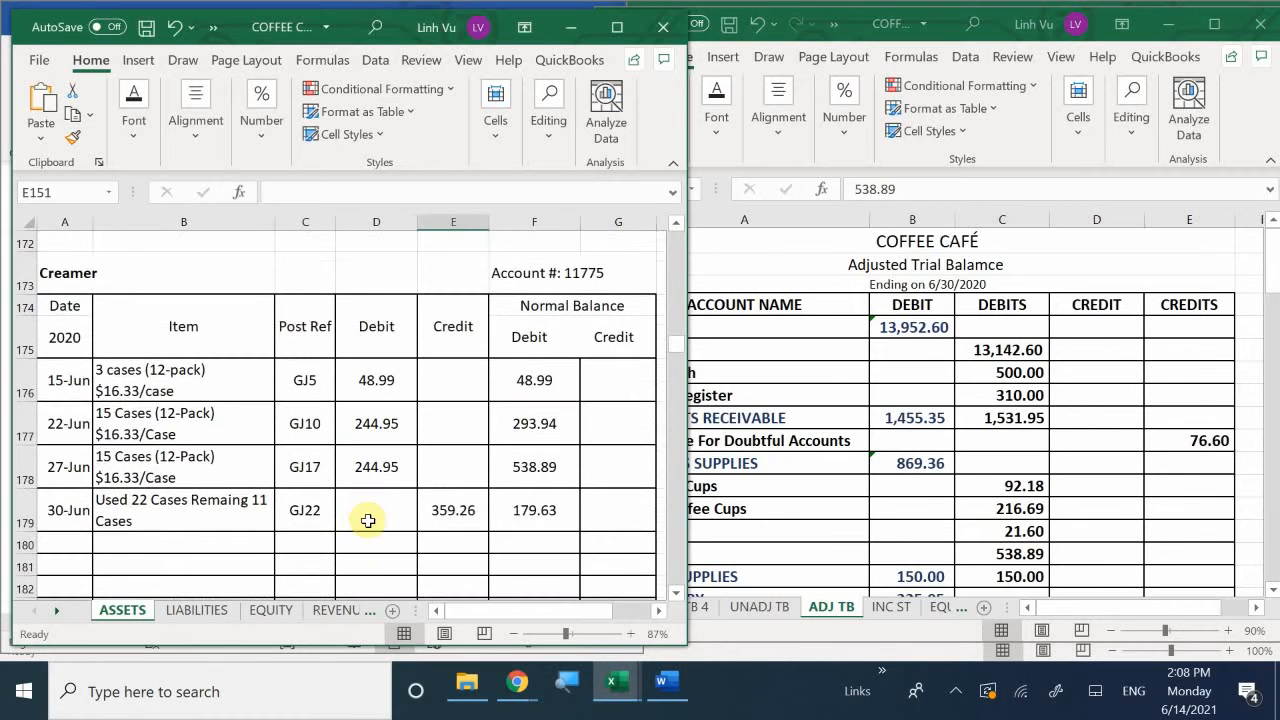
{"action": "scroll", "coordinate": [368, 520], "scroll_direction": "down", "scroll_amount": 1}
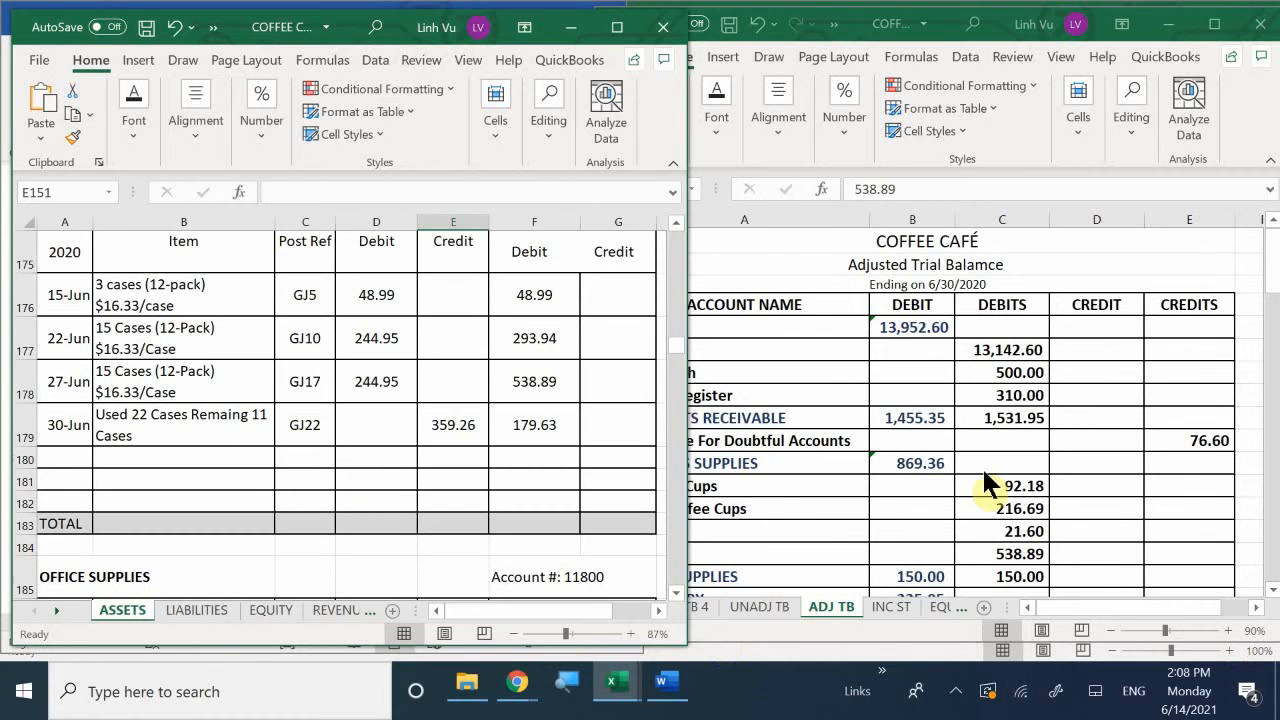
{"action": "left_click", "coordinate": [1022, 546]}
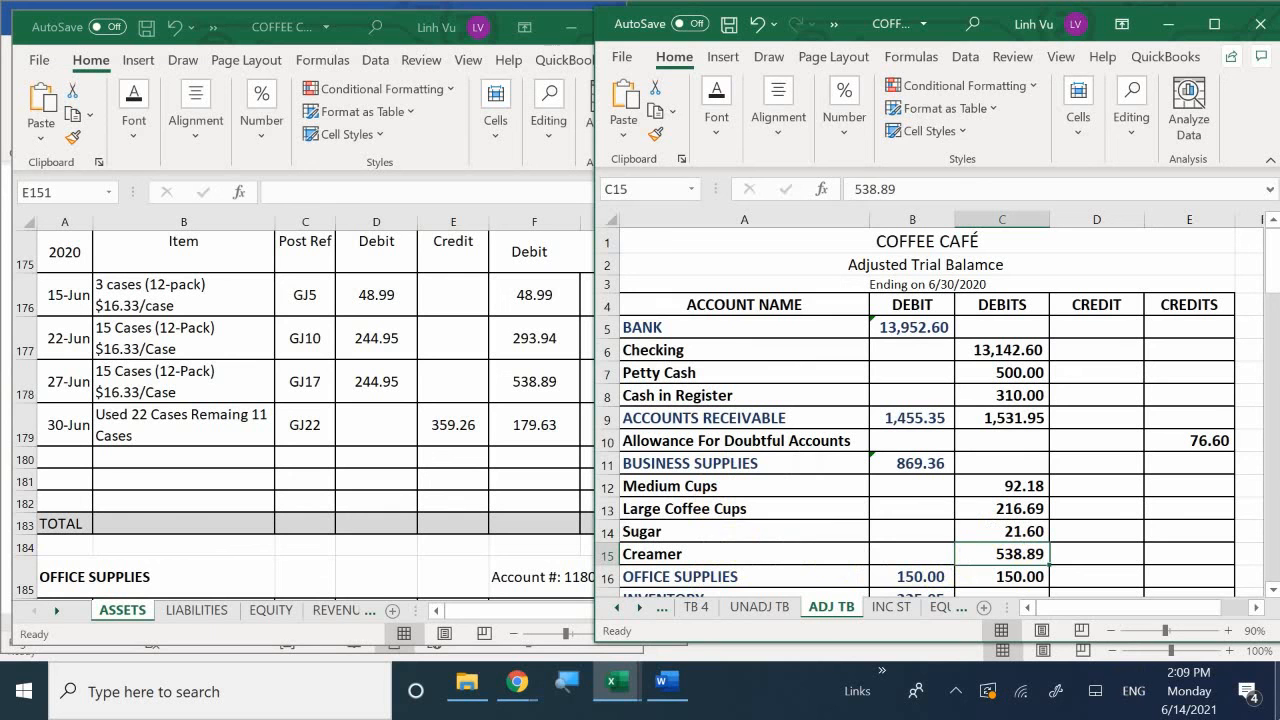
{"action": "type", "text": "179.63"}
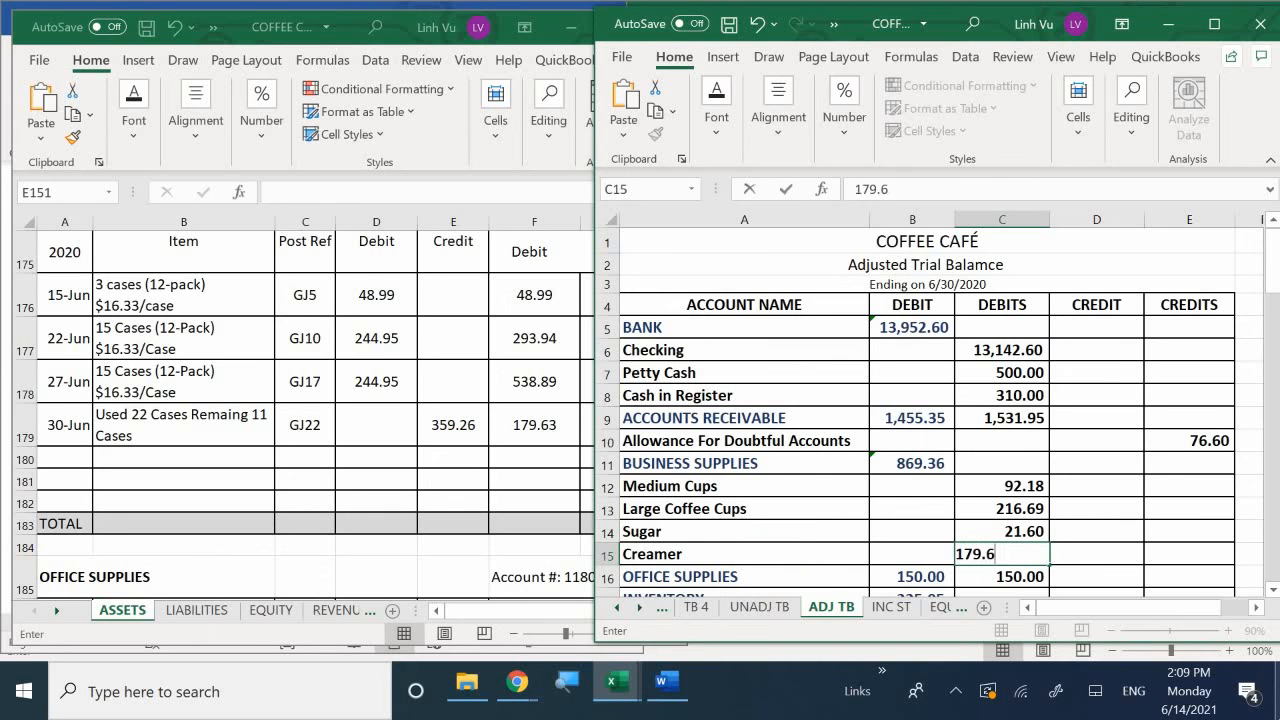
{"action": "key", "text": "Return"}
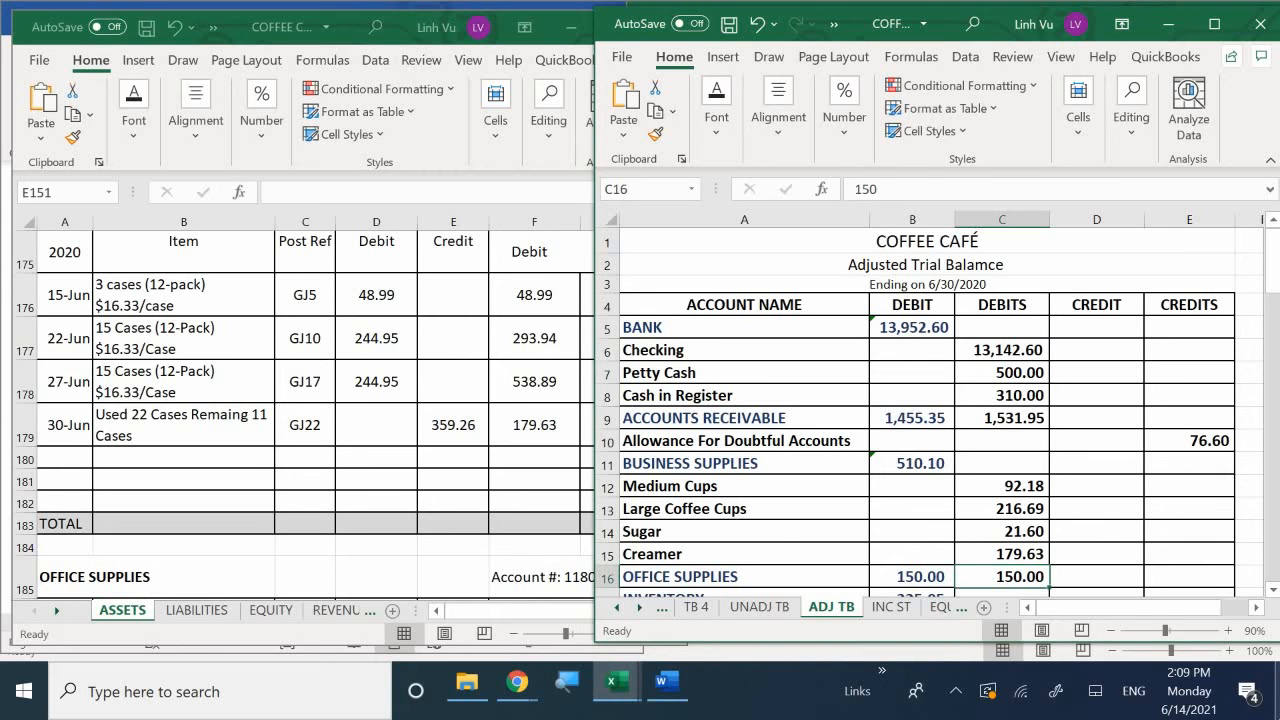
Compare the Business Supplies balances in the unadjusted trial balance with those in the adjusted trial balance.
{"action": "left_click", "coordinate": [773, 606]}
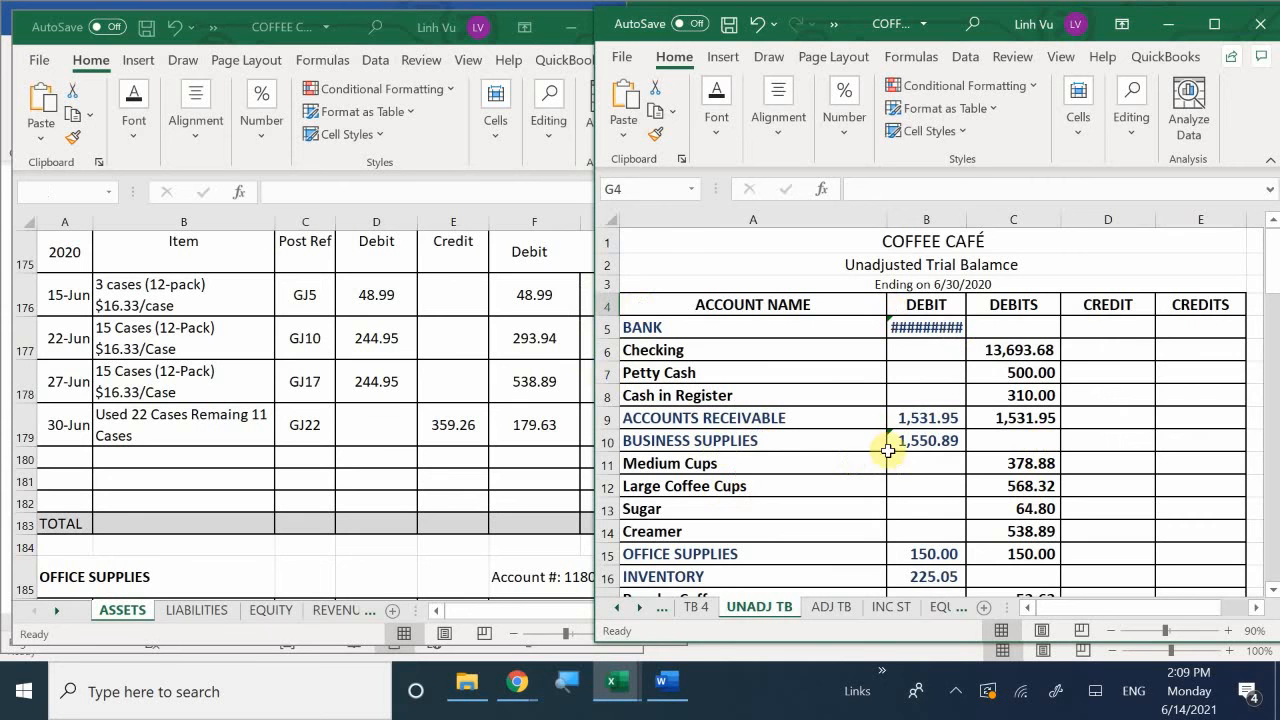
{"action": "left_click", "coordinate": [828, 606]}
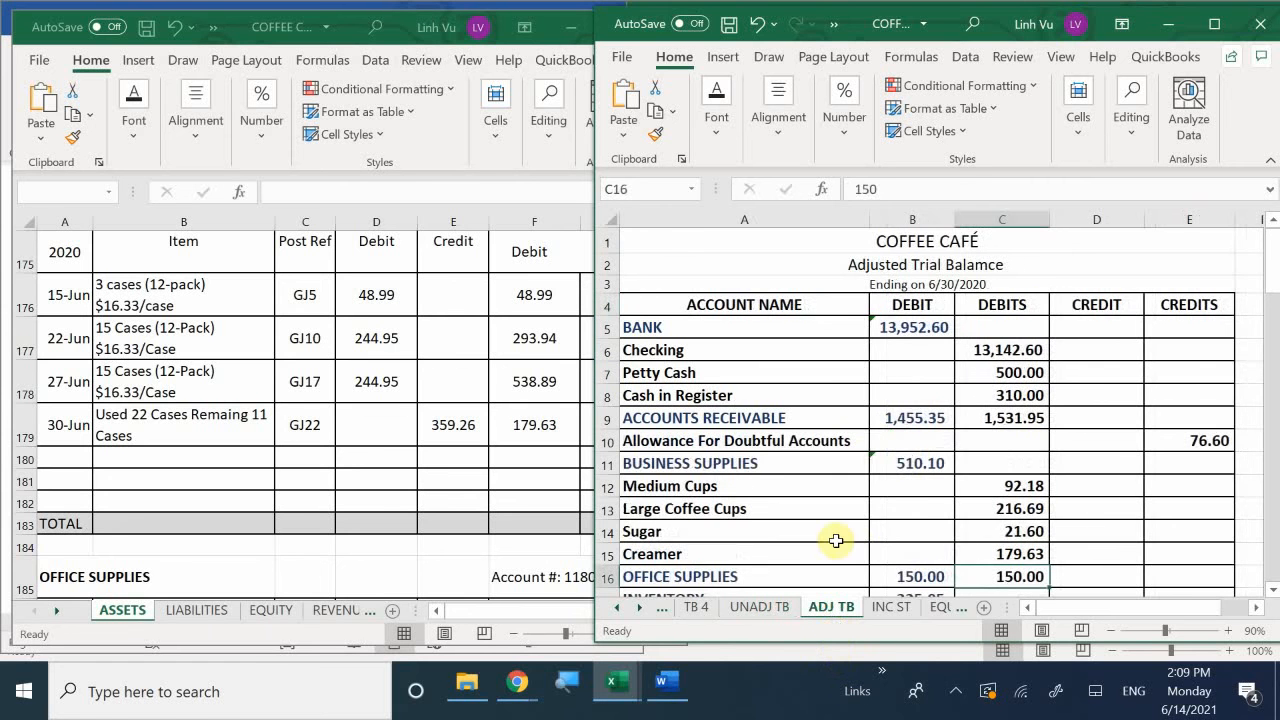
{"action": "left_click", "coordinate": [906, 502]}
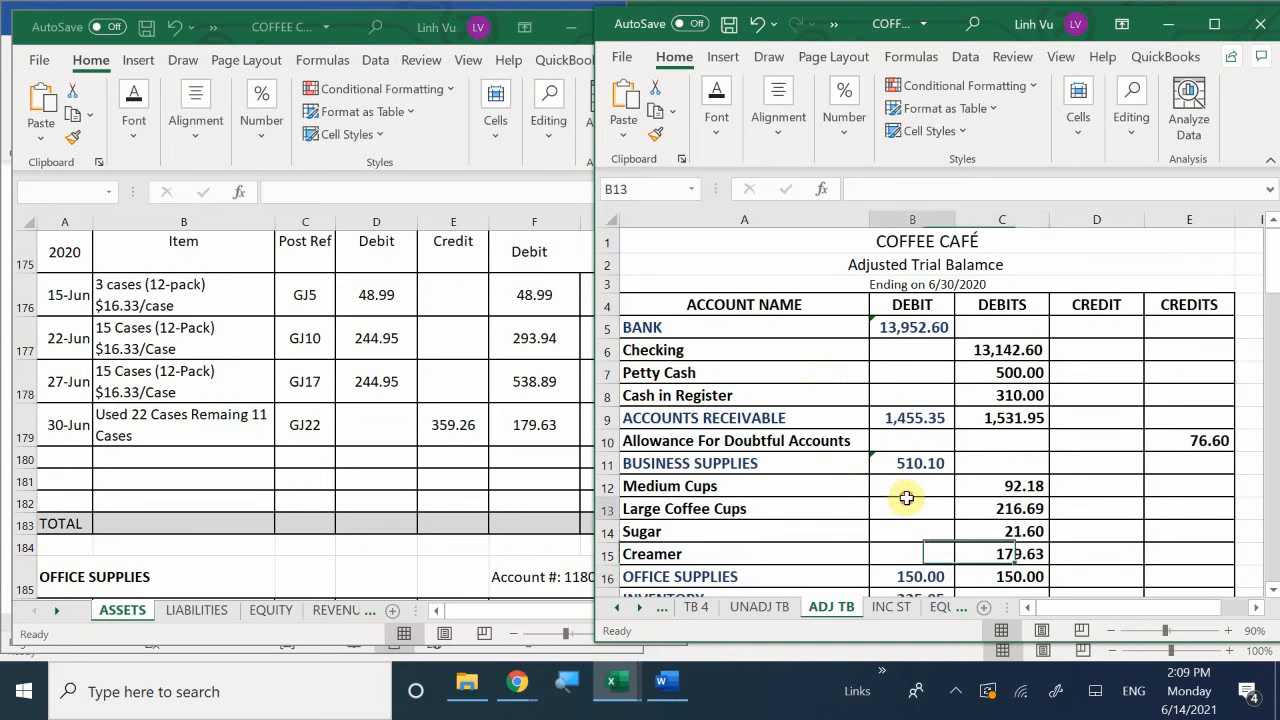
Look up the Office Supplies account's ending balance after the June usage entry in the assets ledger.
{"action": "scroll", "coordinate": [906, 498], "scroll_direction": "down", "scroll_amount": 2}
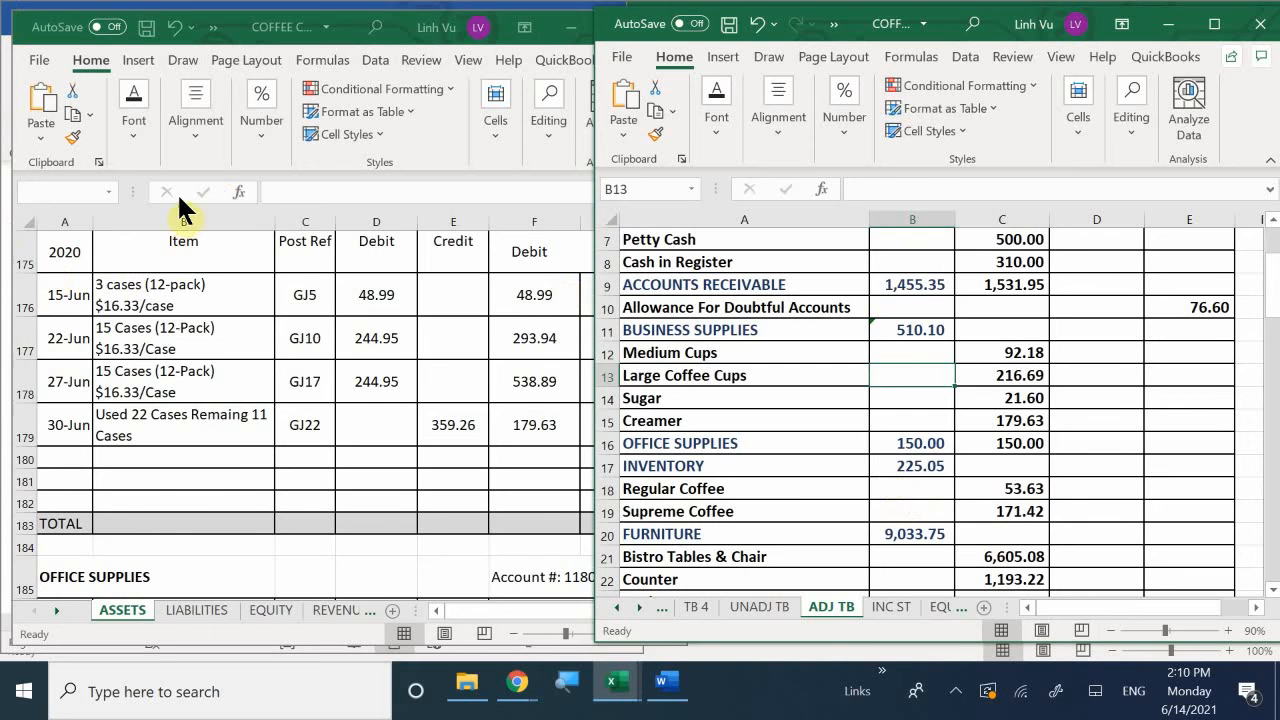
{"action": "left_click", "coordinate": [214, 485]}
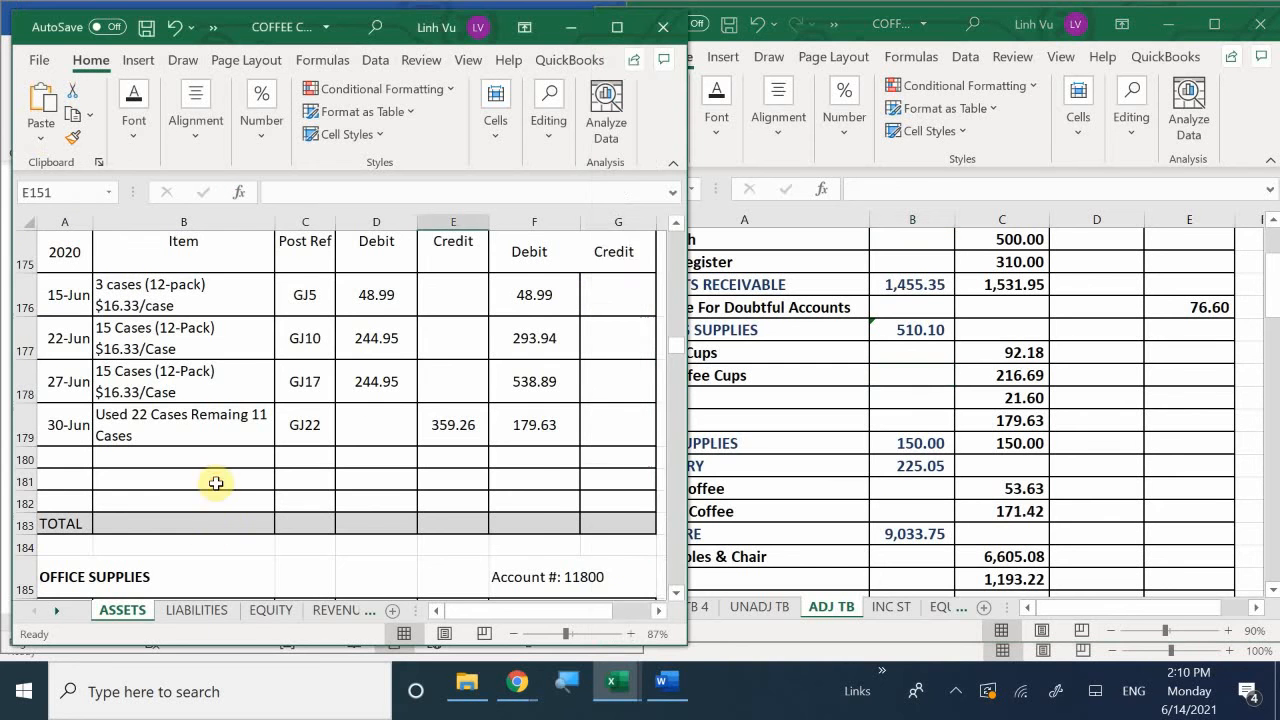
{"action": "scroll", "coordinate": [215, 483], "scroll_direction": "down", "scroll_amount": 2}
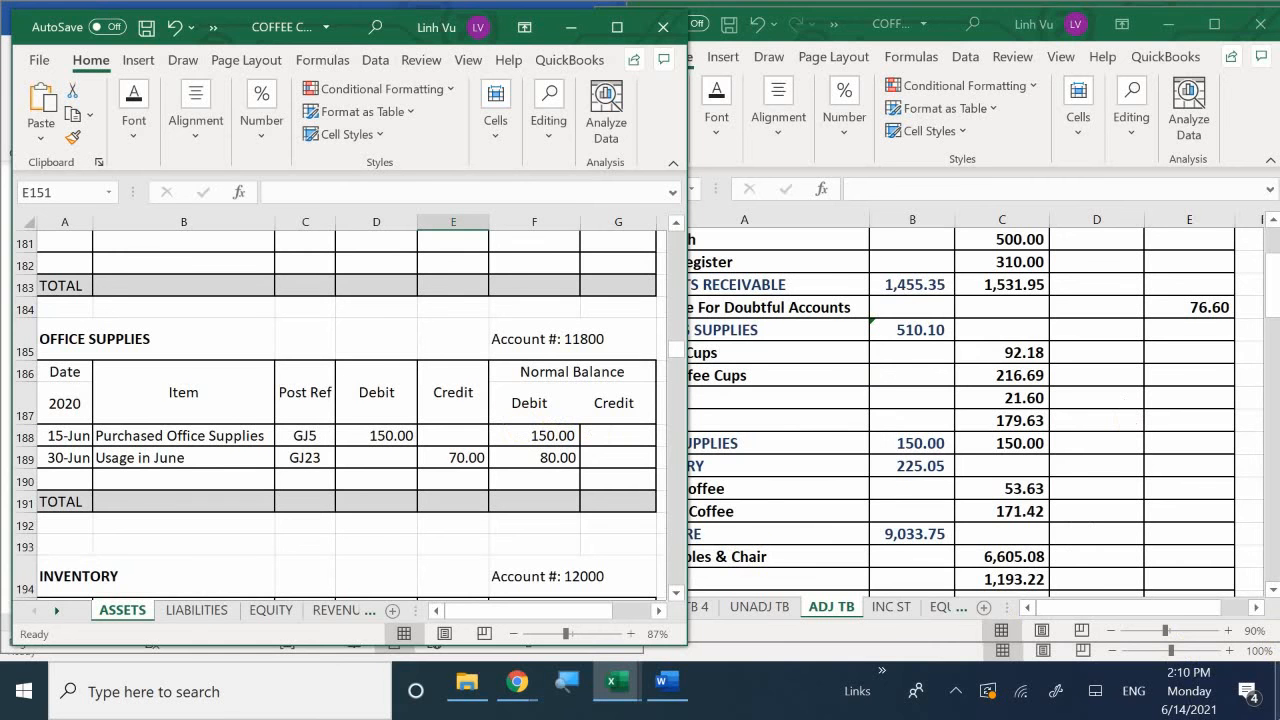
{"action": "left_click", "coordinate": [923, 452]}
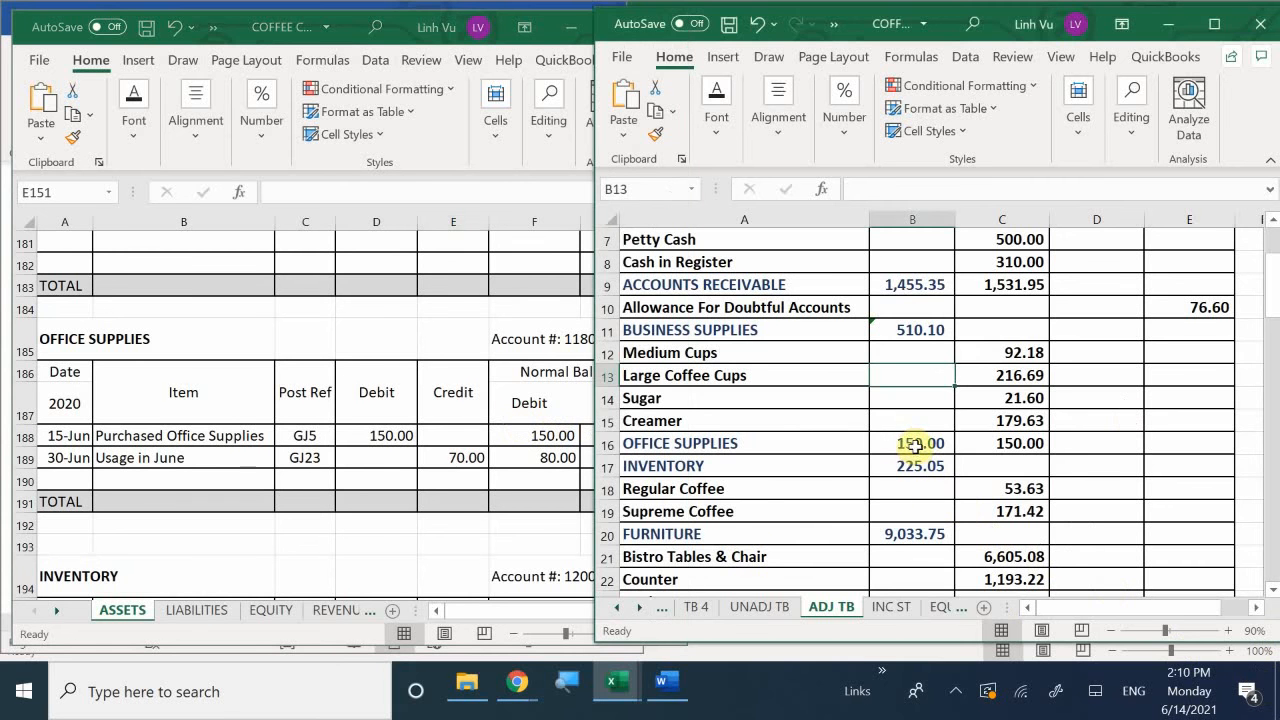
{"action": "left_click", "coordinate": [911, 443]}
{"action": "type", "text": "80"}
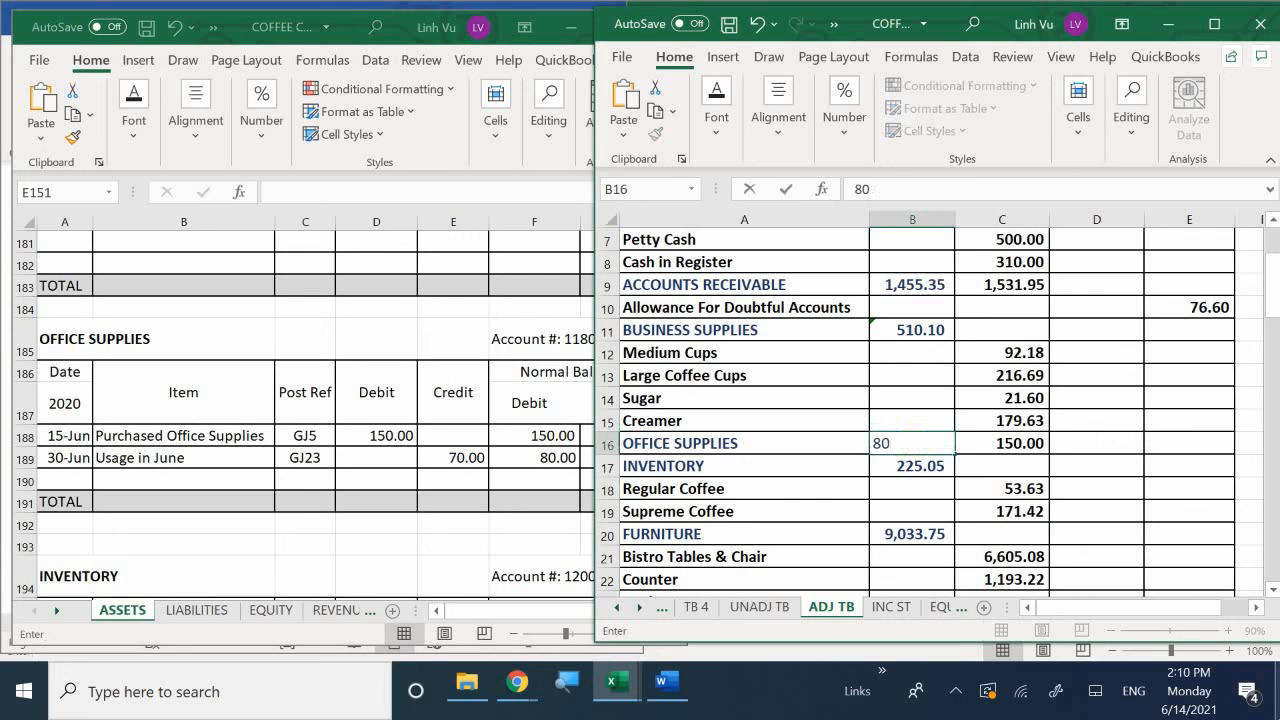
{"action": "key", "text": "BackSpace"}
{"action": "key", "text": "BackSpace"}
{"action": "key", "text": "Return"}
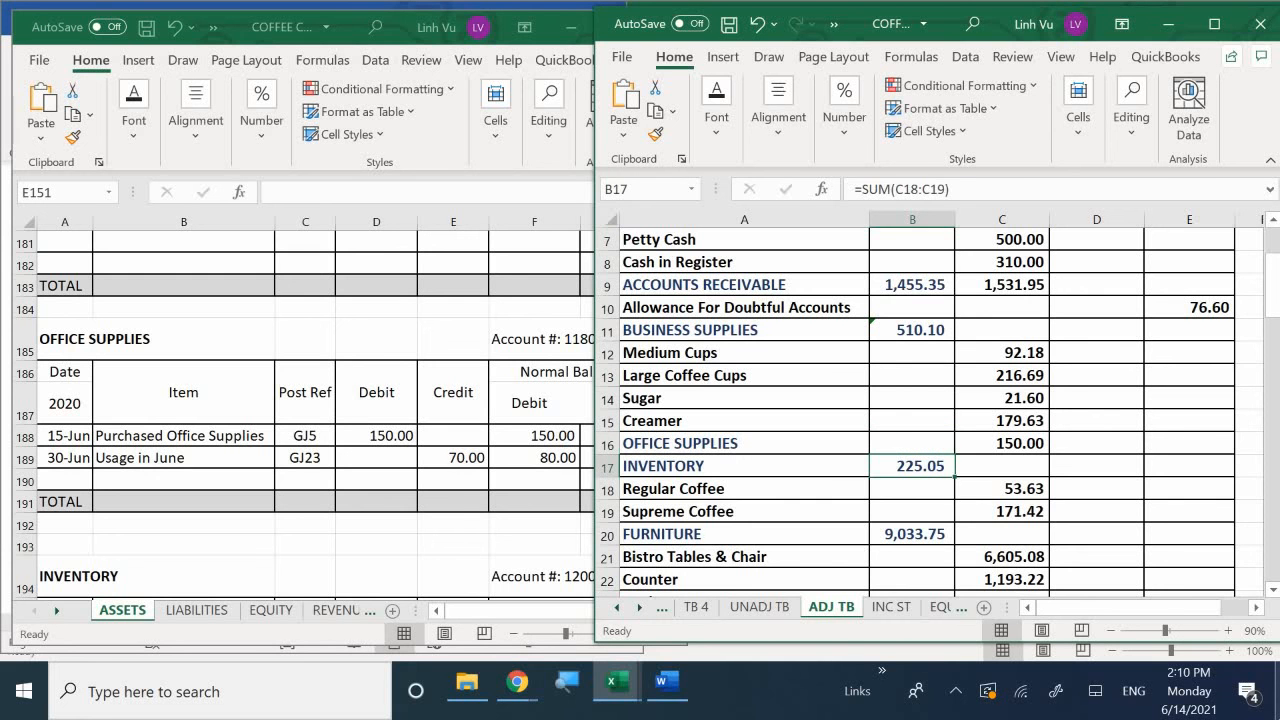
Link the Office Supplies total in cell B16 to its detail amount with the formula =C16.
{"action": "key", "text": "Up"}
{"action": "type", "text": "="}
{"action": "left_click", "coordinate": [995, 443]}
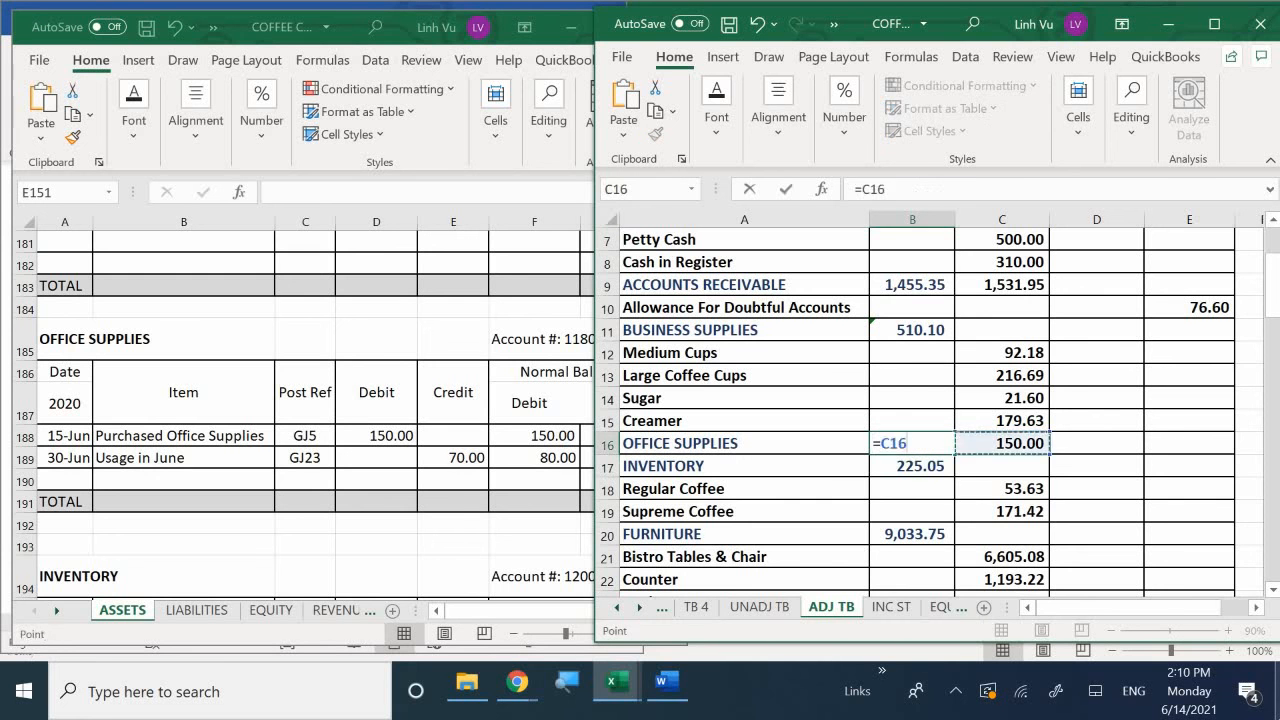
{"action": "key", "text": "Return"}
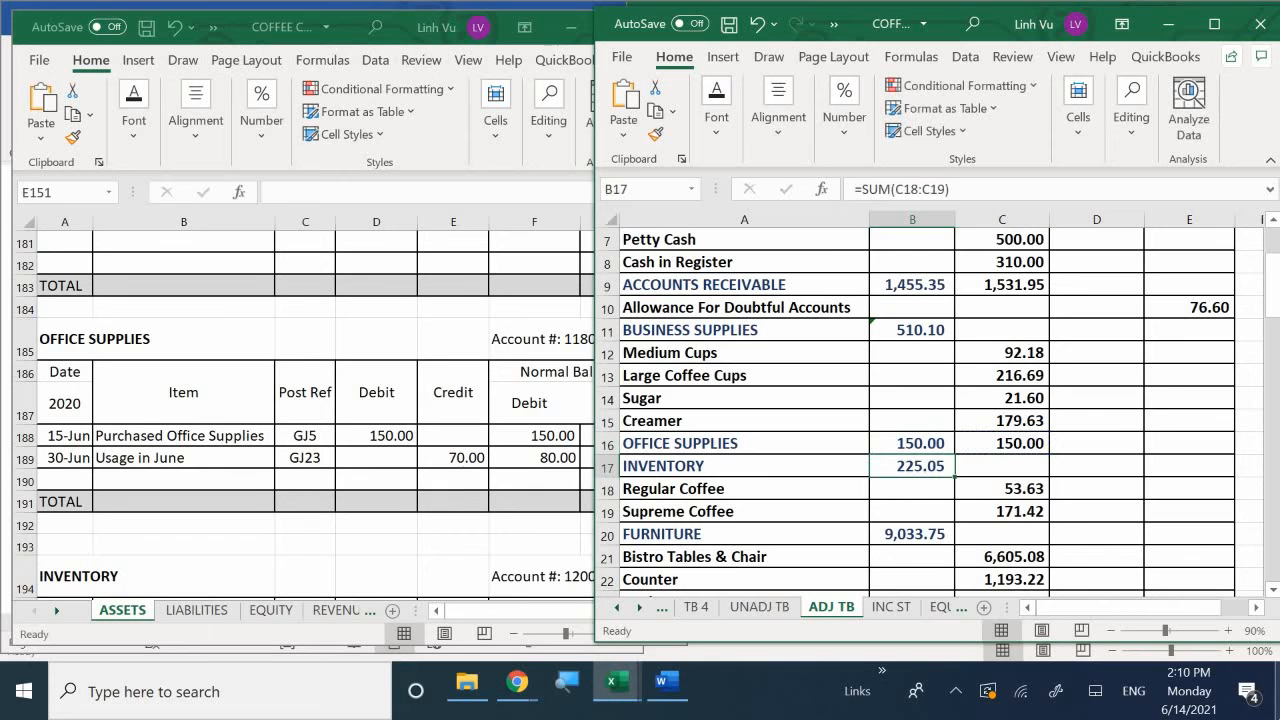
Set the Office Supplies detail debit in cell C16 of the adjusted trial balance to 80.
{"action": "left_click", "coordinate": [995, 443]}
{"action": "type", "text": "80"}
{"action": "key", "text": "Return"}
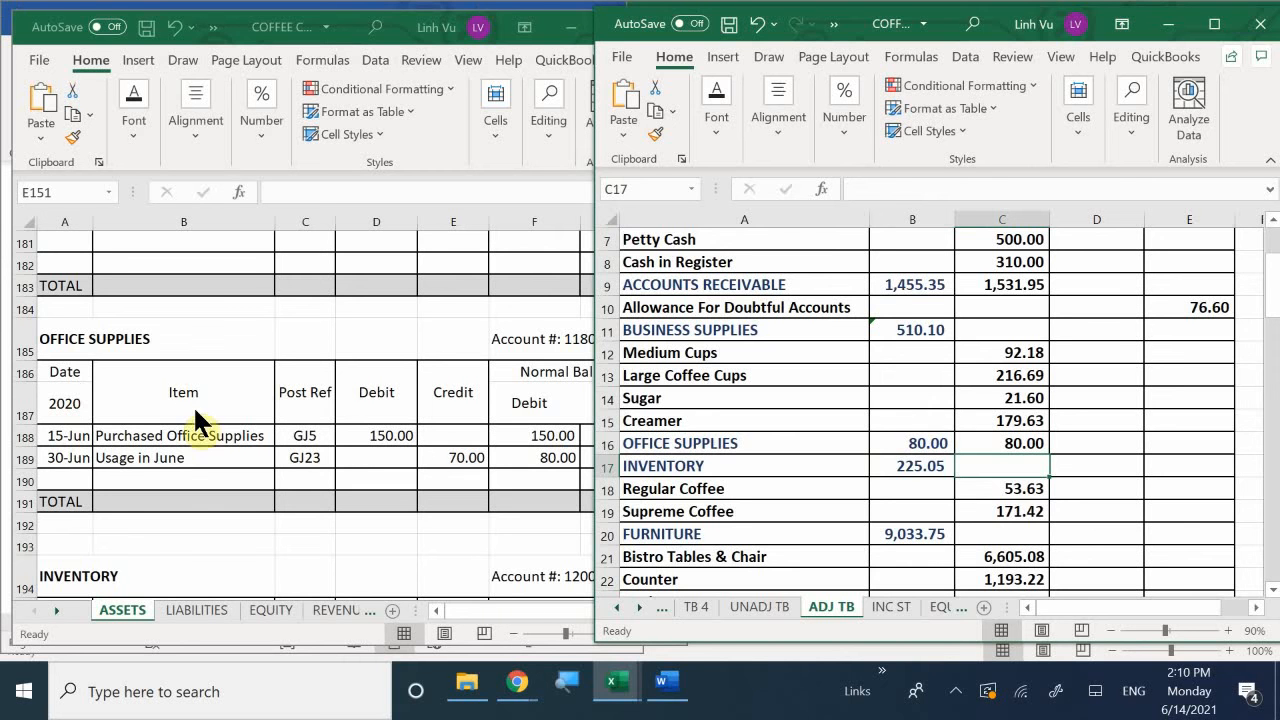
Review the inventory accounts in the assets ledger, checking the ending balances of Regular Coffee, Supreme Coffee and Ceramic Coffee Mugs.
{"action": "left_click", "coordinate": [345, 527]}
{"action": "scroll", "coordinate": [346, 526], "scroll_direction": "down", "scroll_amount": 4}
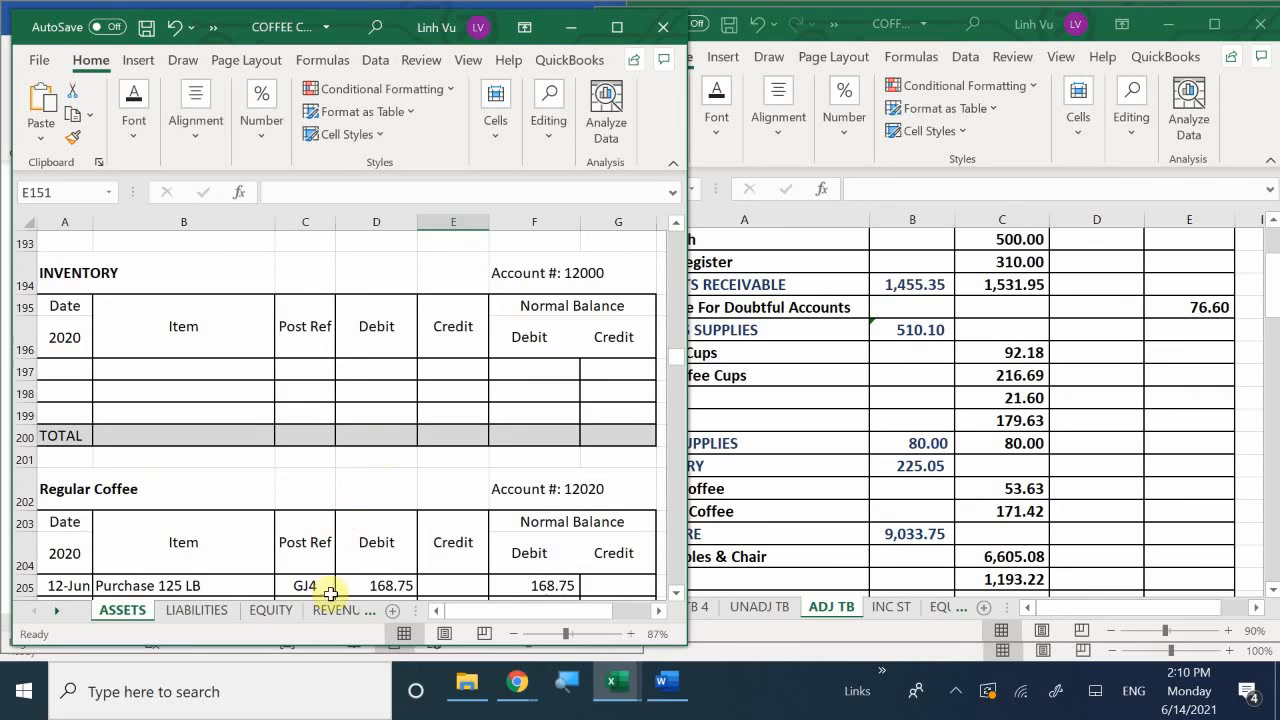
{"action": "scroll", "coordinate": [418, 541], "scroll_direction": "down", "scroll_amount": 8}
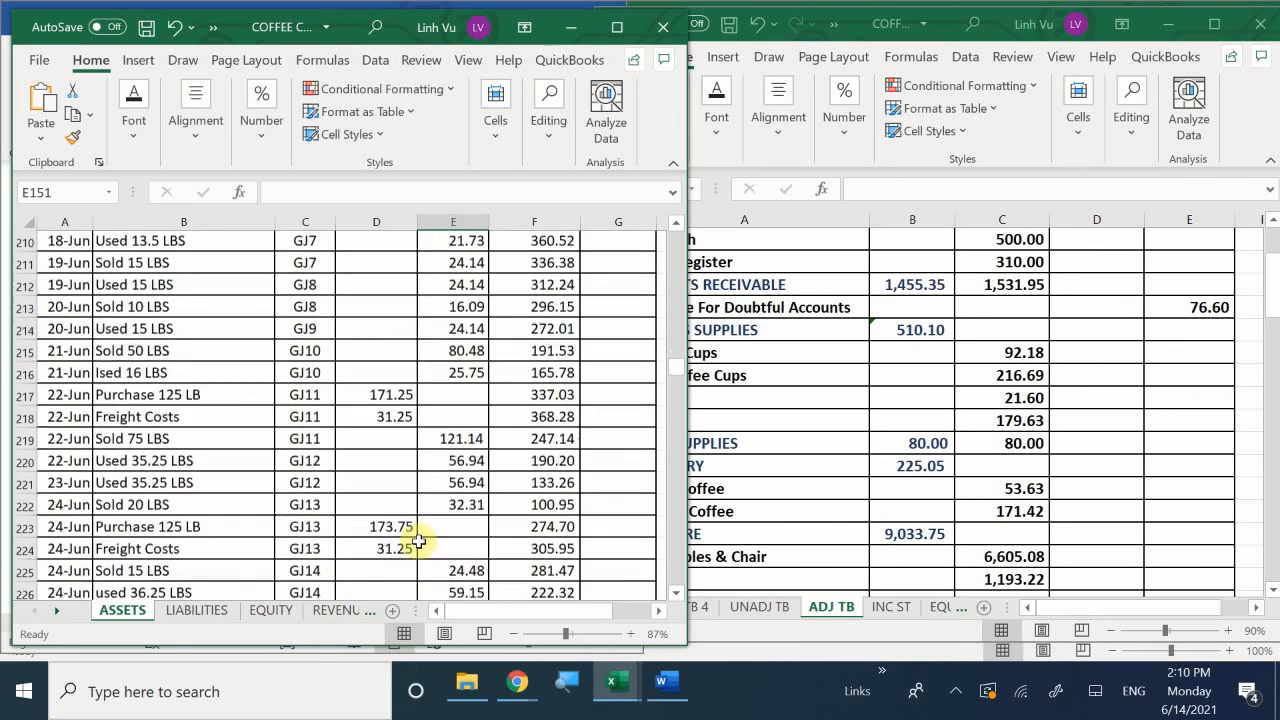
{"action": "scroll", "coordinate": [418, 541], "scroll_direction": "down", "scroll_amount": 6}
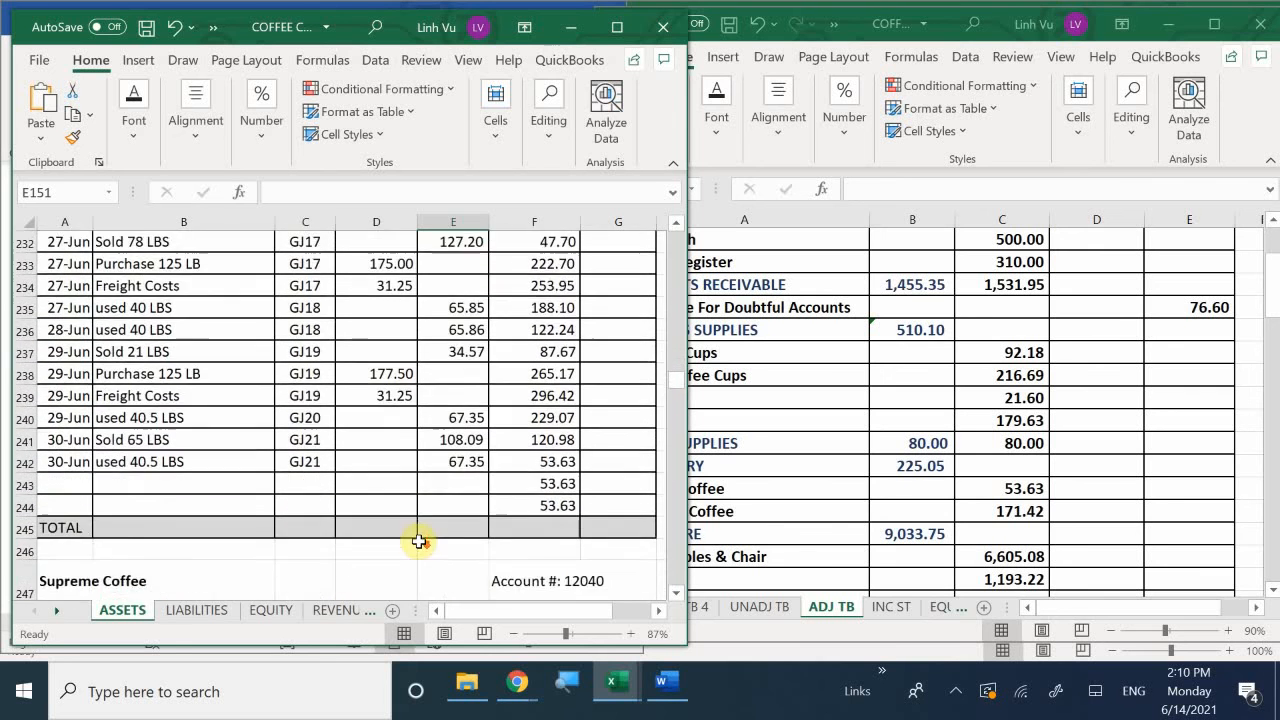
{"action": "scroll", "coordinate": [418, 541], "scroll_direction": "up", "scroll_amount": 2}
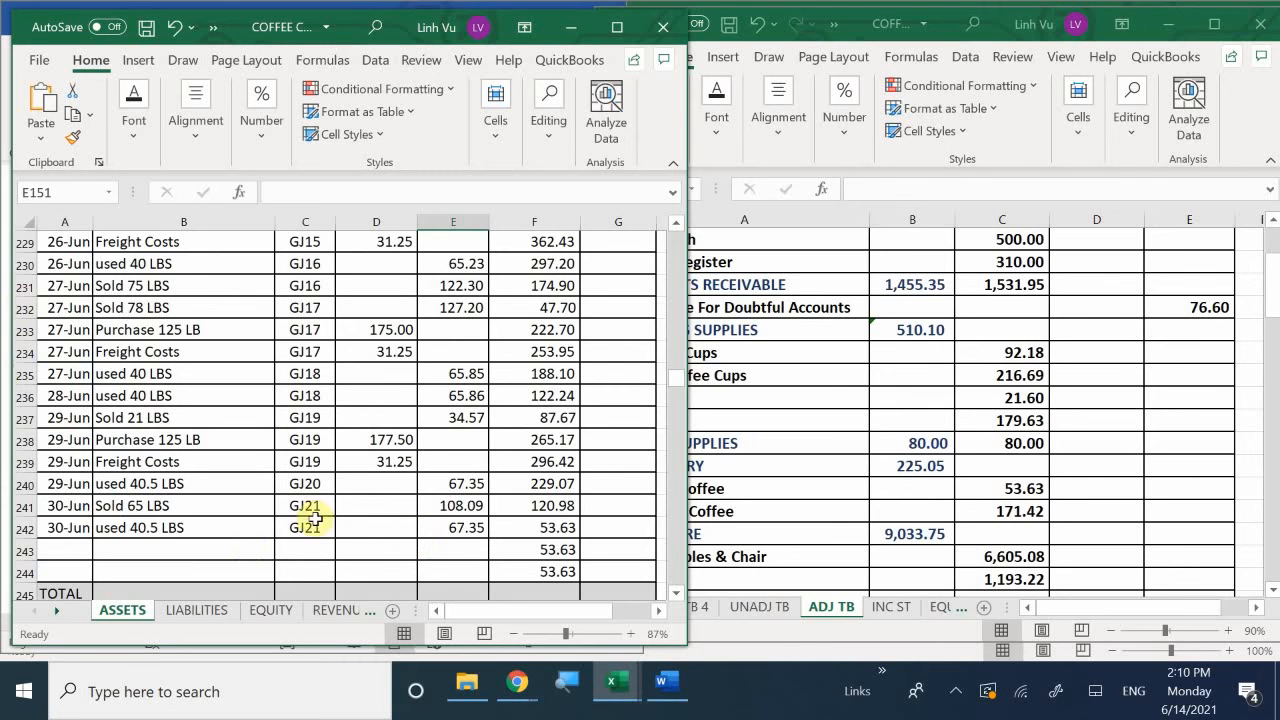
{"action": "left_click", "coordinate": [354, 504]}
{"action": "scroll", "coordinate": [355, 500], "scroll_direction": "down", "scroll_amount": 2}
{"action": "scroll", "coordinate": [355, 500], "scroll_direction": "down", "scroll_amount": 12}
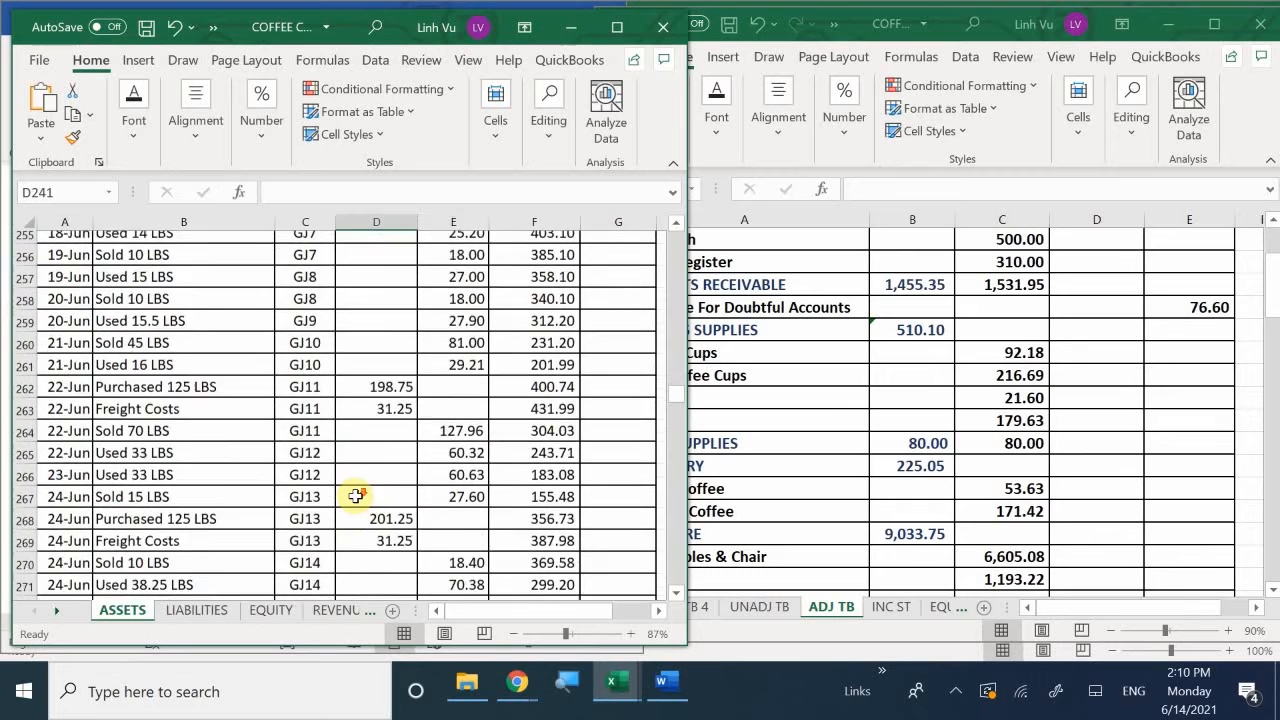
{"action": "scroll", "coordinate": [355, 496], "scroll_direction": "down", "scroll_amount": 5}
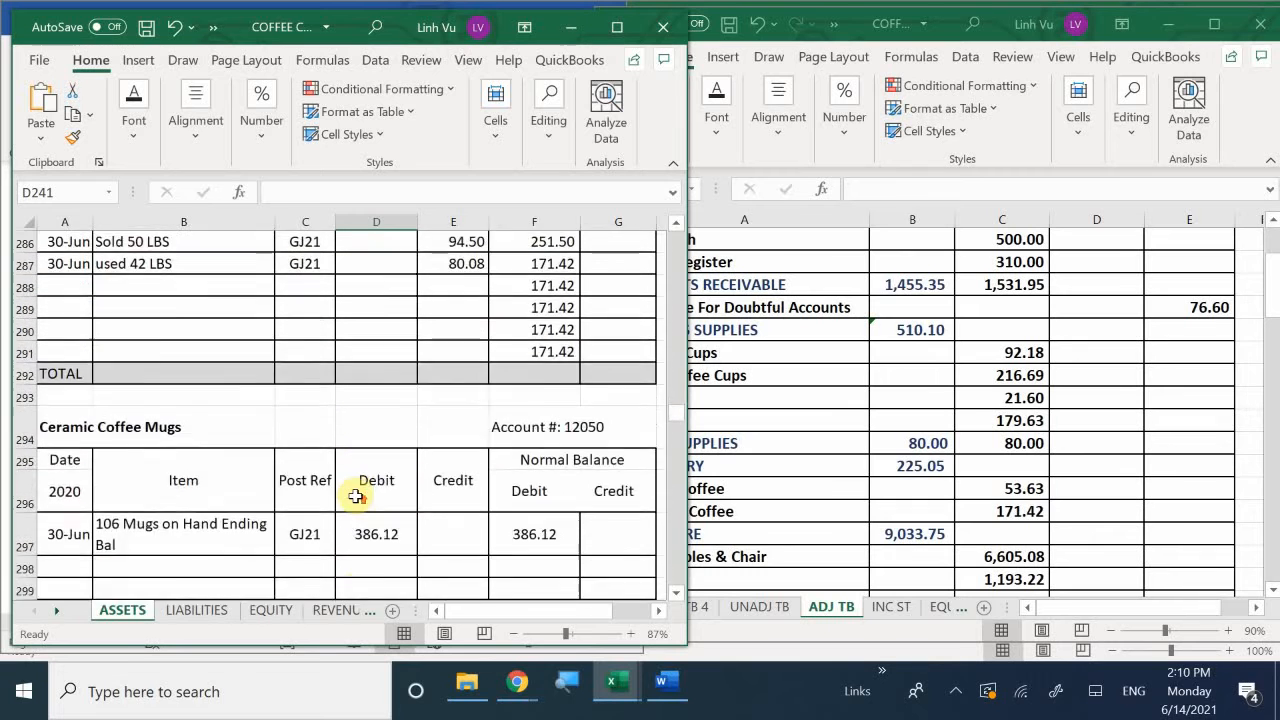
Insert a blank row between Supreme Coffee and FURNITURE in the adjusted trial balance.
{"action": "scroll", "coordinate": [355, 496], "scroll_direction": "up", "scroll_amount": 3}
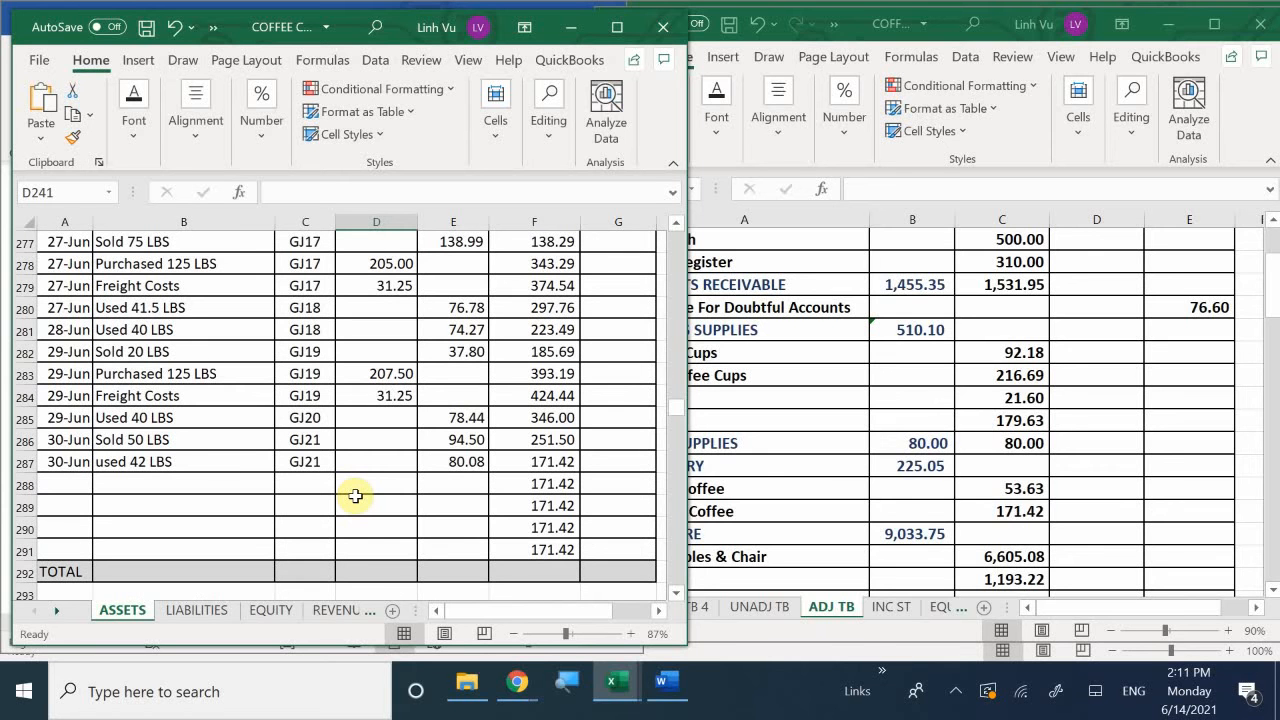
{"action": "left_click", "coordinate": [355, 496]}
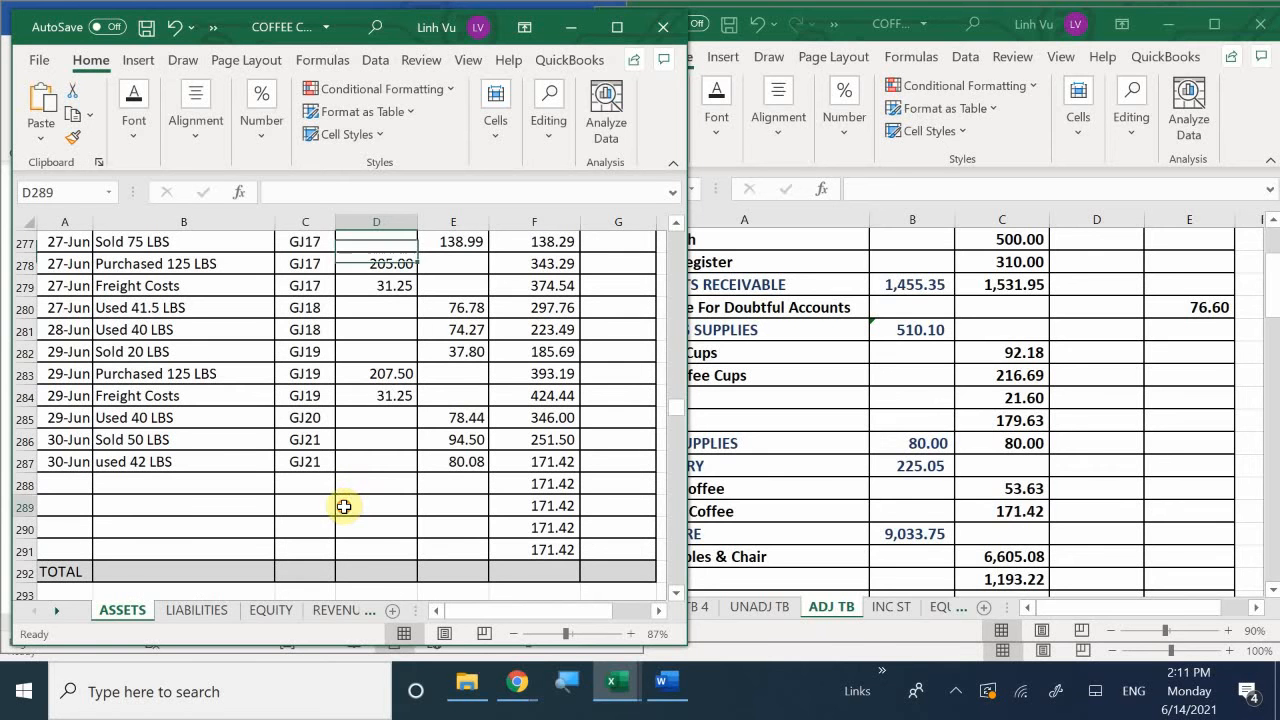
{"action": "scroll", "coordinate": [345, 505], "scroll_direction": "down", "scroll_amount": 5}
{"action": "scroll", "coordinate": [344, 507], "scroll_direction": "up", "scroll_amount": 2}
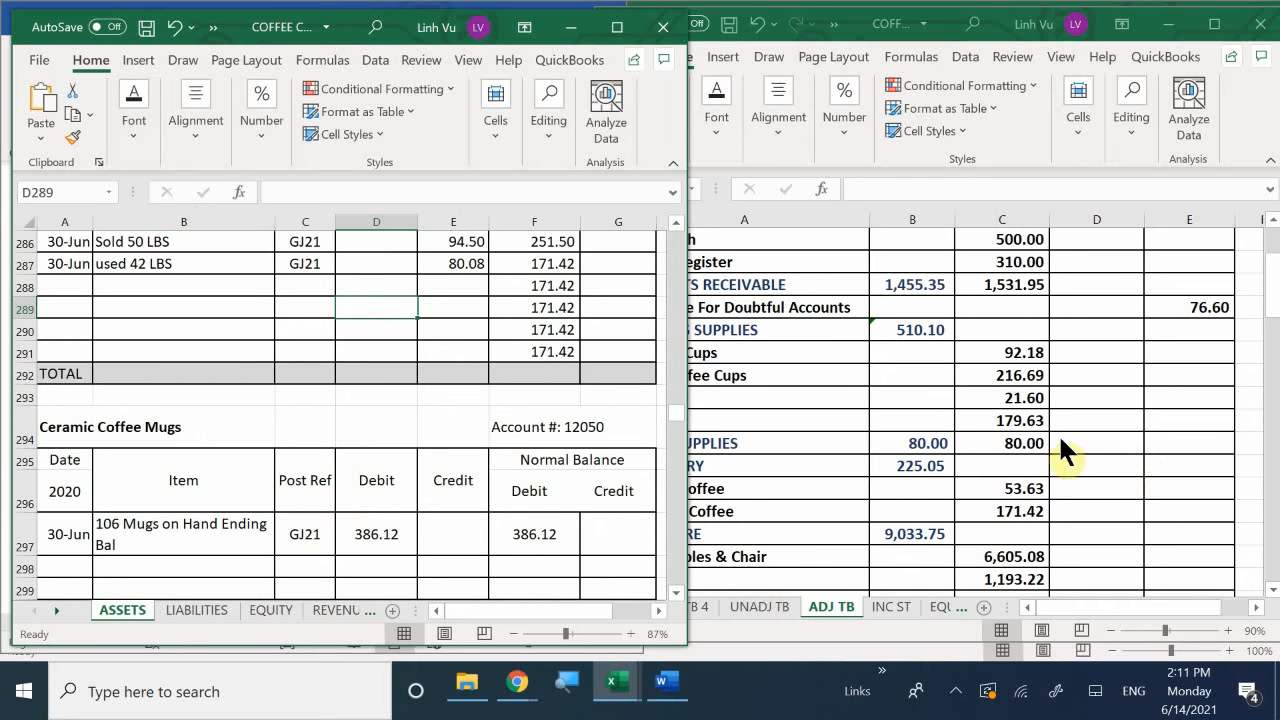
{"action": "left_click", "coordinate": [1000, 468]}
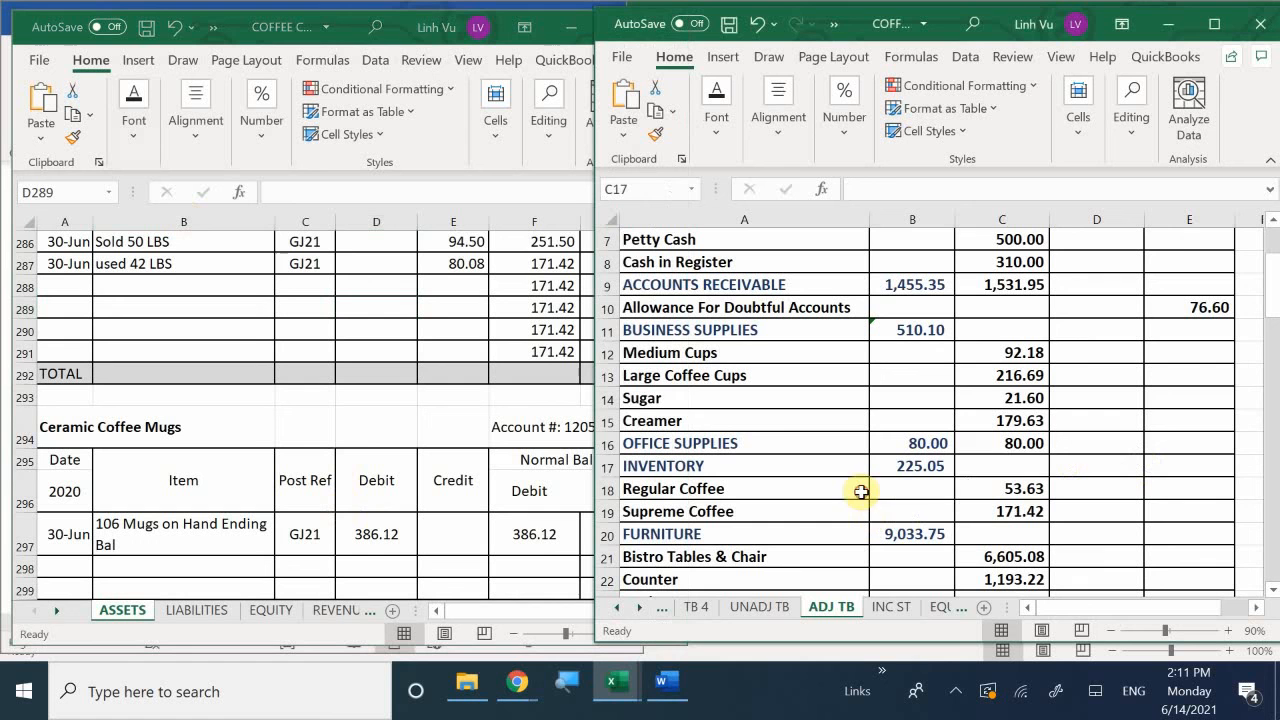
{"action": "right_click", "coordinate": [606, 534]}
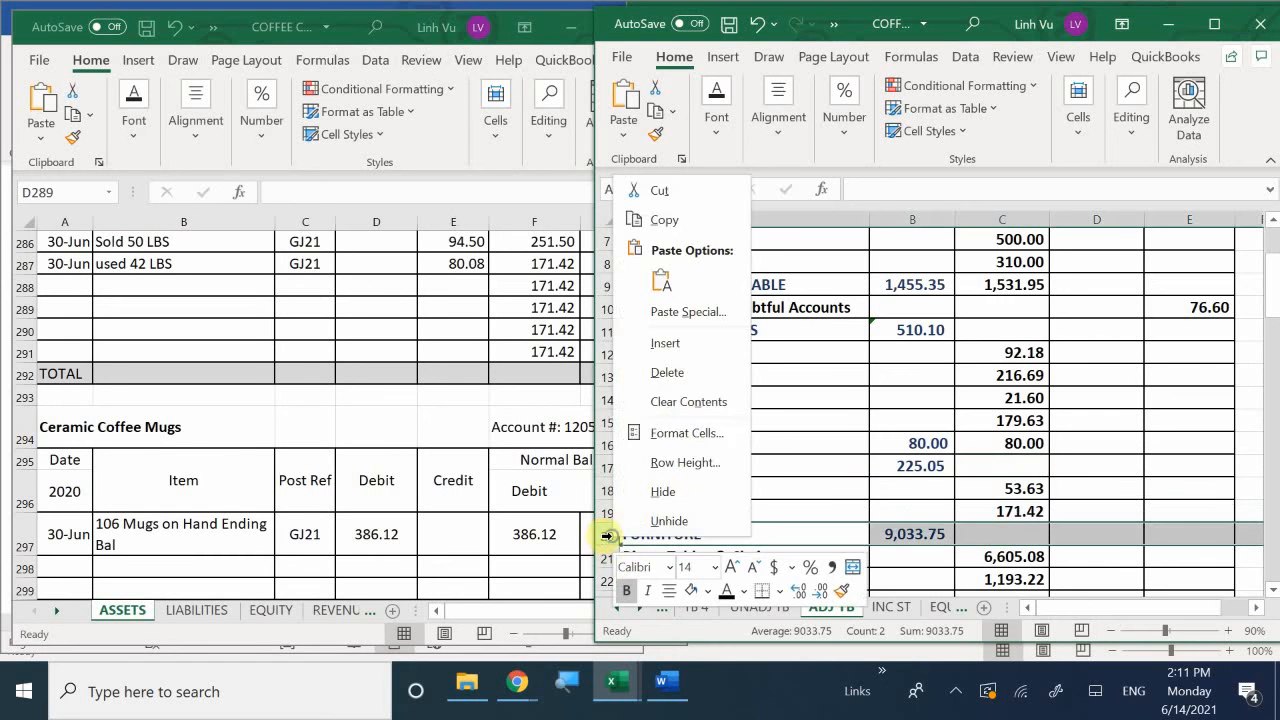
{"action": "left_click", "coordinate": [668, 344]}
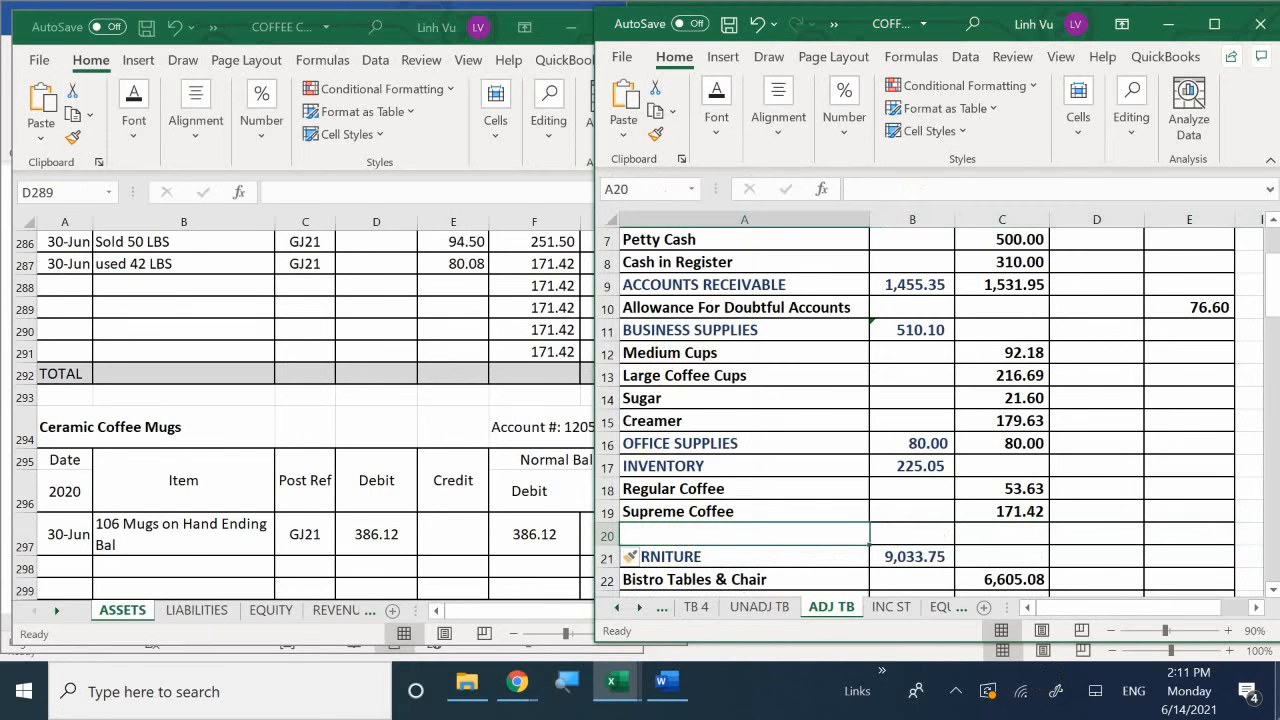
Label the new inventory row in cell A20 as "Ceramic Coffee Mugs".
{"action": "type", "text": "Cermaic"}
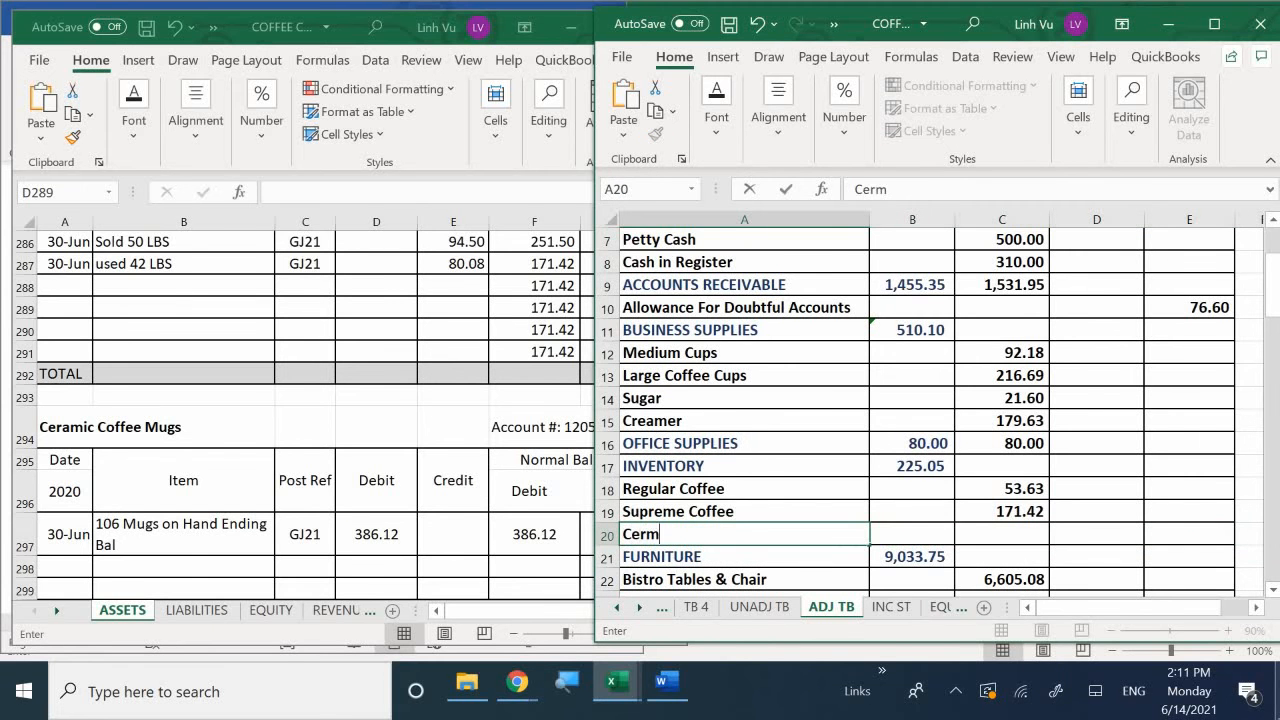
{"action": "key", "text": "BackSpace"}
{"action": "key", "text": "BackSpace"}
{"action": "key", "text": "BackSpace"}
{"action": "key", "text": "BackSpace"}
{"action": "type", "text": "amic Coffee Muh"}
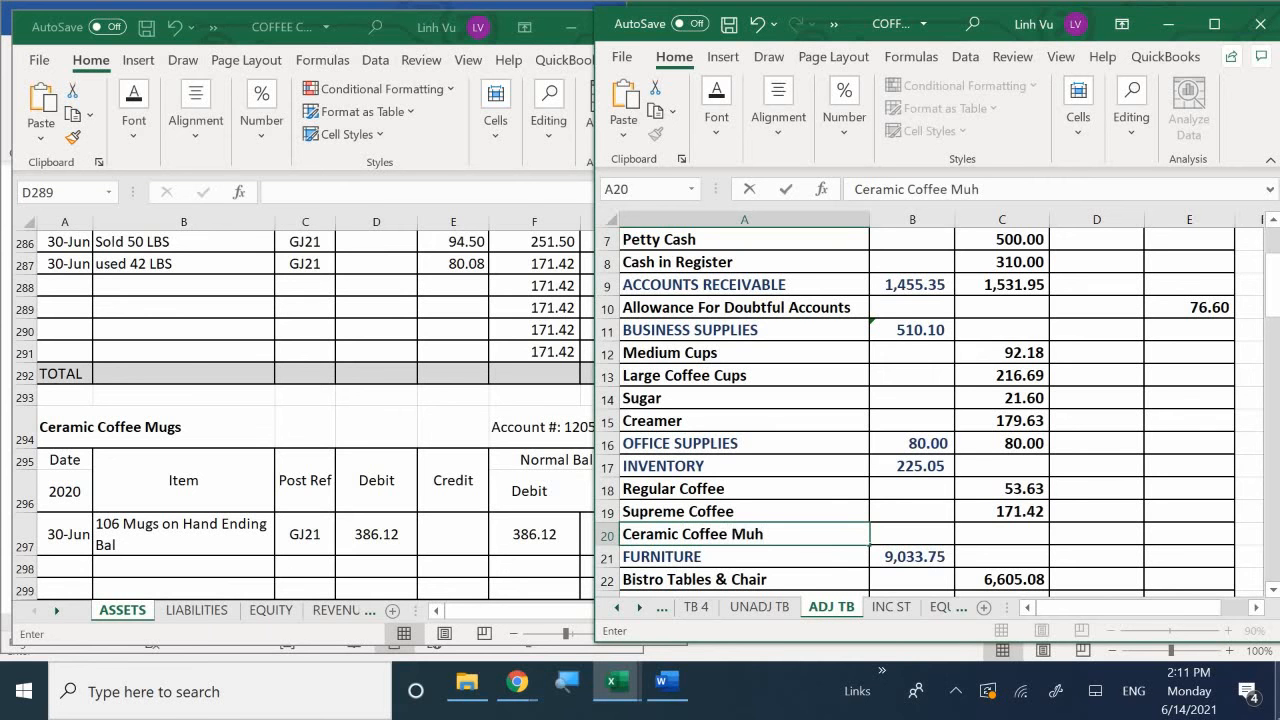
{"action": "key", "text": "BackSpace"}
{"action": "type", "text": "gs"}
{"action": "key", "text": "Tab"}
Enter 386.12 as the Ceramic Coffee Mugs detail debit in cell C20.
{"action": "left_click", "coordinate": [1002, 534]}
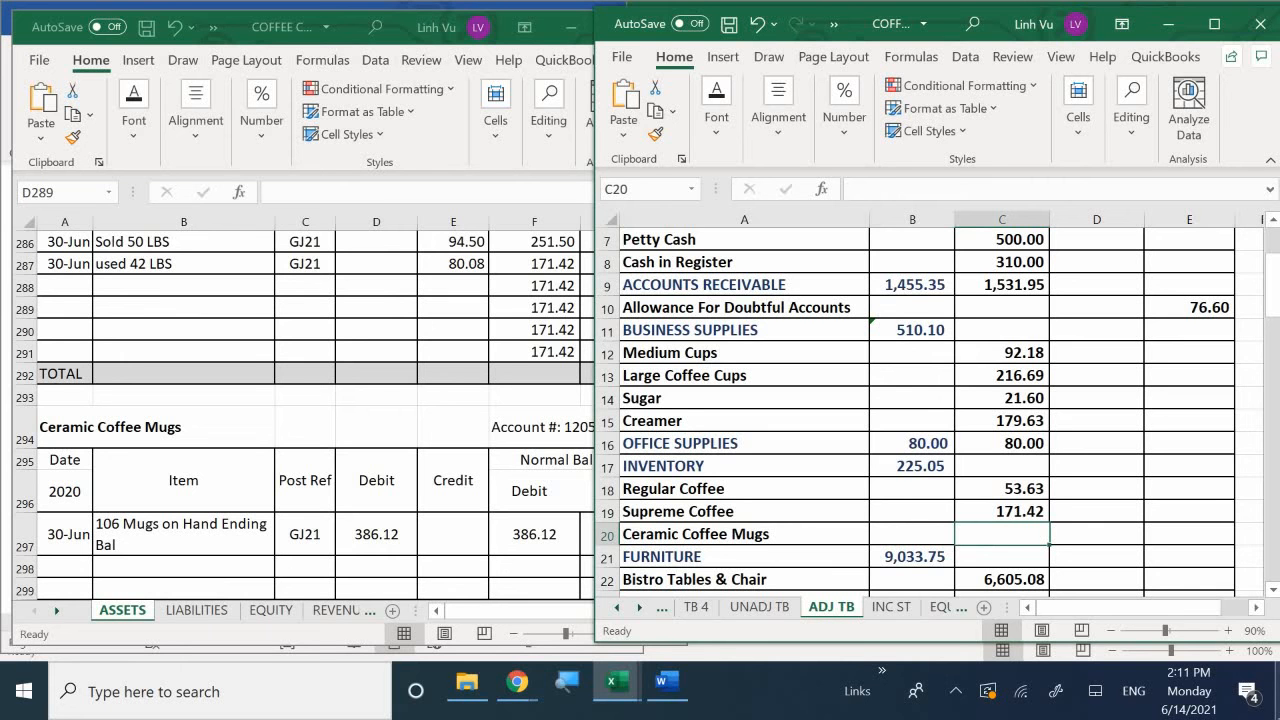
{"action": "type", "text": "38"}
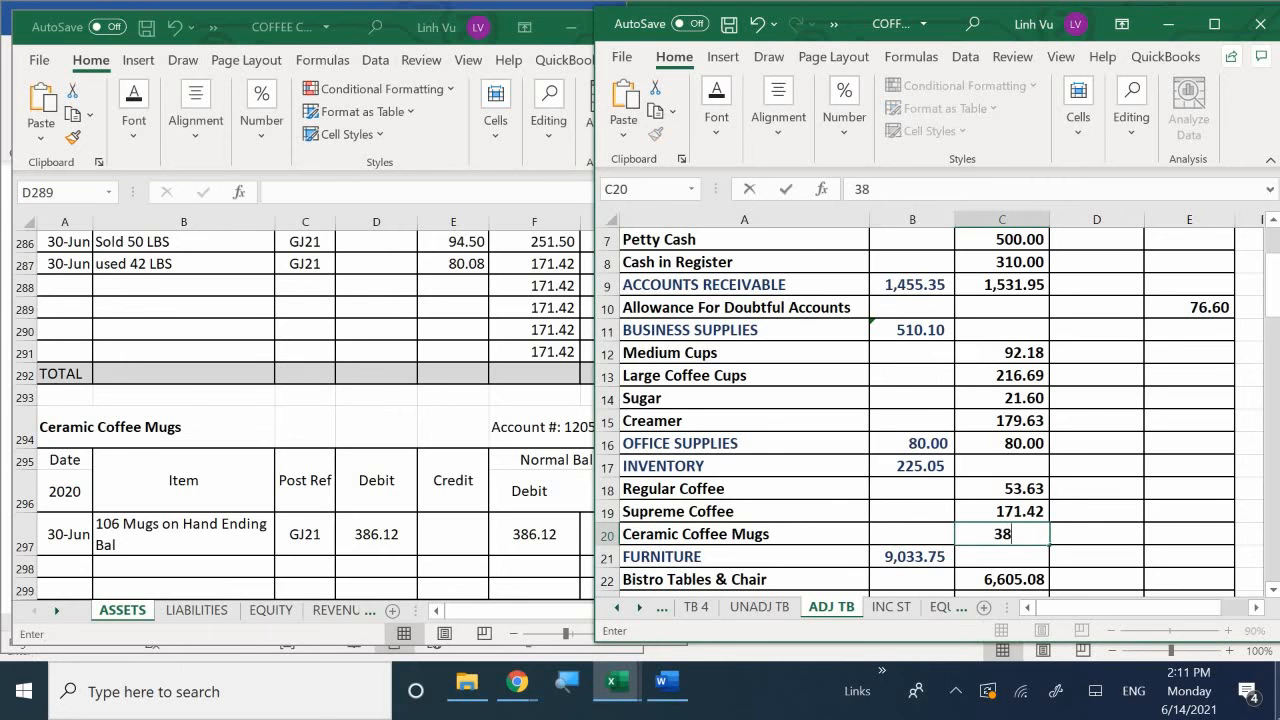
{"action": "type", "text": "6.12"}
{"action": "key", "text": "Return"}
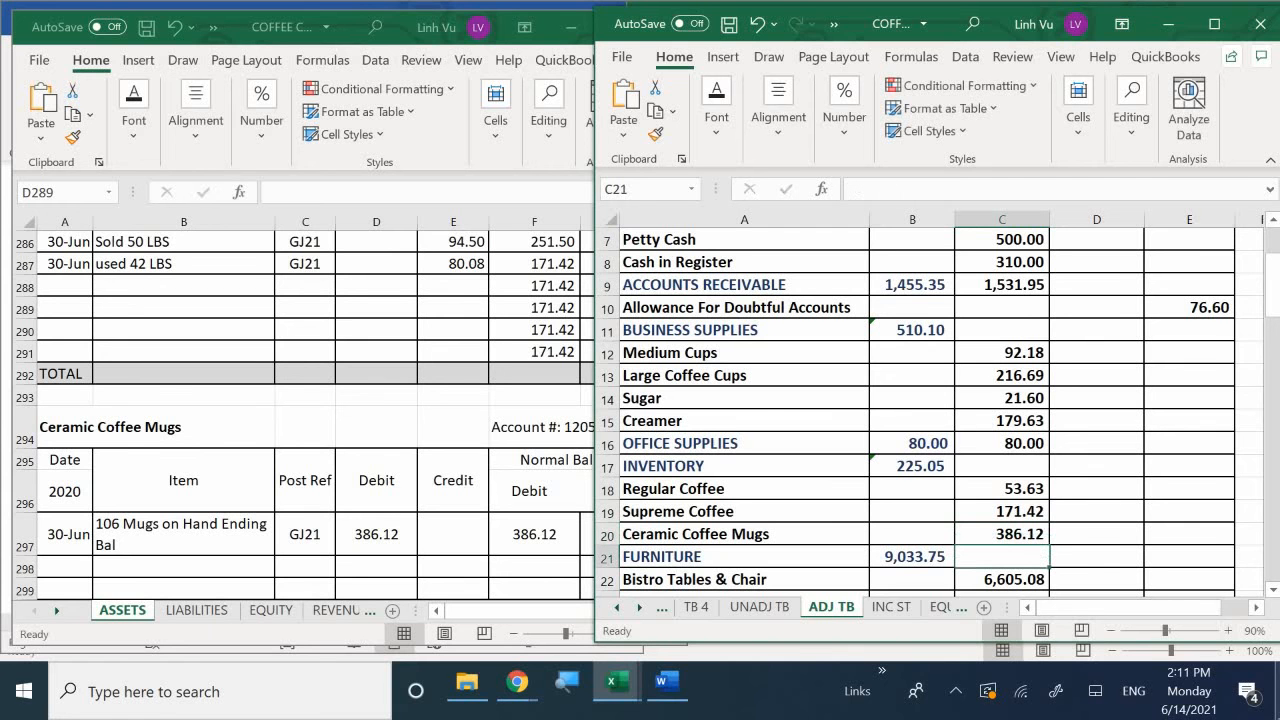
Extend the INVENTORY total in cell B17 to include the mugs row with the formula =SUM(C18:C20).
{"action": "left_click", "coordinate": [920, 466]}
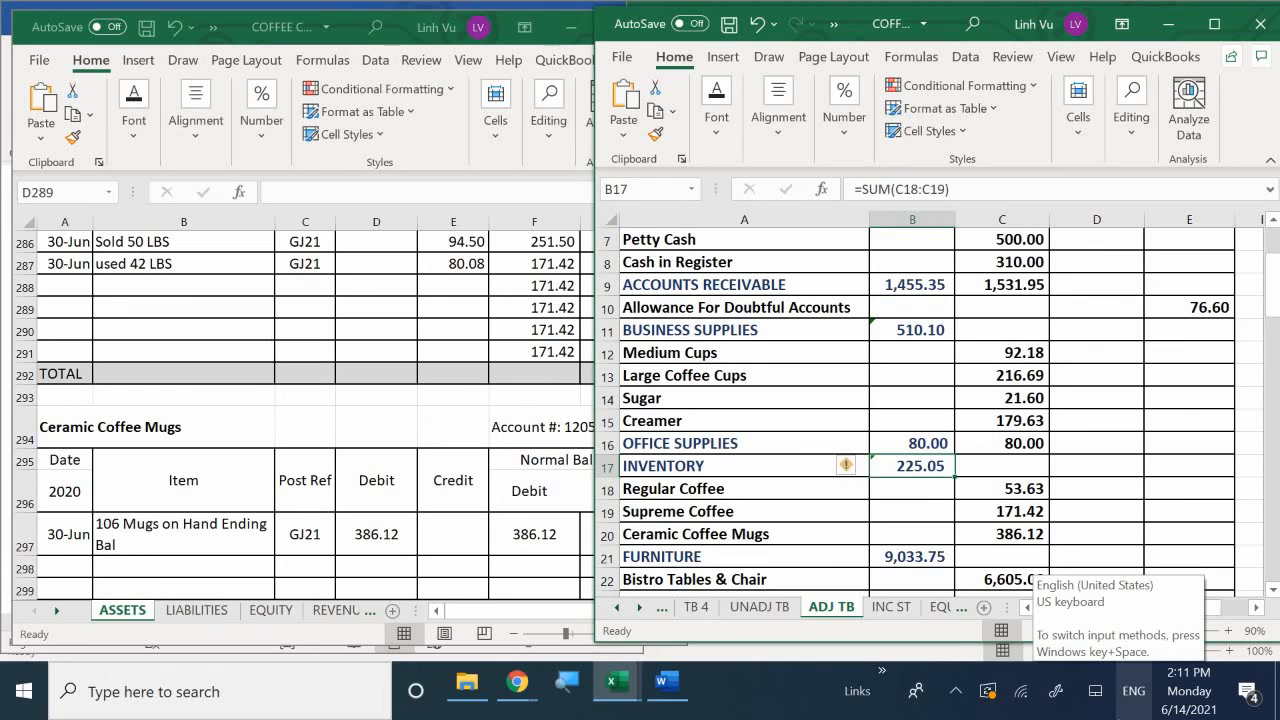
{"action": "type", "text": "="}
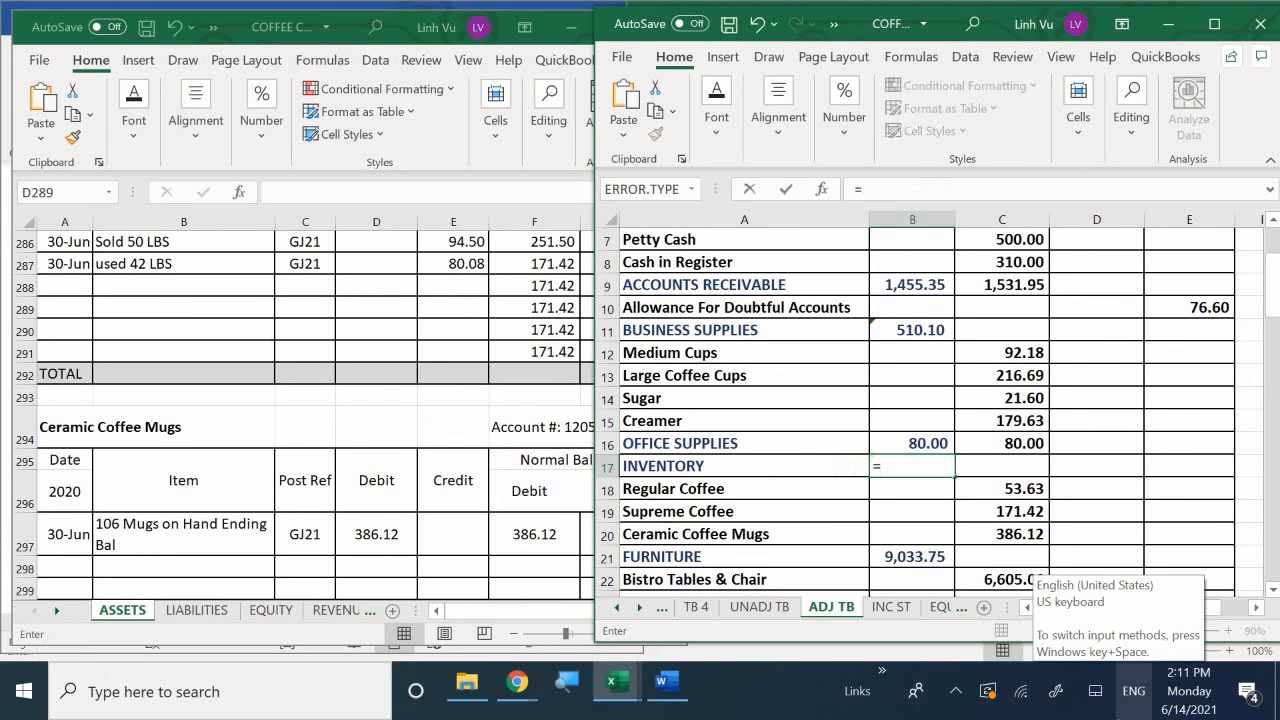
{"action": "type", "text": "sy"}
{"action": "key", "text": "BackSpace"}
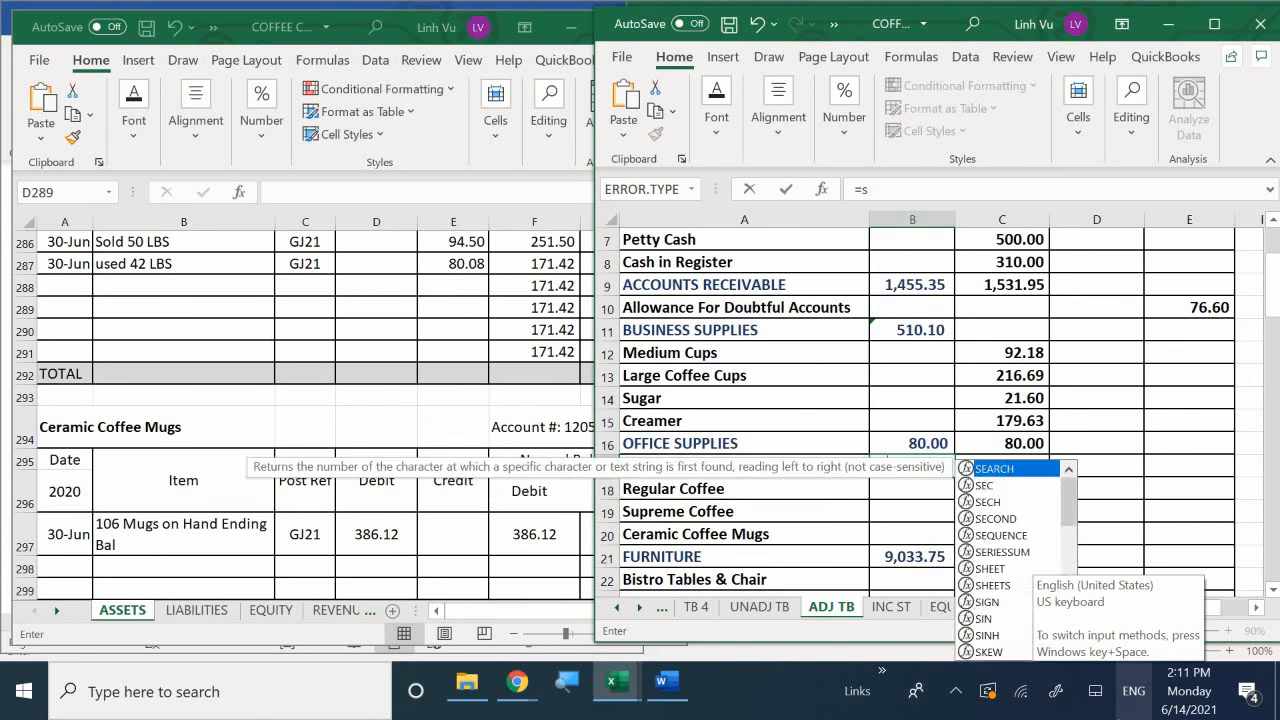
{"action": "type", "text": "i"}
{"action": "key", "text": "BackSpace"}
{"action": "type", "text": "um"}
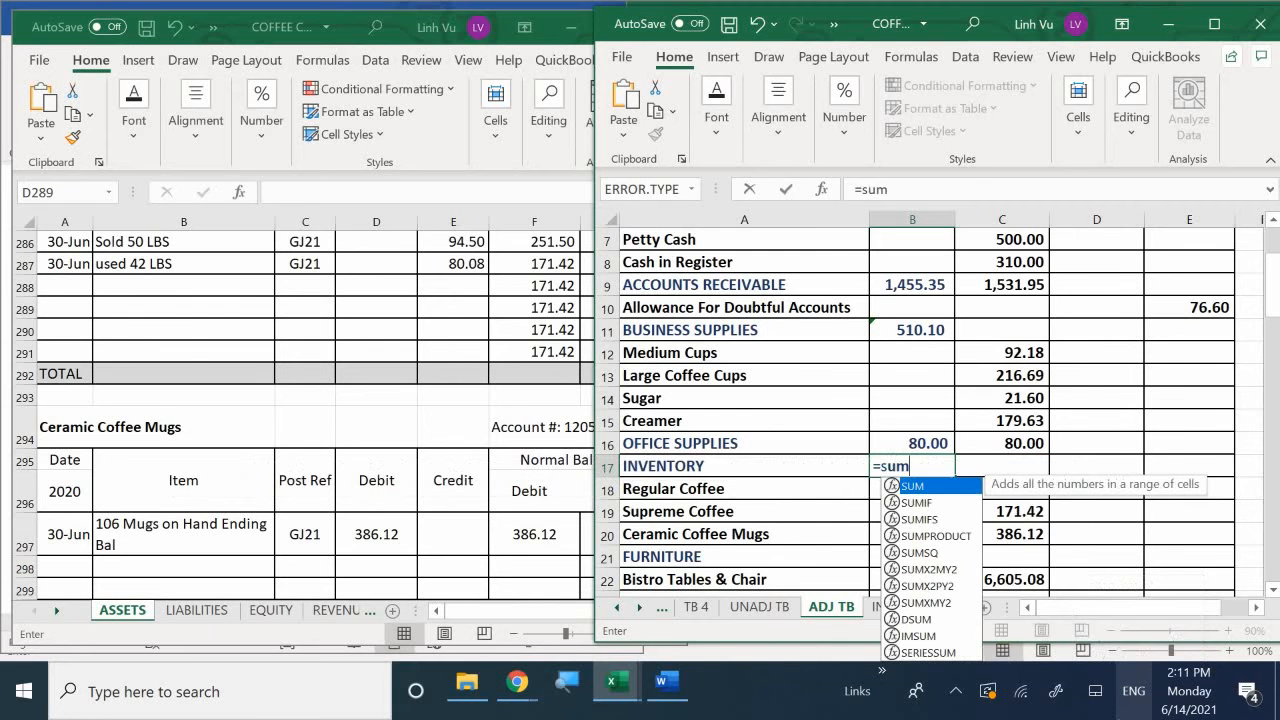
{"action": "type", "text": "("}
{"action": "left_click_drag", "start_coordinate": [1002, 488], "coordinate": [1002, 534]}
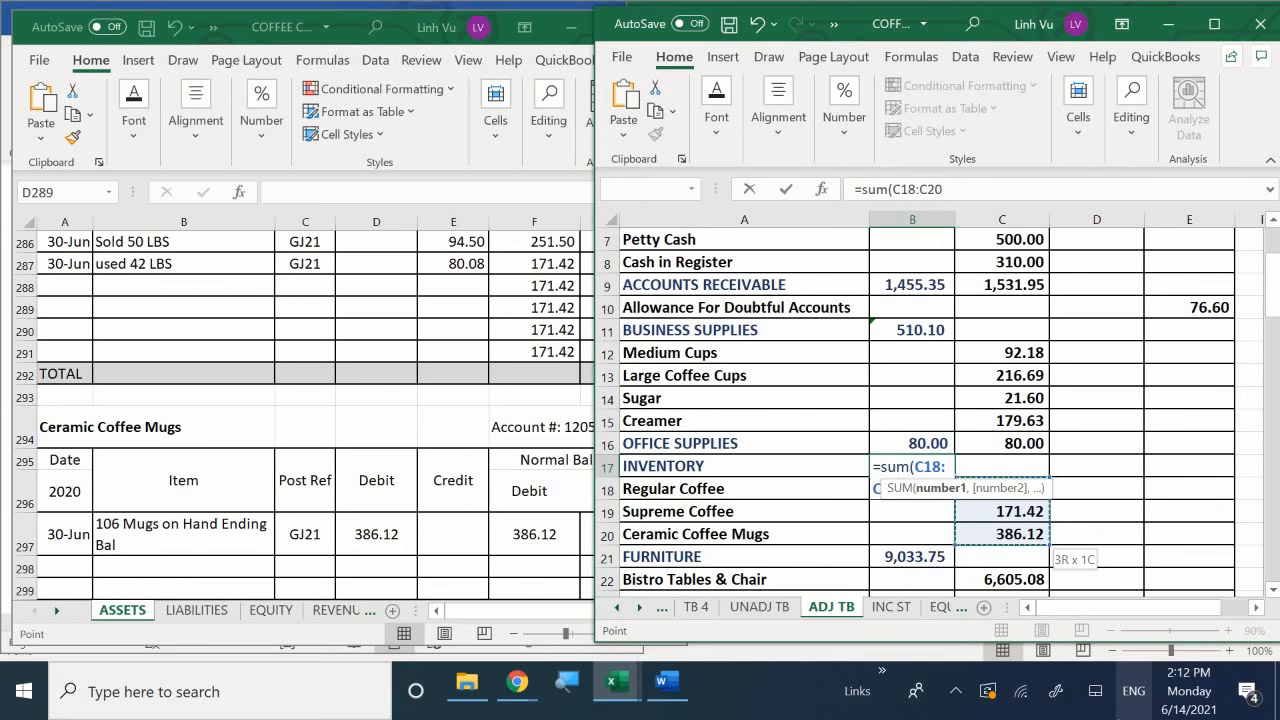
{"action": "key", "text": "Return"}
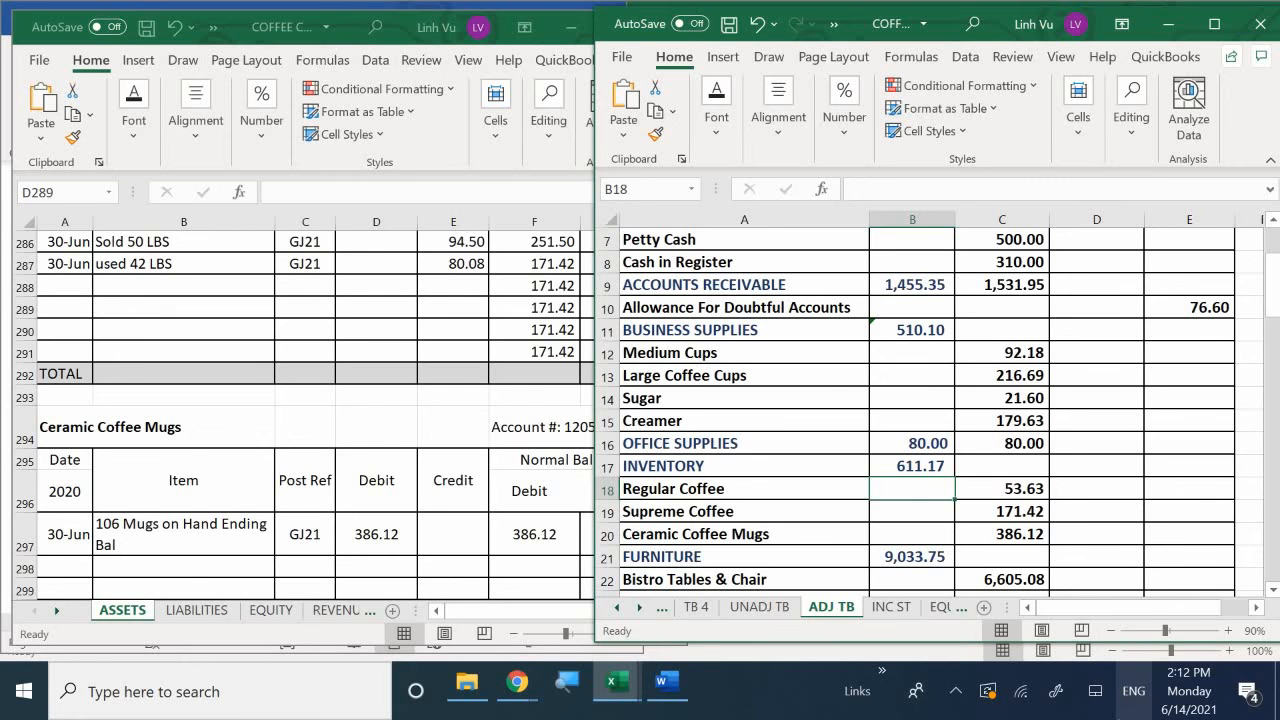
Review the furniture accounts in the assets ledger, checking the balances of Furniture, Bistro Tables & Chairs and Accumulated Depreciation - Tables.
{"action": "left_click", "coordinate": [172, 476]}
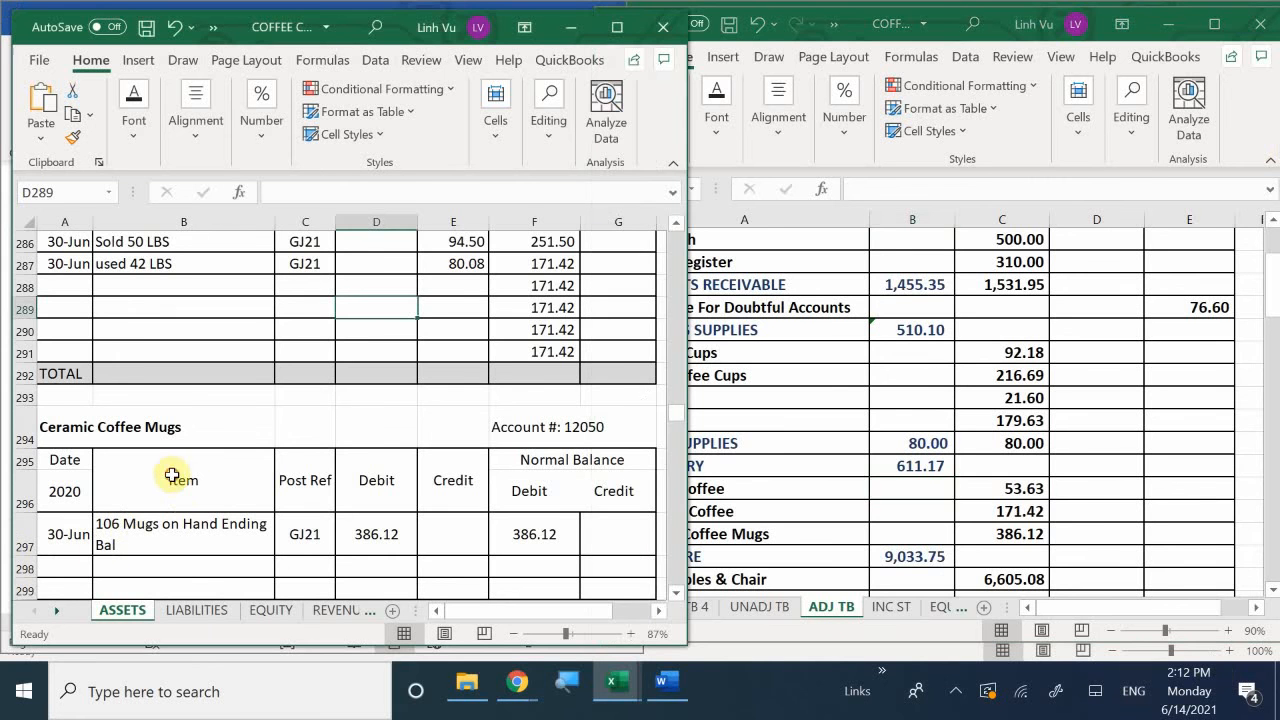
{"action": "scroll", "coordinate": [180, 477], "scroll_direction": "down", "scroll_amount": 1}
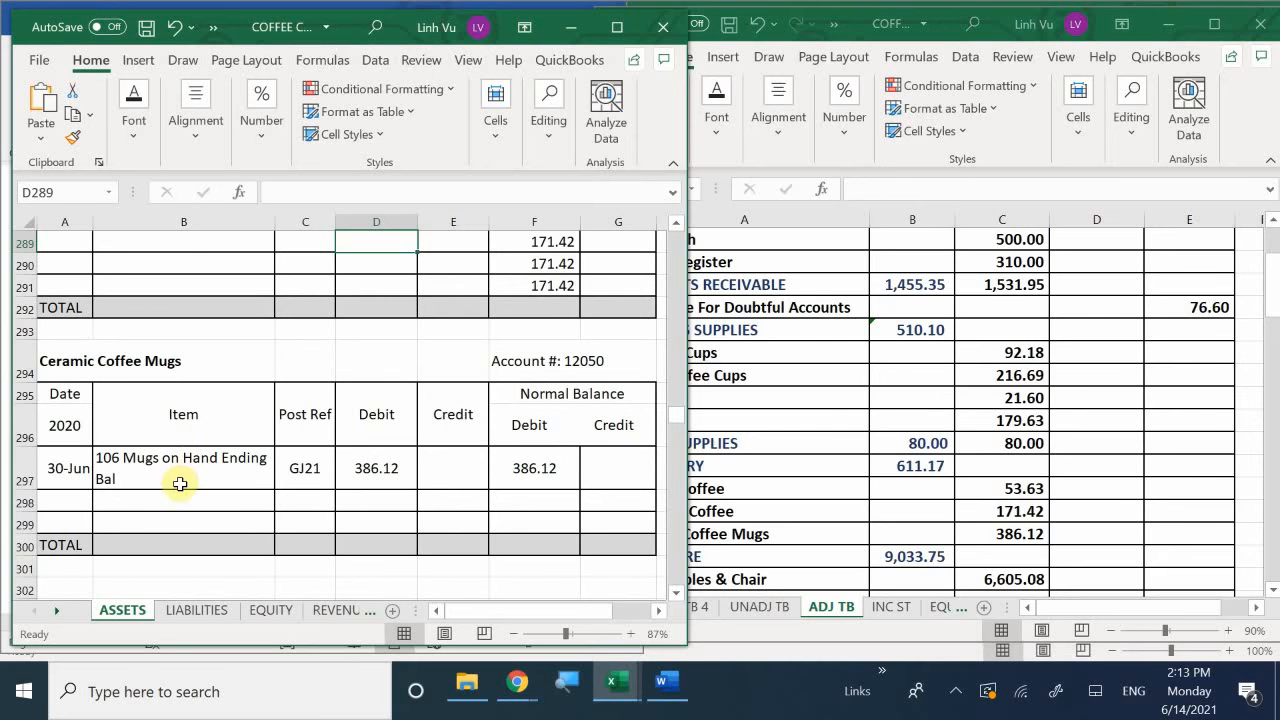
{"action": "left_click", "coordinate": [204, 513]}
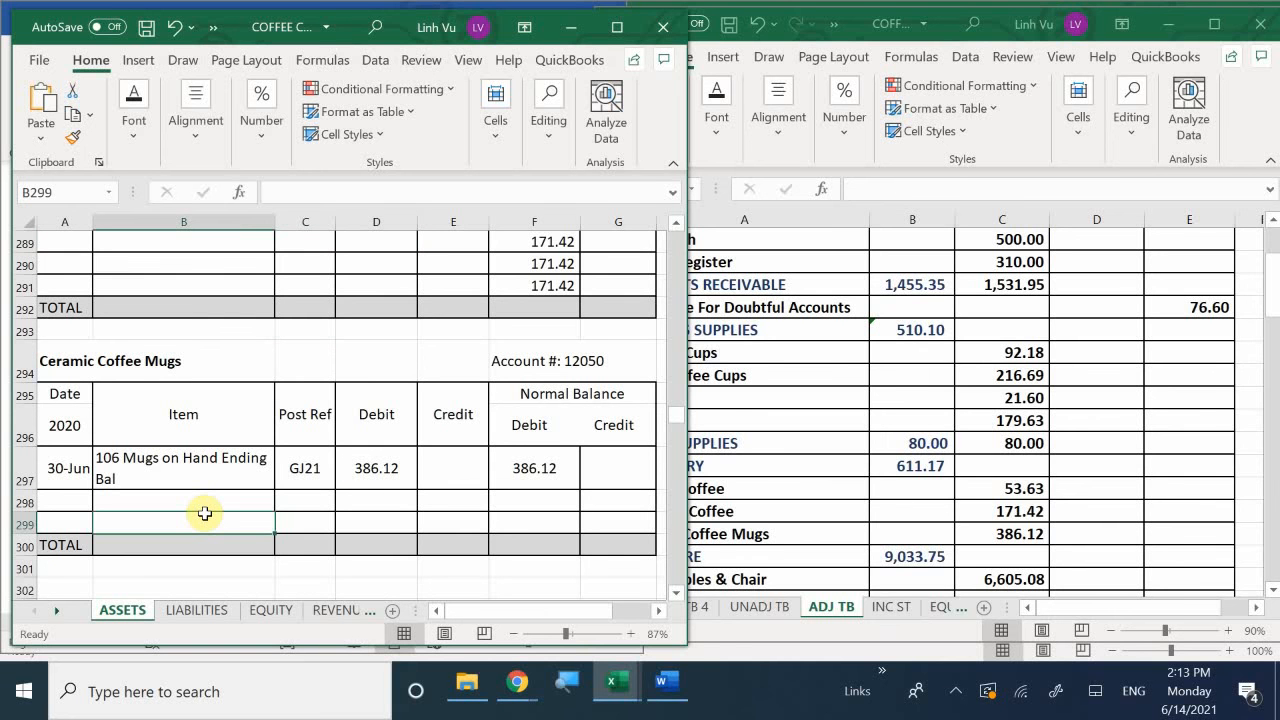
{"action": "scroll", "coordinate": [204, 513], "scroll_direction": "down", "scroll_amount": 4}
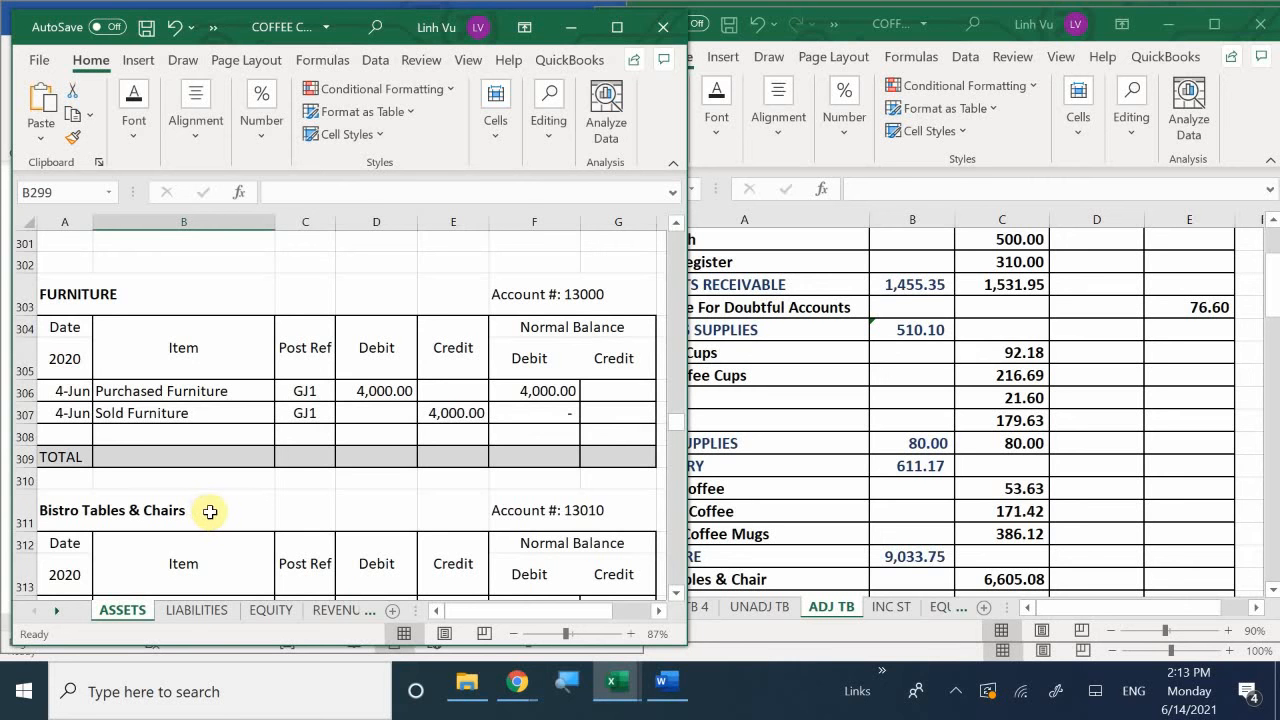
{"action": "scroll", "coordinate": [210, 511], "scroll_direction": "down", "scroll_amount": 2}
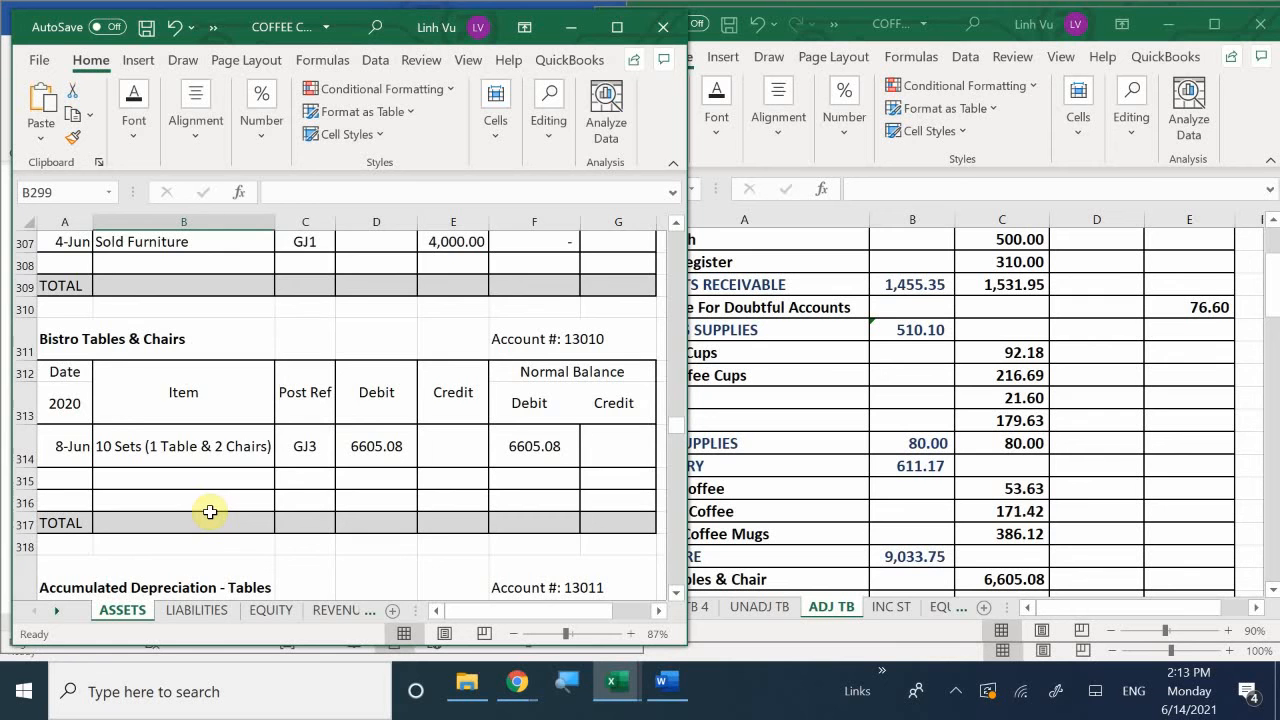
{"action": "scroll", "coordinate": [210, 511], "scroll_direction": "down", "scroll_amount": 3}
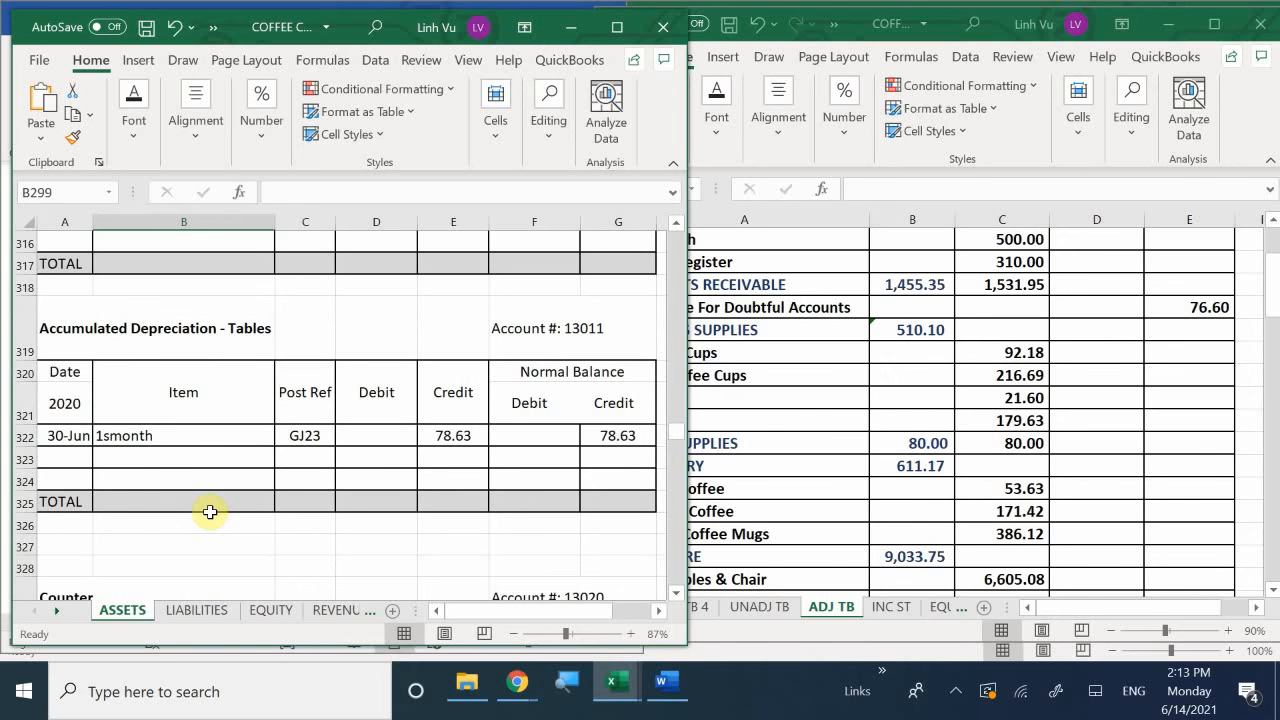
{"action": "scroll", "coordinate": [210, 512], "scroll_direction": "up", "scroll_amount": 2}
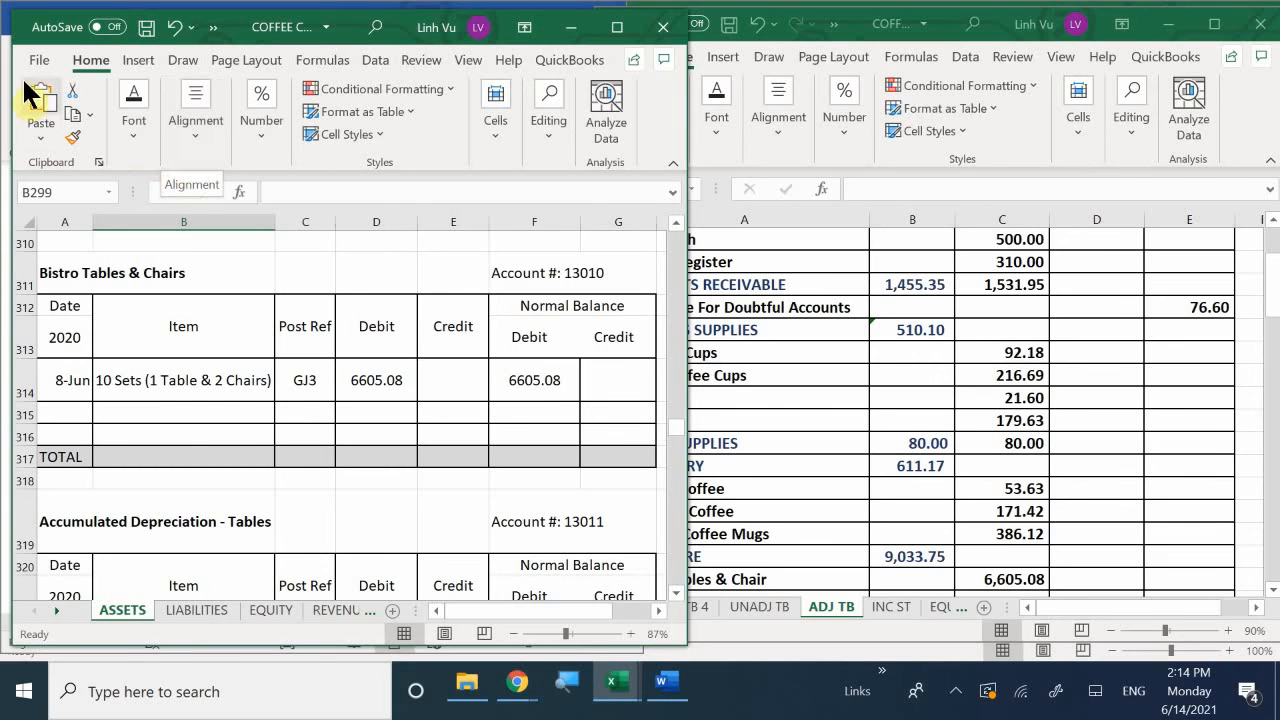
Insert a blank row beneath Bistro Tables & Chair and another beneath Counter in the adjusted trial balance.
{"action": "left_click", "coordinate": [845, 478]}
{"action": "scroll", "coordinate": [846, 480], "scroll_direction": "down", "scroll_amount": 1}
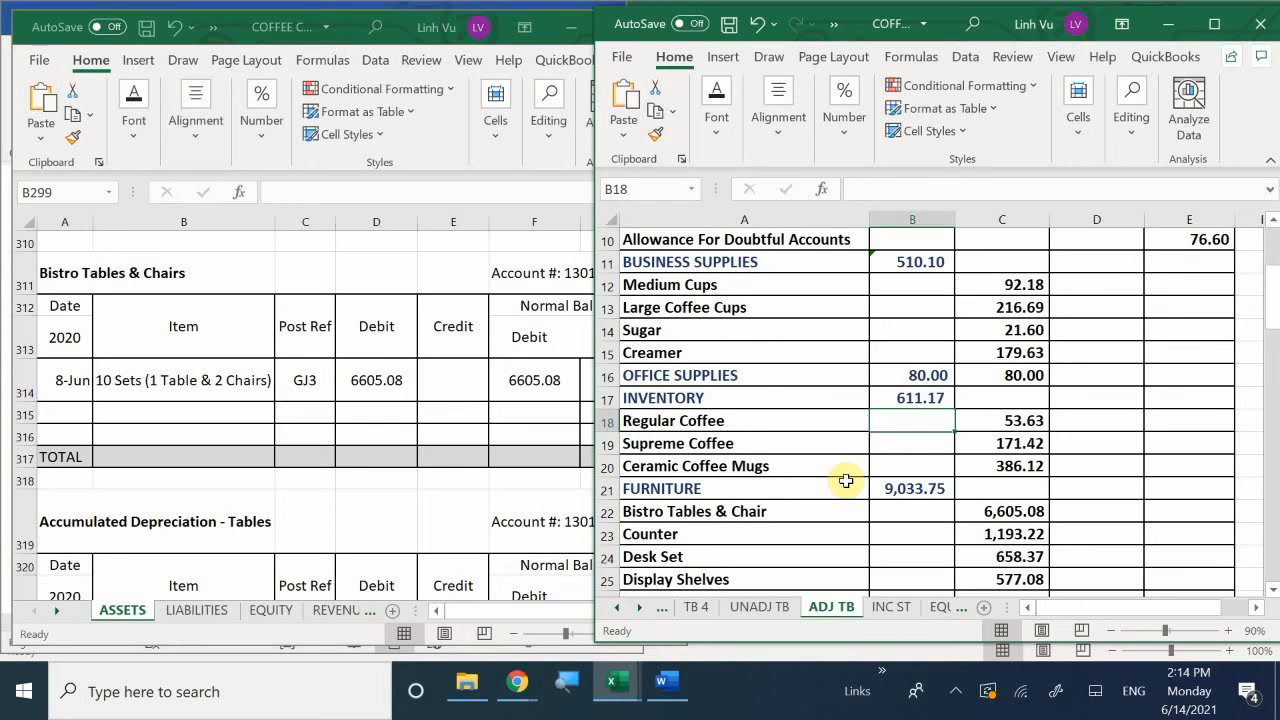
{"action": "scroll", "coordinate": [846, 481], "scroll_direction": "down", "scroll_amount": 1}
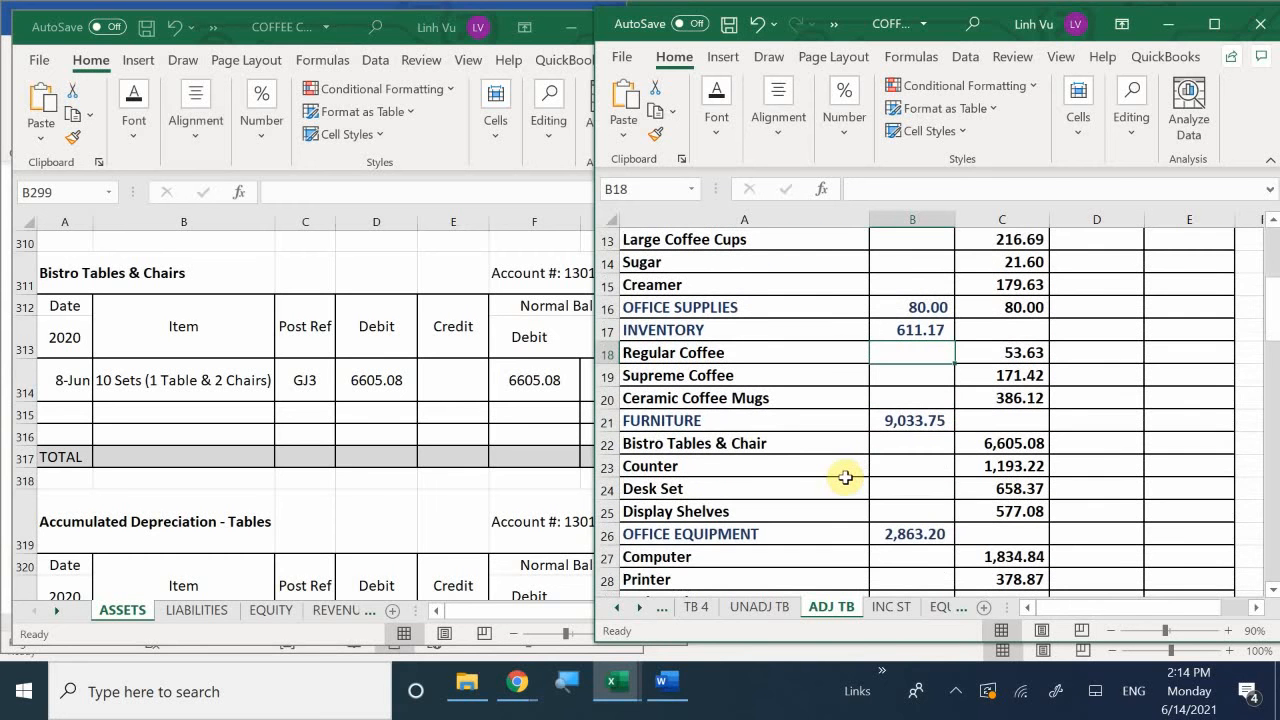
{"action": "right_click", "coordinate": [607, 466]}
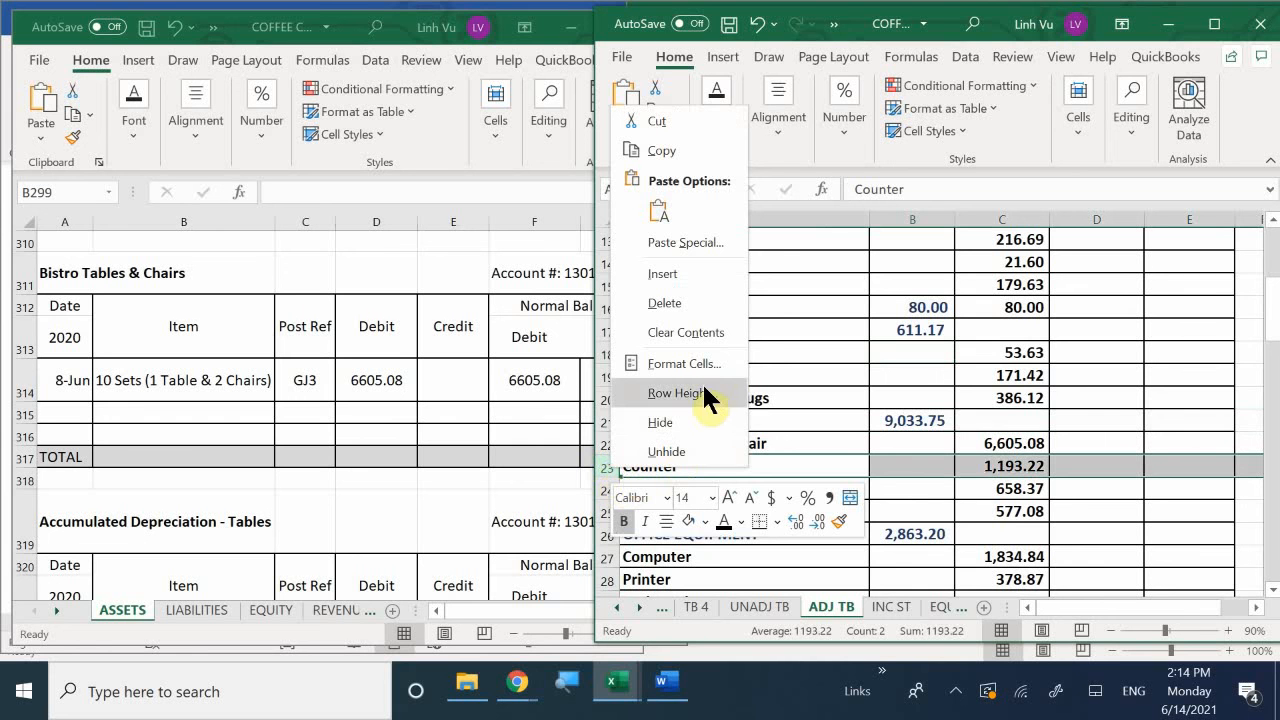
{"action": "left_click", "coordinate": [706, 272]}
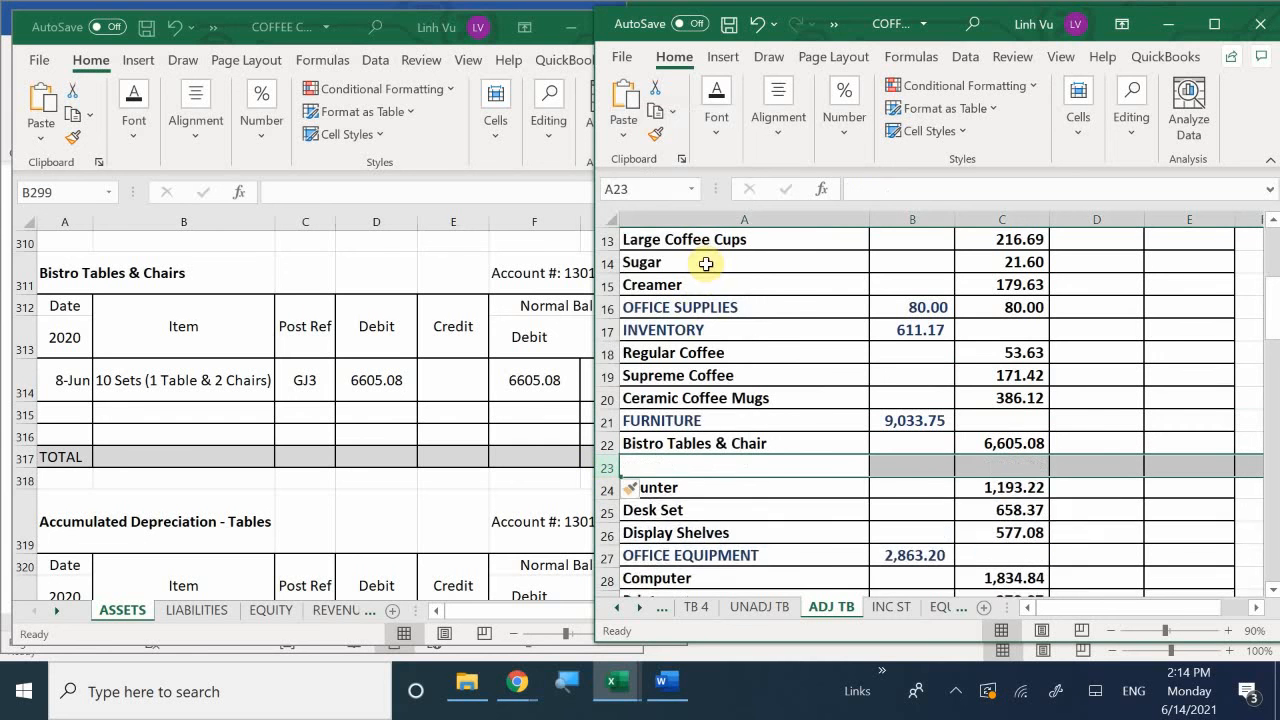
{"action": "left_click", "coordinate": [604, 512]}
{"action": "right_click", "coordinate": [604, 512]}
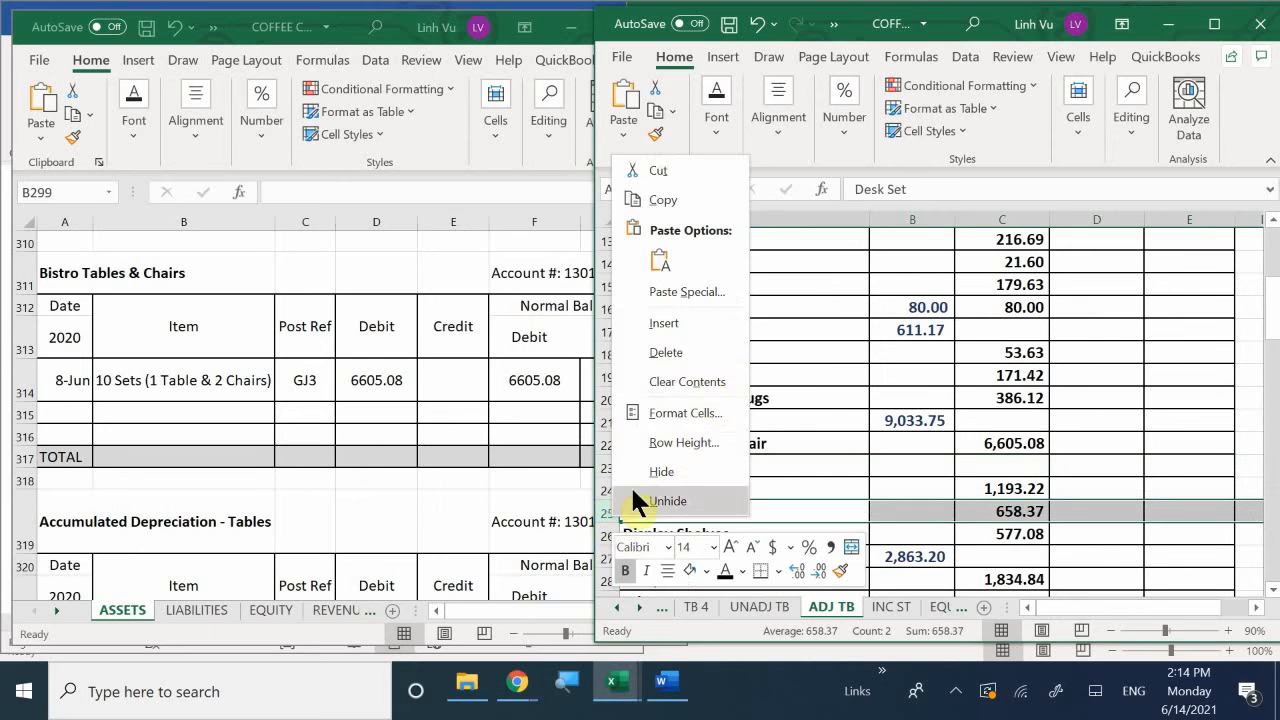
{"action": "left_click", "coordinate": [697, 345]}
Insert blank rows beneath Desk Set and Display Shelves, then select cell A23 beneath Bistro Tables & Chair.
{"action": "scroll", "coordinate": [617, 490], "scroll_direction": "down", "scroll_amount": 1}
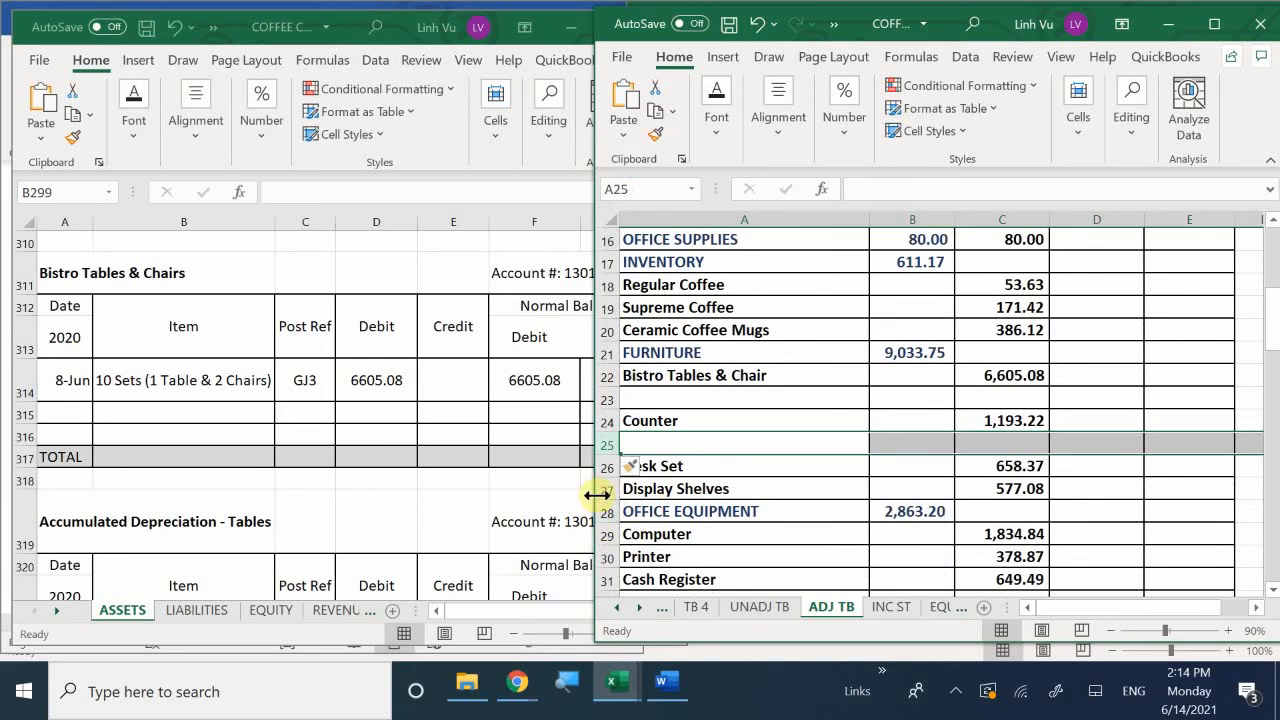
{"action": "right_click", "coordinate": [603, 489]}
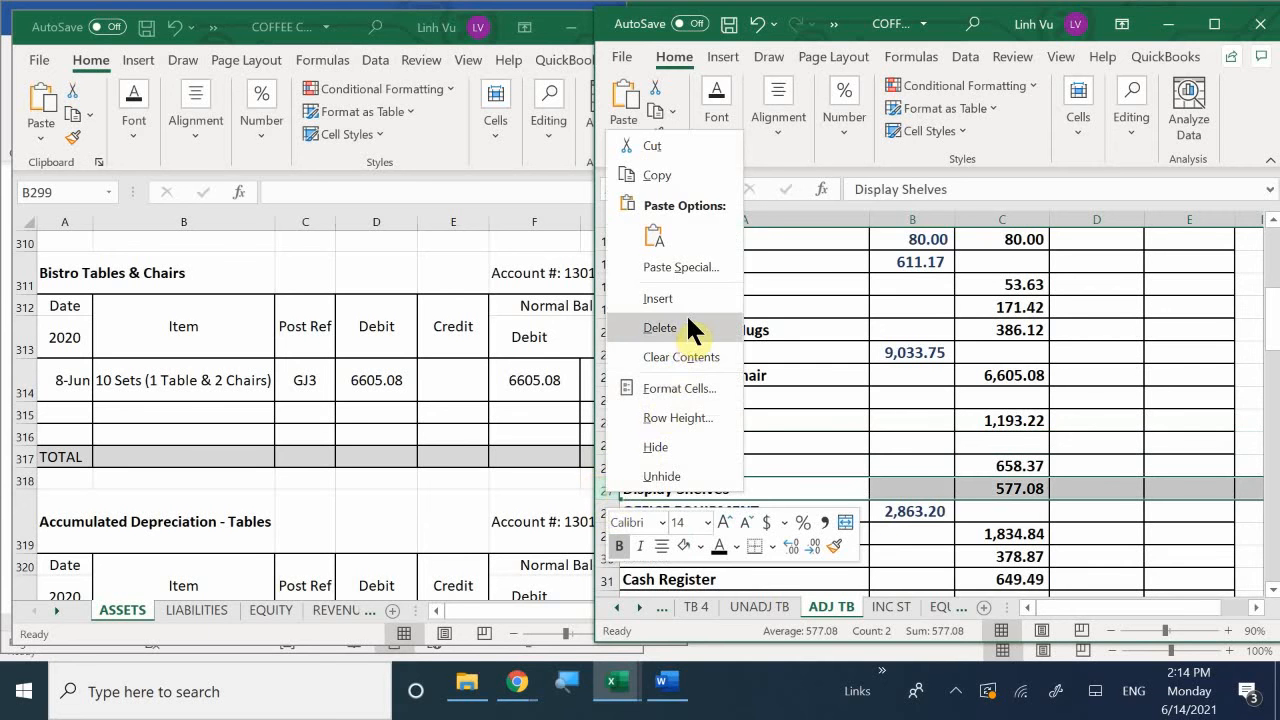
{"action": "left_click", "coordinate": [660, 299]}
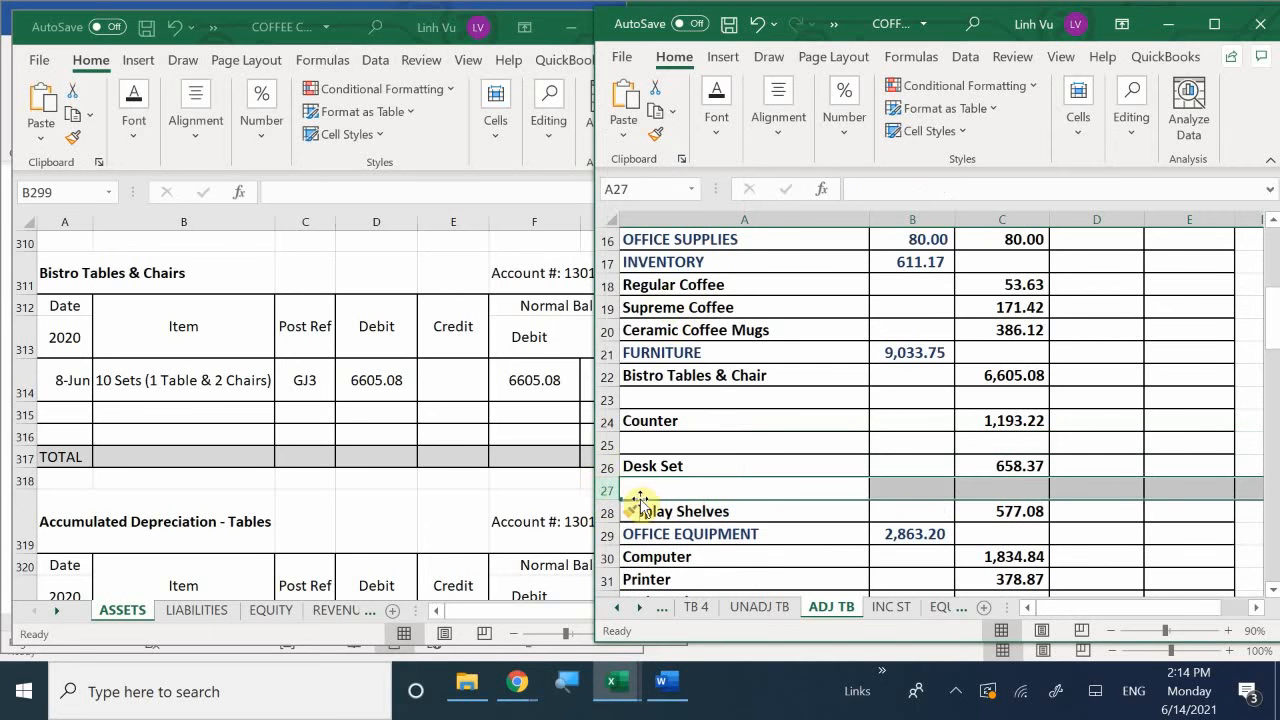
{"action": "left_click", "coordinate": [607, 538]}
{"action": "right_click", "coordinate": [607, 538]}
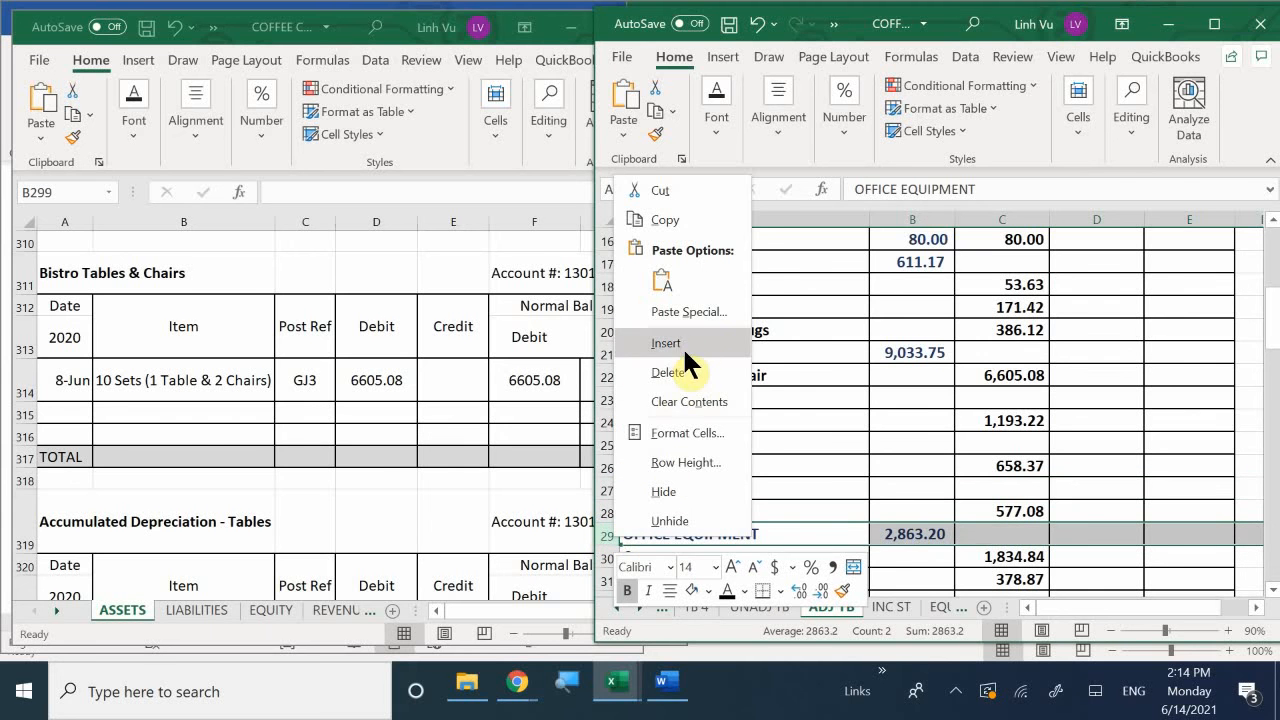
{"action": "left_click", "coordinate": [682, 346]}
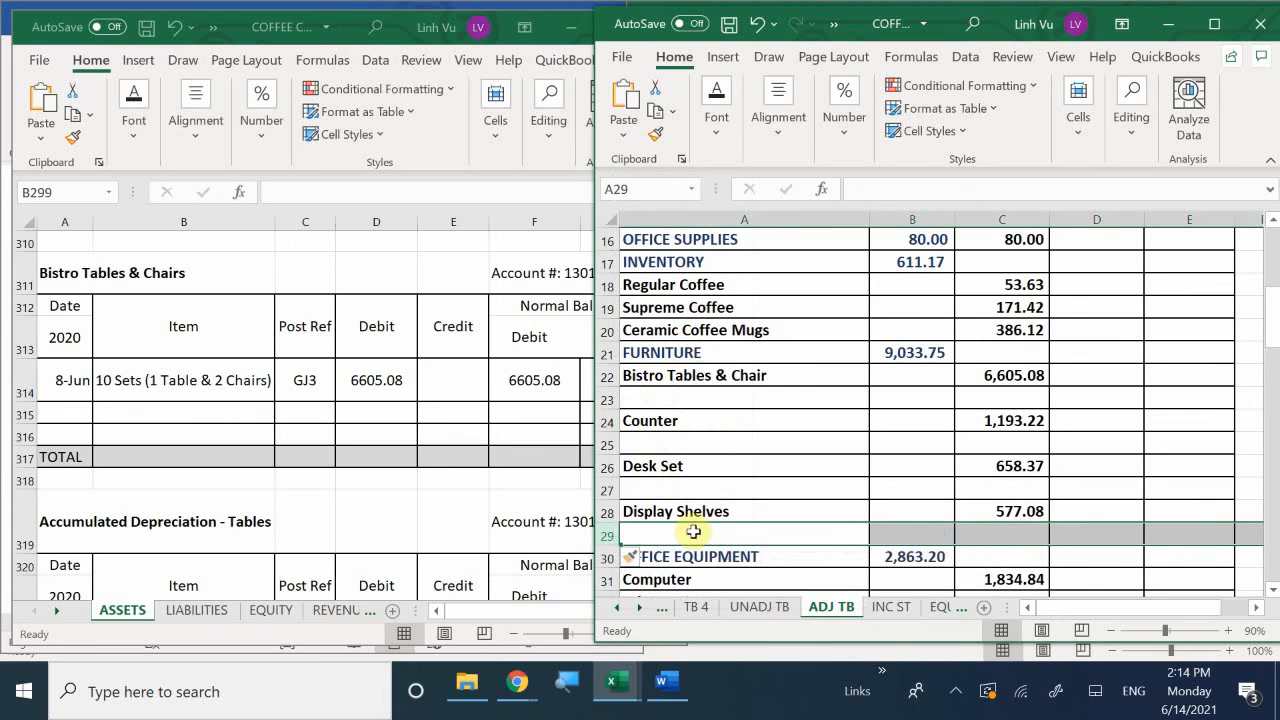
{"action": "left_click", "coordinate": [688, 400]}
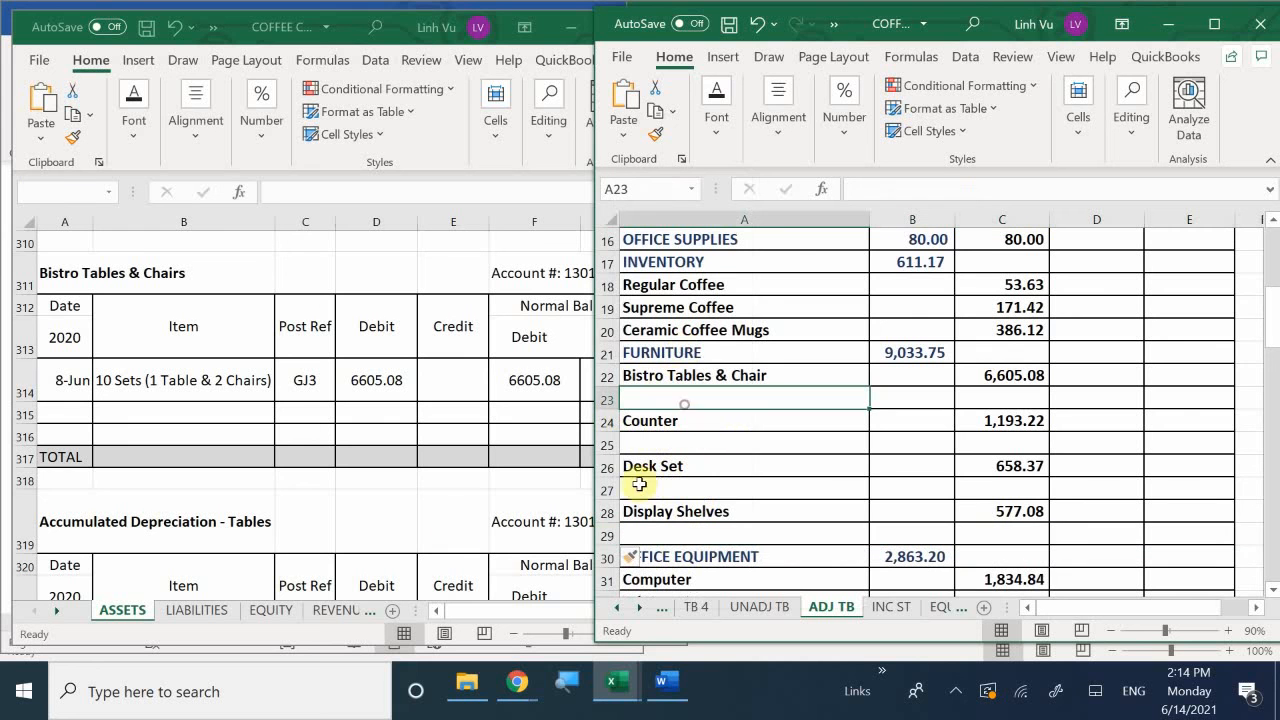
Check the Accumulated Depreciation - Tables ledger account and label cell A23 of the adjusted trial balance "Accum. Dep. - Table".
{"action": "left_click", "coordinate": [322, 487]}
{"action": "scroll", "coordinate": [330, 490], "scroll_direction": "down", "scroll_amount": 3}
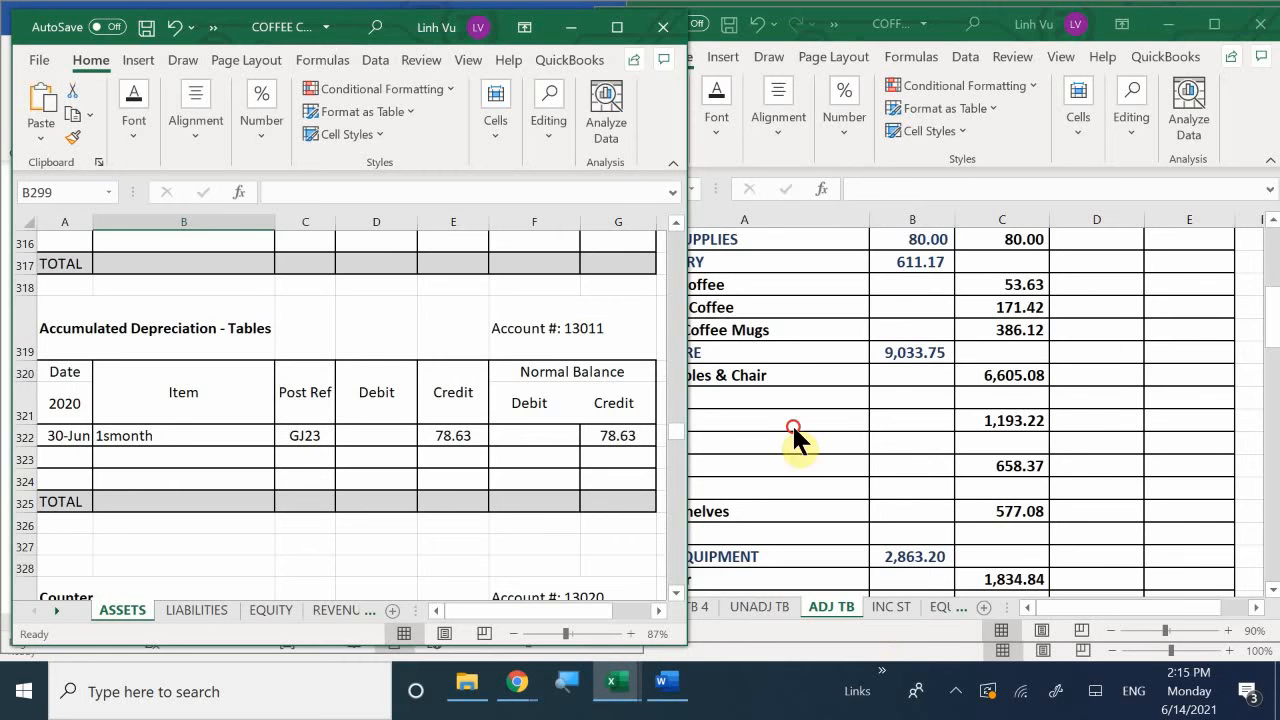
{"action": "left_click", "coordinate": [755, 398]}
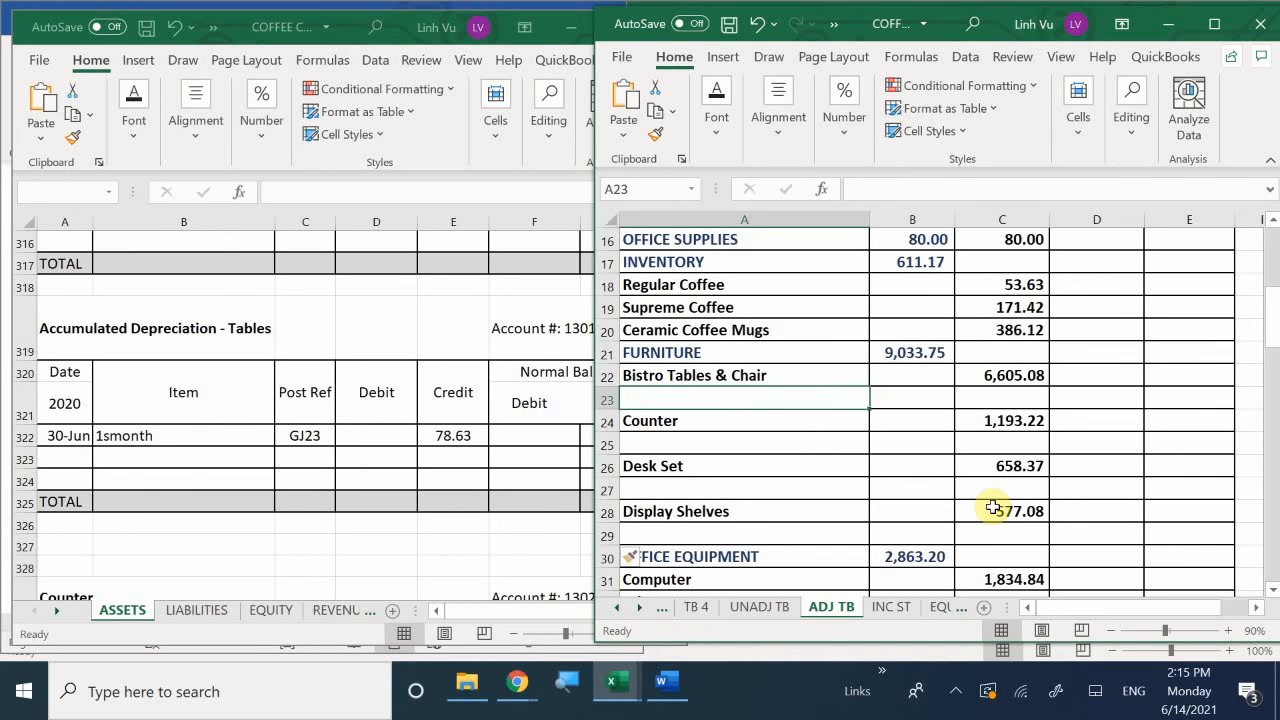
{"action": "type", "text": "Accy"}
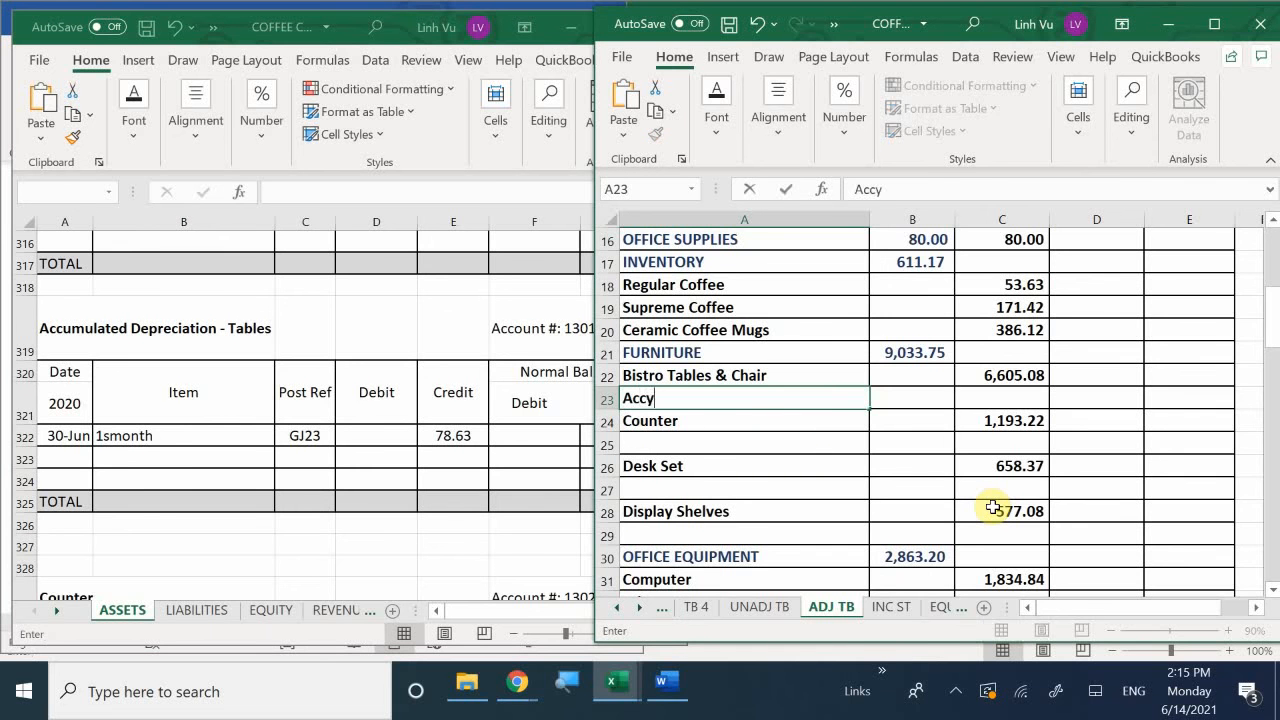
{"action": "key", "text": "BackSpace"}
{"action": "type", "text": "u,"}
{"action": "key", "text": "BackSpace"}
{"action": "key", "text": "BackSpace"}
{"action": "type", "text": "um. Depreciat"}
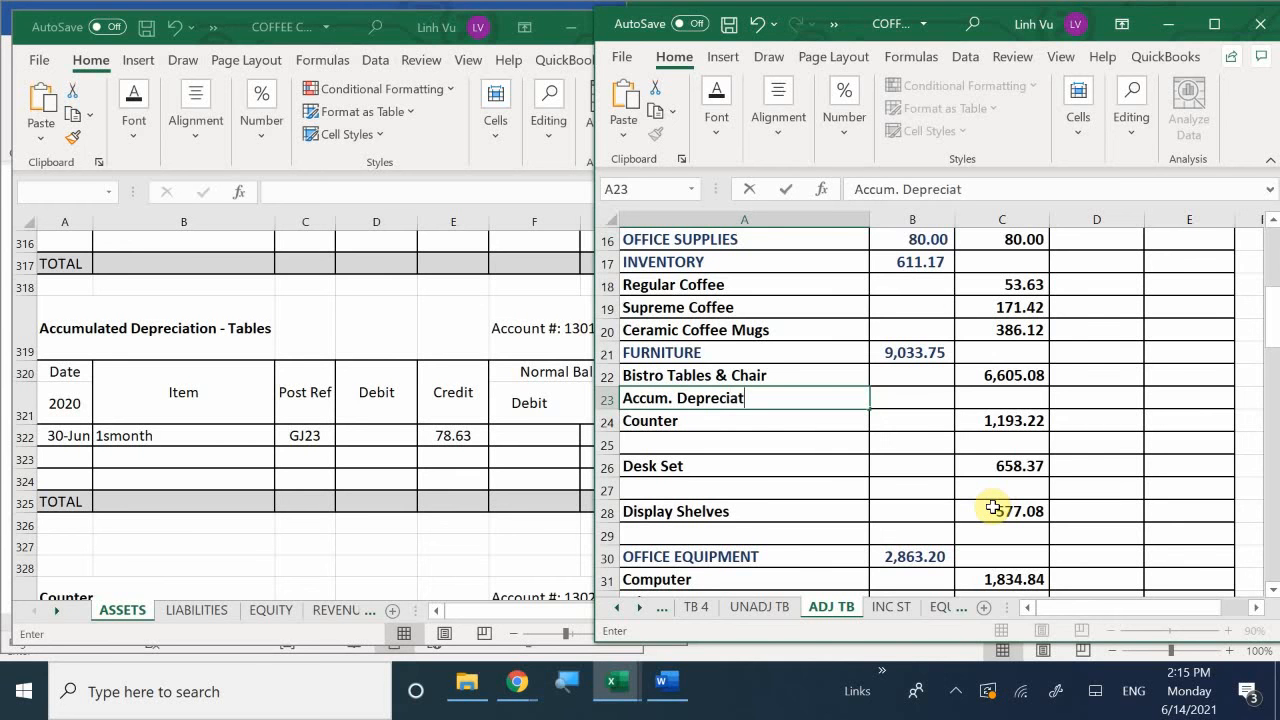
{"action": "type", "text": "i"}
{"action": "key", "text": "BackSpace"}
{"action": "key", "text": "BackSpace"}
{"action": "key", "text": "BackSpace"}
{"action": "key", "text": "BackSpace"}
{"action": "key", "text": "BackSpace"}
{"action": "key", "text": "BackSpace"}
{"action": "key", "text": "BackSpace"}
{"action": "type", "text": "."}
{"action": "type", "text": " ="}
{"action": "key", "text": "BackSpace"}
{"action": "key", "text": "BackSpace"}
{"action": "type", "text": "-"}
{"action": "type", "text": "t"}
{"action": "type", "text": "ab;"}
{"action": "key", "text": "BackSpace"}
{"action": "key", "text": "BackSpace"}
{"action": "key", "text": "BackSpace"}
{"action": "key", "text": "BackSpace"}
{"action": "type", "text": "Tan"}
{"action": "key", "text": "BackSpace"}
{"action": "type", "text": "ble"}
{"action": "key", "text": "Tab"}
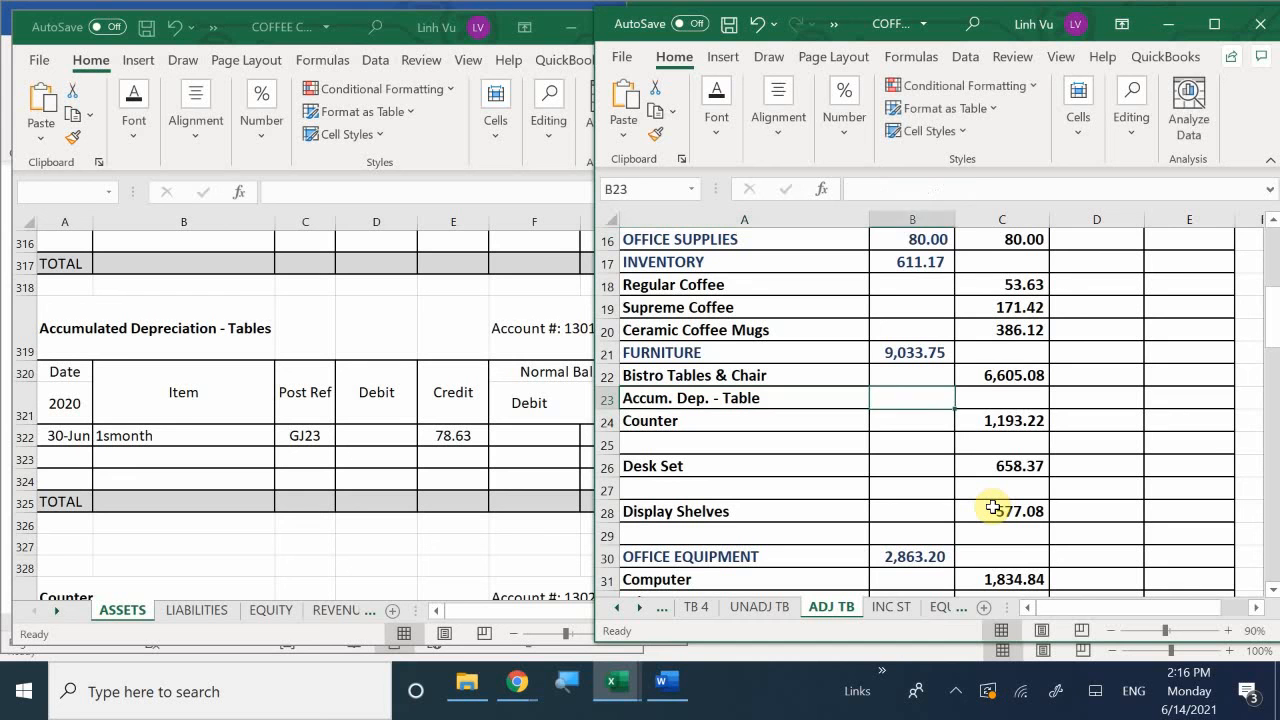
Enter the tables' accumulated depreciation of 78.63 from the ledger as a credit in cell E23.
{"action": "key", "text": "Tab"}
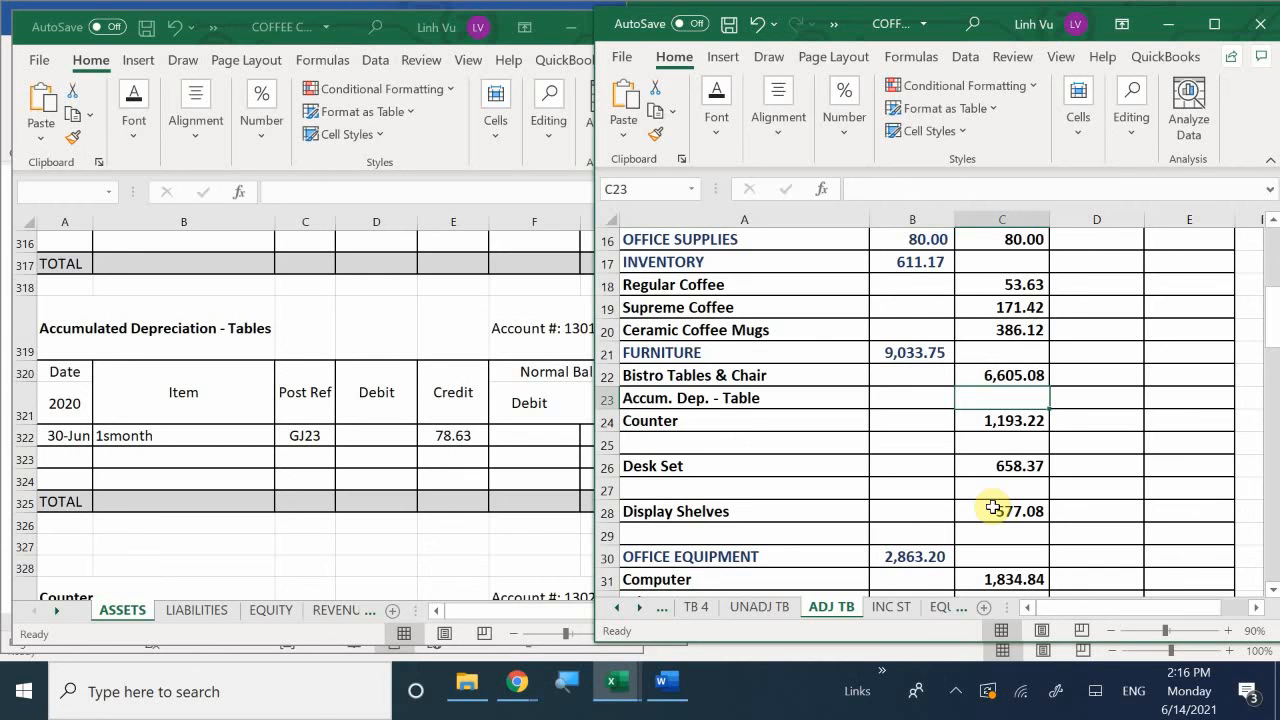
{"action": "key", "text": "Tab"}
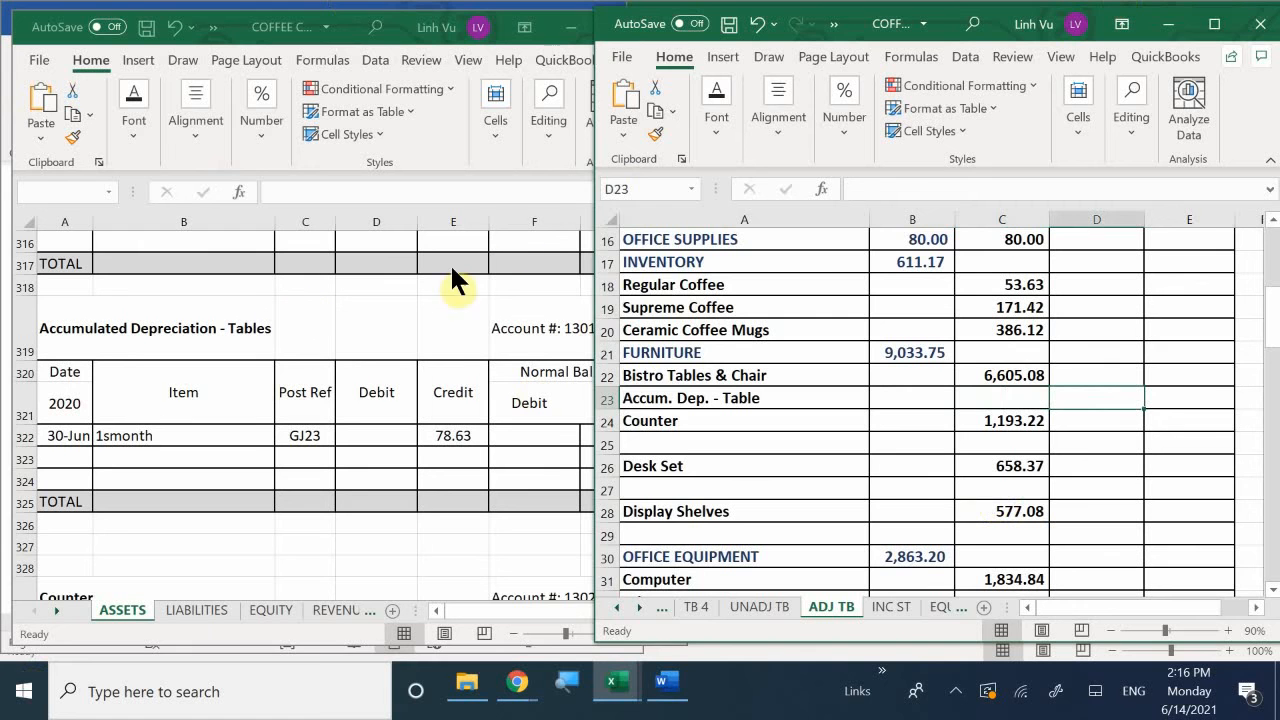
{"action": "left_click", "coordinate": [451, 450]}
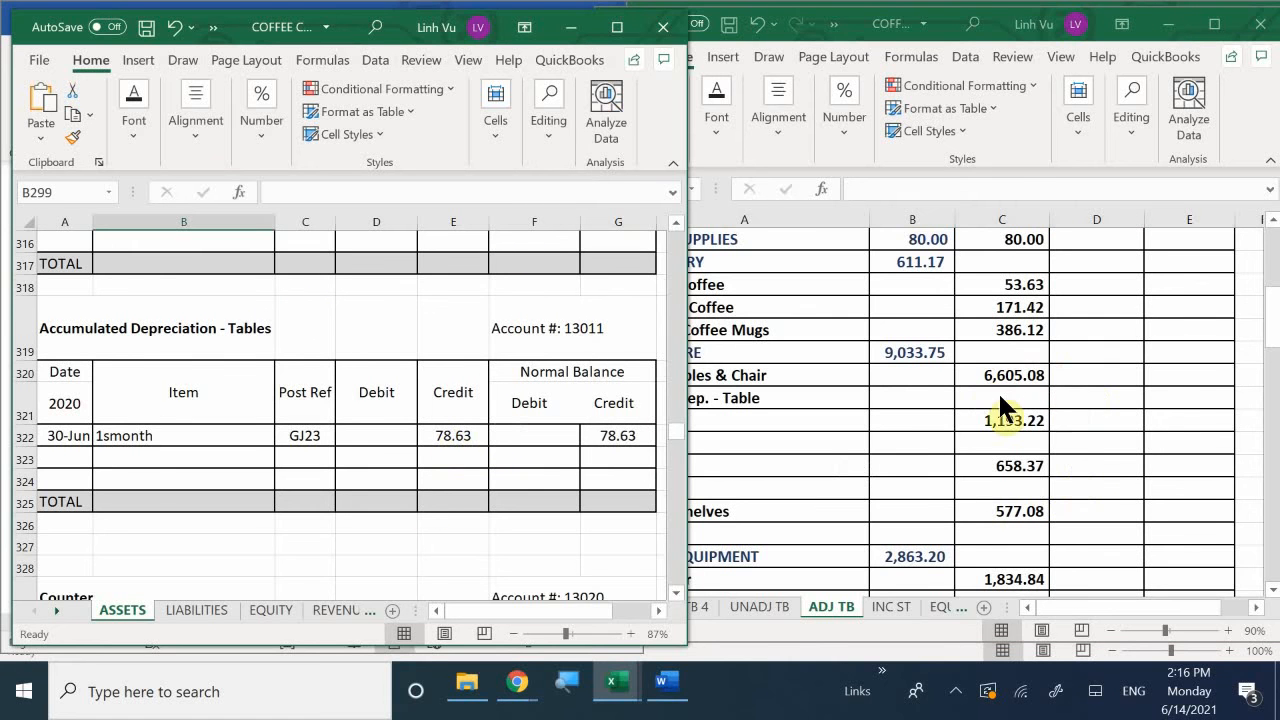
{"action": "left_click", "coordinate": [1143, 398]}
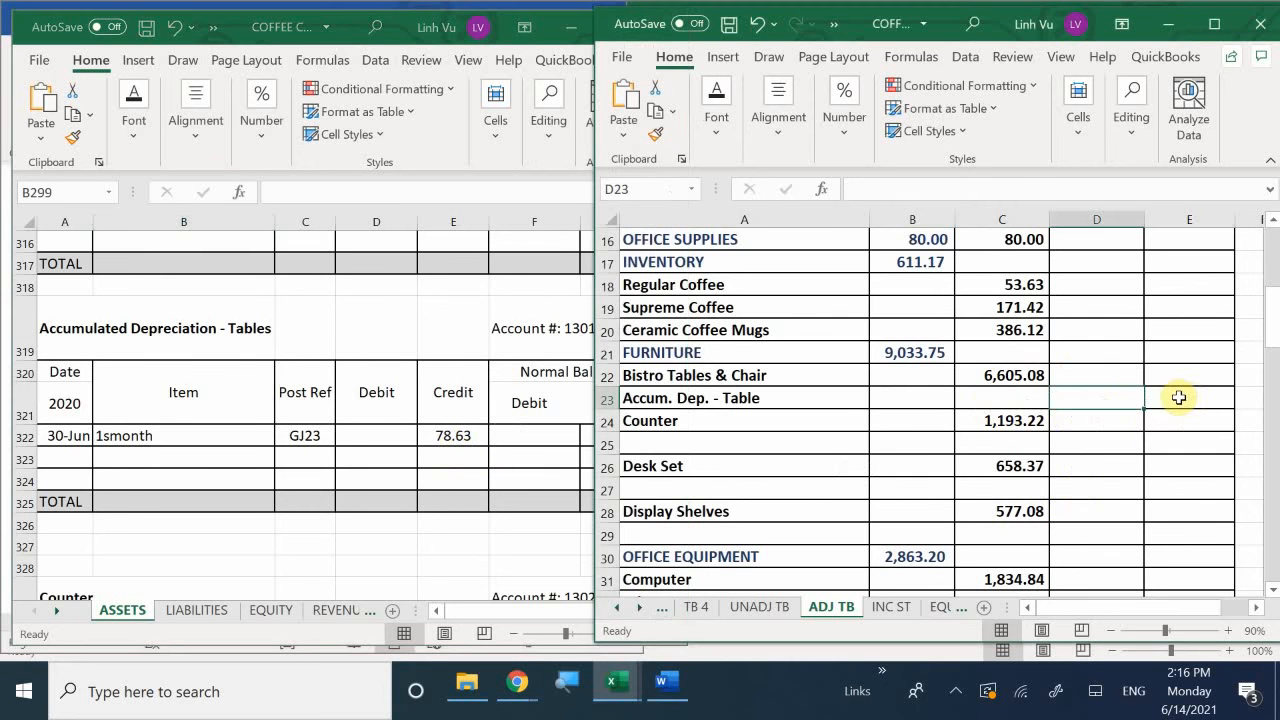
{"action": "left_click", "coordinate": [1179, 398]}
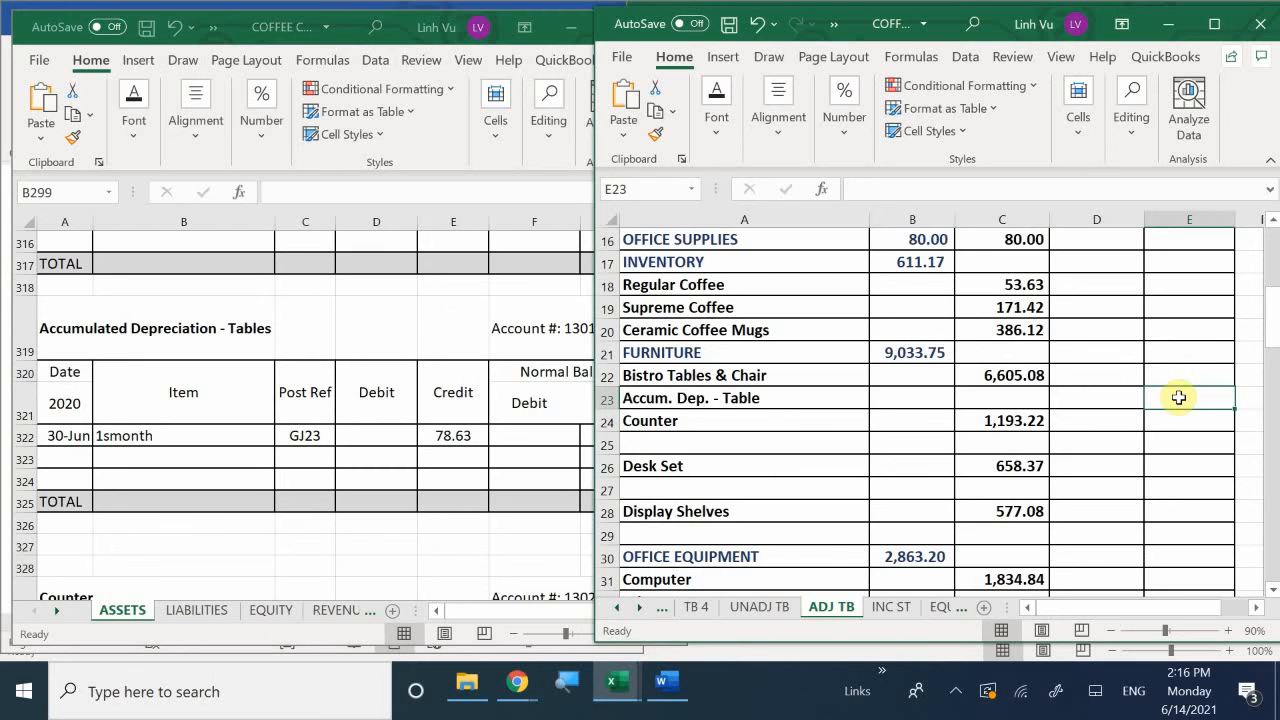
{"action": "type", "text": "78.63"}
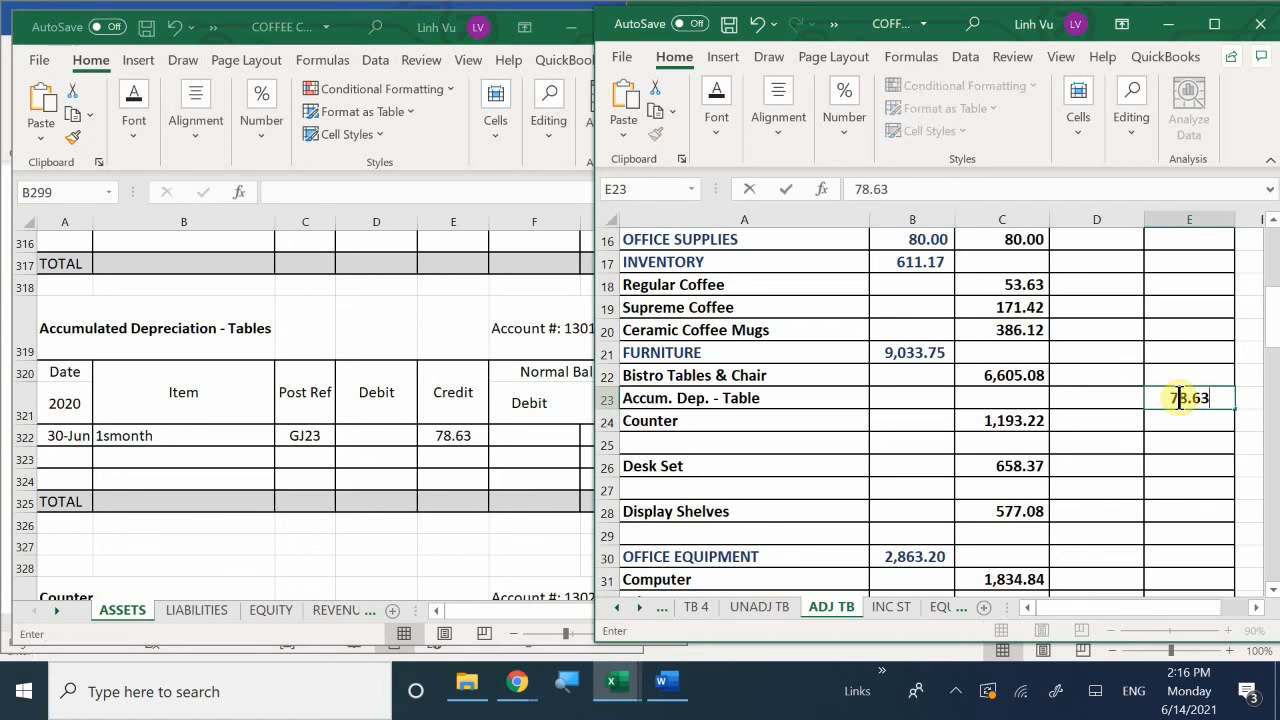
{"action": "key", "text": "Return"}
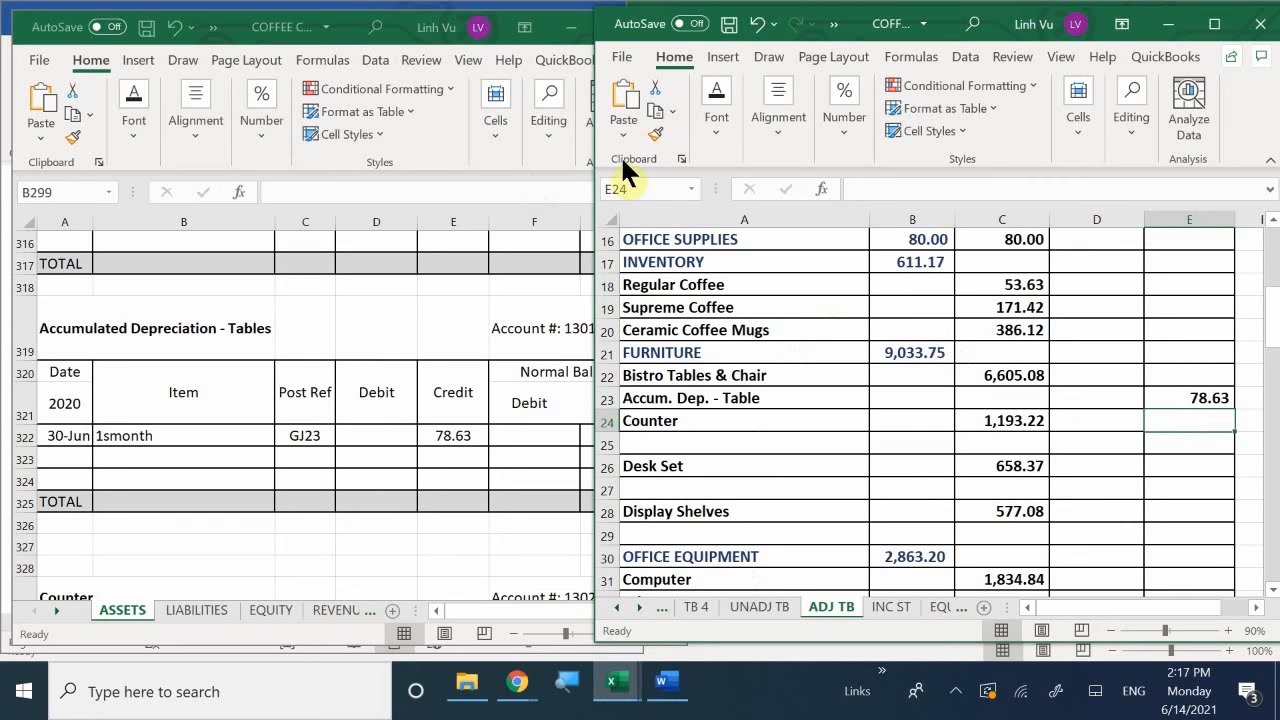
Find the Accumulated Depreciation - Counter account in the assets ledger and label cell A25 beneath Counter "Accum. Dep. - Counter".
{"action": "left_click", "coordinate": [686, 447]}
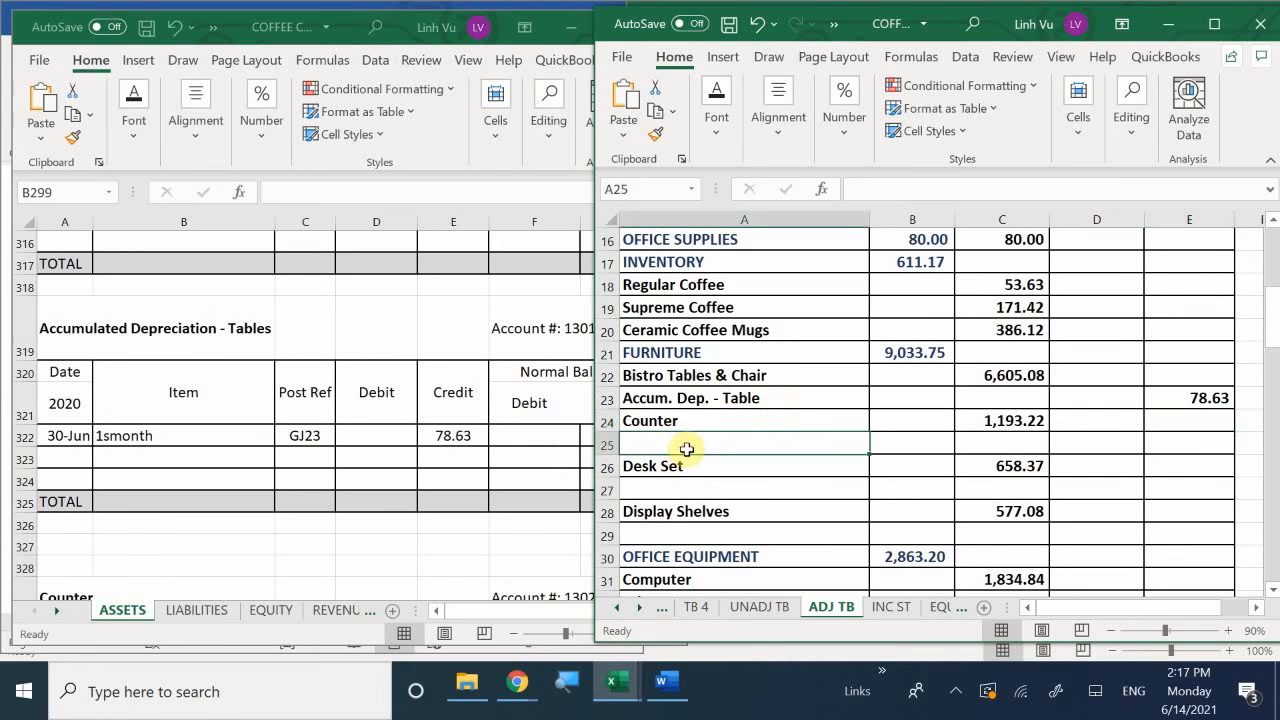
{"action": "left_click", "coordinate": [488, 430]}
{"action": "scroll", "coordinate": [488, 430], "scroll_direction": "down", "scroll_amount": 3}
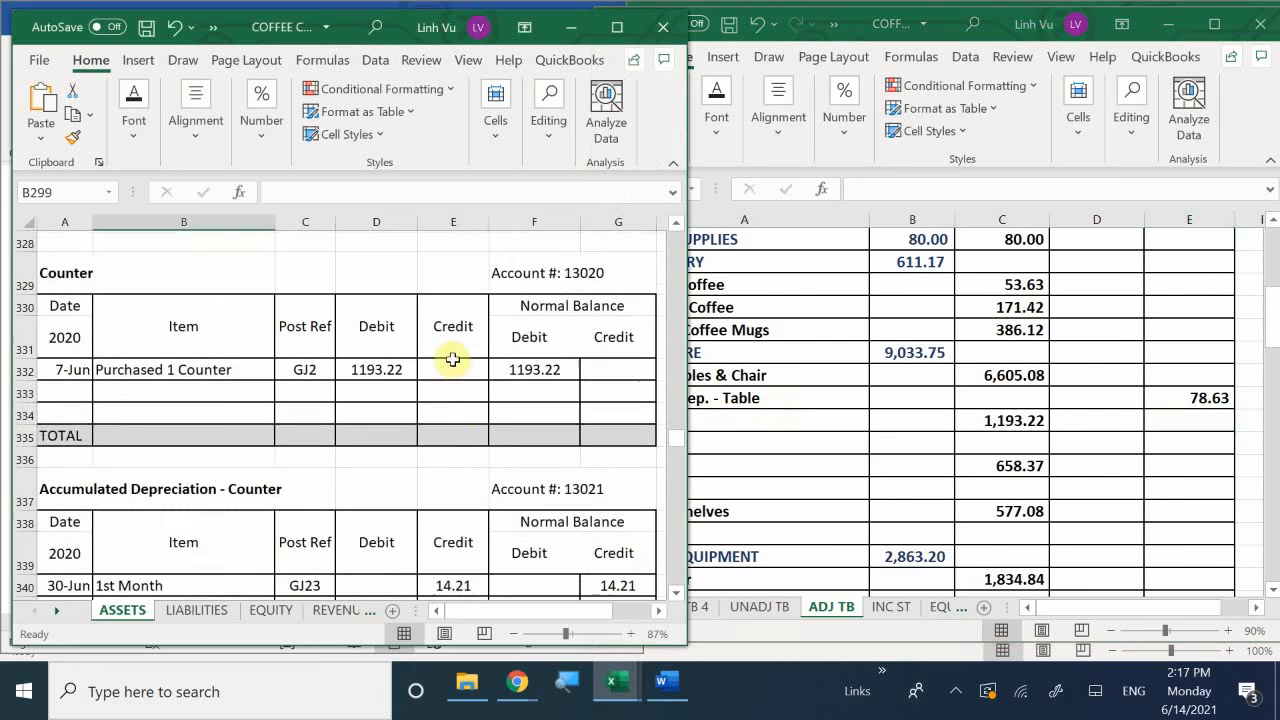
{"action": "scroll", "coordinate": [620, 465], "scroll_direction": "down", "scroll_amount": 3}
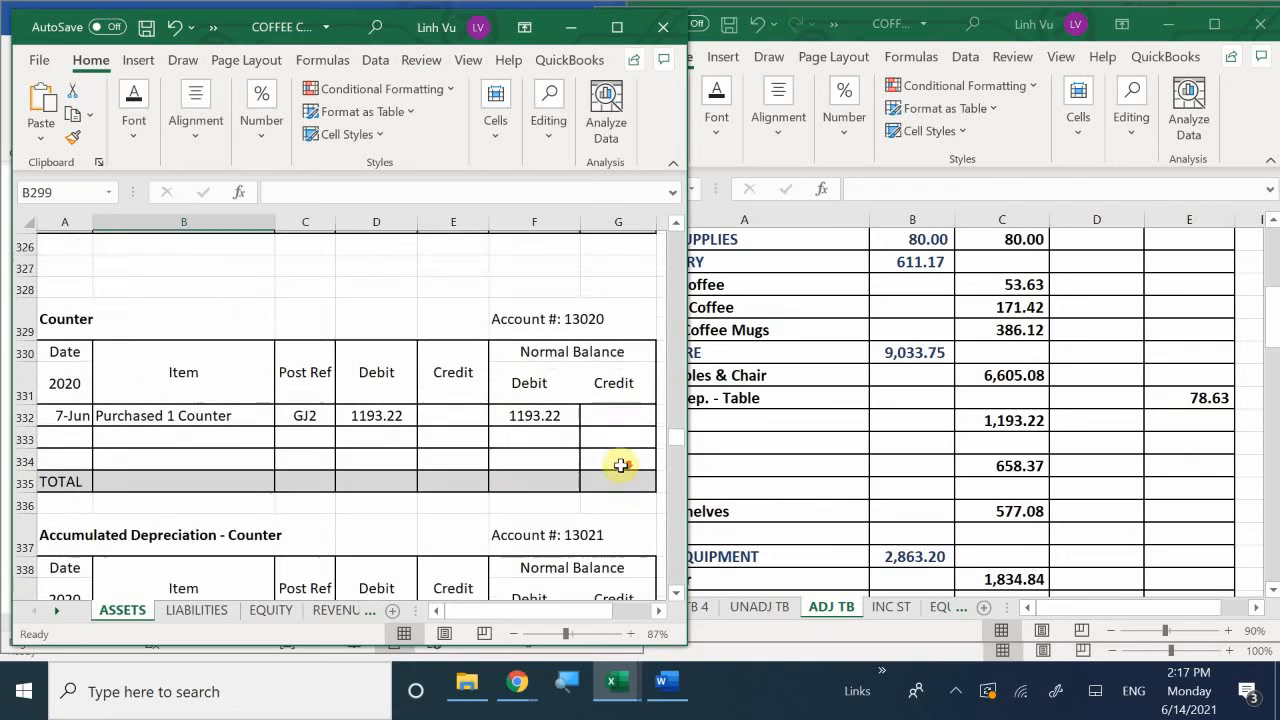
{"action": "left_click", "coordinate": [775, 440]}
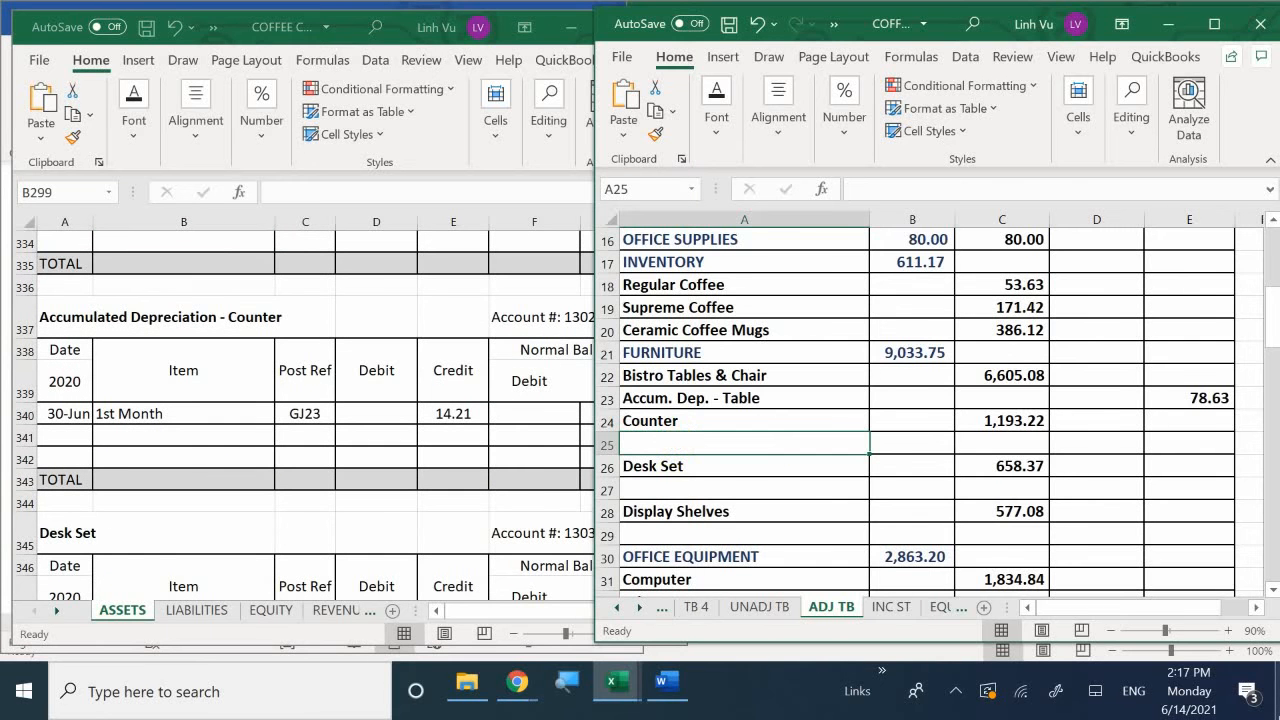
{"action": "type", "text": "Aci"}
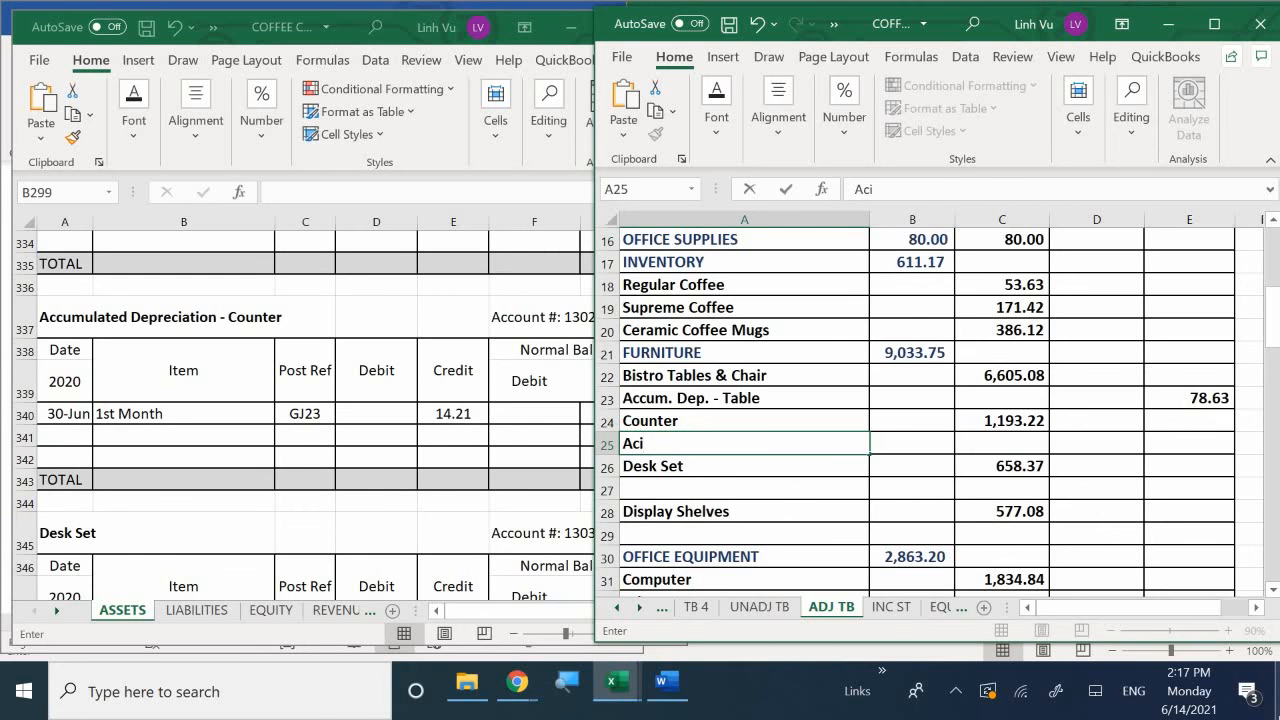
{"action": "type", "text": "um. Depre"}
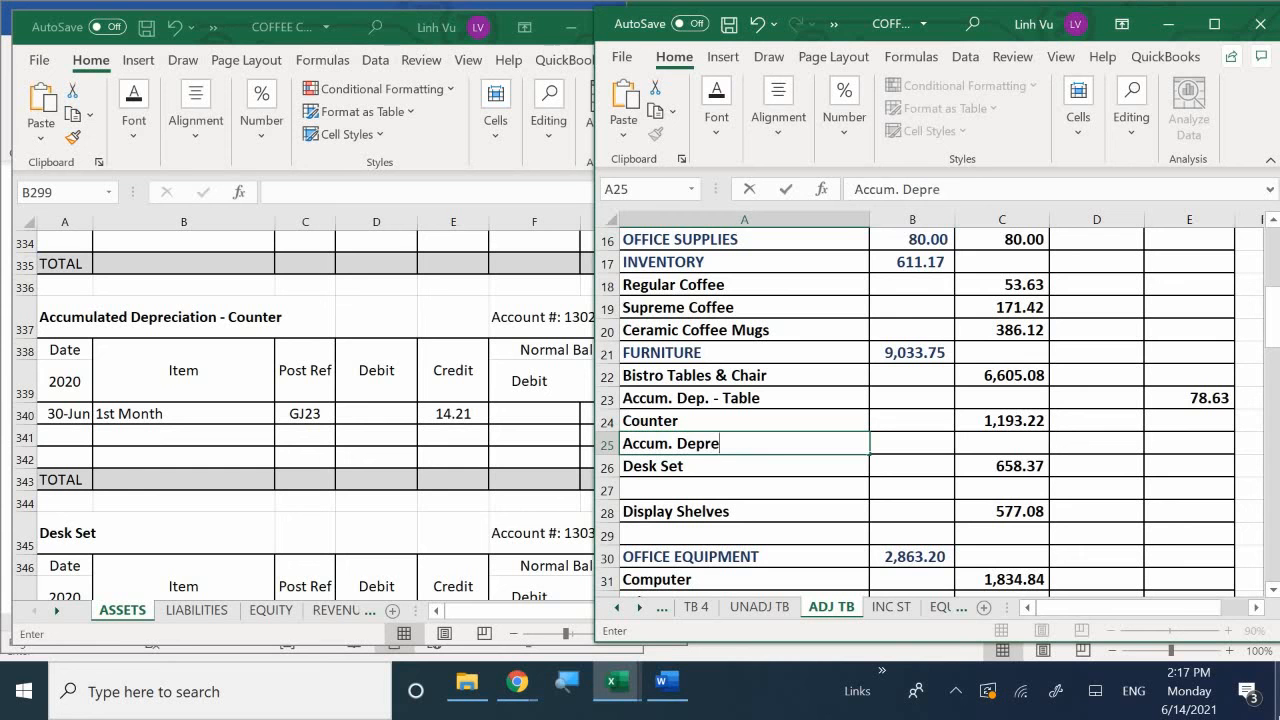
{"action": "key", "text": "BackSpace"}
{"action": "key", "text": "BackSpace"}
{"action": "type", "text": "p. - "}
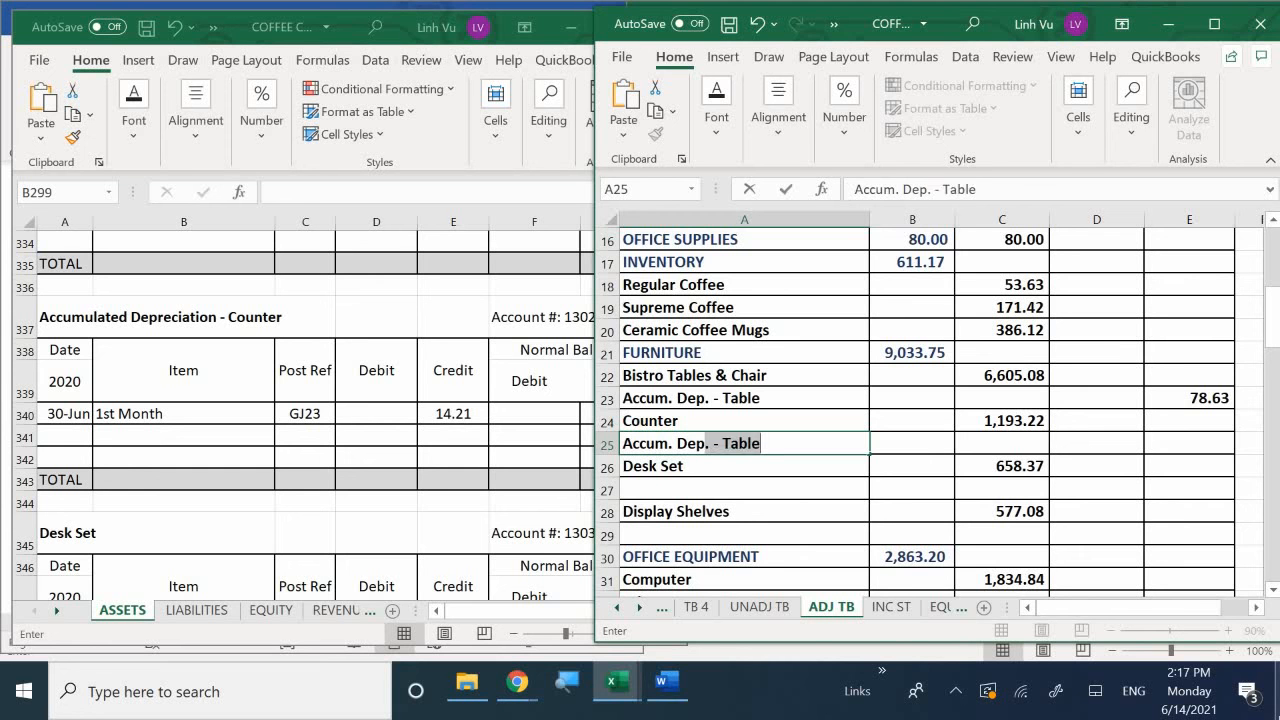
{"action": "type", "text": "Counter"}
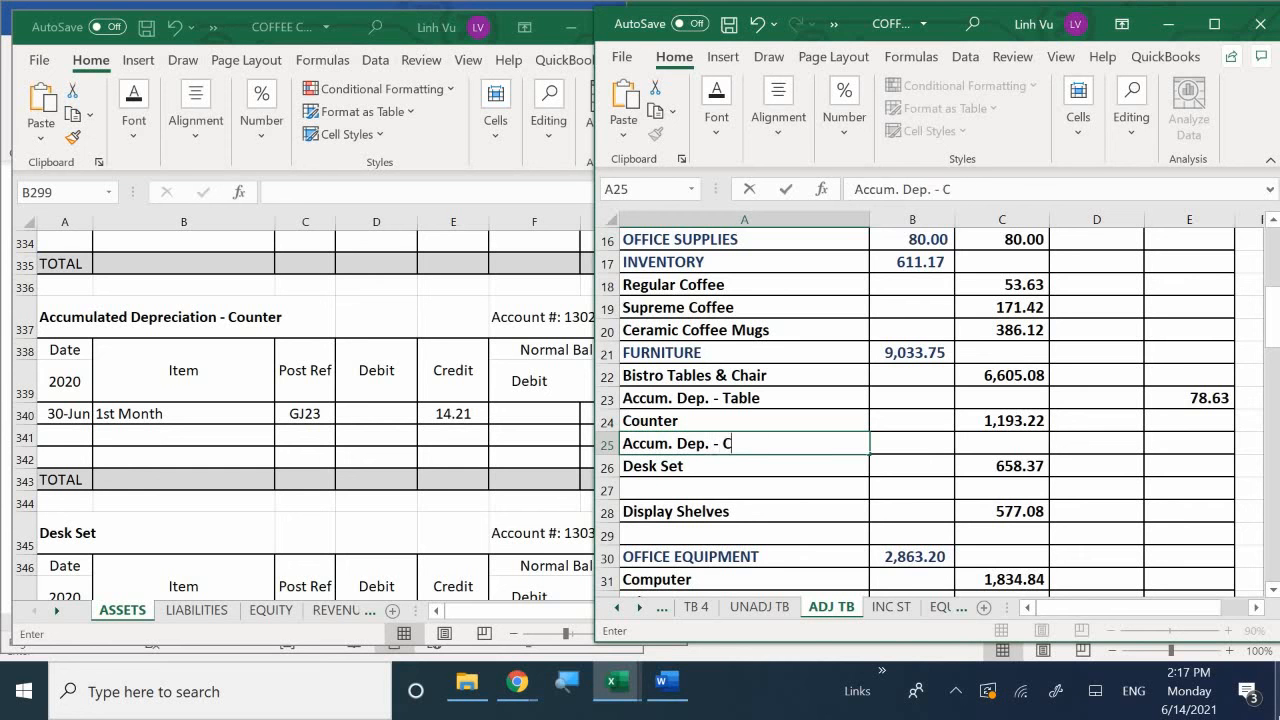
{"action": "key", "text": "Tab"}
Enter the counter's accumulated depreciation of 14.21 as a credit in cell E25.
{"action": "key", "text": "Tab"}
{"action": "key", "text": "Tab"}
{"action": "key", "text": "Tab"}
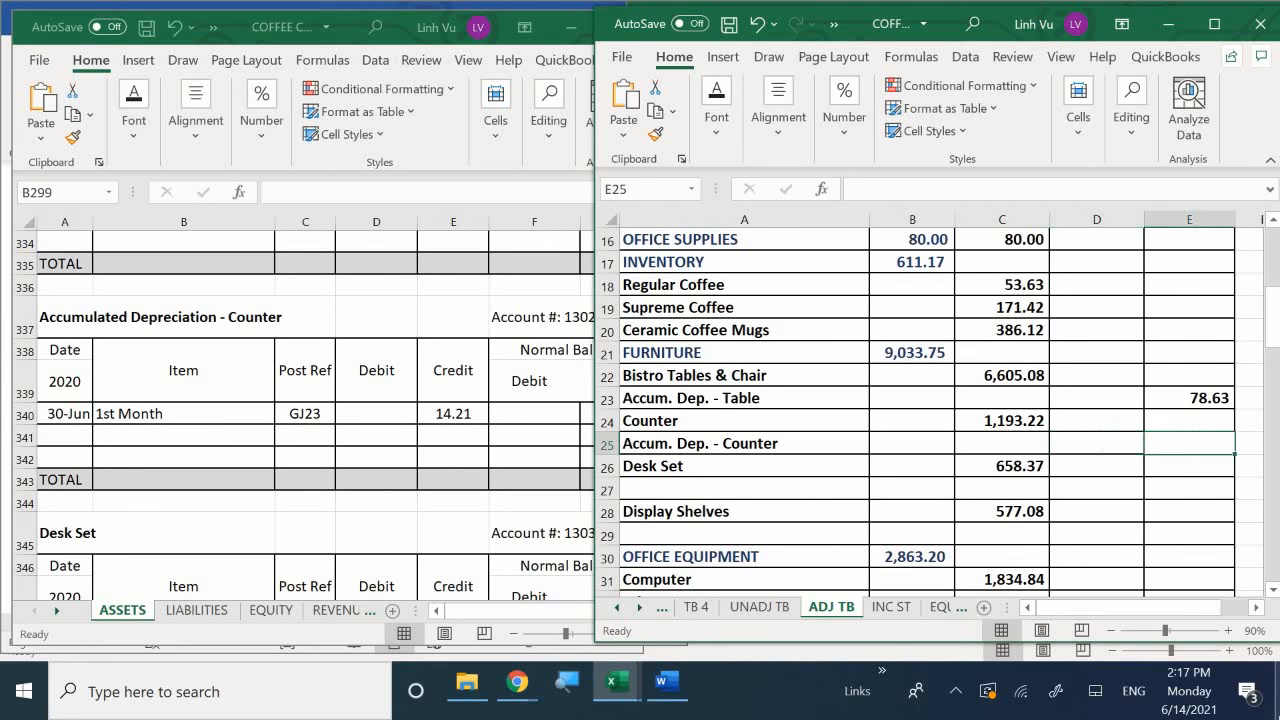
{"action": "type", "text": "14.21"}
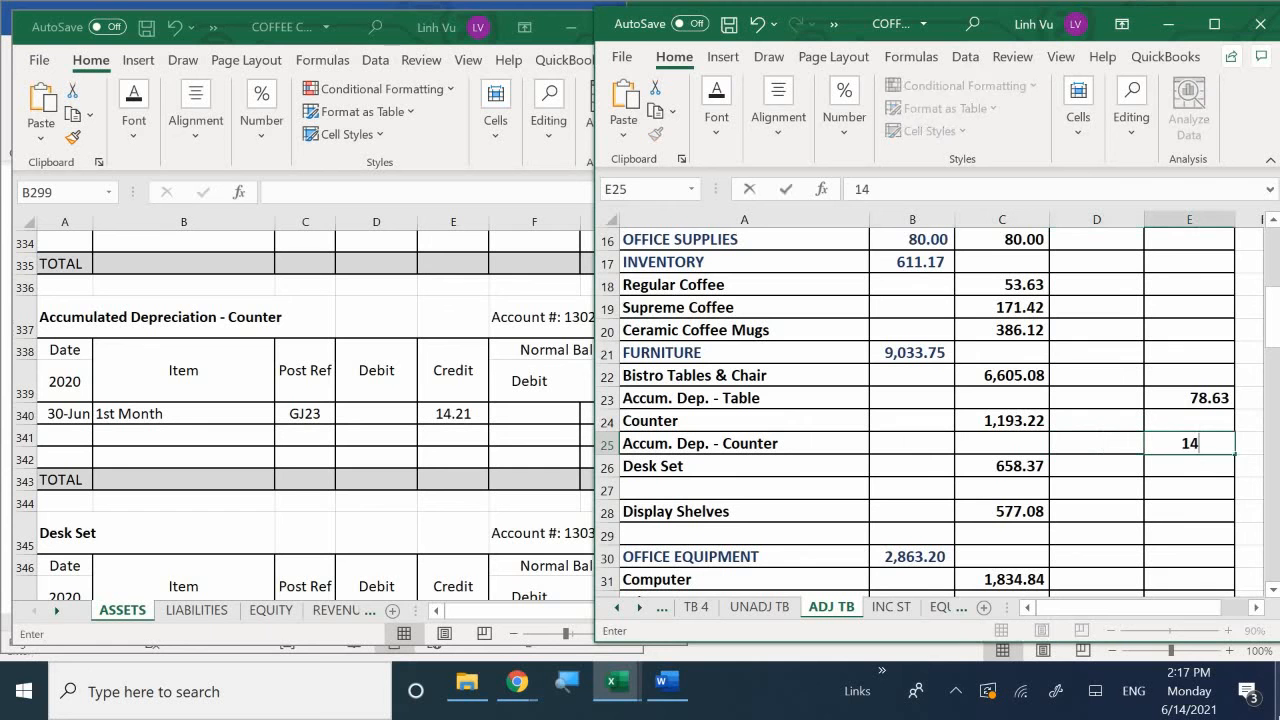
{"action": "key", "text": "Return"}
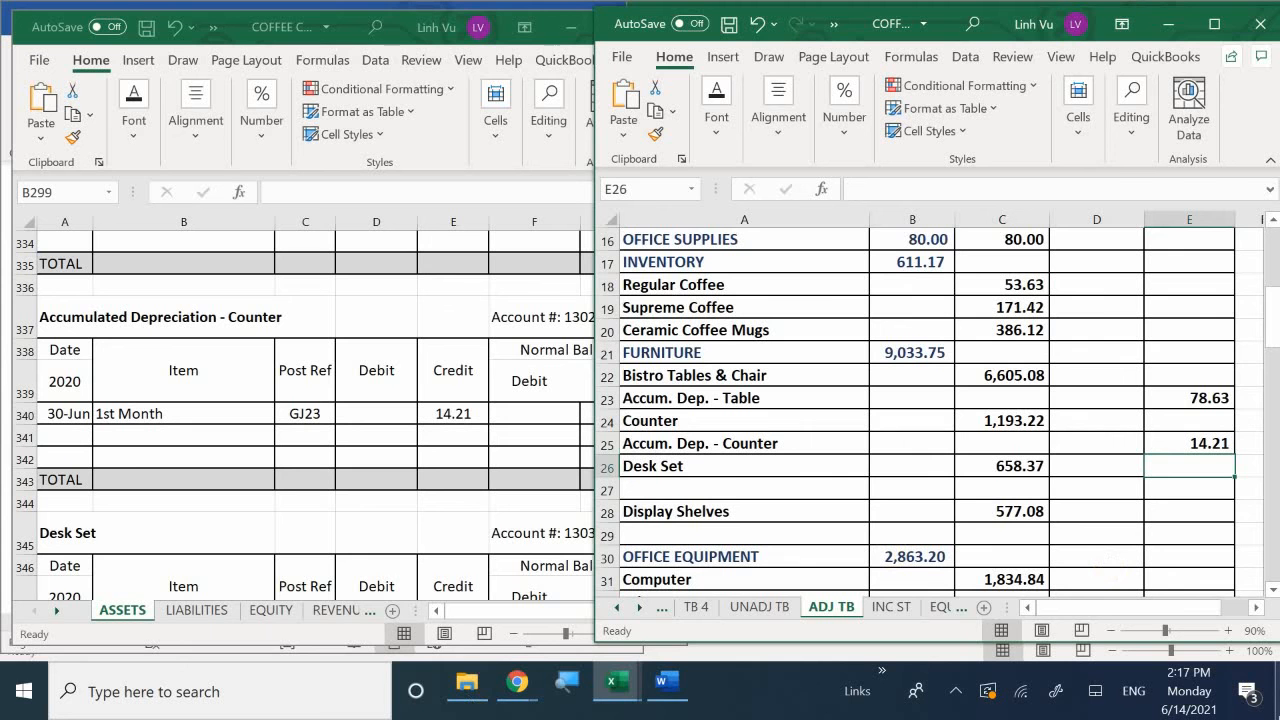
{"action": "left_click", "coordinate": [477, 521]}
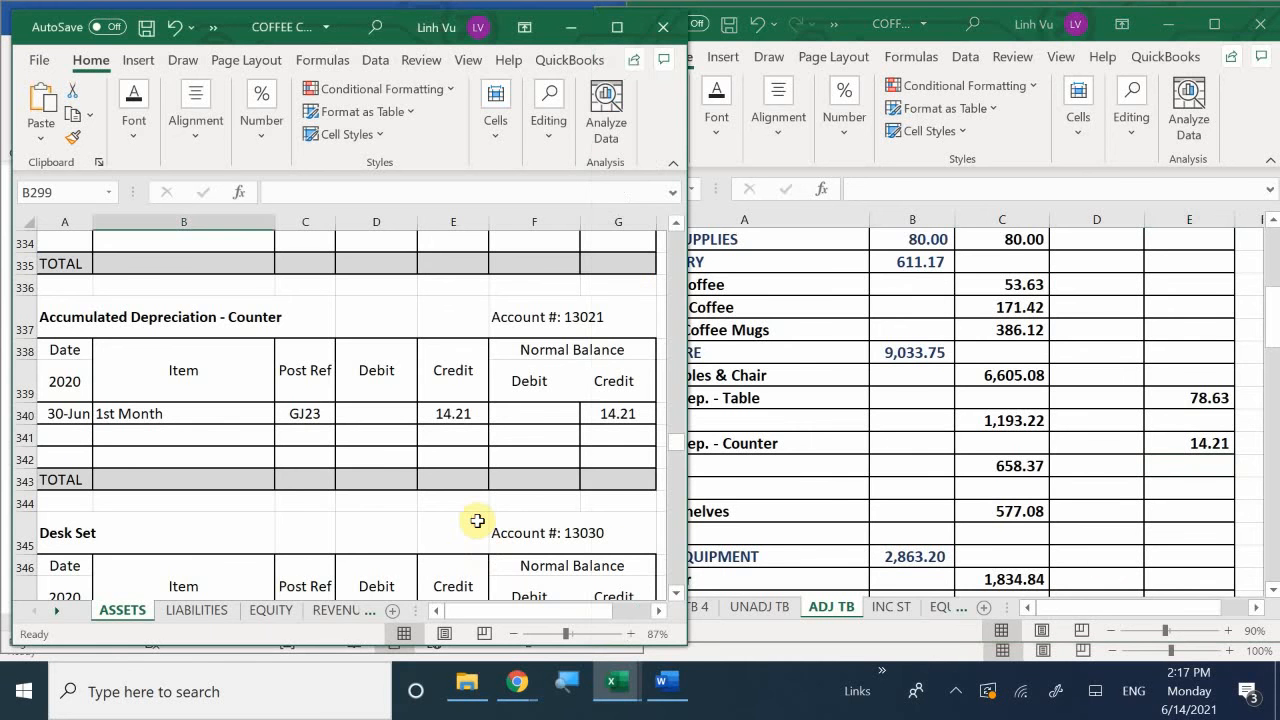
{"action": "left_click", "coordinate": [829, 535]}
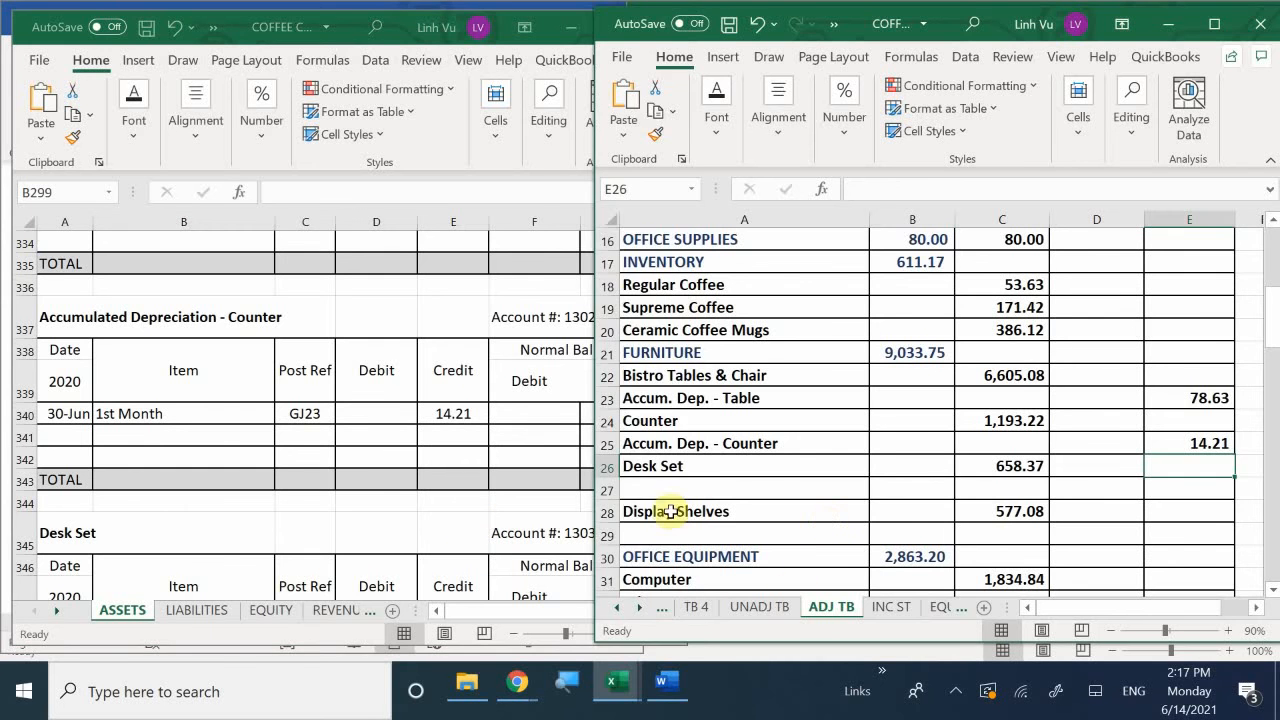
{"action": "left_click", "coordinate": [455, 521]}
{"action": "left_click", "coordinate": [930, 528]}
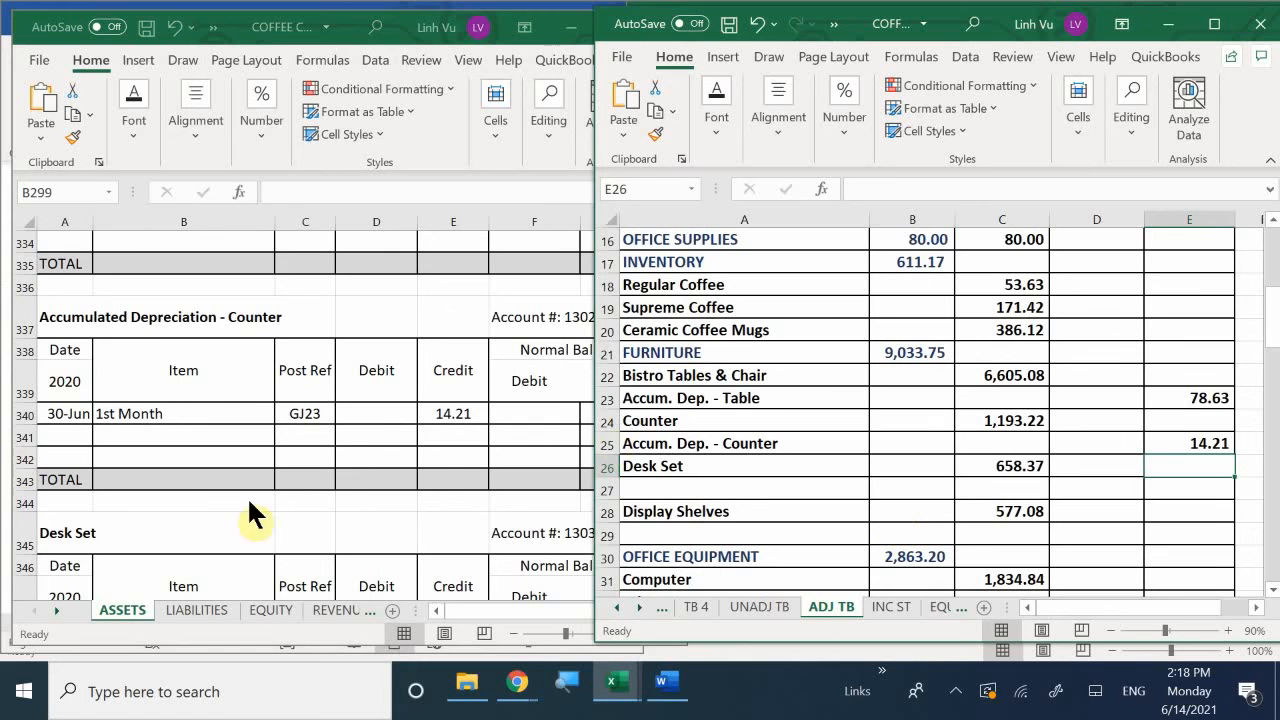
Find the Accumulated Depreciation - Desk account in the assets ledger and label cell A27 beneath Desk Set "Accum. Dep. - Desk".
{"action": "left_click", "coordinate": [427, 500]}
{"action": "scroll", "coordinate": [427, 500], "scroll_direction": "down", "scroll_amount": 2}
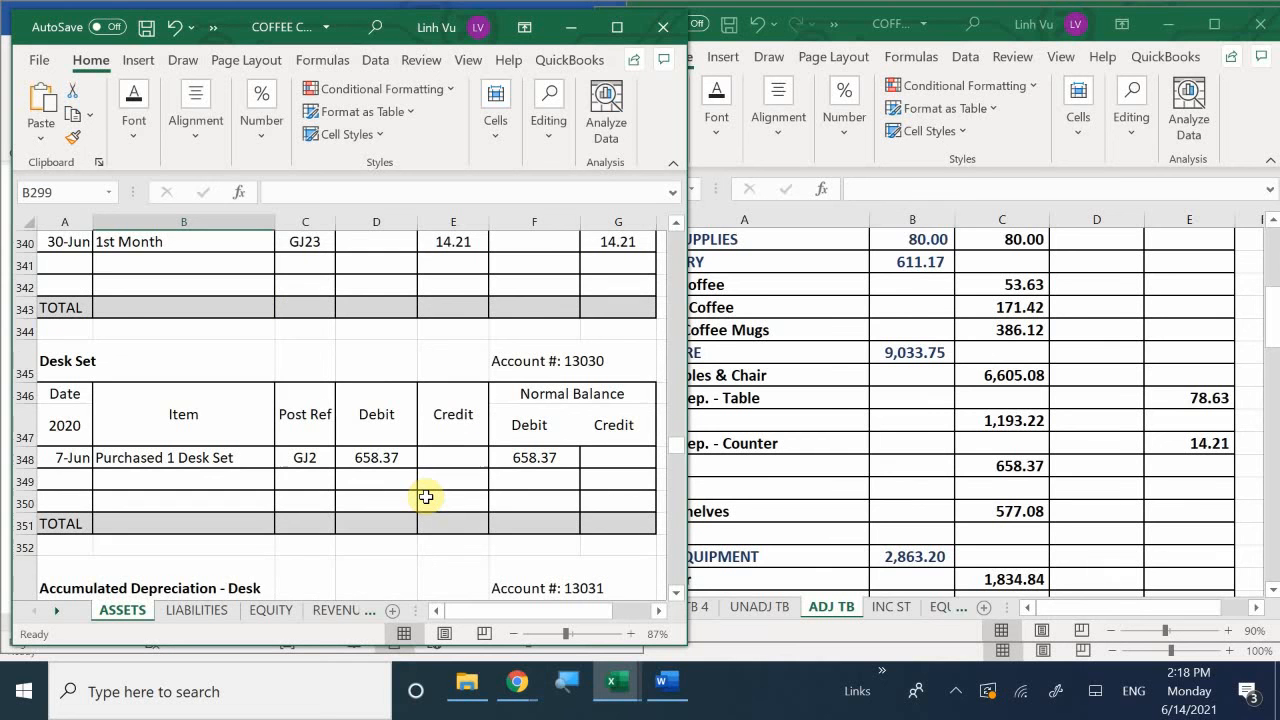
{"action": "scroll", "coordinate": [426, 497], "scroll_direction": "down", "scroll_amount": 2}
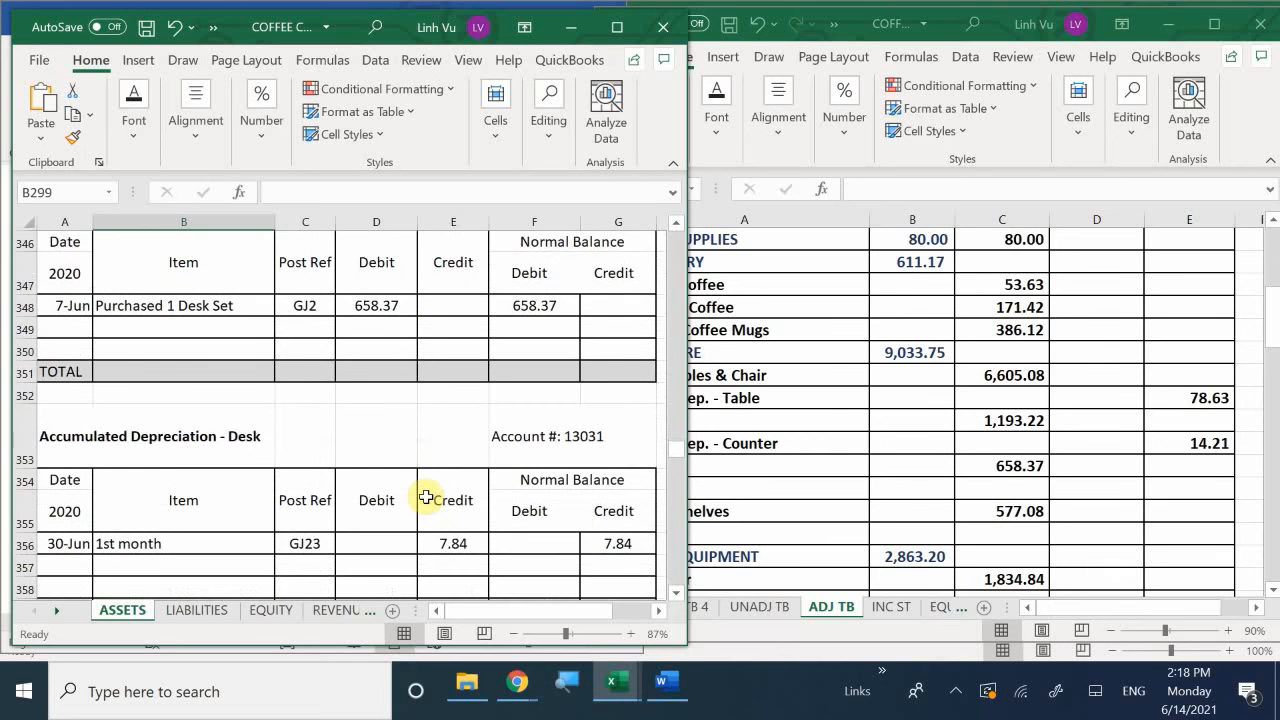
{"action": "left_click", "coordinate": [863, 497]}
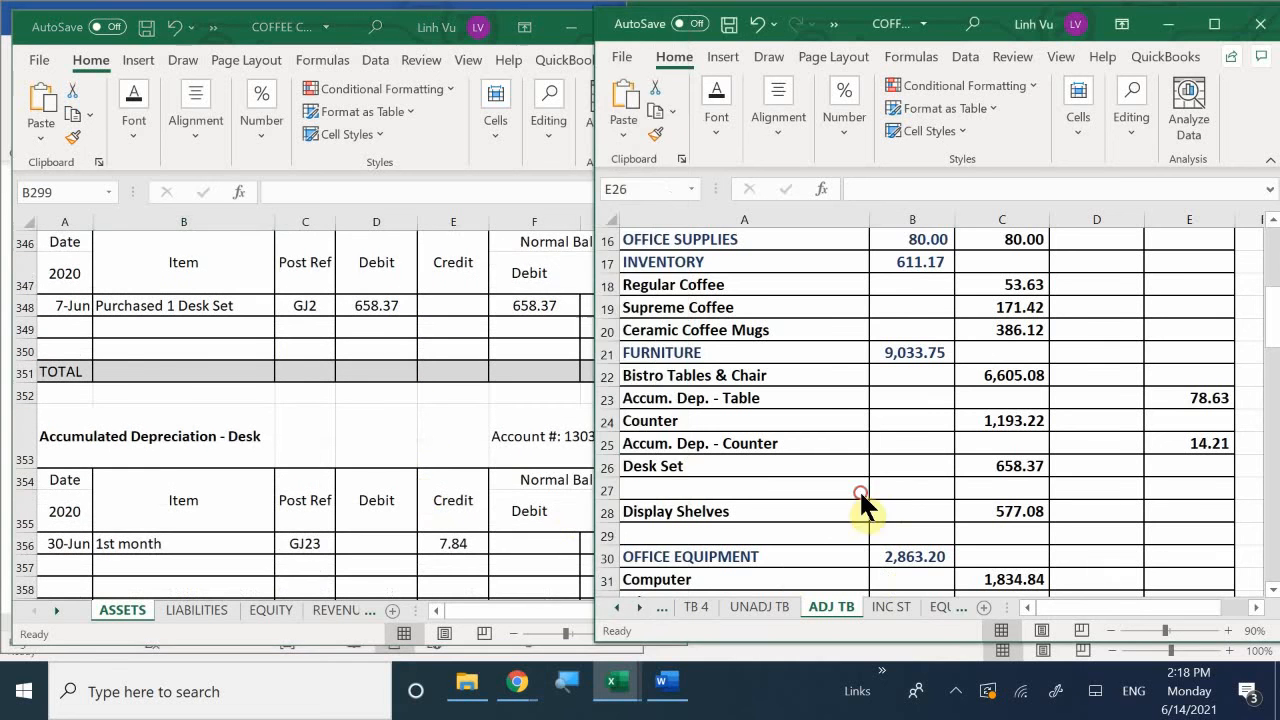
{"action": "left_click", "coordinate": [648, 497]}
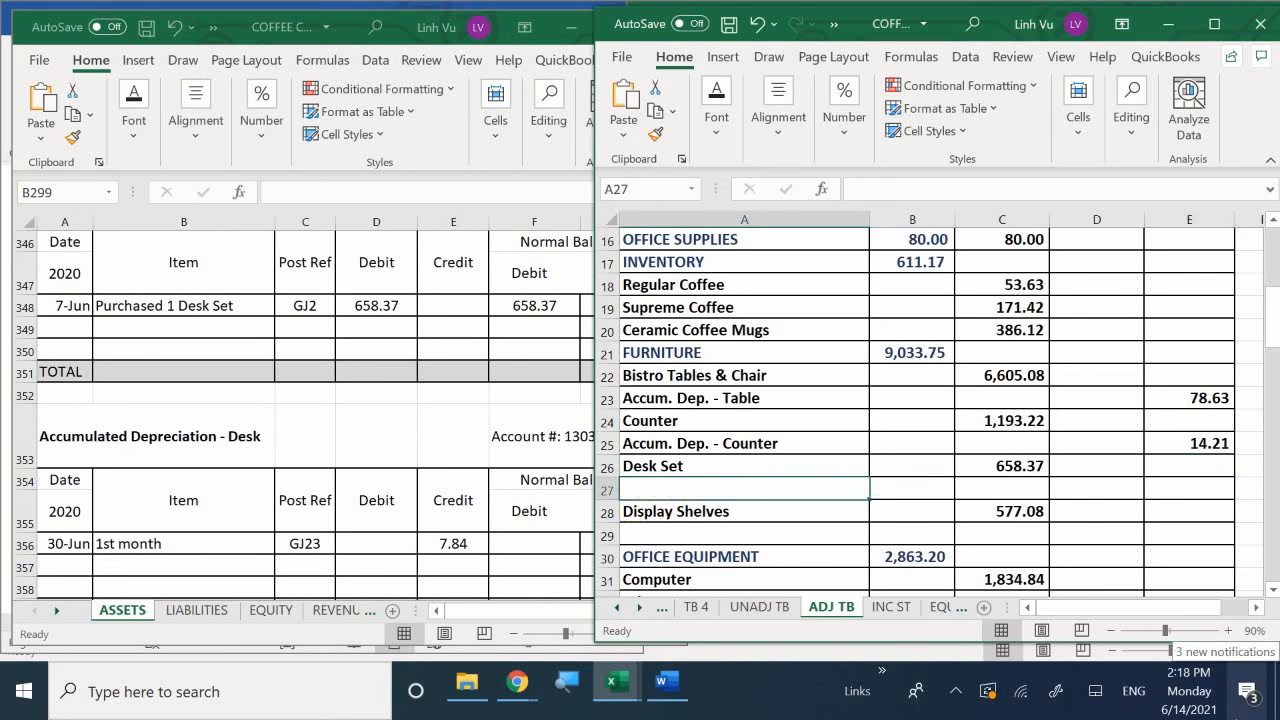
{"action": "type", "text": "Accum"}
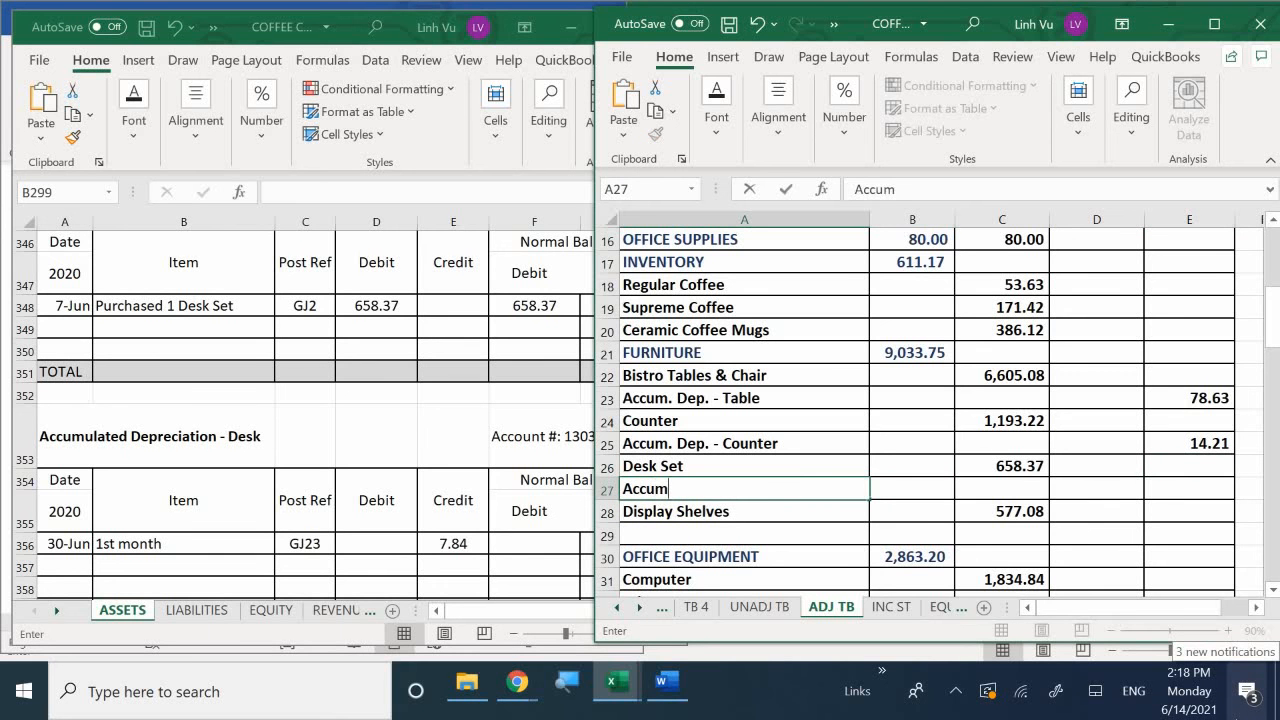
{"action": "type", "text": ". Dep -"}
{"action": "key", "text": "BackSpace"}
{"action": "key", "text": "BackSpace"}
{"action": "key", "text": "BackSpace"}
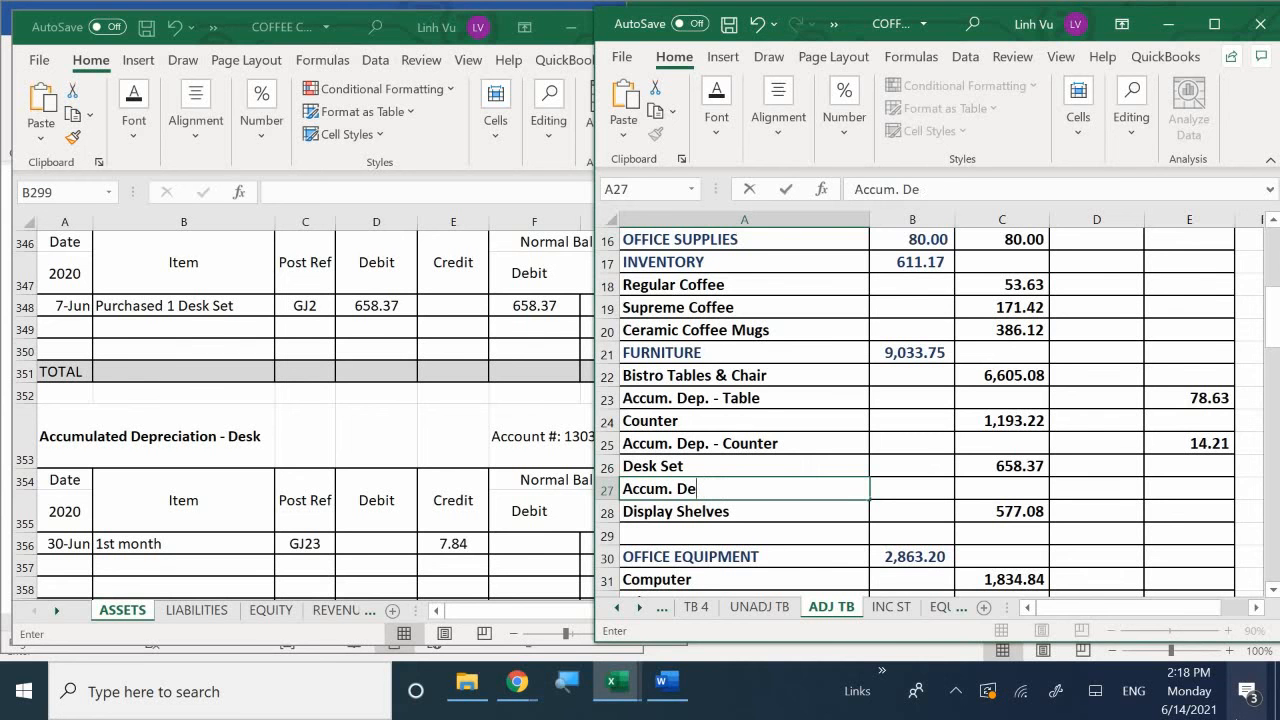
{"action": "type", "text": "p"}
{"action": "type", "text": "."}
{"action": "type", "text": " -"}
{"action": "type", "text": " C"}
{"action": "key", "text": "BackSpace"}
{"action": "key", "text": "BackSpace"}
{"action": "type", "text": "Desk"}
{"action": "key", "text": "Return"}
Enter the desk set's accumulated depreciation of 7.84 from the ledger as a credit in cell E27.
{"action": "key", "text": "Right"}
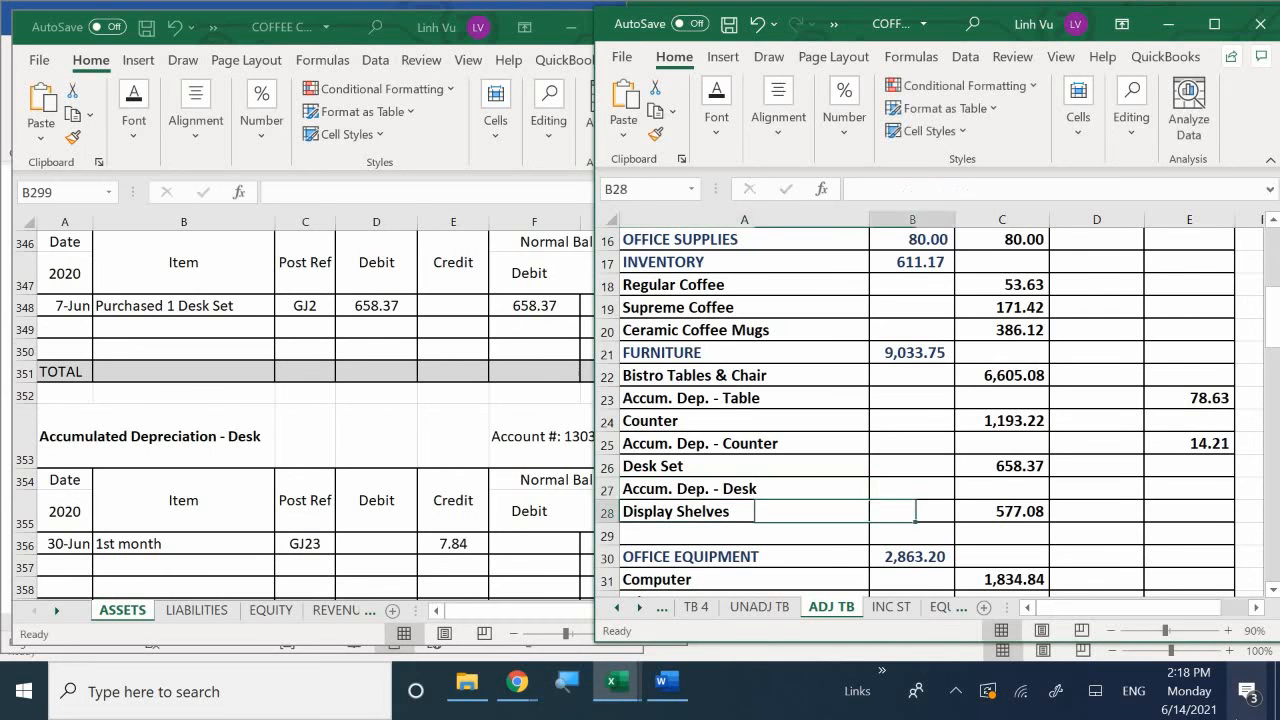
{"action": "key", "text": "Up"}
{"action": "key", "text": "Right"}
{"action": "key", "text": "Right"}
{"action": "key", "text": "Right"}
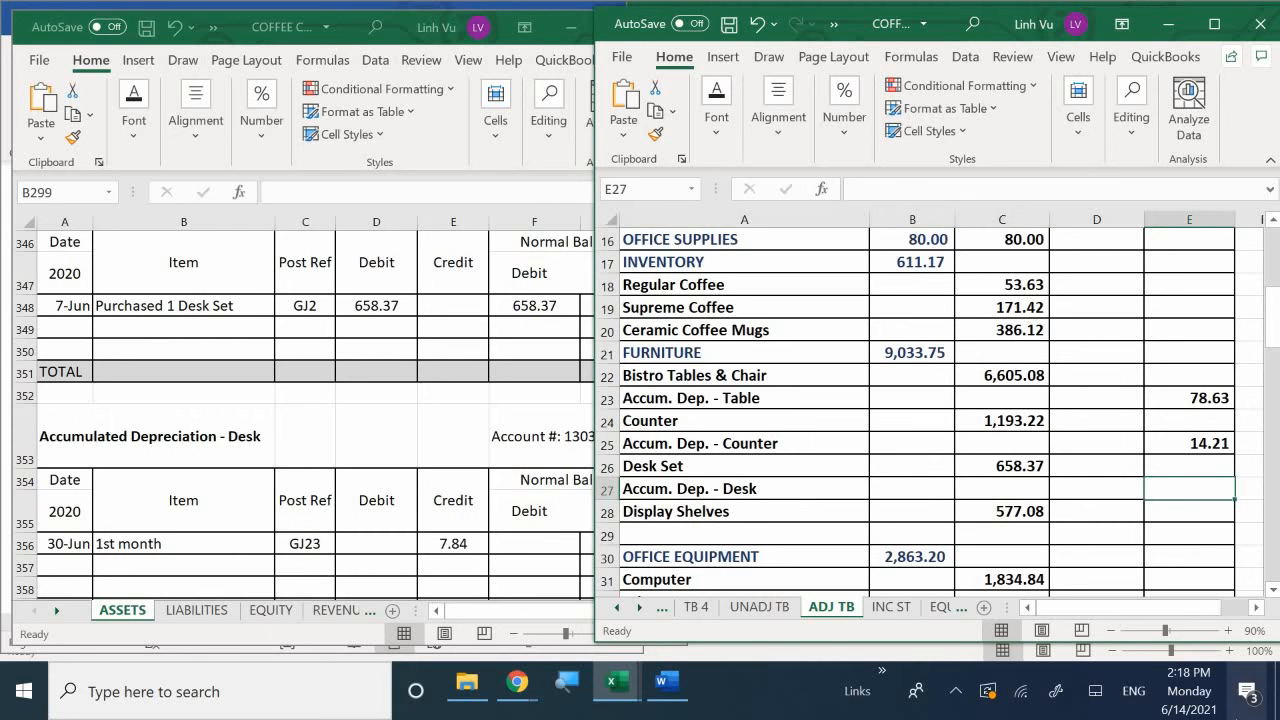
{"action": "type", "text": "7."}
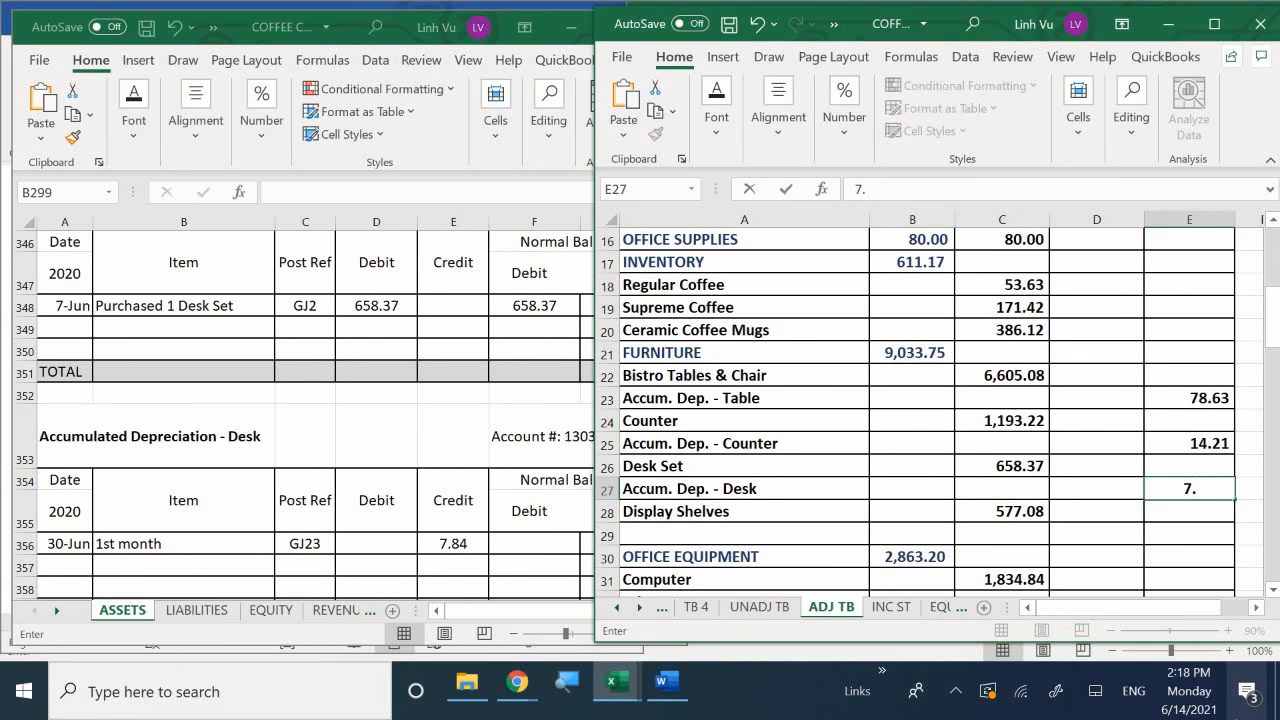
{"action": "type", "text": "84"}
{"action": "key", "text": "Return"}
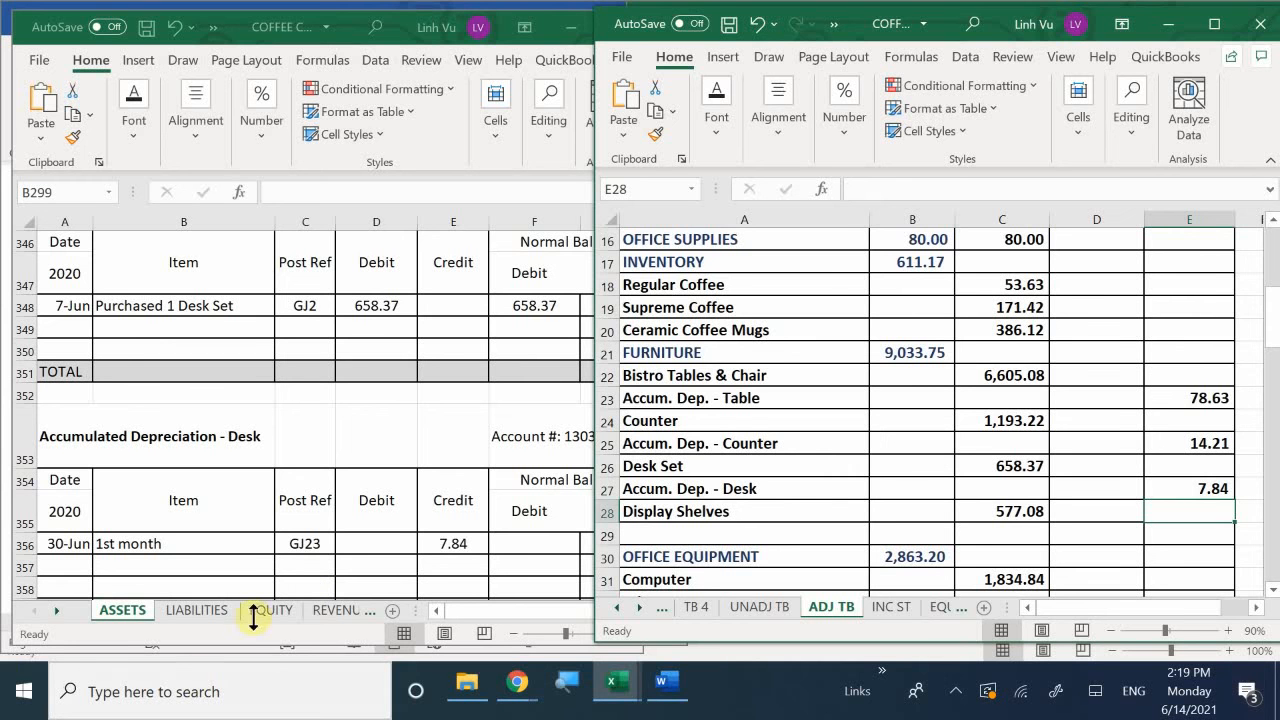
Find the Accumulated Depreciation - Shelves account in the assets ledger and label cell A29 beneath Display Shelves "Accum. Dep. - Shelves".
{"action": "left_click", "coordinate": [358, 494]}
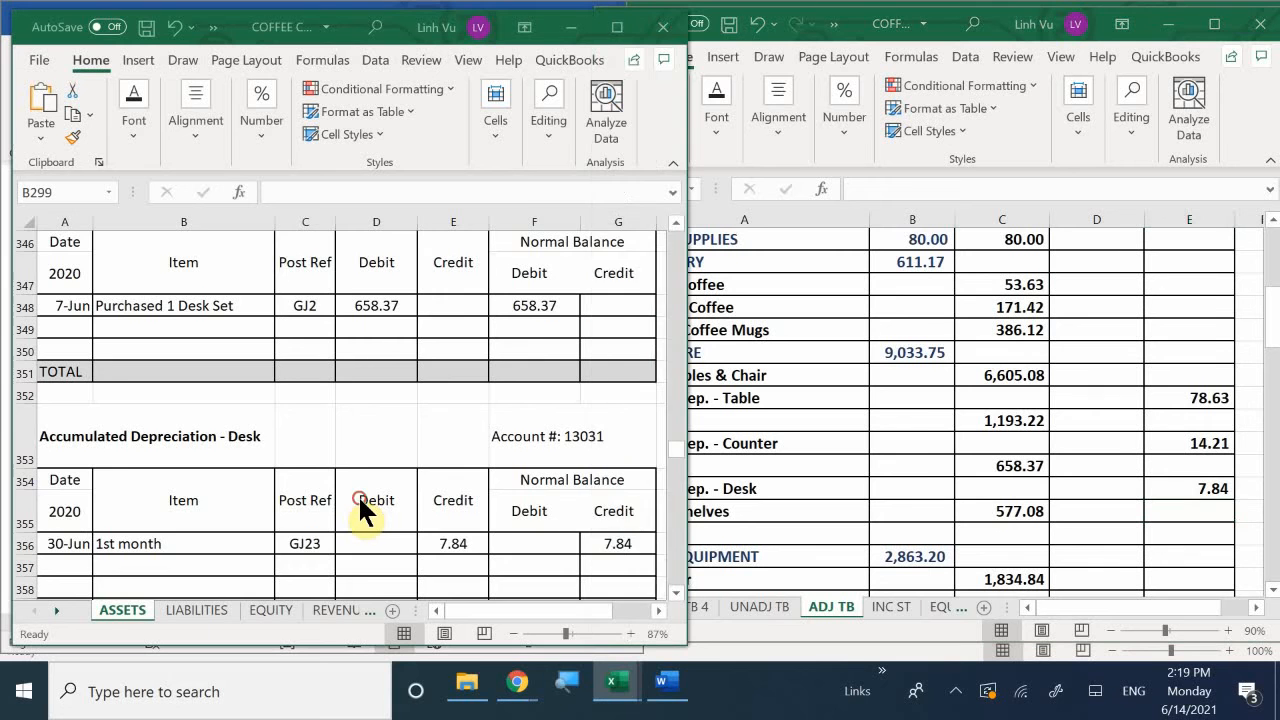
{"action": "scroll", "coordinate": [358, 494], "scroll_direction": "down", "scroll_amount": 3}
{"action": "scroll", "coordinate": [358, 498], "scroll_direction": "down", "scroll_amount": 3}
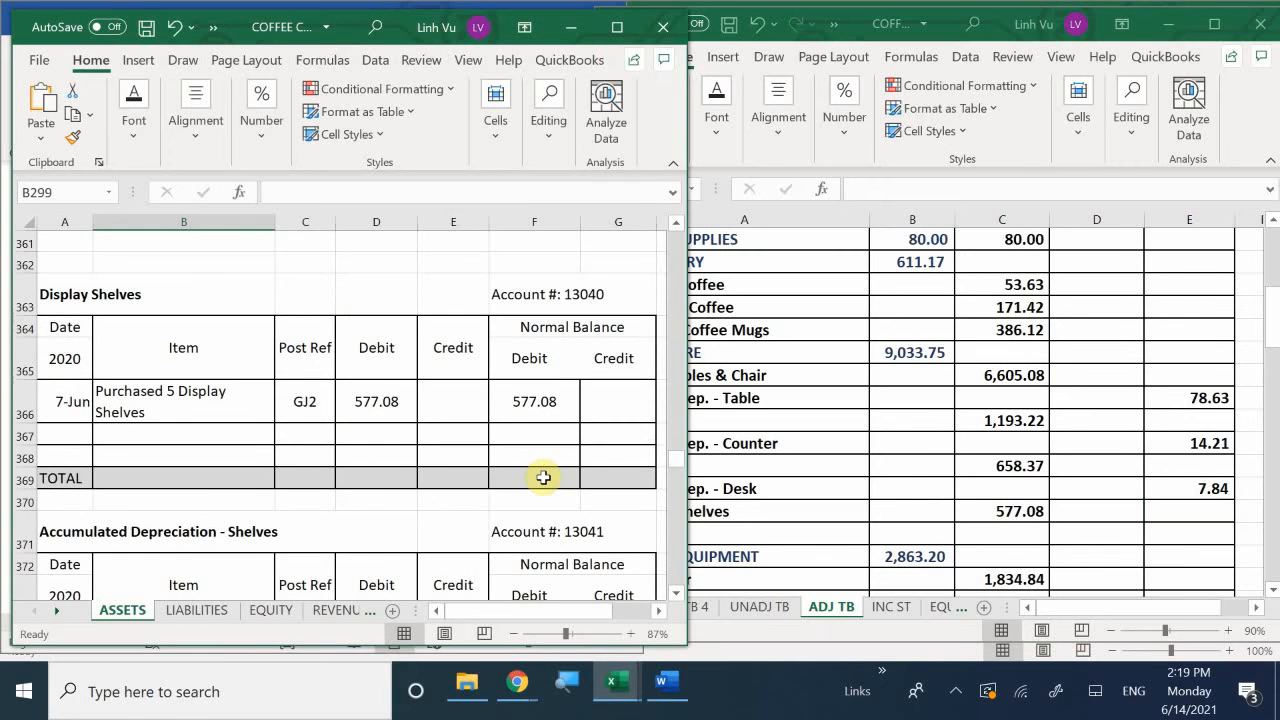
{"action": "scroll", "coordinate": [543, 478], "scroll_direction": "down", "scroll_amount": 3}
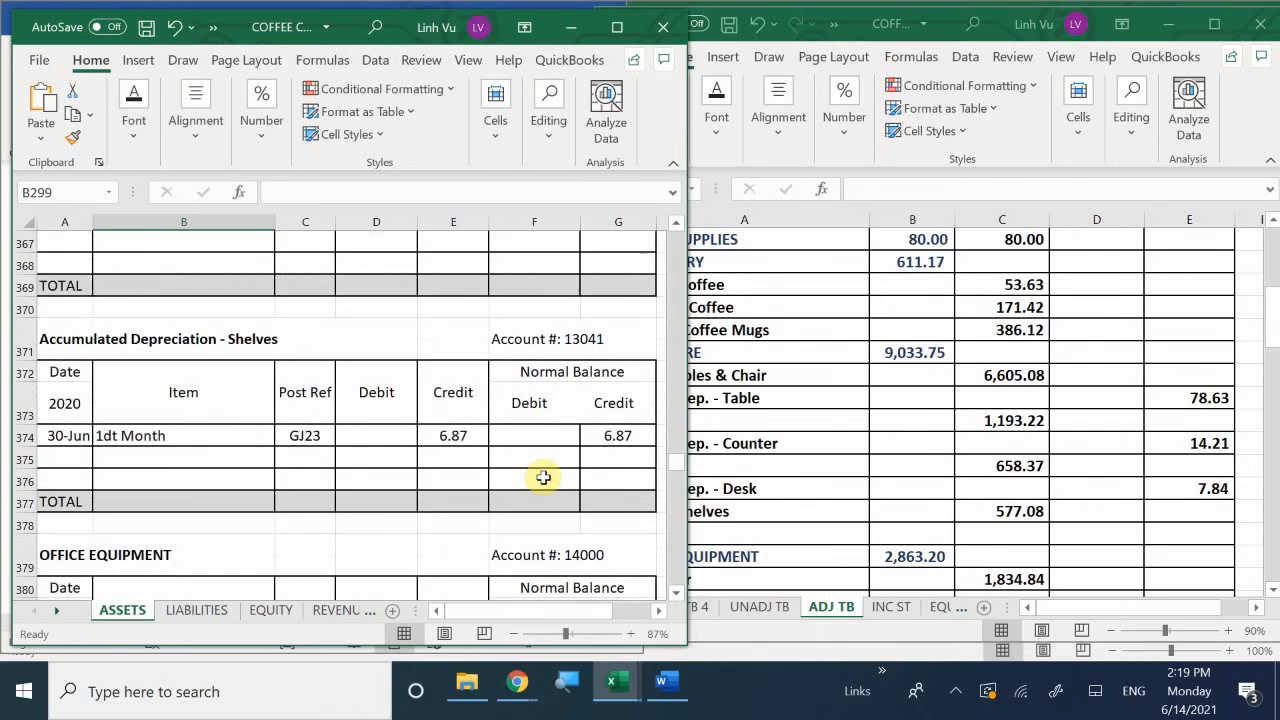
{"action": "scroll", "coordinate": [543, 478], "scroll_direction": "up", "scroll_amount": 1}
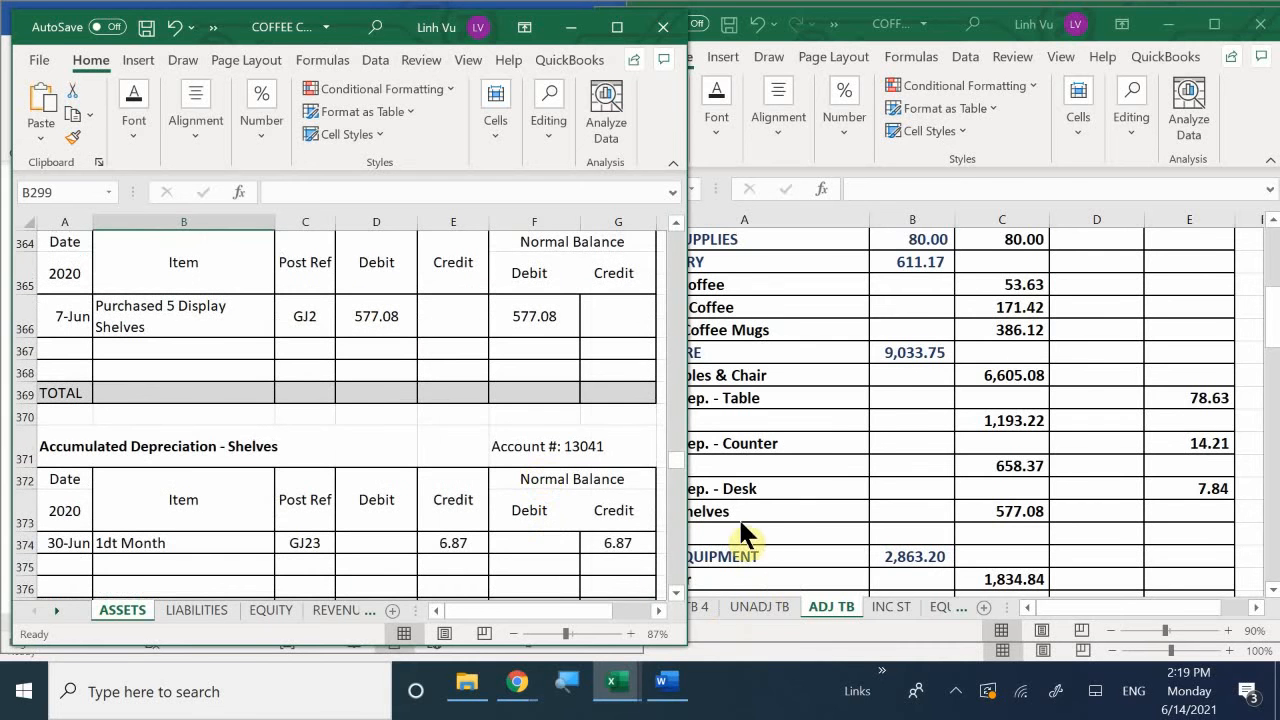
{"action": "left_click", "coordinate": [714, 530]}
{"action": "left_click", "coordinate": [714, 530]}
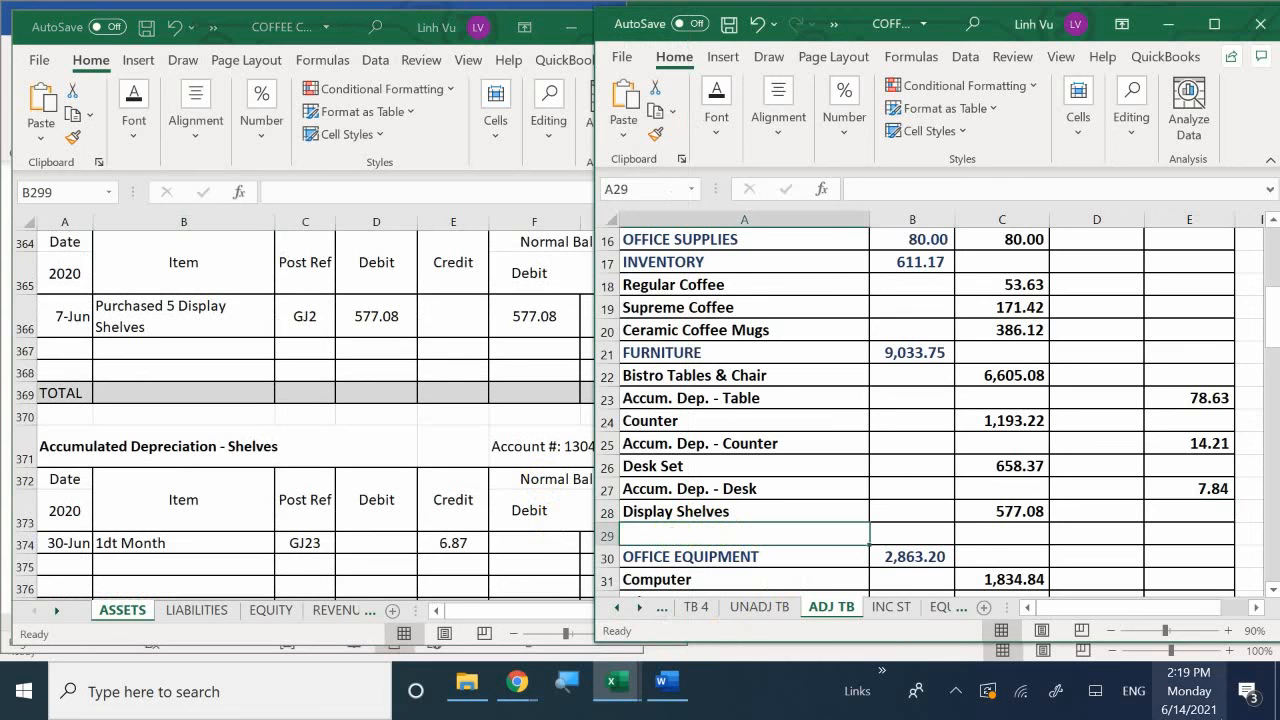
{"action": "type", "text": "Acc"}
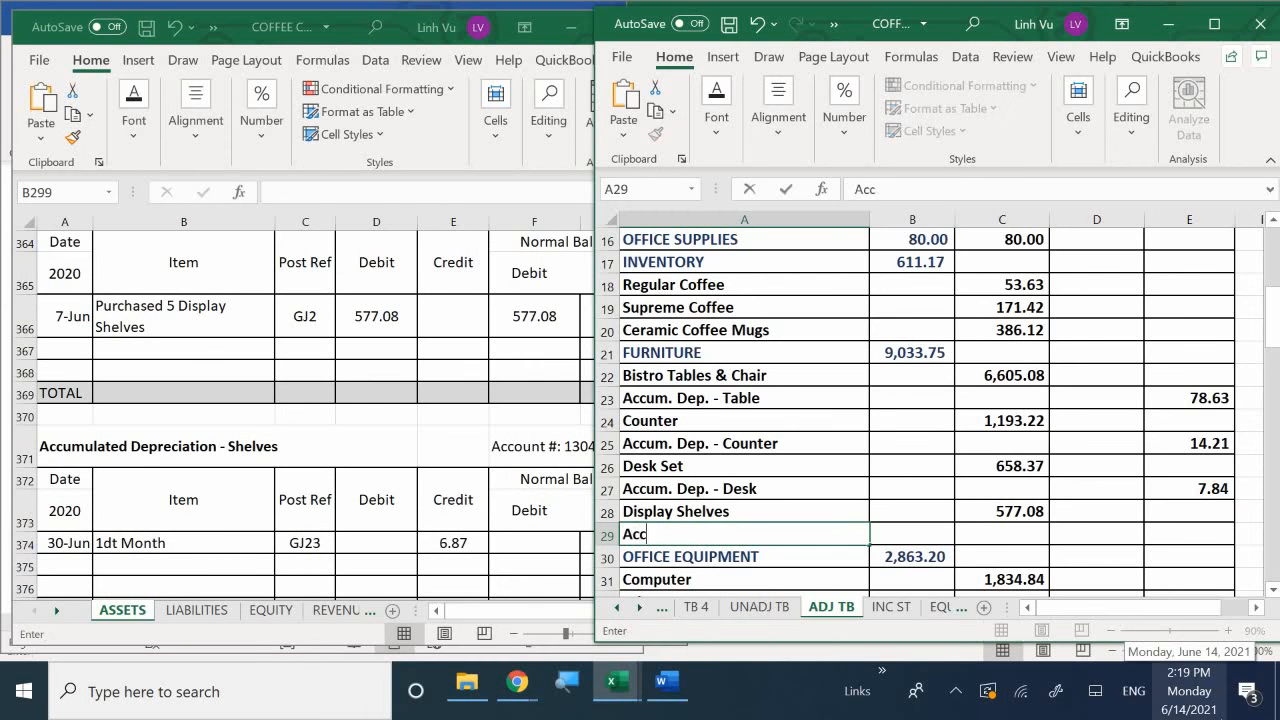
{"action": "type", "text": "um. Dep. ="}
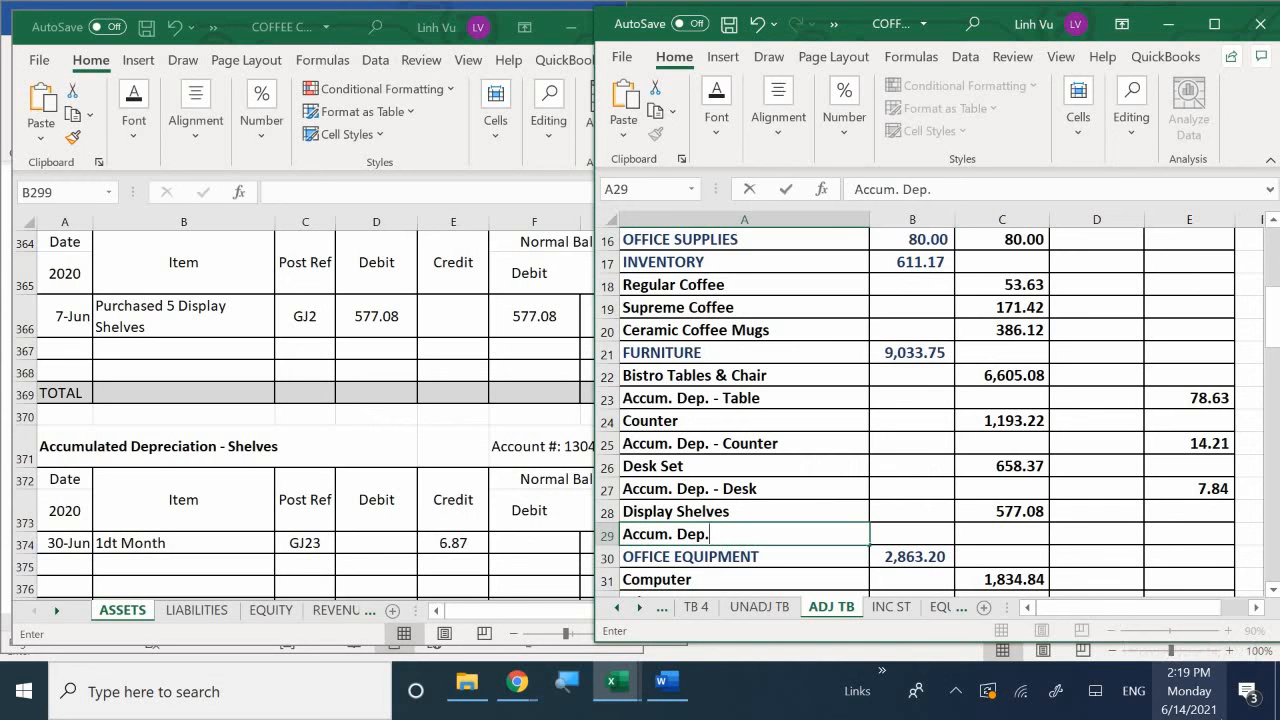
{"action": "key", "text": "BackSpace"}
{"action": "type", "text": "- Shelves"}
Enter the shelves' accumulated depreciation of 6.87 from the ledger as a credit in cell E29.
{"action": "key", "text": "Tab"}
{"action": "key", "text": "Tab"}
{"action": "key", "text": "Tab"}
{"action": "key", "text": "Tab"}
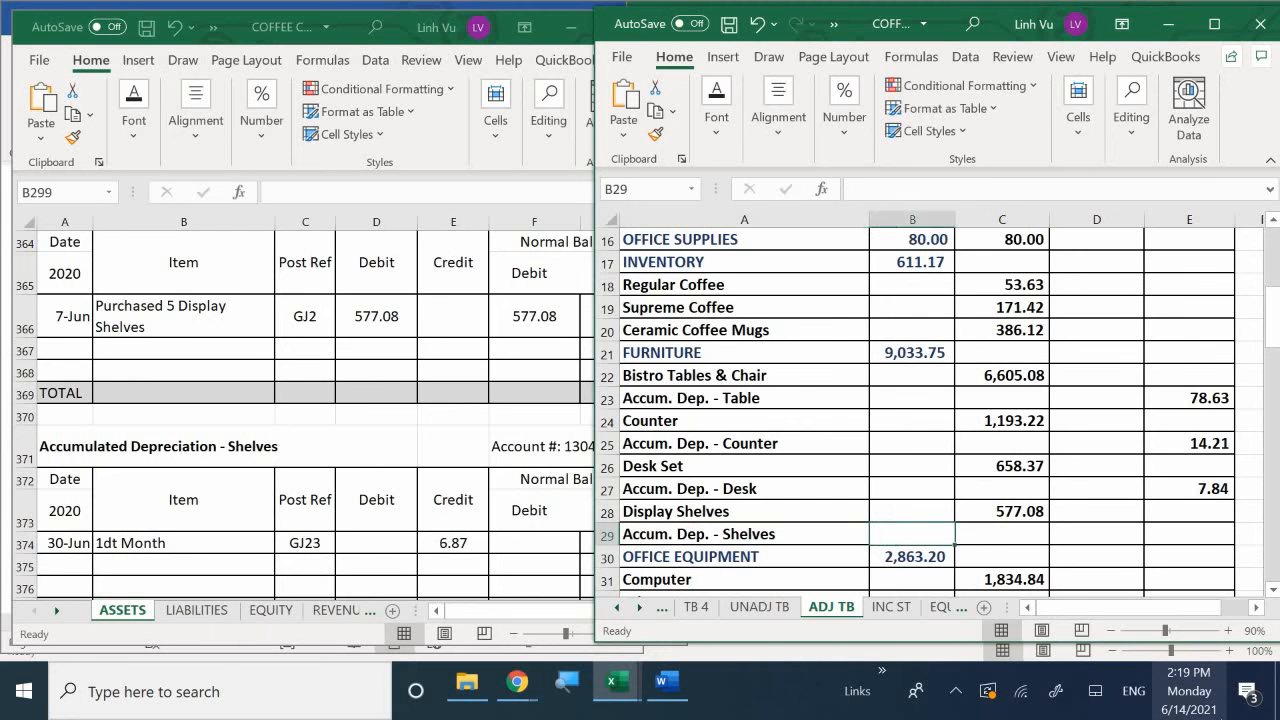
{"action": "type", "text": "6.87"}
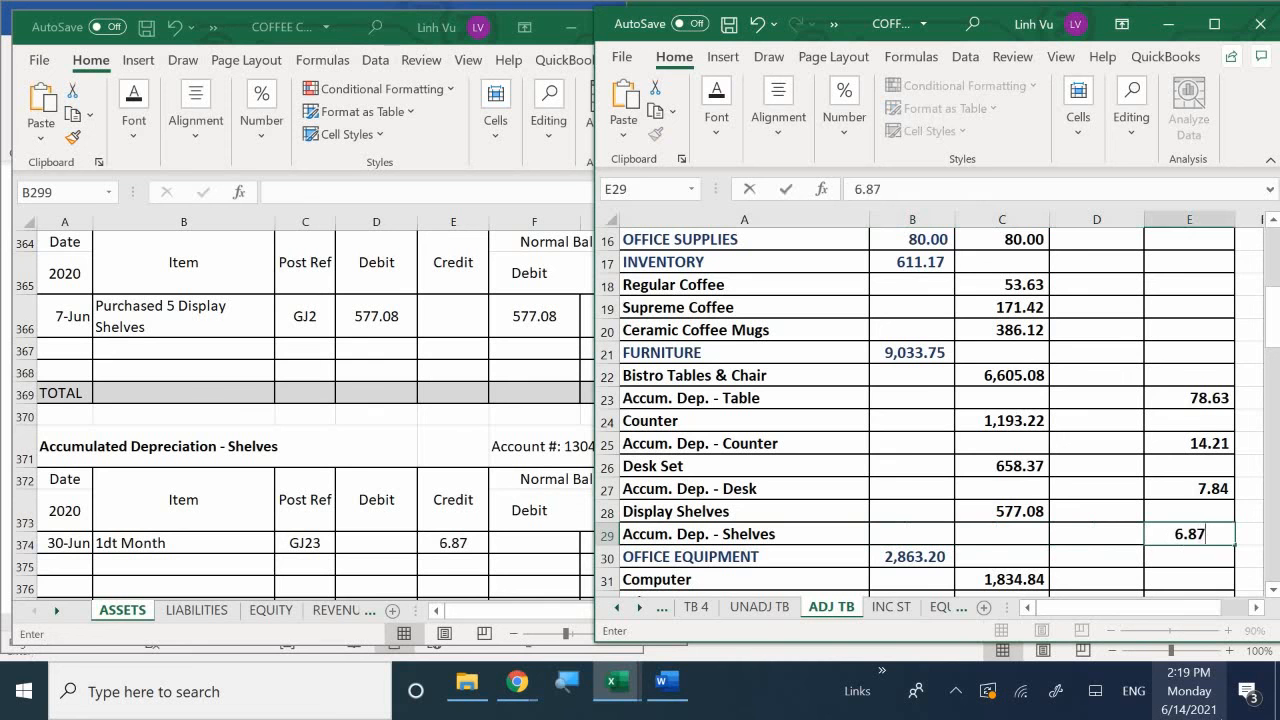
{"action": "key", "text": "Return"}
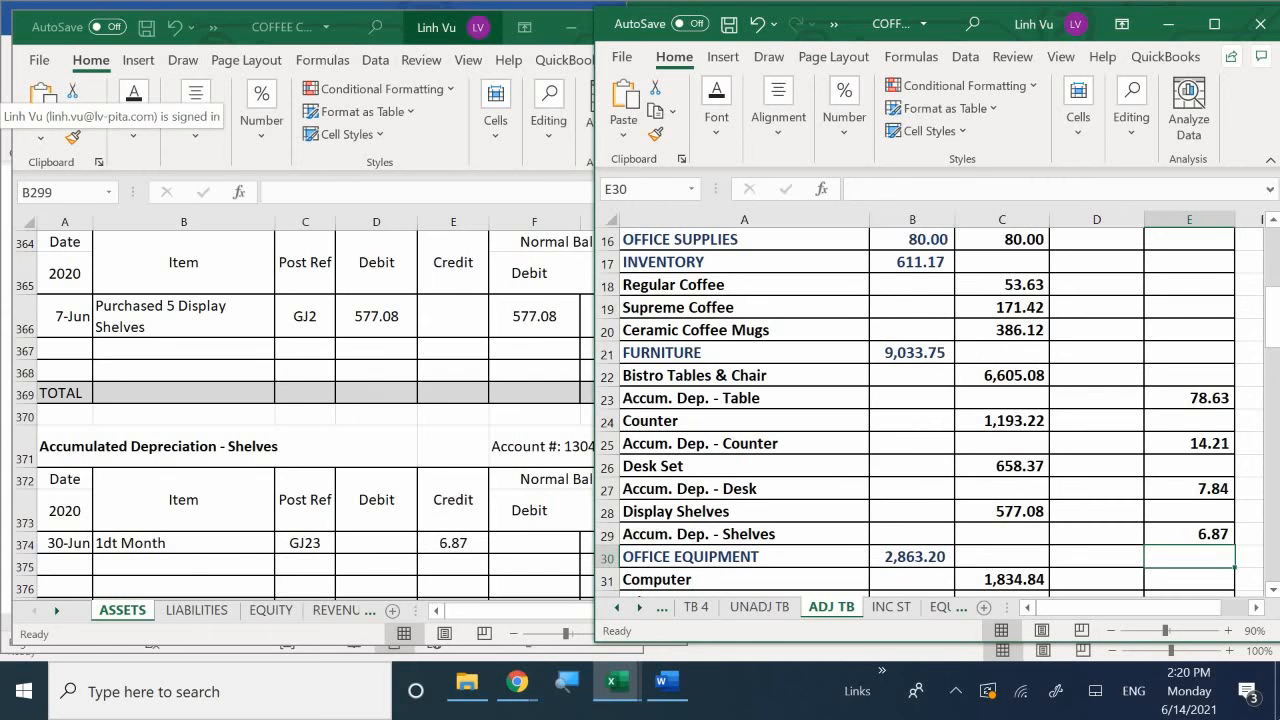
Replace the FURNITURE total in B21 with =C22-E23+C24-E25+C26-E27+C28-E29, subtracting each item's accumulated depreciation from its cost.
{"action": "left_click", "coordinate": [902, 352]}
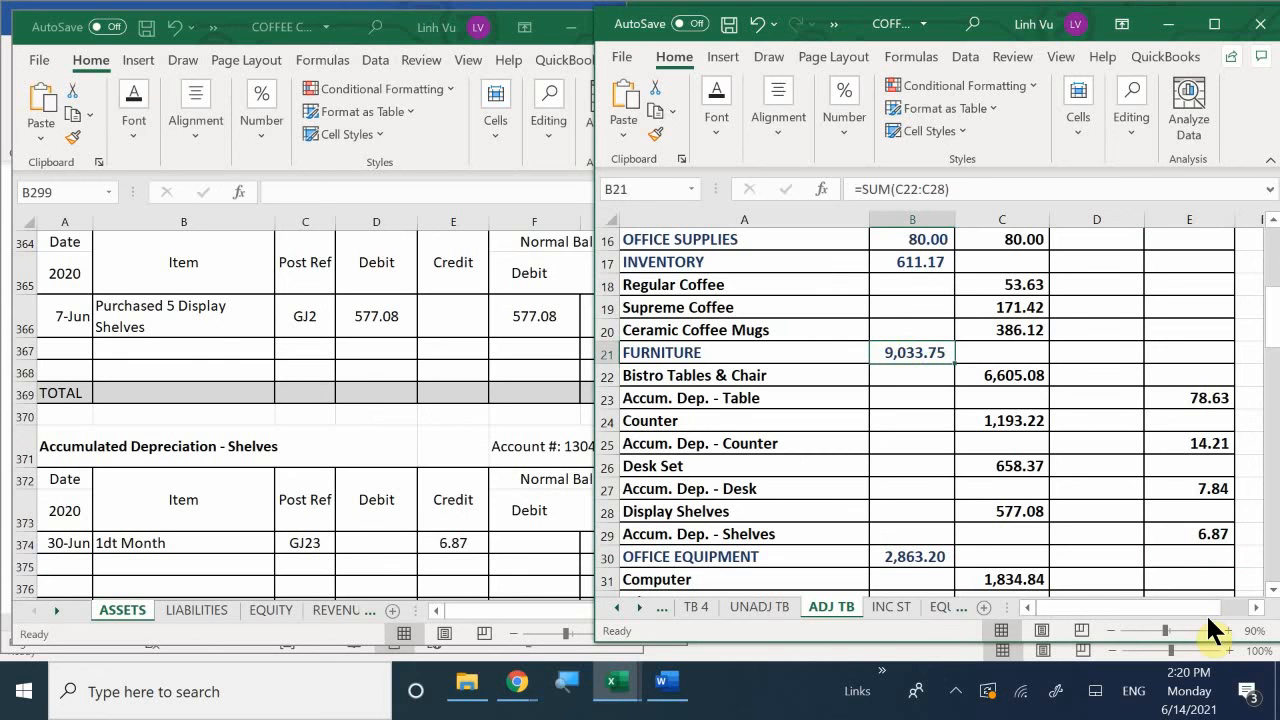
{"action": "type", "text": "="}
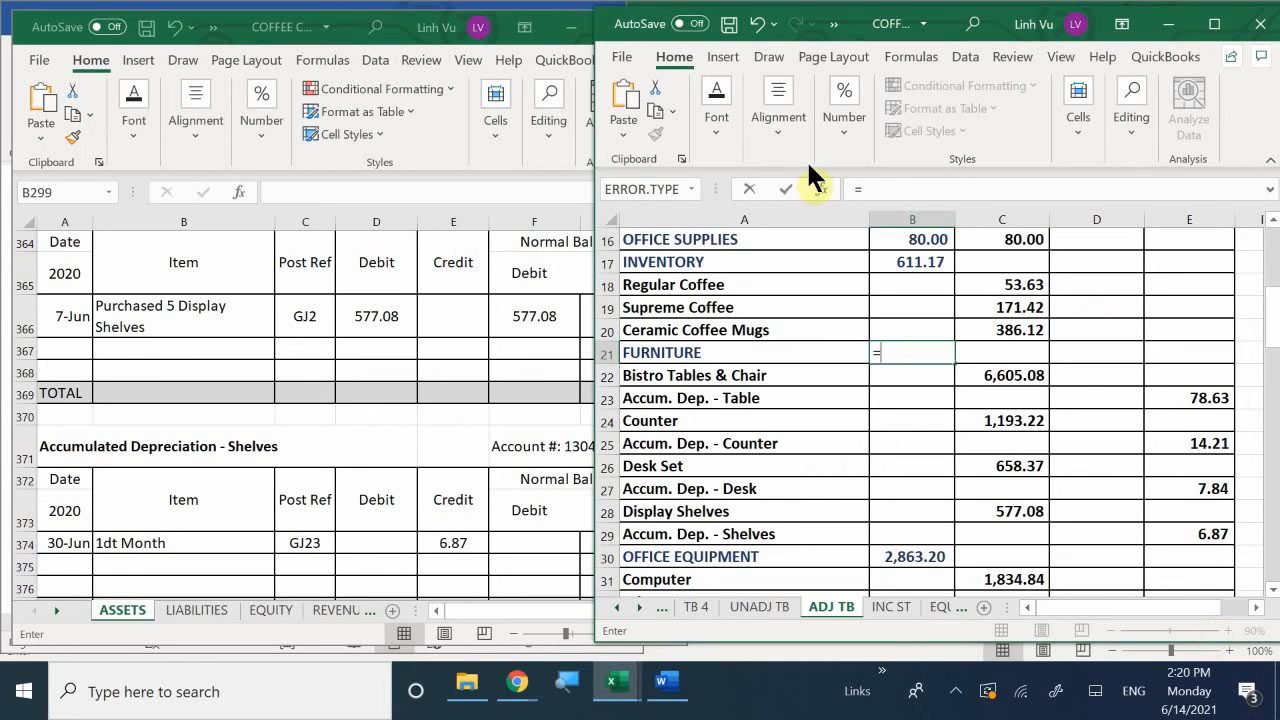
{"action": "left_click", "coordinate": [975, 375]}
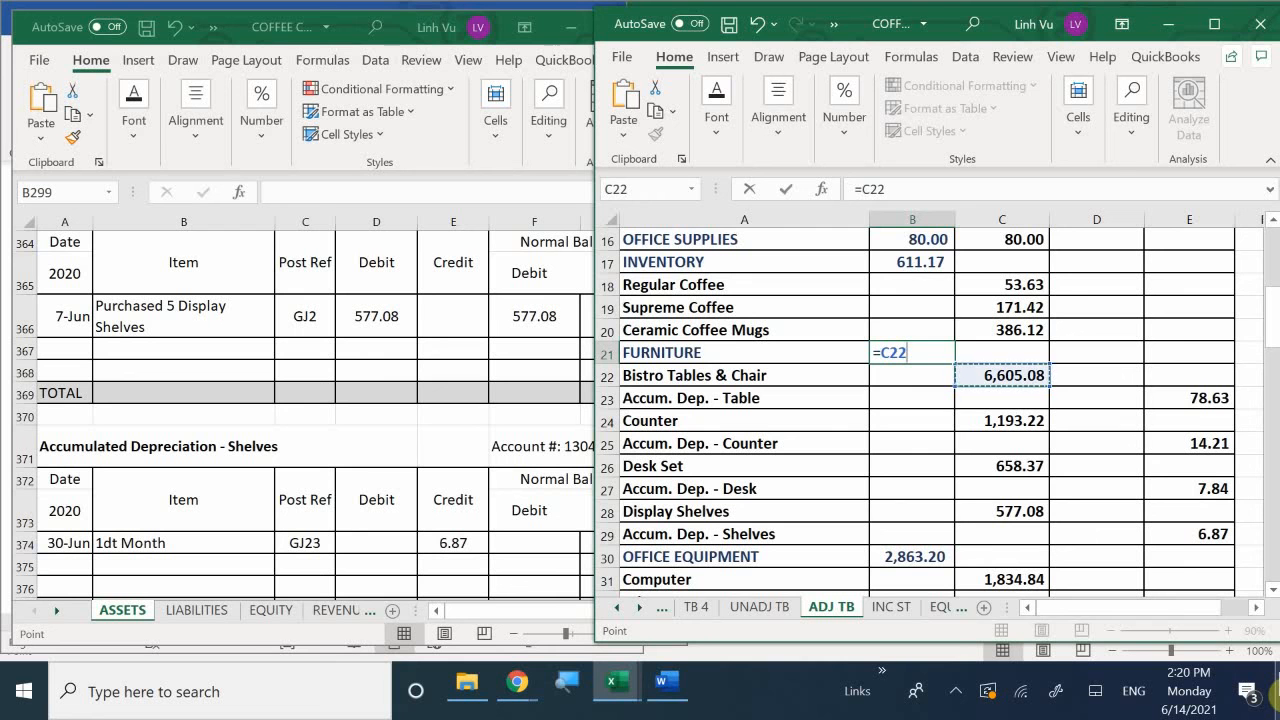
{"action": "type", "text": "-"}
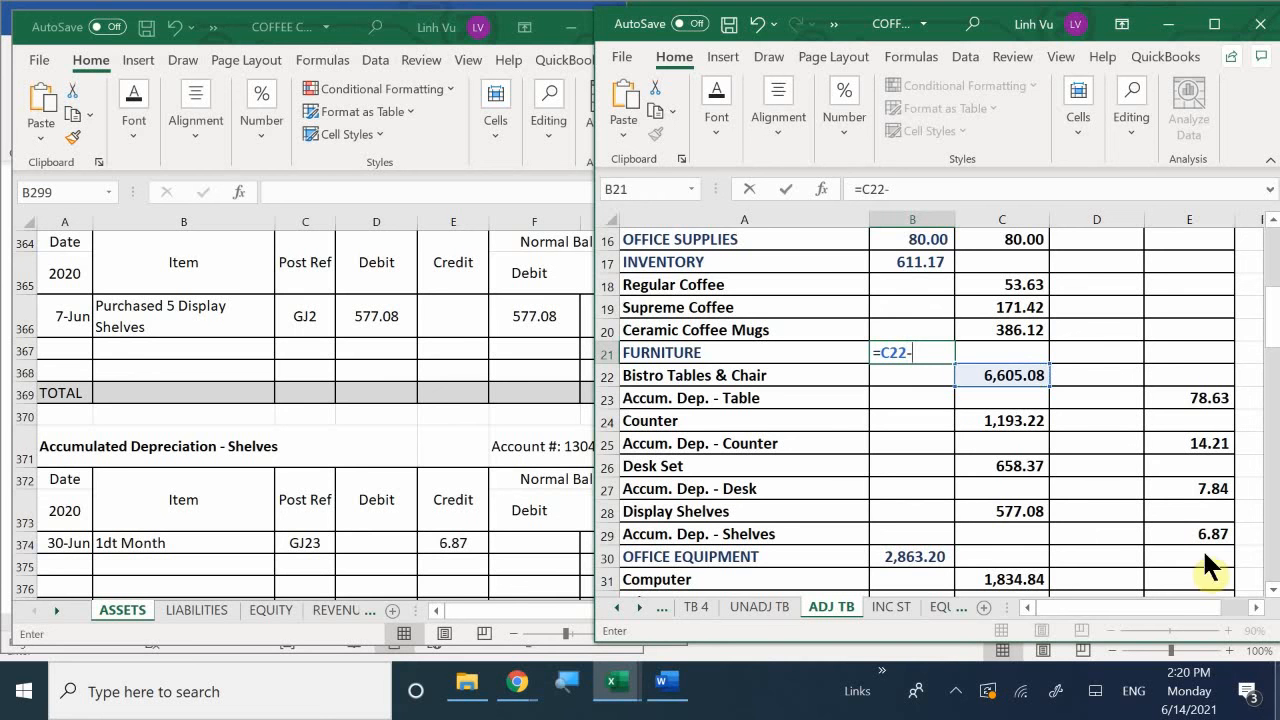
{"action": "left_click", "coordinate": [1175, 398]}
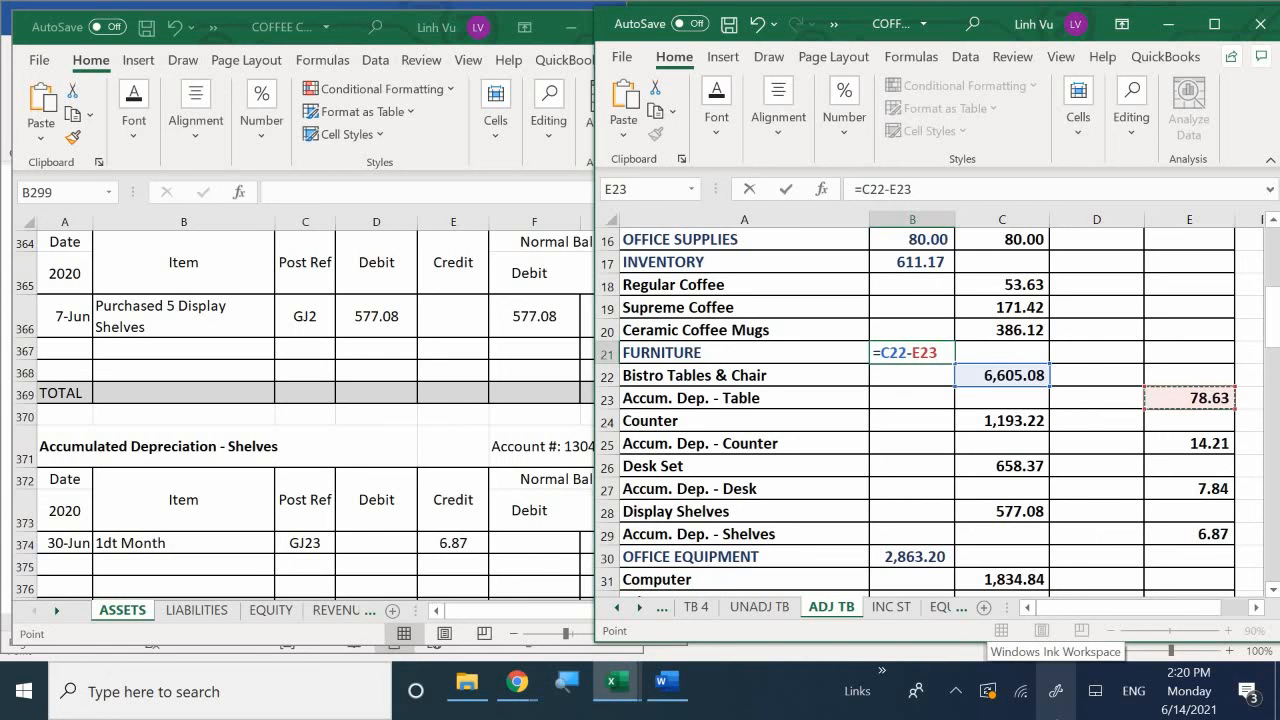
{"action": "type", "text": "+"}
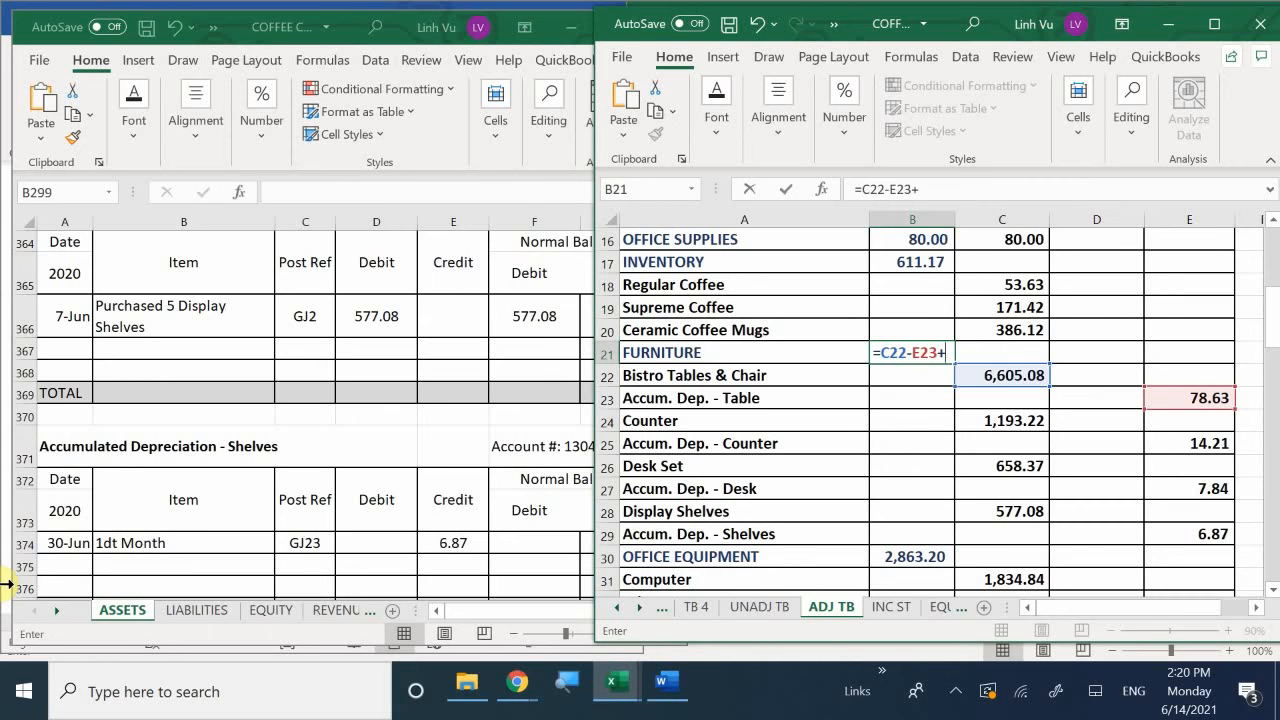
{"action": "left_click", "coordinate": [993, 419]}
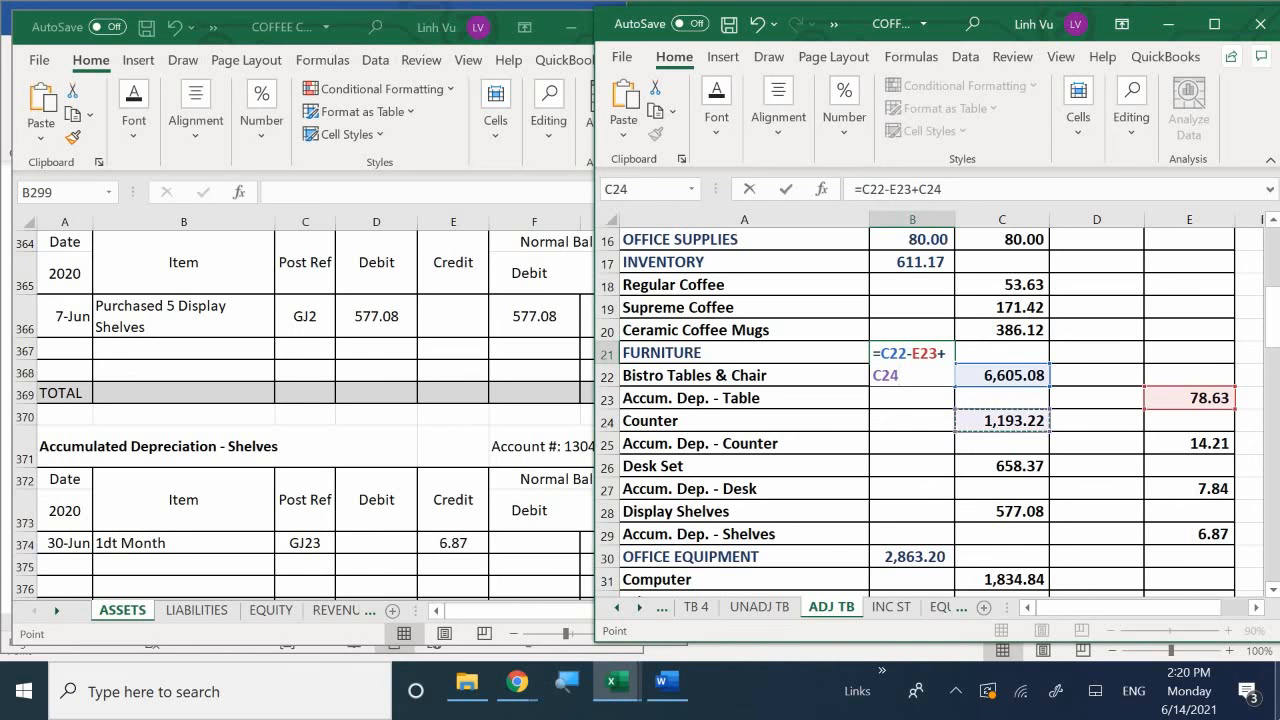
{"action": "type", "text": "-"}
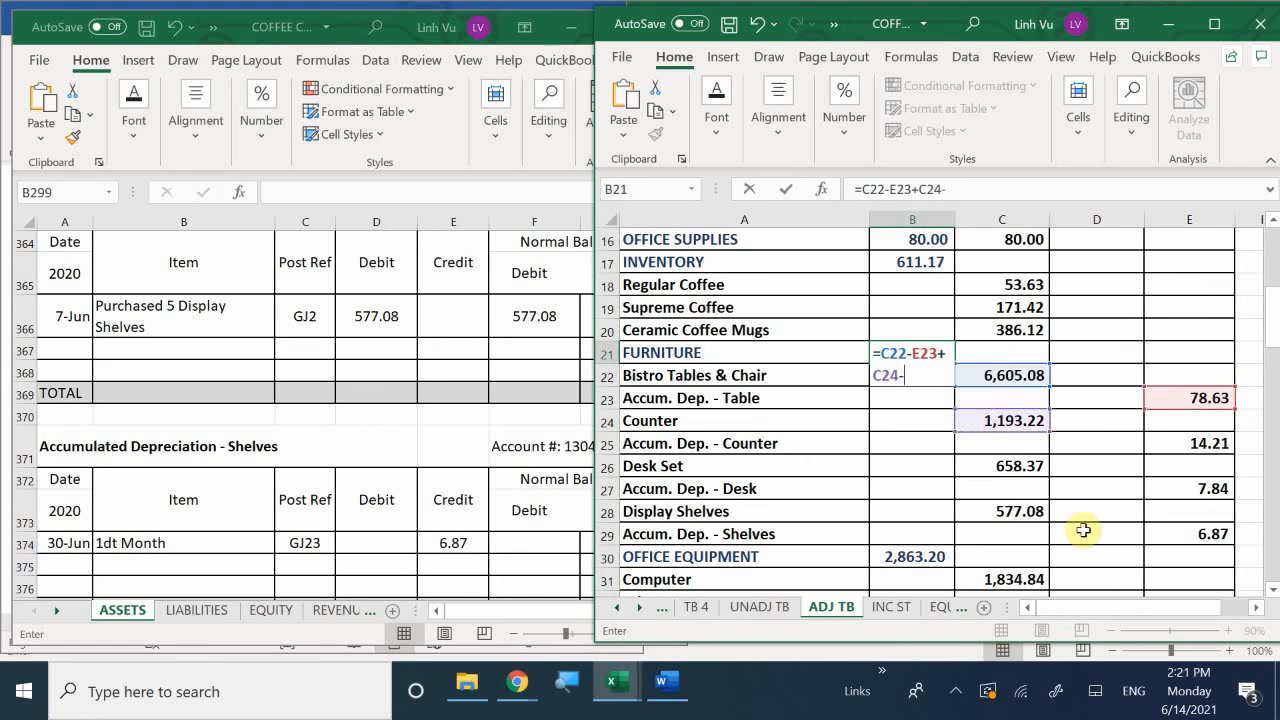
{"action": "left_click", "coordinate": [1193, 447]}
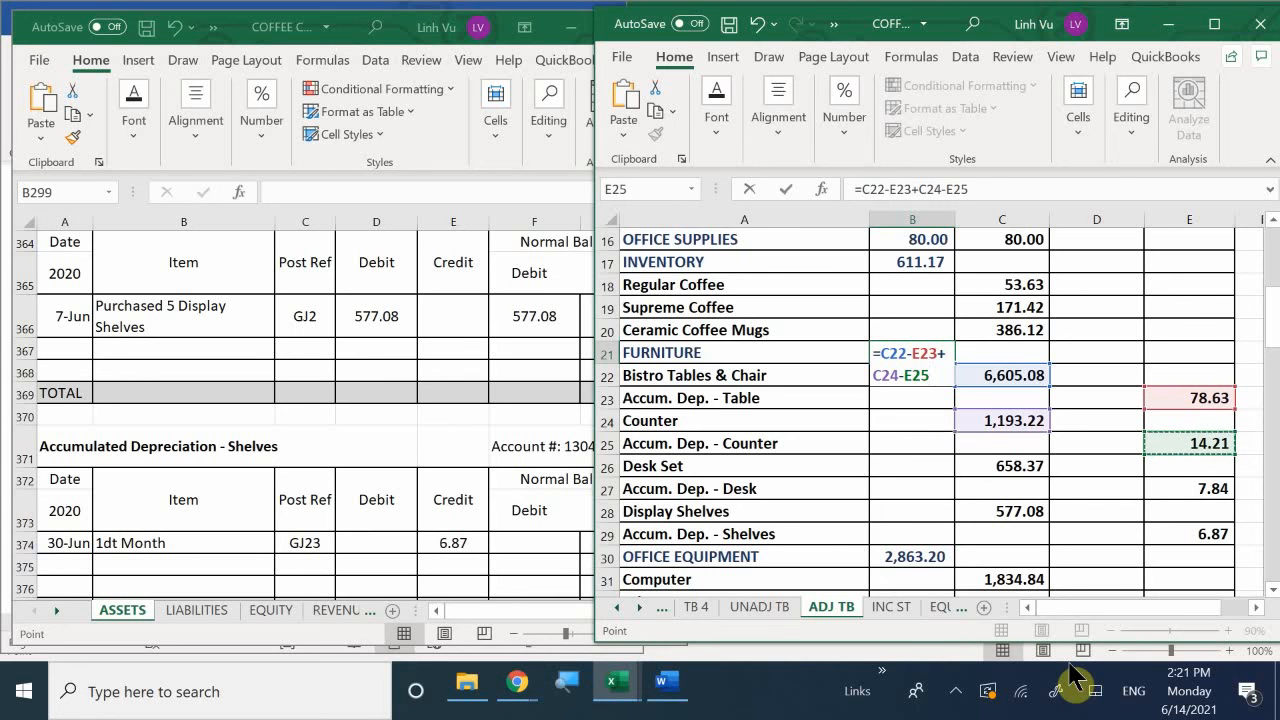
{"action": "type", "text": "+"}
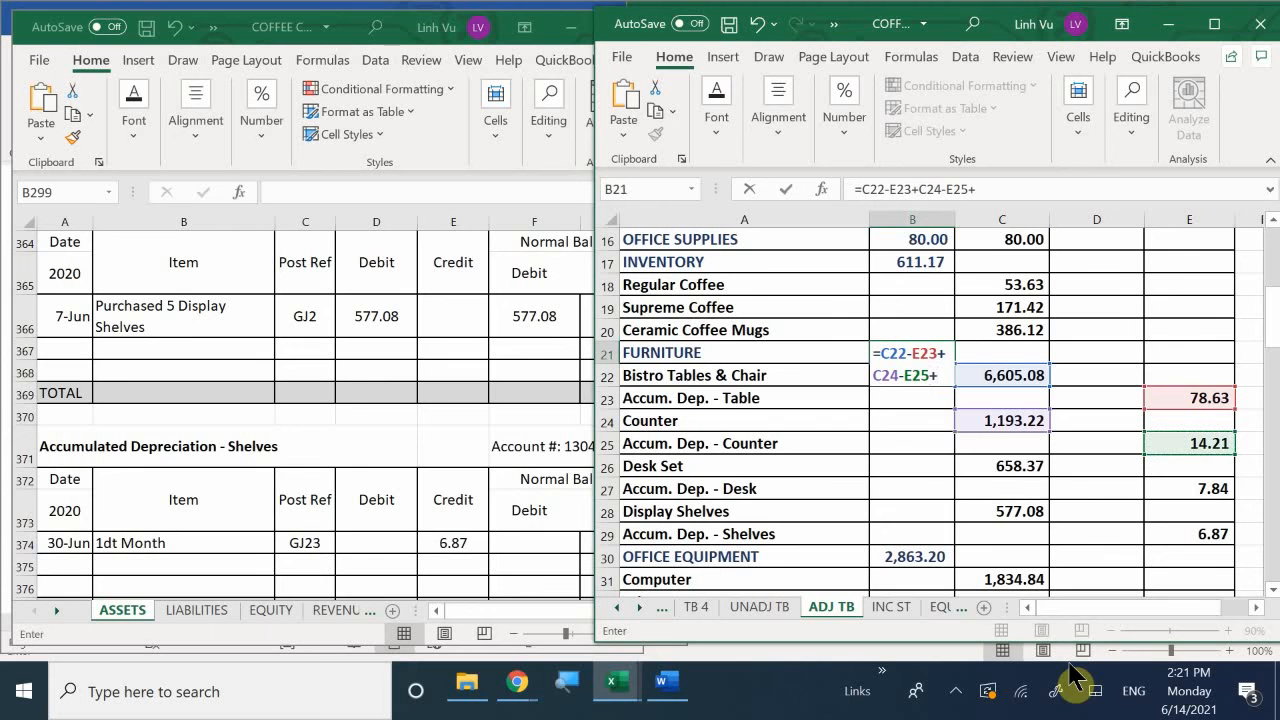
{"action": "left_click", "coordinate": [1027, 464]}
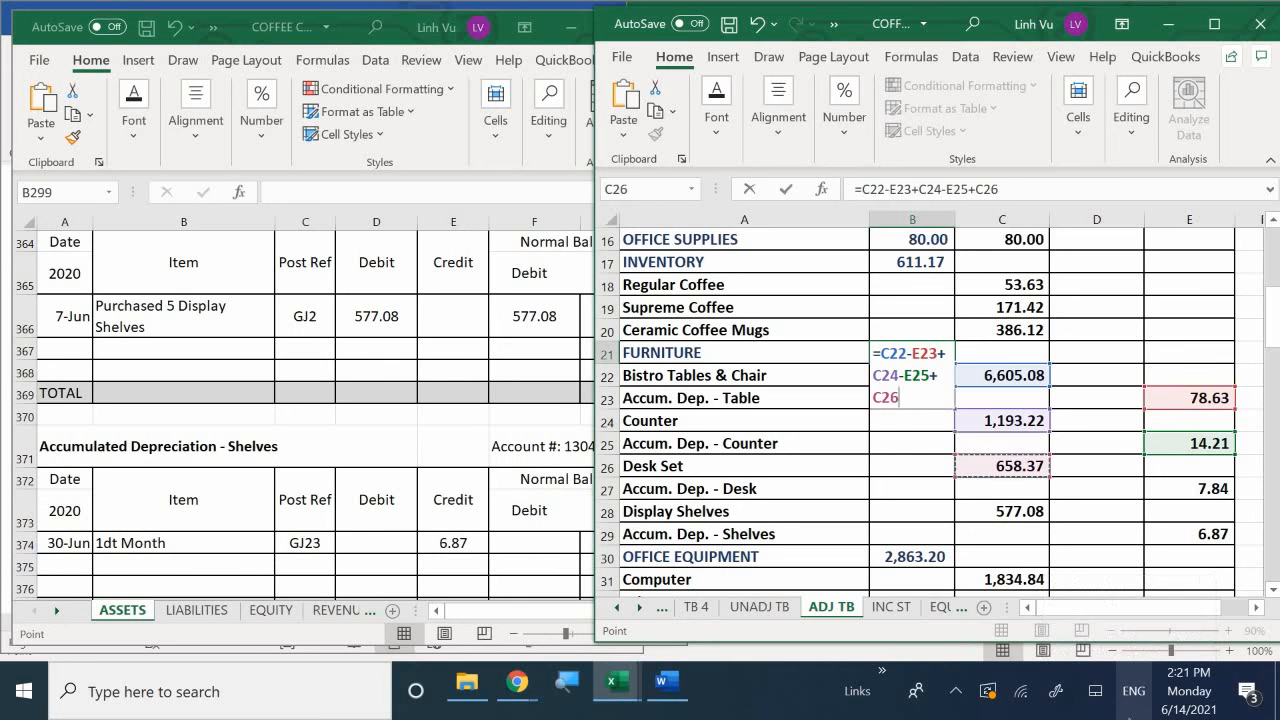
{"action": "type", "text": "-"}
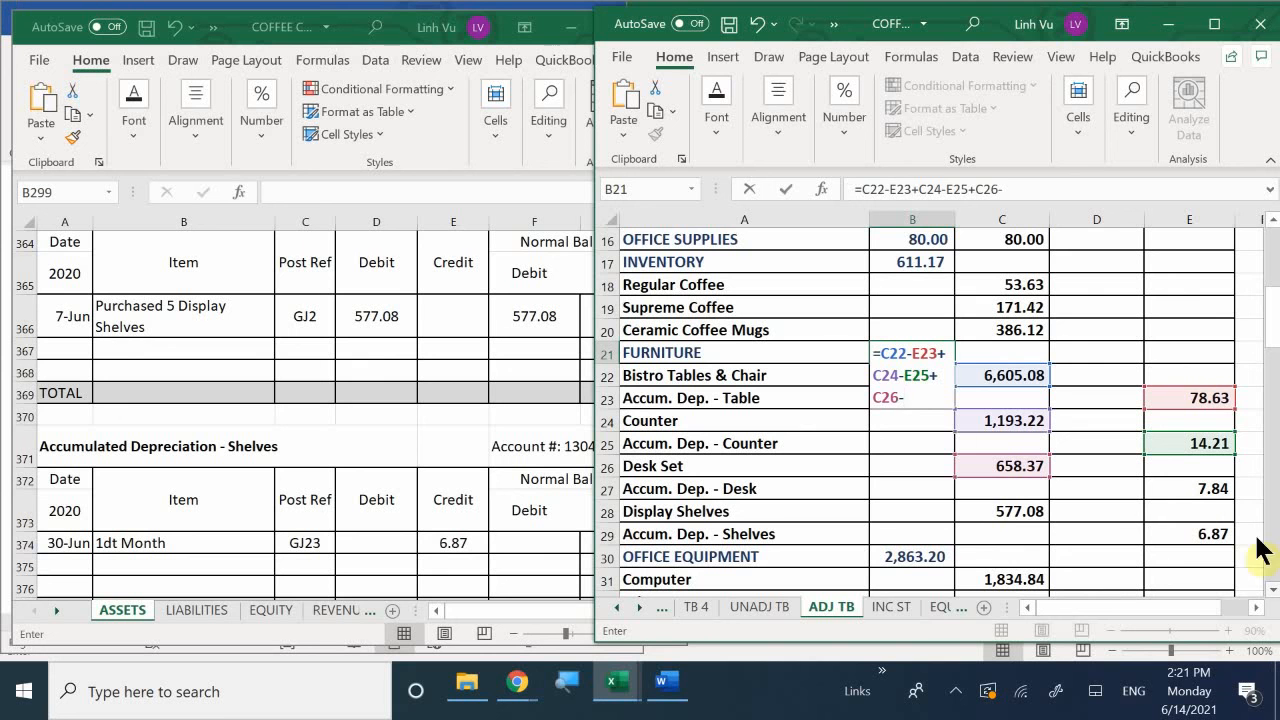
{"action": "left_click", "coordinate": [1179, 489]}
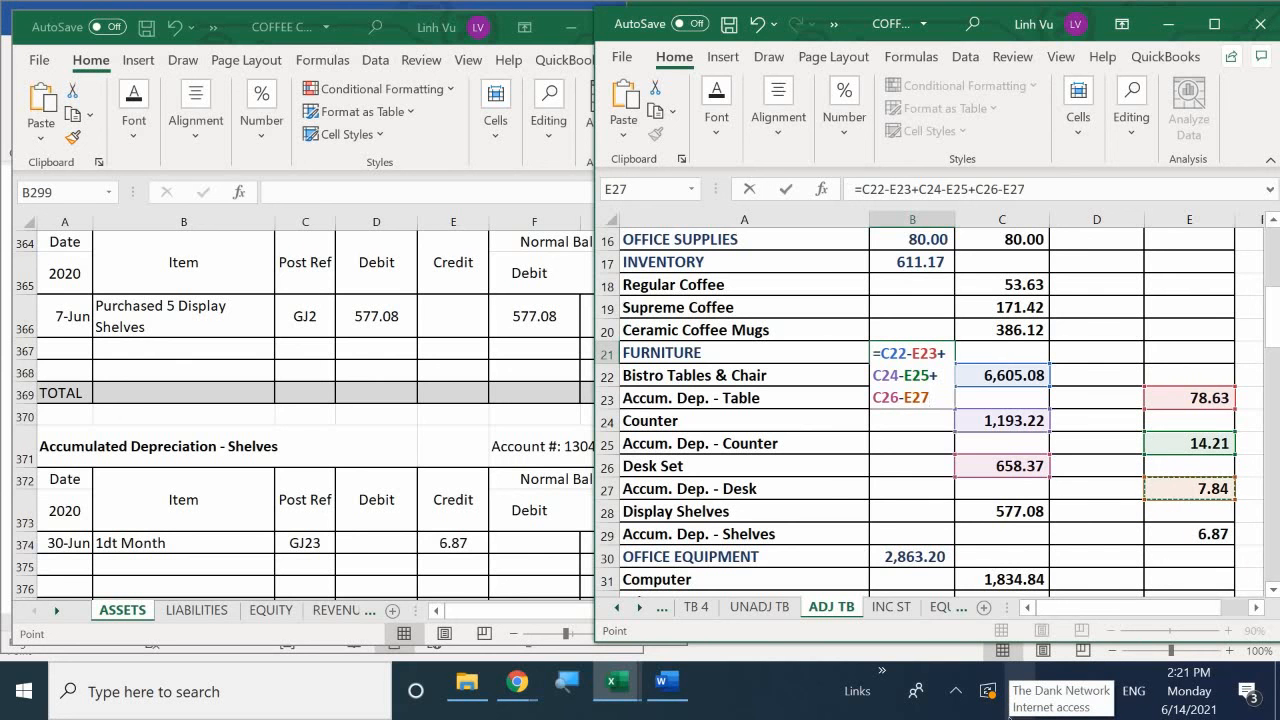
{"action": "type", "text": "+"}
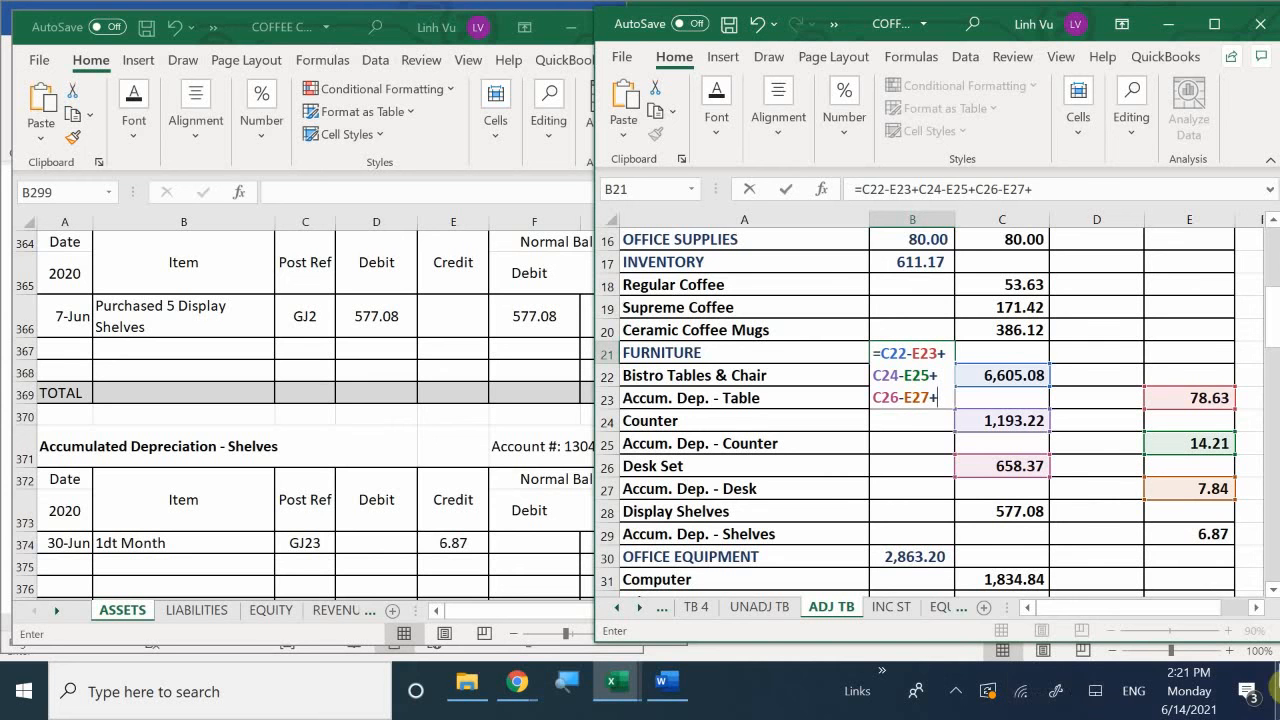
{"action": "left_click", "coordinate": [1005, 514]}
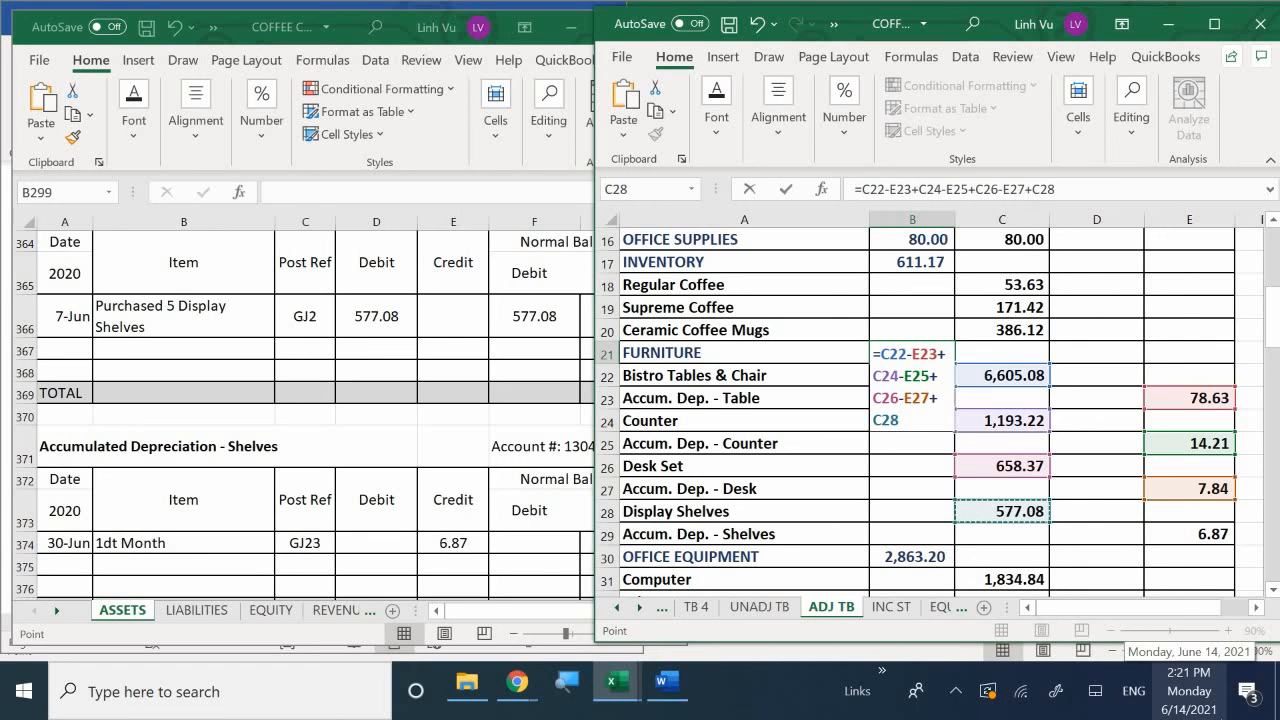
{"action": "type", "text": "-"}
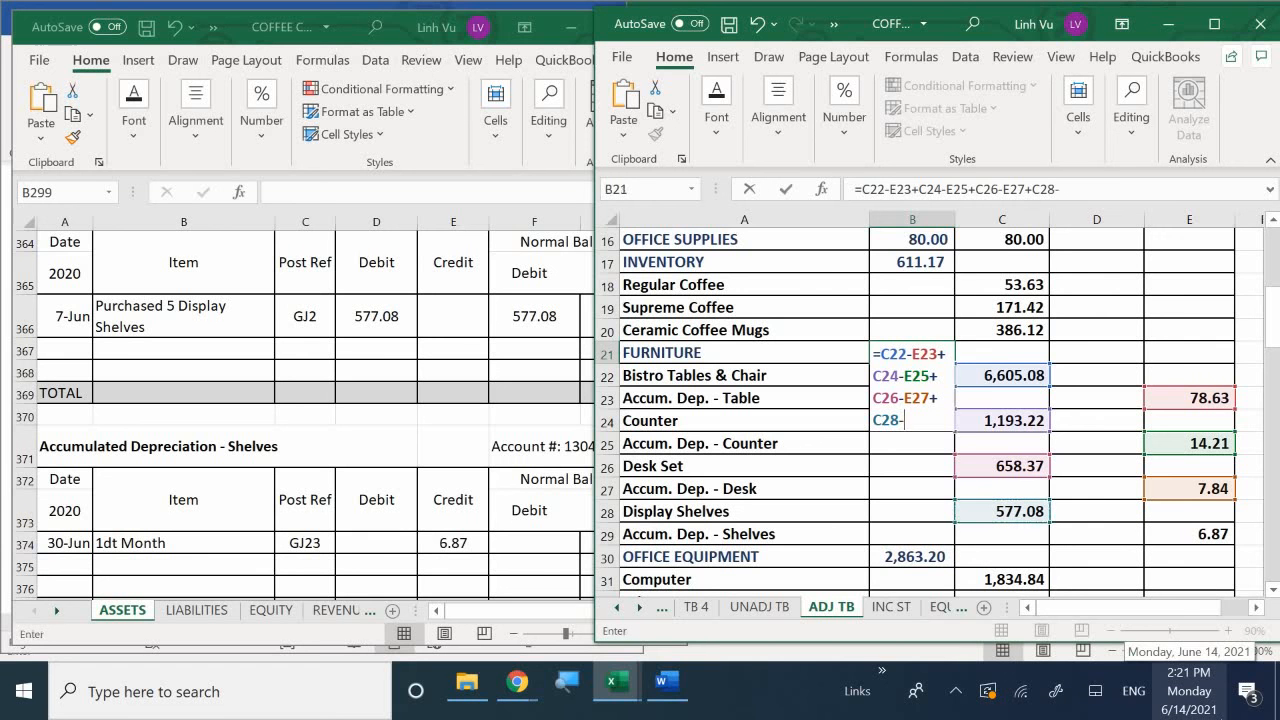
{"action": "left_click", "coordinate": [1197, 535]}
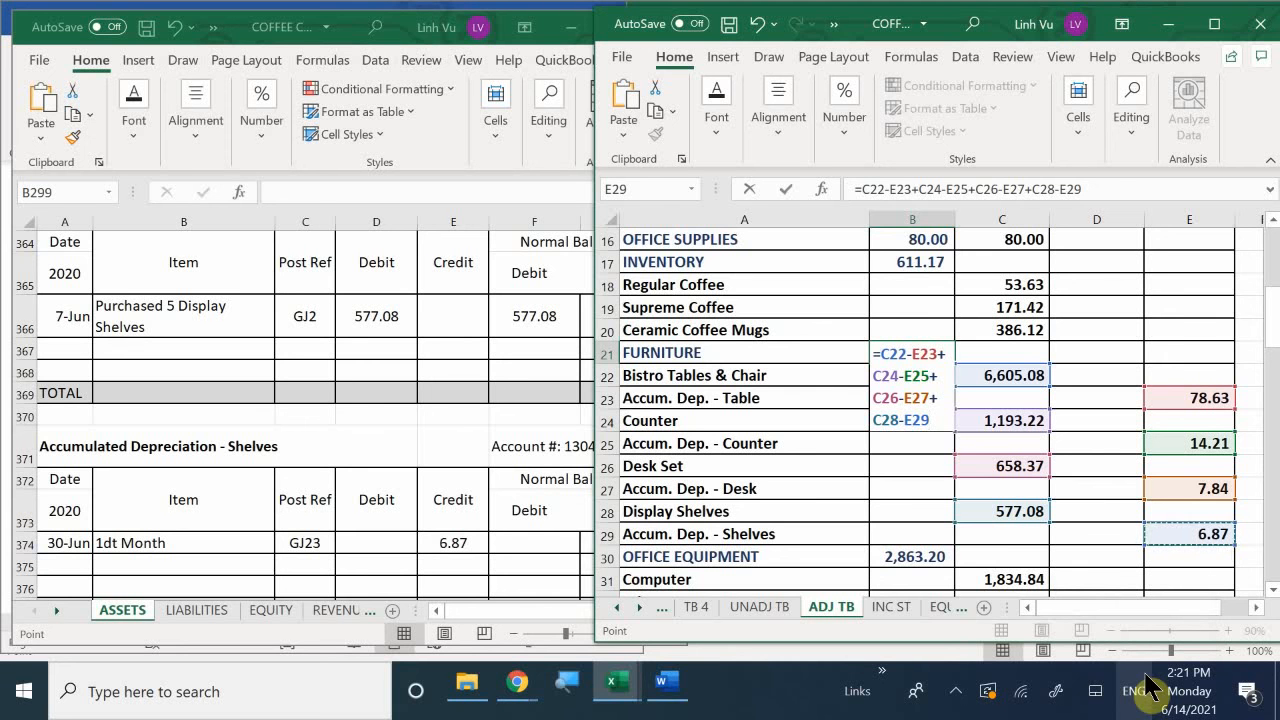
{"action": "key", "text": "Return"}
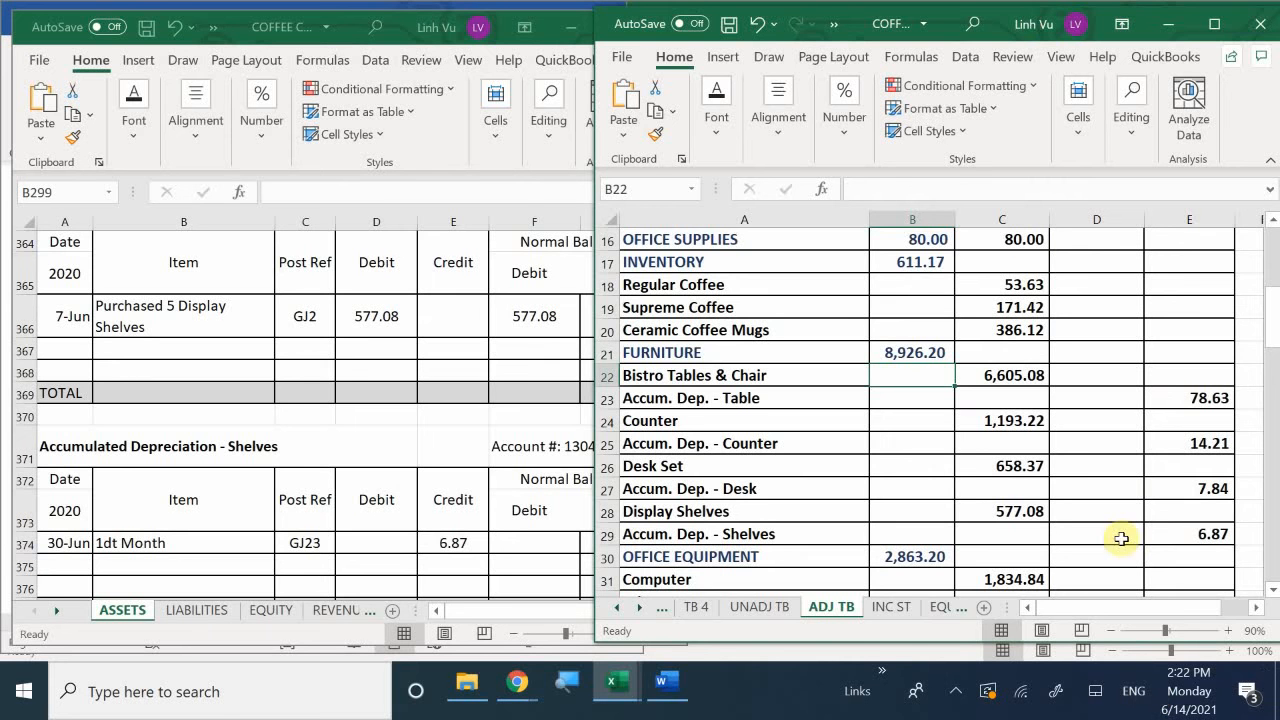
Check the FURNITURE section on the UNADJ TB sheet against the adjusted one, and return to the ADJ TB sheet.
{"action": "left_click", "coordinate": [757, 608]}
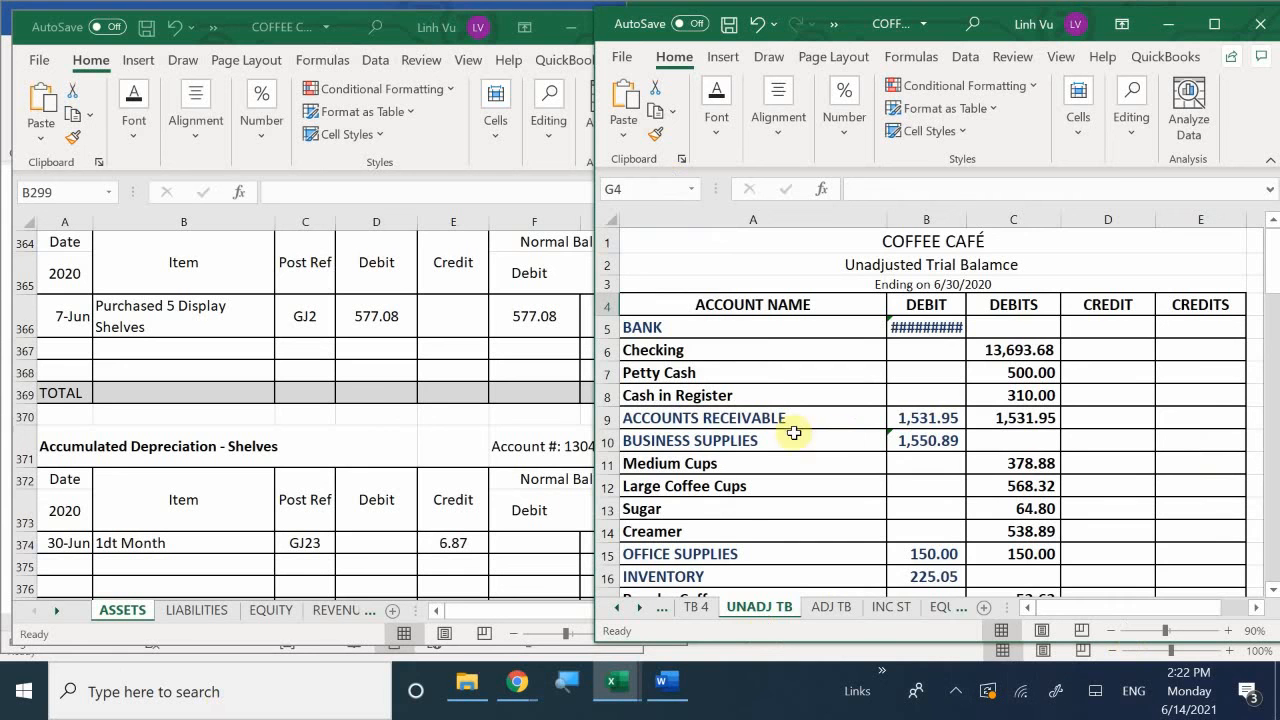
{"action": "left_click", "coordinate": [720, 472]}
{"action": "scroll", "coordinate": [720, 472], "scroll_direction": "down", "scroll_amount": 2}
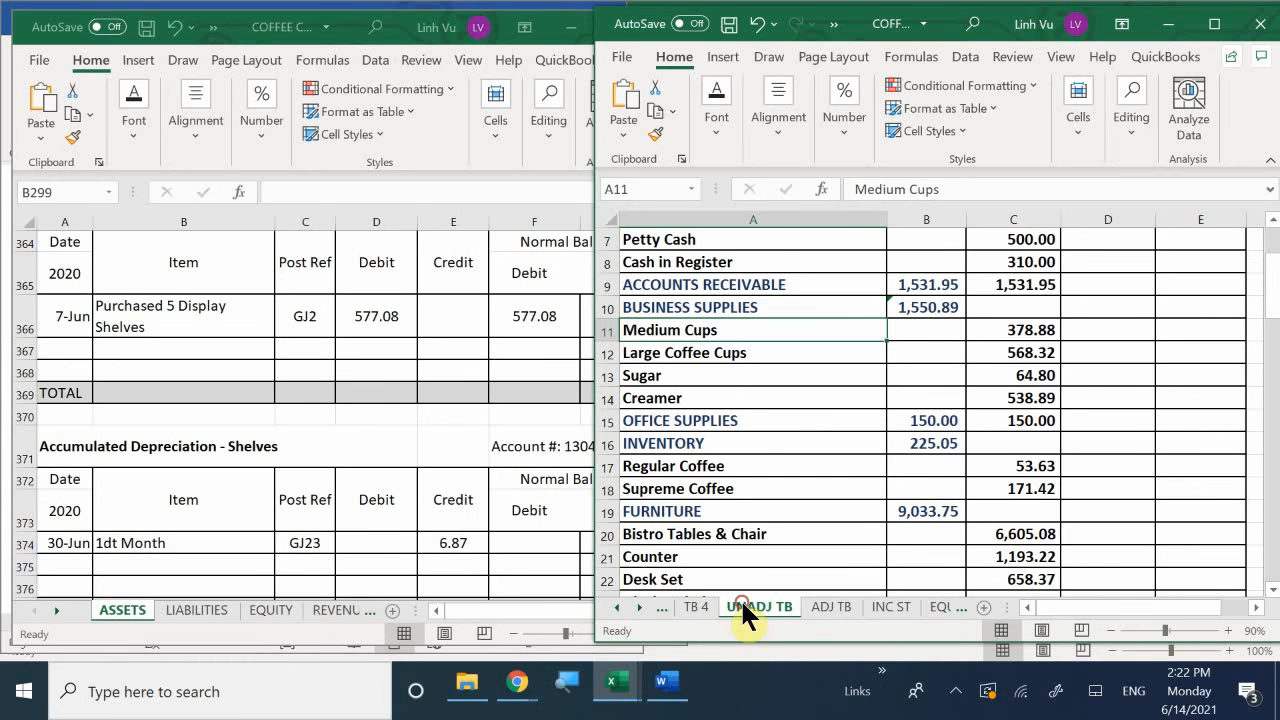
{"action": "left_click", "coordinate": [814, 602]}
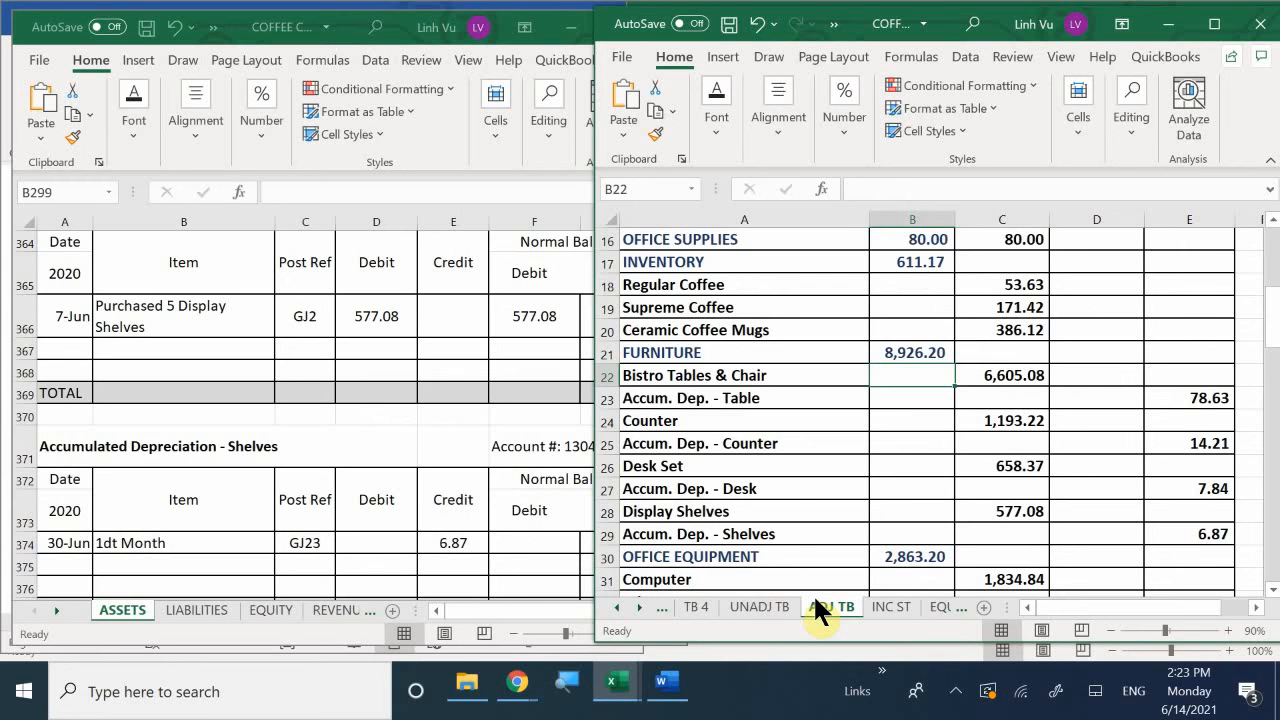
Review the formula behind the FURNITURE total in B21 of the adjusted trial balance, leaving it as is.
{"action": "left_click", "coordinate": [913, 352]}
{"action": "double_click", "coordinate": [911, 355]}
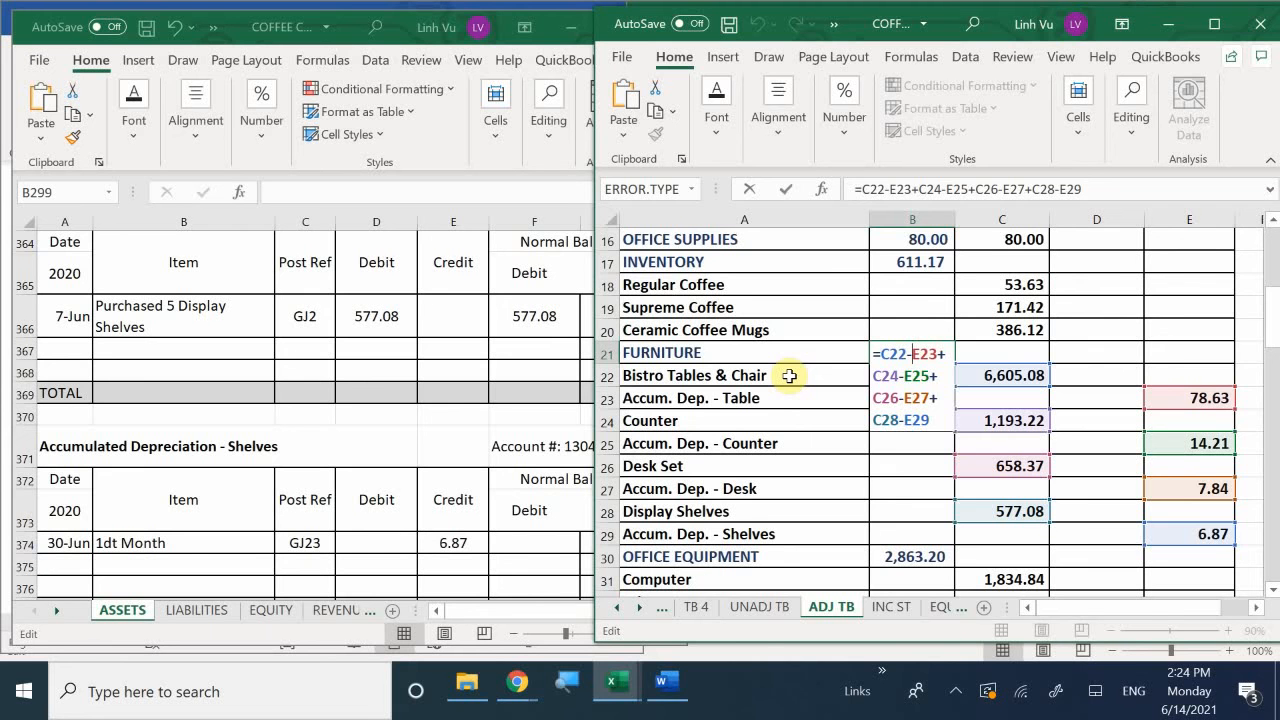
{"action": "key", "text": "Return"}
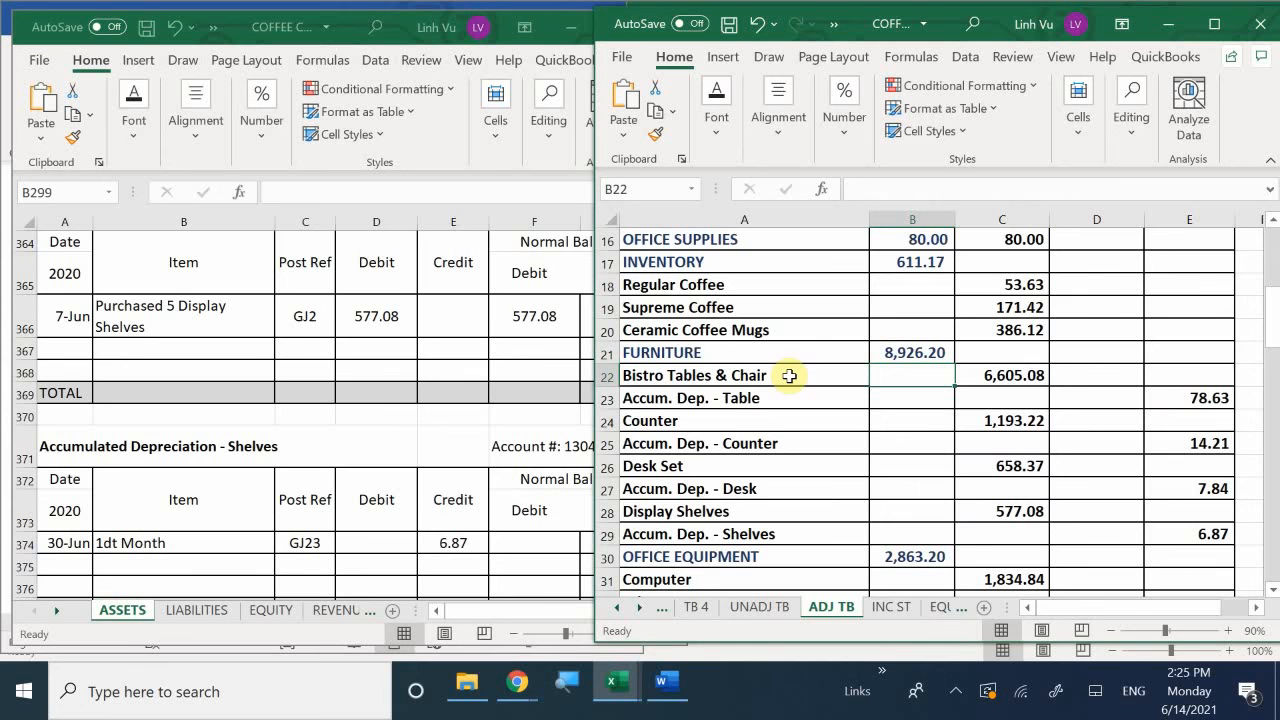
{"action": "left_click", "coordinate": [921, 427]}
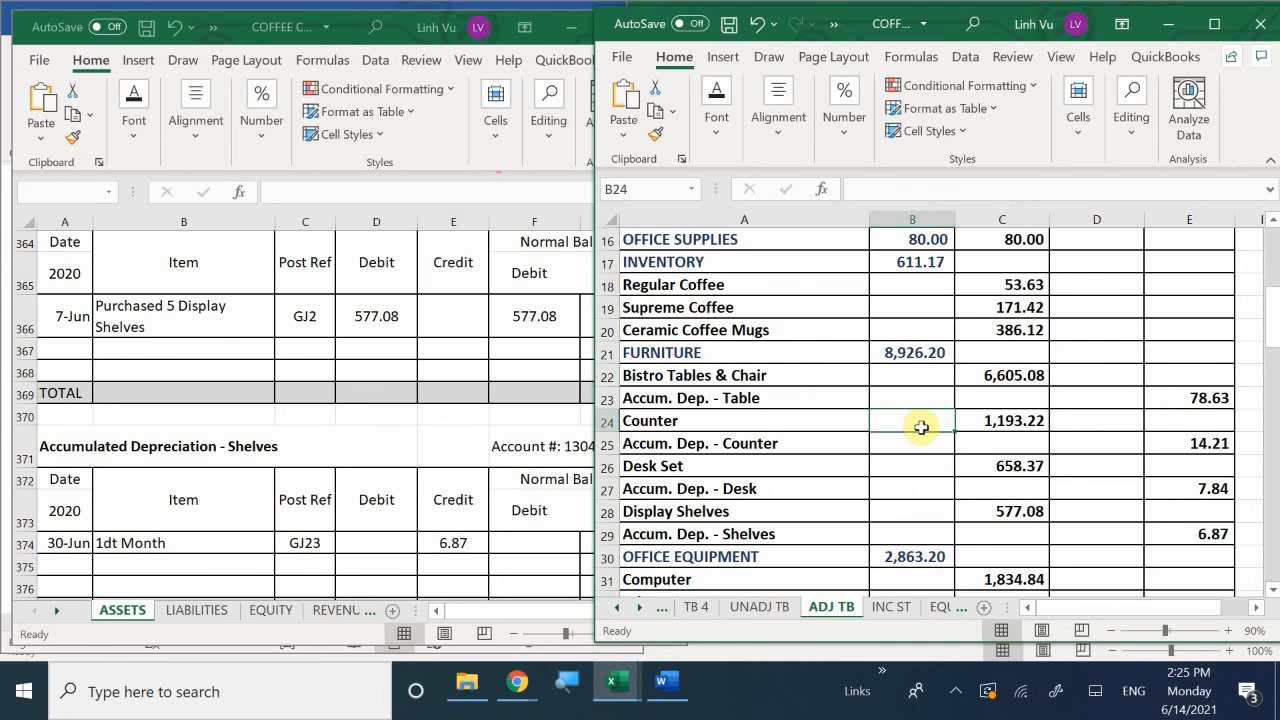
Move on to the OFFICE EQUIPMENT section and find the Accumulated Depreciation - Computer account in the assets ledger.
{"action": "scroll", "coordinate": [921, 427], "scroll_direction": "down", "scroll_amount": 1}
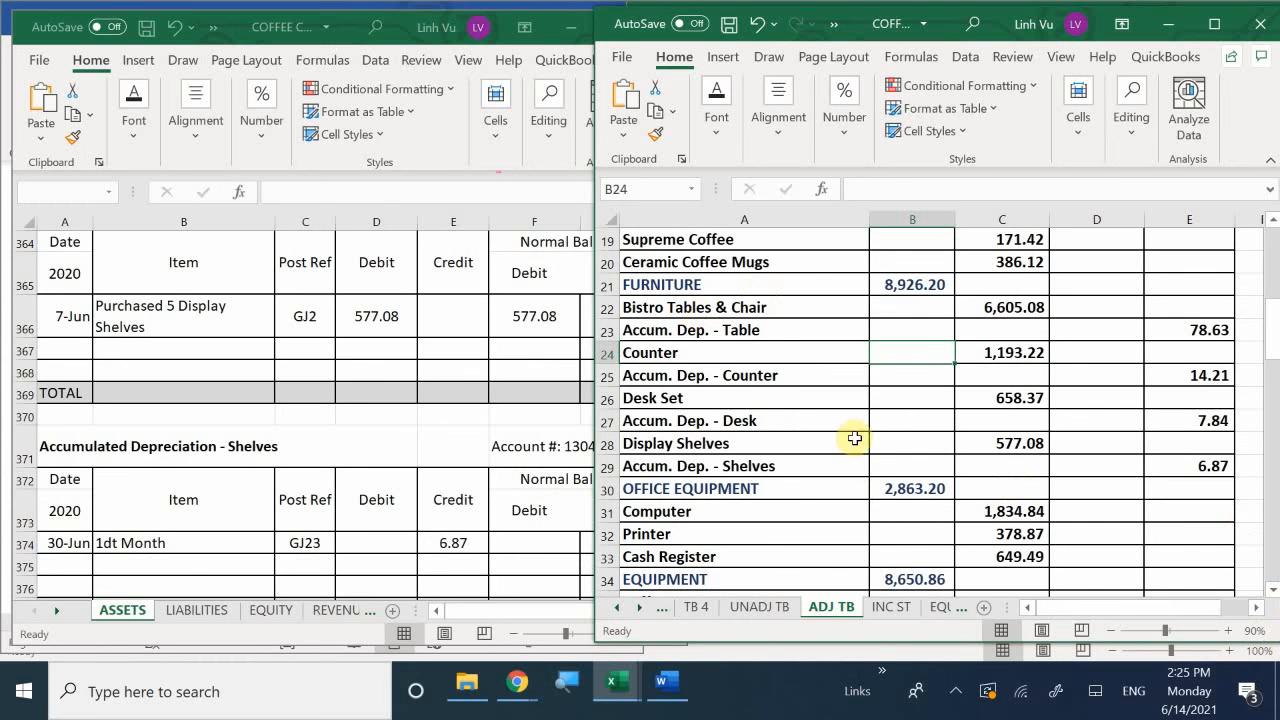
{"action": "scroll", "coordinate": [855, 438], "scroll_direction": "down", "scroll_amount": 2}
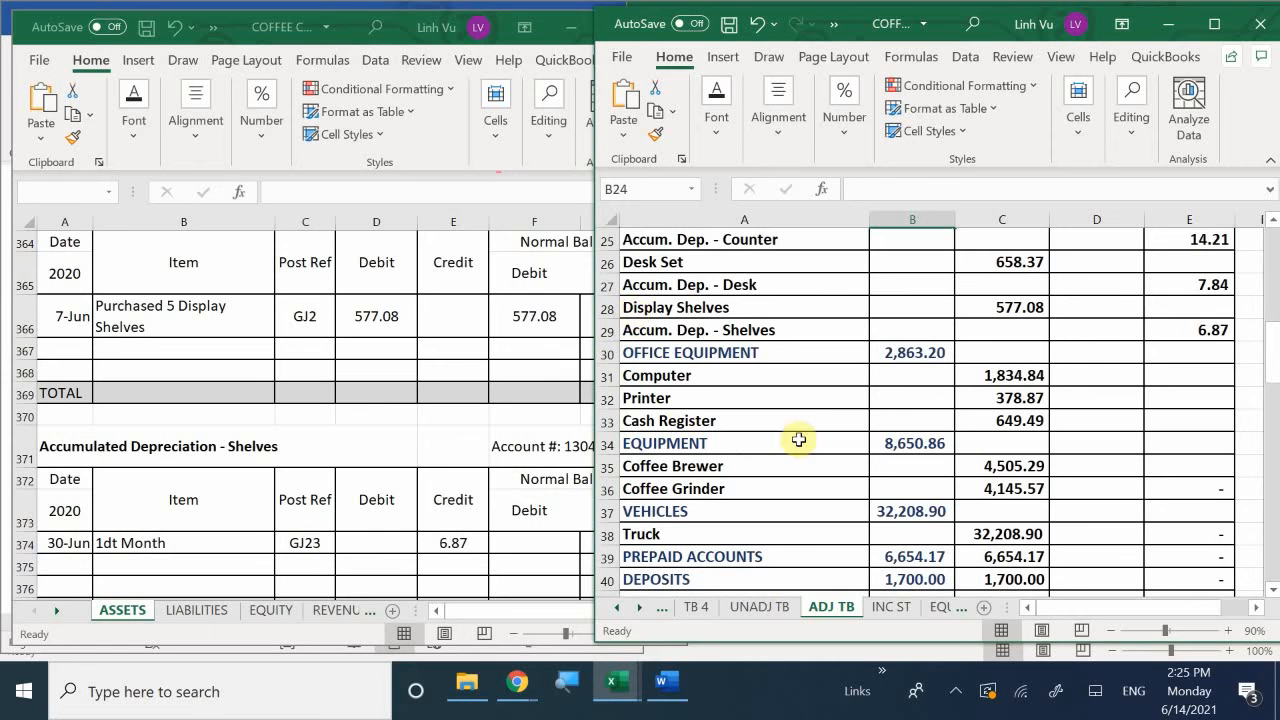
{"action": "left_click", "coordinate": [670, 353]}
{"action": "left_click", "coordinate": [427, 333]}
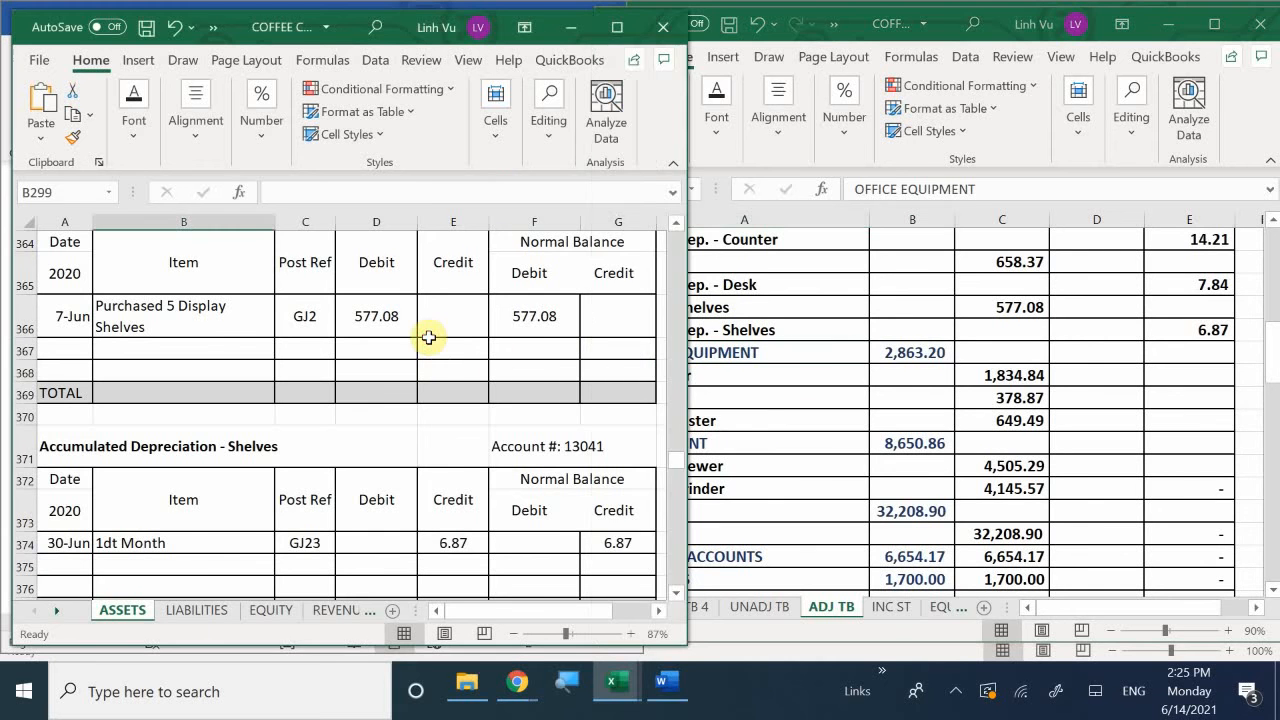
{"action": "scroll", "coordinate": [428, 338], "scroll_direction": "down", "scroll_amount": 3}
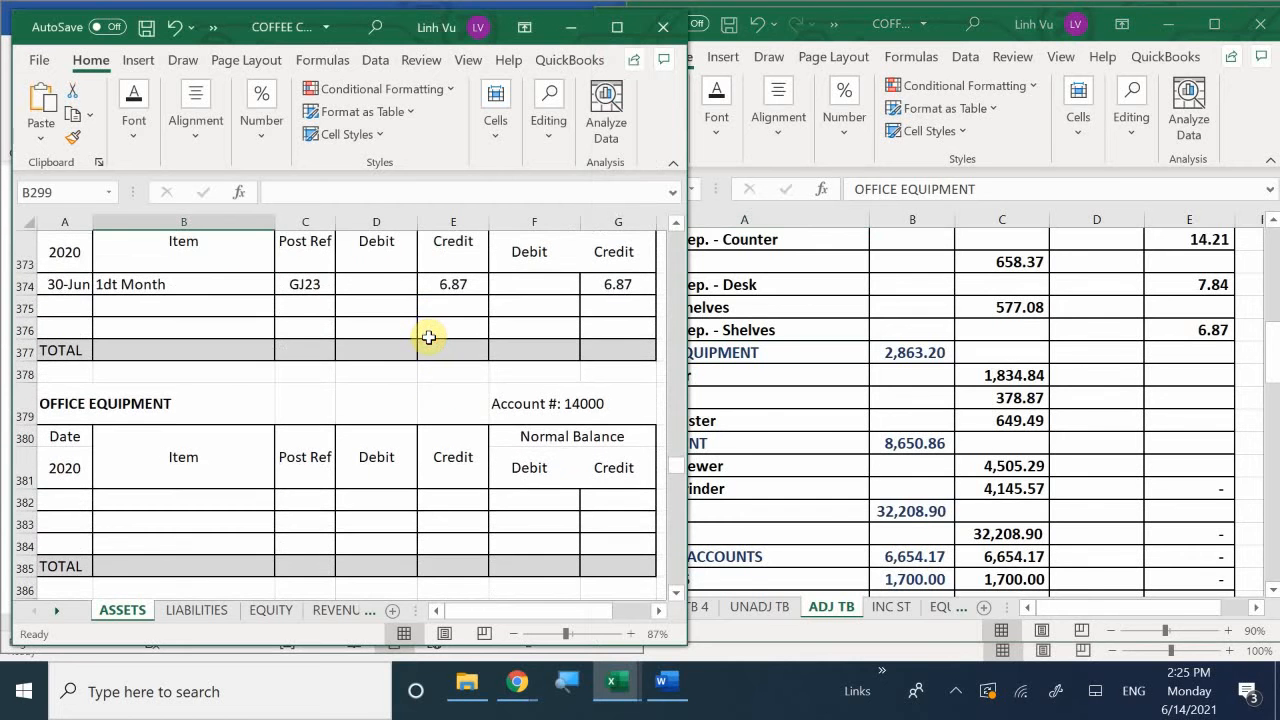
{"action": "scroll", "coordinate": [428, 338], "scroll_direction": "down", "scroll_amount": 4}
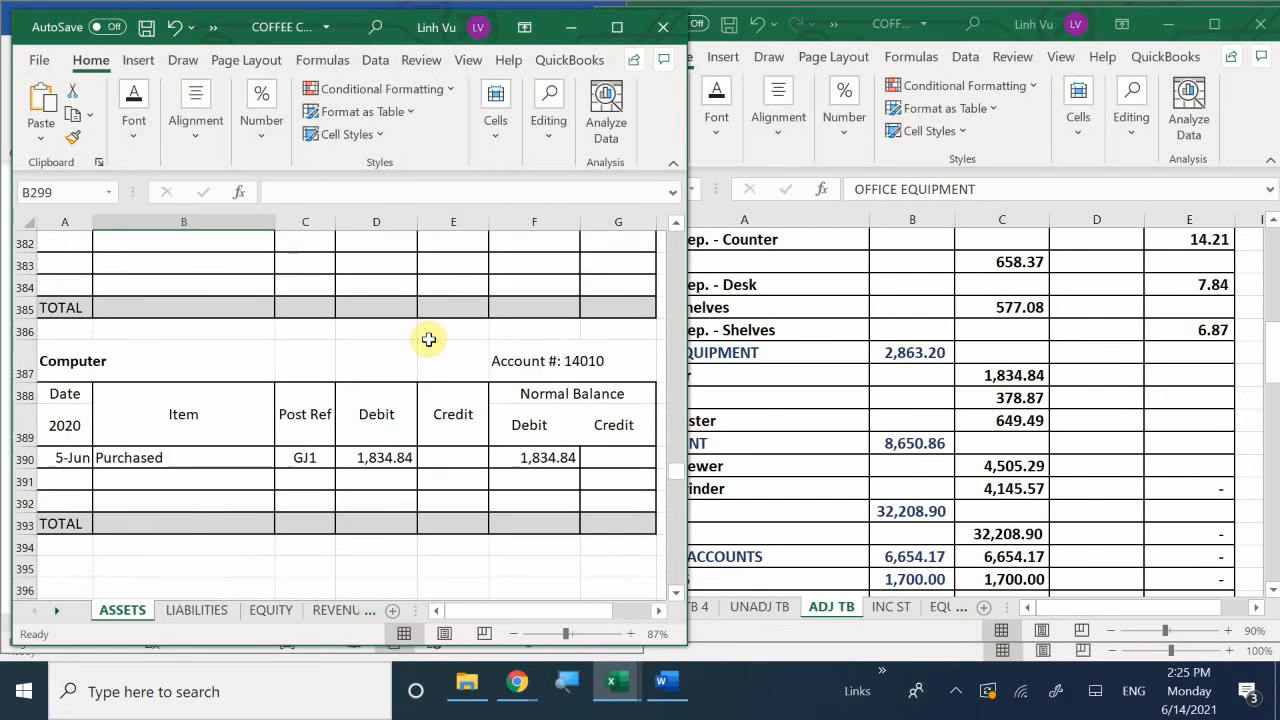
{"action": "scroll", "coordinate": [428, 340], "scroll_direction": "up", "scroll_amount": 1}
{"action": "scroll", "coordinate": [428, 340], "scroll_direction": "down", "scroll_amount": 4}
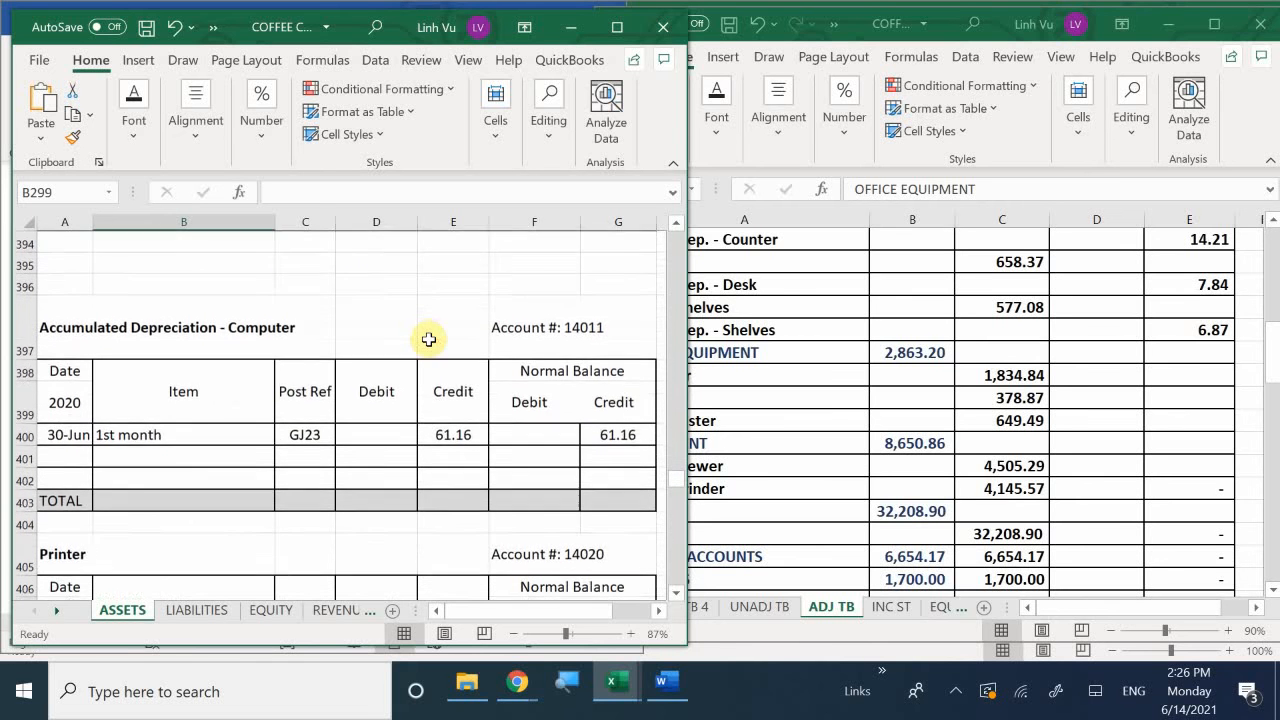
Insert a blank row beneath each office equipment item on the adjusted trial balance: Computer, Printer and Cash Register.
{"action": "left_click", "coordinate": [764, 430]}
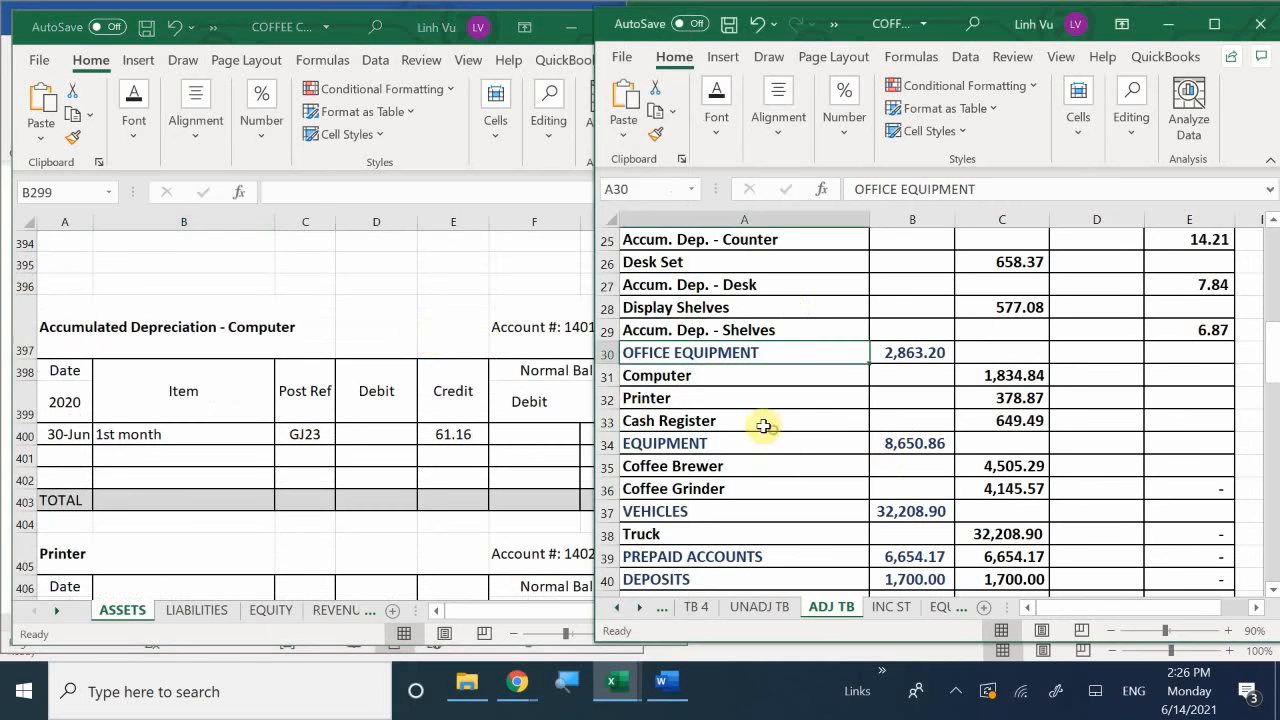
{"action": "right_click", "coordinate": [607, 398]}
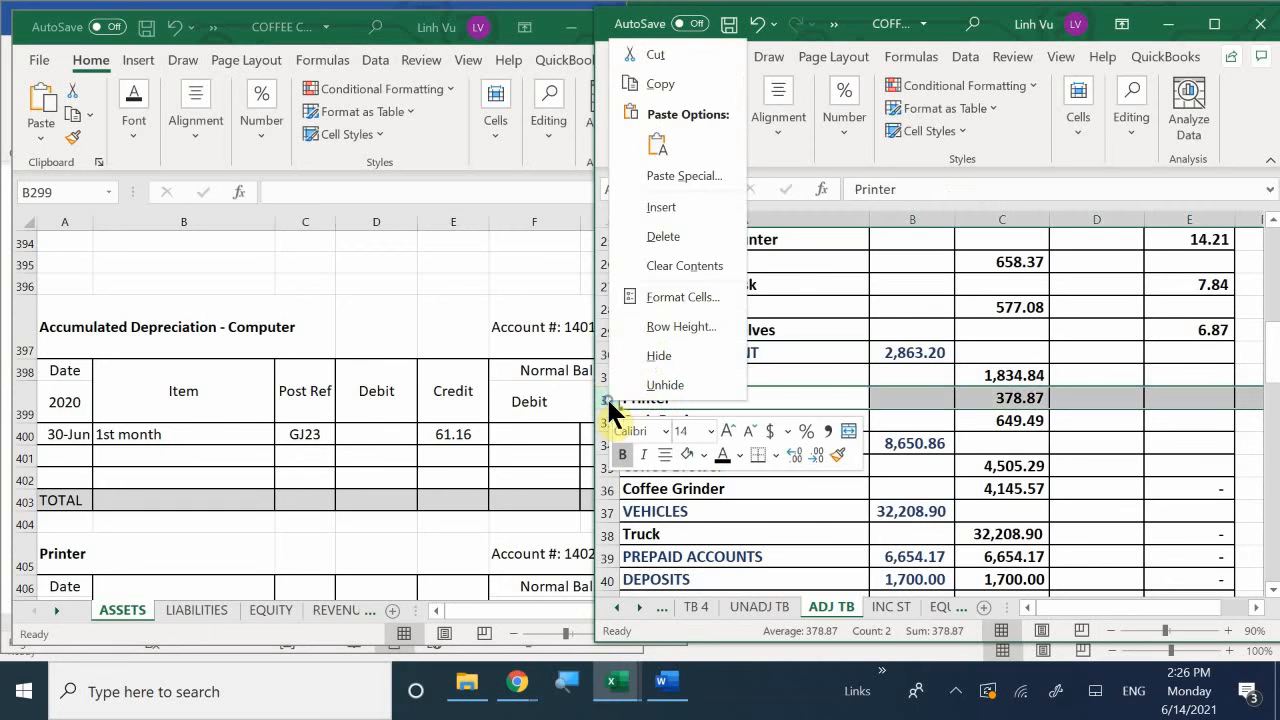
{"action": "left_click", "coordinate": [663, 209]}
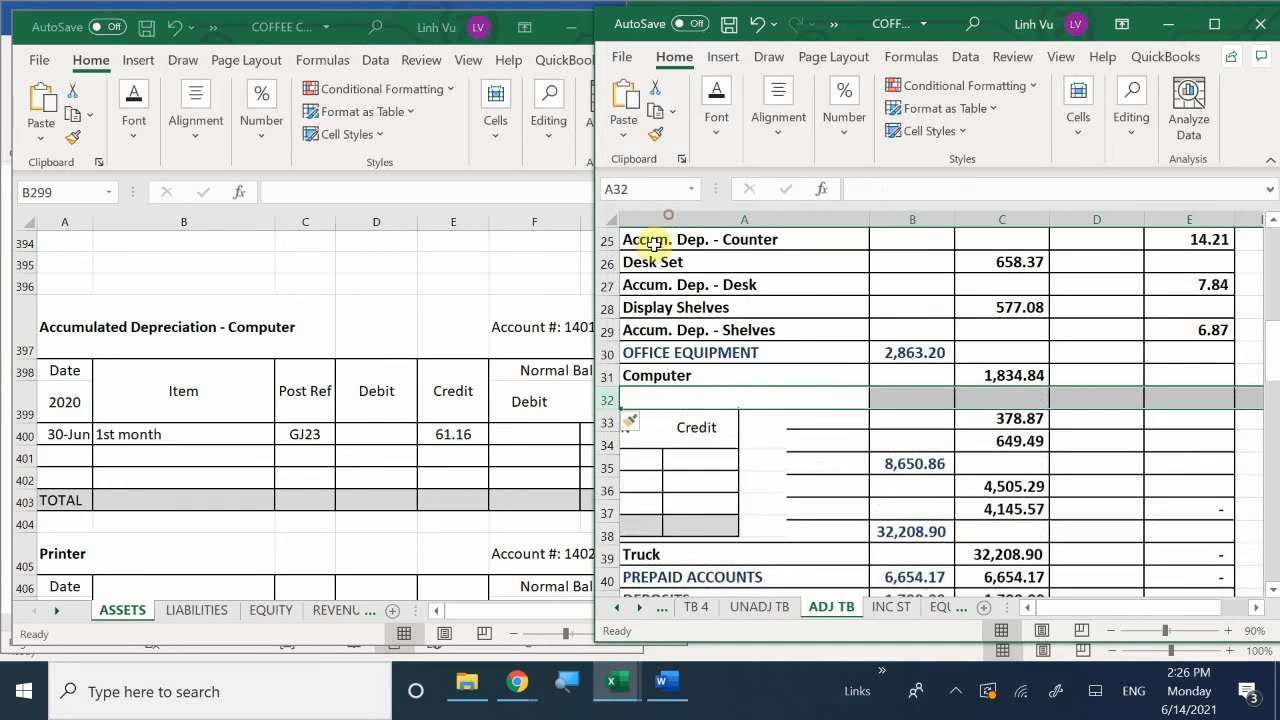
{"action": "right_click", "coordinate": [606, 443]}
{"action": "left_click", "coordinate": [648, 252]}
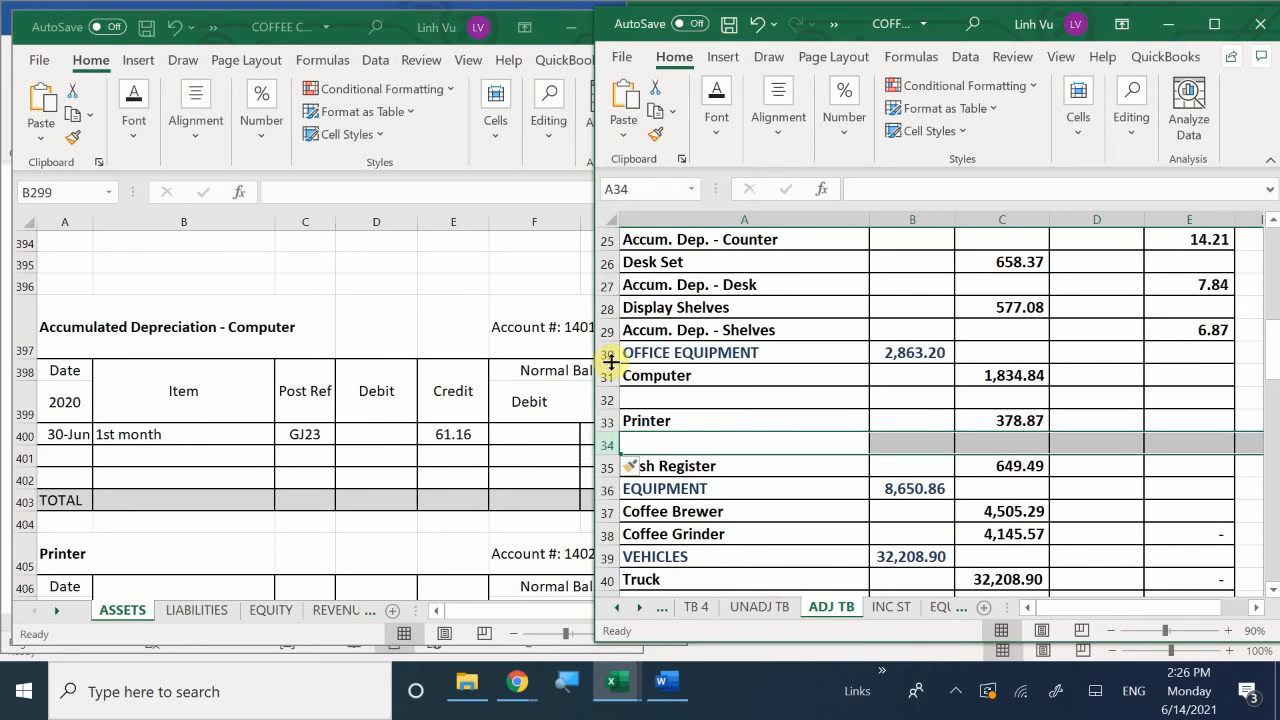
{"action": "right_click", "coordinate": [605, 489]}
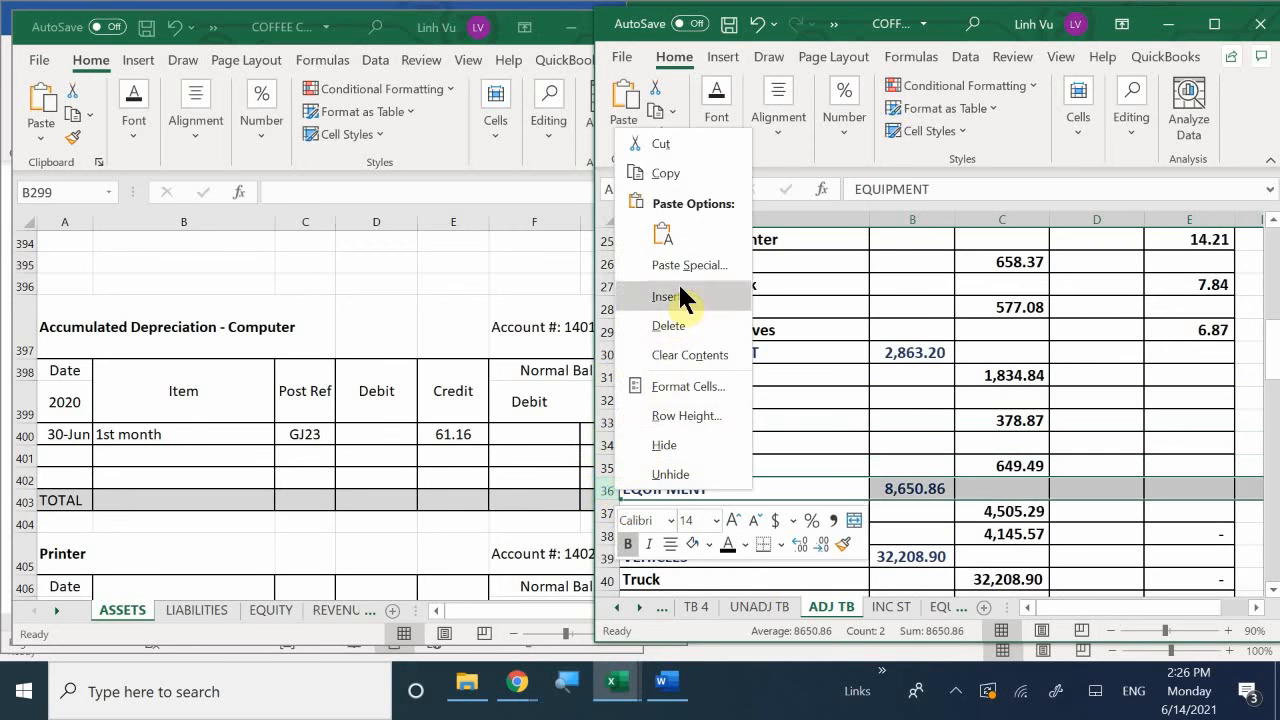
{"action": "left_click", "coordinate": [679, 297]}
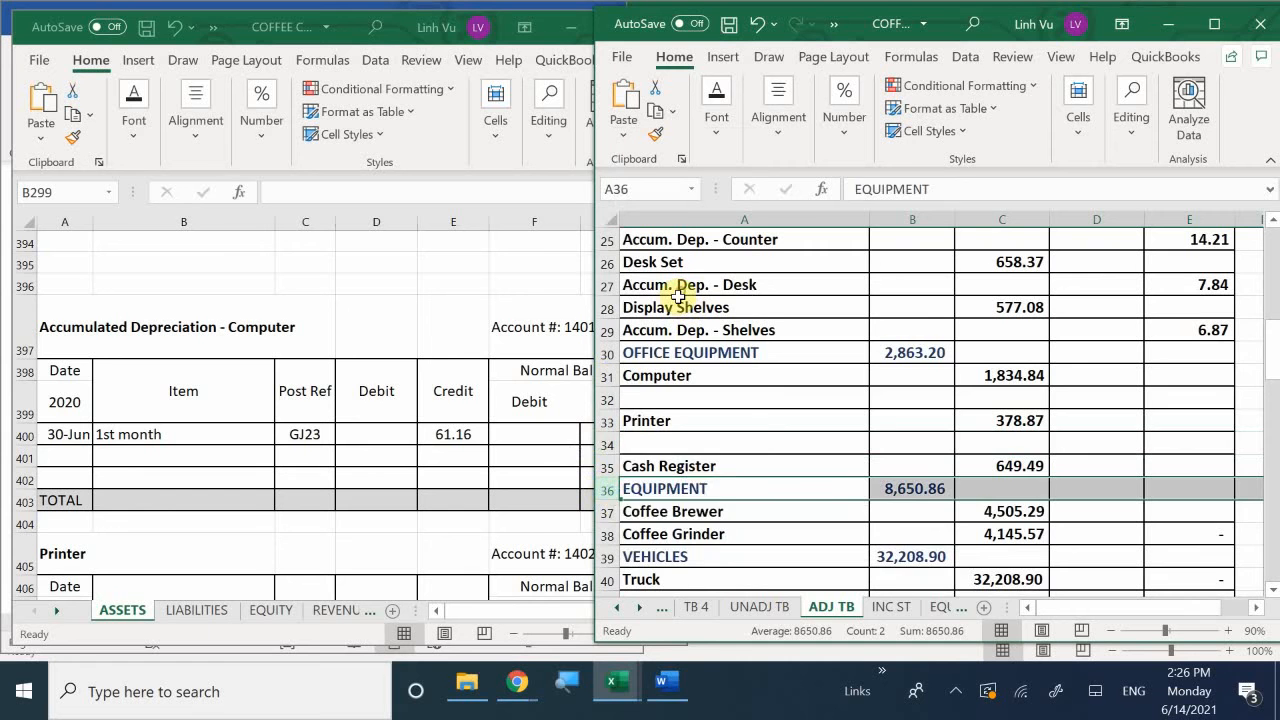
Label cell A32 beneath Computer "Accum. Dep. - Computer".
{"action": "left_click", "coordinate": [651, 398]}
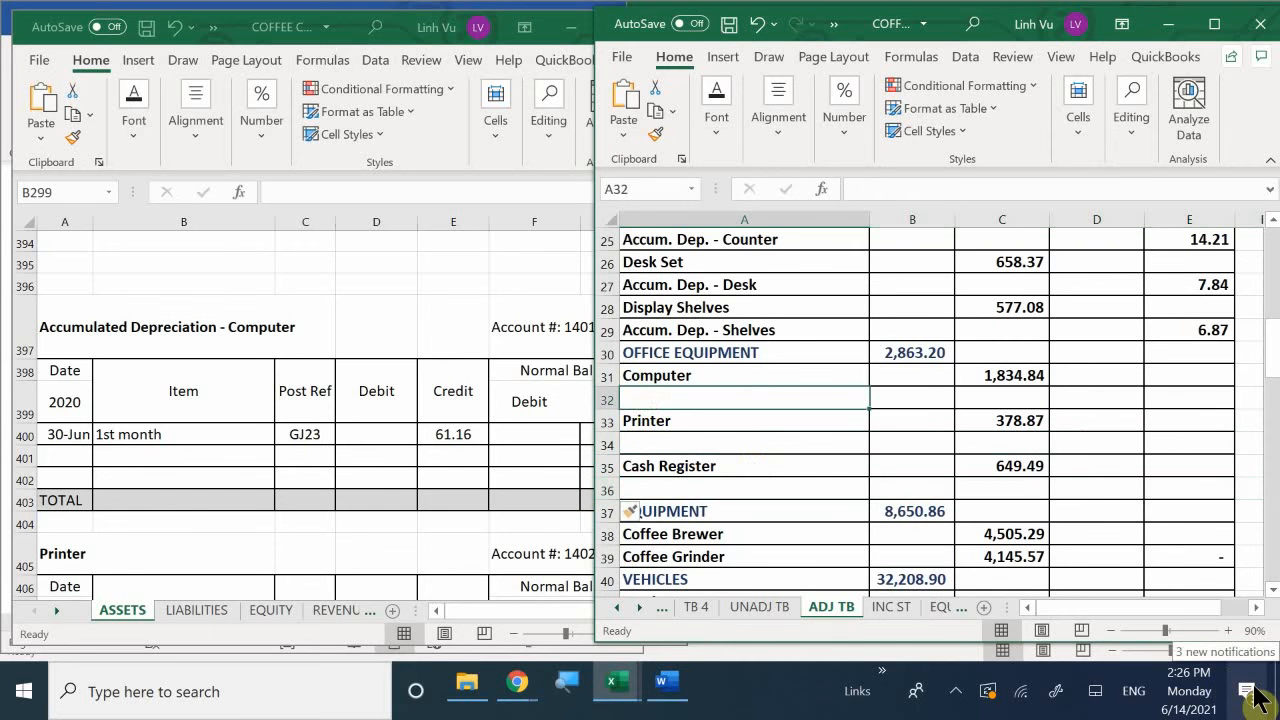
{"action": "type", "text": "Acc"}
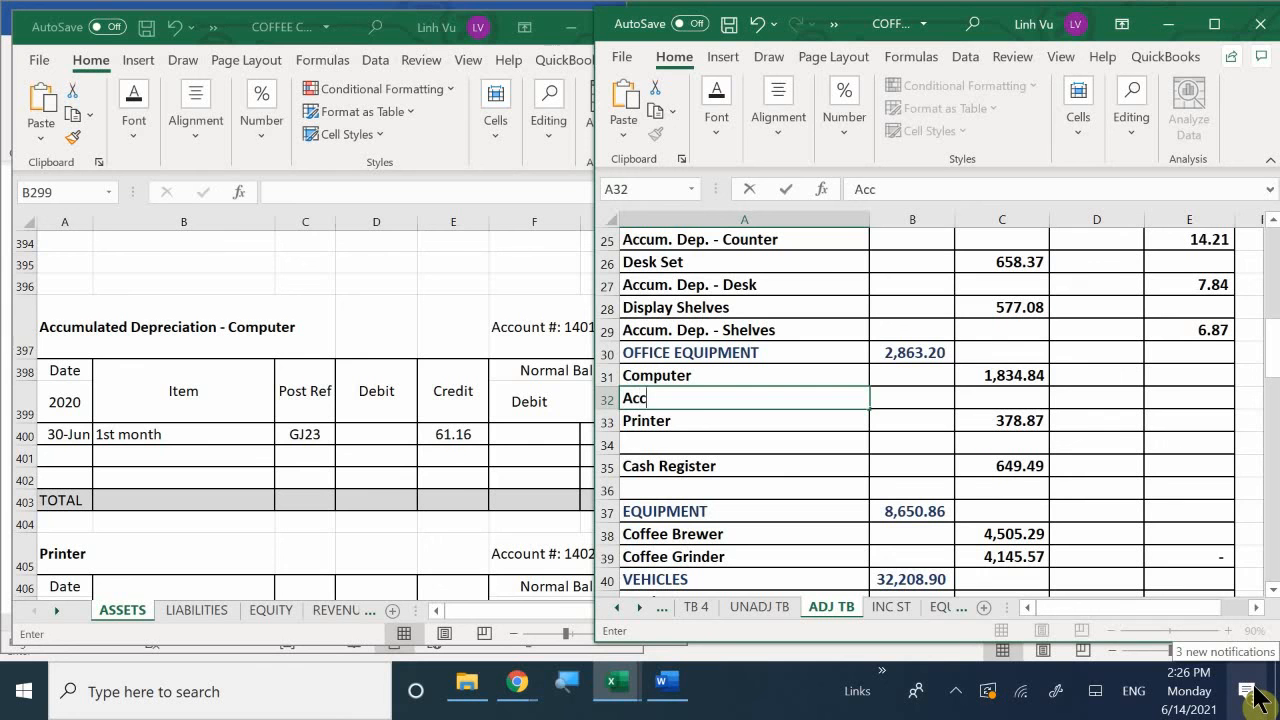
{"action": "type", "text": "um. D"}
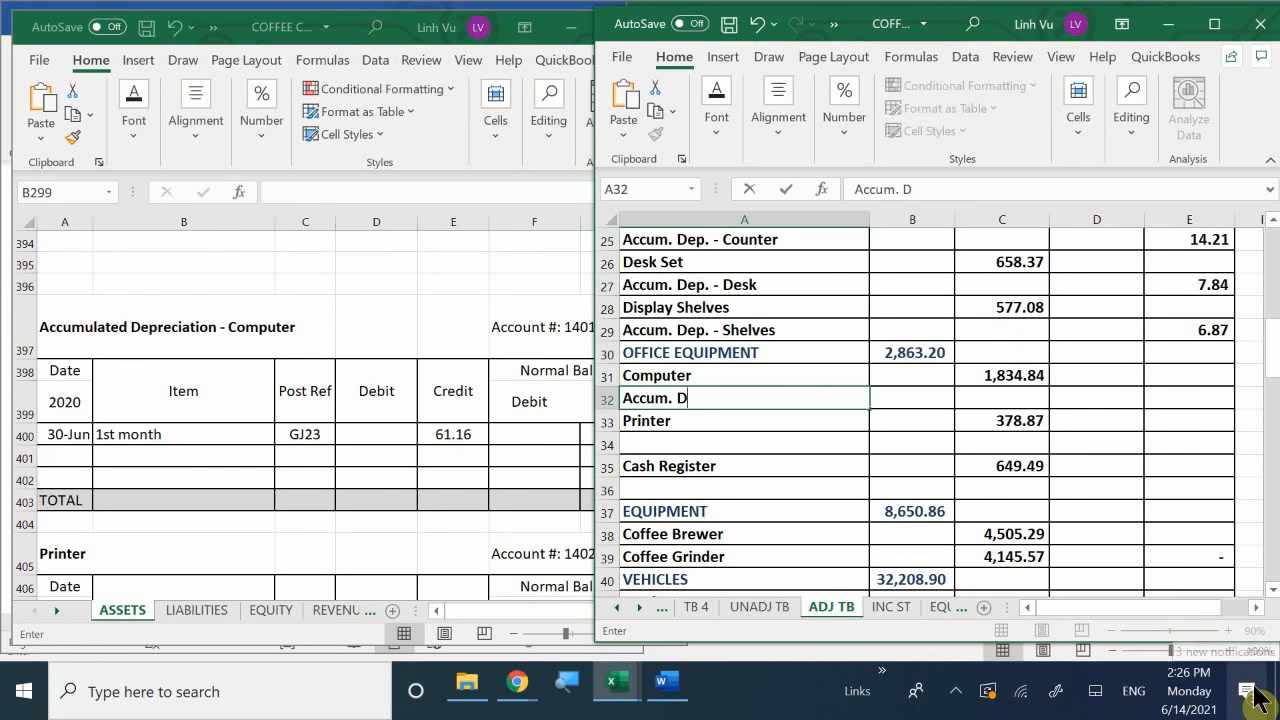
{"action": "type", "text": "ep. - "}
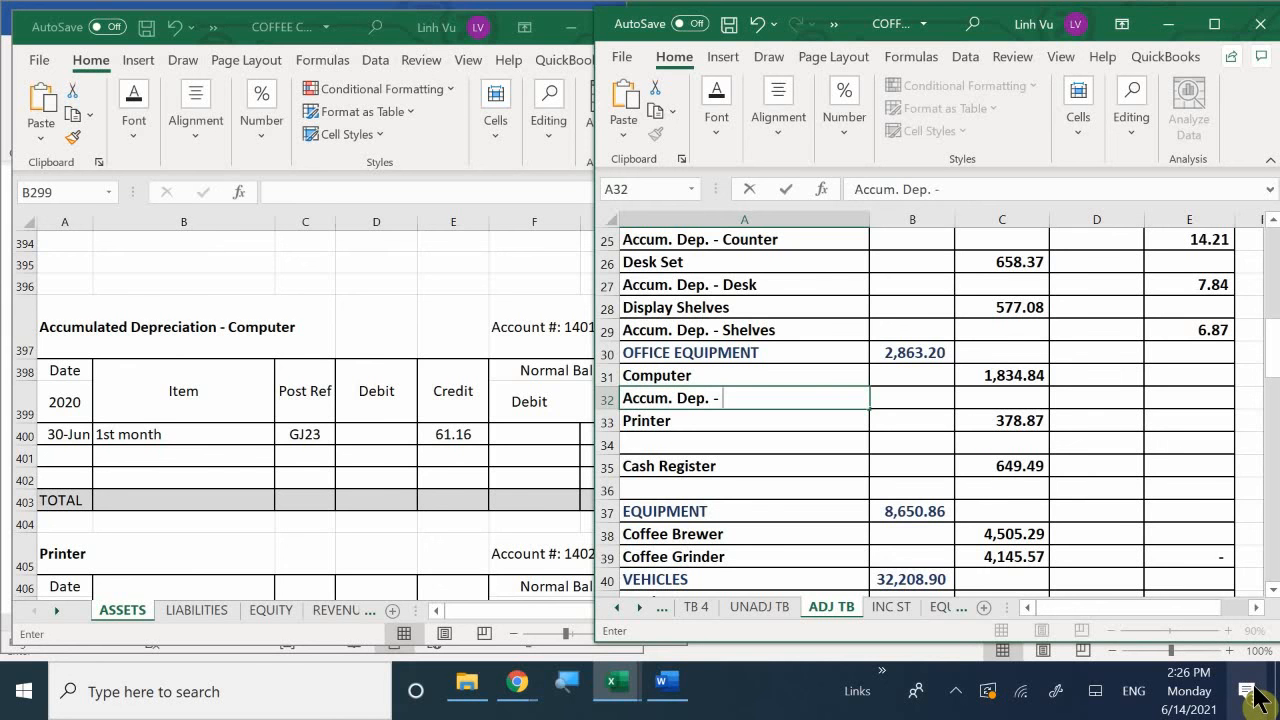
{"action": "type", "text": "Computert"}
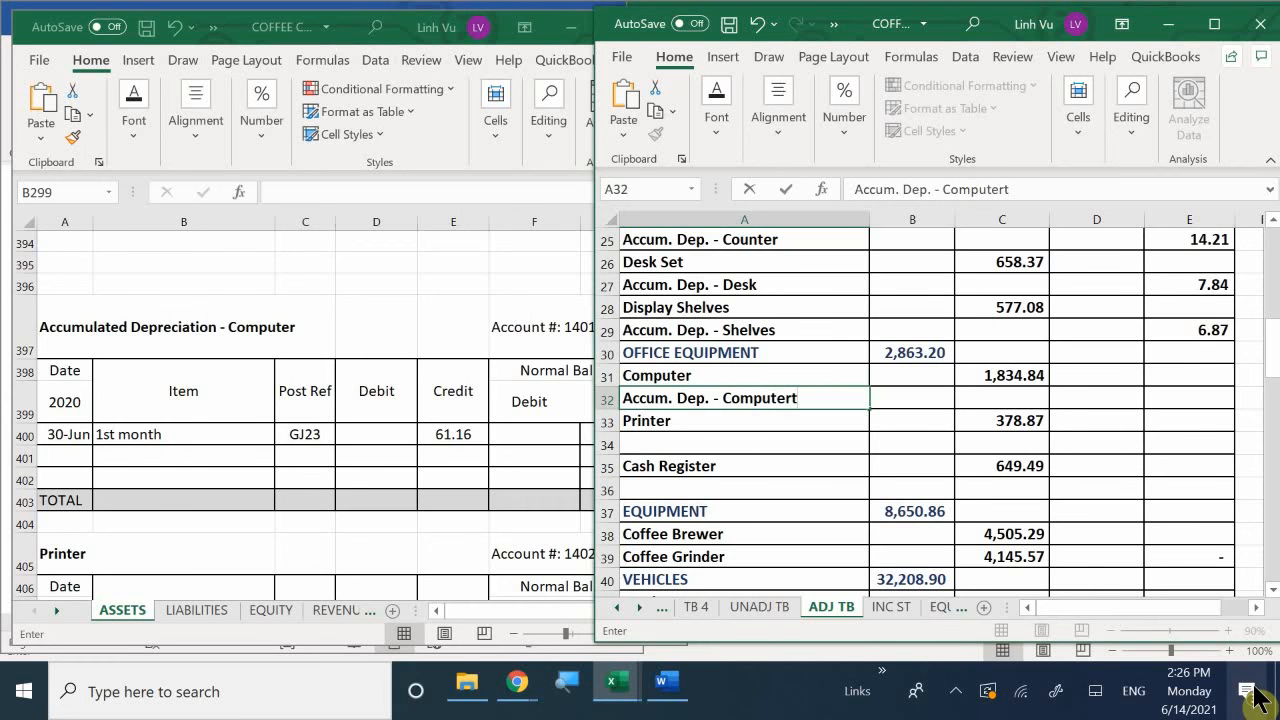
{"action": "key", "text": "BackSpace"}
{"action": "key", "text": "Return"}
Label cell A34 beneath Printer "Accum. Dep - Printer".
{"action": "key", "text": "Return"}
{"action": "type", "text": "A"}
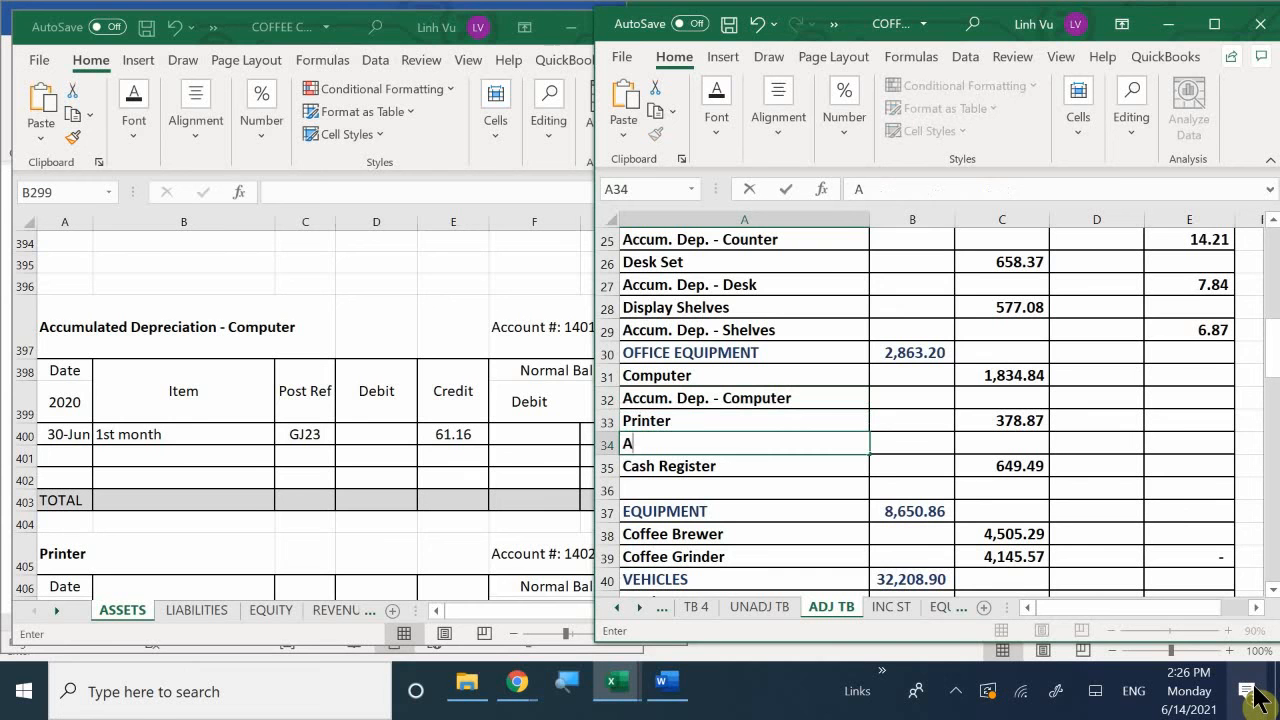
{"action": "type", "text": "ccum. Dep - Printer"}
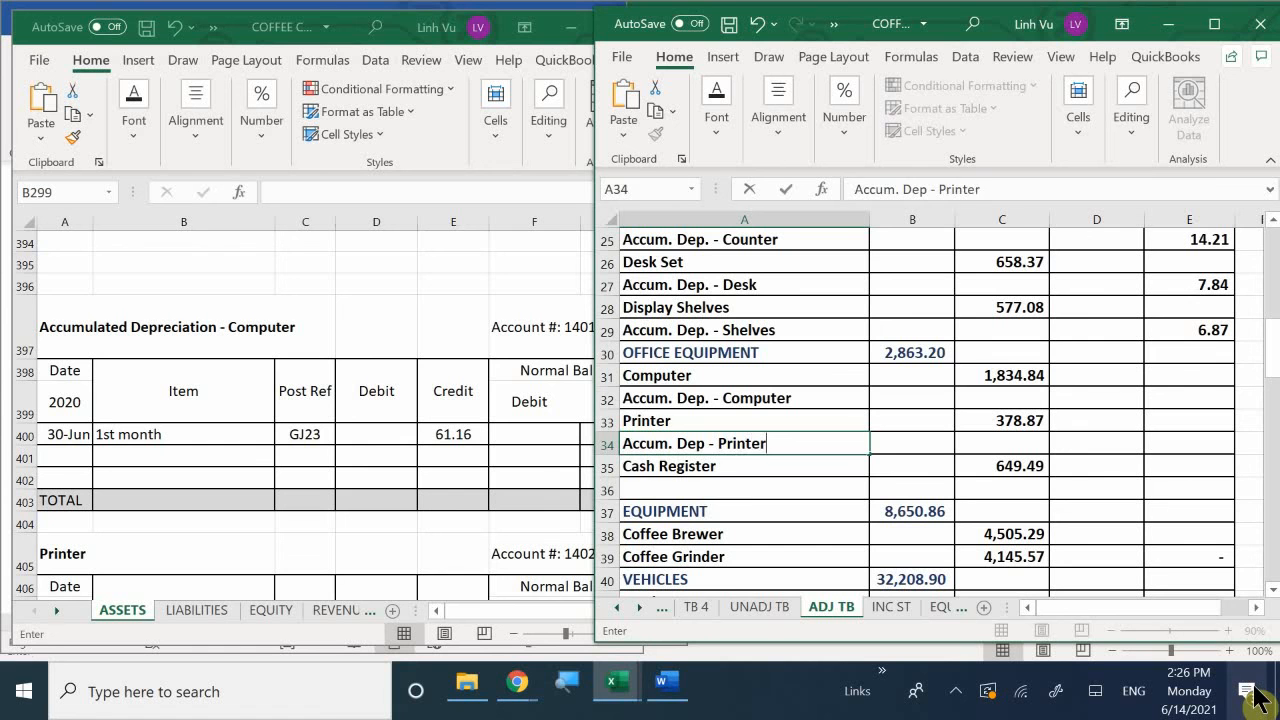
{"action": "key", "text": "Return"}
Label cell A36 beneath Cash Register "Accum. Dep. - Register".
{"action": "key", "text": "Return"}
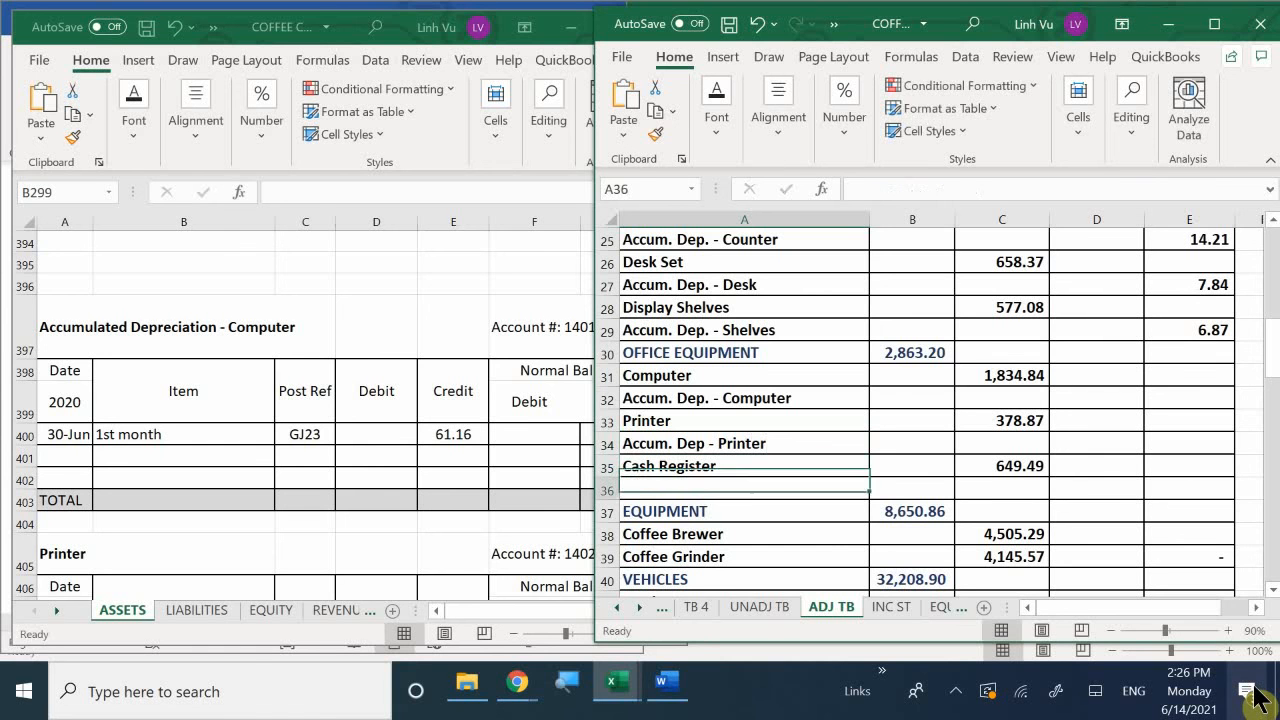
{"action": "type", "text": "Accum. De["}
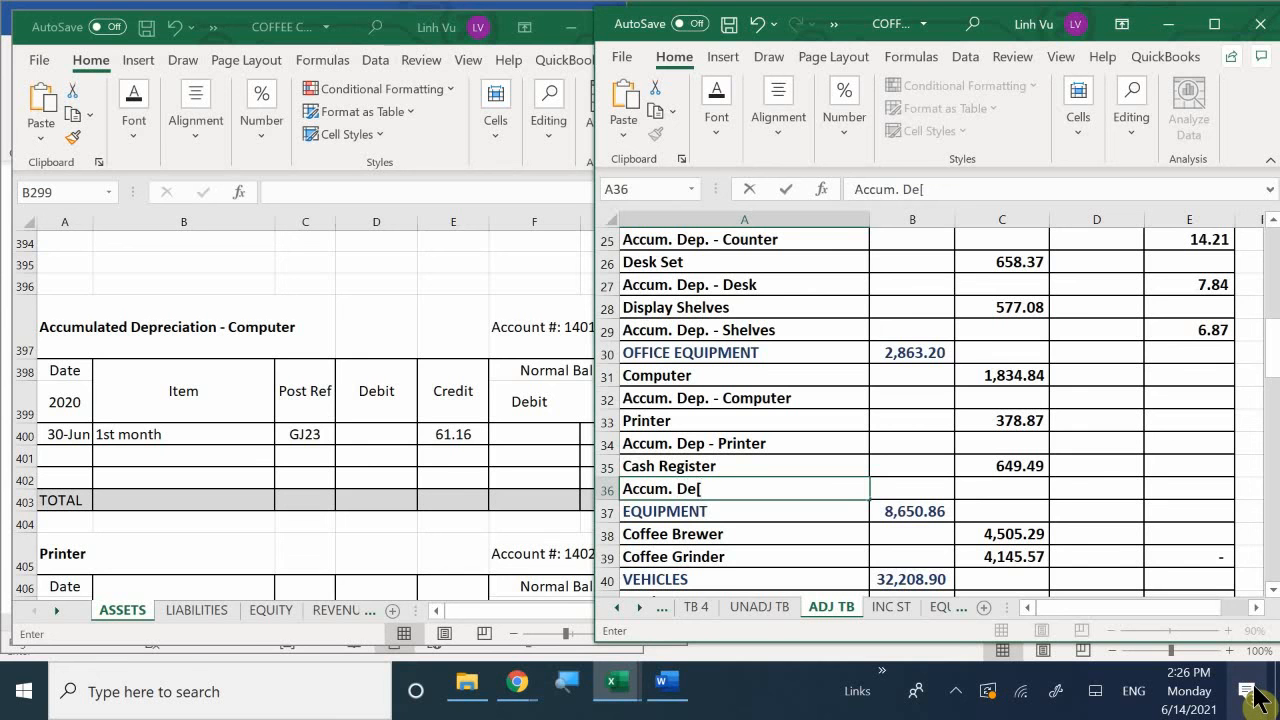
{"action": "key", "text": "BackSpace"}
{"action": "type", "text": "p. - Register"}
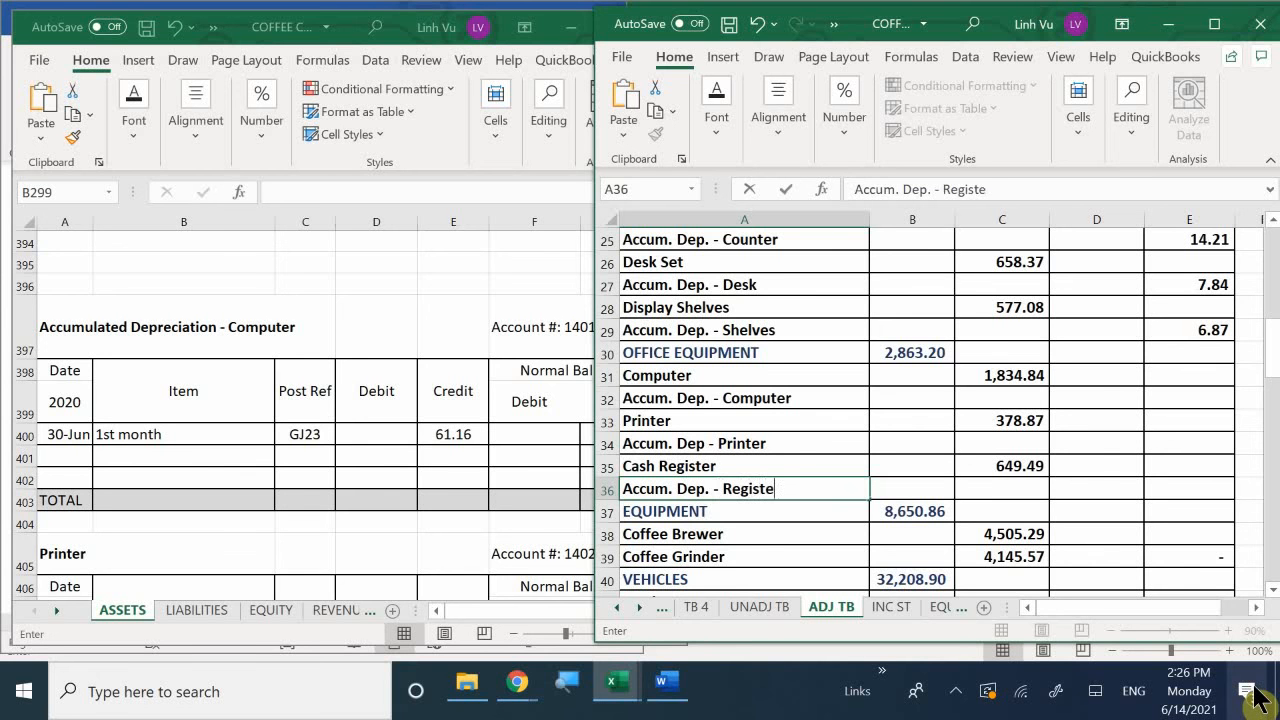
{"action": "key", "text": "Return"}
Enter the computer's accumulated depreciation of 61.16 from the ledger as a credit in cell E32.
{"action": "key", "text": "Up"}
{"action": "key", "text": "Up"}
{"action": "key", "text": "Up"}
{"action": "key", "text": "Up"}
{"action": "key", "text": "Up"}
{"action": "key", "text": "Up"}
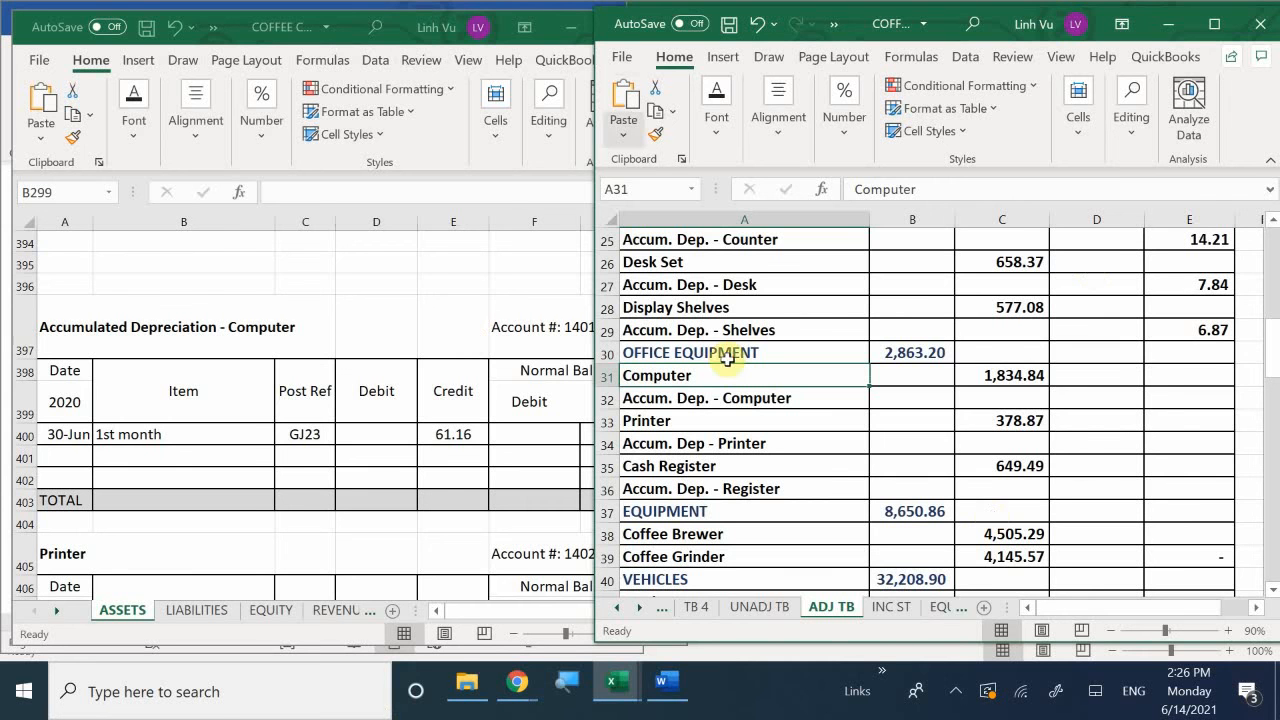
{"action": "left_click", "coordinate": [1174, 402]}
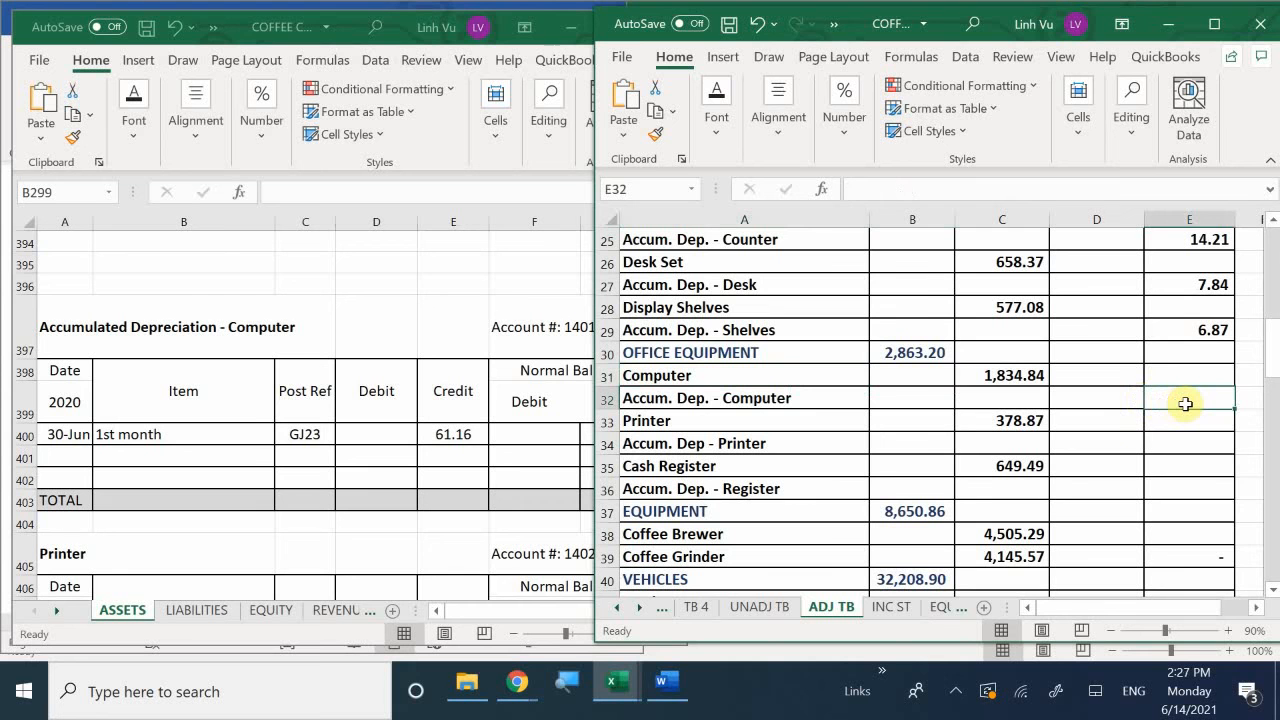
{"action": "type", "text": "61.16"}
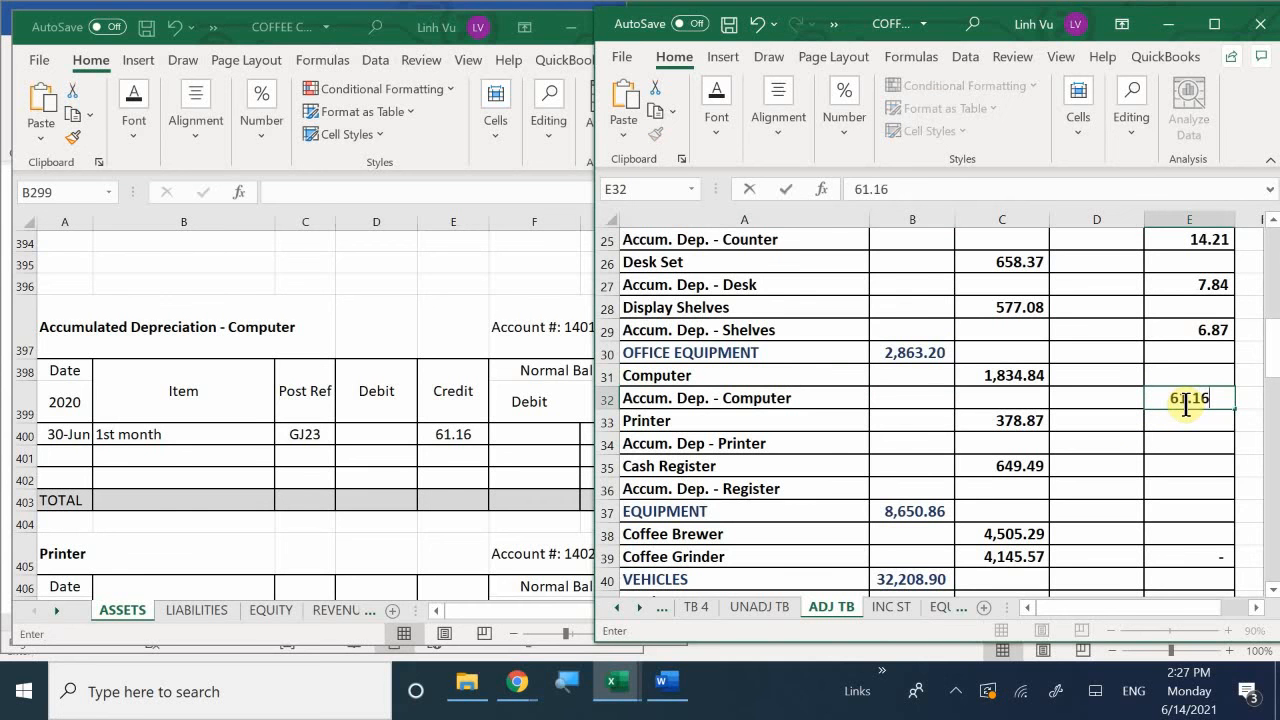
{"action": "key", "text": "Return"}
{"action": "key", "text": "Return"}
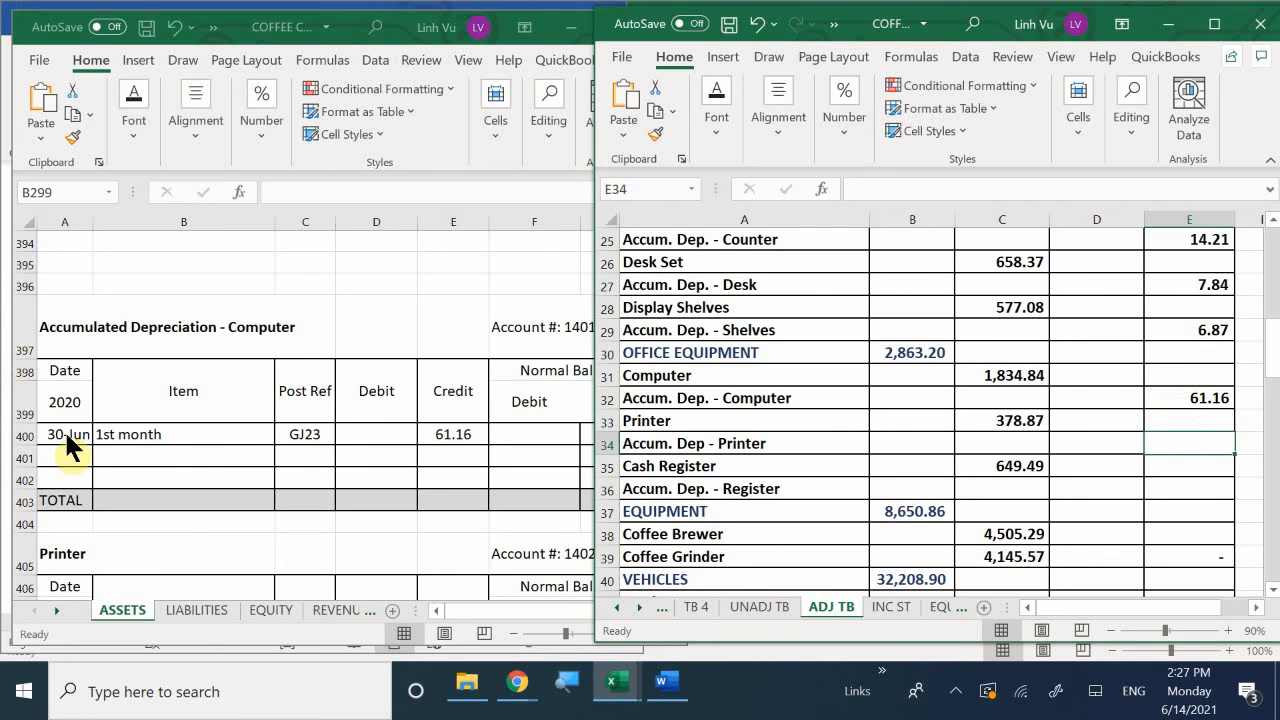
Look up the ending balance of the Accumulated Depreciation - Printer account in the assets ledger.
{"action": "left_click", "coordinate": [392, 450]}
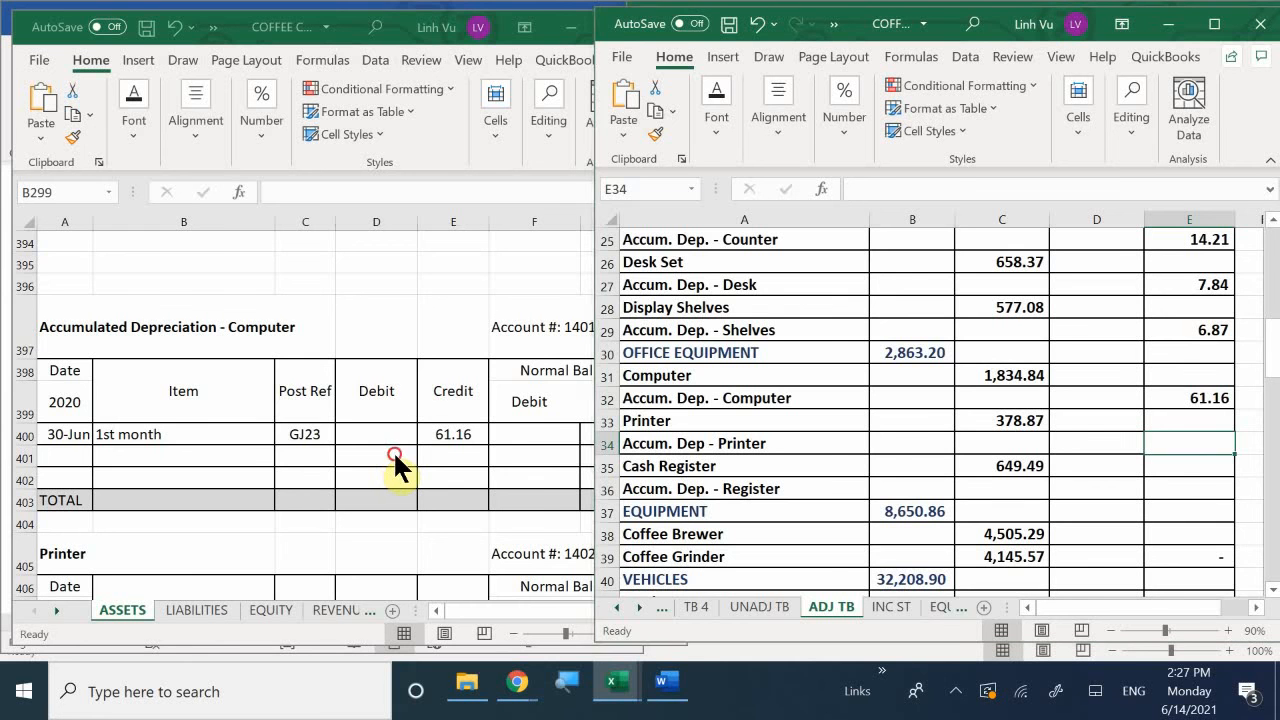
{"action": "scroll", "coordinate": [395, 454], "scroll_direction": "down", "scroll_amount": 1}
{"action": "scroll", "coordinate": [396, 454], "scroll_direction": "down", "scroll_amount": 1}
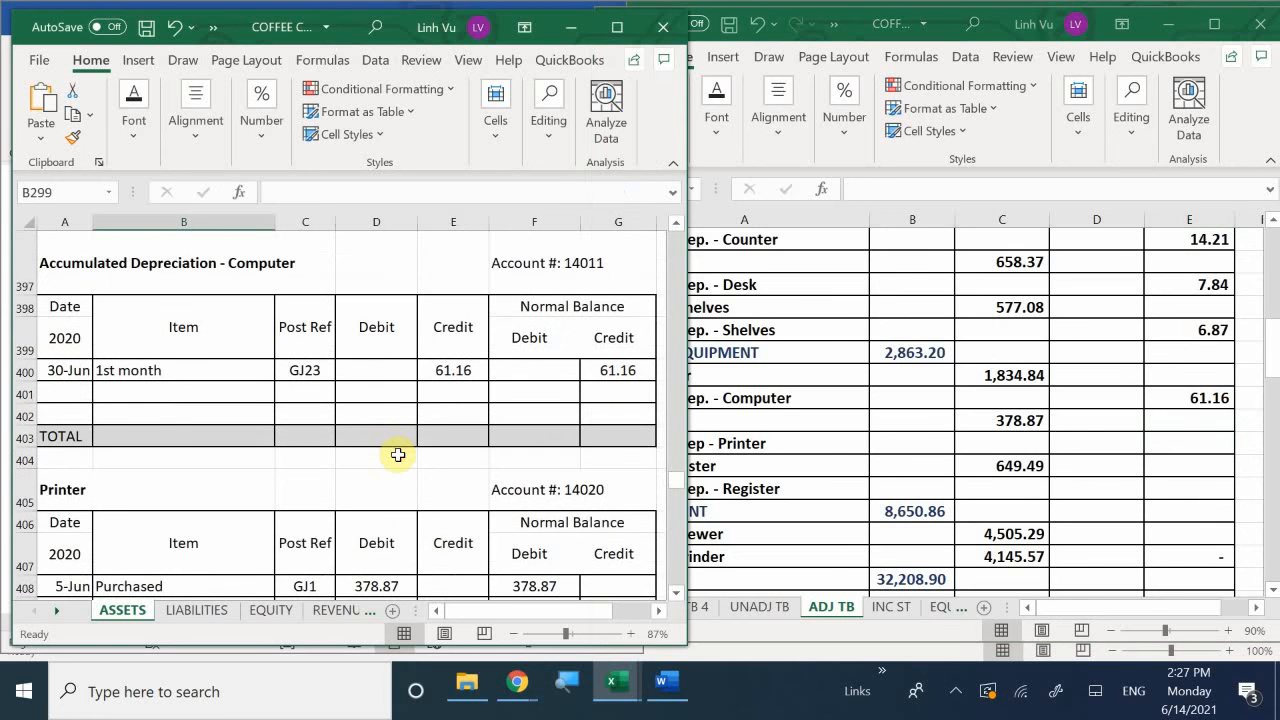
{"action": "scroll", "coordinate": [400, 454], "scroll_direction": "down", "scroll_amount": 1}
{"action": "scroll", "coordinate": [402, 453], "scroll_direction": "down", "scroll_amount": 1}
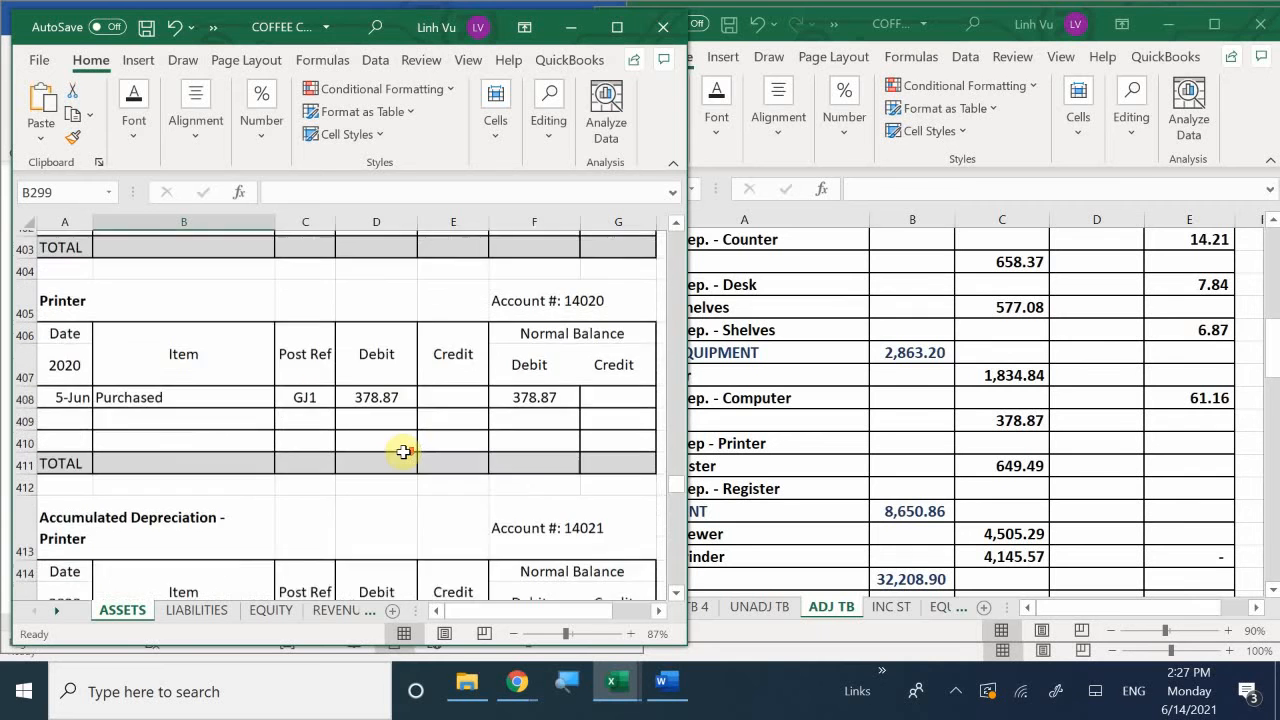
{"action": "scroll", "coordinate": [403, 450], "scroll_direction": "up", "scroll_amount": 1}
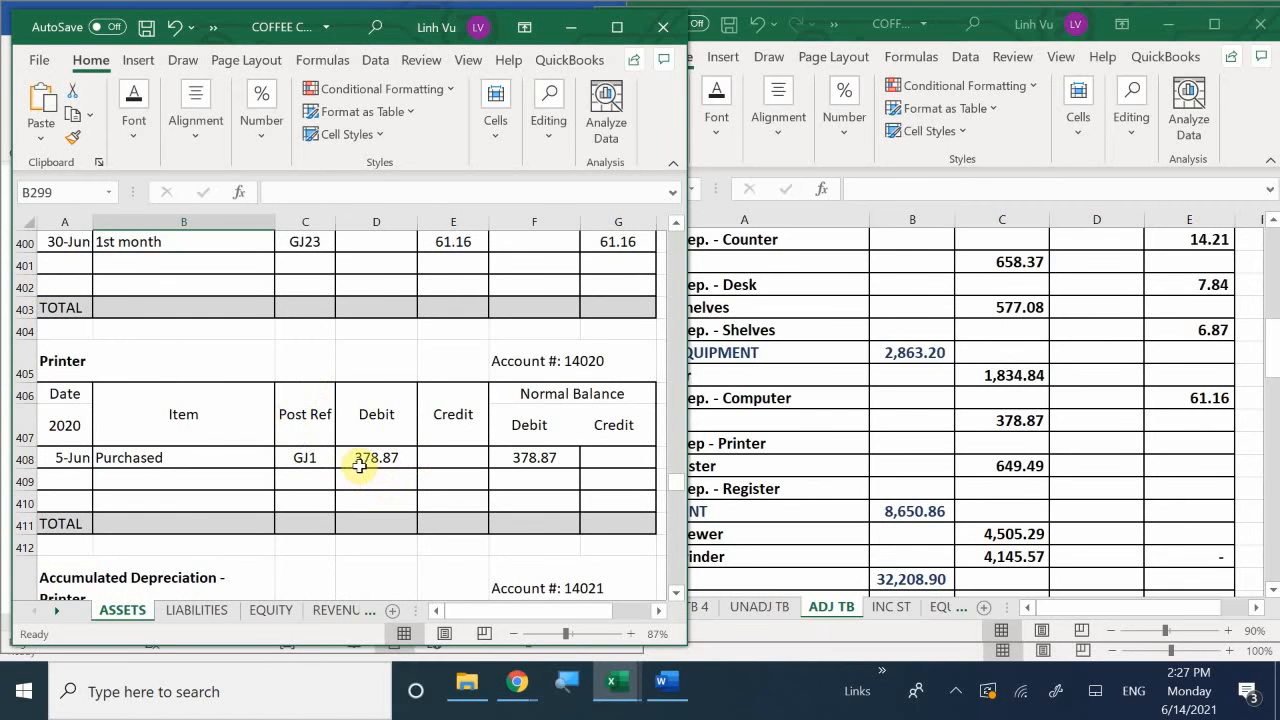
{"action": "left_click", "coordinate": [387, 496]}
{"action": "scroll", "coordinate": [387, 493], "scroll_direction": "down", "scroll_amount": 1}
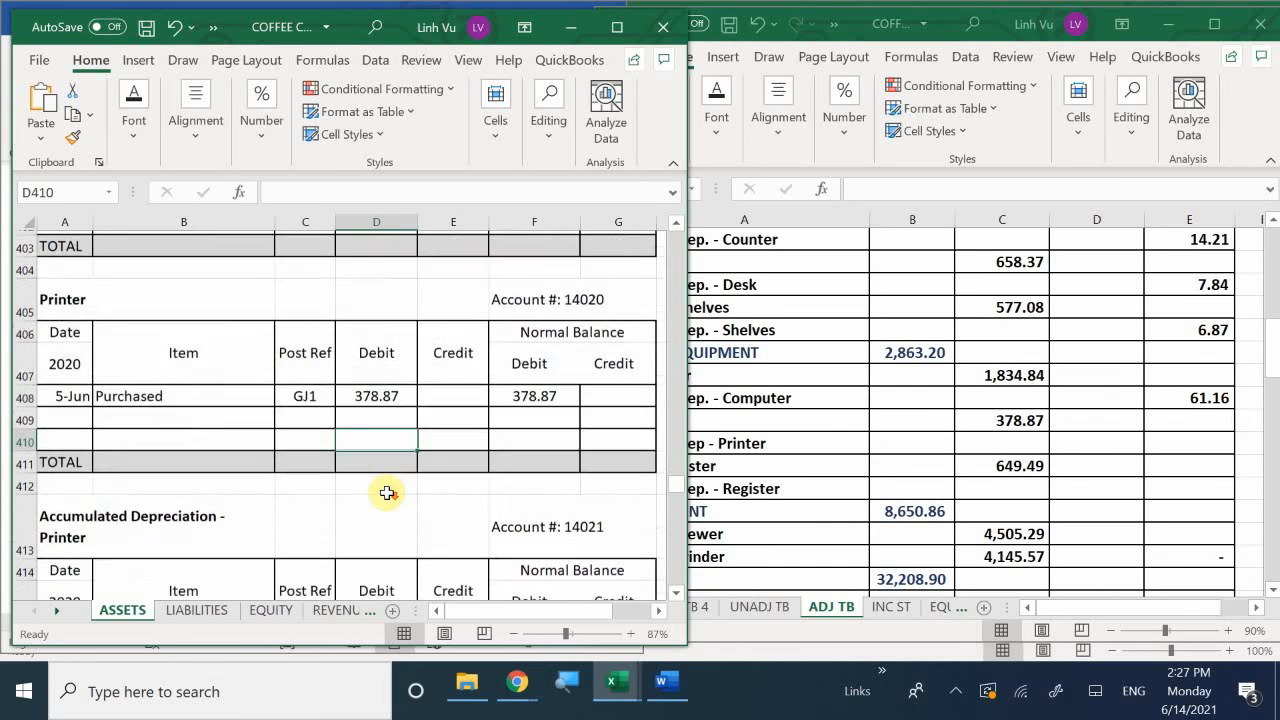
{"action": "scroll", "coordinate": [387, 493], "scroll_direction": "down", "scroll_amount": 2}
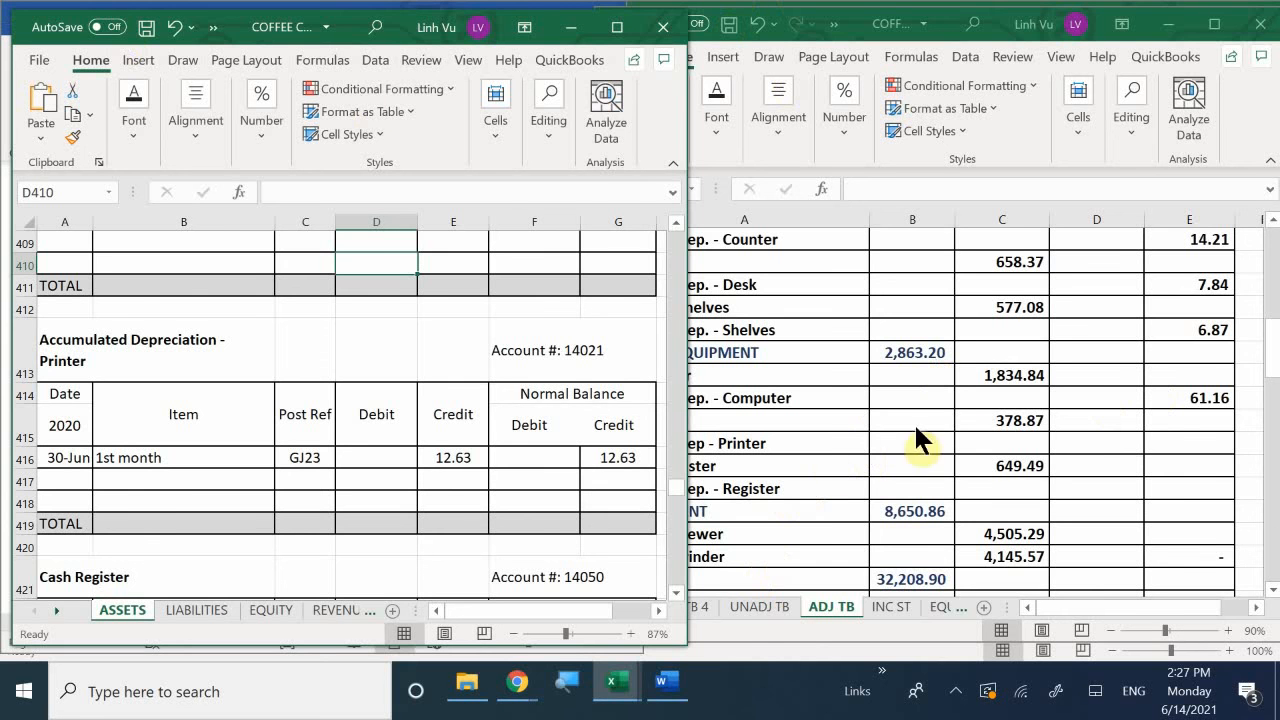
Enter the printer's accumulated depreciation of 12.63 from the ledger as a credit in cell E34.
{"action": "left_click", "coordinate": [1168, 447]}
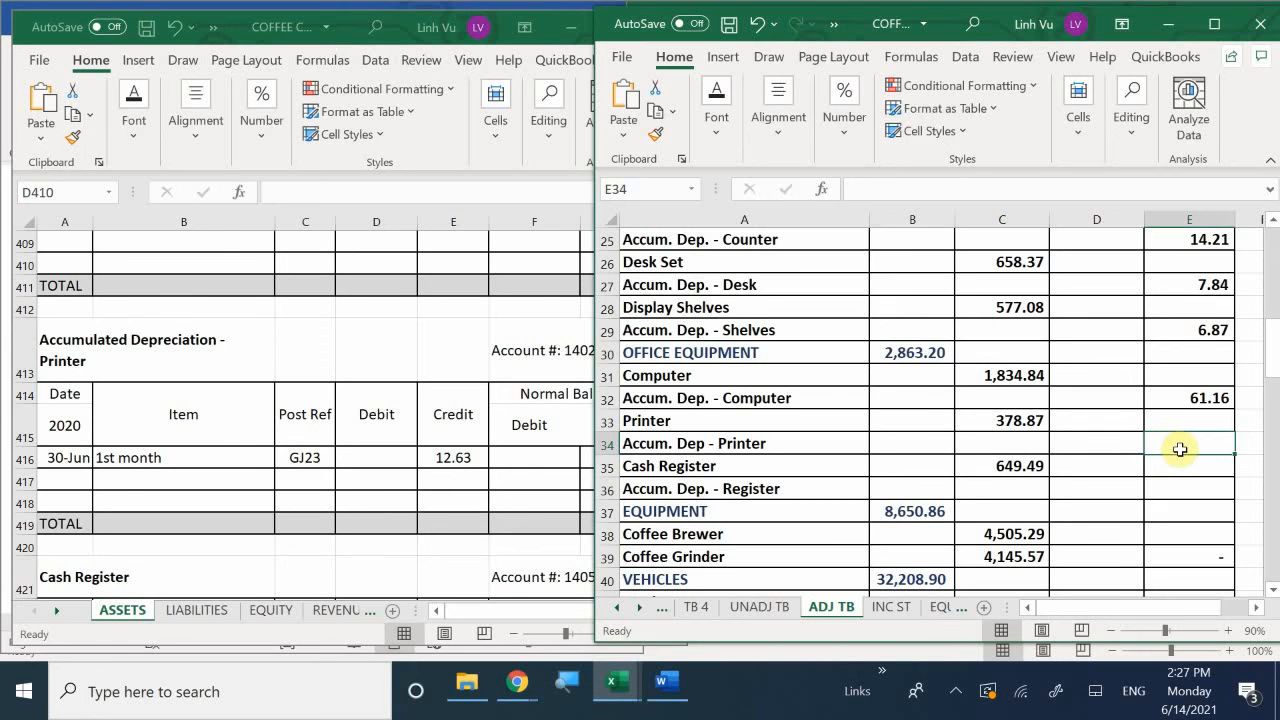
{"action": "type", "text": "12.63"}
{"action": "key", "text": "Return"}
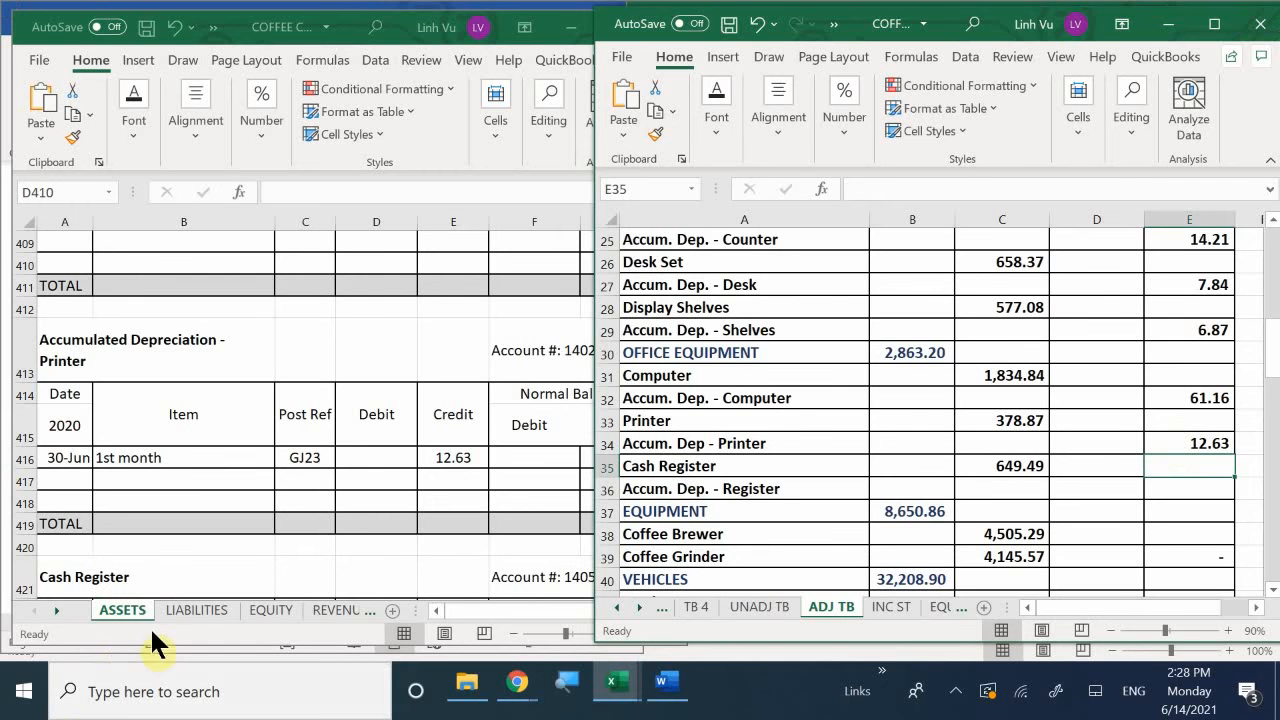
Find the Accumulated Depreciation - Register account in the assets ledger and enter its 21.65 balance as a credit in cell E36.
{"action": "left_click", "coordinate": [256, 543]}
{"action": "left_click", "coordinate": [257, 546]}
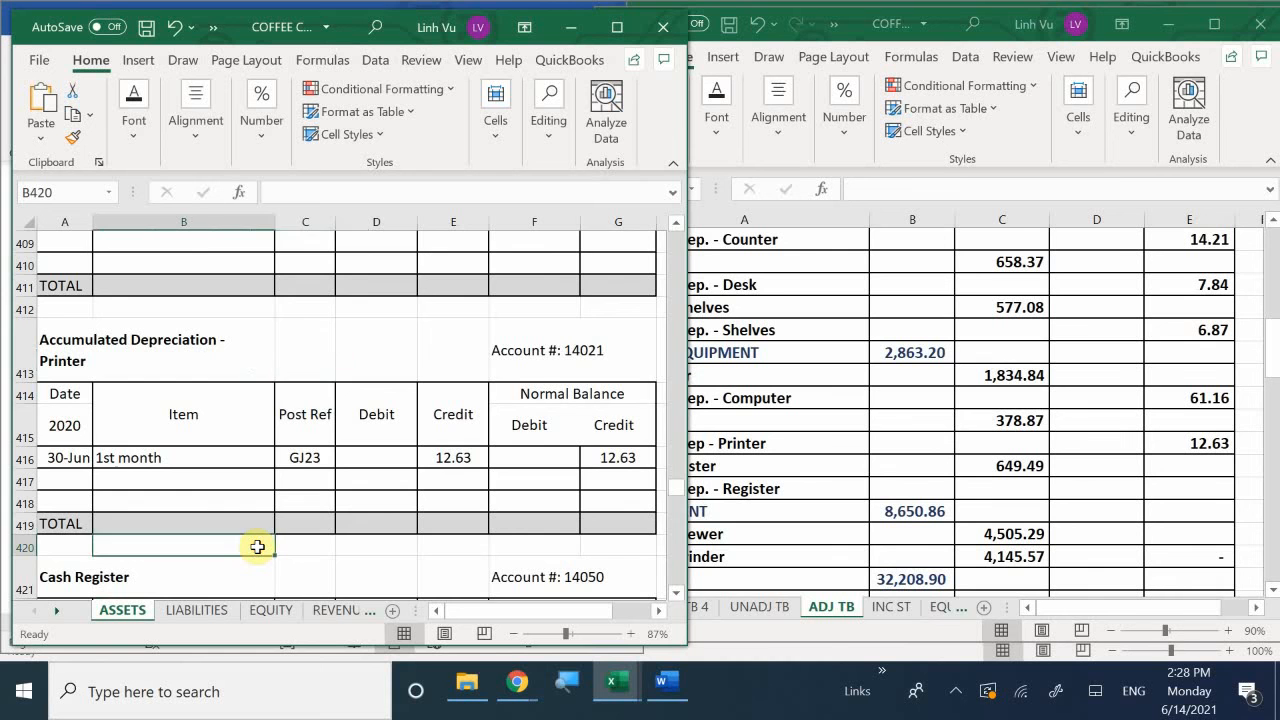
{"action": "scroll", "coordinate": [257, 546], "scroll_direction": "down", "scroll_amount": 3}
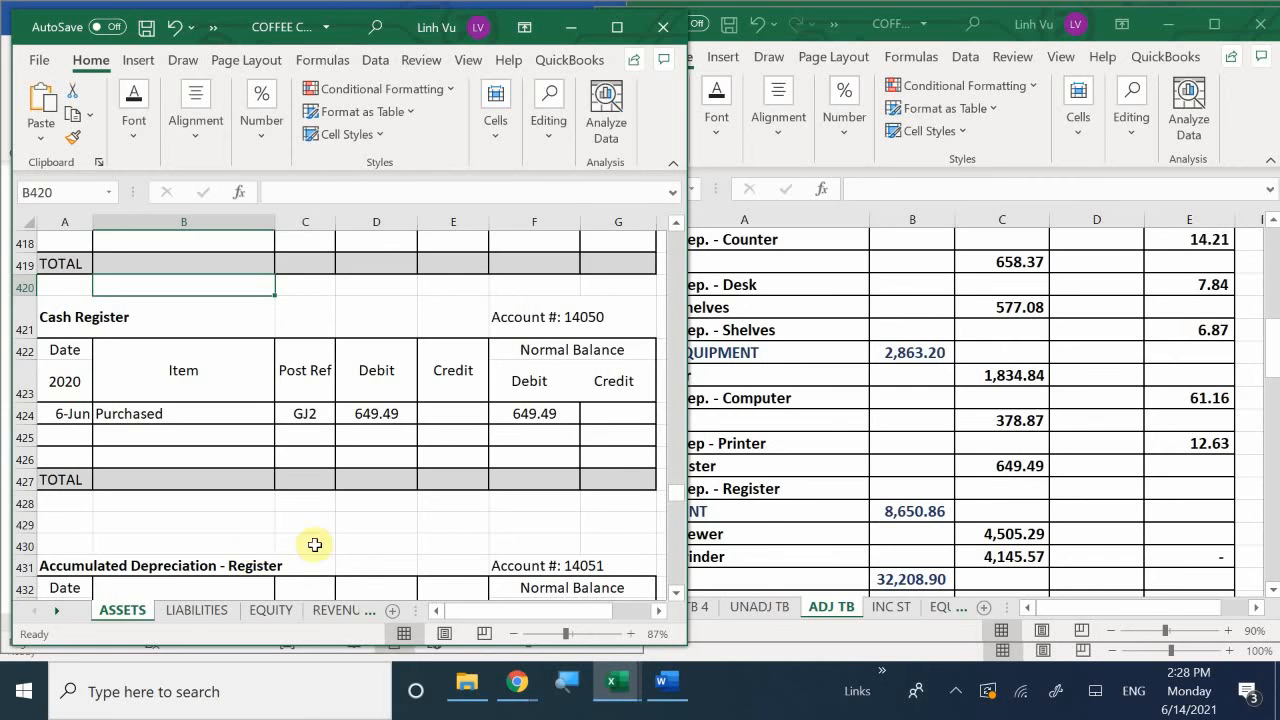
{"action": "scroll", "coordinate": [442, 538], "scroll_direction": "down", "scroll_amount": 2}
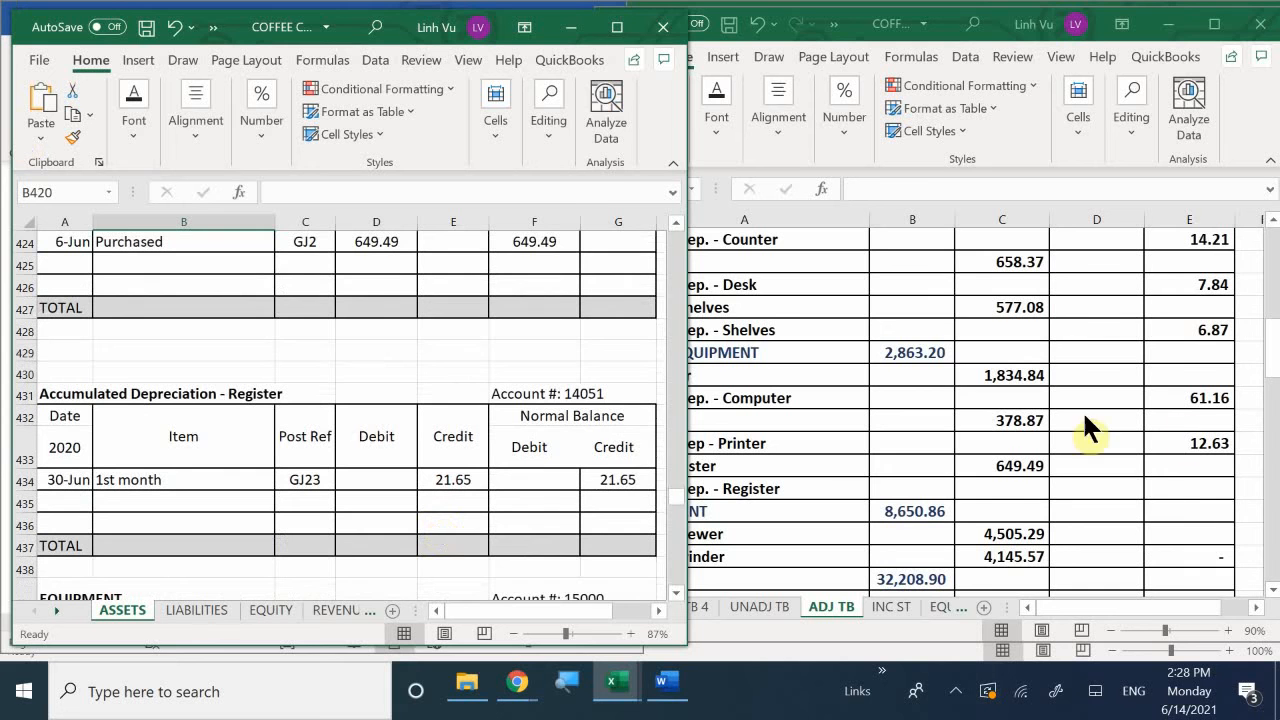
{"action": "left_click", "coordinate": [1170, 488]}
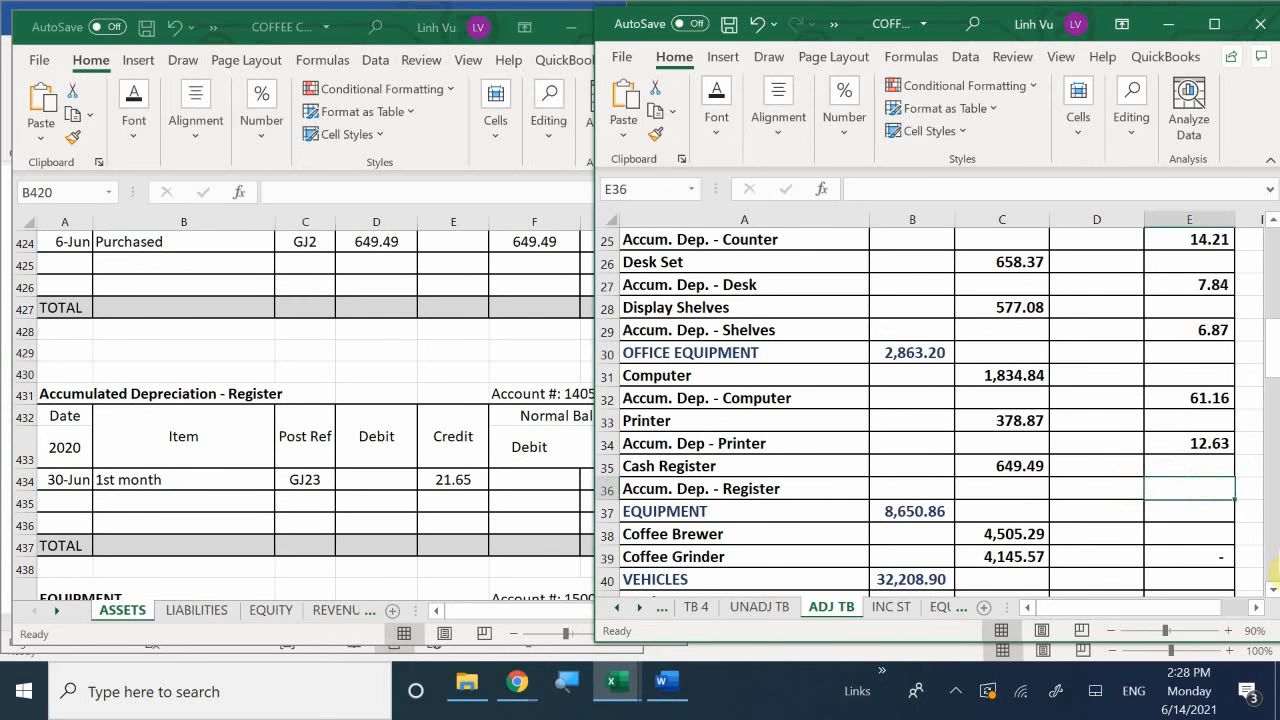
{"action": "type", "text": "21.65"}
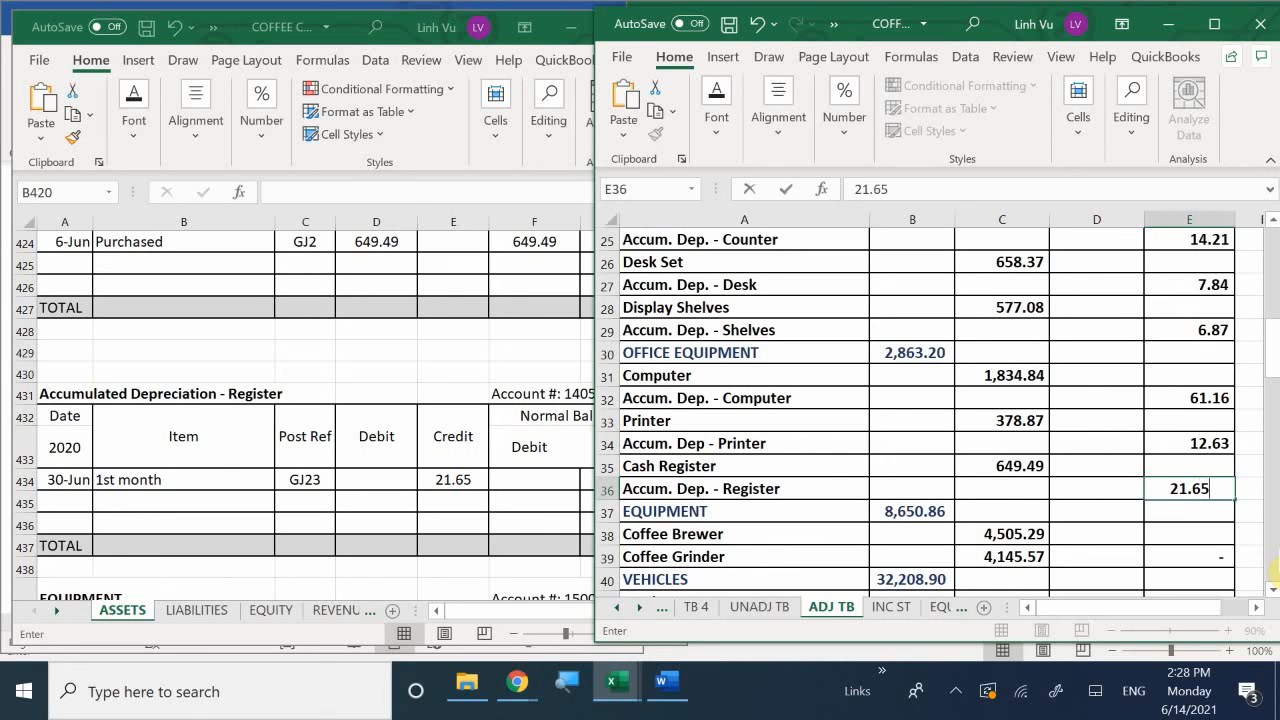
{"action": "key", "text": "Return"}
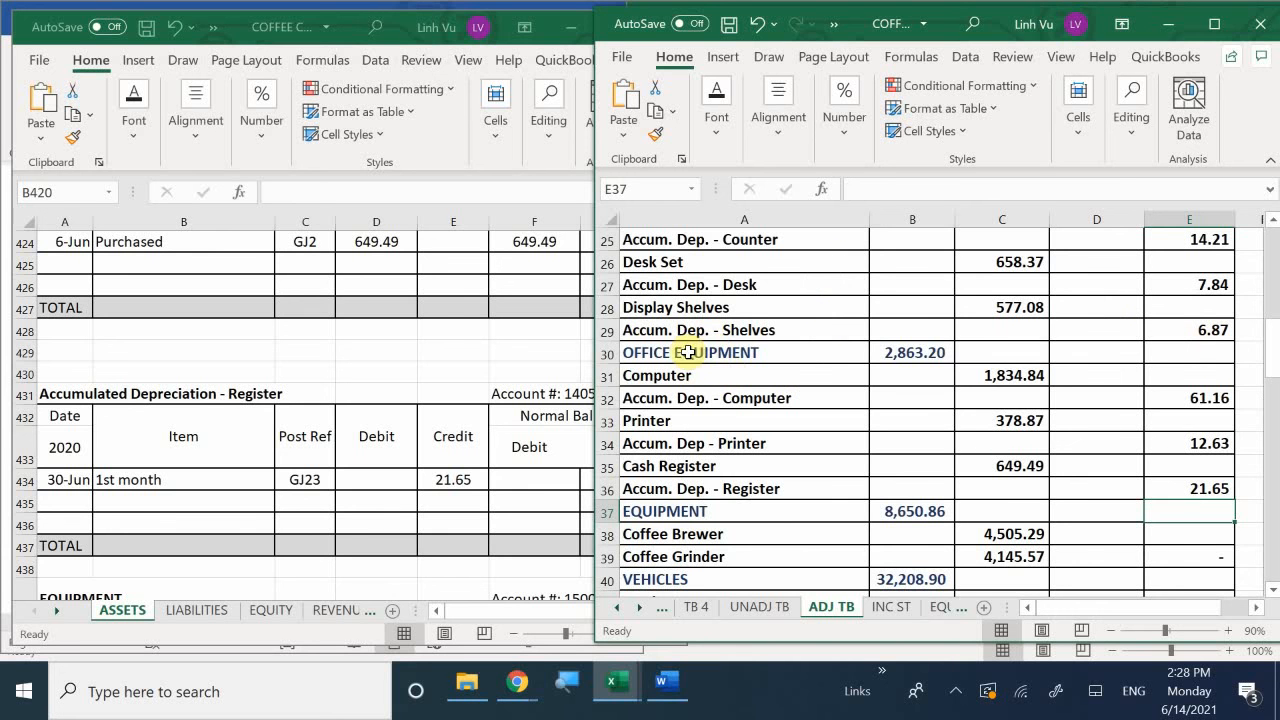
Replace the Office Equipment total in B30 with the formula =C31-E32+C33-E34+C35-E36 and save the trial balance workbook.
{"action": "left_click", "coordinate": [918, 353]}
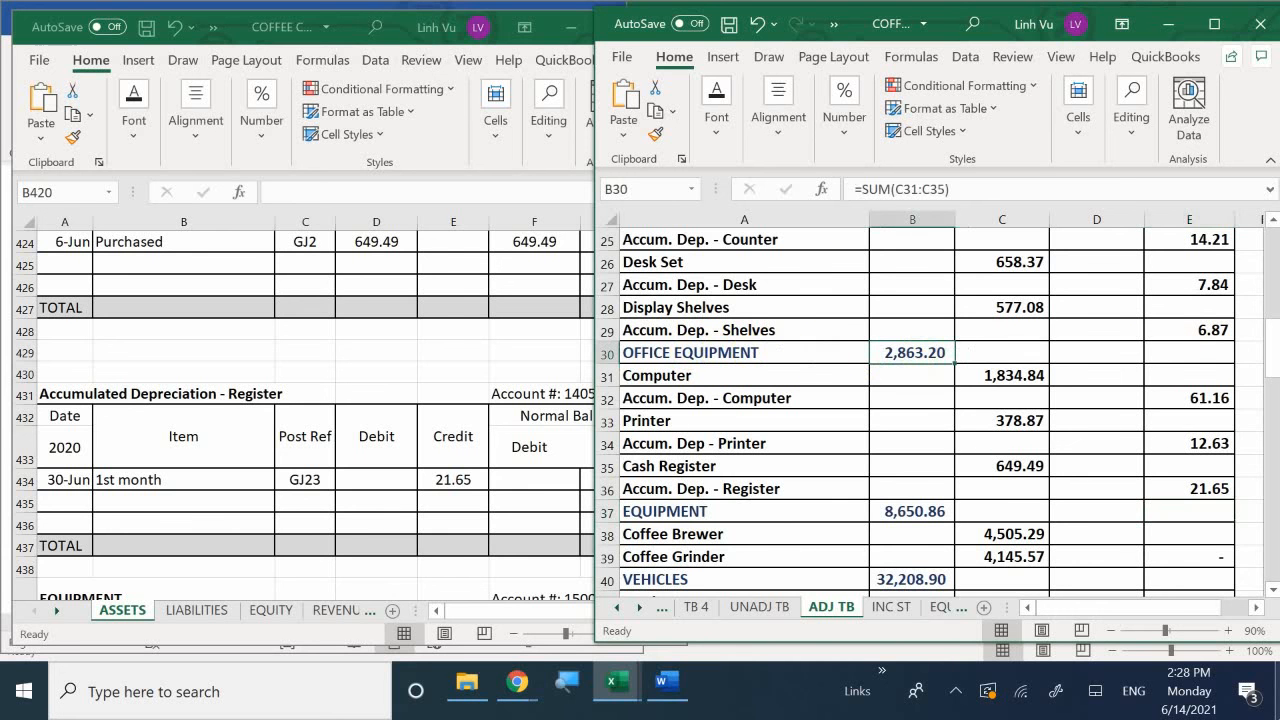
{"action": "type", "text": "="}
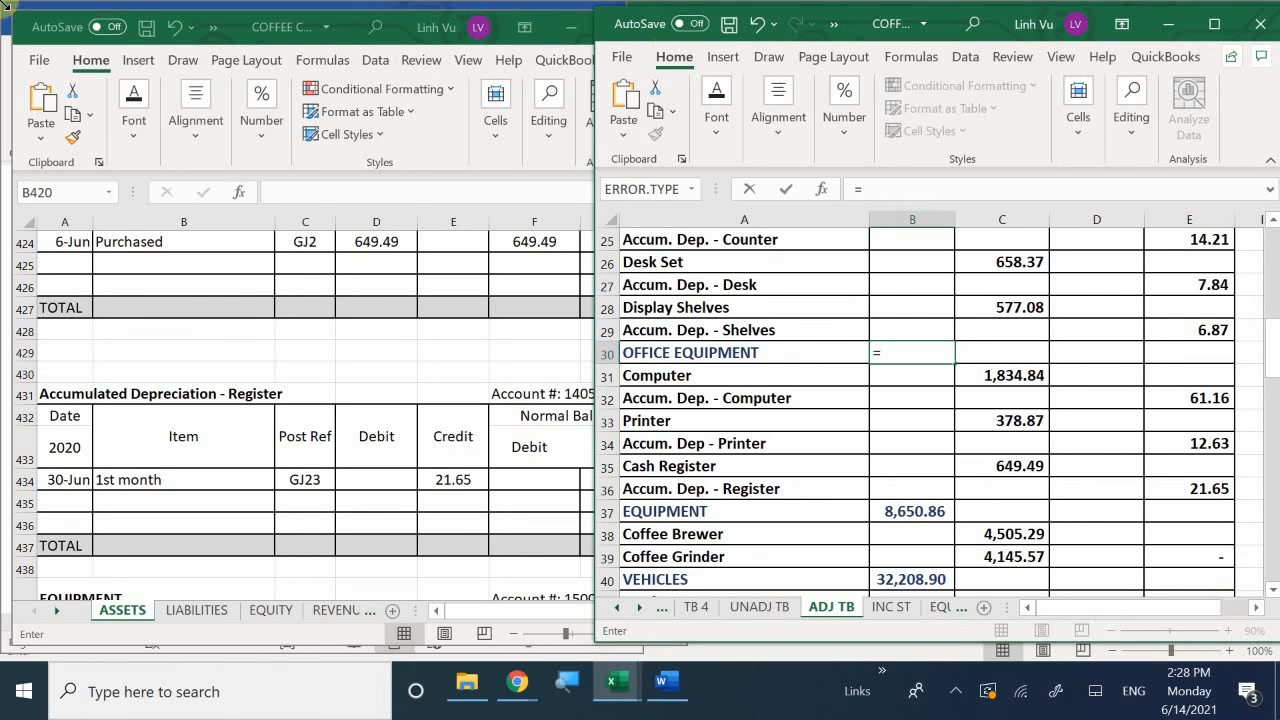
{"action": "left_click", "coordinate": [1015, 376]}
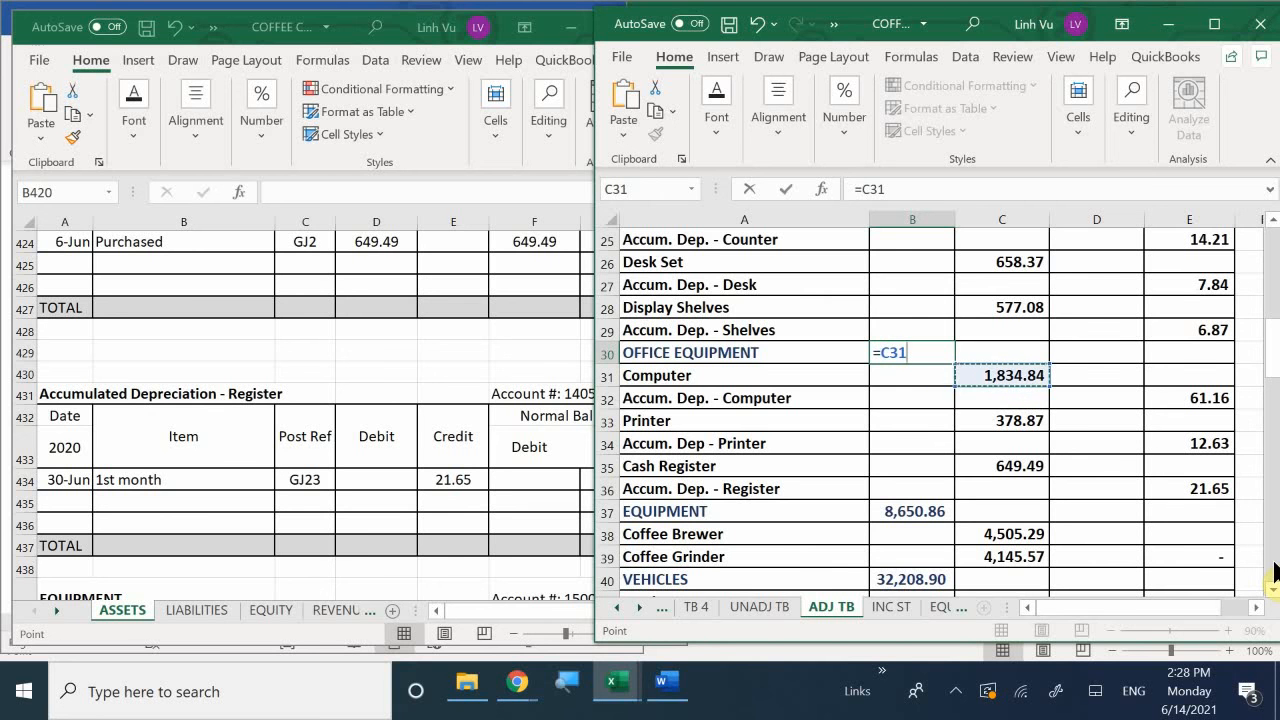
{"action": "type", "text": "-"}
{"action": "left_click", "coordinate": [1221, 396]}
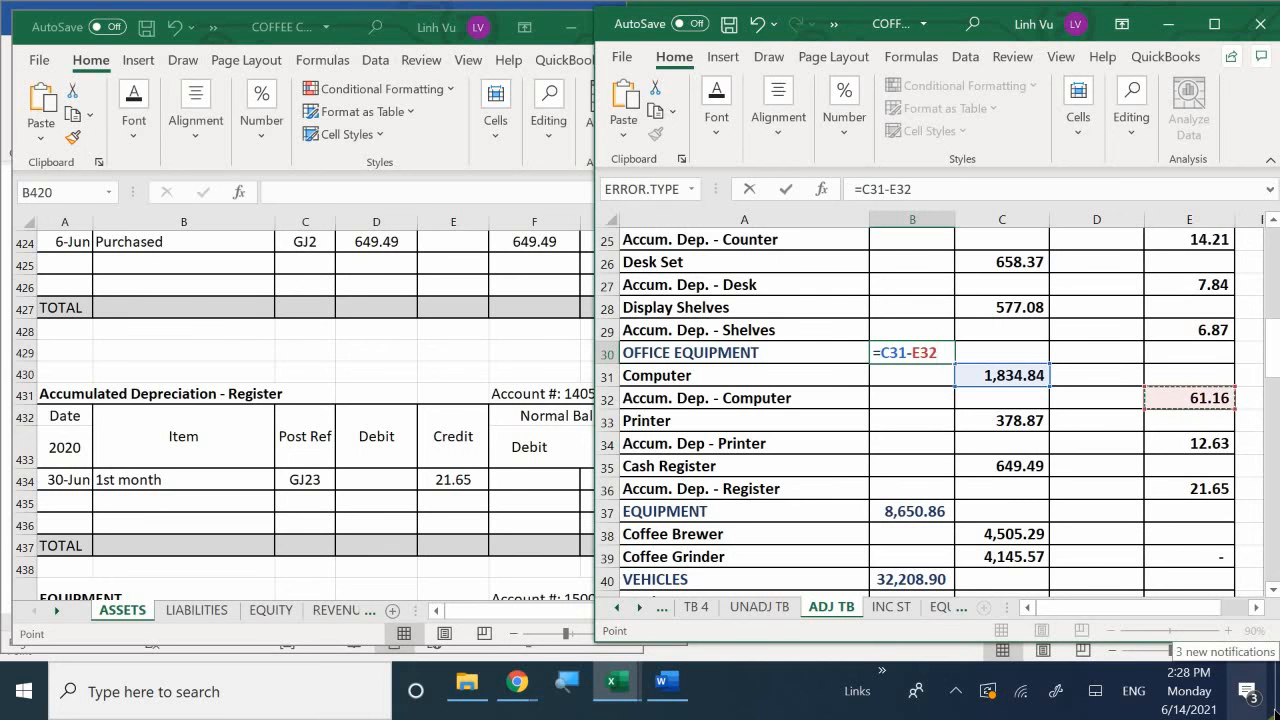
{"action": "type", "text": "+"}
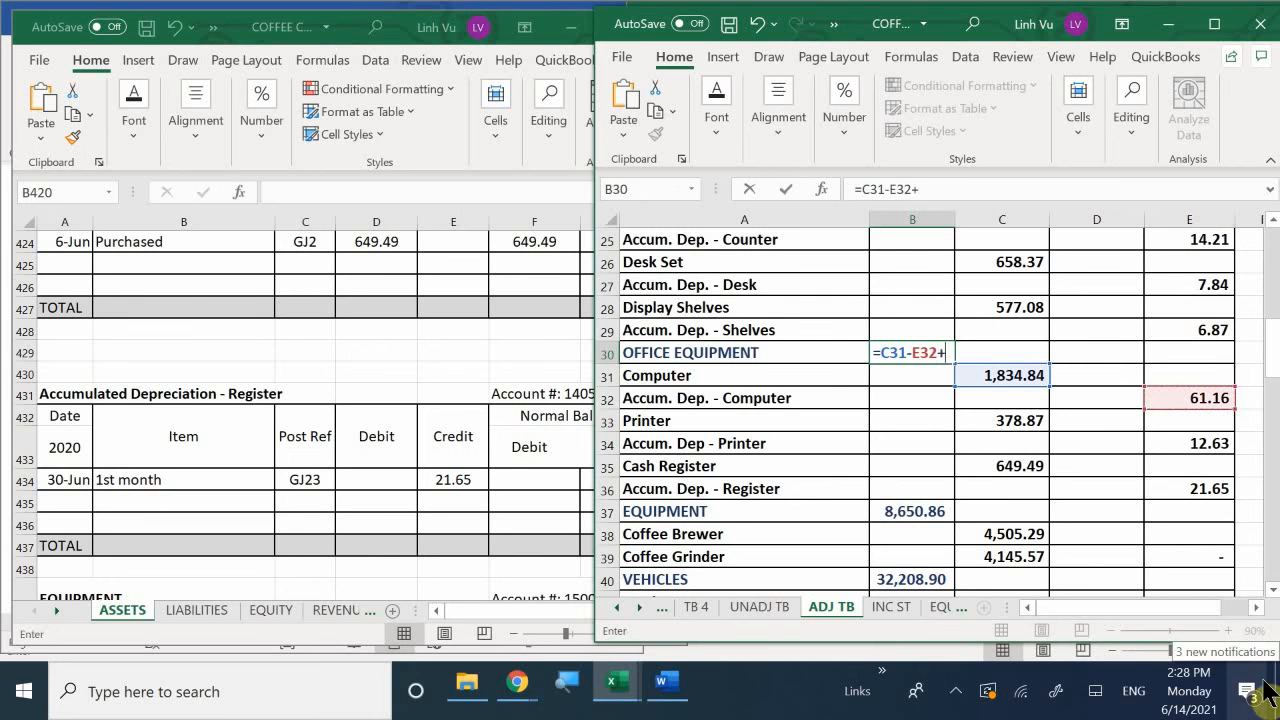
{"action": "left_click", "coordinate": [1033, 424]}
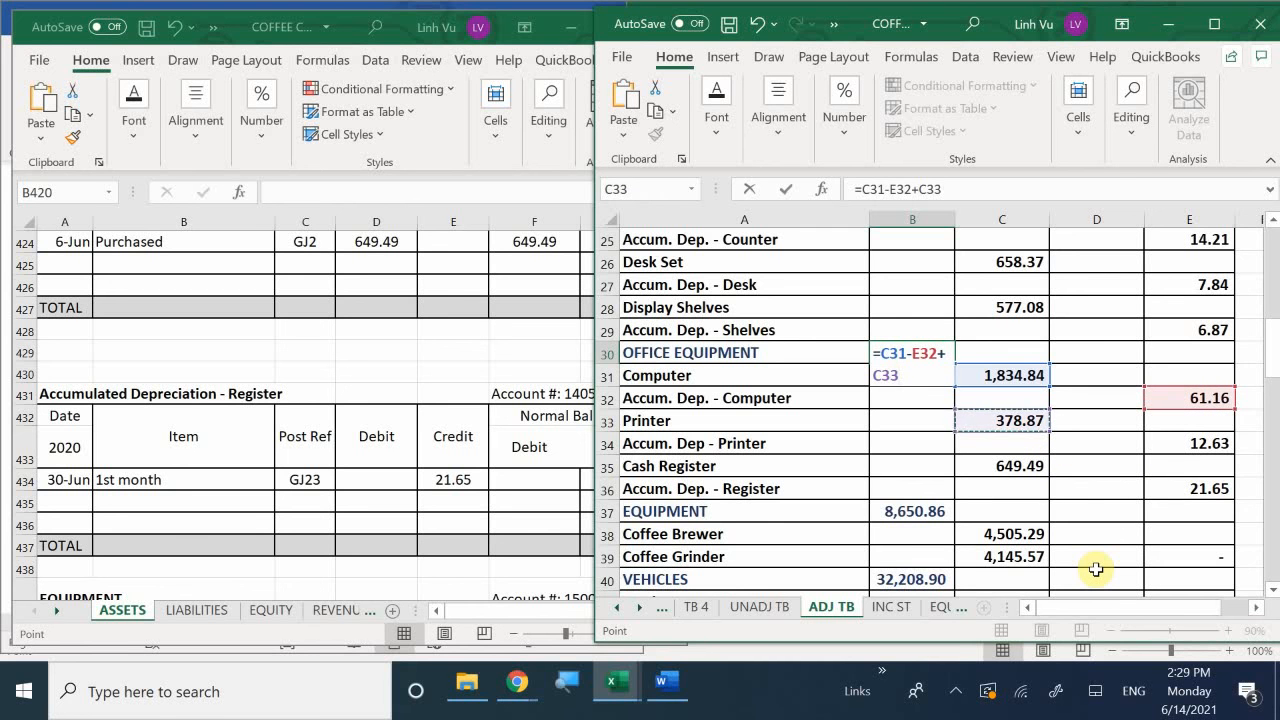
{"action": "type", "text": "-"}
{"action": "left_click", "coordinate": [1175, 443]}
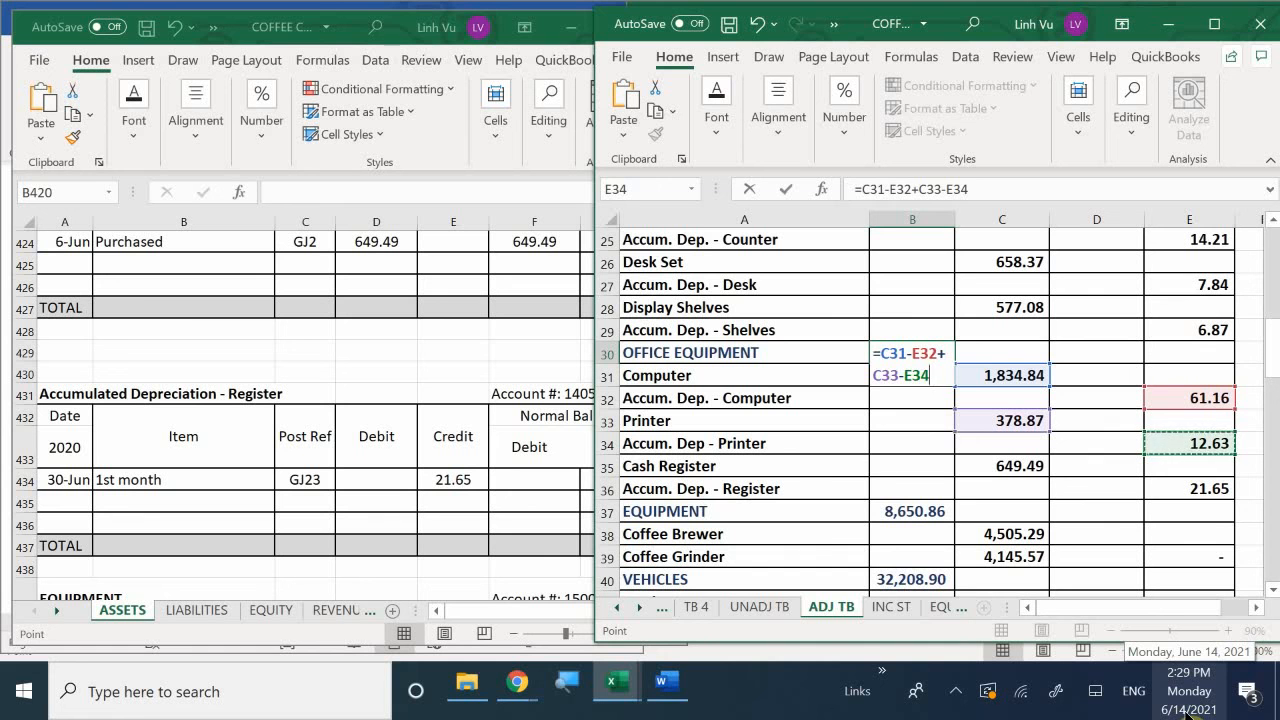
{"action": "type", "text": "+"}
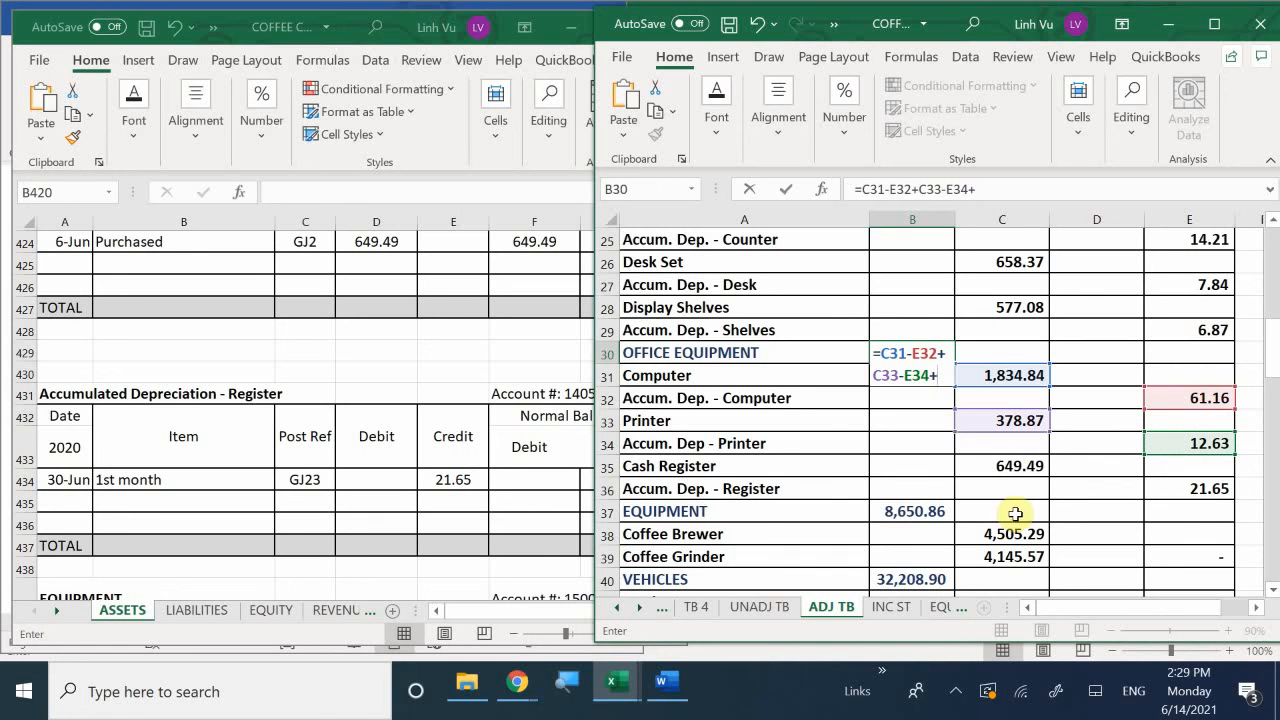
{"action": "left_click", "coordinate": [1013, 466]}
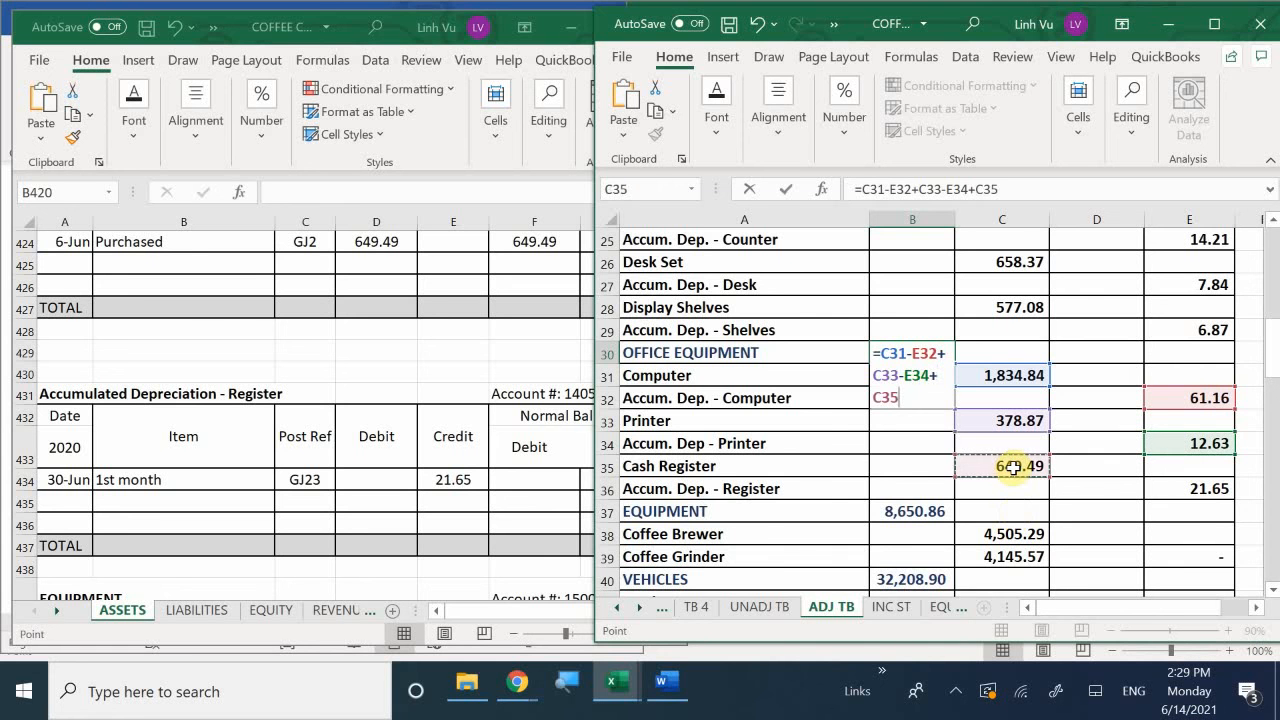
{"action": "type", "text": "-"}
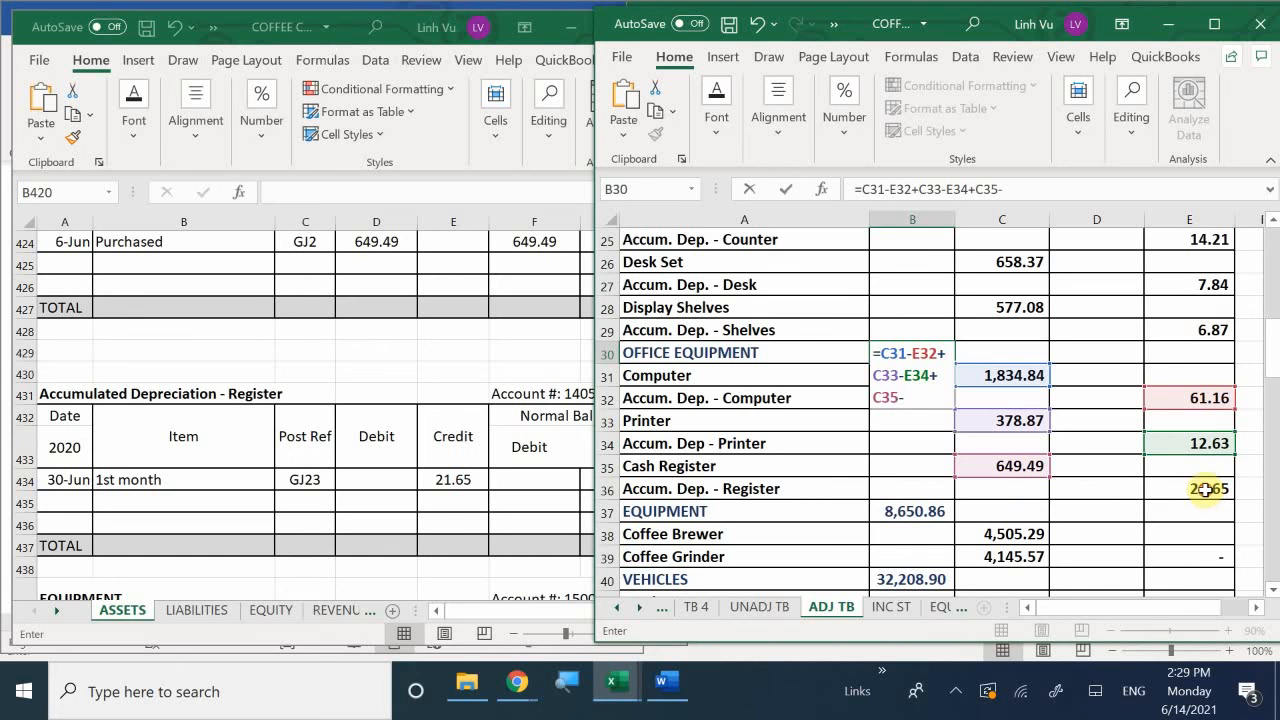
{"action": "left_click", "coordinate": [1196, 489]}
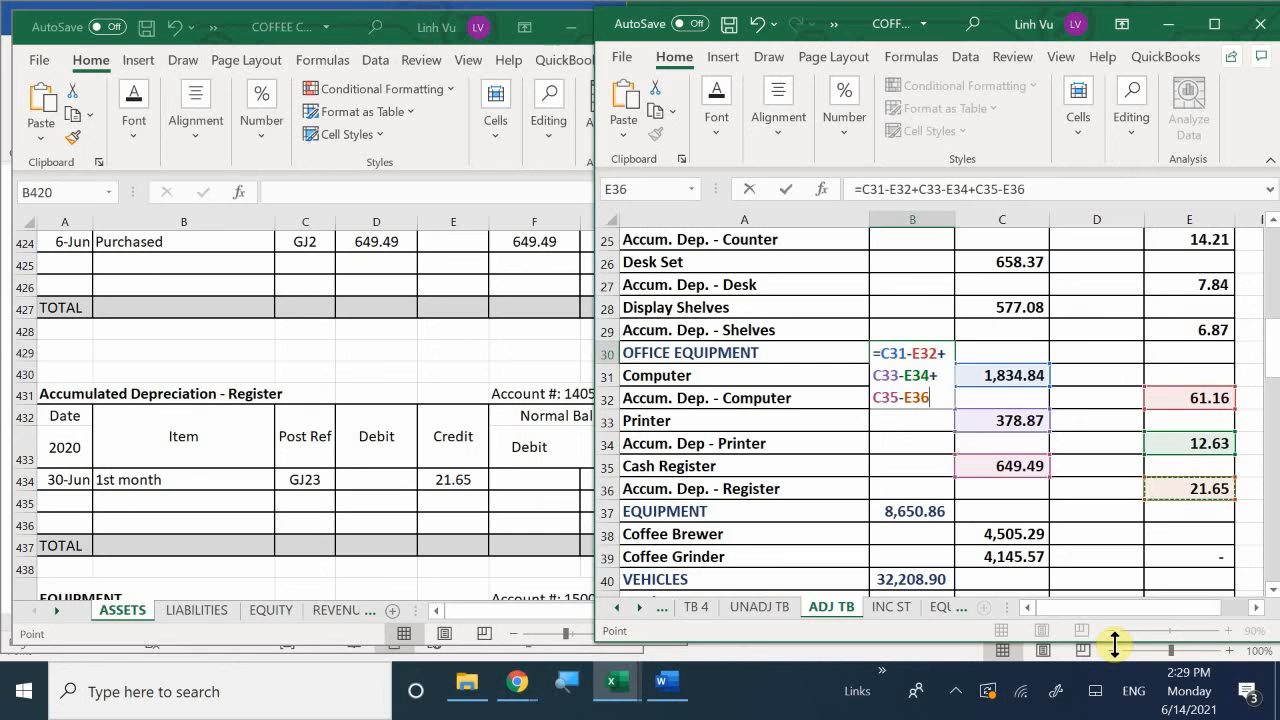
{"action": "key", "text": "Return"}
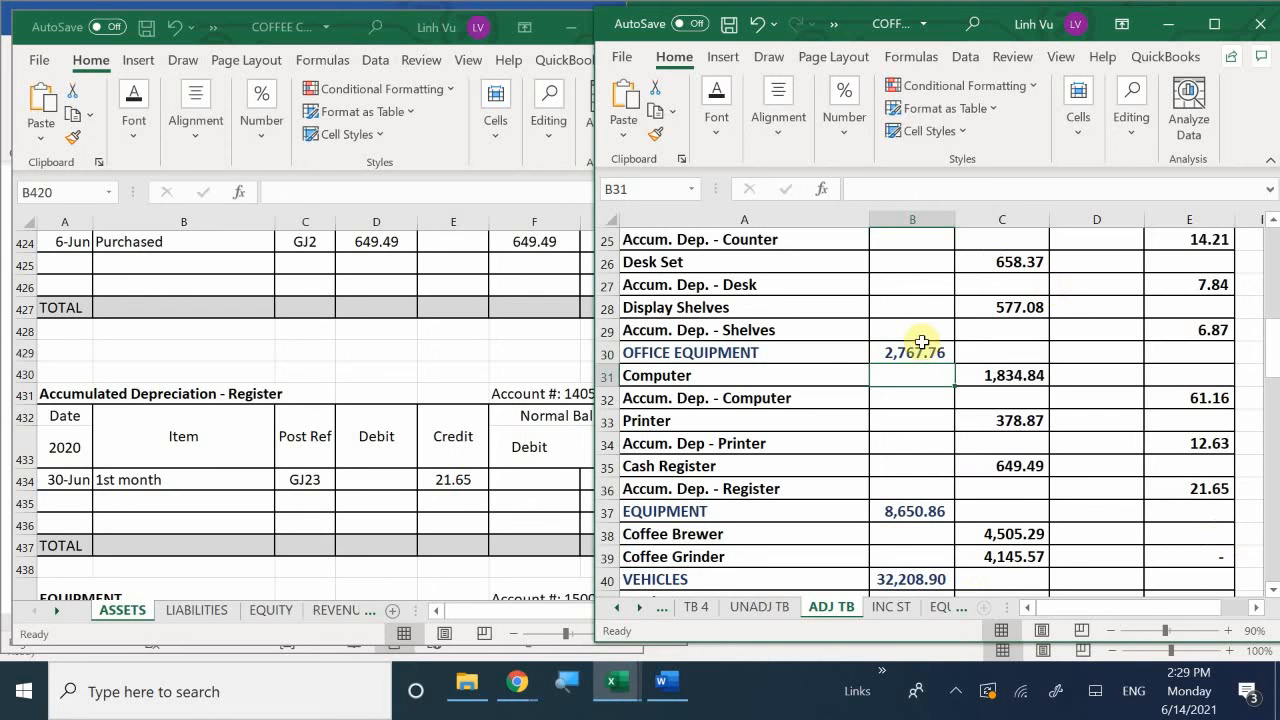
{"action": "left_click", "coordinate": [928, 445]}
{"action": "key", "text": "ctrl+s"}
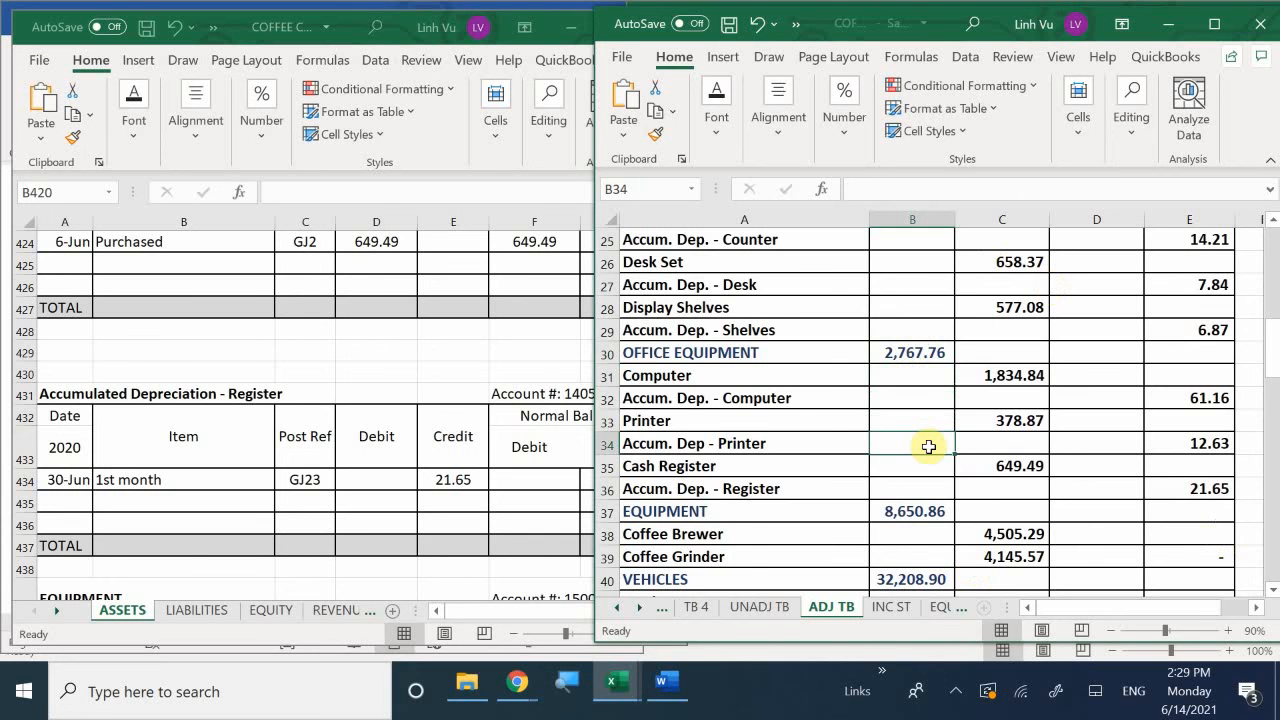
{"action": "scroll", "coordinate": [931, 455], "scroll_direction": "down", "scroll_amount": 1}
{"action": "scroll", "coordinate": [931, 455], "scroll_direction": "down", "scroll_amount": 2}
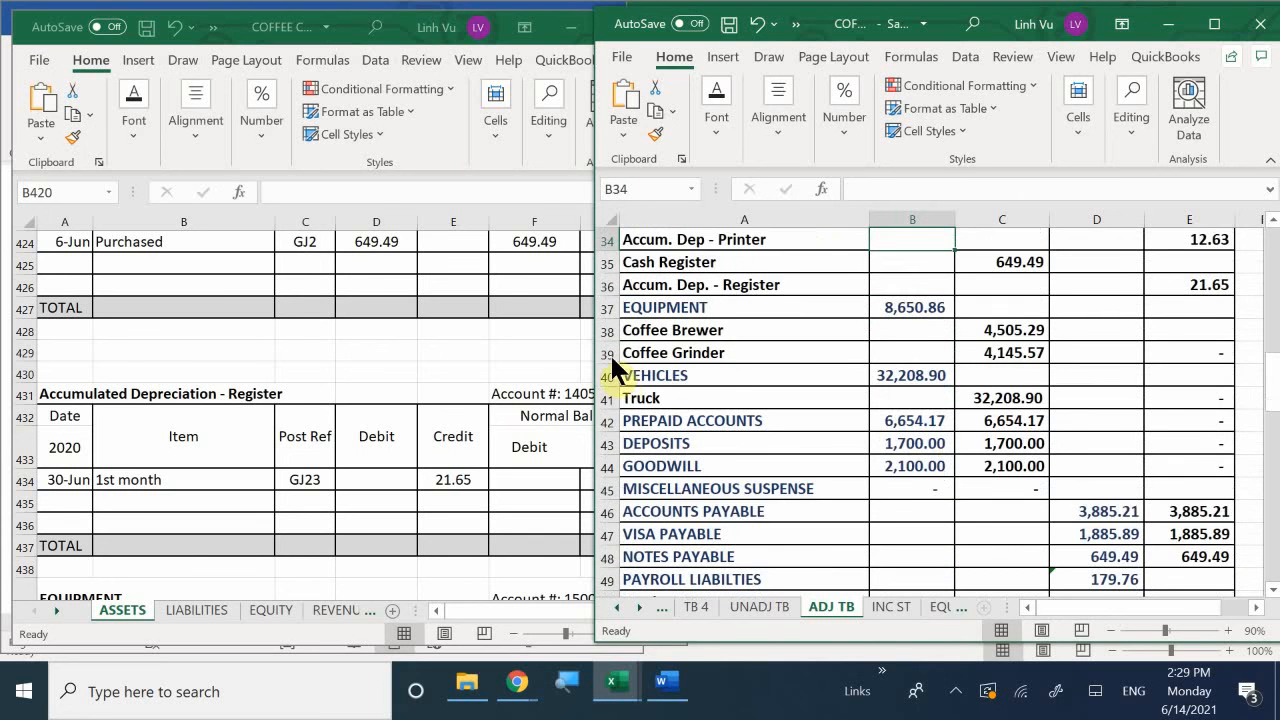
{"action": "scroll", "coordinate": [884, 470], "scroll_direction": "up", "scroll_amount": 1}
{"action": "scroll", "coordinate": [909, 426], "scroll_direction": "up", "scroll_amount": 1}
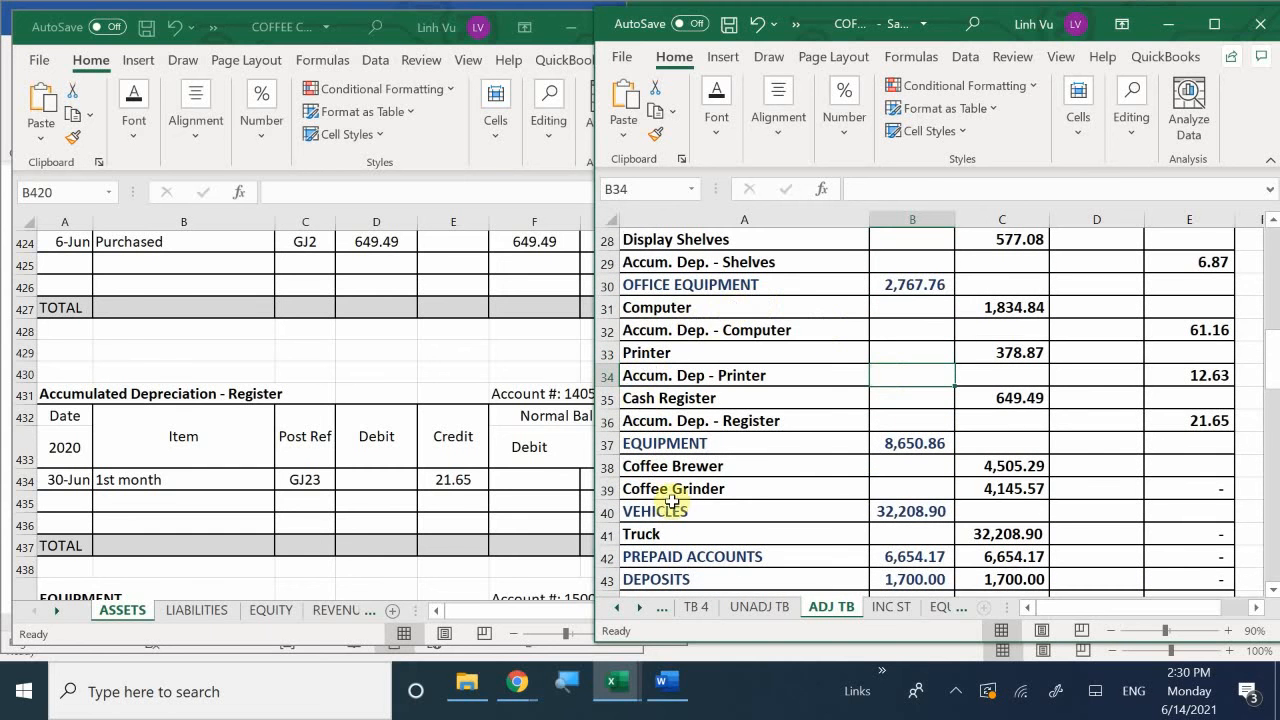
{"action": "left_click", "coordinate": [672, 443]}
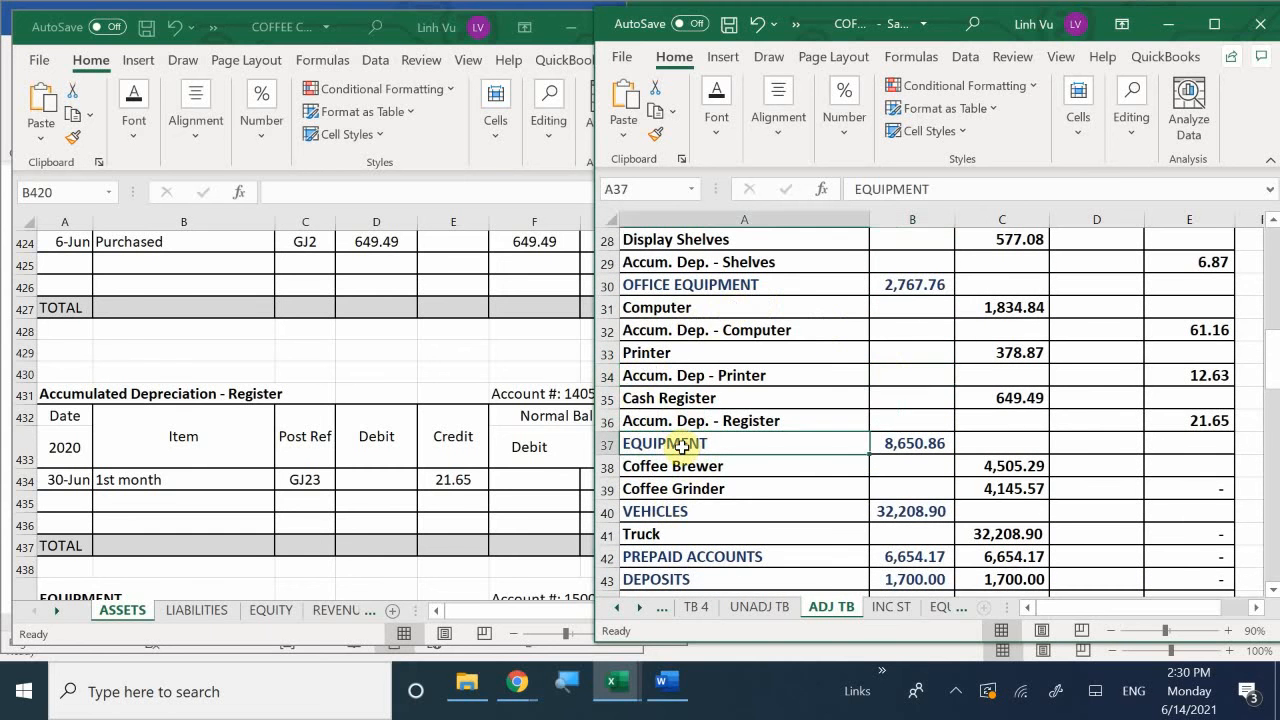
{"action": "left_click", "coordinate": [605, 466]}
{"action": "right_click", "coordinate": [605, 466]}
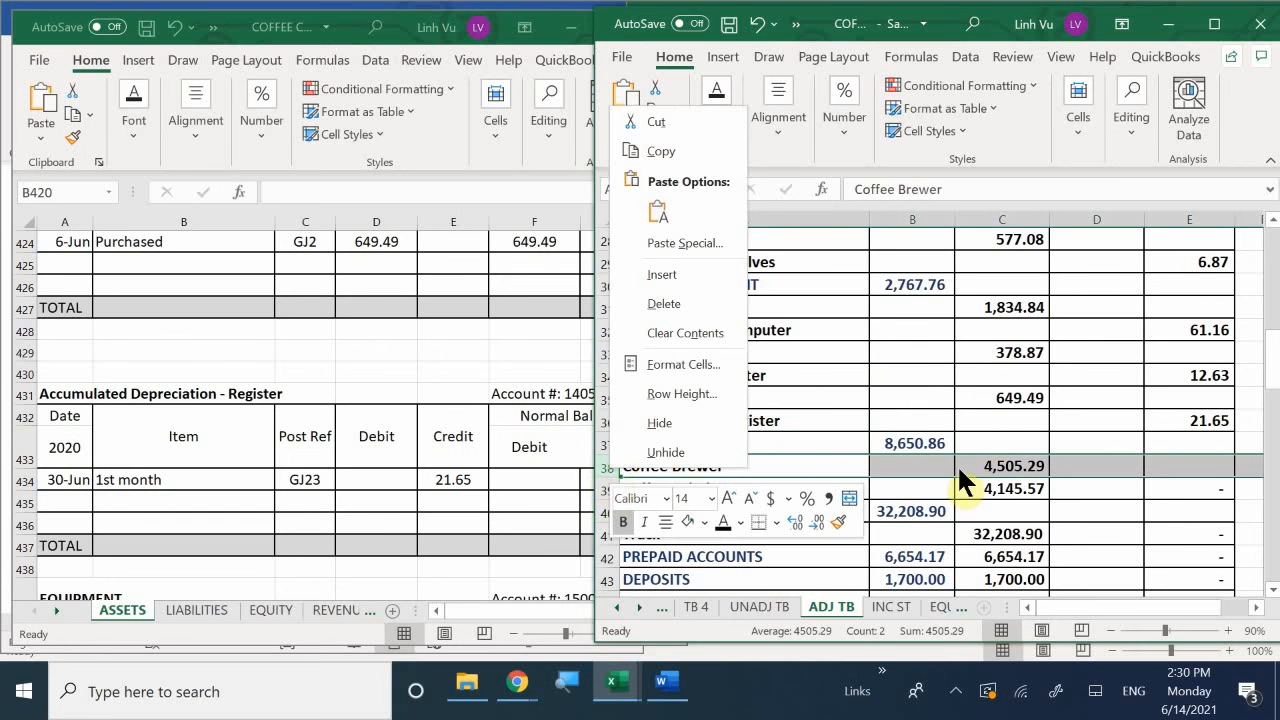
{"action": "key", "text": "Escape"}
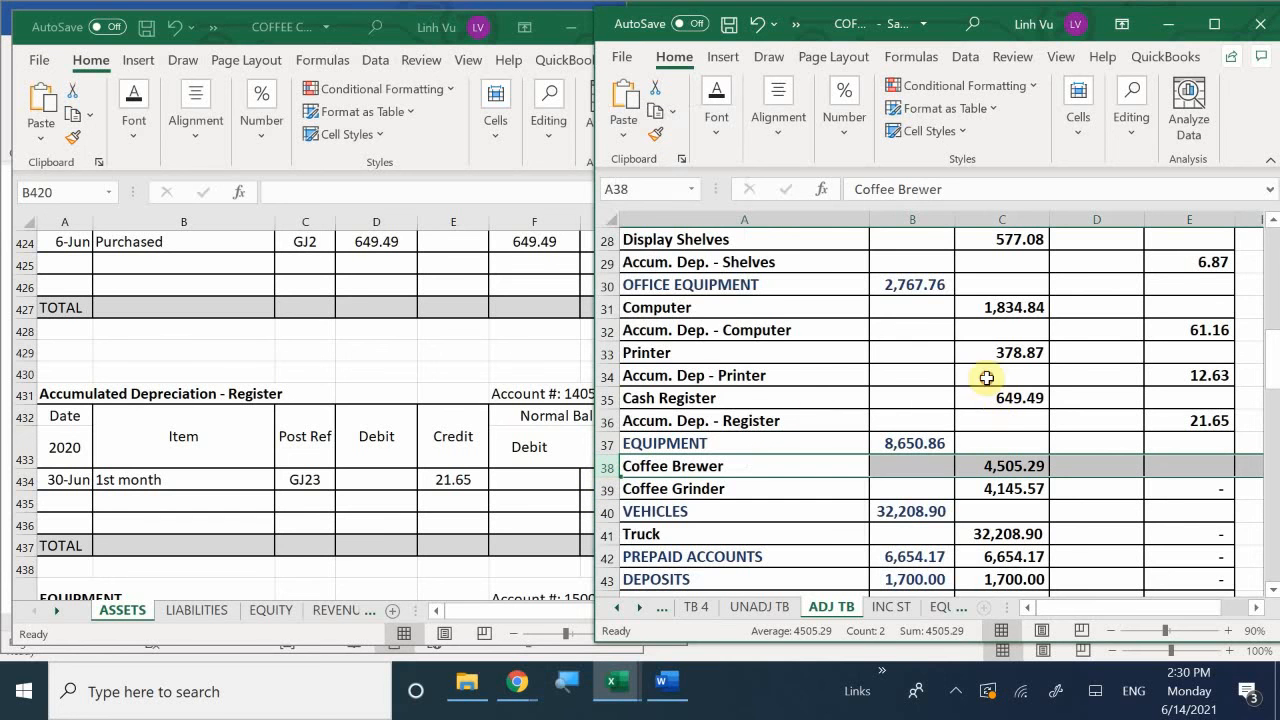
Insert a blank row beneath Coffee Brewer and another beneath Coffee Grinder in the adjusted trial balance.
{"action": "right_click", "coordinate": [606, 490]}
{"action": "left_click", "coordinate": [692, 302]}
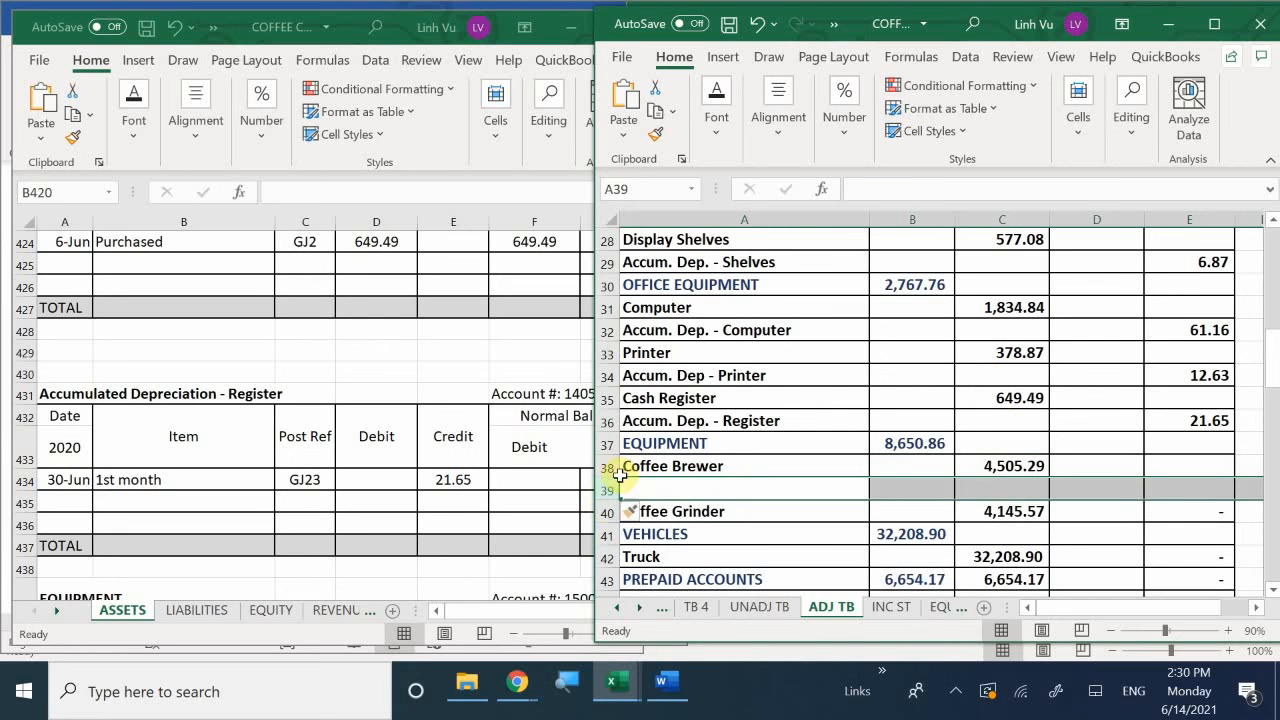
{"action": "right_click", "coordinate": [600, 537]}
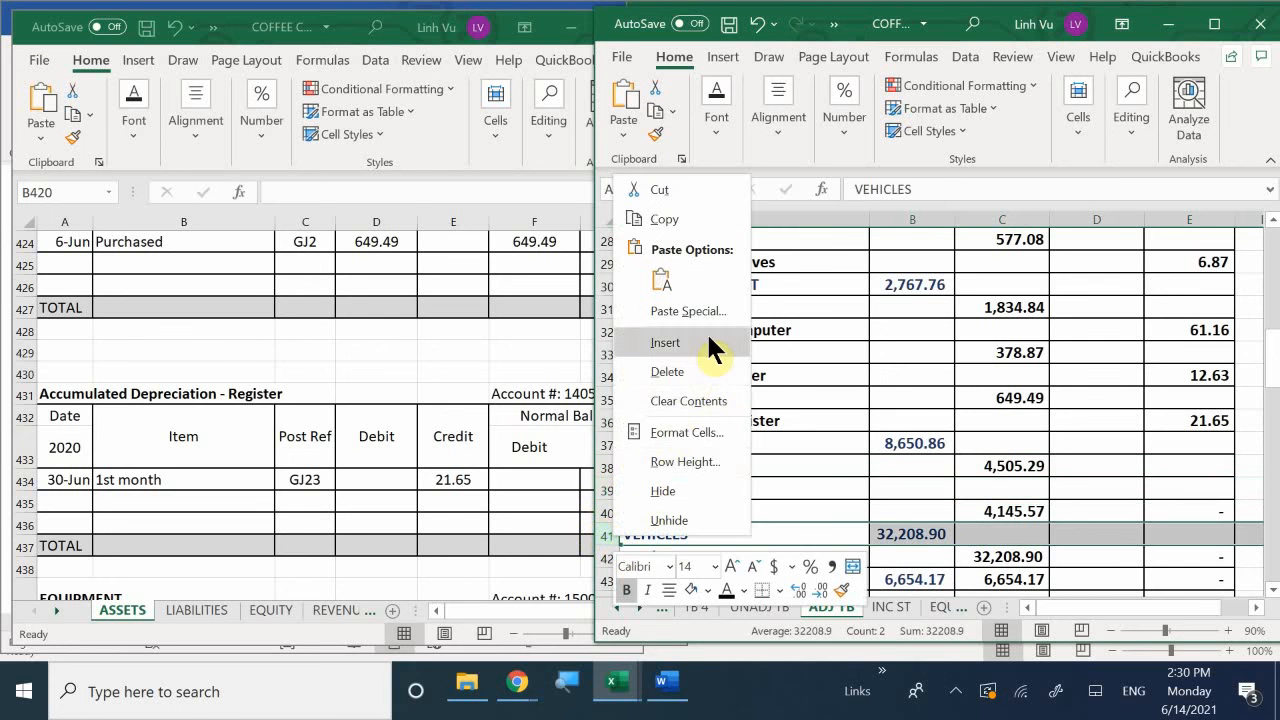
{"action": "left_click", "coordinate": [665, 342]}
Label cell A39 beneath Coffee Brewer "Accum. Dep - Brewer".
{"action": "left_click", "coordinate": [670, 490]}
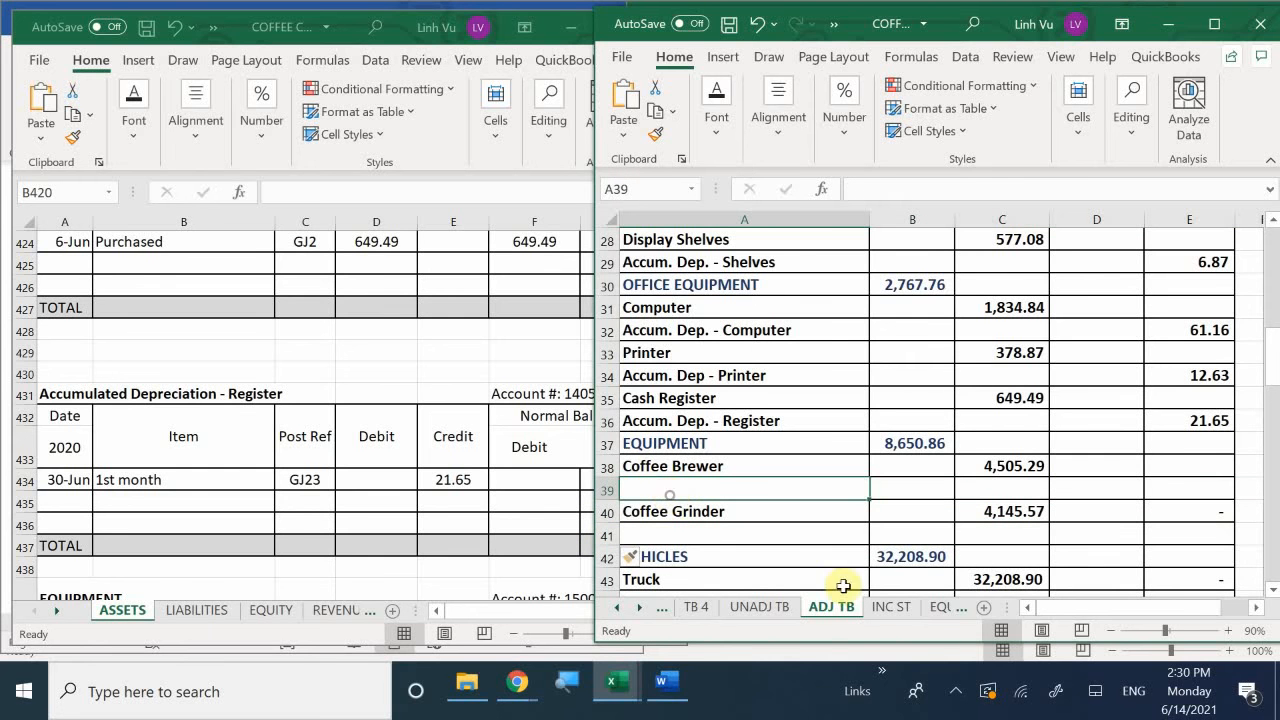
{"action": "type", "text": "Accum"}
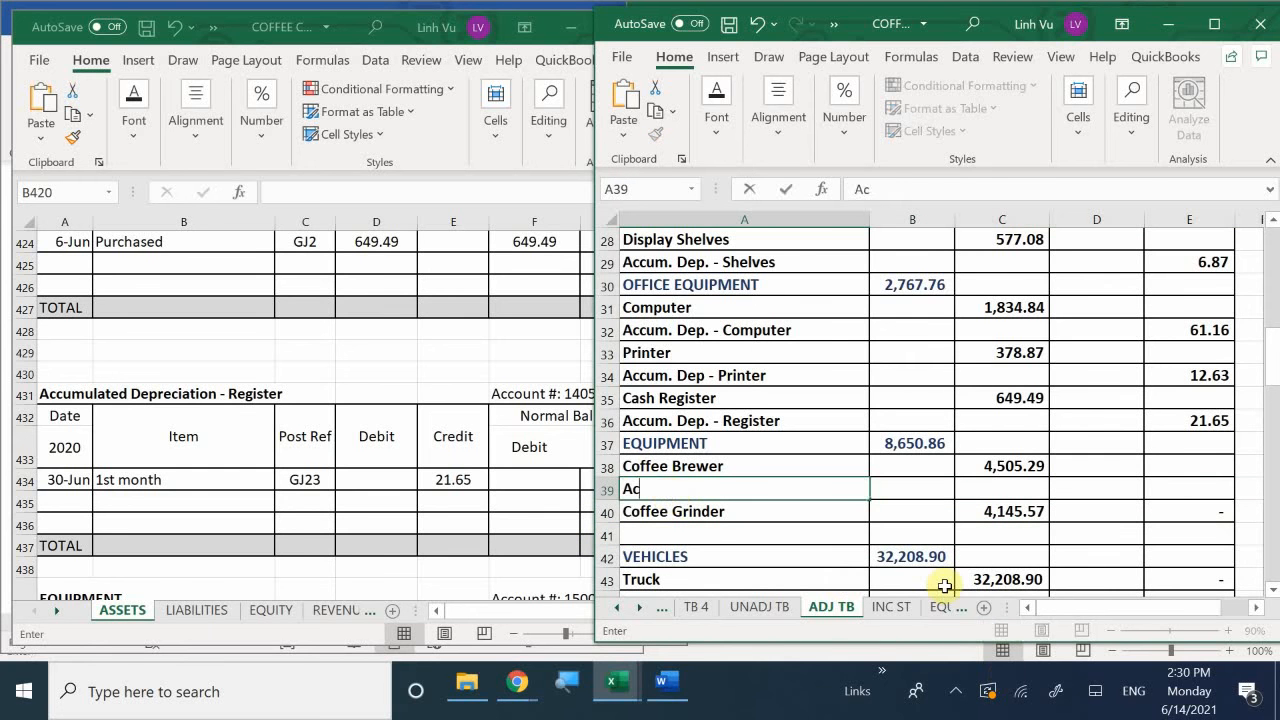
{"action": "type", "text": ". Dep - Brewer"}
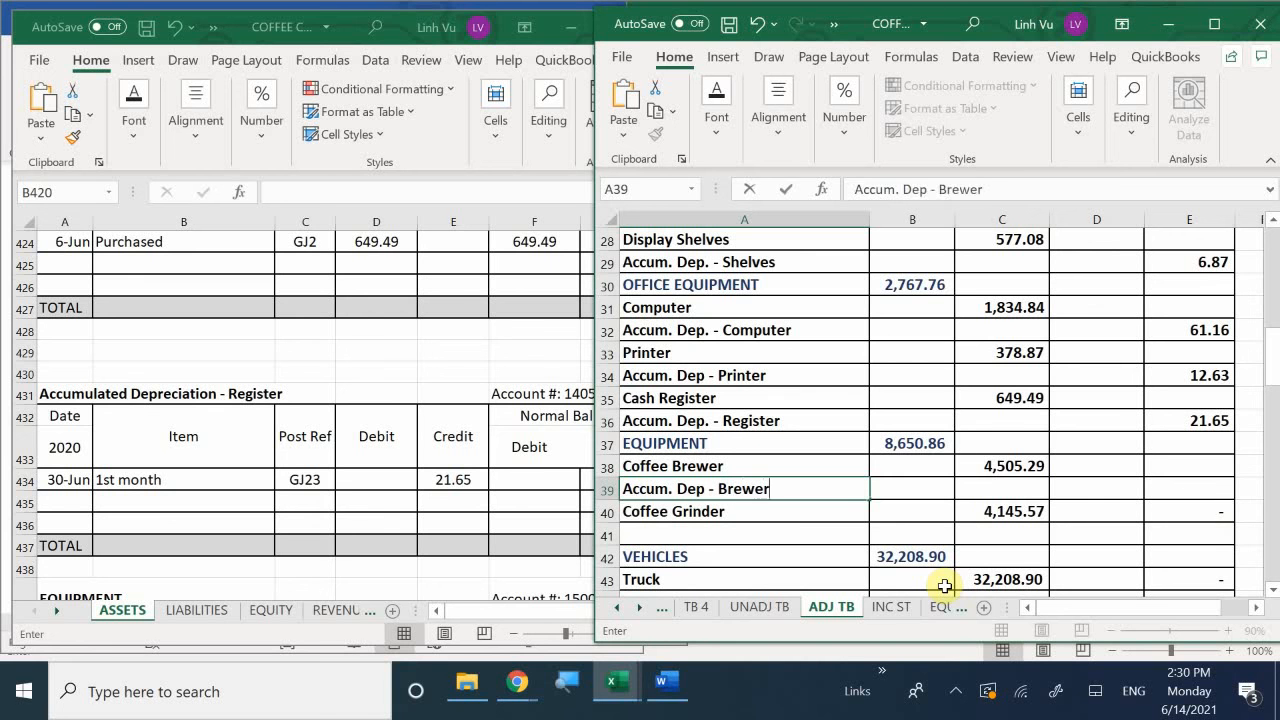
{"action": "key", "text": "Return"}
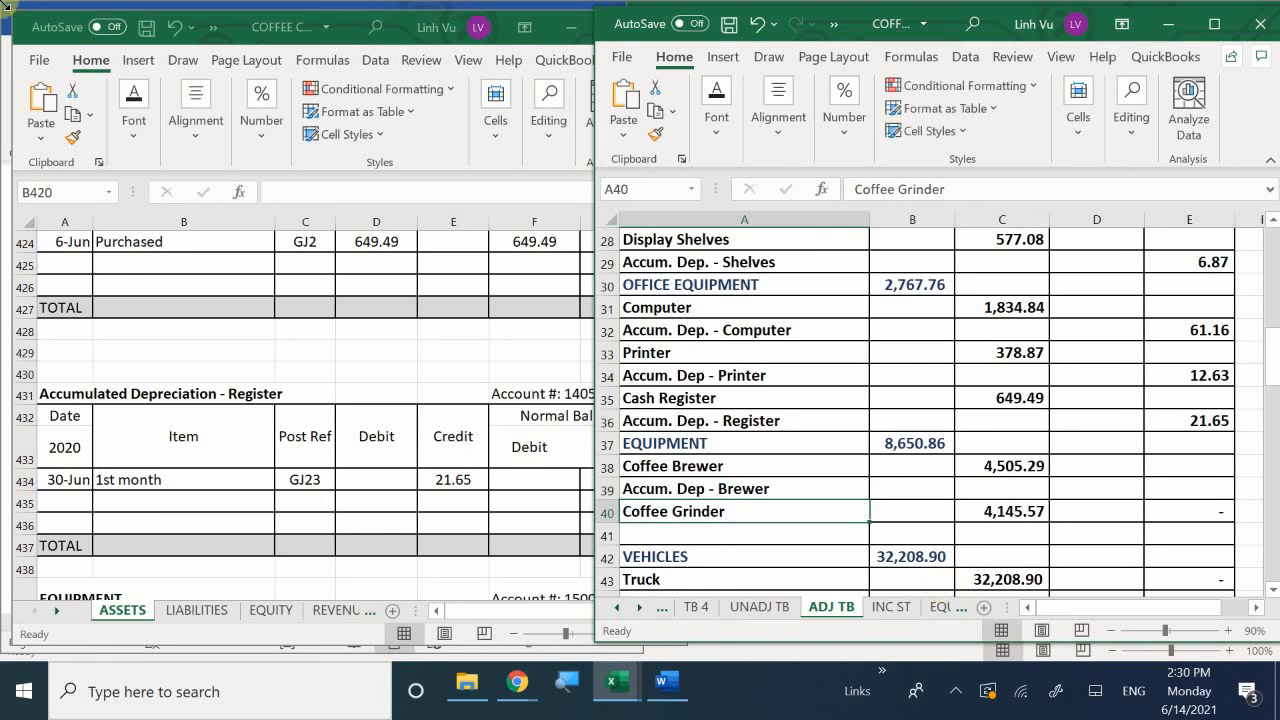
Look up the ending balance of the Accumulated Depreciation - Brewer account in the assets ledger.
{"action": "left_click", "coordinate": [288, 468]}
{"action": "scroll", "coordinate": [292, 467], "scroll_direction": "down", "scroll_amount": 2}
{"action": "scroll", "coordinate": [292, 467], "scroll_direction": "down", "scroll_amount": 1}
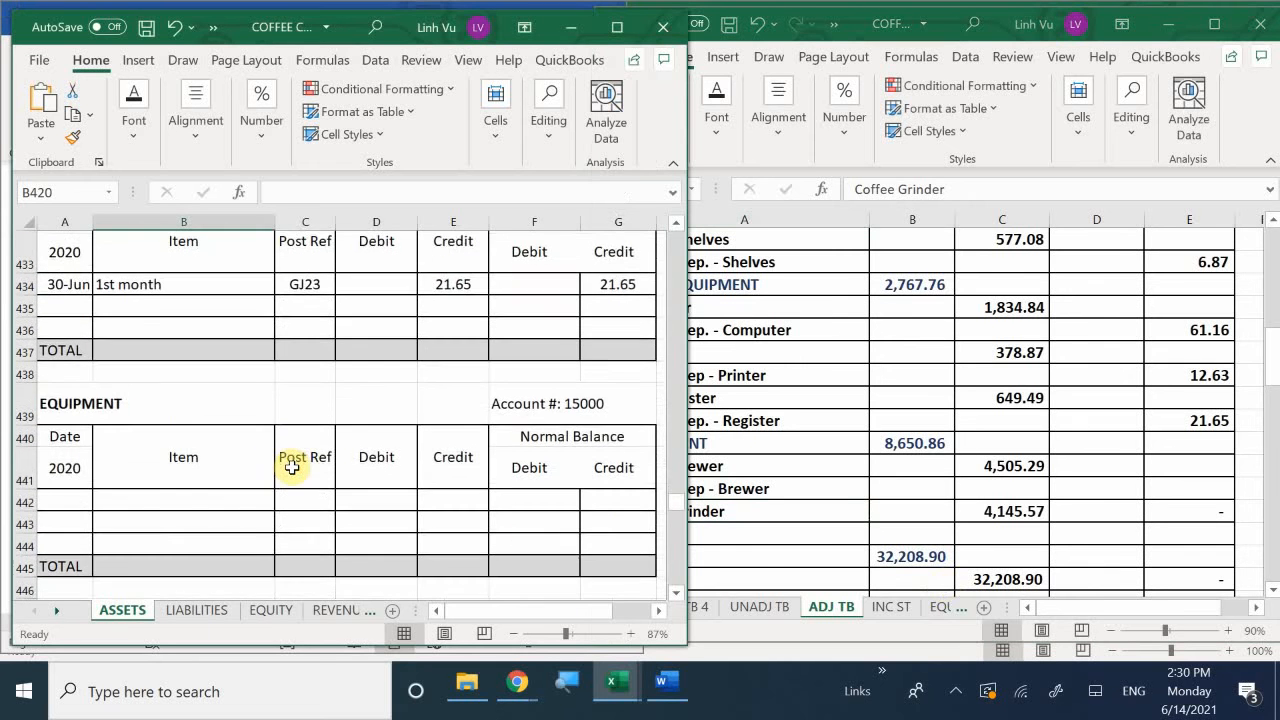
{"action": "scroll", "coordinate": [292, 467], "scroll_direction": "down", "scroll_amount": 4}
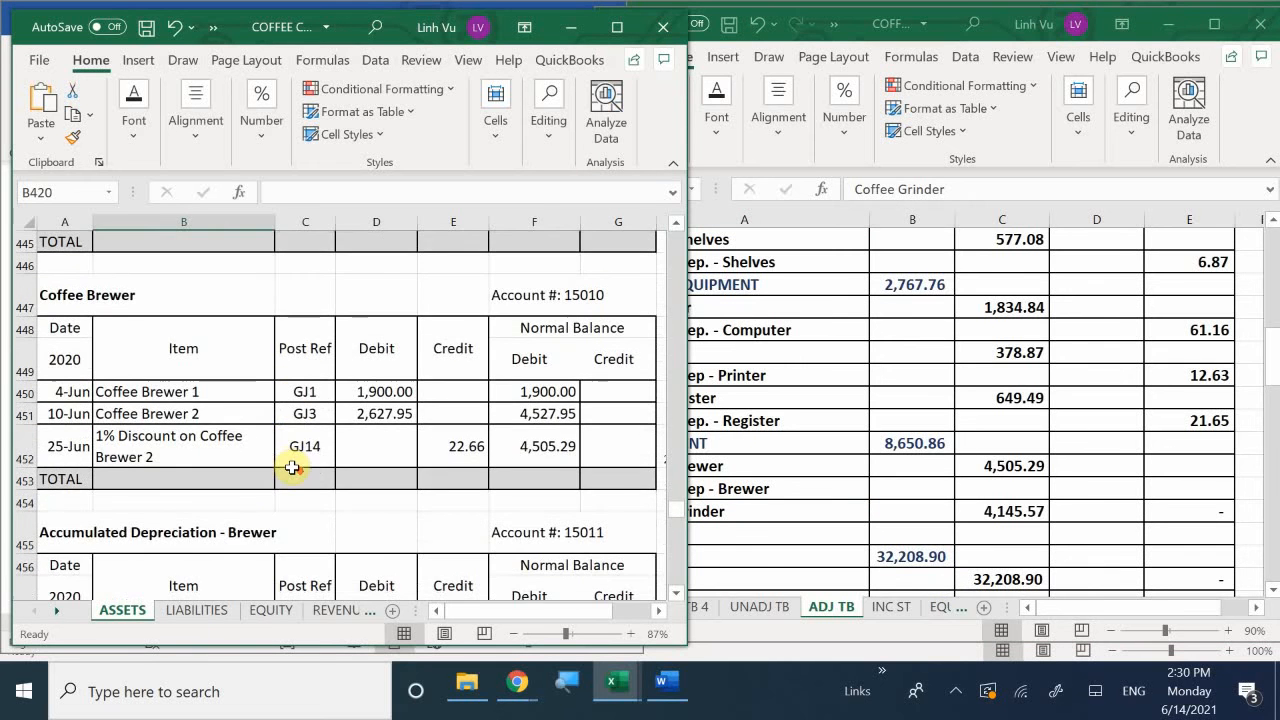
{"action": "scroll", "coordinate": [292, 467], "scroll_direction": "down", "scroll_amount": 2}
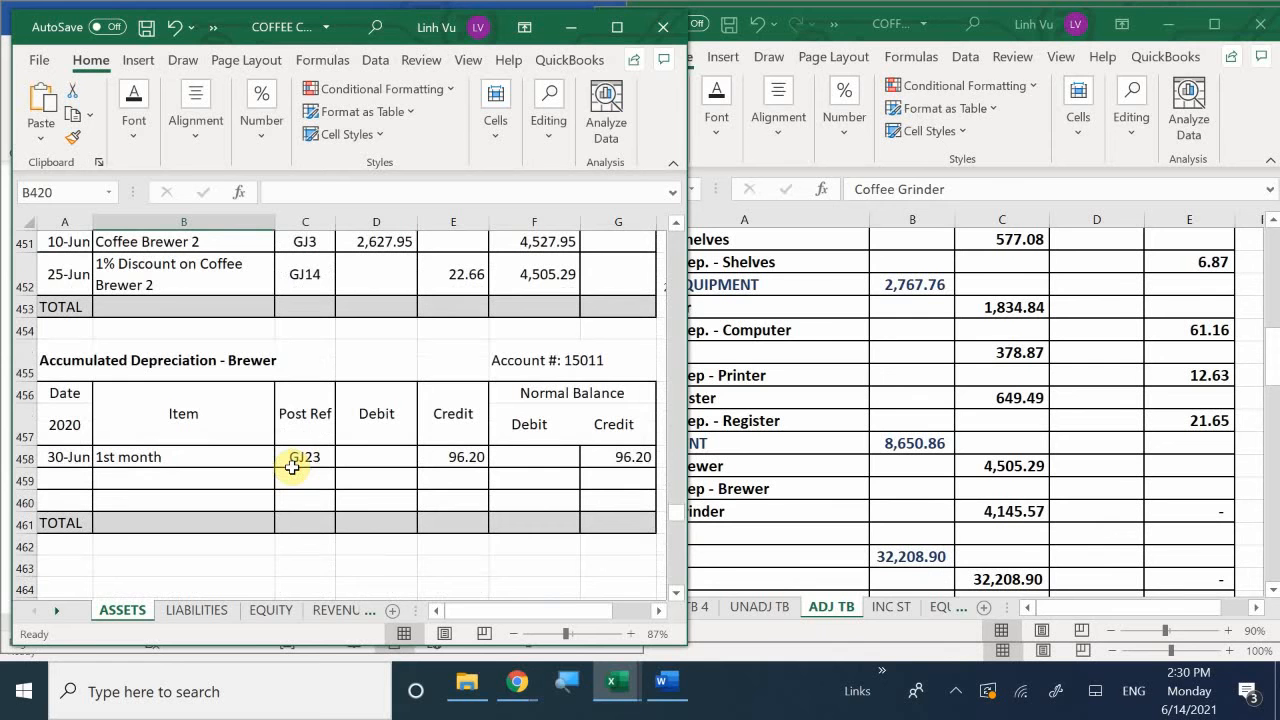
Label cell A41 beneath Coffee Grinder "Accum. Dep. - Grinder" in the adjusted trial balance.
{"action": "left_click", "coordinate": [752, 520]}
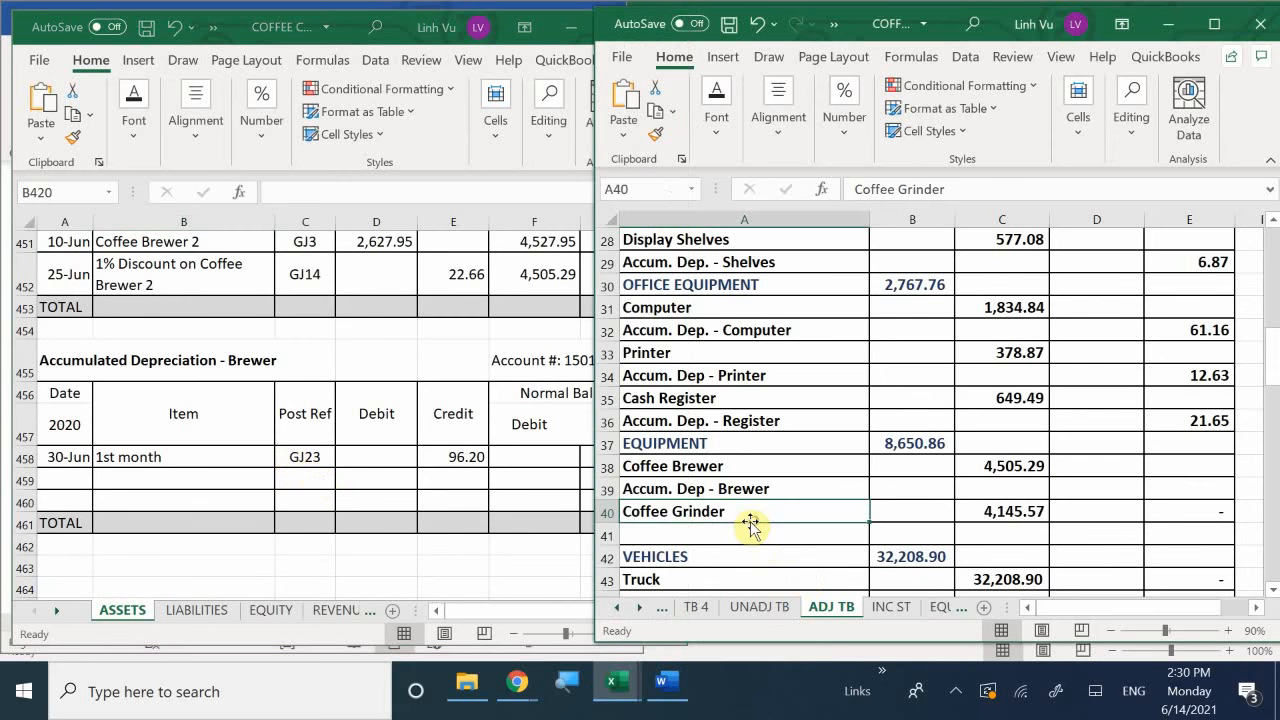
{"action": "left_click", "coordinate": [650, 535]}
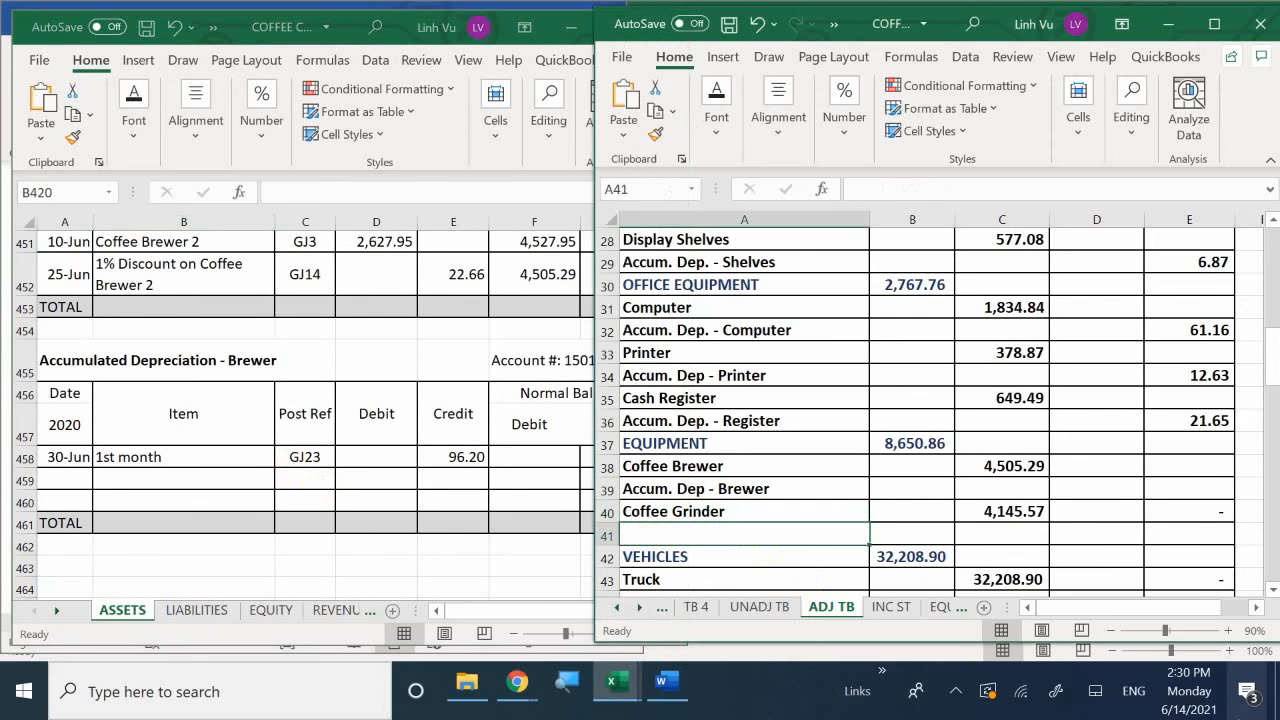
{"action": "type", "text": "Accum"}
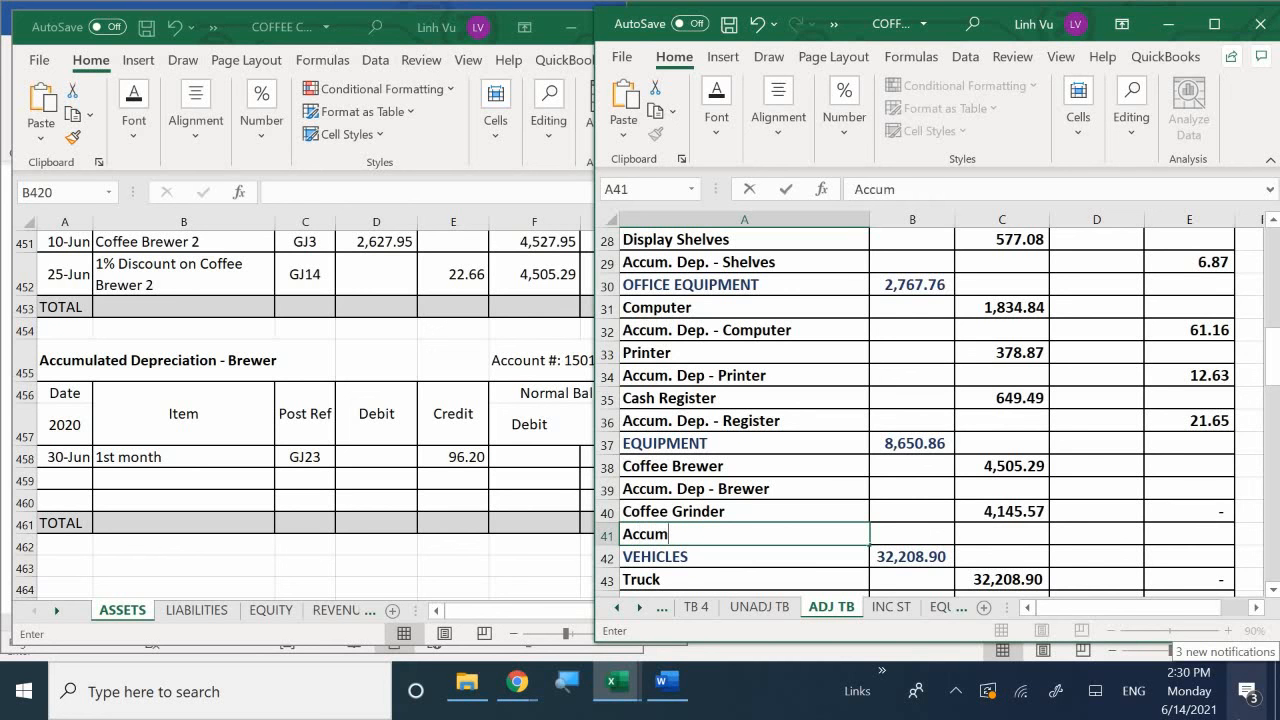
{"action": "type", "text": ". Dep. - Gr"}
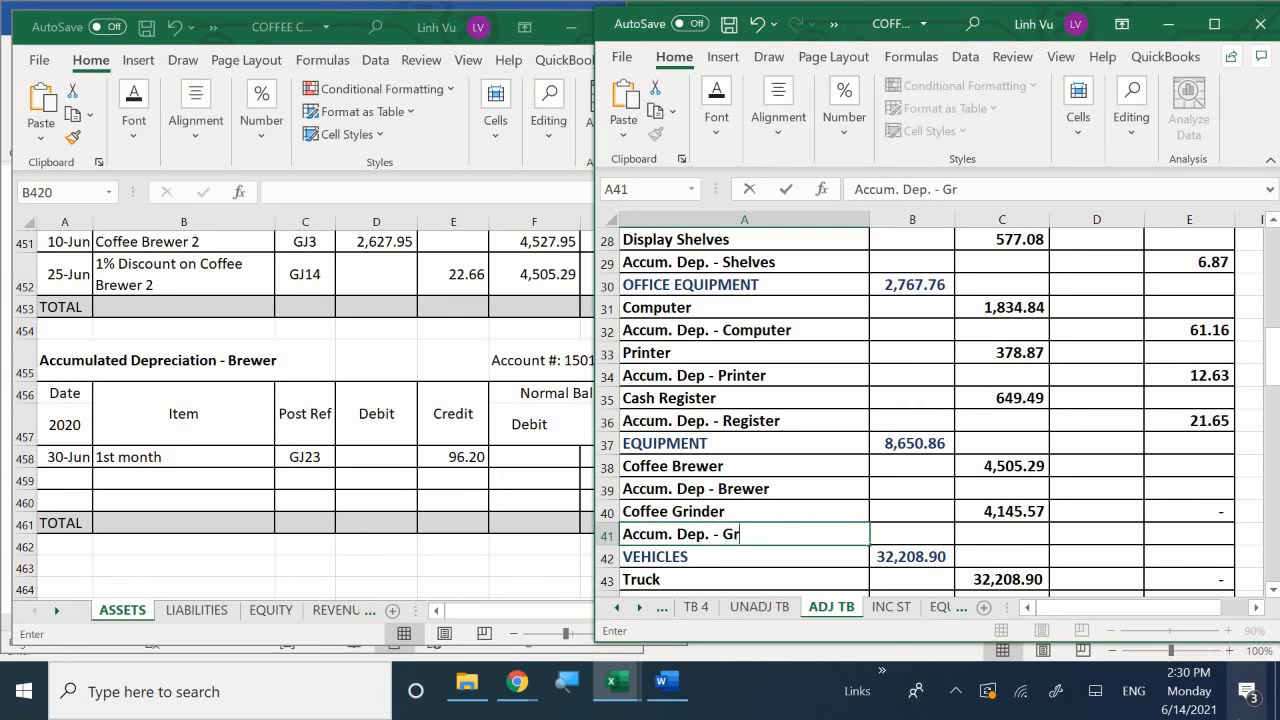
{"action": "type", "text": "inder"}
{"action": "key", "text": "Return"}
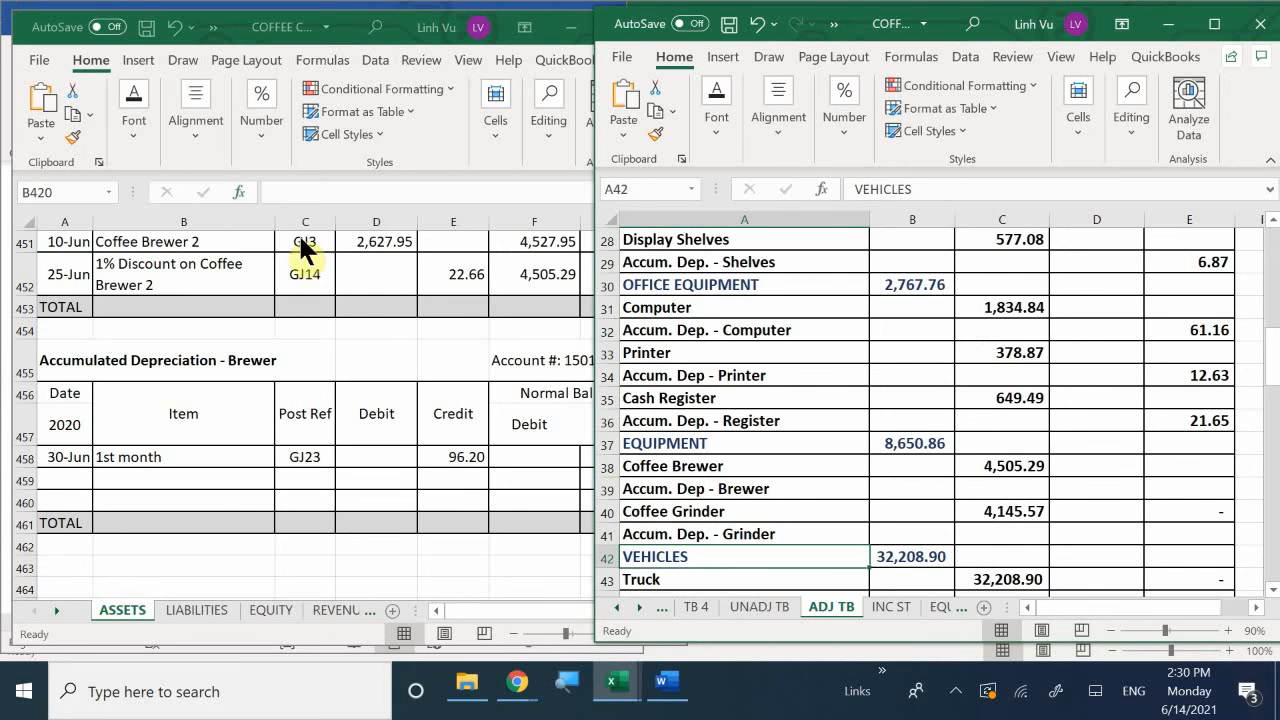
Enter the brewer's accumulated depreciation of 96.20 as a credit in E39 of the adjusted trial balance.
{"action": "left_click", "coordinate": [497, 520]}
{"action": "scroll", "coordinate": [491, 506], "scroll_direction": "up", "scroll_amount": 1}
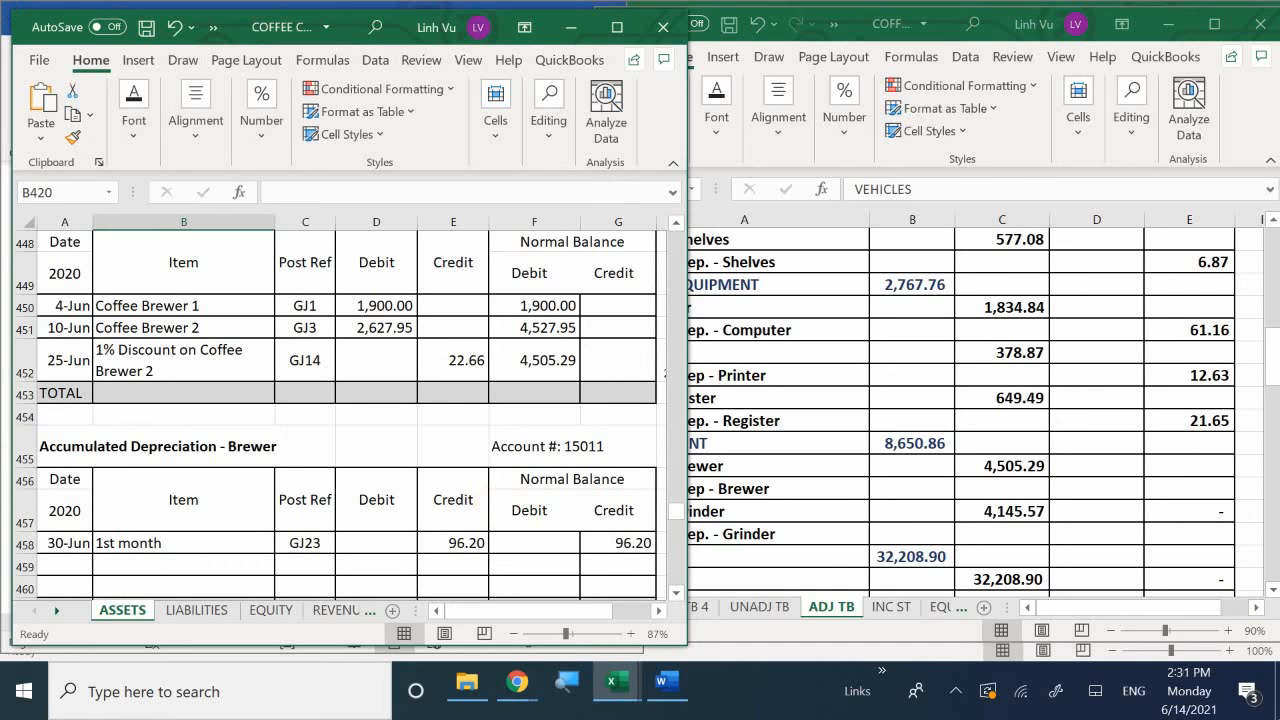
{"action": "left_click", "coordinate": [1186, 484]}
{"action": "left_click", "coordinate": [1186, 484]}
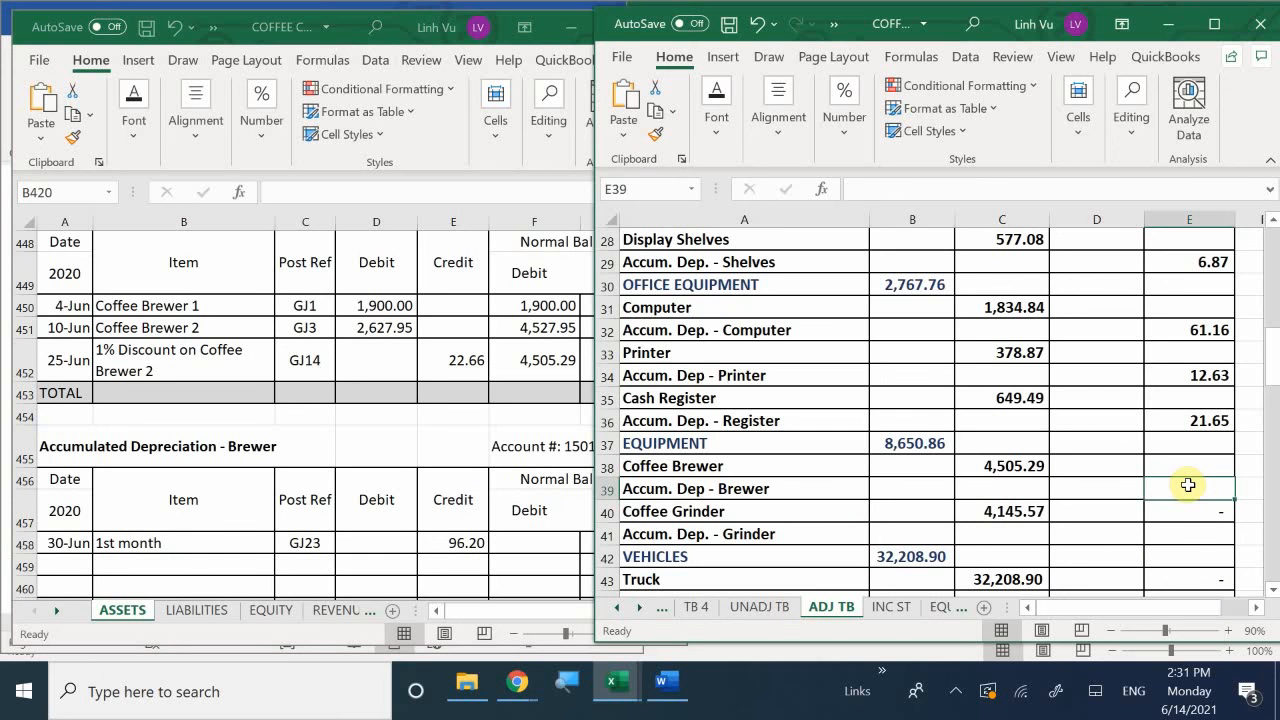
{"action": "type", "text": "96.20"}
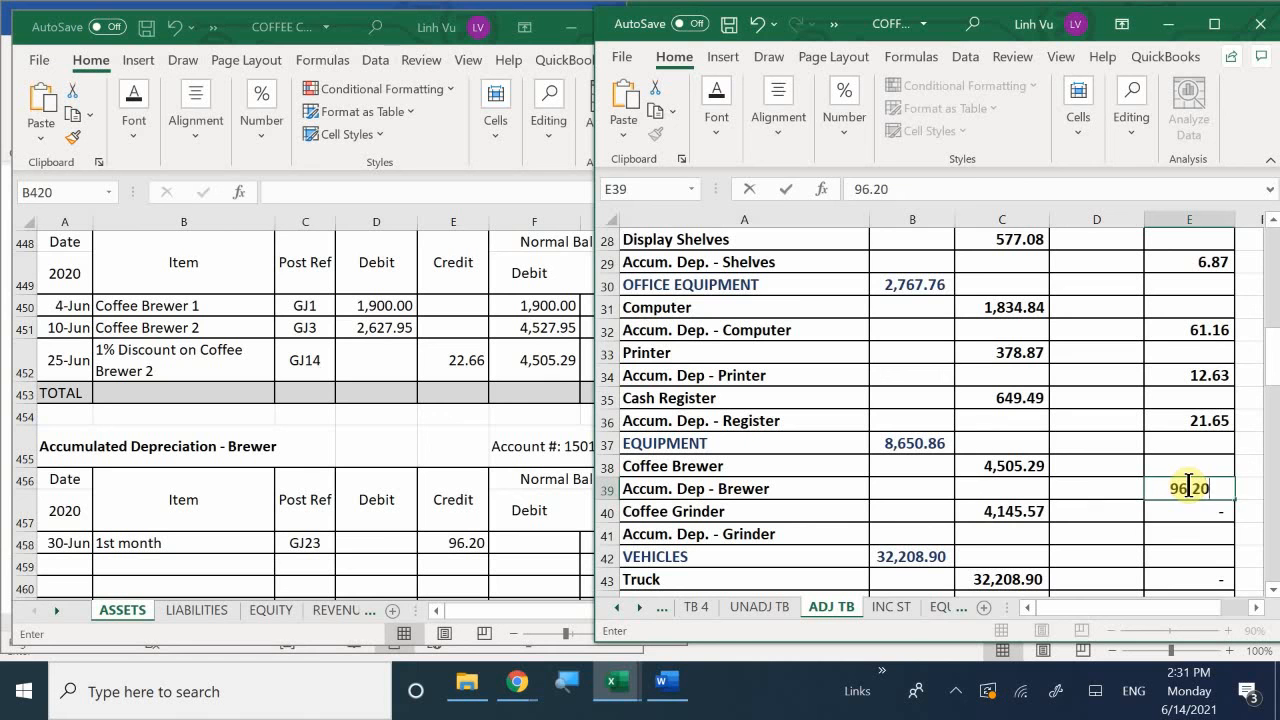
{"action": "key", "text": "Return"}
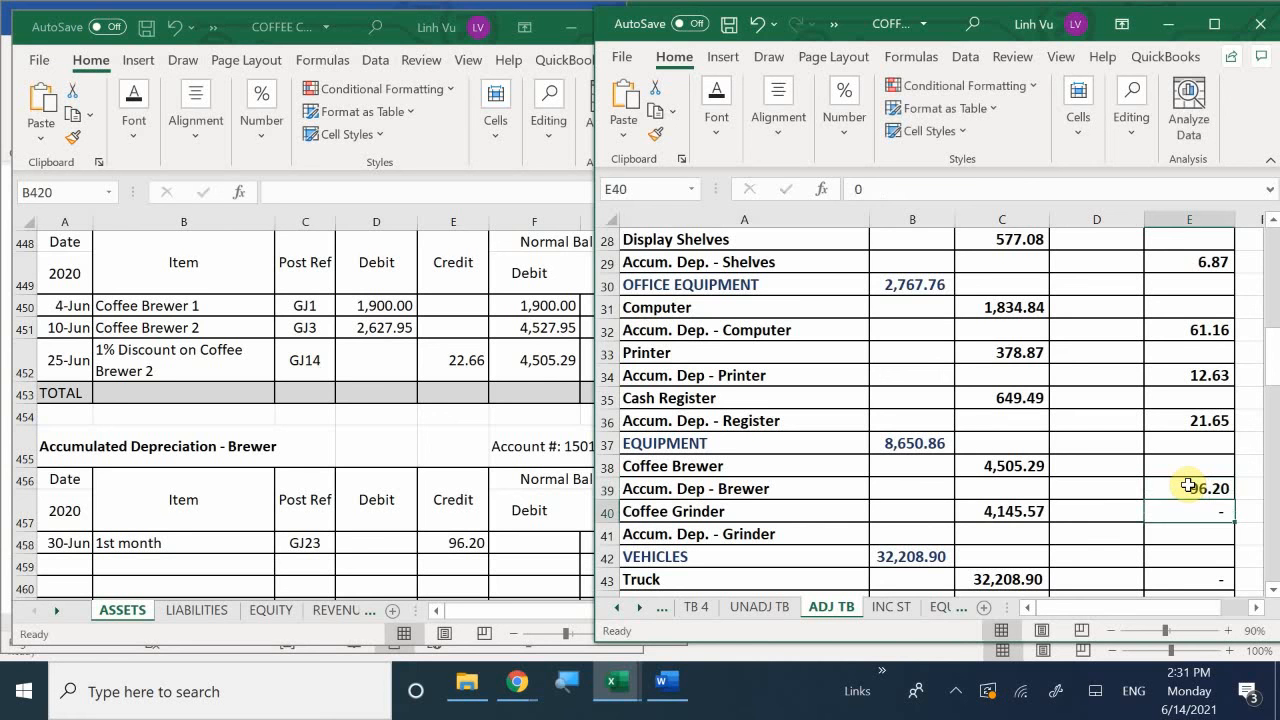
Look up the ending balance of the Accumulated Depreciation - Grinder account below the Coffee Grinder account in the assets ledger.
{"action": "key", "text": "Down"}
{"action": "key", "text": "Down"}
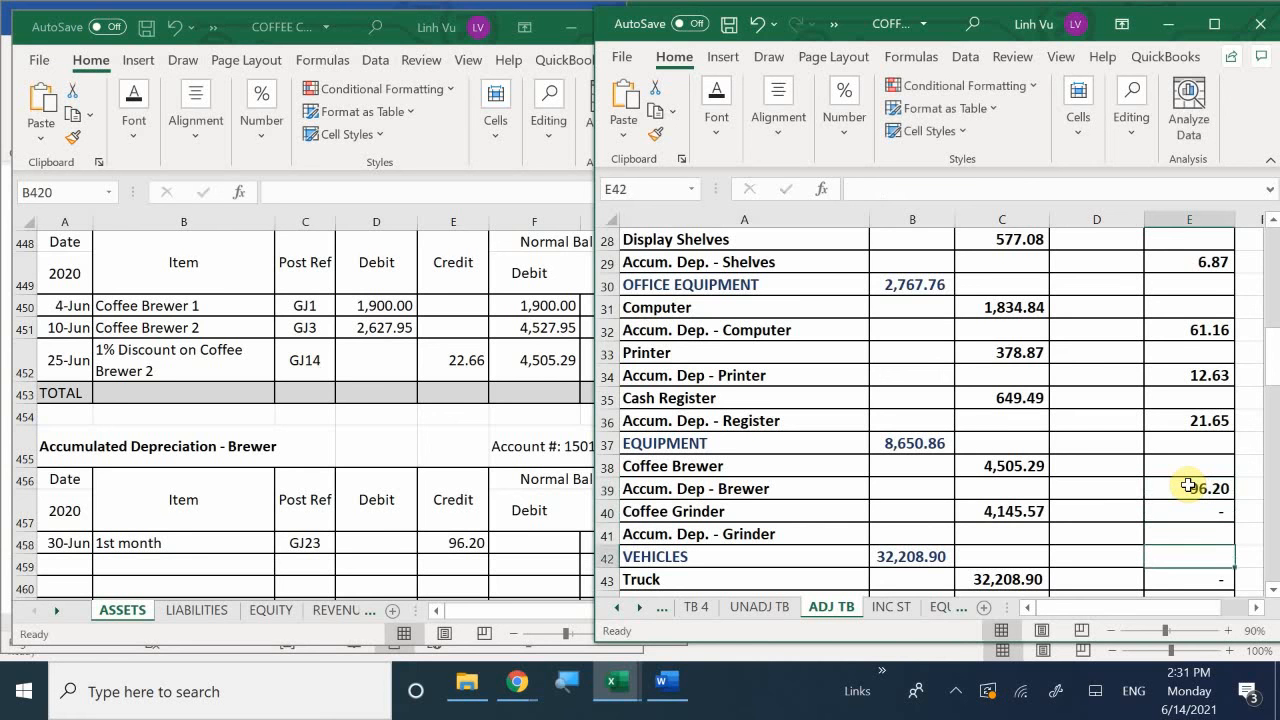
{"action": "key", "text": "Up"}
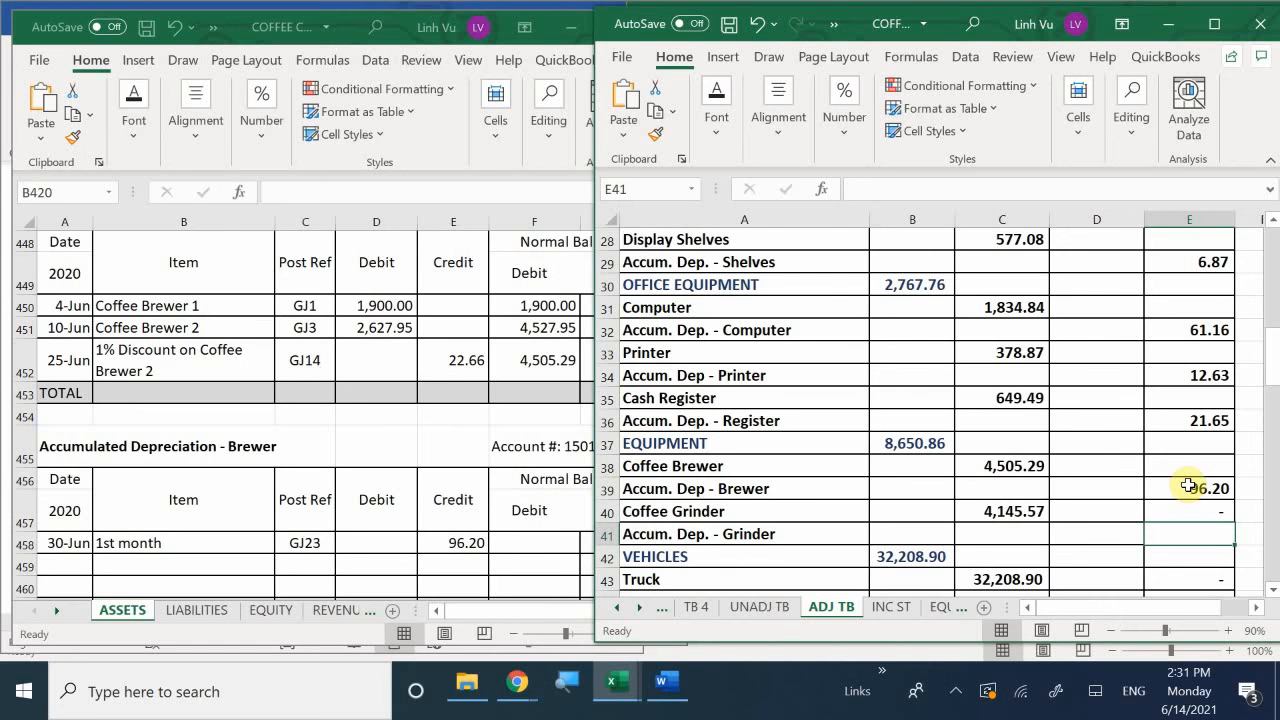
{"action": "left_click", "coordinate": [449, 531]}
{"action": "scroll", "coordinate": [452, 534], "scroll_direction": "down", "scroll_amount": 1}
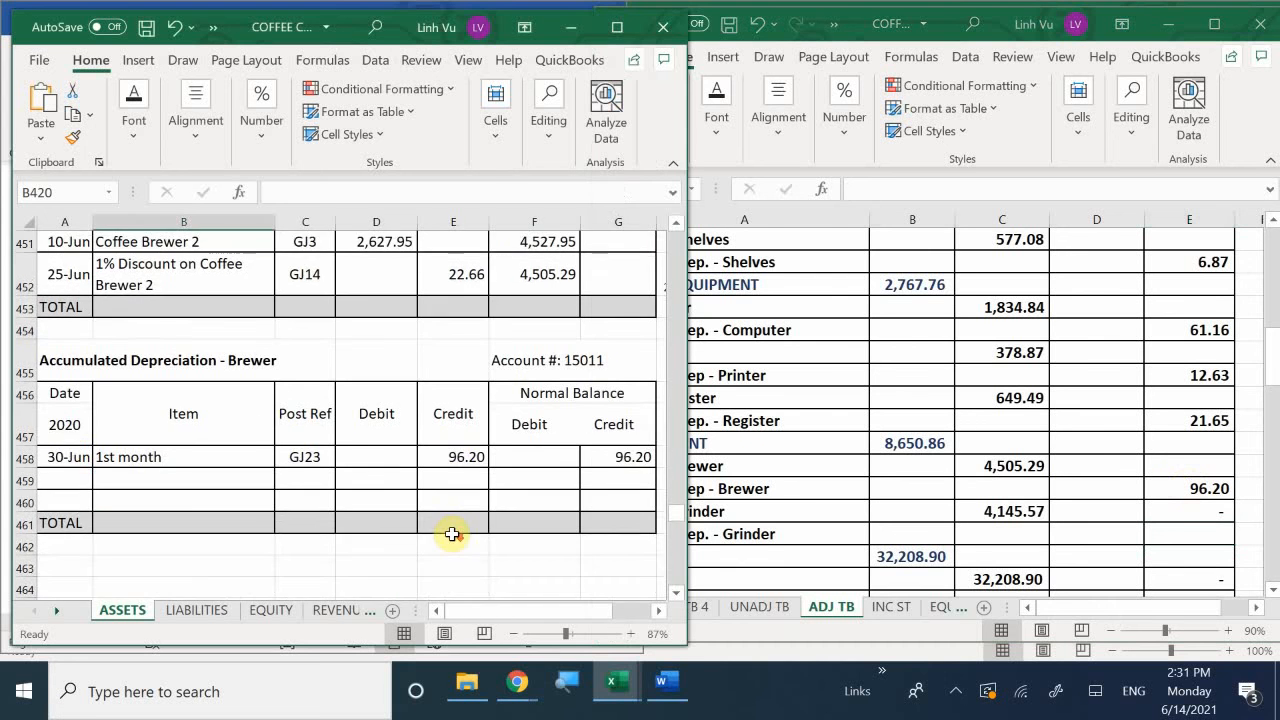
{"action": "scroll", "coordinate": [452, 534], "scroll_direction": "down", "scroll_amount": 3}
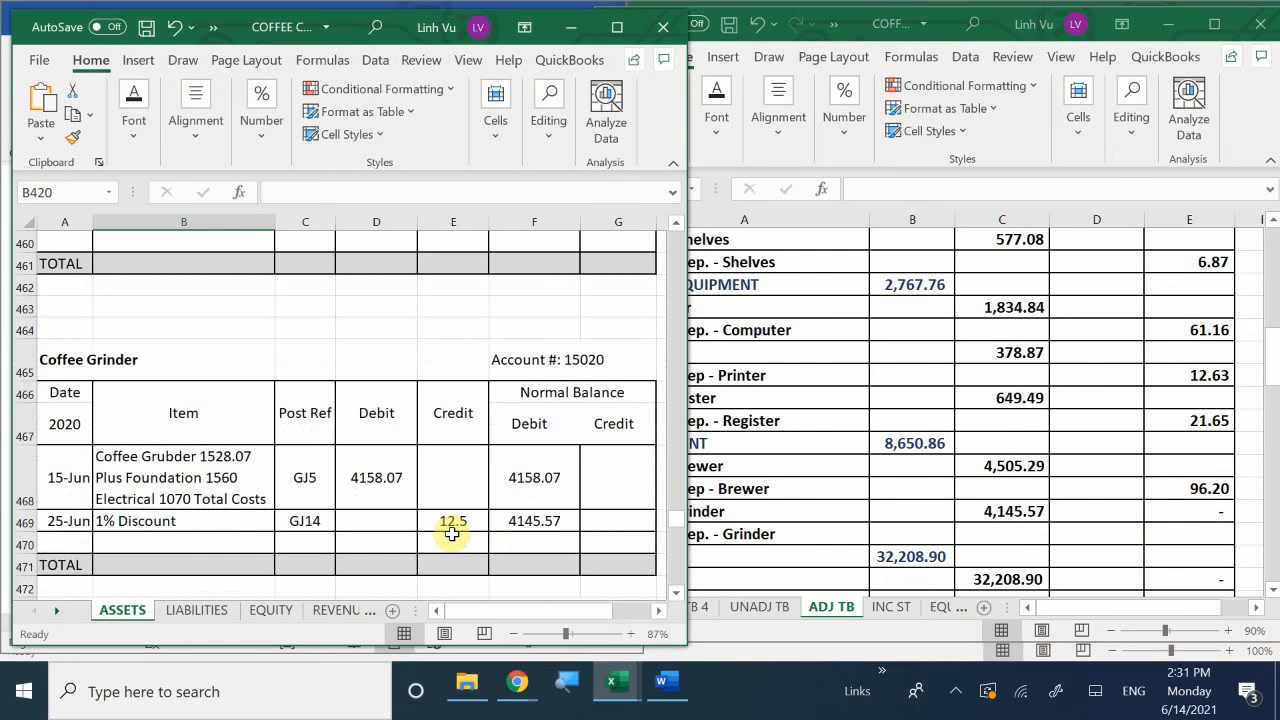
{"action": "scroll", "coordinate": [452, 534], "scroll_direction": "up", "scroll_amount": 3}
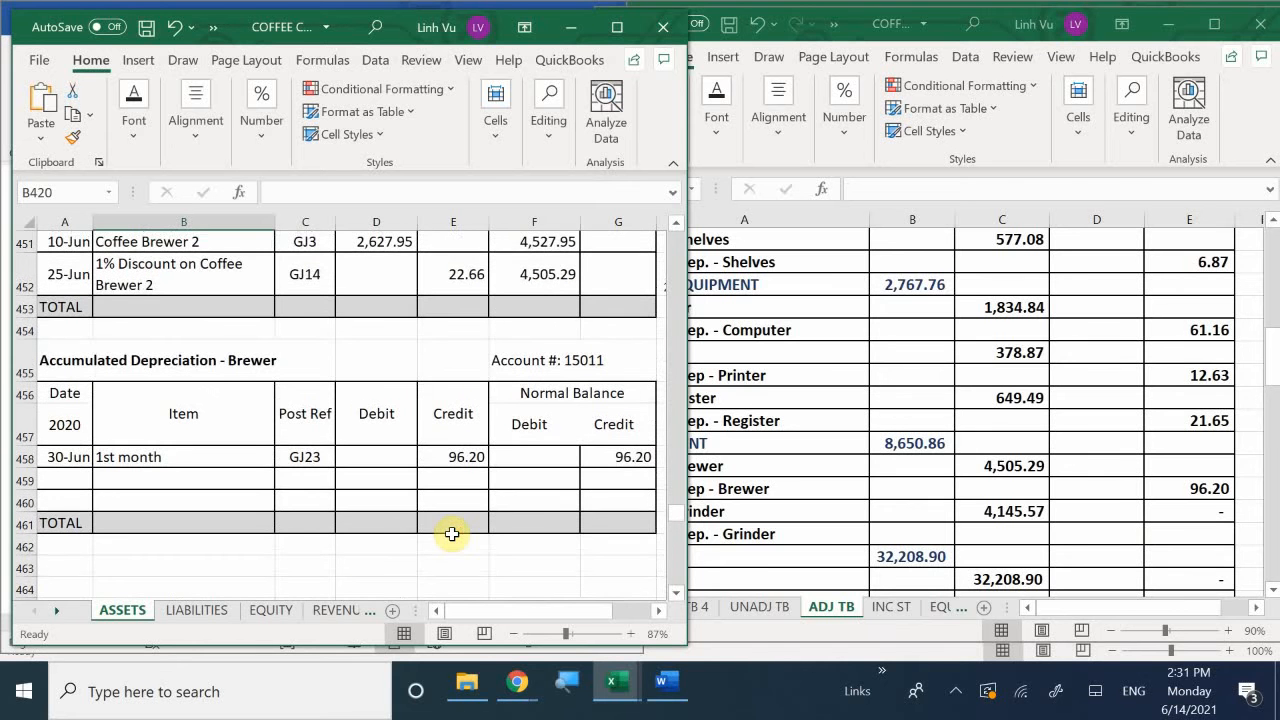
{"action": "scroll", "coordinate": [452, 534], "scroll_direction": "down", "scroll_amount": 3}
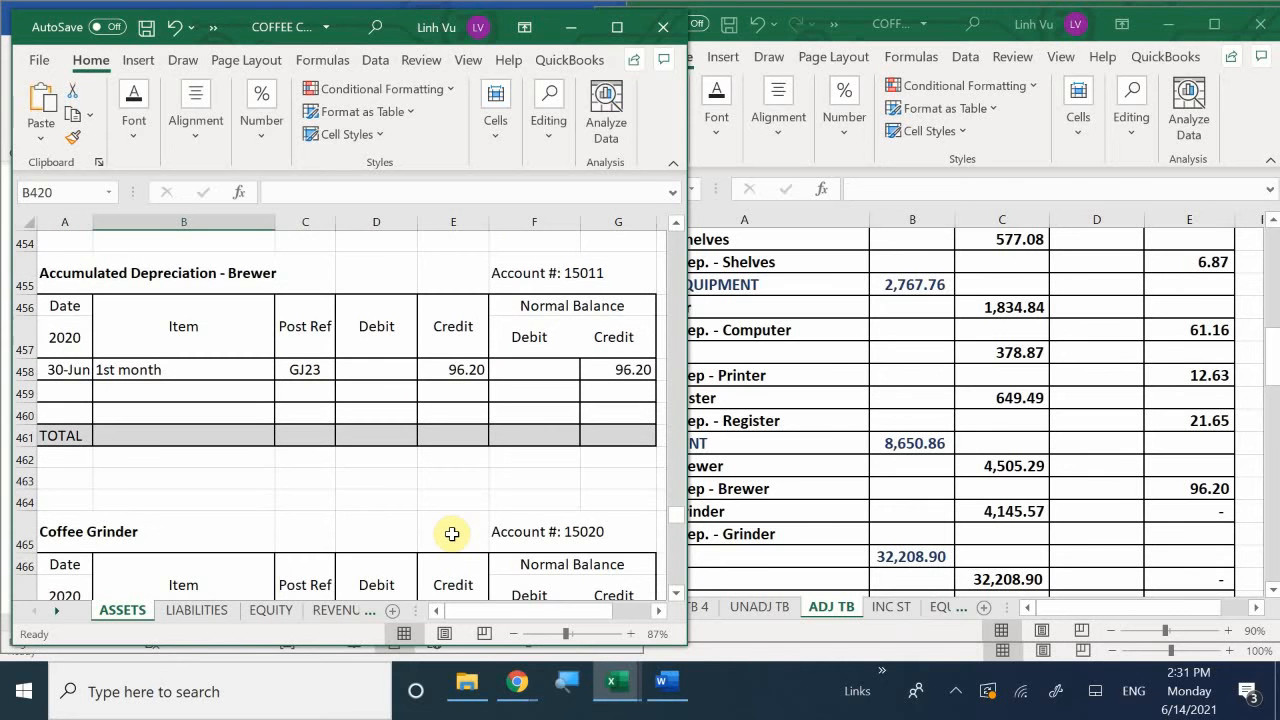
{"action": "scroll", "coordinate": [452, 534], "scroll_direction": "down", "scroll_amount": 2}
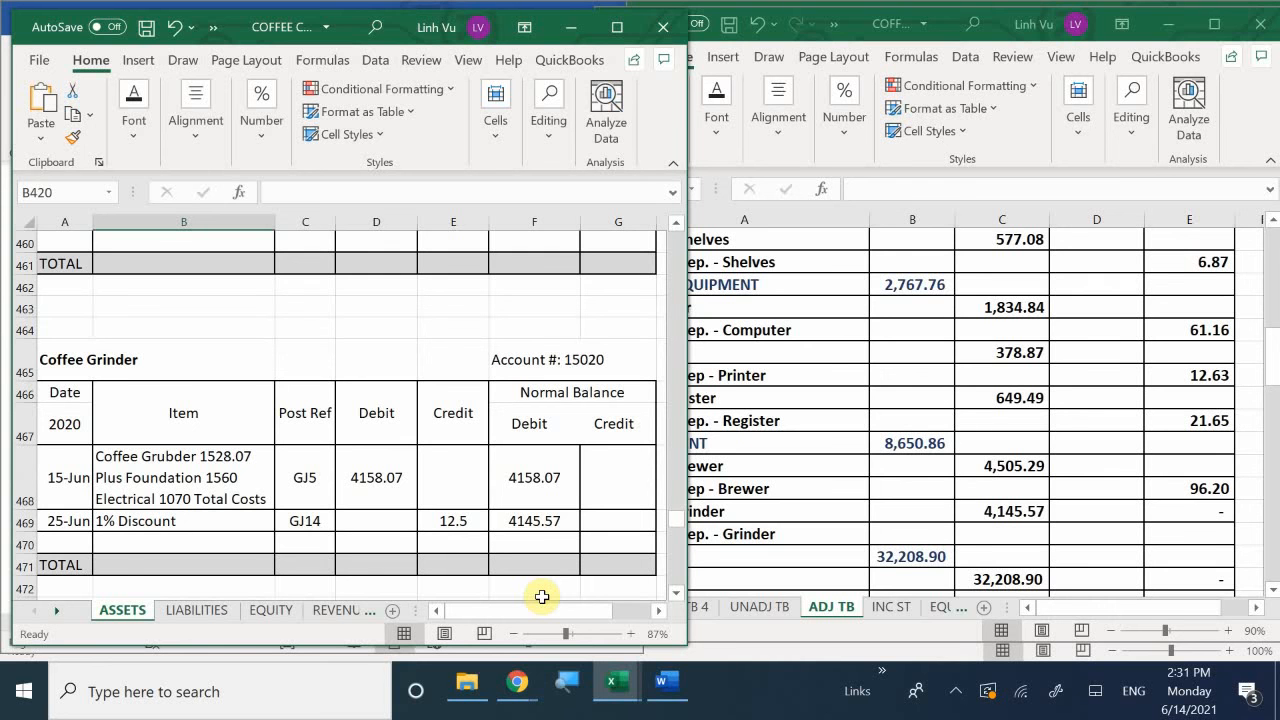
{"action": "left_click", "coordinate": [548, 546]}
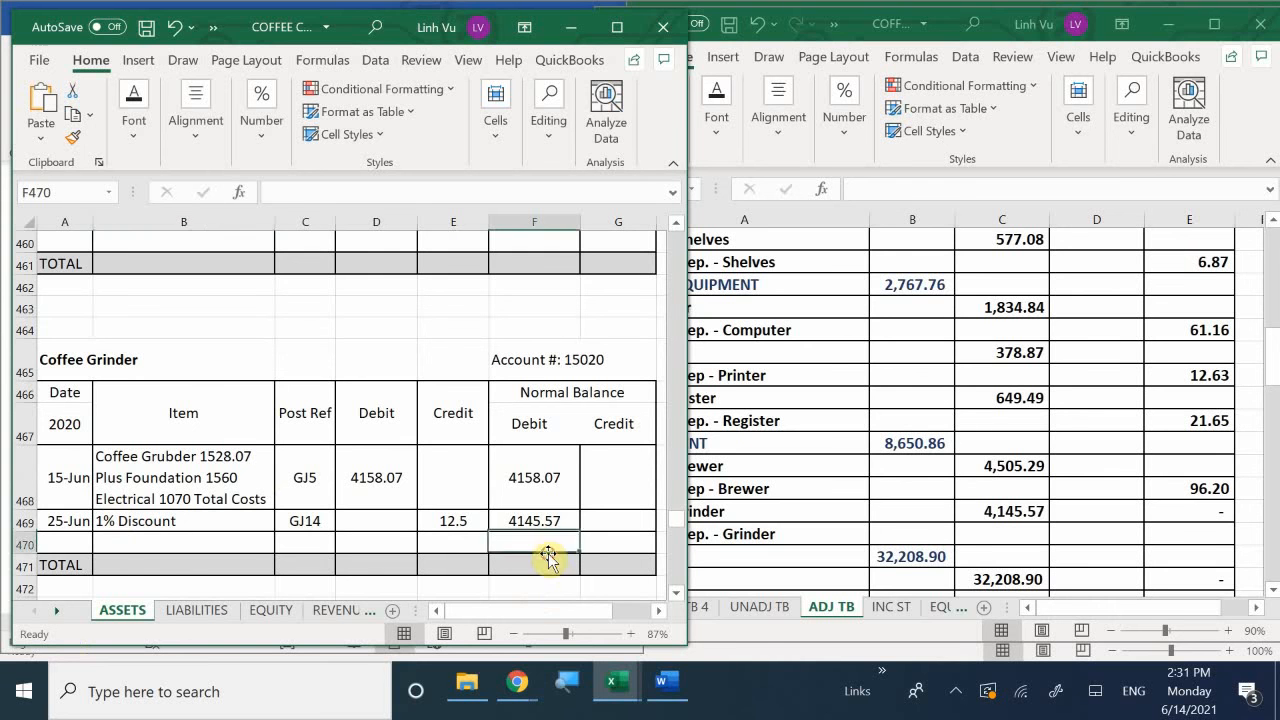
{"action": "scroll", "coordinate": [549, 558], "scroll_direction": "down", "scroll_amount": 1}
{"action": "scroll", "coordinate": [548, 558], "scroll_direction": "down", "scroll_amount": 2}
{"action": "scroll", "coordinate": [548, 558], "scroll_direction": "up", "scroll_amount": 1}
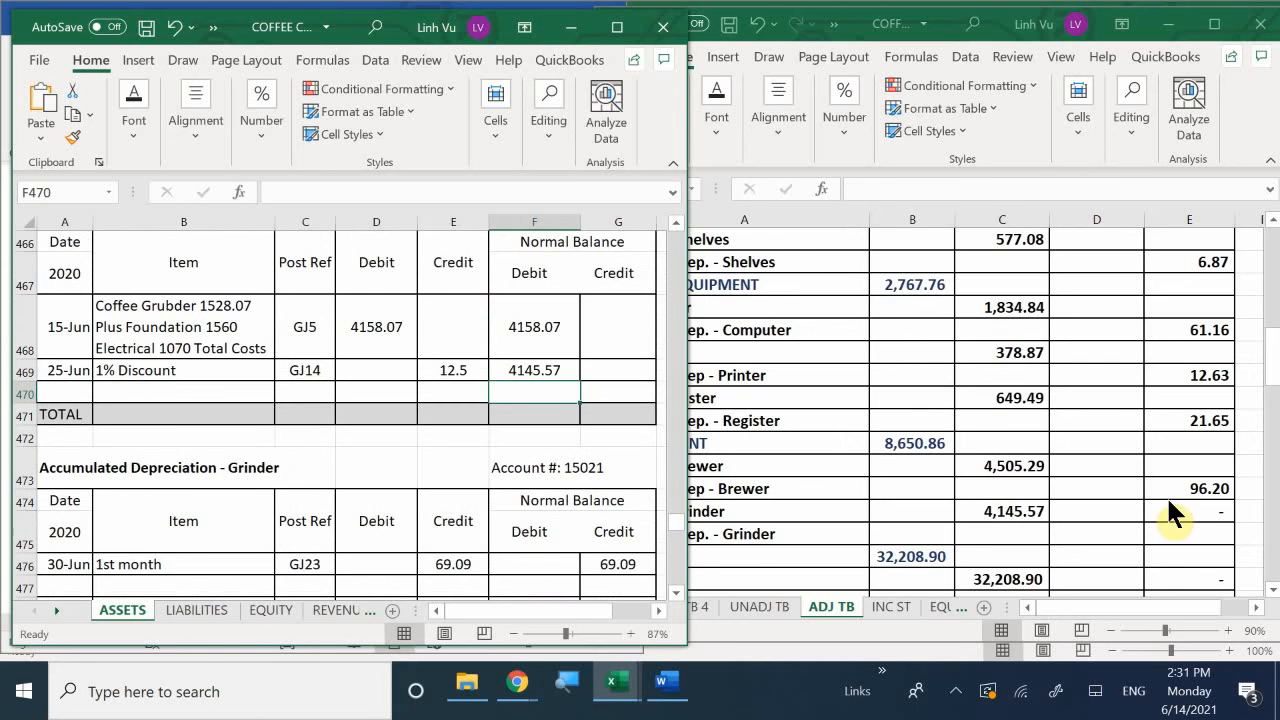
Enter the grinder's accumulated depreciation of 69.09 as a credit in E41 of the adjusted trial balance.
{"action": "left_click", "coordinate": [1172, 532]}
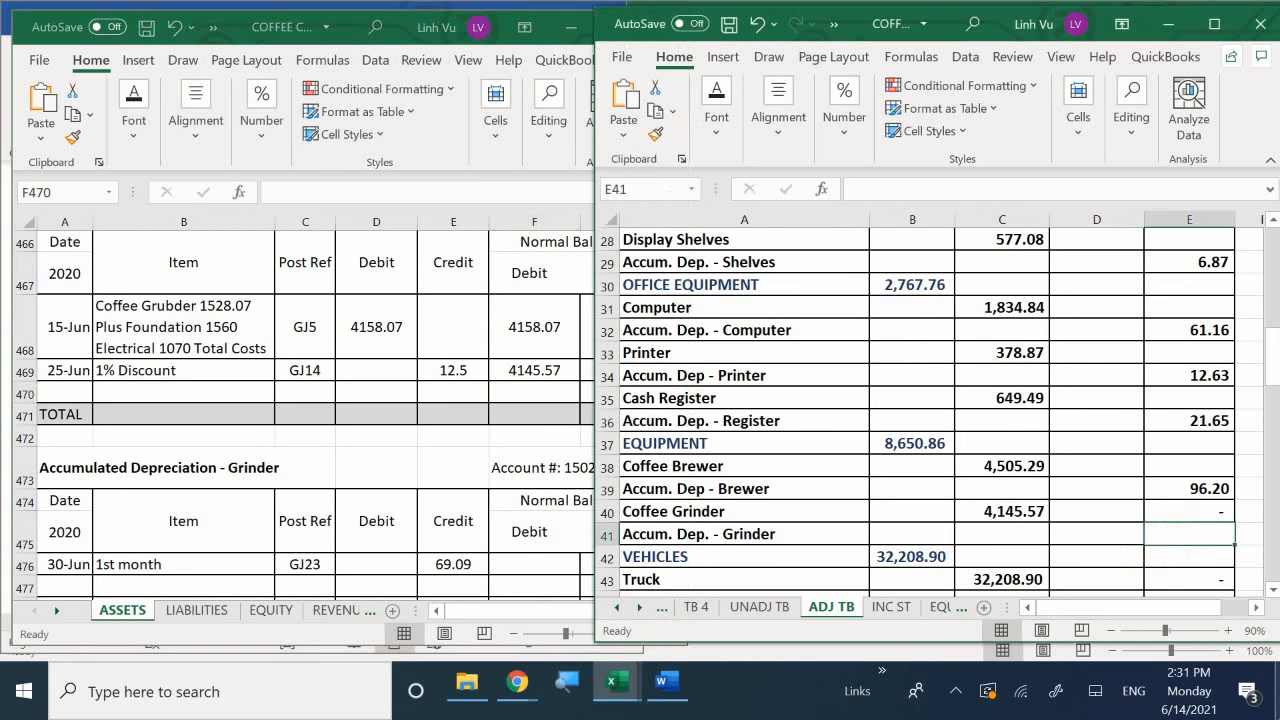
{"action": "type", "text": "69.09"}
{"action": "key", "text": "Return"}
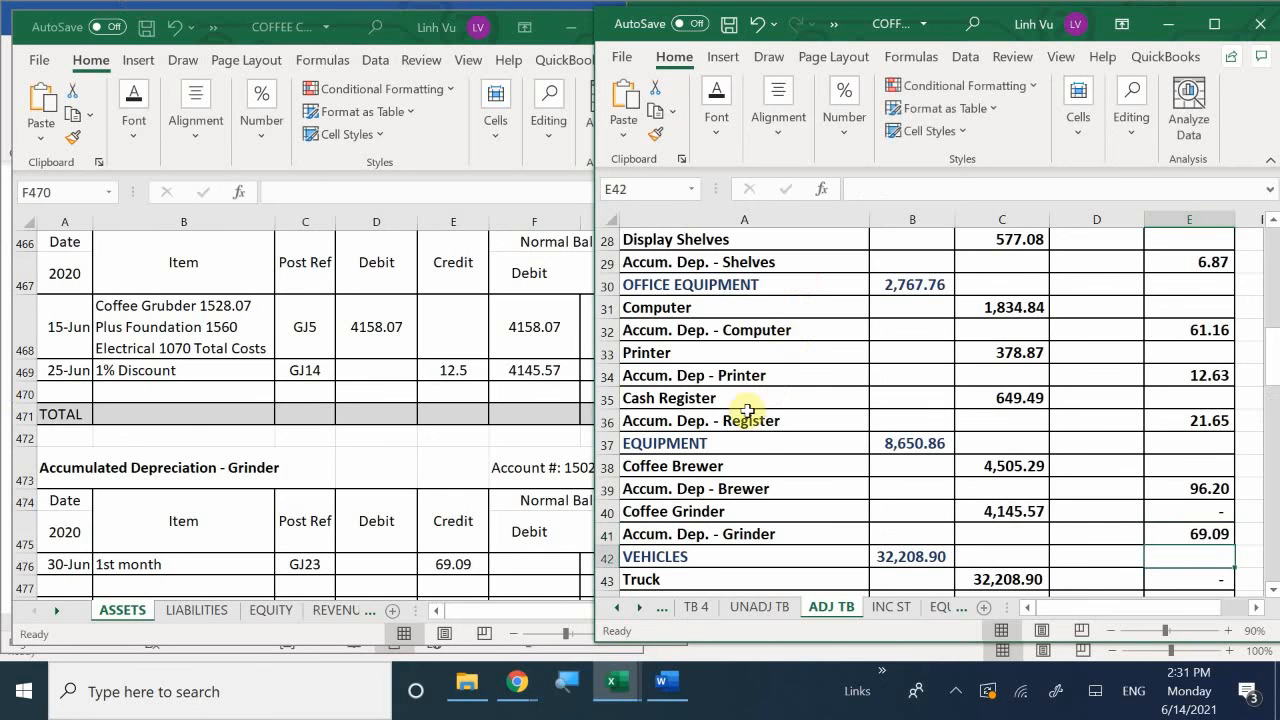
Replace the Equipment total in B37 with the formula =C38-E39+C40-E41 to net out the brewer and grinder depreciation.
{"action": "left_click", "coordinate": [924, 462]}
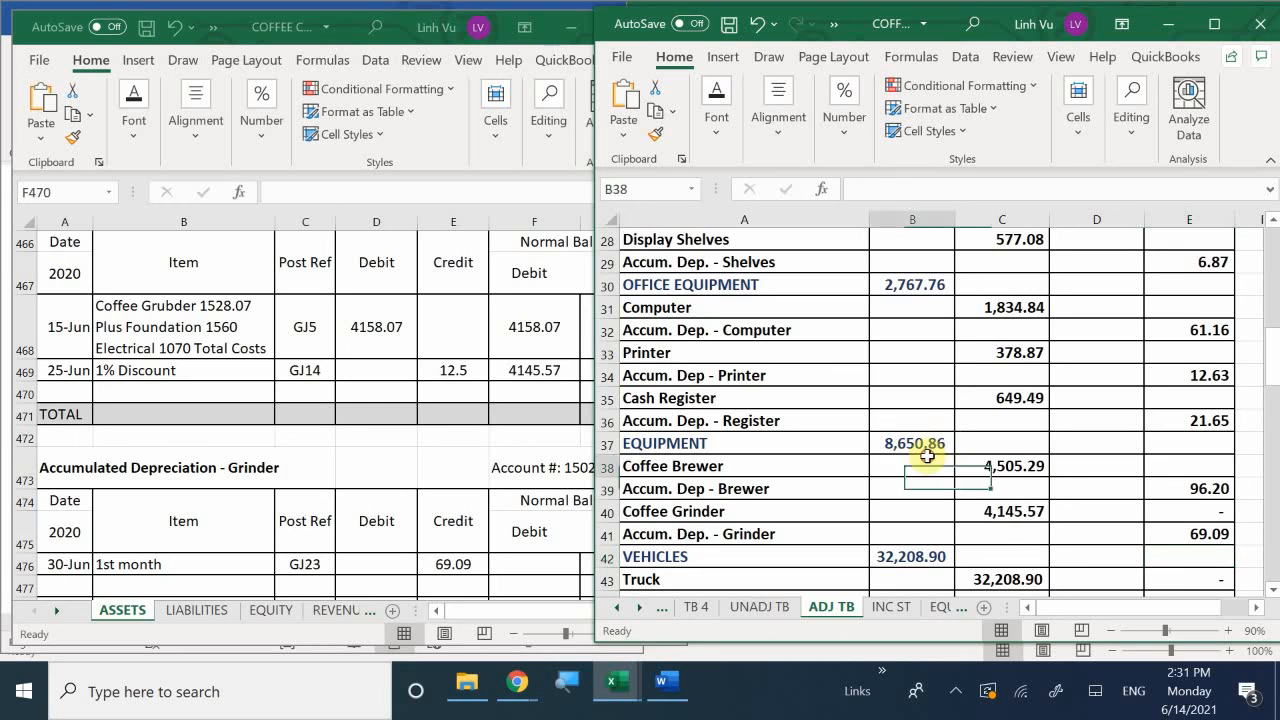
{"action": "left_click", "coordinate": [905, 440]}
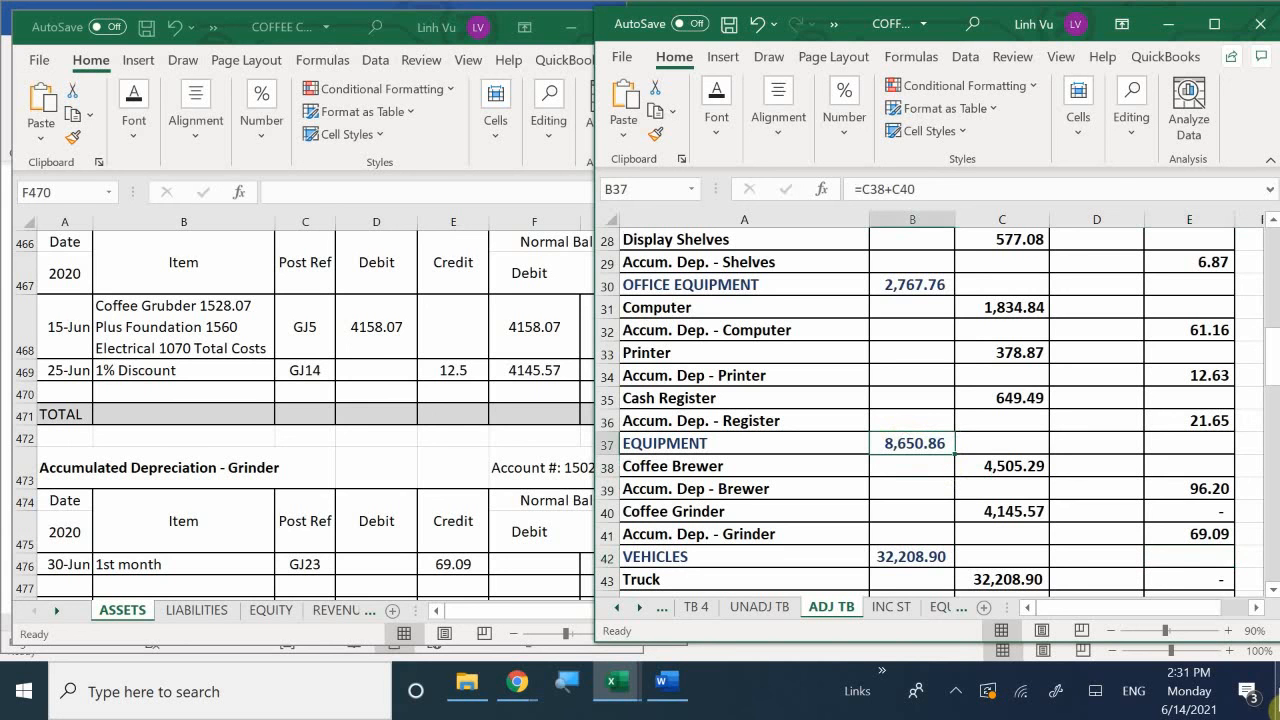
{"action": "type", "text": "="}
{"action": "key", "text": "Right"}
{"action": "key", "text": "Down"}
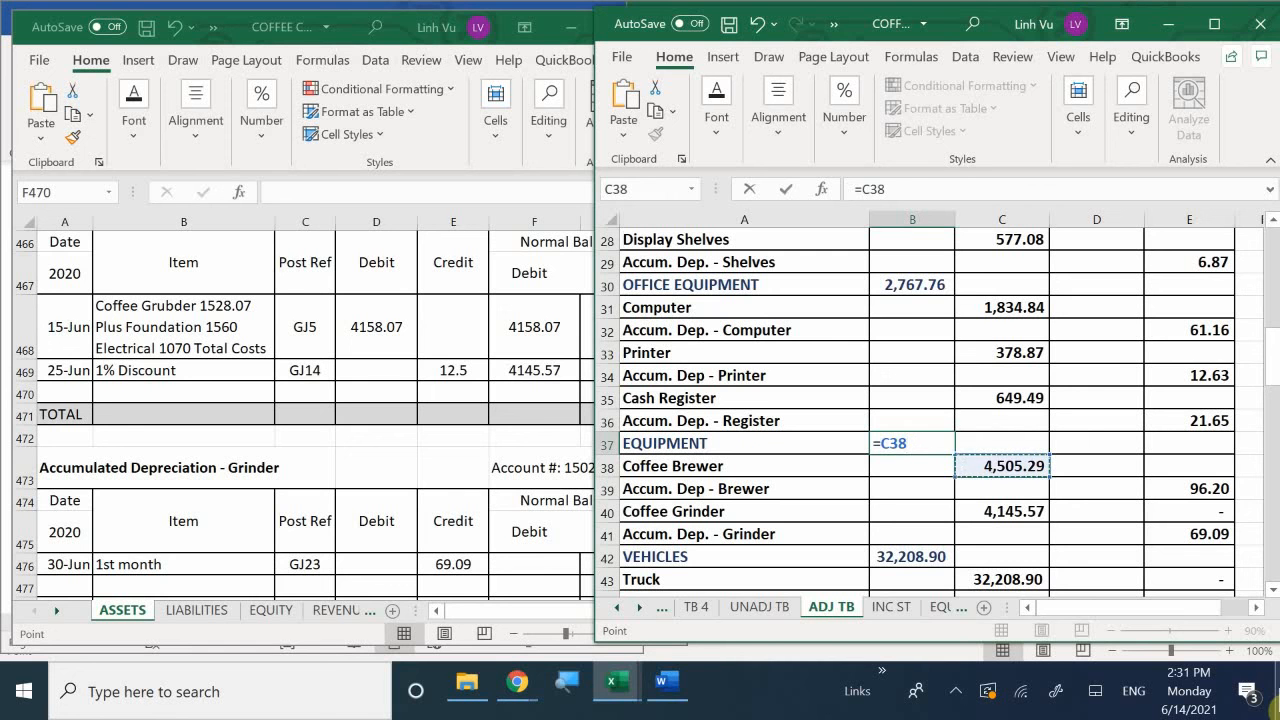
{"action": "type", "text": "-"}
{"action": "key", "text": "Up"}
{"action": "key", "text": "Down"}
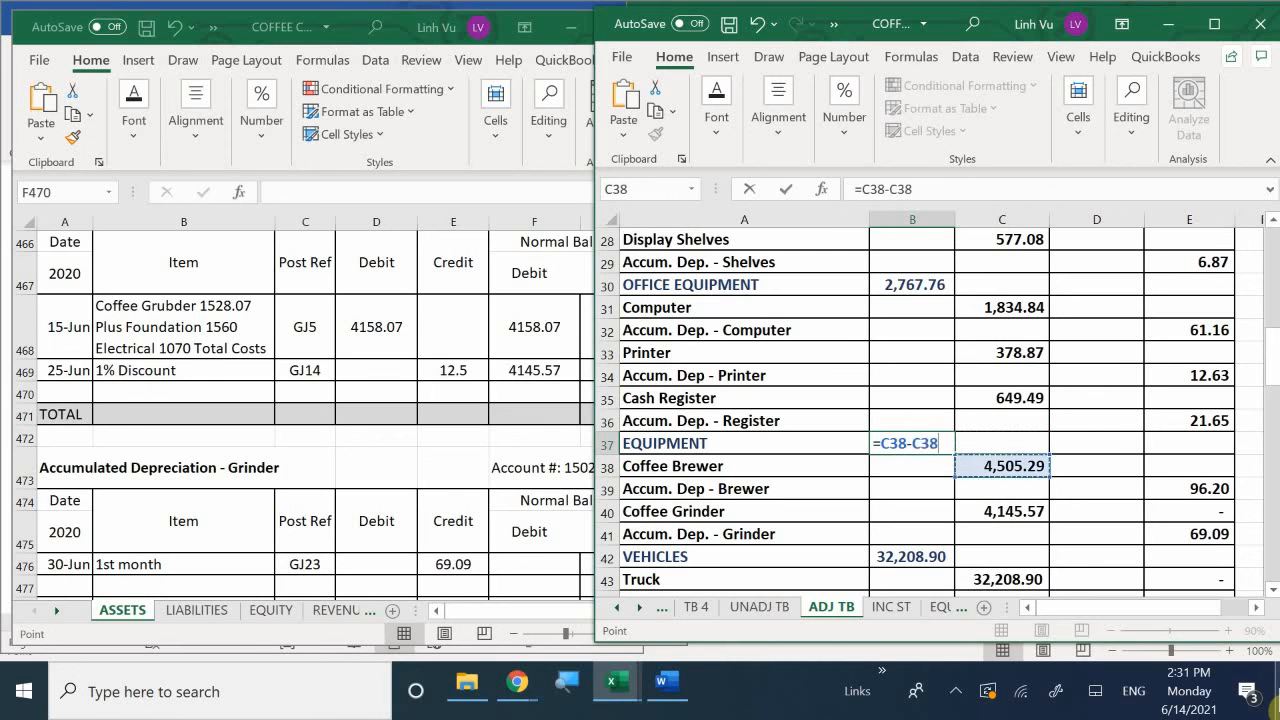
{"action": "key", "text": "Right"}
{"action": "key", "text": "Right"}
{"action": "key", "text": "Down"}
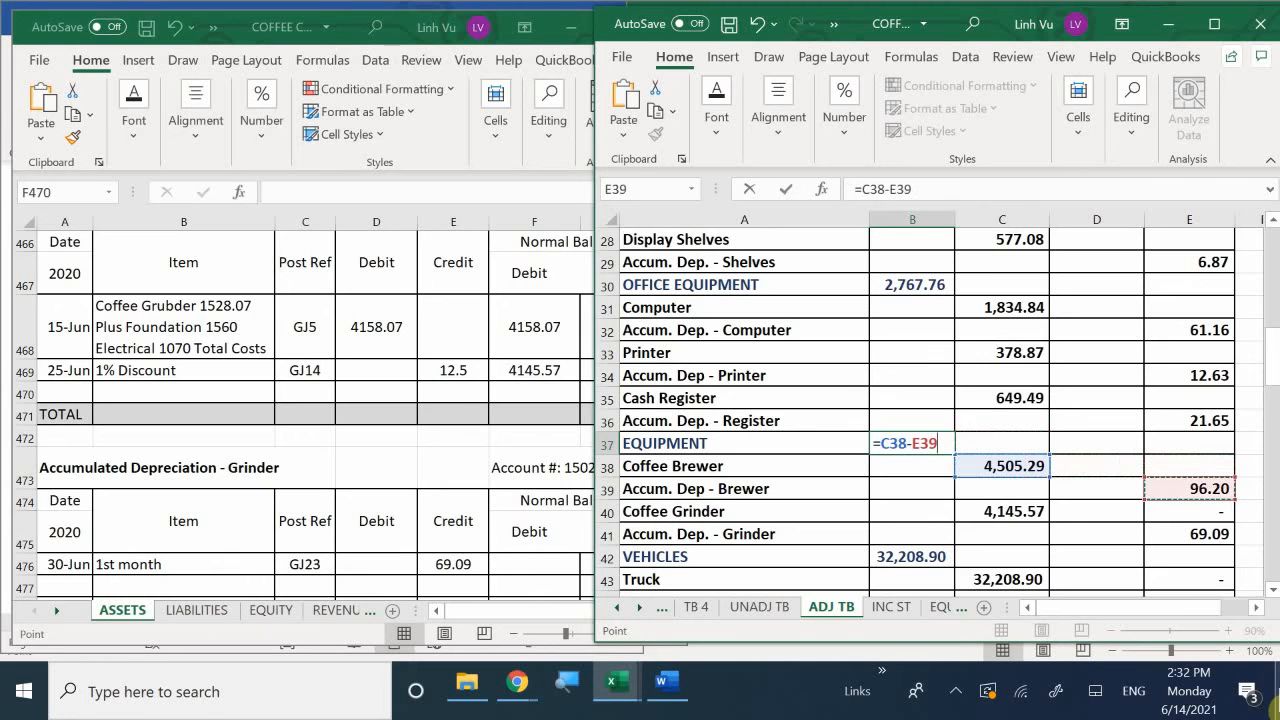
{"action": "type", "text": "+"}
{"action": "left_click", "coordinate": [1038, 510]}
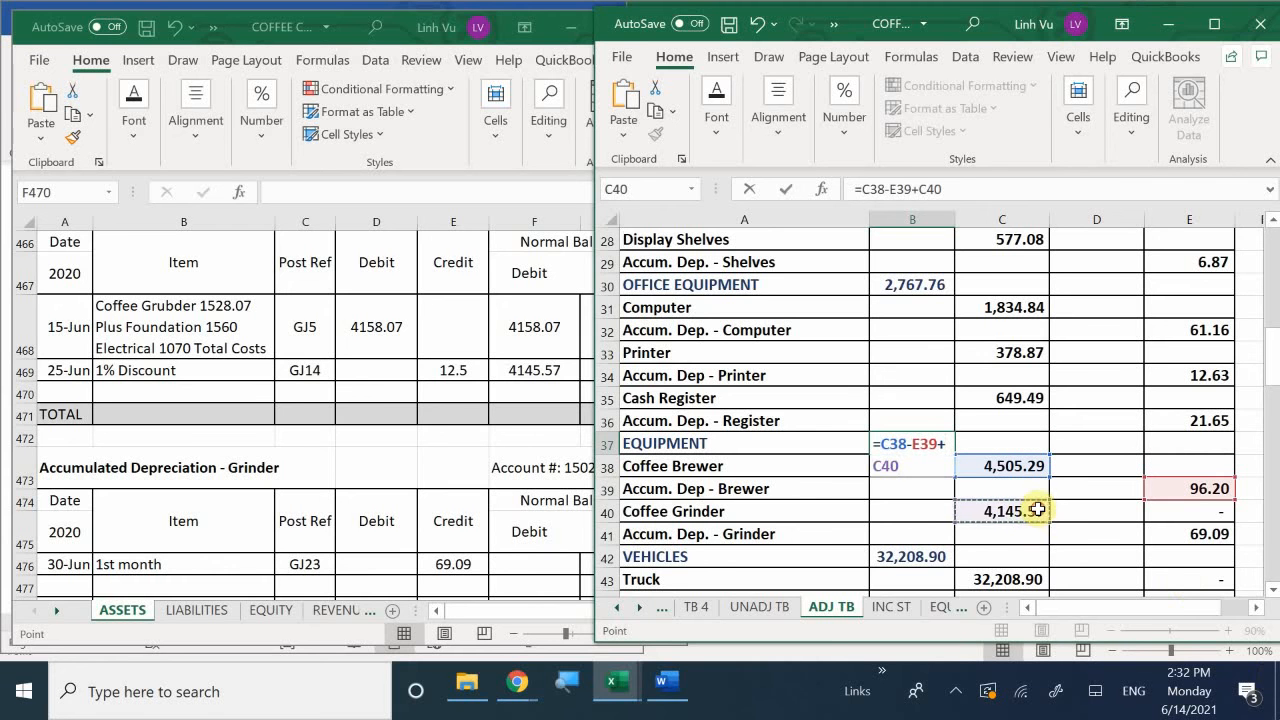
{"action": "type", "text": "-"}
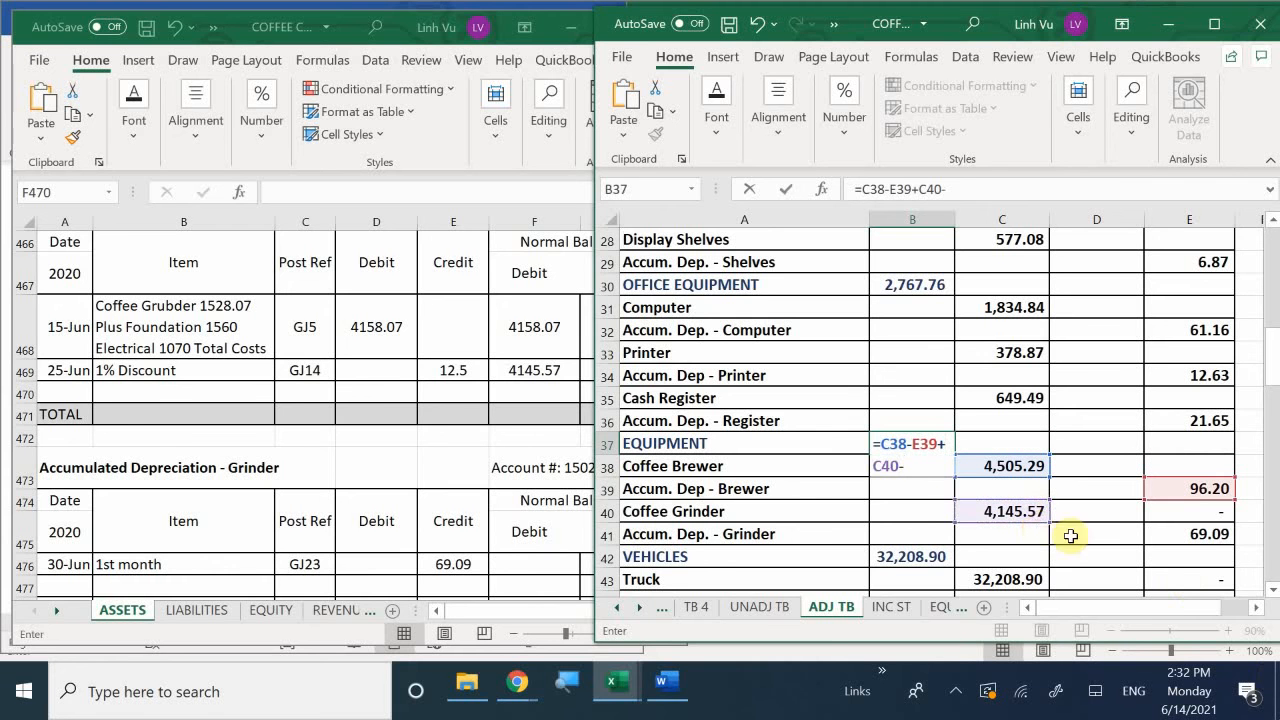
{"action": "left_click", "coordinate": [1200, 534]}
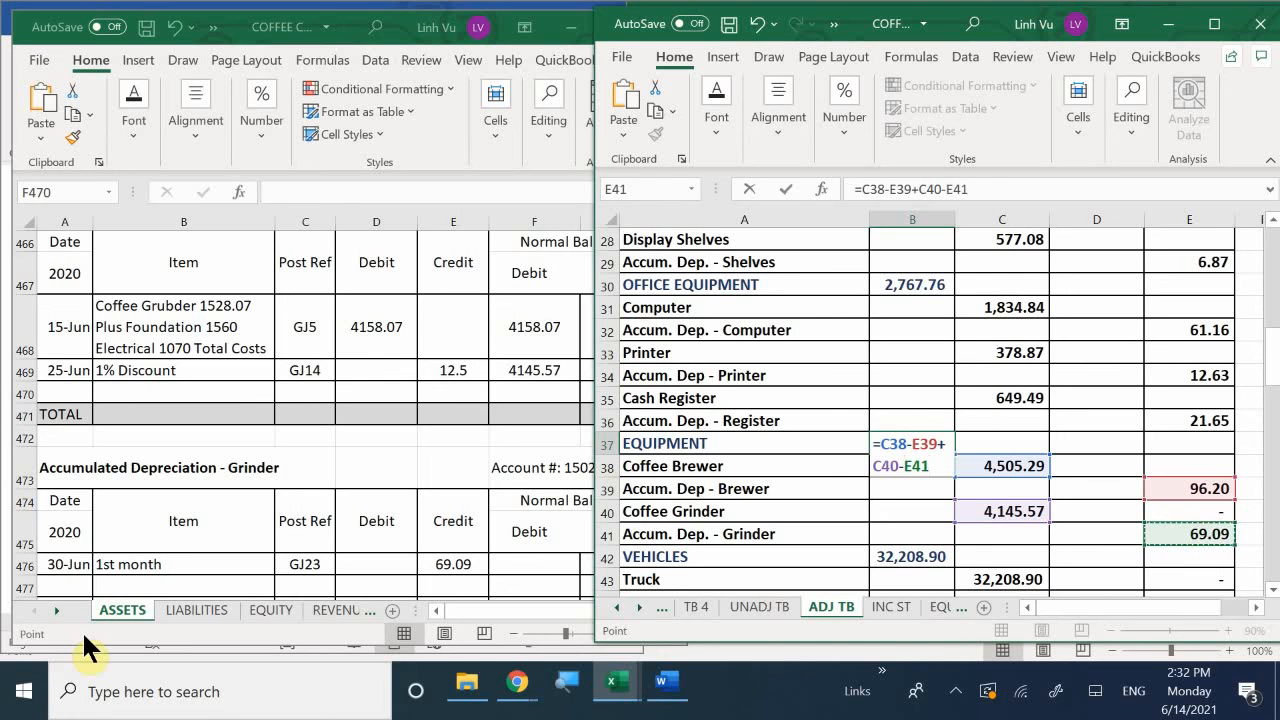
{"action": "key", "text": "Return"}
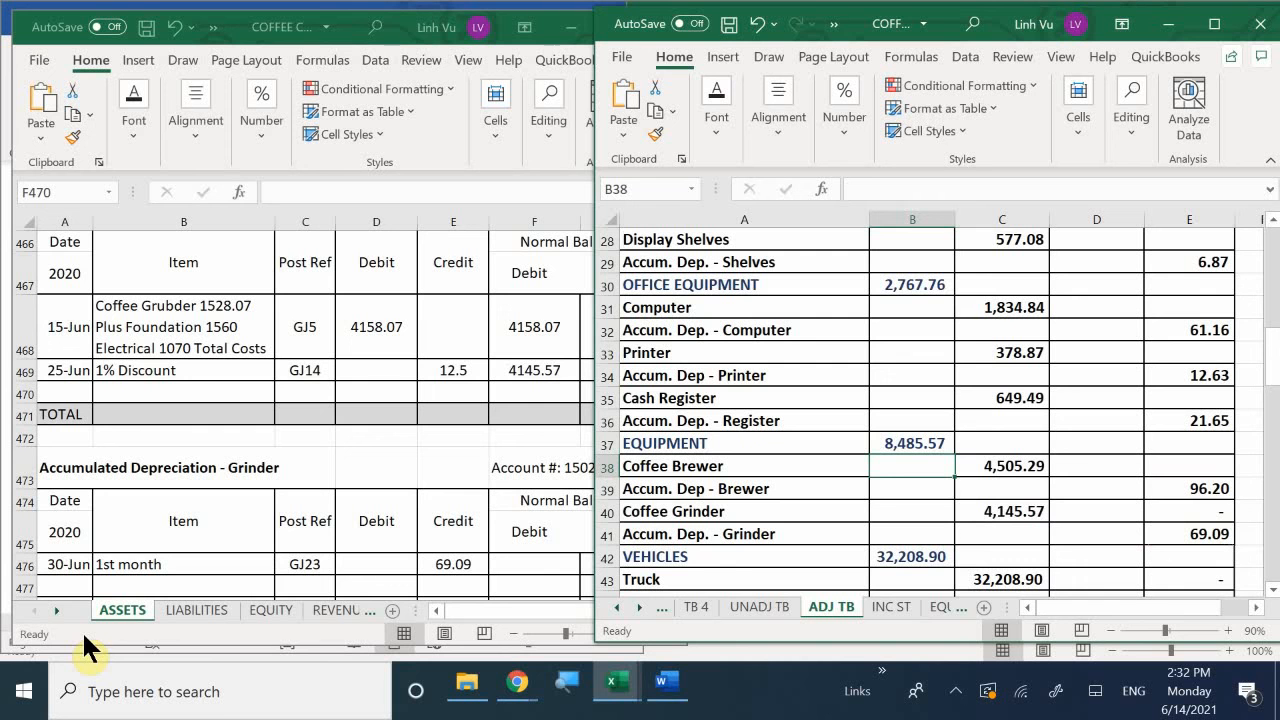
Look up the ending balances of the Truck and Accumulated Depreciation – Truck accounts in the assets ledger.
{"action": "left_click", "coordinate": [902, 497]}
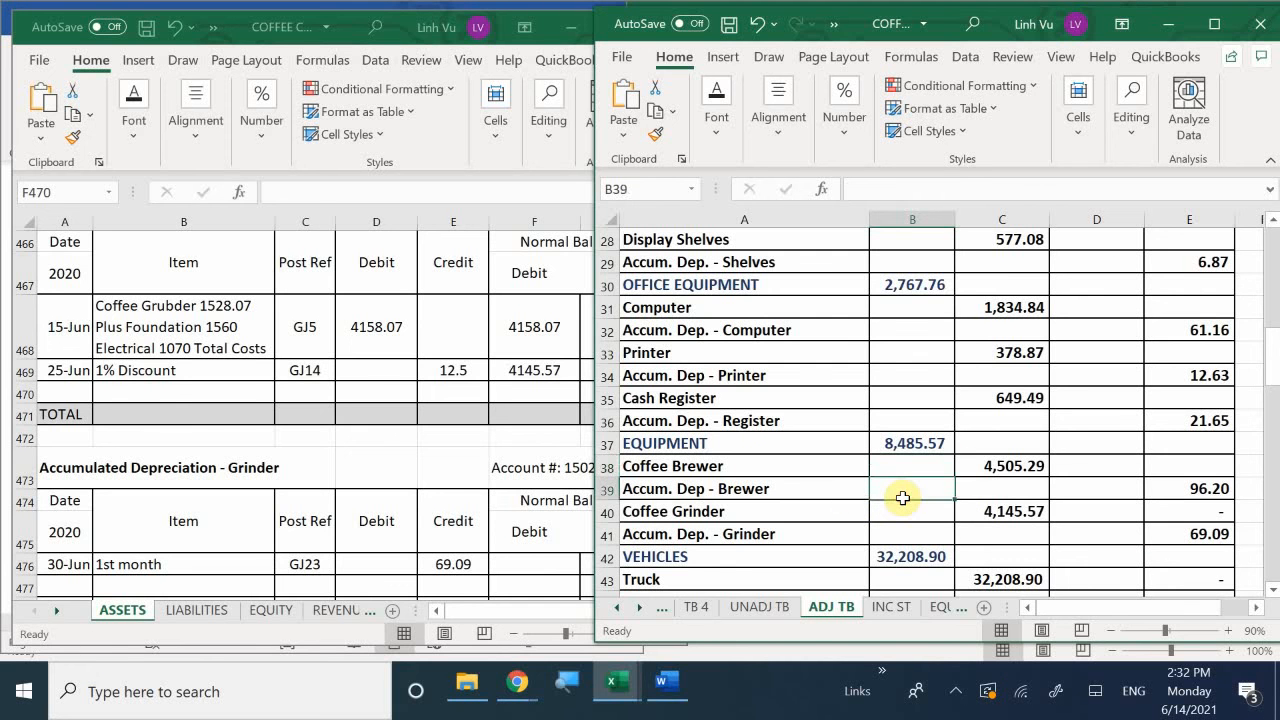
{"action": "scroll", "coordinate": [904, 495], "scroll_direction": "down", "scroll_amount": 1}
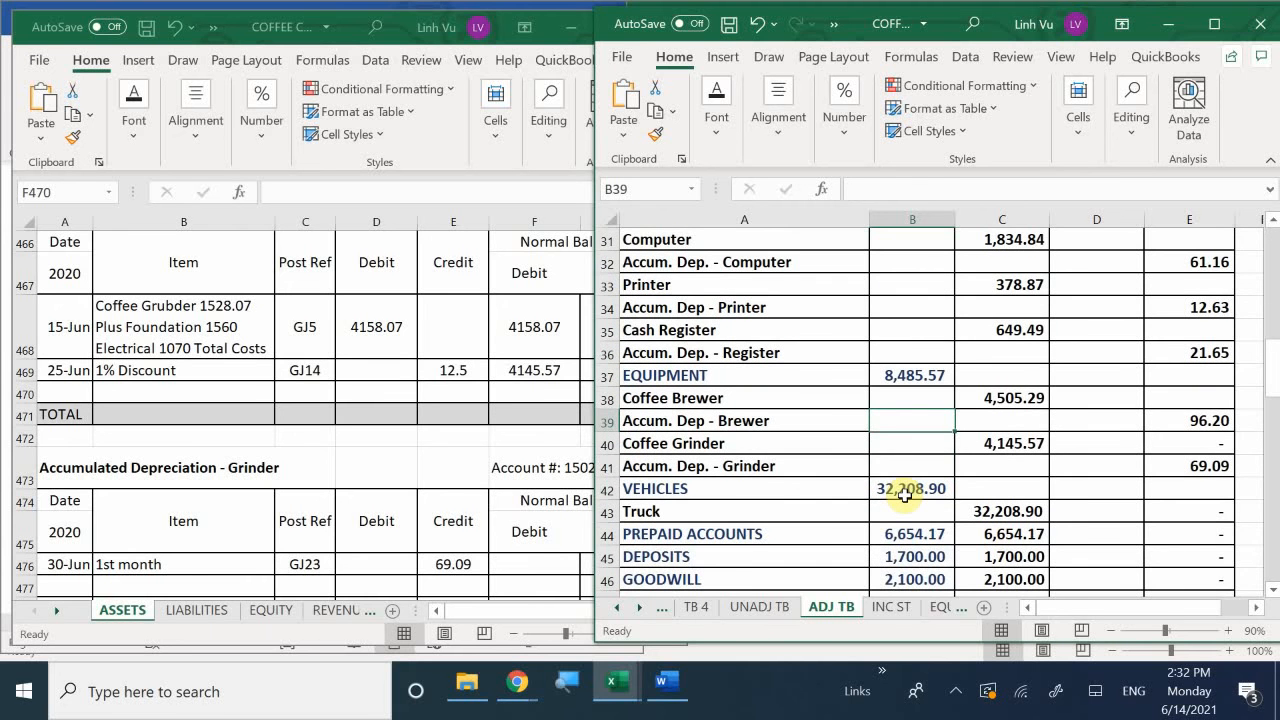
{"action": "scroll", "coordinate": [904, 495], "scroll_direction": "down", "scroll_amount": 1}
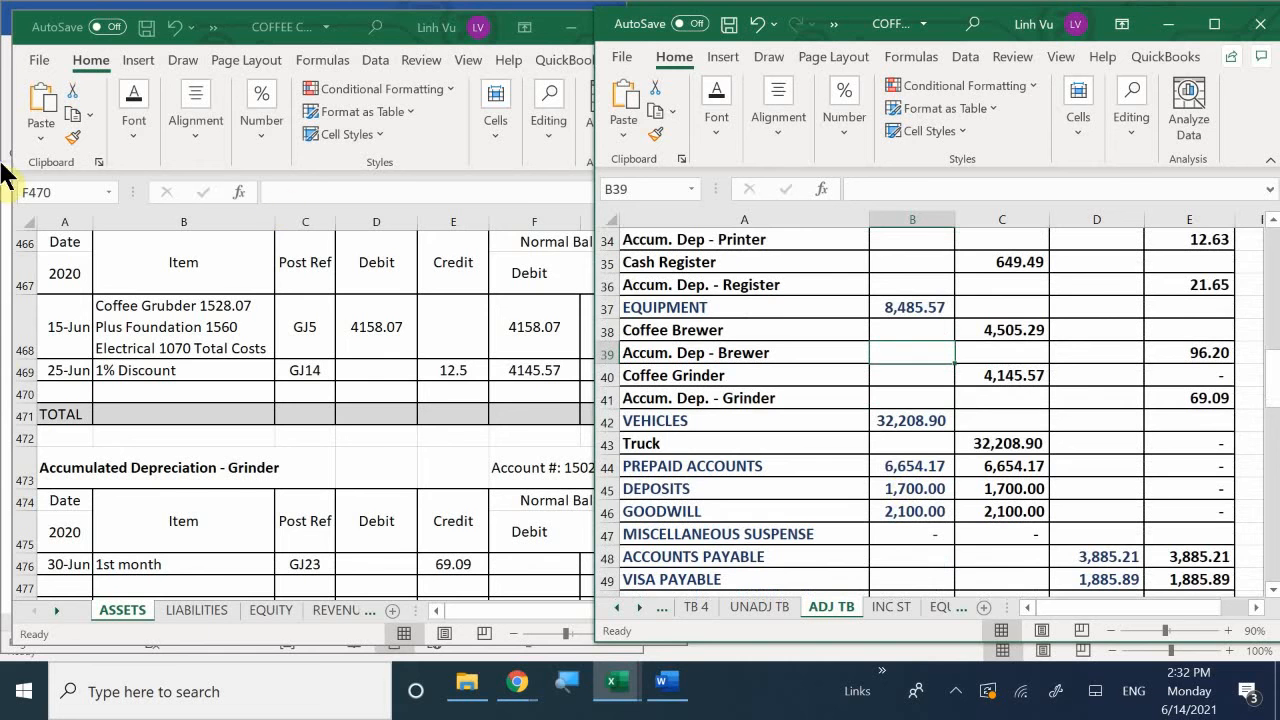
{"action": "left_click", "coordinate": [323, 501]}
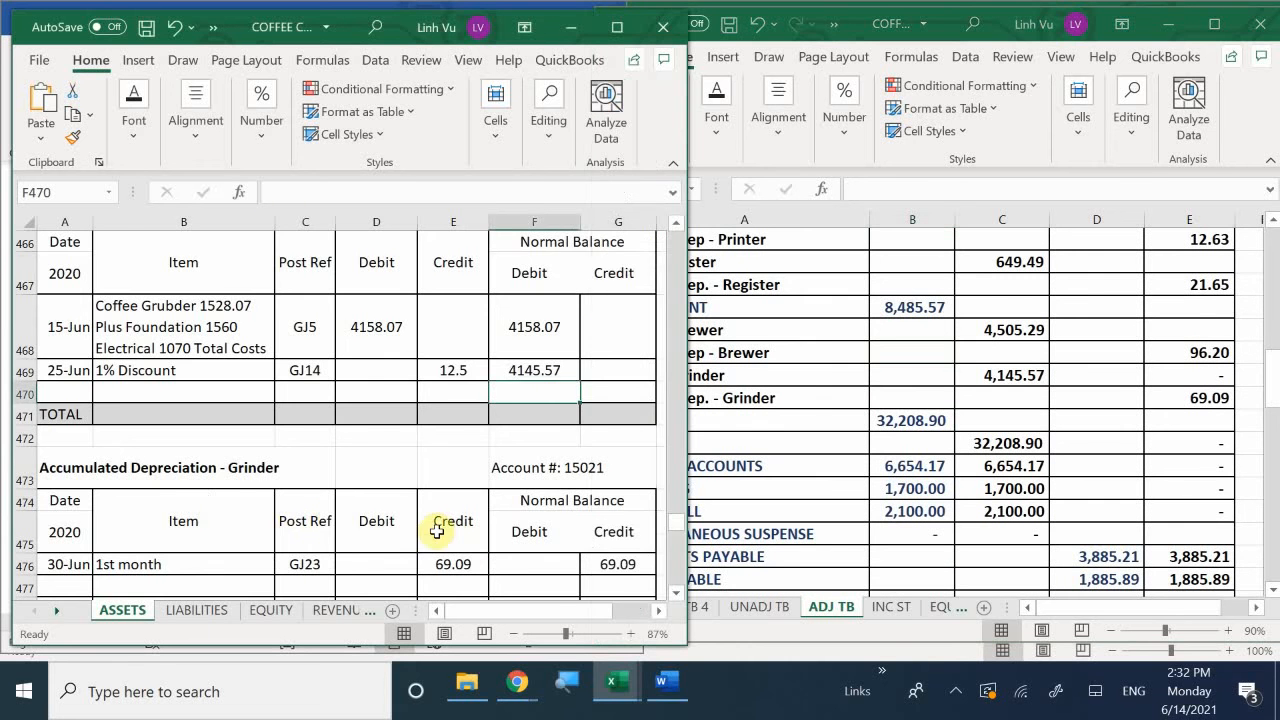
{"action": "scroll", "coordinate": [434, 523], "scroll_direction": "down", "scroll_amount": 1}
{"action": "scroll", "coordinate": [437, 531], "scroll_direction": "down", "scroll_amount": 1}
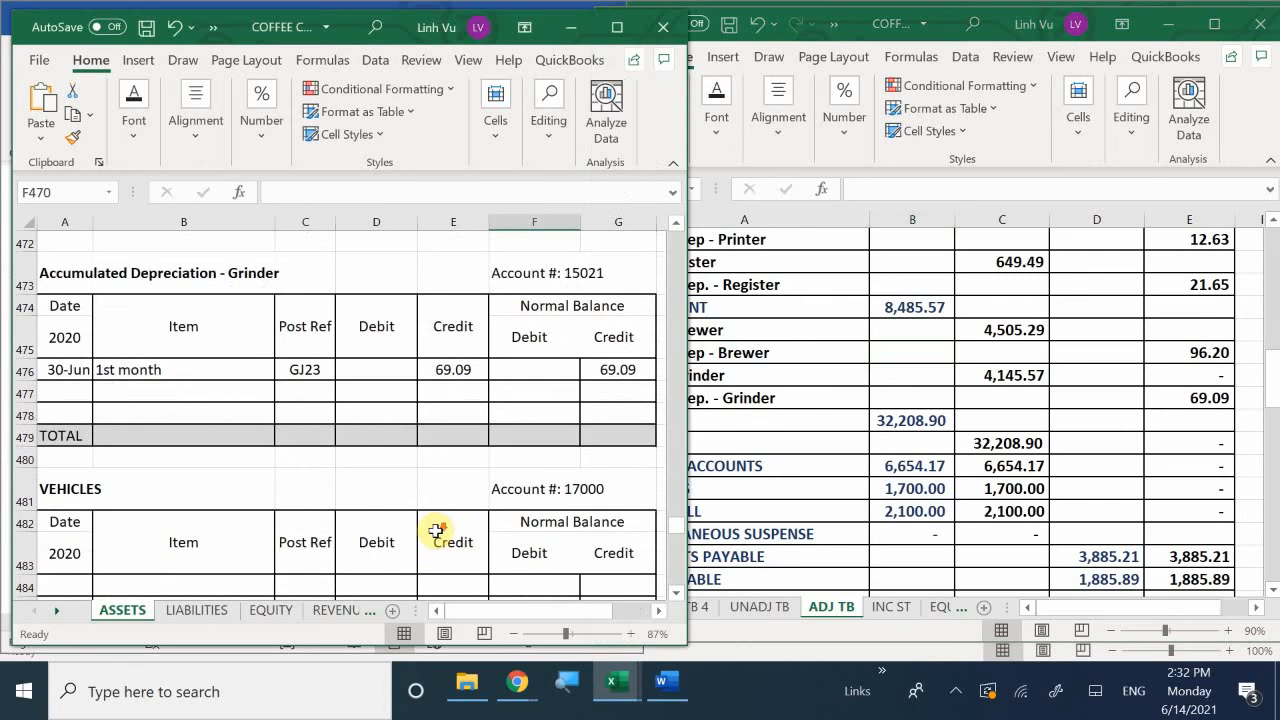
{"action": "scroll", "coordinate": [435, 531], "scroll_direction": "down", "scroll_amount": 1}
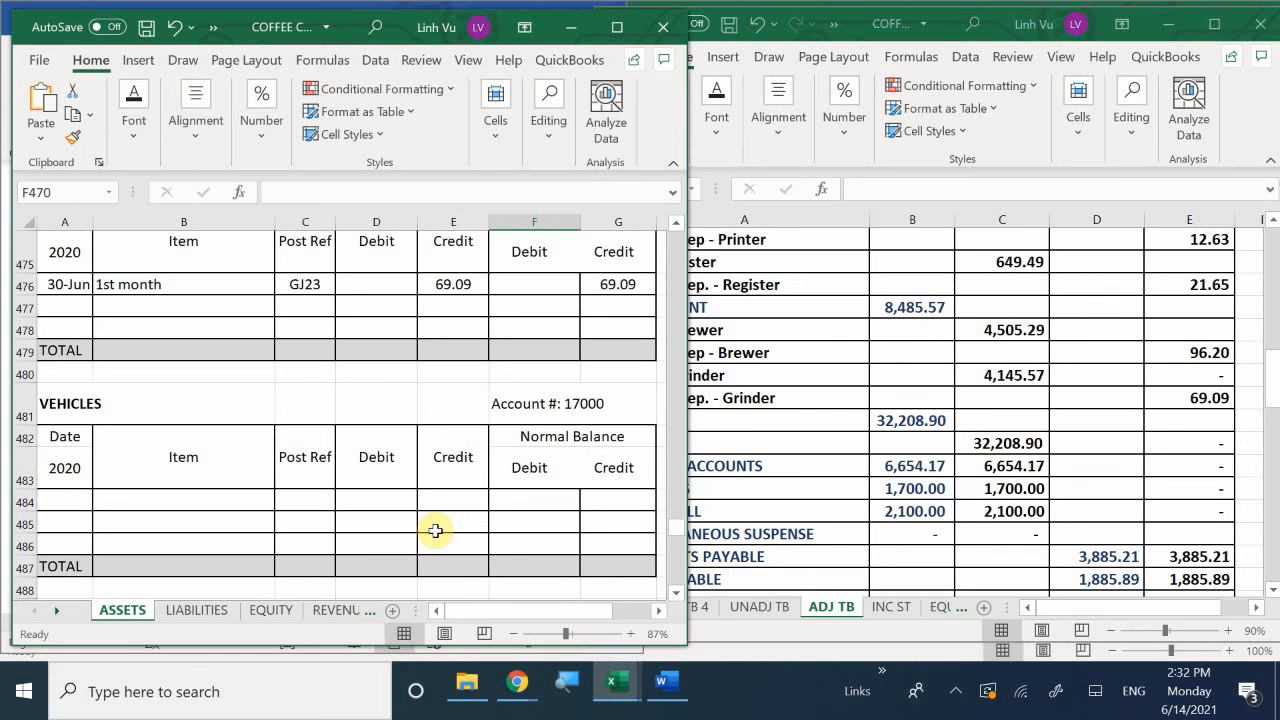
{"action": "scroll", "coordinate": [435, 530], "scroll_direction": "down", "scroll_amount": 2}
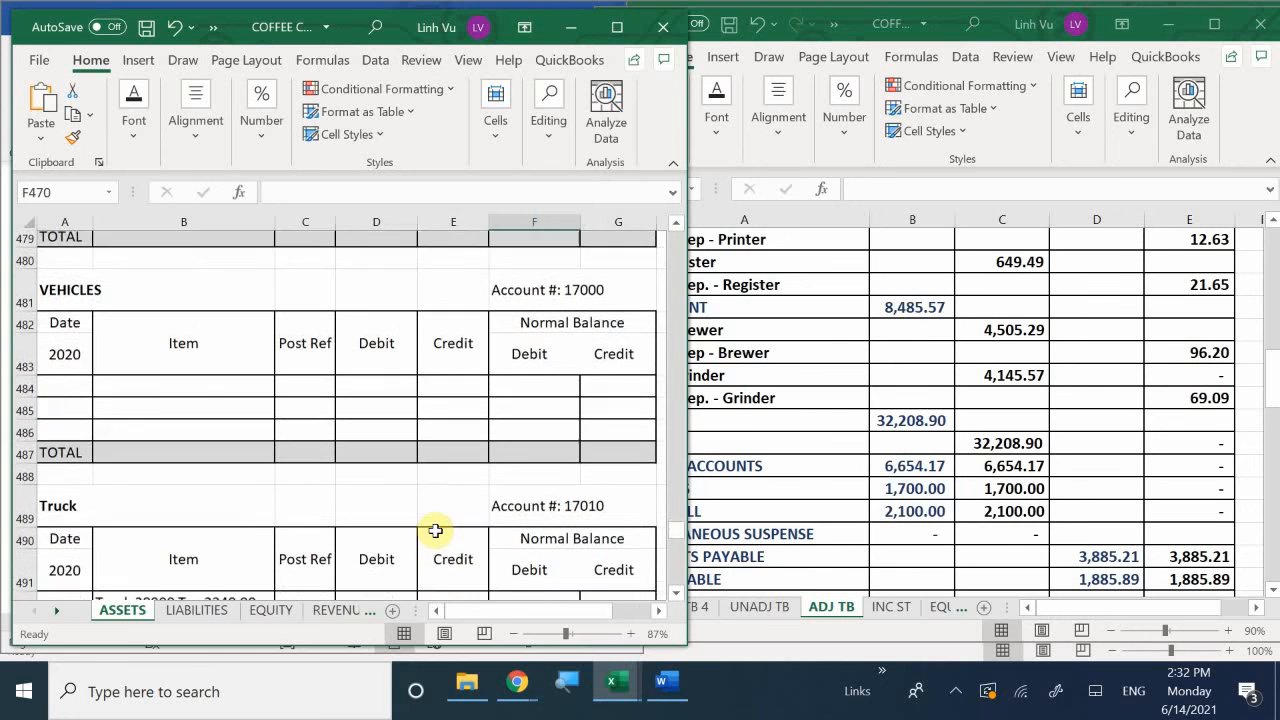
{"action": "scroll", "coordinate": [436, 530], "scroll_direction": "down", "scroll_amount": 1}
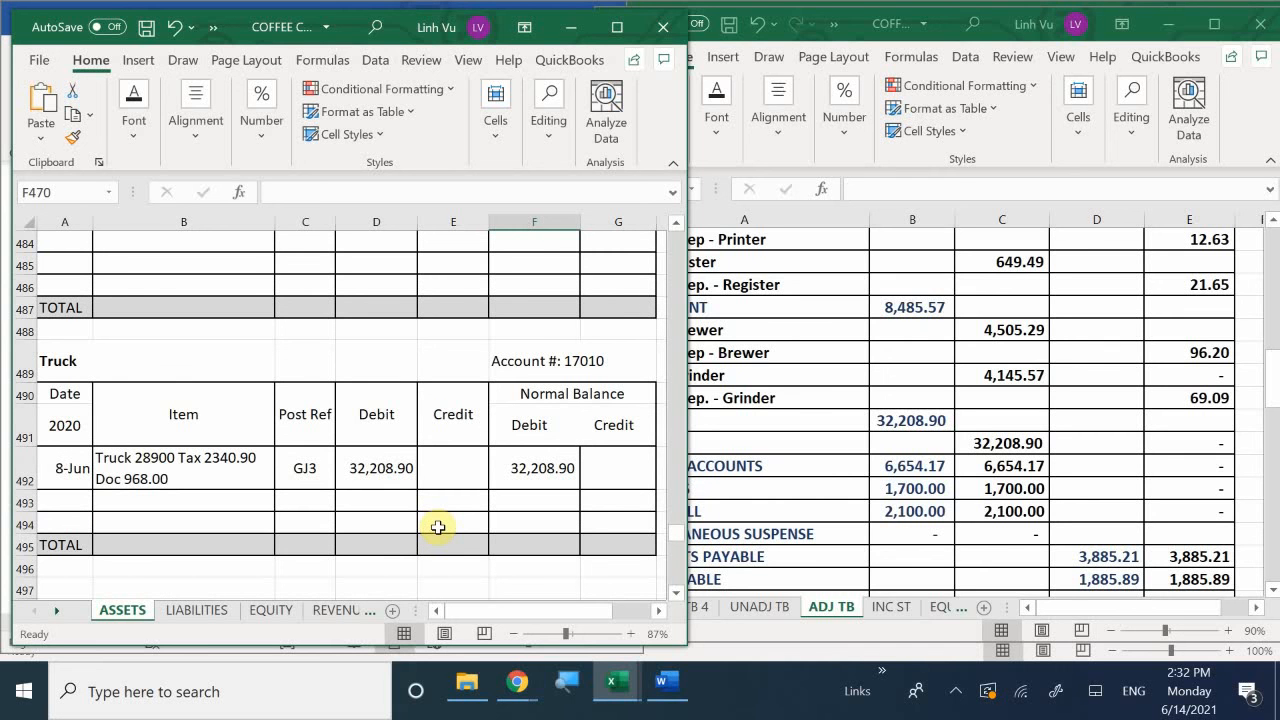
{"action": "scroll", "coordinate": [437, 527], "scroll_direction": "down", "scroll_amount": 3}
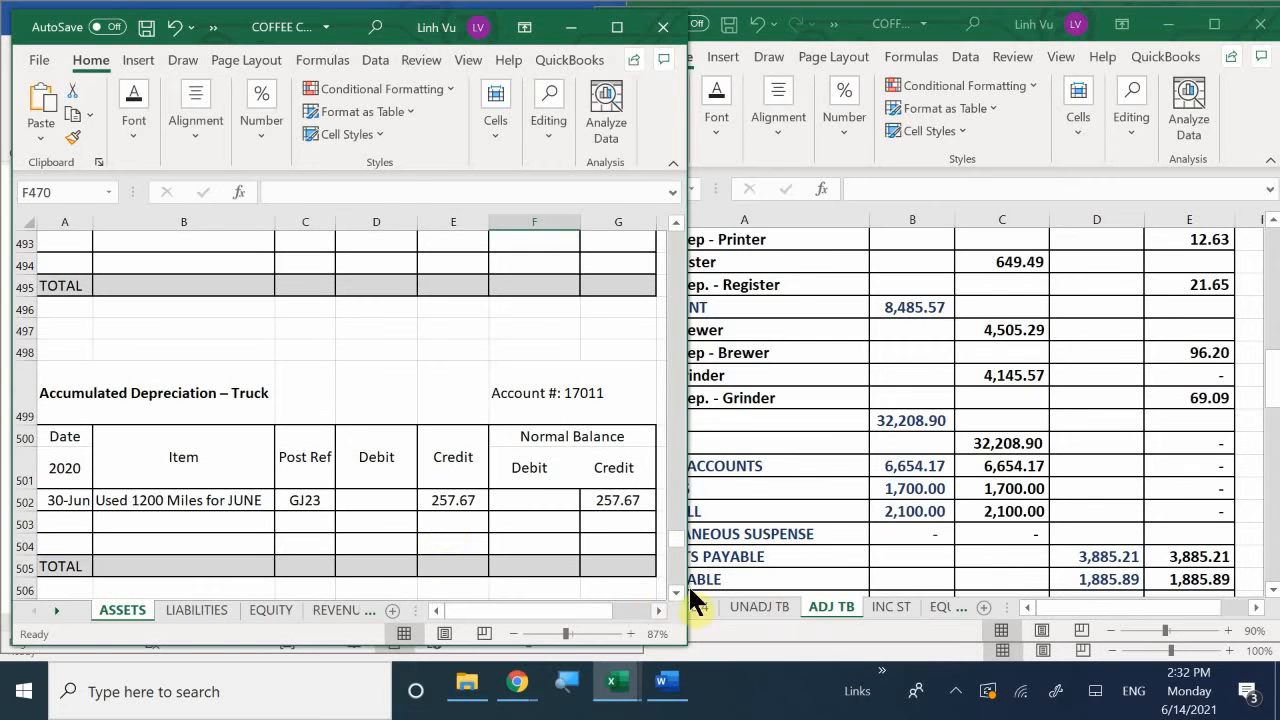
Insert a row above Prepaid Accounts in the adjusted trial balance and label it "Accum. Dep - Truck" in A44.
{"action": "left_click", "coordinate": [795, 462]}
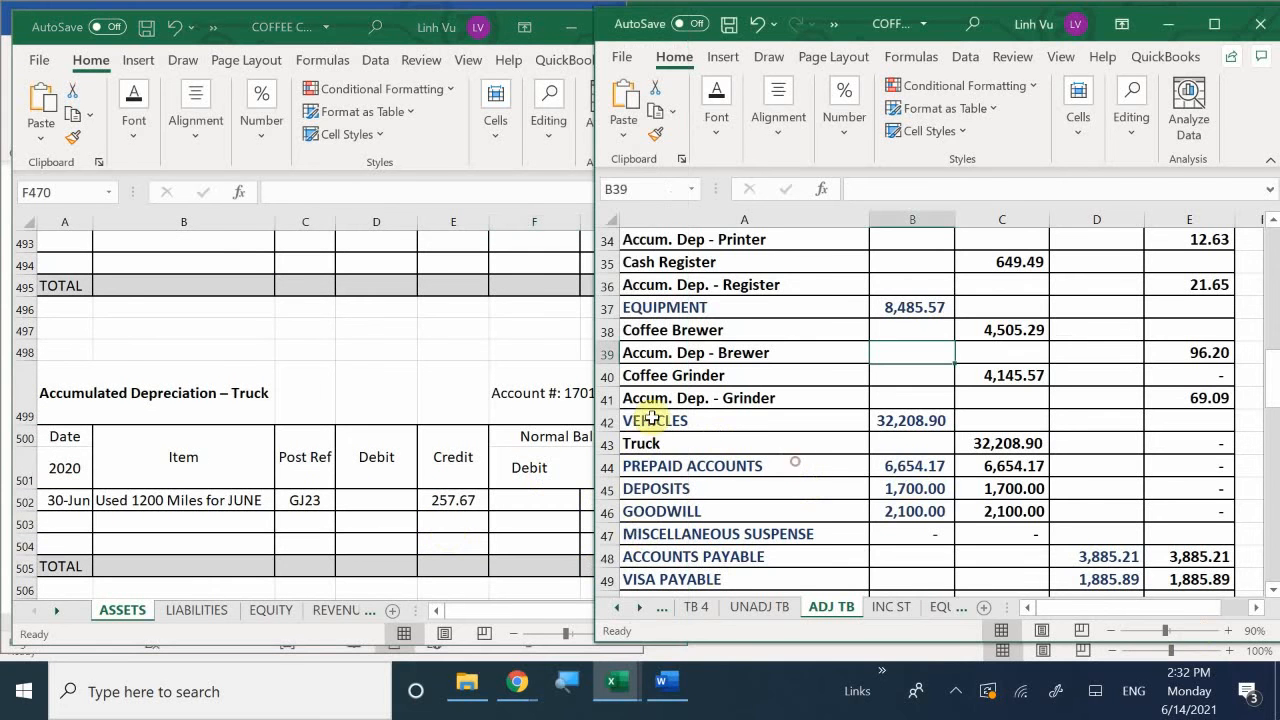
{"action": "left_click", "coordinate": [607, 467]}
{"action": "right_click", "coordinate": [607, 467]}
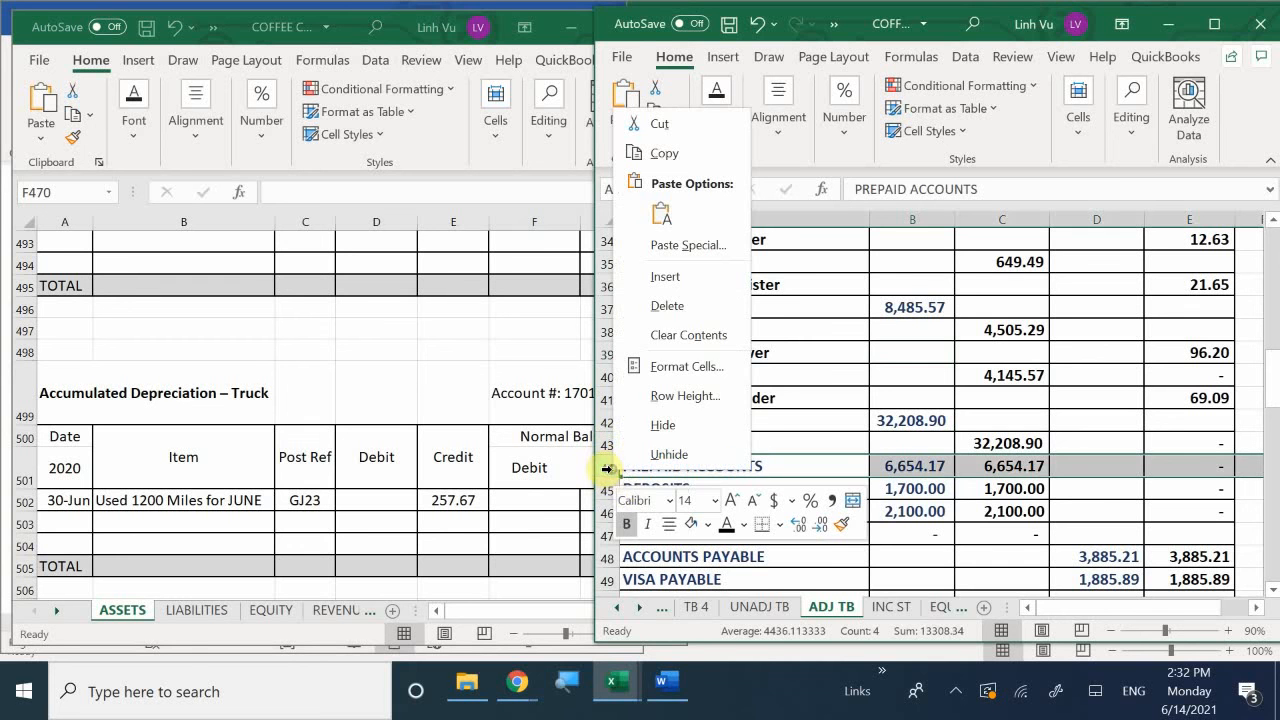
{"action": "left_click", "coordinate": [665, 277]}
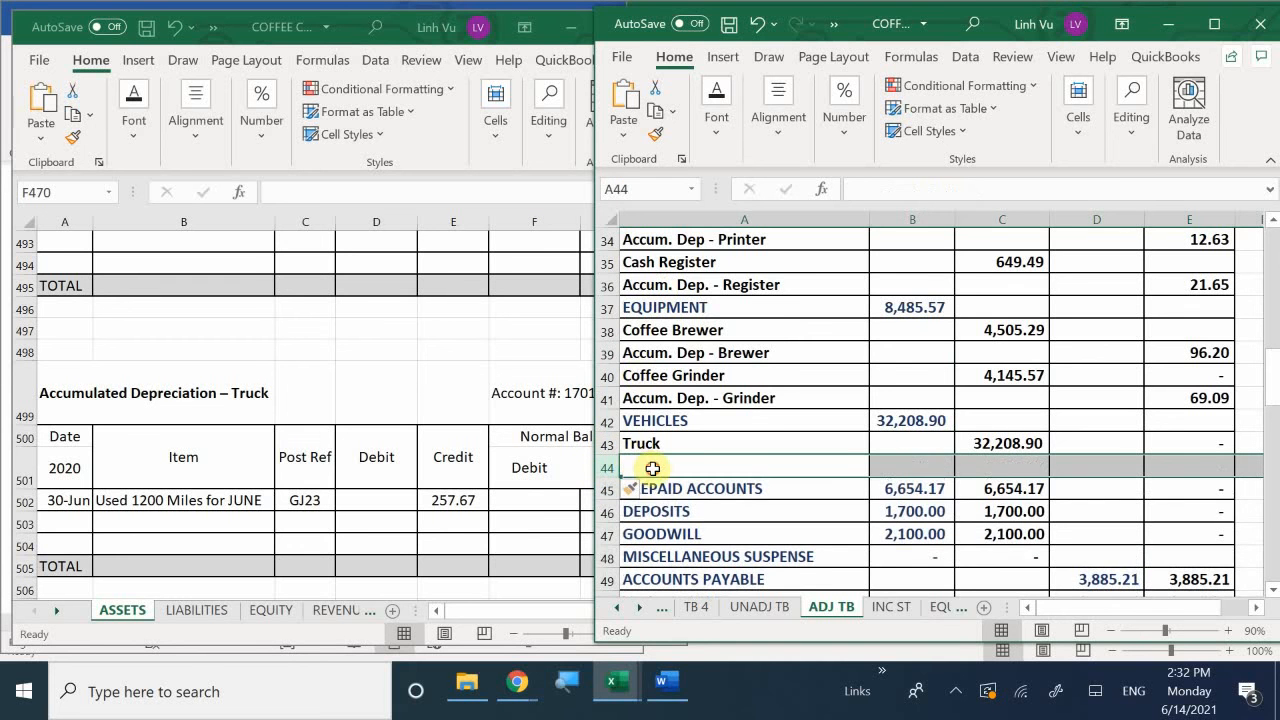
{"action": "left_click", "coordinate": [652, 468]}
{"action": "type", "text": "Ac"}
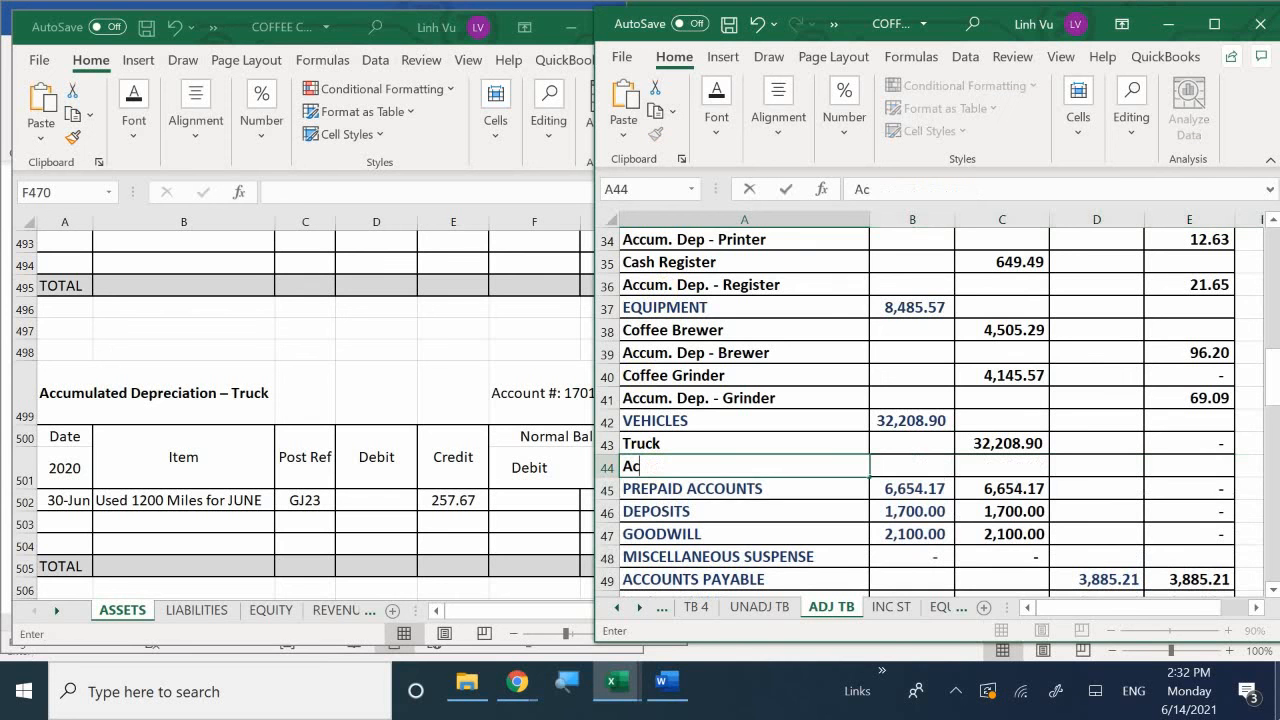
{"action": "type", "text": "cum. Dep - Truck"}
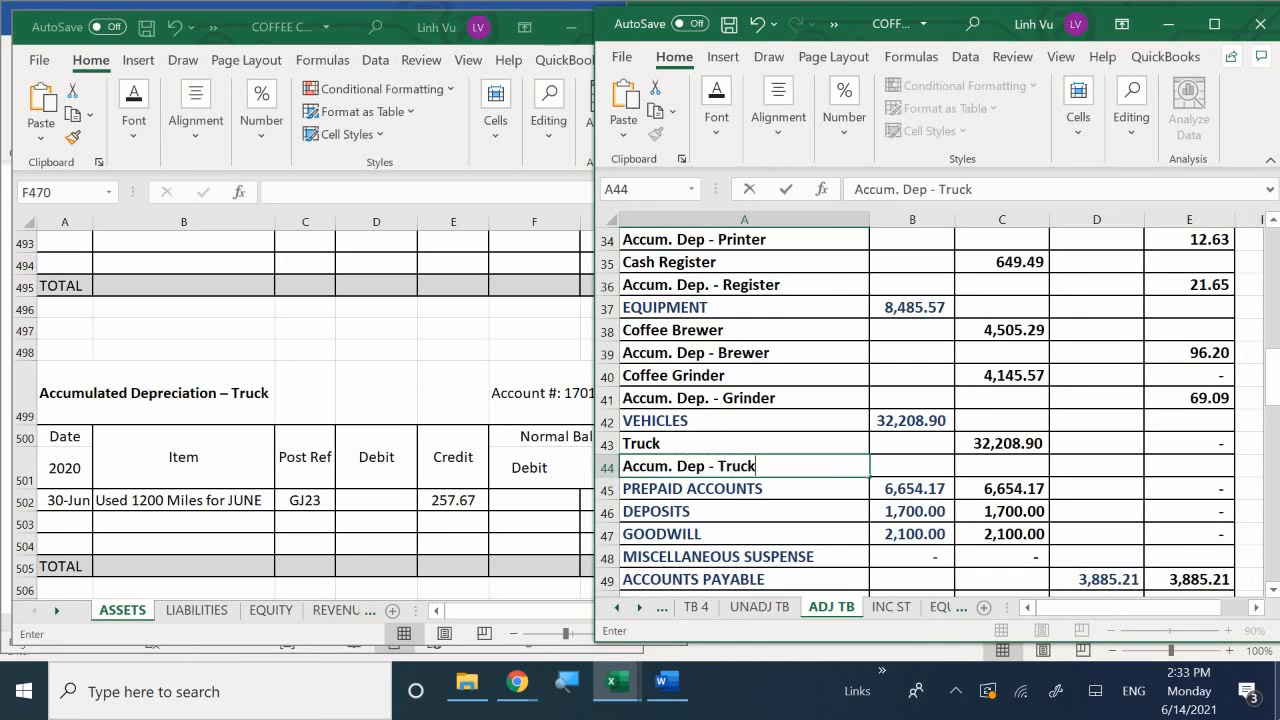
{"action": "key", "text": "Return"}
Enter the truck's accumulated depreciation of 257.67 as a credit in E44 of the adjusted trial balance.
{"action": "left_click", "coordinate": [907, 490]}
{"action": "key", "text": "Up"}
{"action": "key", "text": "Right"}
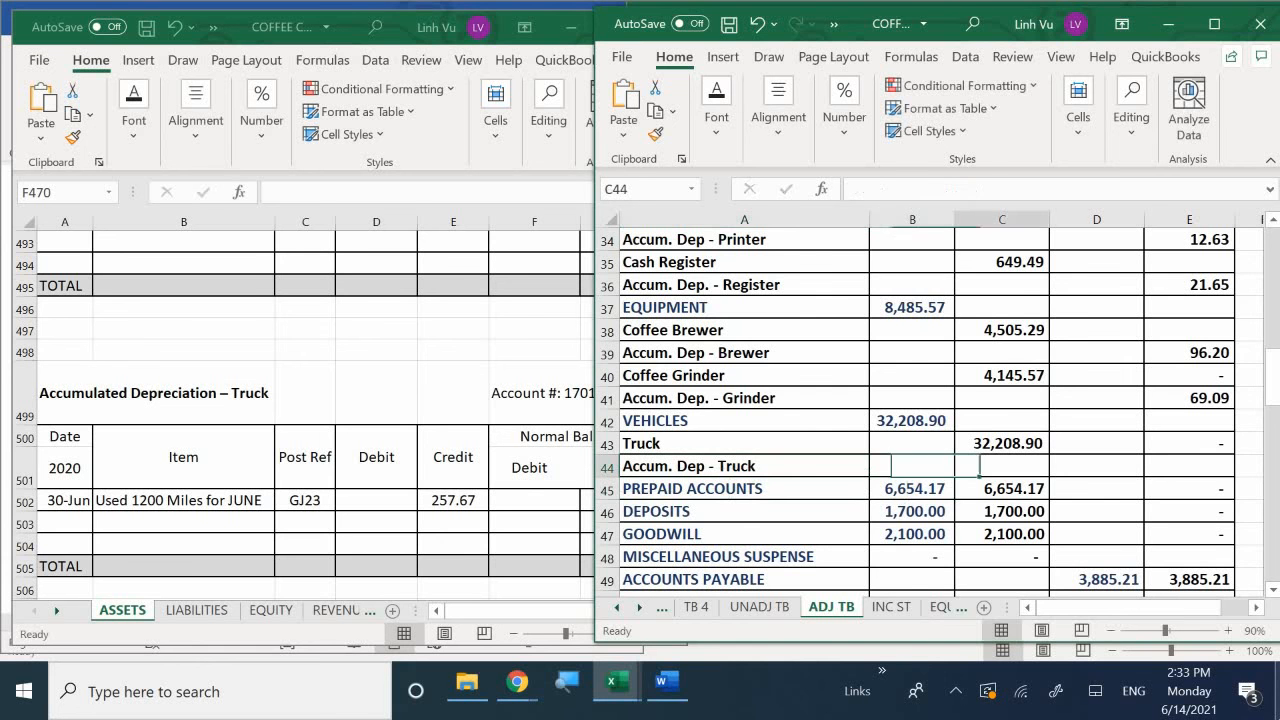
{"action": "key", "text": "Right"}
{"action": "key", "text": "Right"}
{"action": "key", "text": "Right"}
{"action": "key", "text": "Left"}
{"action": "key", "text": "Left"}
{"action": "key", "text": "Left"}
{"action": "key", "text": "Left"}
{"action": "key", "text": "Left"}
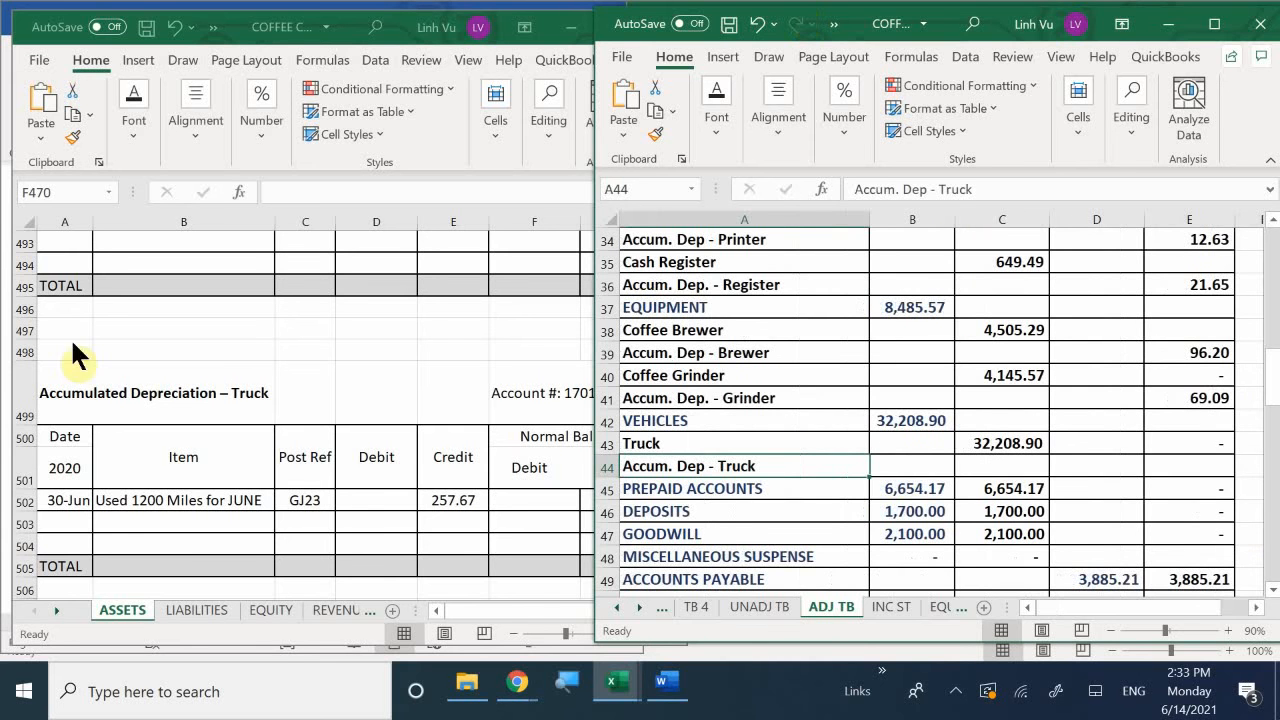
{"action": "left_click", "coordinate": [1166, 468]}
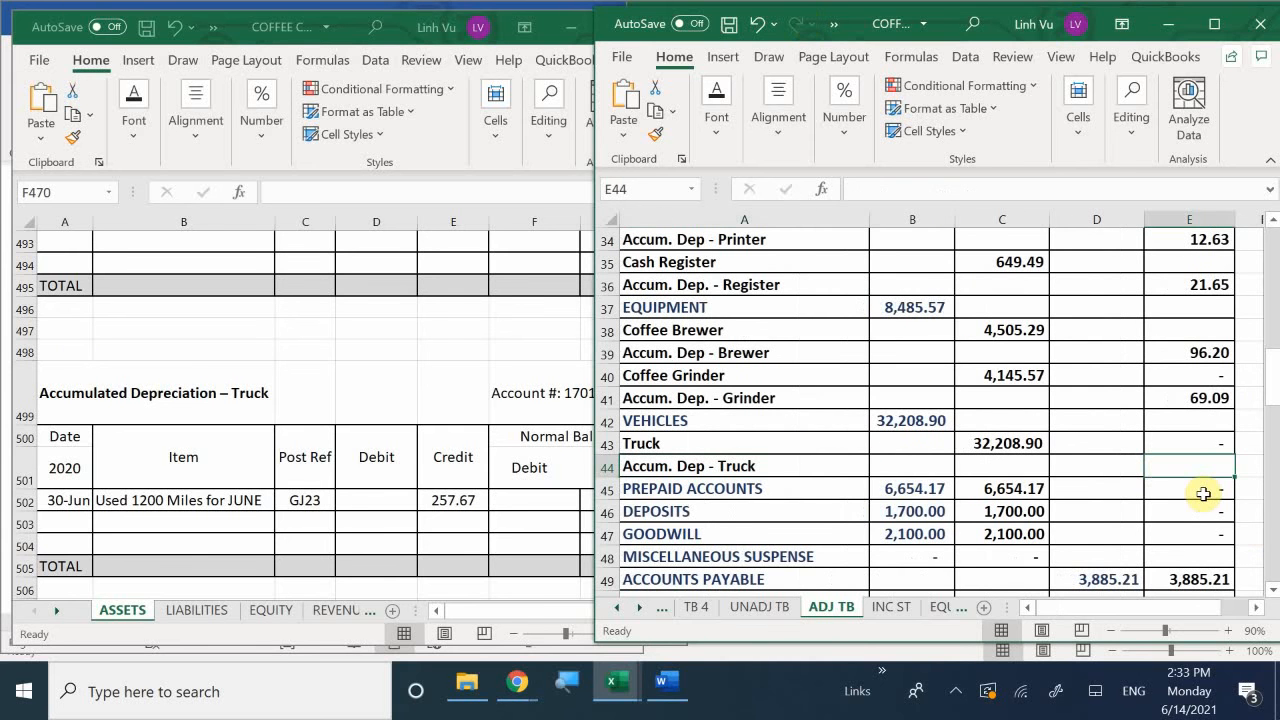
{"action": "type", "text": "257.67"}
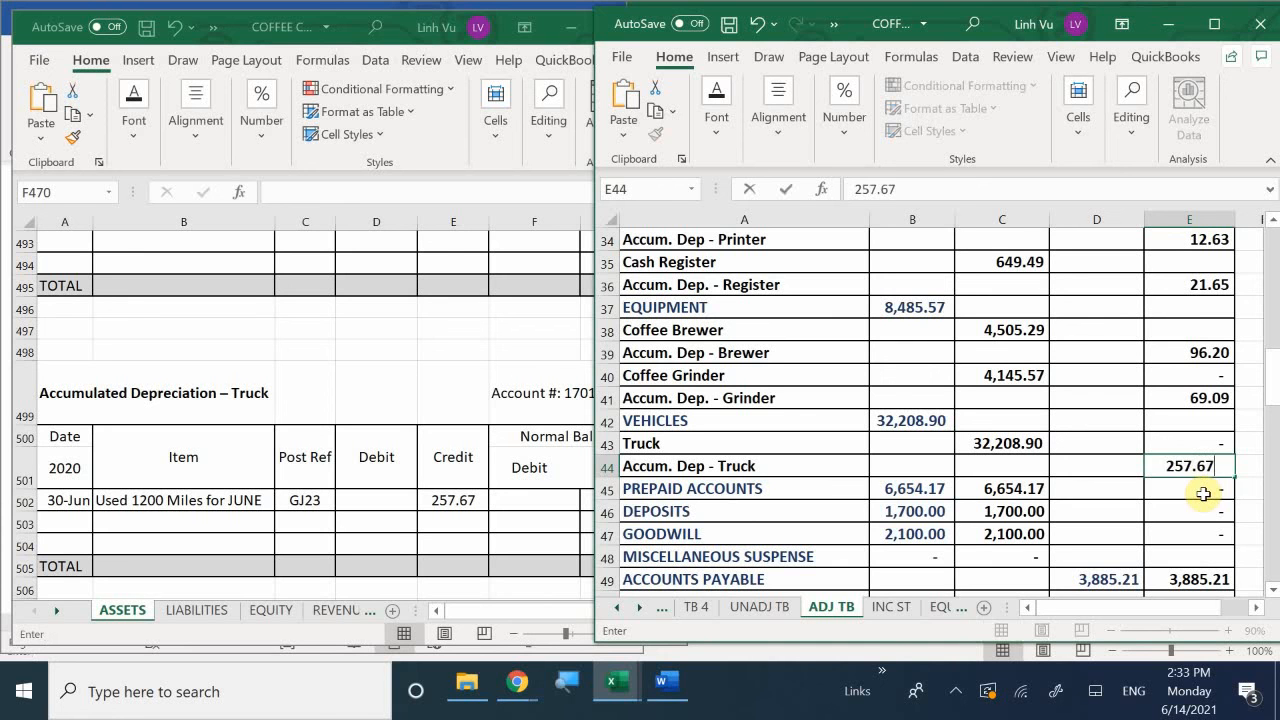
{"action": "key", "text": "Return"}
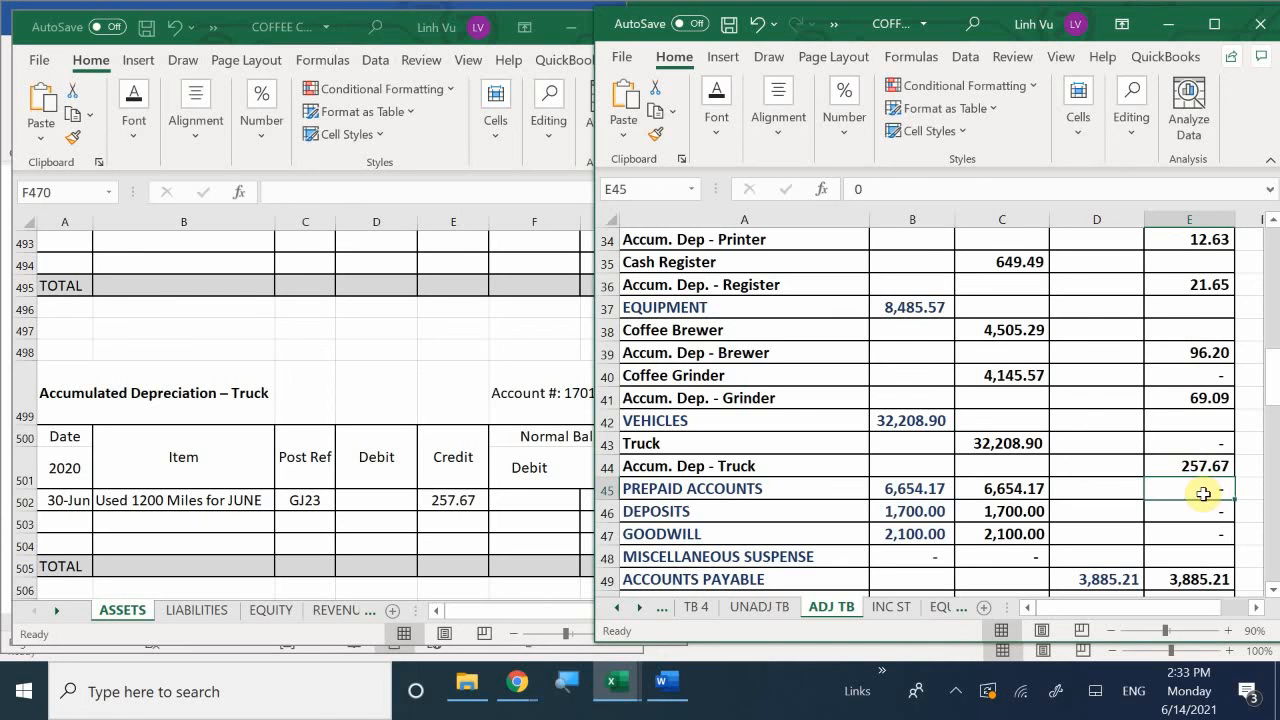
Replace the Vehicles total in B42 with the formula =C43-E44 to net out the truck depreciation.
{"action": "left_click", "coordinate": [916, 420]}
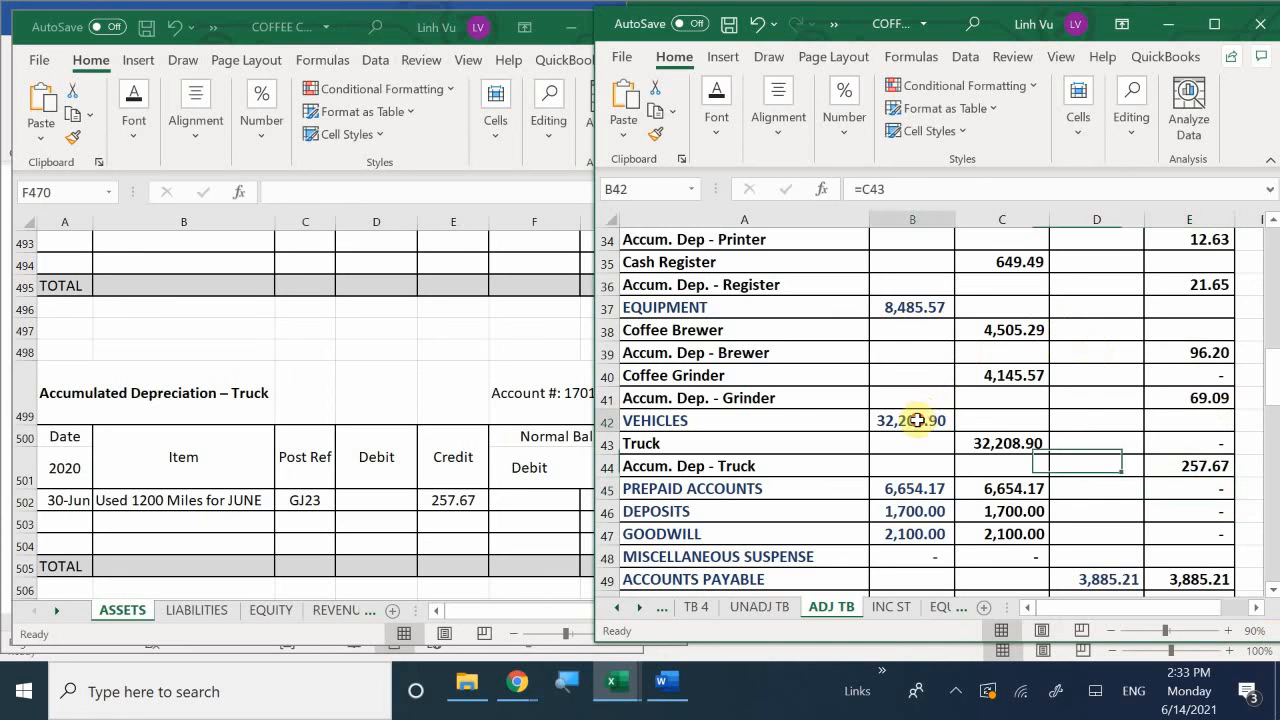
{"action": "type", "text": "="}
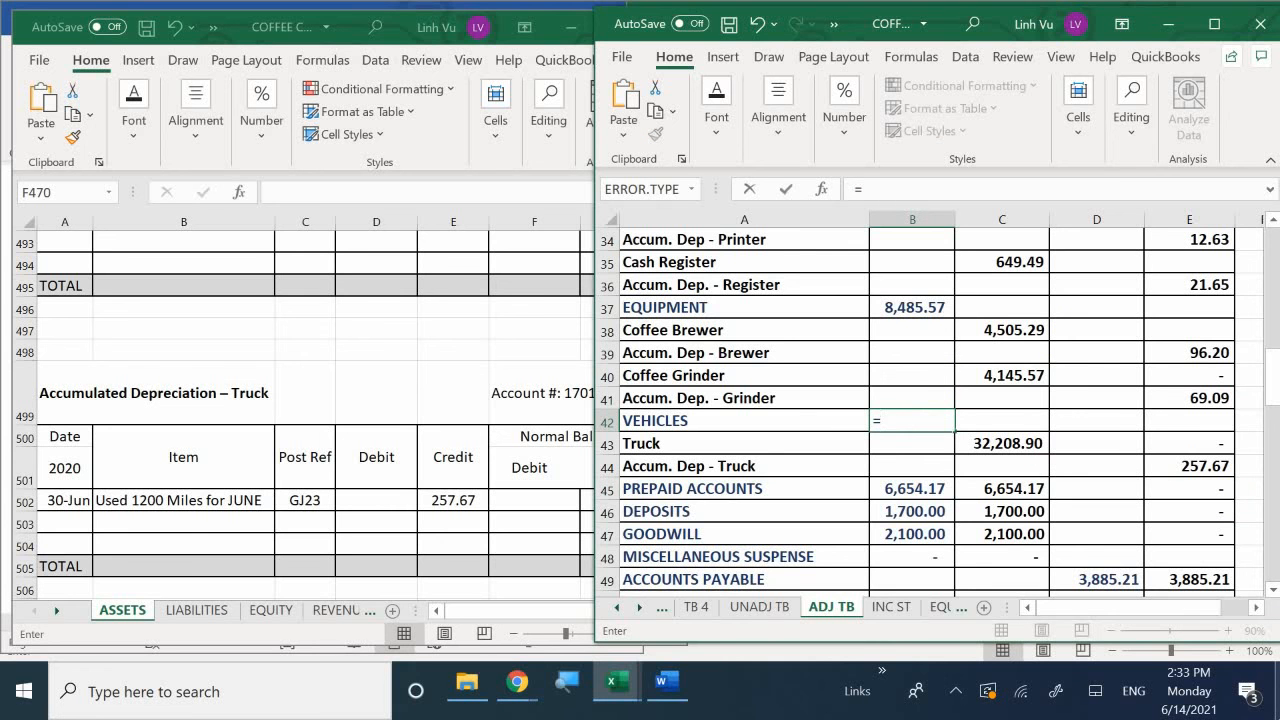
{"action": "left_click", "coordinate": [977, 443]}
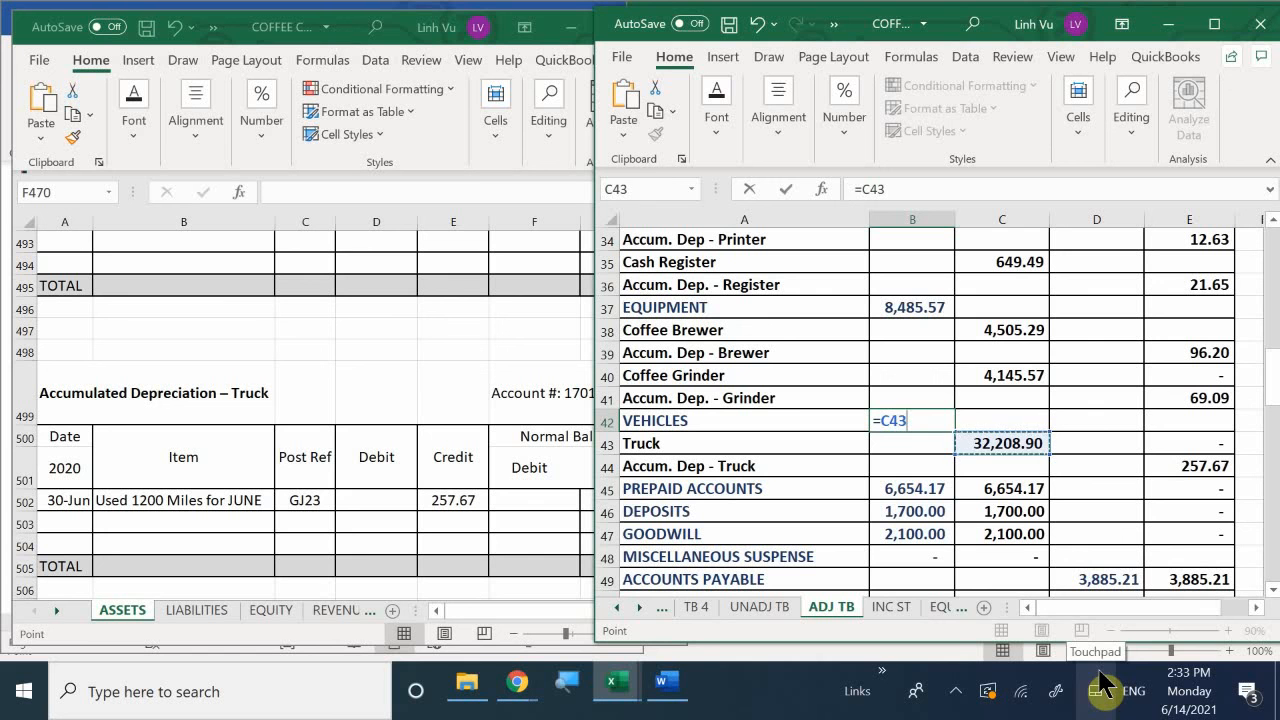
{"action": "type", "text": "-"}
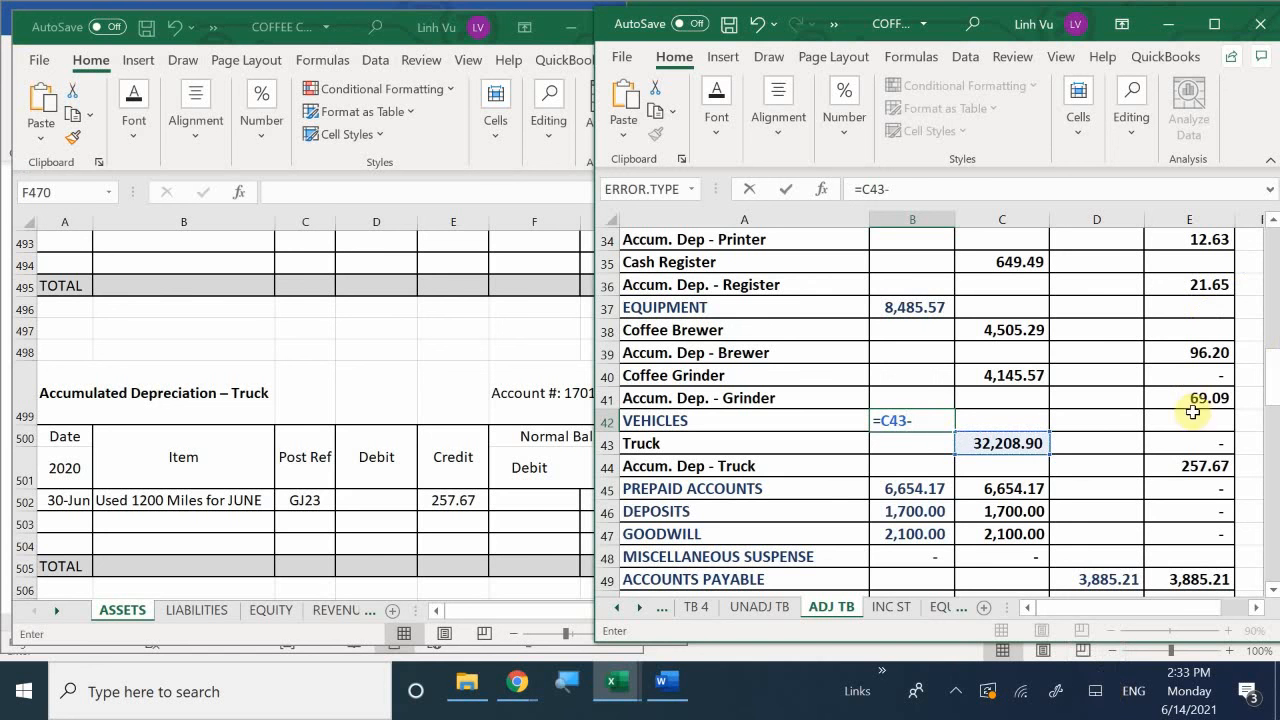
{"action": "left_click", "coordinate": [1203, 465]}
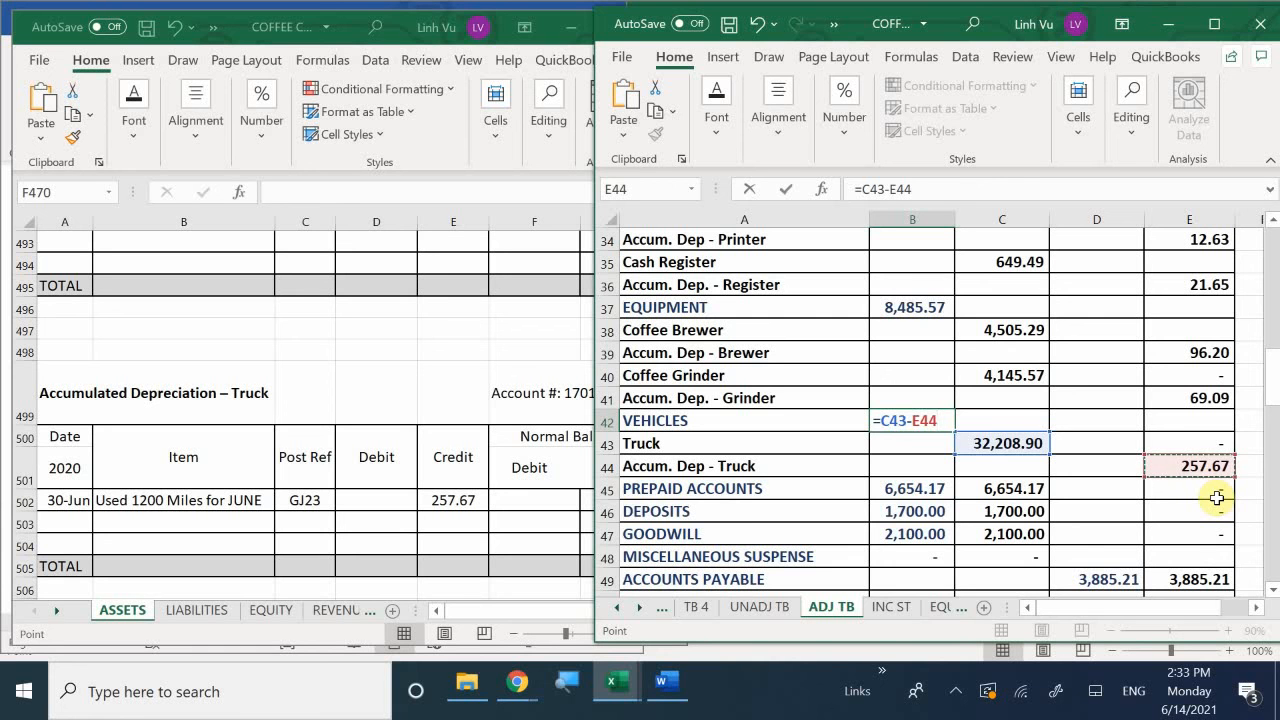
{"action": "key", "text": "Return"}
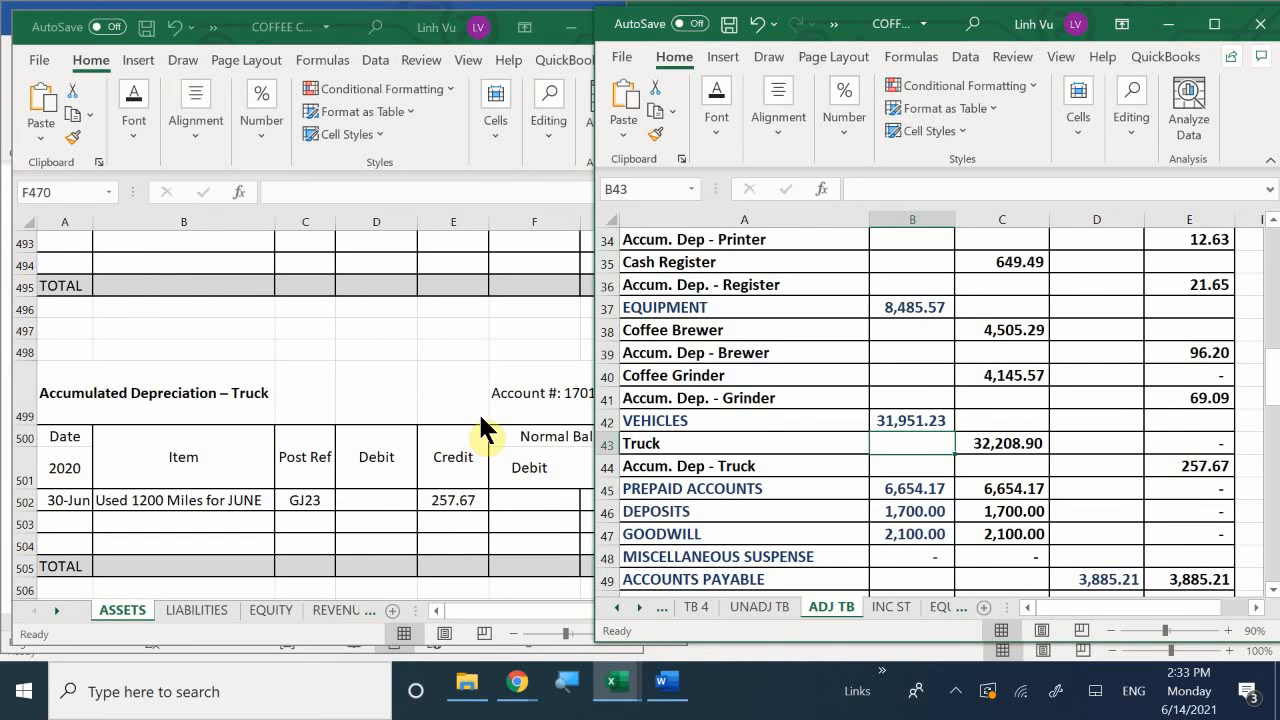
Compare the Prepaid Accounts and Deposits ending balances in the assets ledger with their rows in the adjusted trial balance.
{"action": "left_click", "coordinate": [446, 391]}
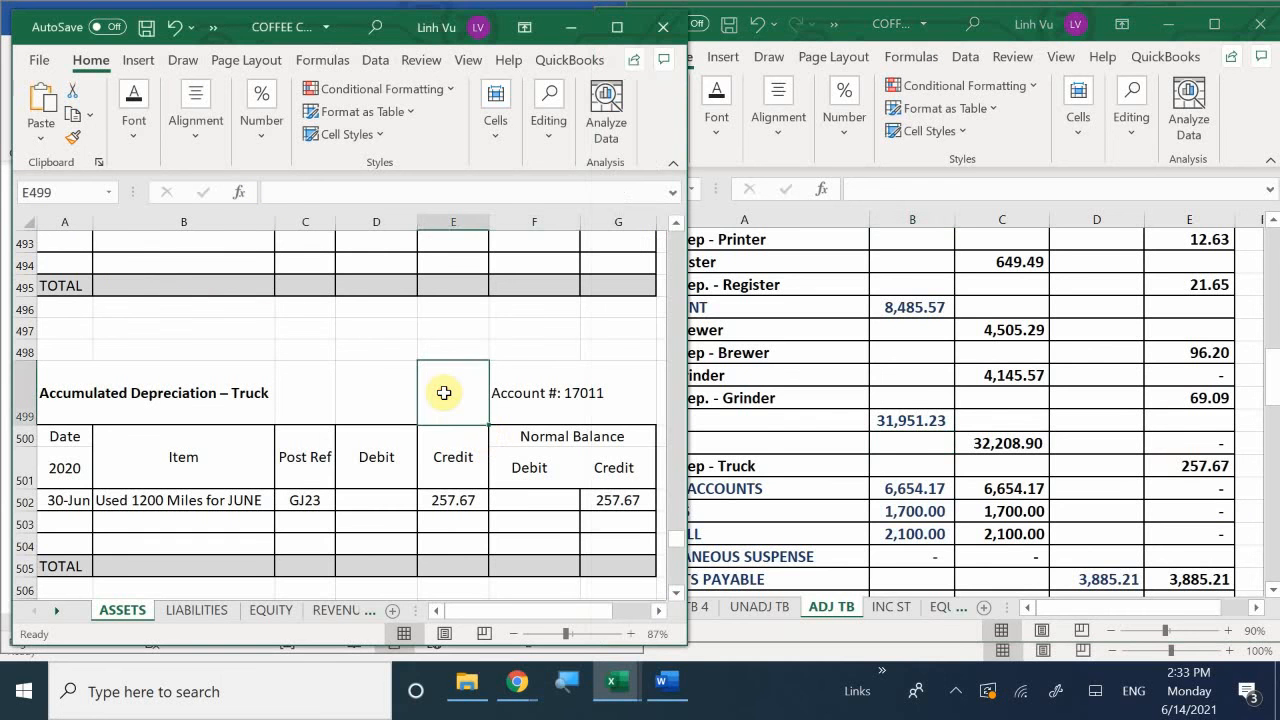
{"action": "scroll", "coordinate": [444, 392], "scroll_direction": "down", "scroll_amount": 1}
{"action": "scroll", "coordinate": [444, 392], "scroll_direction": "down", "scroll_amount": 3}
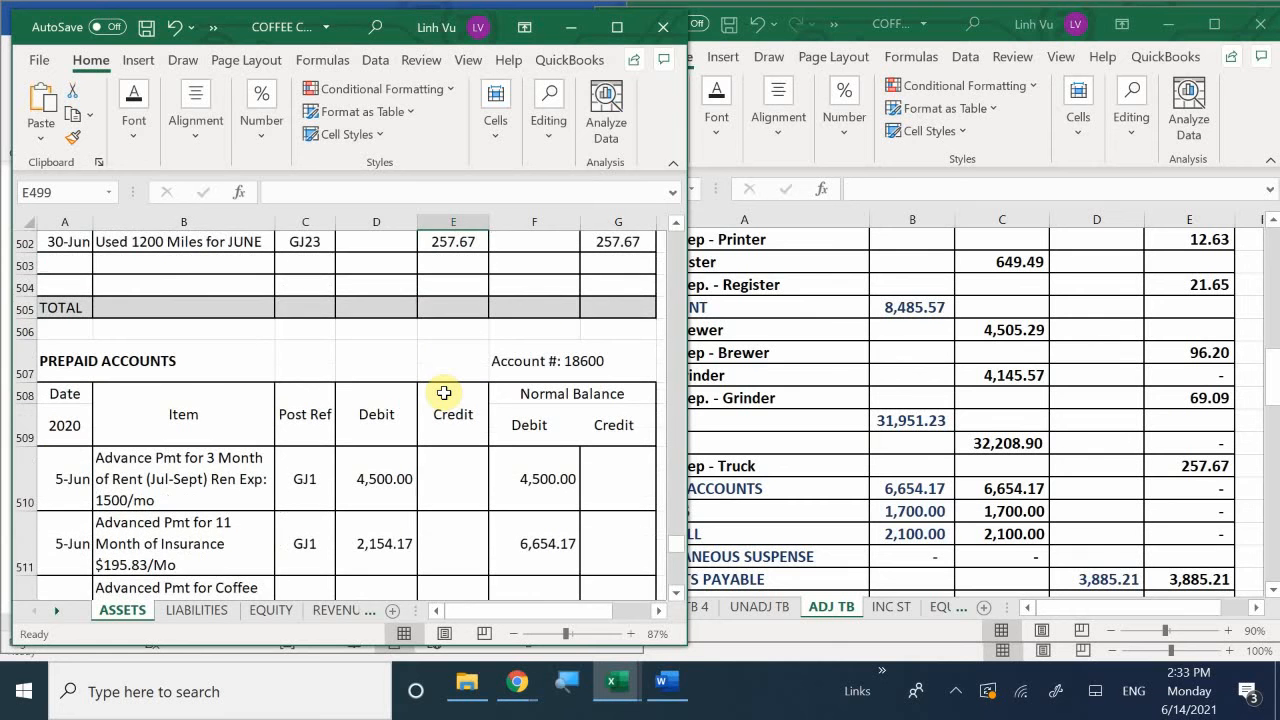
{"action": "scroll", "coordinate": [444, 392], "scroll_direction": "down", "scroll_amount": 4}
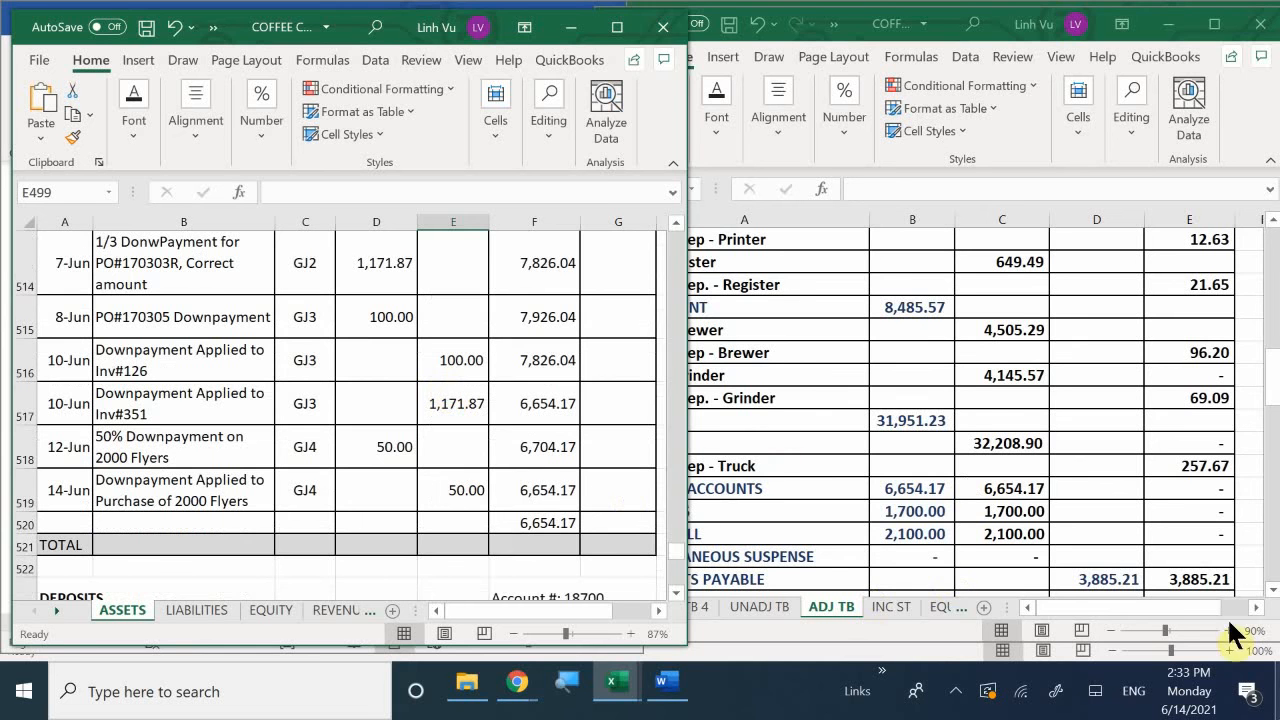
{"action": "left_click", "coordinate": [838, 487]}
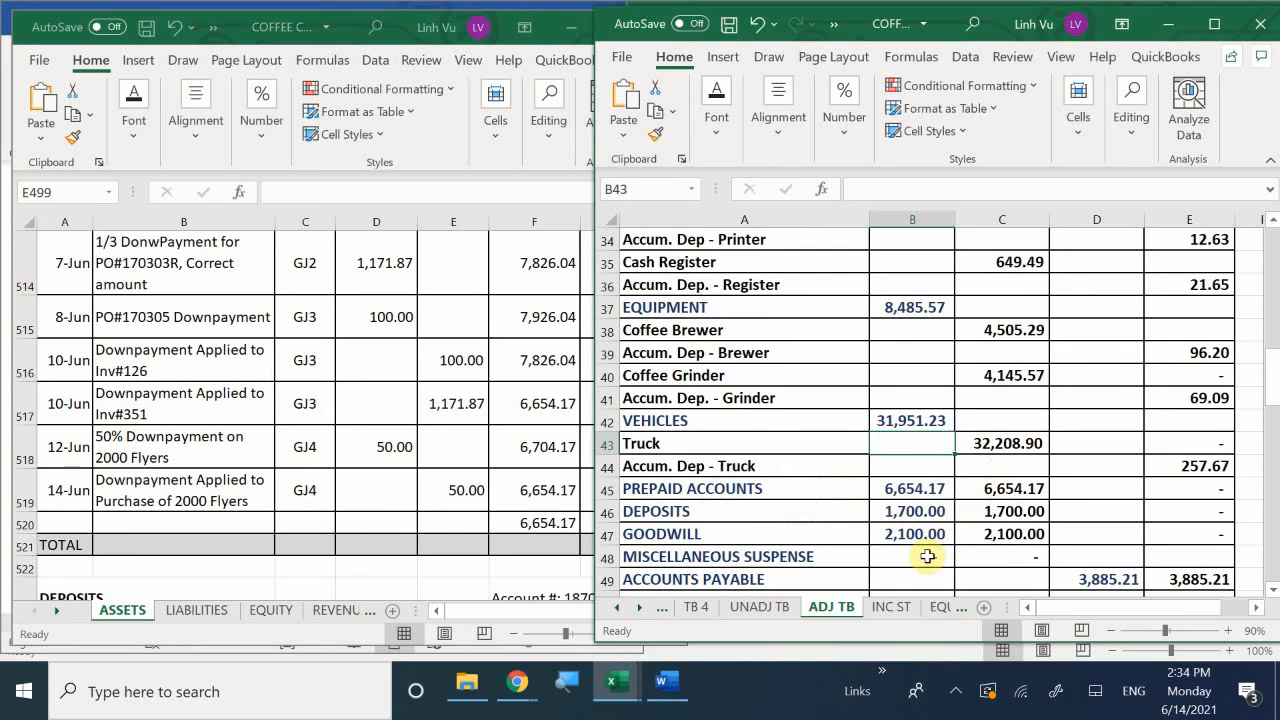
{"action": "scroll", "coordinate": [930, 552], "scroll_direction": "down", "scroll_amount": 1}
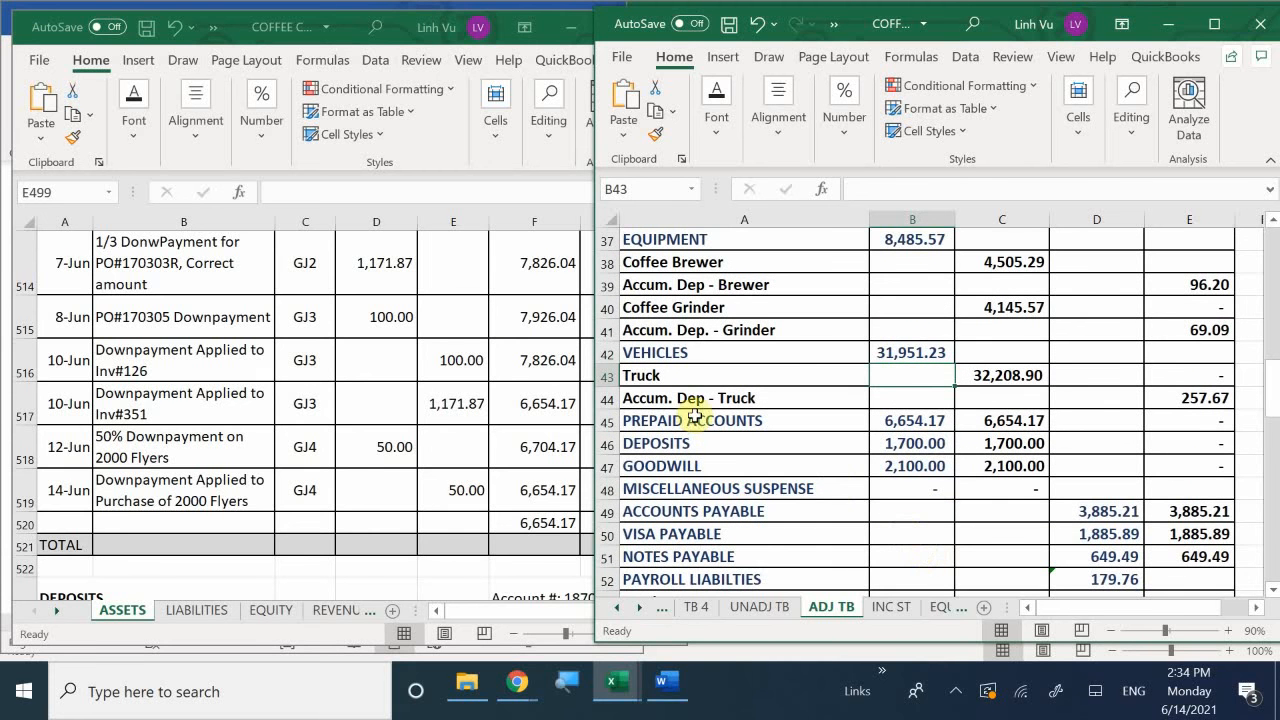
{"action": "left_click", "coordinate": [523, 497]}
{"action": "scroll", "coordinate": [524, 500], "scroll_direction": "down", "scroll_amount": 3}
{"action": "scroll", "coordinate": [524, 500], "scroll_direction": "down", "scroll_amount": 1}
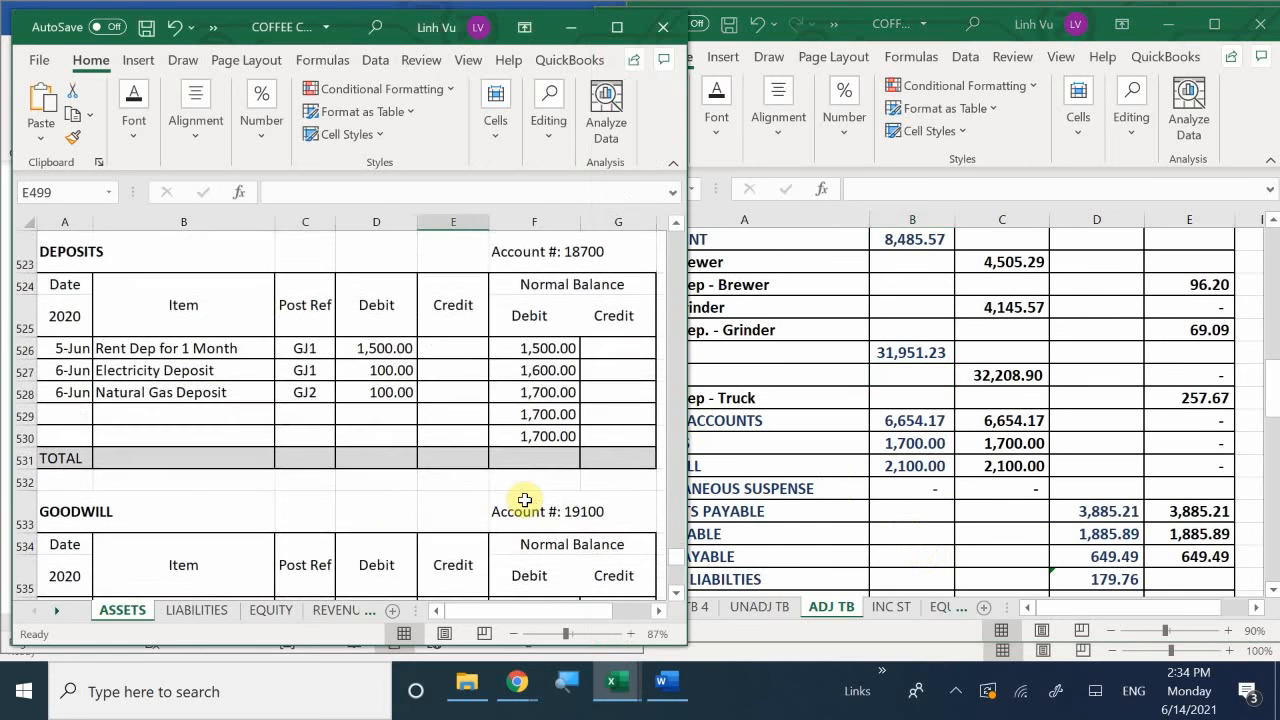
{"action": "scroll", "coordinate": [524, 500], "scroll_direction": "up", "scroll_amount": 1}
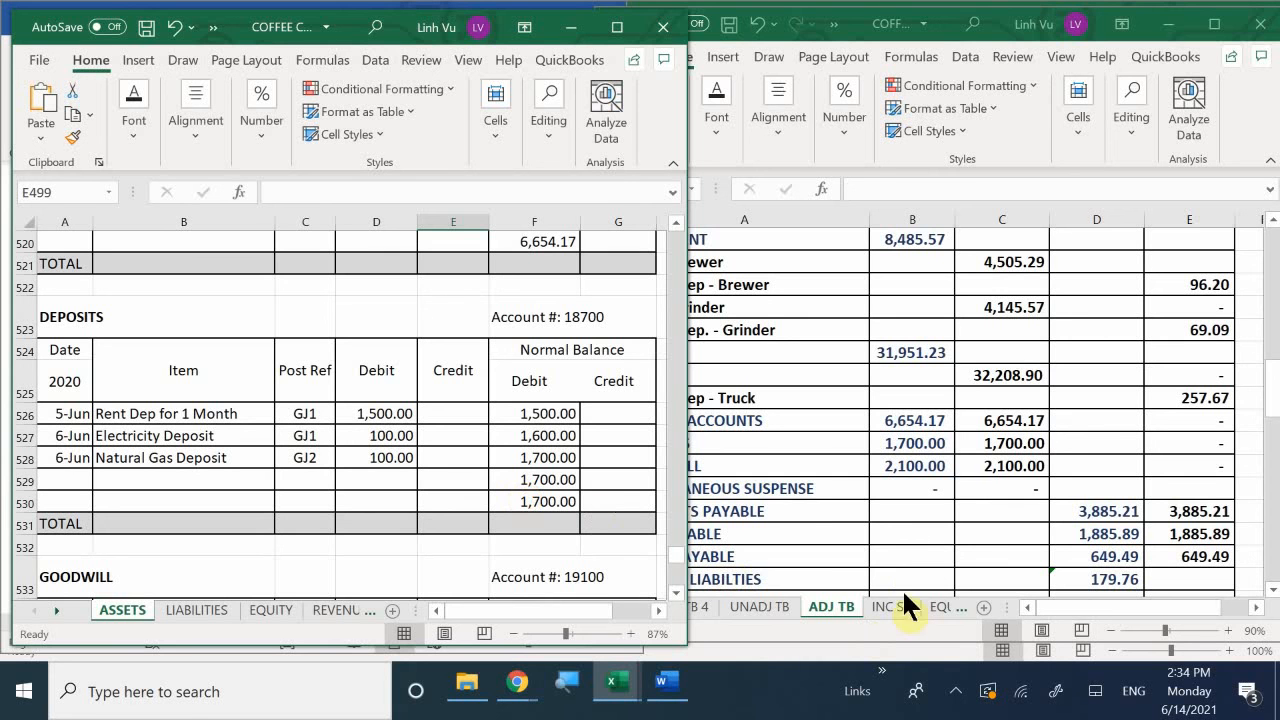
{"action": "left_click", "coordinate": [764, 487]}
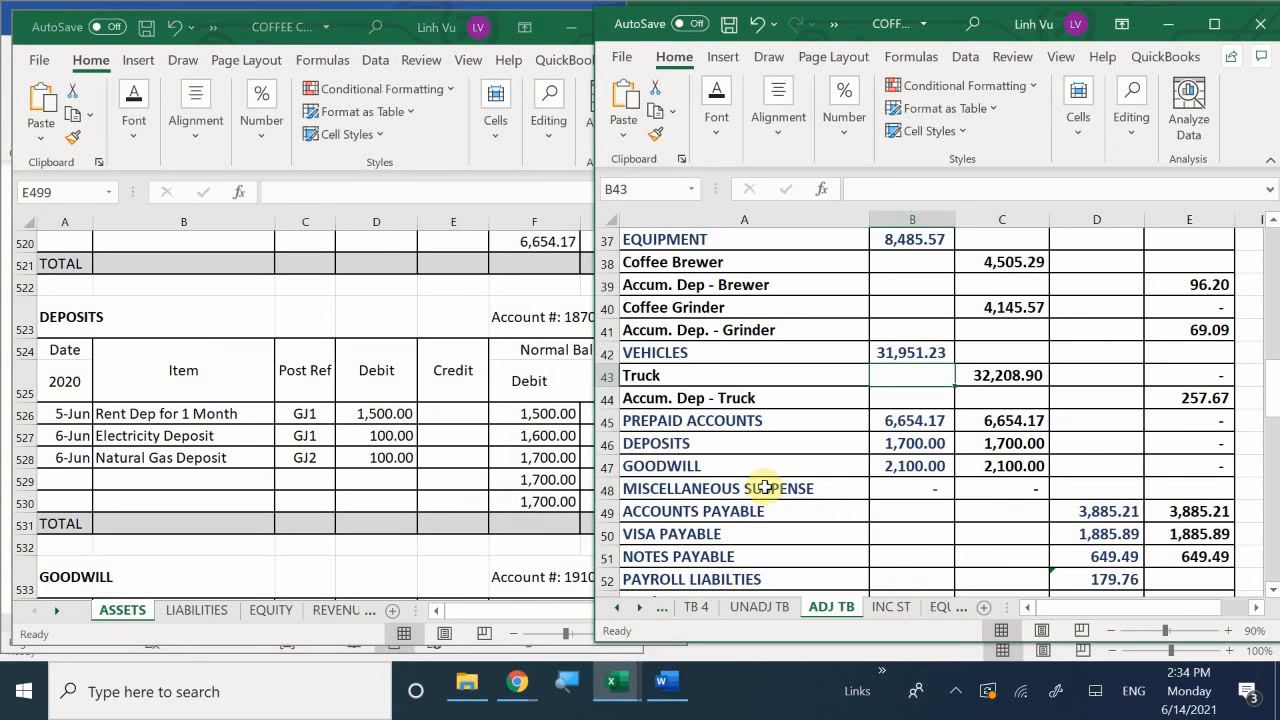
Look up the ending balances of the Goodwill and Accumulated Amortization – Goodwill accounts in the assets ledger.
{"action": "left_click", "coordinate": [559, 444]}
{"action": "scroll", "coordinate": [559, 444], "scroll_direction": "down", "scroll_amount": 3}
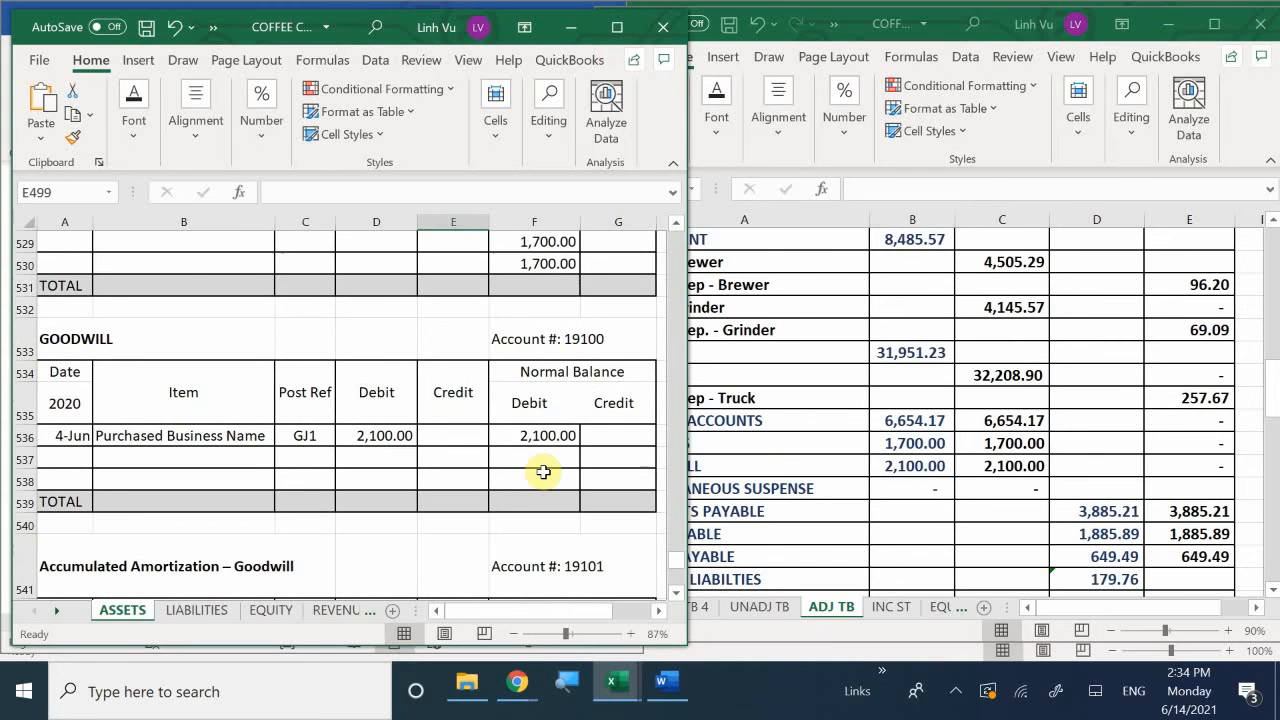
{"action": "scroll", "coordinate": [543, 471], "scroll_direction": "down", "scroll_amount": 2}
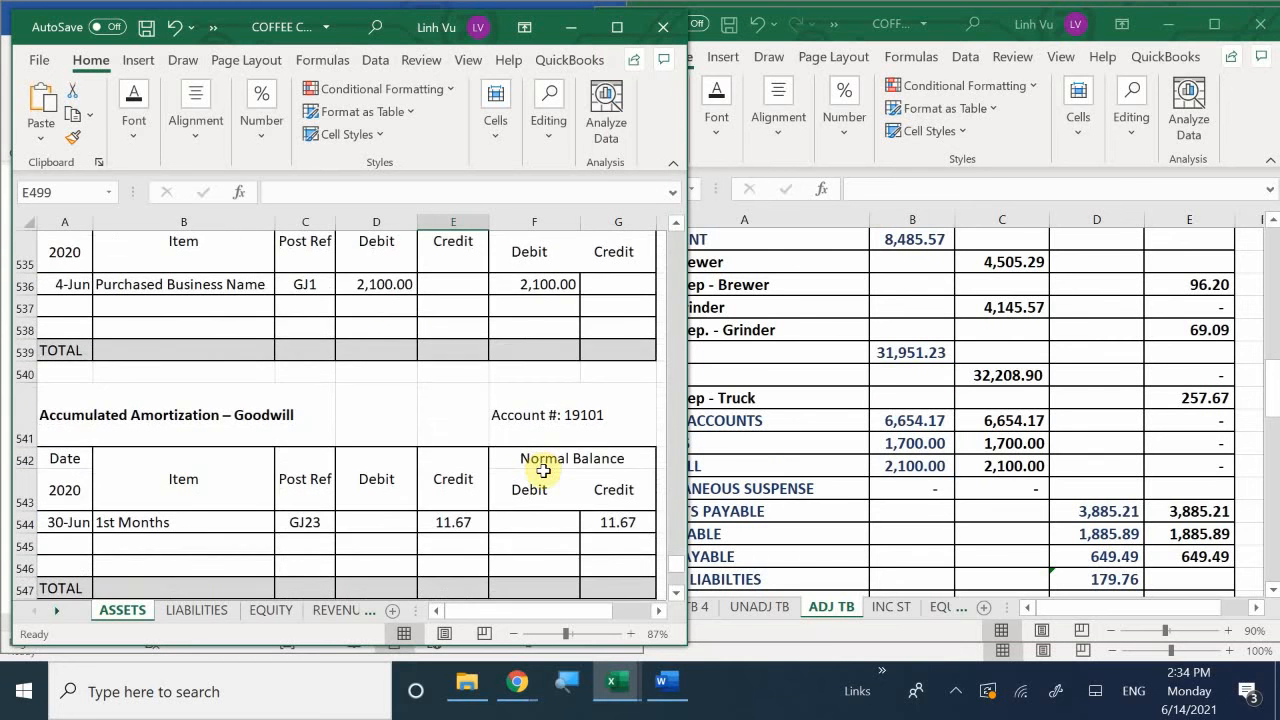
Insert a blank row above Miscellaneous Suspense in the adjusted trial balance.
{"action": "left_click", "coordinate": [760, 490]}
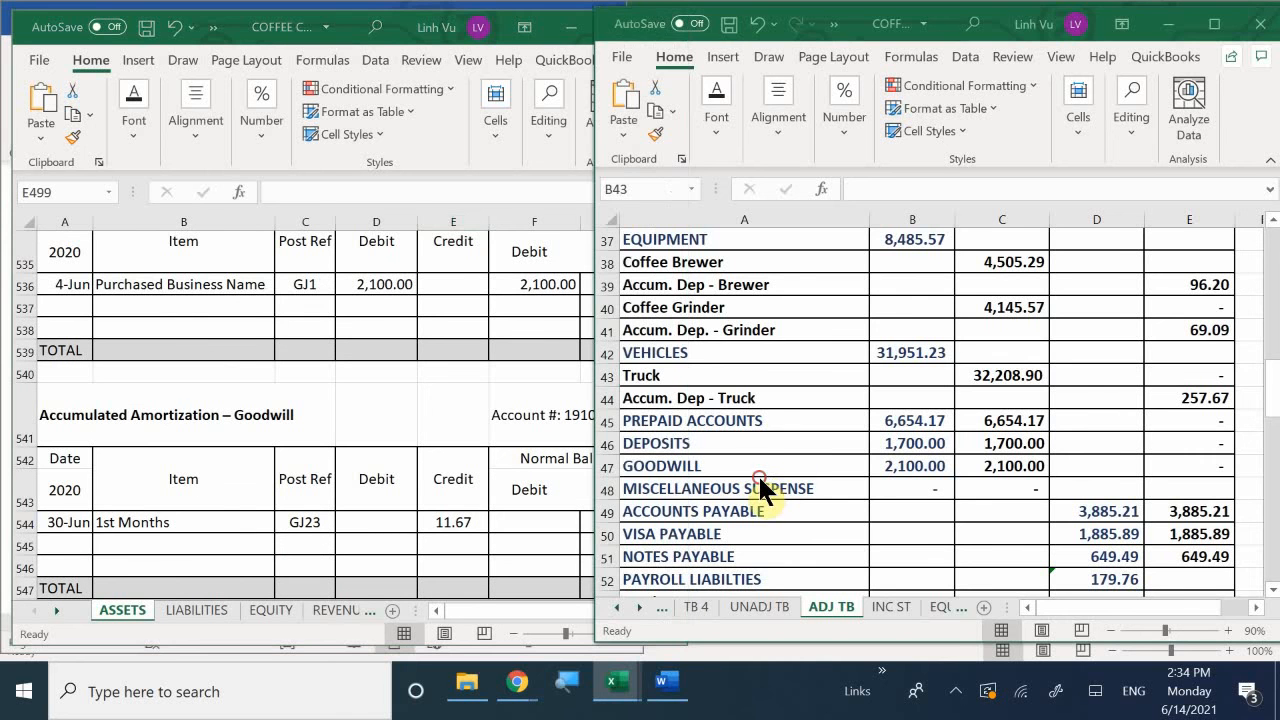
{"action": "right_click", "coordinate": [607, 488]}
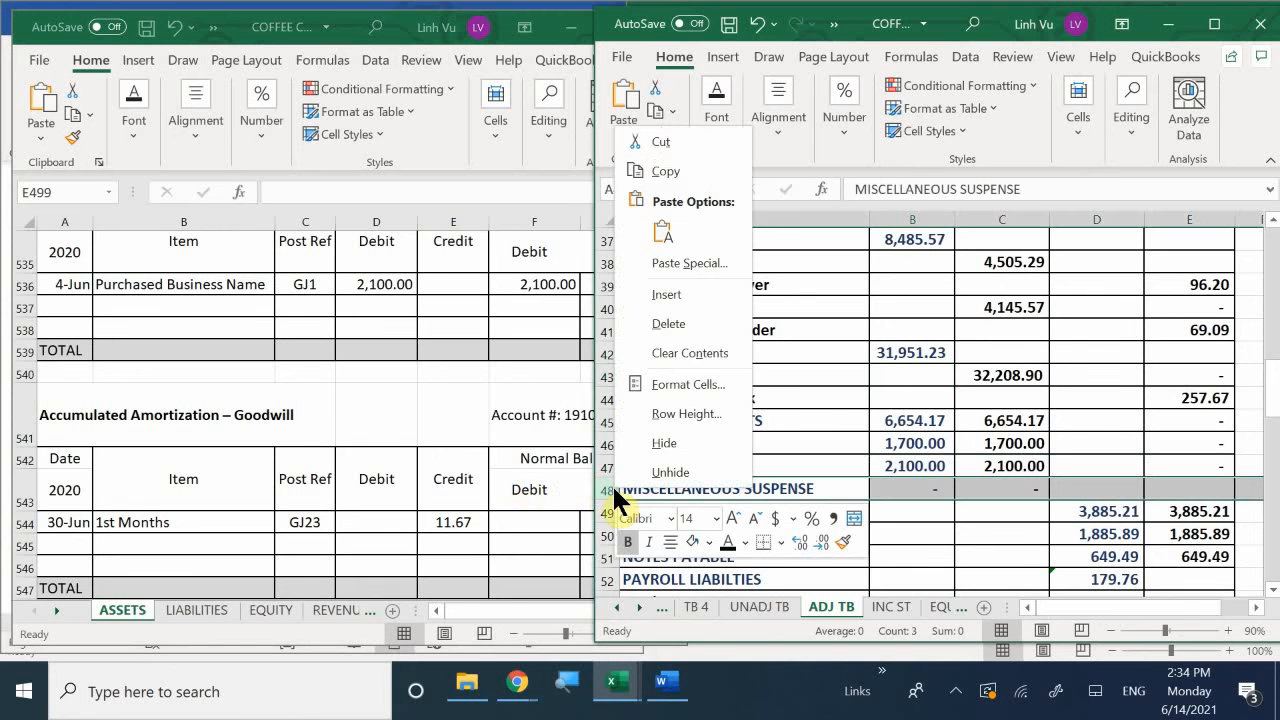
{"action": "left_click", "coordinate": [696, 298]}
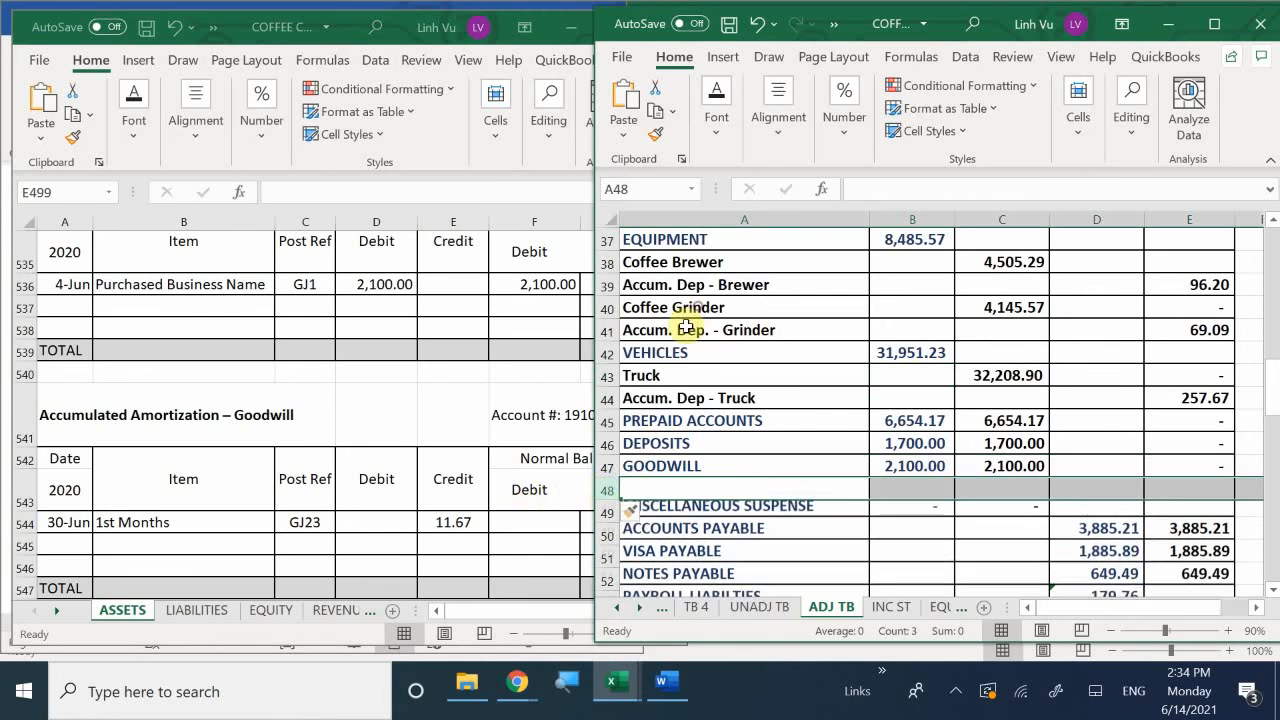
Label the new row below Goodwill "Accum. Amort. - Goodwill" in A48.
{"action": "left_click", "coordinate": [643, 489]}
{"action": "left_click", "coordinate": [728, 130]}
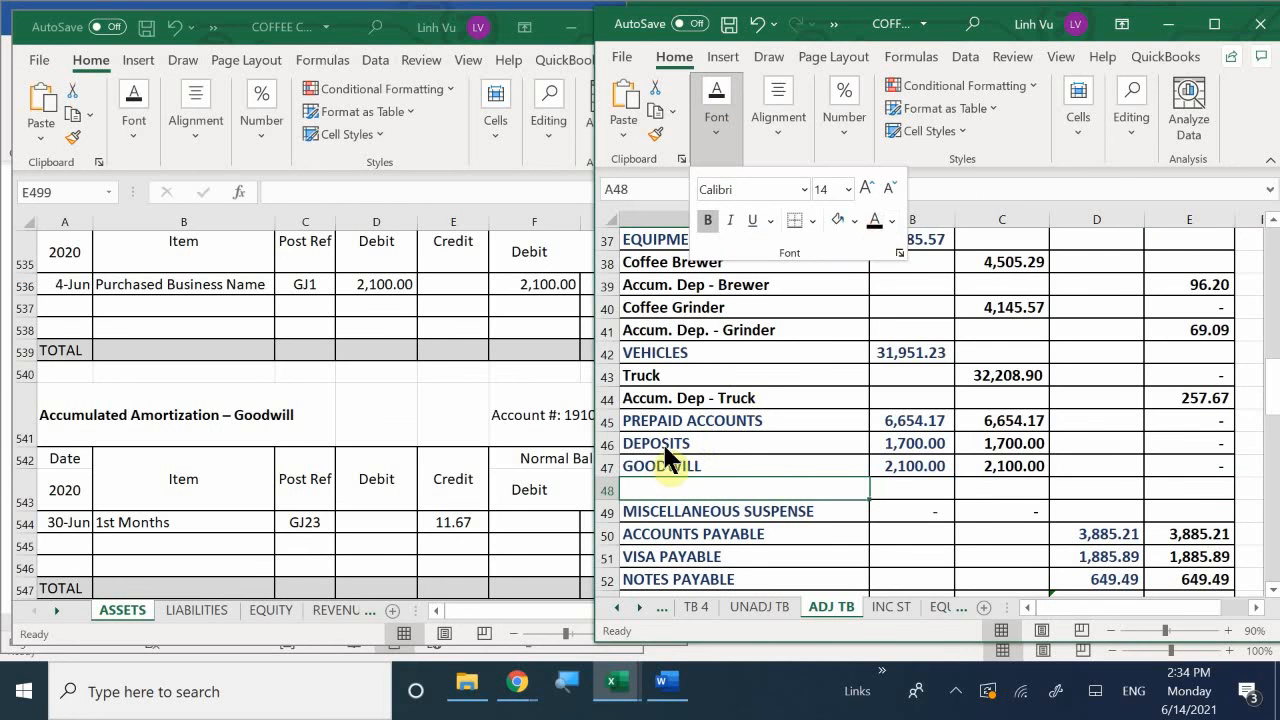
{"action": "left_click", "coordinate": [662, 485]}
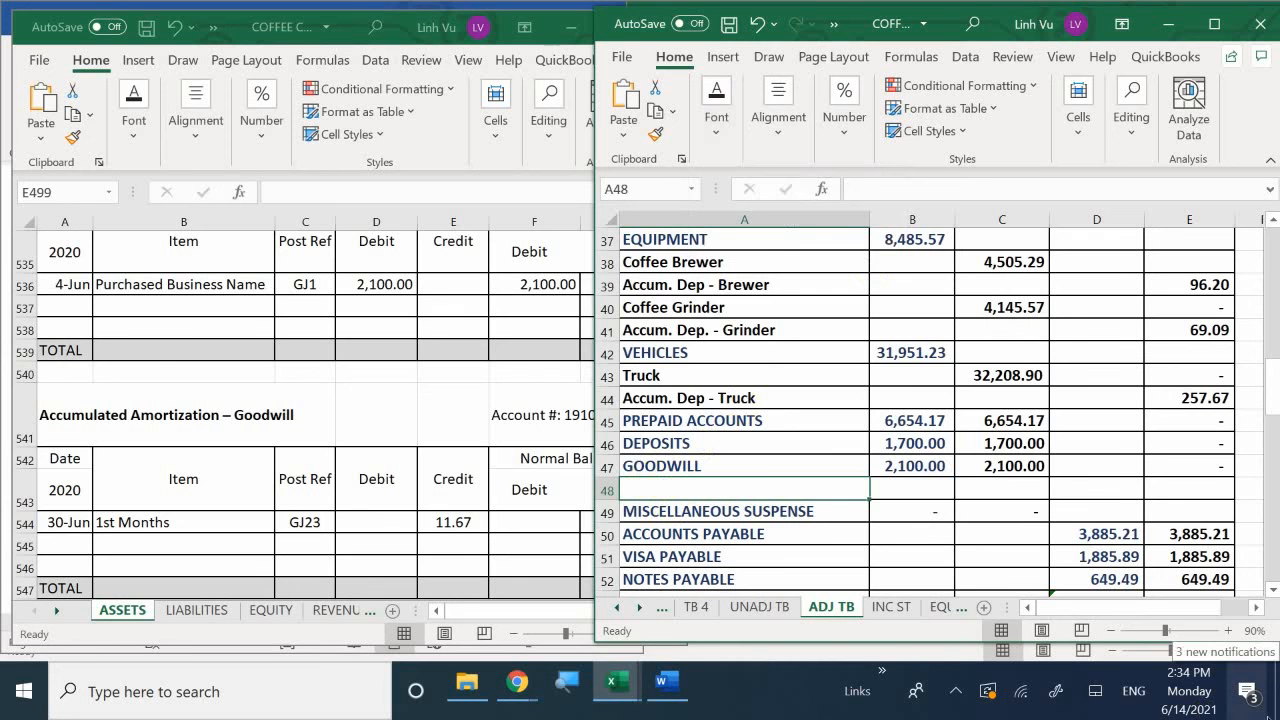
{"action": "type", "text": "Accu"}
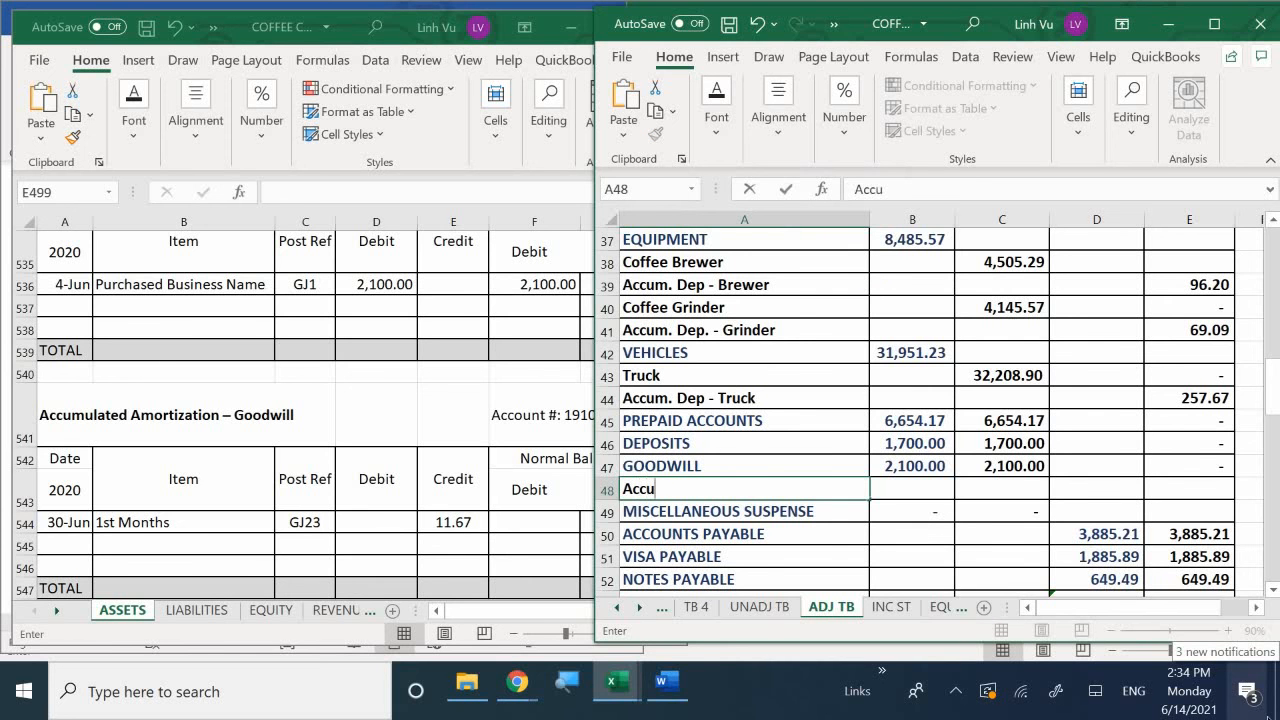
{"action": "type", "text": "m. Amort. G"}
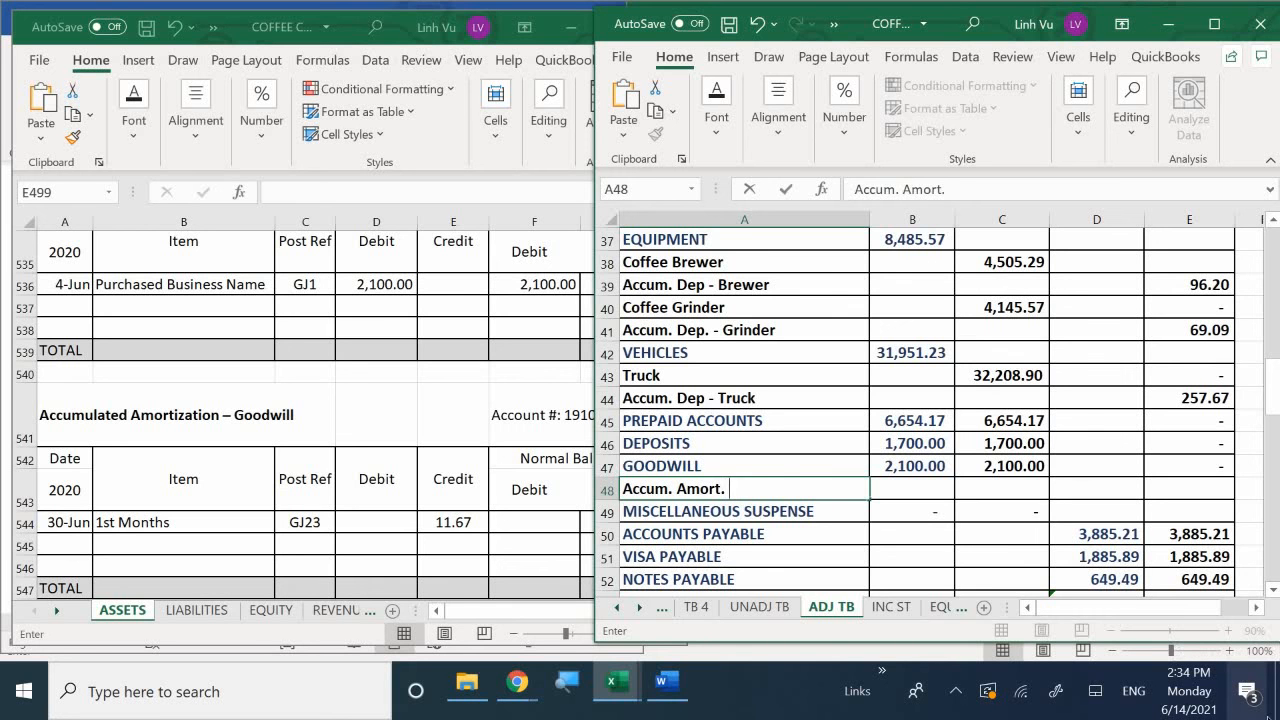
{"action": "key", "text": "BackSpace"}
{"action": "key", "text": "BackSpace"}
{"action": "type", "text": "- Goodwill"}
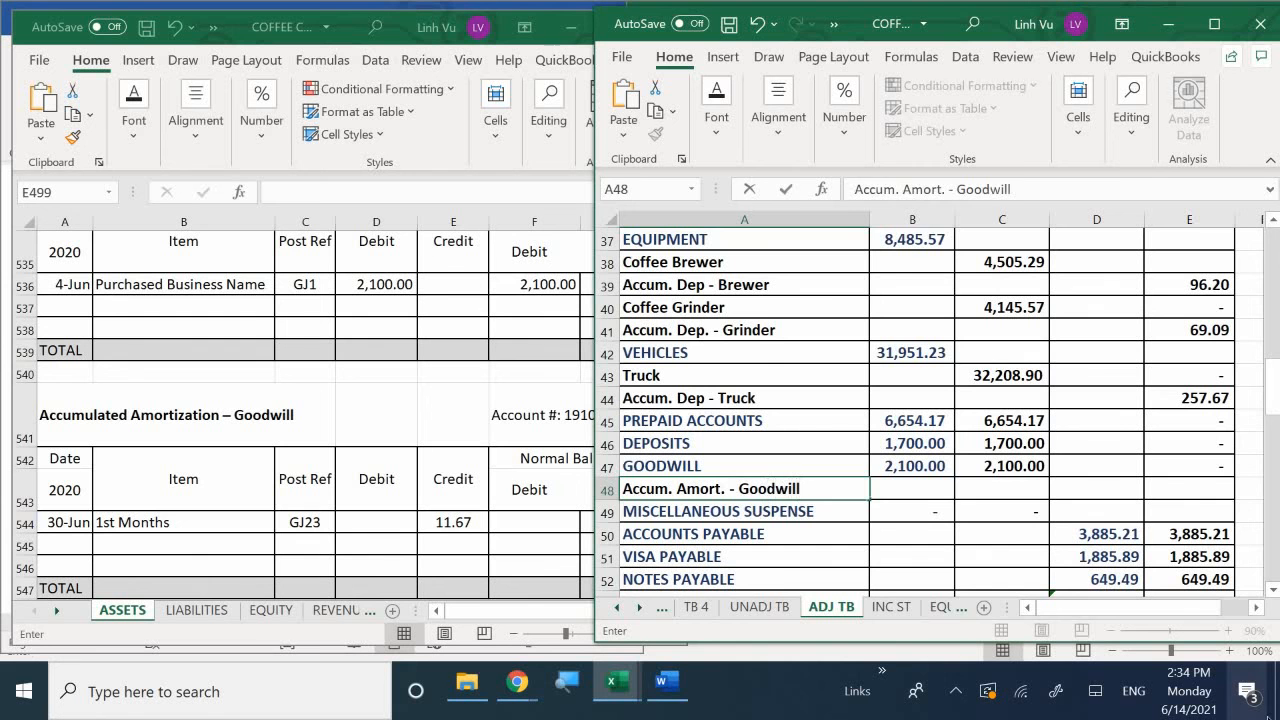
{"action": "key", "text": "Return"}
Enter the goodwill's accumulated amortization of 11.67 as a credit in E48.
{"action": "key", "text": "Up"}
{"action": "key", "text": "Right"}
{"action": "key", "text": "Right"}
{"action": "key", "text": "Right"}
{"action": "key", "text": "Right"}
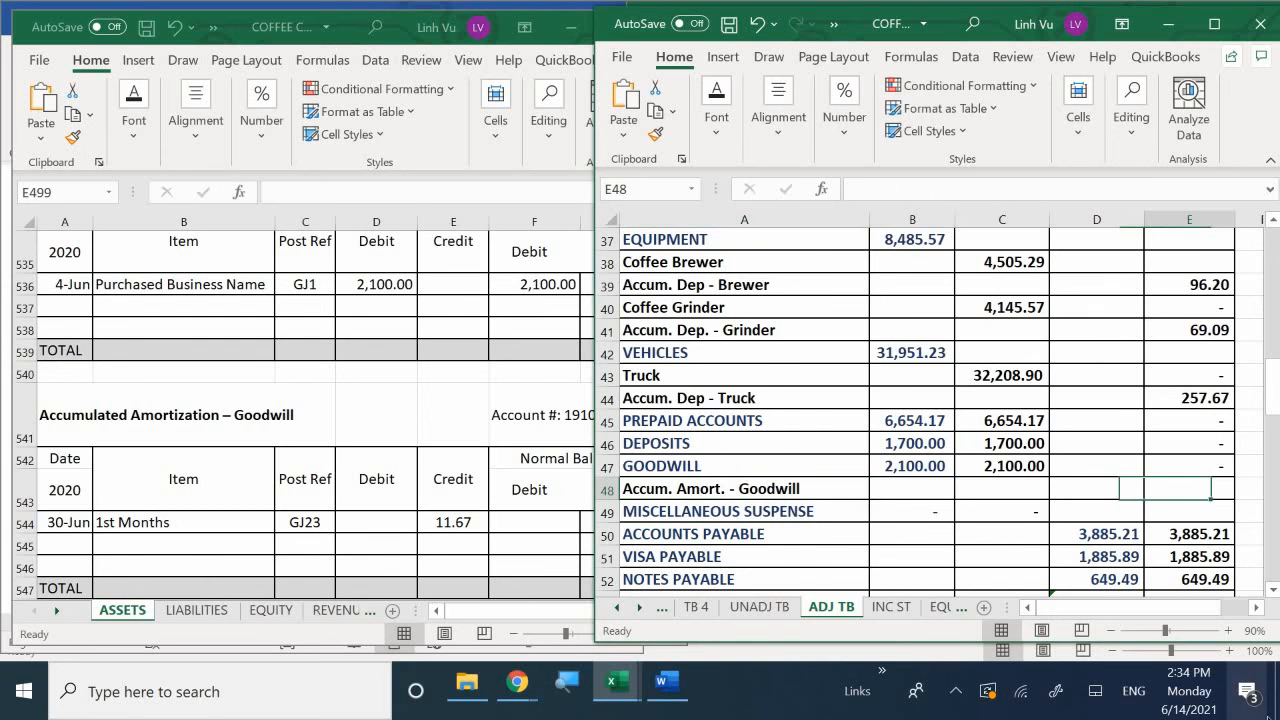
{"action": "key", "text": "Right"}
{"action": "key", "text": "Left"}
{"action": "key", "text": "Left"}
{"action": "key", "text": "Left"}
{"action": "key", "text": "Left"}
{"action": "key", "text": "Left"}
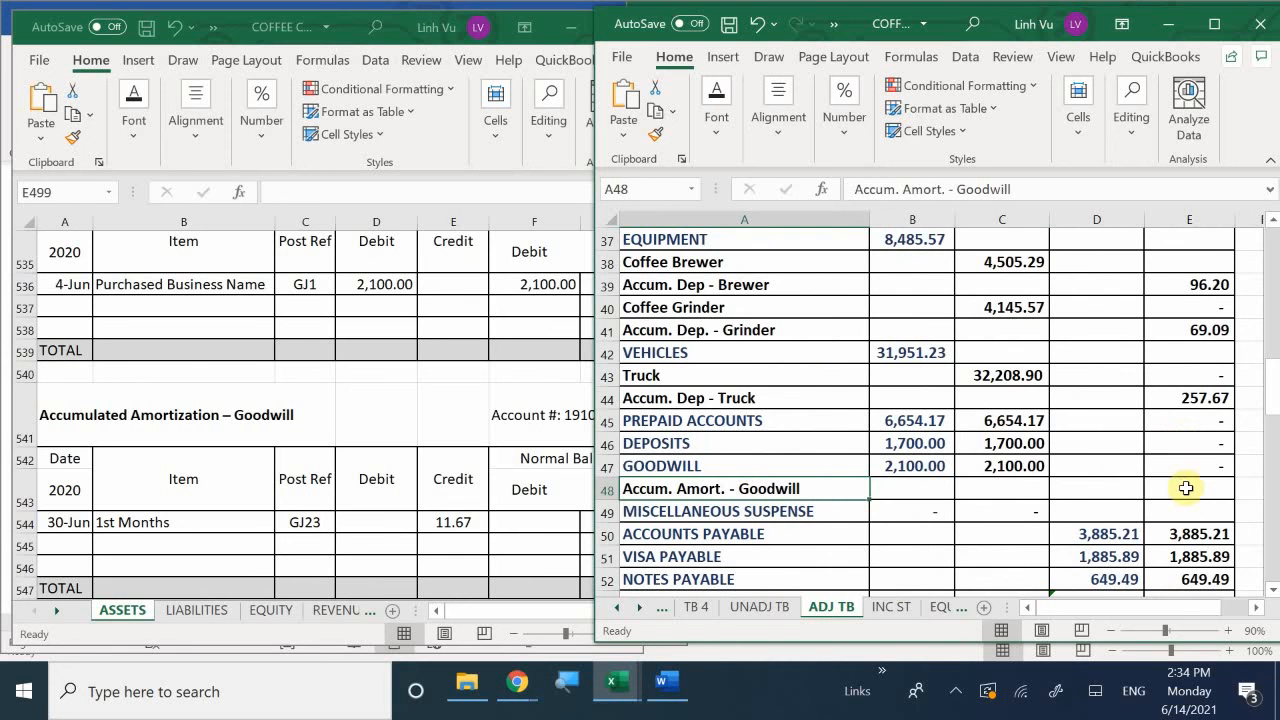
{"action": "left_click", "coordinate": [1192, 497]}
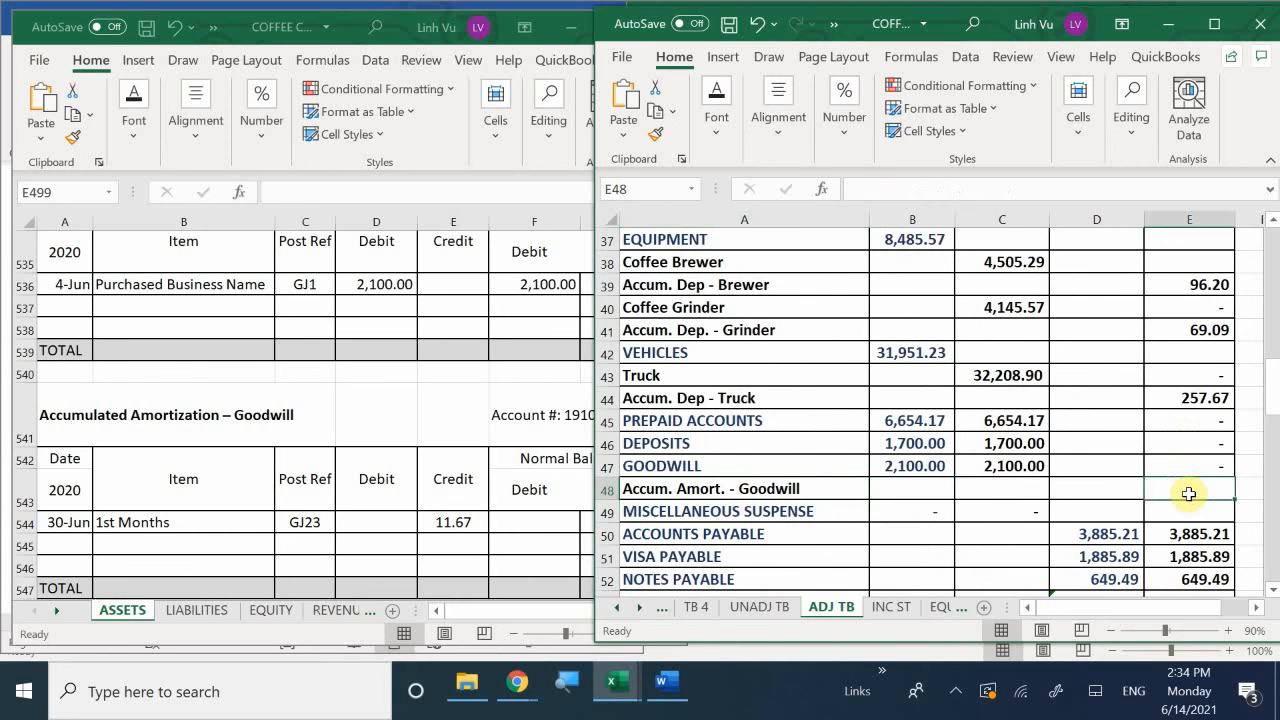
{"action": "type", "text": "11.67"}
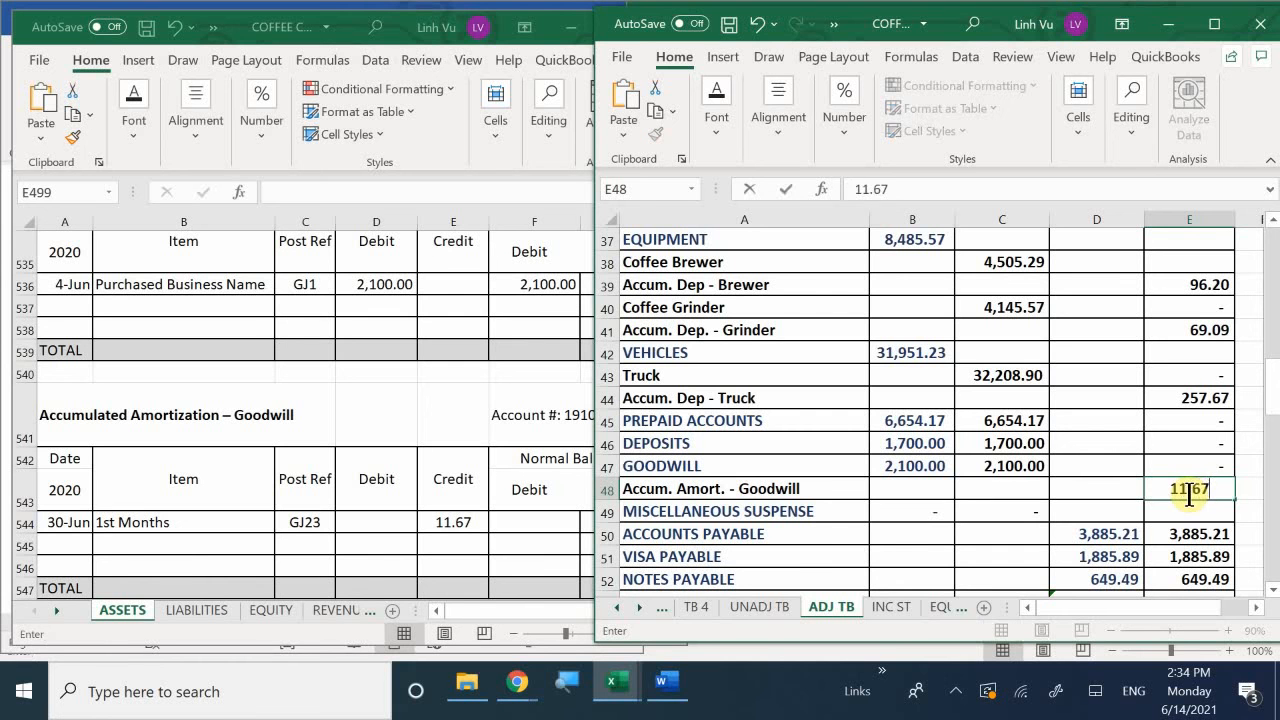
{"action": "key", "text": "Return"}
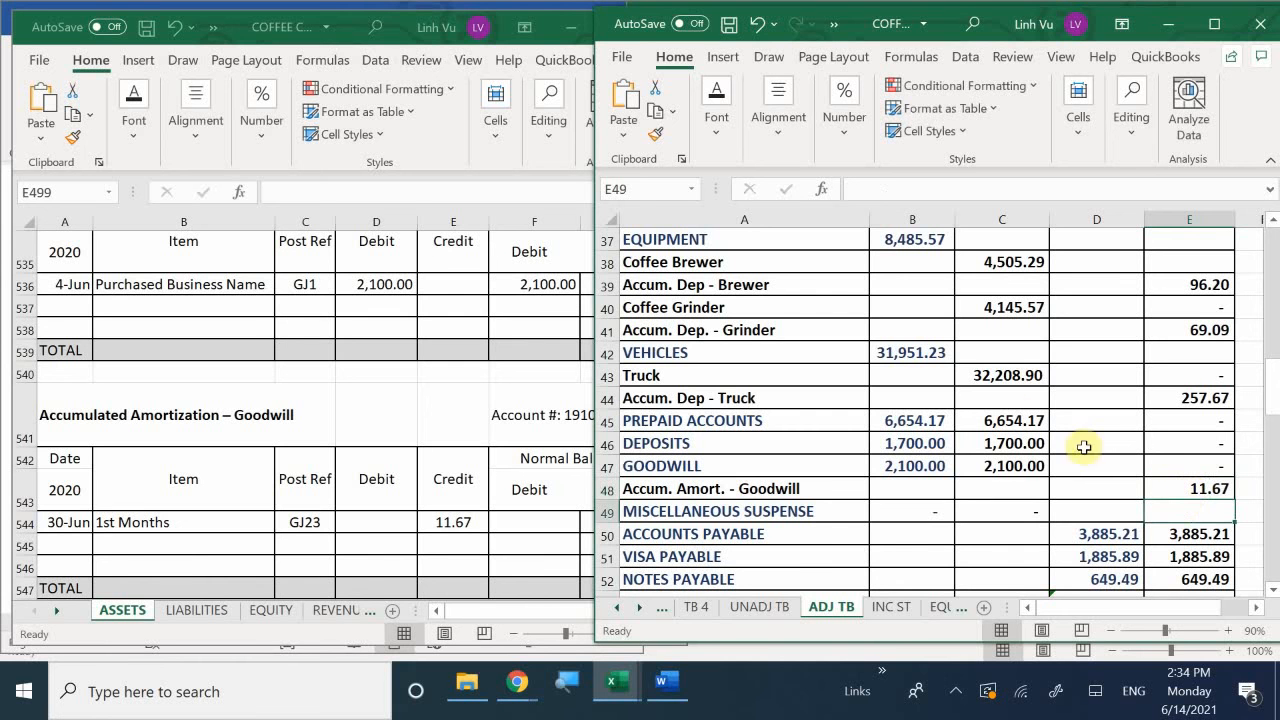
Replace the Goodwill total in B47 with the formula =C47-E48 to net out the accumulated amortization.
{"action": "left_click", "coordinate": [915, 463]}
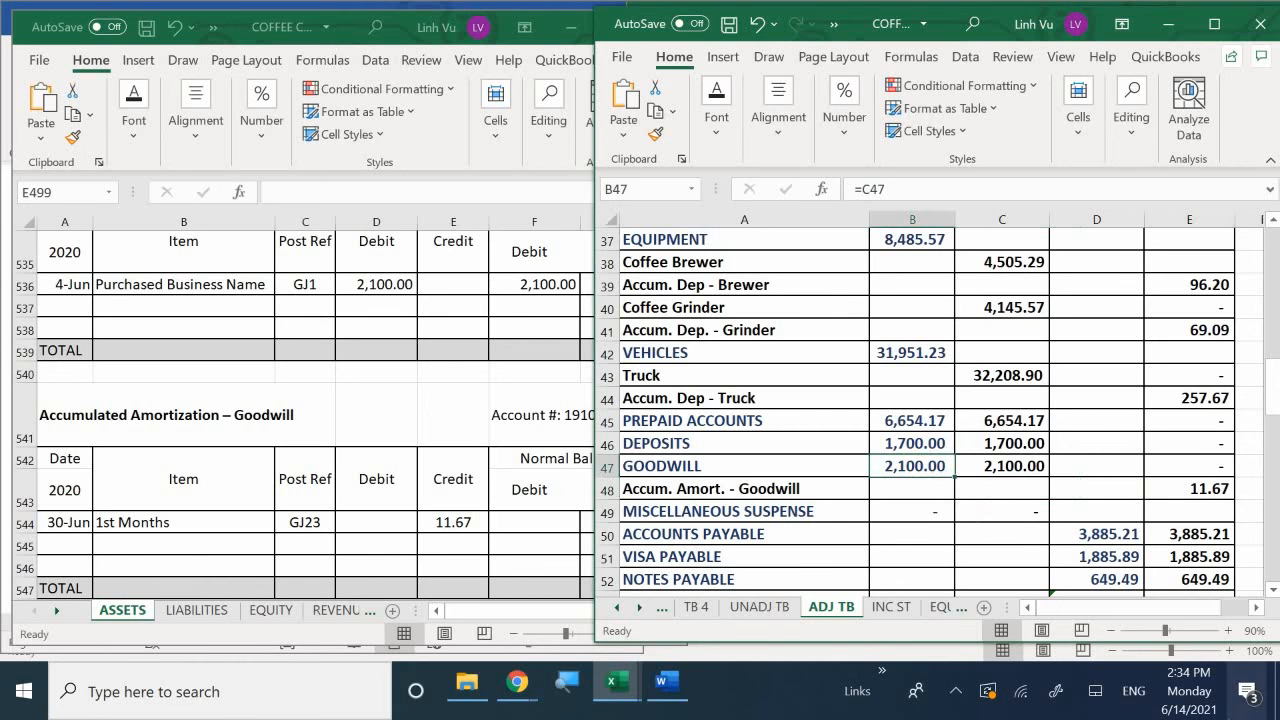
{"action": "type", "text": "="}
{"action": "key", "text": "Right"}
{"action": "type", "text": "-"}
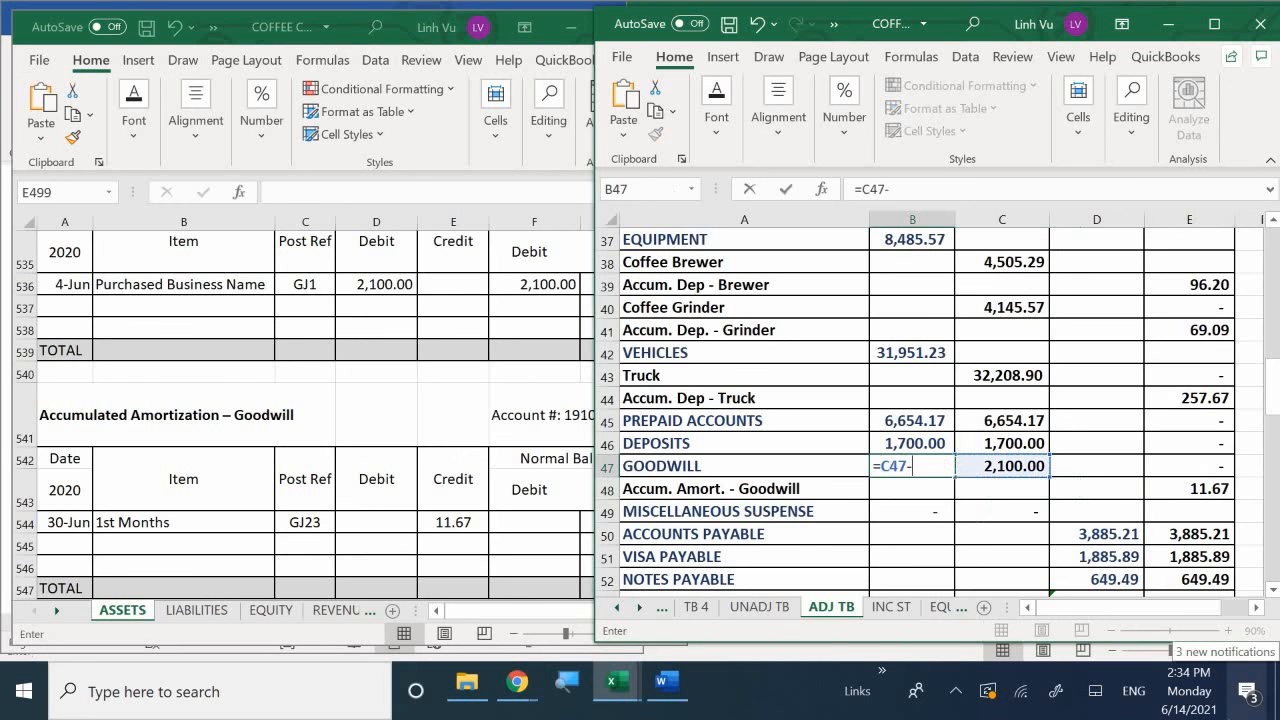
{"action": "key", "text": "Down"}
{"action": "key", "text": "Right"}
{"action": "key", "text": "Right"}
{"action": "key", "text": "Right"}
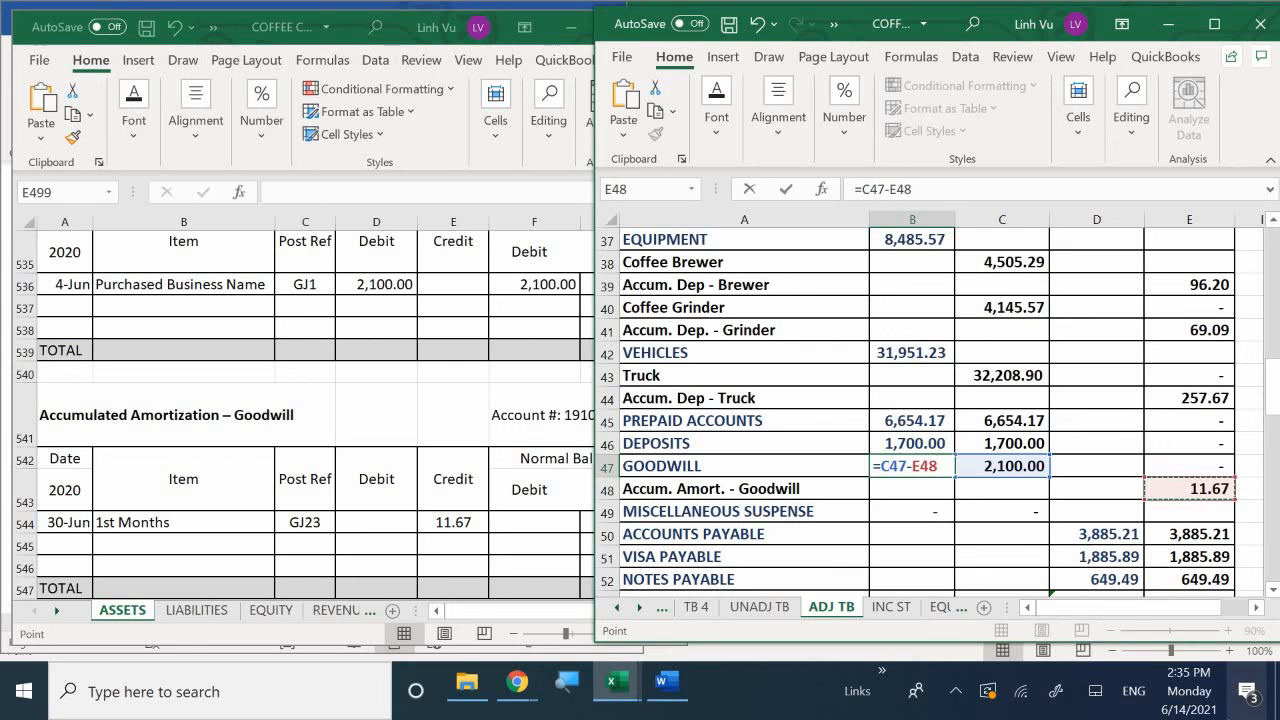
{"action": "key", "text": "Return"}
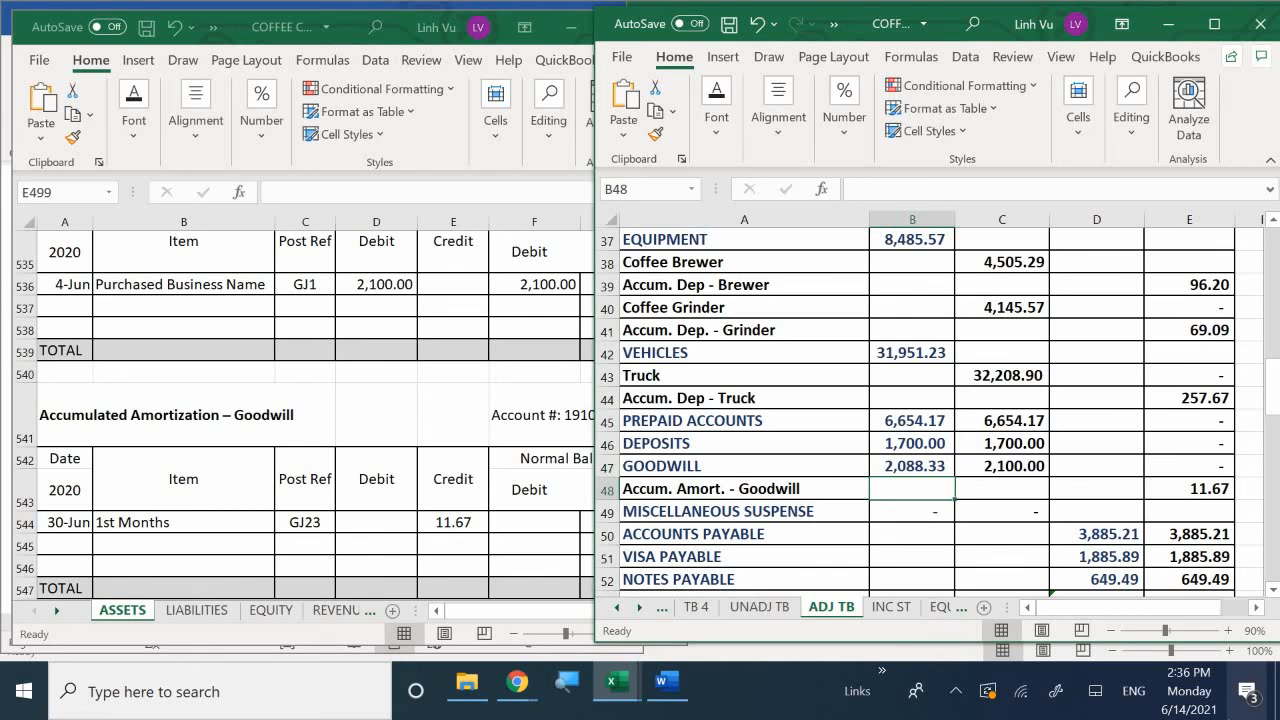
Check the last account's ending balance in the assets ledger and the Accounts Payable ending balance in the liabilities ledger.
{"action": "left_click", "coordinate": [177, 480]}
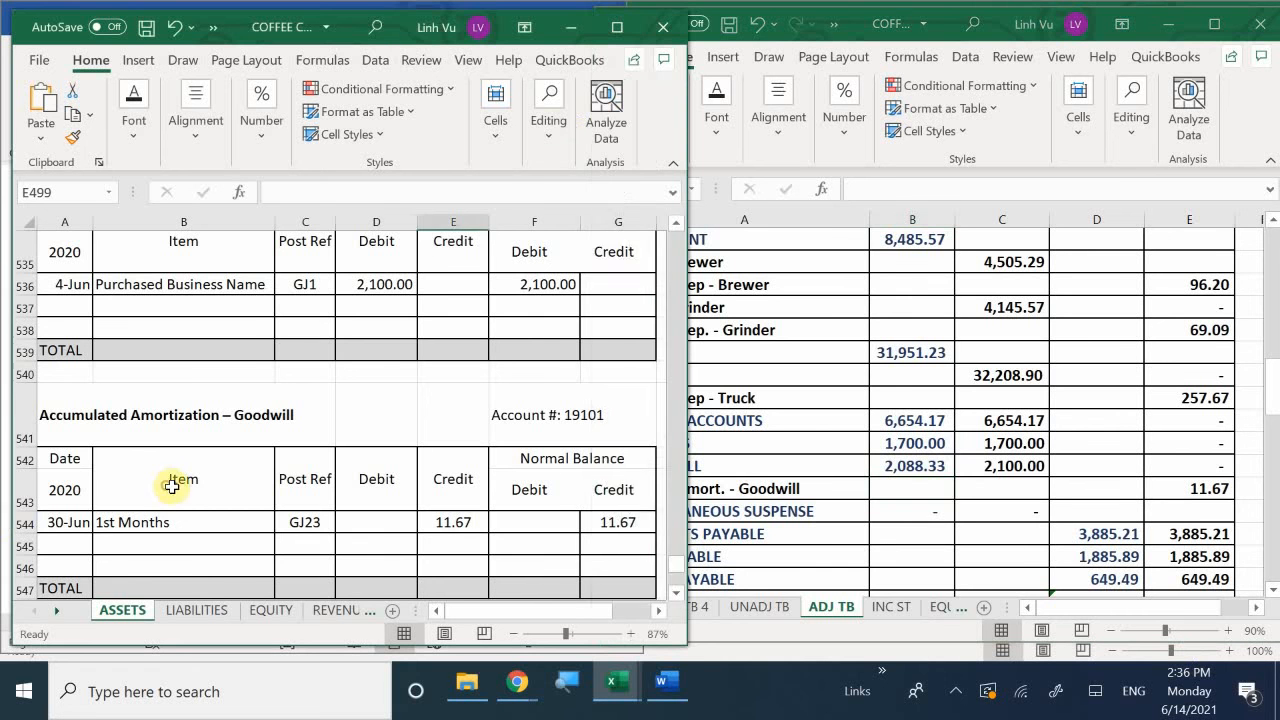
{"action": "scroll", "coordinate": [178, 494], "scroll_direction": "down", "scroll_amount": 2}
{"action": "scroll", "coordinate": [180, 495], "scroll_direction": "down", "scroll_amount": 7}
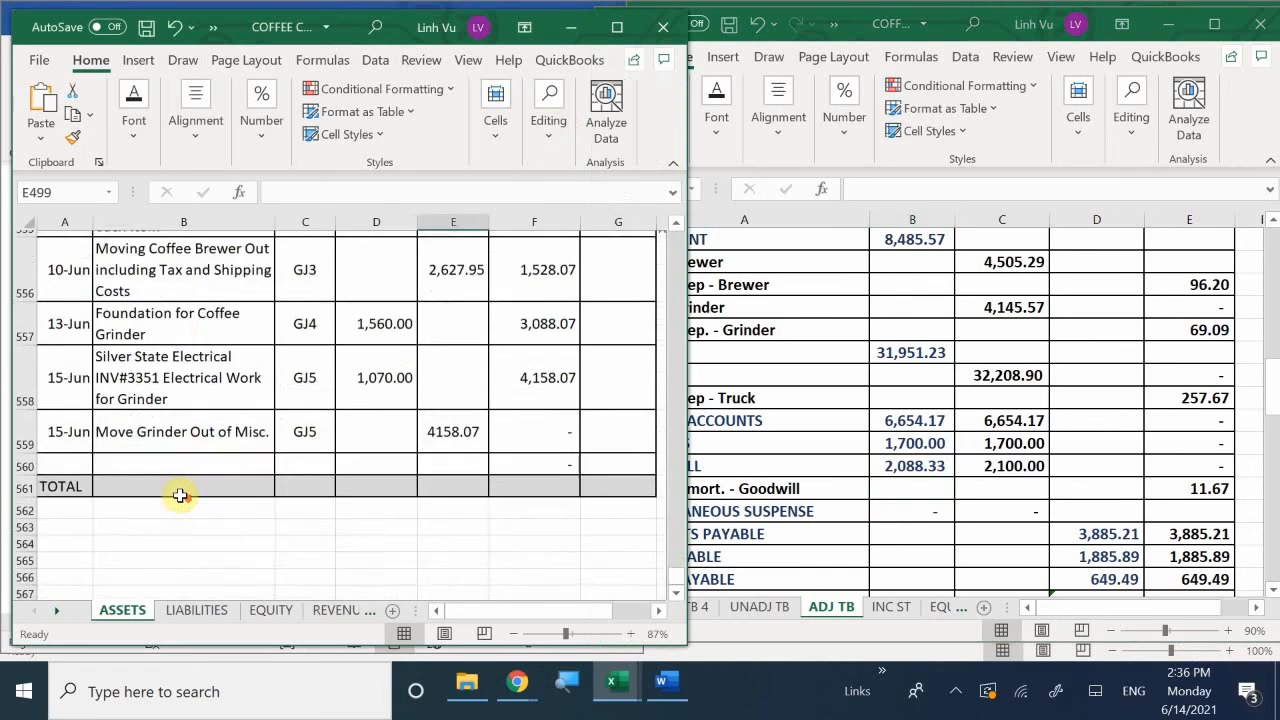
{"action": "scroll", "coordinate": [181, 497], "scroll_direction": "up", "scroll_amount": 3}
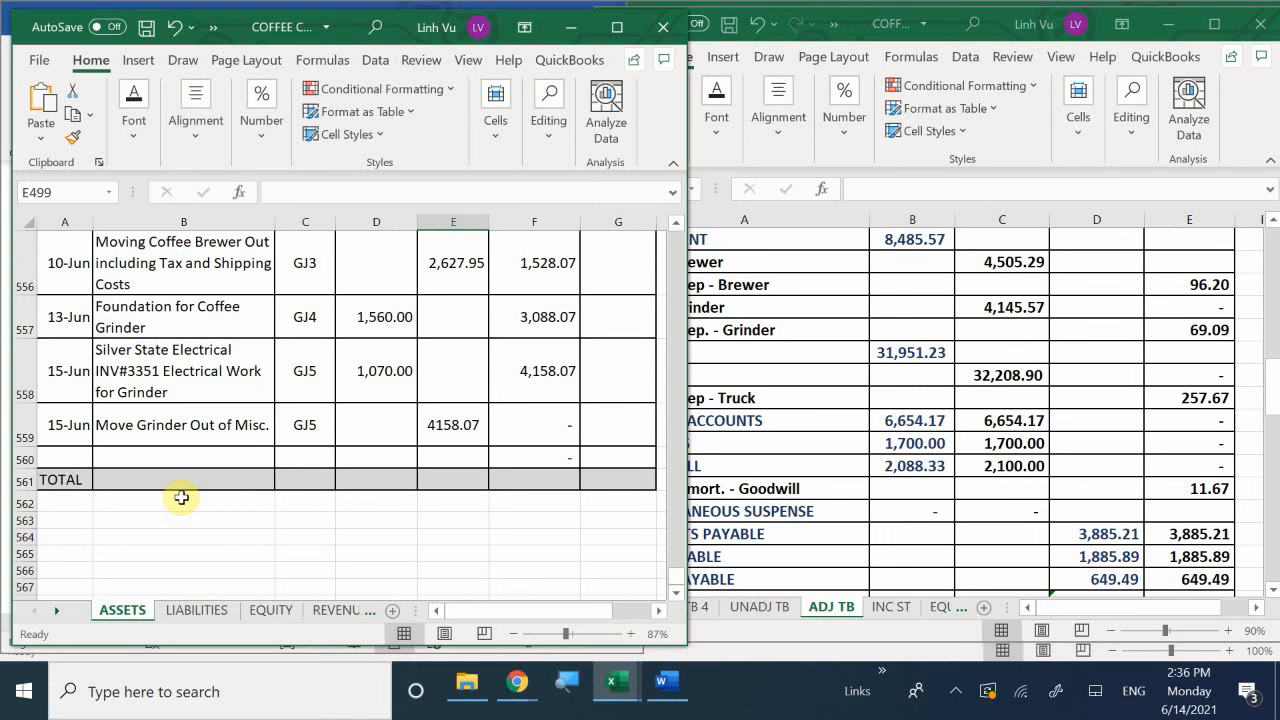
{"action": "left_click", "coordinate": [206, 608]}
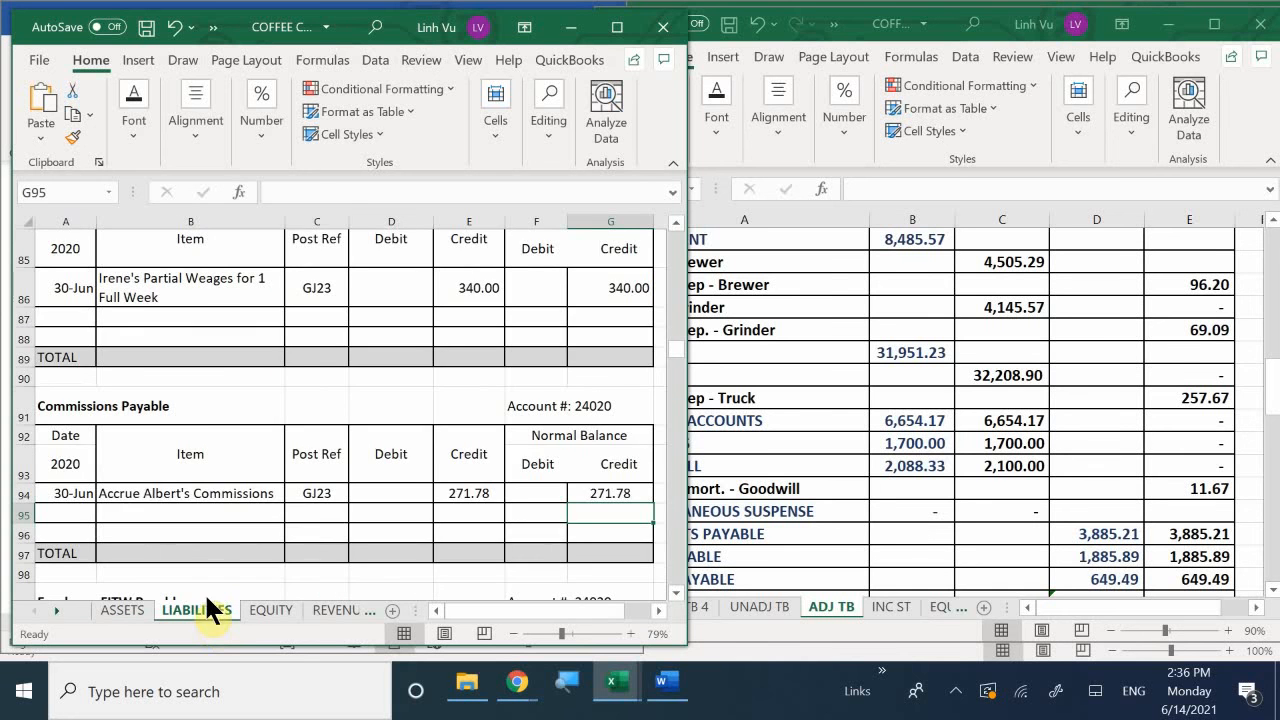
{"action": "scroll", "coordinate": [206, 420], "scroll_direction": "up", "scroll_amount": 20}
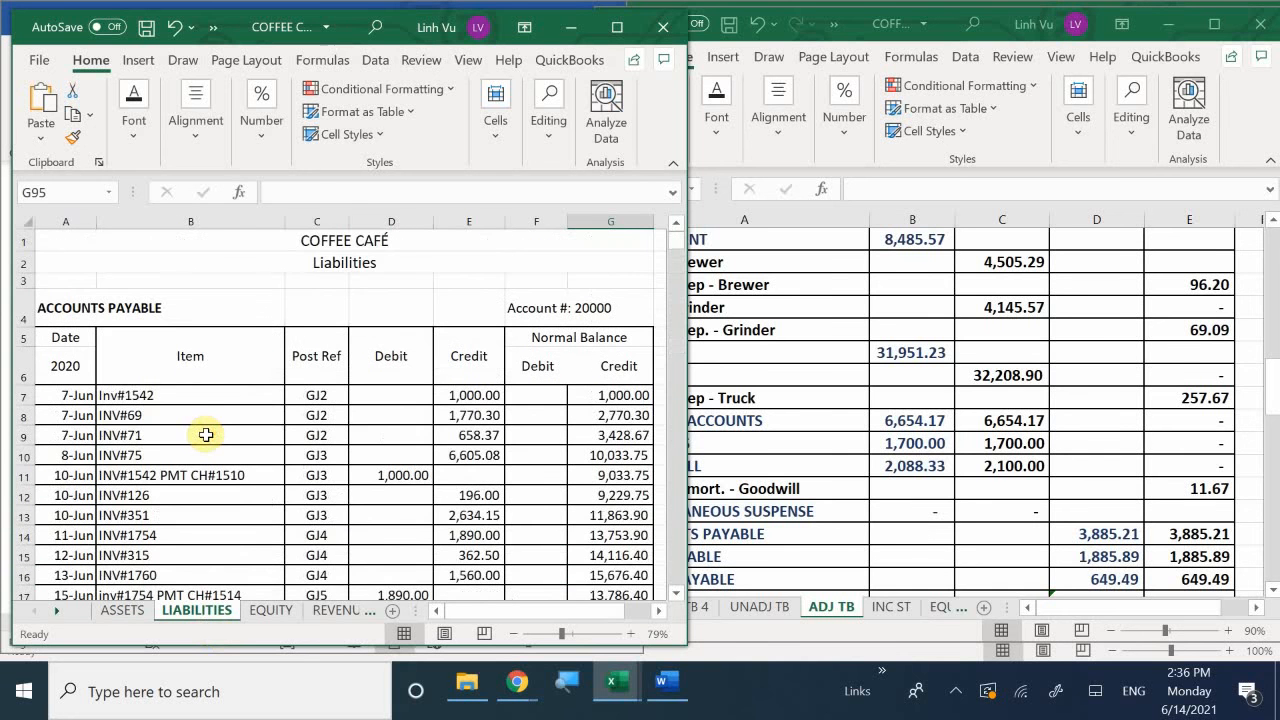
{"action": "scroll", "coordinate": [204, 433], "scroll_direction": "down", "scroll_amount": 5}
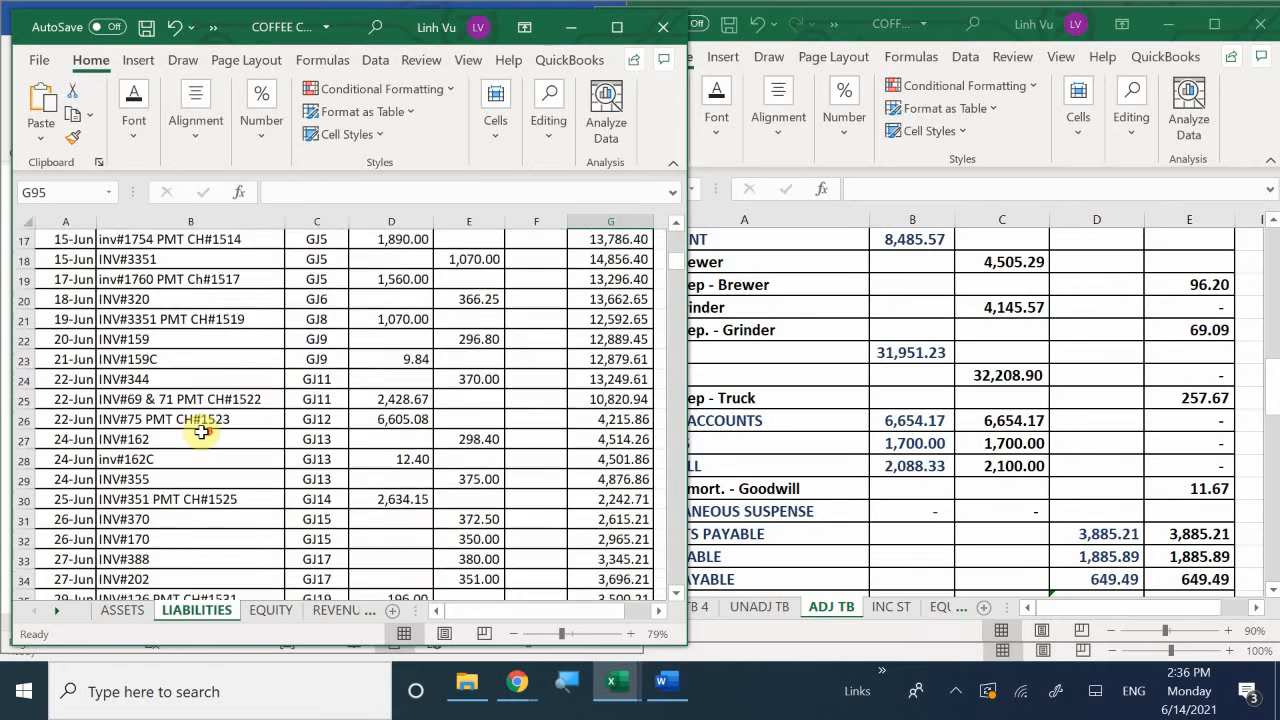
{"action": "scroll", "coordinate": [201, 432], "scroll_direction": "down", "scroll_amount": 3}
{"action": "scroll", "coordinate": [201, 432], "scroll_direction": "down", "scroll_amount": 2}
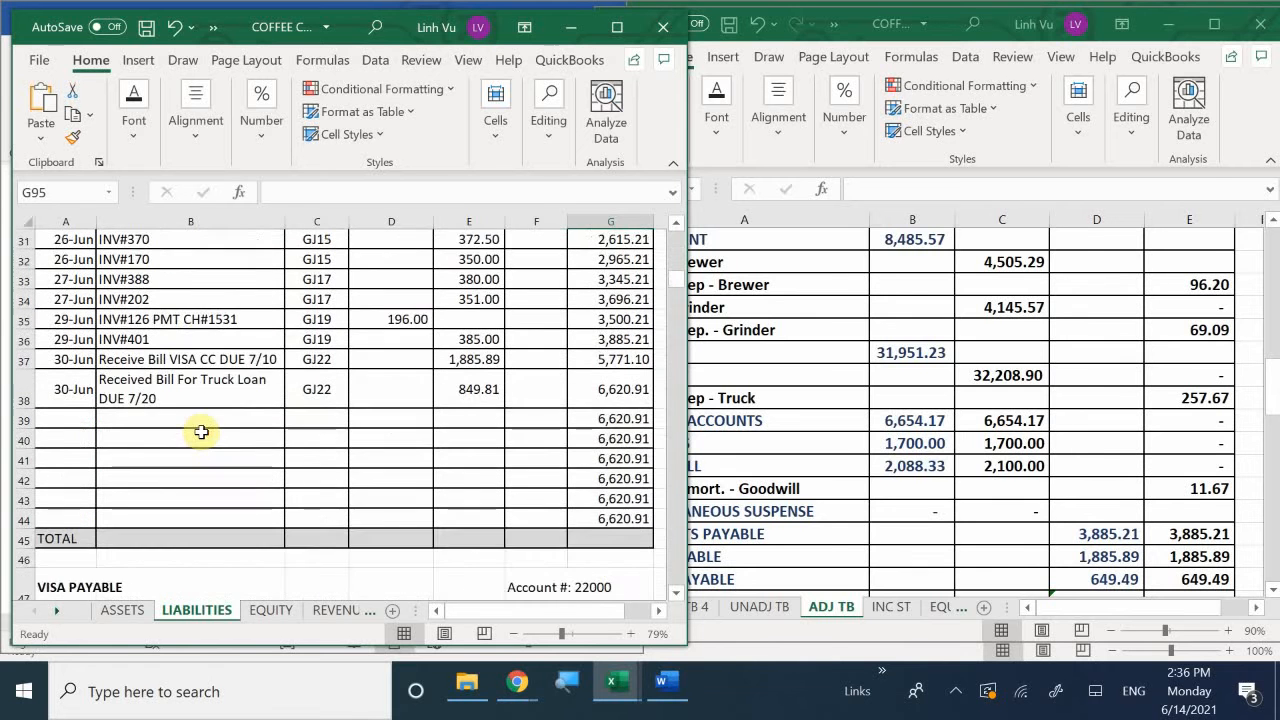
{"action": "scroll", "coordinate": [201, 432], "scroll_direction": "up", "scroll_amount": 1}
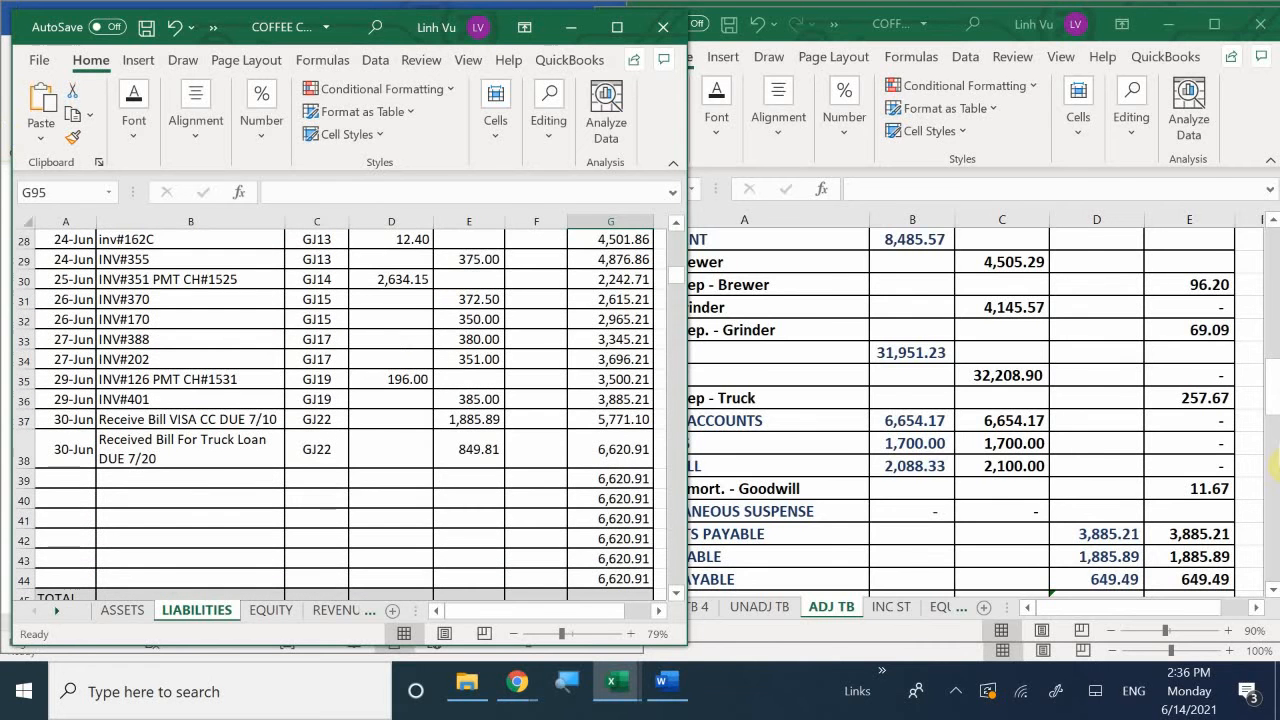
Set the Accounts Payable credit in E50 of the adjusted trial balance to 849.81.
{"action": "left_click", "coordinate": [990, 483]}
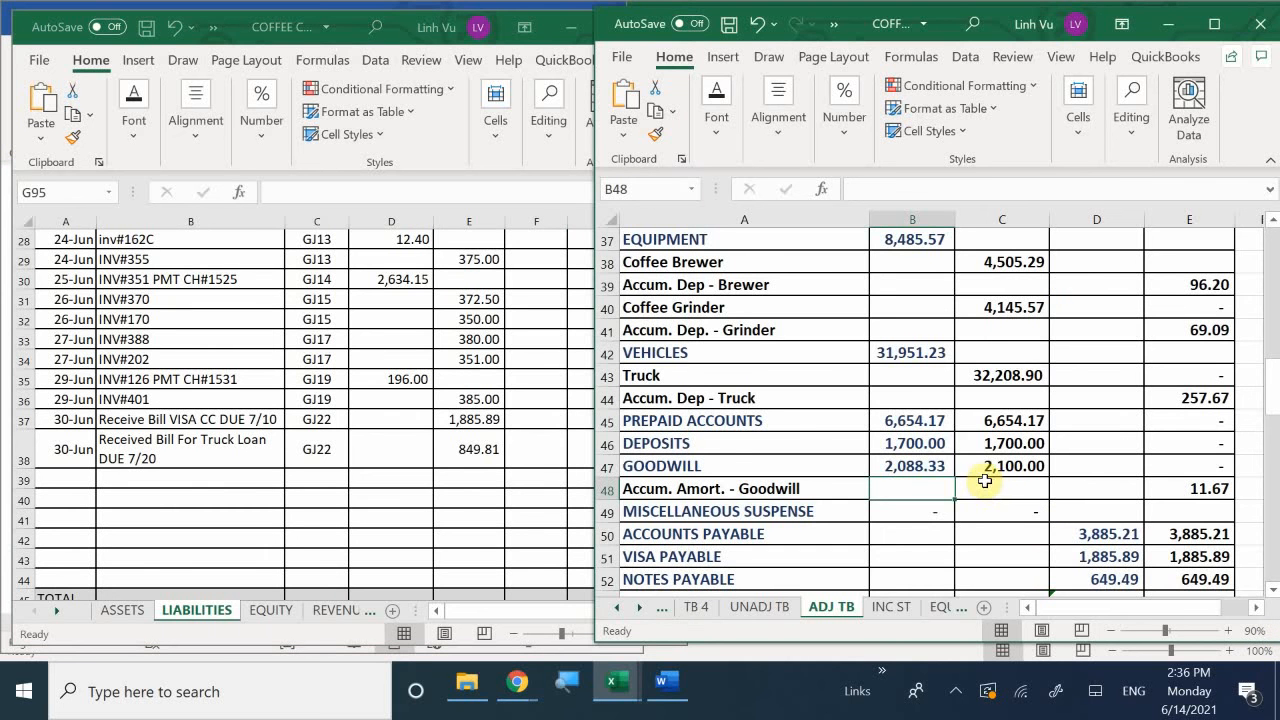
{"action": "scroll", "coordinate": [992, 486], "scroll_direction": "down", "scroll_amount": 2}
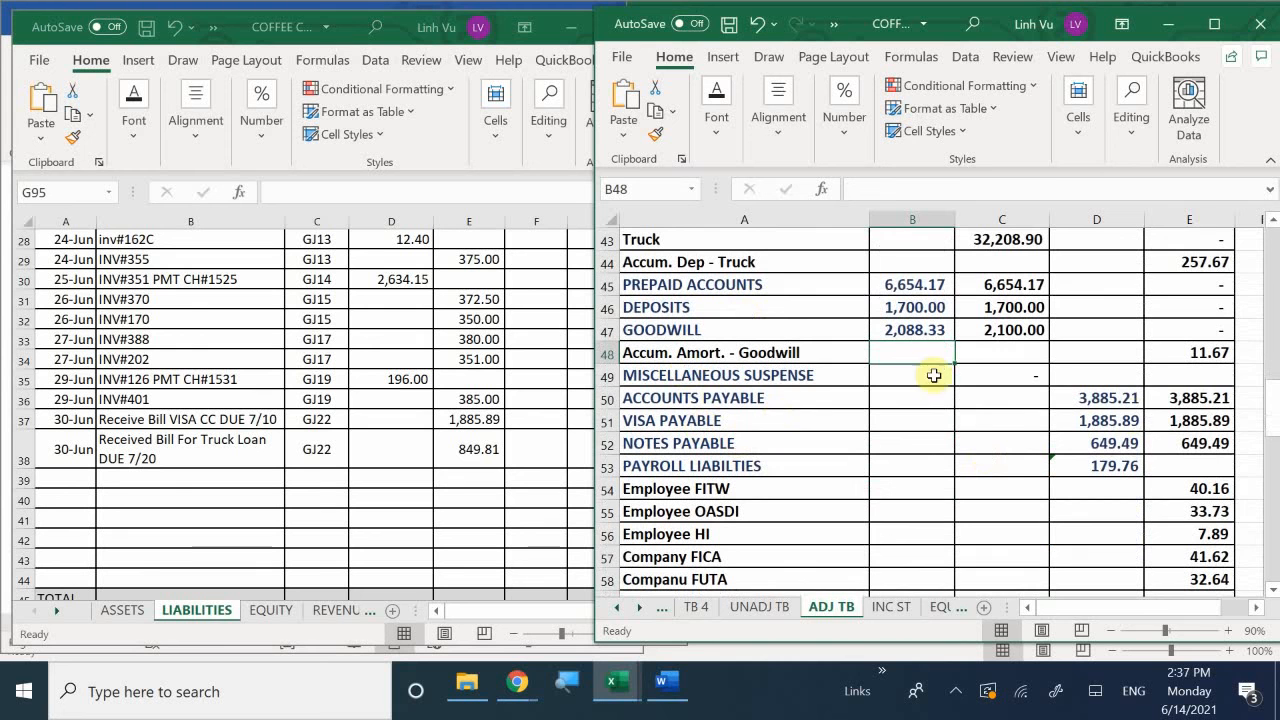
{"action": "left_click", "coordinate": [1170, 394]}
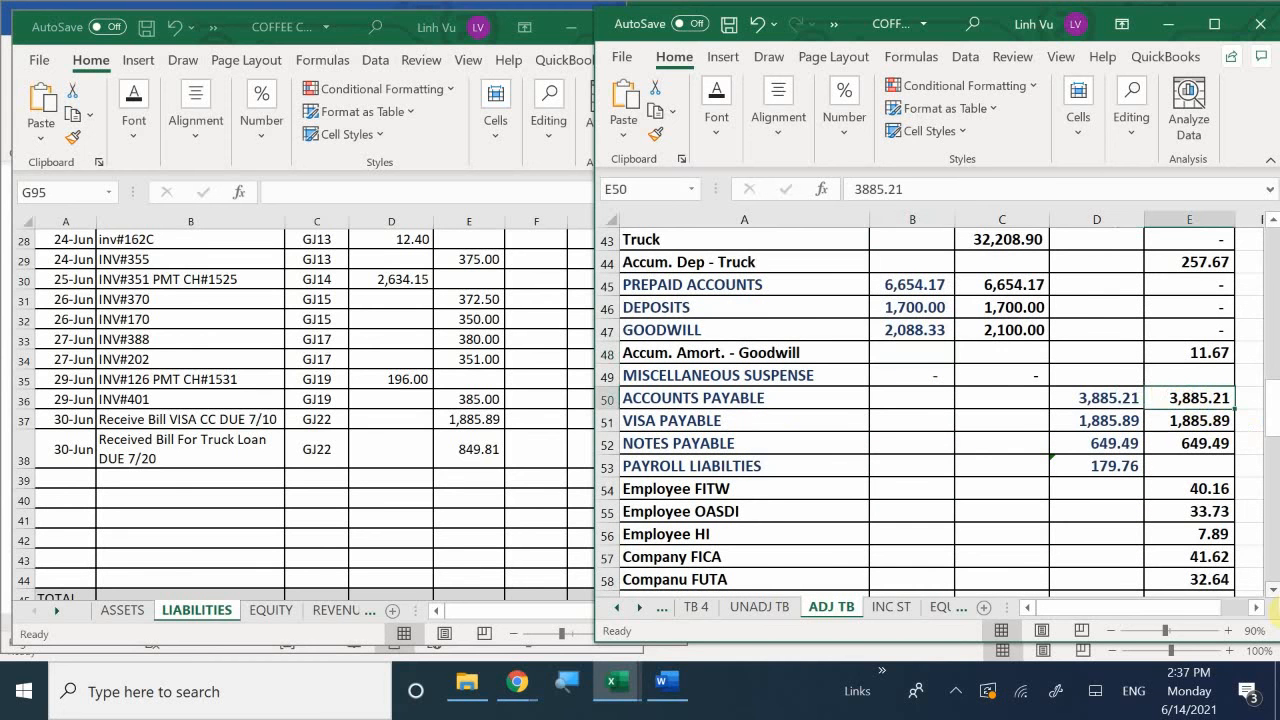
{"action": "type", "text": "849.81"}
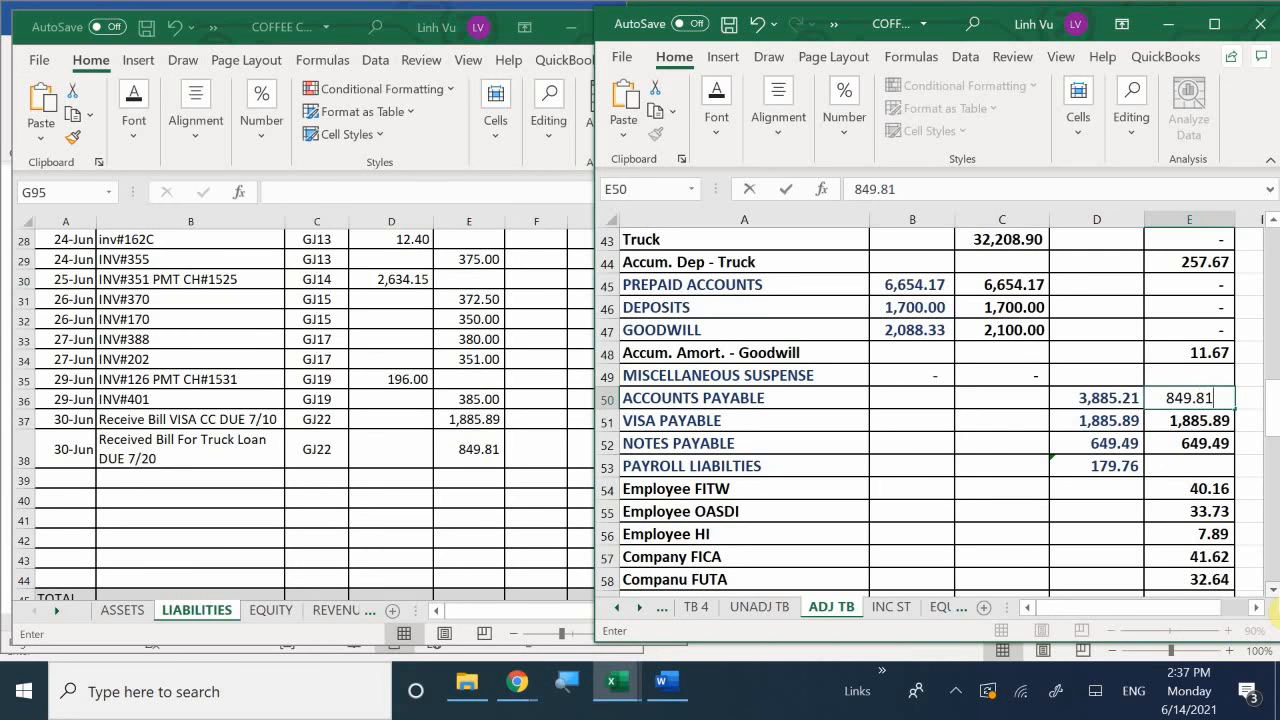
{"action": "key", "text": "Return"}
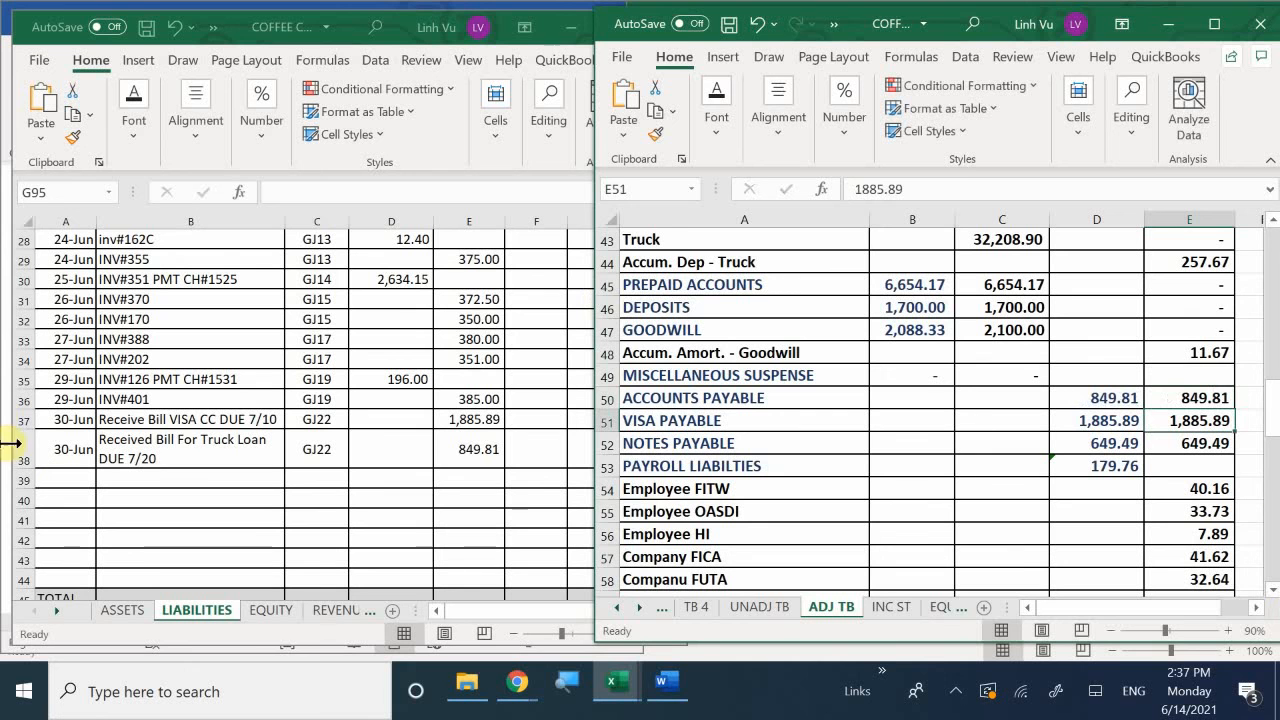
Look up the Accounts Payable ending balance in the liabilities ledger and enter 6,620.91 as the Visa Payable credit in E51.
{"action": "left_click", "coordinate": [368, 457]}
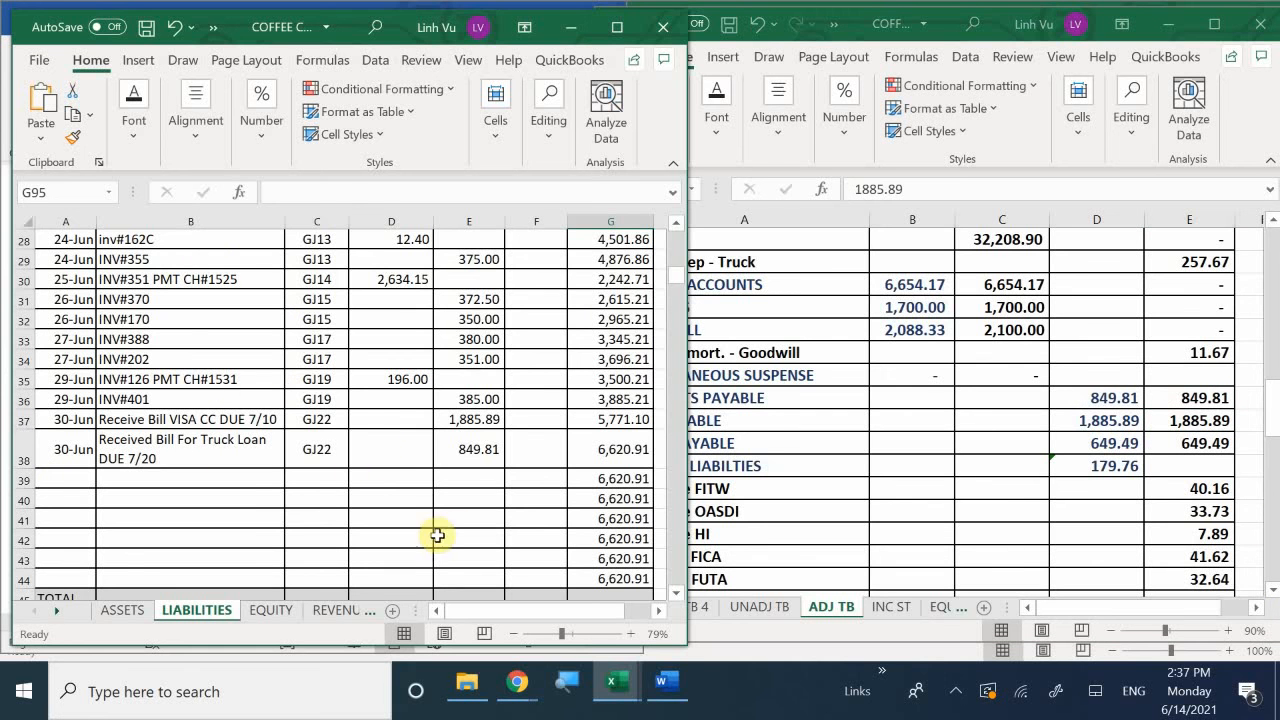
{"action": "left_click", "coordinate": [603, 450]}
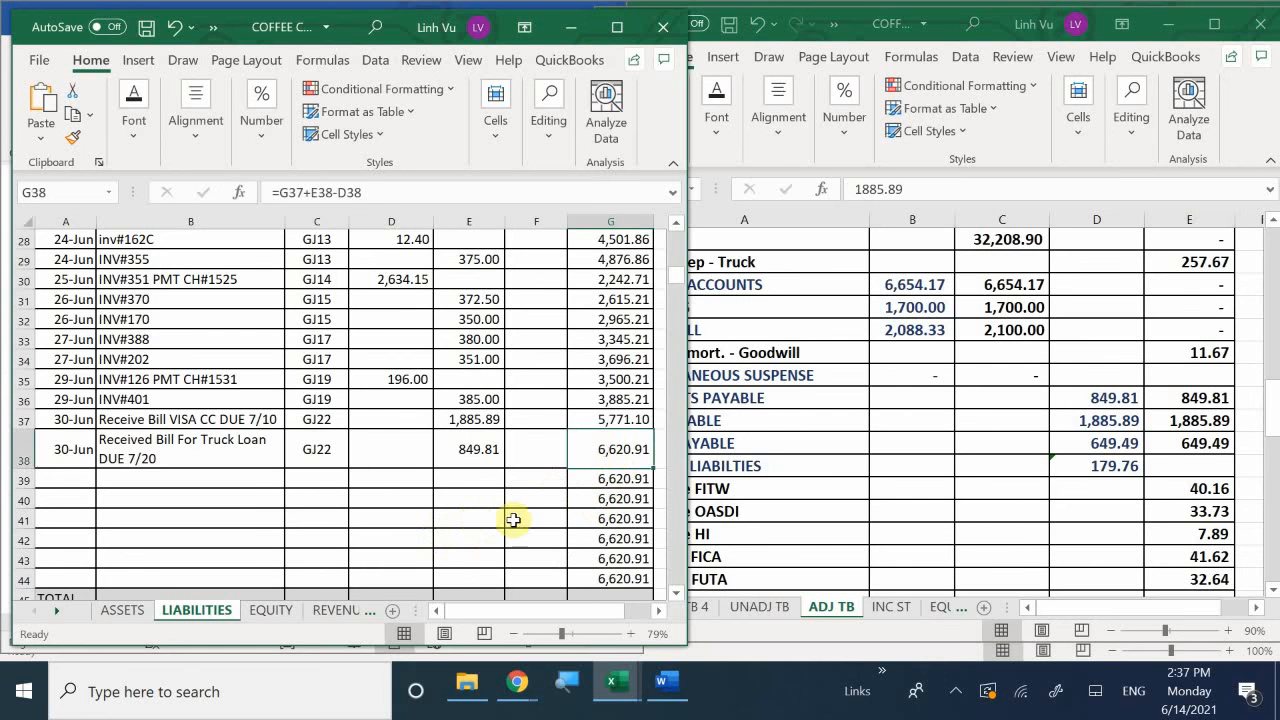
{"action": "left_click_drag", "start_coordinate": [527, 607], "coordinate": [555, 615]}
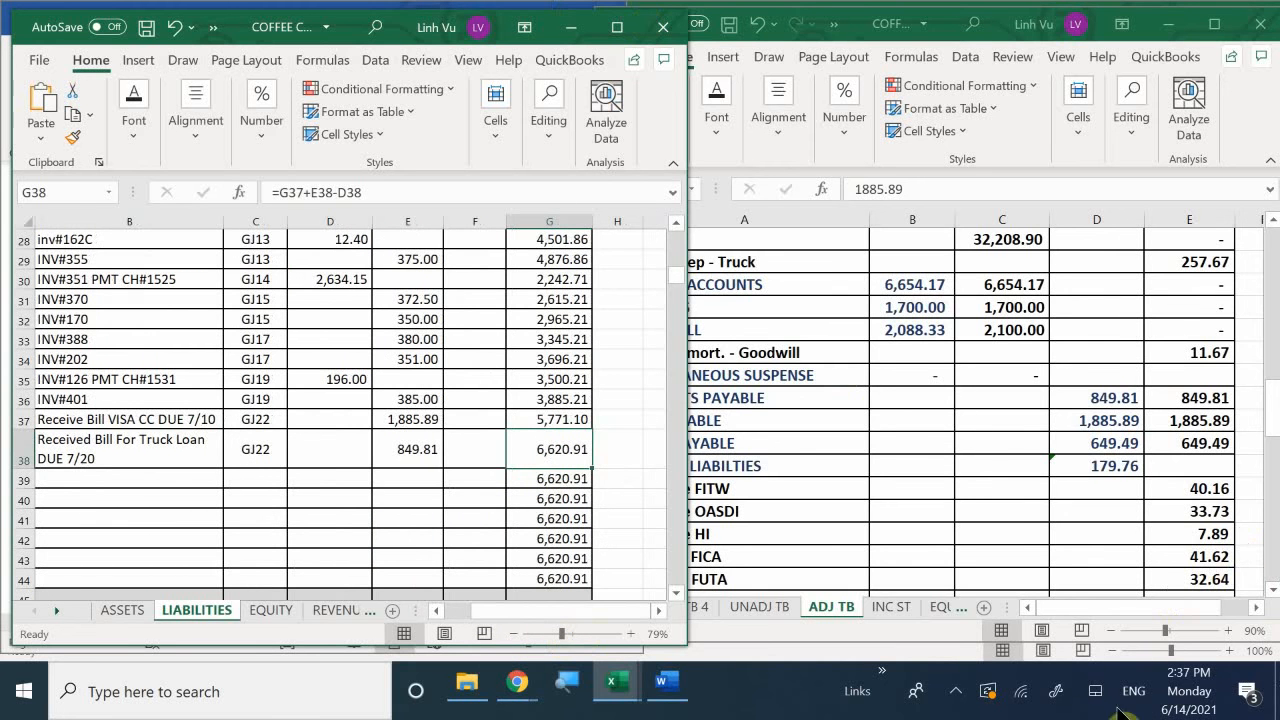
{"action": "left_click", "coordinate": [1205, 415]}
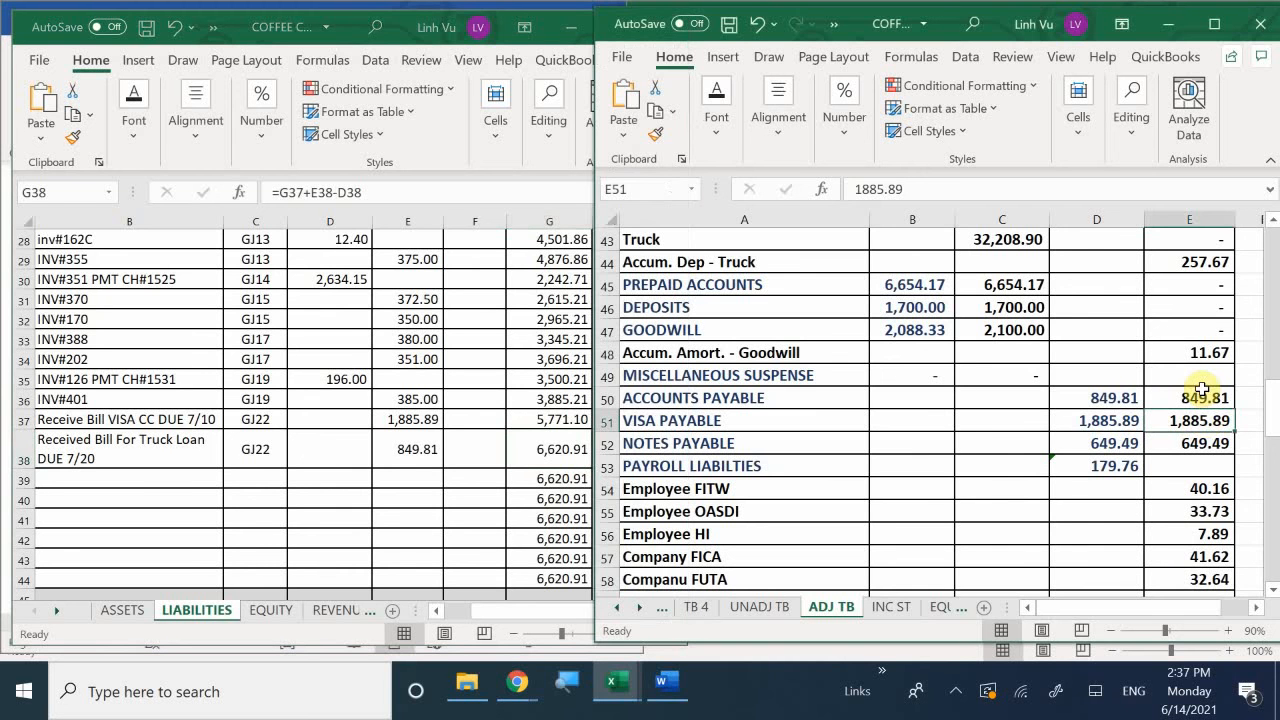
{"action": "type", "text": "6"}
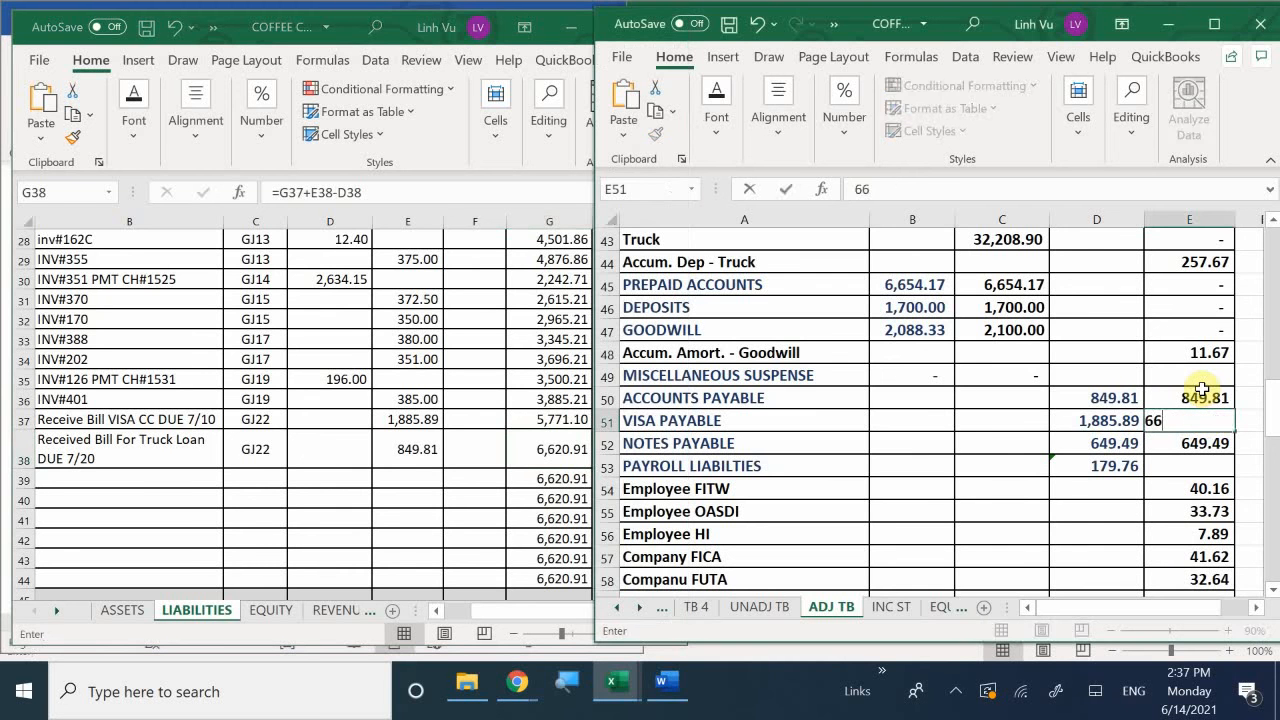
{"action": "type", "text": ",620.91"}
{"action": "key", "text": "Return"}
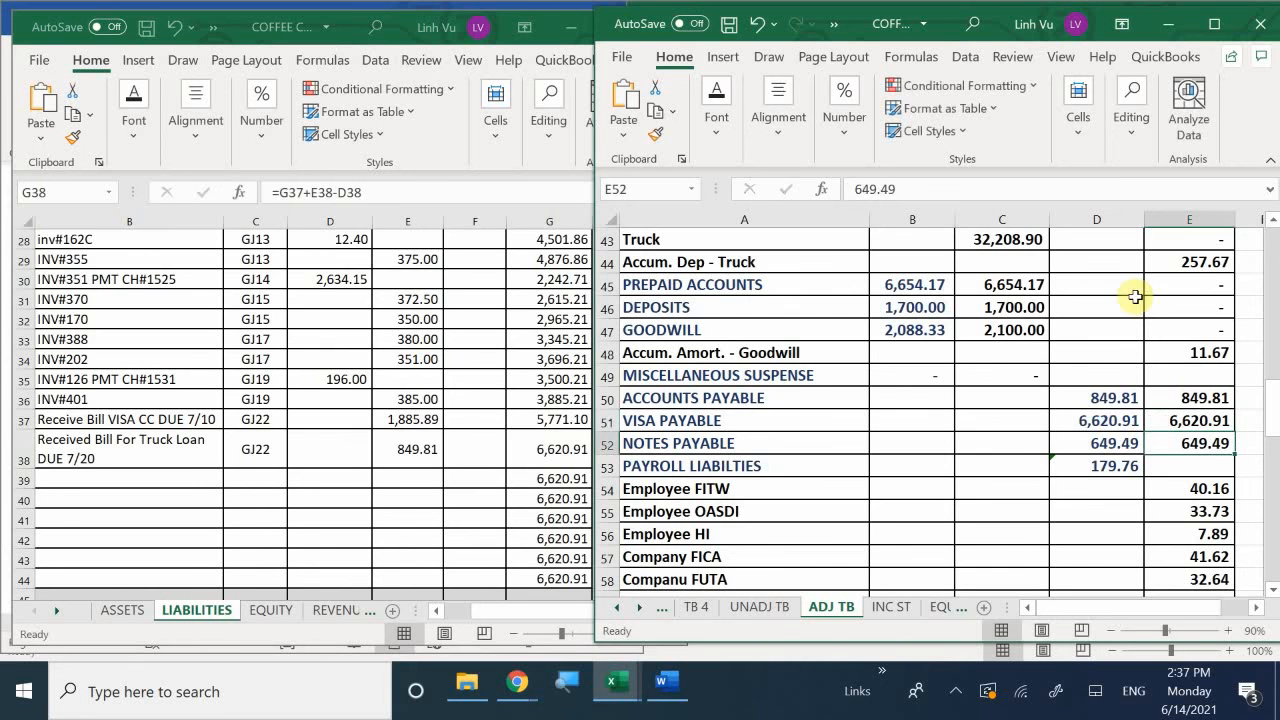
Check the Visa Payable account's ending balance in the liabilities ledger against the Visa Payable row of the adjusted trial balance.
{"action": "left_click", "coordinate": [563, 405]}
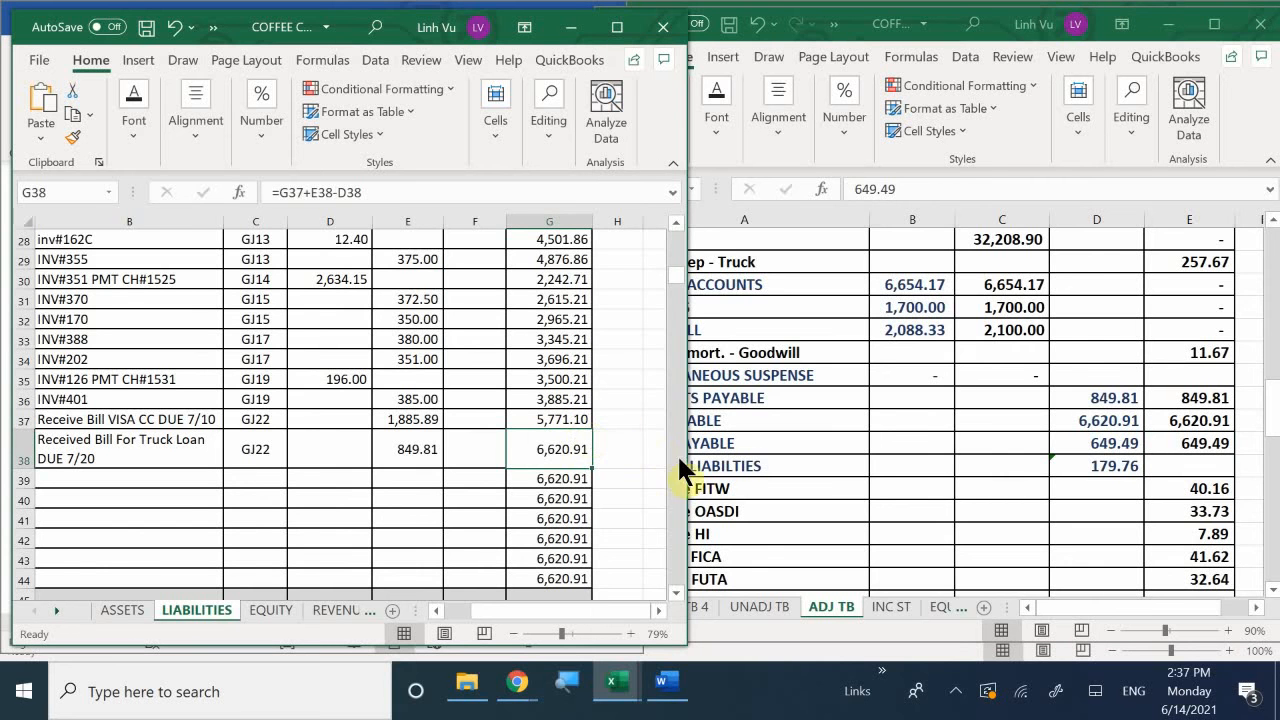
{"action": "left_click_drag", "start_coordinate": [681, 470], "coordinate": [712, 466]}
{"action": "left_click", "coordinate": [850, 497]}
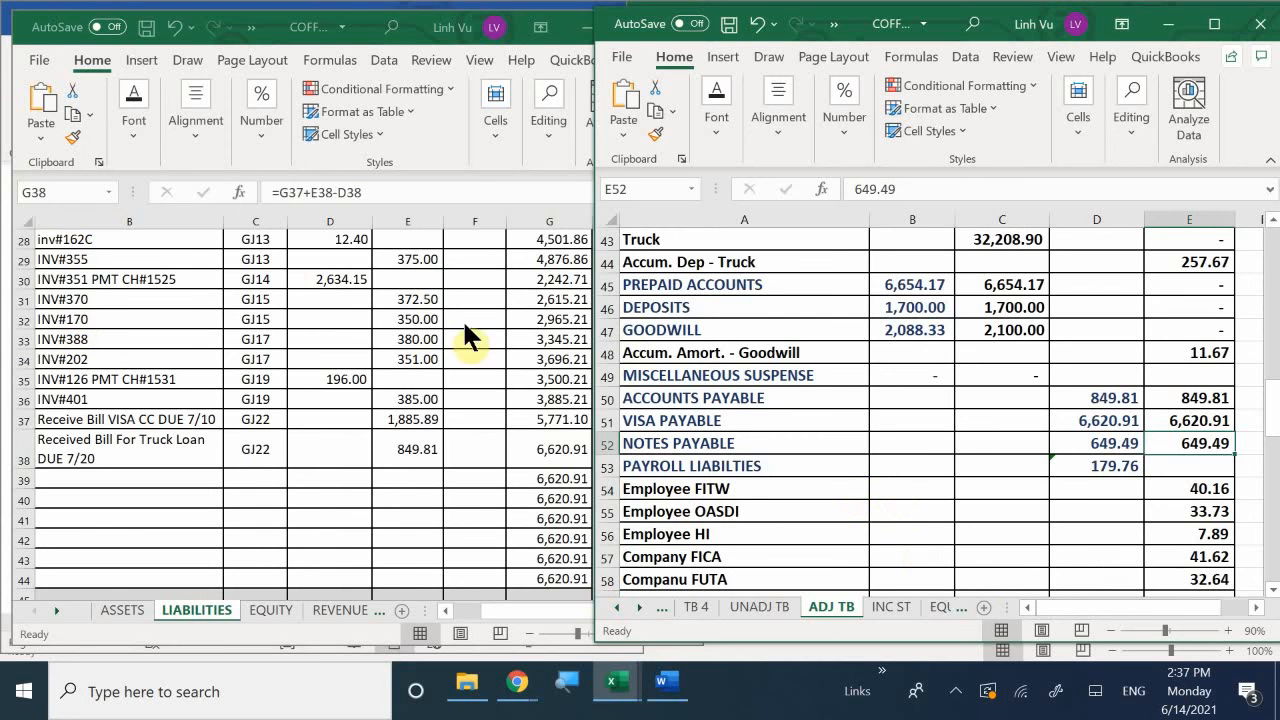
{"action": "left_click", "coordinate": [221, 466]}
{"action": "scroll", "coordinate": [221, 466], "scroll_direction": "down", "scroll_amount": 5}
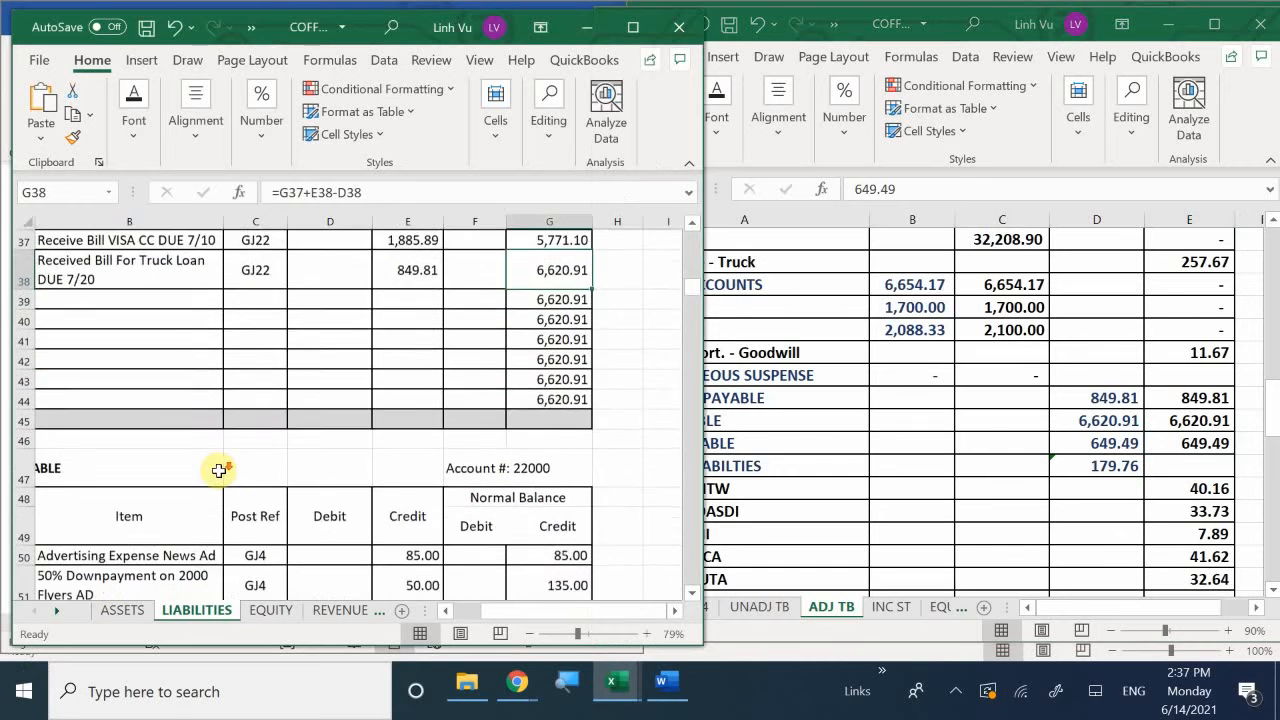
{"action": "scroll", "coordinate": [218, 472], "scroll_direction": "down", "scroll_amount": 3}
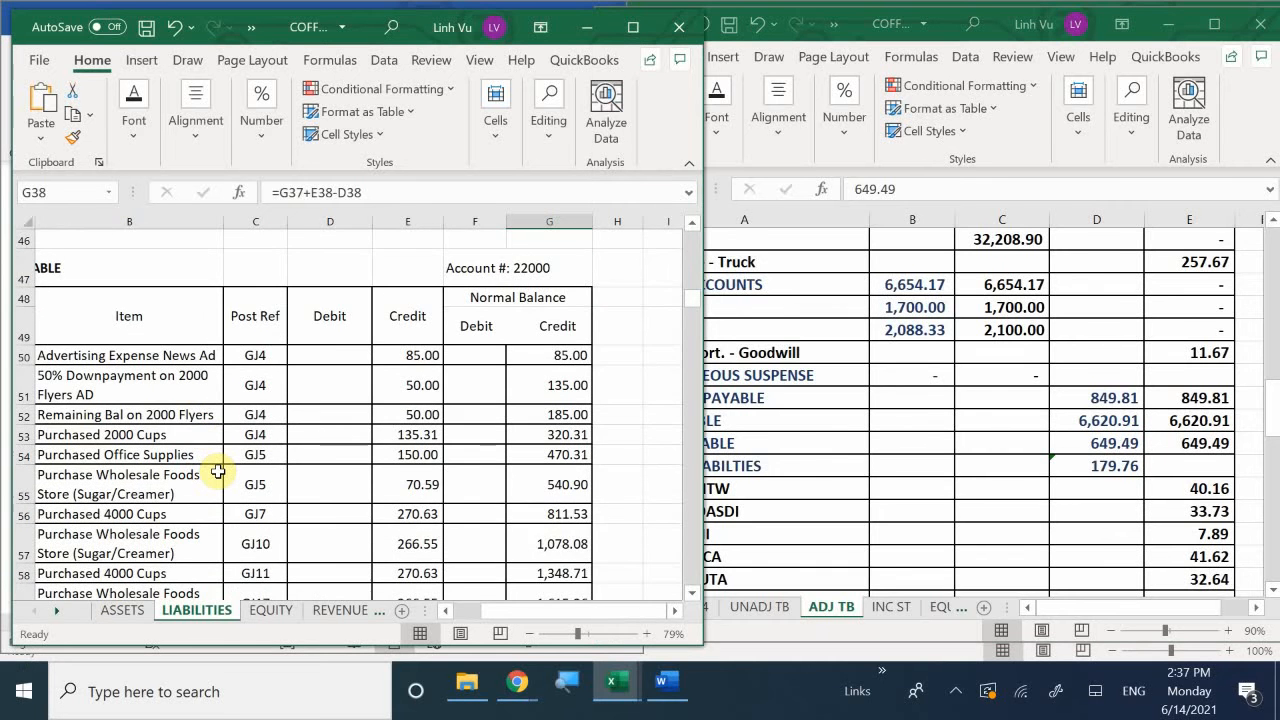
{"action": "scroll", "coordinate": [218, 472], "scroll_direction": "down", "scroll_amount": 1}
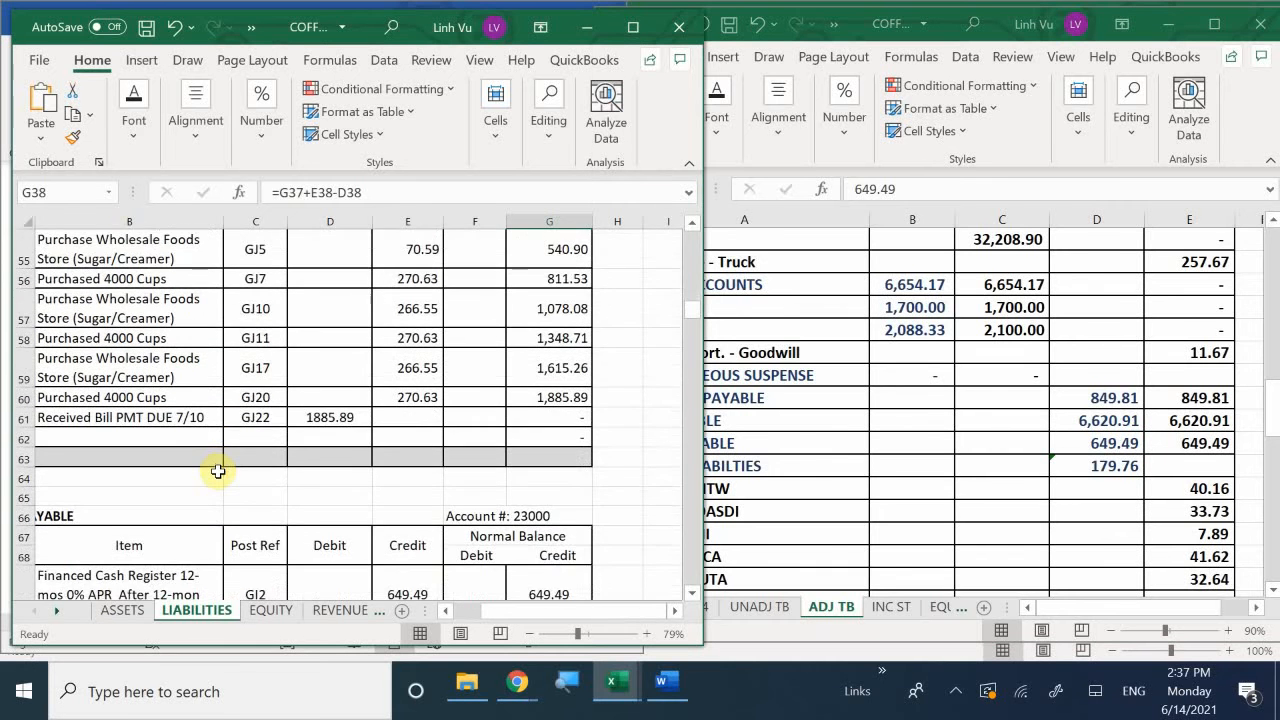
{"action": "scroll", "coordinate": [218, 472], "scroll_direction": "up", "scroll_amount": 1}
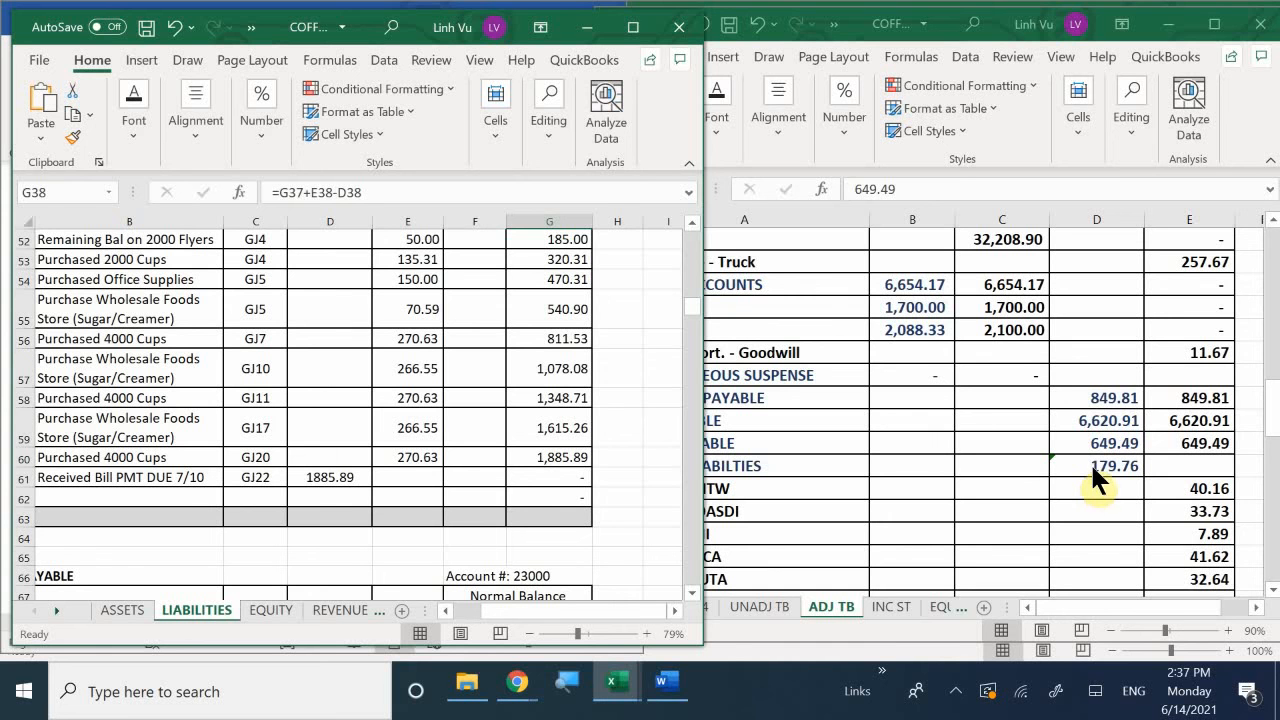
{"action": "left_click", "coordinate": [1168, 420]}
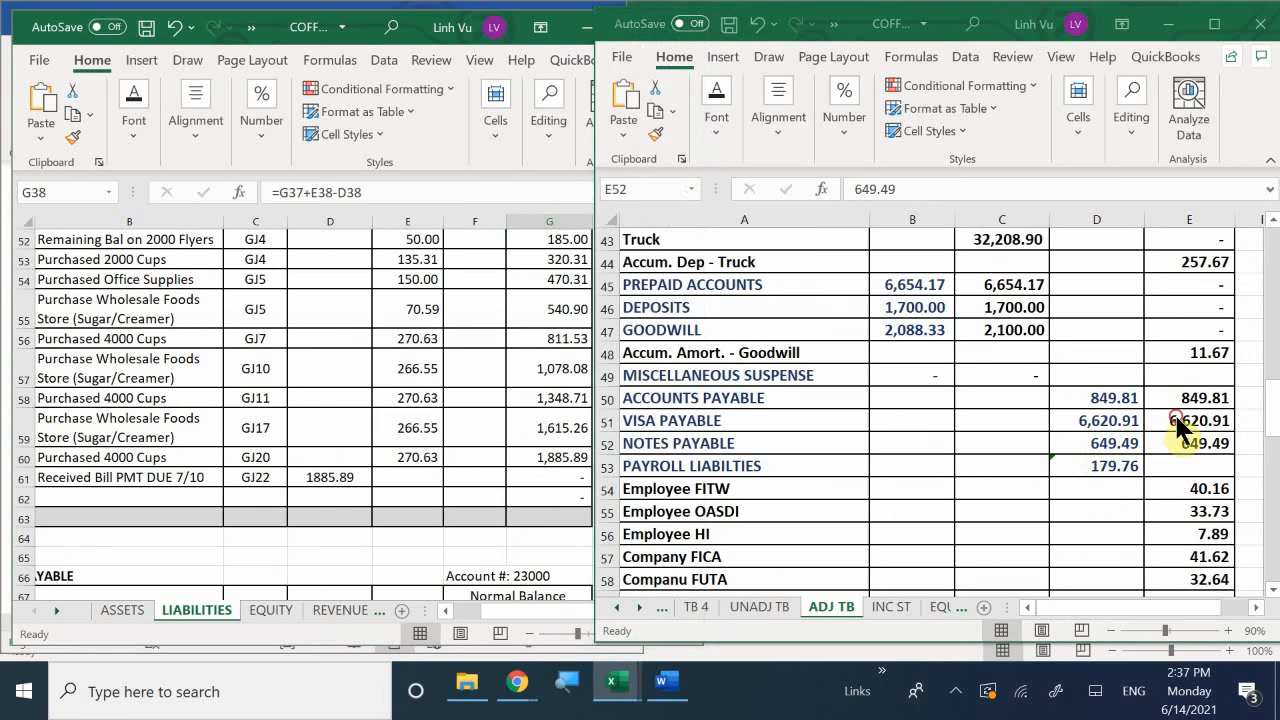
{"action": "left_click", "coordinate": [1172, 422]}
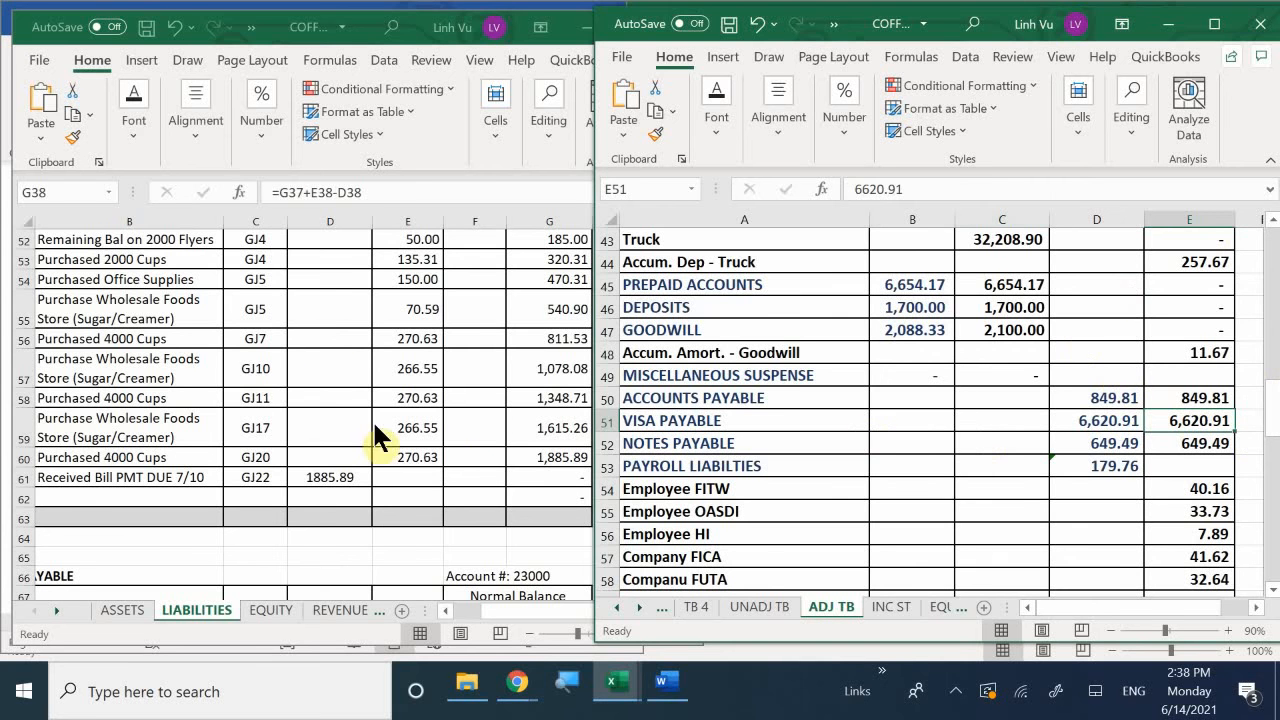
{"action": "left_click", "coordinate": [671, 426]}
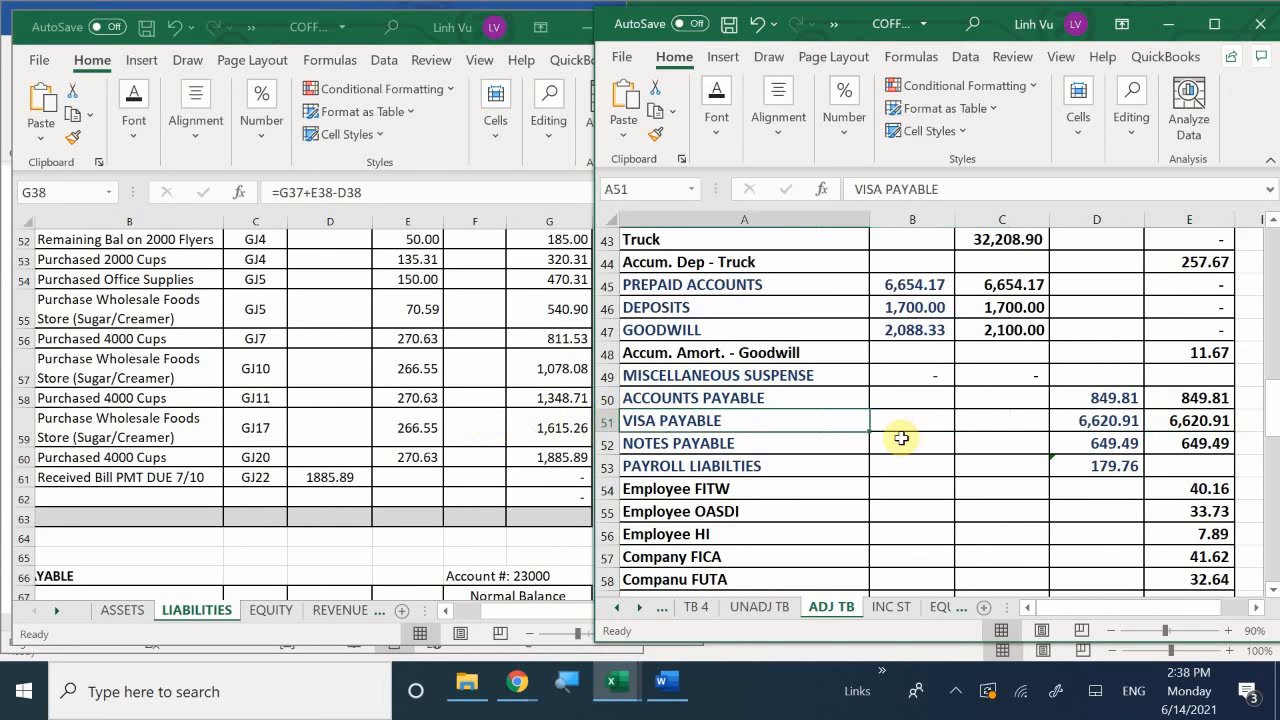
{"action": "left_click", "coordinate": [1165, 431]}
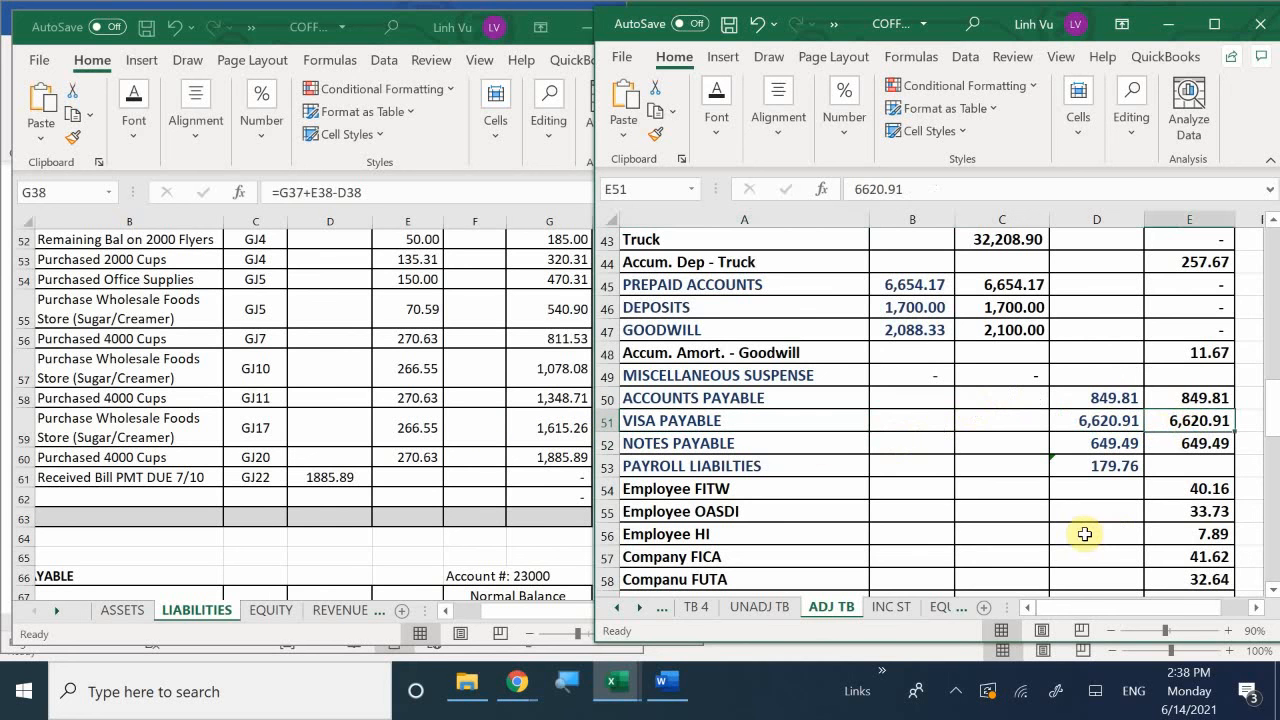
Set the Accounts Payable credit in E50 to 6,620.91 and the Visa Payable credit in E51 to 0.
{"action": "left_click", "coordinate": [1165, 398]}
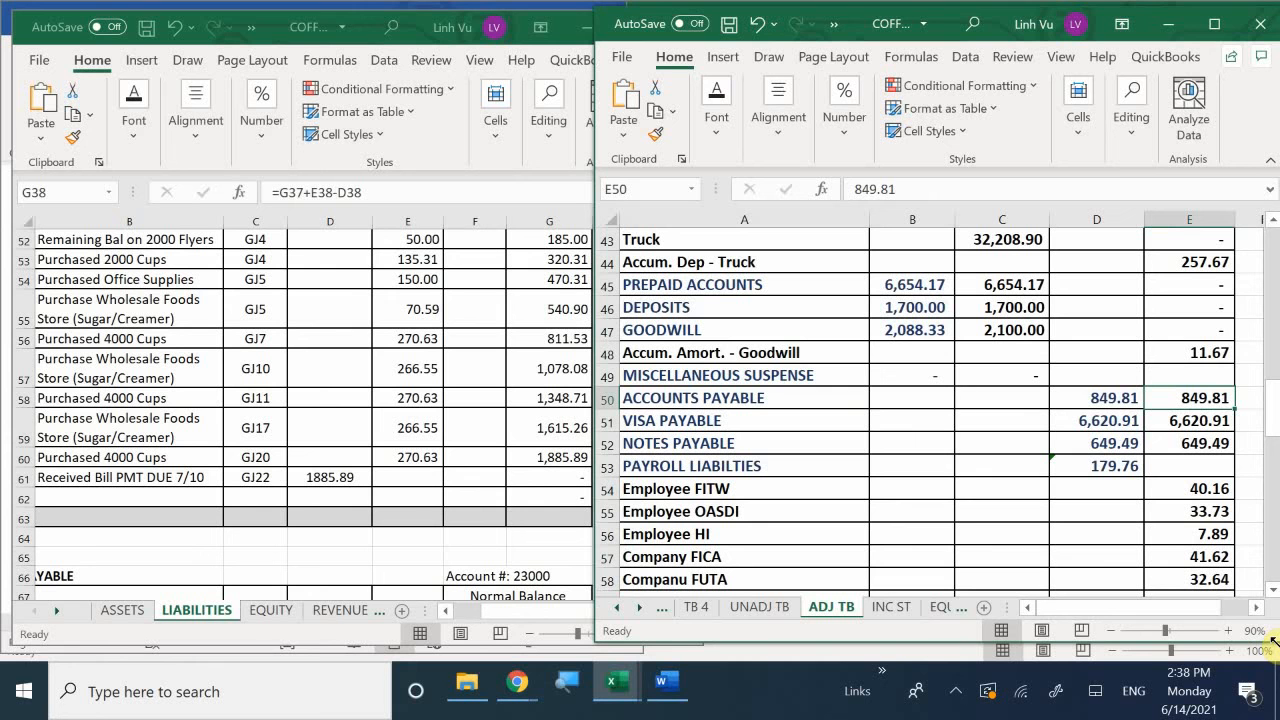
{"action": "type", "text": "662"}
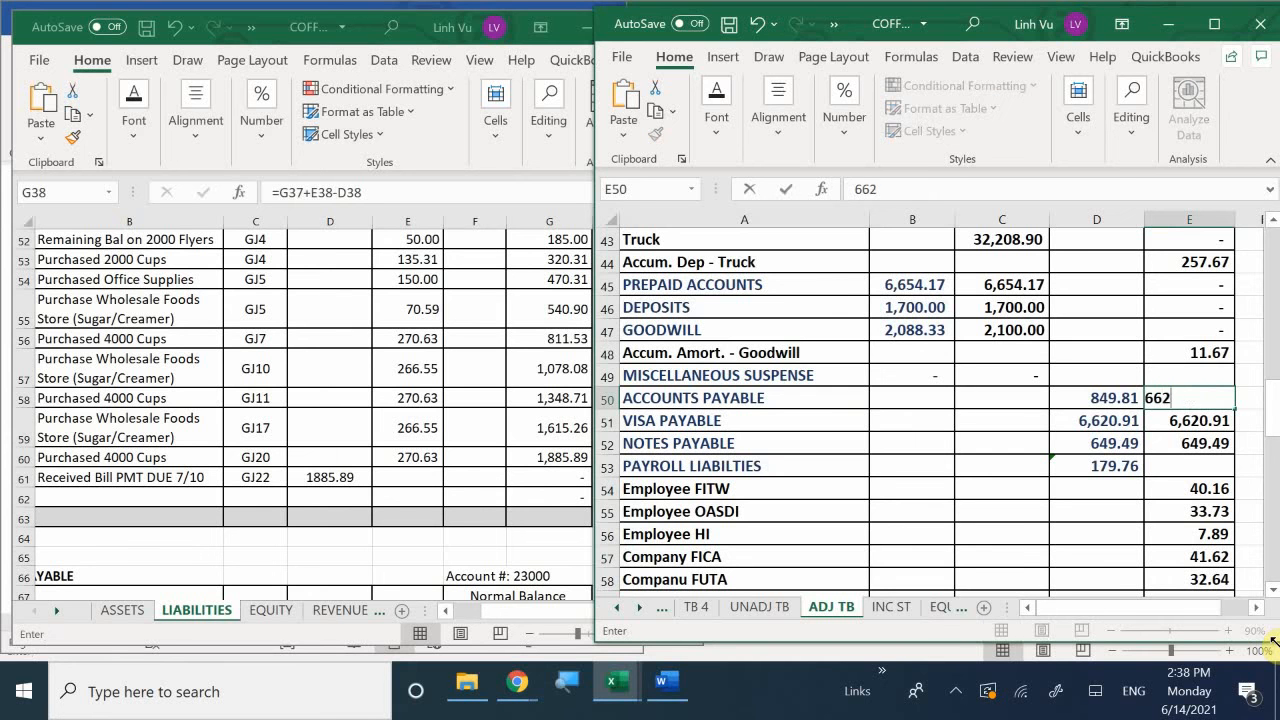
{"action": "type", "text": "0.91"}
{"action": "key", "text": "Return"}
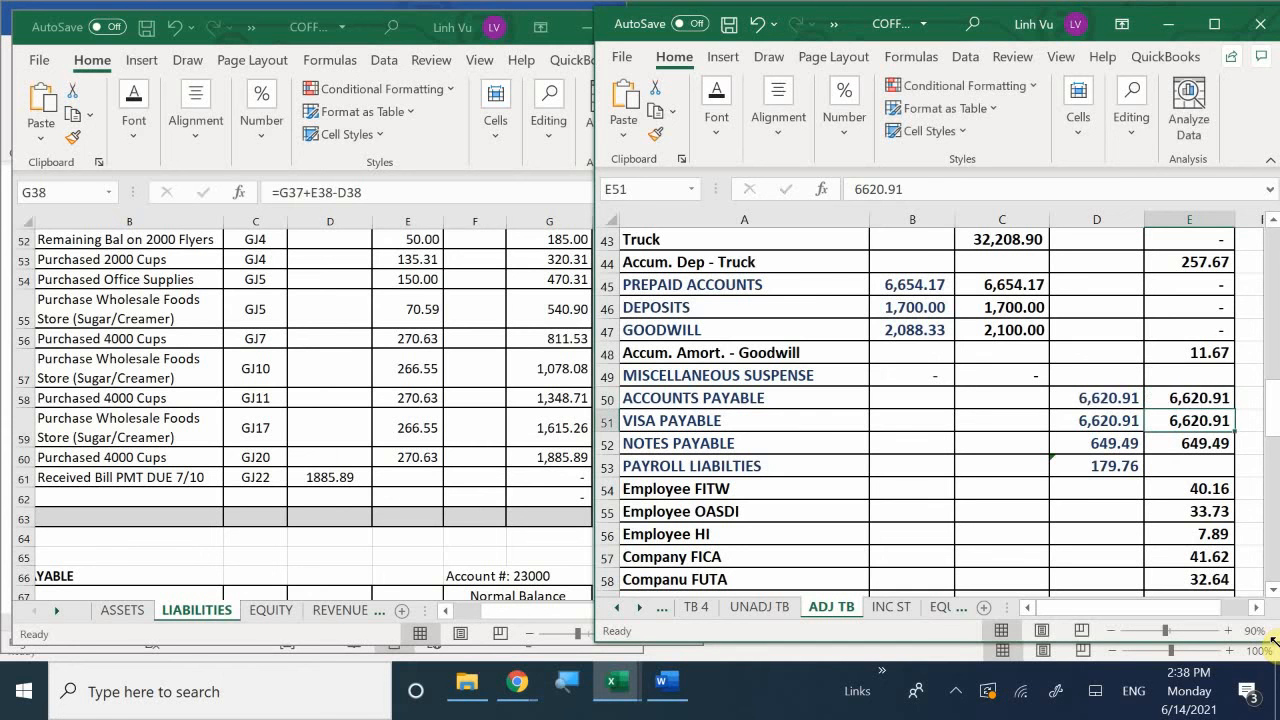
{"action": "type", "text": "0"}
{"action": "key", "text": "Return"}
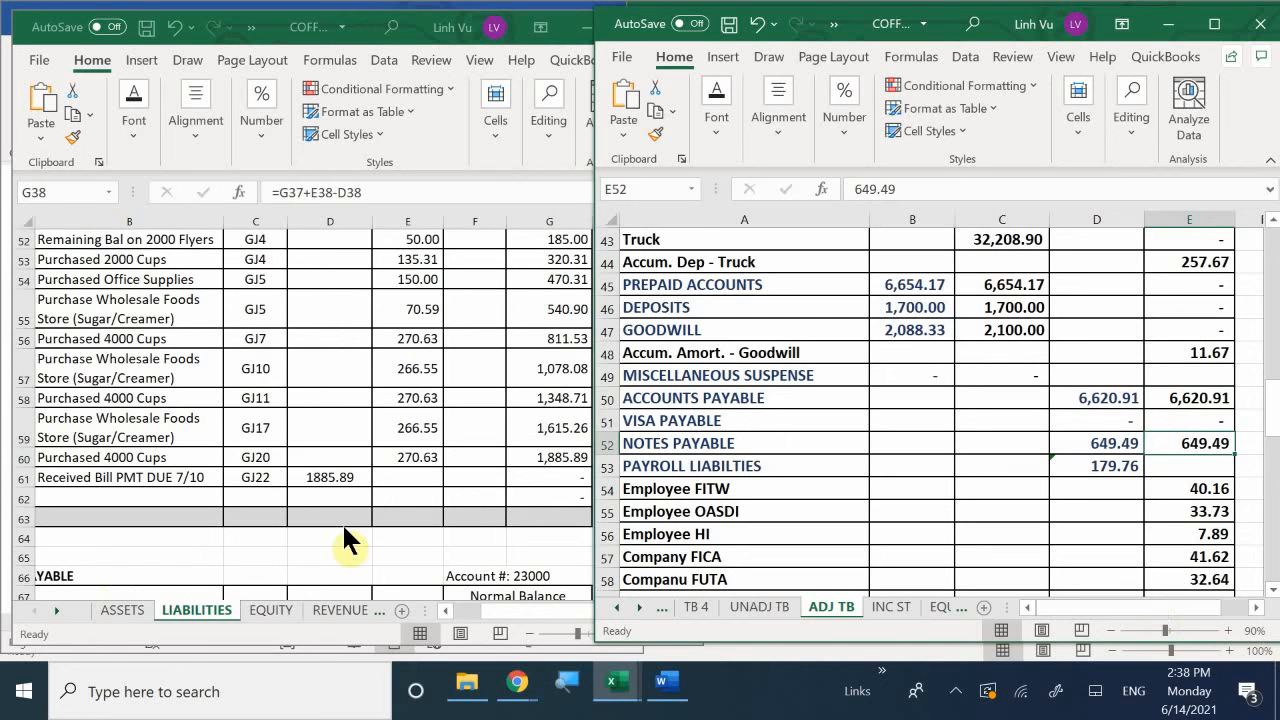
Check the liabilities ledger down to Salaries and Wages Payable, and insert two blank rows above Employee FITW in the adjusted trial balance.
{"action": "left_click", "coordinate": [467, 510]}
{"action": "scroll", "coordinate": [467, 510], "scroll_direction": "down", "scroll_amount": 3}
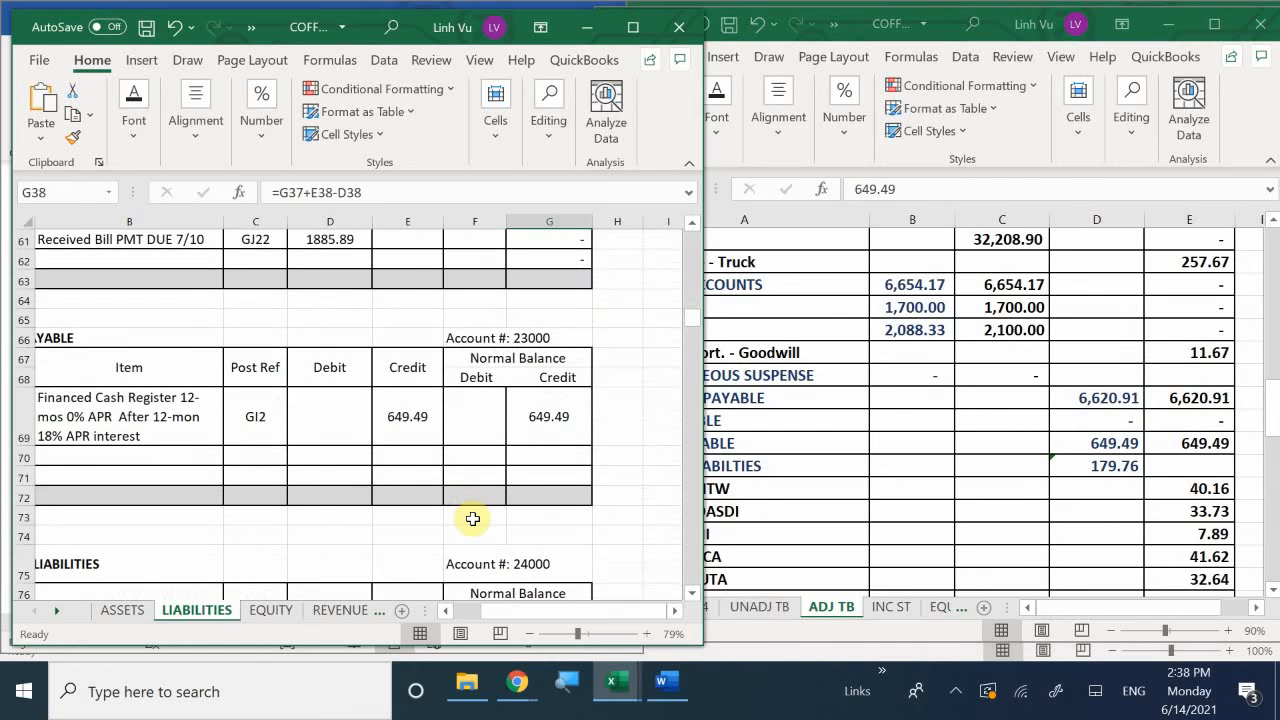
{"action": "scroll", "coordinate": [472, 518], "scroll_direction": "down", "scroll_amount": 3}
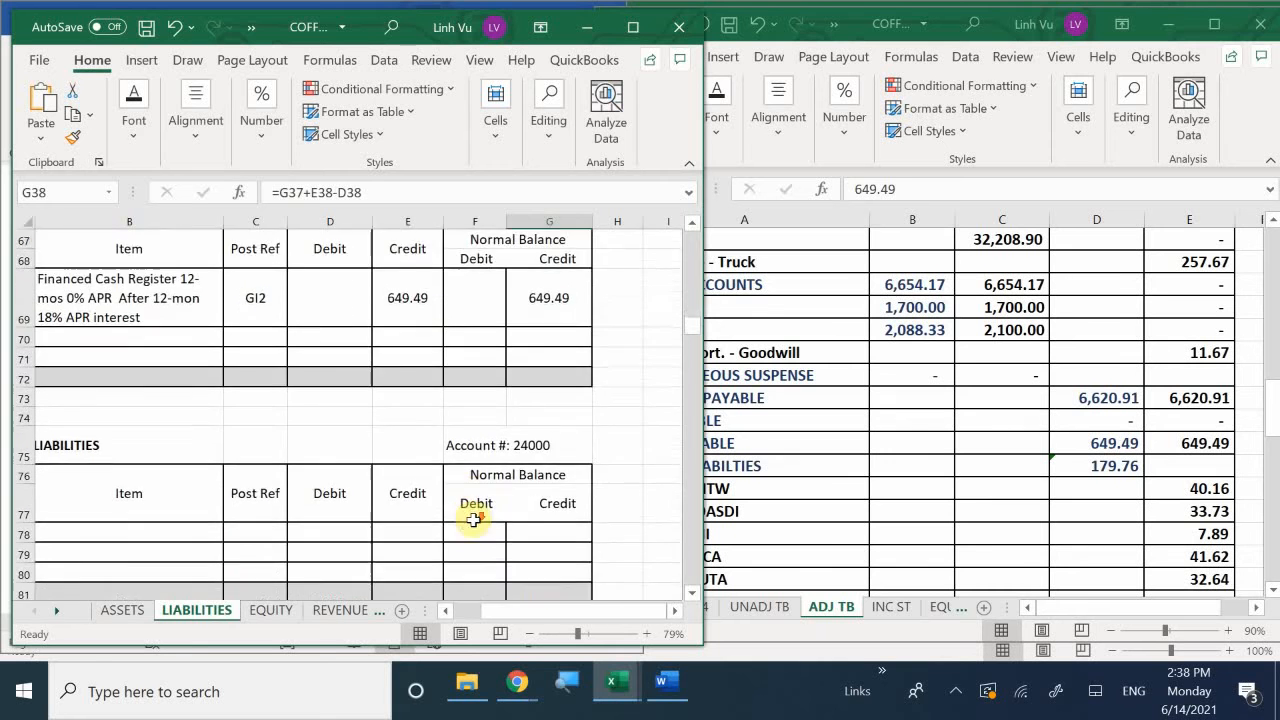
{"action": "scroll", "coordinate": [475, 520], "scroll_direction": "down", "scroll_amount": 1}
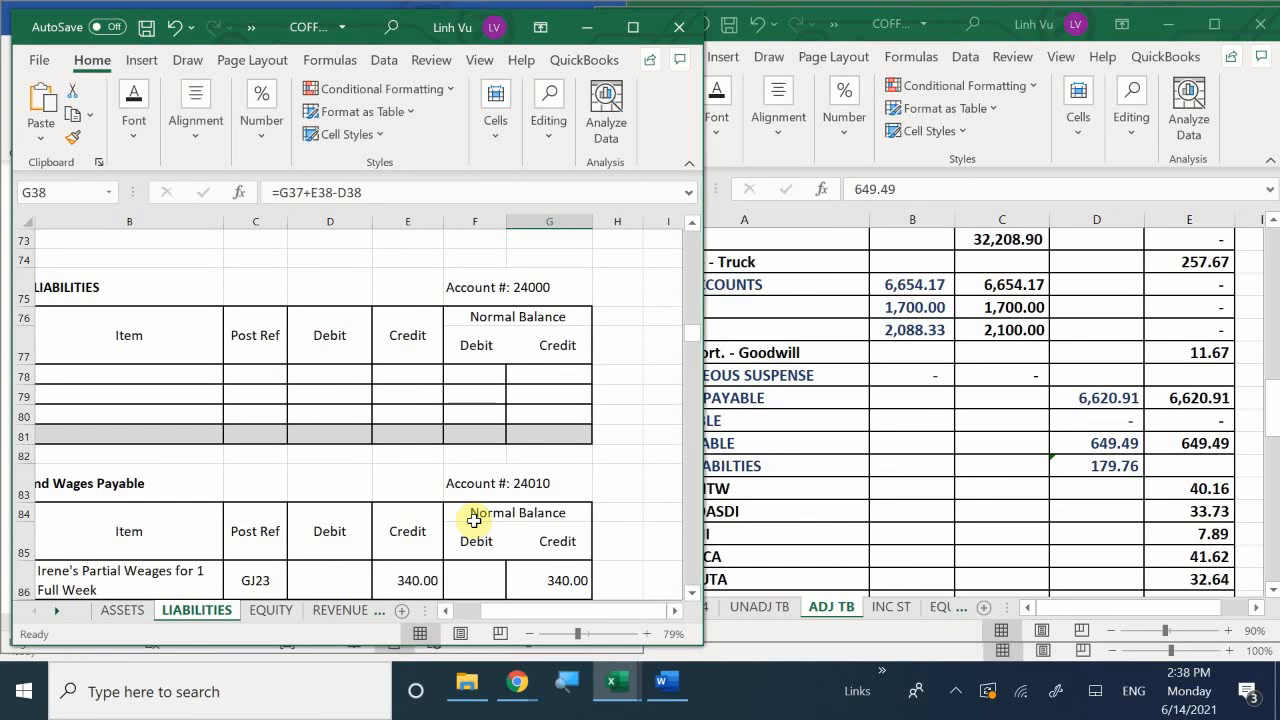
{"action": "scroll", "coordinate": [474, 520], "scroll_direction": "down", "scroll_amount": 2}
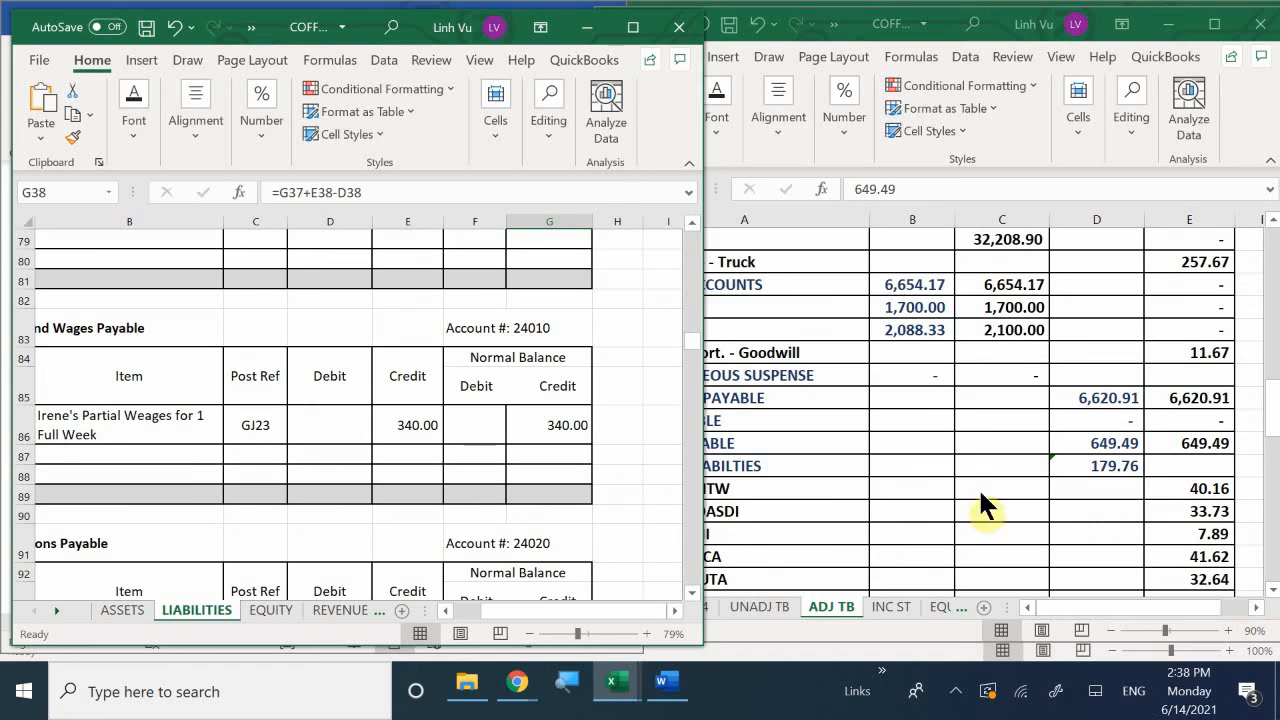
{"action": "left_click", "coordinate": [806, 512]}
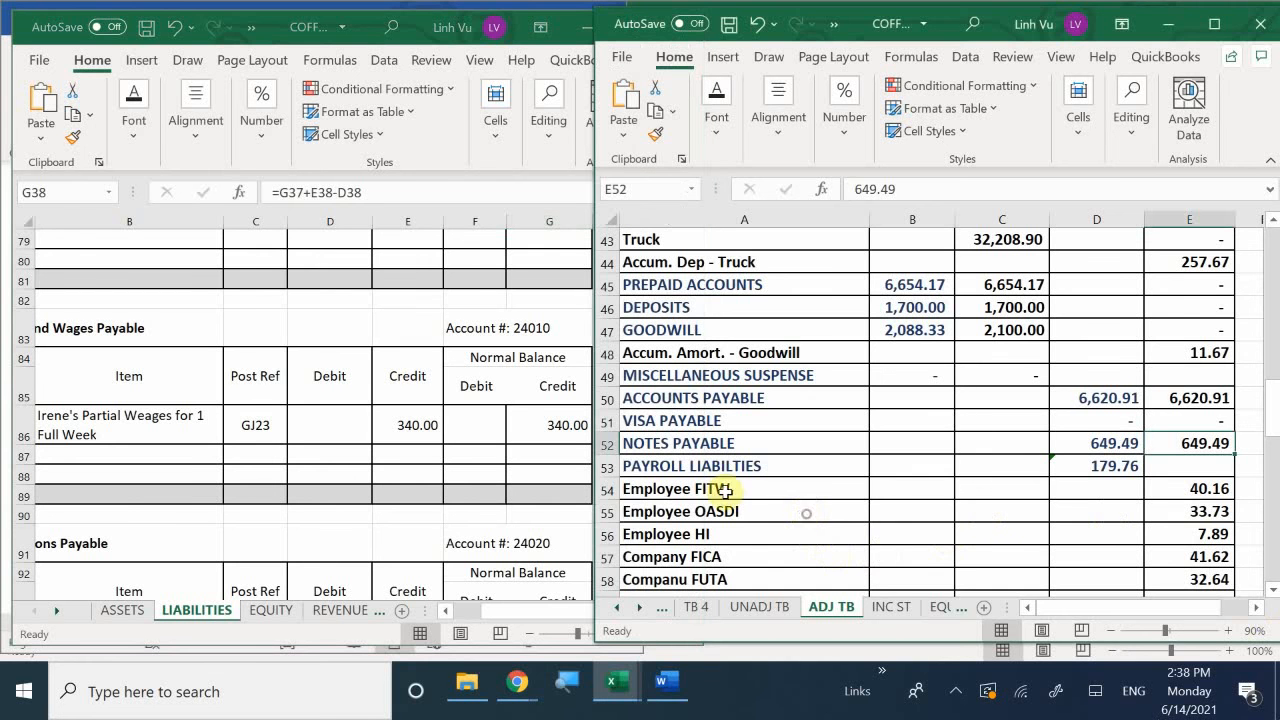
{"action": "right_click", "coordinate": [606, 492]}
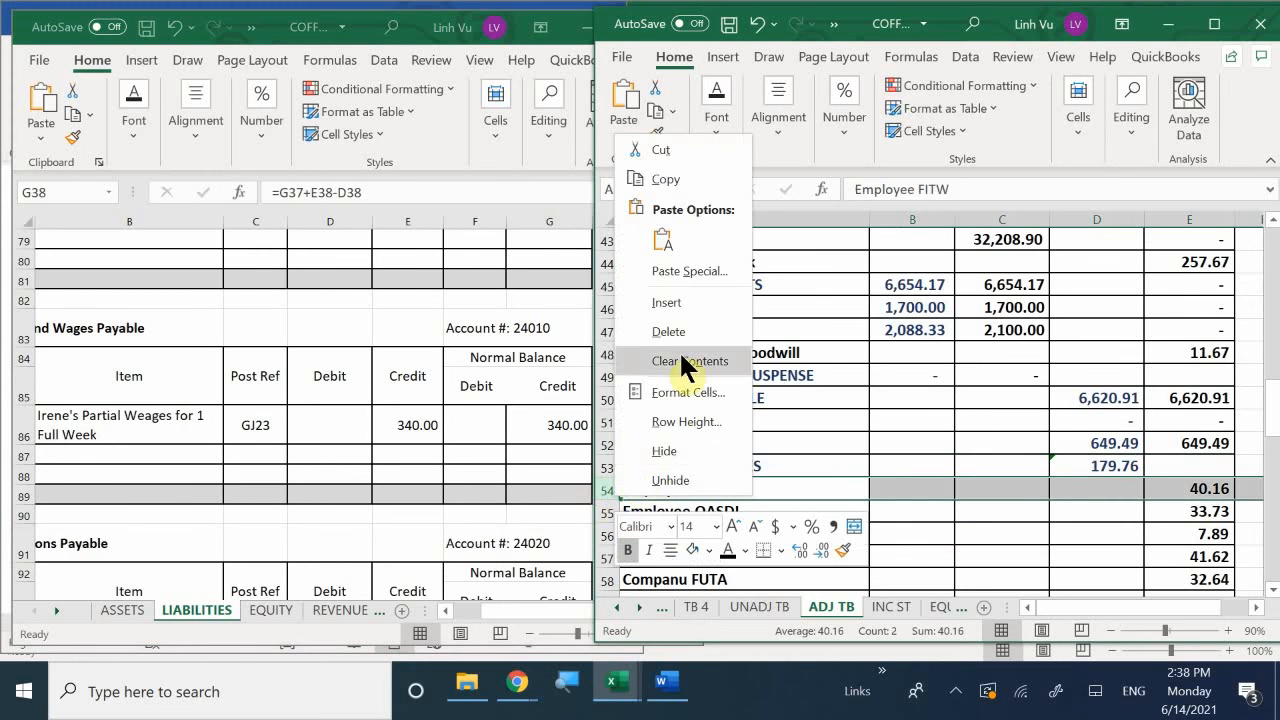
{"action": "left_click", "coordinate": [690, 307]}
{"action": "right_click", "coordinate": [603, 491]}
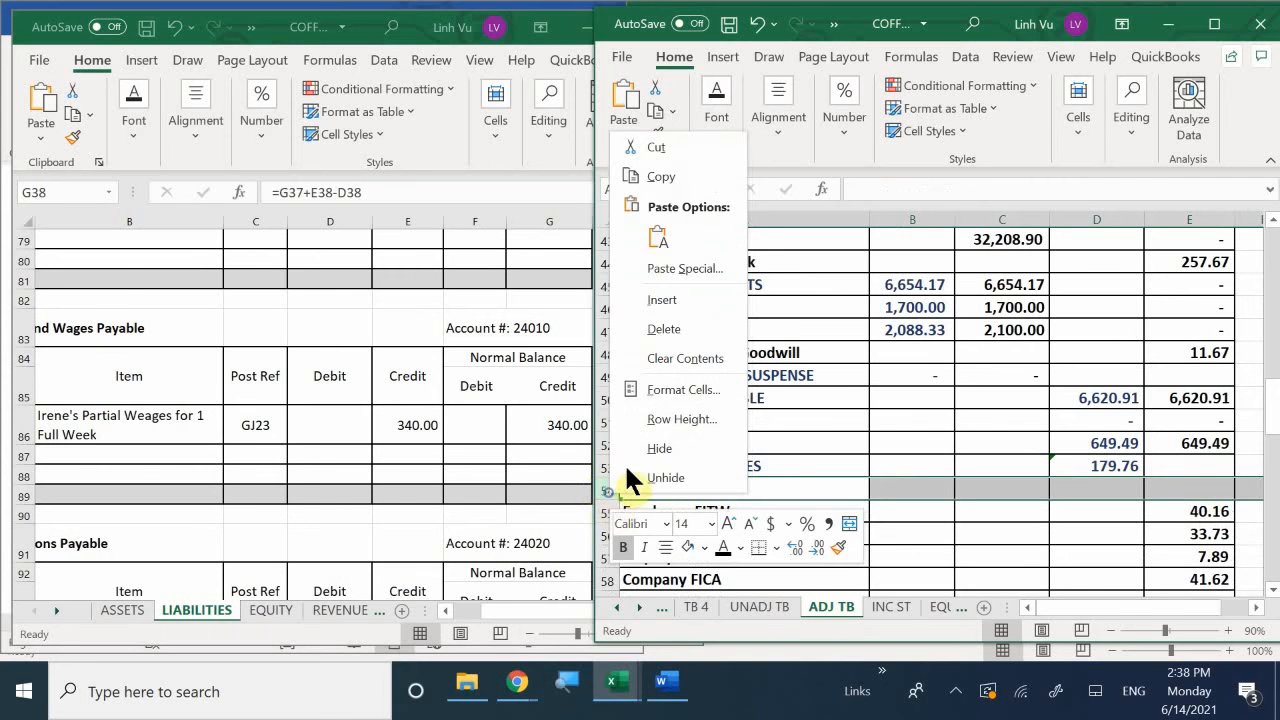
{"action": "key", "text": "Escape"}
Label the first new row under Payroll Liabilities, in A54, as Salaries & Wages Payable.
{"action": "left_click", "coordinate": [660, 491]}
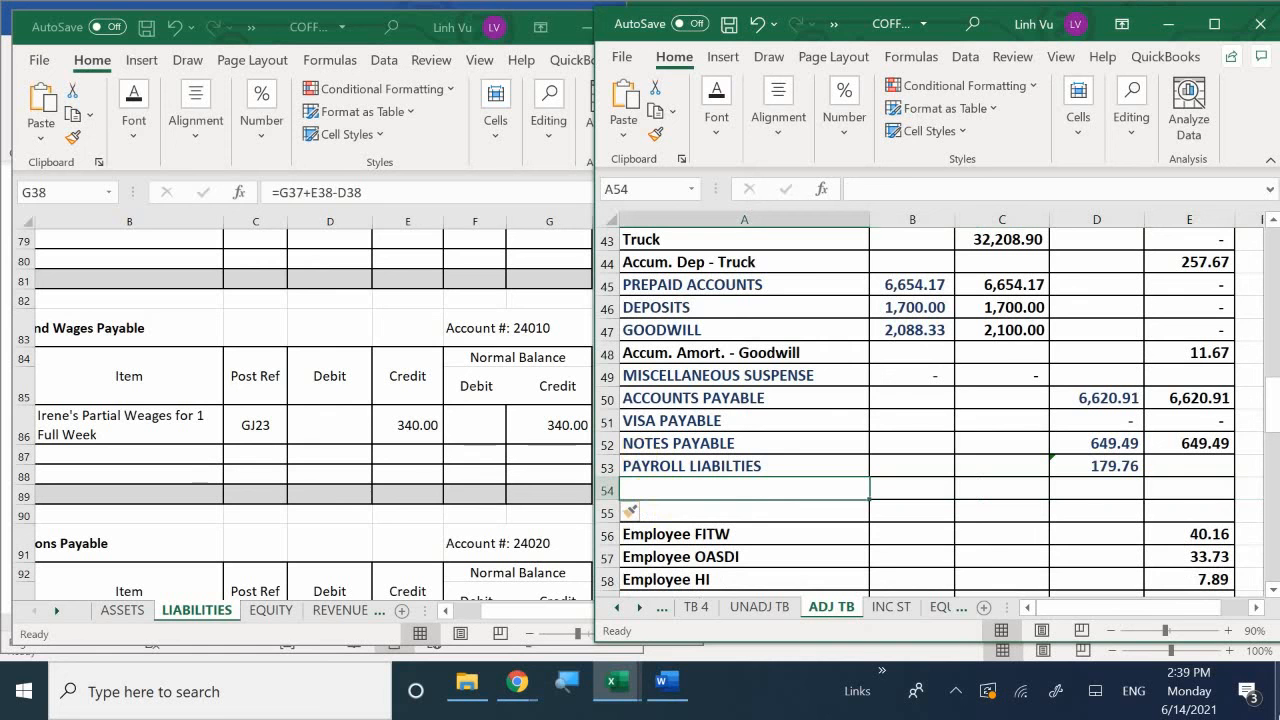
{"action": "type", "text": "S"}
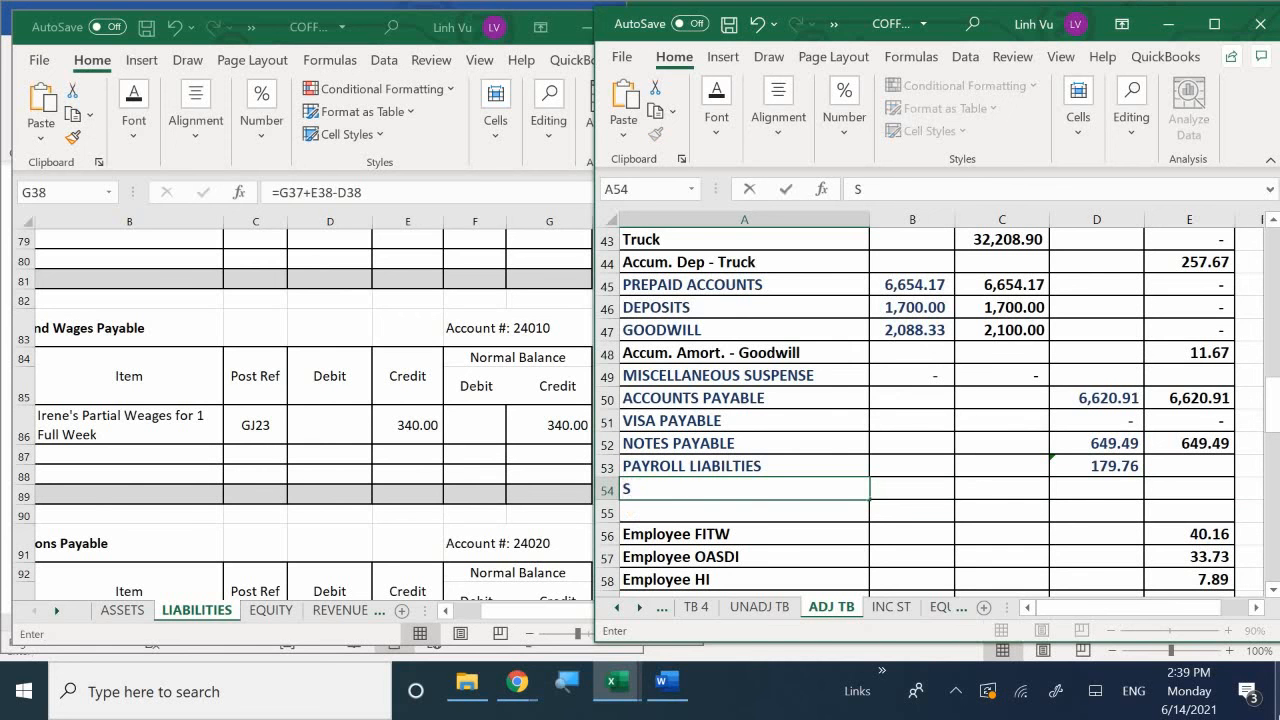
{"action": "type", "text": "alaries %"}
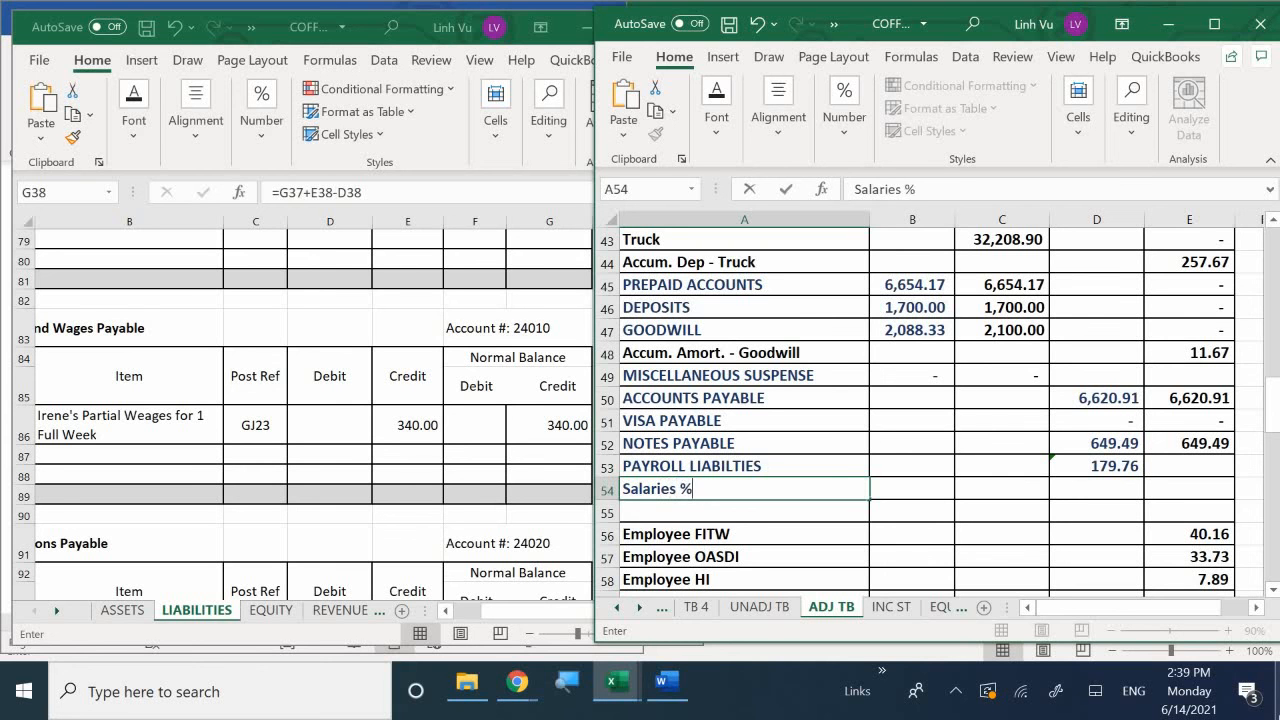
{"action": "key", "text": "BackSpace"}
{"action": "type", "text": "*"}
{"action": "key", "text": "BackSpace"}
{"action": "type", "text": "&*"}
{"action": "type", "text": " A"}
{"action": "key", "text": "BackSpace"}
{"action": "type", "text": "Wages p"}
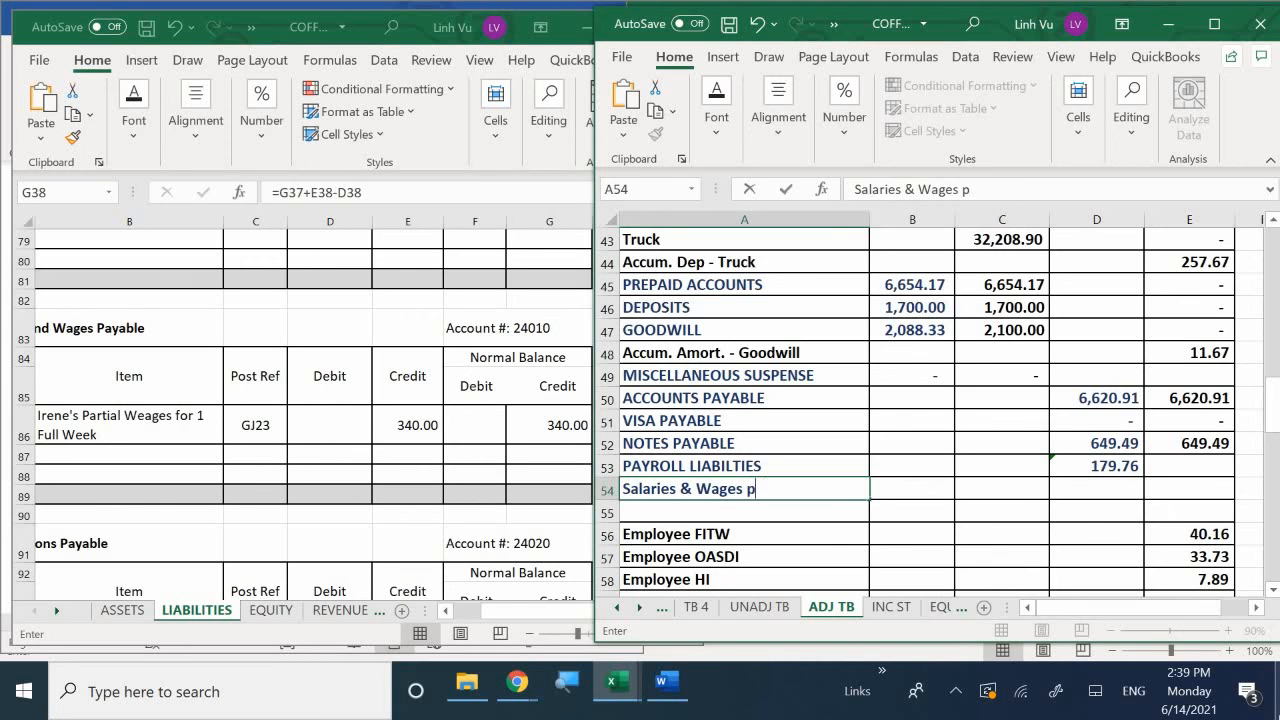
{"action": "key", "text": "BackSpace"}
{"action": "type", "text": "Payable"}
{"action": "key", "text": "Return"}
Label the second new row, in A55, as Commissions Payable.
{"action": "type", "text": "Comm"}
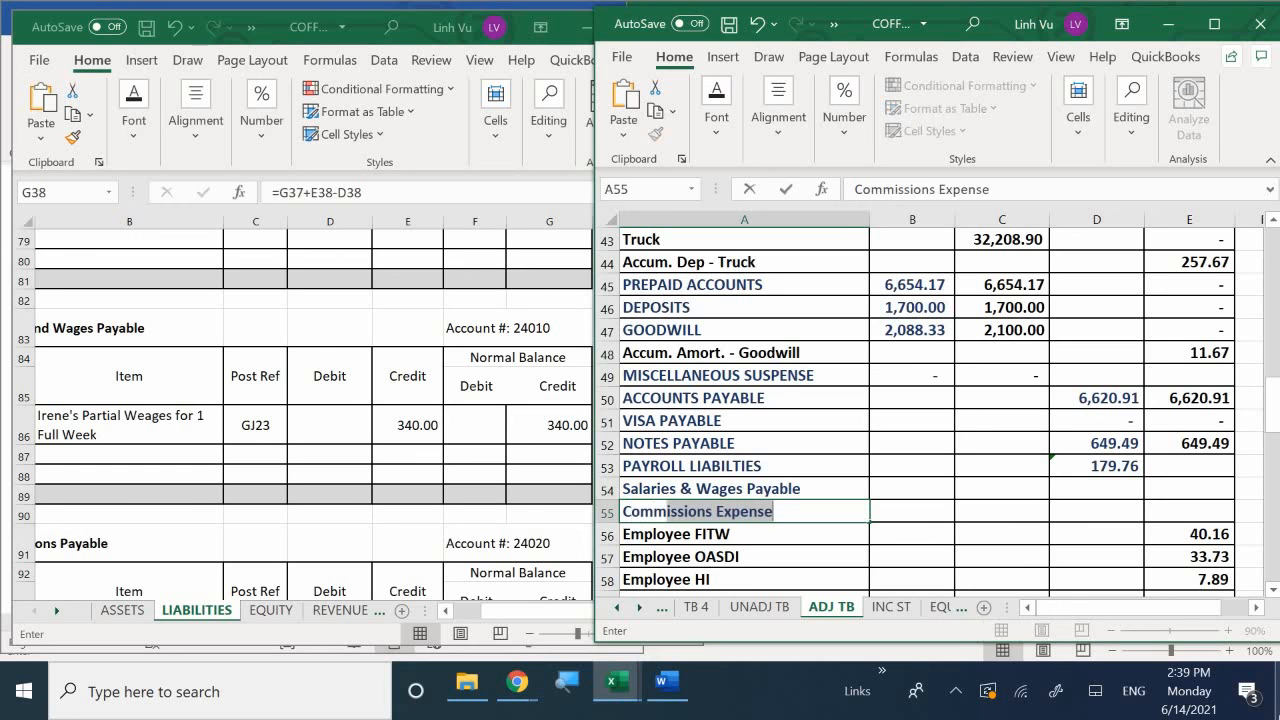
{"action": "type", "text": "issions "}
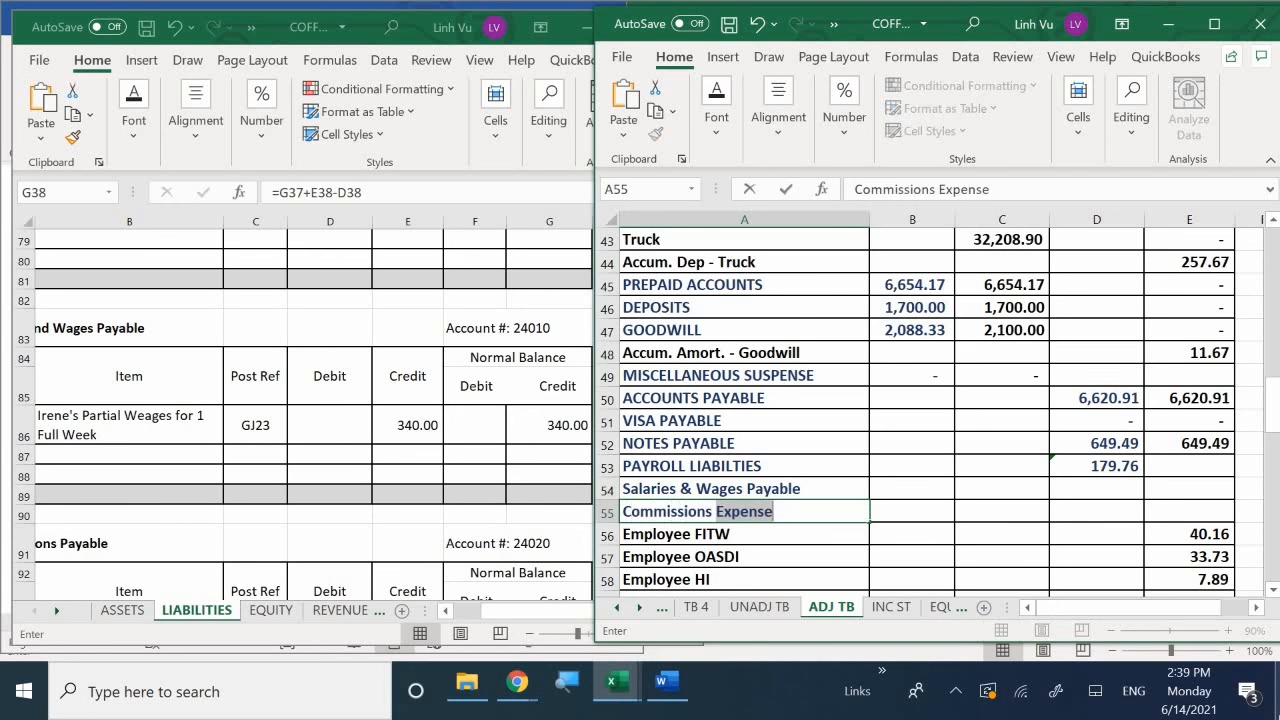
{"action": "type", "text": "p"}
{"action": "key", "text": "BackSpace"}
{"action": "type", "text": "P"}
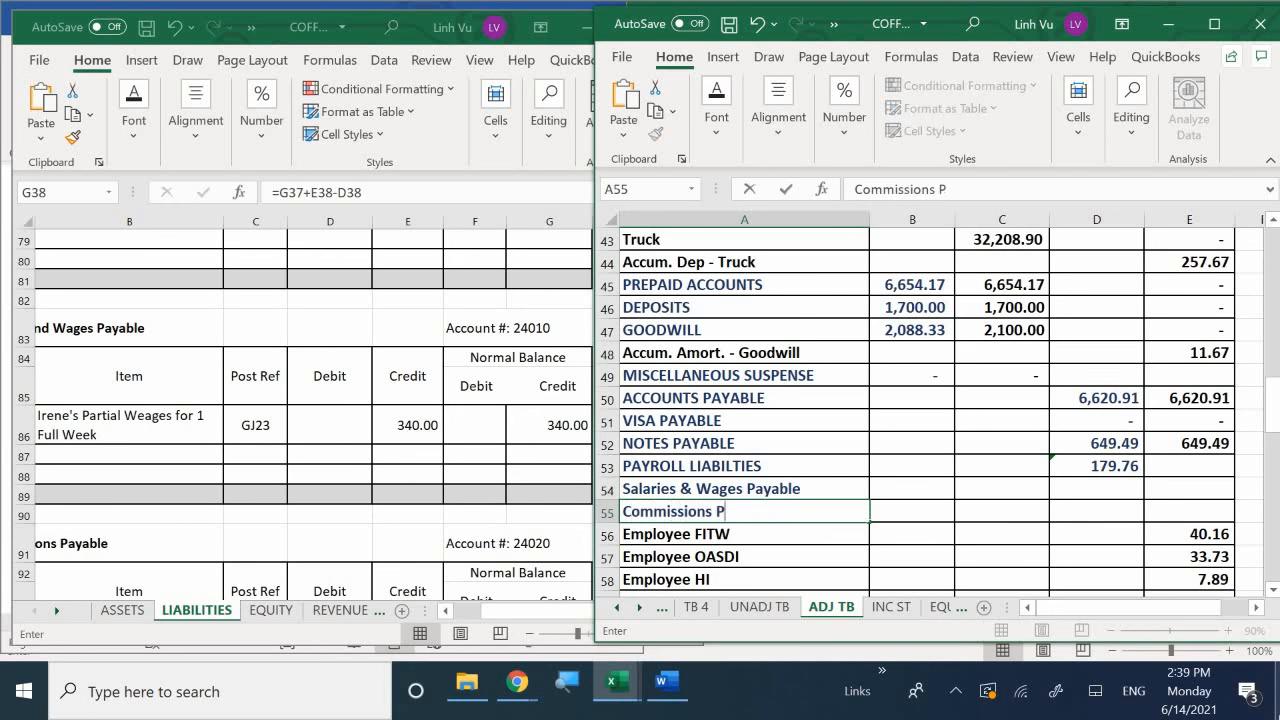
{"action": "type", "text": "ayabnle"}
{"action": "key", "text": "BackSpace"}
{"action": "key", "text": "BackSpace"}
{"action": "type", "text": "le"}
{"action": "key", "text": "Return"}
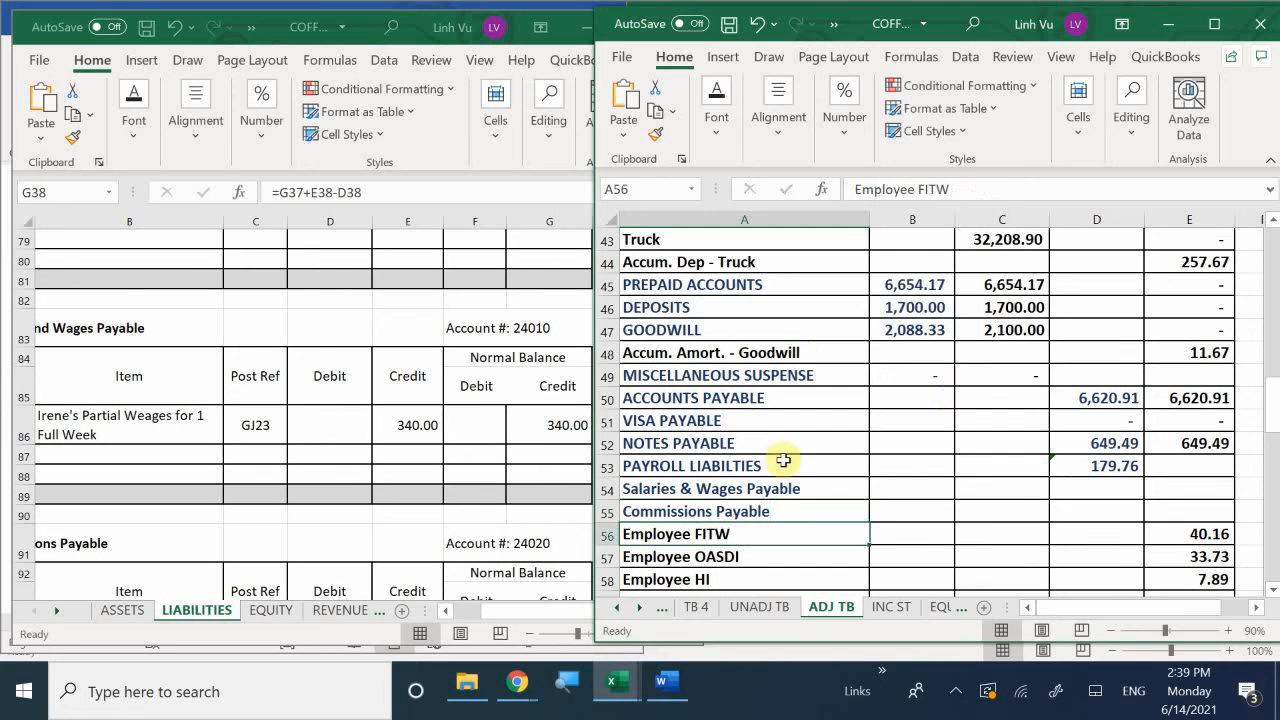
Change the font colour of the Salaries & Wages Payable and Commissions Payable labels in A54:A55 to black.
{"action": "left_click_drag", "start_coordinate": [806, 486], "coordinate": [800, 512]}
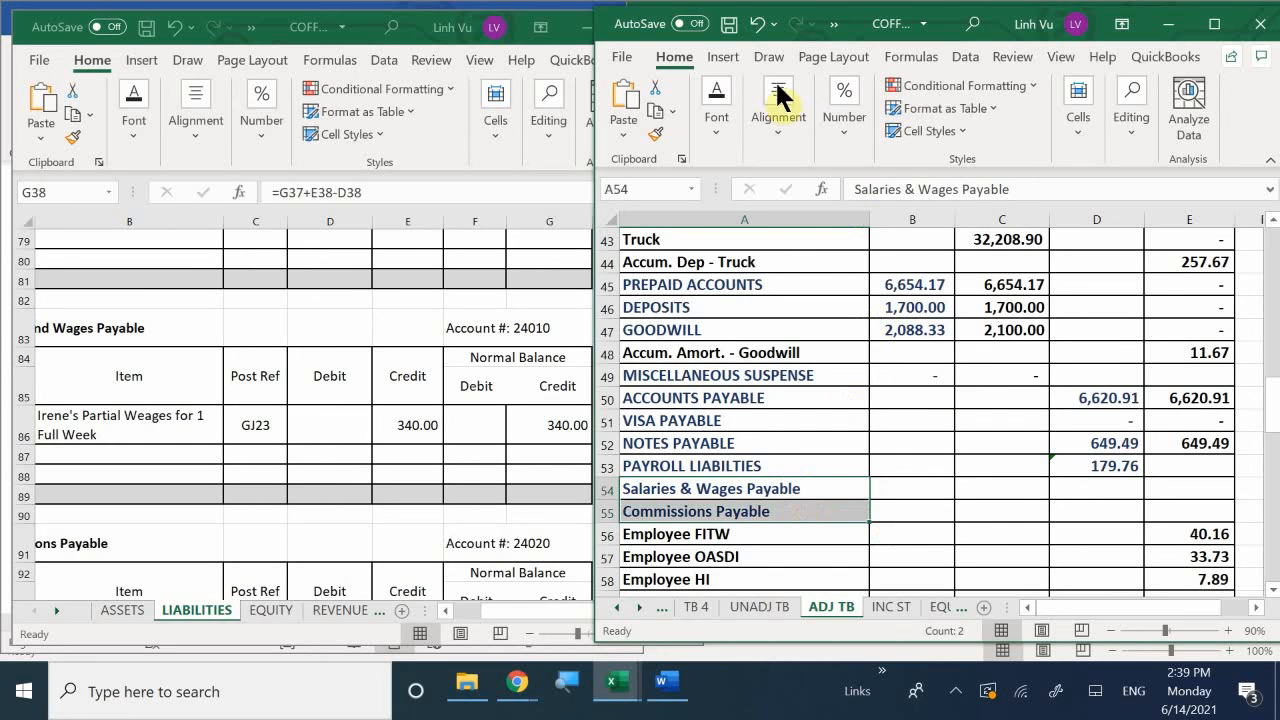
{"action": "left_click", "coordinate": [716, 117]}
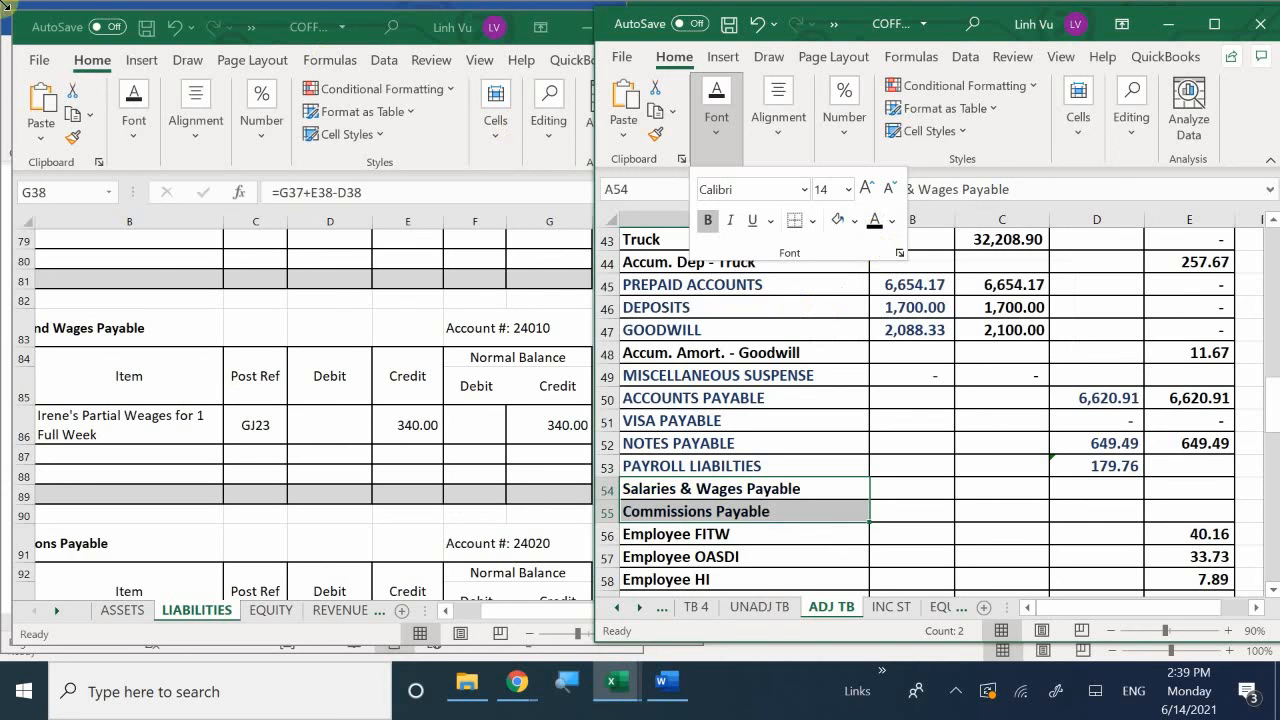
{"action": "left_click", "coordinate": [1120, 491]}
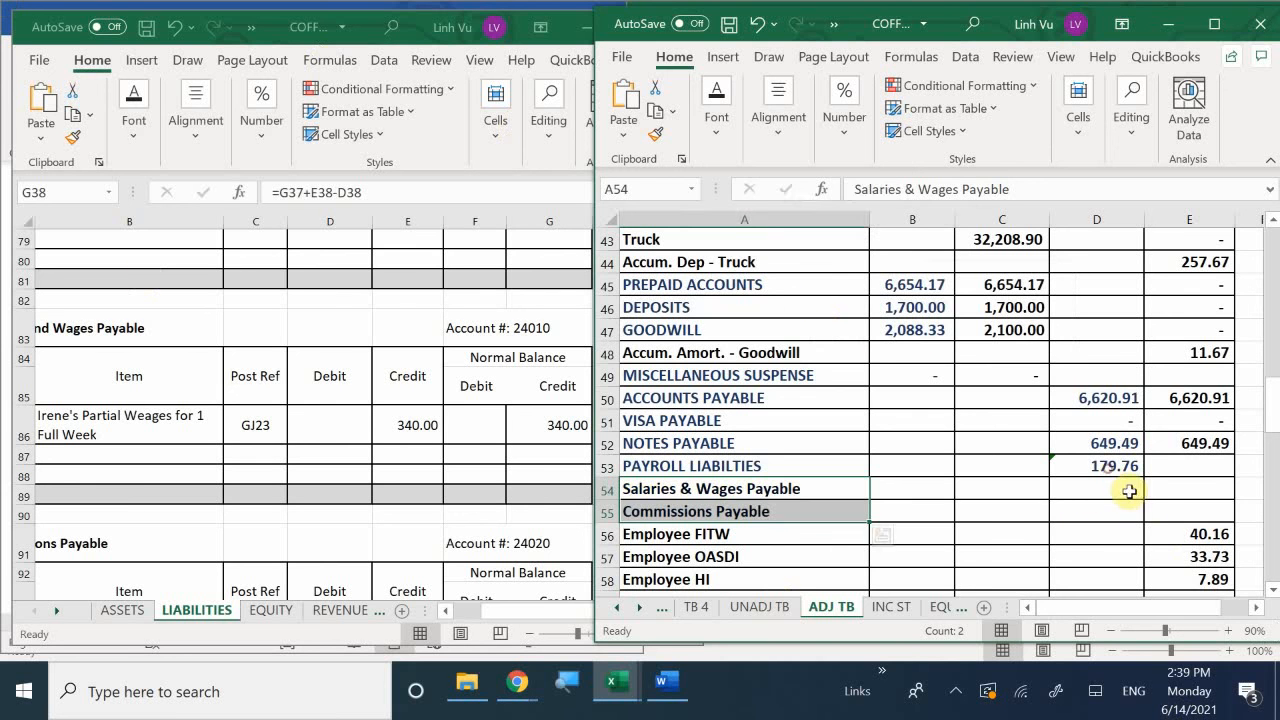
Enter a credit of 340 for Salaries & Wages Payable in E54 of the adjusted trial balance.
{"action": "left_click", "coordinate": [1220, 491]}
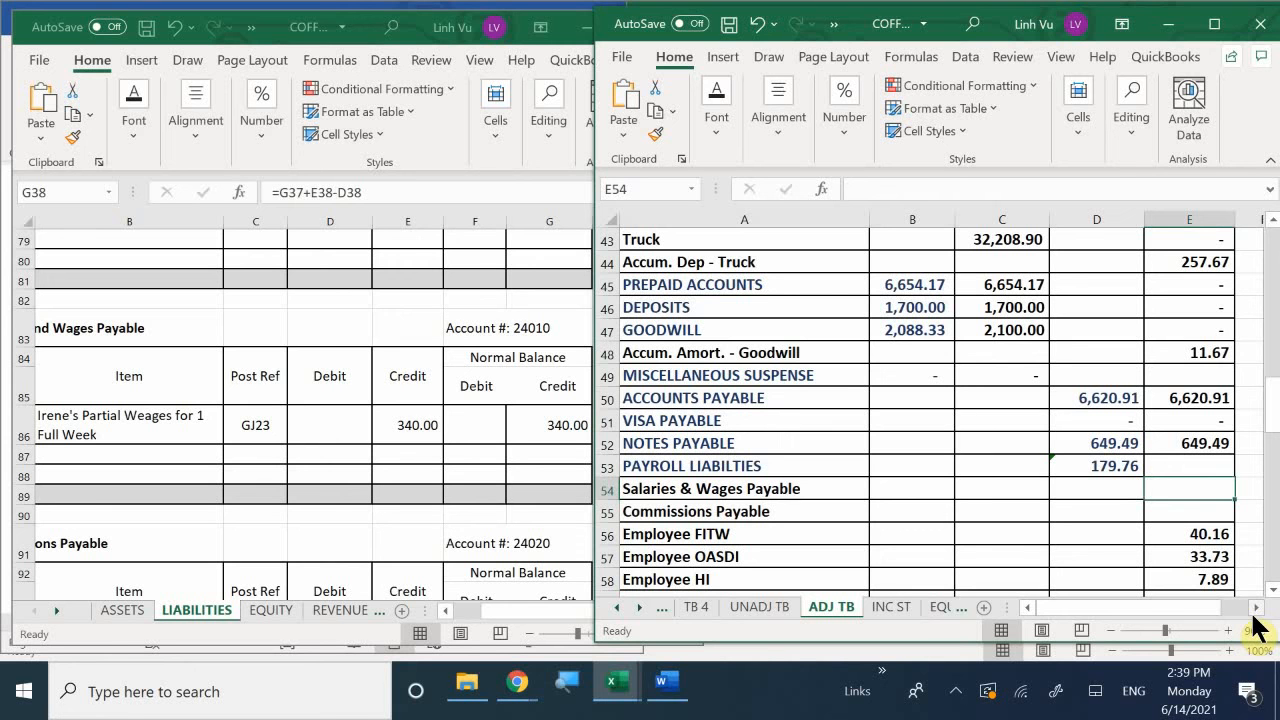
{"action": "type", "text": "340"}
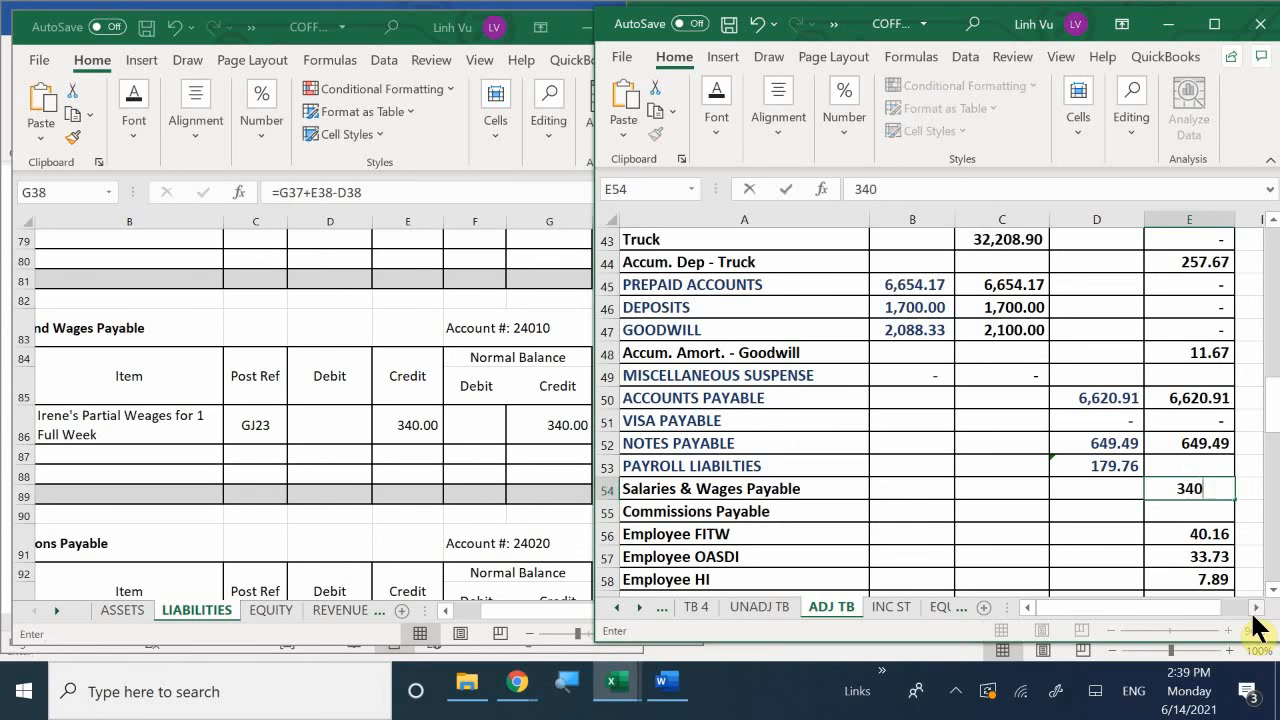
{"action": "key", "text": "Return"}
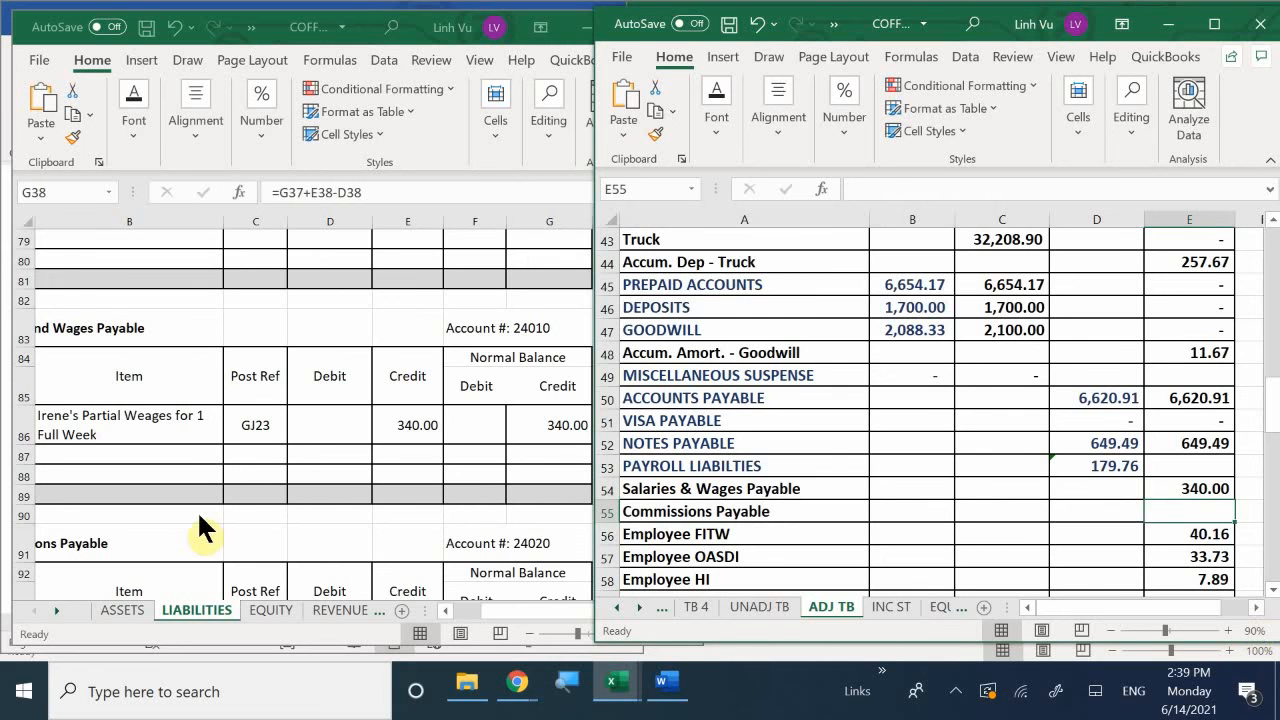
Look up the Commissions Payable ledger balance and enter it as a credit of 271.78 in E55 of the adjusted trial balance.
{"action": "left_click", "coordinate": [370, 537]}
{"action": "scroll", "coordinate": [370, 537], "scroll_direction": "down", "scroll_amount": 1}
{"action": "scroll", "coordinate": [370, 537], "scroll_direction": "down", "scroll_amount": 3}
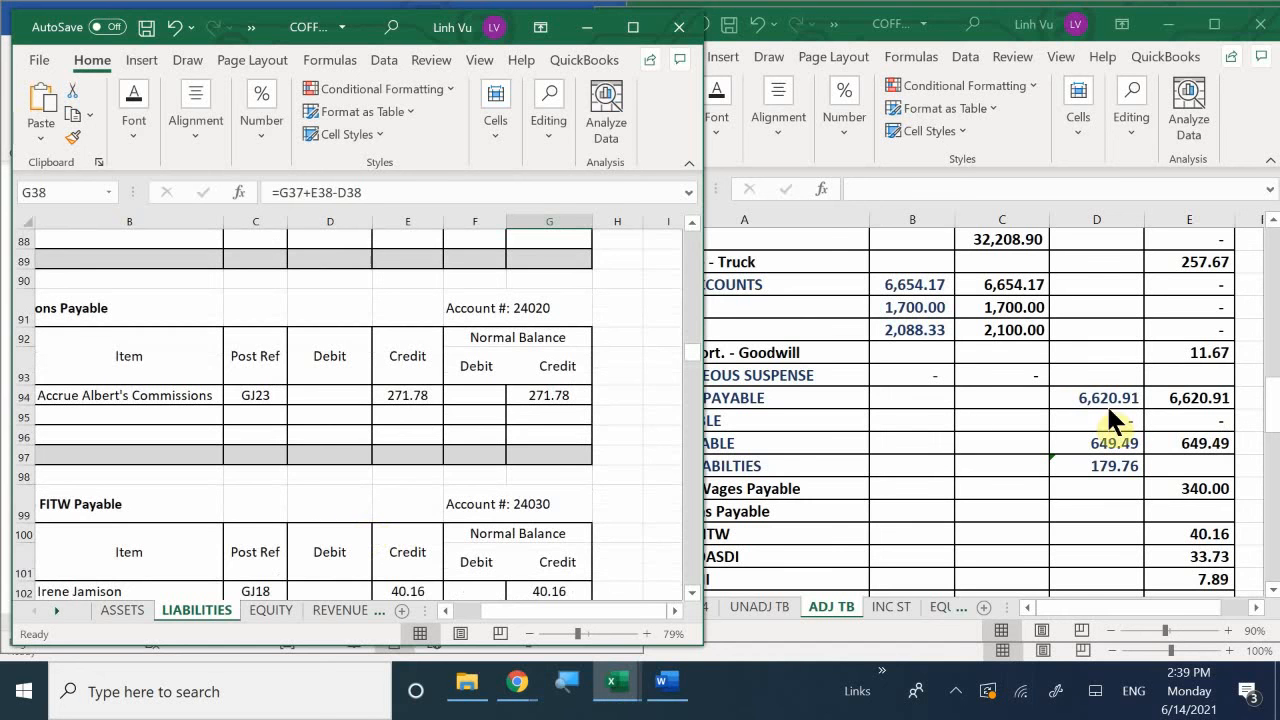
{"action": "left_click", "coordinate": [1182, 510]}
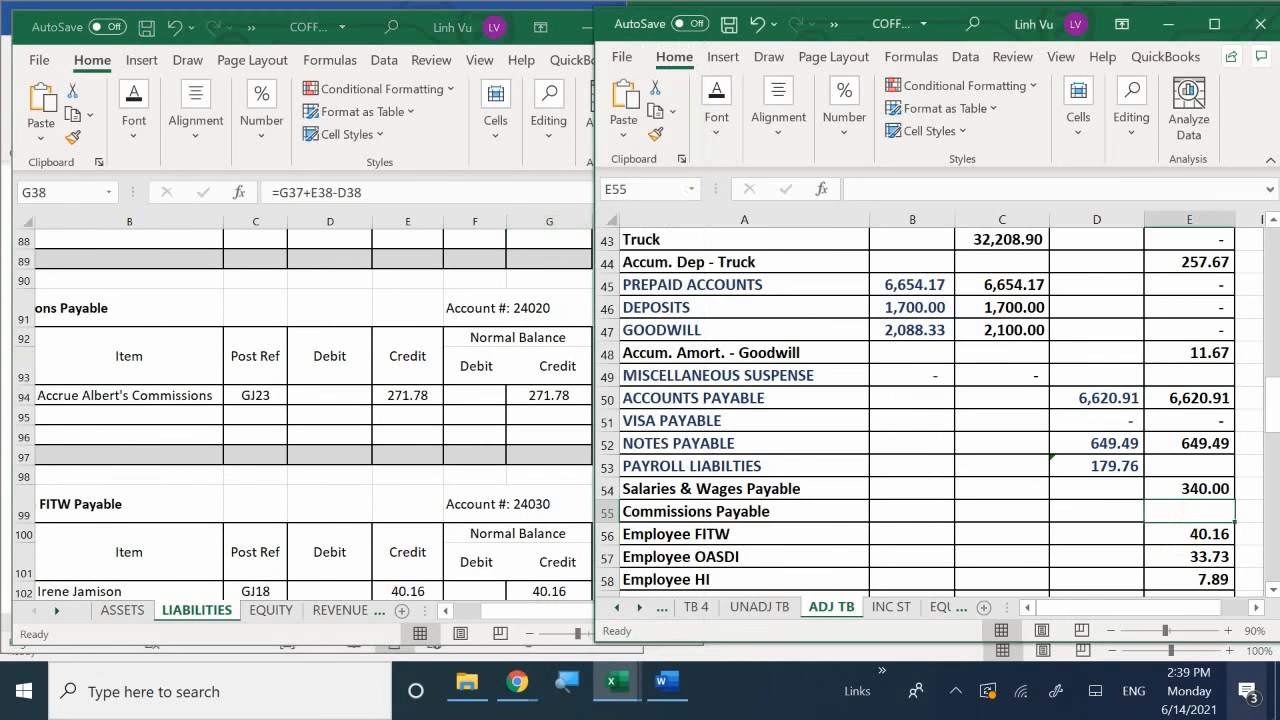
{"action": "type", "text": "281.78"}
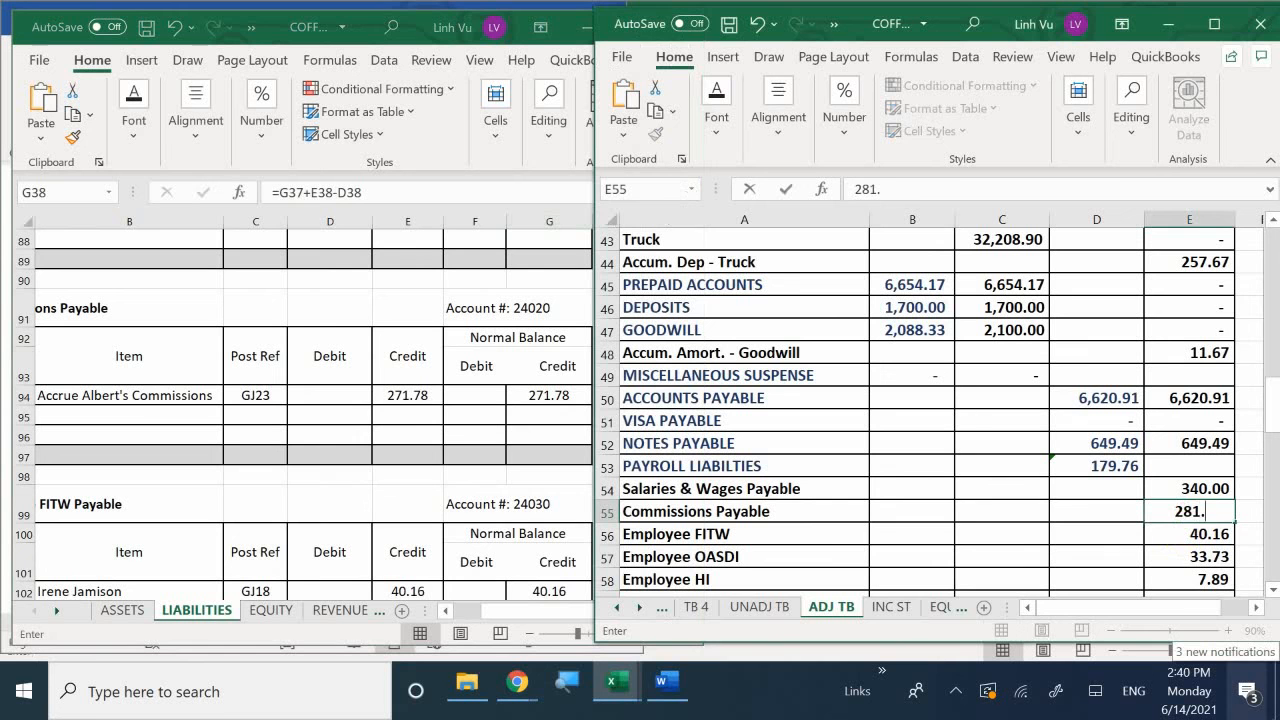
{"action": "key", "text": "BackSpace"}
{"action": "key", "text": "BackSpace"}
{"action": "key", "text": "BackSpace"}
{"action": "key", "text": "BackSpace"}
{"action": "key", "text": "BackSpace"}
{"action": "key", "text": "BackSpace"}
{"action": "type", "text": "271."}
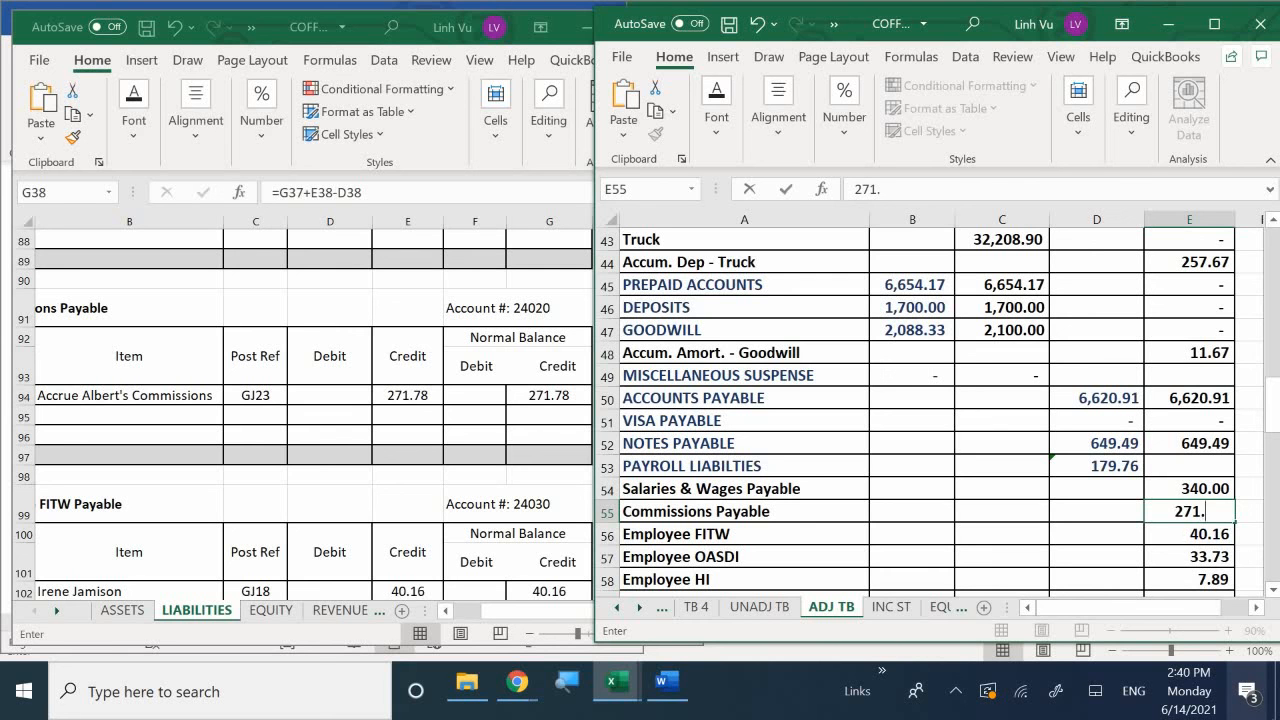
{"action": "type", "text": "78"}
{"action": "key", "text": "Return"}
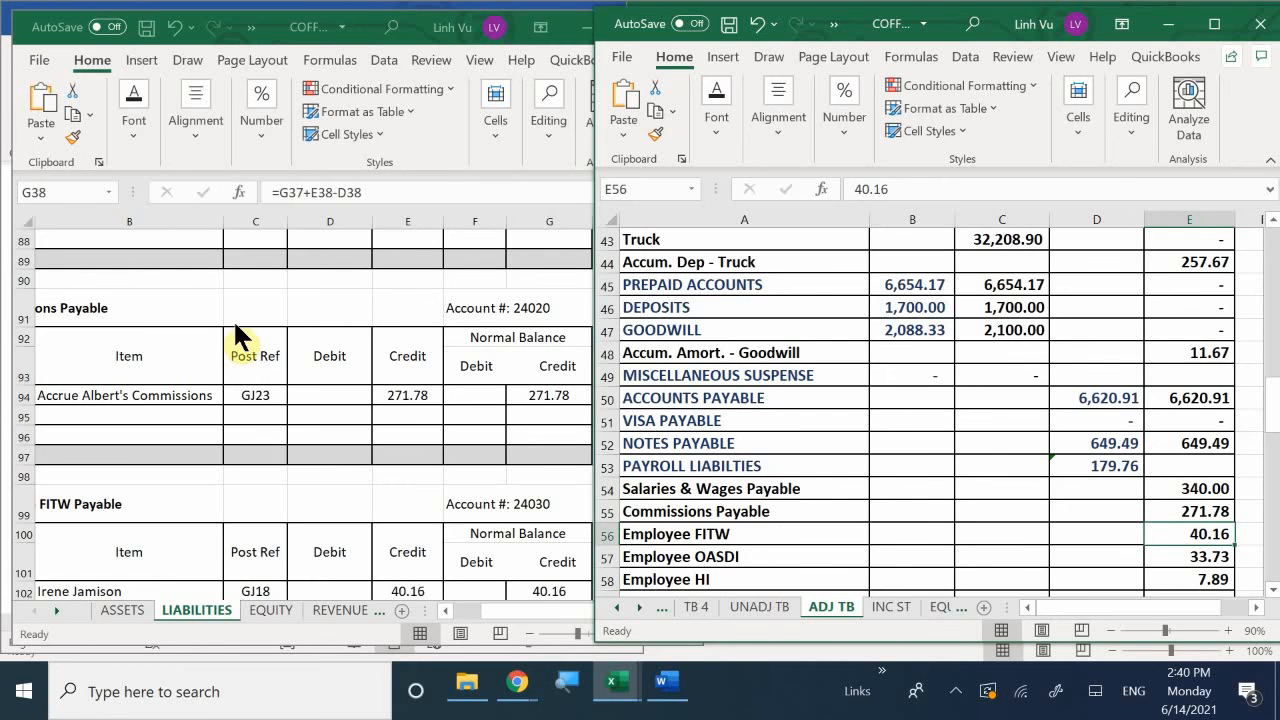
Check the payroll liability ledger balances from FITW Payable through Comp Payable against the credits in the adjusted trial balance.
{"action": "left_click", "coordinate": [481, 469]}
{"action": "scroll", "coordinate": [486, 471], "scroll_direction": "down", "scroll_amount": 1}
{"action": "scroll", "coordinate": [486, 471], "scroll_direction": "down", "scroll_amount": 2}
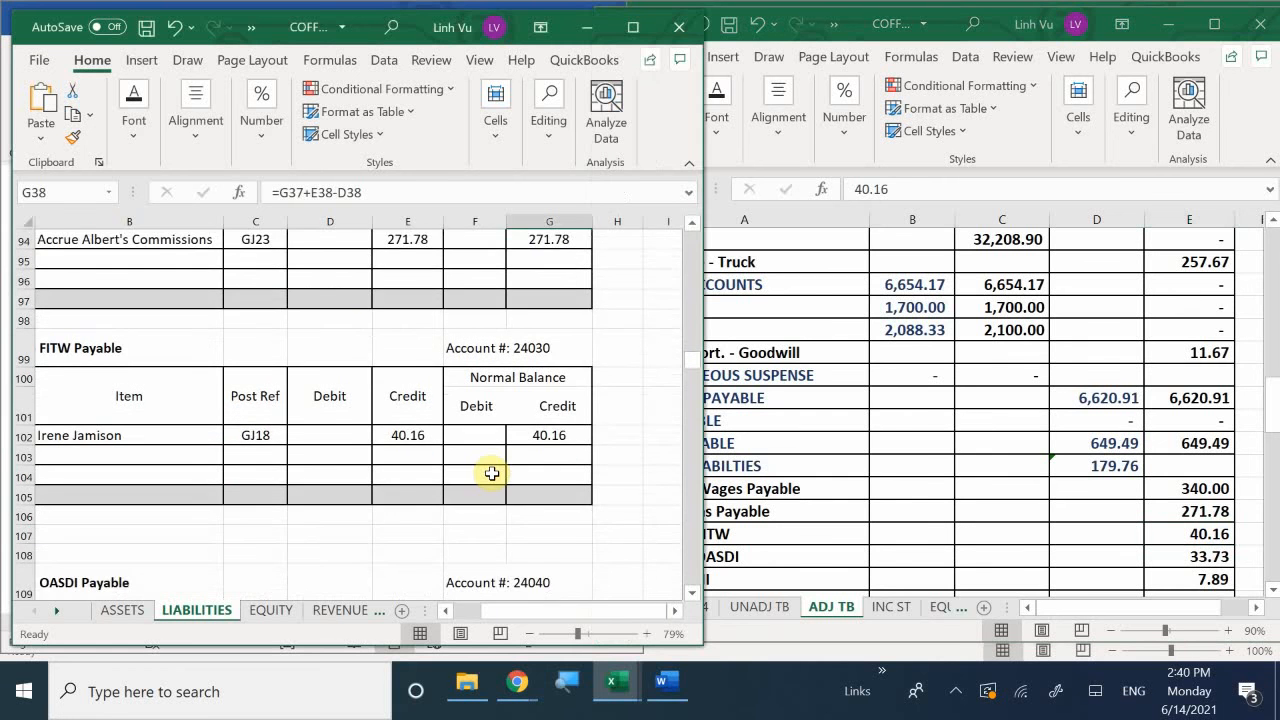
{"action": "scroll", "coordinate": [490, 472], "scroll_direction": "up", "scroll_amount": 2}
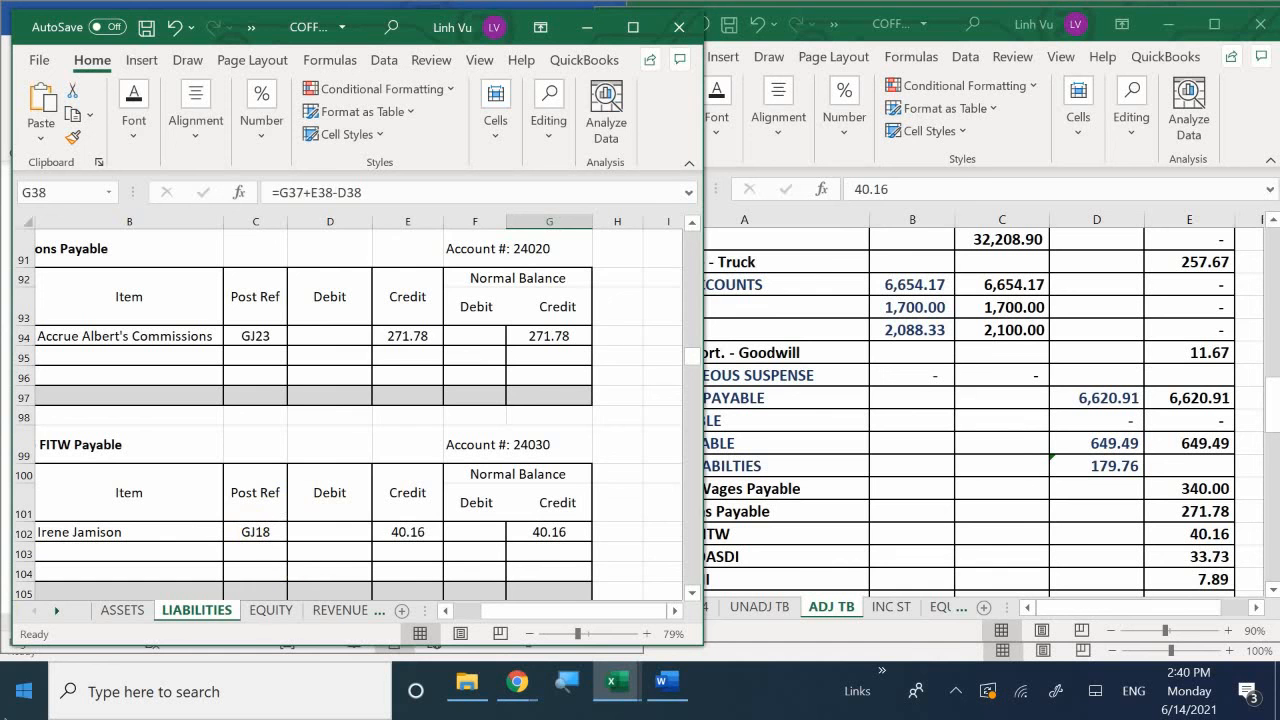
{"action": "left_click", "coordinate": [470, 524]}
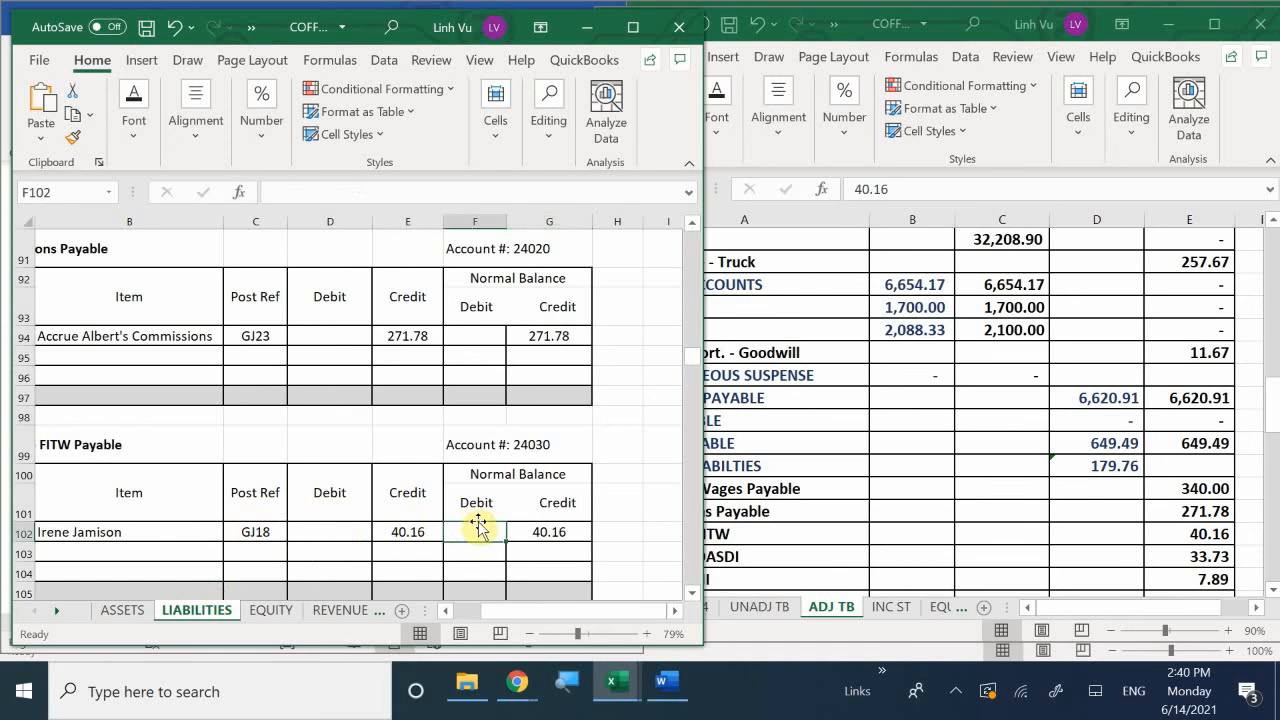
{"action": "scroll", "coordinate": [478, 527], "scroll_direction": "down", "scroll_amount": 1}
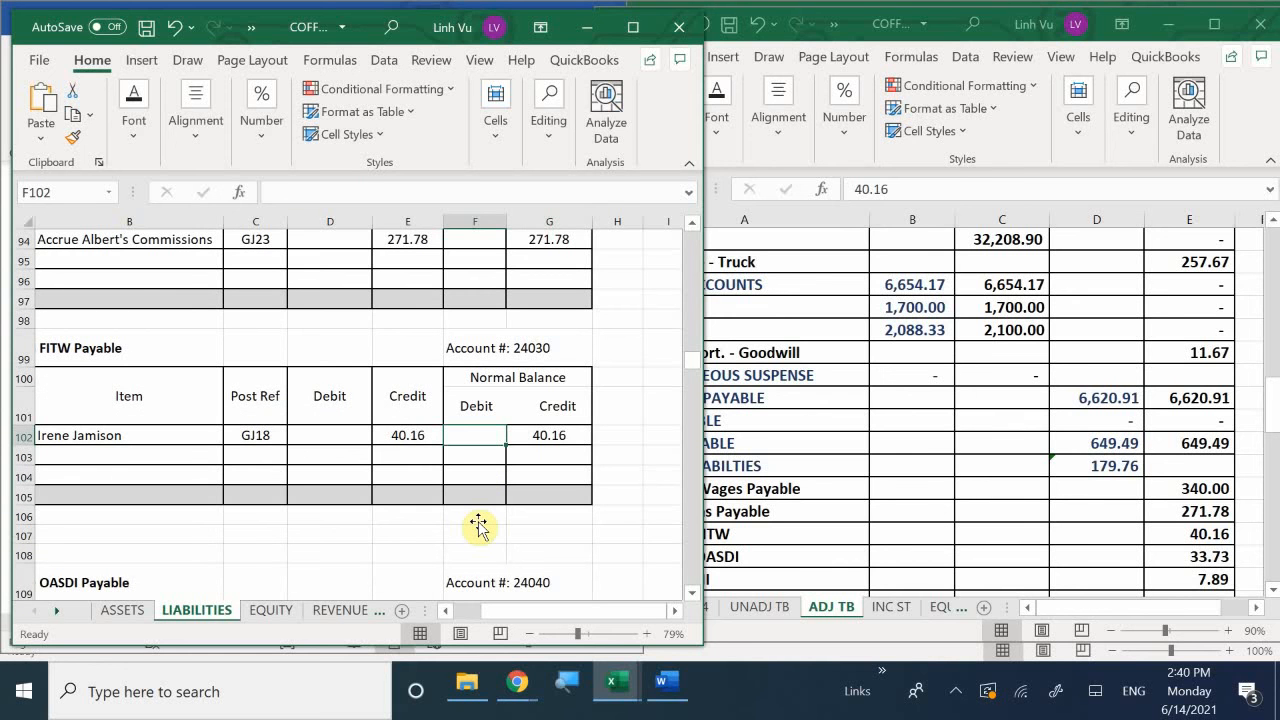
{"action": "scroll", "coordinate": [478, 527], "scroll_direction": "down", "scroll_amount": 3}
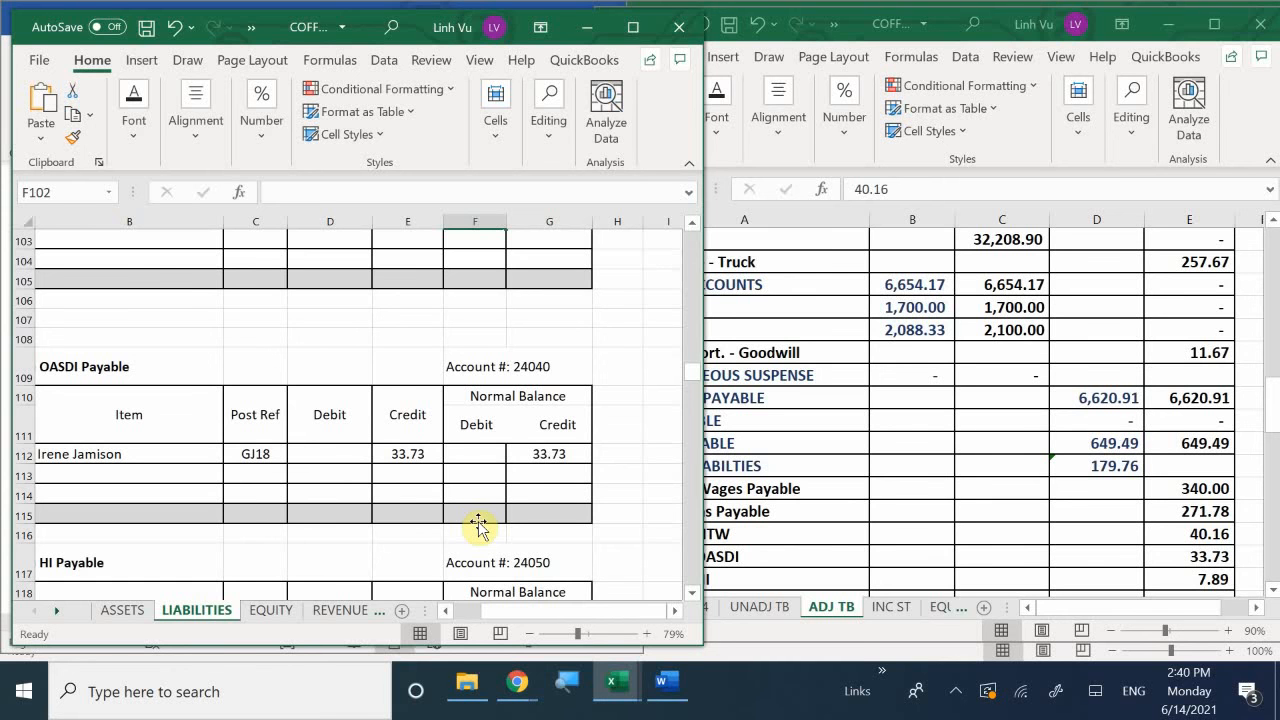
{"action": "scroll", "coordinate": [478, 527], "scroll_direction": "down", "scroll_amount": 3}
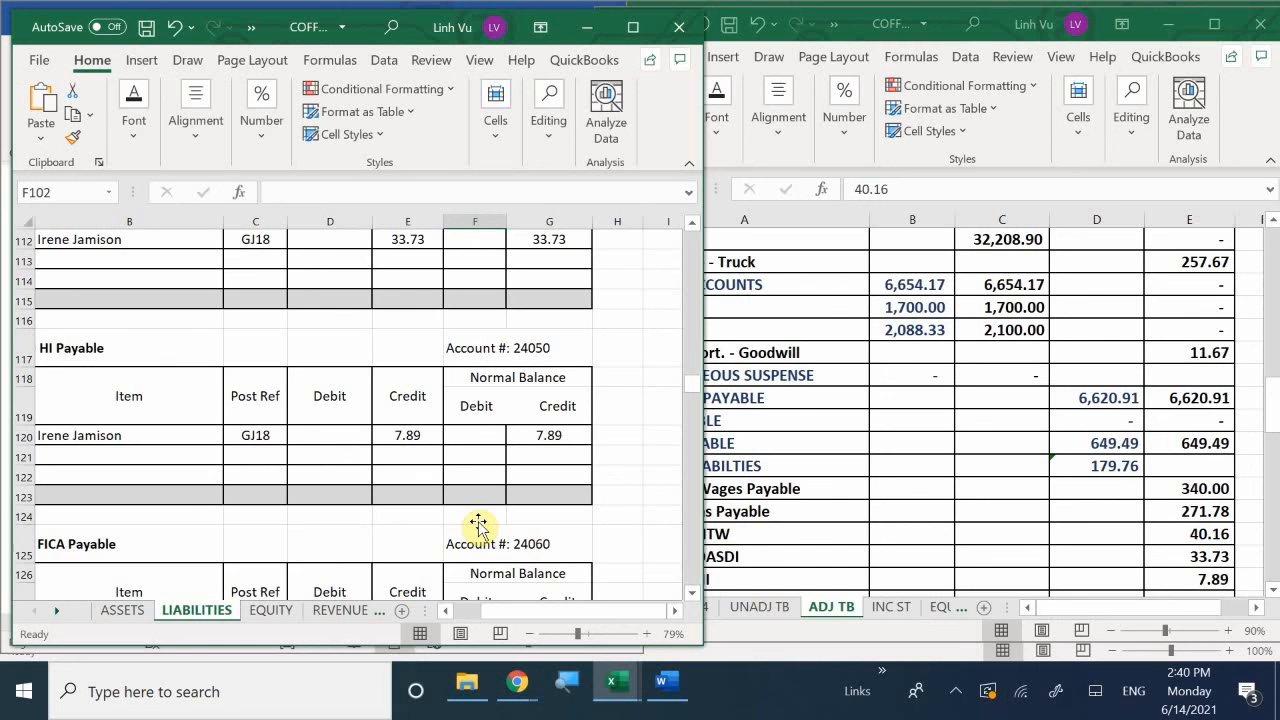
{"action": "scroll", "coordinate": [478, 527], "scroll_direction": "down", "scroll_amount": 3}
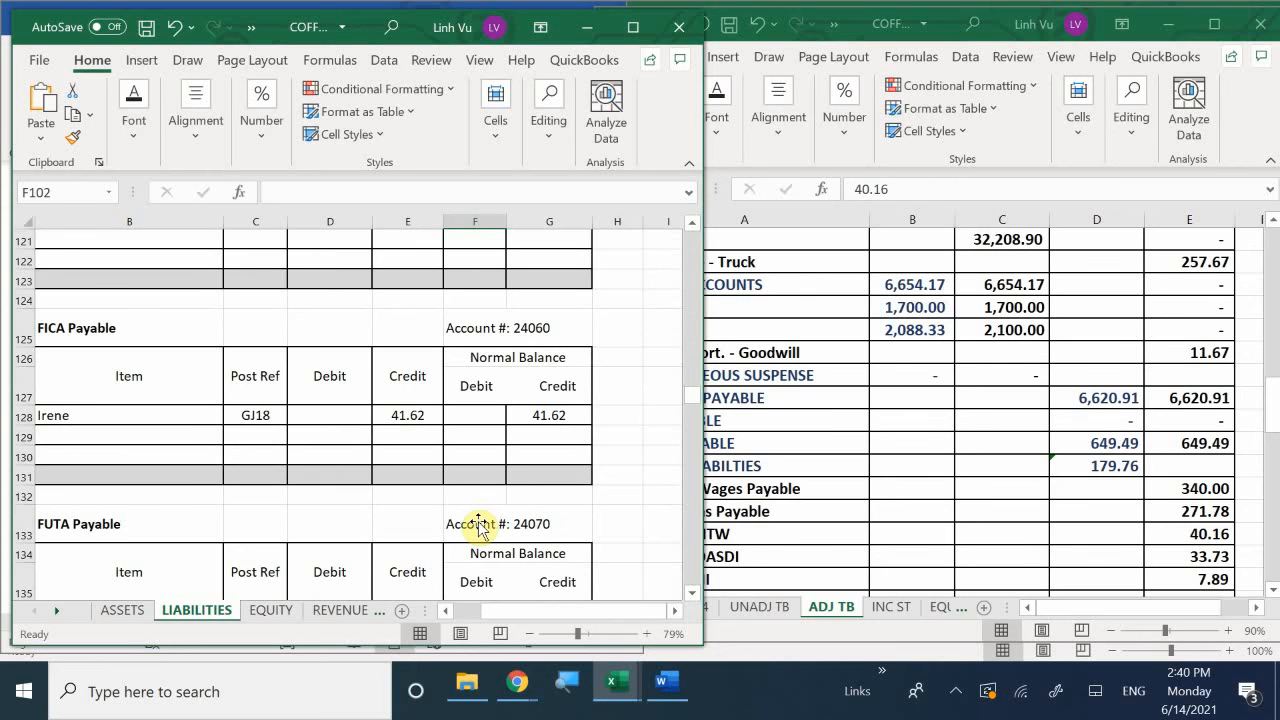
{"action": "scroll", "coordinate": [478, 527], "scroll_direction": "down", "scroll_amount": 3}
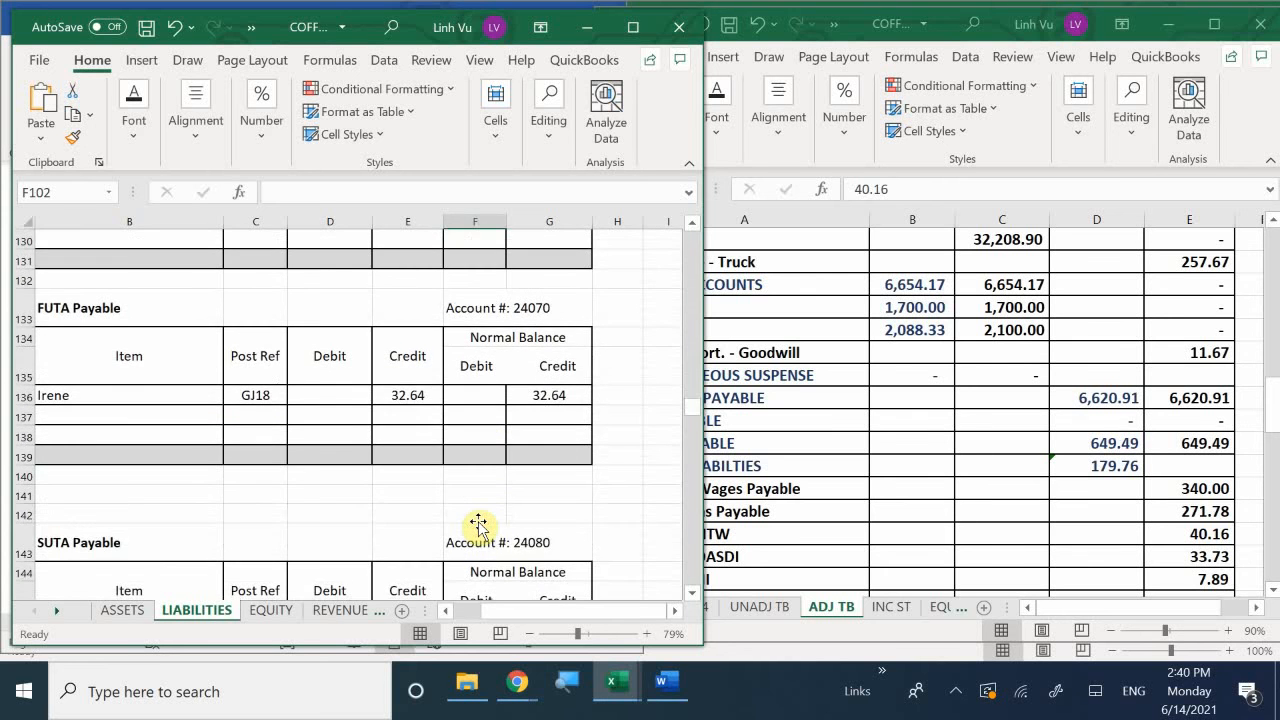
{"action": "scroll", "coordinate": [478, 527], "scroll_direction": "down", "scroll_amount": 3}
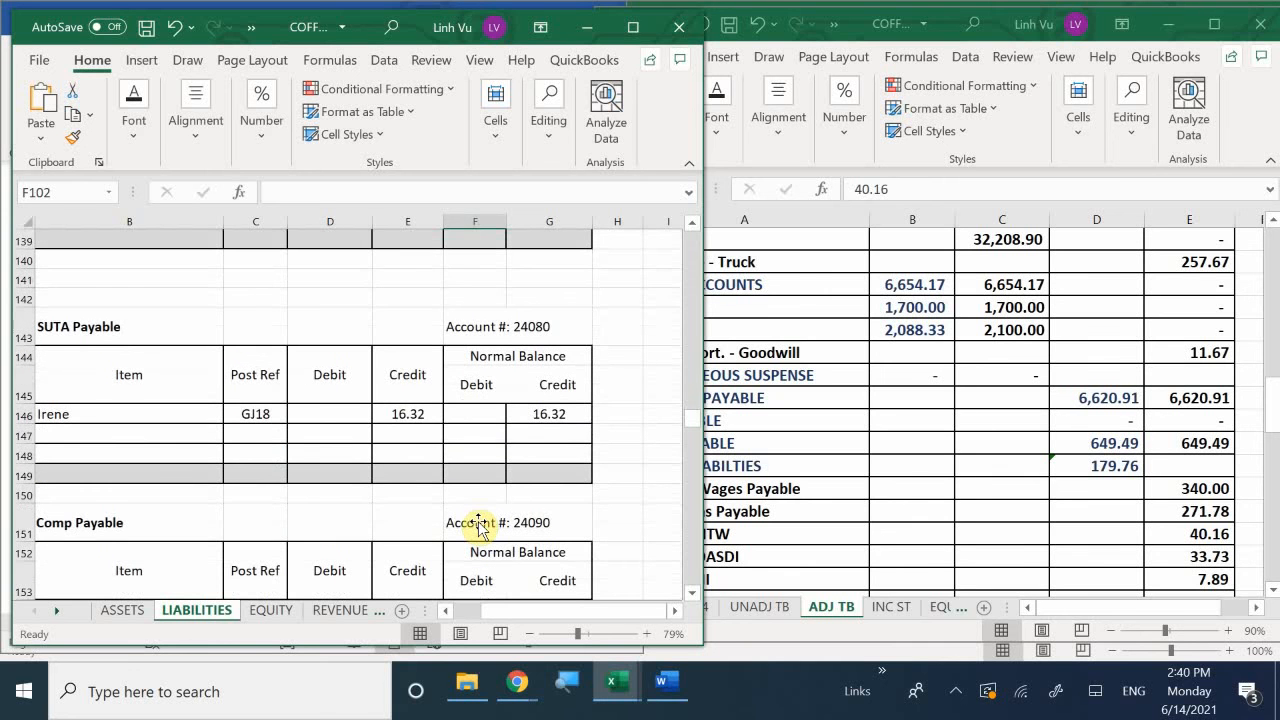
{"action": "scroll", "coordinate": [478, 527], "scroll_direction": "down", "scroll_amount": 2}
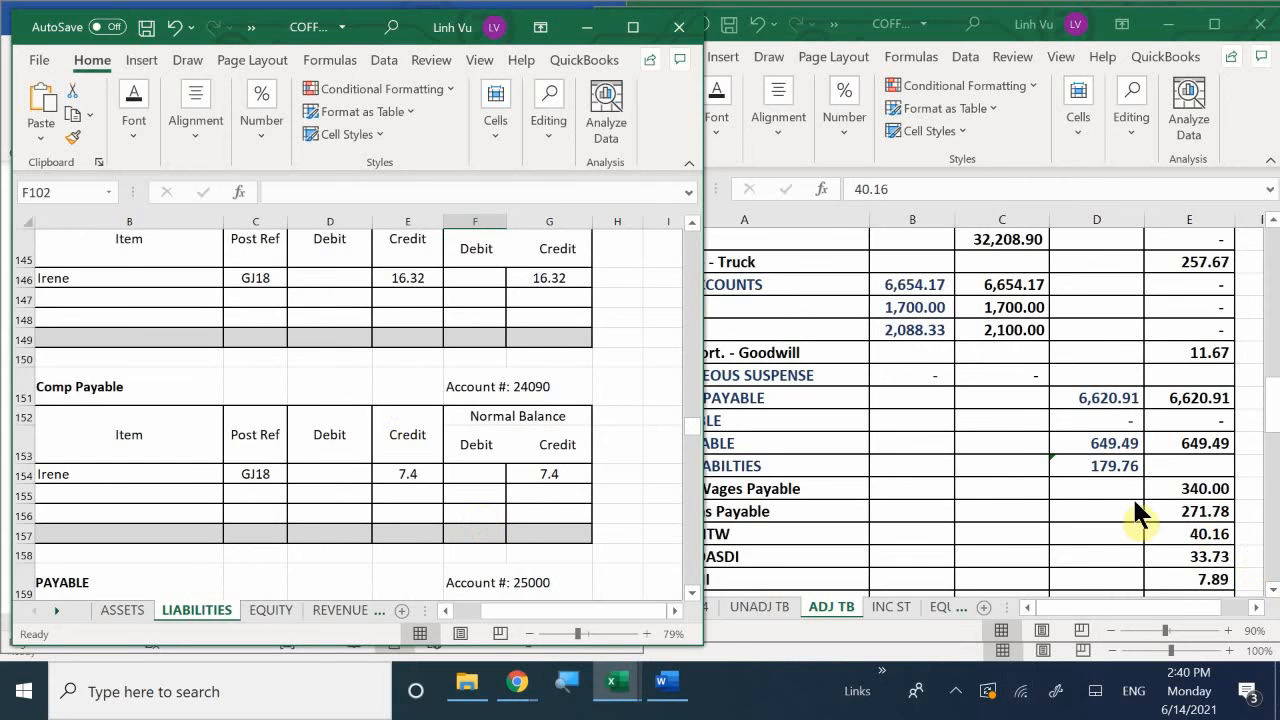
Replace the Payroll Liabilities total in D53 with a SUM of E53:E62, so it includes the two added accounts.
{"action": "left_click", "coordinate": [1086, 457]}
{"action": "left_click", "coordinate": [1094, 463]}
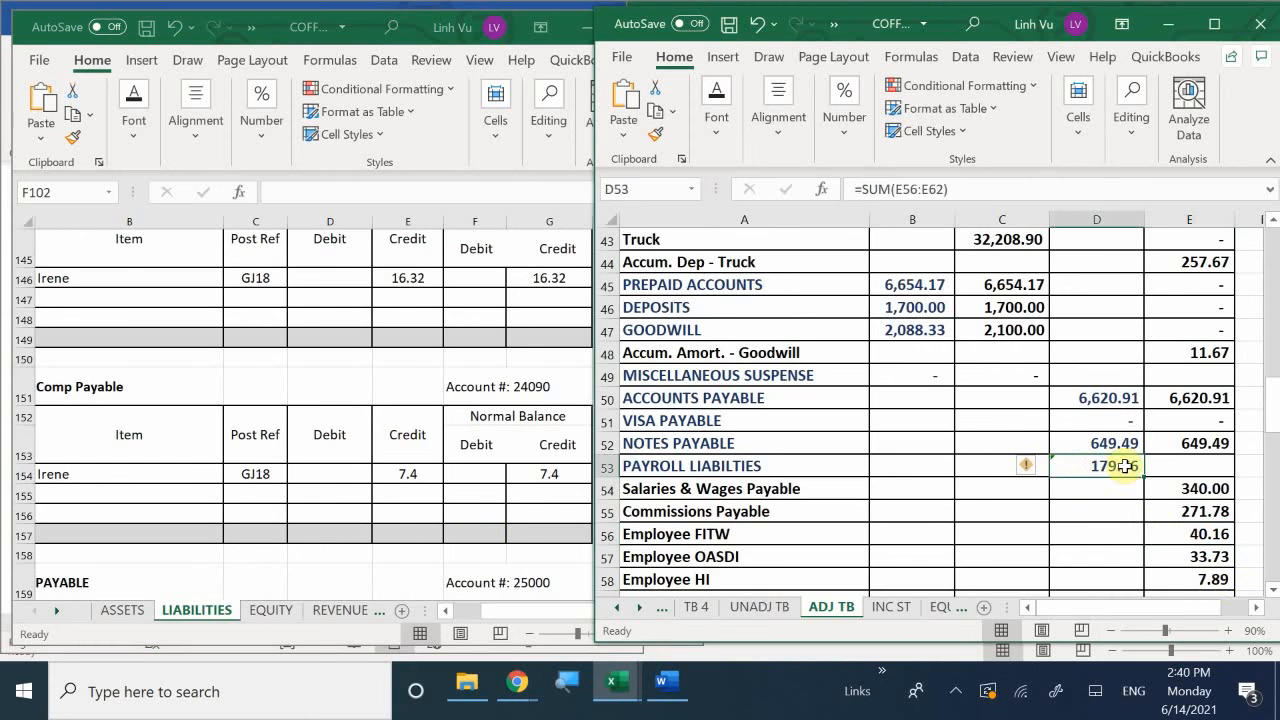
{"action": "double_click", "coordinate": [1083, 460]}
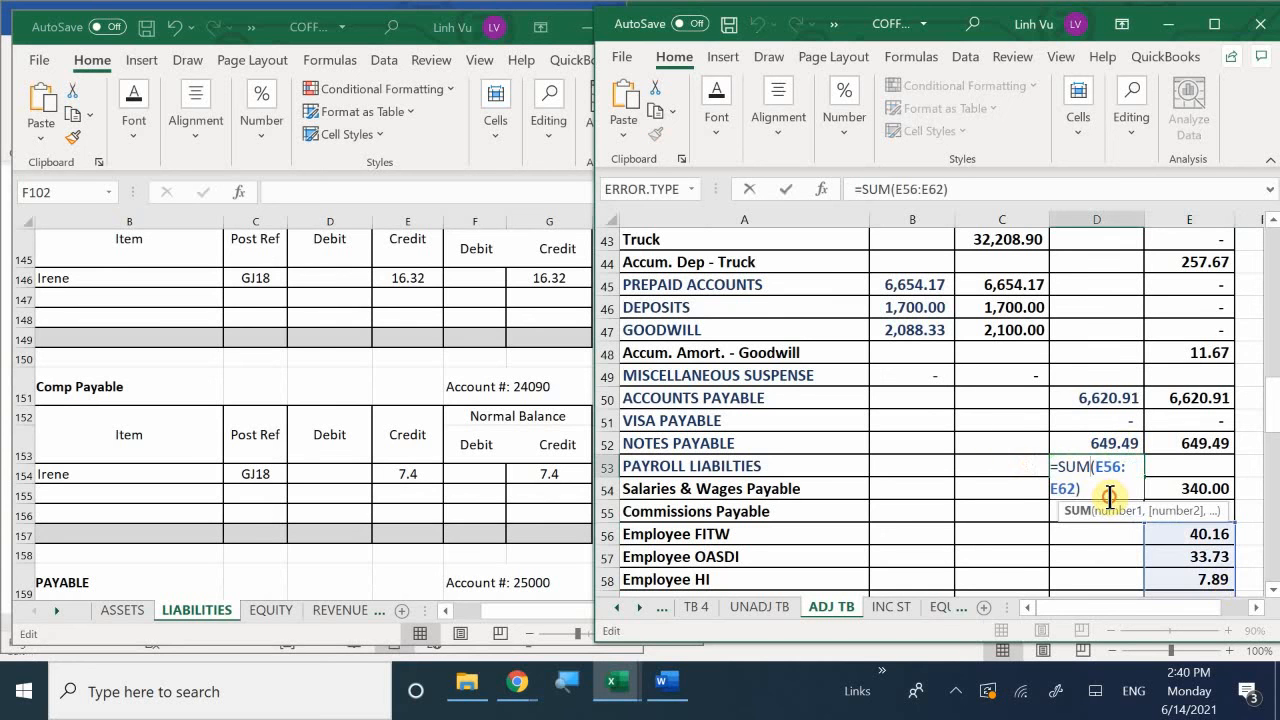
{"action": "left_click_drag", "start_coordinate": [1108, 491], "coordinate": [1050, 466]}
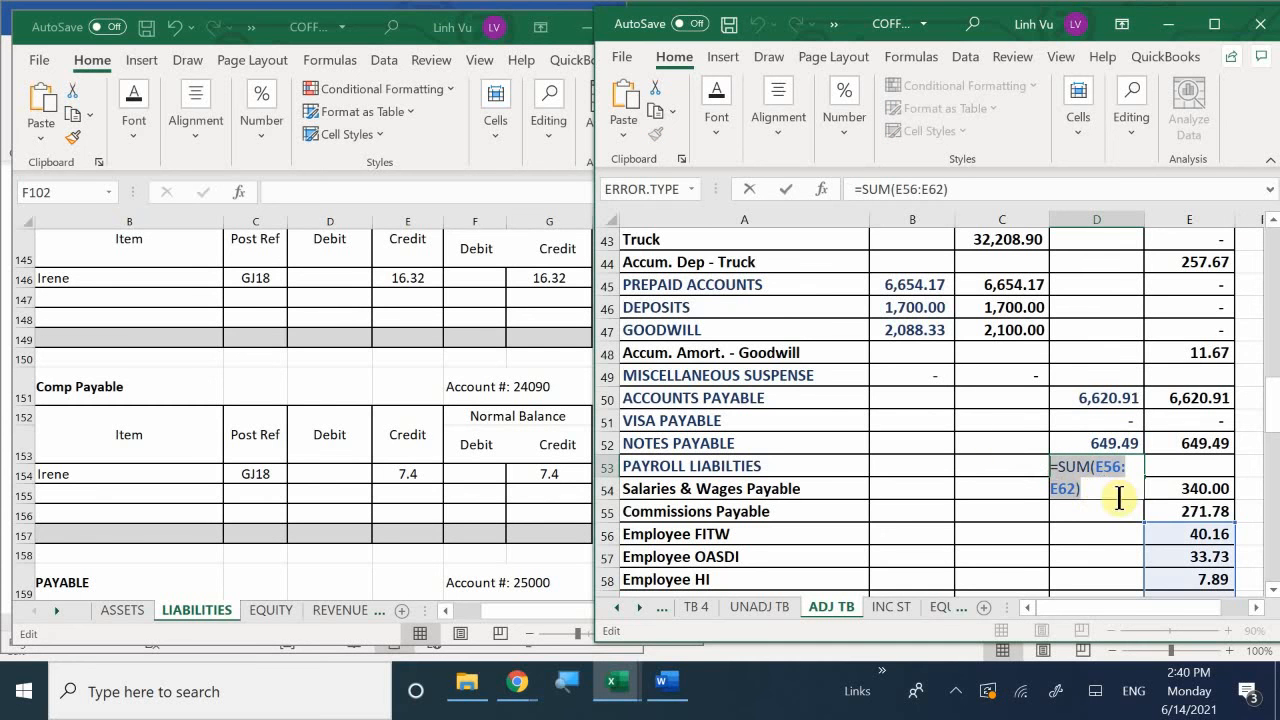
{"action": "type", "text": "=syn=="}
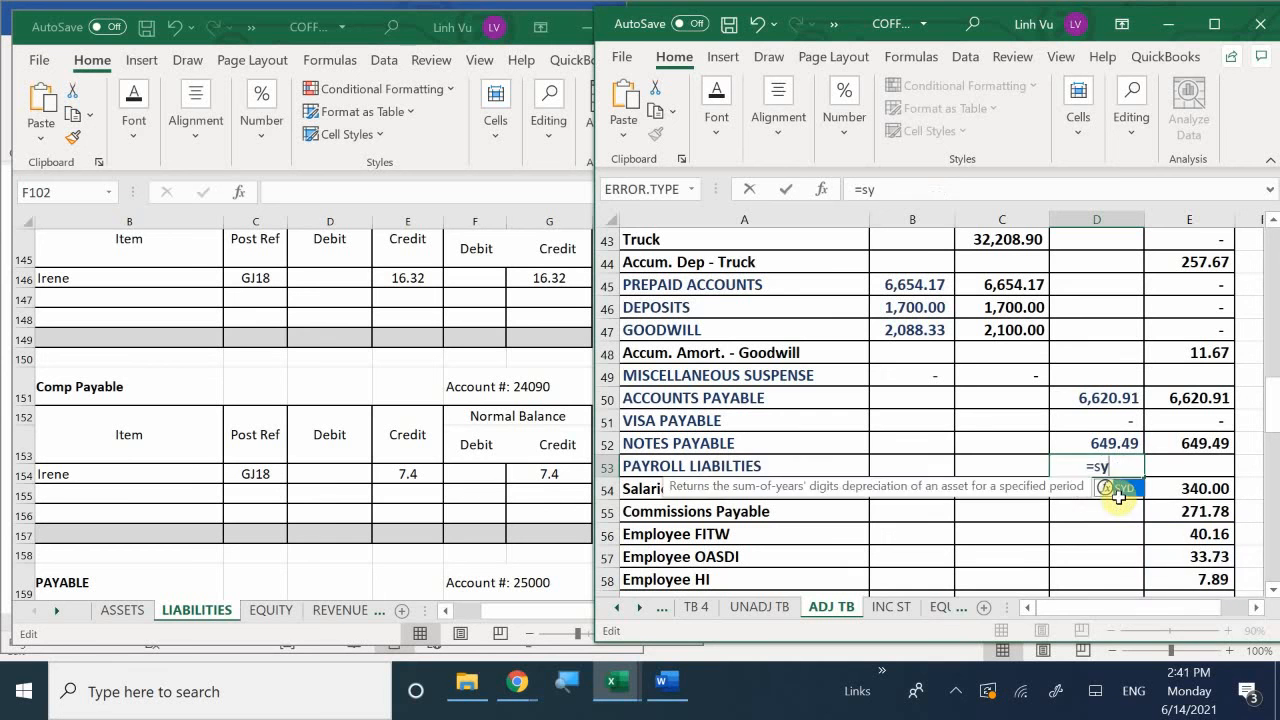
{"action": "key", "text": "BackSpace"}
{"action": "key", "text": "BackSpace"}
{"action": "key", "text": "BackSpace"}
{"action": "key", "text": "BackSpace"}
{"action": "type", "text": "um*"}
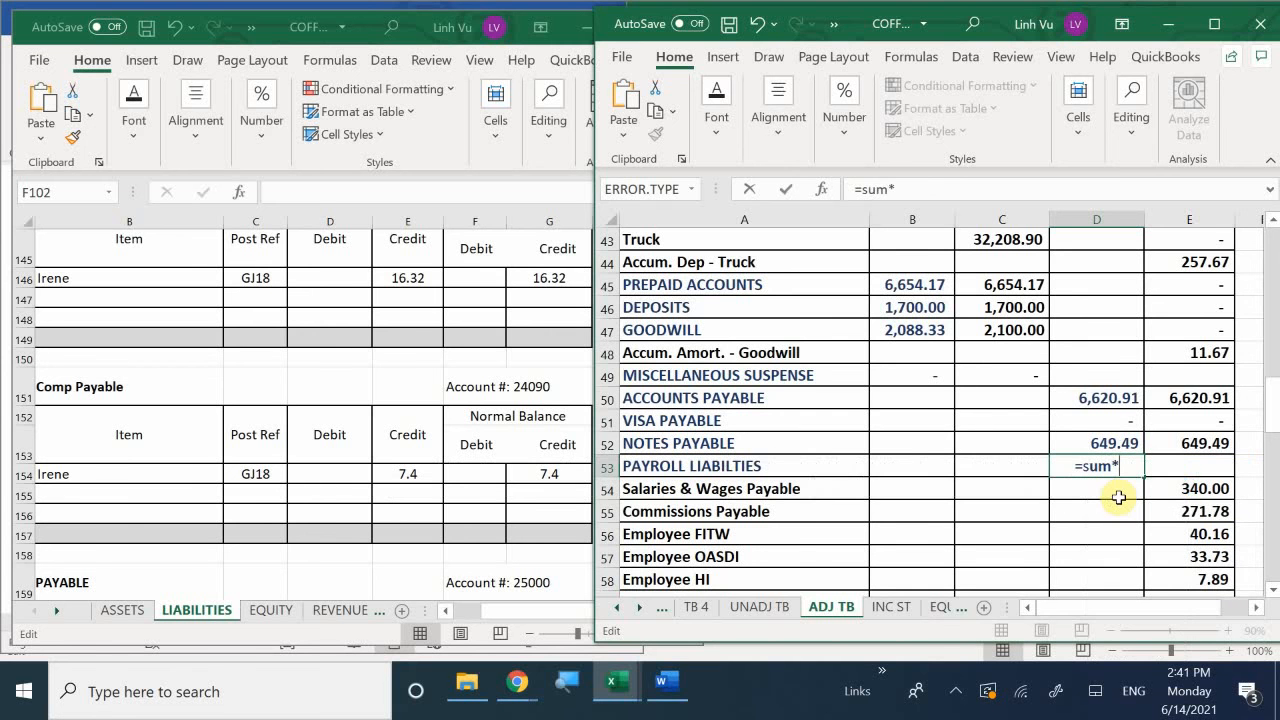
{"action": "key", "text": "BackSpace"}
{"action": "type", "text": "*"}
{"action": "key", "text": "BackSpace"}
{"action": "type", "text": "*"}
{"action": "key", "text": "BackSpace"}
{"action": "type", "text": "*"}
{"action": "key", "text": "BackSpace"}
{"action": "type", "text": "("}
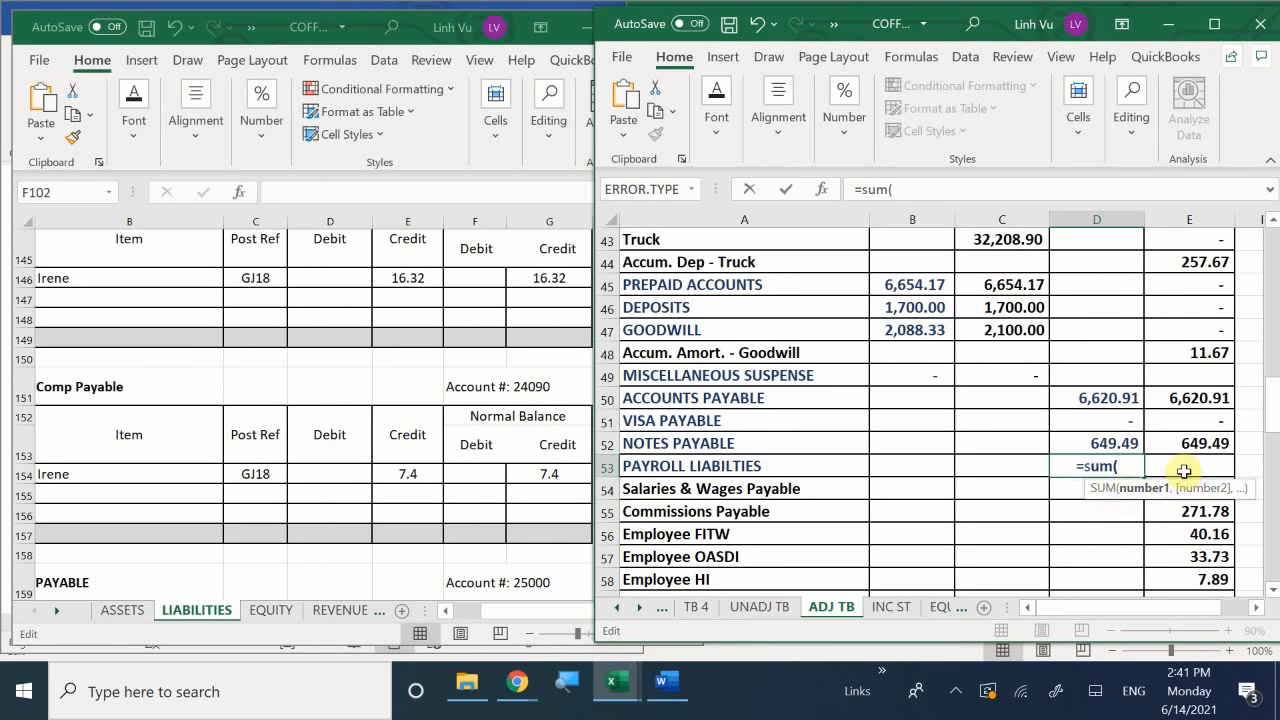
{"action": "left_click_drag", "start_coordinate": [1188, 465], "coordinate": [1194, 580]}
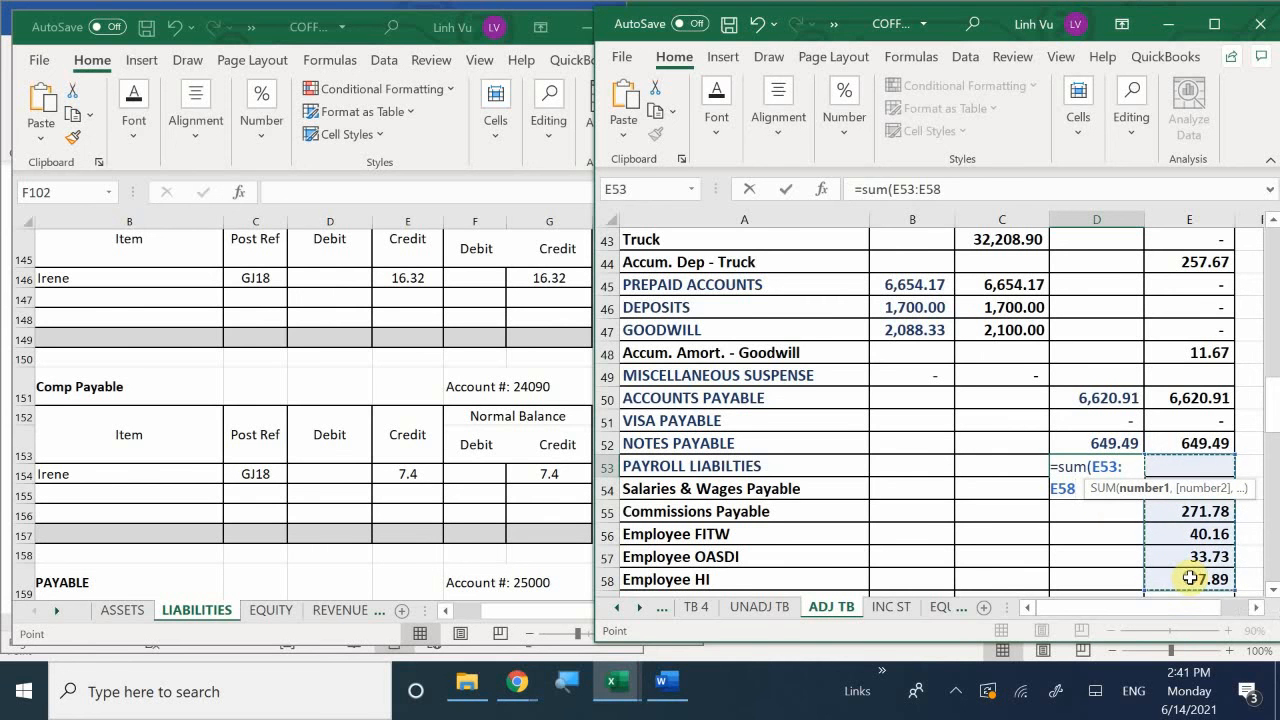
{"action": "scroll", "coordinate": [1194, 580], "scroll_direction": "down", "scroll_amount": 1}
{"action": "left_click", "coordinate": [1195, 375]}
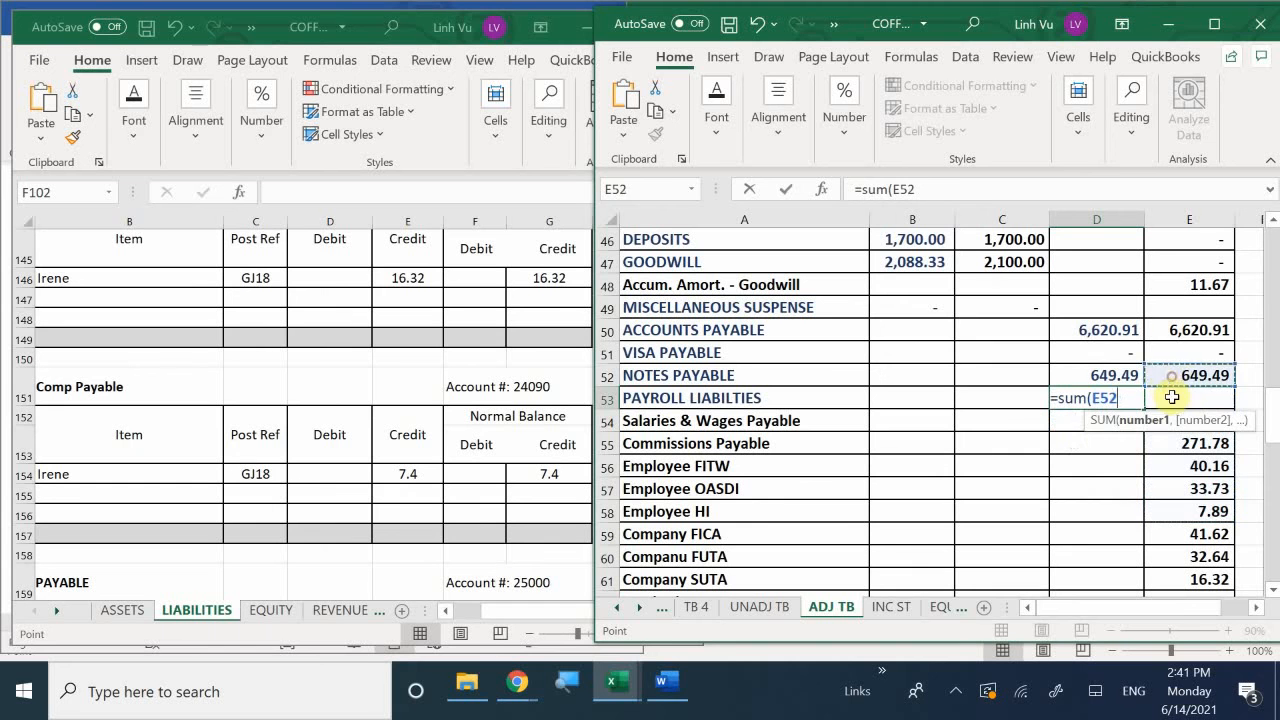
{"action": "left_click", "coordinate": [1082, 484]}
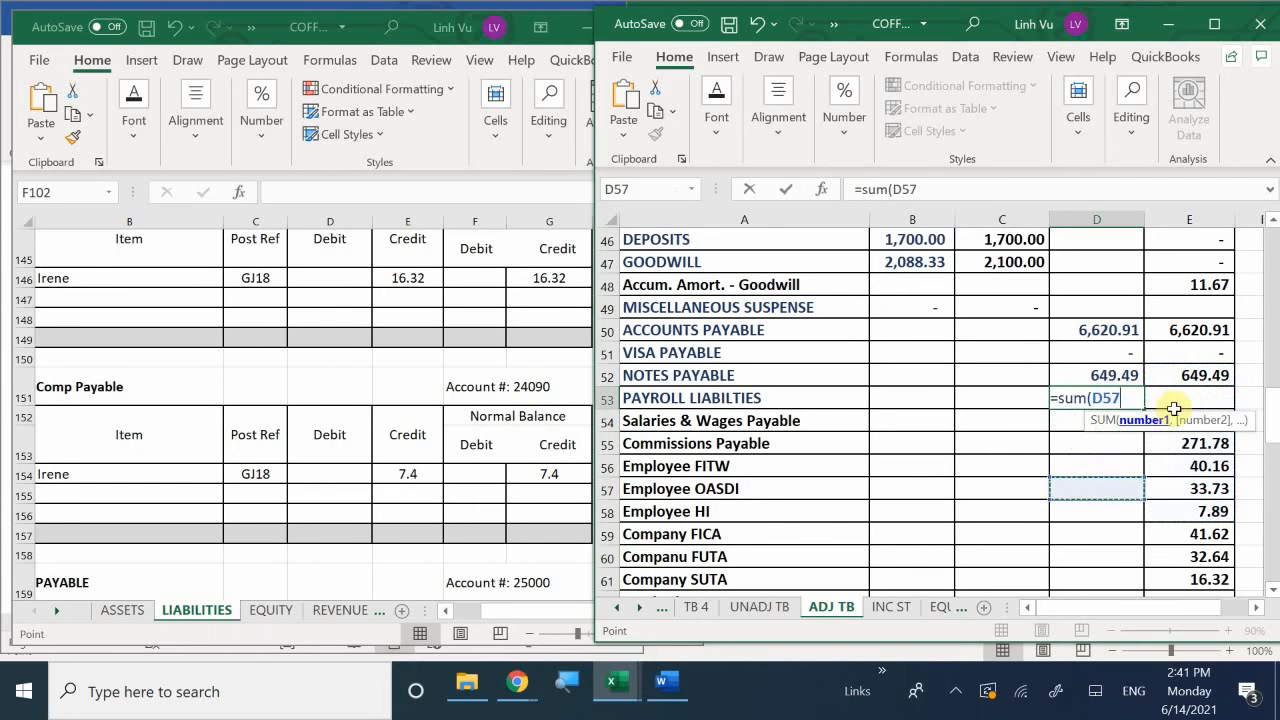
{"action": "left_click_drag", "start_coordinate": [1175, 402], "coordinate": [1195, 440]}
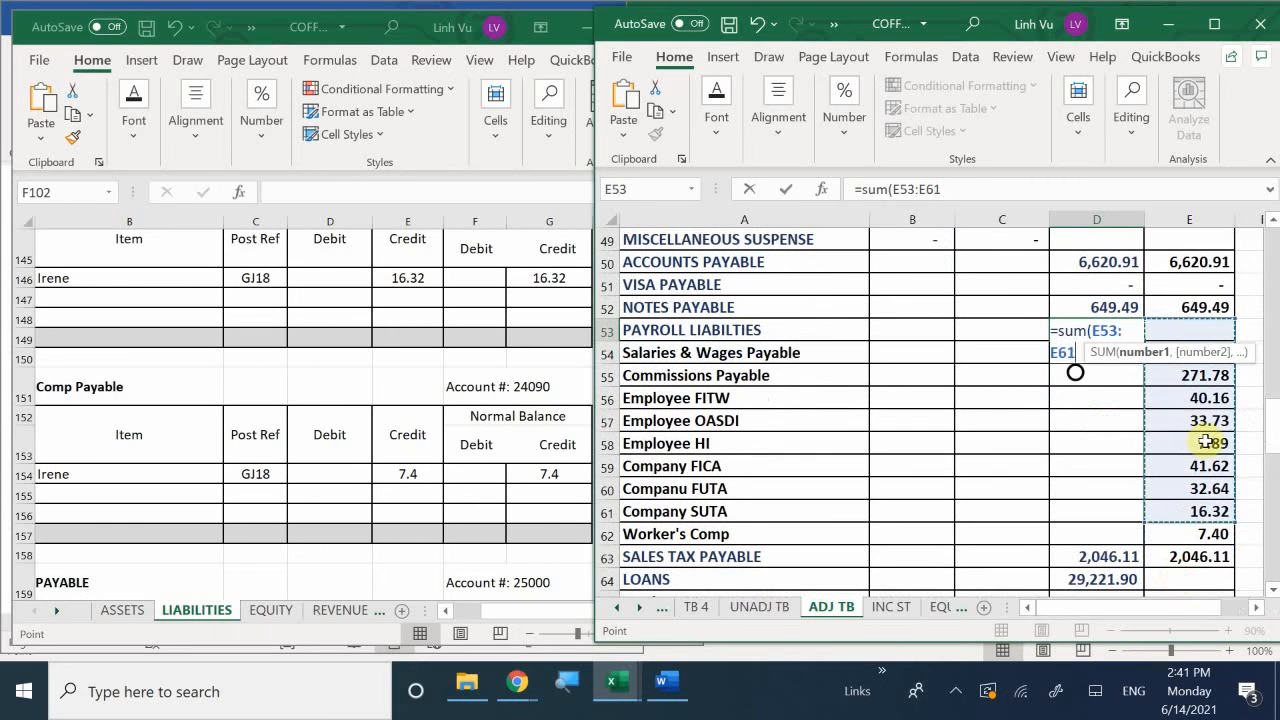
{"action": "left_click", "coordinate": [1165, 420]}
{"action": "left_click_drag", "start_coordinate": [1177, 342], "coordinate": [1191, 531]}
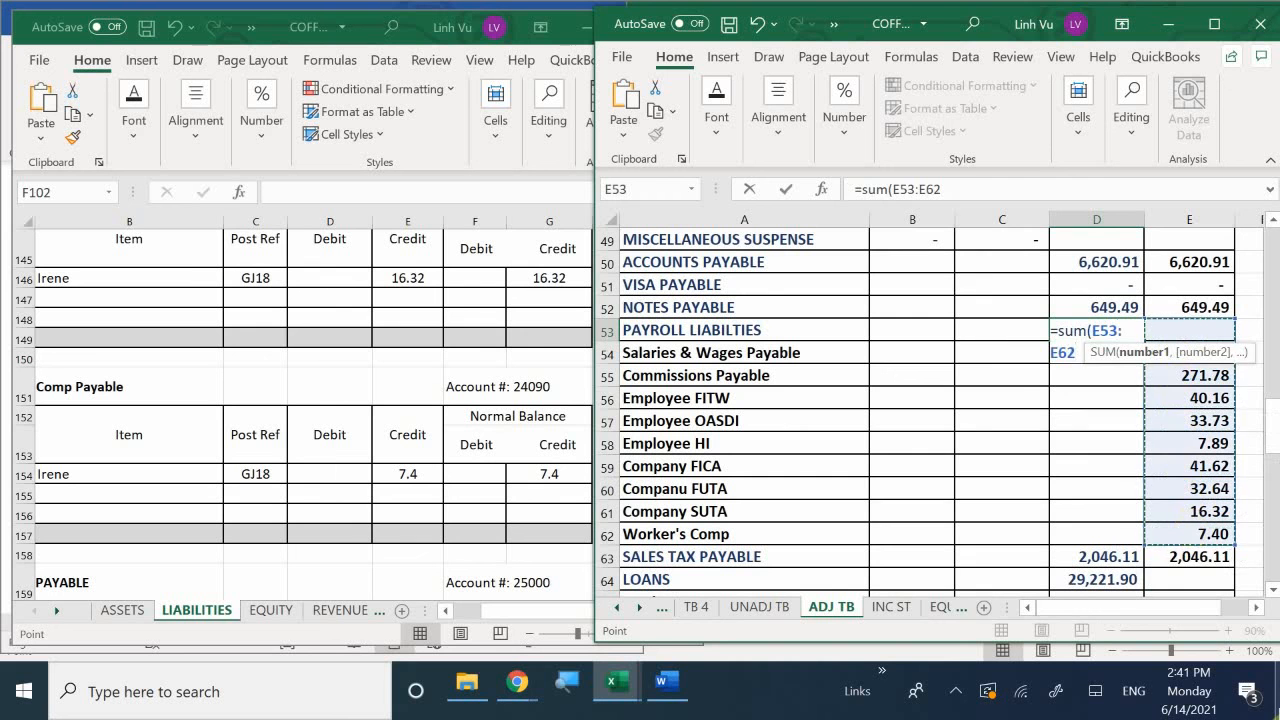
{"action": "key", "text": "Return"}
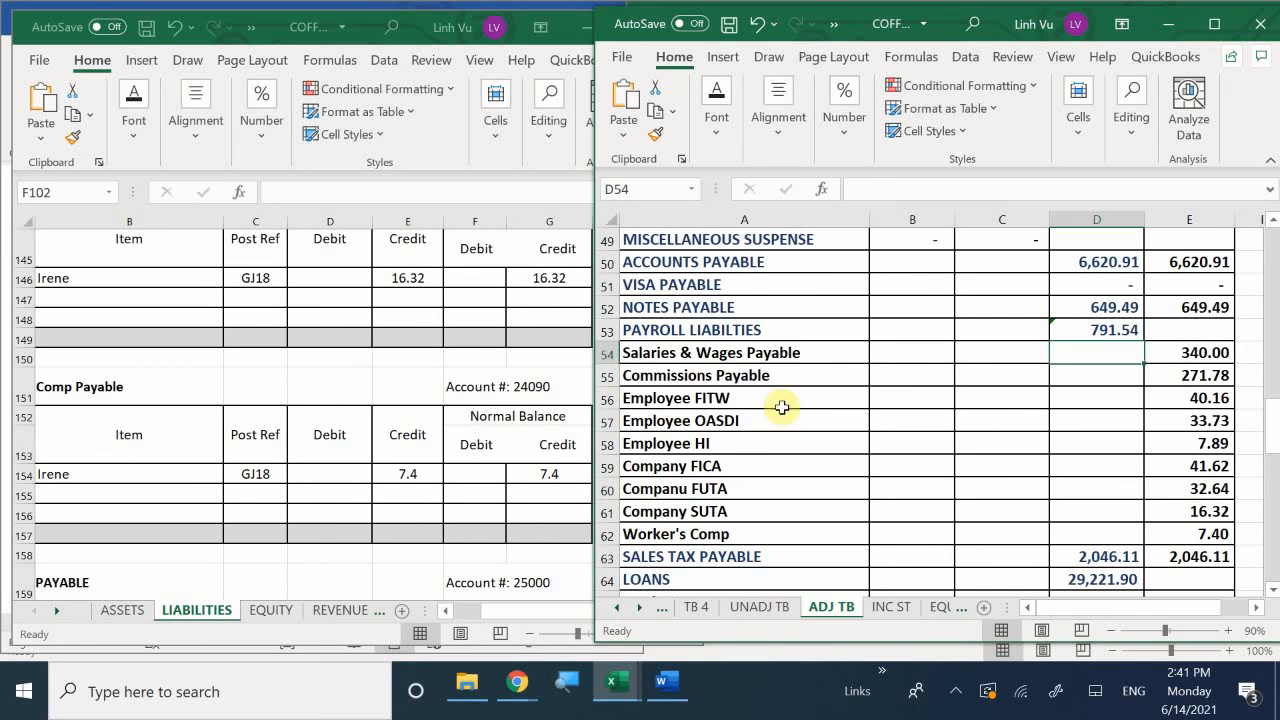
Examine the remaining liabilities ledger accounts, from Comp Payable down to the sales tax balance, against the adjusted trial balance.
{"action": "left_click", "coordinate": [735, 467]}
{"action": "scroll", "coordinate": [700, 450], "scroll_direction": "down", "scroll_amount": 2}
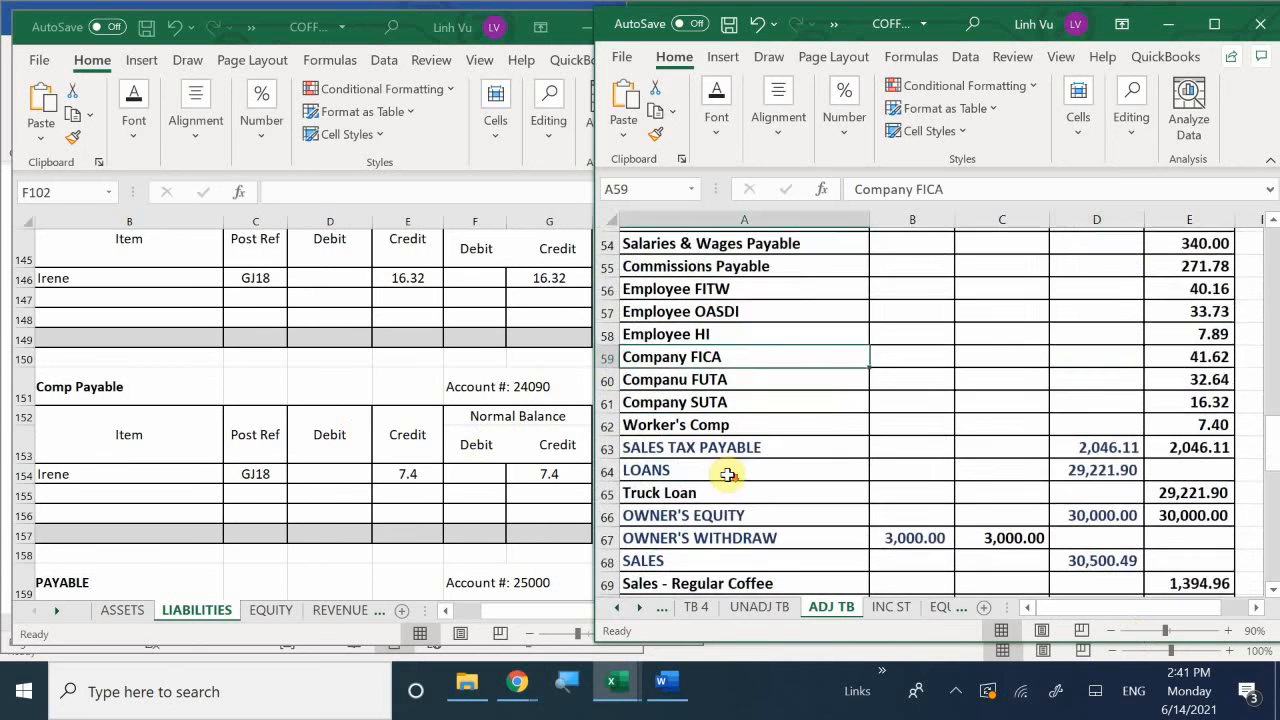
{"action": "left_click", "coordinate": [434, 391]}
{"action": "scroll", "coordinate": [415, 400], "scroll_direction": "down", "scroll_amount": 4}
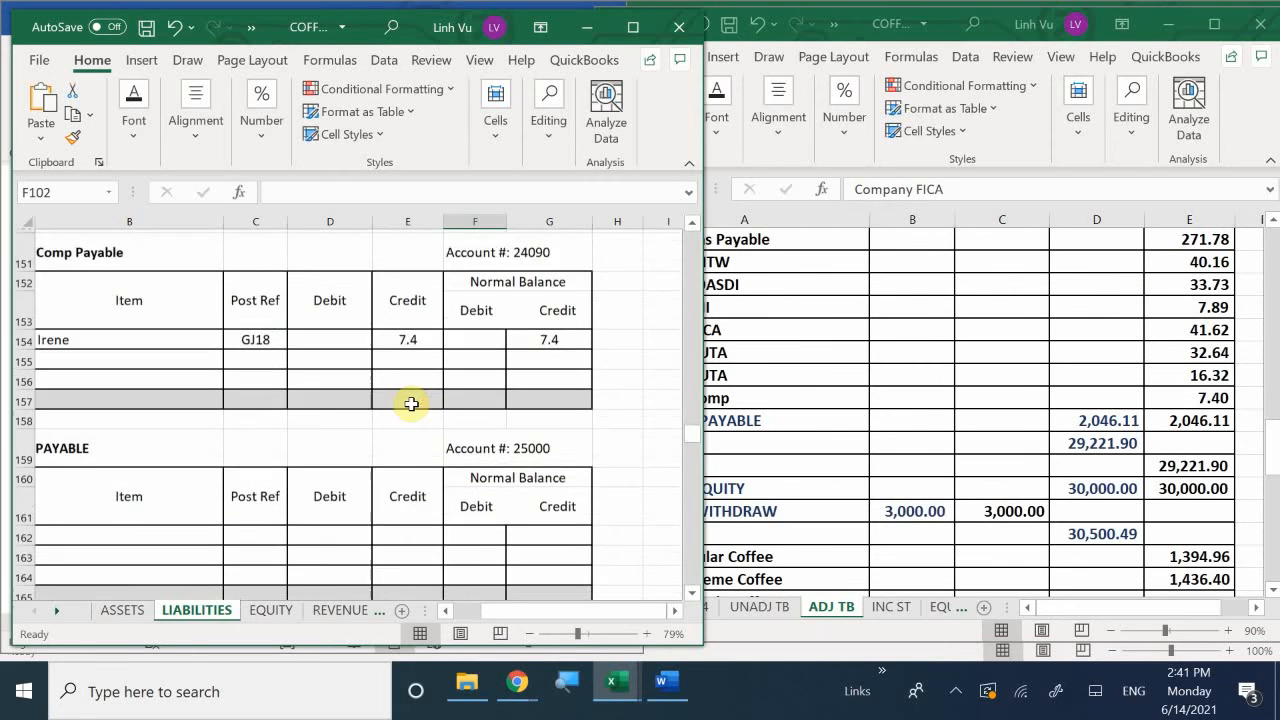
{"action": "scroll", "coordinate": [428, 400], "scroll_direction": "down", "scroll_amount": 1}
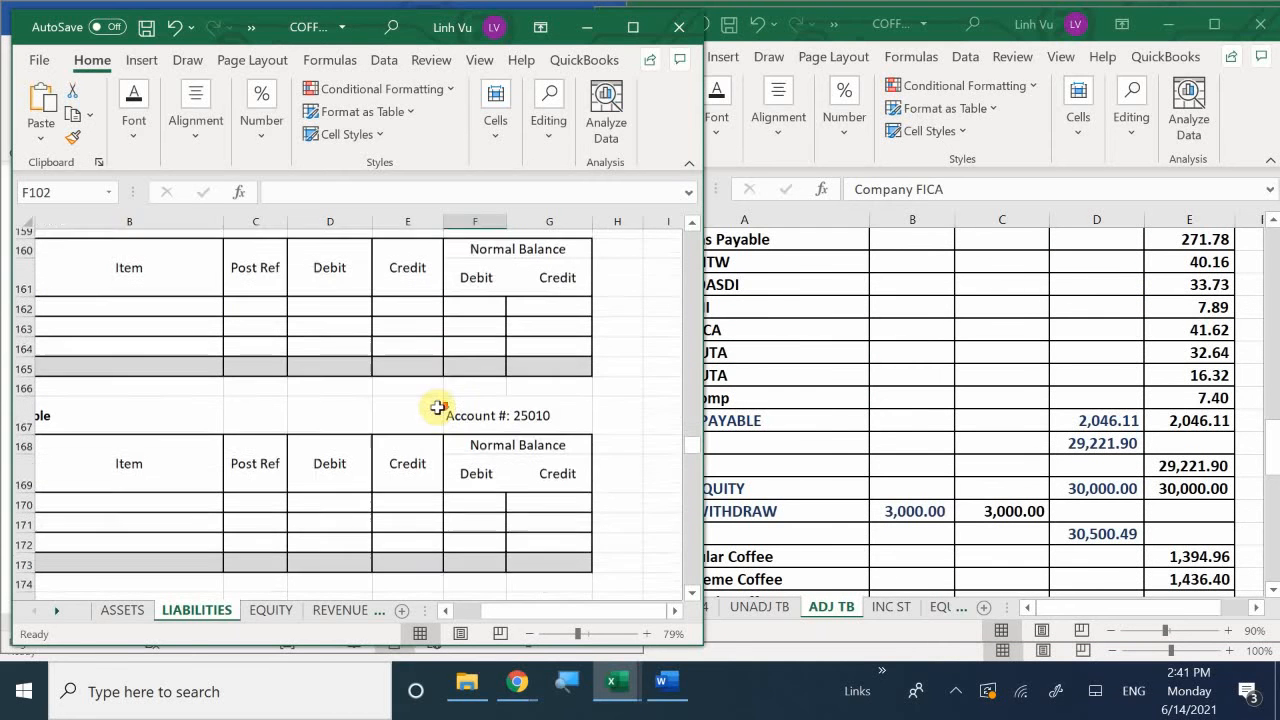
{"action": "scroll", "coordinate": [437, 413], "scroll_direction": "down", "scroll_amount": 6}
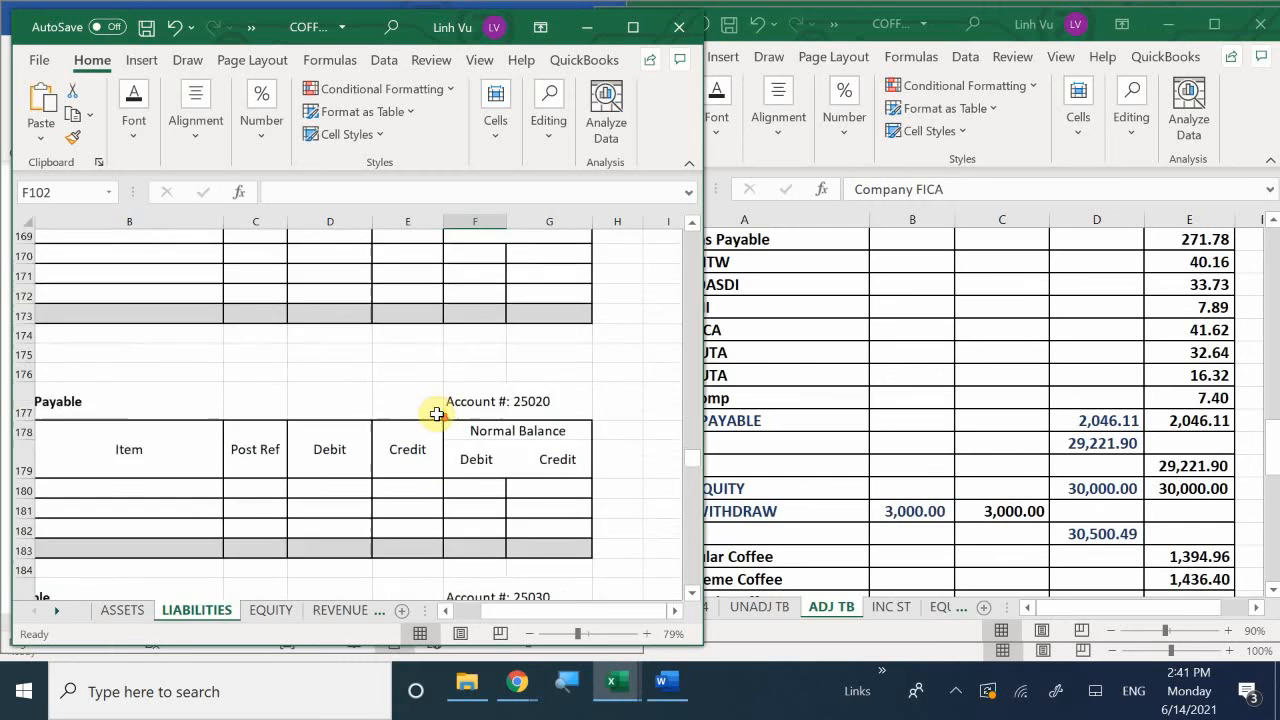
{"action": "scroll", "coordinate": [437, 413], "scroll_direction": "down", "scroll_amount": 7}
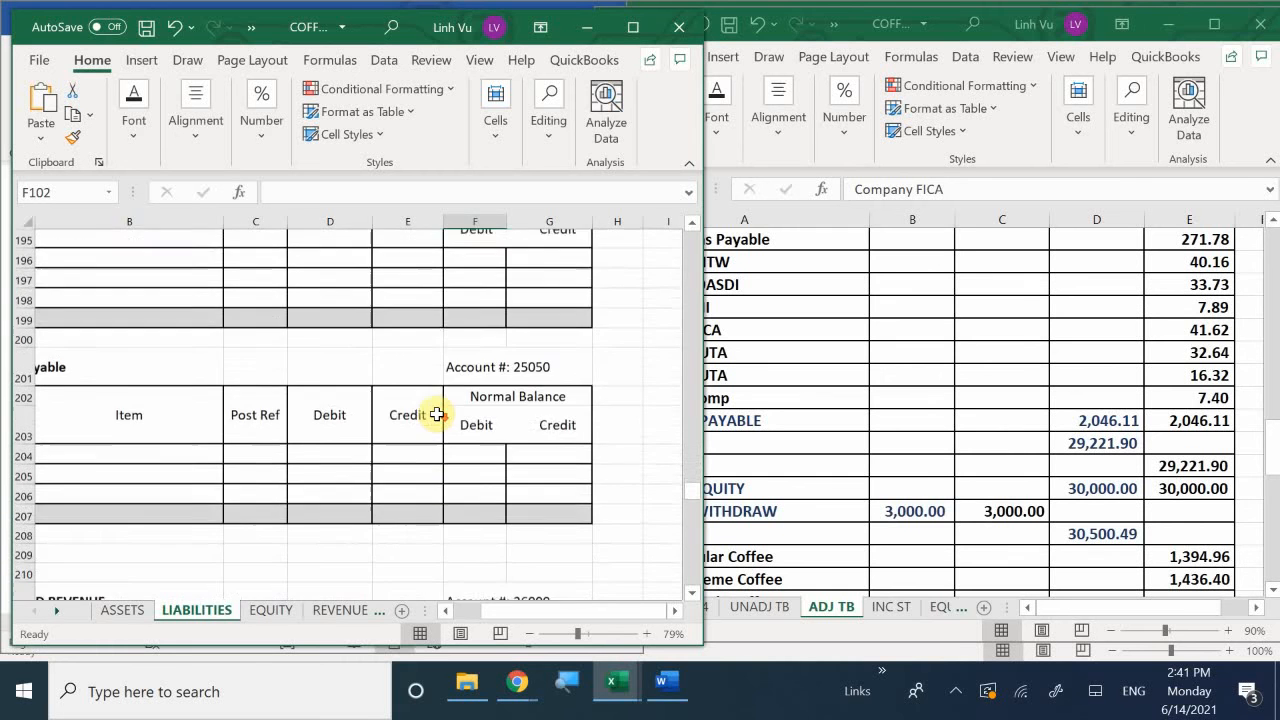
{"action": "scroll", "coordinate": [437, 413], "scroll_direction": "down", "scroll_amount": 10}
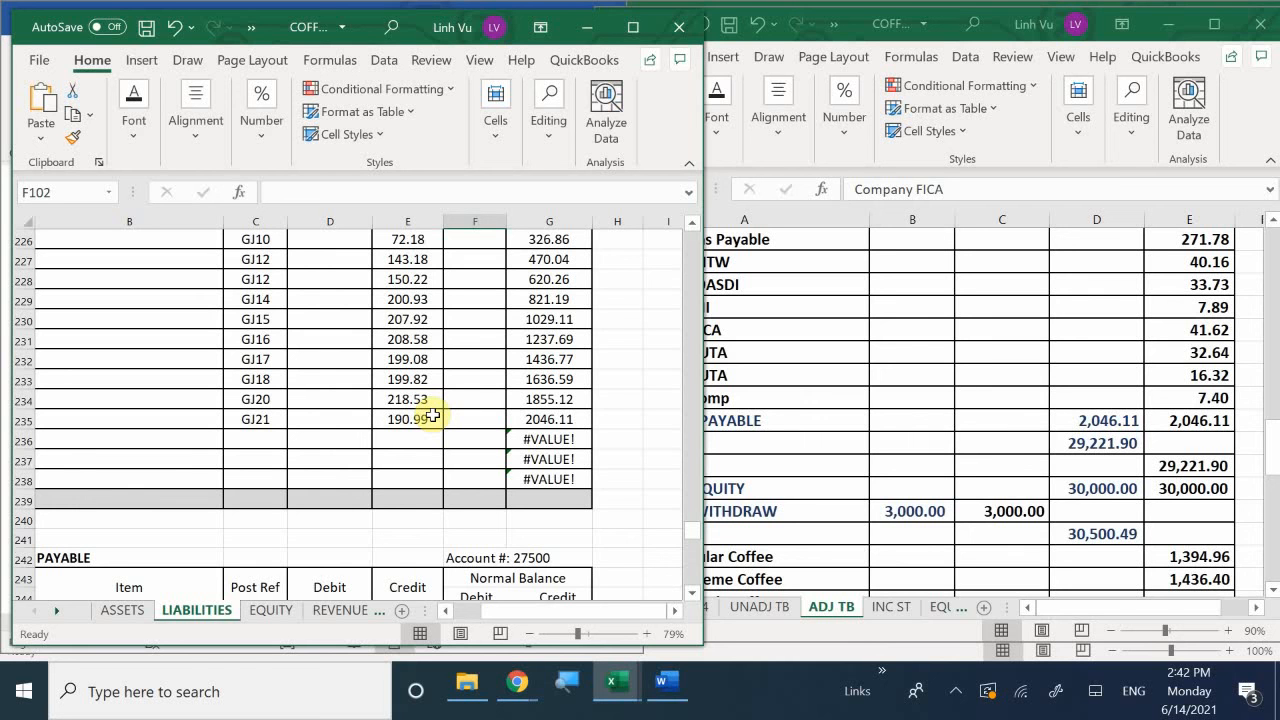
Check the balances of the unearned revenue, sales tax payable and interest payable accounts in the LIABILITIES ledger.
{"action": "left_click", "coordinate": [529, 438]}
{"action": "scroll", "coordinate": [530, 447], "scroll_direction": "up", "scroll_amount": 2}
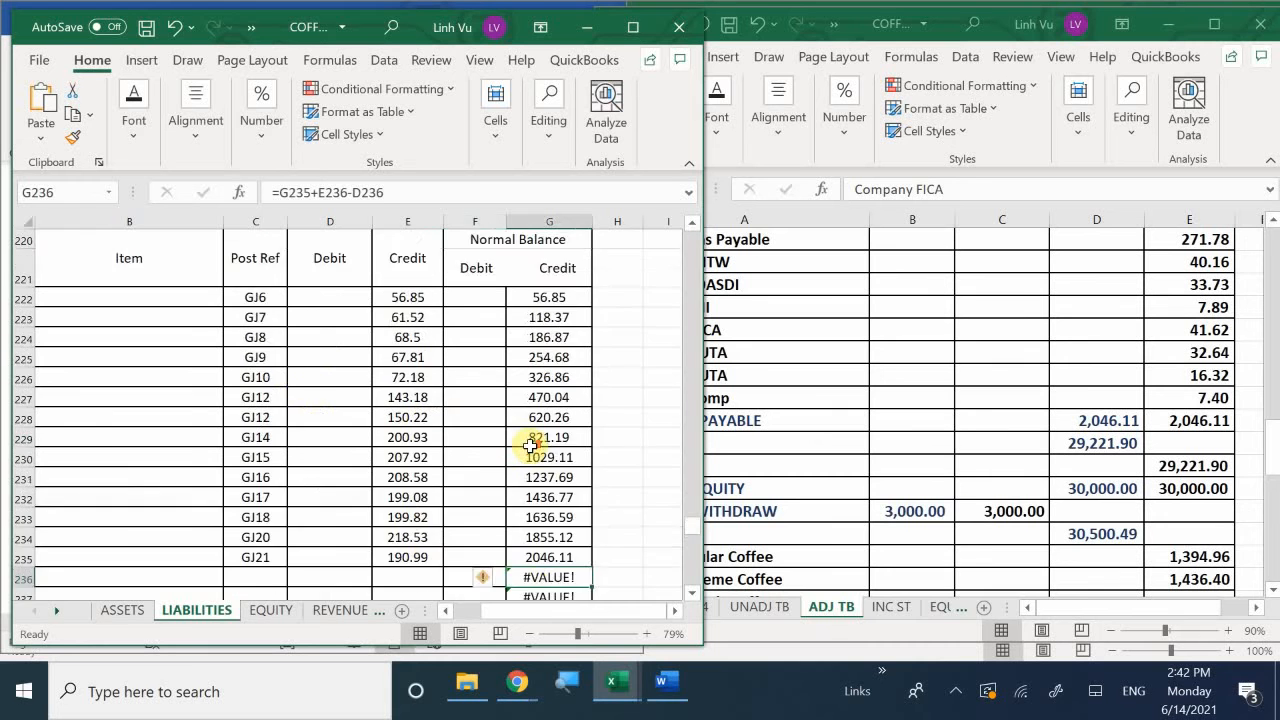
{"action": "scroll", "coordinate": [530, 447], "scroll_direction": "up", "scroll_amount": 5}
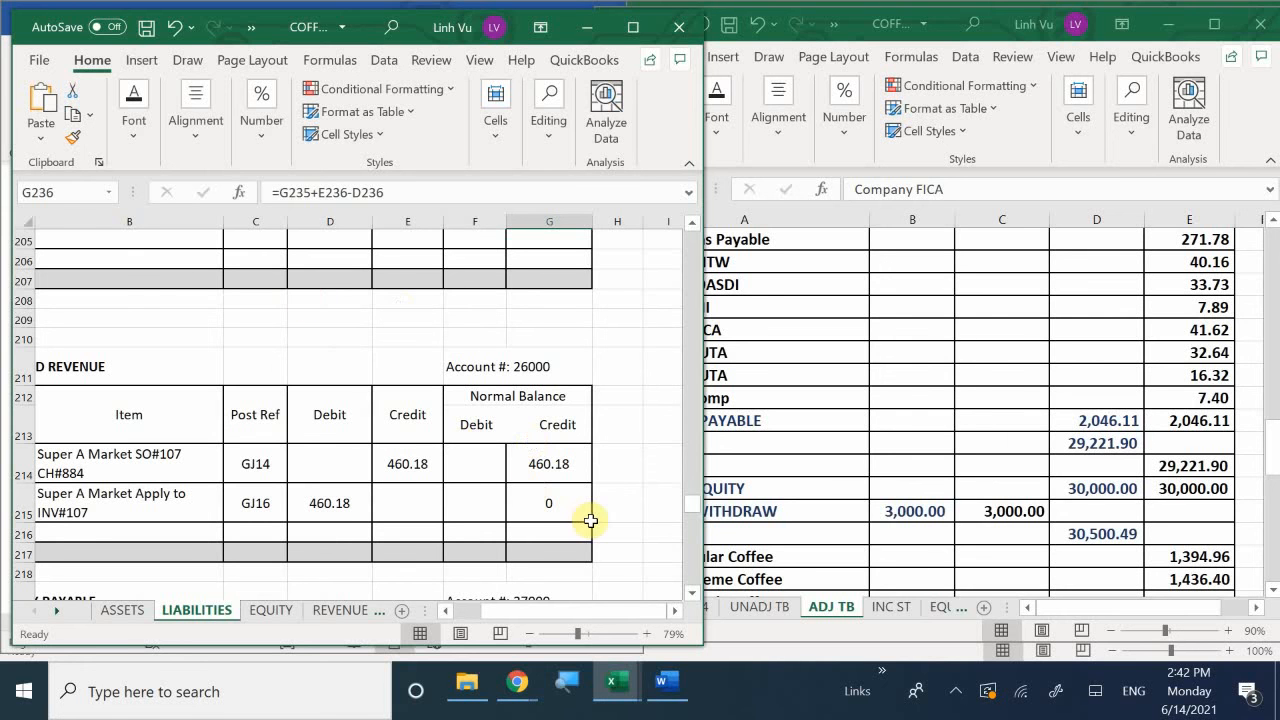
{"action": "scroll", "coordinate": [591, 520], "scroll_direction": "down", "scroll_amount": 5}
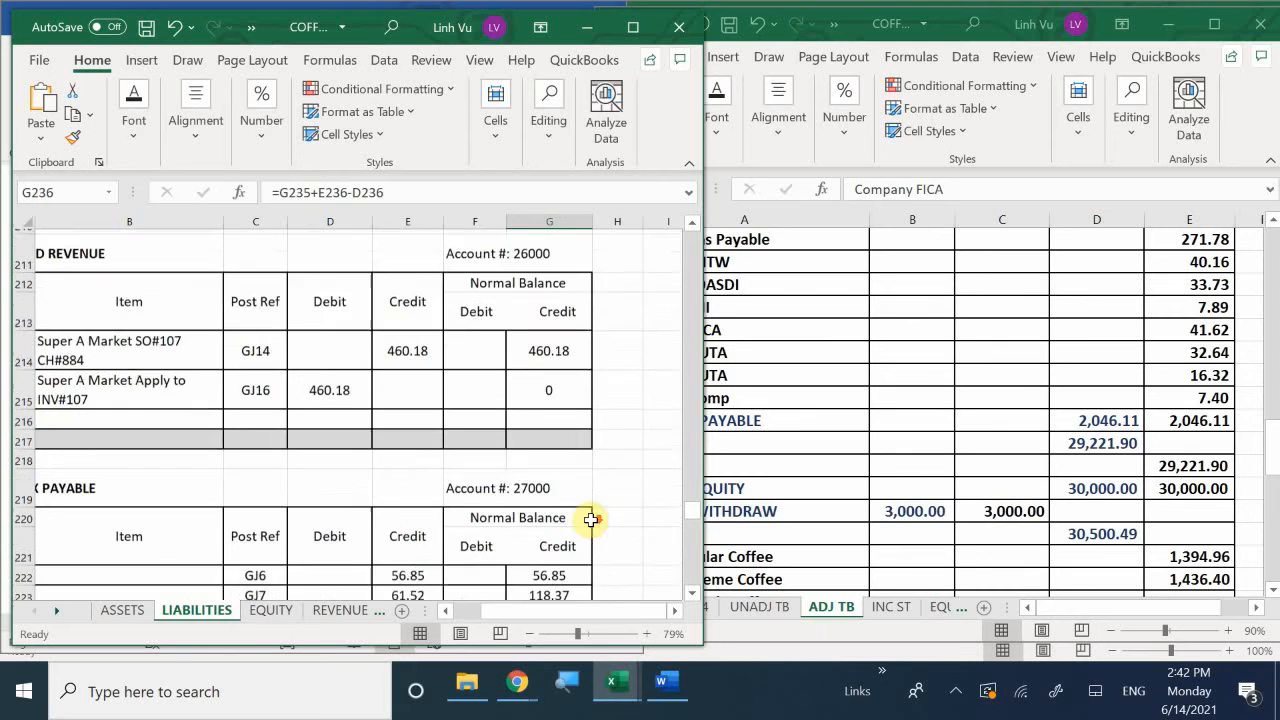
{"action": "scroll", "coordinate": [591, 520], "scroll_direction": "down", "scroll_amount": 3}
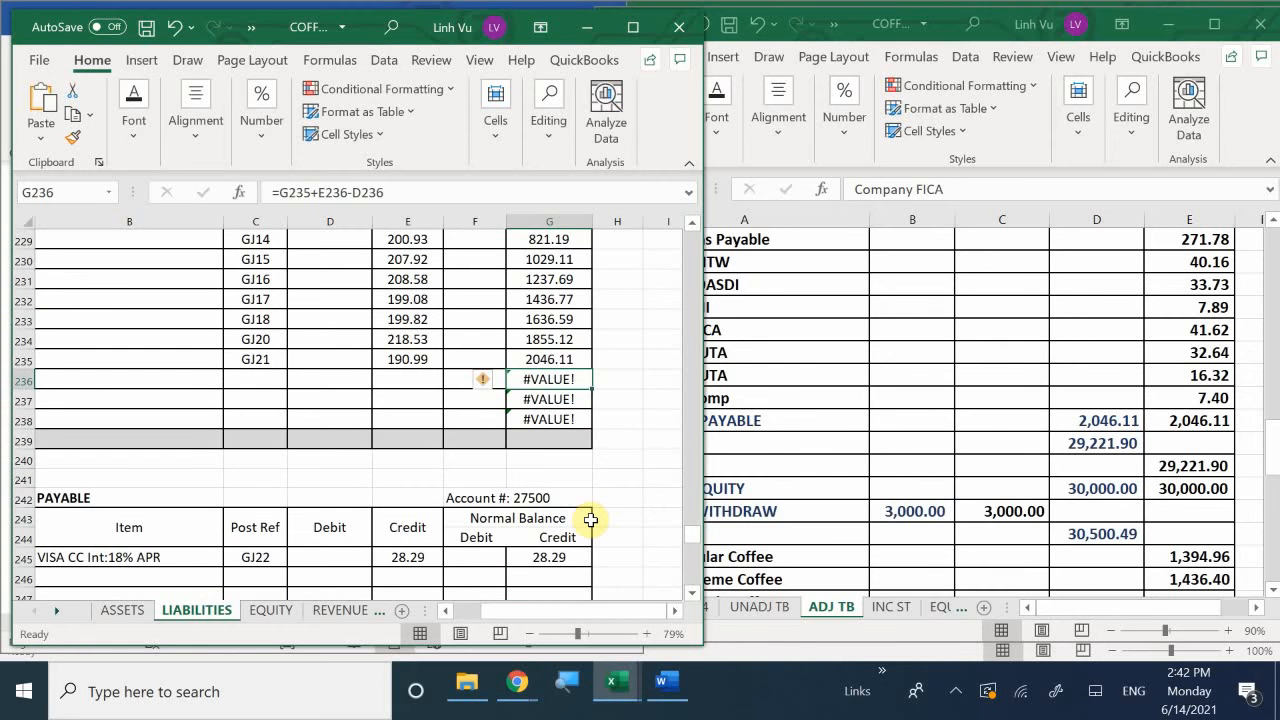
{"action": "scroll", "coordinate": [591, 520], "scroll_direction": "down", "scroll_amount": 2}
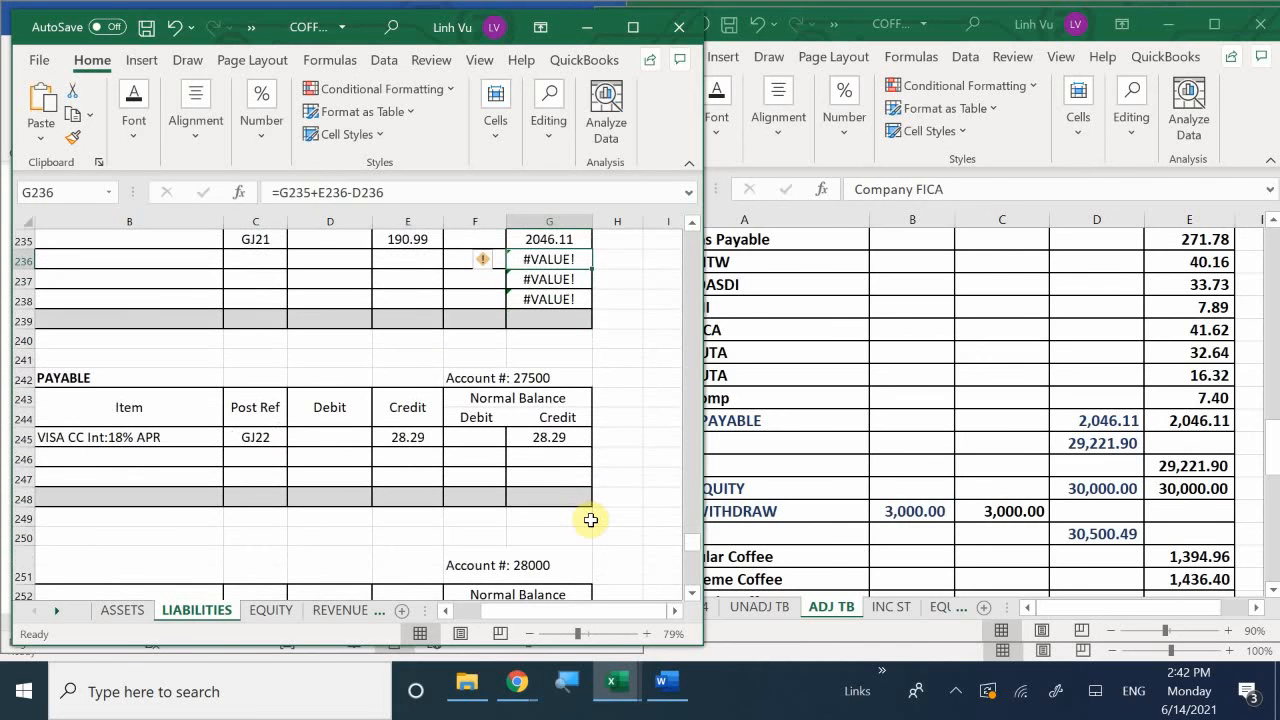
{"action": "left_click_drag", "start_coordinate": [526, 612], "coordinate": [551, 663]}
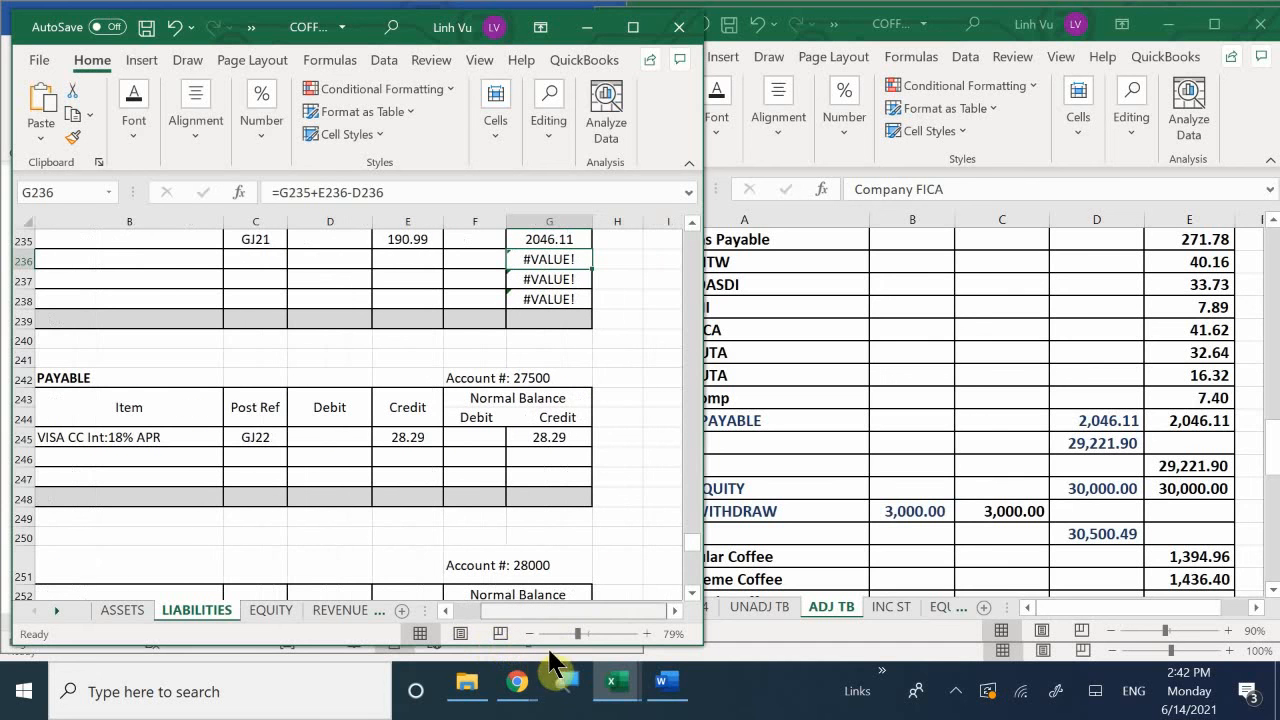
Insert a row above LOANS in the ADJ TB sheet and label it INTEREST PAYABLE in column A.
{"action": "left_click", "coordinate": [855, 412]}
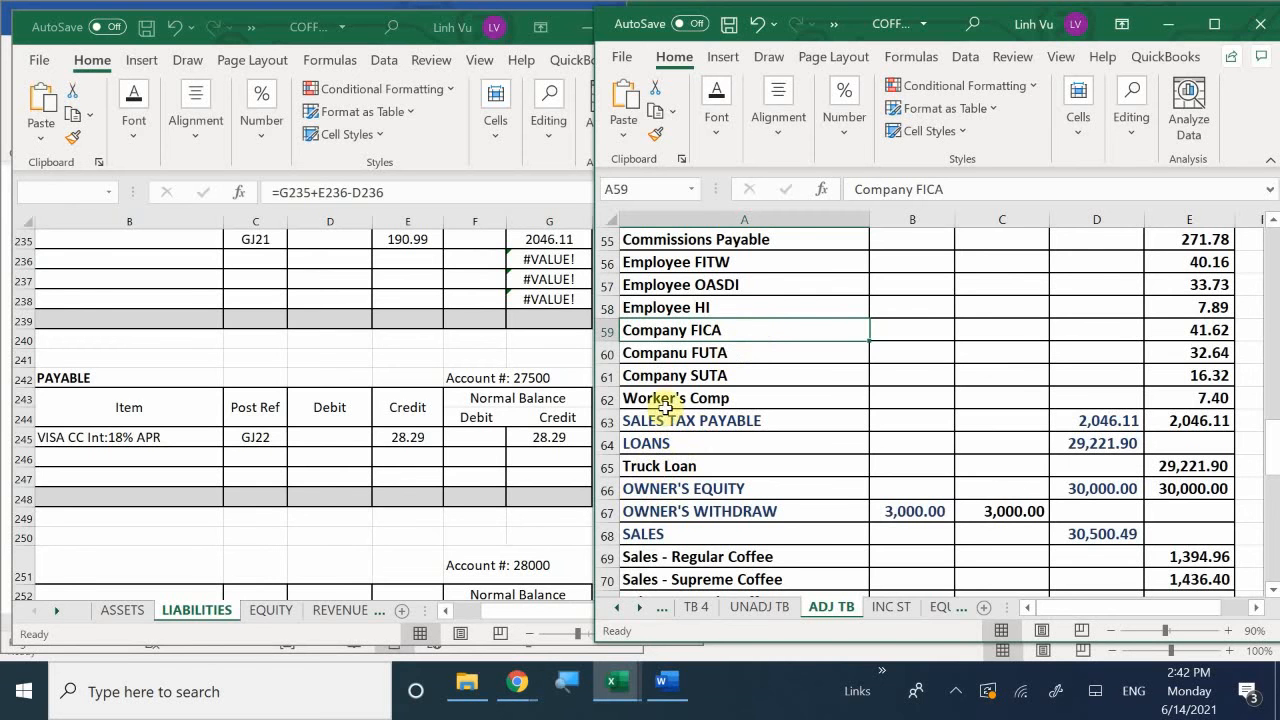
{"action": "right_click", "coordinate": [617, 452]}
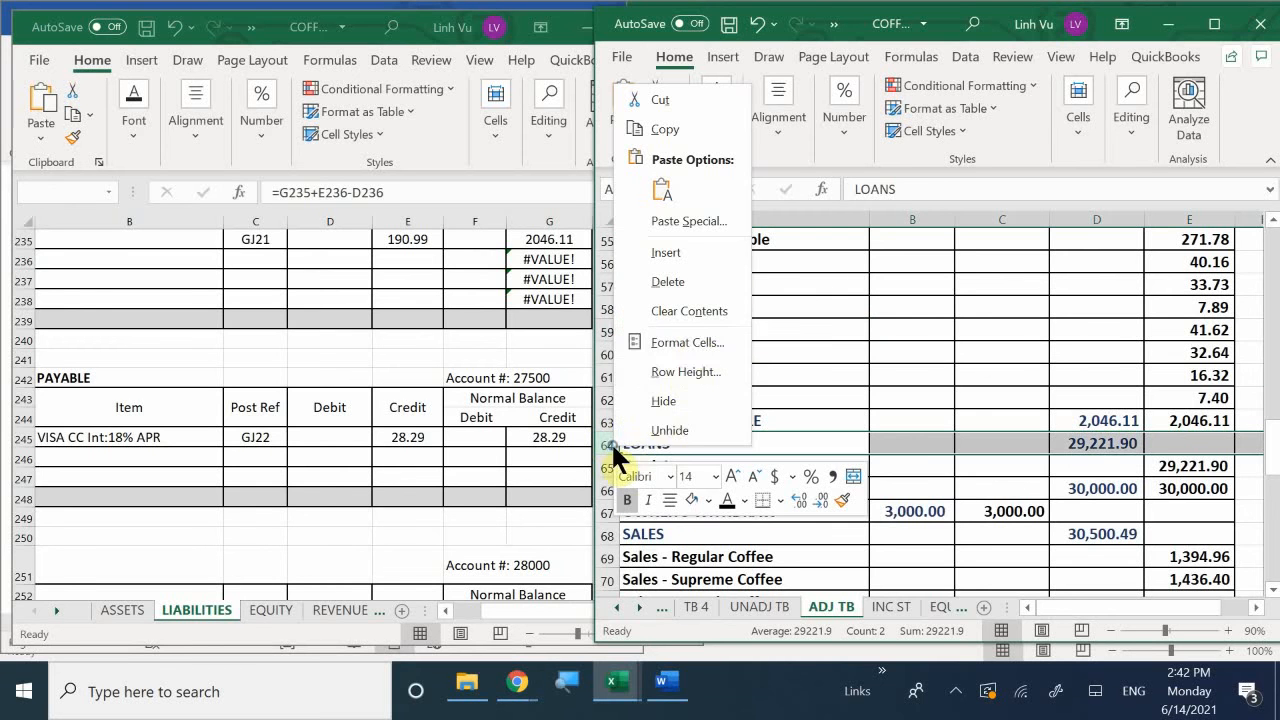
{"action": "left_click", "coordinate": [699, 254]}
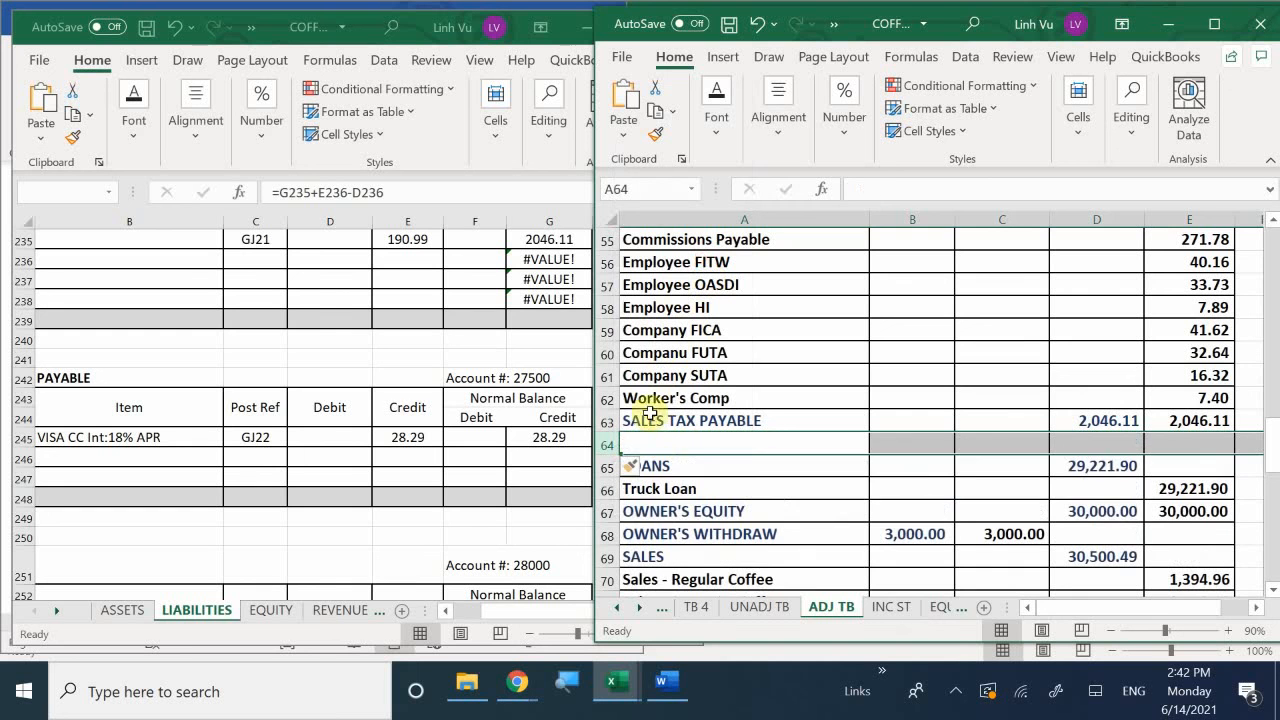
{"action": "left_click", "coordinate": [663, 443]}
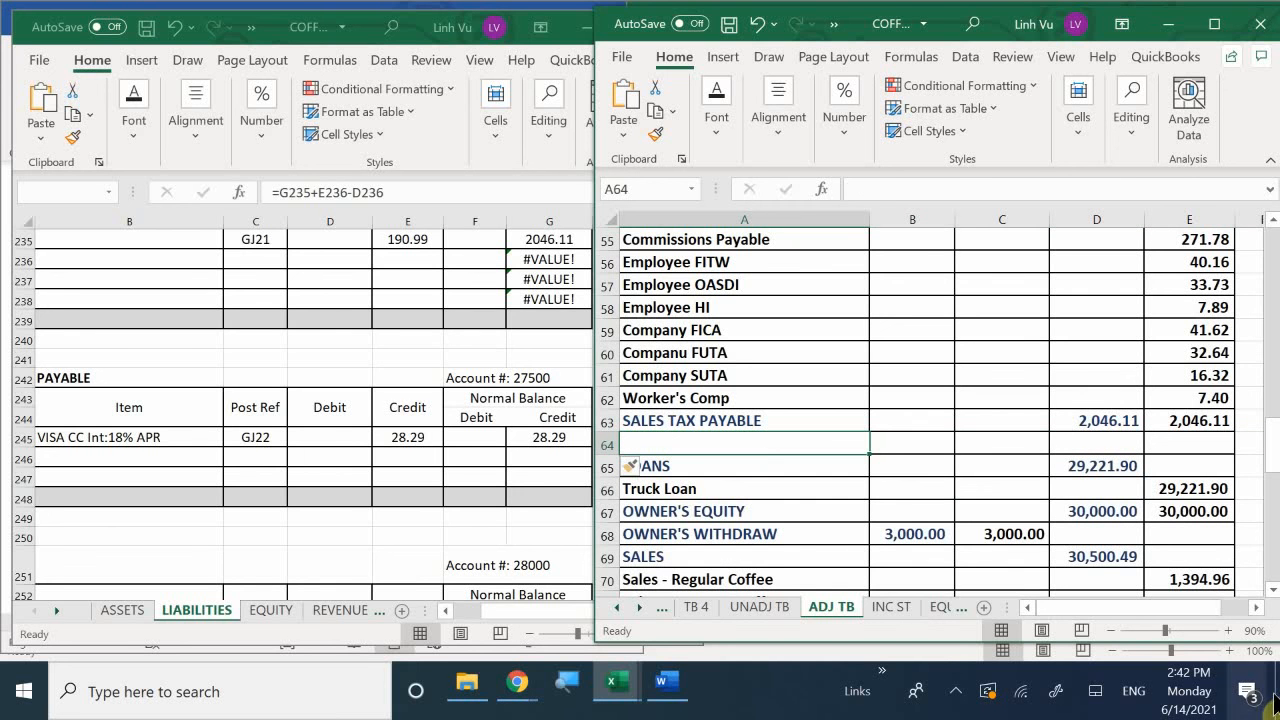
{"action": "type", "text": "Lo"}
{"action": "key", "text": "BackSpace"}
{"action": "key", "text": "BackSpace"}
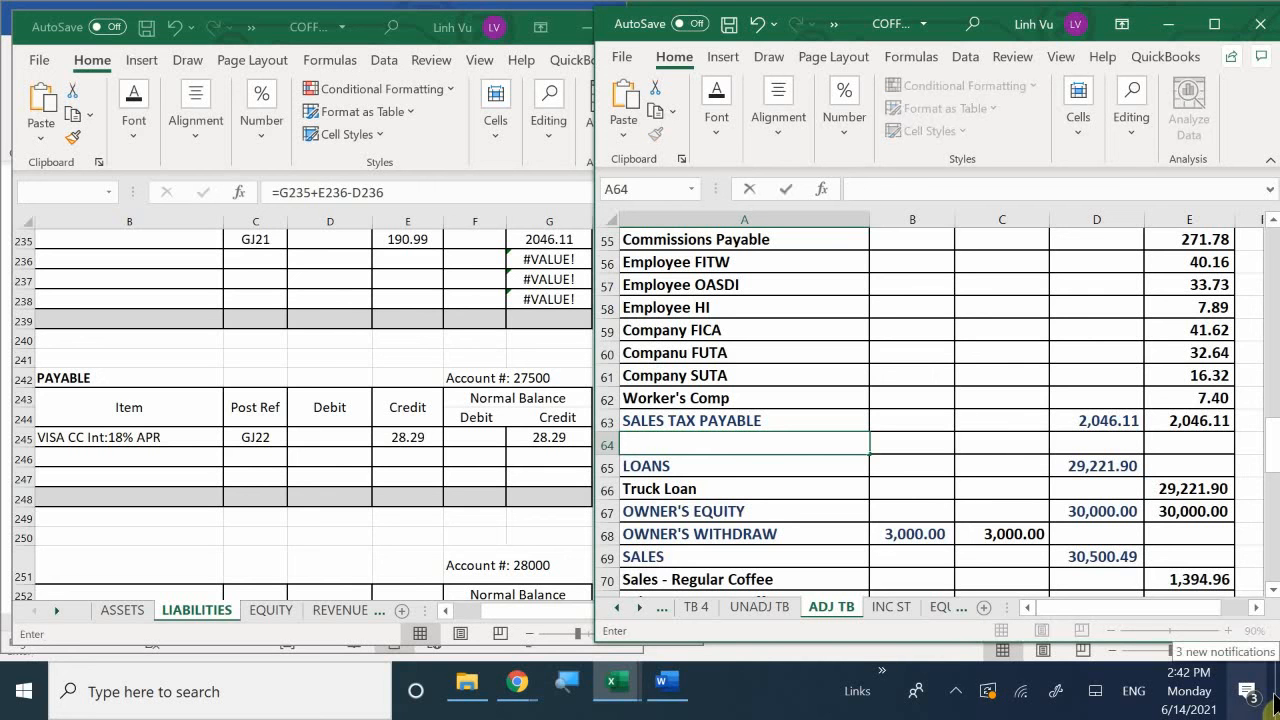
{"action": "type", "text": "INTEREST P"}
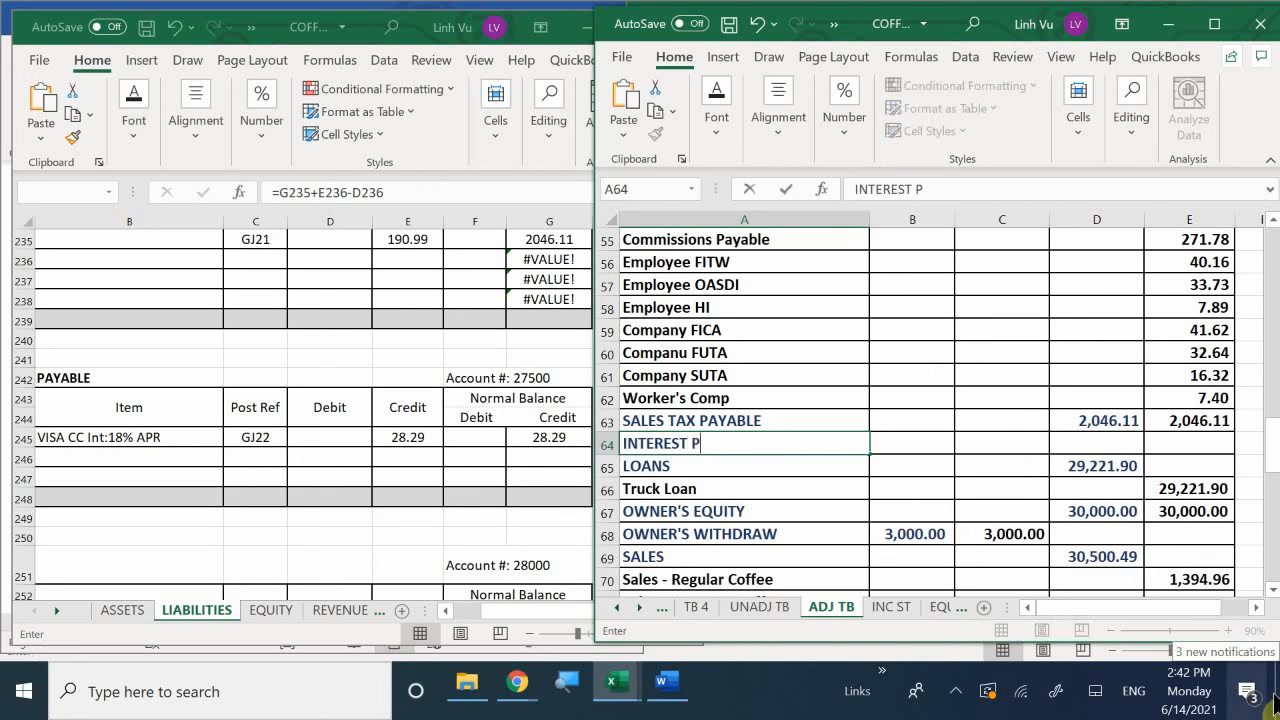
{"action": "type", "text": "AYABLE"}
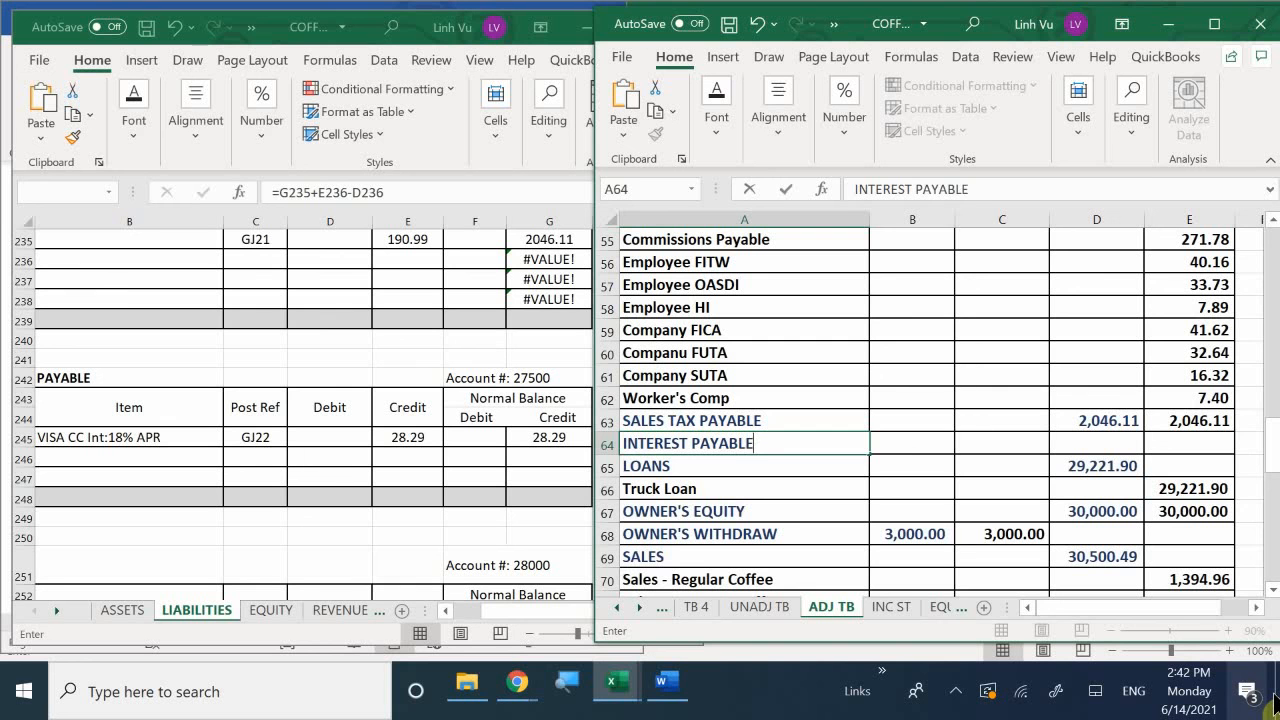
{"action": "key", "text": "Tab"}
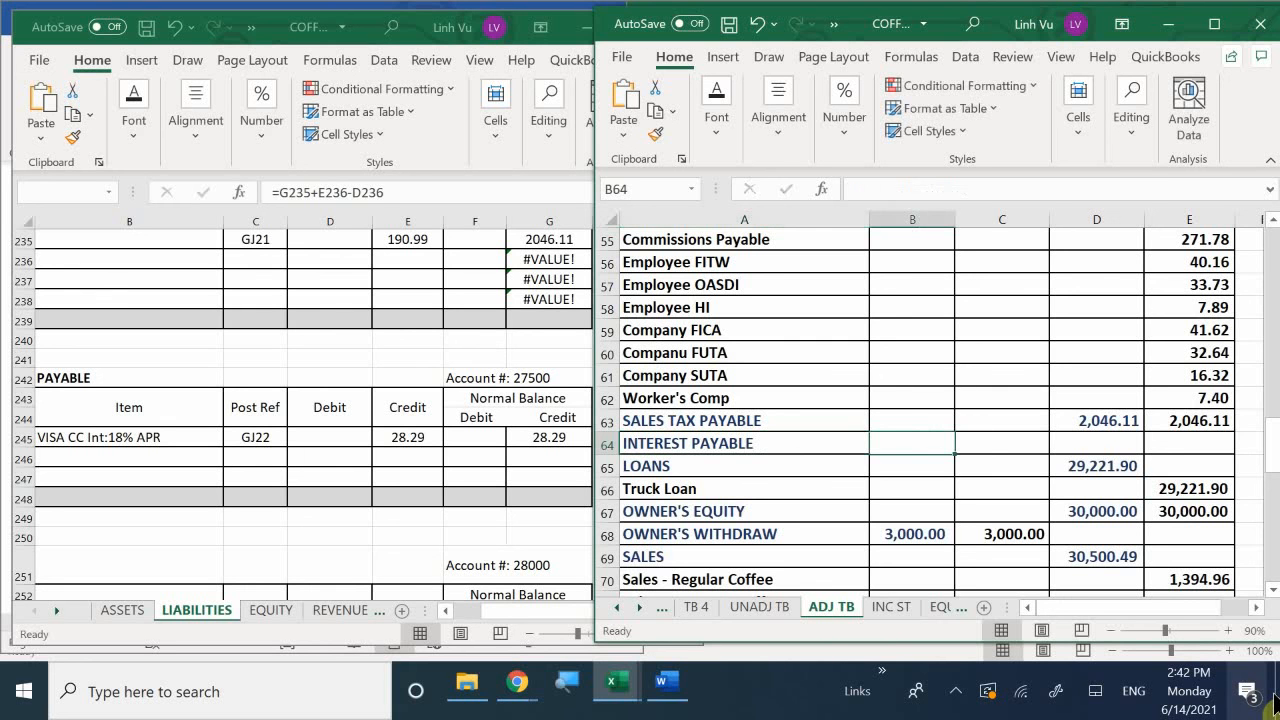
Enter a formula in D64 of the INTEREST PAYABLE row that refers to the adjacent cell E64.
{"action": "key", "text": "Tab"}
{"action": "key", "text": "Tab"}
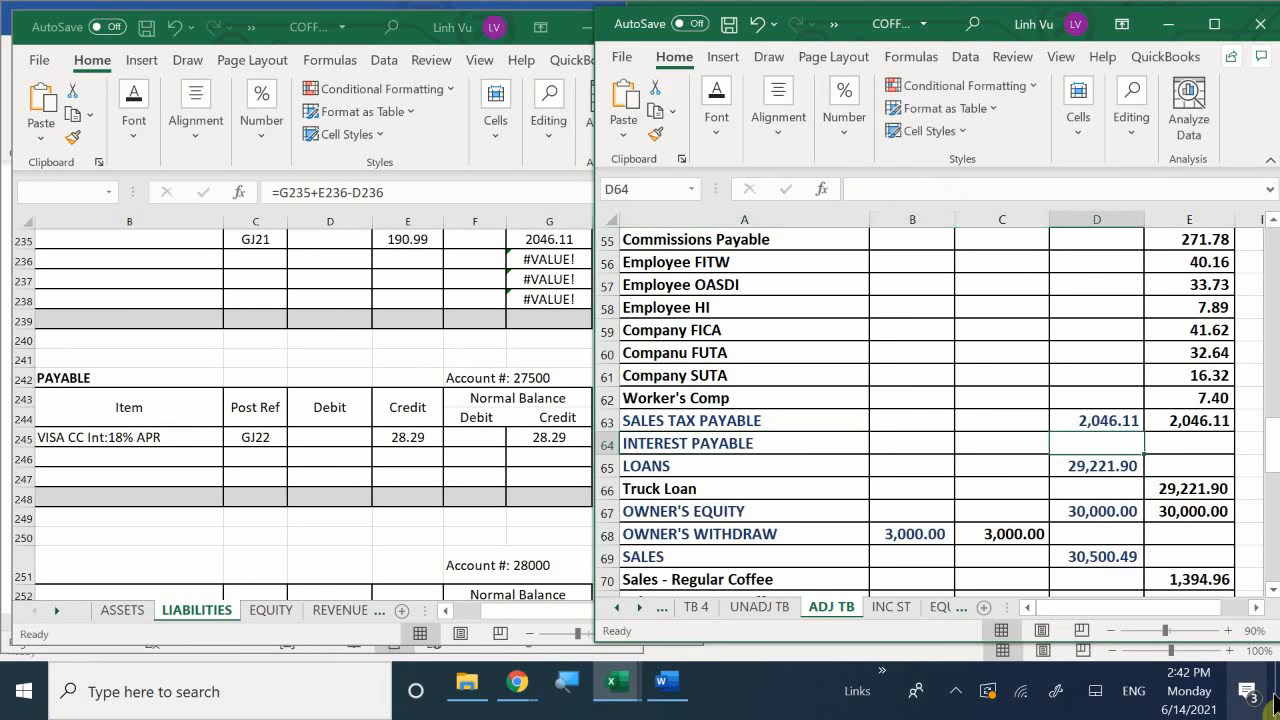
{"action": "type", "text": "="}
{"action": "key", "text": "Right"}
{"action": "key", "text": "Return"}
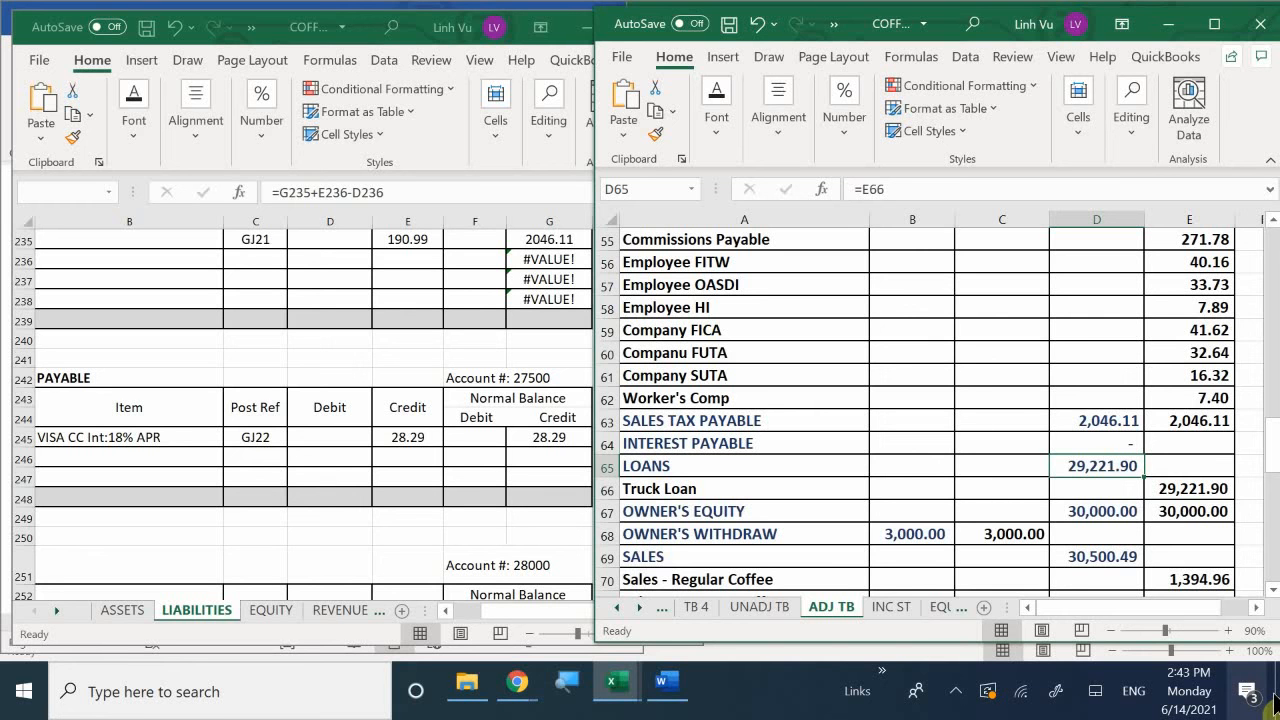
Enter 28.29 in column E of the INTEREST PAYABLE row.
{"action": "left_click", "coordinate": [1196, 449]}
{"action": "type", "text": "28."}
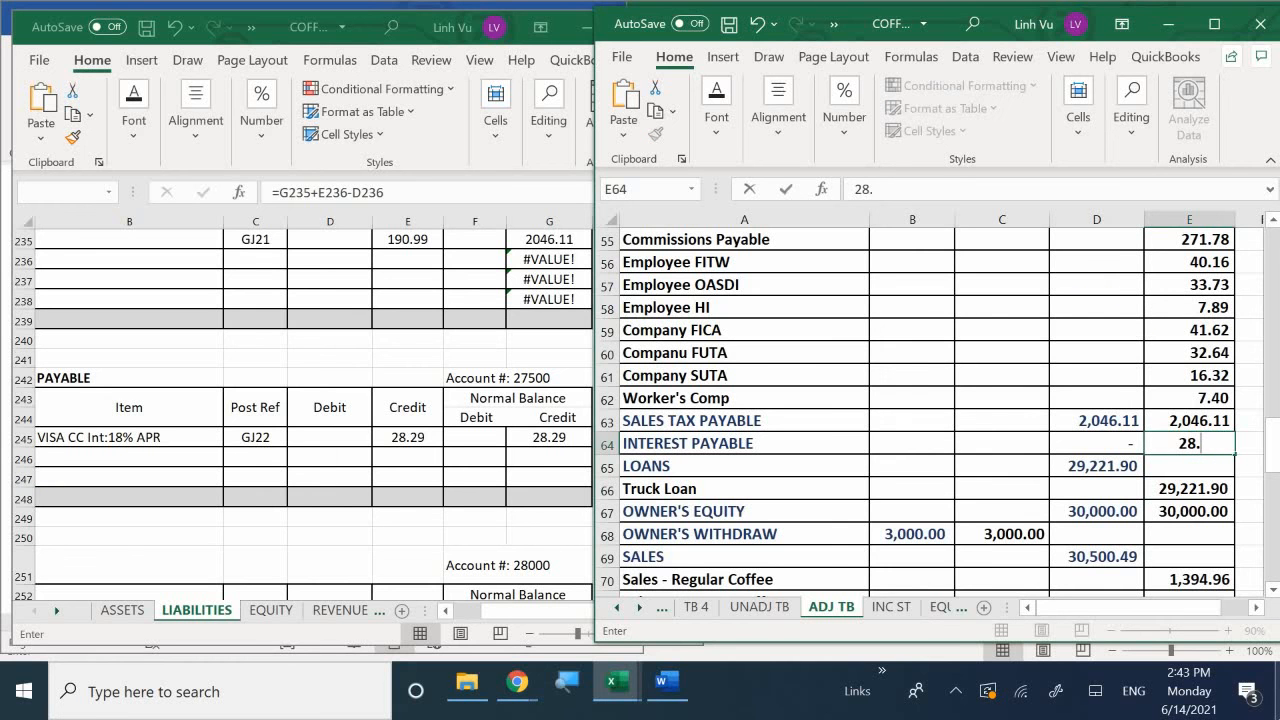
{"action": "type", "text": "29"}
{"action": "key", "text": "Return"}
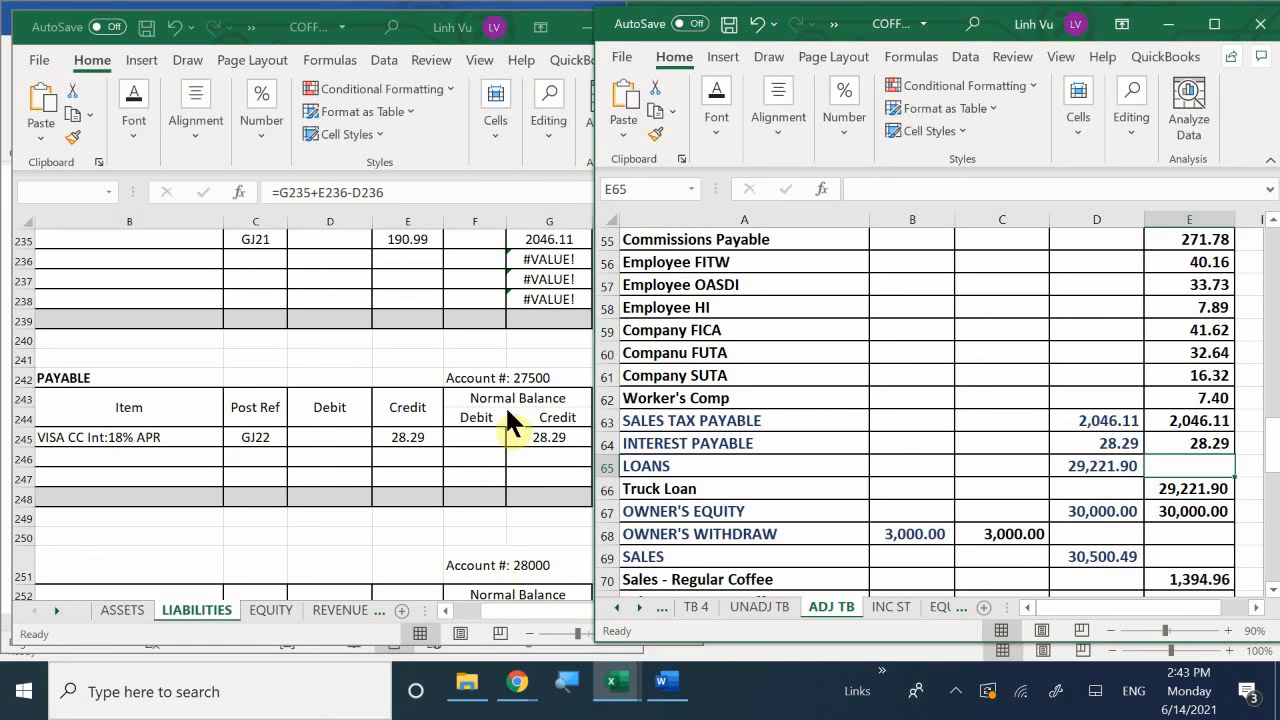
Find the truck loan's credit balance in the LIABILITIES ledger and set Truck Loan in column E of ADJ TB to 28445.14.
{"action": "left_click", "coordinate": [447, 565]}
{"action": "left_click", "coordinate": [451, 537]}
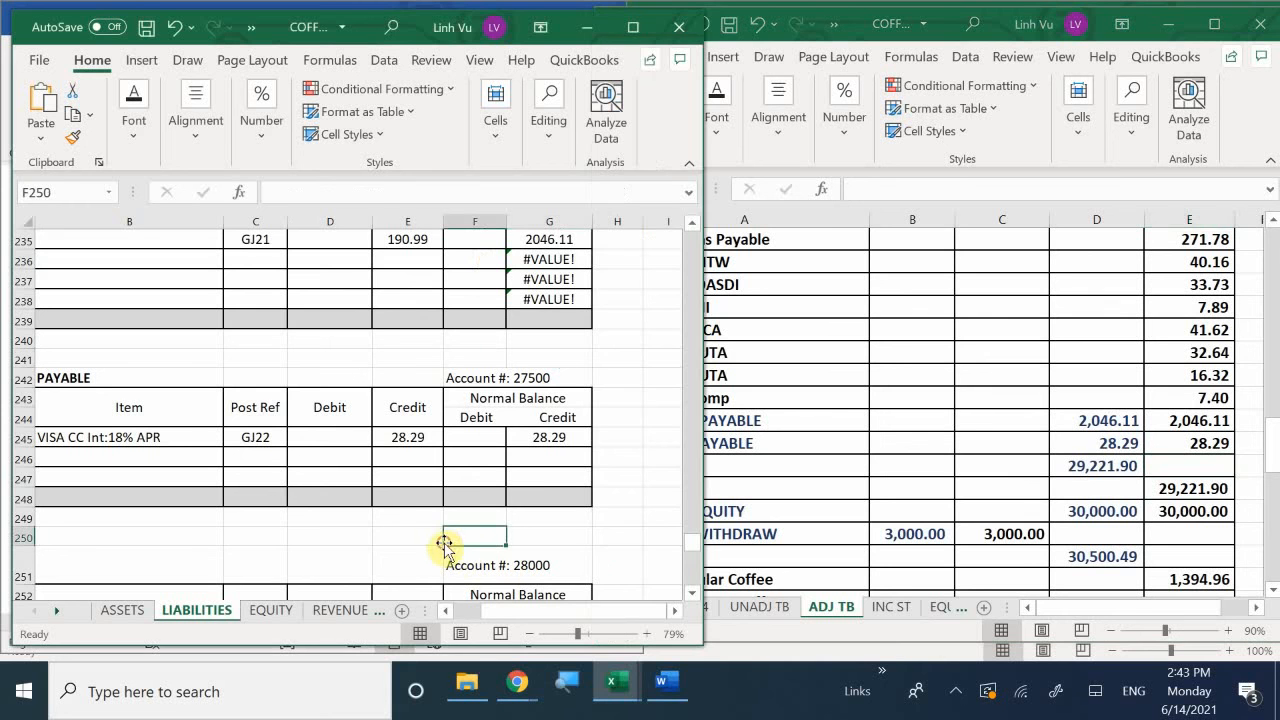
{"action": "scroll", "coordinate": [445, 545], "scroll_direction": "down", "scroll_amount": 2}
{"action": "scroll", "coordinate": [443, 545], "scroll_direction": "down", "scroll_amount": 4}
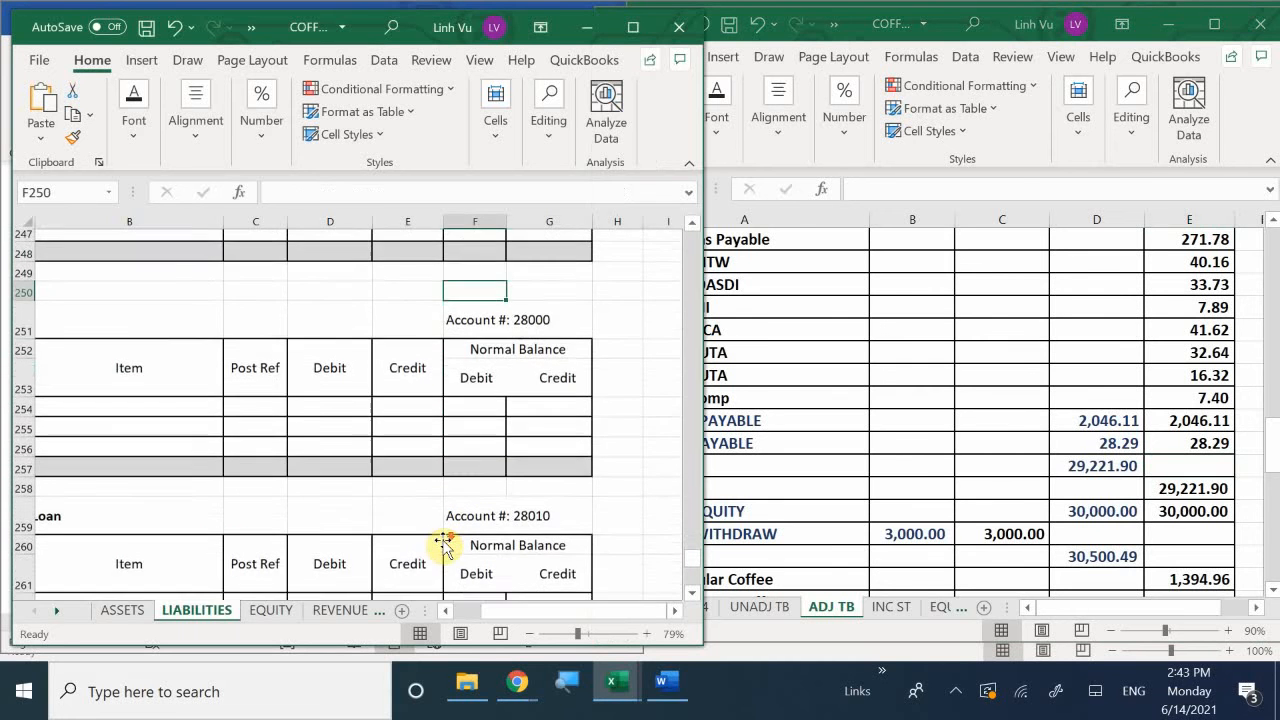
{"action": "scroll", "coordinate": [443, 545], "scroll_direction": "down", "scroll_amount": 3}
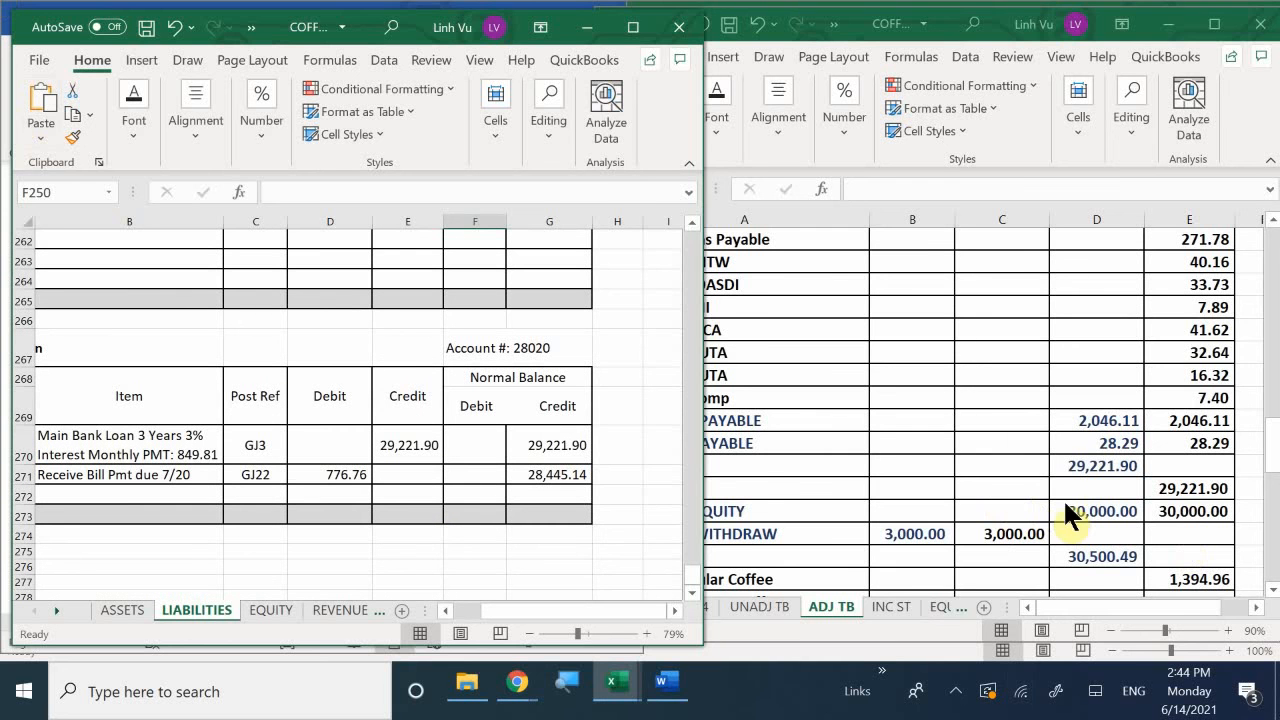
{"action": "left_click", "coordinate": [1123, 515]}
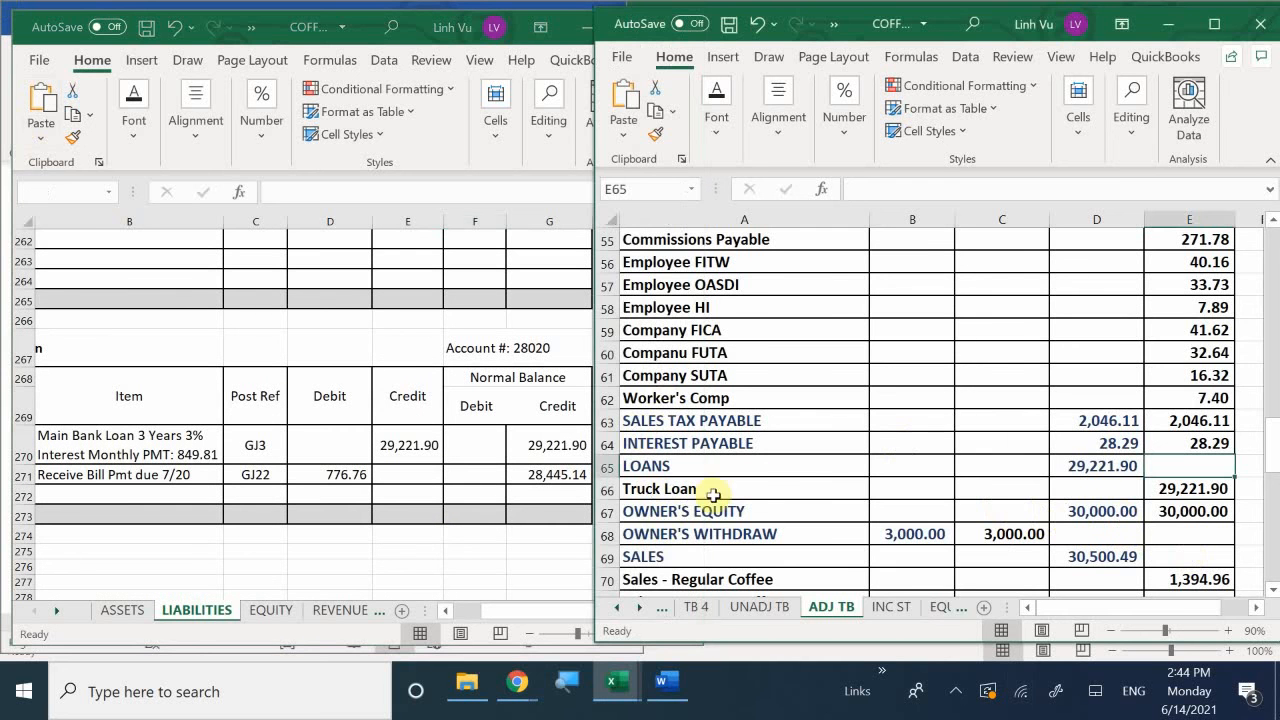
{"action": "left_click", "coordinate": [1187, 481]}
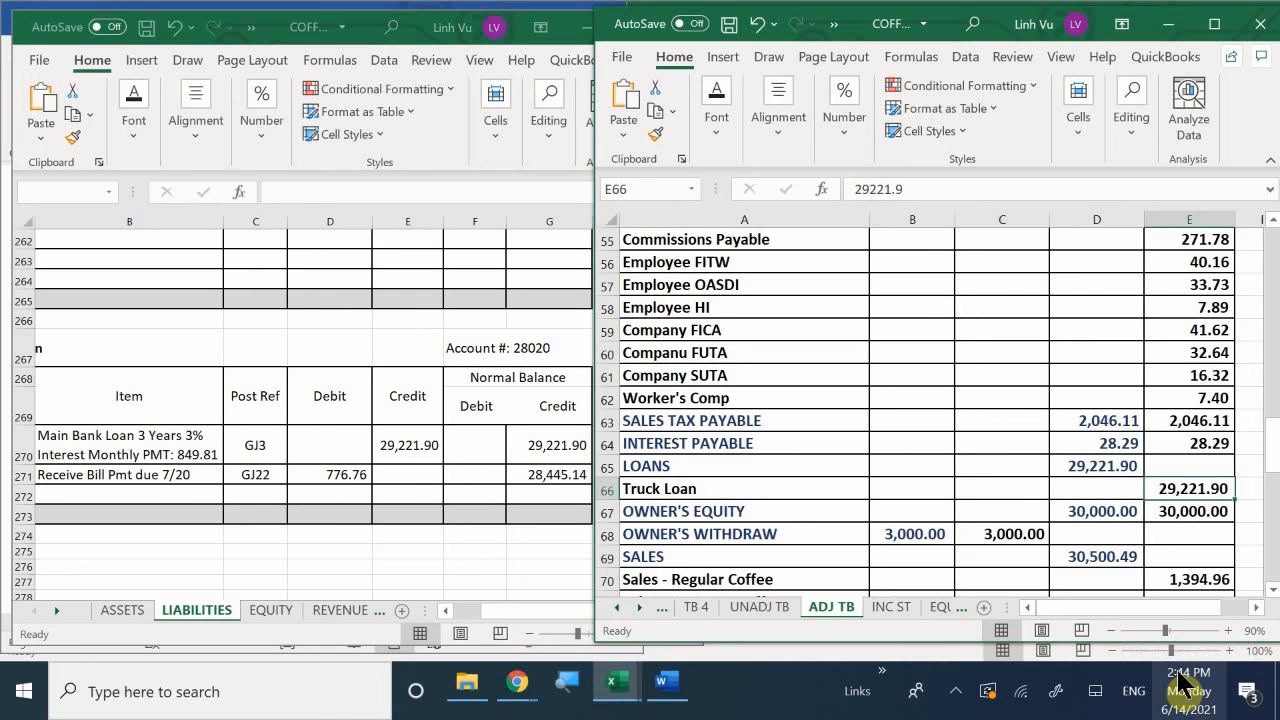
{"action": "type", "text": "28"}
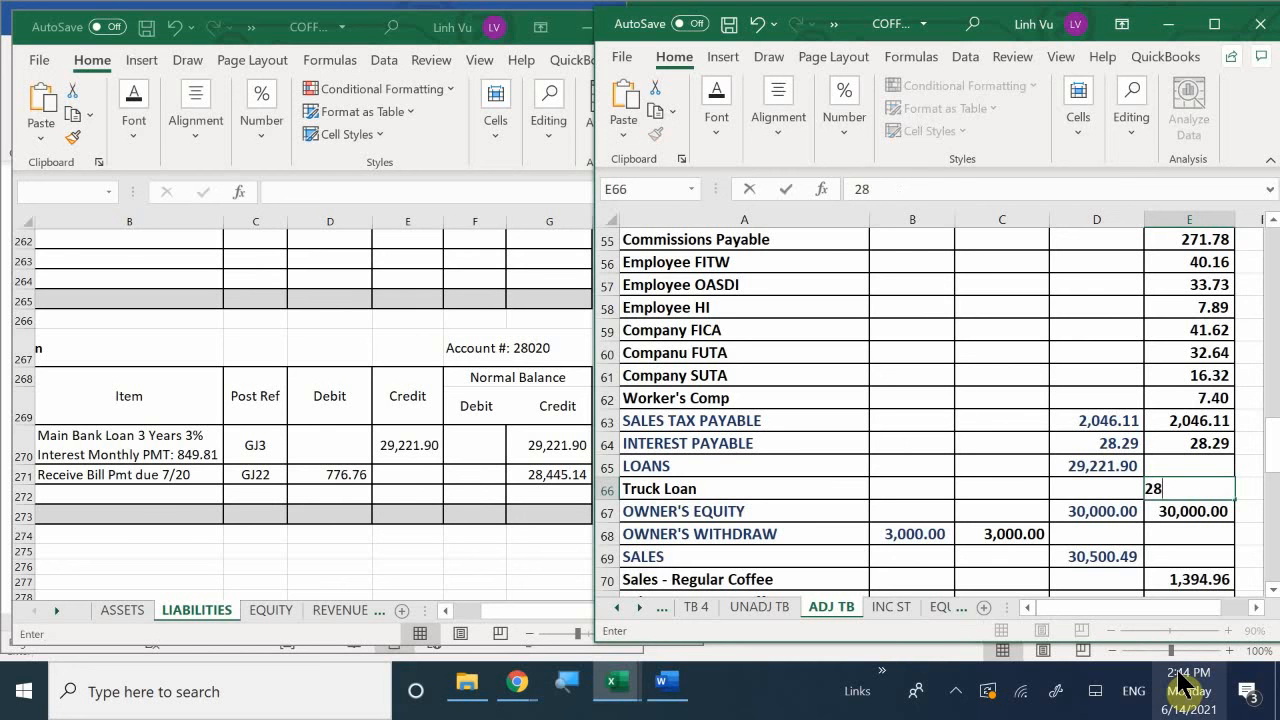
{"action": "type", "text": "445.14"}
{"action": "key", "text": "Return"}
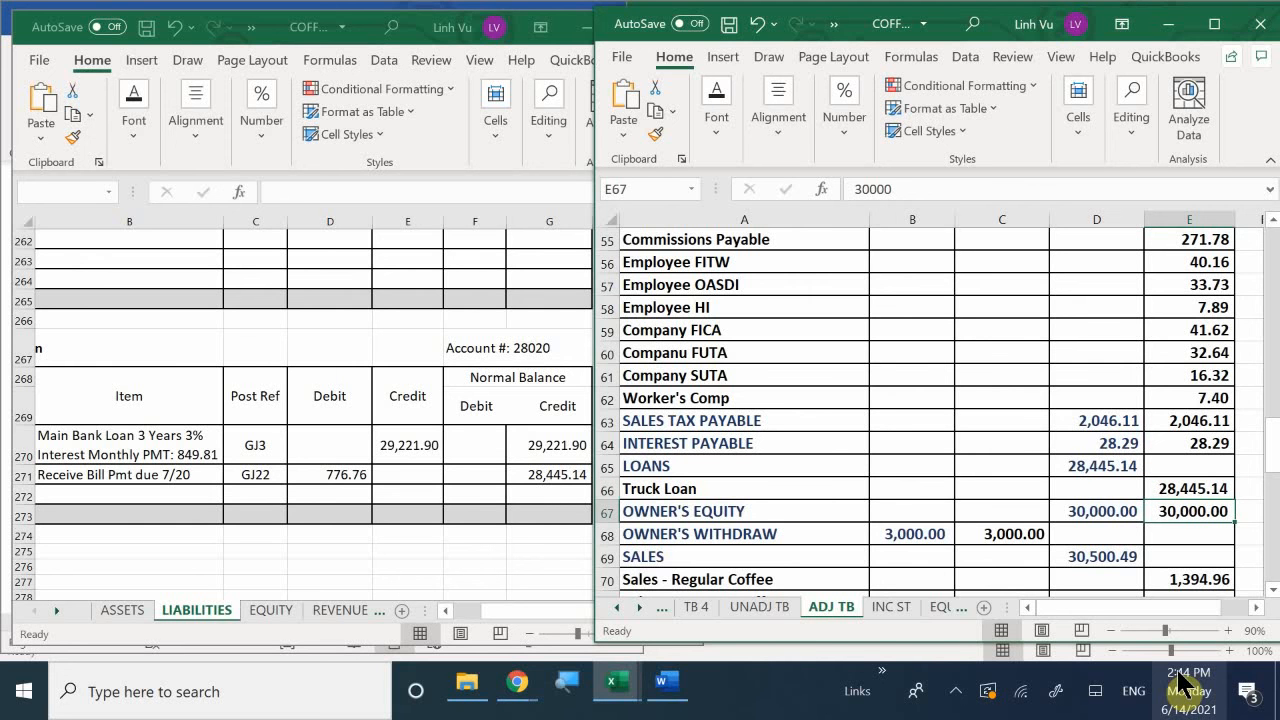
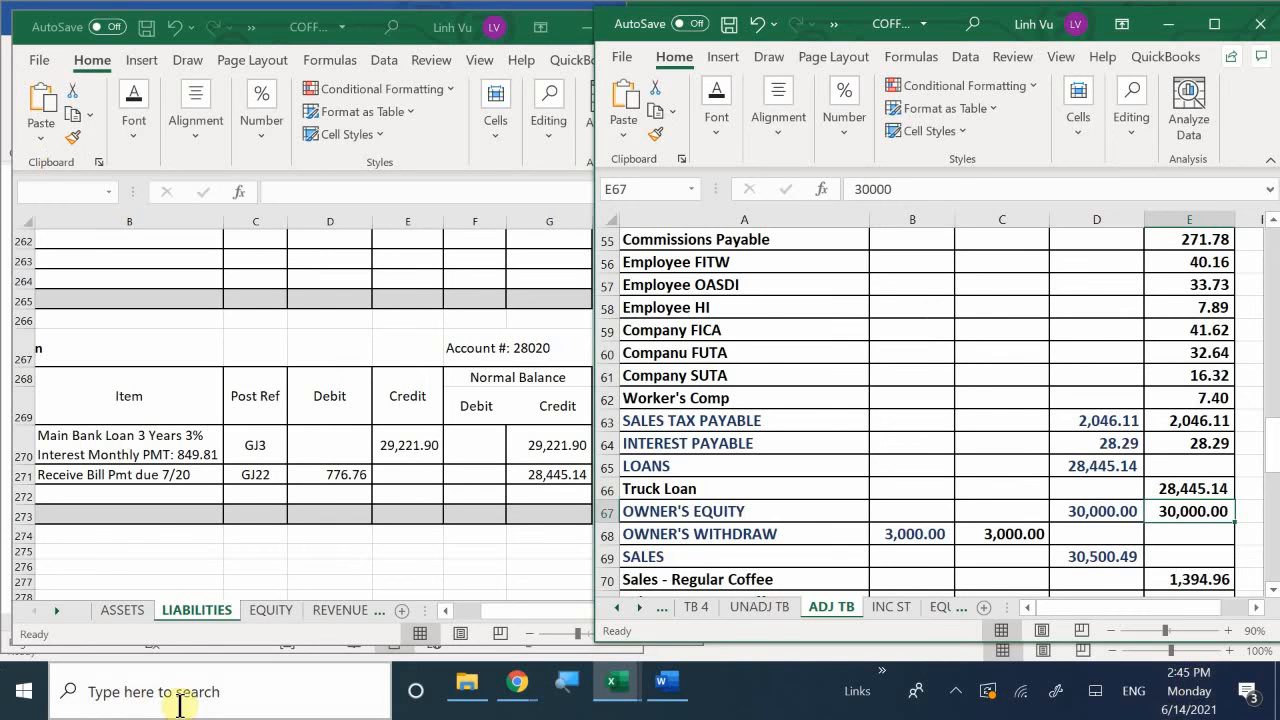
Check the Owner's Equity, Capital Contributions, Owner's Withdraw and Income Summary accounts in the EQUITY ledger against the adjusted trial balance.
{"action": "left_click", "coordinate": [266, 611]}
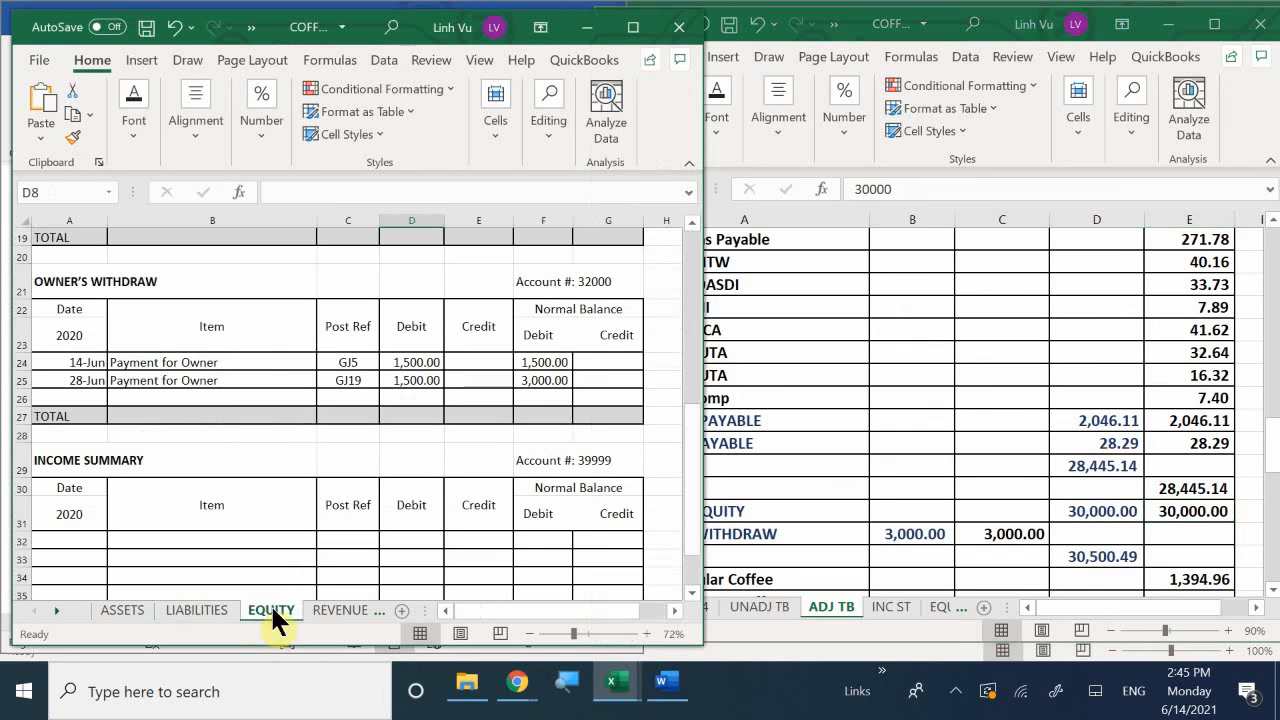
{"action": "scroll", "coordinate": [555, 400], "scroll_direction": "up", "scroll_amount": 2}
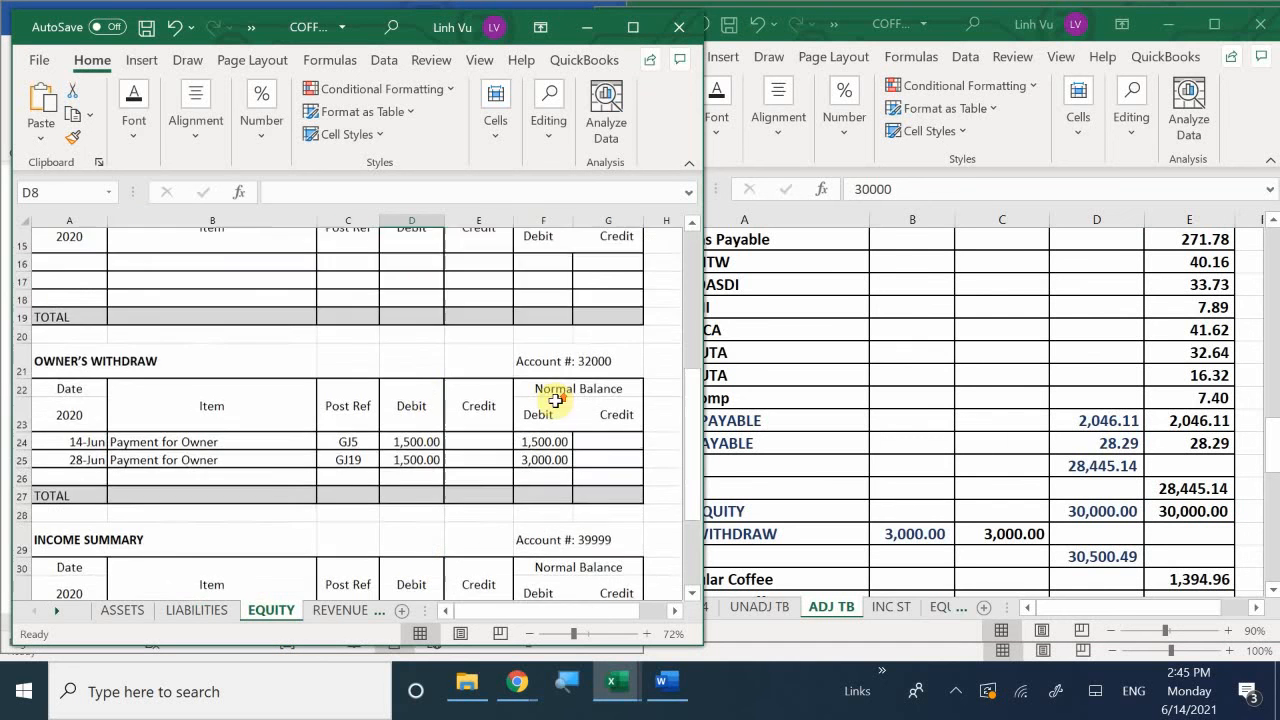
{"action": "scroll", "coordinate": [555, 400], "scroll_direction": "up", "scroll_amount": 5}
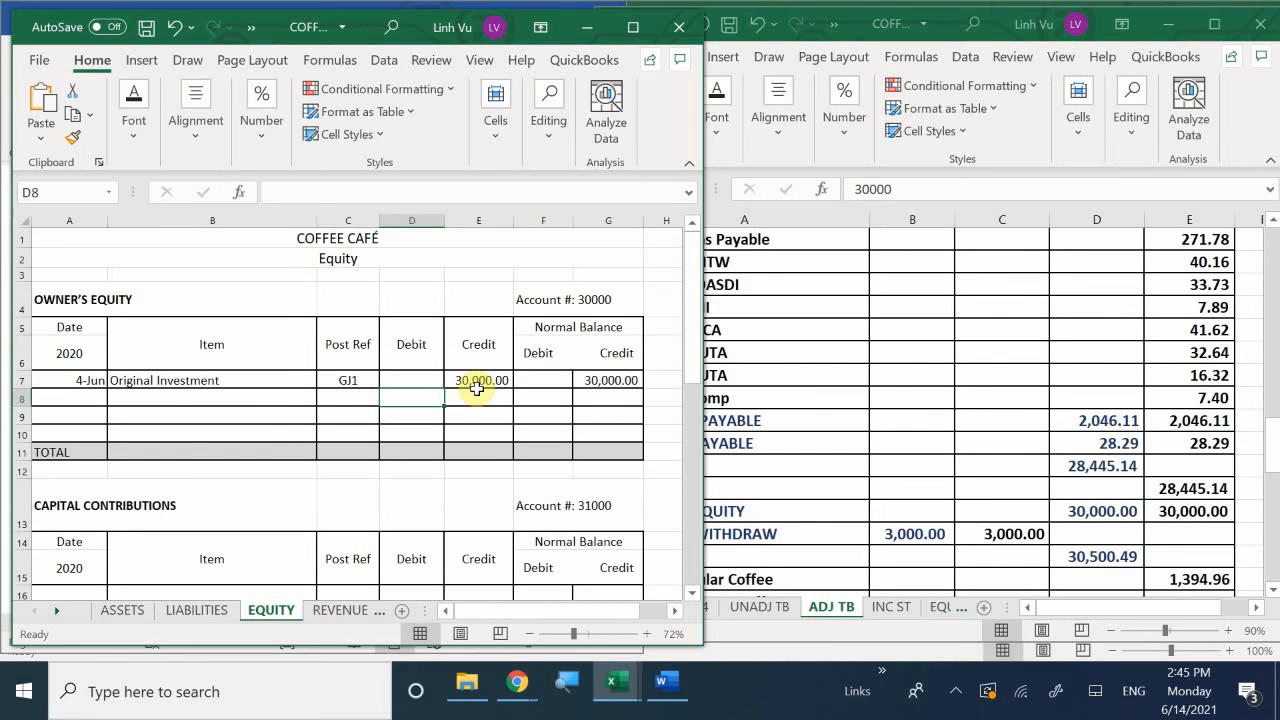
{"action": "scroll", "coordinate": [476, 445], "scroll_direction": "down", "scroll_amount": 5}
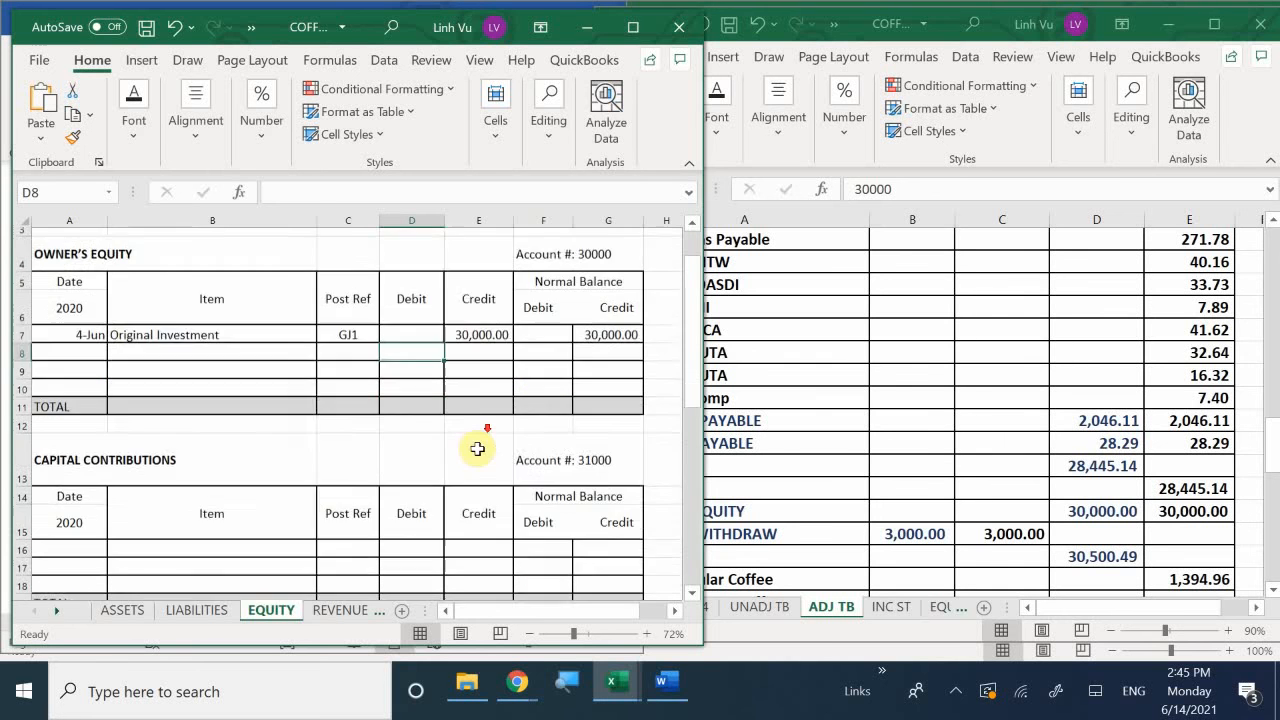
{"action": "scroll", "coordinate": [472, 467], "scroll_direction": "down", "scroll_amount": 3}
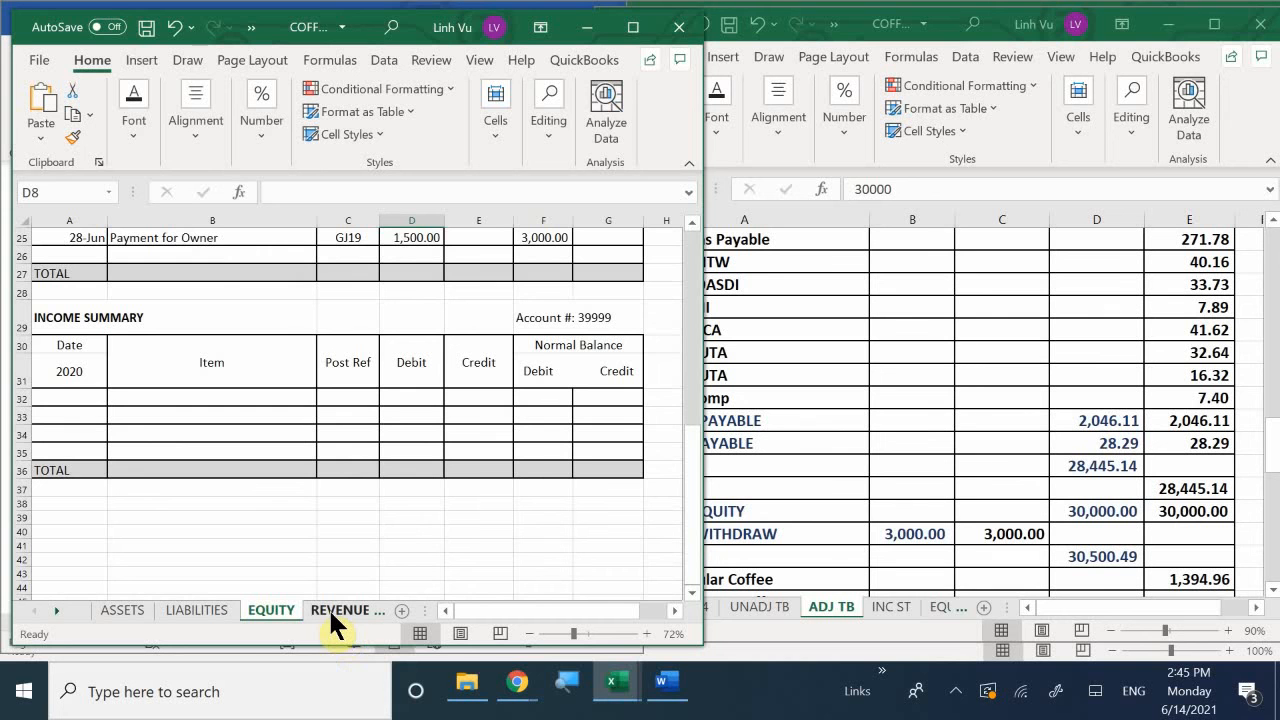
{"action": "scroll", "coordinate": [251, 366], "scroll_direction": "up", "scroll_amount": 7}
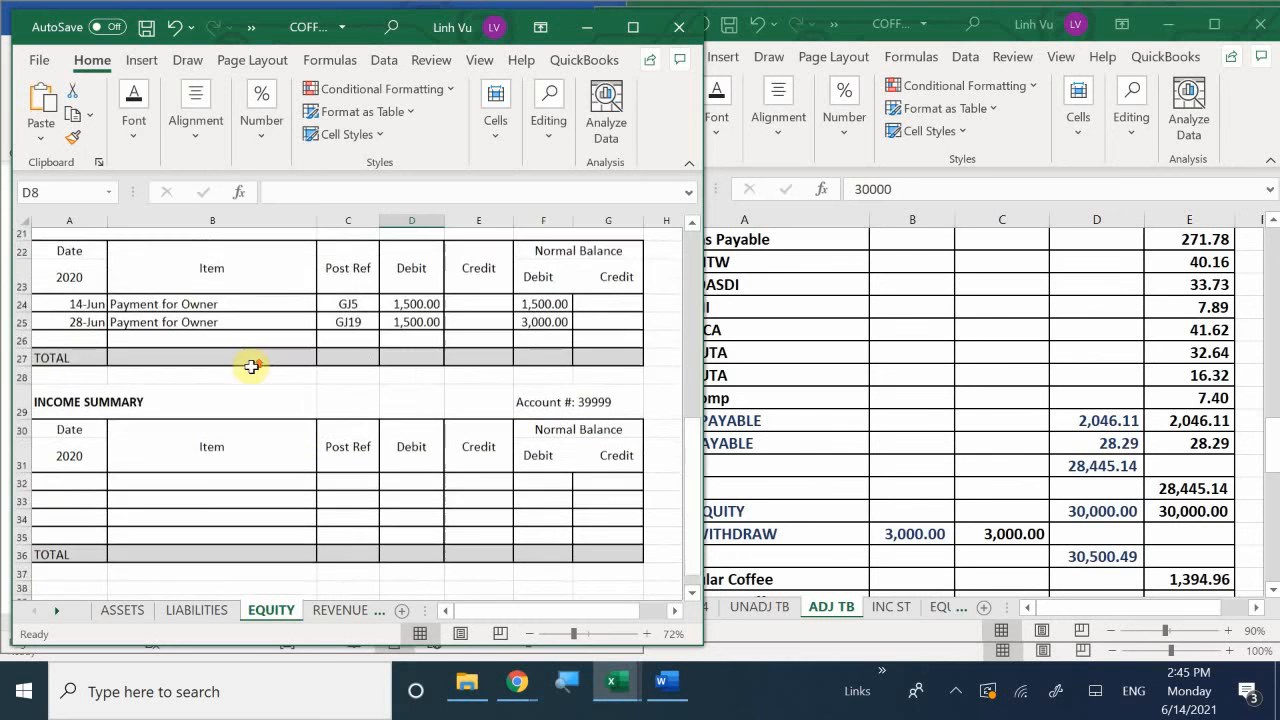
{"action": "scroll", "coordinate": [376, 336], "scroll_direction": "down", "scroll_amount": 2}
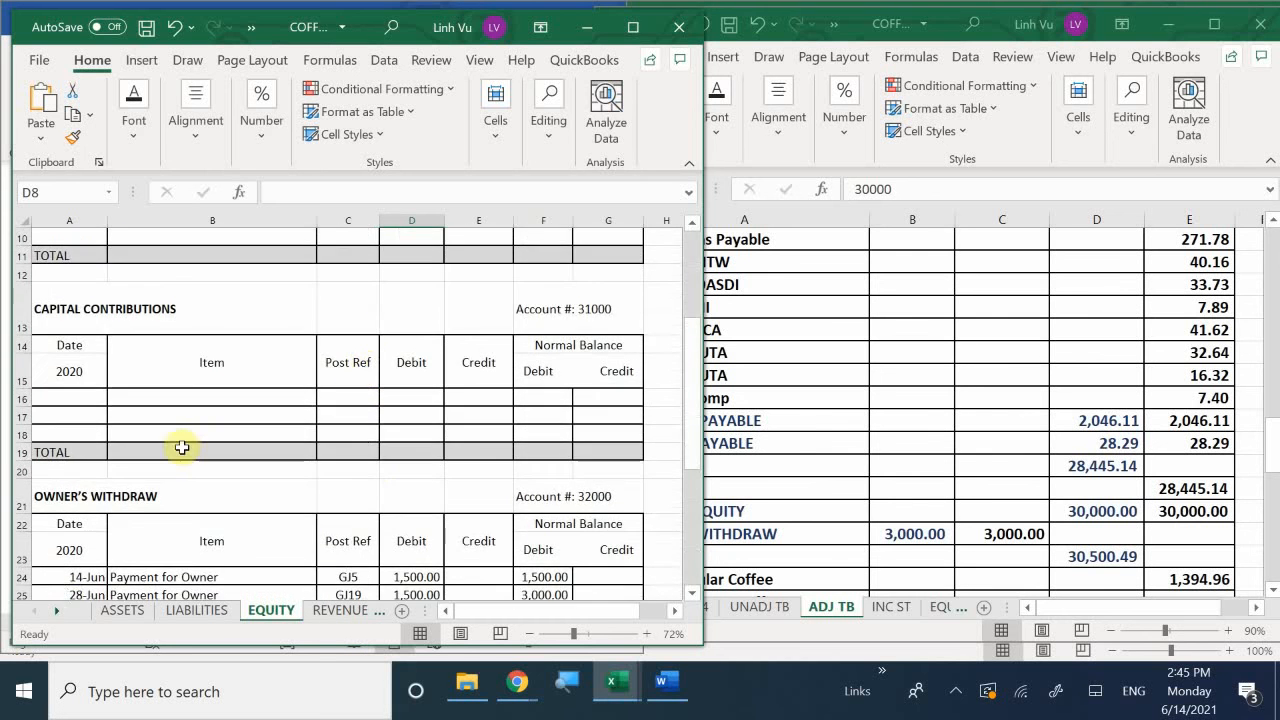
Check the Sales – Regular Coffee credit balance in the REVENUES ledger against its row in ADJ TB.
{"action": "left_click", "coordinate": [338, 609]}
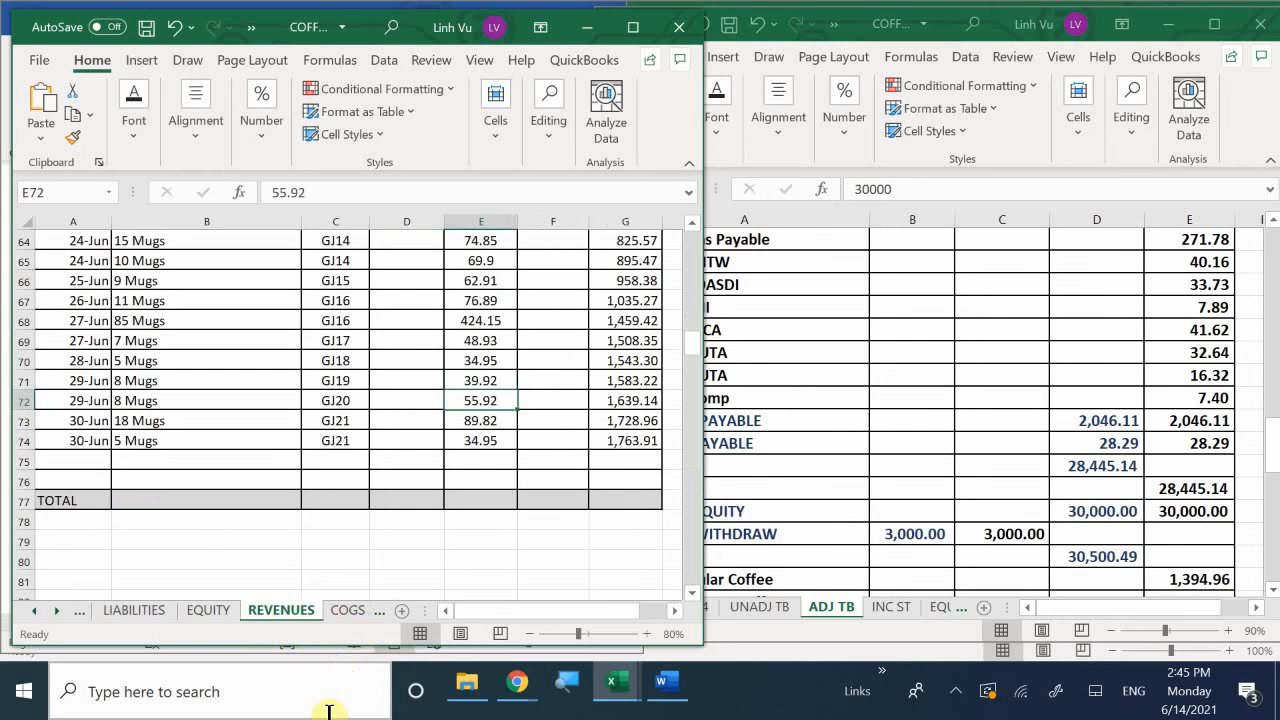
{"action": "left_click", "coordinate": [357, 522]}
{"action": "scroll", "coordinate": [359, 528], "scroll_direction": "up", "scroll_amount": 3}
{"action": "scroll", "coordinate": [352, 525], "scroll_direction": "up", "scroll_amount": 15}
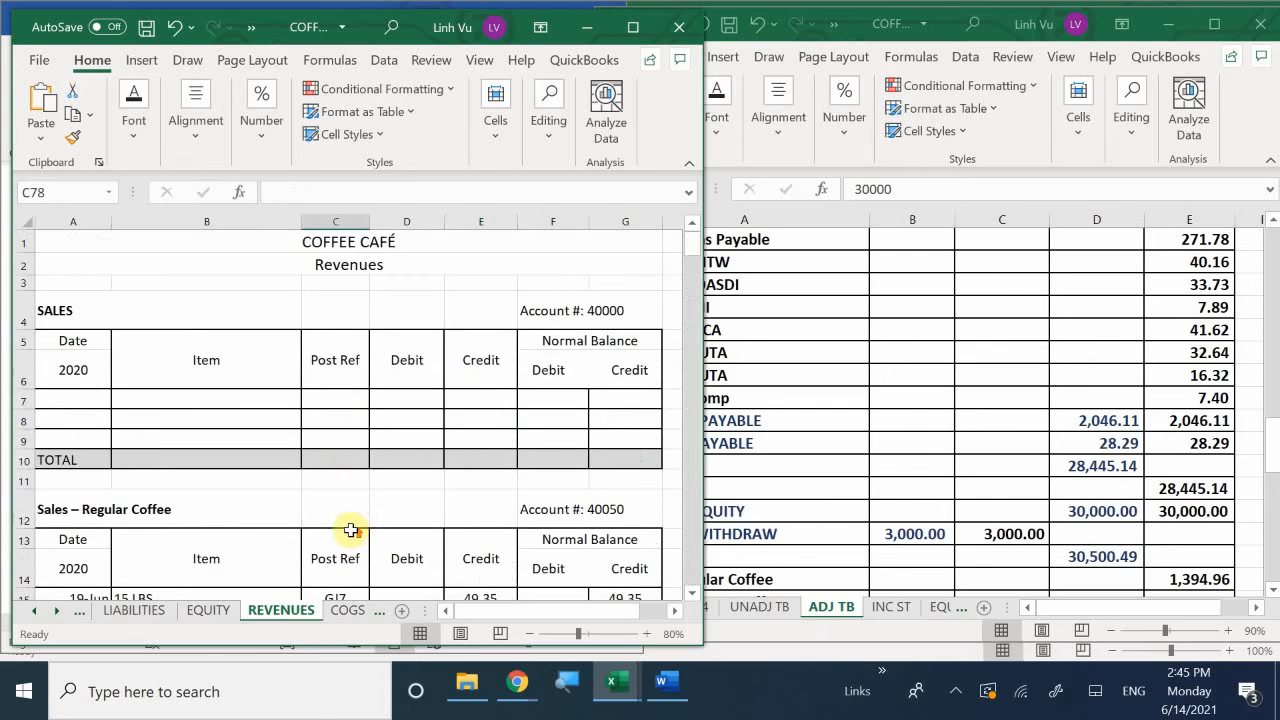
{"action": "scroll", "coordinate": [428, 432], "scroll_direction": "down", "scroll_amount": 4}
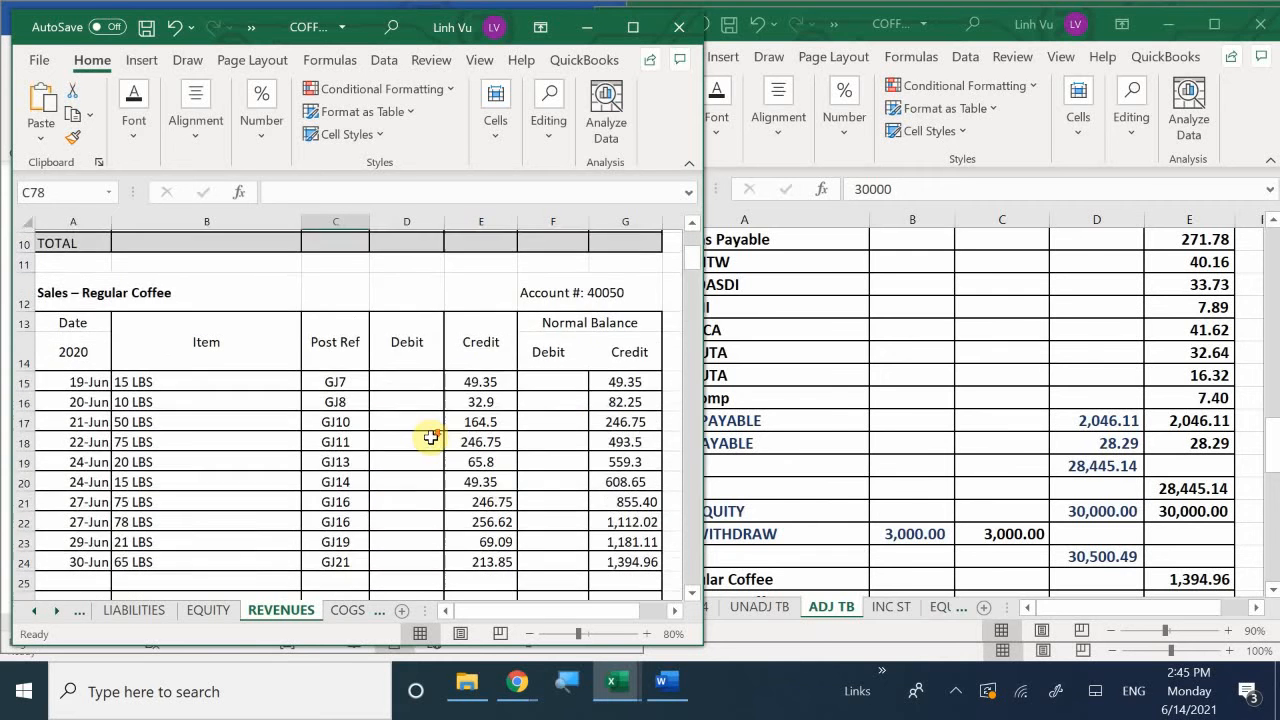
{"action": "scroll", "coordinate": [431, 438], "scroll_direction": "down", "scroll_amount": 1}
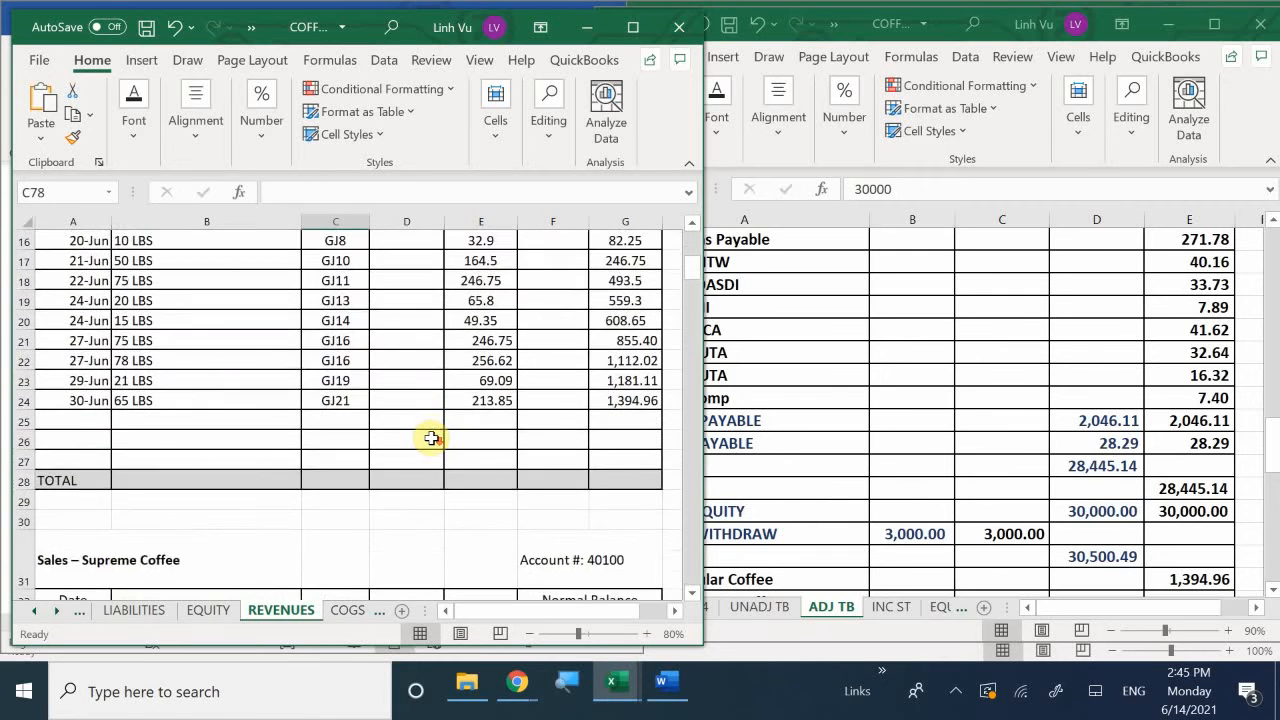
{"action": "scroll", "coordinate": [431, 438], "scroll_direction": "up", "scroll_amount": 1}
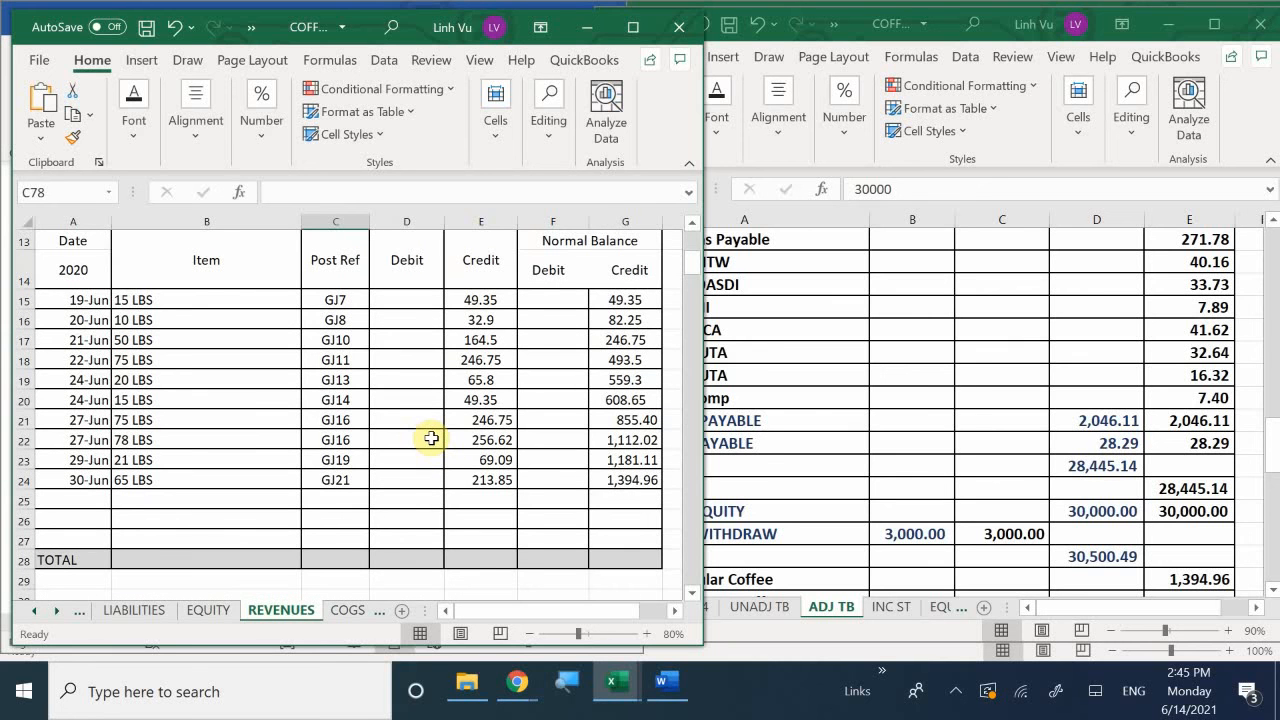
{"action": "left_click", "coordinate": [1023, 437]}
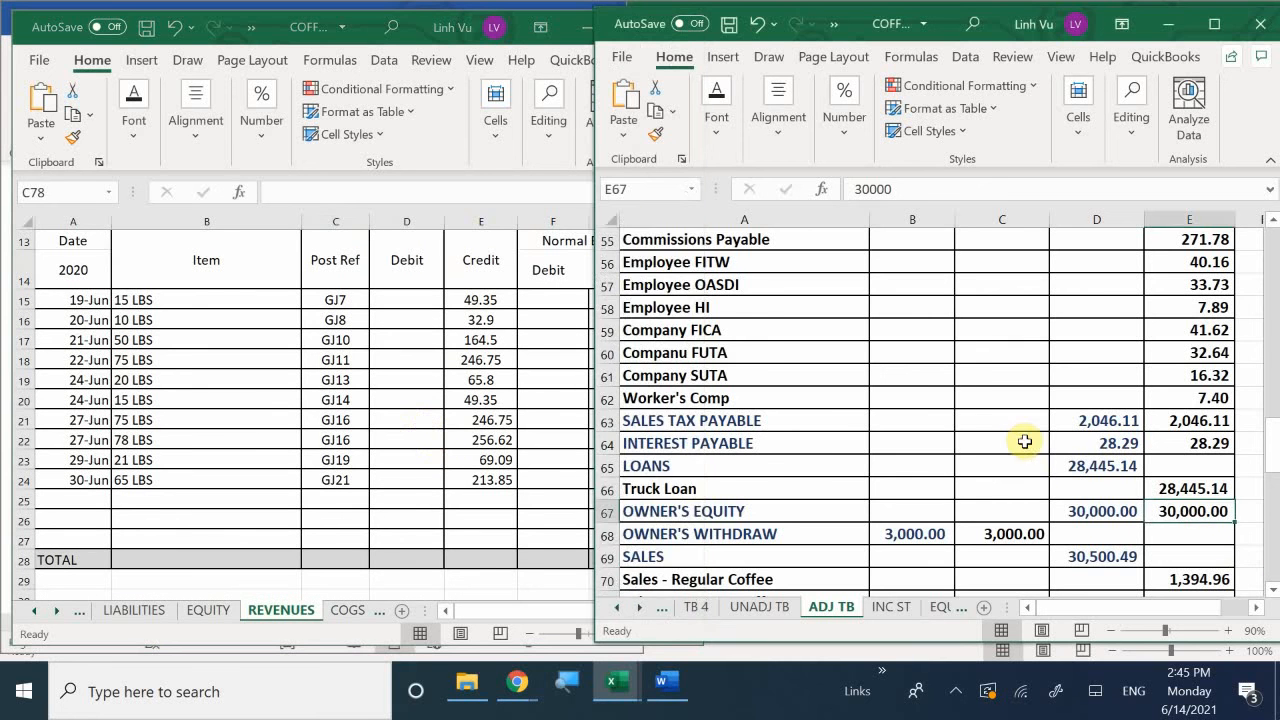
{"action": "scroll", "coordinate": [1024, 441], "scroll_direction": "down", "scroll_amount": 1}
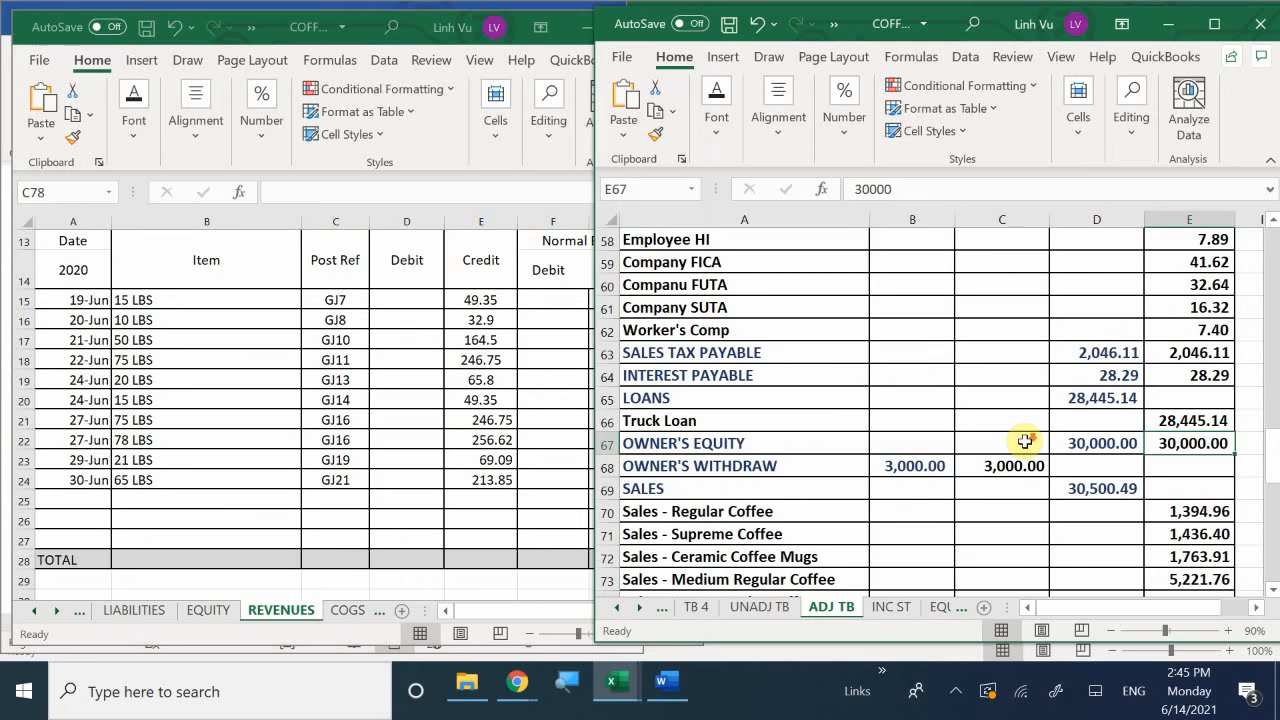
{"action": "scroll", "coordinate": [1024, 441], "scroll_direction": "down", "scroll_amount": 2}
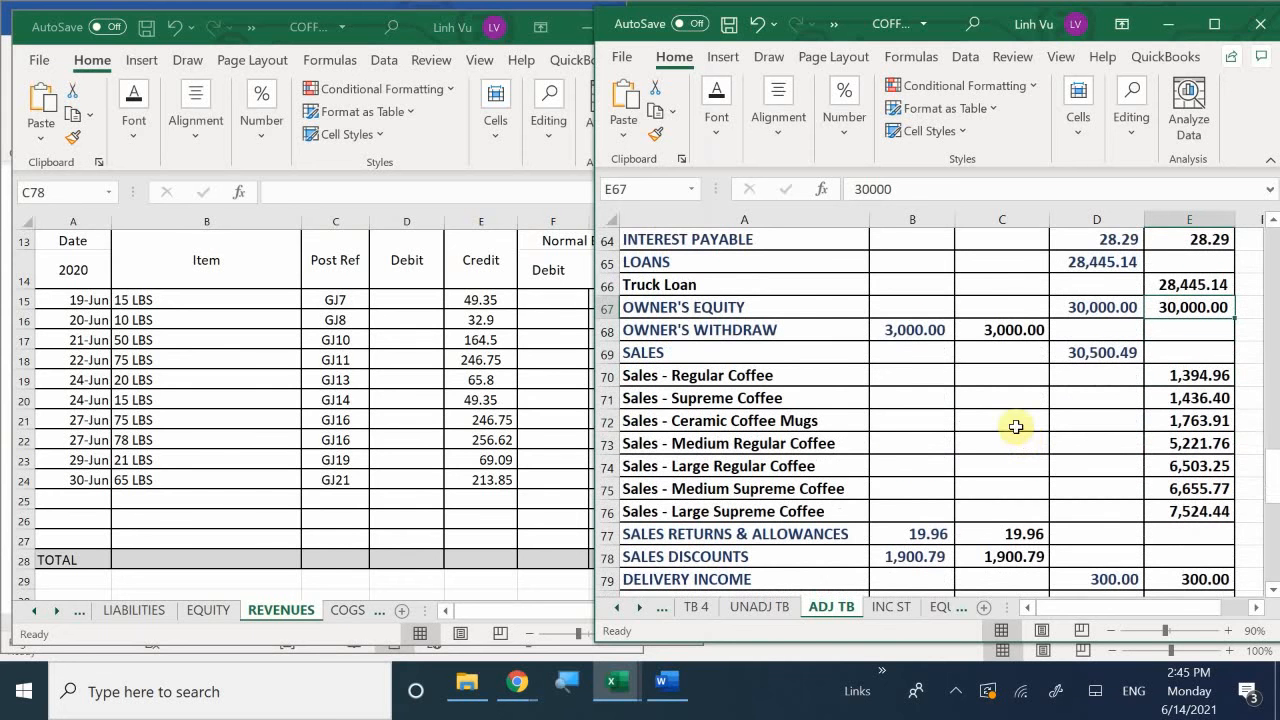
{"action": "left_click", "coordinate": [1172, 377]}
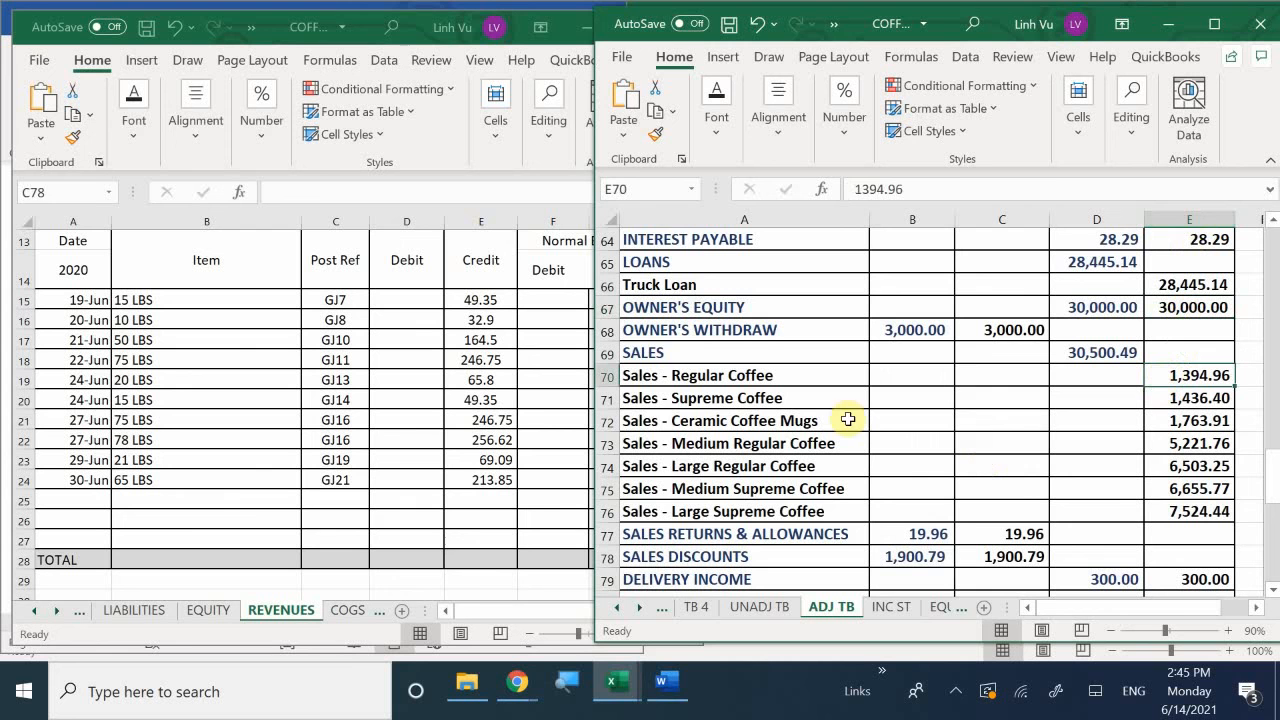
Compare the Supreme Coffee, Ceramic Coffee Mugs, Medium Regular, Large Regular and Medium Supreme sales balances in the REVENUES ledger with ADJ TB.
{"action": "left_click", "coordinate": [465, 541]}
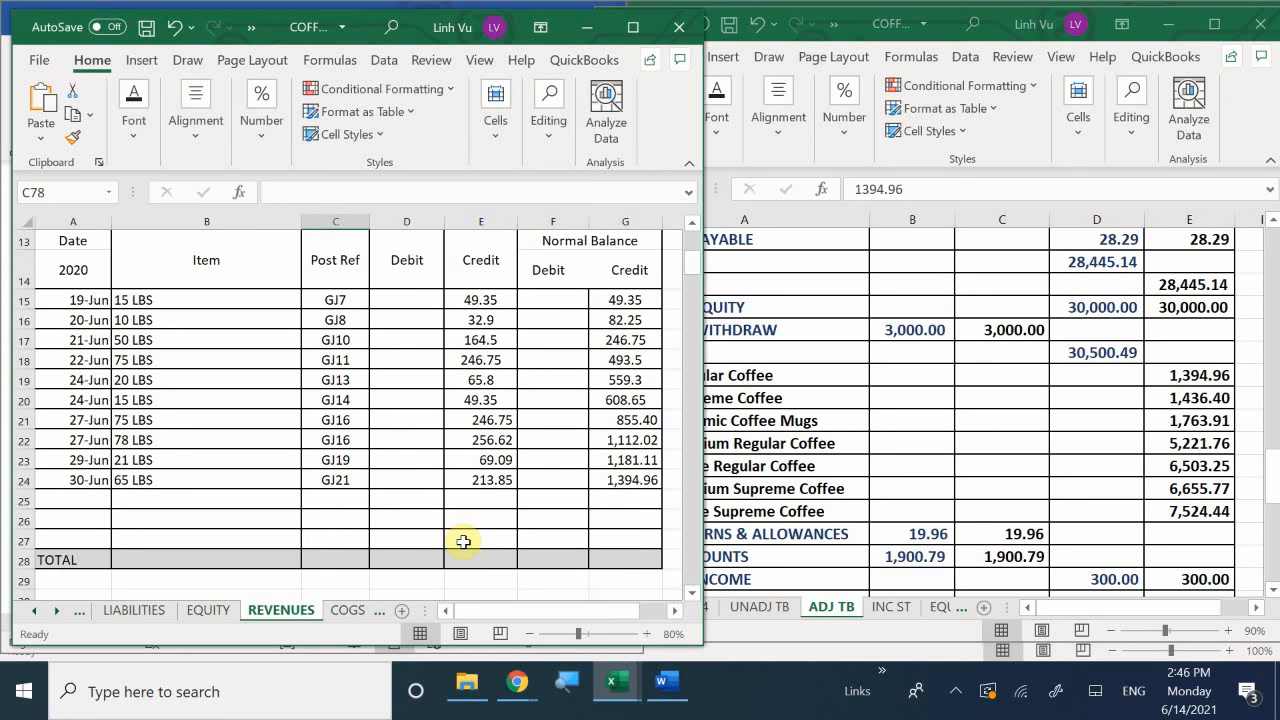
{"action": "scroll", "coordinate": [463, 541], "scroll_direction": "down", "scroll_amount": 7}
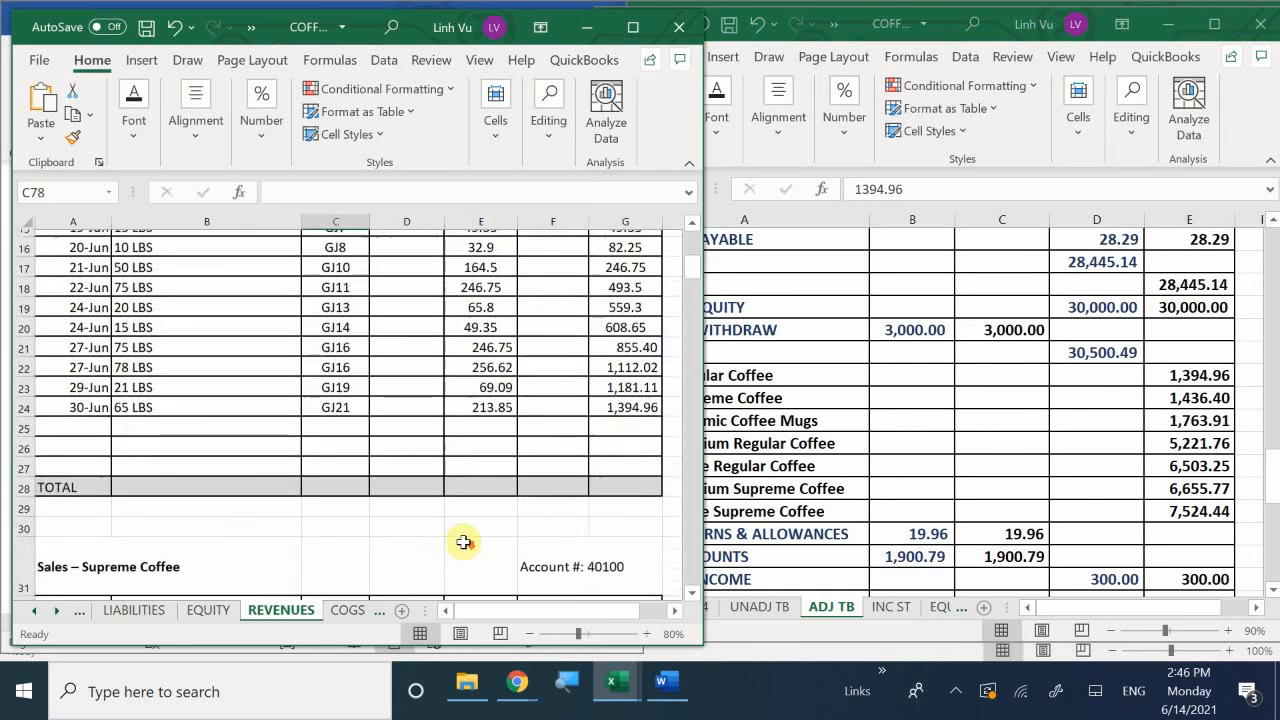
{"action": "scroll", "coordinate": [463, 541], "scroll_direction": "down", "scroll_amount": 1}
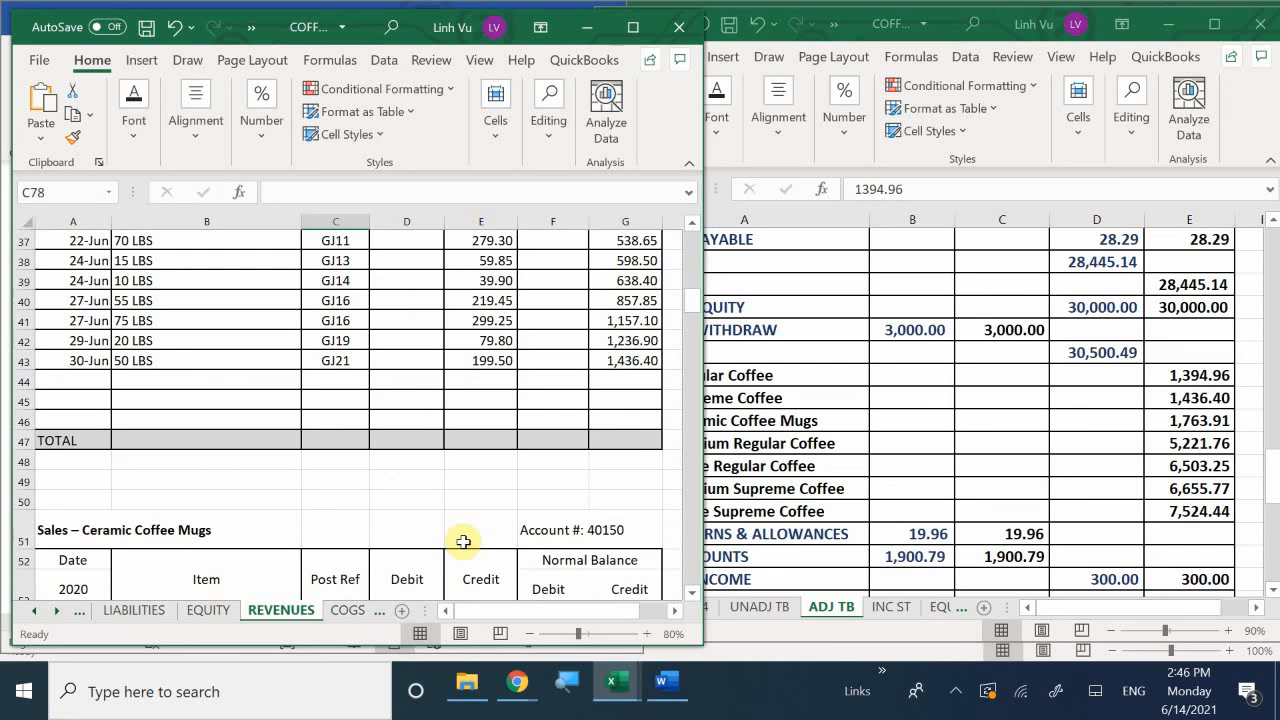
{"action": "scroll", "coordinate": [463, 541], "scroll_direction": "down", "scroll_amount": 4}
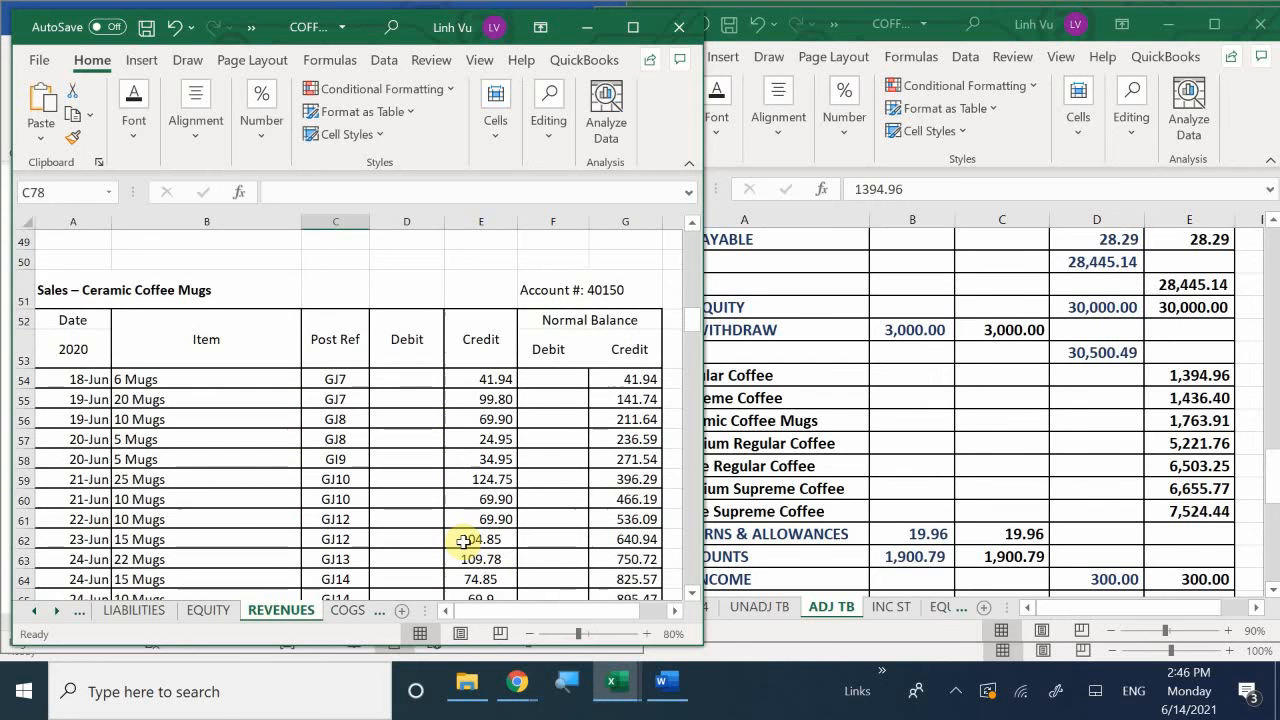
{"action": "scroll", "coordinate": [463, 541], "scroll_direction": "down", "scroll_amount": 3}
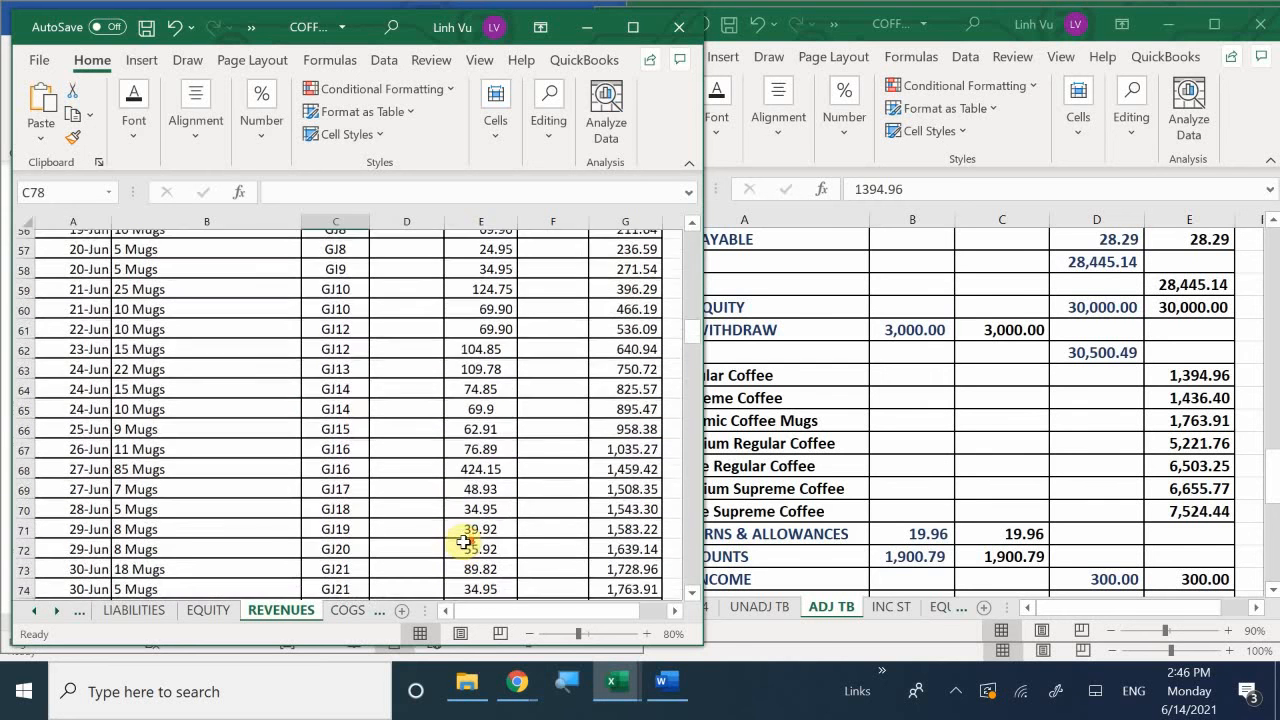
{"action": "scroll", "coordinate": [463, 541], "scroll_direction": "down", "scroll_amount": 5}
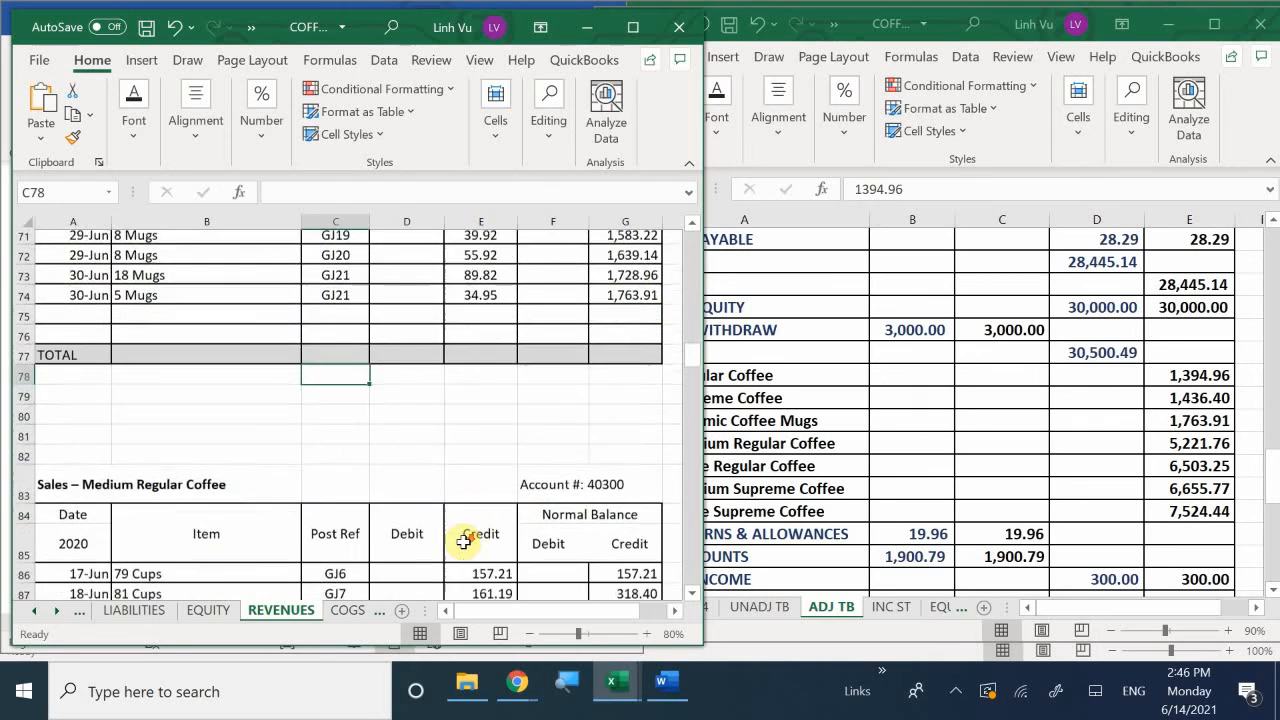
{"action": "scroll", "coordinate": [463, 541], "scroll_direction": "down", "scroll_amount": 7}
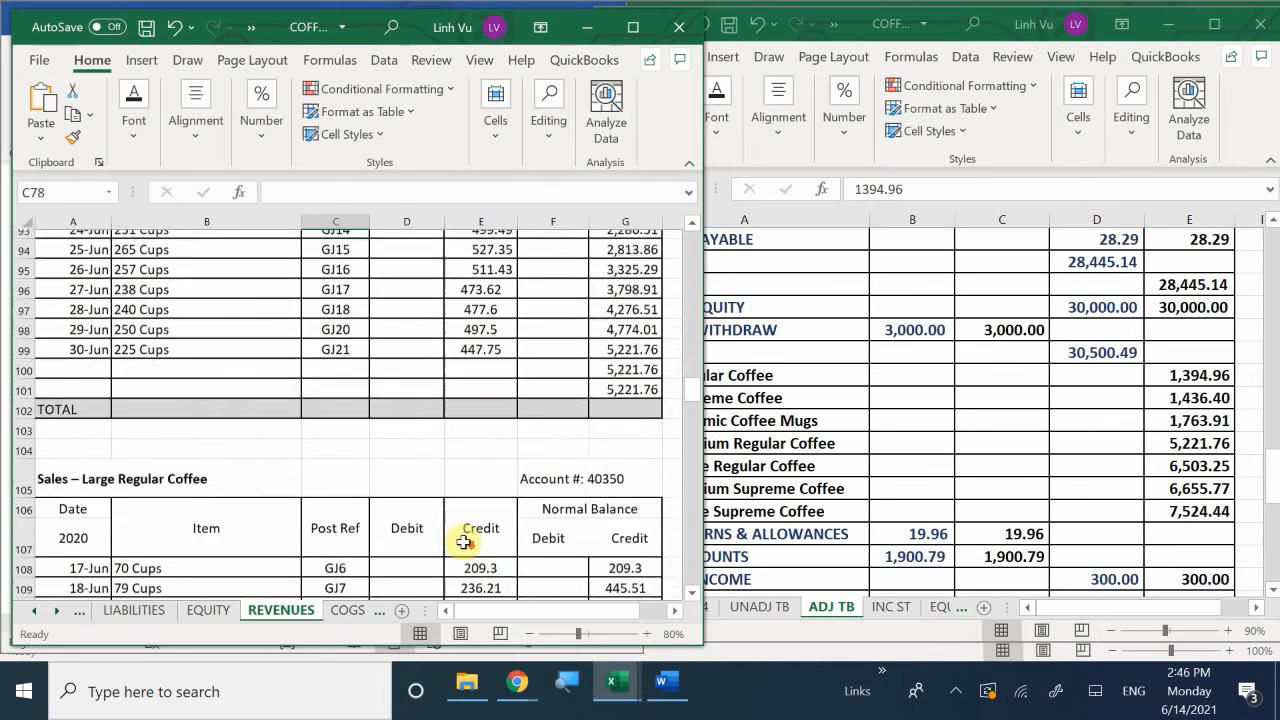
{"action": "scroll", "coordinate": [463, 541], "scroll_direction": "down", "scroll_amount": 4}
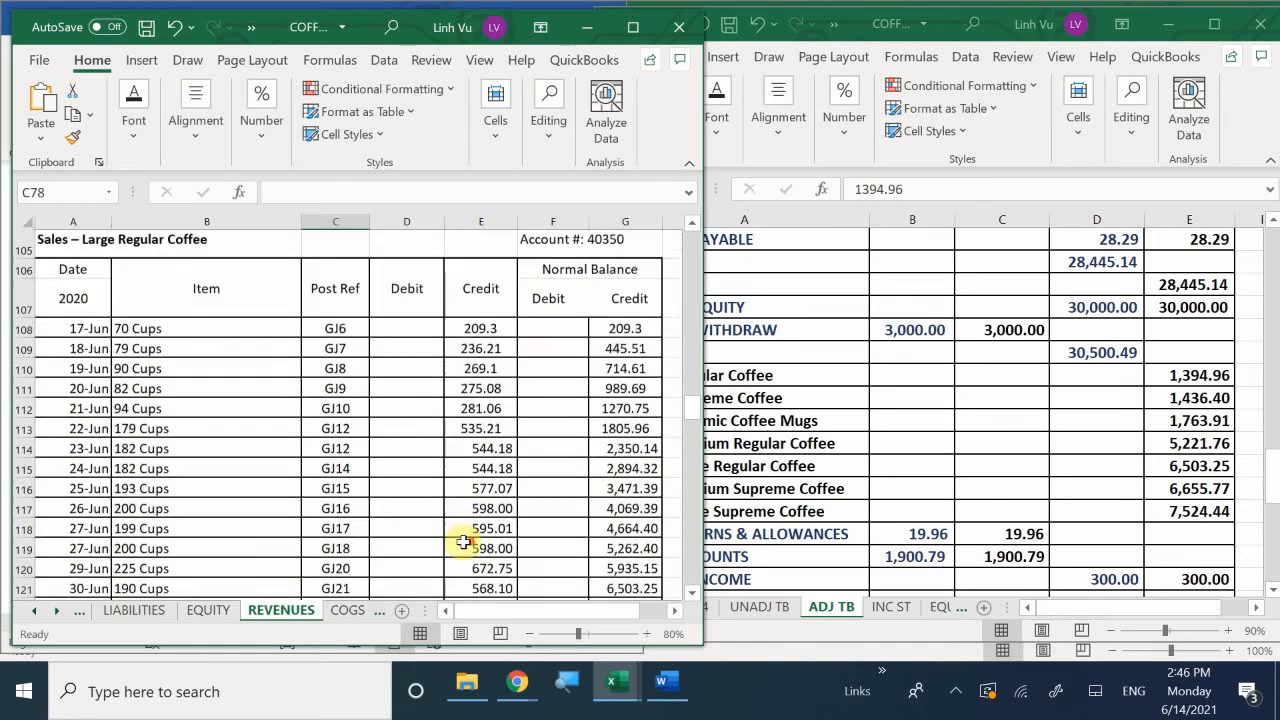
{"action": "scroll", "coordinate": [463, 541], "scroll_direction": "down", "scroll_amount": 11}
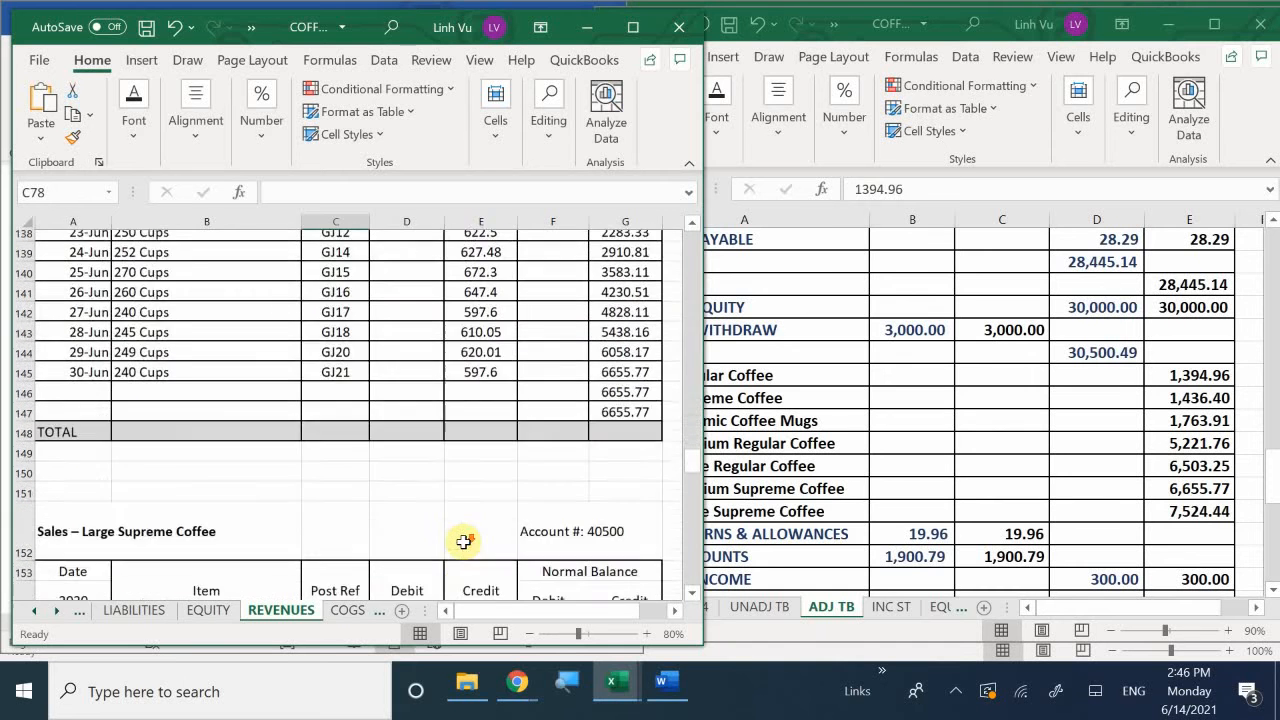
Check the Sales – Large Supreme Coffee credit balance in the REVENUES ledger against the adjusted trial balance.
{"action": "scroll", "coordinate": [463, 541], "scroll_direction": "down", "scroll_amount": 1}
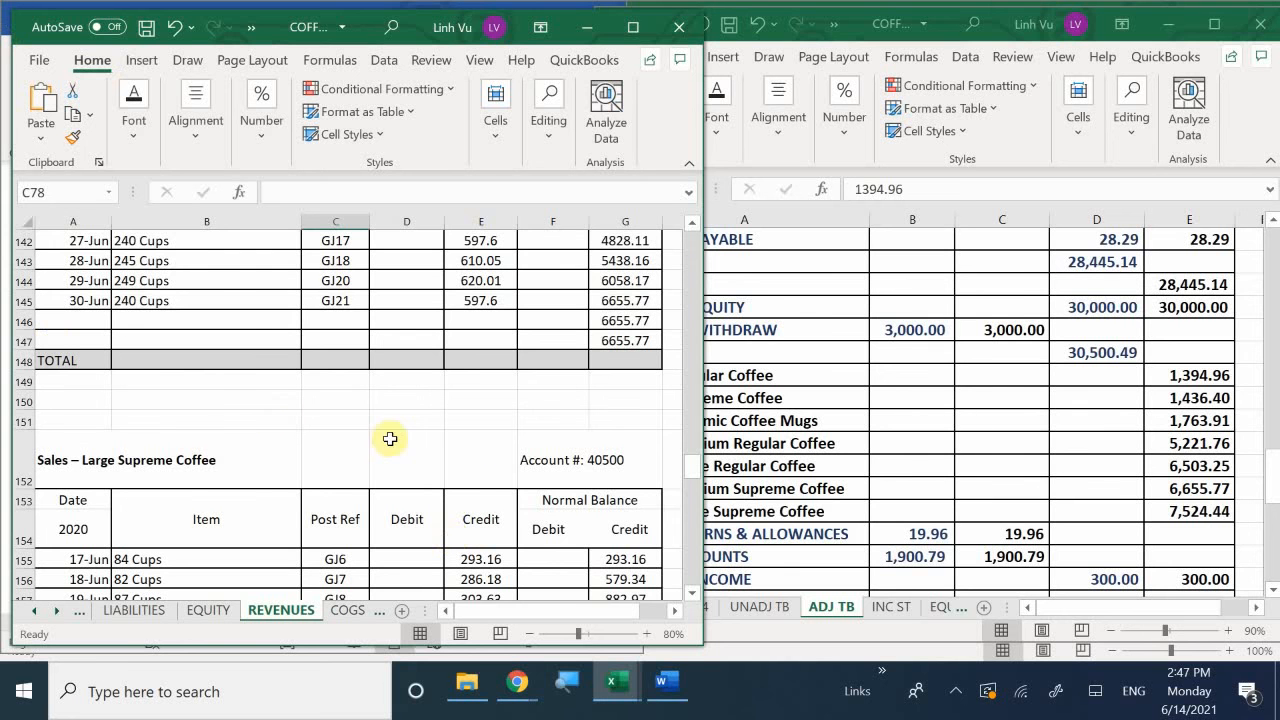
{"action": "left_click", "coordinate": [592, 421]}
{"action": "scroll", "coordinate": [590, 428], "scroll_direction": "down", "scroll_amount": 9}
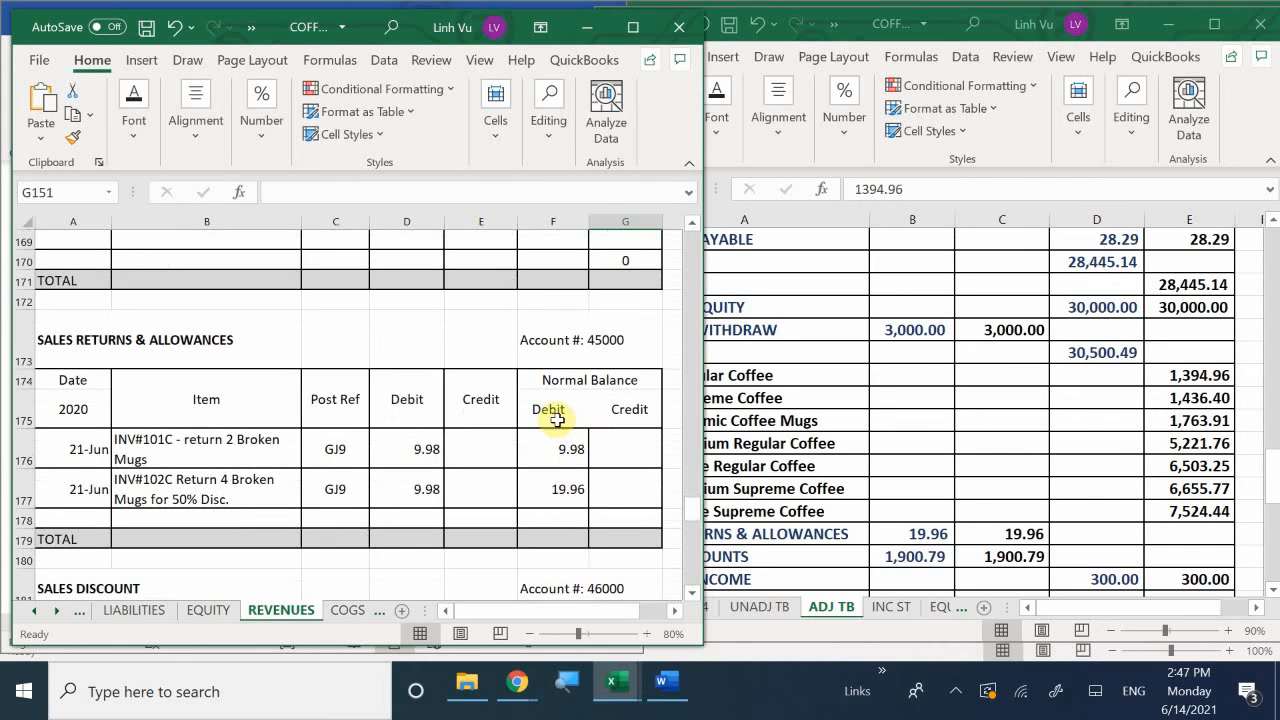
{"action": "scroll", "coordinate": [539, 446], "scroll_direction": "up", "scroll_amount": 7}
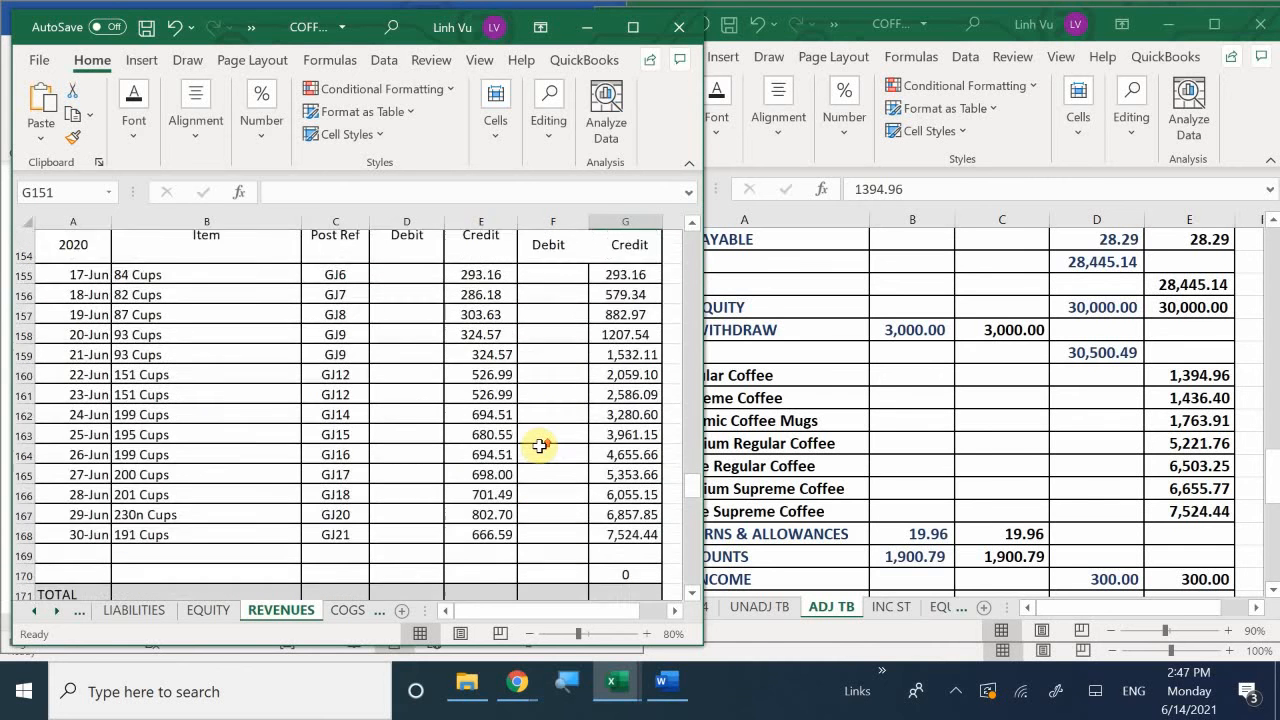
{"action": "scroll", "coordinate": [539, 446], "scroll_direction": "down", "scroll_amount": 9}
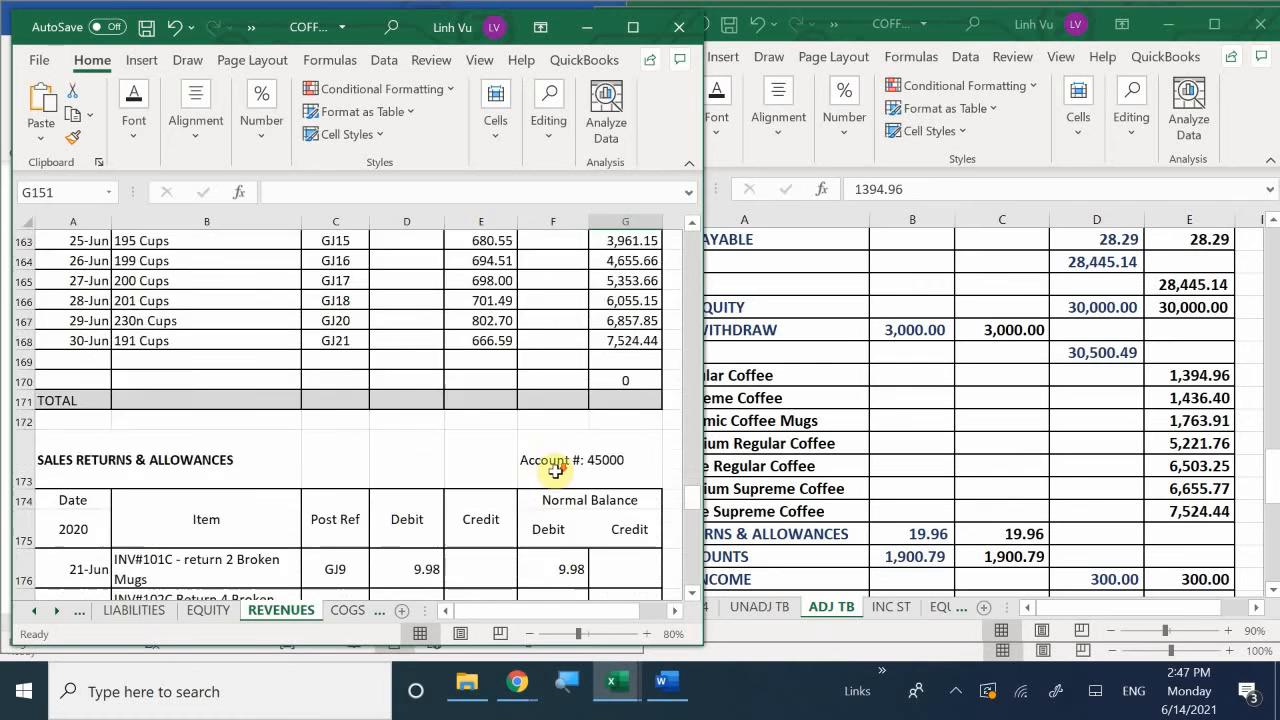
{"action": "scroll", "coordinate": [556, 472], "scroll_direction": "up", "scroll_amount": 5}
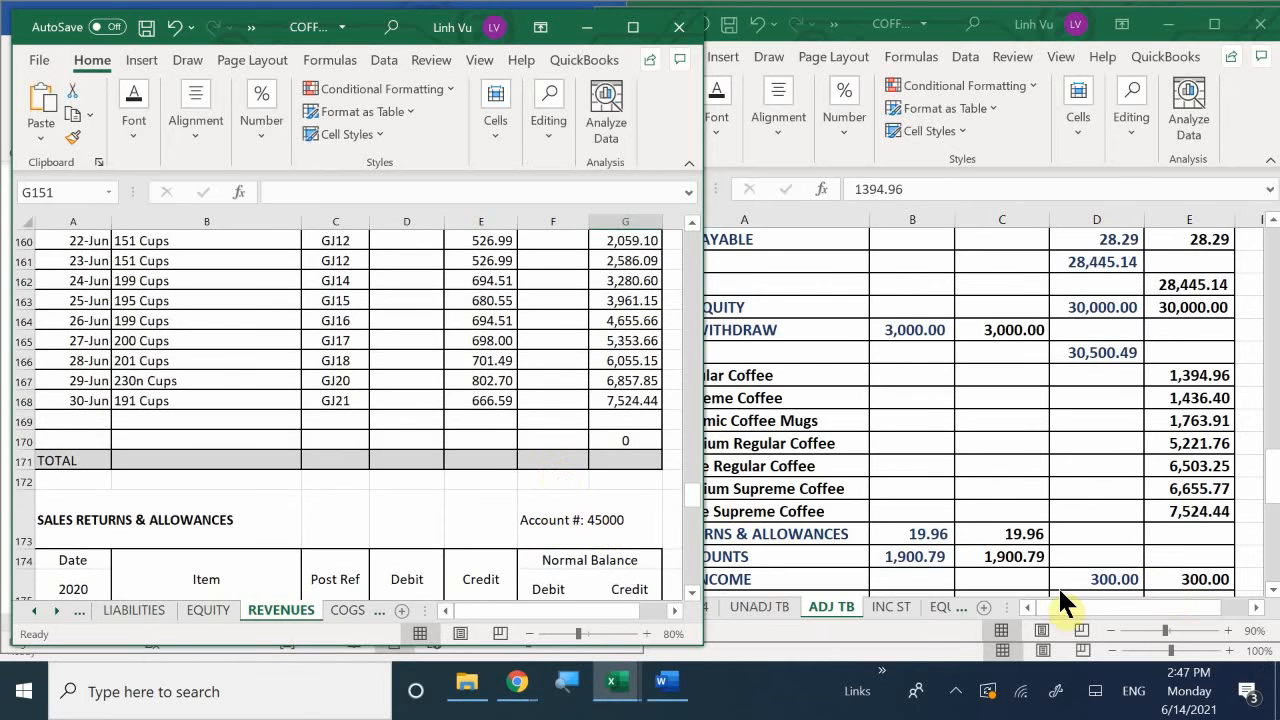
Compare the Sales Returns & Allowances and Sales Discount debit balances in the REVENUES ledger with their rows in ADJ TB.
{"action": "left_click", "coordinate": [1113, 479]}
{"action": "scroll", "coordinate": [1115, 483], "scroll_direction": "down", "scroll_amount": 1}
{"action": "scroll", "coordinate": [1115, 483], "scroll_direction": "down", "scroll_amount": 1}
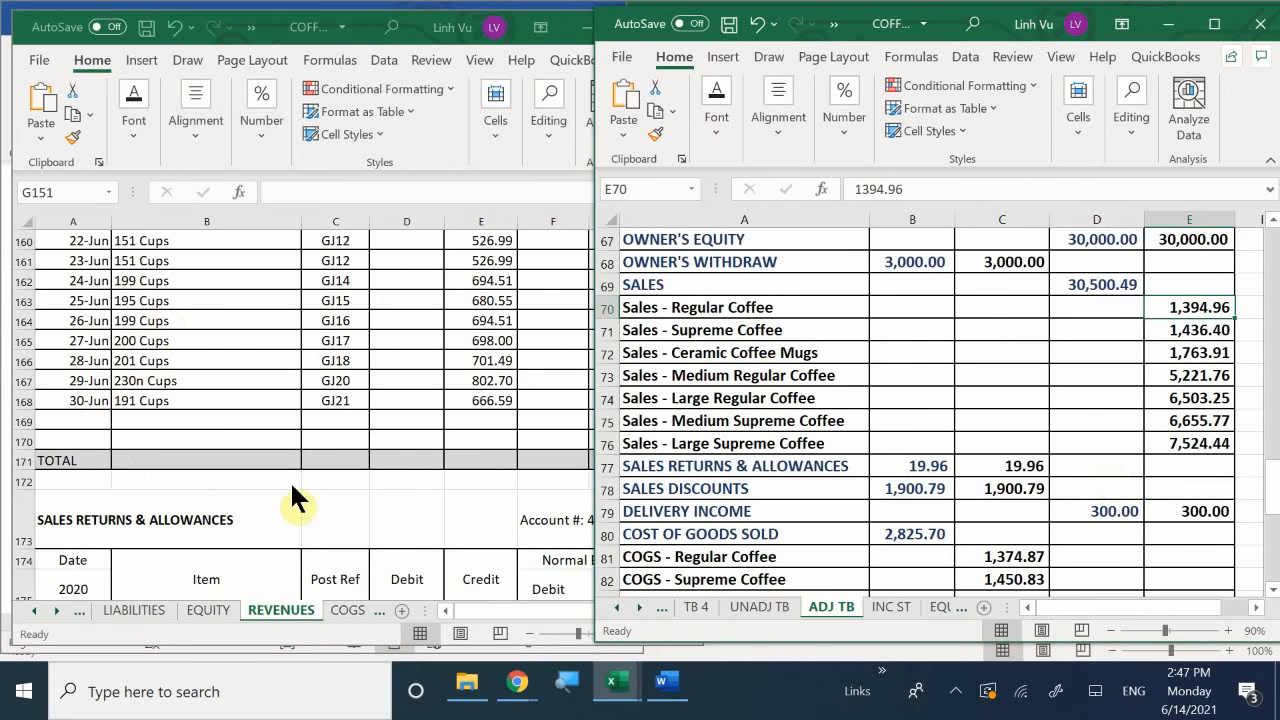
{"action": "left_click", "coordinate": [482, 480]}
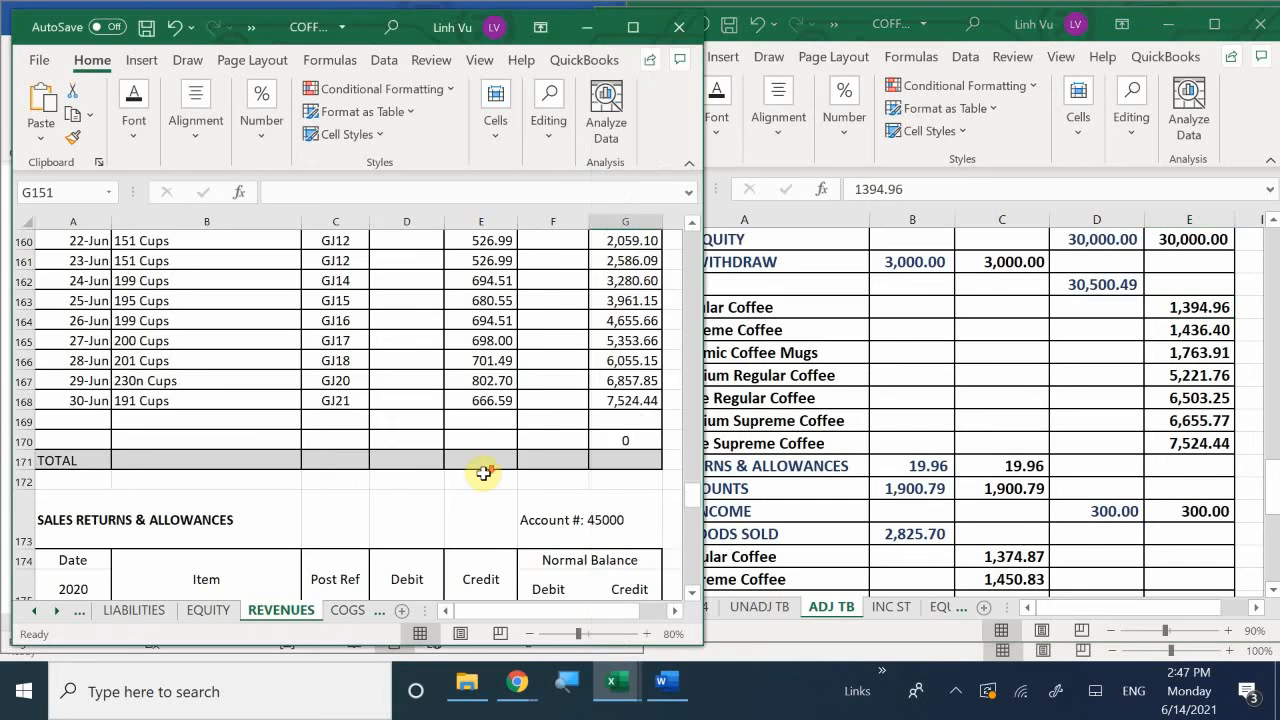
{"action": "scroll", "coordinate": [483, 473], "scroll_direction": "down", "scroll_amount": 3}
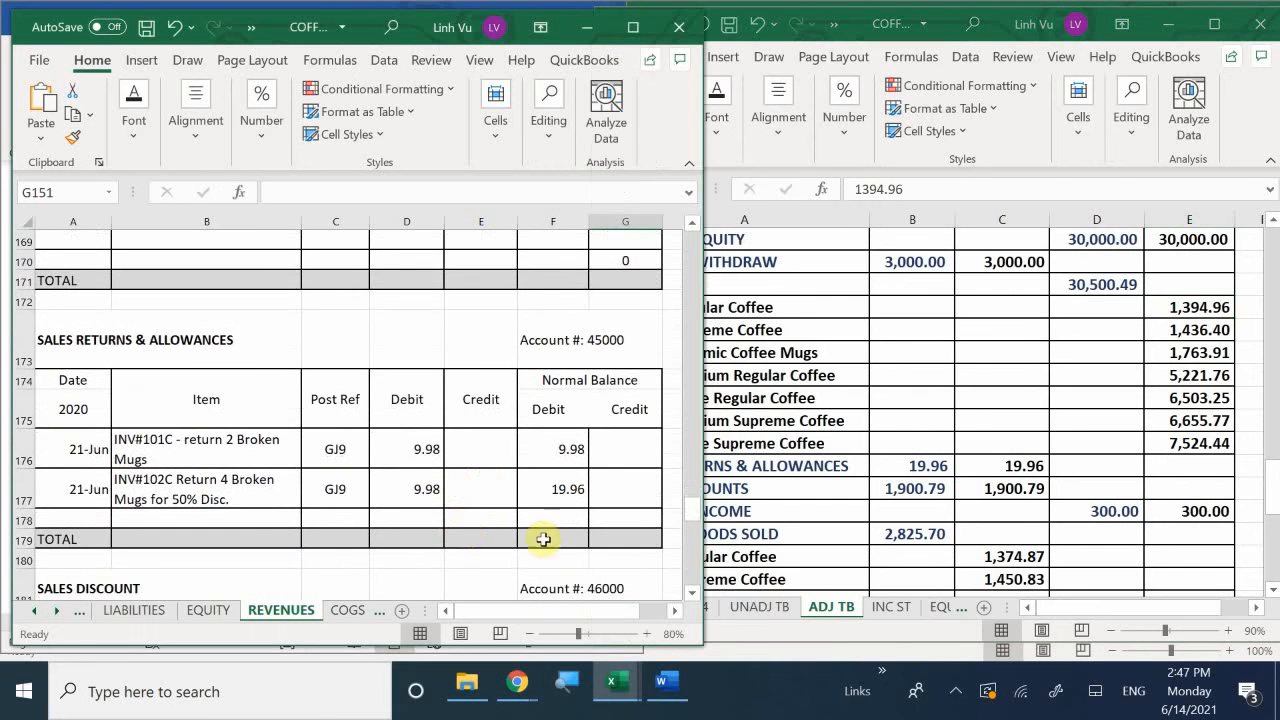
{"action": "scroll", "coordinate": [551, 497], "scroll_direction": "down", "scroll_amount": 6}
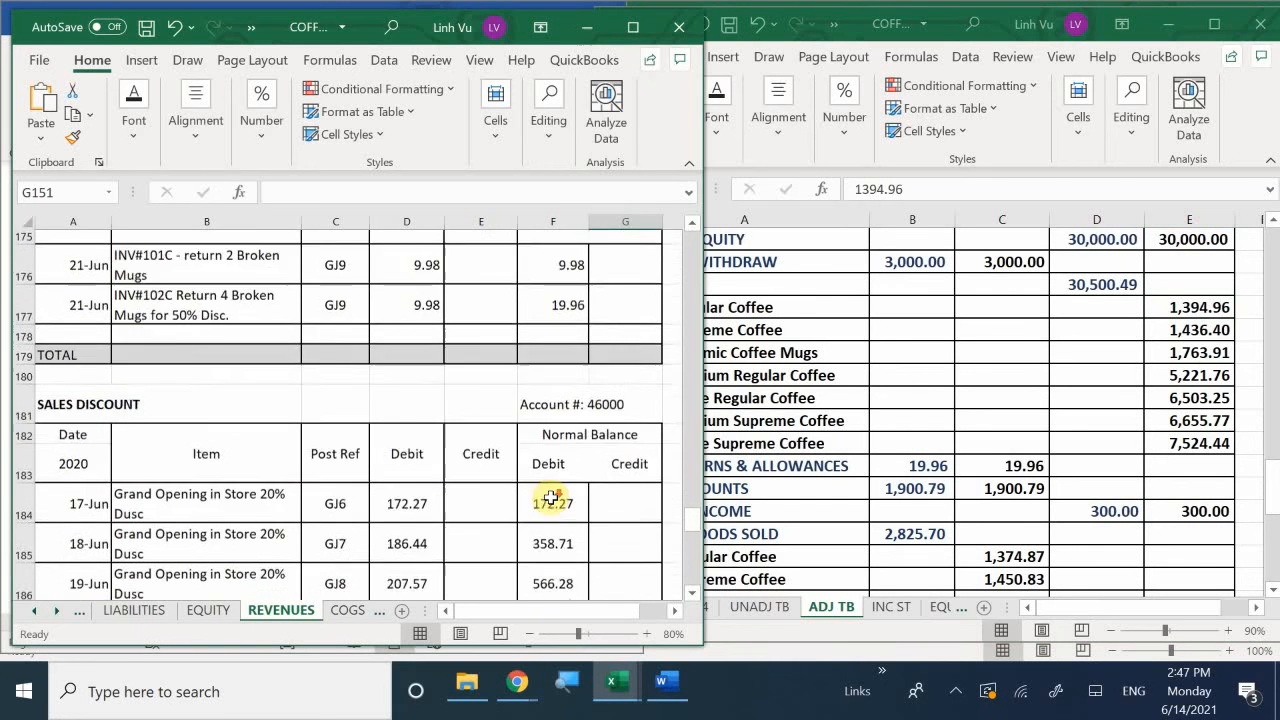
{"action": "scroll", "coordinate": [551, 497], "scroll_direction": "up", "scroll_amount": 1}
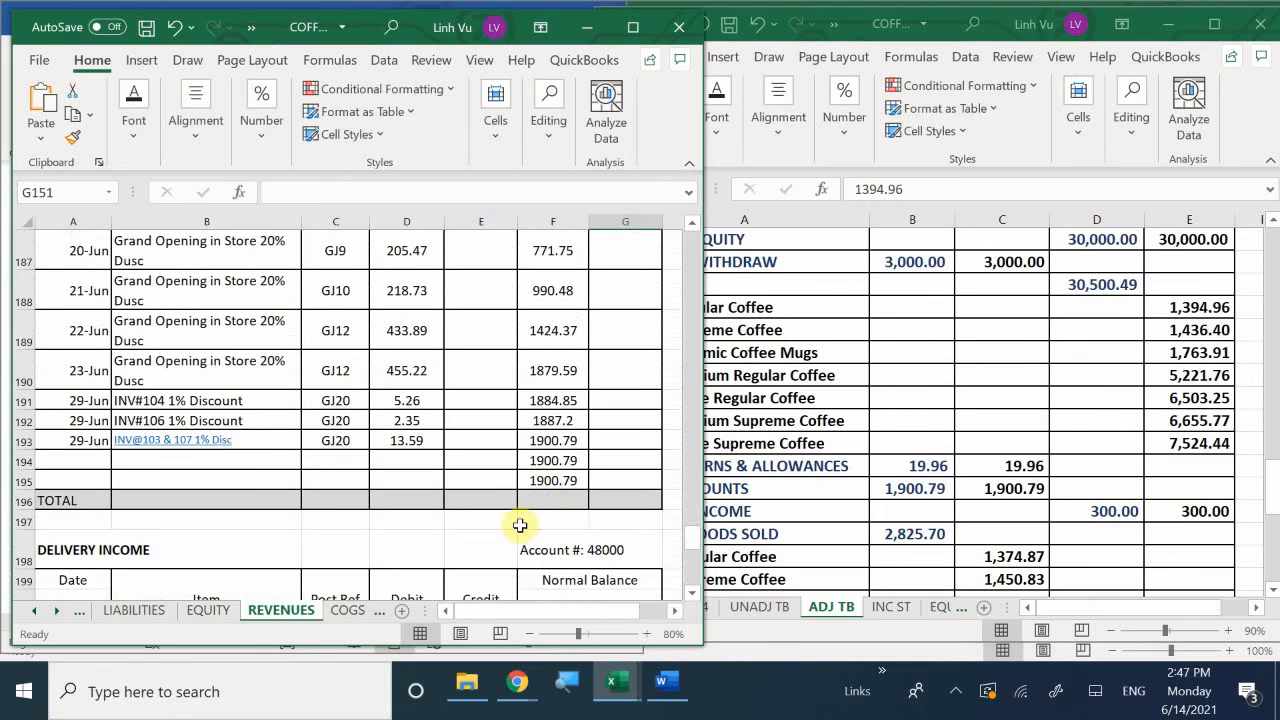
{"action": "left_click", "coordinate": [567, 487]}
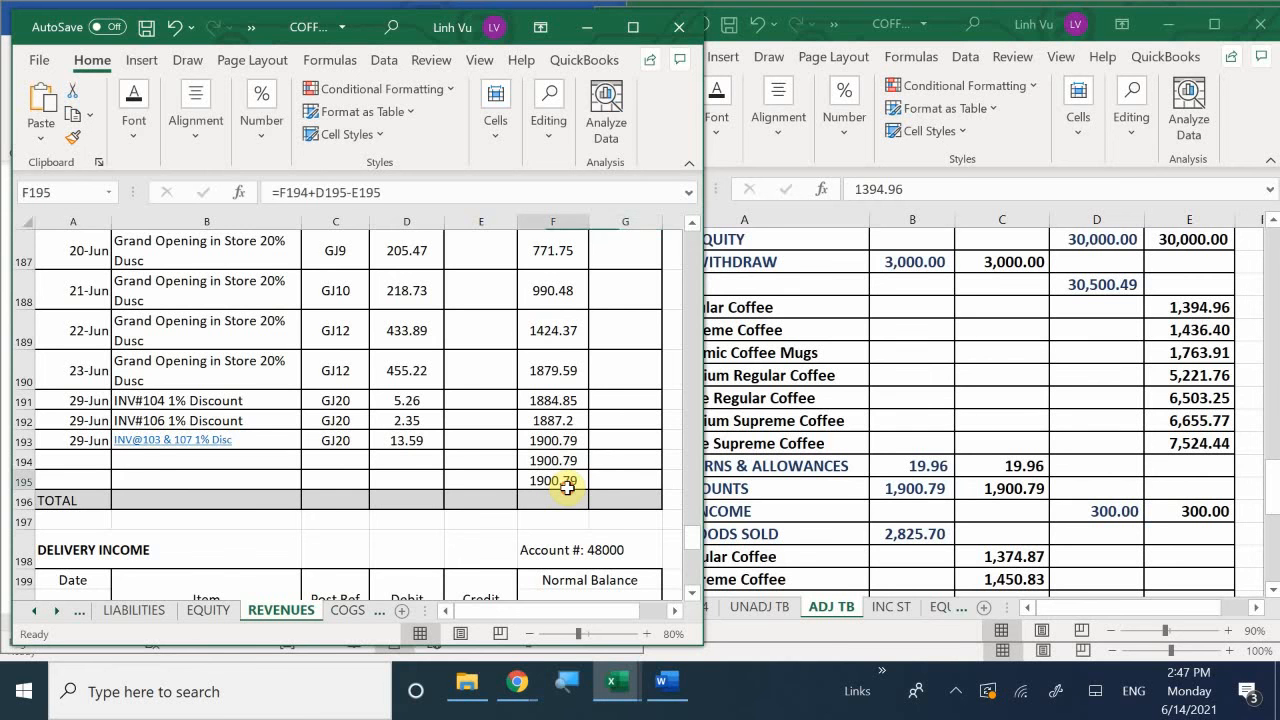
Check the Delivery Income and Interest Income accounts in the REVENUES ledger against the adjusted trial balance.
{"action": "scroll", "coordinate": [565, 485], "scroll_direction": "down", "scroll_amount": 3}
{"action": "scroll", "coordinate": [562, 483], "scroll_direction": "down", "scroll_amount": 2}
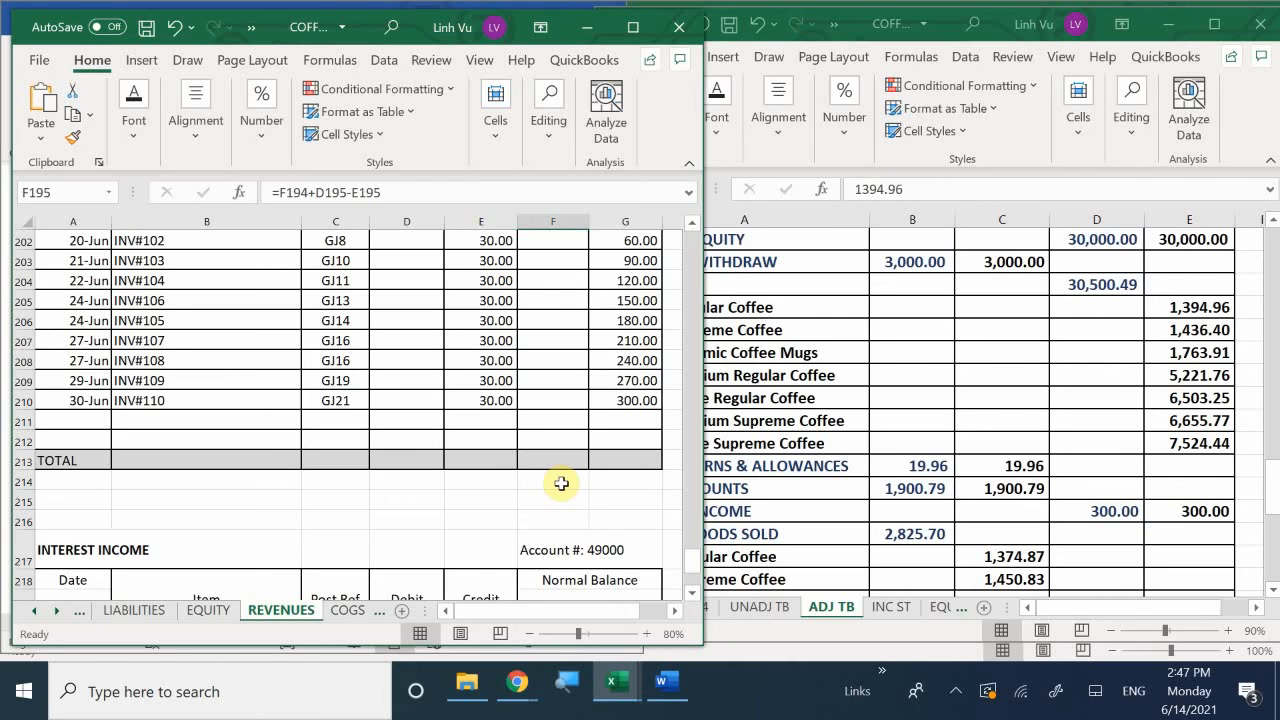
{"action": "scroll", "coordinate": [561, 483], "scroll_direction": "down", "scroll_amount": 3}
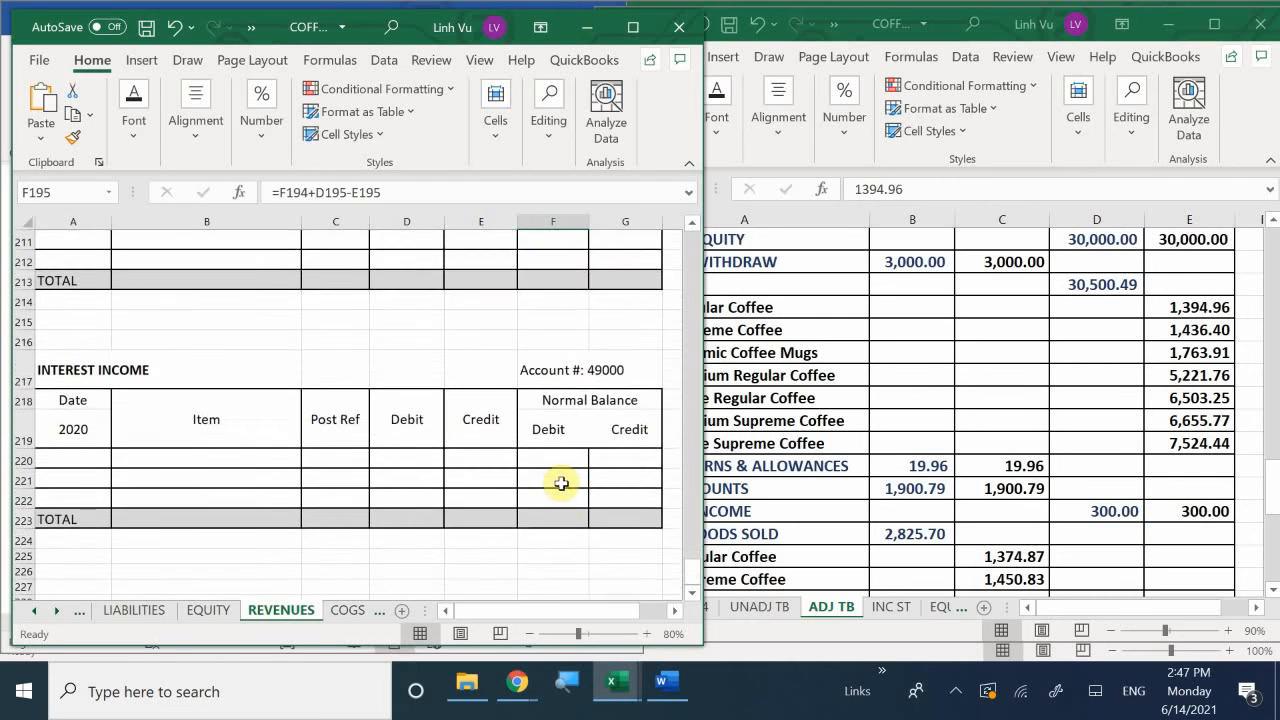
{"action": "scroll", "coordinate": [561, 483], "scroll_direction": "down", "scroll_amount": 1}
{"action": "scroll", "coordinate": [561, 483], "scroll_direction": "down", "scroll_amount": 1}
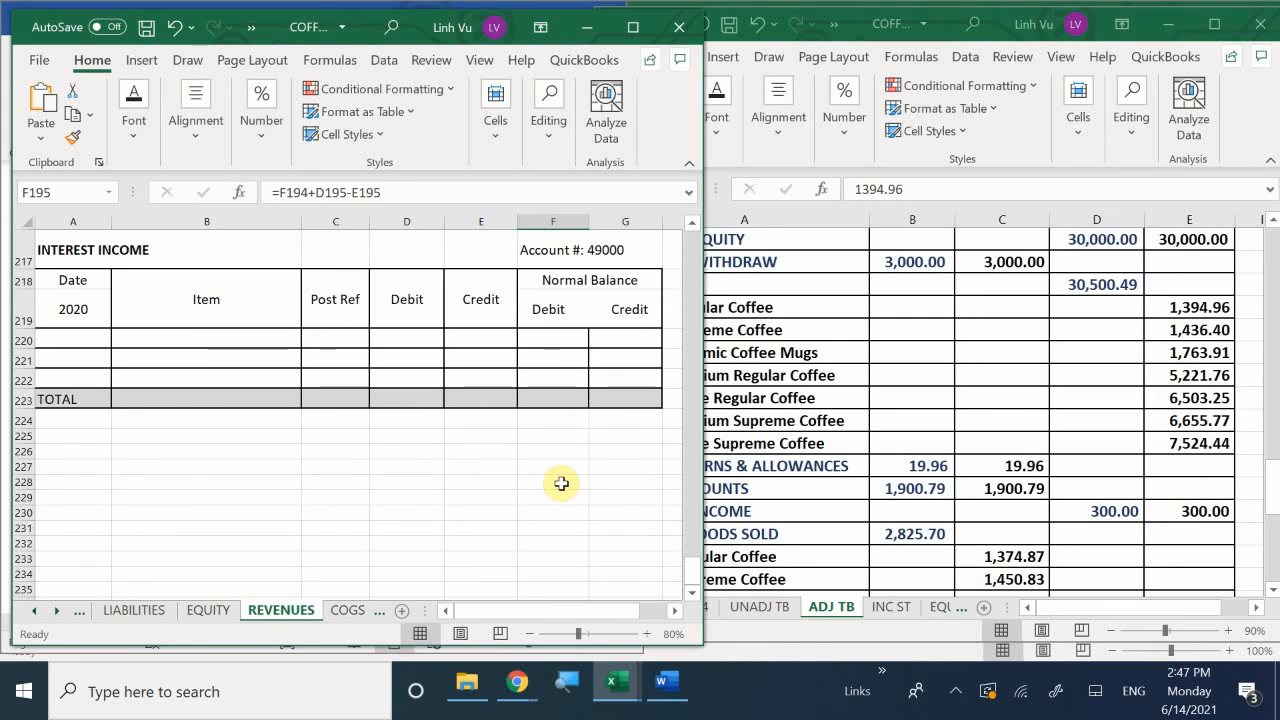
Compare the COGS – Regular Coffee debit balance in the COGS ledger with its row in ADJ TB.
{"action": "left_click", "coordinate": [349, 609]}
{"action": "scroll", "coordinate": [330, 432], "scroll_direction": "up", "scroll_amount": 6}
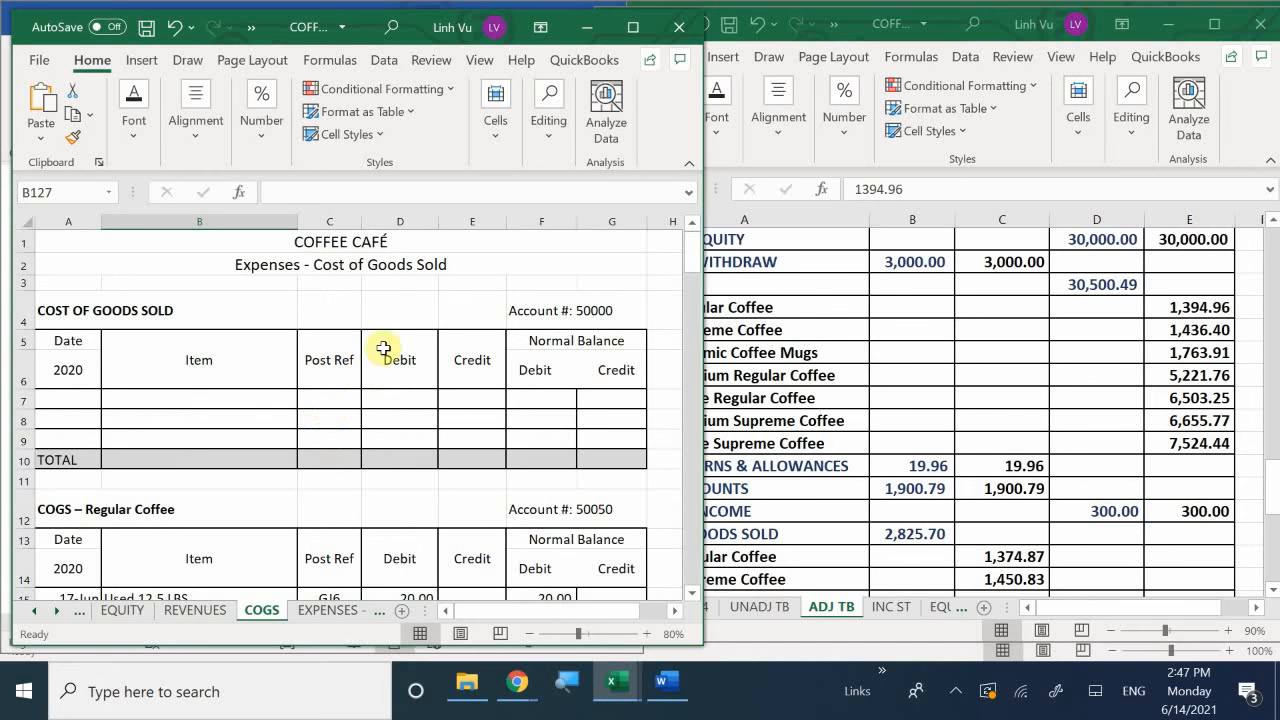
{"action": "left_click", "coordinate": [859, 444]}
{"action": "scroll", "coordinate": [860, 447], "scroll_direction": "down", "scroll_amount": 1}
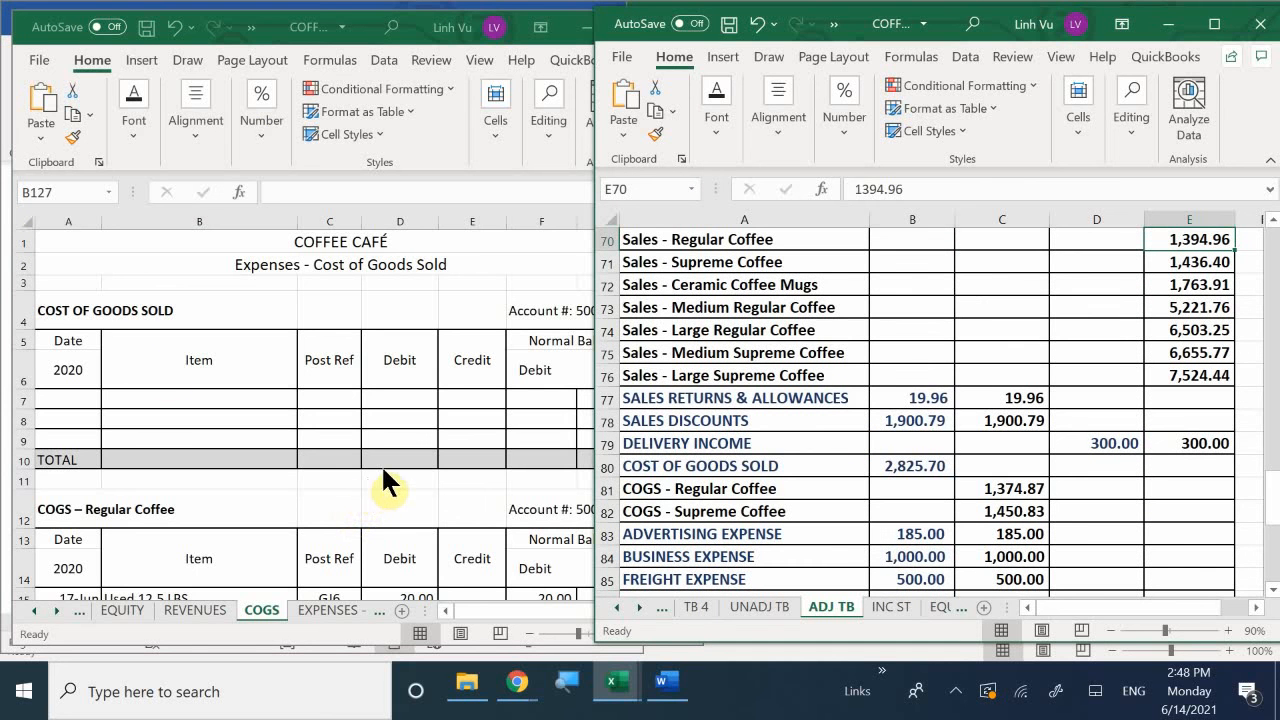
{"action": "left_click", "coordinate": [412, 514]}
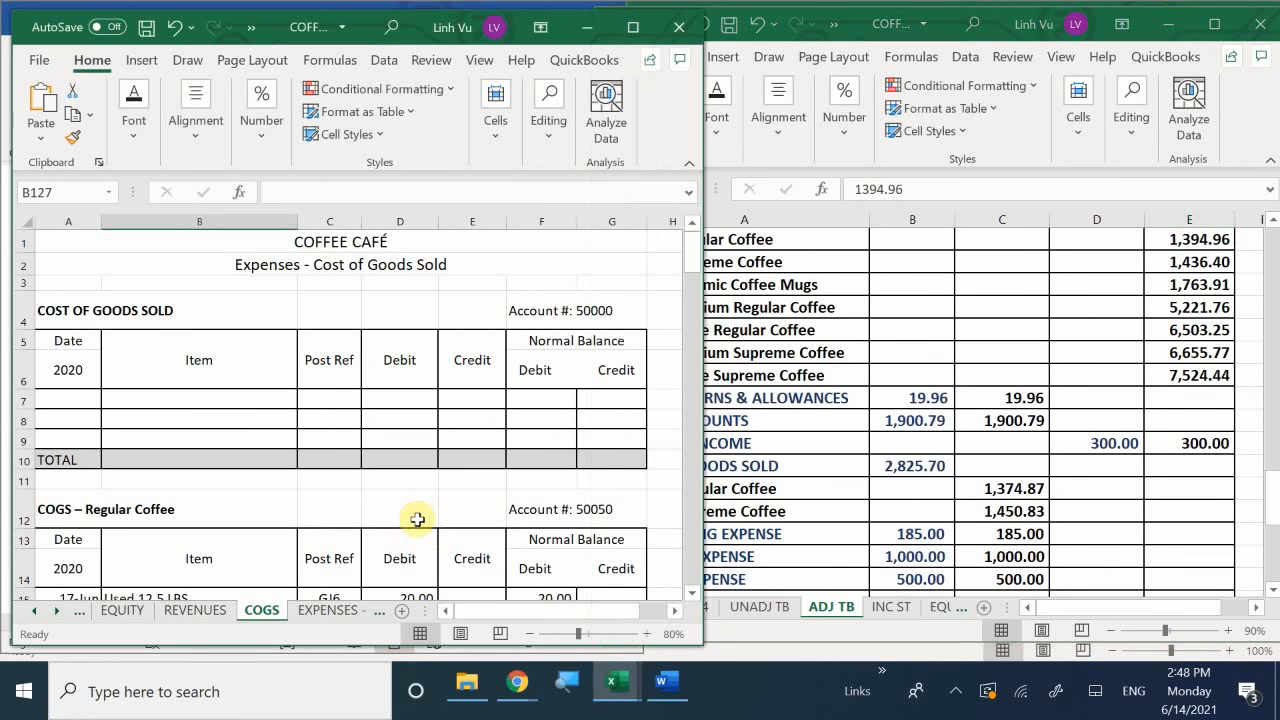
{"action": "scroll", "coordinate": [466, 522], "scroll_direction": "down", "scroll_amount": 5}
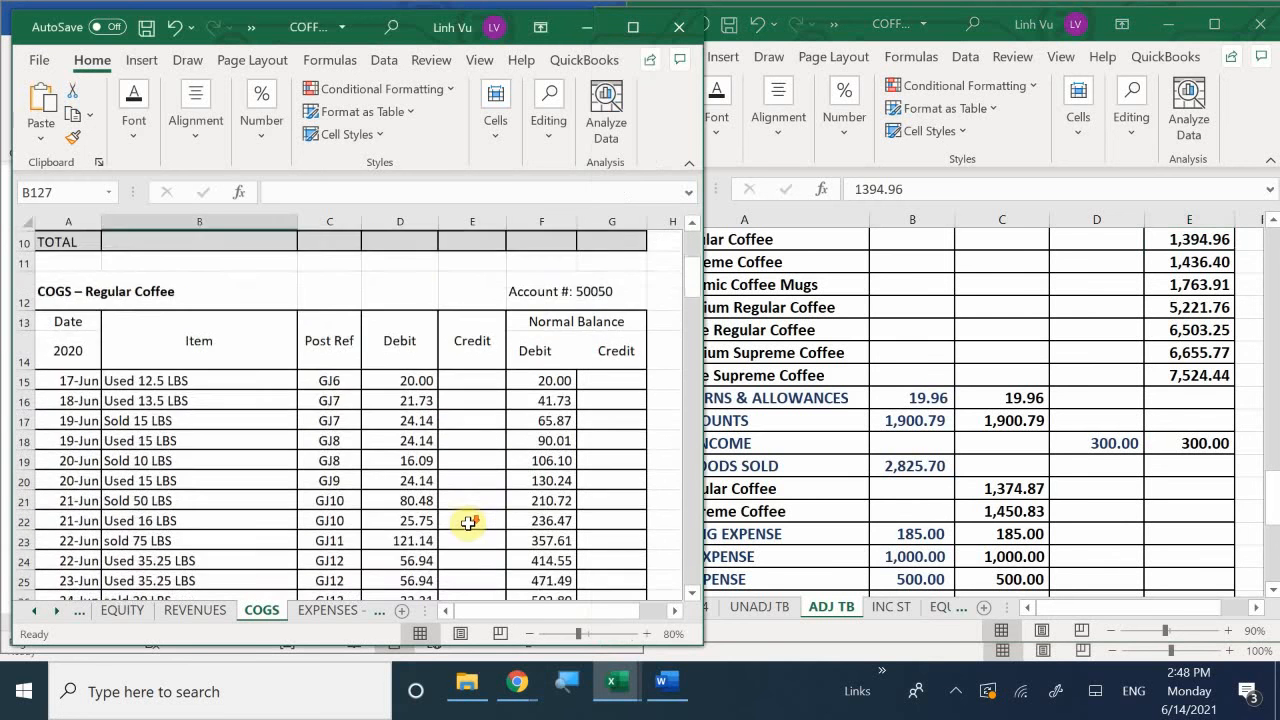
{"action": "scroll", "coordinate": [467, 522], "scroll_direction": "down", "scroll_amount": 5}
{"action": "scroll", "coordinate": [467, 522], "scroll_direction": "up", "scroll_amount": 1}
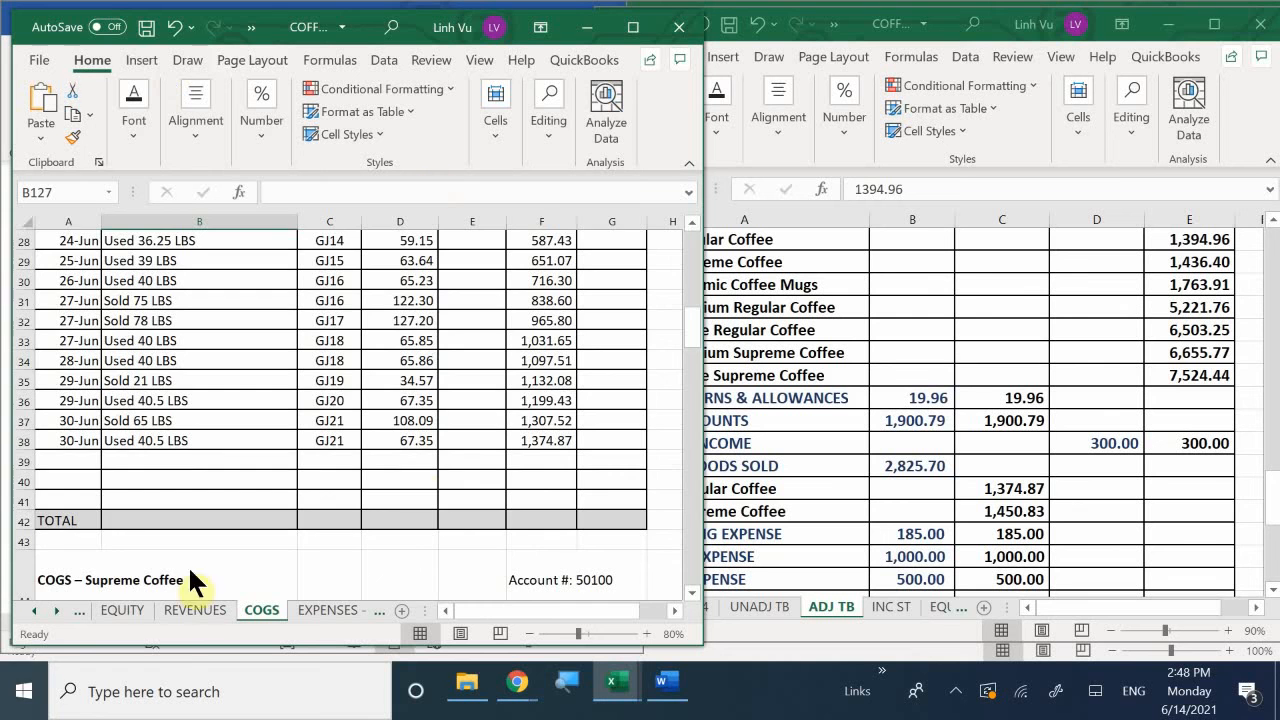
Check the Supreme Coffee and Ceramic Coffee Mugs accounts in the COGS ledger against the adjusted trial balance.
{"action": "left_click", "coordinate": [437, 488]}
{"action": "scroll", "coordinate": [438, 490], "scroll_direction": "down", "scroll_amount": 6}
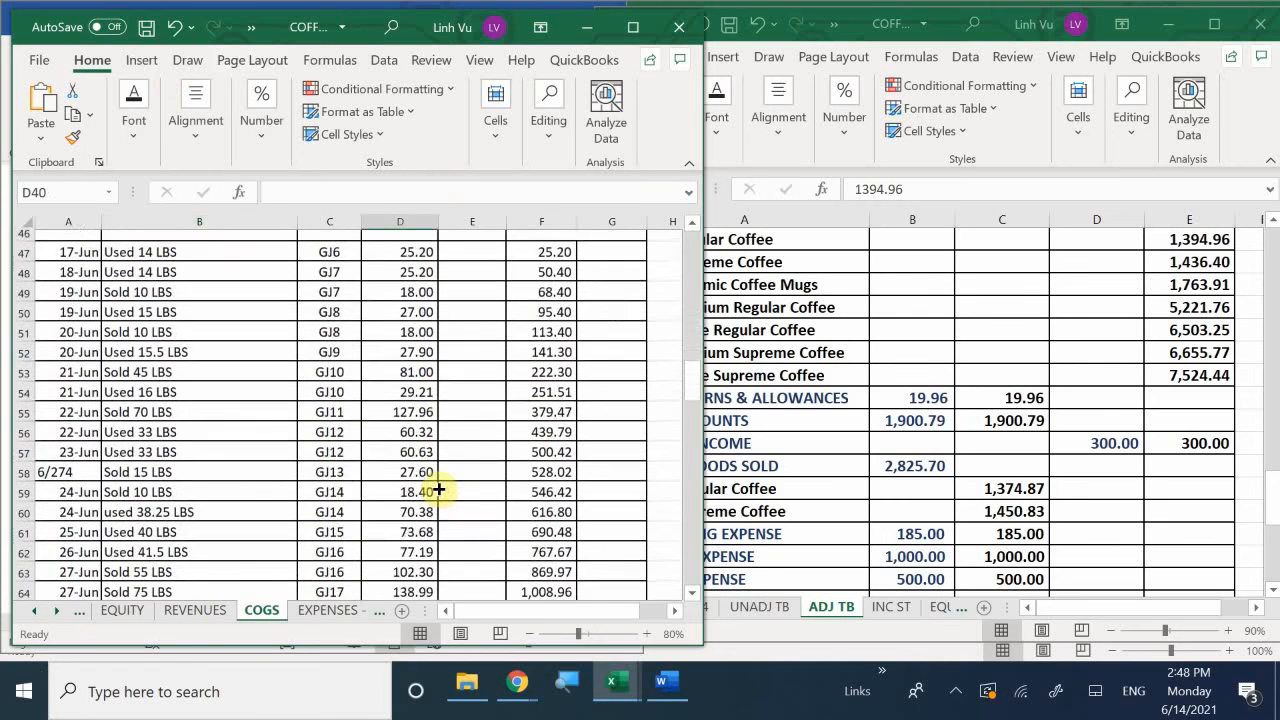
{"action": "scroll", "coordinate": [438, 490], "scroll_direction": "down", "scroll_amount": 6}
{"action": "scroll", "coordinate": [439, 488], "scroll_direction": "up", "scroll_amount": 1}
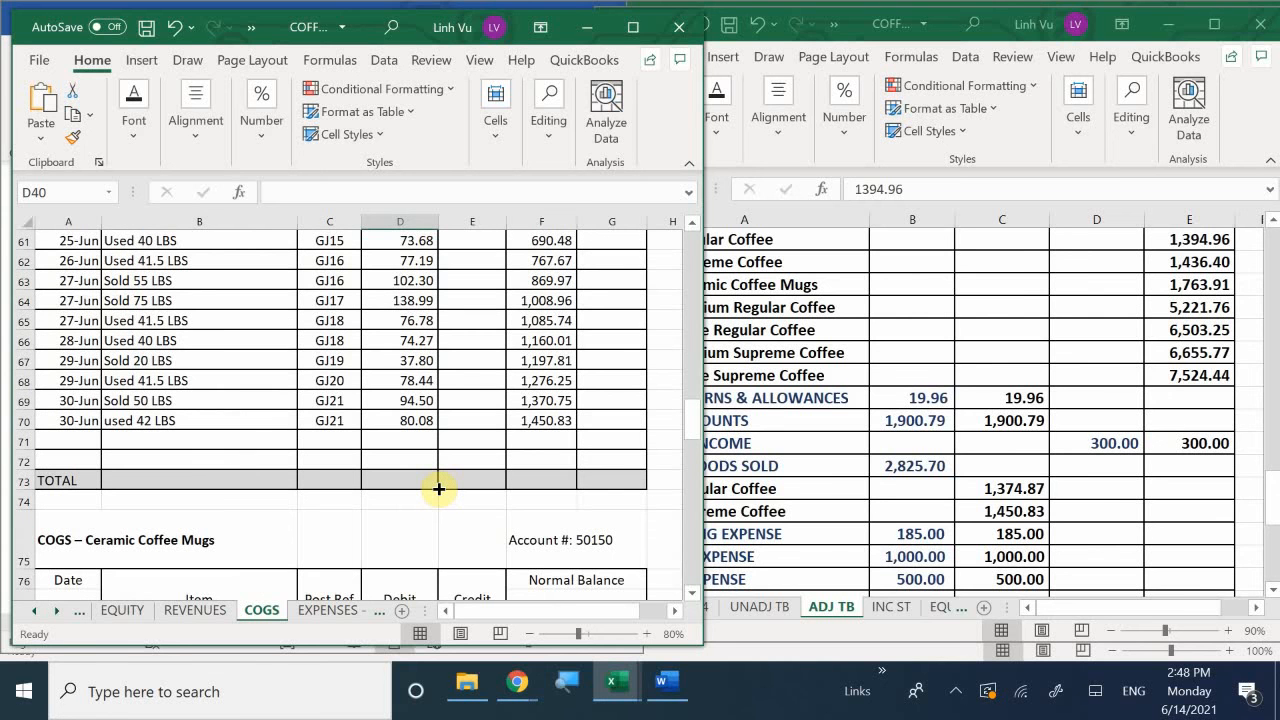
{"action": "scroll", "coordinate": [439, 488], "scroll_direction": "down", "scroll_amount": 3}
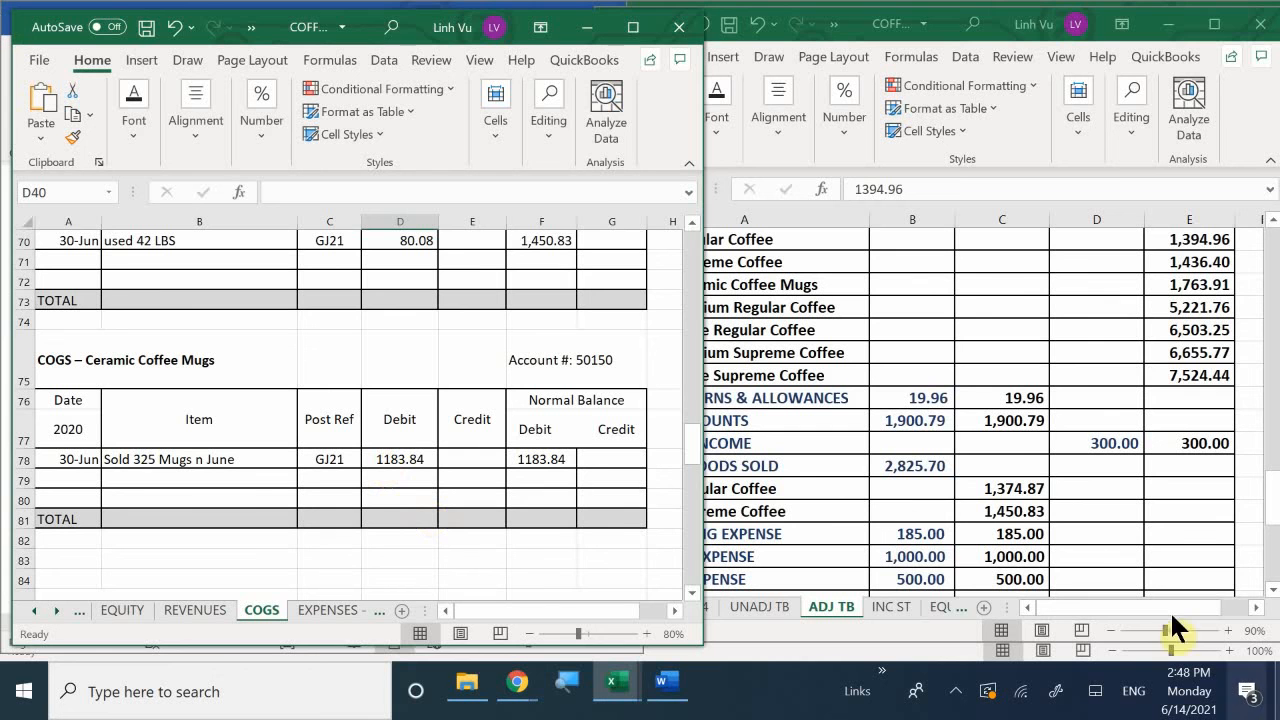
Insert a row above ADVERTISING EXPENSE in ADJ TB and label it COGS - Ceramic Coffee Mugs.
{"action": "left_click", "coordinate": [803, 485]}
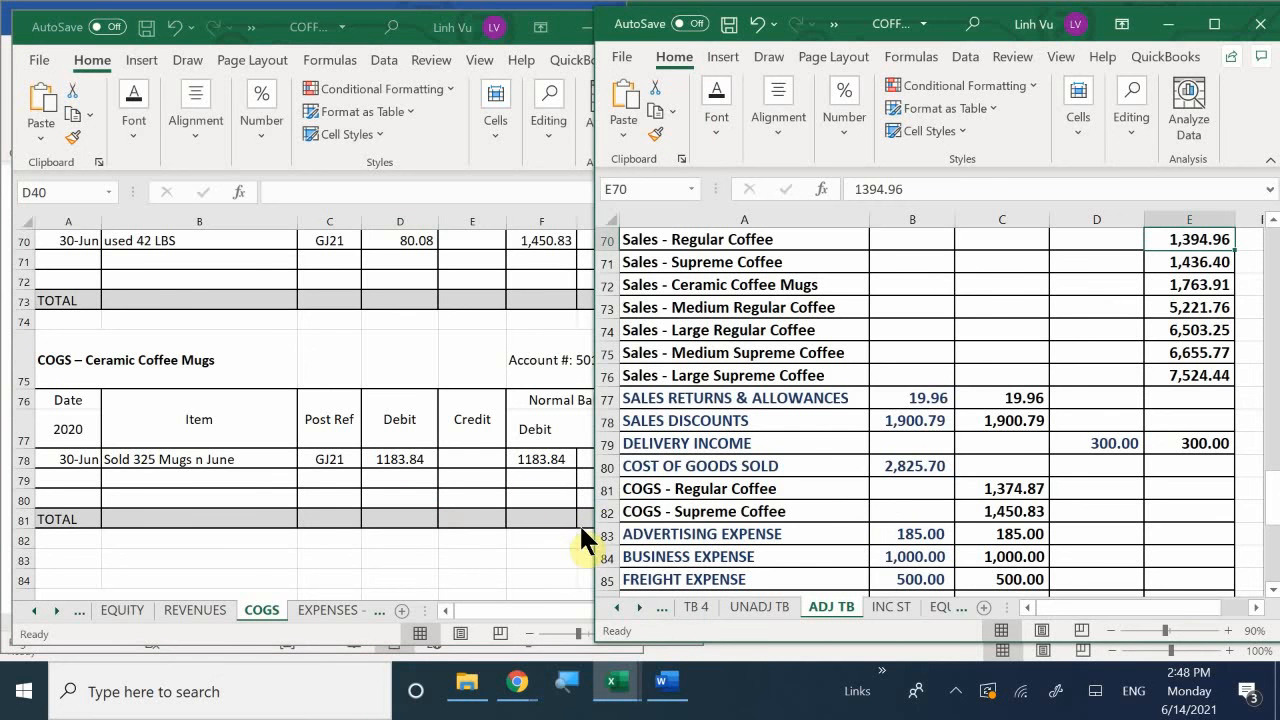
{"action": "left_click", "coordinate": [612, 532]}
{"action": "right_click", "coordinate": [612, 532]}
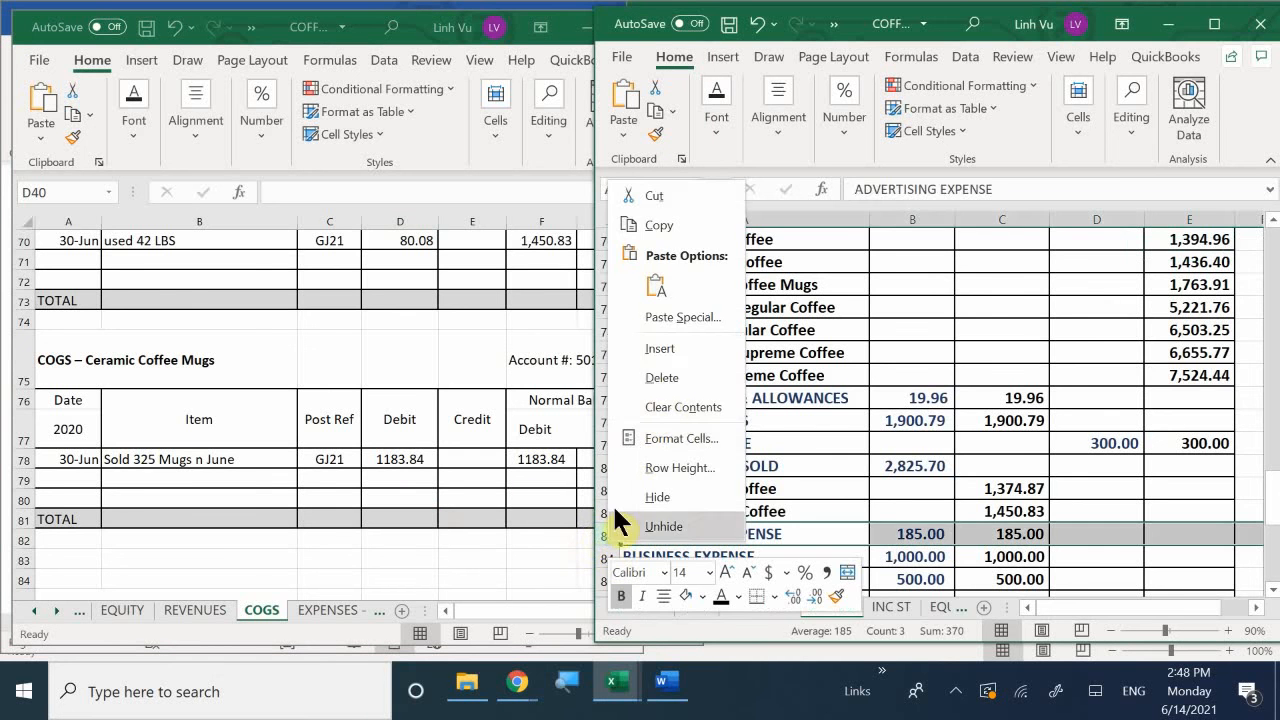
{"action": "left_click", "coordinate": [679, 343]}
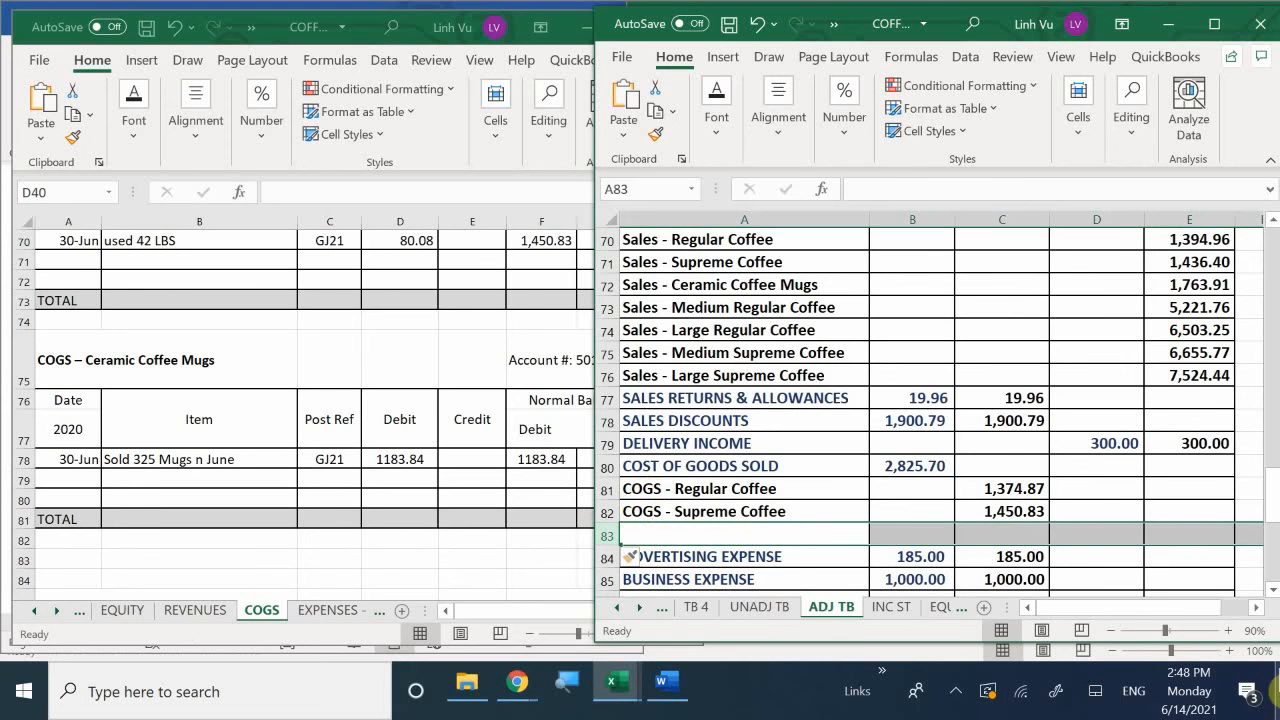
{"action": "type", "text": "c"}
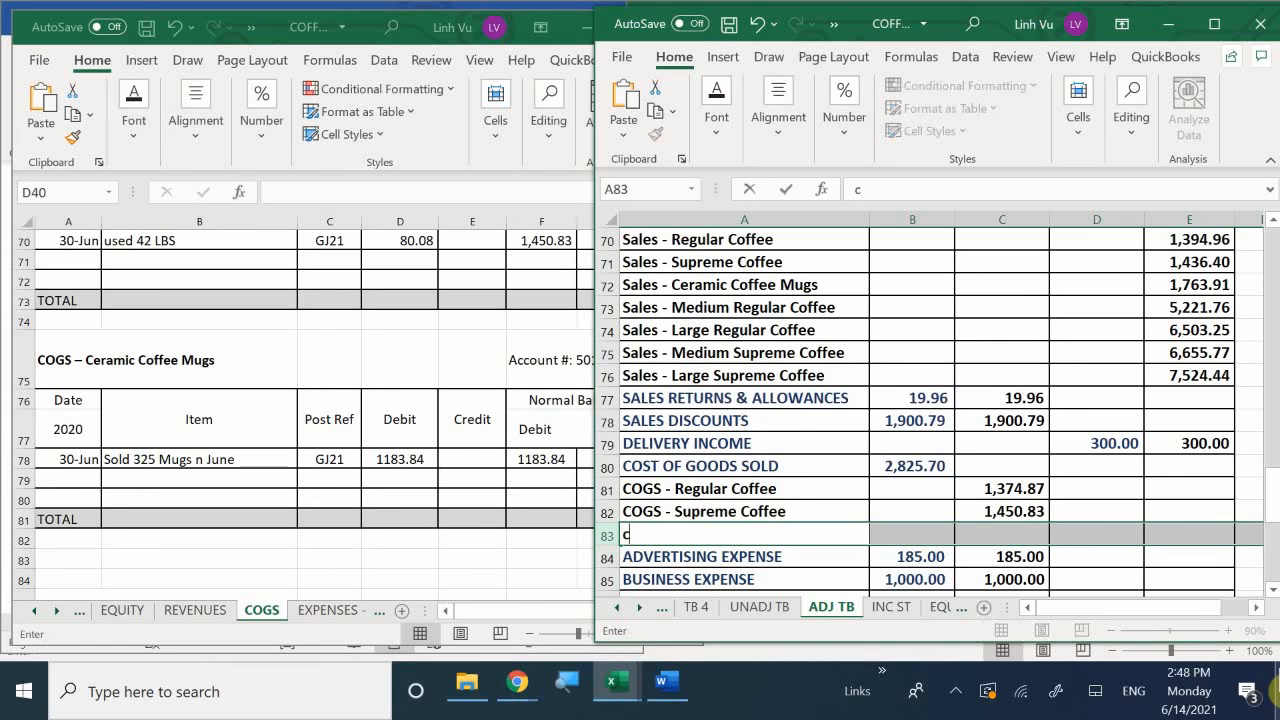
{"action": "key", "text": "BackSpace"}
{"action": "type", "text": "COGS - Cer"}
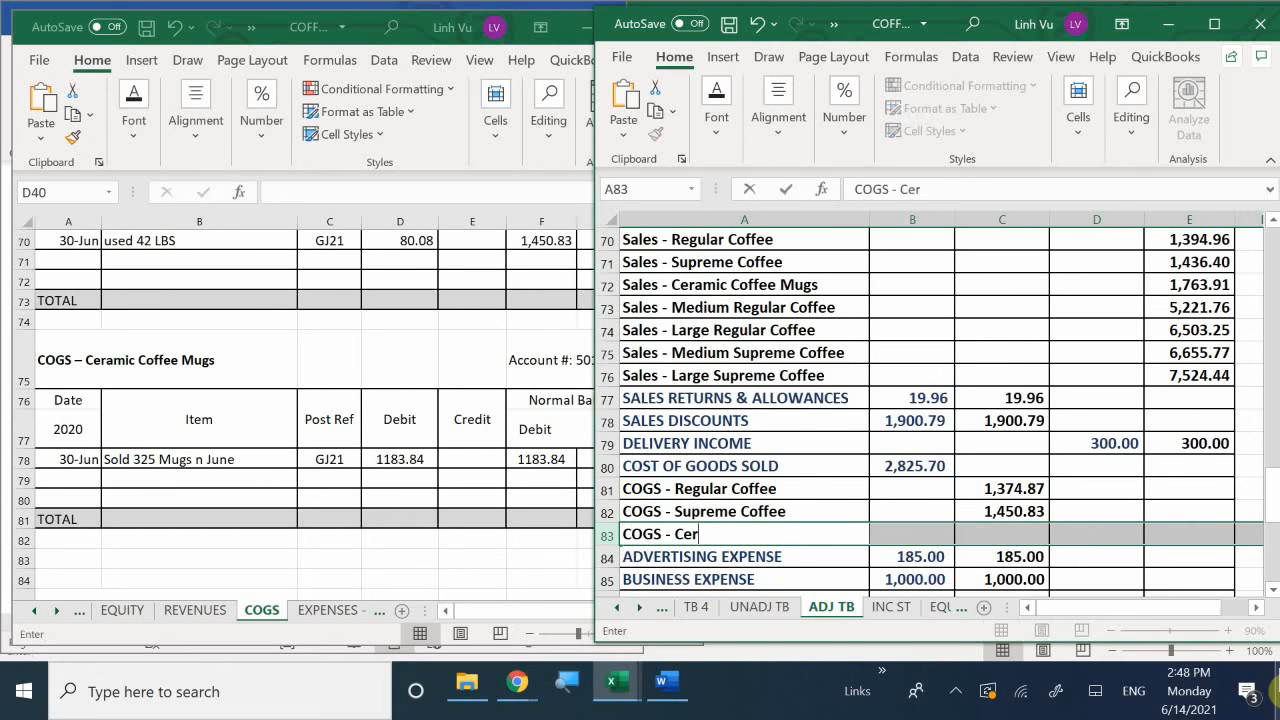
{"action": "type", "text": "amic CO"}
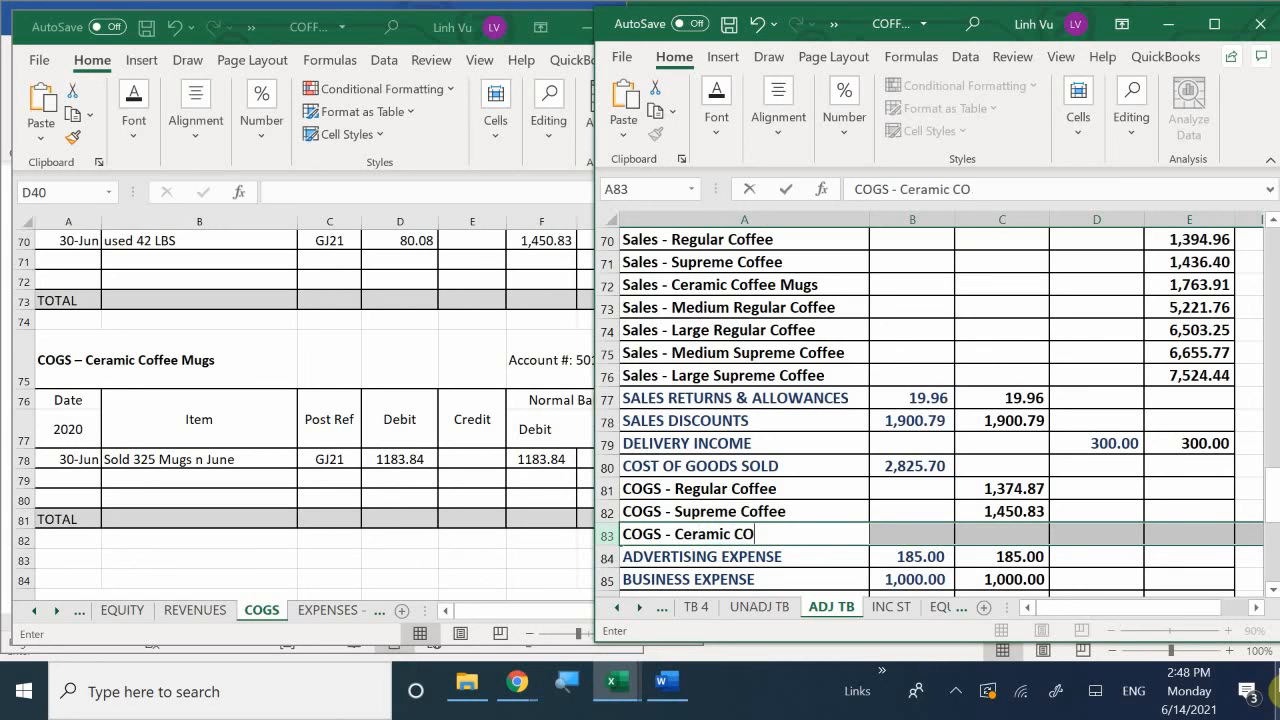
{"action": "key", "text": "BackSpace"}
{"action": "type", "text": "offee M"}
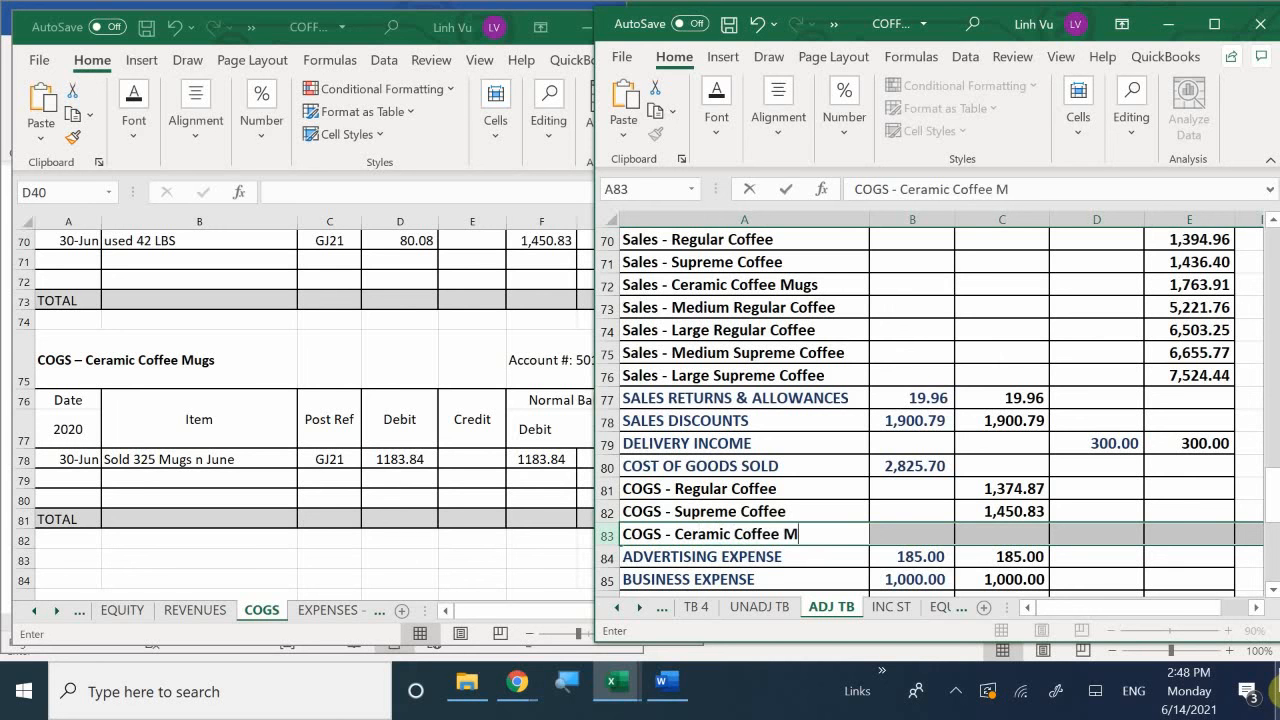
{"action": "type", "text": "ugs"}
{"action": "key", "text": "Tab"}
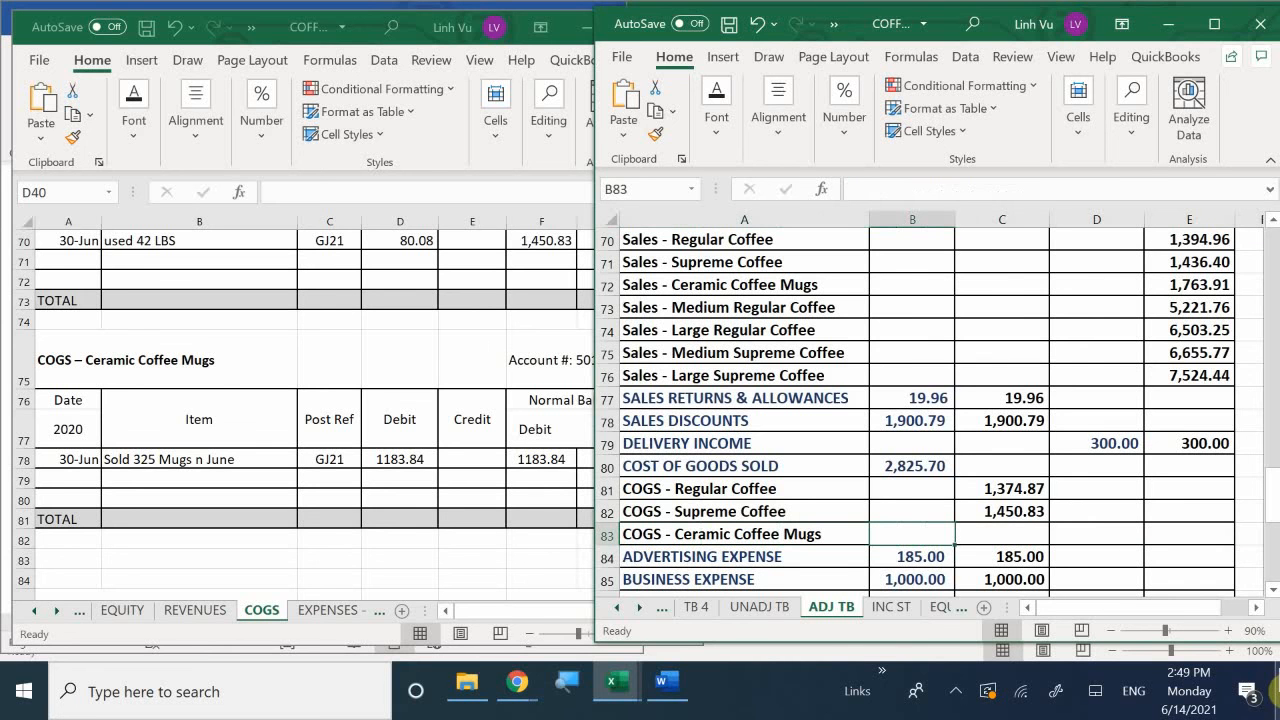
Enter 1183.84 as the COGS - Ceramic Coffee Mugs debit balance in C83.
{"action": "left_click", "coordinate": [997, 532]}
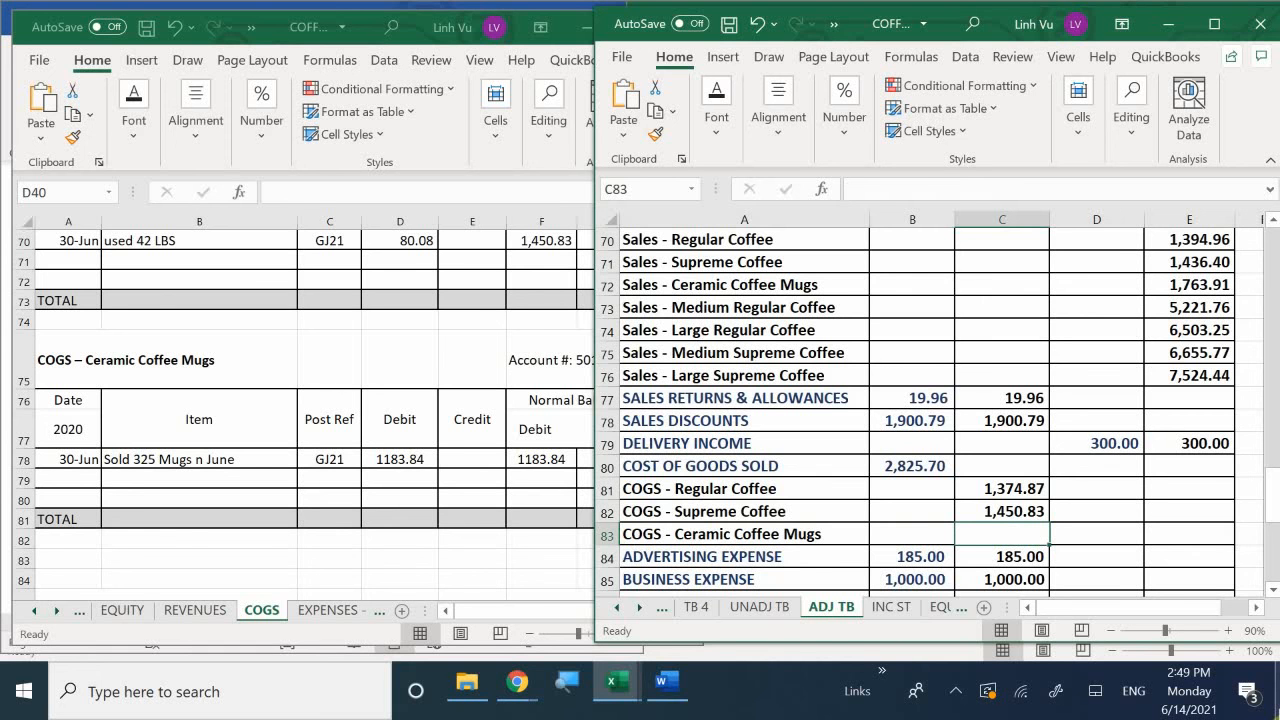
{"action": "type", "text": "1183."}
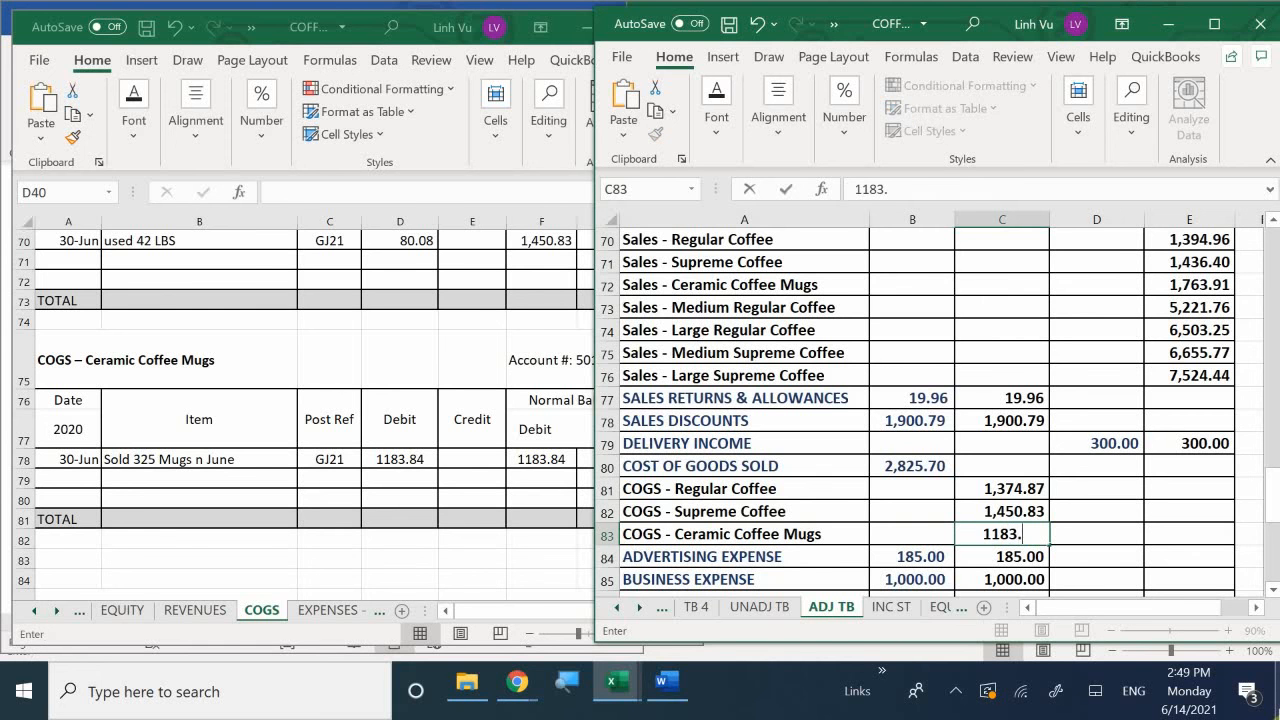
{"action": "type", "text": "83"}
{"action": "key", "text": "BackSpace"}
{"action": "type", "text": "4"}
{"action": "key", "text": "Return"}
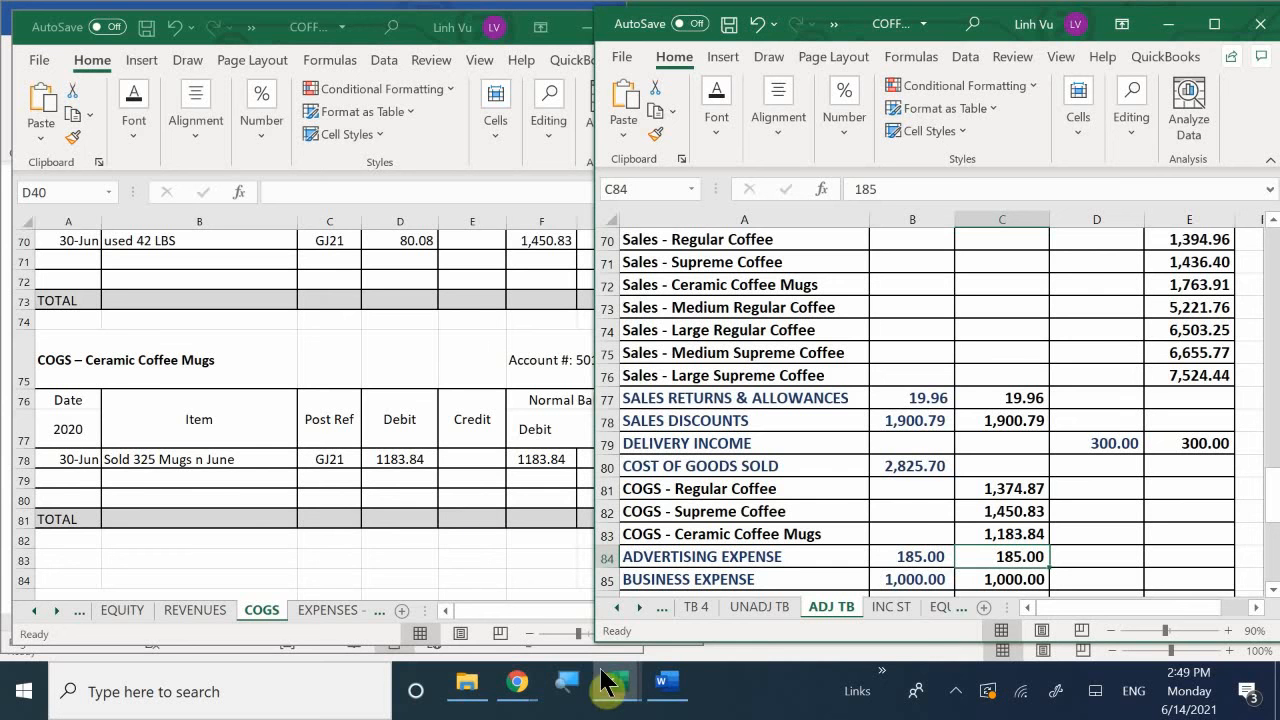
Review the June mugs ending inventory conversion entry in the GENERAL JOURNAL workbook.
{"action": "mouse_move", "coordinate": [614, 684]}
{"action": "left_click", "coordinate": [420, 590]}
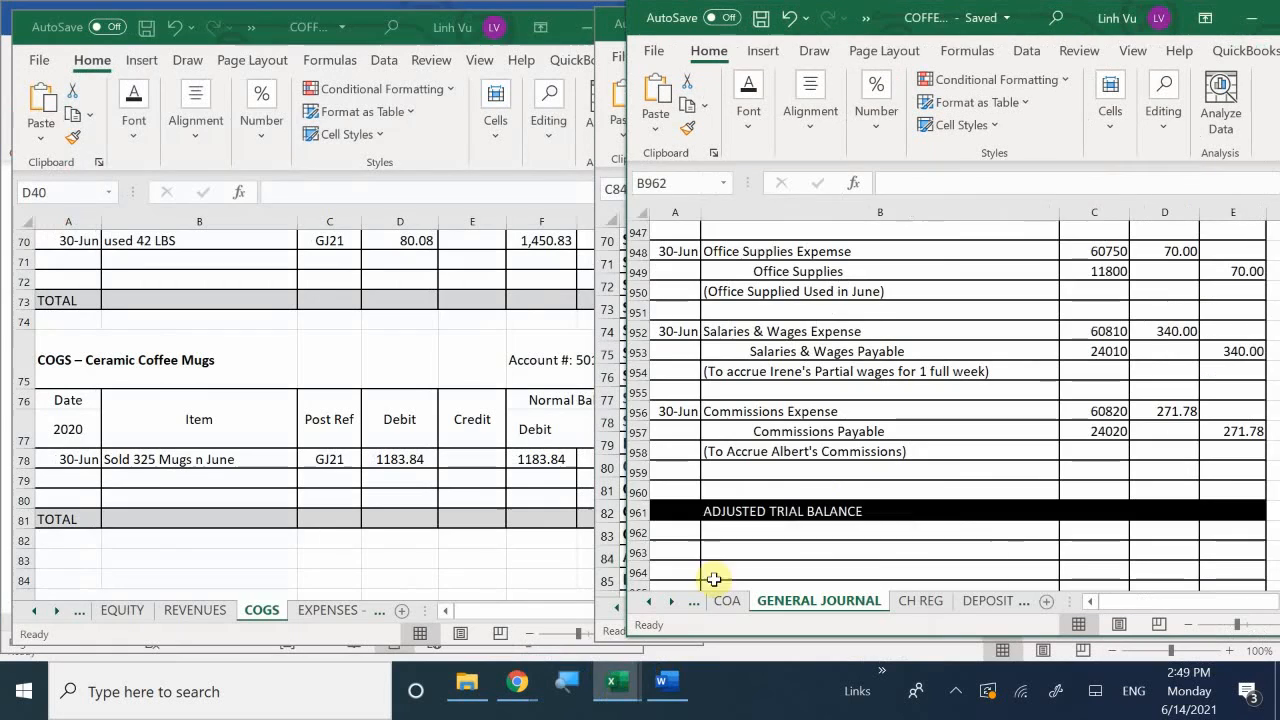
{"action": "left_click", "coordinate": [871, 553]}
{"action": "scroll", "coordinate": [871, 553], "scroll_direction": "up", "scroll_amount": 19}
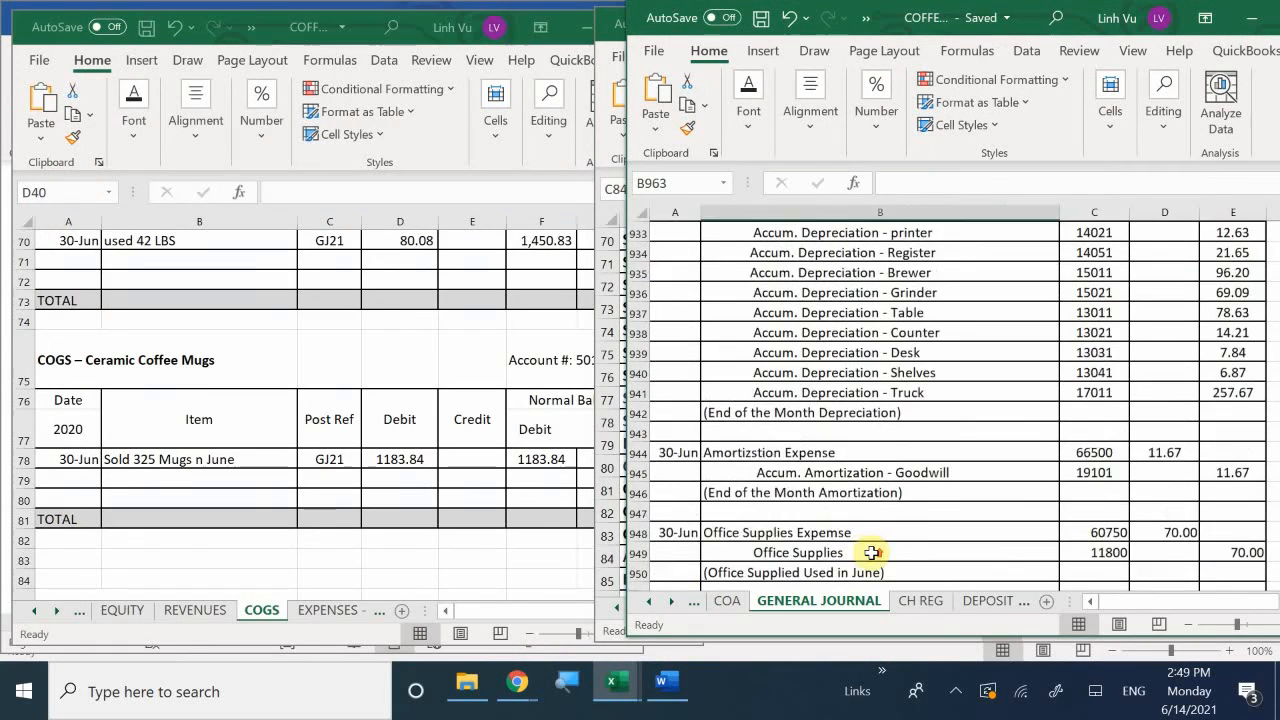
{"action": "scroll", "coordinate": [871, 553], "scroll_direction": "up", "scroll_amount": 10}
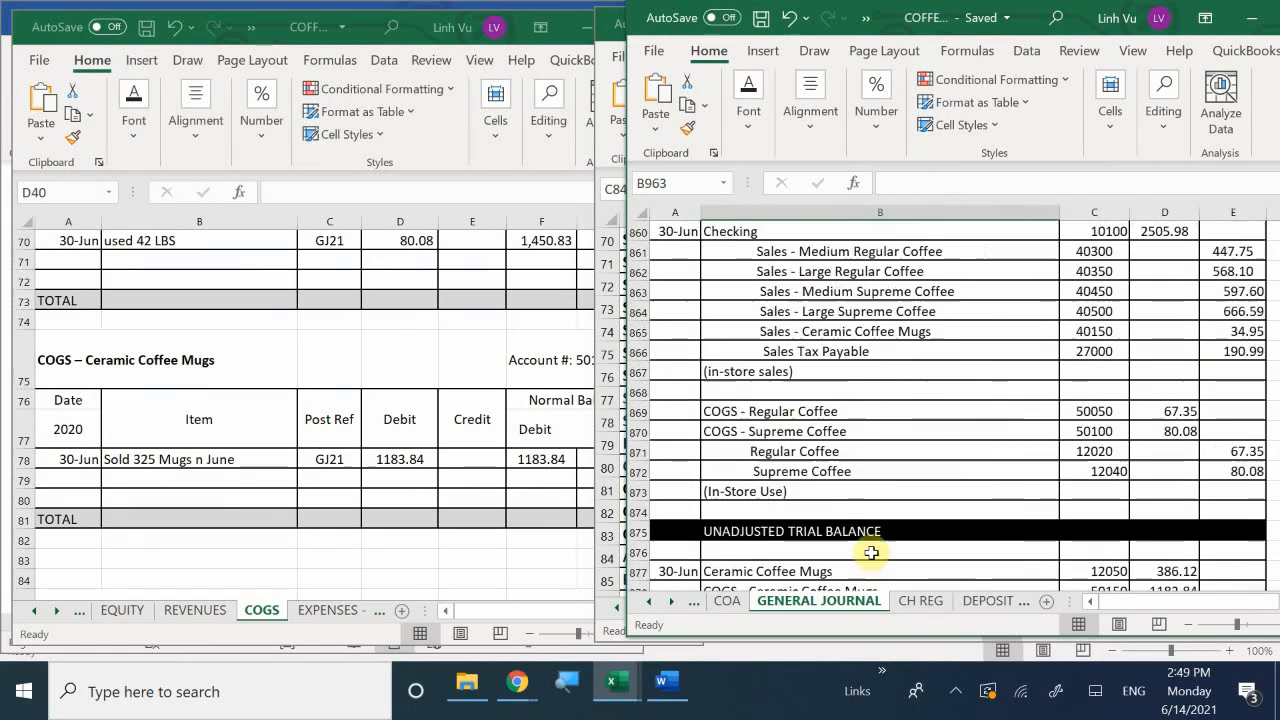
{"action": "scroll", "coordinate": [871, 553], "scroll_direction": "down", "scroll_amount": 4}
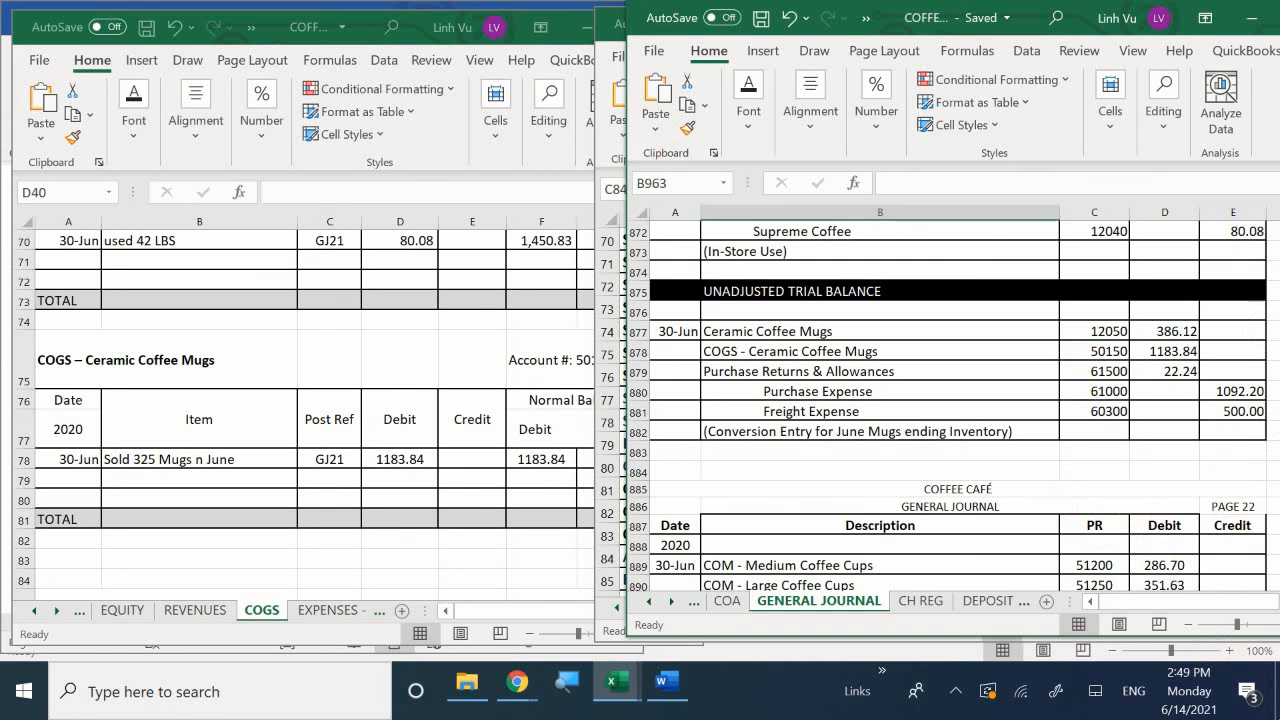
Try to total the conversion entry's debit amounts from D877 downward with a formula in D882.
{"action": "left_click", "coordinate": [1158, 431]}
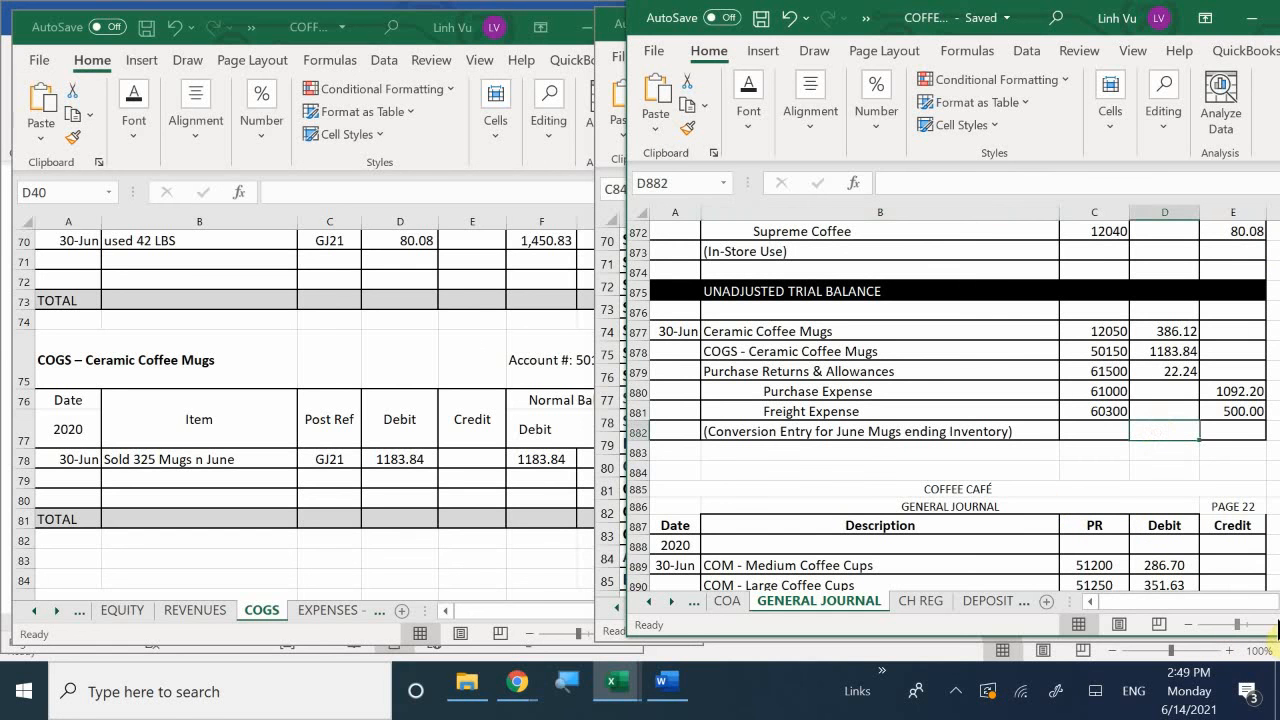
{"action": "type", "text": "=sy"}
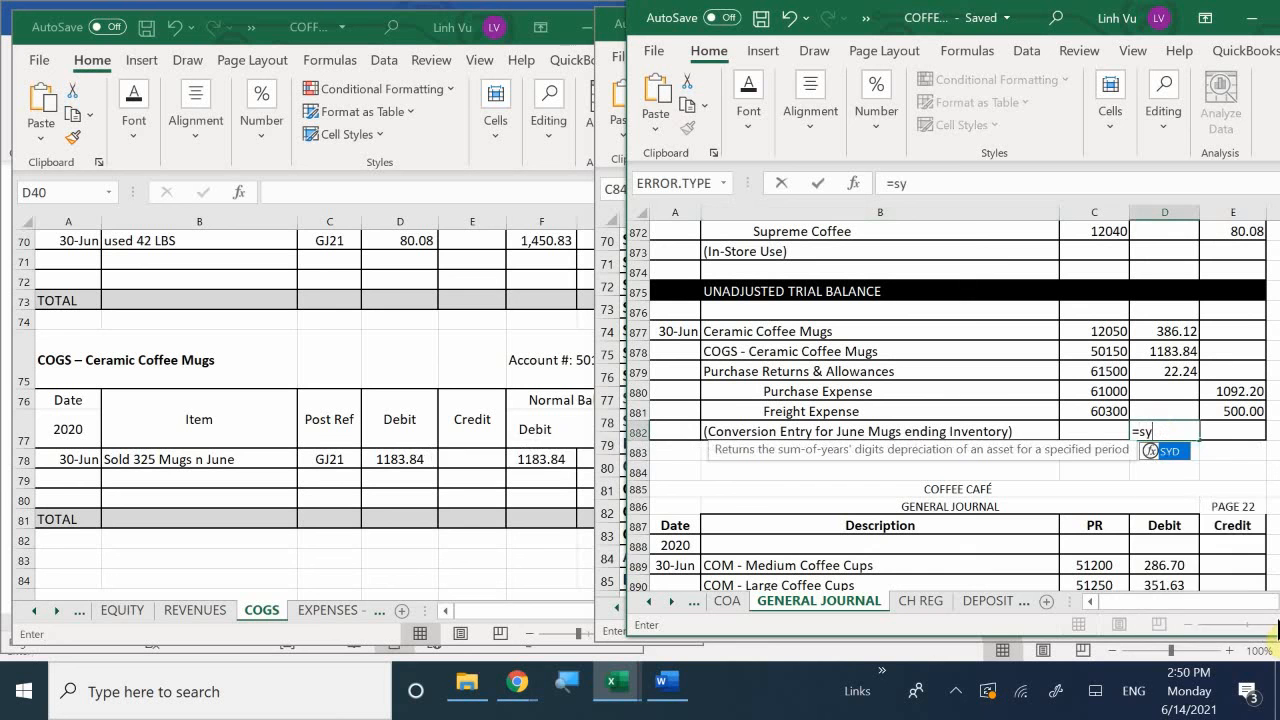
{"action": "key", "text": "BackSpace"}
{"action": "type", "text": "i"}
{"action": "key", "text": "BackSpace"}
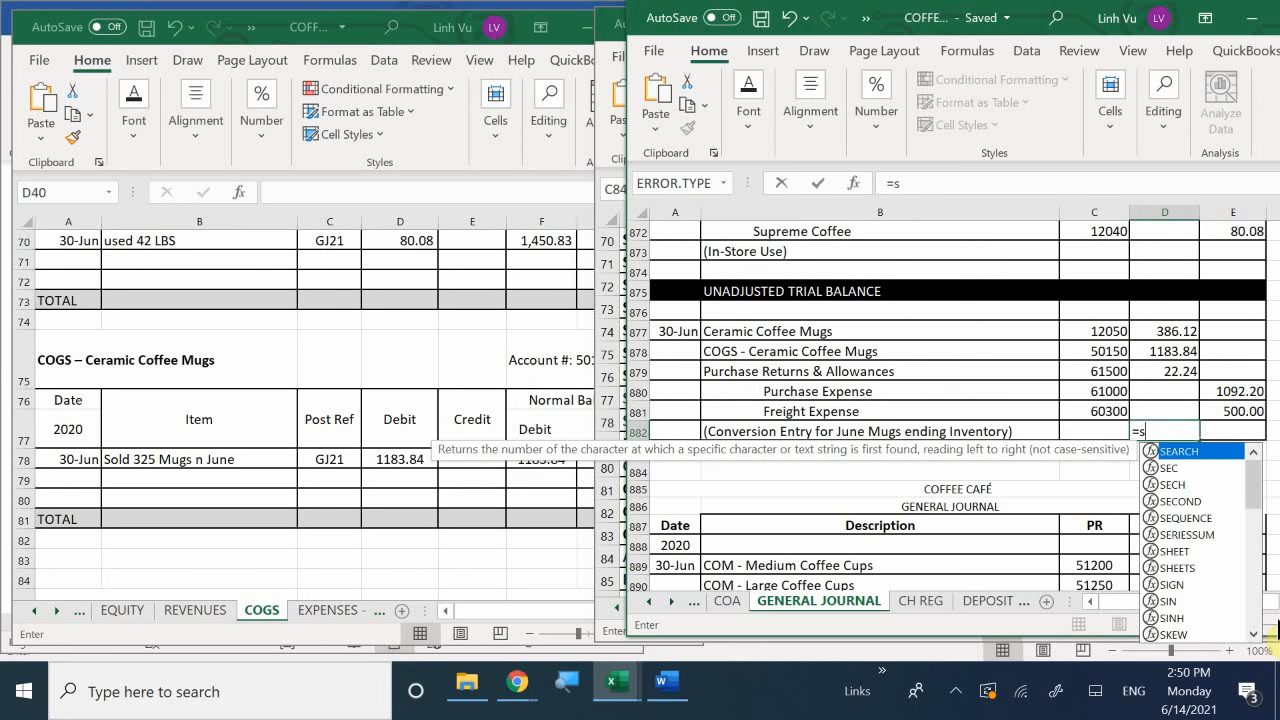
{"action": "type", "text": "un*"}
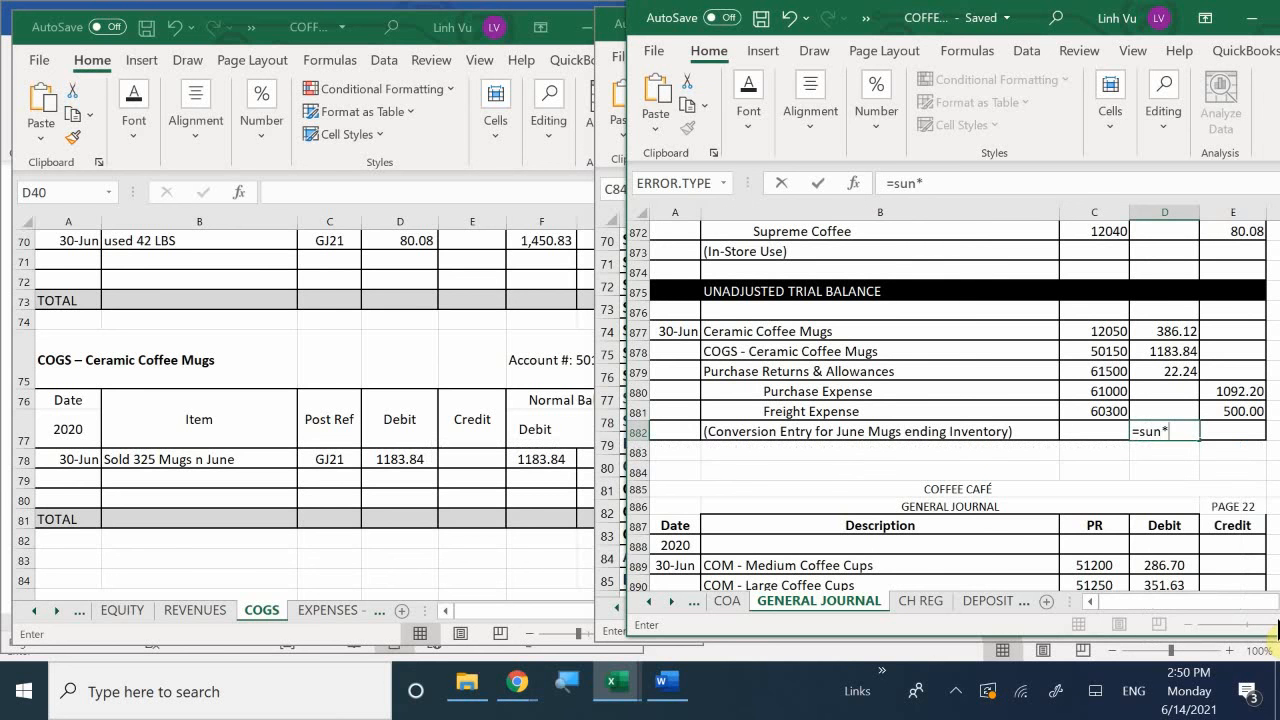
{"action": "key", "text": "BackSpace"}
{"action": "type", "text": "("}
{"action": "key", "text": "Up"}
{"action": "key", "text": "Up"}
{"action": "key", "text": "Up"}
{"action": "key", "text": "Up"}
{"action": "key", "text": "Up"}
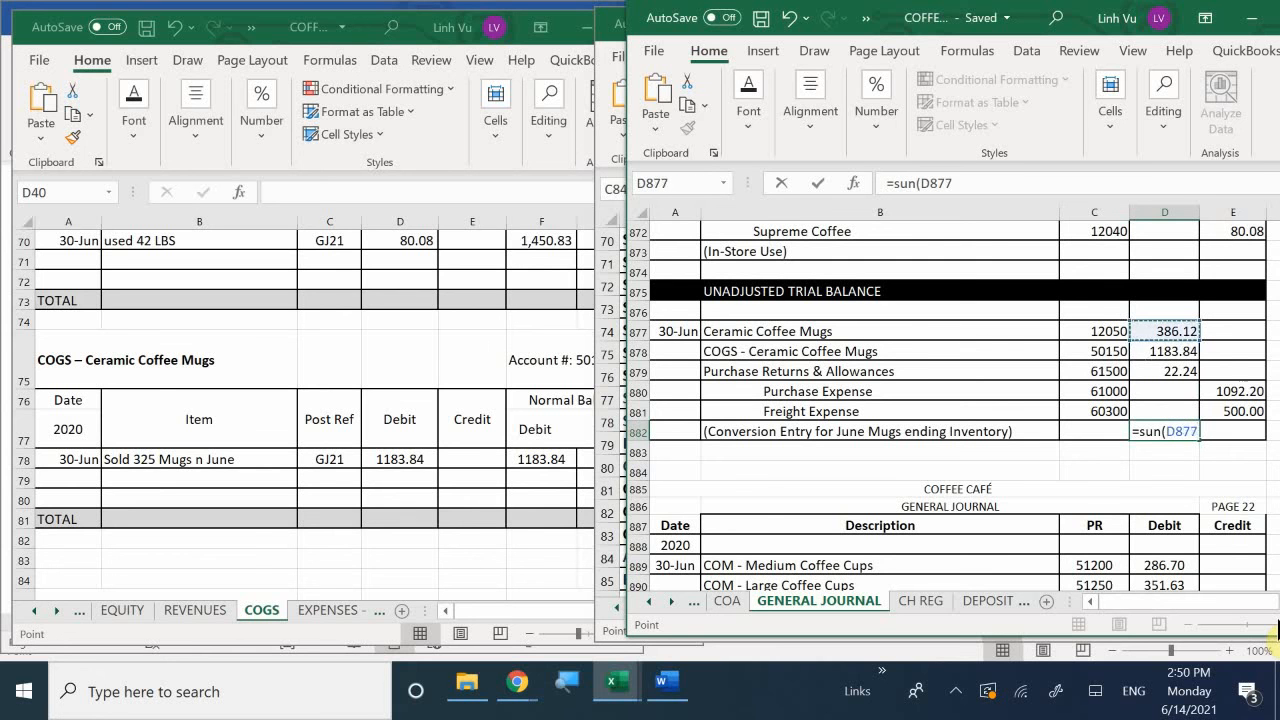
{"action": "key", "text": "shift+Down"}
{"action": "key", "text": "shift+Down"}
{"action": "key", "text": "shift+Down"}
{"action": "key", "text": "shift+Down"}
{"action": "key", "text": "Return"}
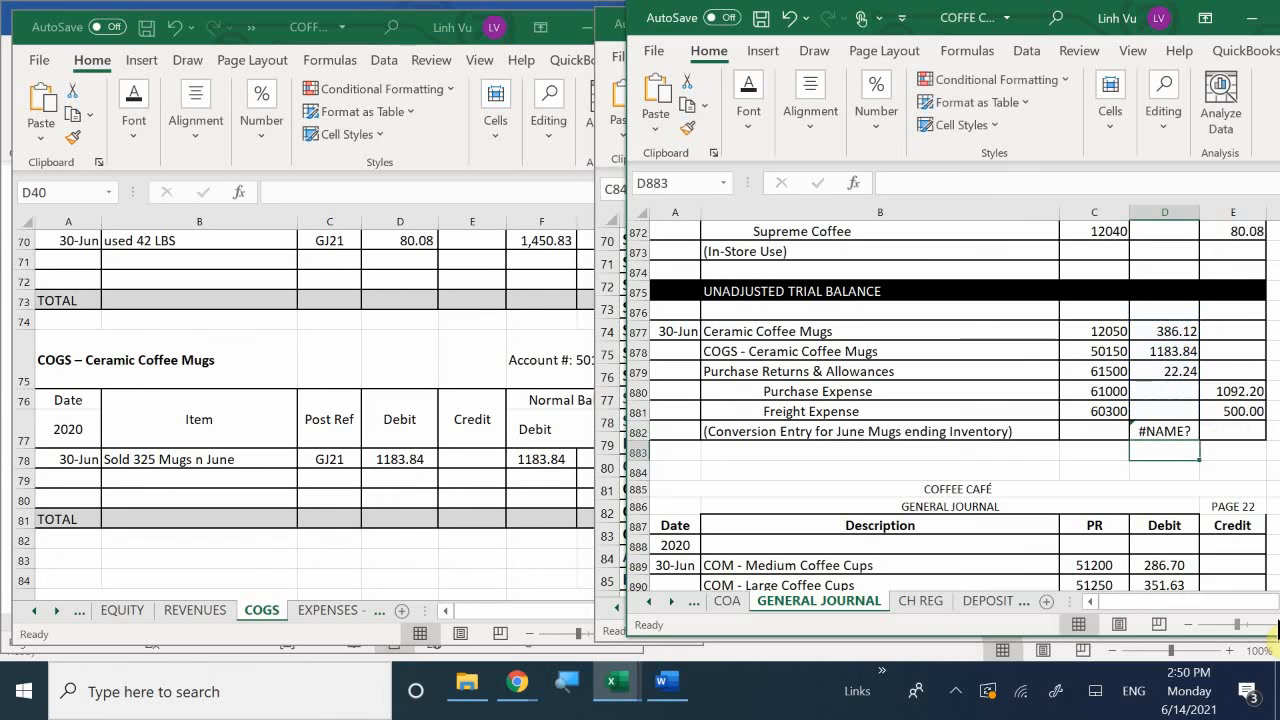
Correct the formula in D882 to =SUM(D877:D881) and copy it across to E882 to total the credits.
{"action": "left_click", "coordinate": [1175, 431]}
{"action": "double_click", "coordinate": [1175, 431]}
{"action": "key", "text": "BackSpace"}
{"action": "key", "text": "BackSpace"}
{"action": "key", "text": "BackSpace"}
{"action": "key", "text": "BackSpace"}
{"action": "key", "text": "BackSpace"}
{"action": "key", "text": "BackSpace"}
{"action": "key", "text": "BackSpace"}
{"action": "key", "text": "BackSpace"}
{"action": "key", "text": "BackSpace"}
{"action": "key", "text": "BackSpace"}
{"action": "key", "text": "BackSpace"}
{"action": "key", "text": "BackSpace"}
{"action": "key", "text": "BackSpace"}
{"action": "type", "text": "u"}
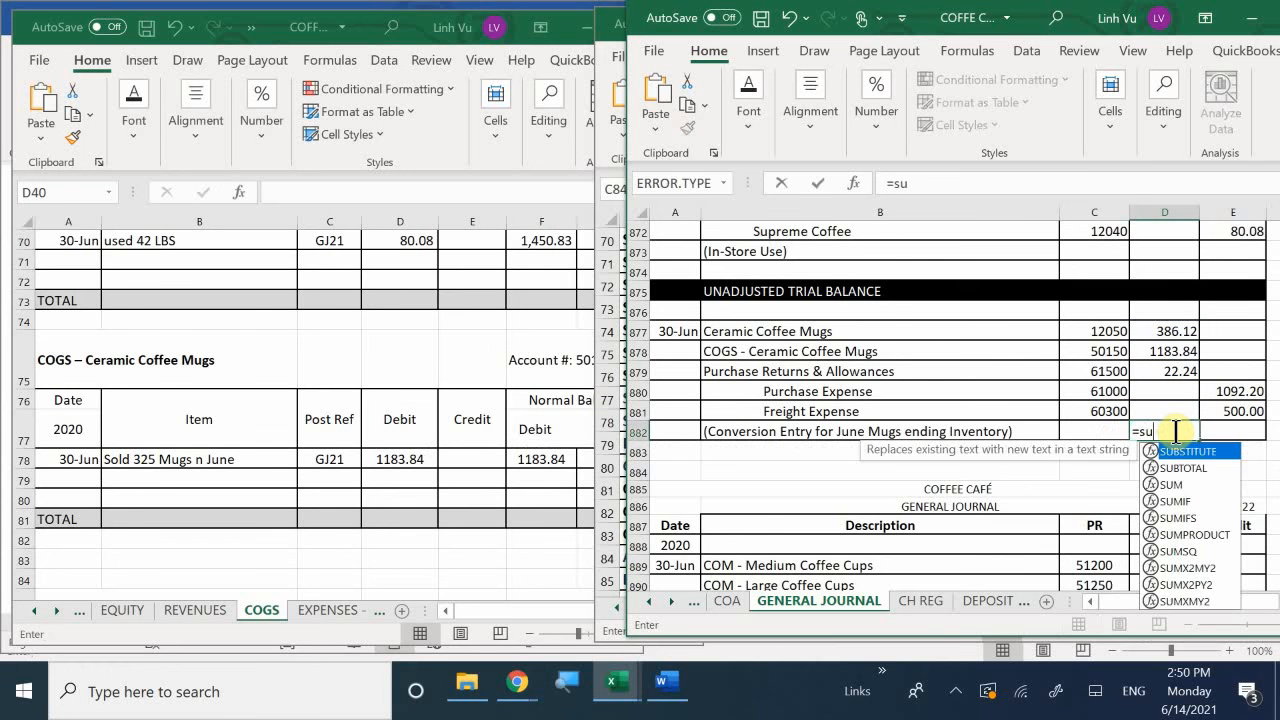
{"action": "type", "text": "m("}
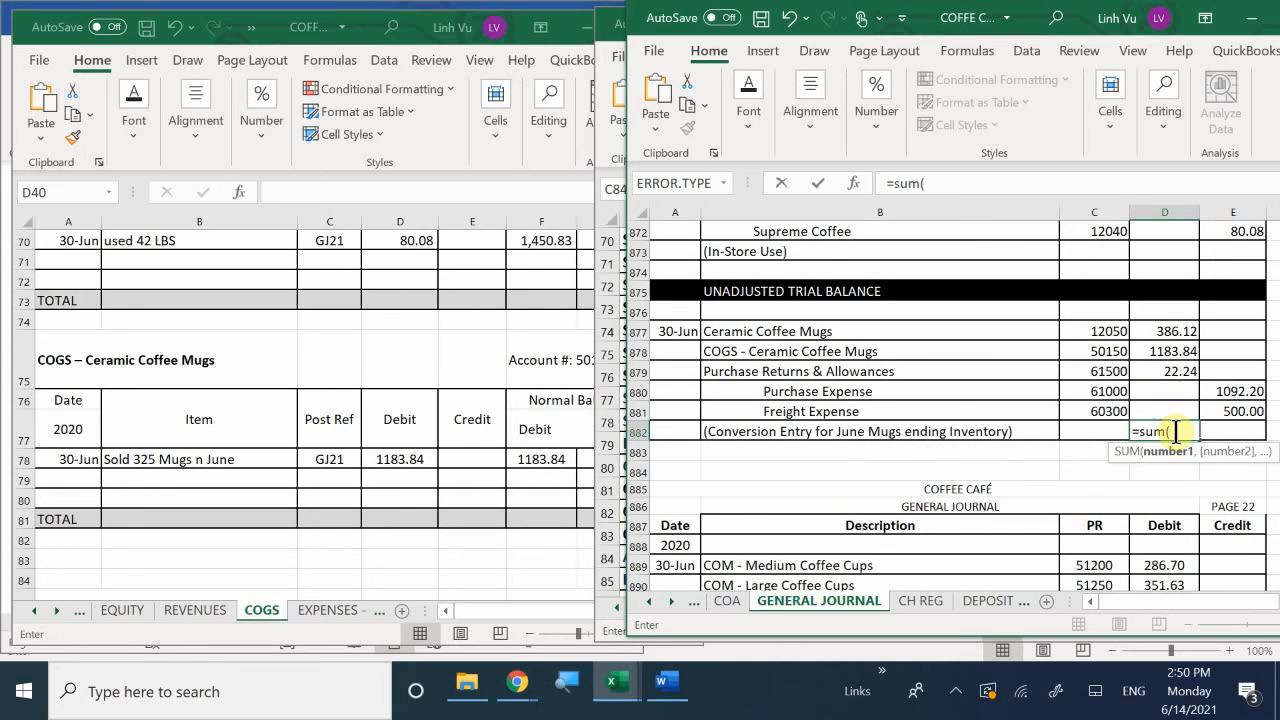
{"action": "key", "text": "Up"}
{"action": "key", "text": "shift+Up"}
{"action": "key", "text": "shift+Up"}
{"action": "key", "text": "shift+Up"}
{"action": "key", "text": "shift+Up"}
{"action": "key", "text": "Return"}
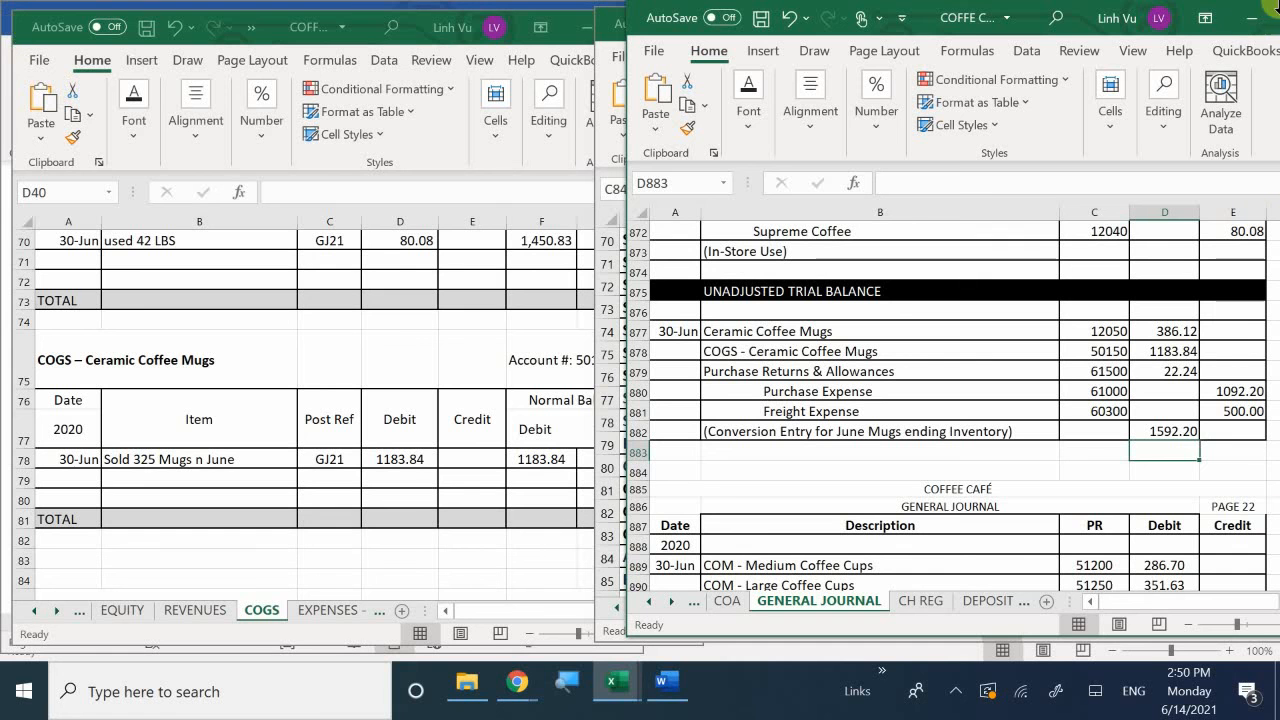
{"action": "left_click", "coordinate": [1178, 432]}
{"action": "left_click_drag", "start_coordinate": [1199, 442], "coordinate": [1234, 436]}
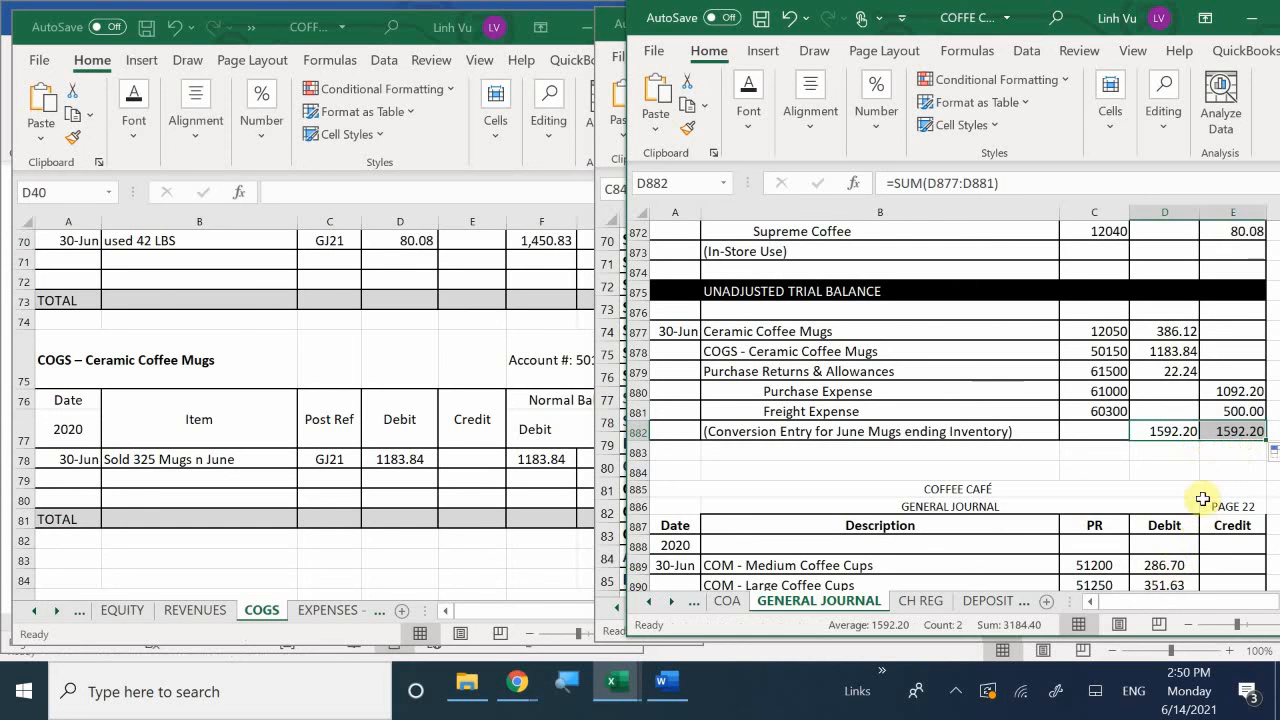
Clear the check totals in D882 and E882 beneath the mugs conversion entry in the GENERAL JOURNAL.
{"action": "left_click", "coordinate": [1163, 432]}
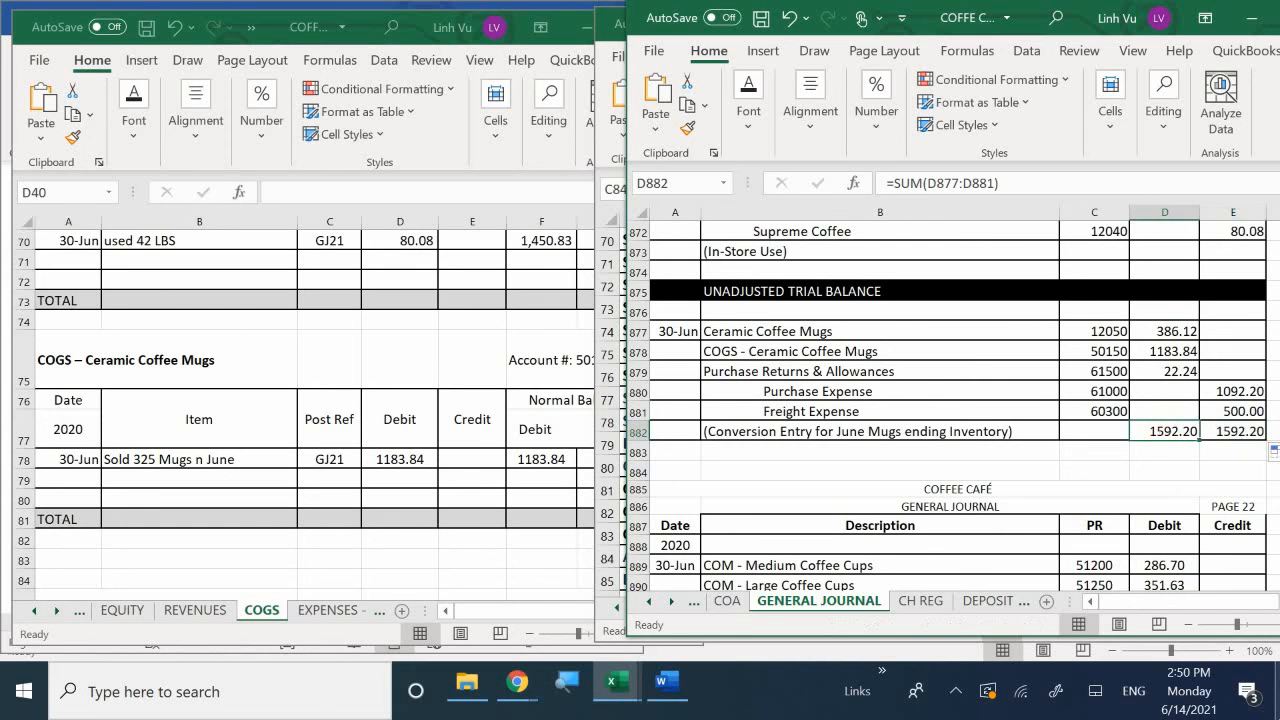
{"action": "key", "text": "Right"}
{"action": "key", "text": "shift+Up"}
{"action": "key", "text": "shift+Up"}
{"action": "key", "text": "shift+Up"}
{"action": "key", "text": "shift+Up"}
{"action": "key", "text": "shift+Up"}
{"action": "type", "text": "="}
{"action": "key", "text": "BackSpace"}
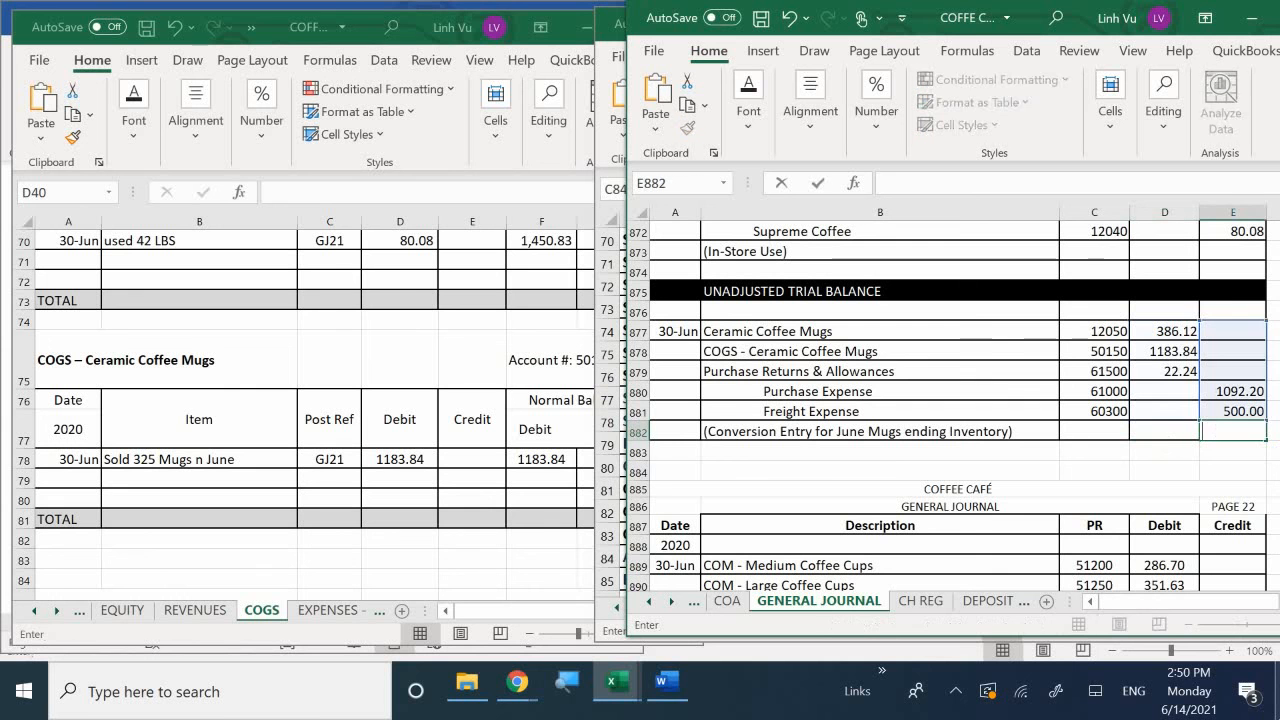
{"action": "key", "text": "Down"}
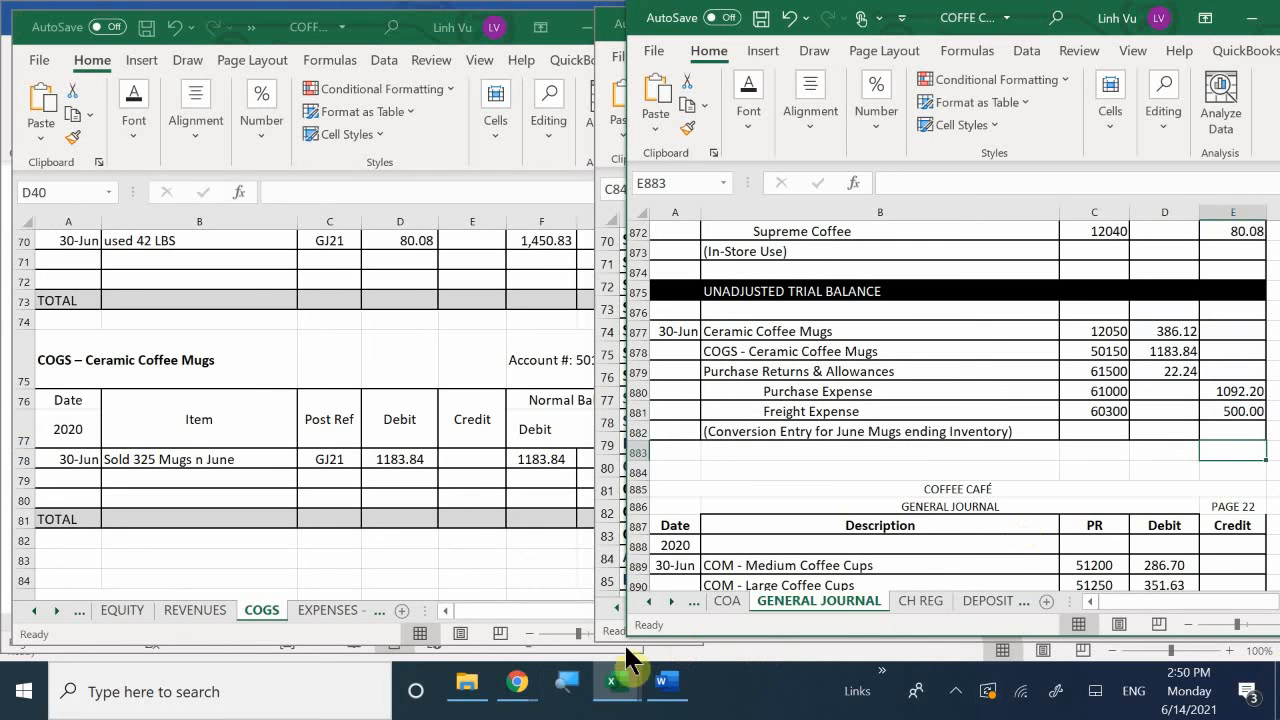
Bring the COGS ledger and the ADJ TB trial balance workbooks back into view side by side.
{"action": "left_click", "coordinate": [617, 690]}
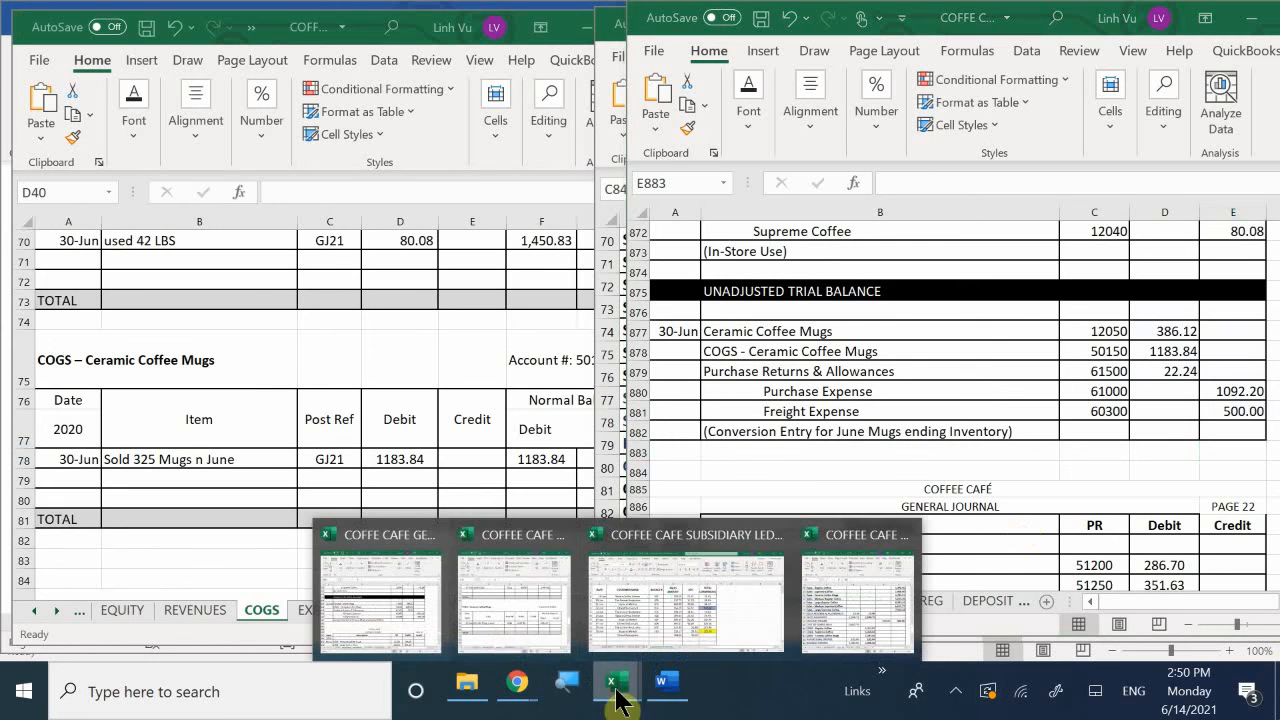
{"action": "left_click", "coordinate": [530, 623]}
{"action": "mouse_move", "coordinate": [620, 690]}
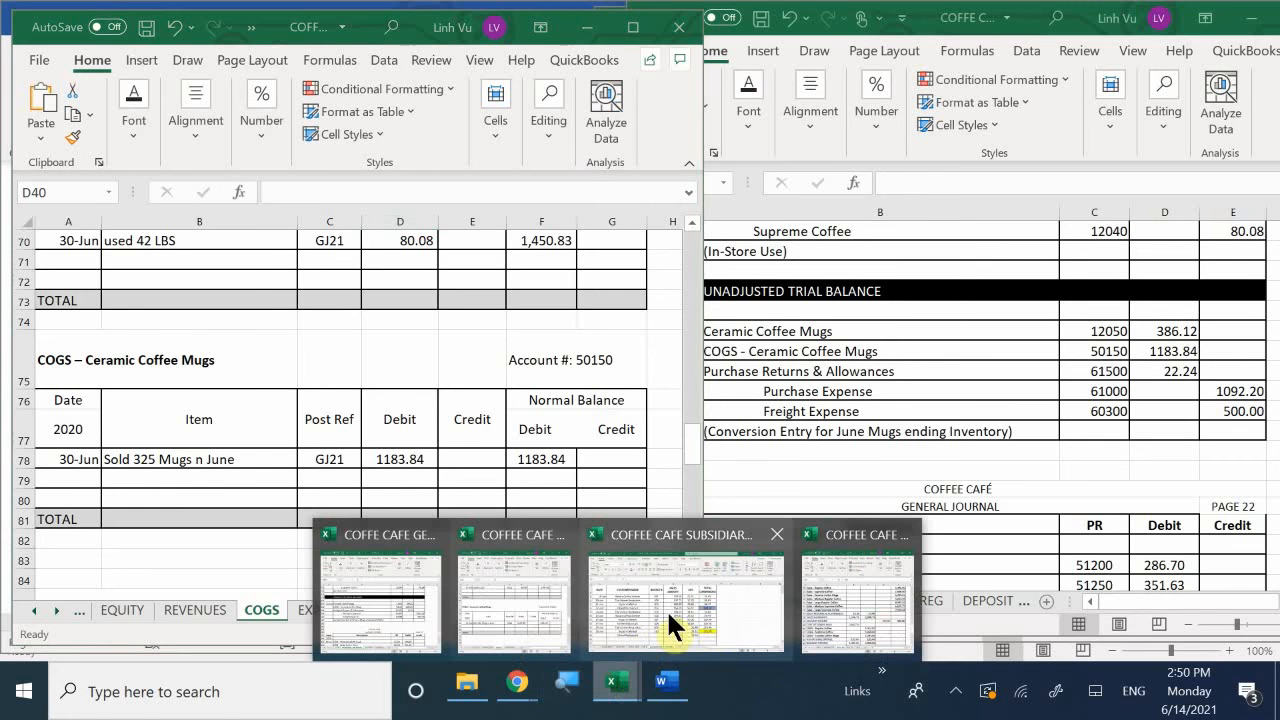
{"action": "left_click", "coordinate": [713, 612]}
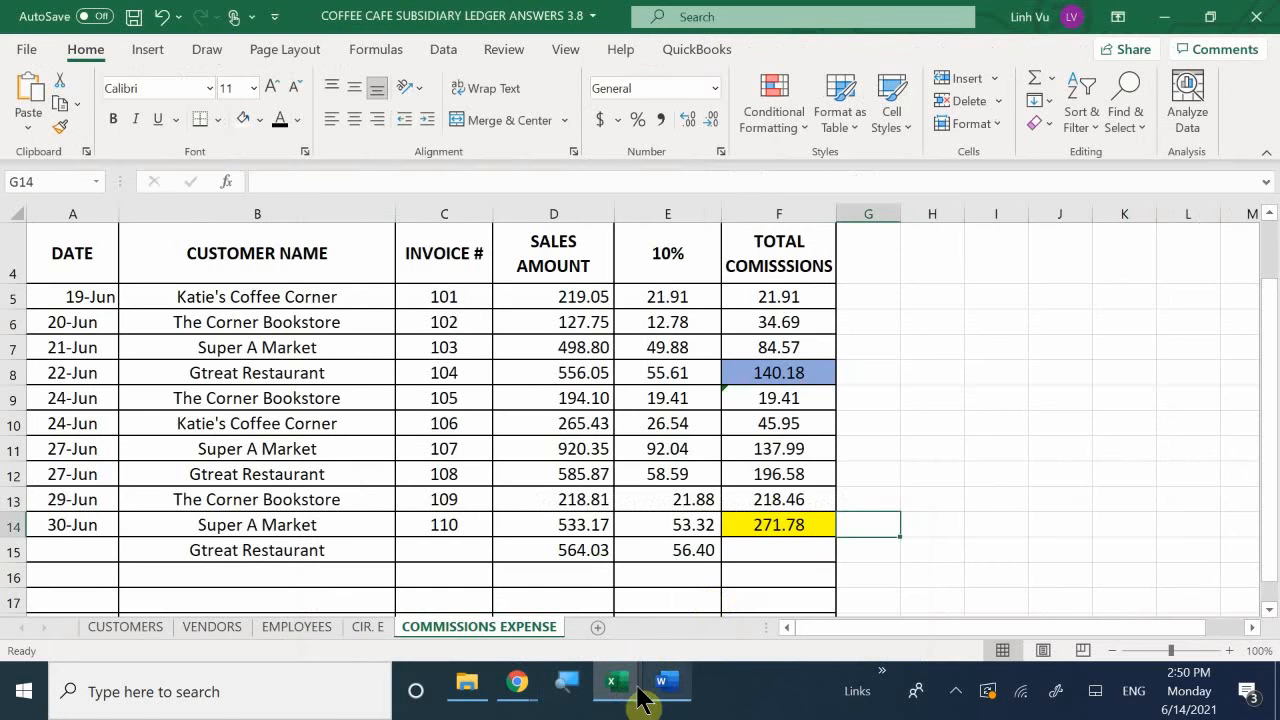
{"action": "mouse_move", "coordinate": [620, 692]}
{"action": "left_click", "coordinate": [429, 616]}
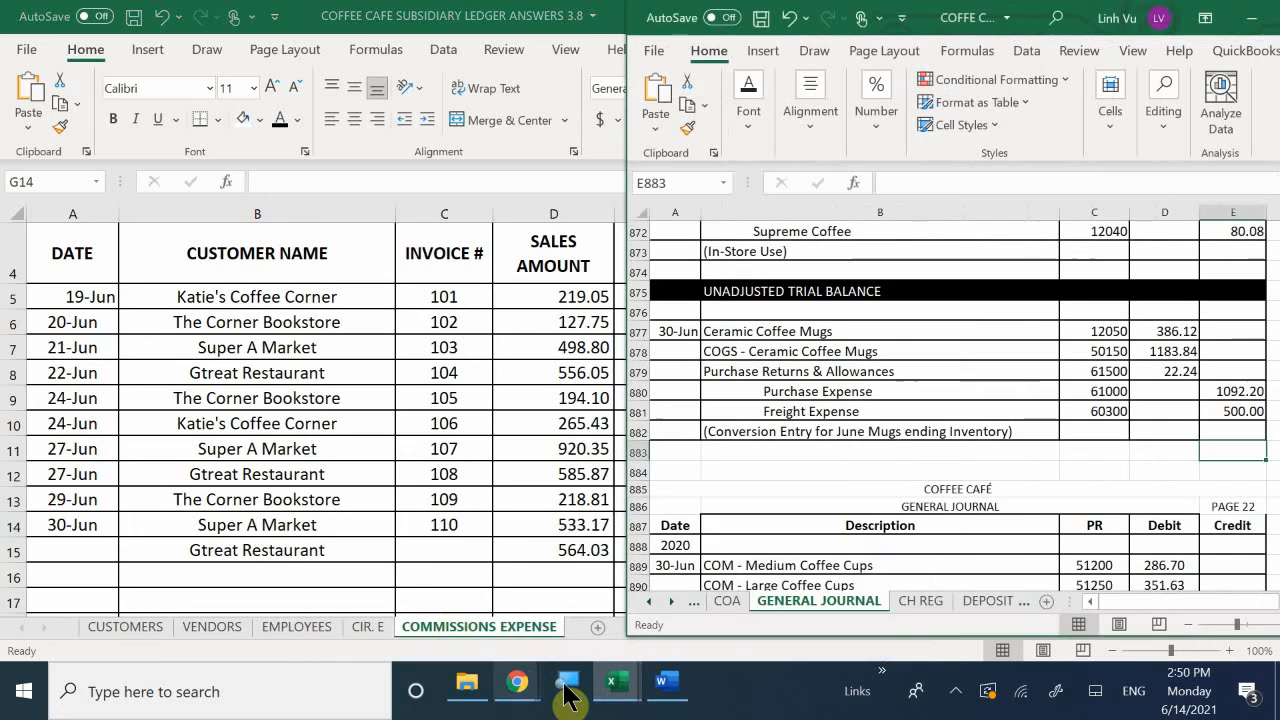
{"action": "left_click", "coordinate": [529, 600]}
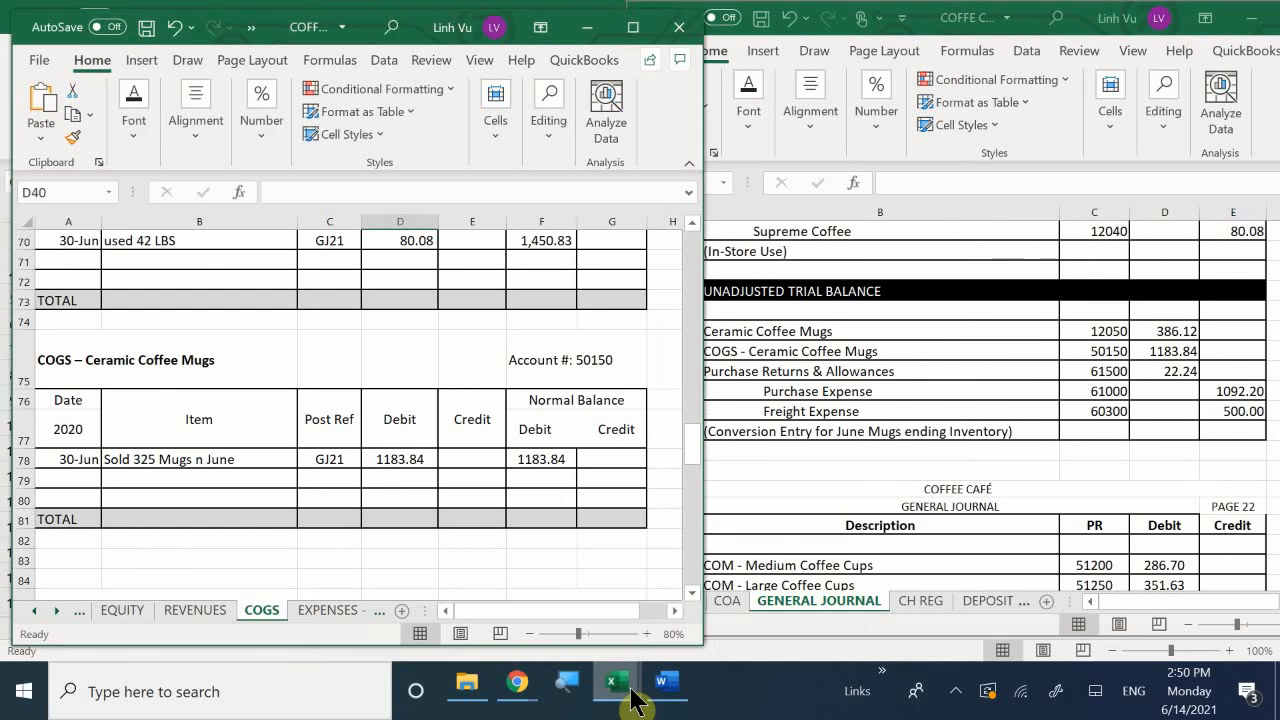
{"action": "left_click", "coordinate": [836, 614]}
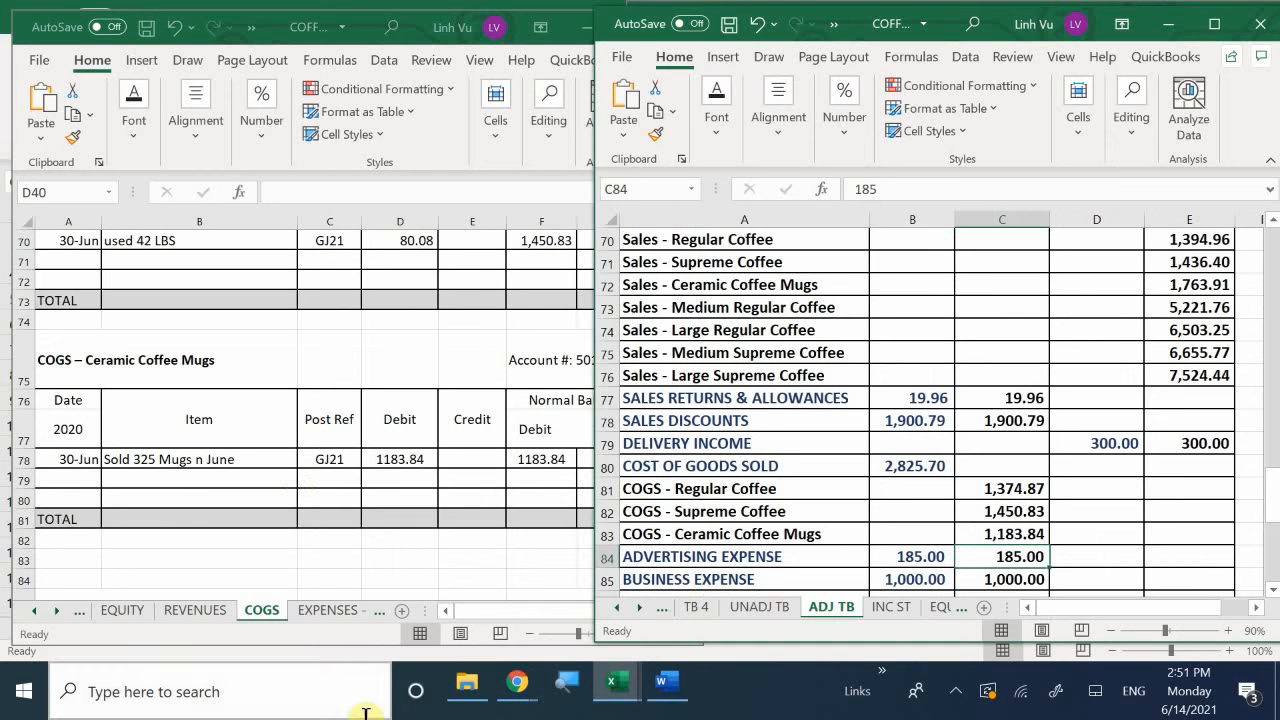
Try to total COST OF GOODS SOLD in B80 of the adjusted trial balance with a SUM of C81:C84.
{"action": "left_click", "coordinate": [918, 469]}
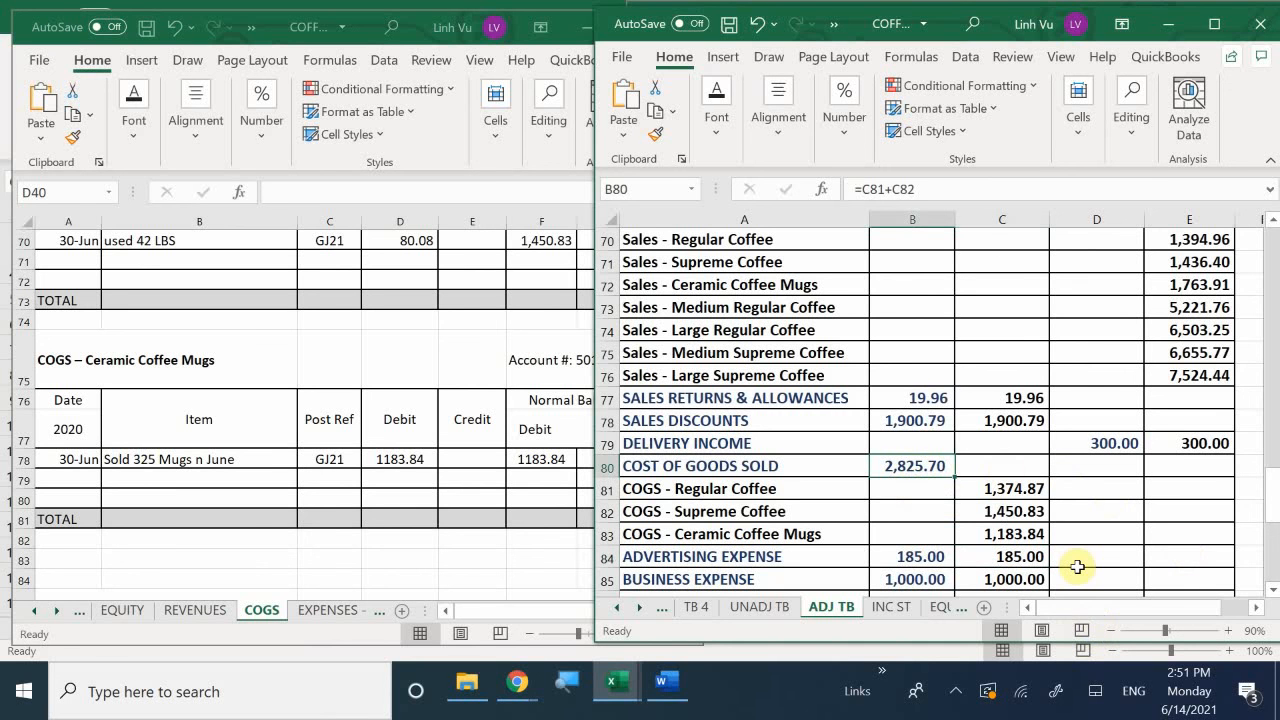
{"action": "type", "text": "="}
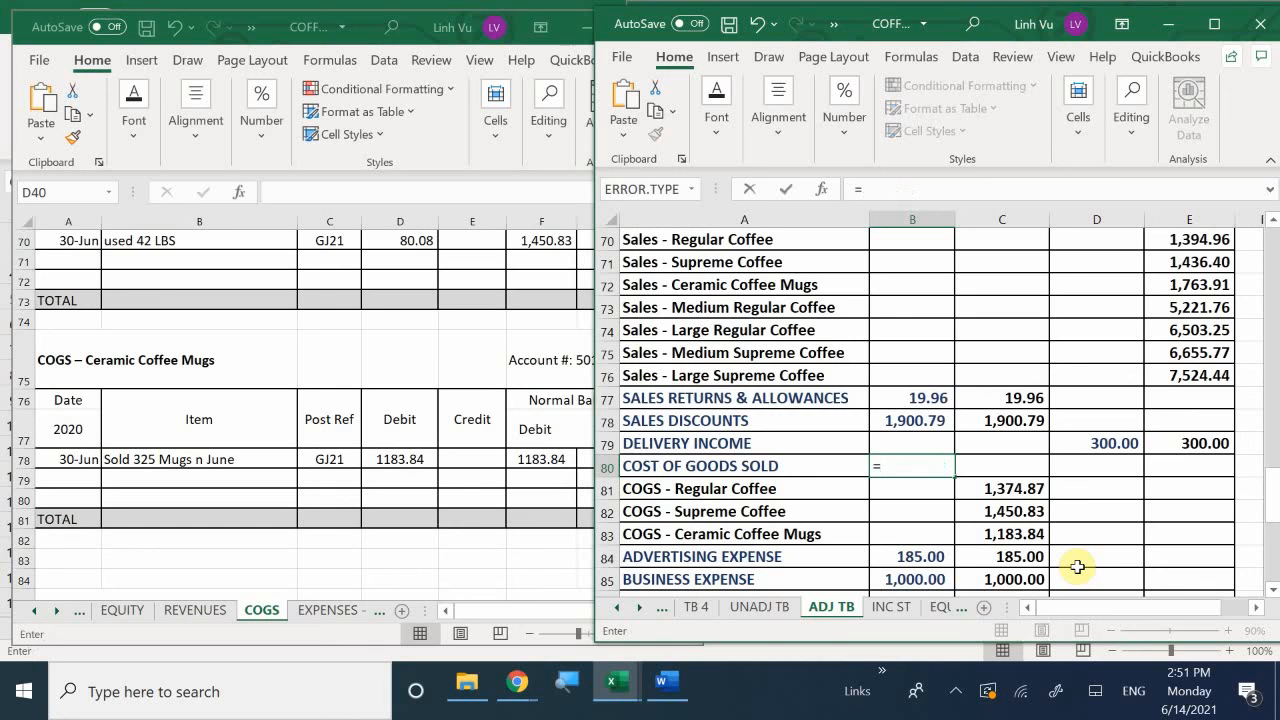
{"action": "type", "text": "su"}
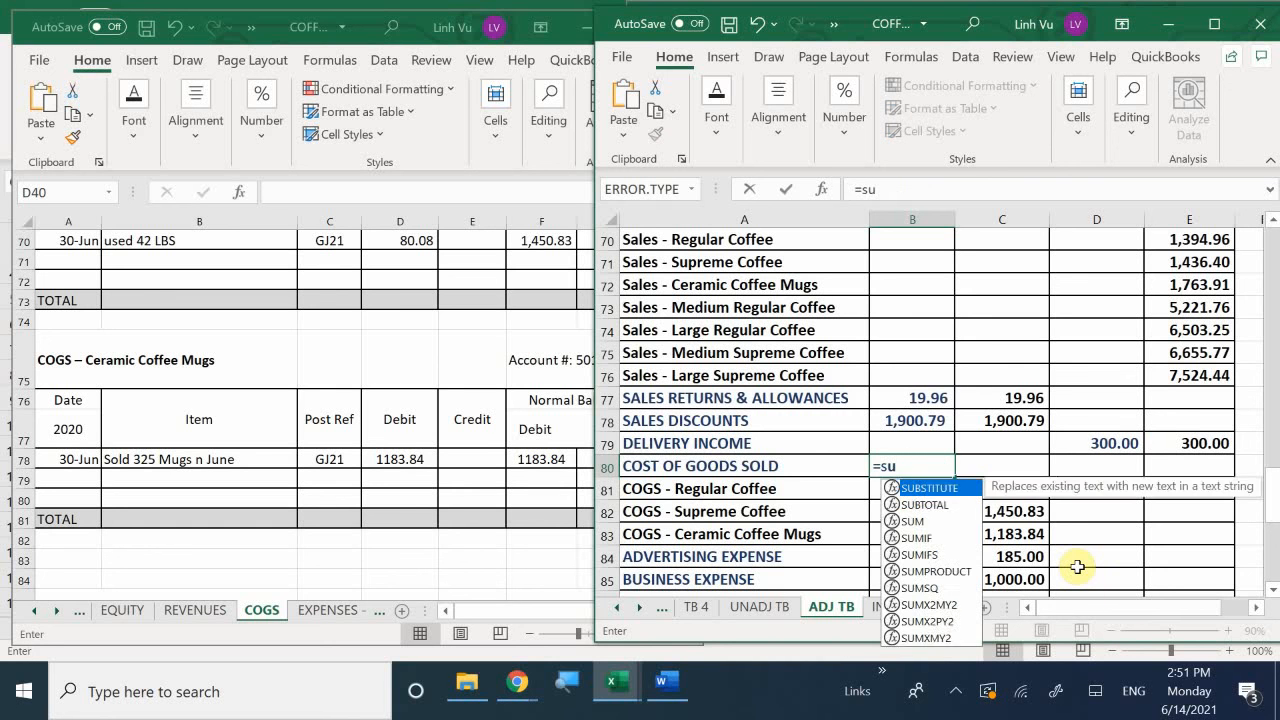
{"action": "type", "text": "m("}
{"action": "key", "text": "BackSpace"}
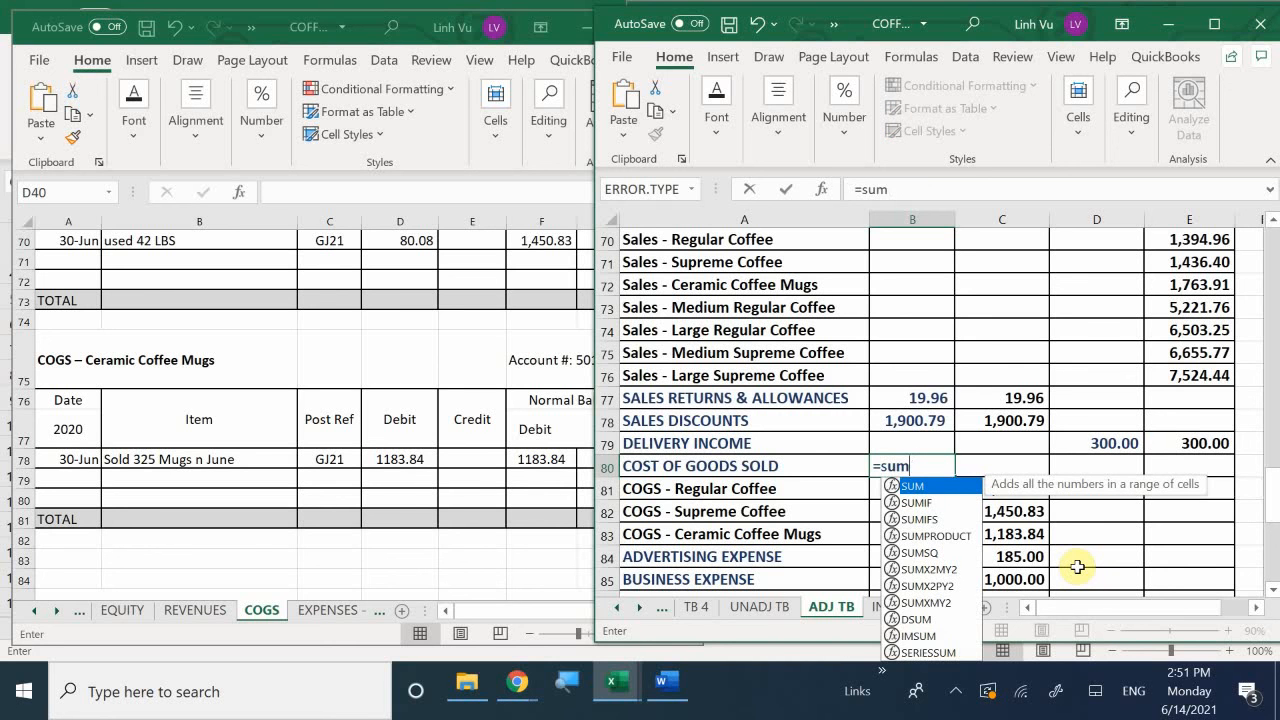
{"action": "type", "text": "("}
{"action": "left_click_drag", "start_coordinate": [1000, 488], "coordinate": [1077, 567]}
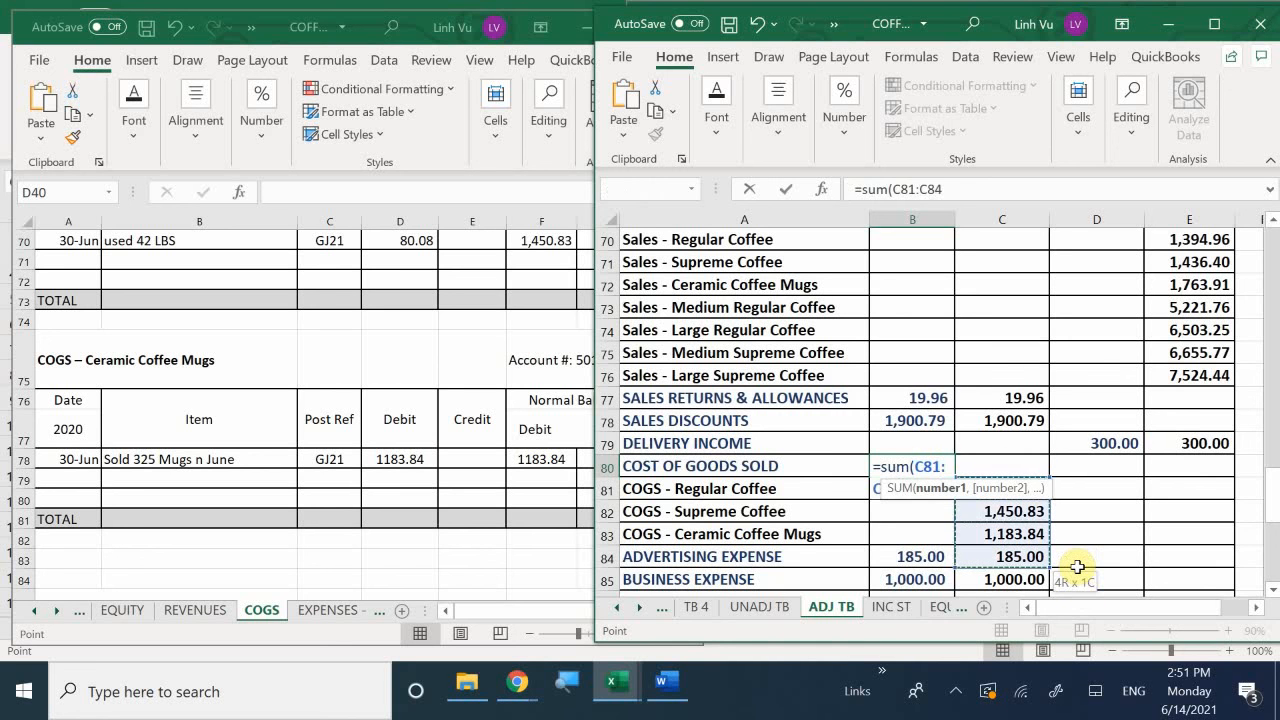
{"action": "key", "text": "Return"}
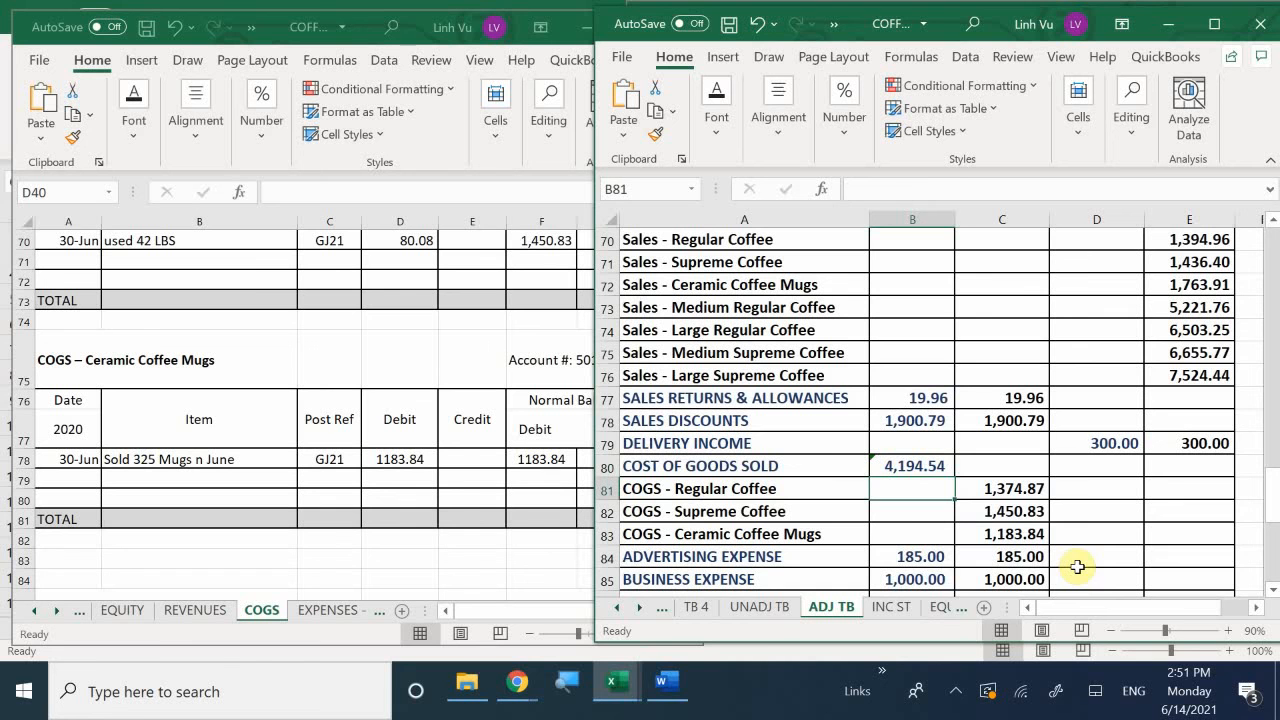
Replace the COST OF GOODS SOLD formula in B80 with a SUM of C80:C83.
{"action": "left_click", "coordinate": [899, 467]}
{"action": "type", "text": "=s"}
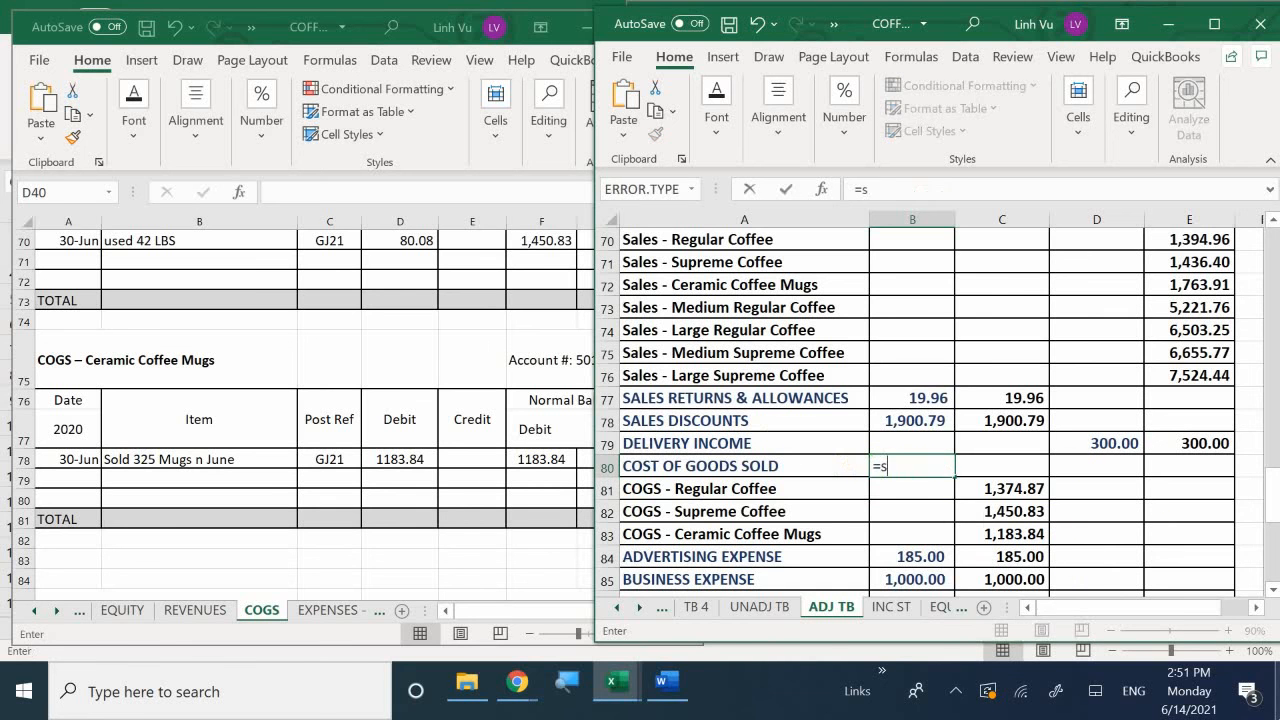
{"action": "type", "text": "i"}
{"action": "key", "text": "BackSpace"}
{"action": "type", "text": "um("}
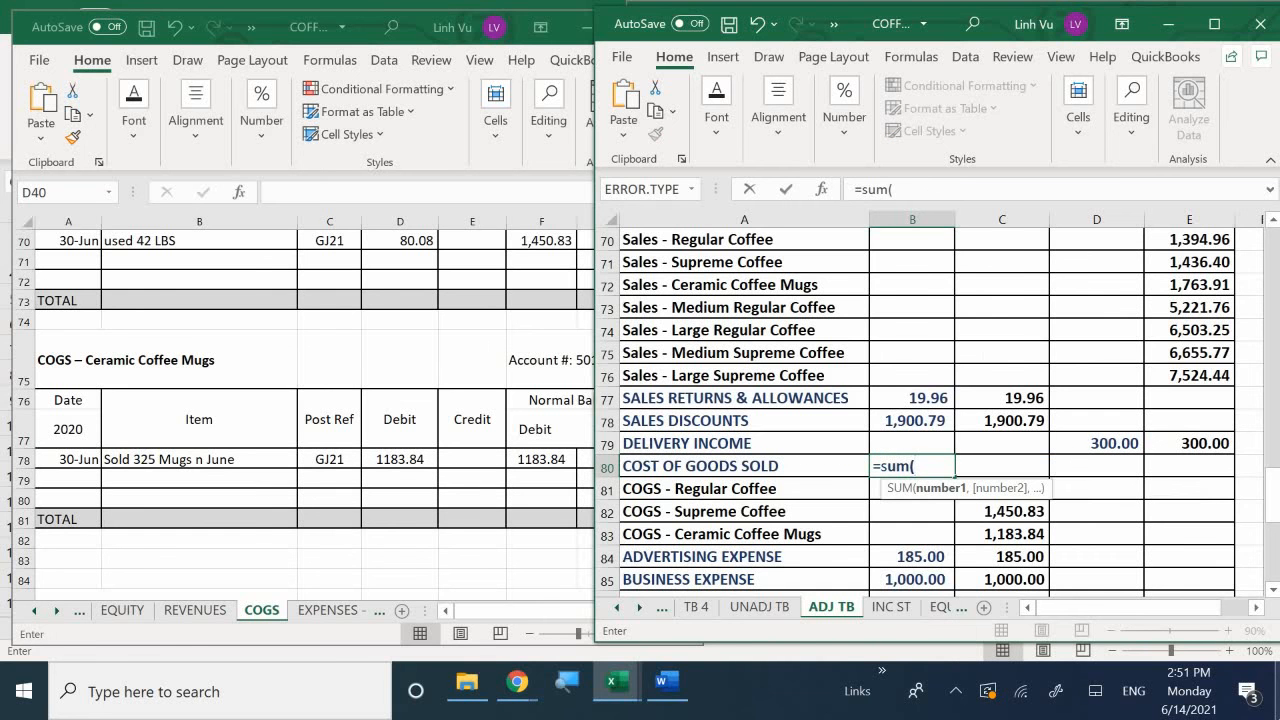
{"action": "left_click_drag", "start_coordinate": [1000, 466], "coordinate": [1030, 537]}
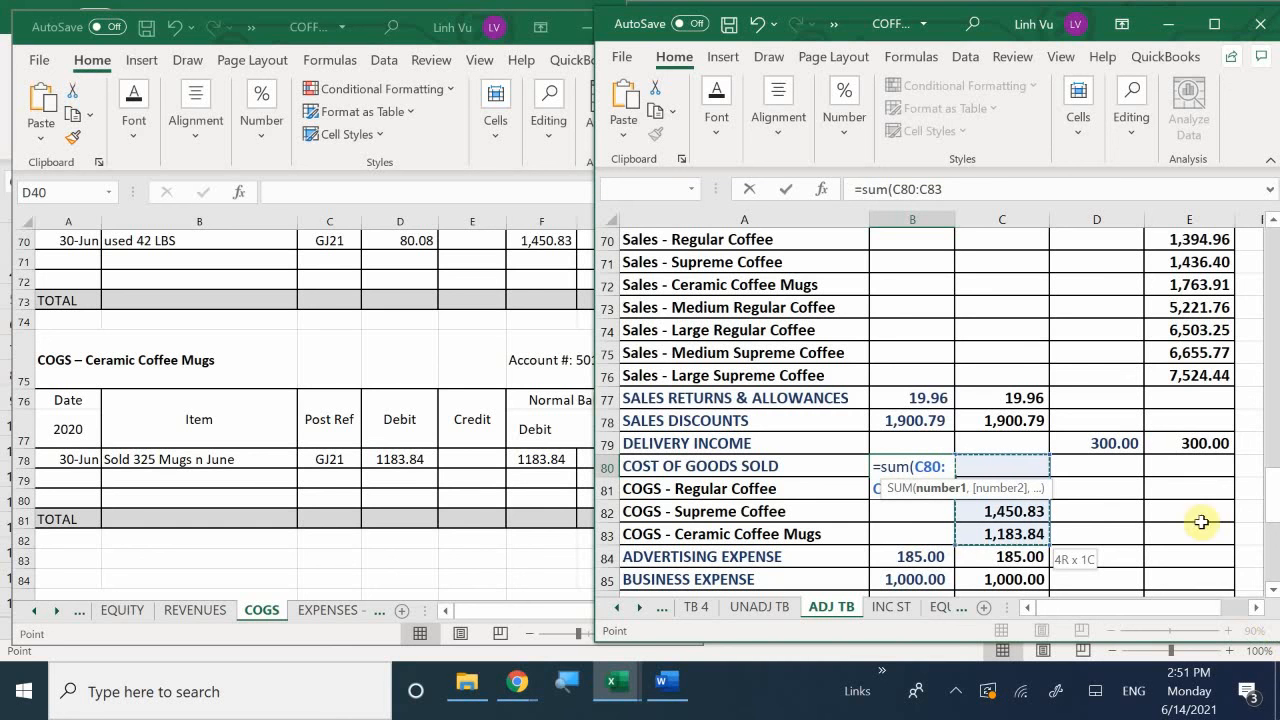
{"action": "key", "text": "Return"}
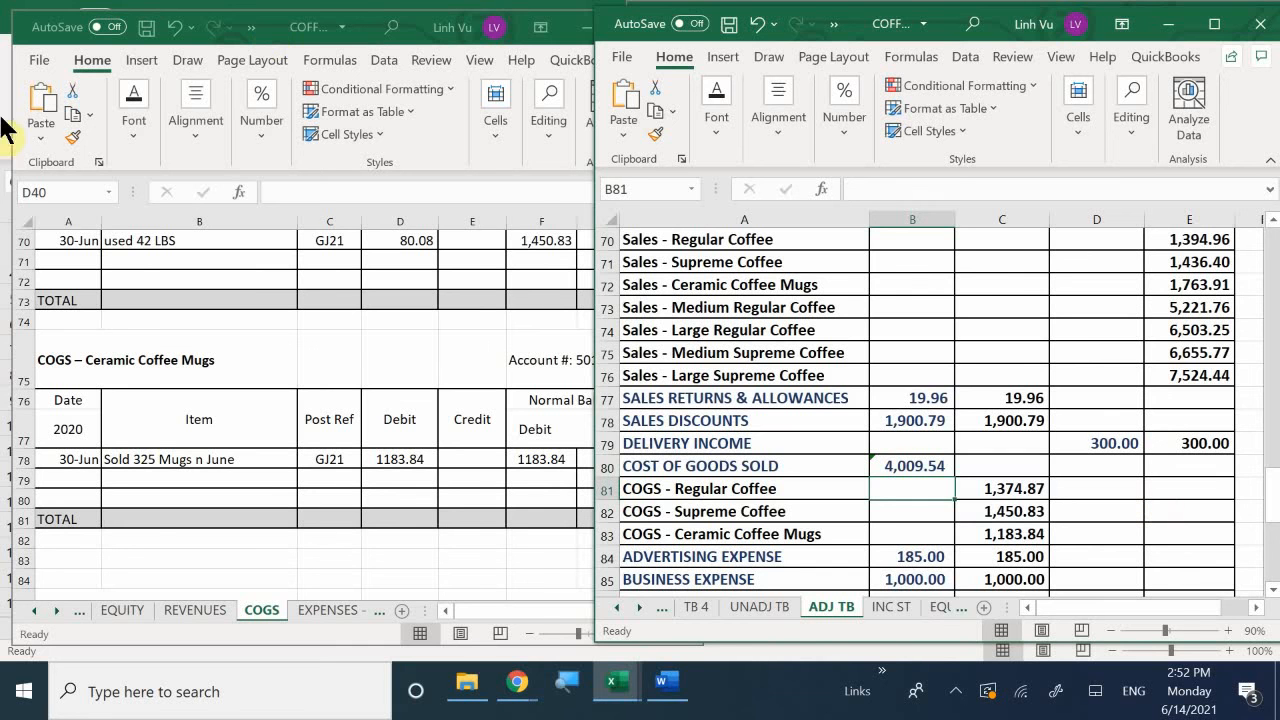
Review the COM ledger accounts for medium cups, large cups, sugar and creamer on the COGS sheet.
{"action": "left_click", "coordinate": [488, 543]}
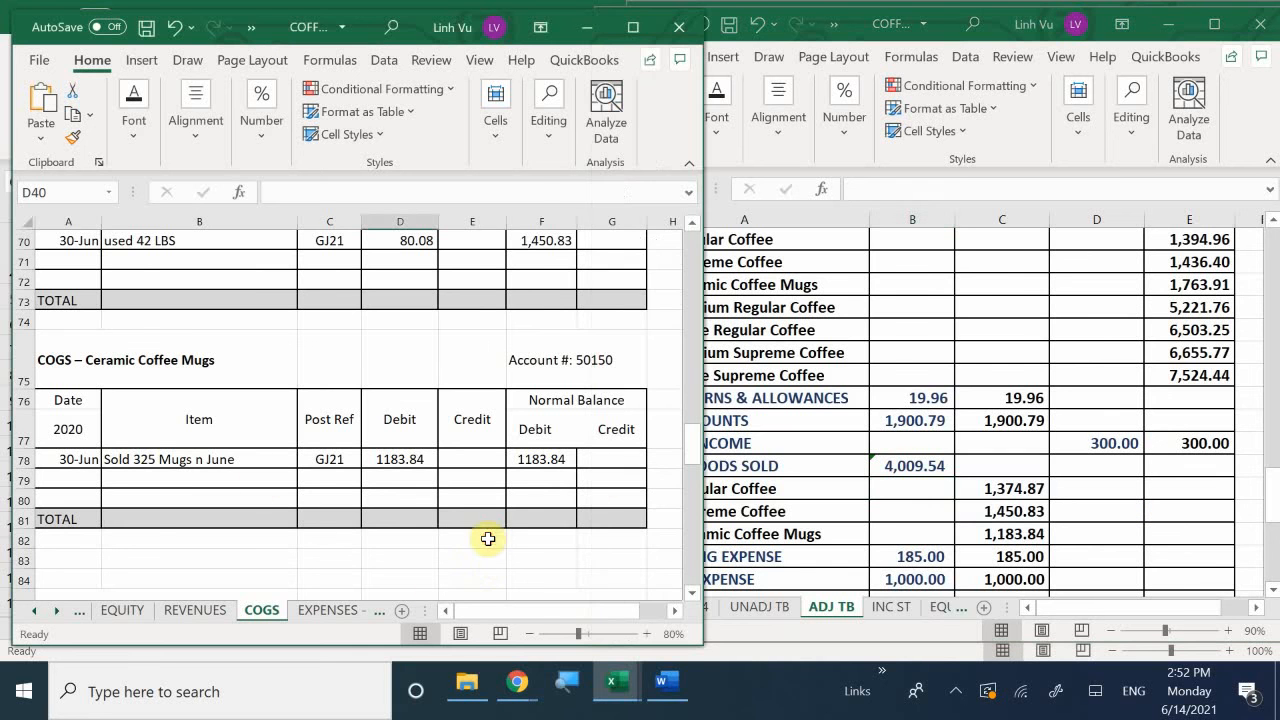
{"action": "scroll", "coordinate": [492, 535], "scroll_direction": "down", "scroll_amount": 3}
{"action": "scroll", "coordinate": [495, 523], "scroll_direction": "down", "scroll_amount": 4}
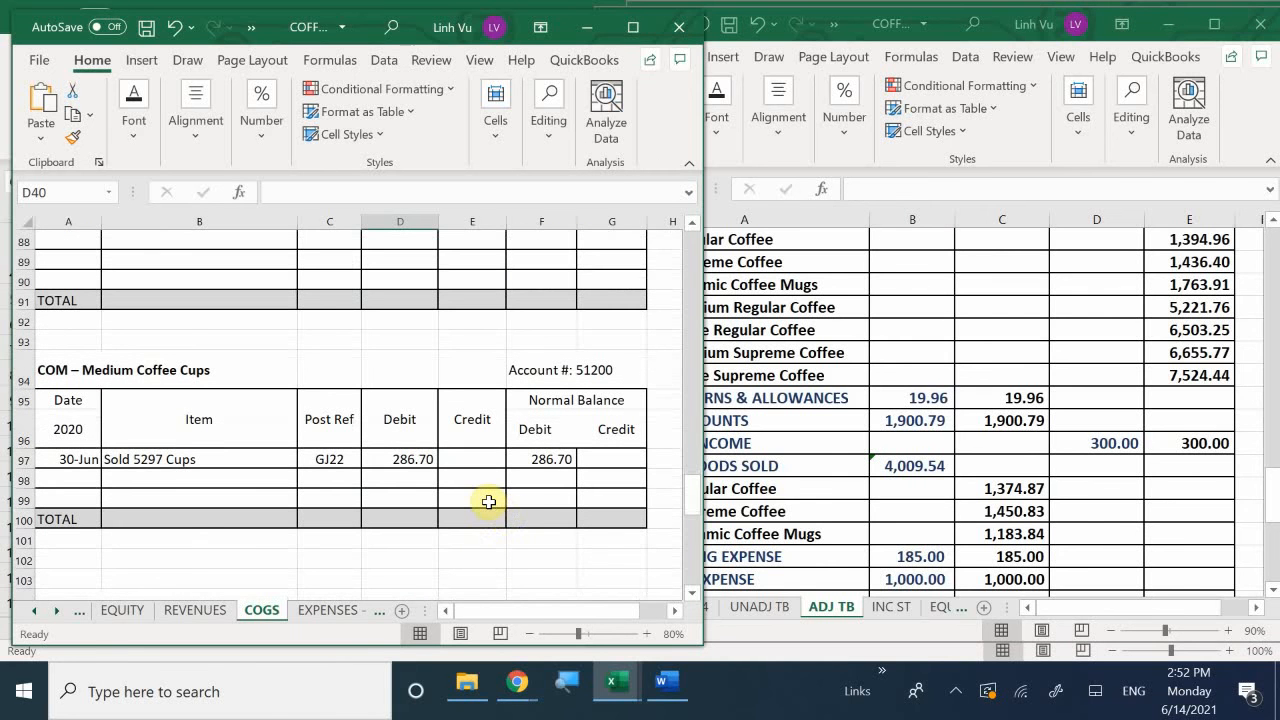
{"action": "scroll", "coordinate": [488, 502], "scroll_direction": "down", "scroll_amount": 5}
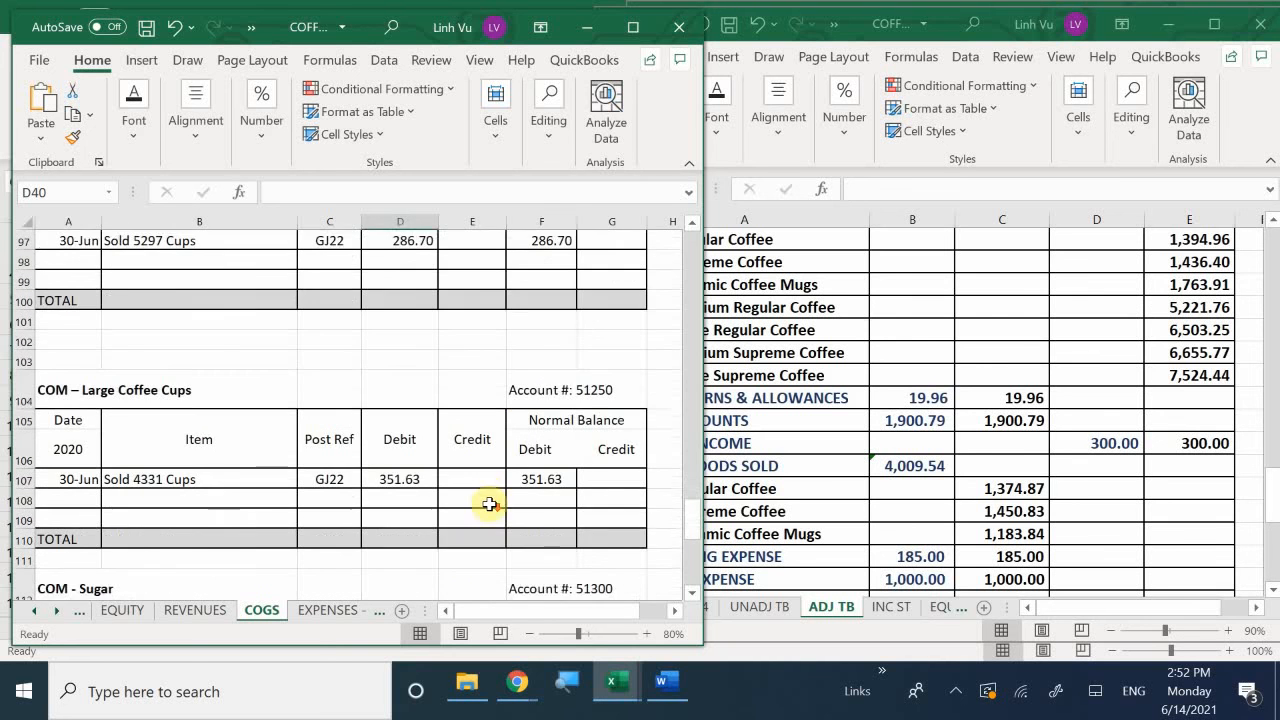
{"action": "scroll", "coordinate": [489, 503], "scroll_direction": "down", "scroll_amount": 5}
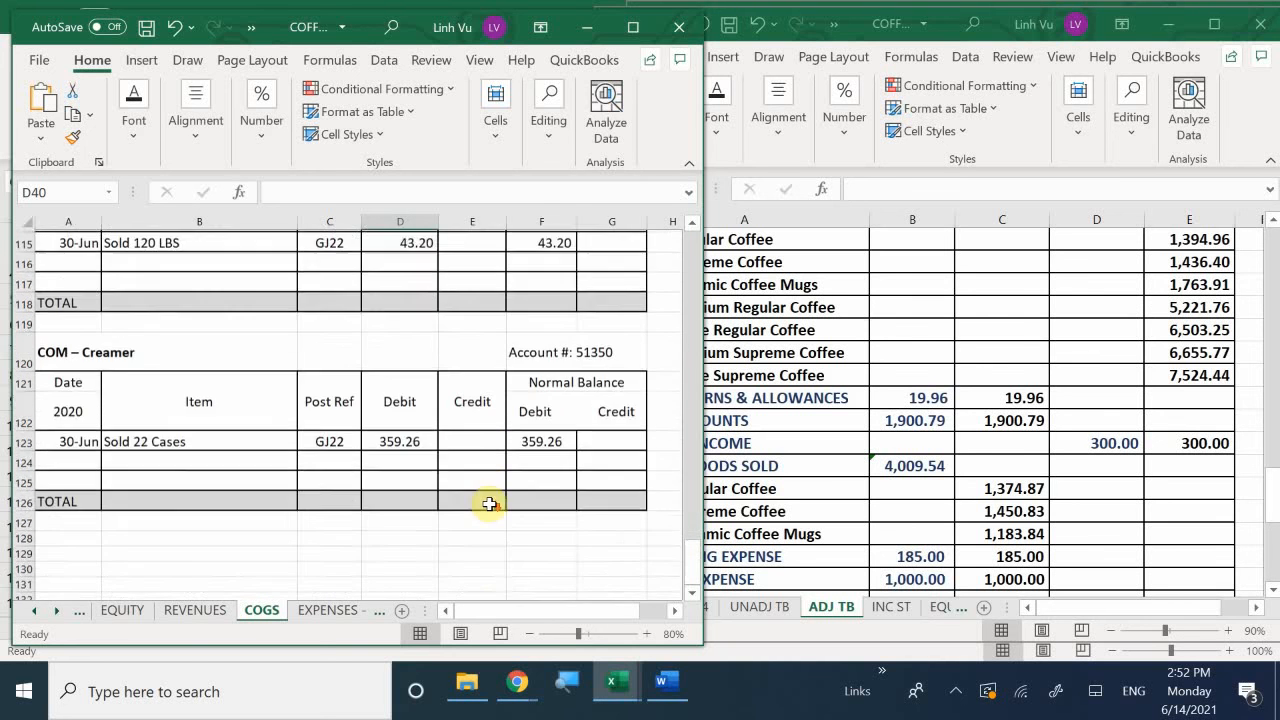
{"action": "scroll", "coordinate": [489, 503], "scroll_direction": "up", "scroll_amount": 4}
{"action": "scroll", "coordinate": [489, 504], "scroll_direction": "up", "scroll_amount": 5}
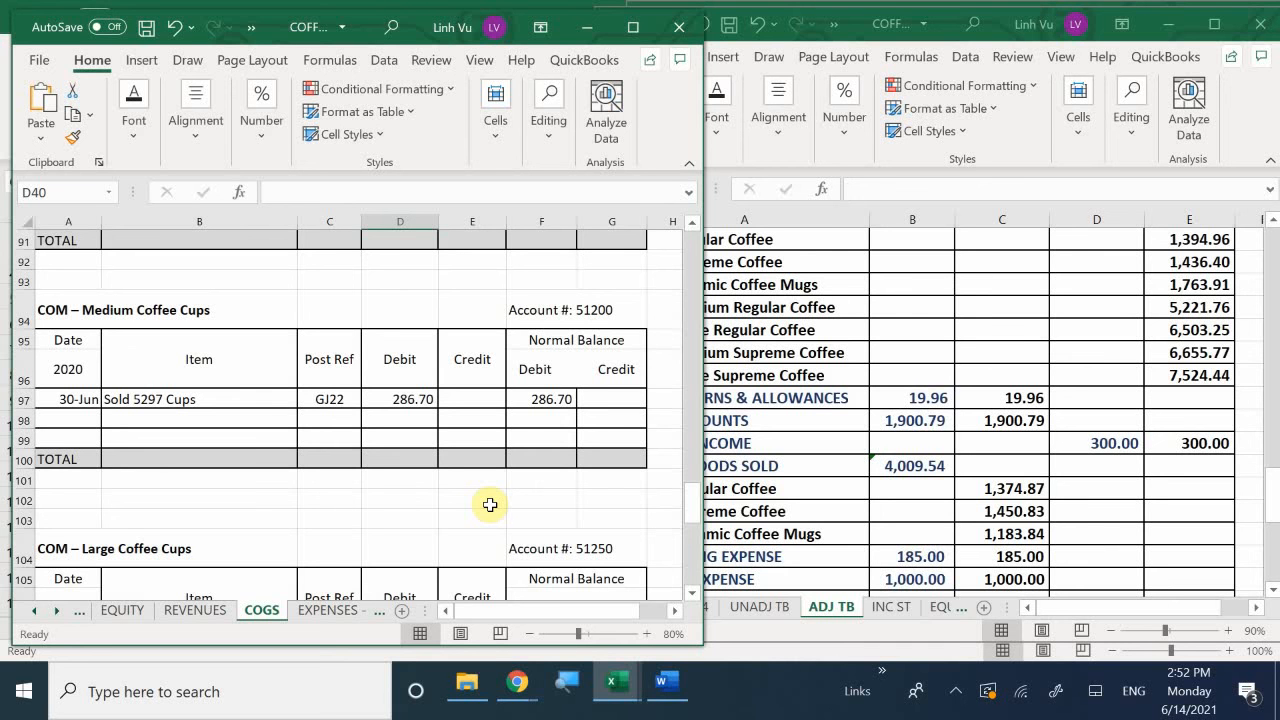
Insert five blank rows above ADVERTISING EXPENSE in the adjusted trial balance, starting at row 84.
{"action": "left_click", "coordinate": [838, 465]}
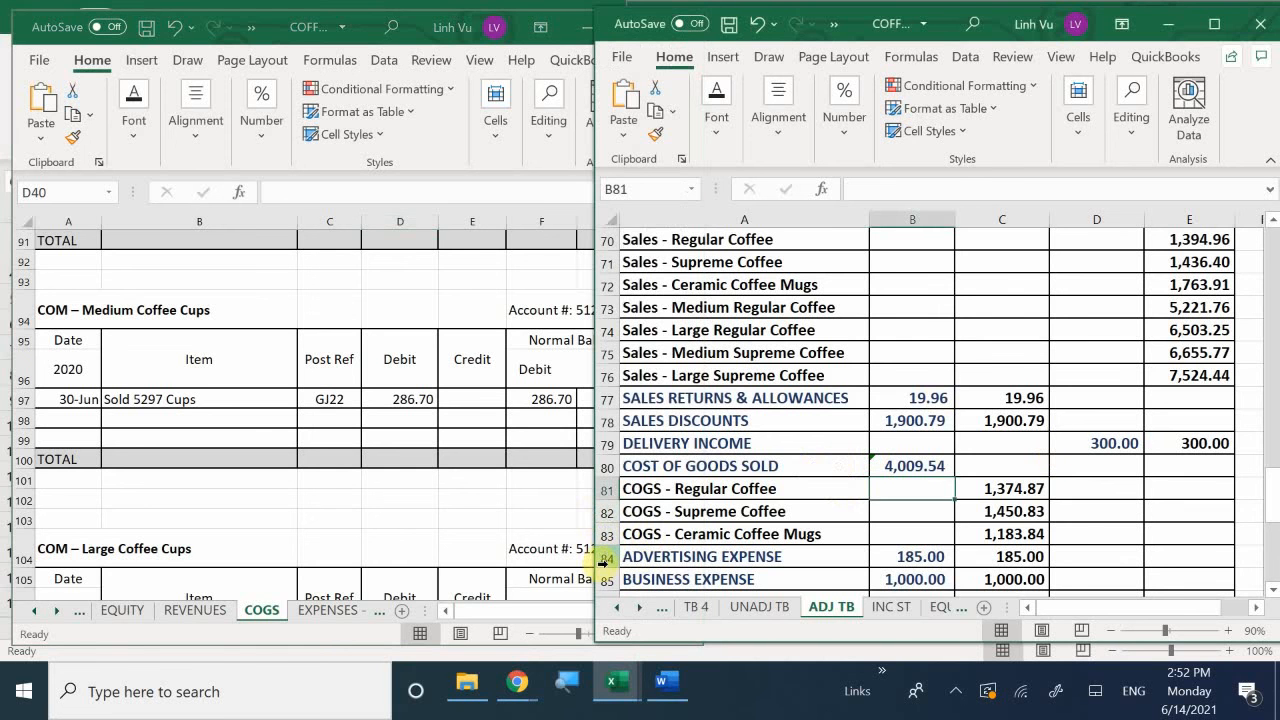
{"action": "left_click", "coordinate": [607, 559]}
{"action": "right_click", "coordinate": [609, 557]}
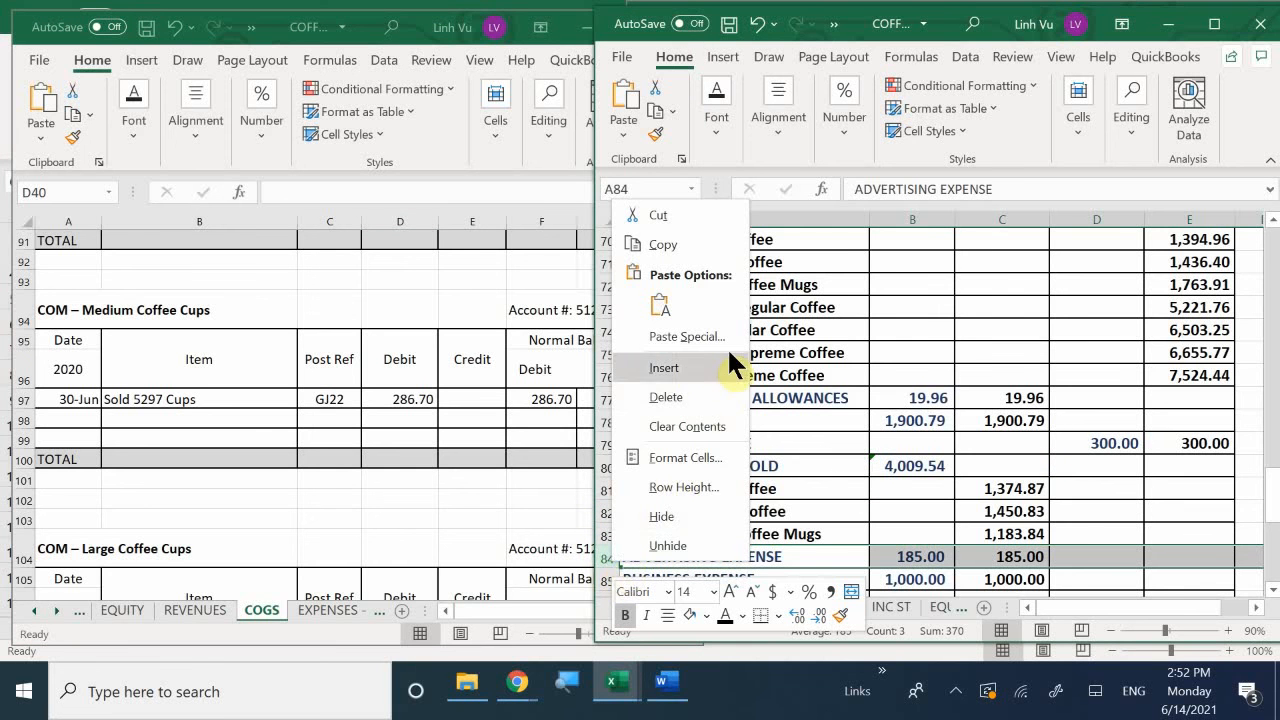
{"action": "left_click", "coordinate": [684, 364]}
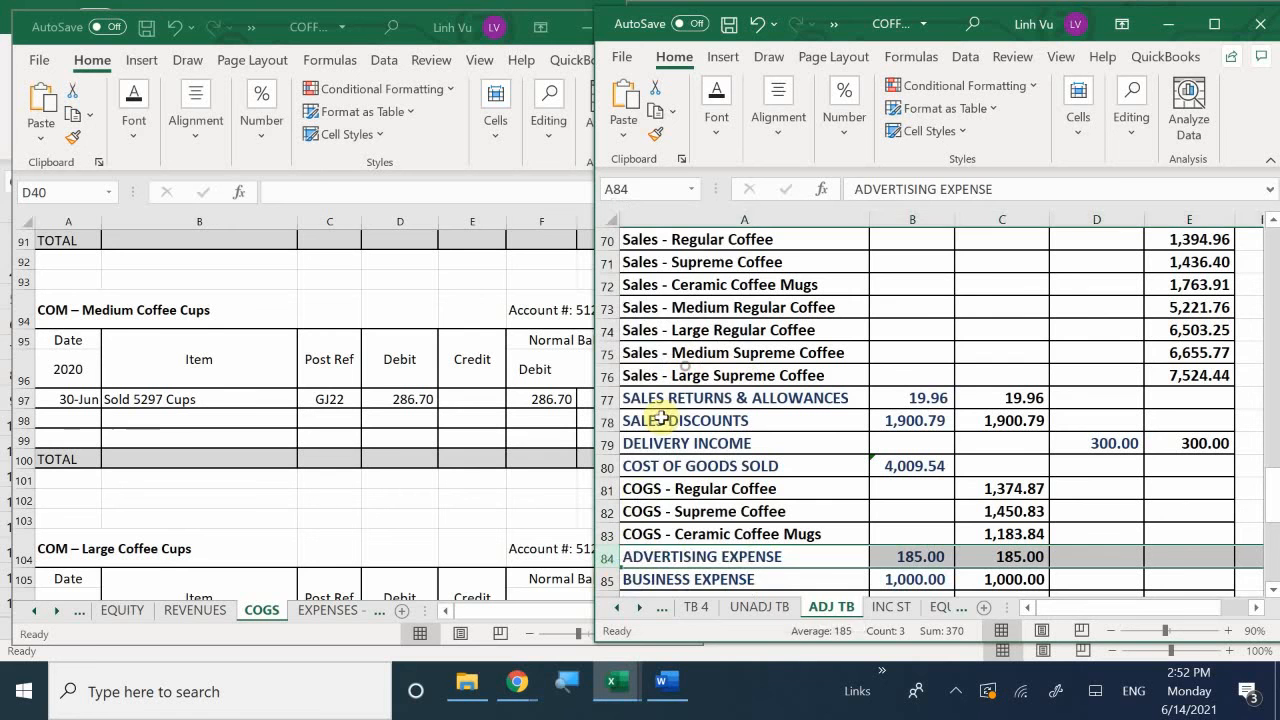
{"action": "right_click", "coordinate": [610, 558]}
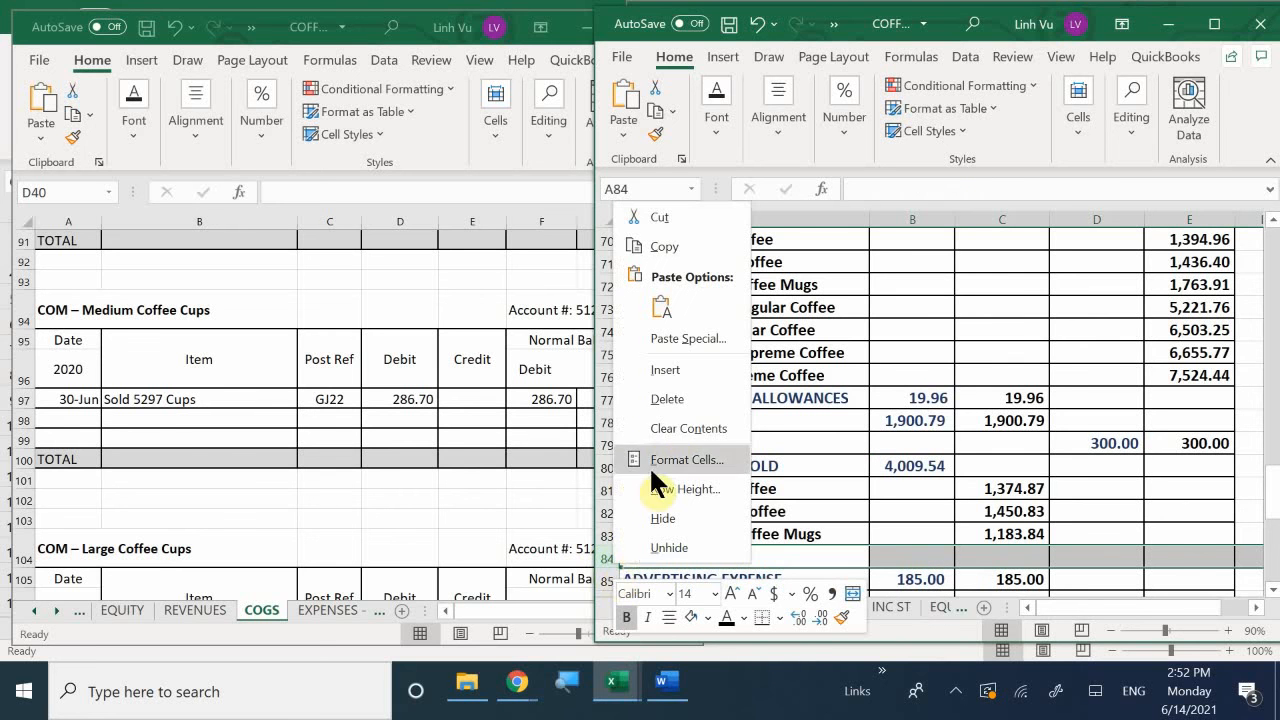
{"action": "left_click", "coordinate": [674, 370]}
{"action": "right_click", "coordinate": [608, 557]}
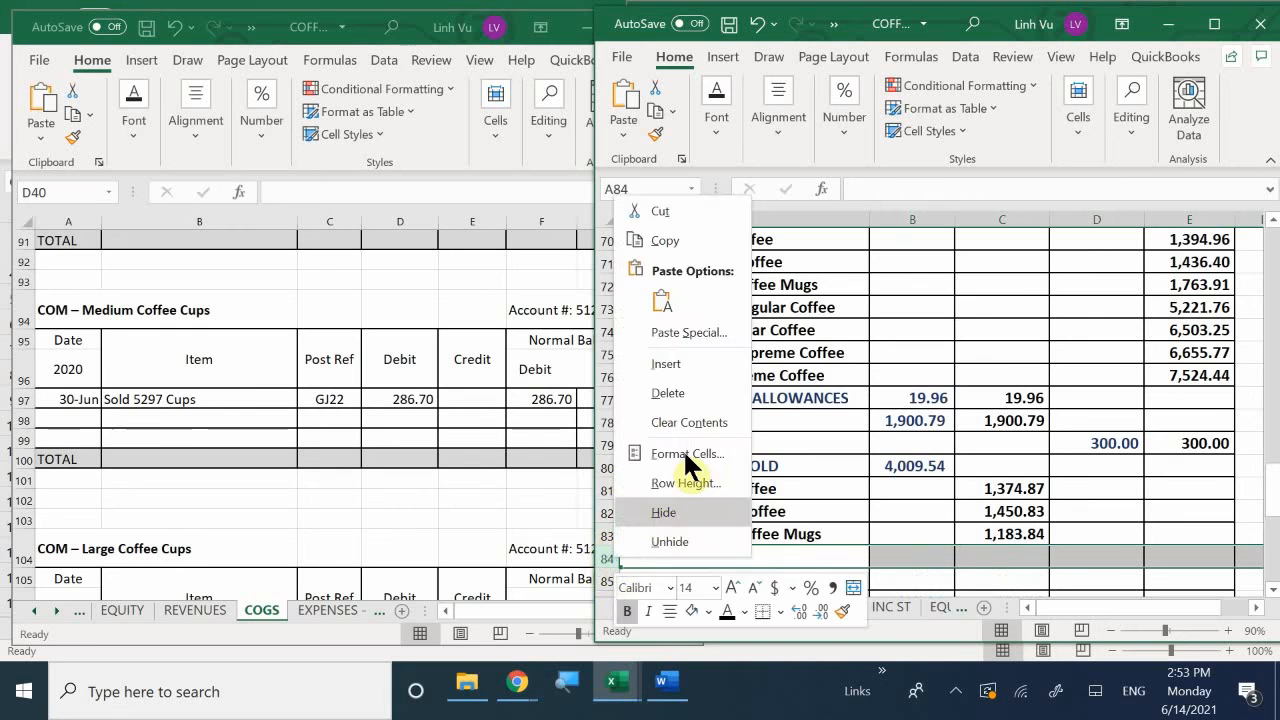
{"action": "left_click", "coordinate": [703, 366]}
{"action": "right_click", "coordinate": [608, 558]}
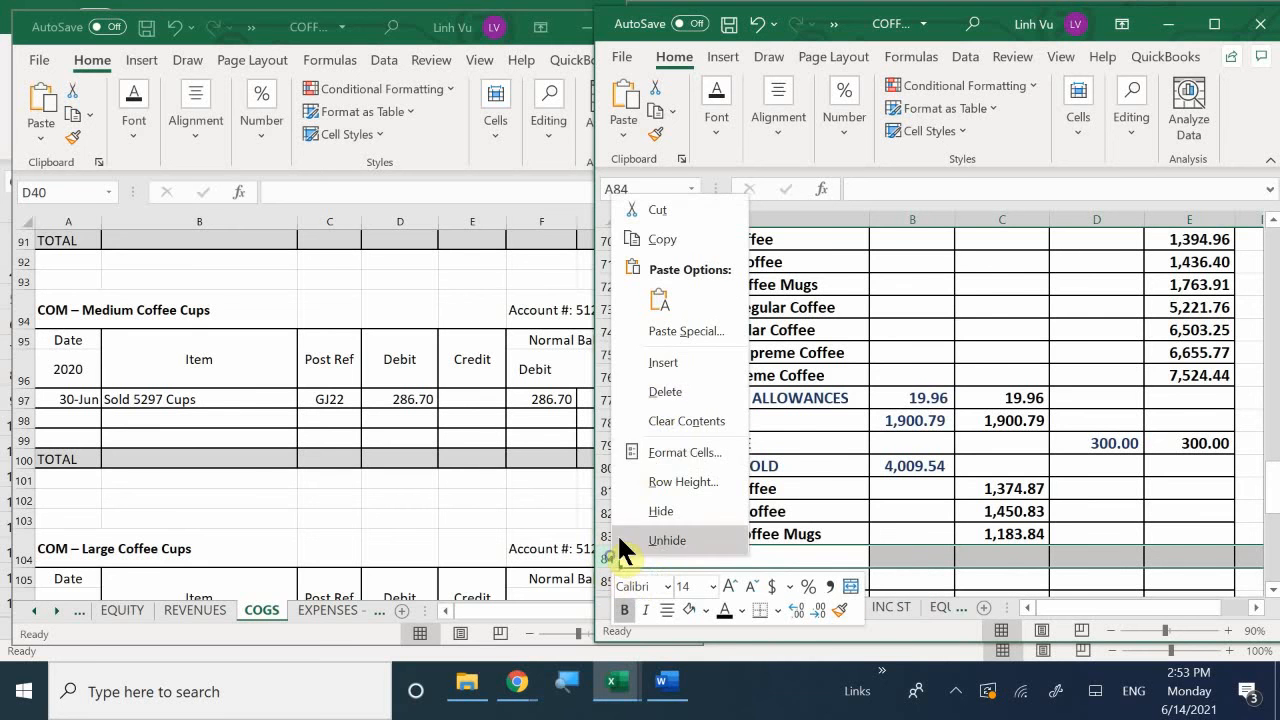
{"action": "left_click", "coordinate": [663, 368]}
{"action": "scroll", "coordinate": [663, 380], "scroll_direction": "down", "scroll_amount": 1}
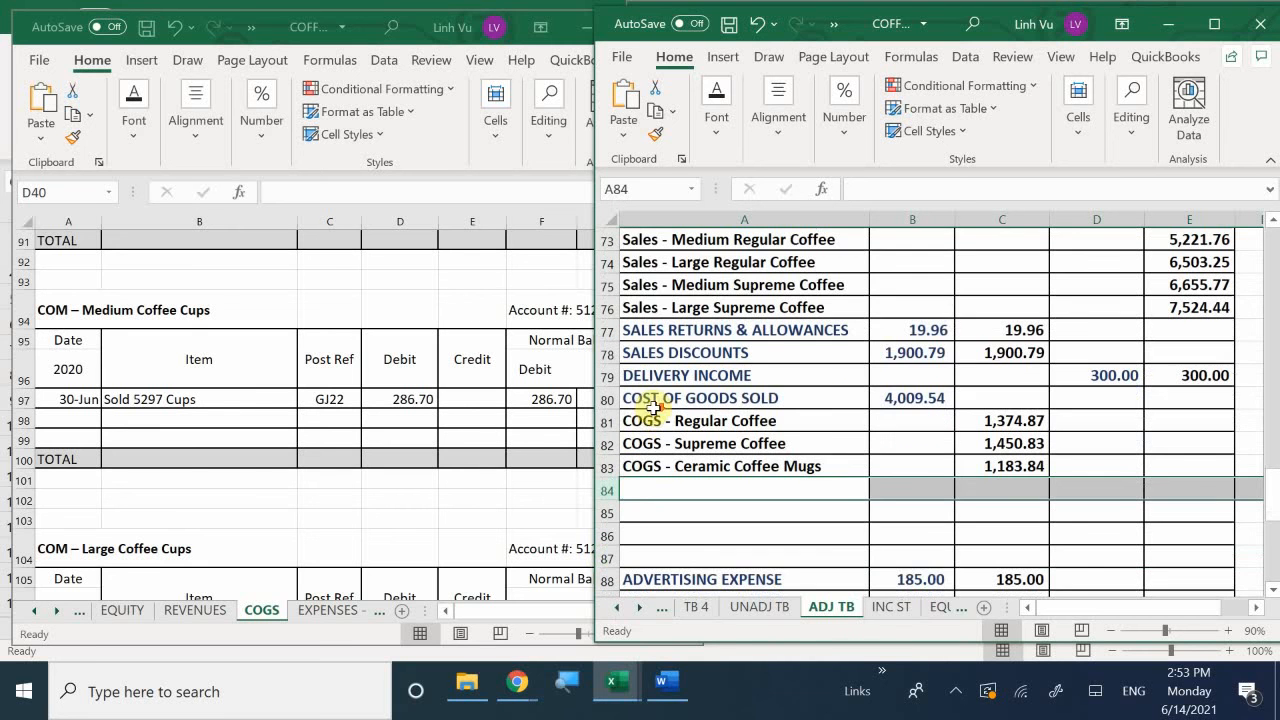
{"action": "right_click", "coordinate": [608, 490]}
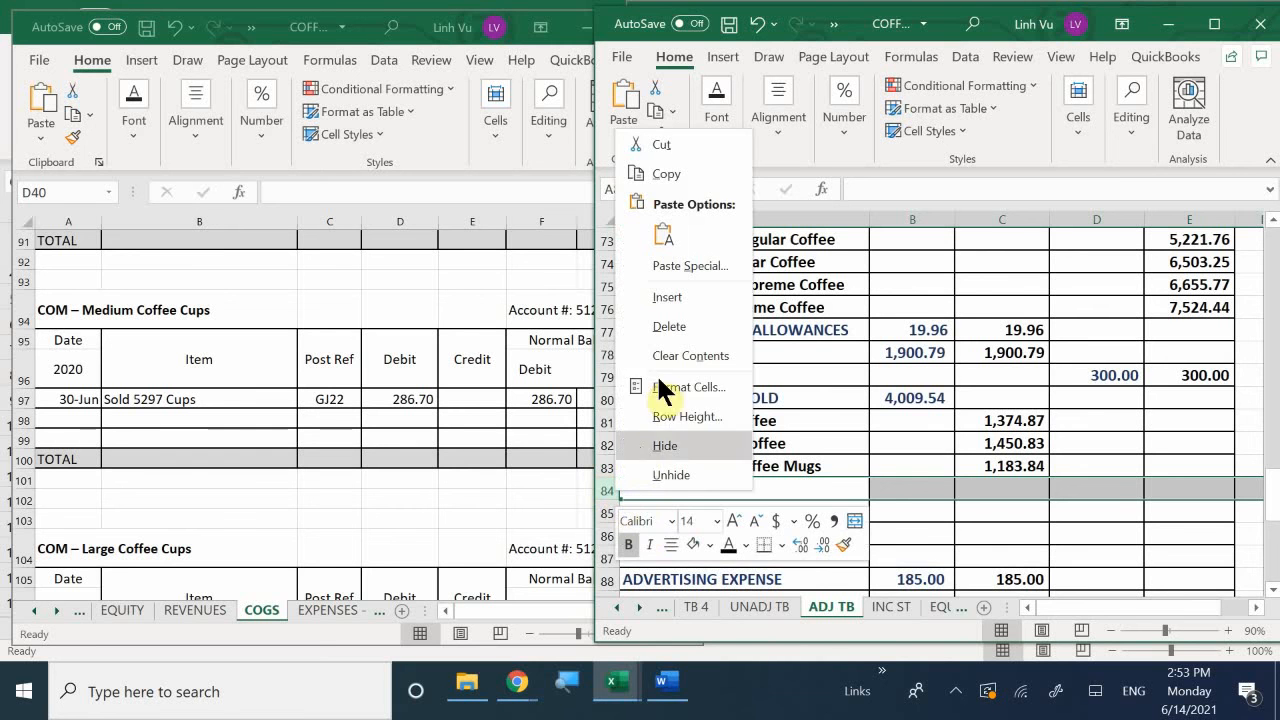
{"action": "left_click", "coordinate": [667, 298]}
Enter the heading COST OF MATERIALS in A84 of the adjusted trial balance, below COGS - Ceramic Coffee Mugs.
{"action": "left_click", "coordinate": [660, 490]}
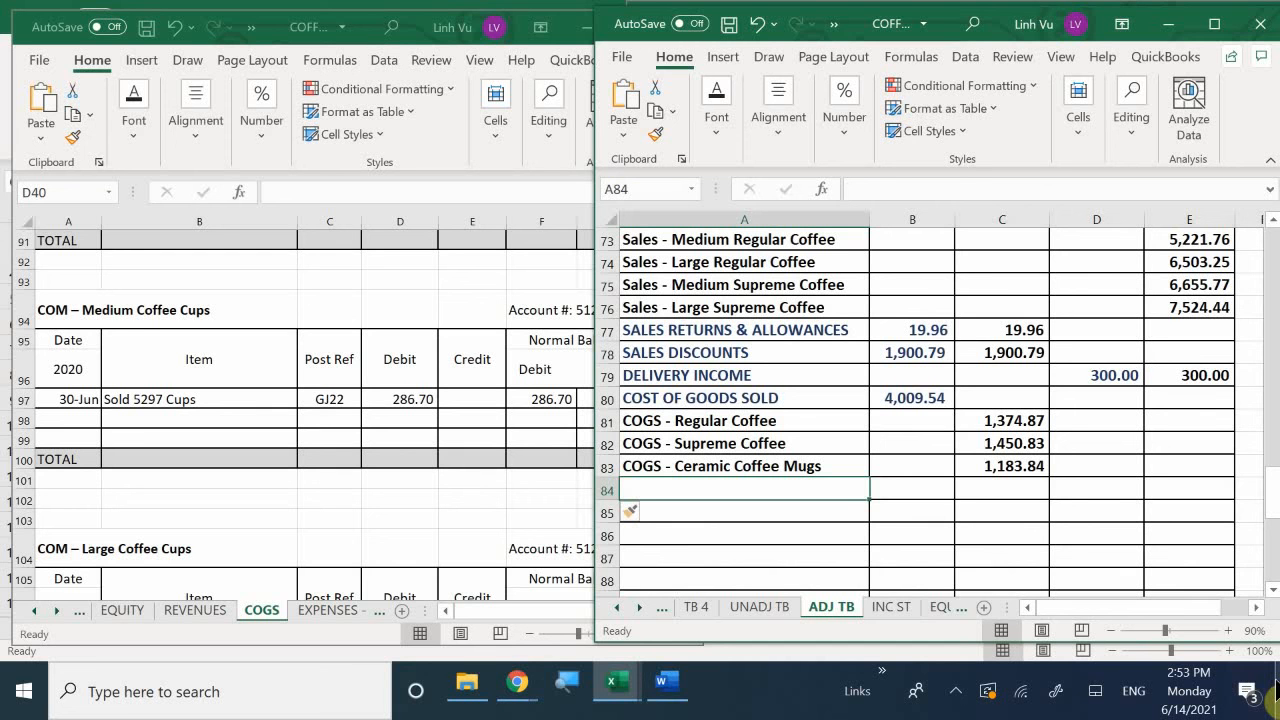
{"action": "type", "text": "COST"}
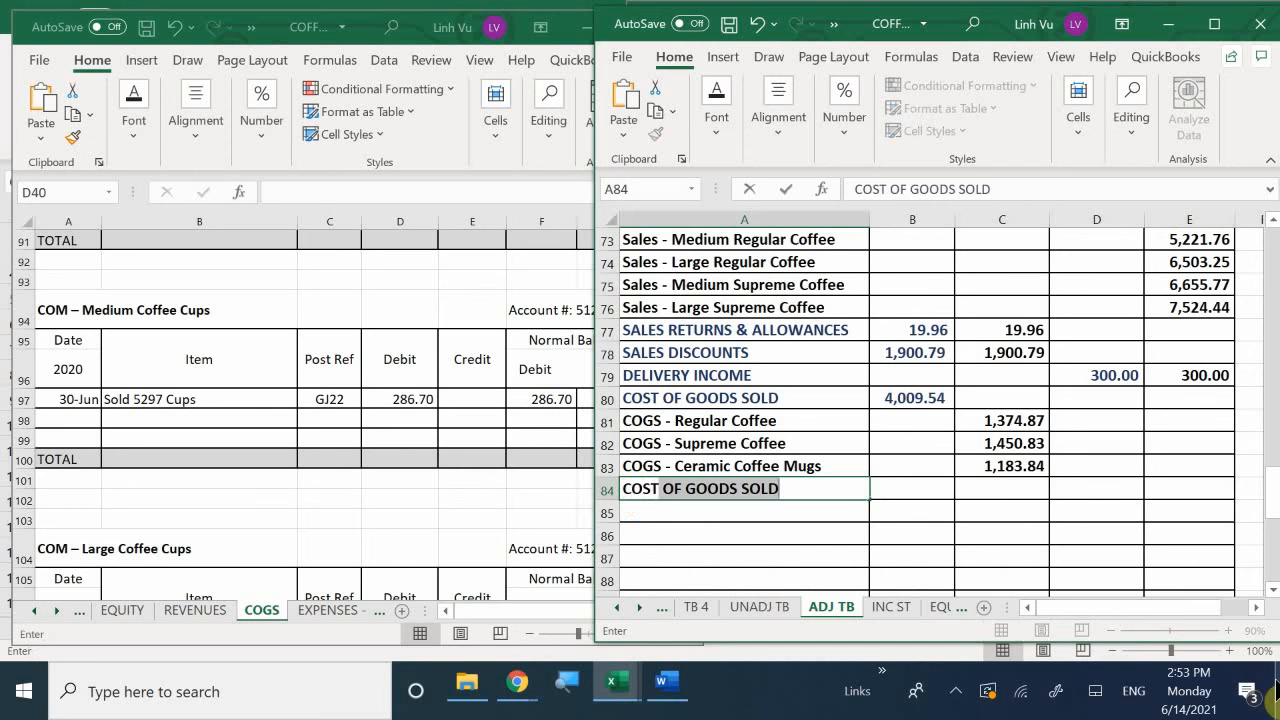
{"action": "type", "text": " OF MATERIALS"}
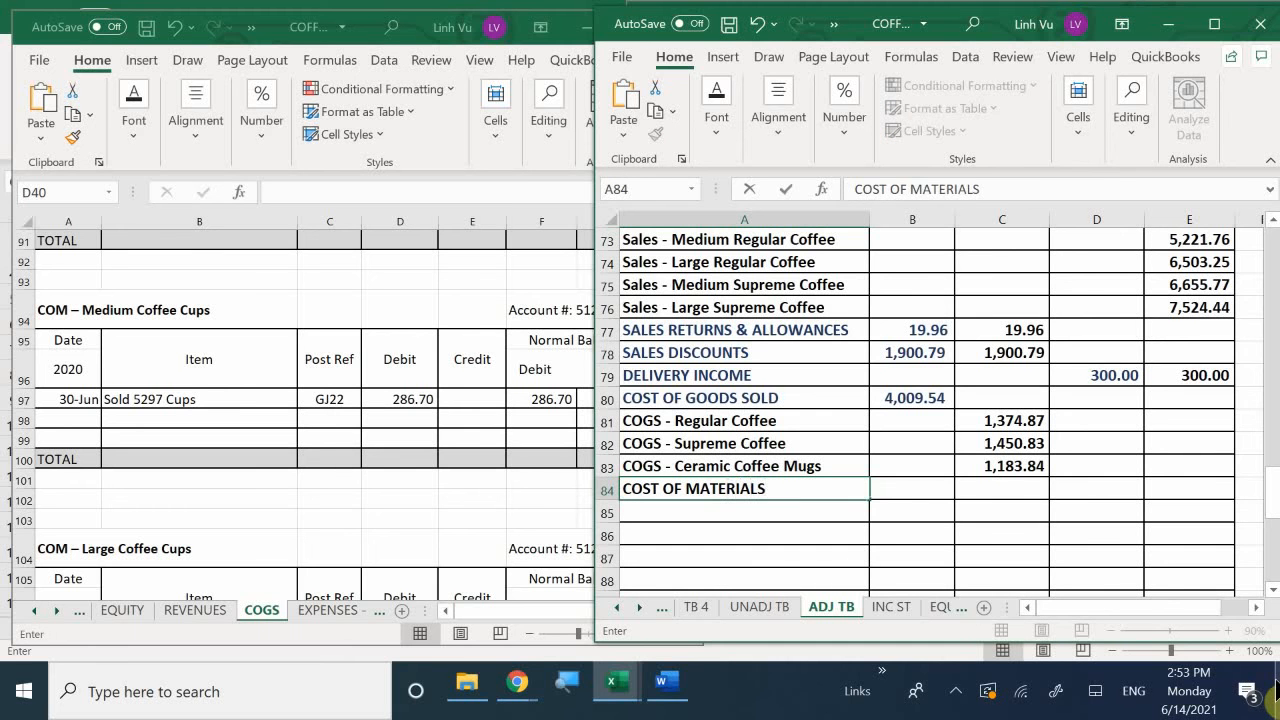
{"action": "key", "text": "ctrl+Return"}
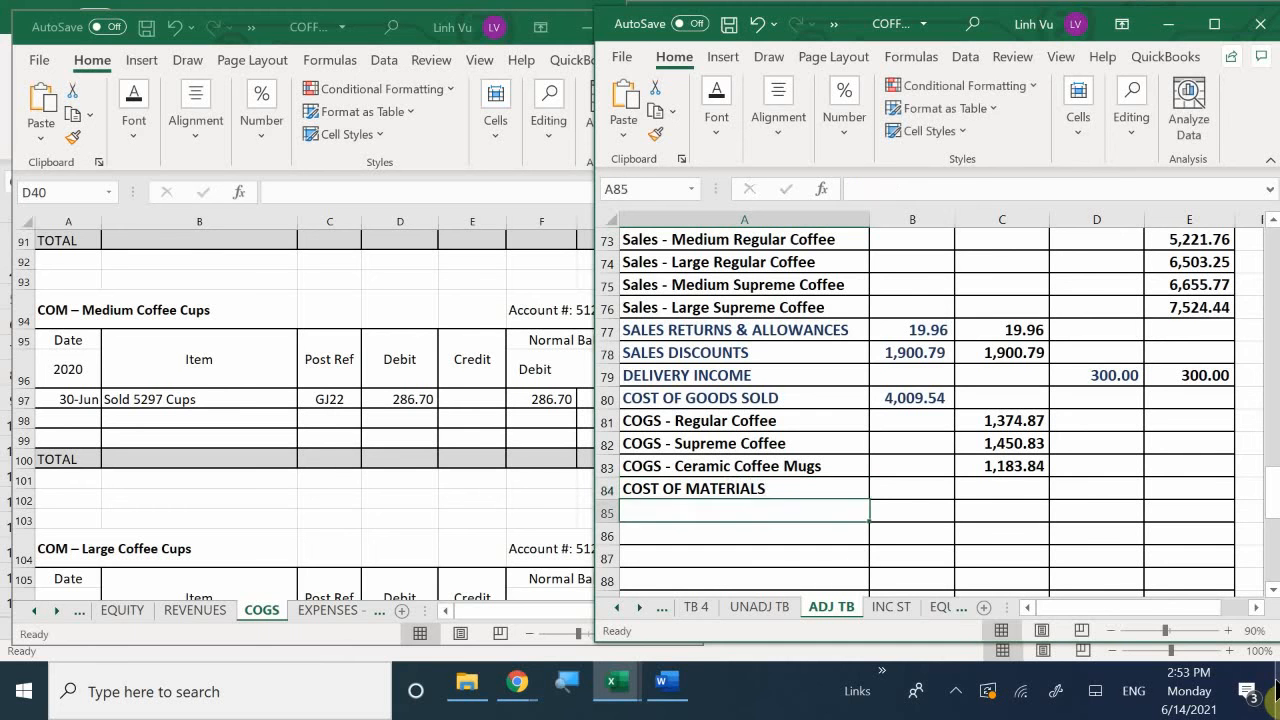
Color the COST OF MATERIALS heading in A84 dark blue to match the other main account headings.
{"action": "left_click", "coordinate": [712, 135]}
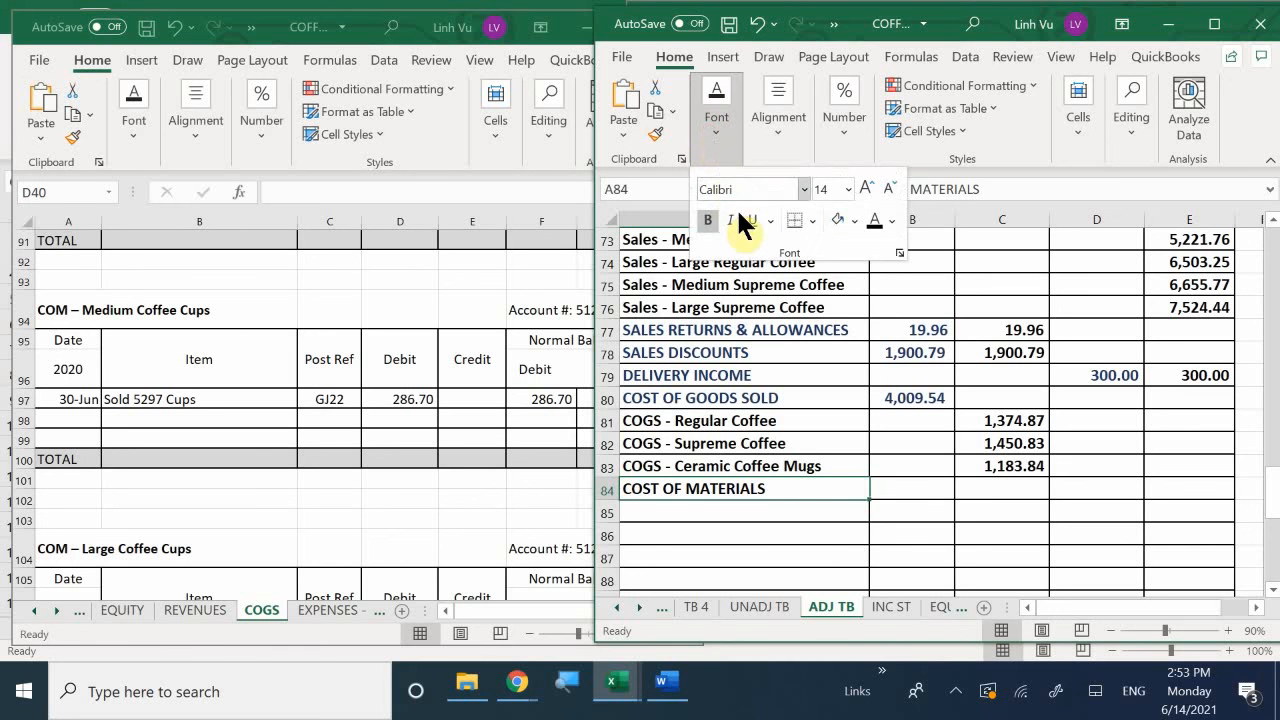
{"action": "left_click", "coordinate": [891, 220]}
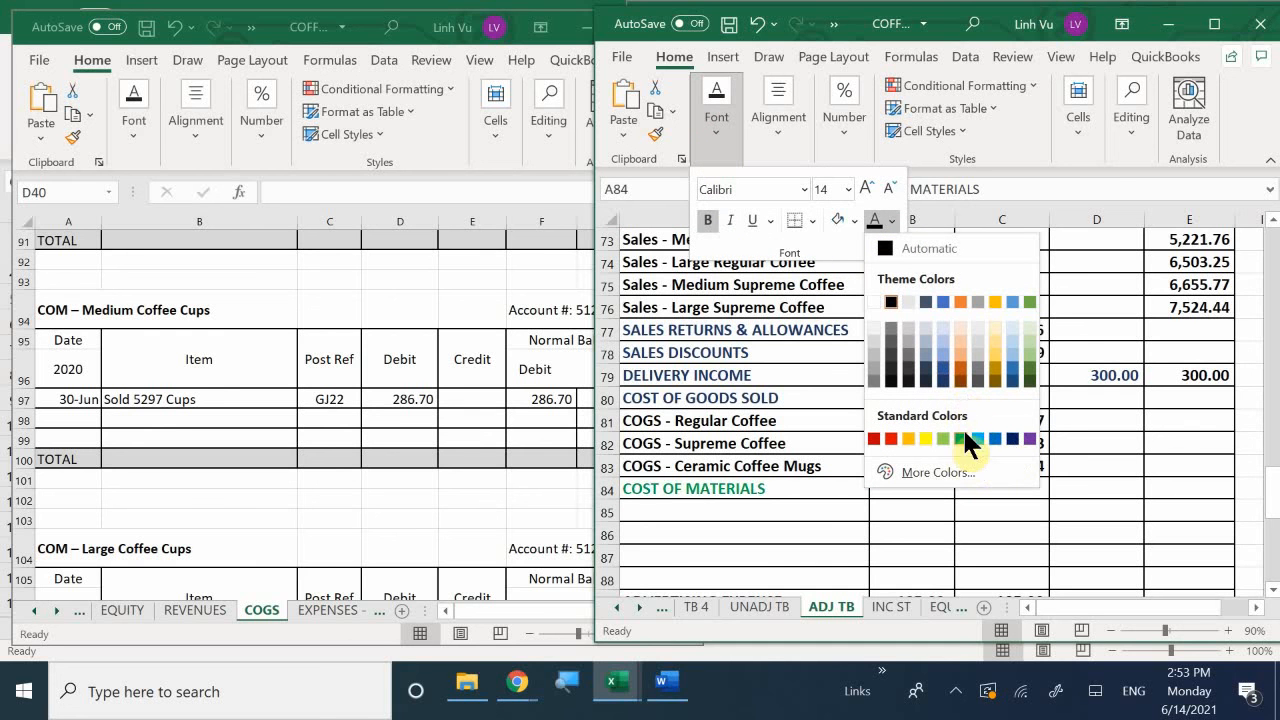
{"action": "left_click", "coordinate": [940, 380]}
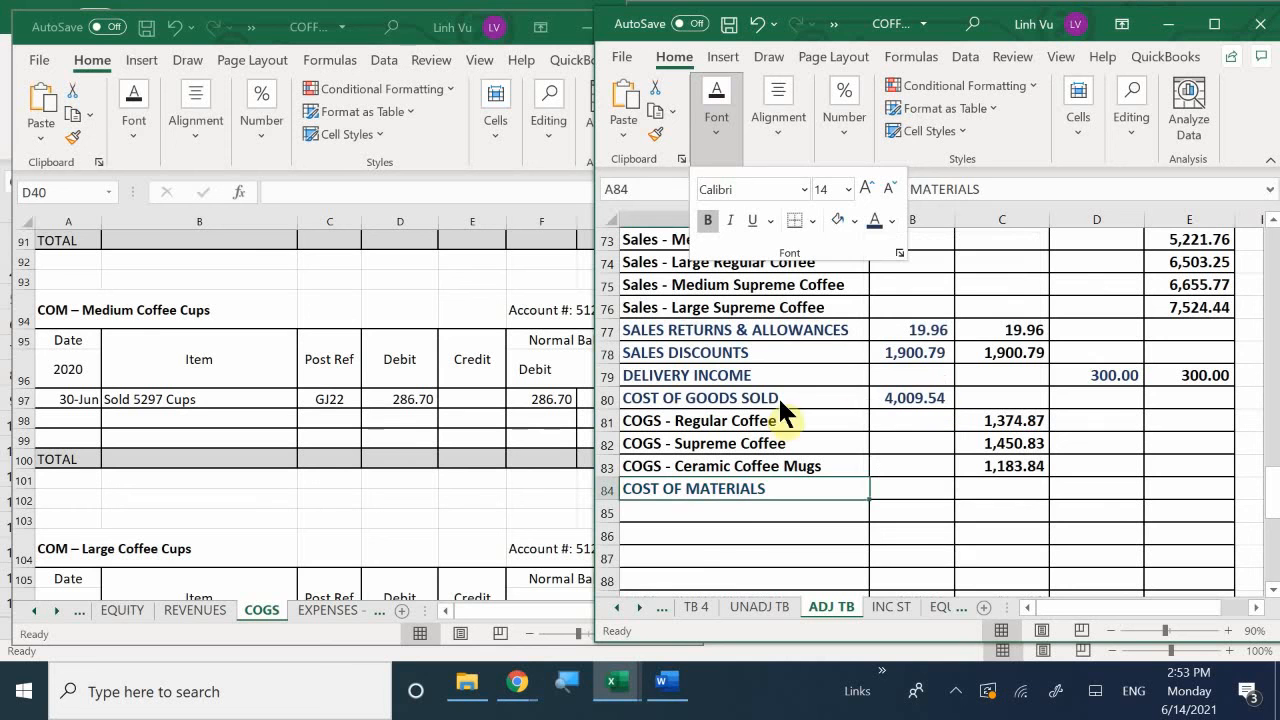
{"action": "left_click", "coordinate": [727, 525]}
Find the medium cups ledger on the COGS sheet and enter the account name COM - Medium Coffee Cups in A85 of the adjusted trial balance.
{"action": "left_click", "coordinate": [752, 510]}
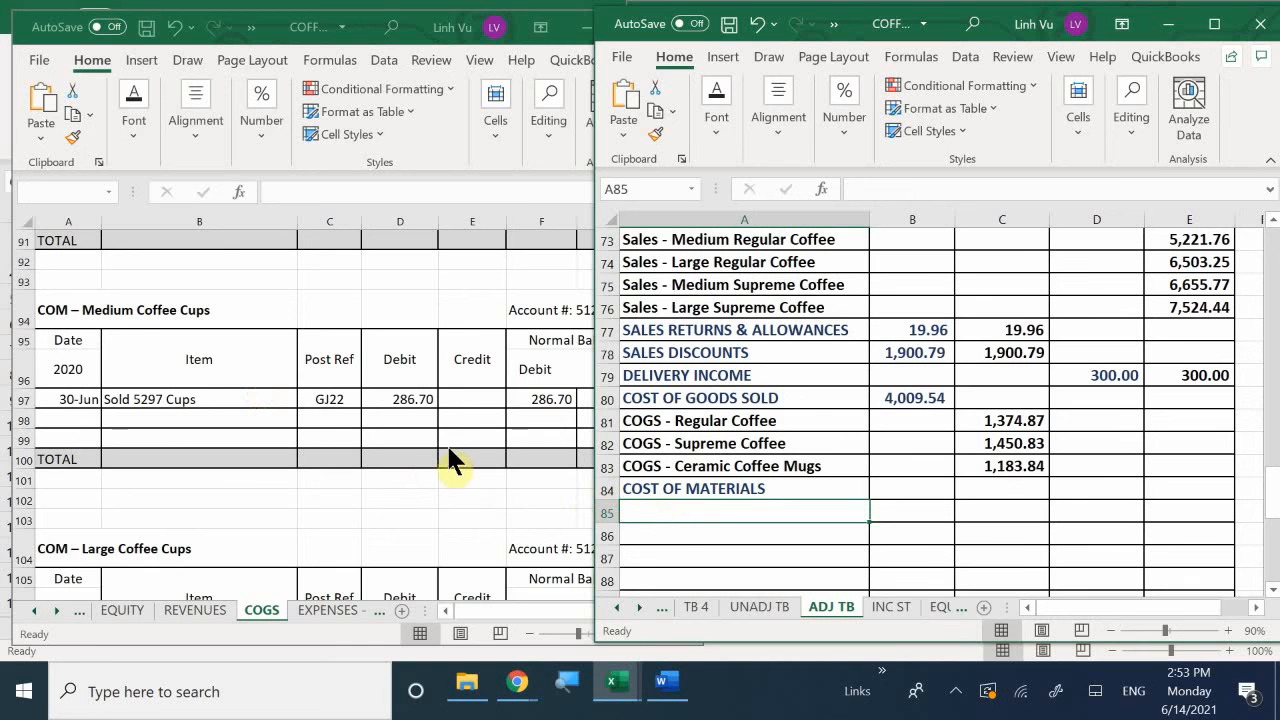
{"action": "left_click", "coordinate": [426, 471]}
{"action": "scroll", "coordinate": [426, 471], "scroll_direction": "up", "scroll_amount": 5}
{"action": "scroll", "coordinate": [425, 476], "scroll_direction": "up", "scroll_amount": 3}
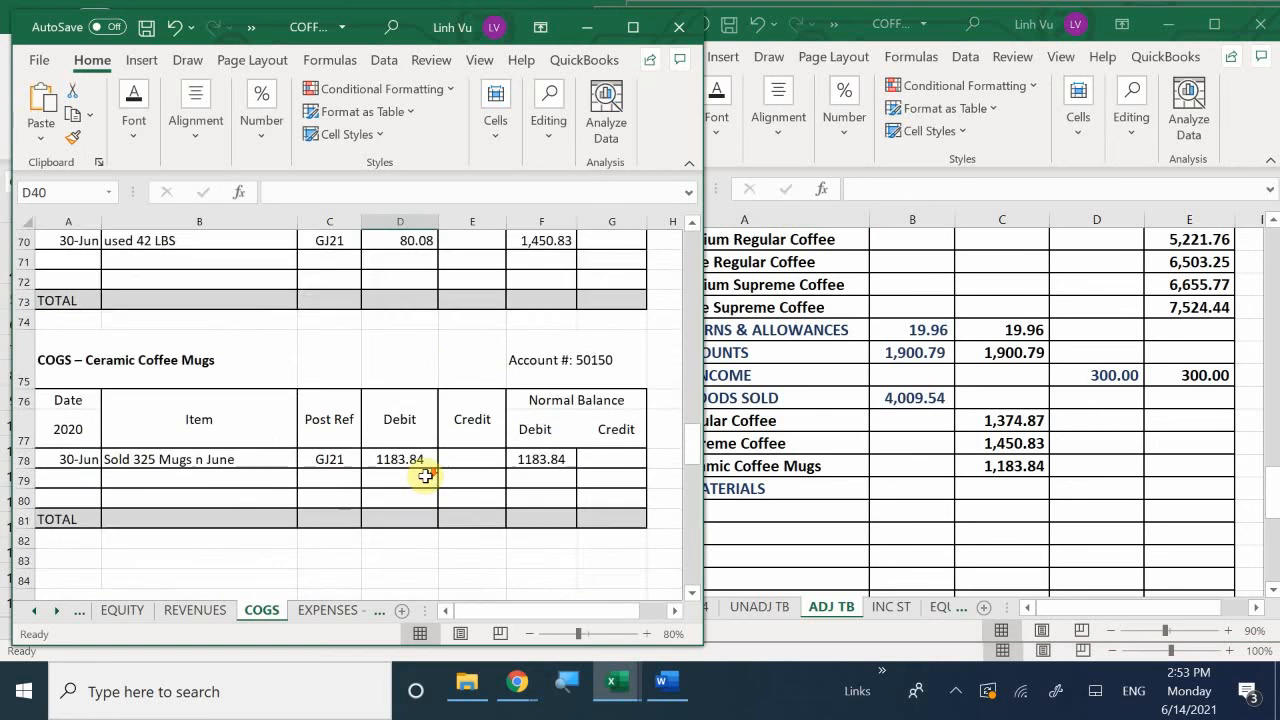
{"action": "scroll", "coordinate": [425, 476], "scroll_direction": "down", "scroll_amount": 4}
{"action": "scroll", "coordinate": [425, 476], "scroll_direction": "down", "scroll_amount": 3}
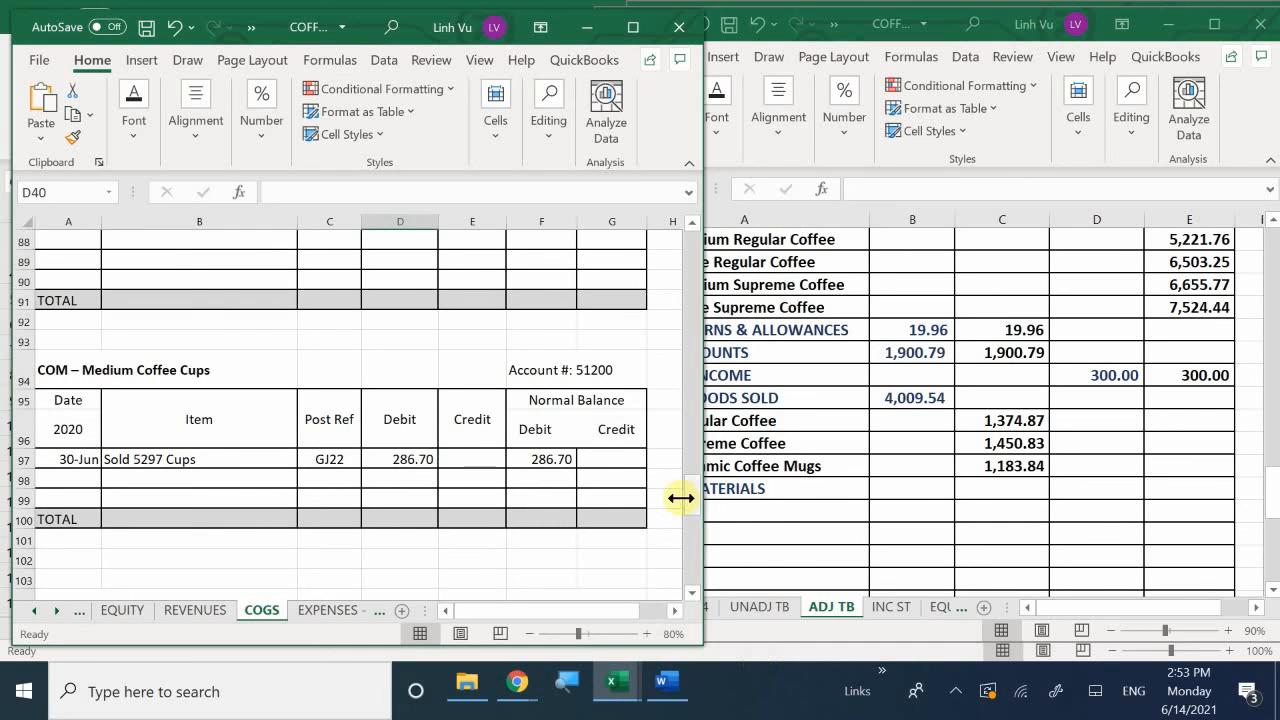
{"action": "left_click", "coordinate": [745, 515]}
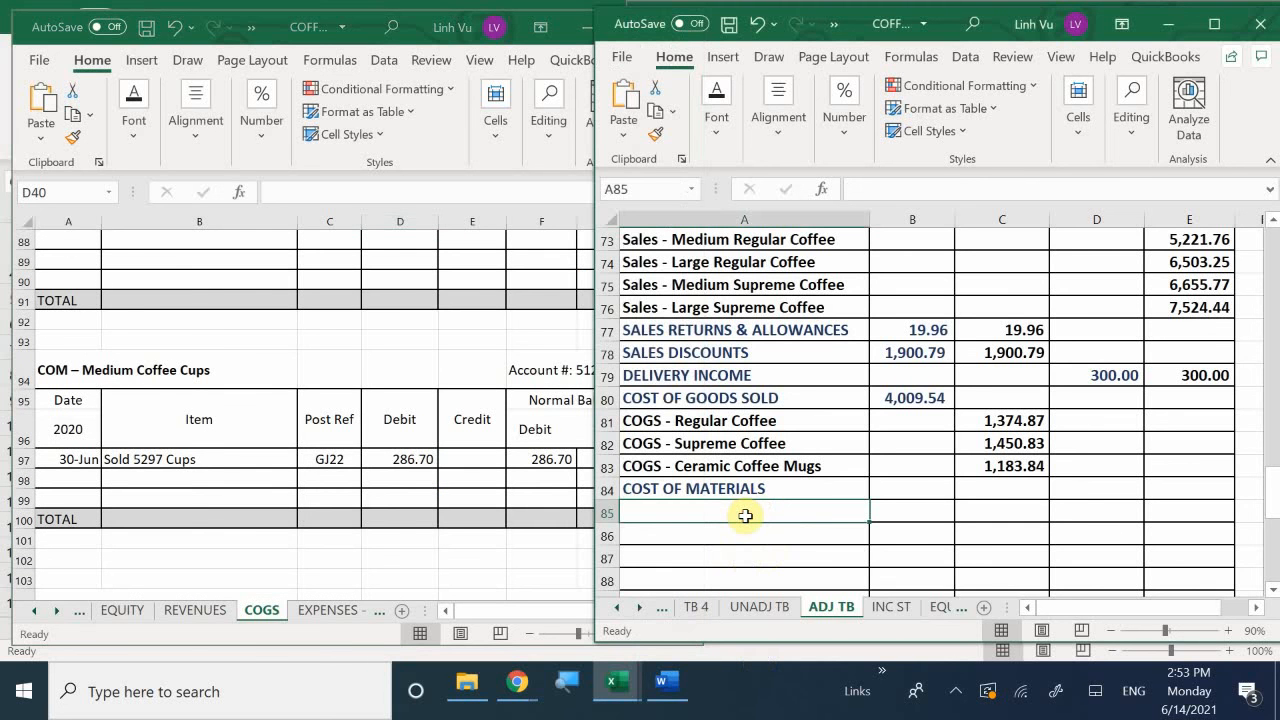
{"action": "type", "text": "CIN"}
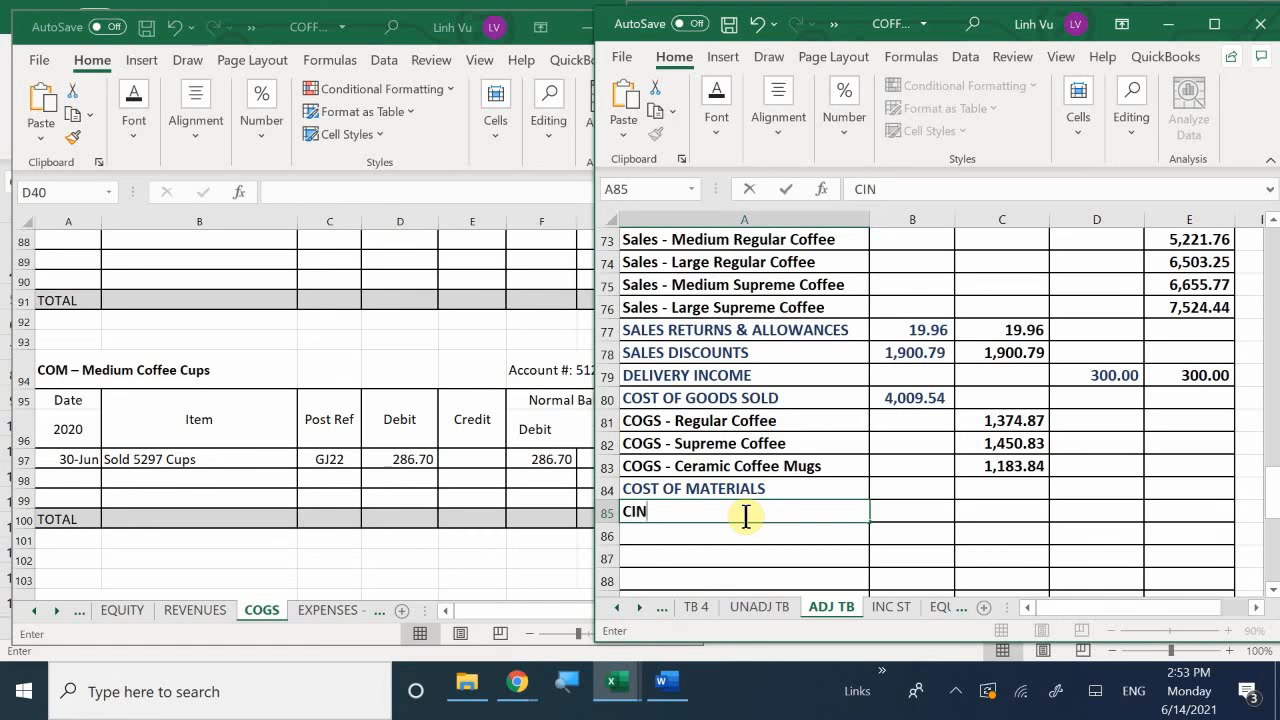
{"action": "key", "text": "BackSpace"}
{"action": "key", "text": "BackSpace"}
{"action": "type", "text": "OM -0"}
{"action": "key", "text": "BackSpace"}
{"action": "key", "text": "BackSpace"}
{"action": "type", "text": "- Melu"}
{"action": "key", "text": "BackSpace"}
{"action": "key", "text": "BackSpace"}
{"action": "type", "text": "diu"}
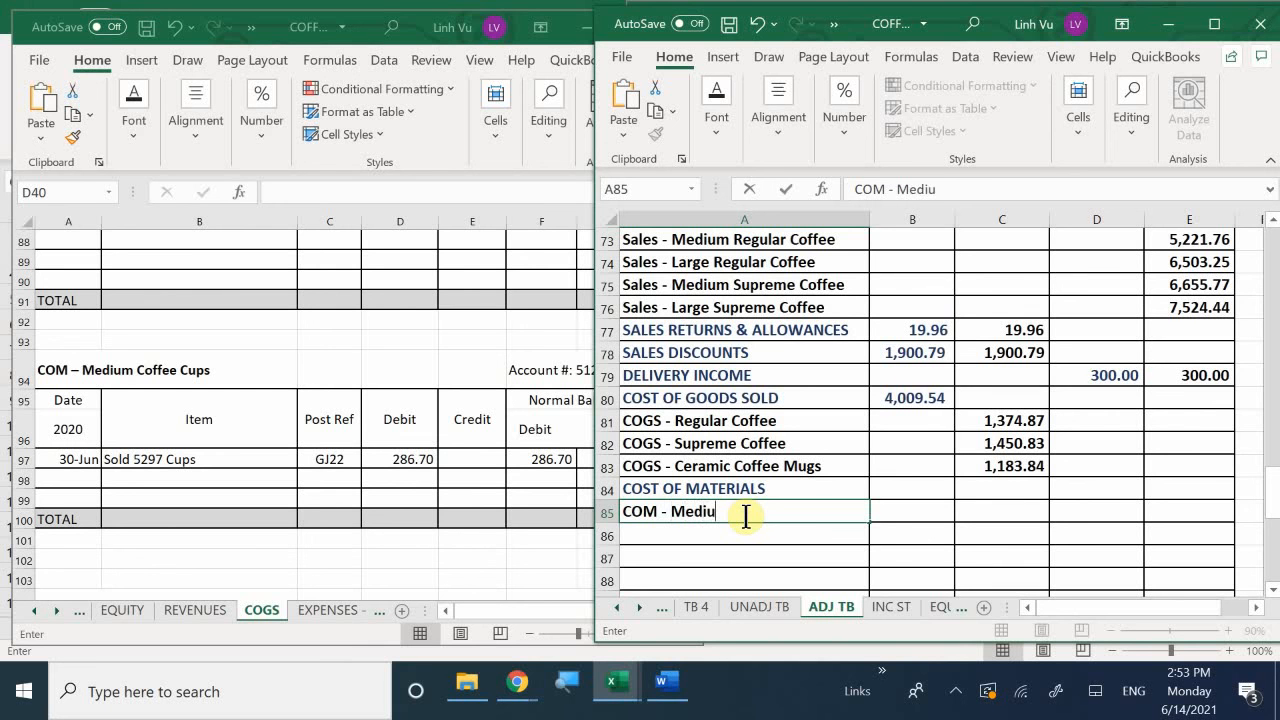
{"action": "type", "text": "m Coffee Cuo"}
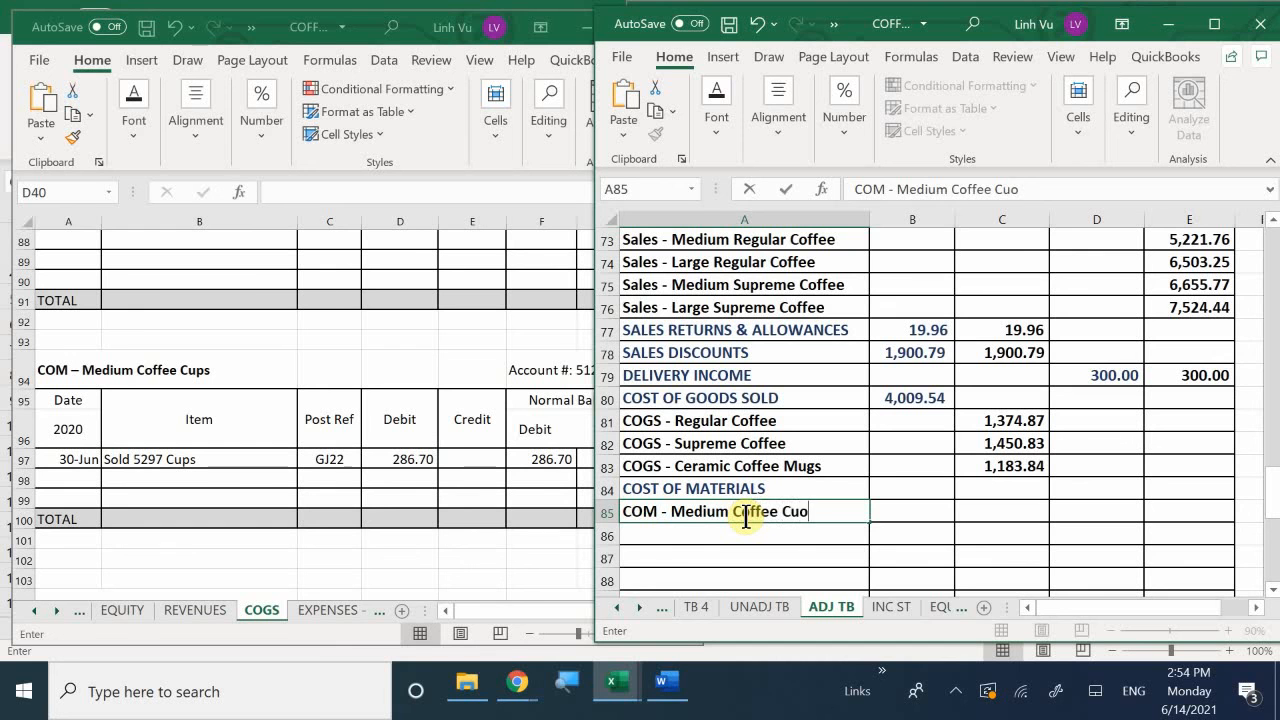
{"action": "key", "text": "BackSpace"}
{"action": "type", "text": "ps"}
Enter 286.70 in C85 as the debit for COM - Medium Coffee Cups.
{"action": "key", "text": "Tab"}
{"action": "key", "text": "Tab"}
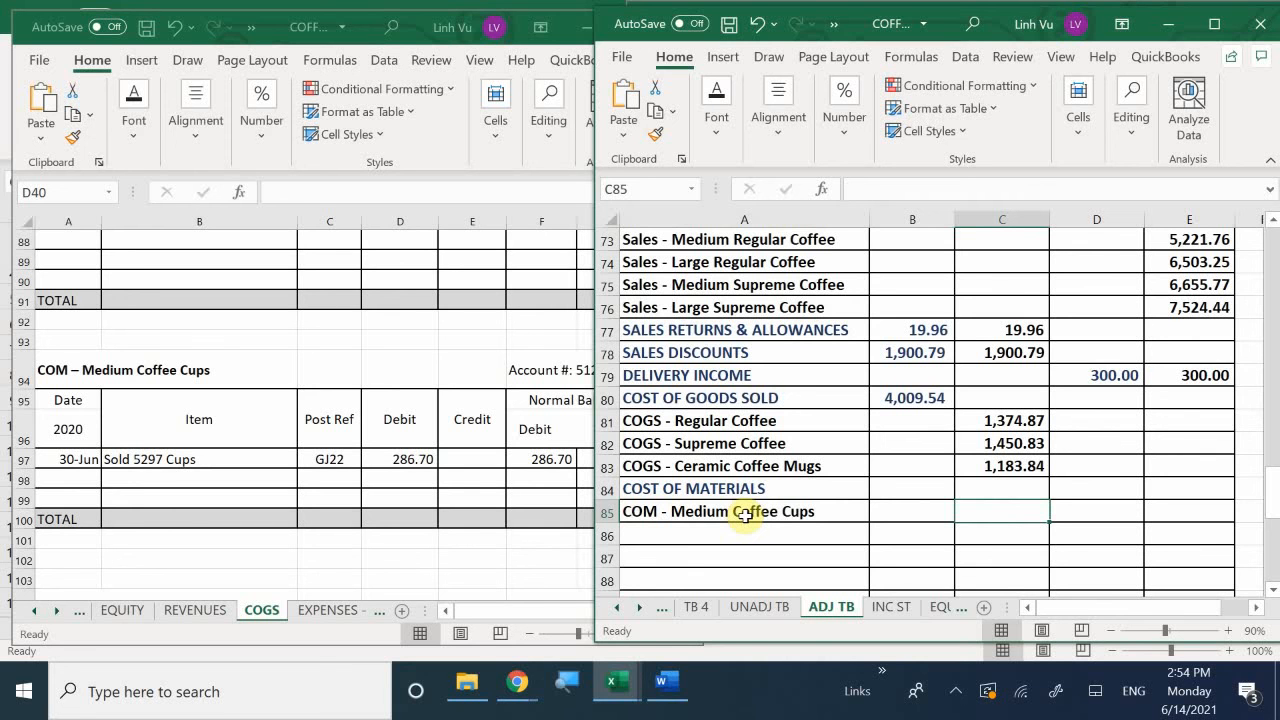
{"action": "type", "text": "286.70"}
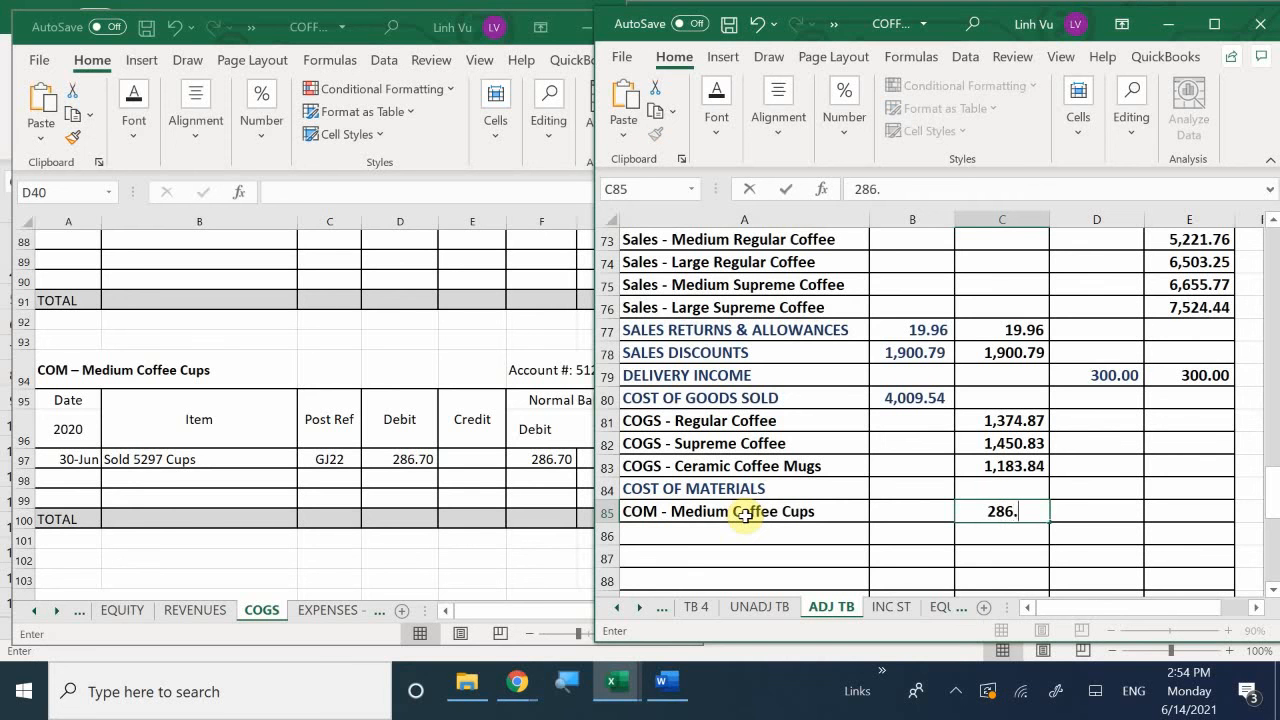
{"action": "key", "text": "Return"}
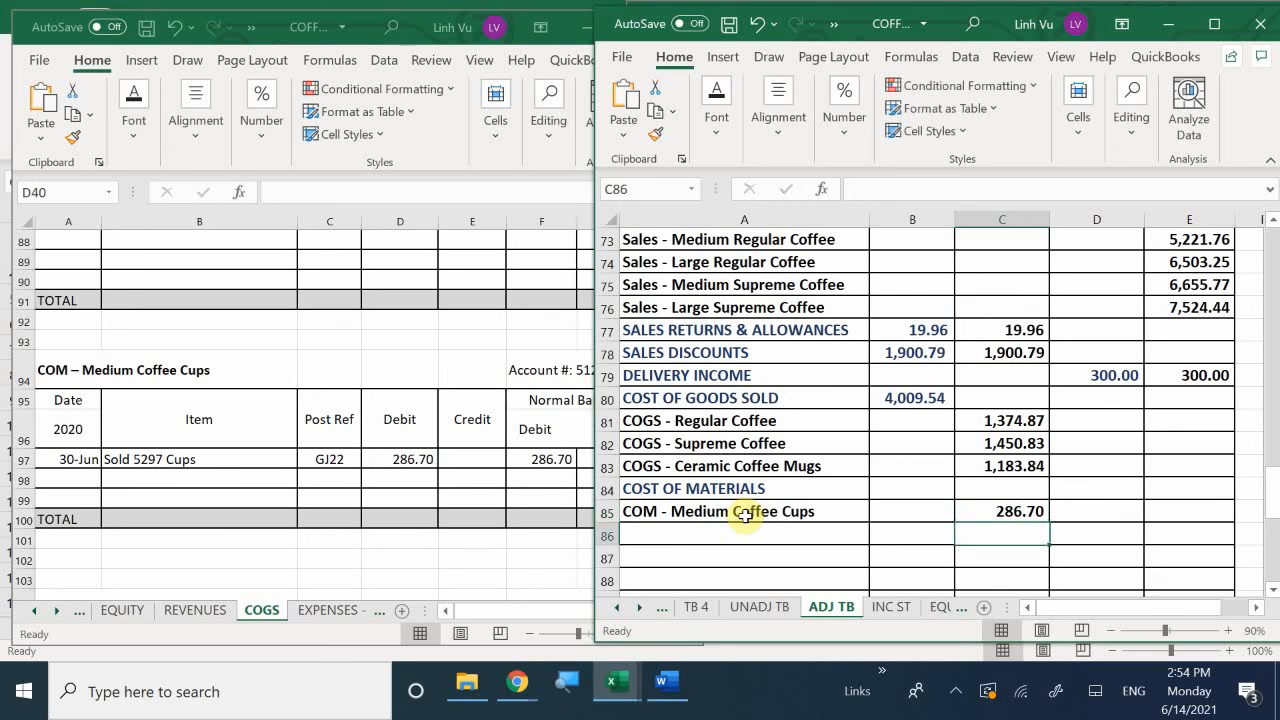
Find the large cups ledger on the COGS sheet and enter the account name COM - Large Coffee Cups in A86 of the adjusted trial balance.
{"action": "left_click", "coordinate": [529, 494]}
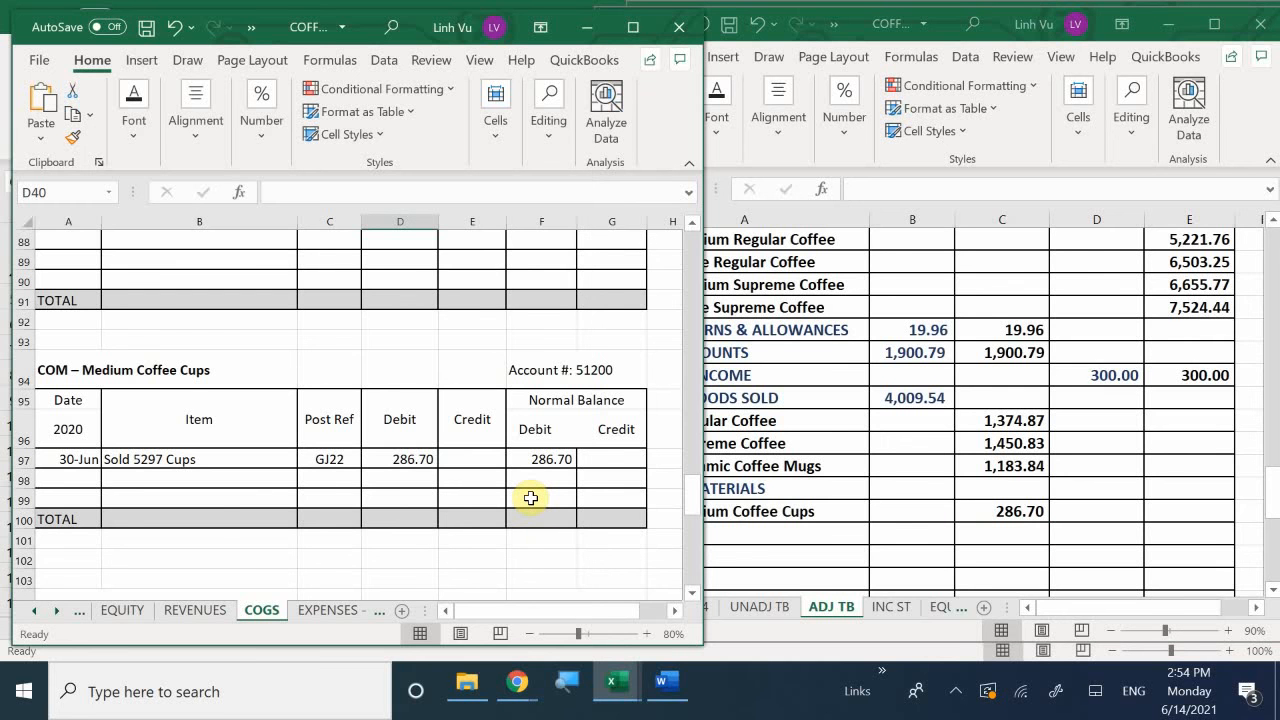
{"action": "scroll", "coordinate": [530, 498], "scroll_direction": "down", "scroll_amount": 3}
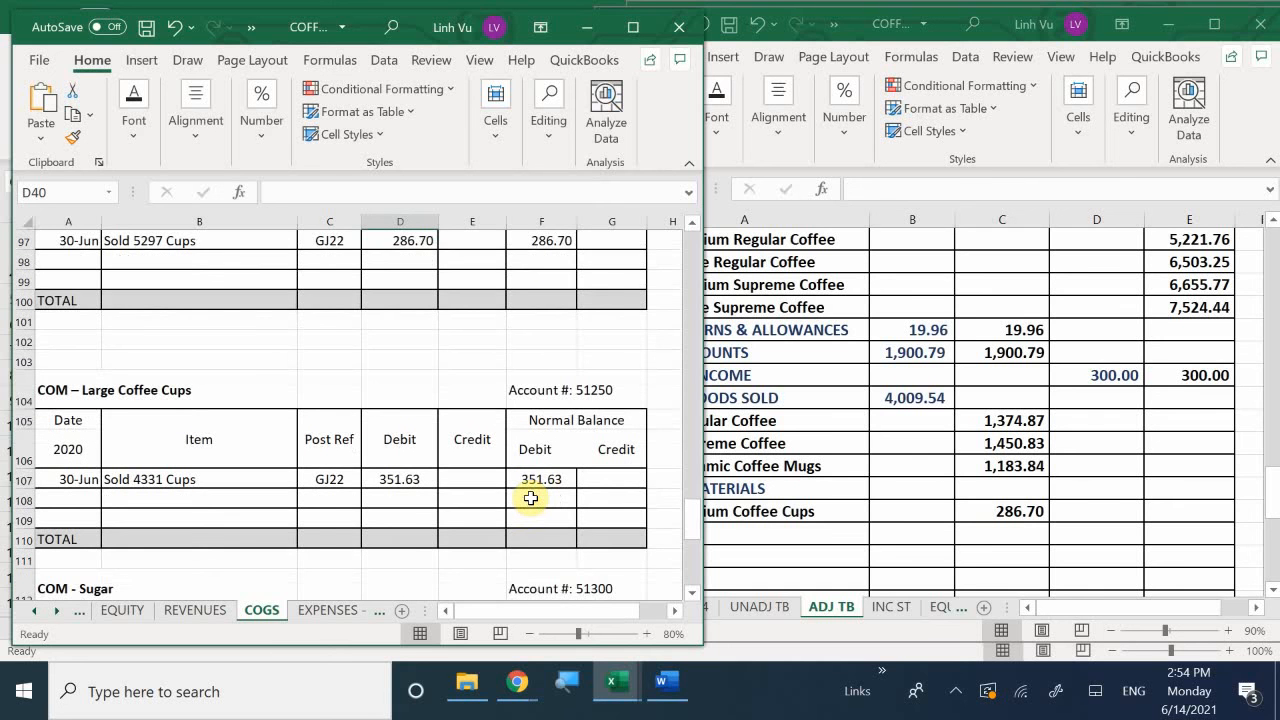
{"action": "left_click", "coordinate": [800, 592]}
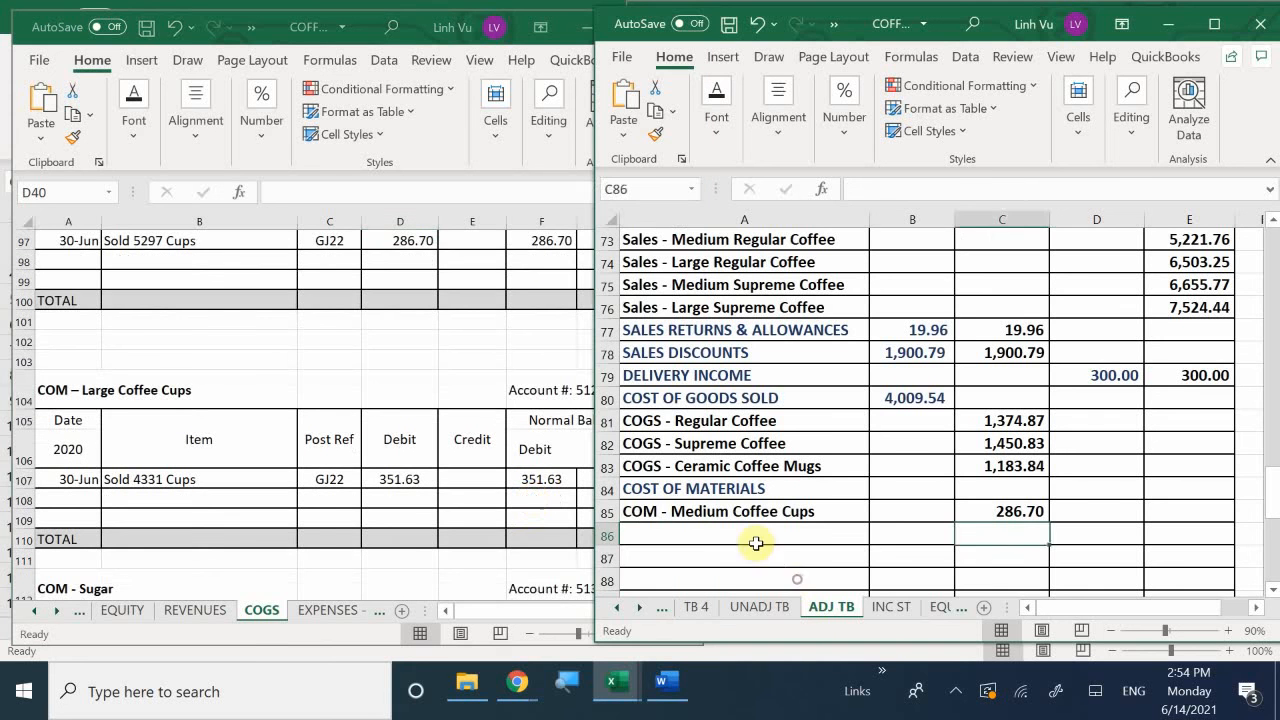
{"action": "left_click", "coordinate": [733, 530]}
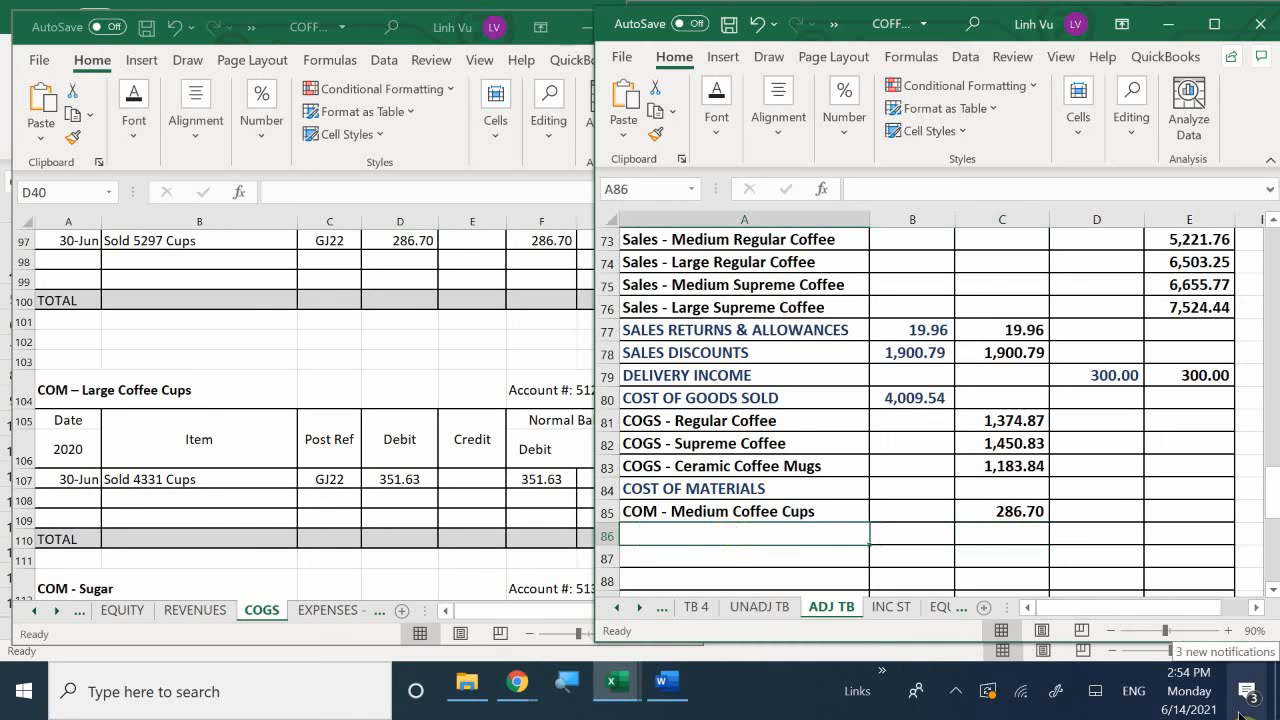
{"action": "type", "text": "CIN"}
{"action": "key", "text": "BackSpace"}
{"action": "key", "text": "BackSpace"}
{"action": "type", "text": "OM"}
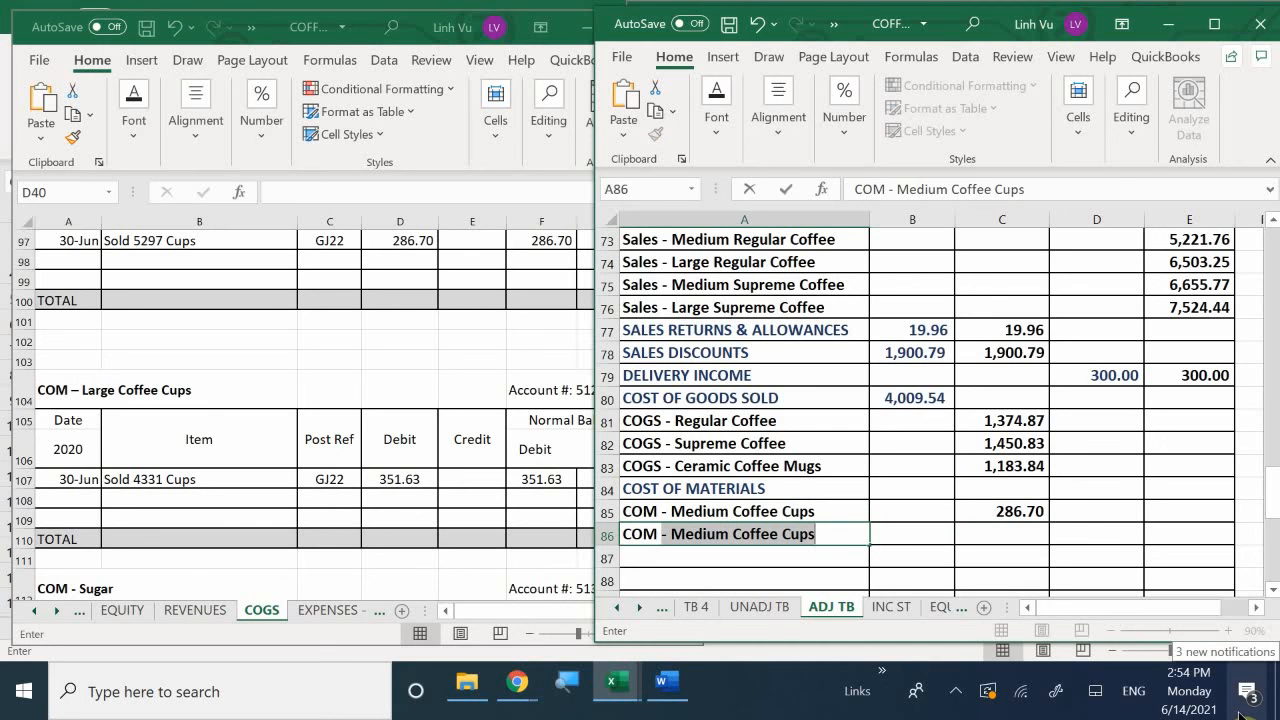
{"action": "type", "text": " - Kar"}
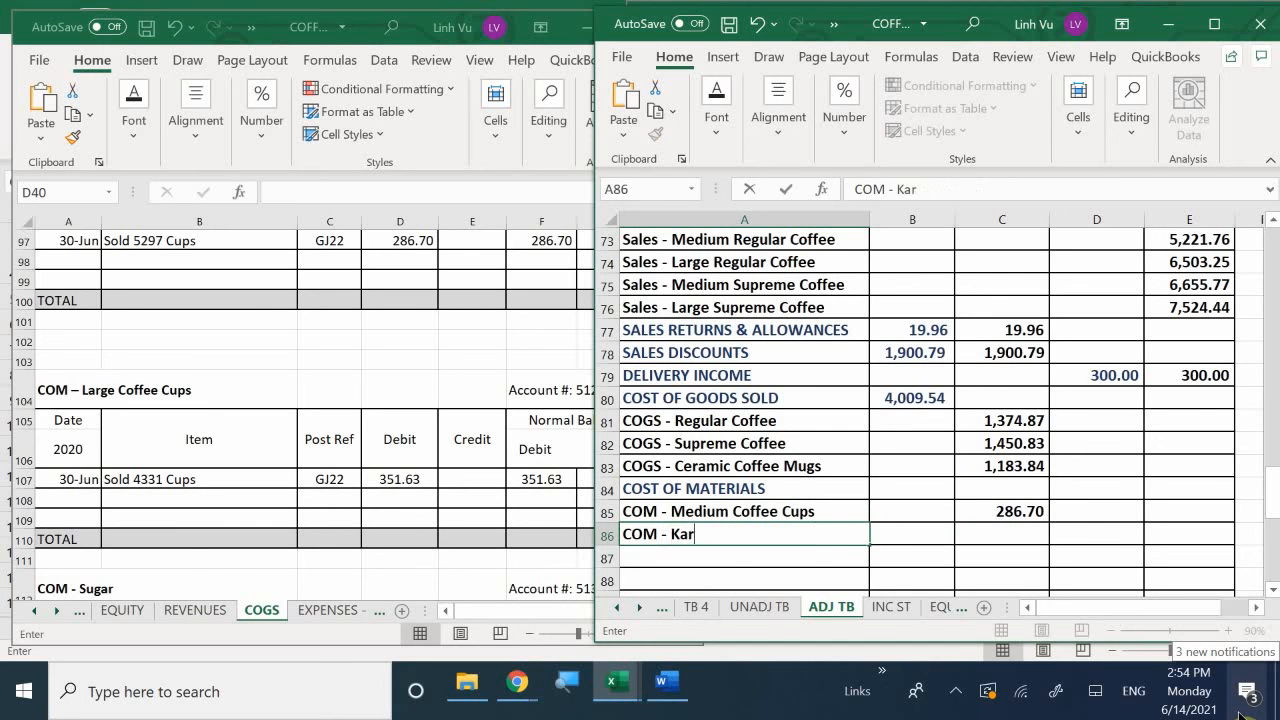
{"action": "key", "text": "BackSpace"}
{"action": "key", "text": "BackSpace"}
{"action": "key", "text": "BackSpace"}
{"action": "type", "text": "L arge Co"}
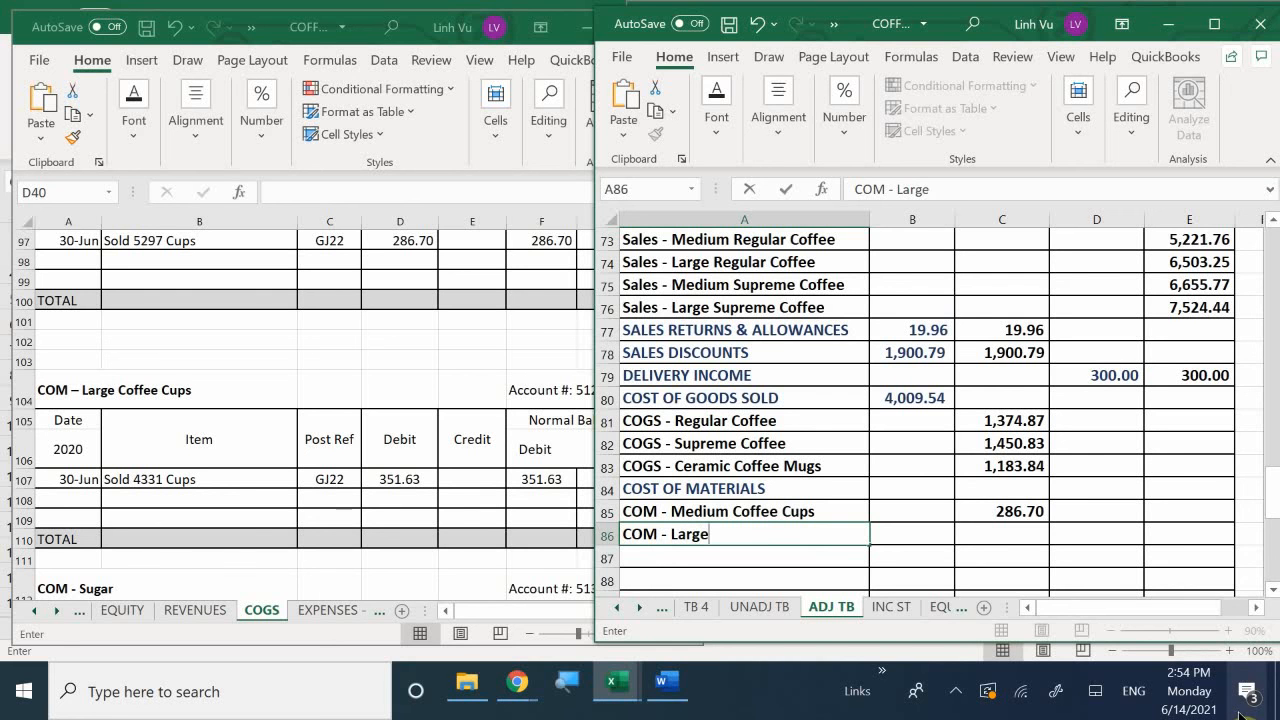
{"action": "type", "text": "ffee Cy"}
{"action": "key", "text": "BackSpace"}
{"action": "type", "text": "u"}
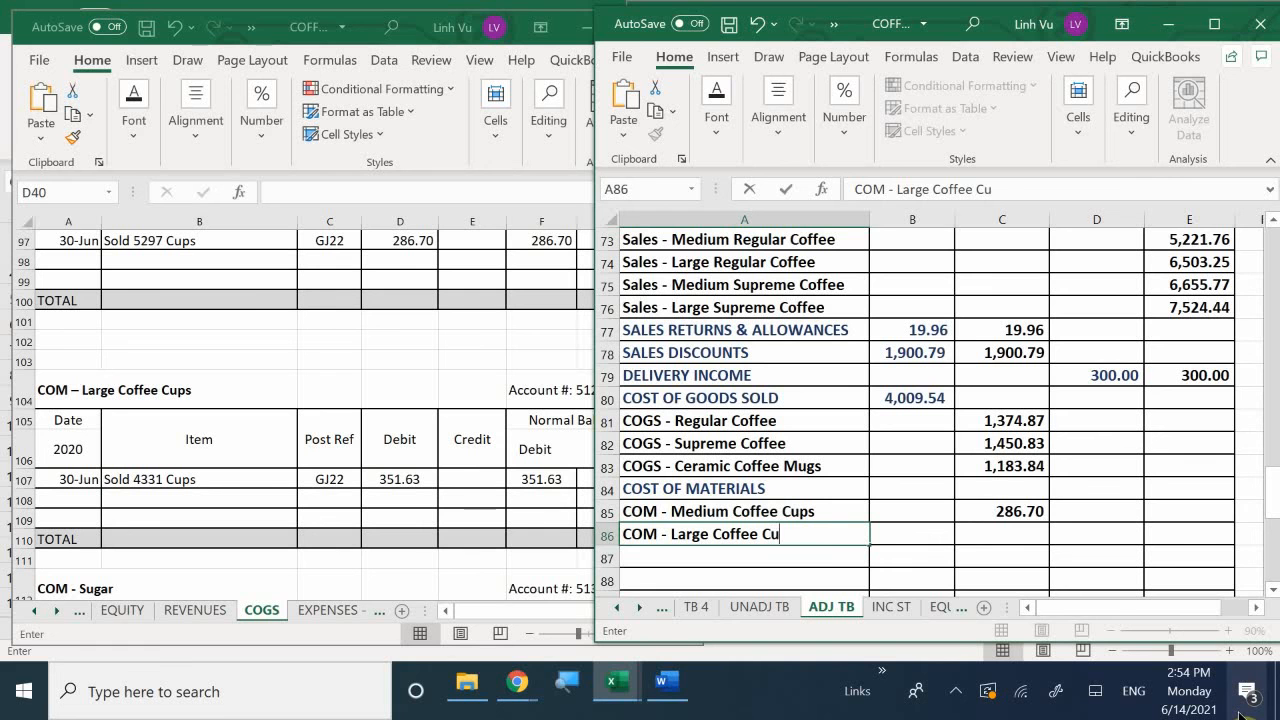
{"action": "type", "text": "p"}
{"action": "key", "text": "BackSpace"}
{"action": "type", "text": "ps"}
Enter 351.63 in C86 as the debit for COM - Large Coffee Cups.
{"action": "key", "text": "Tab"}
{"action": "key", "text": "Tab"}
{"action": "type", "text": "351.63"}
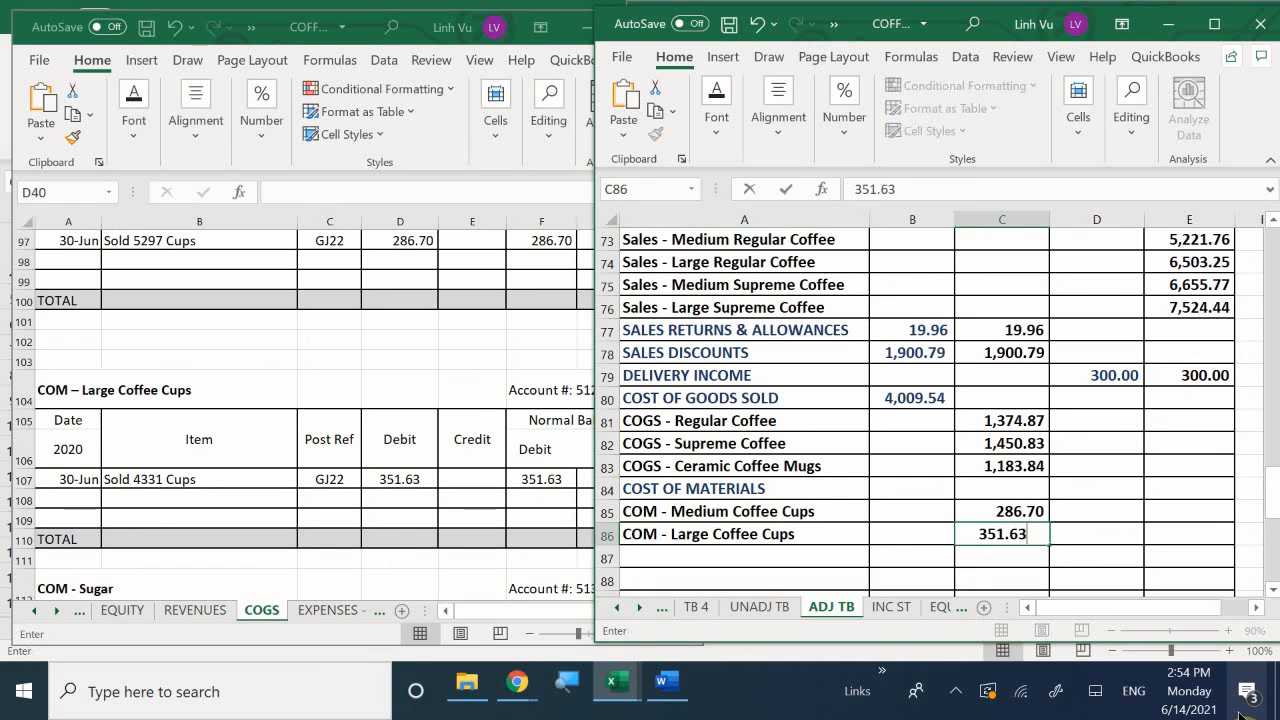
{"action": "key", "text": "Return"}
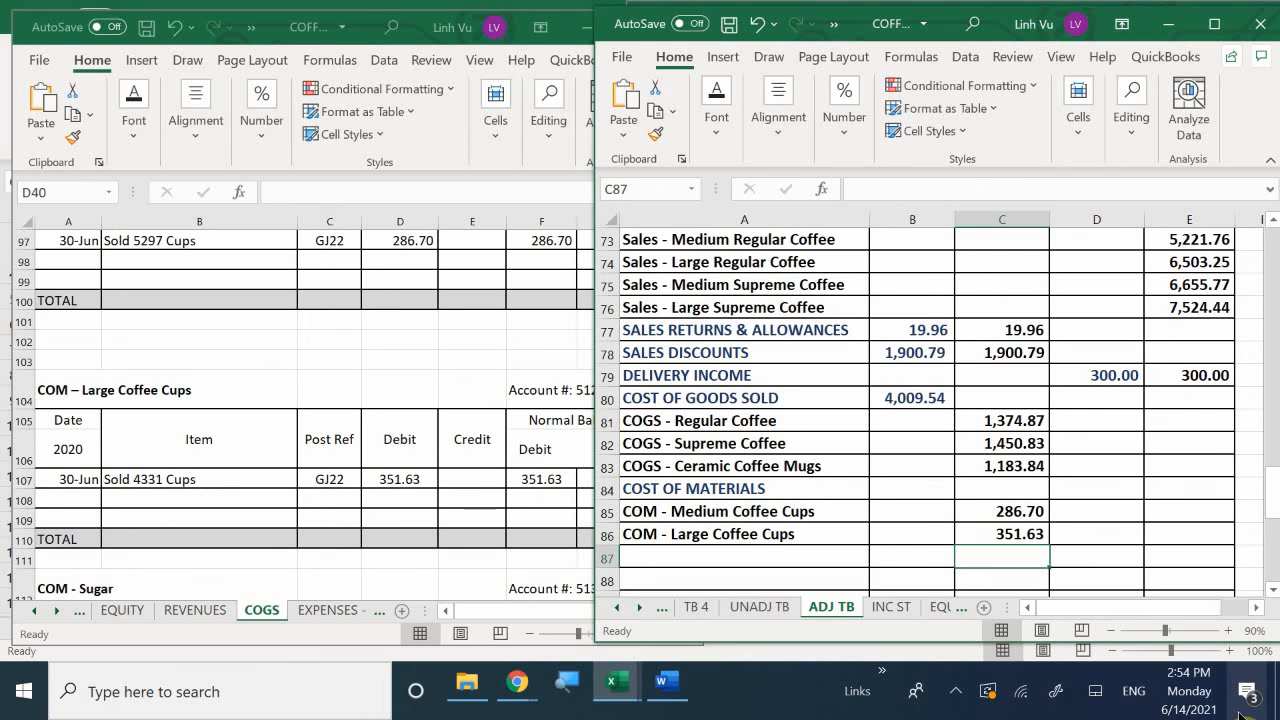
Find the sugar ledger on the COGS sheet and enter the account name COM - Sugar in A87 of the adjusted trial balance.
{"action": "left_click", "coordinate": [465, 506]}
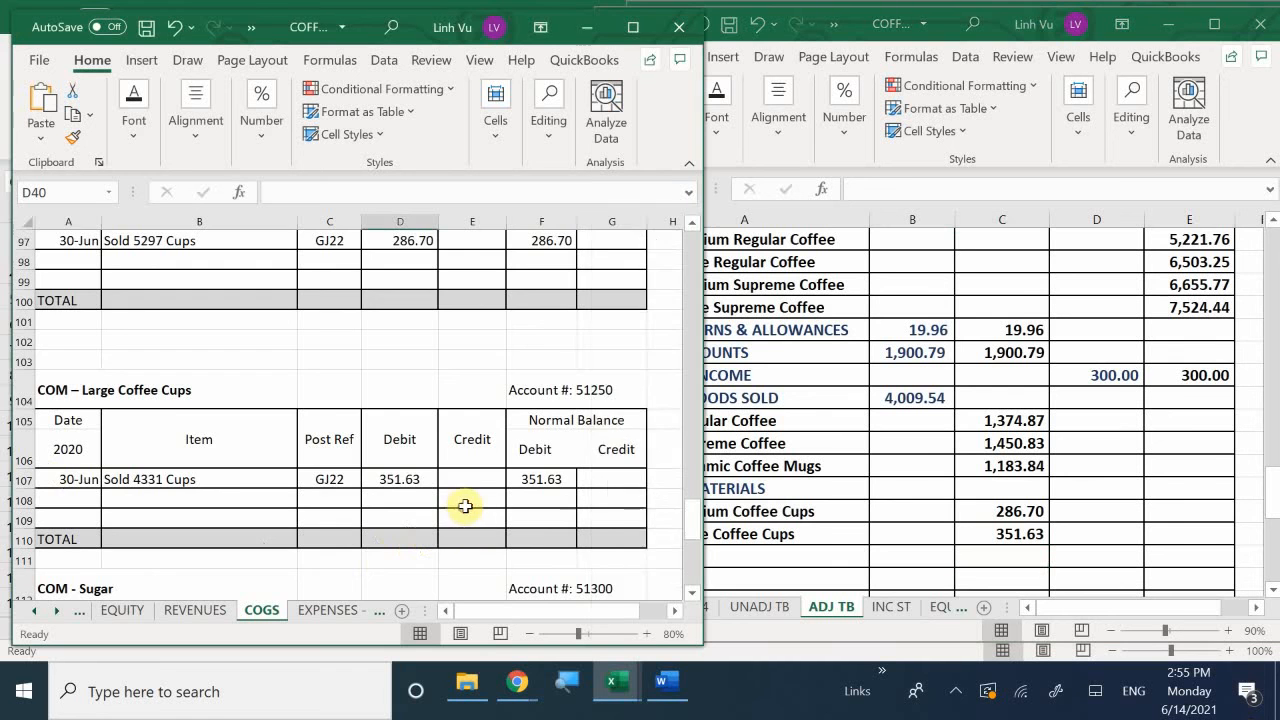
{"action": "scroll", "coordinate": [465, 506], "scroll_direction": "down", "scroll_amount": 4}
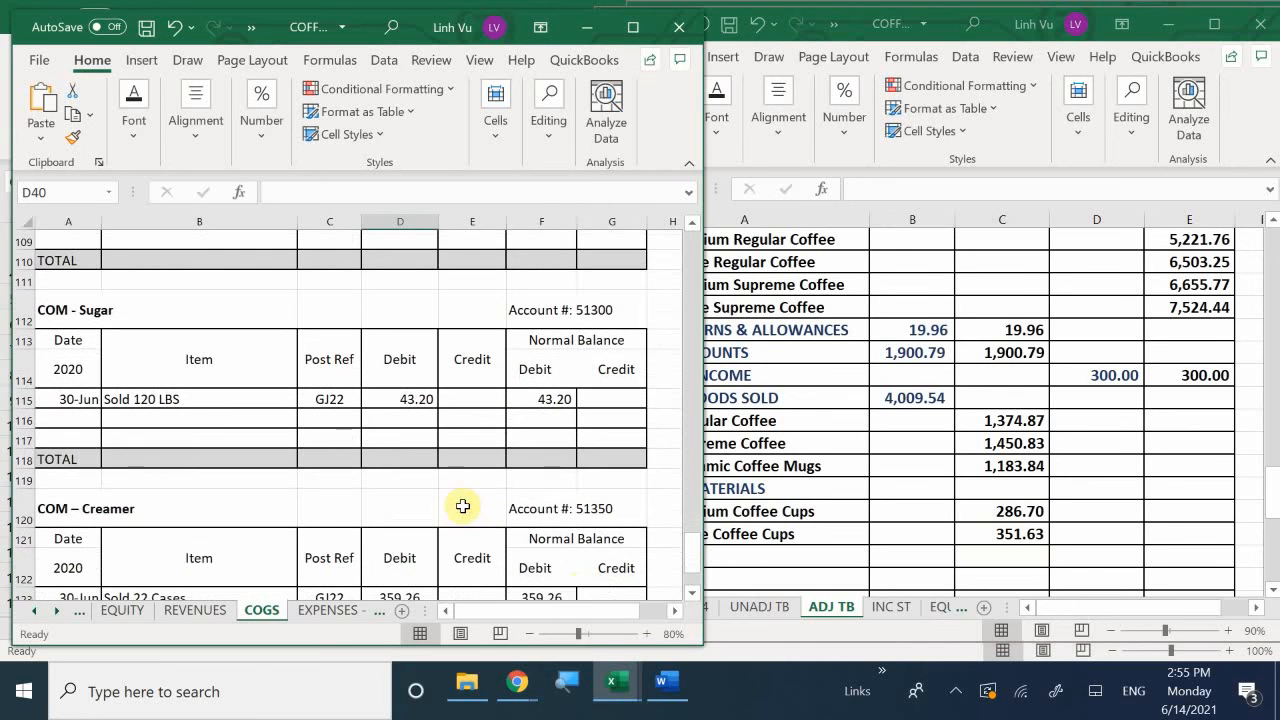
{"action": "left_click", "coordinate": [790, 576]}
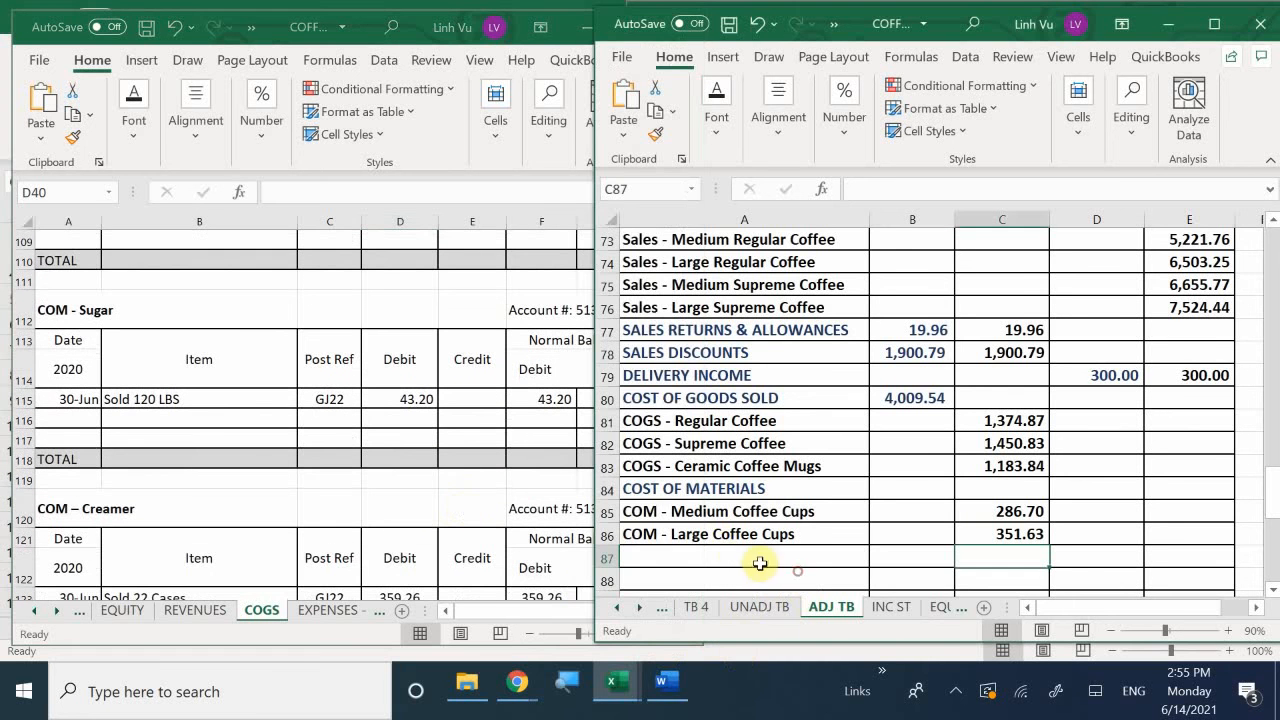
{"action": "left_click", "coordinate": [709, 552]}
{"action": "type", "text": "C"}
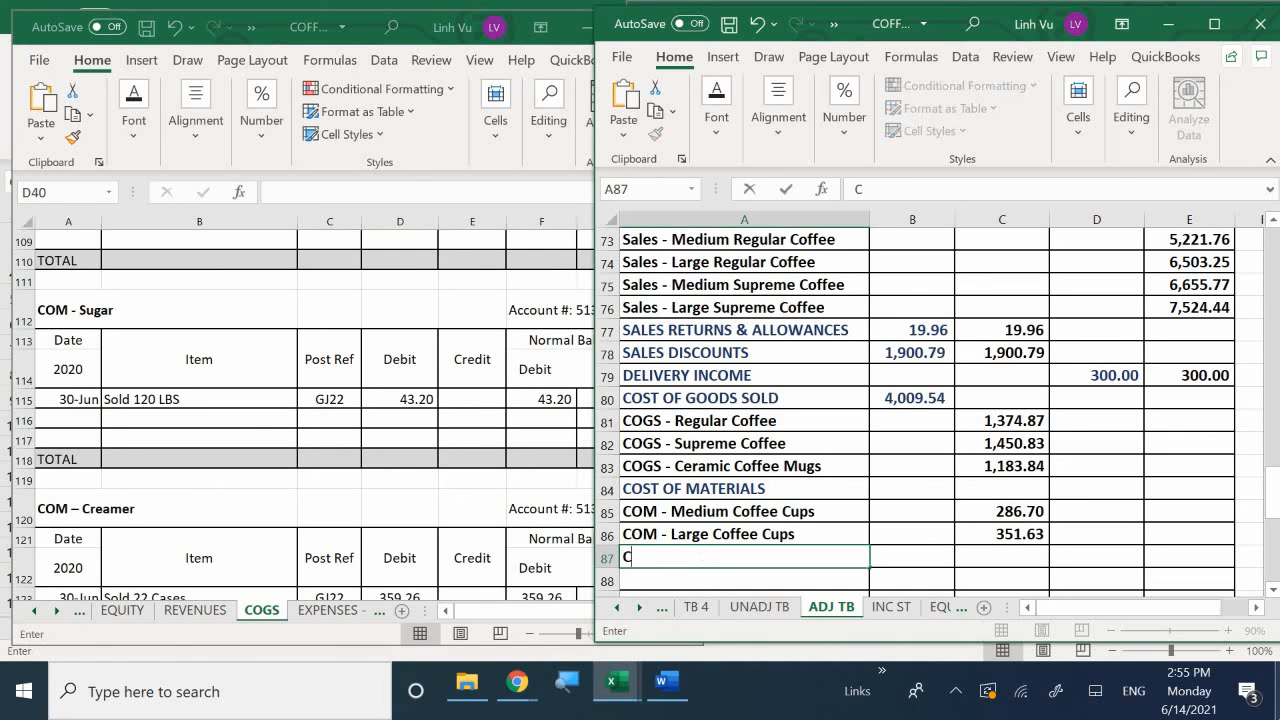
{"action": "type", "text": "OM -0"}
{"action": "key", "text": "BackSpace"}
{"action": "type", "text": "Sy"}
{"action": "key", "text": "BackSpace"}
{"action": "type", "text": "uh"}
{"action": "key", "text": "BackSpace"}
{"action": "type", "text": "gar"}
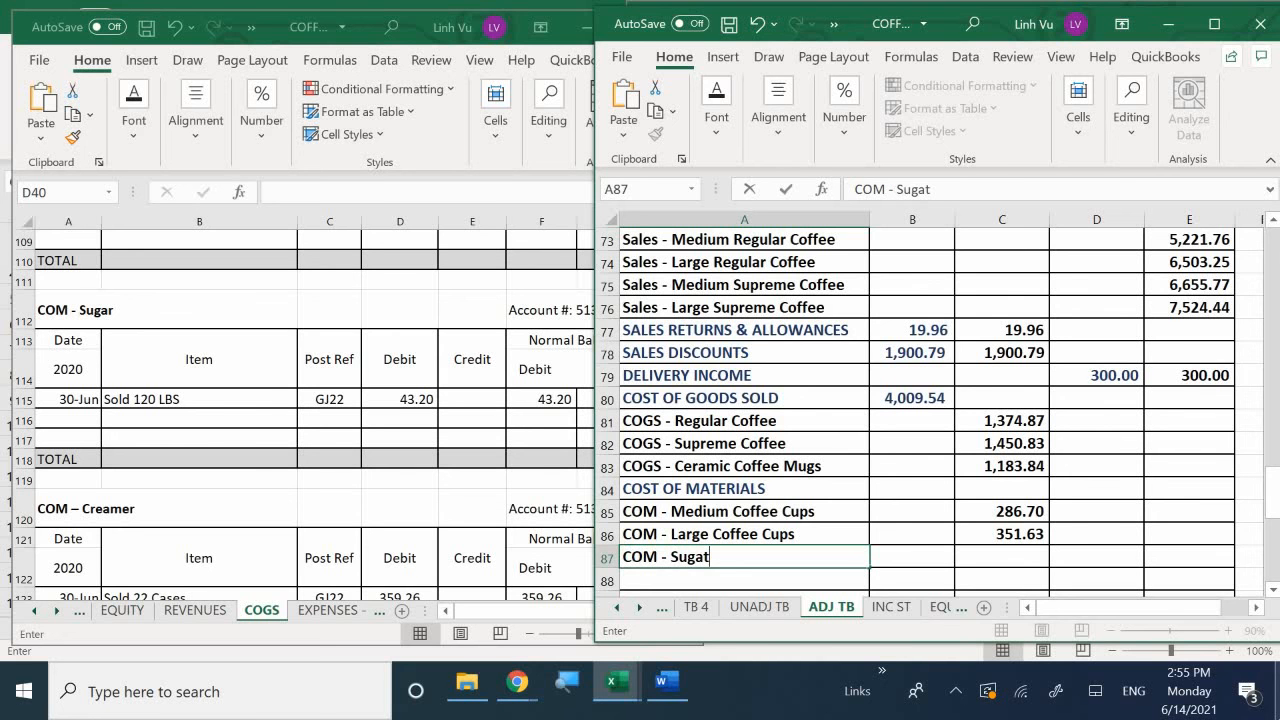
{"action": "key", "text": "BackSpace"}
{"action": "type", "text": "r"}
Enter 43.20 in C87 as the debit for COM - Sugar.
{"action": "key", "text": "Tab"}
{"action": "key", "text": "Tab"}
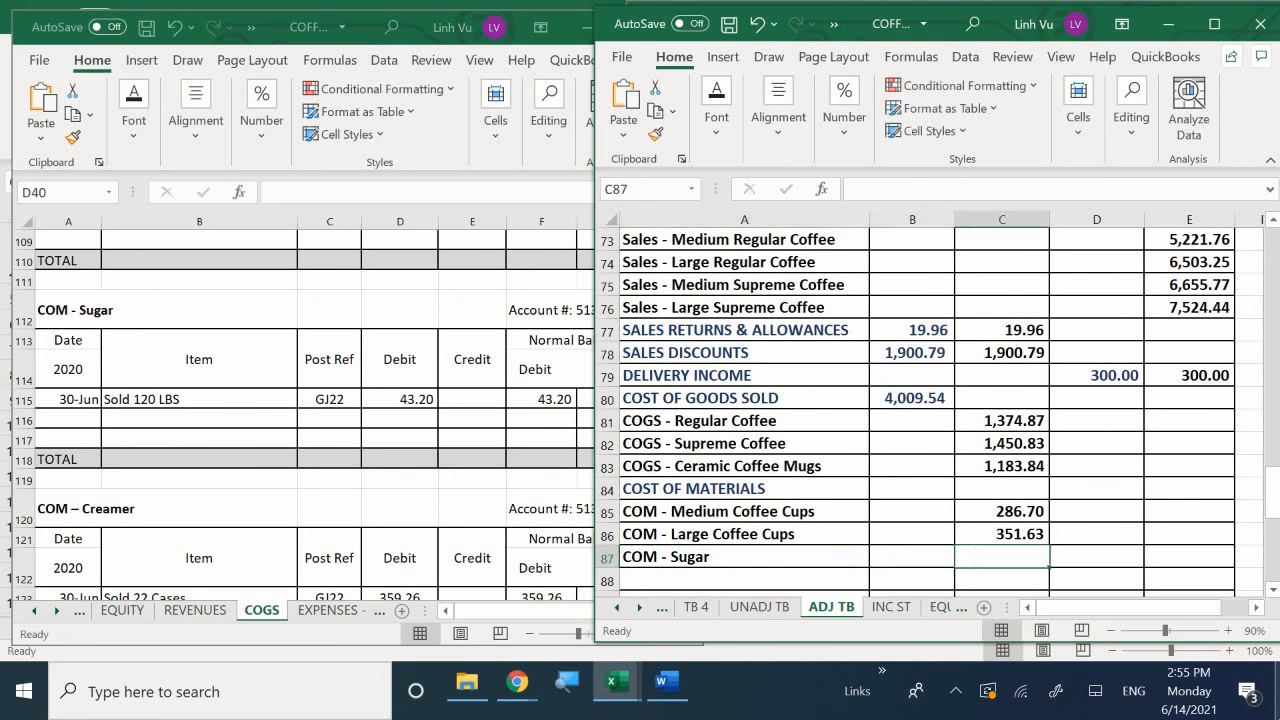
{"action": "type", "text": "43.20"}
{"action": "key", "text": "Return"}
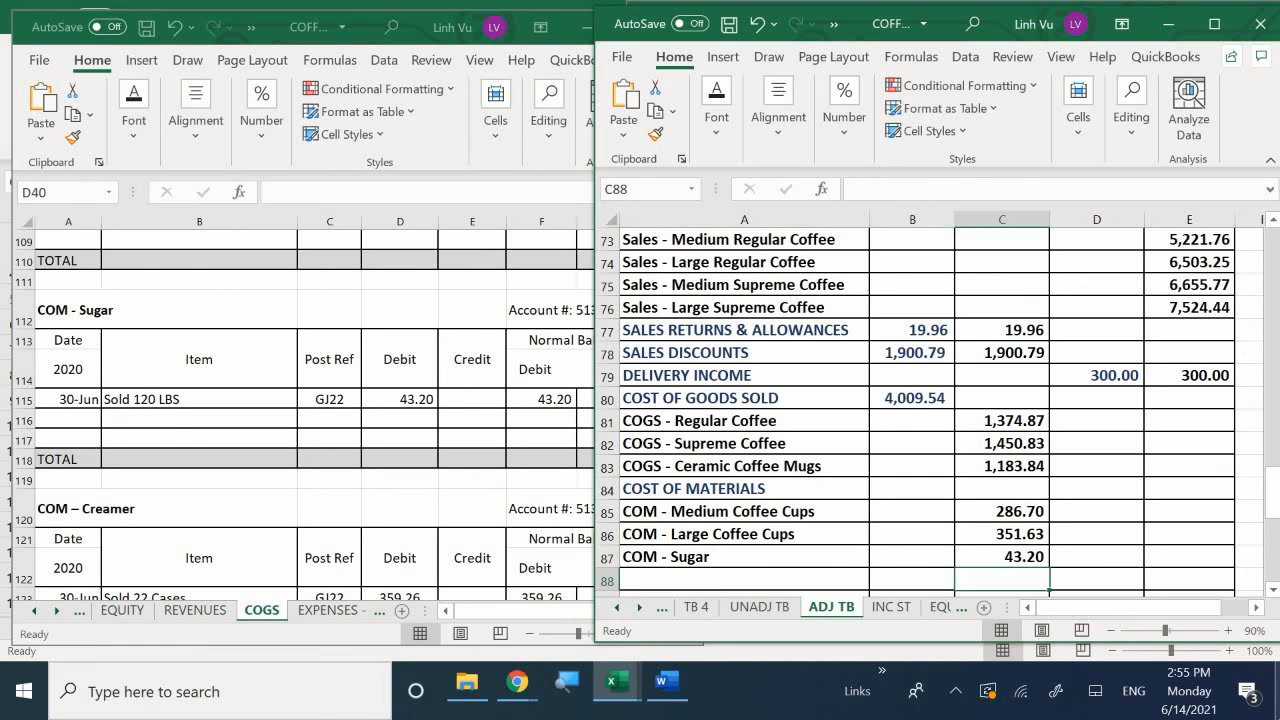
Find the creamer ledger on the COGS sheet and enter the account name COM - Creamer in A88 of the adjusted trial balance.
{"action": "left_click", "coordinate": [423, 492]}
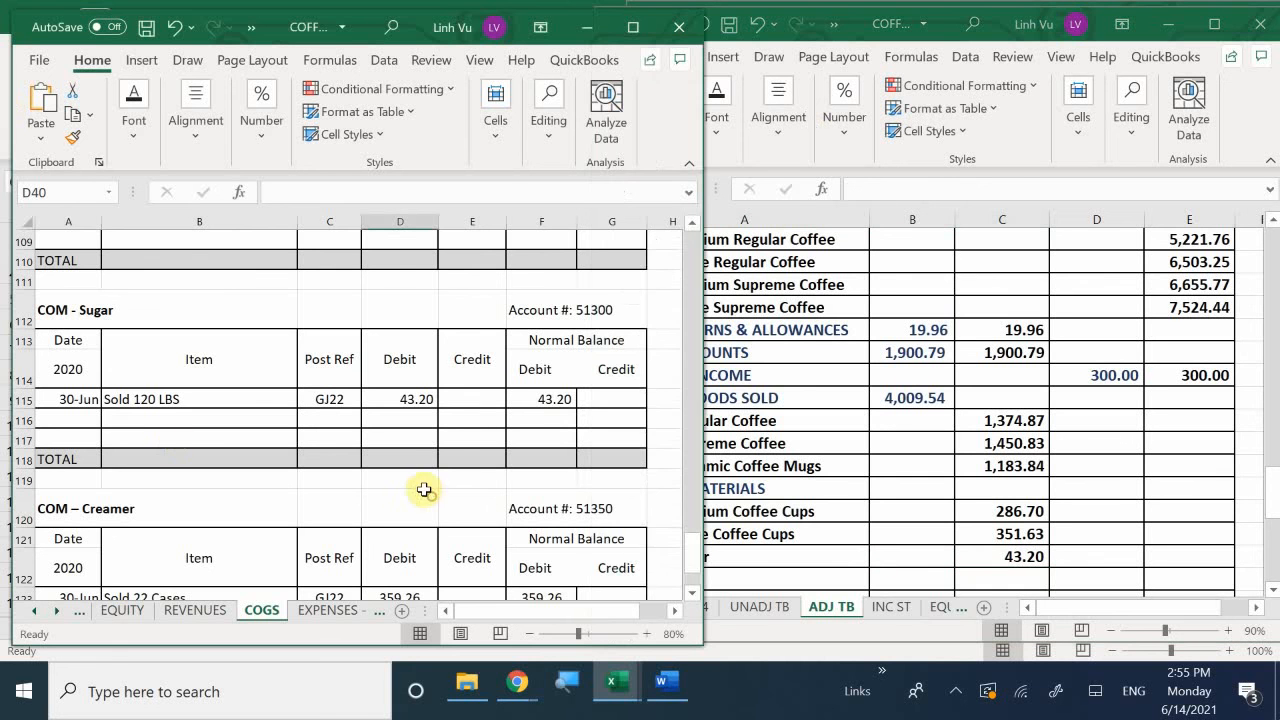
{"action": "scroll", "coordinate": [413, 493], "scroll_direction": "down", "scroll_amount": 2}
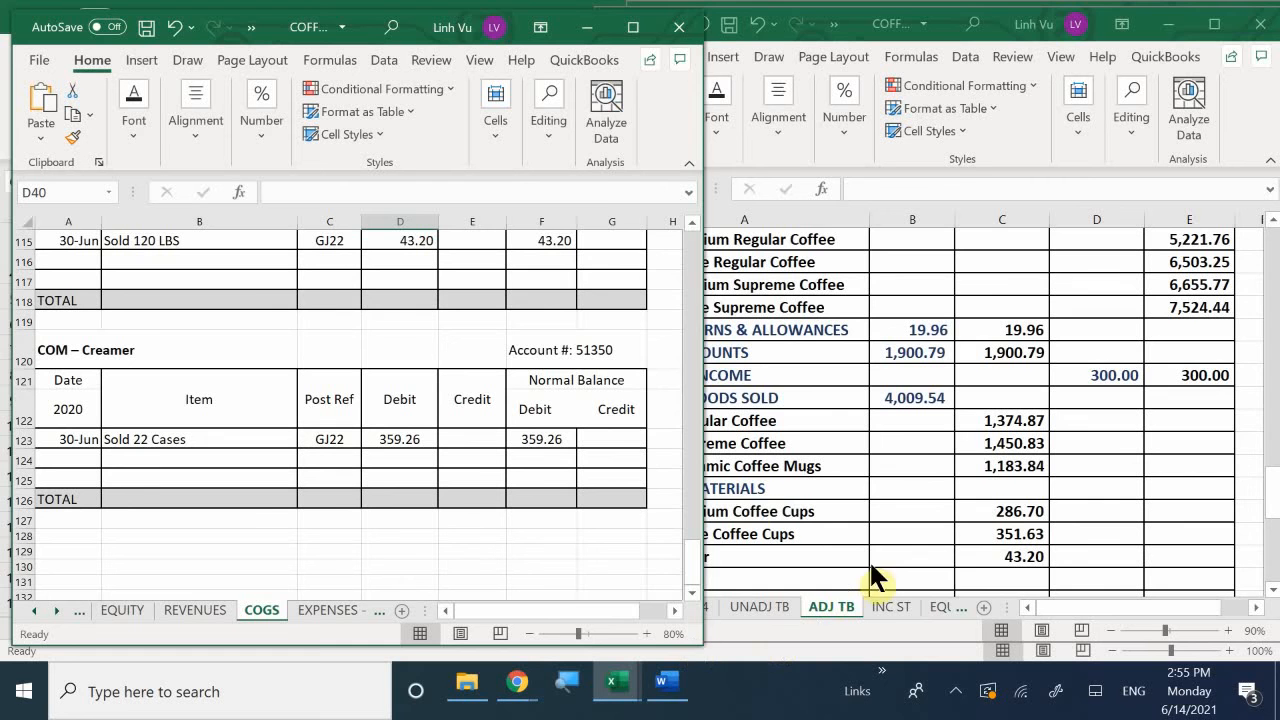
{"action": "left_click", "coordinate": [742, 500]}
{"action": "left_click", "coordinate": [640, 581]}
{"action": "scroll", "coordinate": [663, 583], "scroll_direction": "down", "scroll_amount": 1}
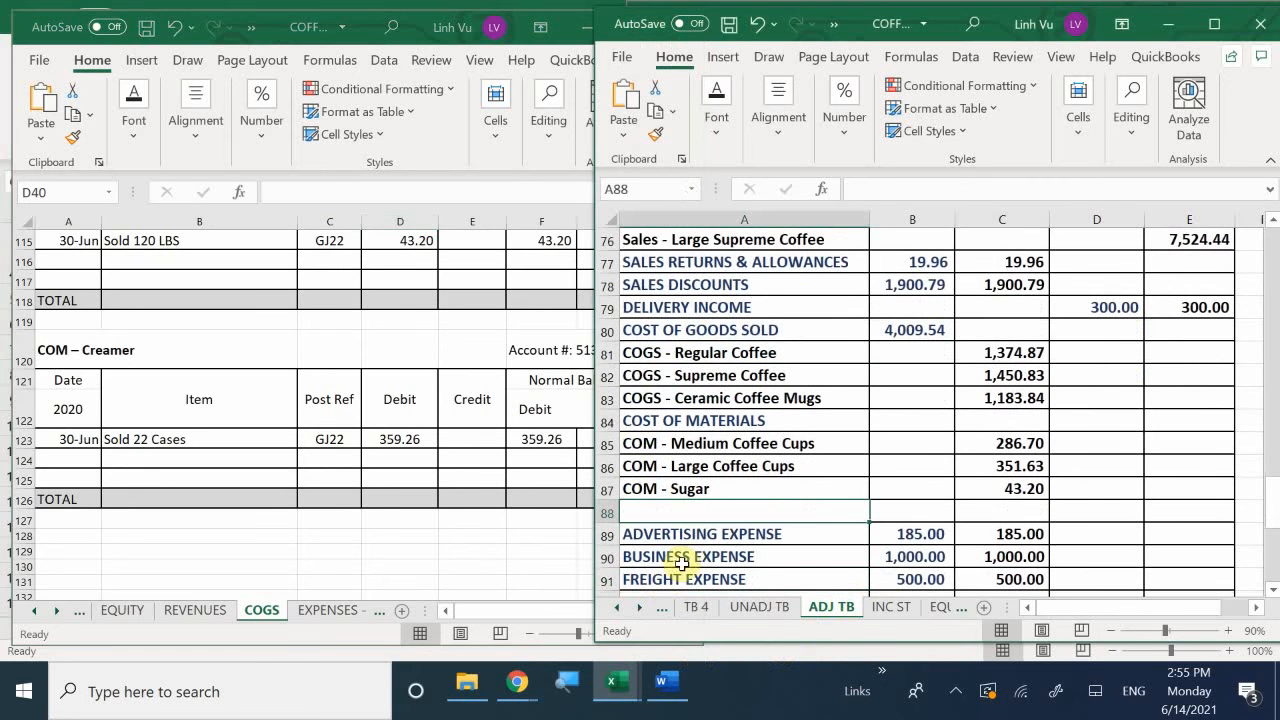
{"action": "type", "text": "COM"}
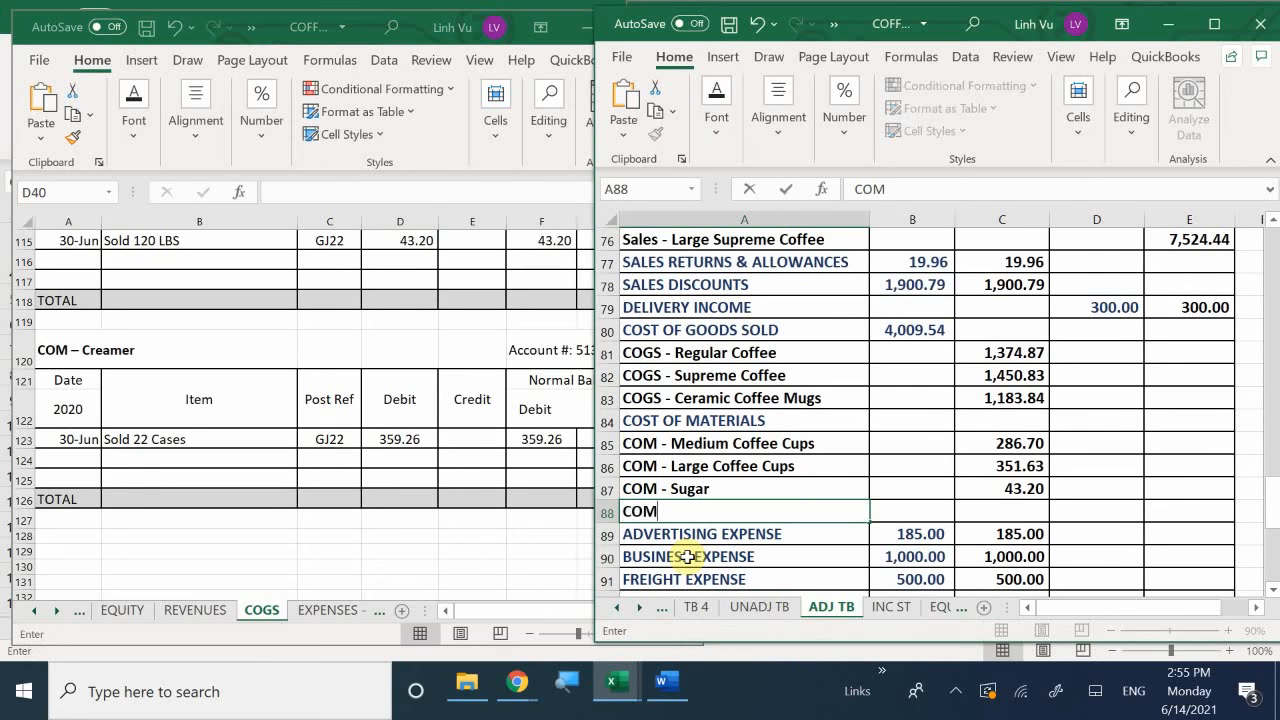
{"action": "type", "text": " - Creamer"}
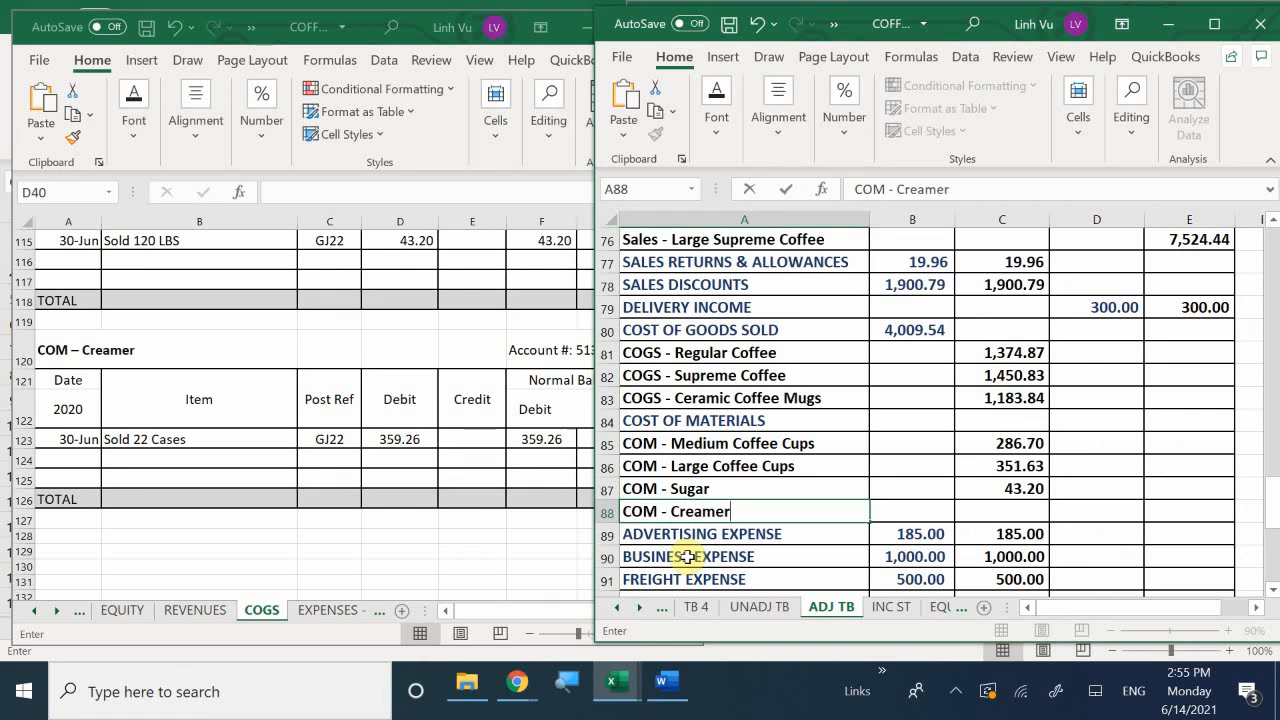
Enter 359.26 in C88 as the debit for COM - Creamer.
{"action": "key", "text": "Tab"}
{"action": "key", "text": "Tab"}
{"action": "type", "text": "3"}
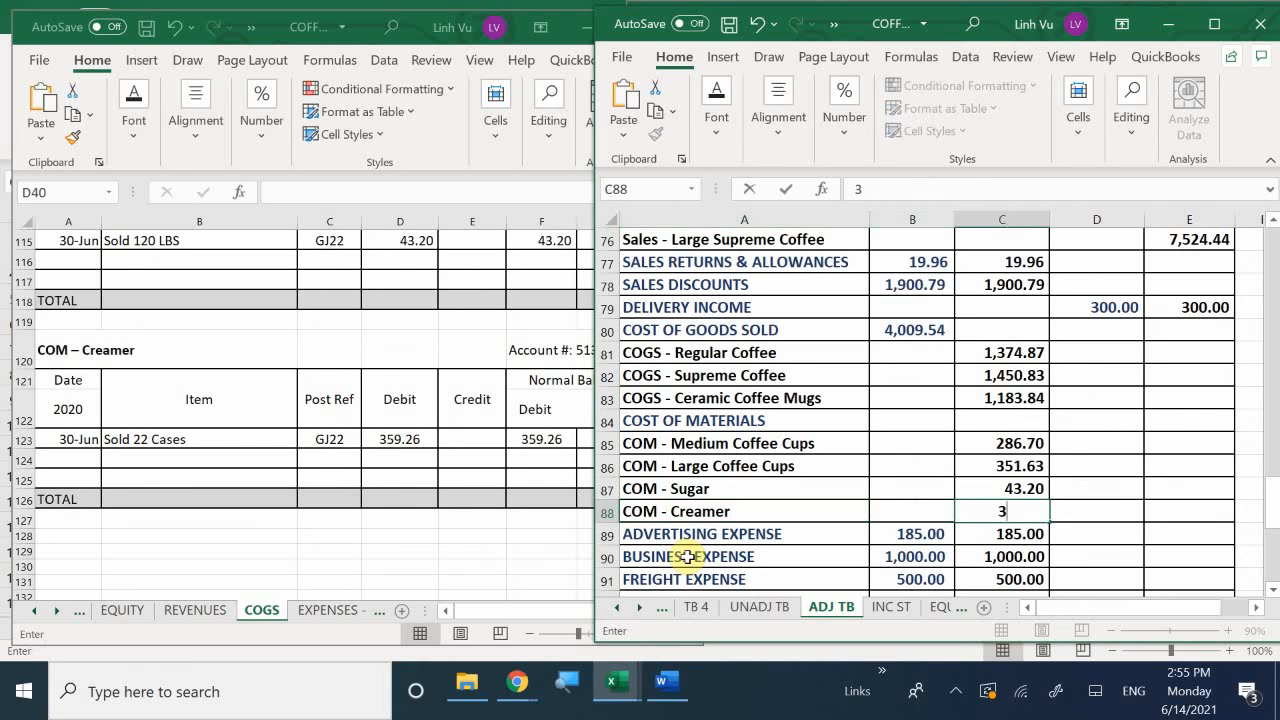
{"action": "type", "text": "59.26"}
{"action": "key", "text": "Return"}
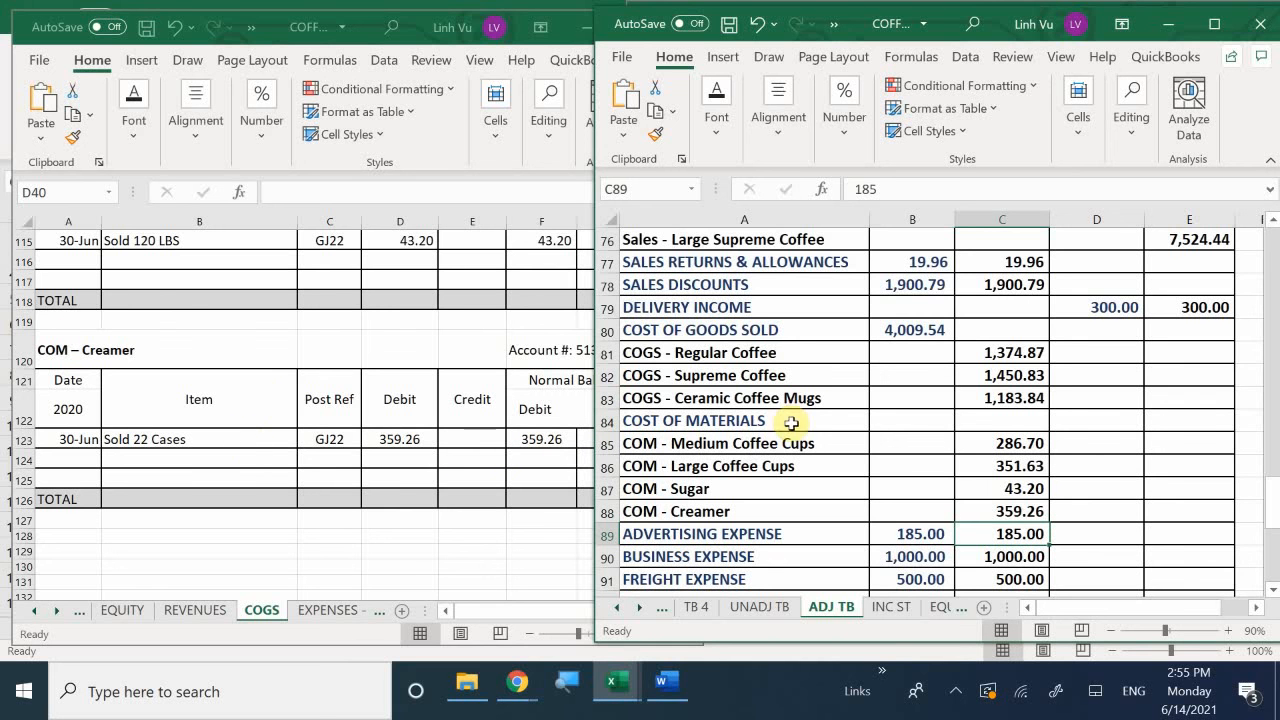
Total the four COM accounts in B84 beside COST OF MATERIALS with a SUM of C85:C88.
{"action": "left_click", "coordinate": [909, 424]}
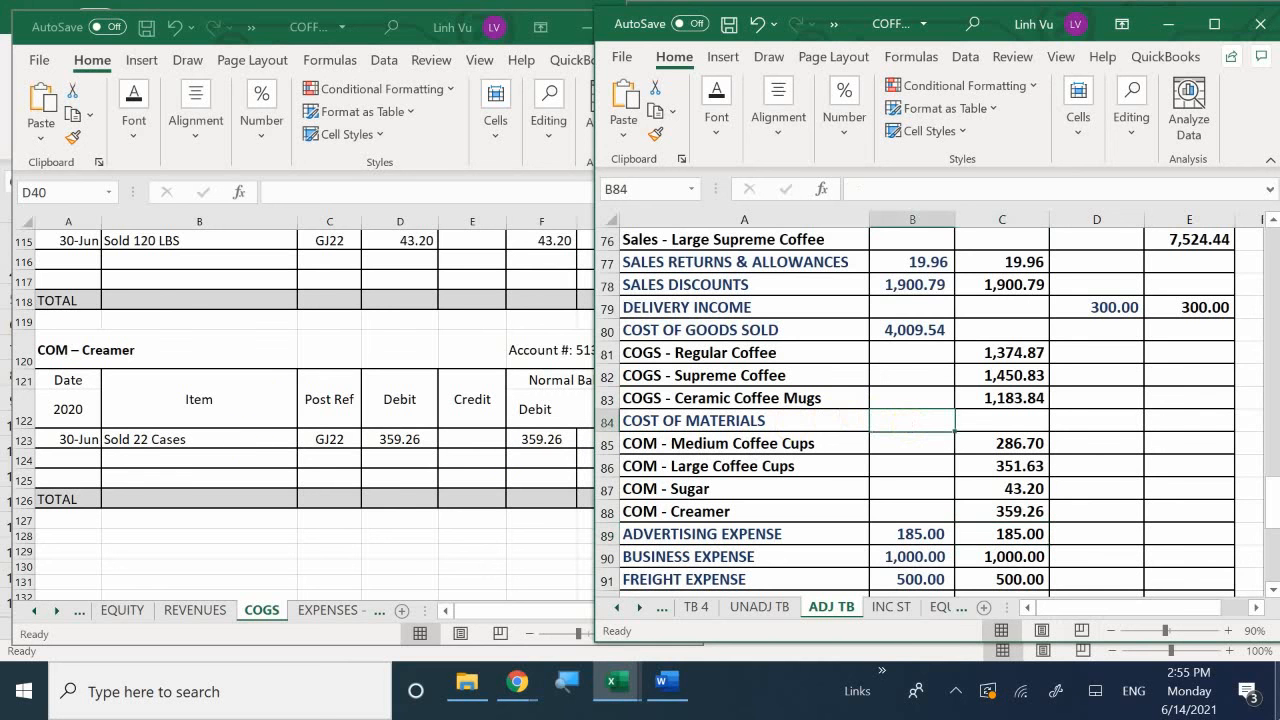
{"action": "type", "text": "=s"}
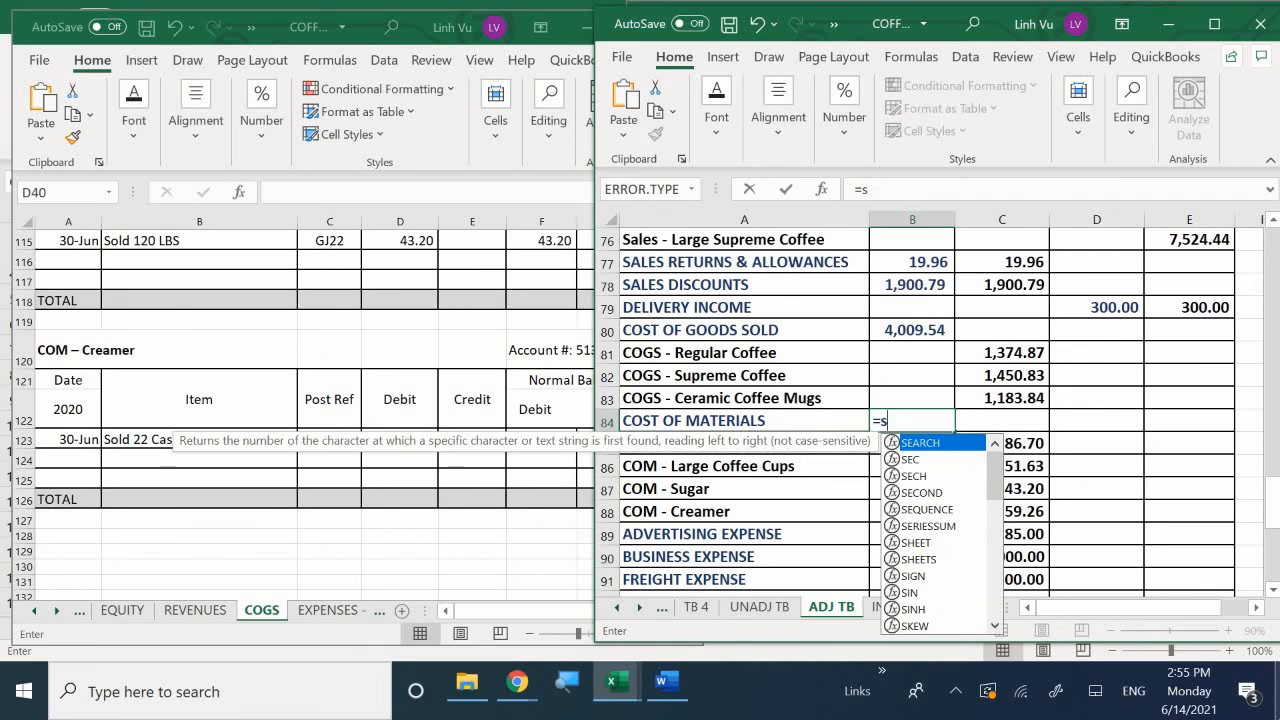
{"action": "type", "text": "um("}
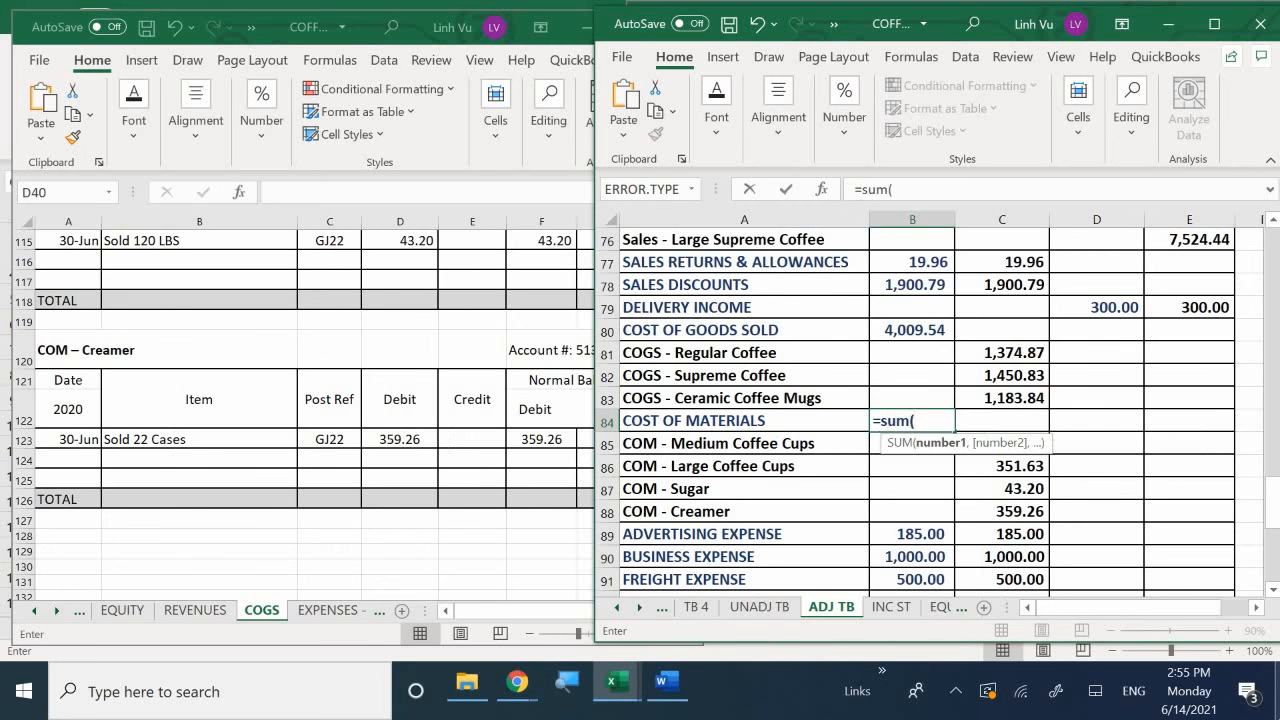
{"action": "key", "text": "Right"}
{"action": "key", "text": "Down"}
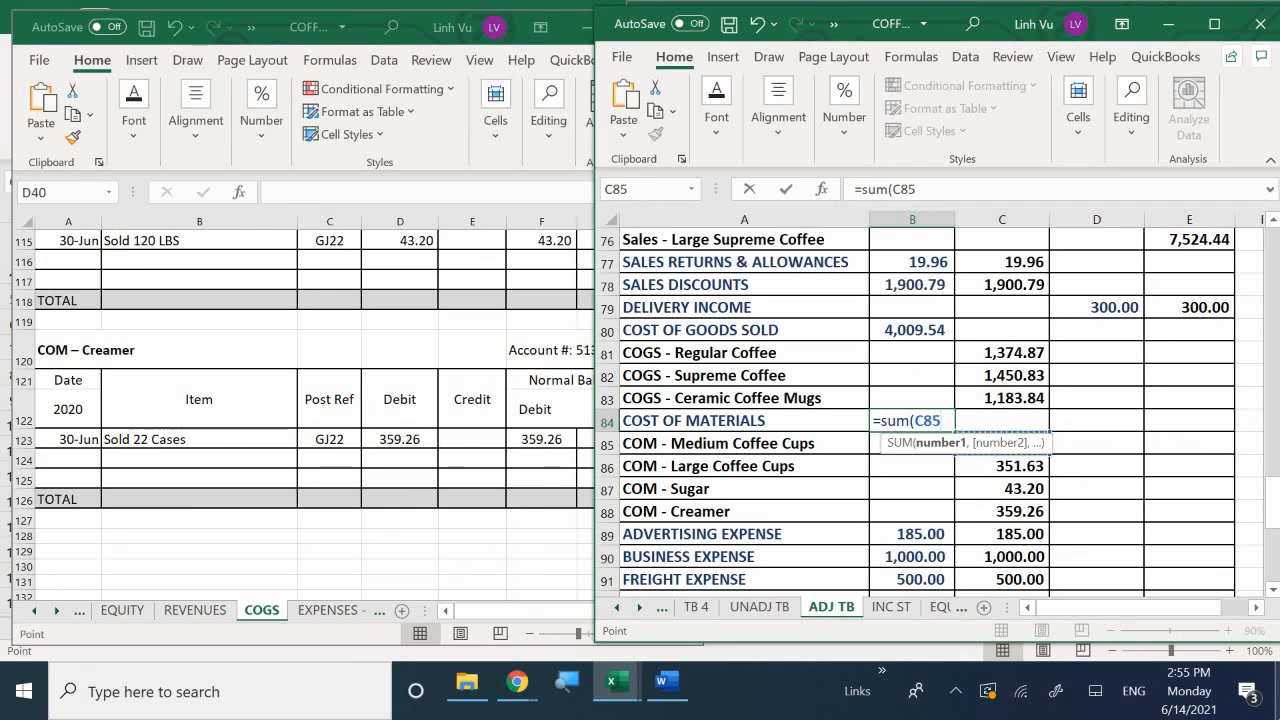
{"action": "key", "text": "shift+Down"}
{"action": "key", "text": "shift+Down"}
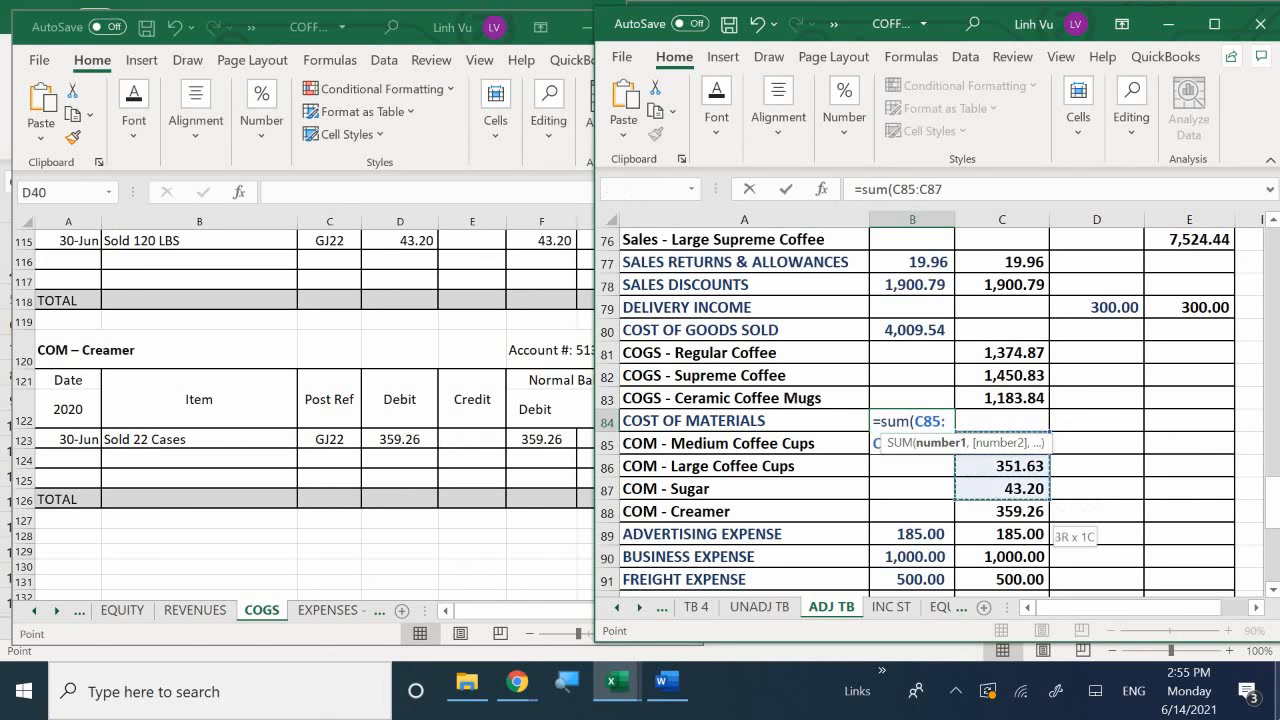
{"action": "key", "text": "shift+Down"}
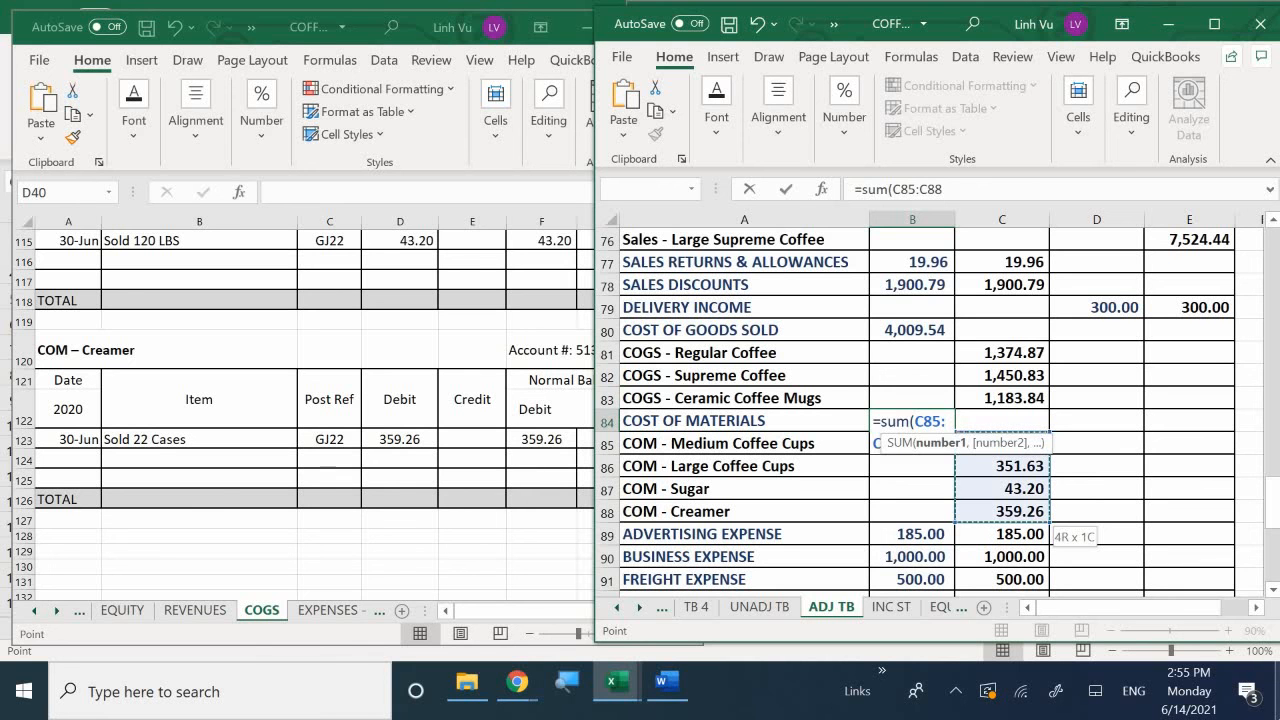
{"action": "key", "text": "Return"}
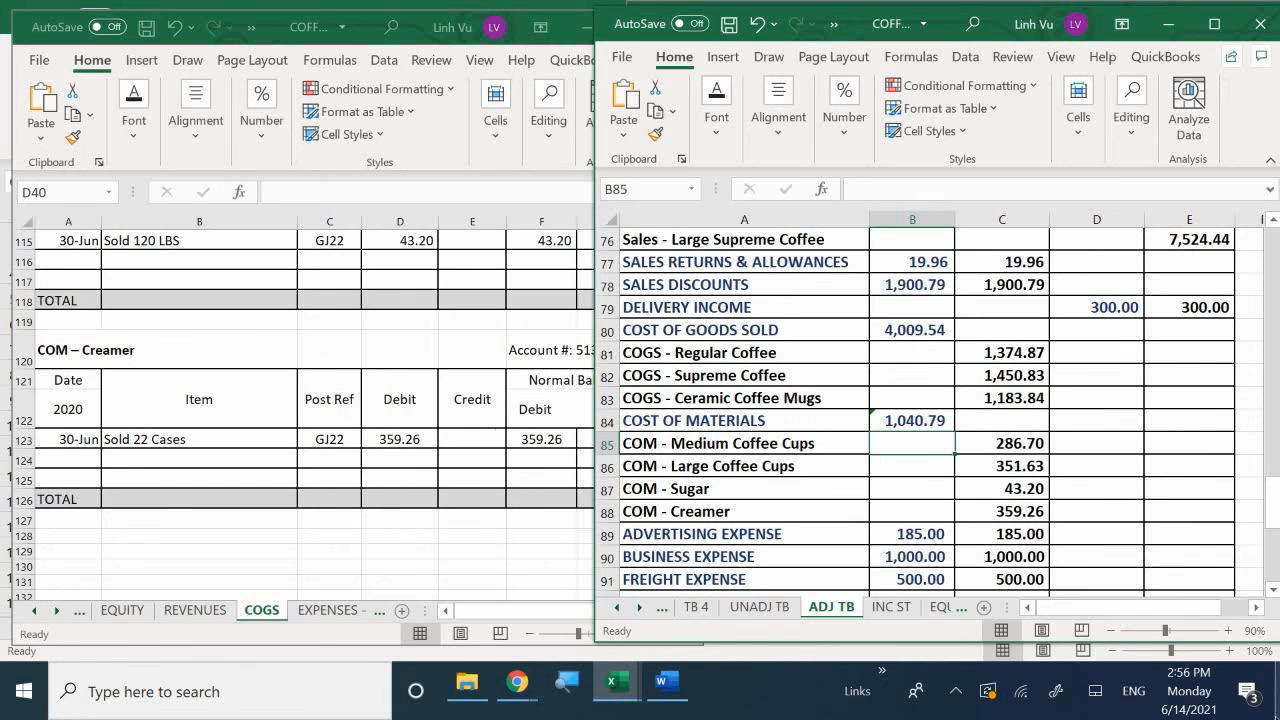
Open the EXPENSES - OP ledger sheet and compare its Advertising Expense balance with the adjusted trial balance.
{"action": "left_click", "coordinate": [392, 540]}
{"action": "scroll", "coordinate": [395, 535], "scroll_direction": "down", "scroll_amount": 3}
{"action": "scroll", "coordinate": [400, 532], "scroll_direction": "up", "scroll_amount": 3}
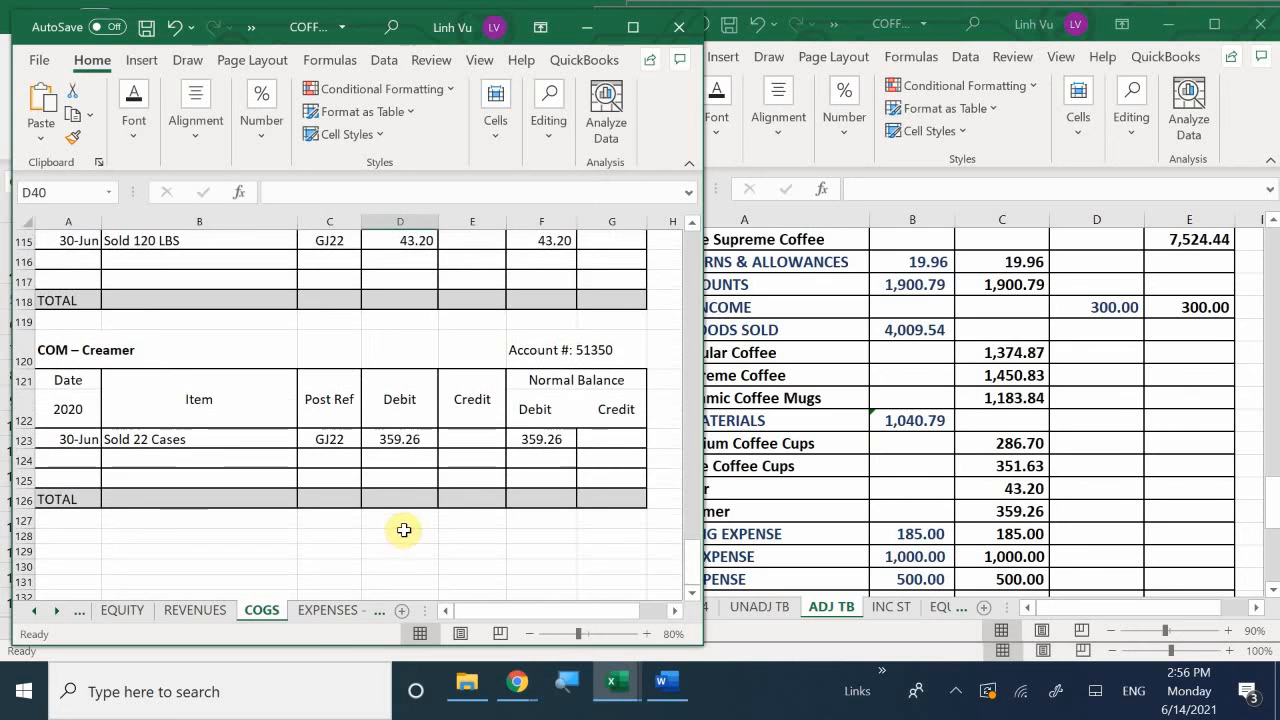
{"action": "left_click", "coordinate": [327, 610]}
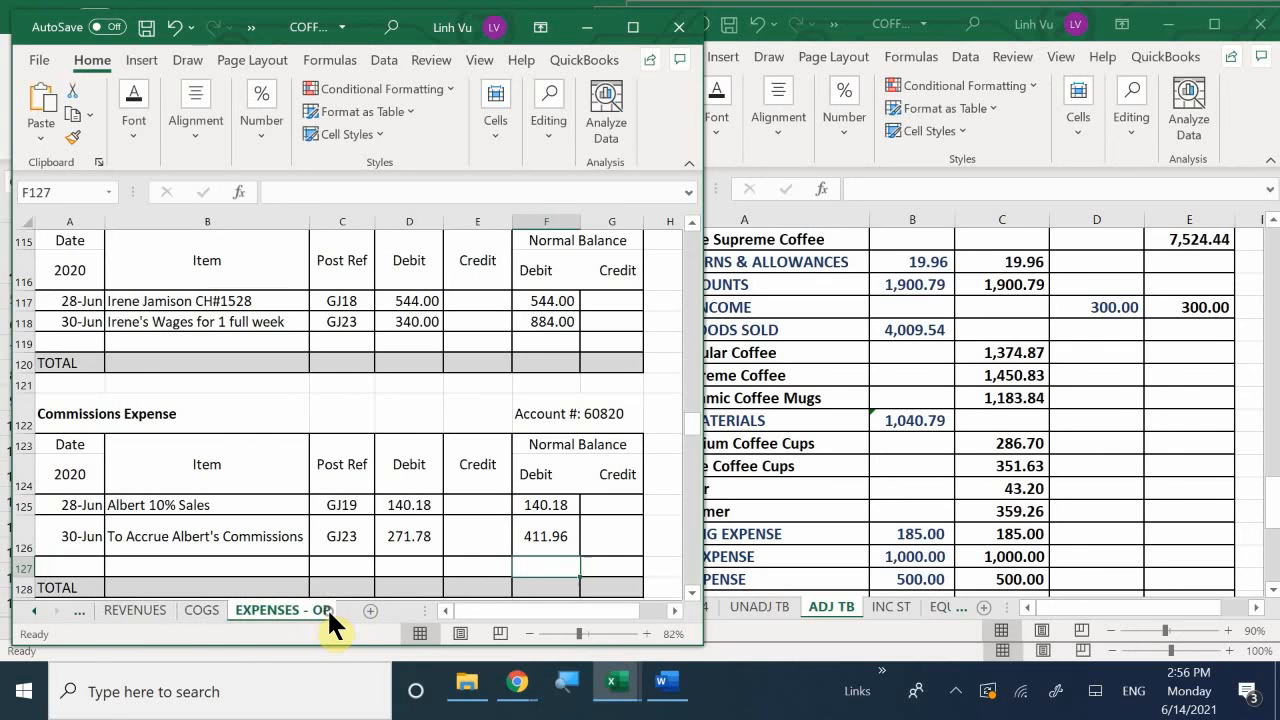
{"action": "scroll", "coordinate": [330, 465], "scroll_direction": "up", "scroll_amount": 20}
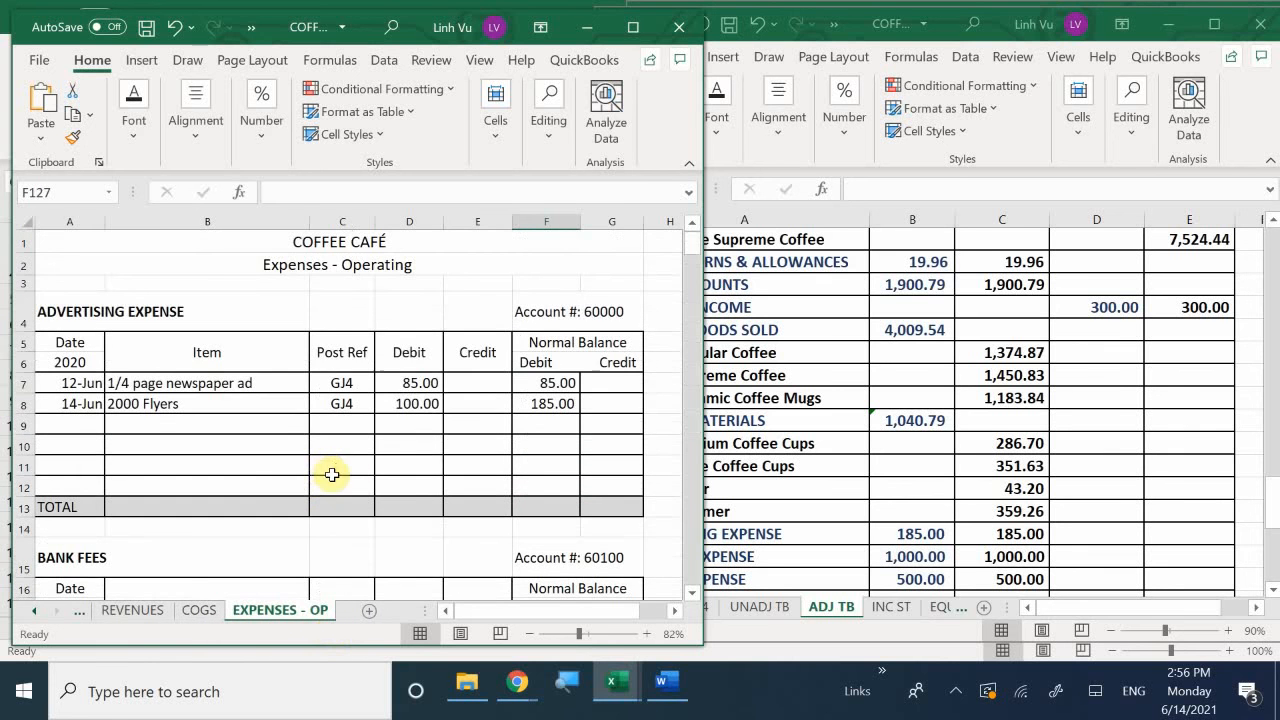
{"action": "left_click", "coordinate": [785, 509]}
{"action": "scroll", "coordinate": [764, 408], "scroll_direction": "down", "scroll_amount": 1}
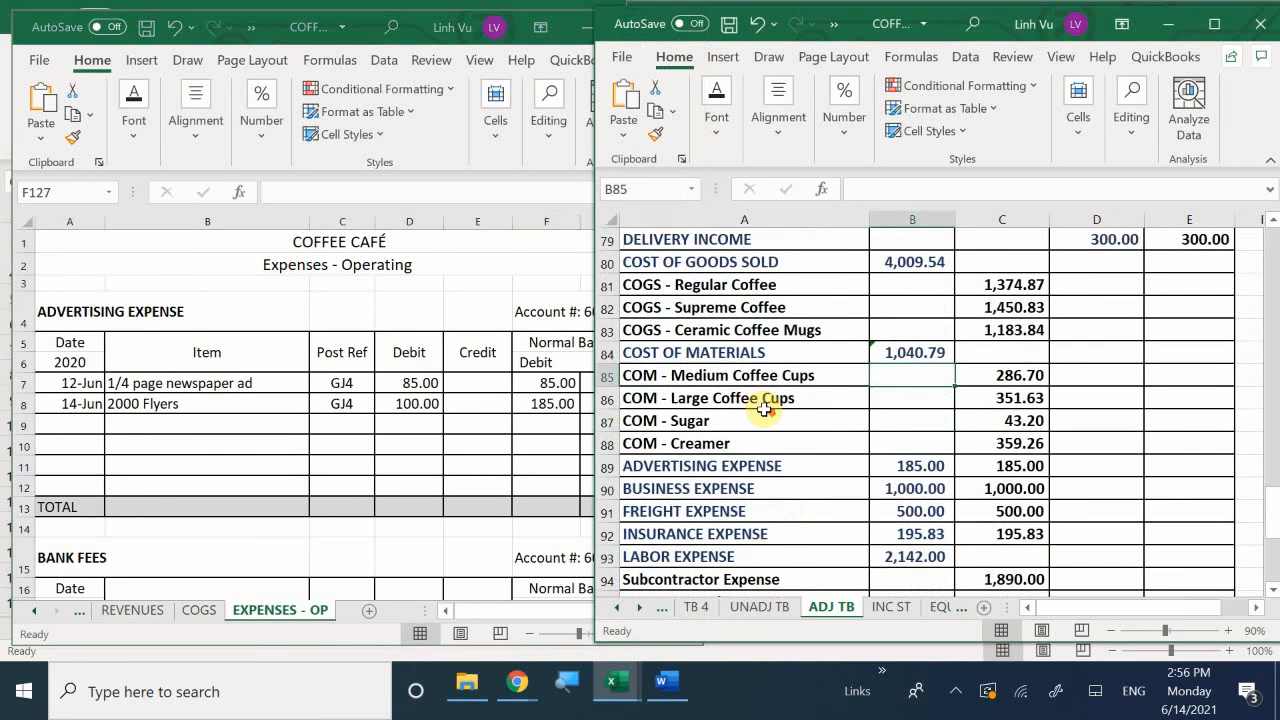
{"action": "scroll", "coordinate": [764, 408], "scroll_direction": "down", "scroll_amount": 1}
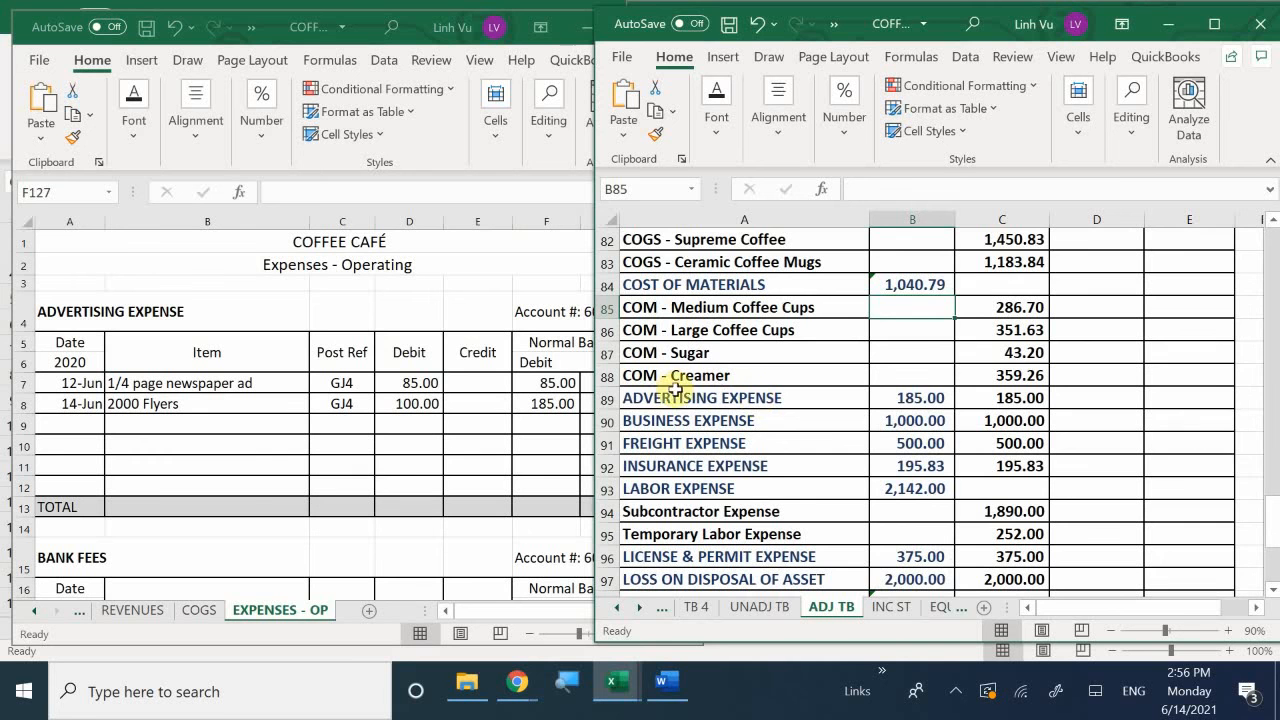
{"action": "scroll", "coordinate": [709, 445], "scroll_direction": "up", "scroll_amount": 1}
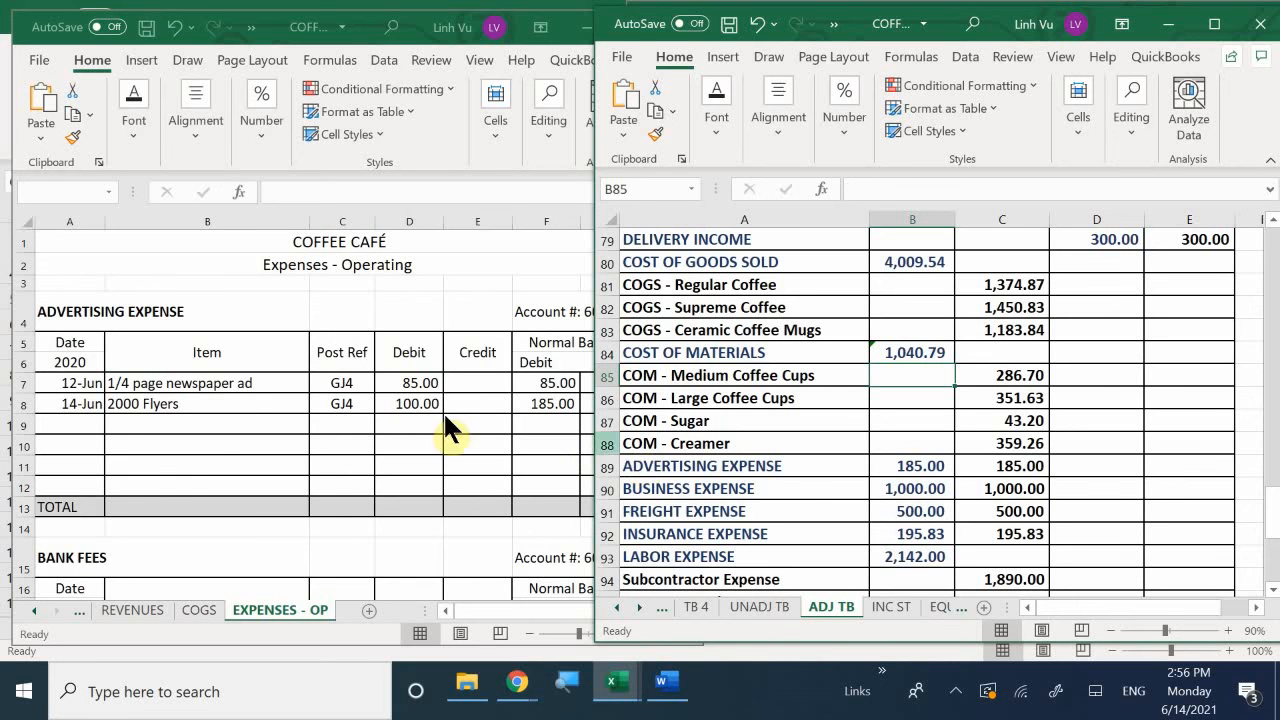
Find the Bank Fees ledger on the EXPENSES - OP sheet and insert a row above BUSINESS EXPENSE in the adjusted trial balance.
{"action": "left_click", "coordinate": [549, 474]}
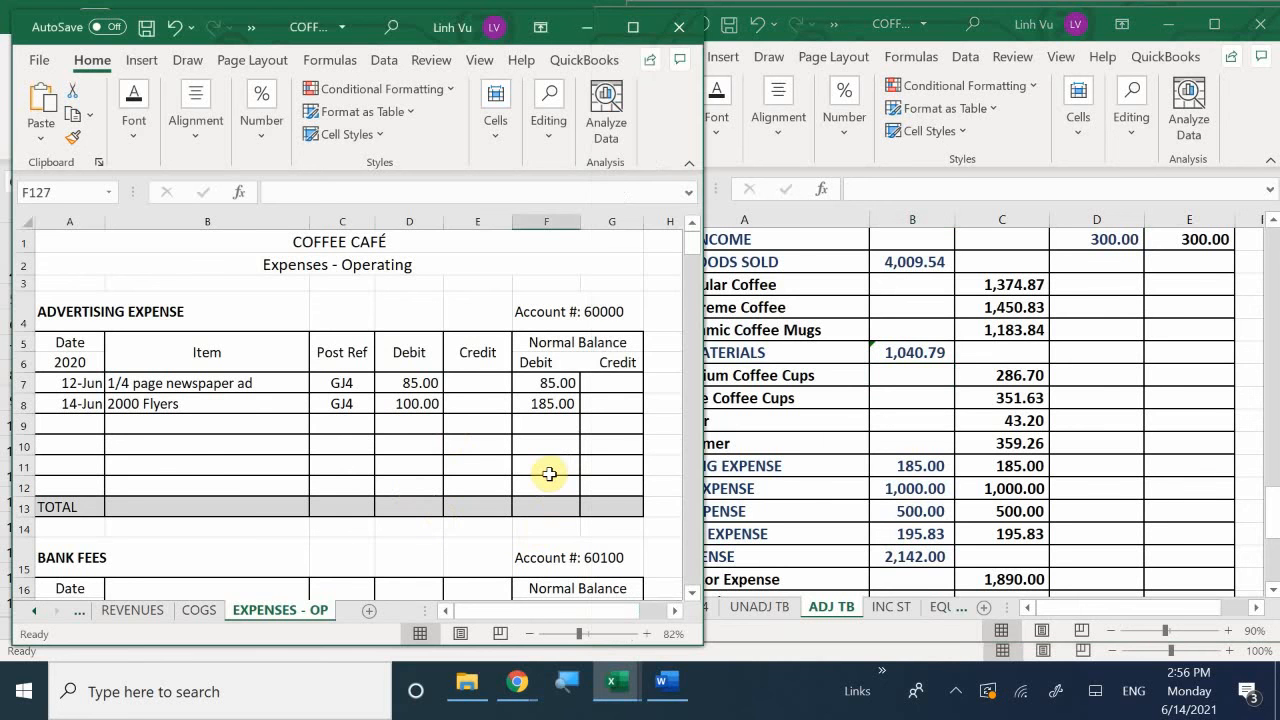
{"action": "scroll", "coordinate": [550, 475], "scroll_direction": "down", "scroll_amount": 2}
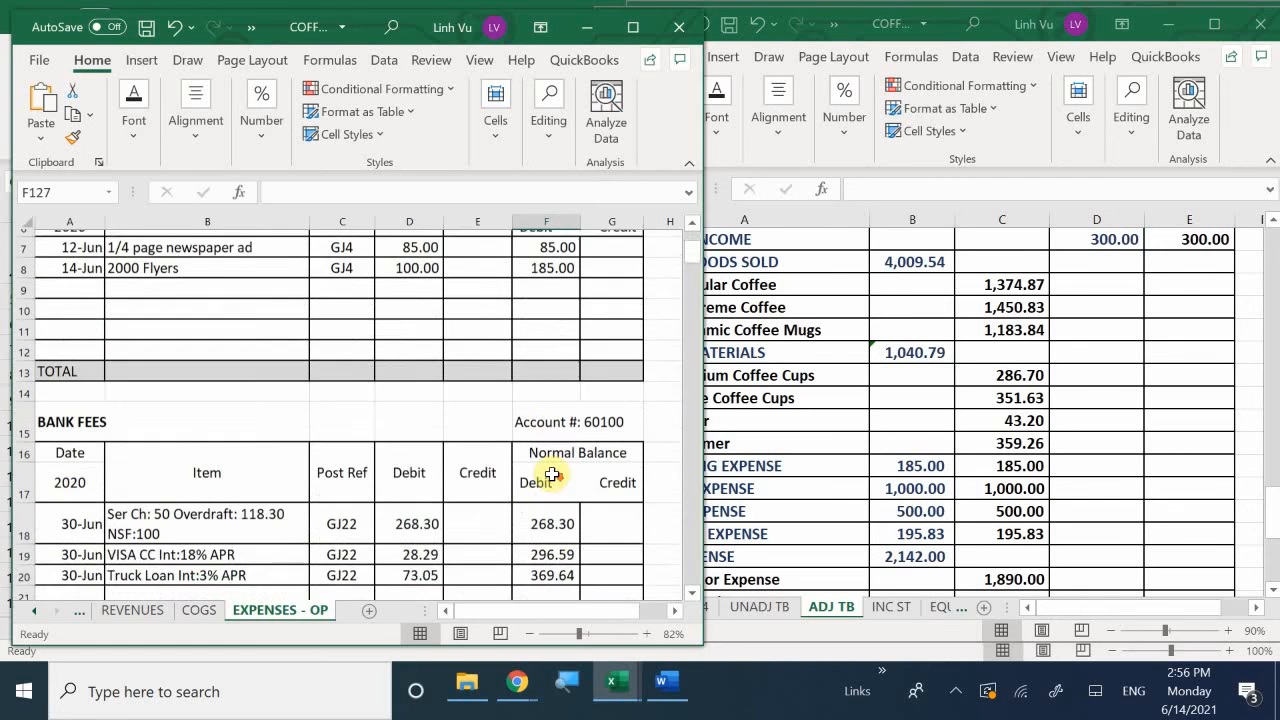
{"action": "scroll", "coordinate": [552, 475], "scroll_direction": "down", "scroll_amount": 1}
{"action": "left_click", "coordinate": [744, 482]}
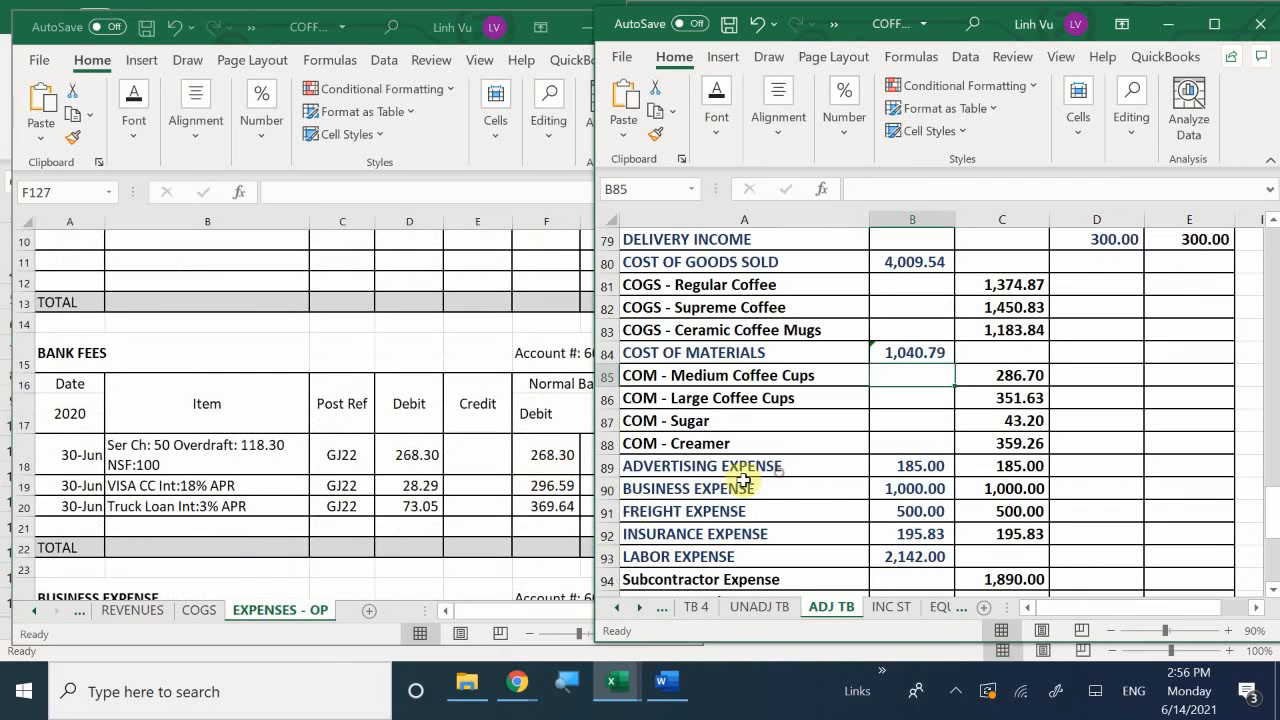
{"action": "right_click", "coordinate": [607, 488]}
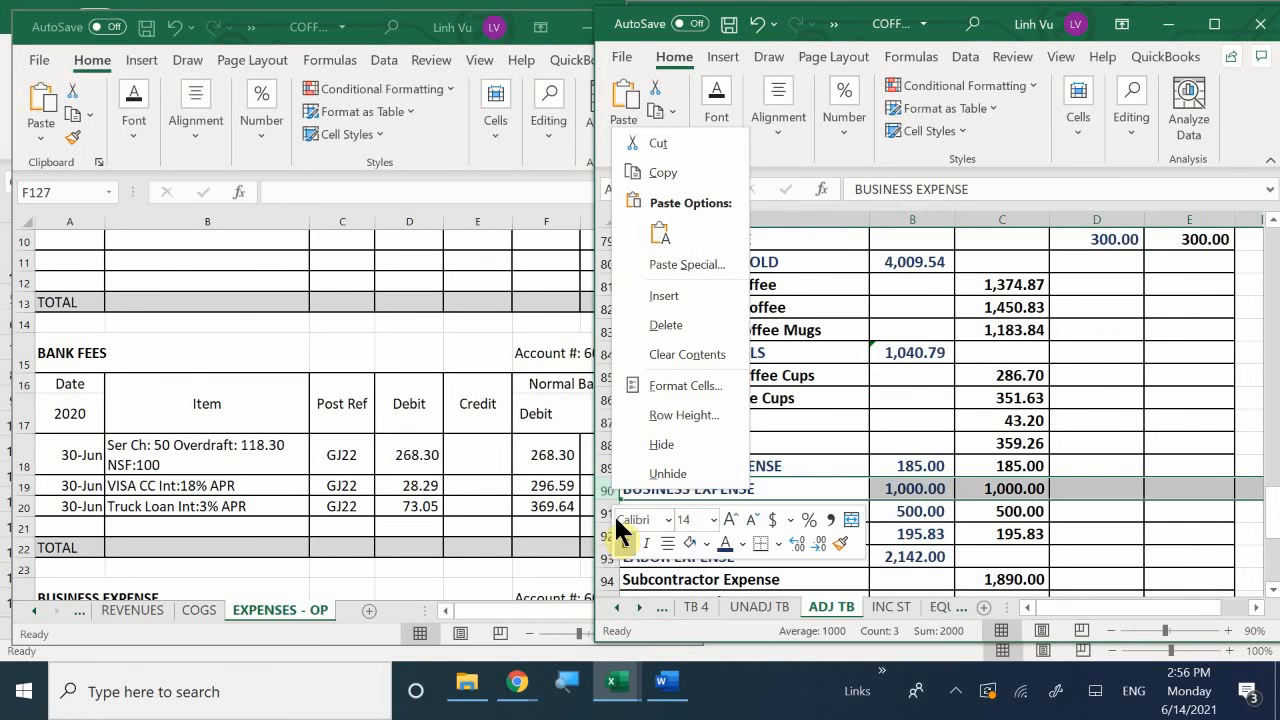
{"action": "key", "text": "Escape"}
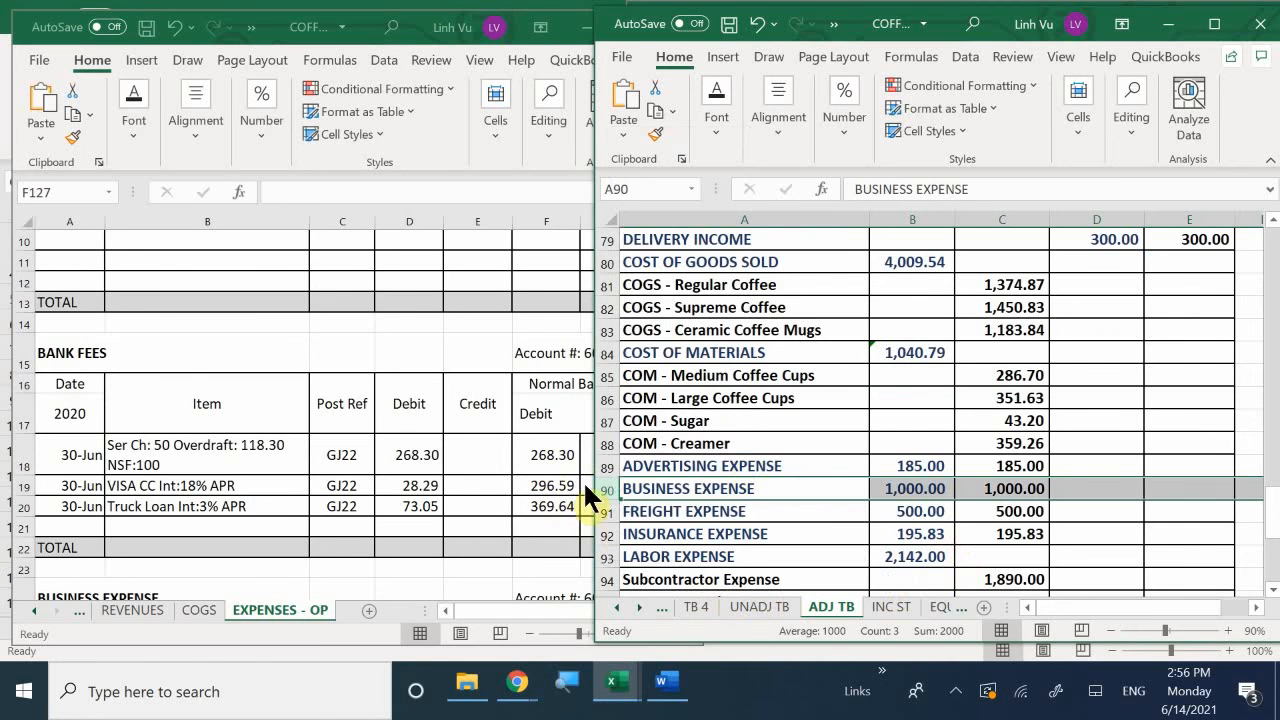
{"action": "right_click", "coordinate": [610, 489]}
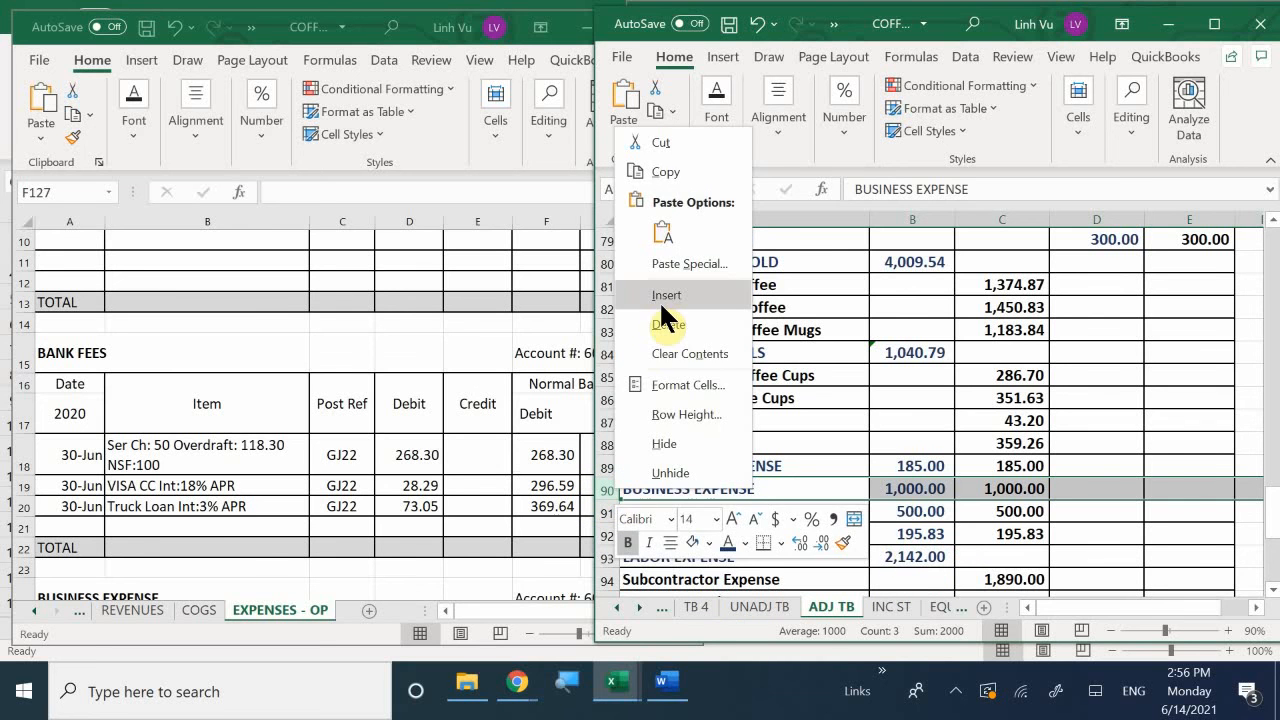
{"action": "left_click", "coordinate": [662, 296]}
Enter the account name BANK FEES in A90 of the adjusted trial balance.
{"action": "left_click", "coordinate": [657, 490]}
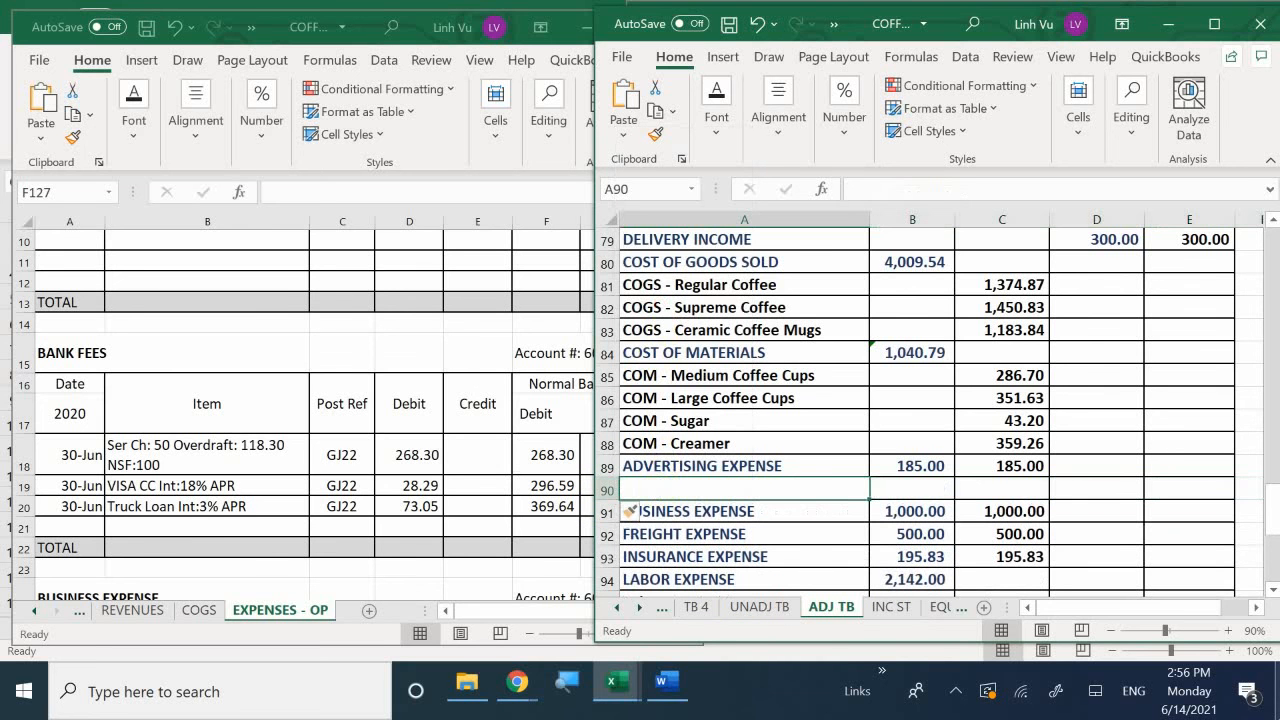
{"action": "type", "text": "V"}
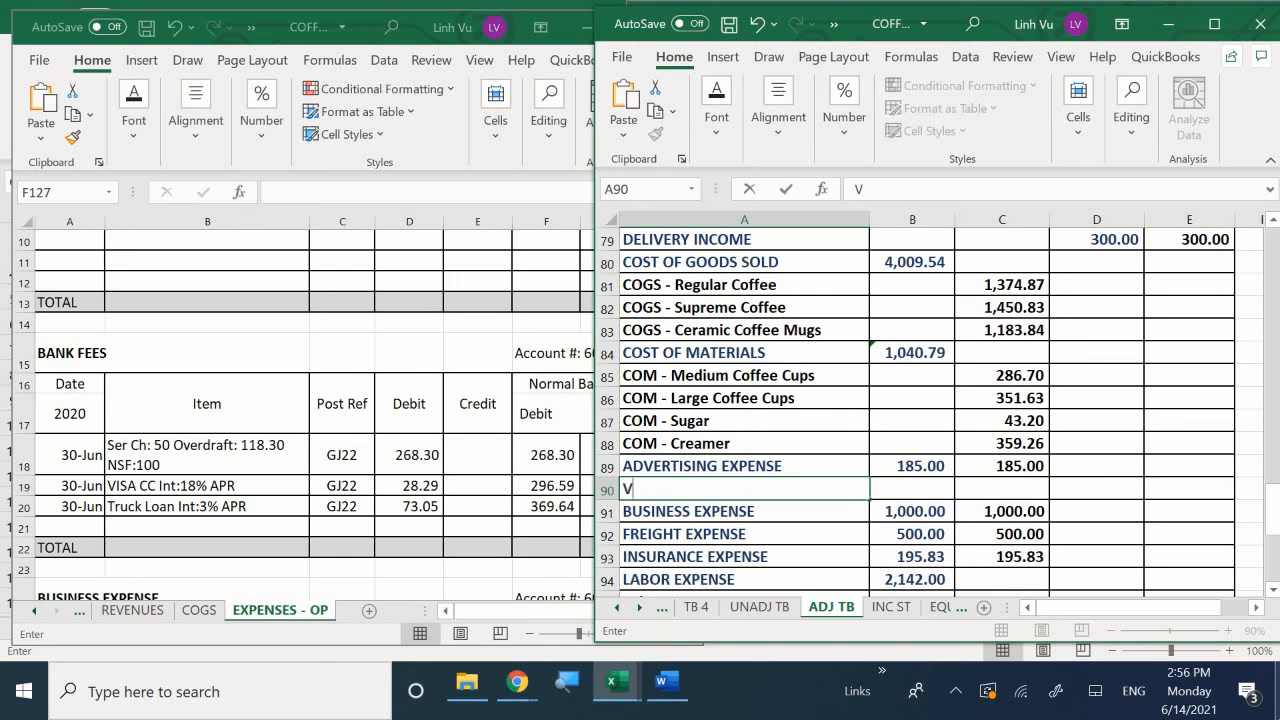
{"action": "key", "text": "BackSpace"}
{"action": "type", "text": "BANK FEES"}
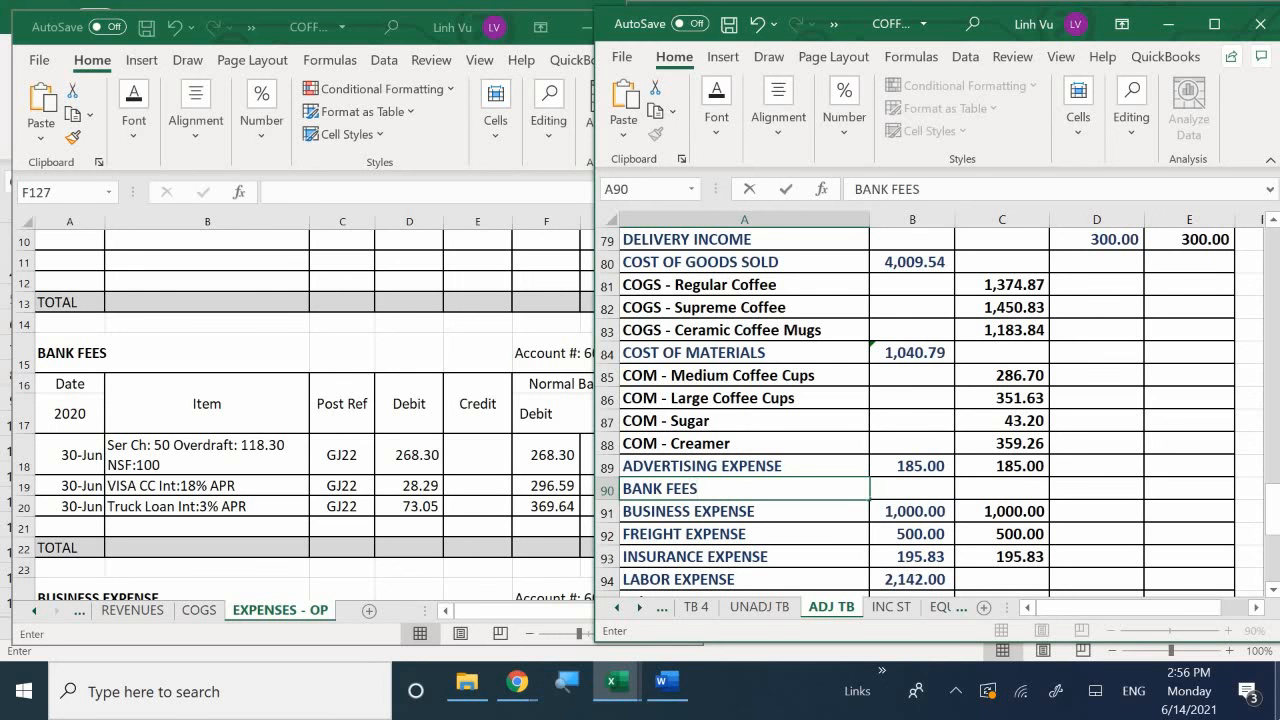
{"action": "key", "text": "Return"}
Link B90 beside BANK FEES to the debit amount in C90 with the formula =C90.
{"action": "key", "text": "Right"}
{"action": "key", "text": "Right"}
{"action": "key", "text": "Up"}
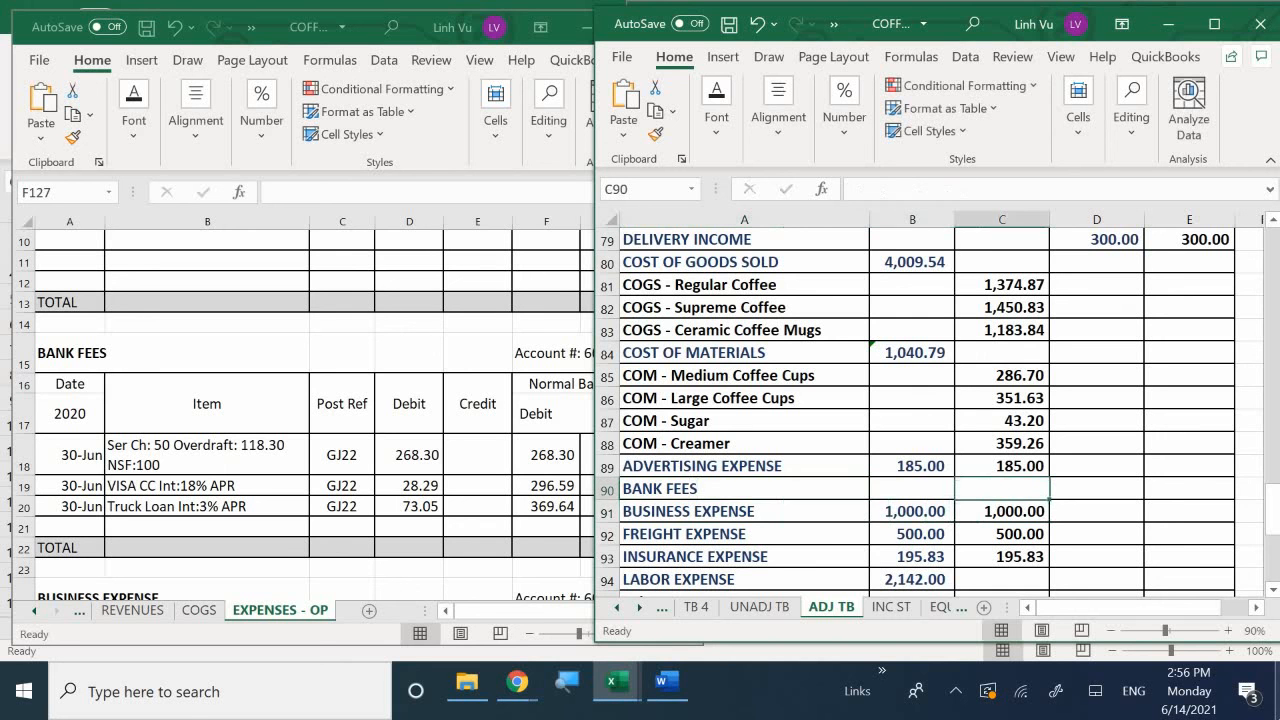
{"action": "left_click", "coordinate": [912, 488]}
{"action": "left_click", "coordinate": [1002, 488]}
{"action": "left_click", "coordinate": [912, 488]}
{"action": "type", "text": "="}
{"action": "key", "text": "Return"}
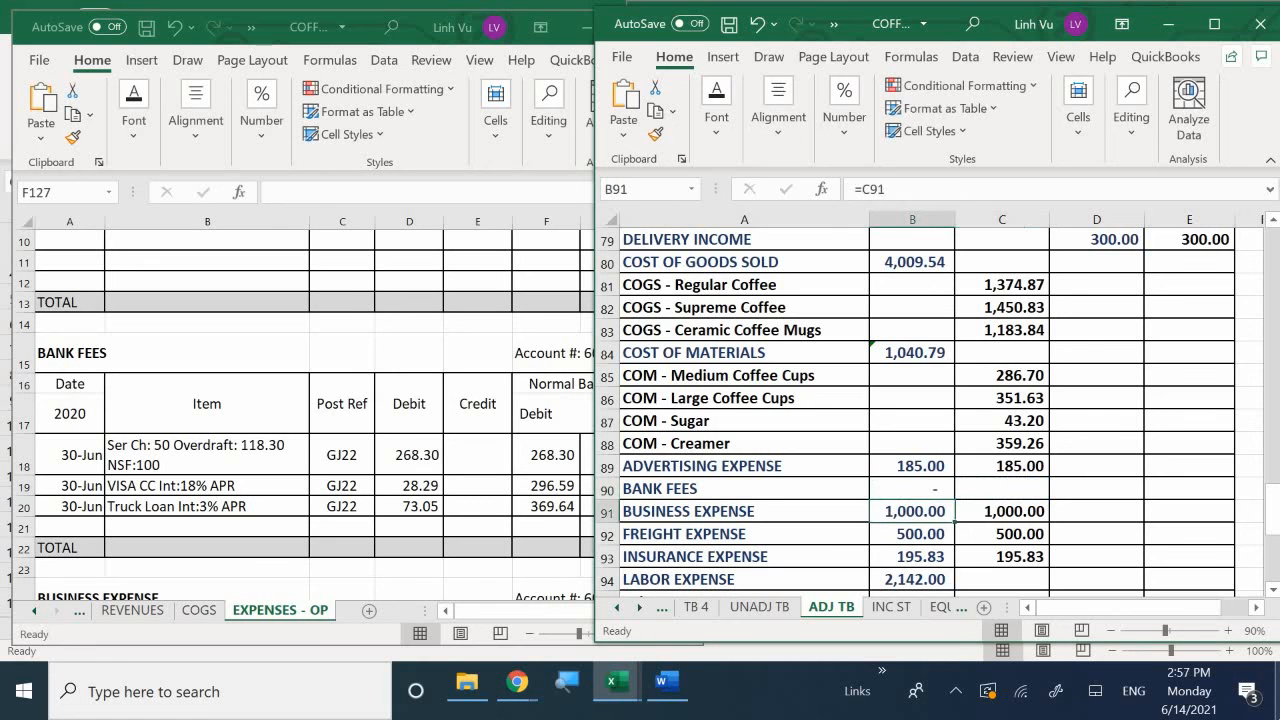
Enter 369.64 in C90 as the debit for BANK FEES.
{"action": "left_click", "coordinate": [1002, 511]}
{"action": "left_click", "coordinate": [1002, 488]}
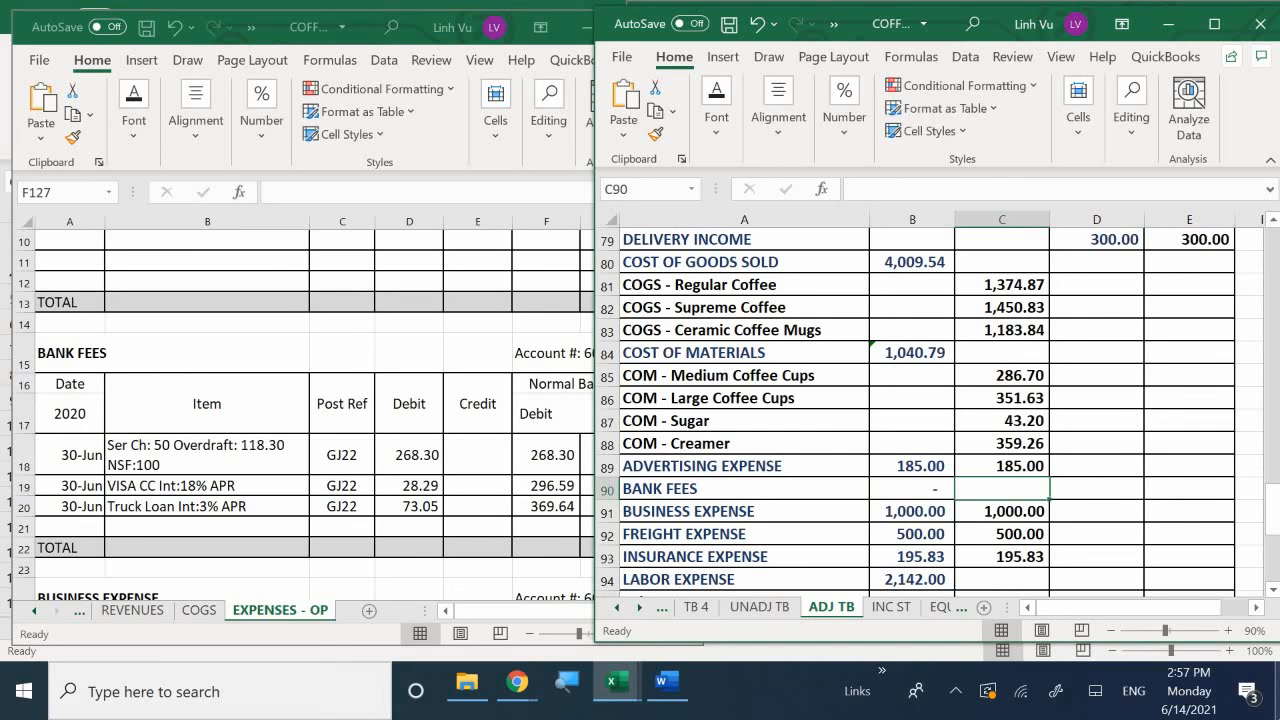
{"action": "type", "text": "369.64"}
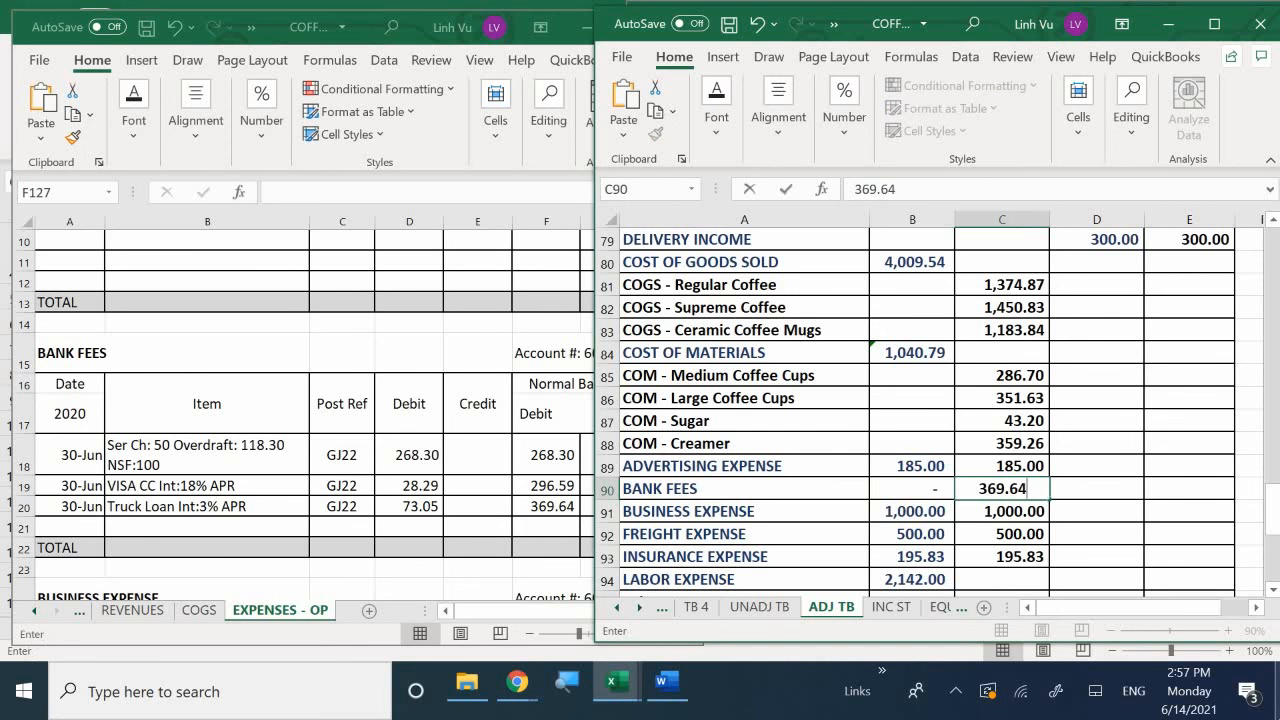
{"action": "key", "text": "Return"}
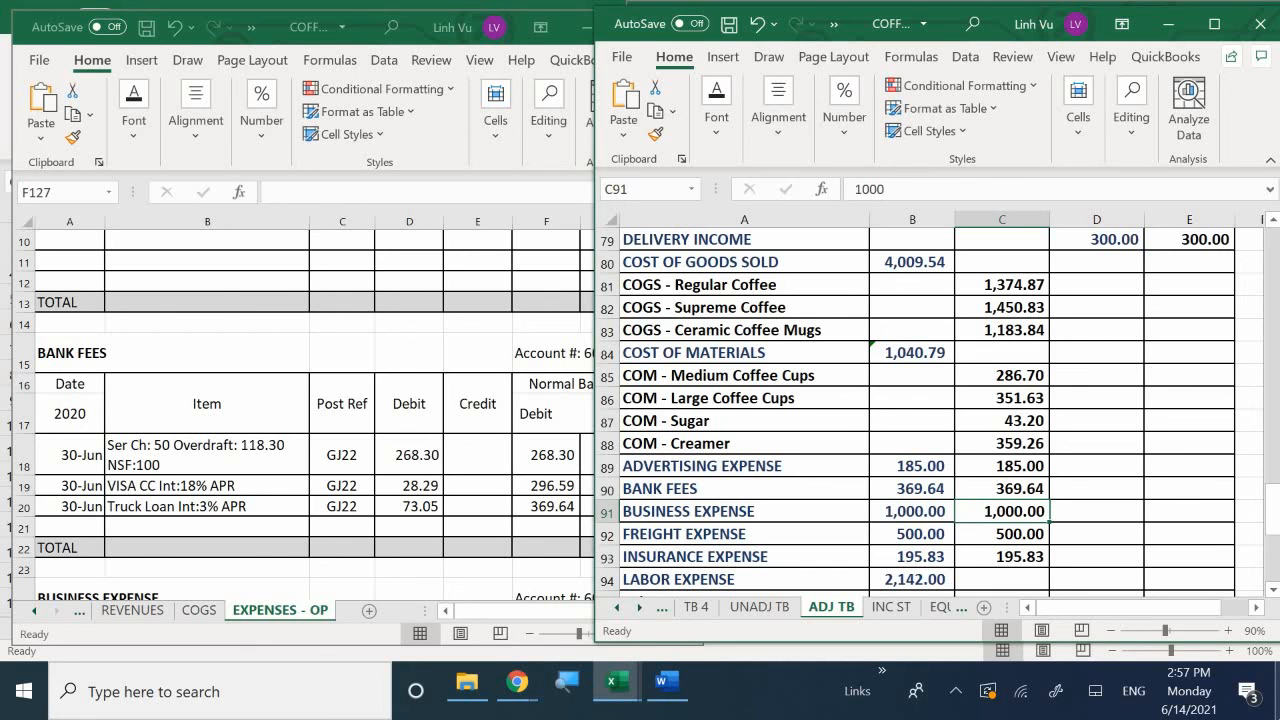
Look up the Business Expense ledger balance and enter 1282.78 as the BUSINESS EXPENSE debit in C91 of the adjusted trial balance.
{"action": "left_click", "coordinate": [480, 455]}
{"action": "scroll", "coordinate": [480, 454], "scroll_direction": "down", "scroll_amount": 3}
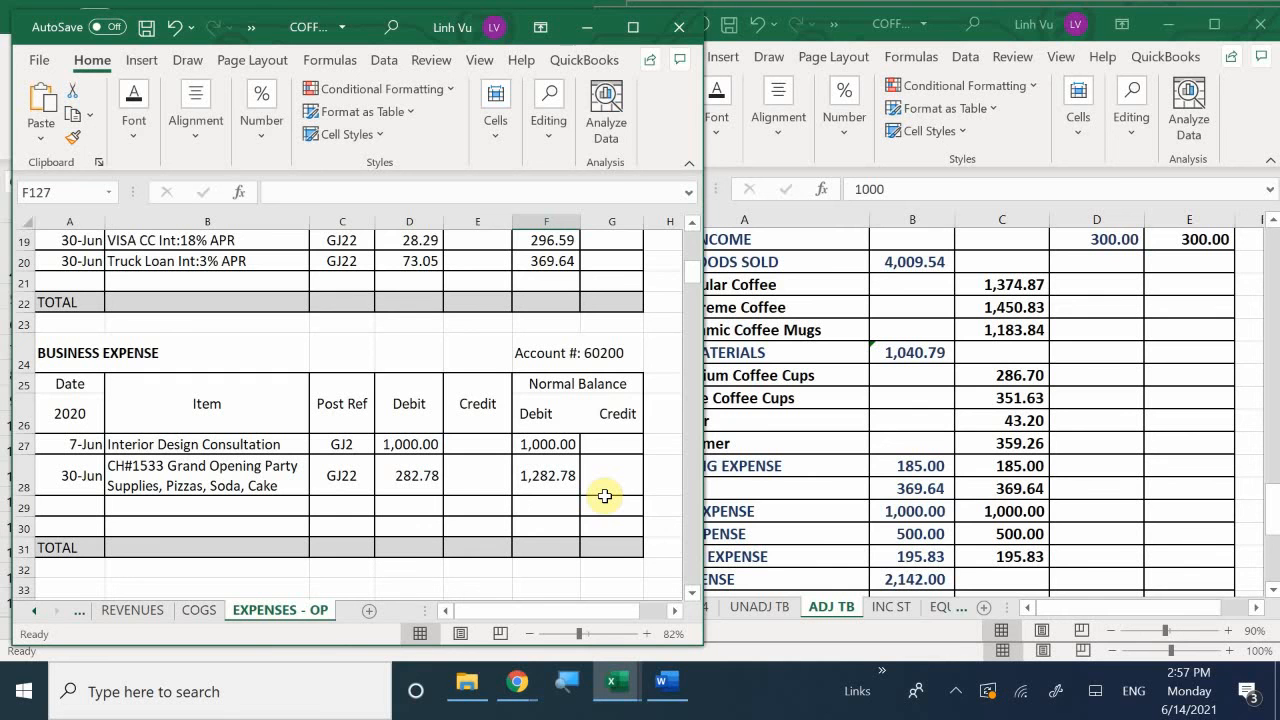
{"action": "left_click", "coordinate": [797, 546]}
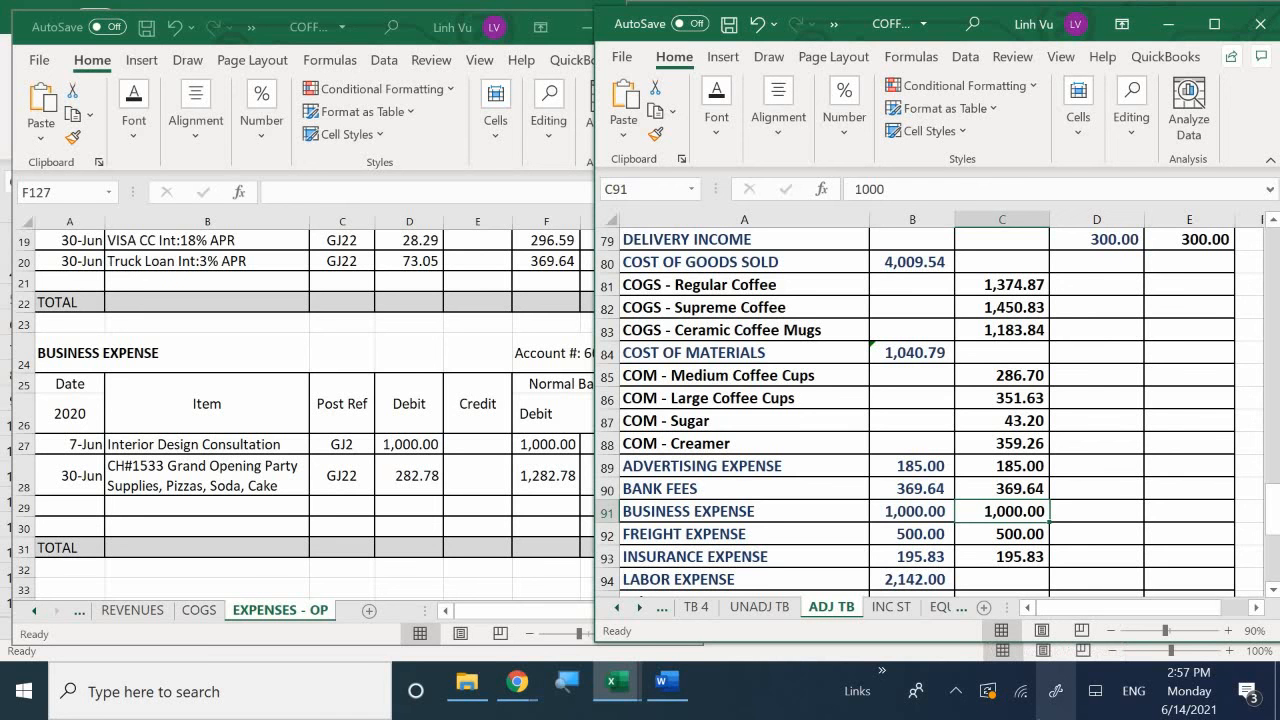
{"action": "type", "text": "1,282."}
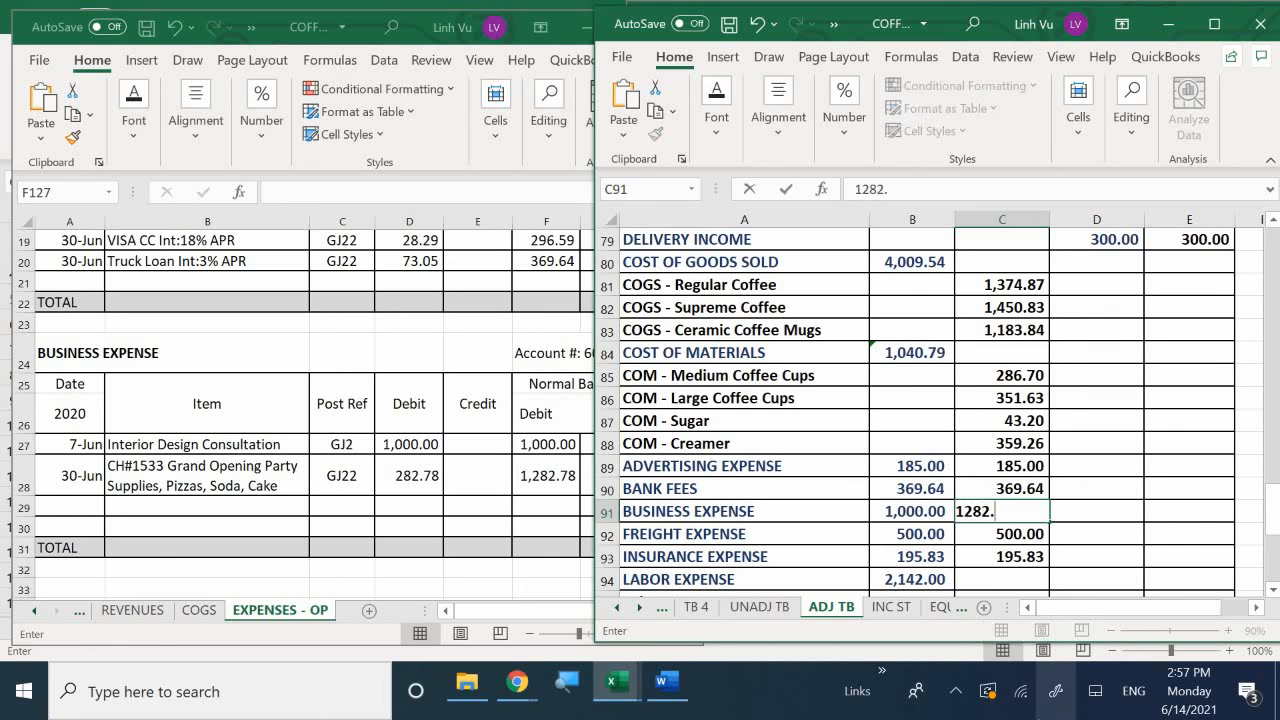
{"action": "type", "text": "78"}
{"action": "key", "text": "Return"}
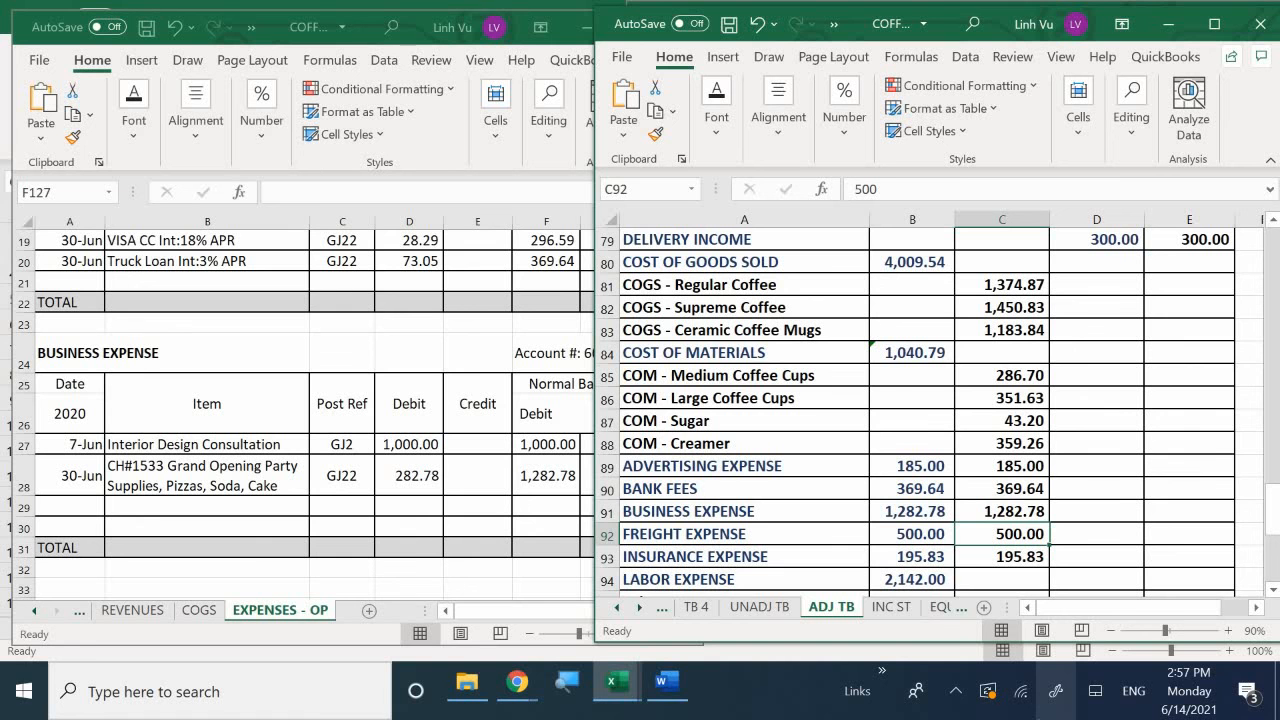
Check the Freight Expense ledger and set the FREIGHT EXPENSE debit in C92 to 0.
{"action": "left_click", "coordinate": [494, 517]}
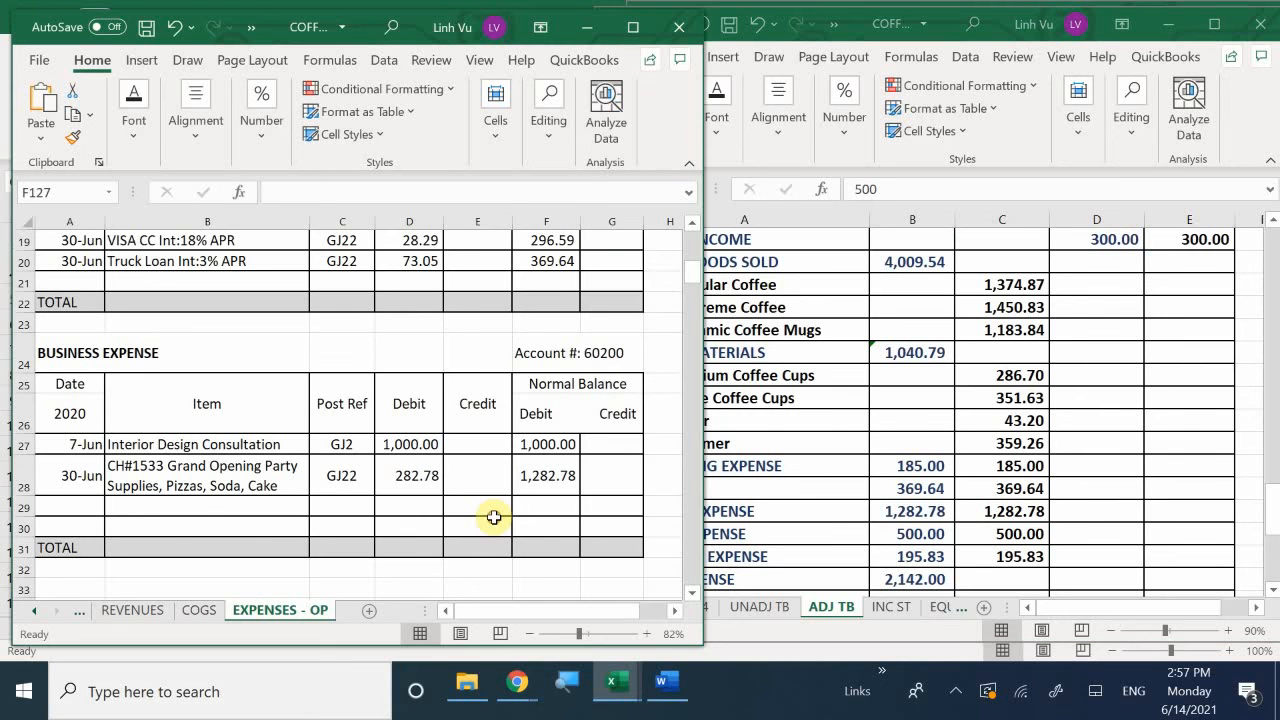
{"action": "scroll", "coordinate": [494, 517], "scroll_direction": "down", "scroll_amount": 2}
{"action": "scroll", "coordinate": [494, 517], "scroll_direction": "down", "scroll_amount": 4}
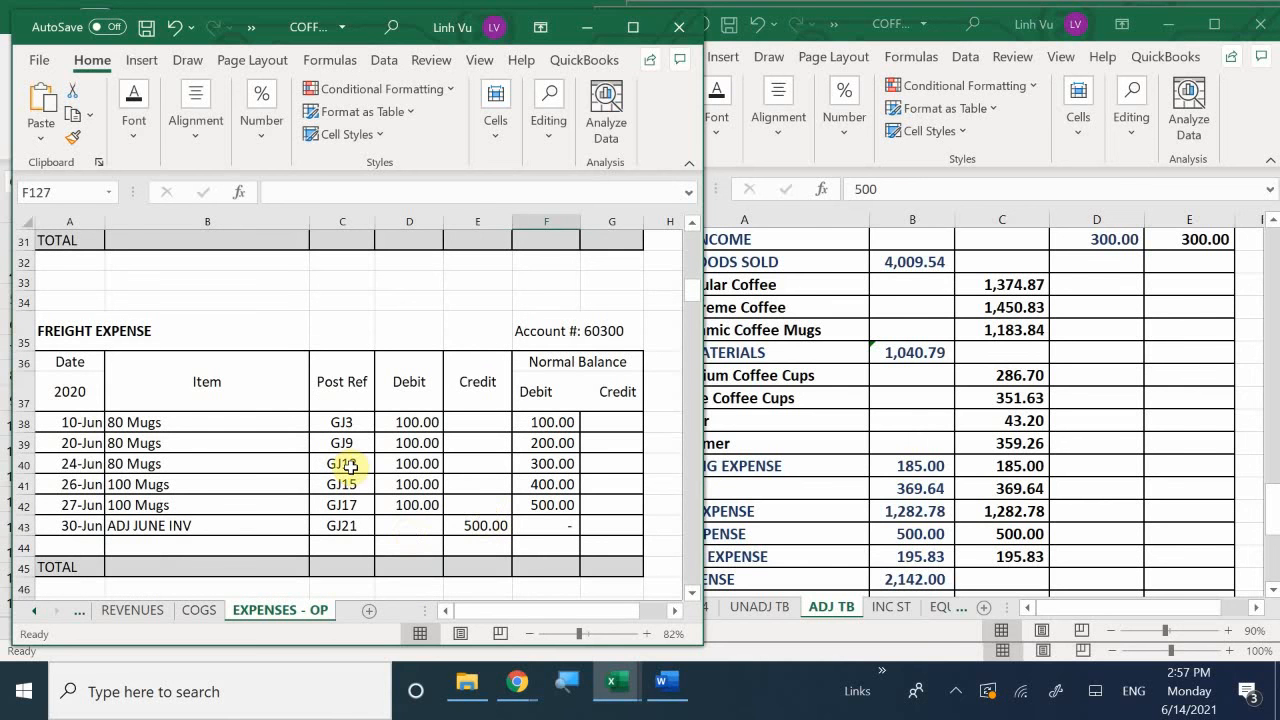
{"action": "left_click", "coordinate": [986, 534]}
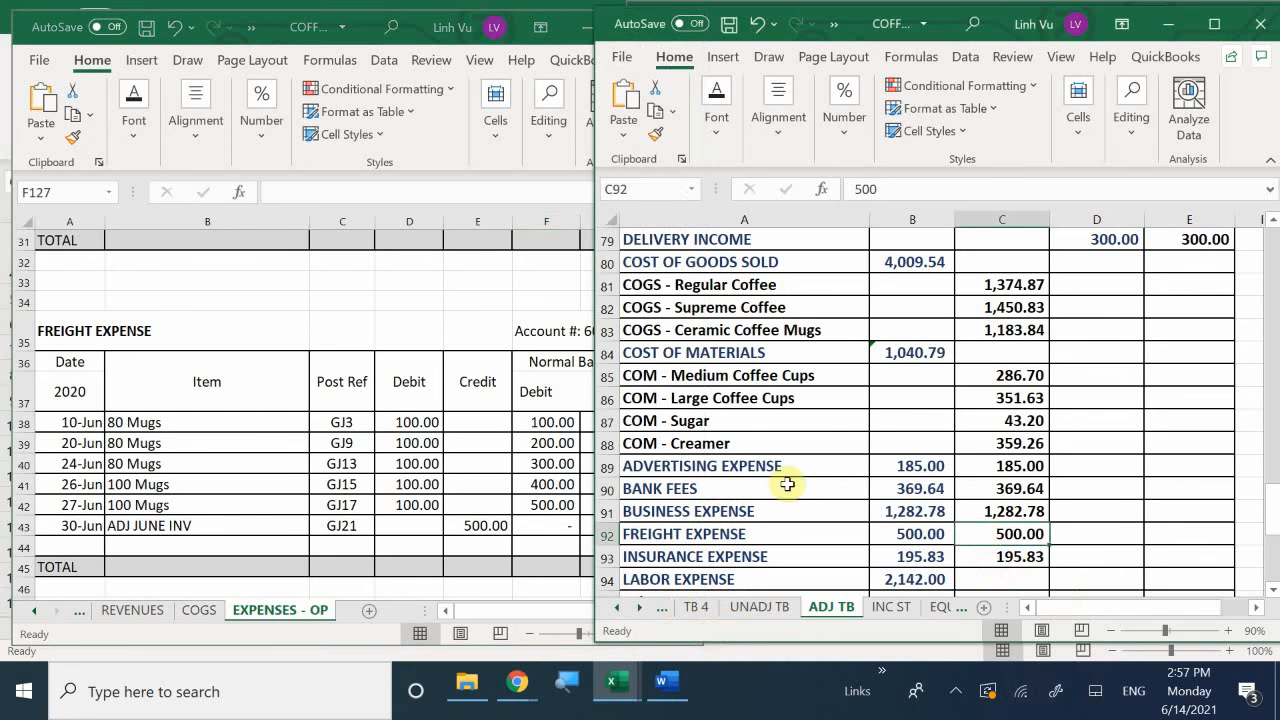
{"action": "type", "text": "0"}
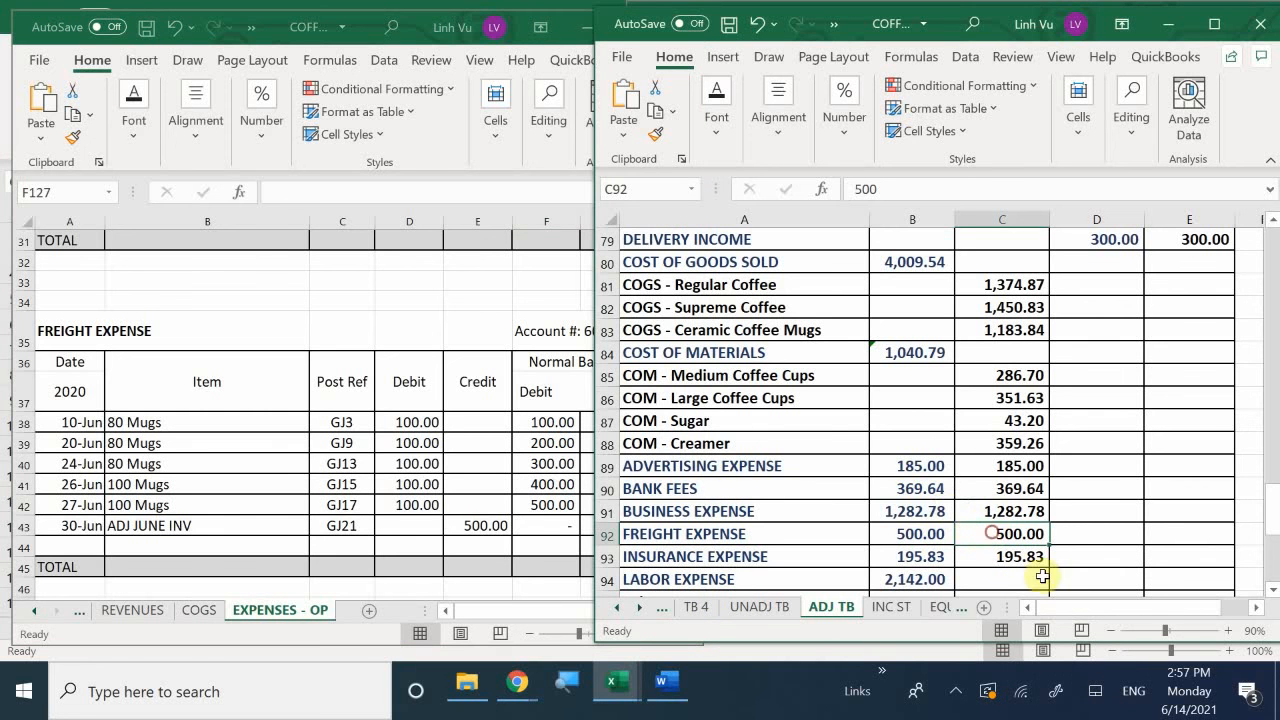
{"action": "key", "text": "Return"}
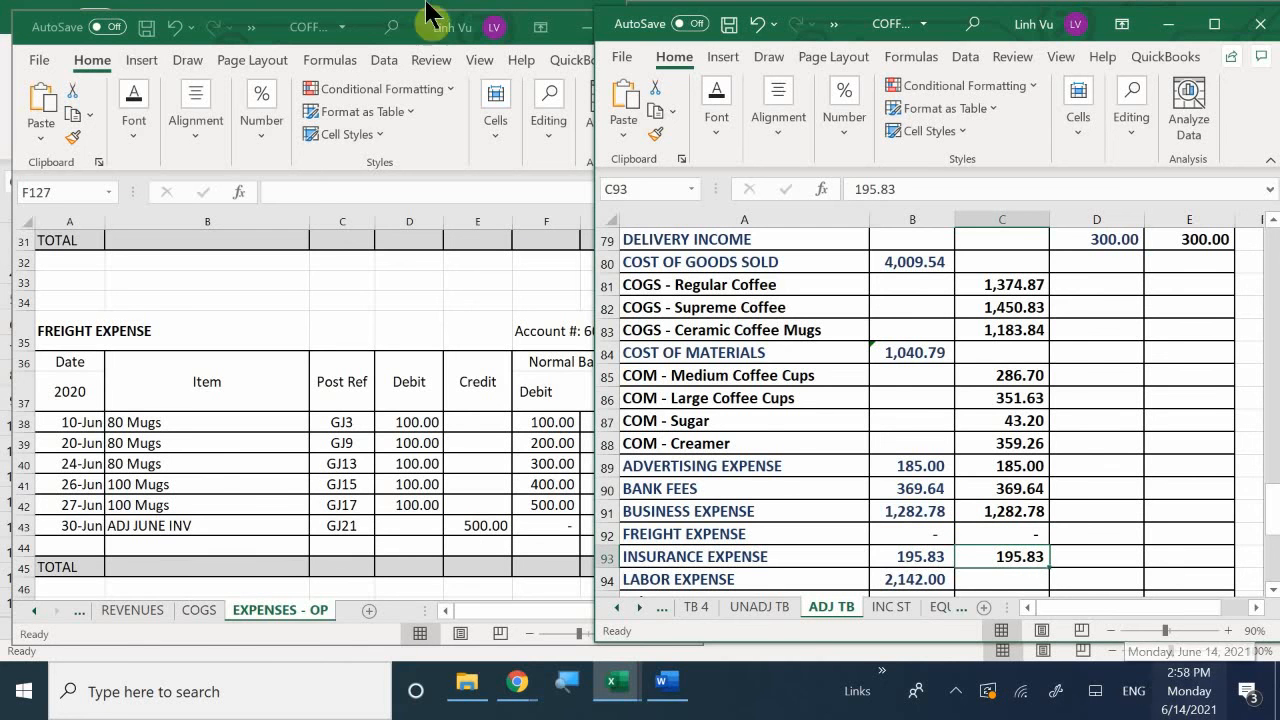
Compare the Insurance, Labor, Subcontractor and Temporary Labor Expense ledgers with their amounts in the adjusted trial balance.
{"action": "left_click", "coordinate": [546, 447]}
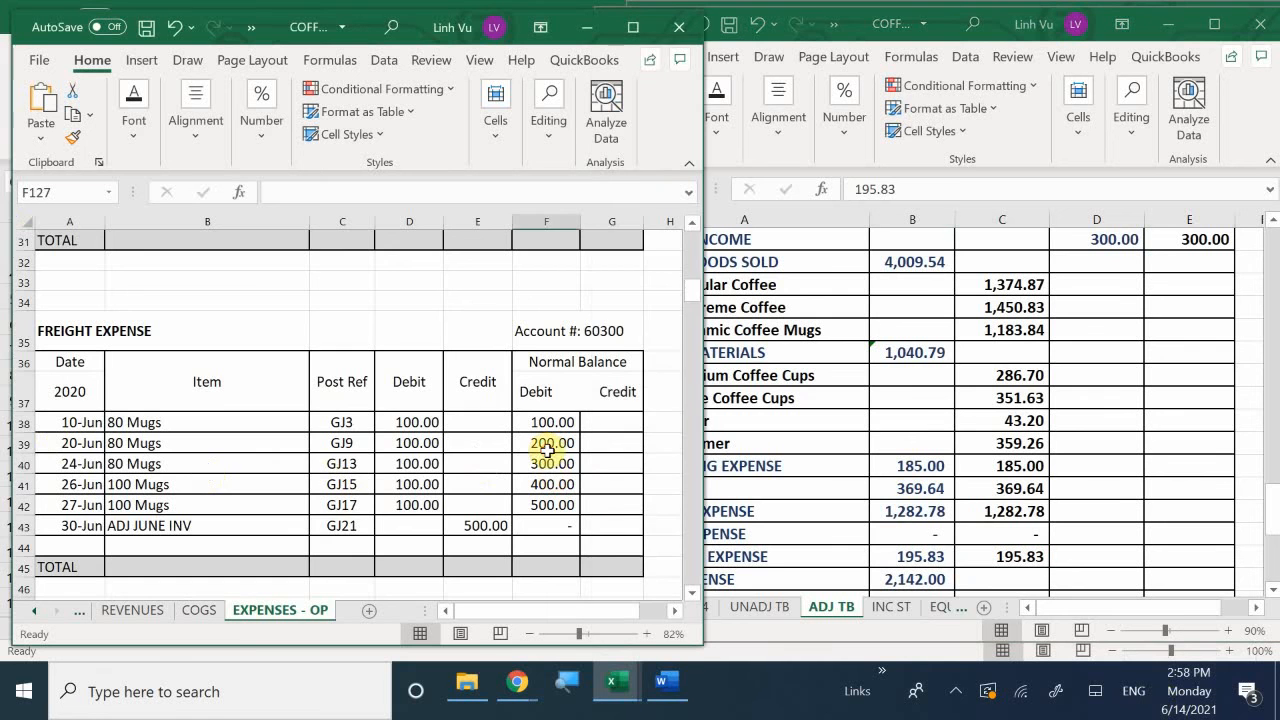
{"action": "scroll", "coordinate": [548, 451], "scroll_direction": "down", "scroll_amount": 4}
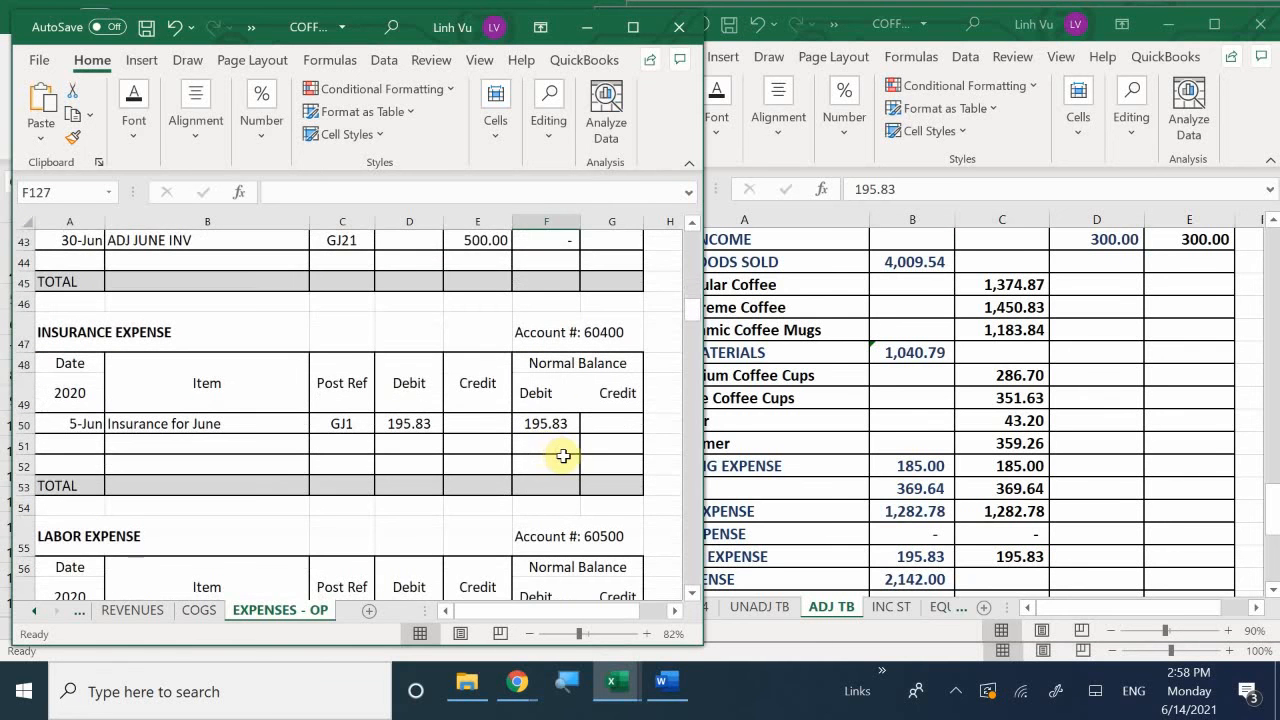
{"action": "scroll", "coordinate": [562, 455], "scroll_direction": "down", "scroll_amount": 1}
{"action": "scroll", "coordinate": [564, 456], "scroll_direction": "down", "scroll_amount": 2}
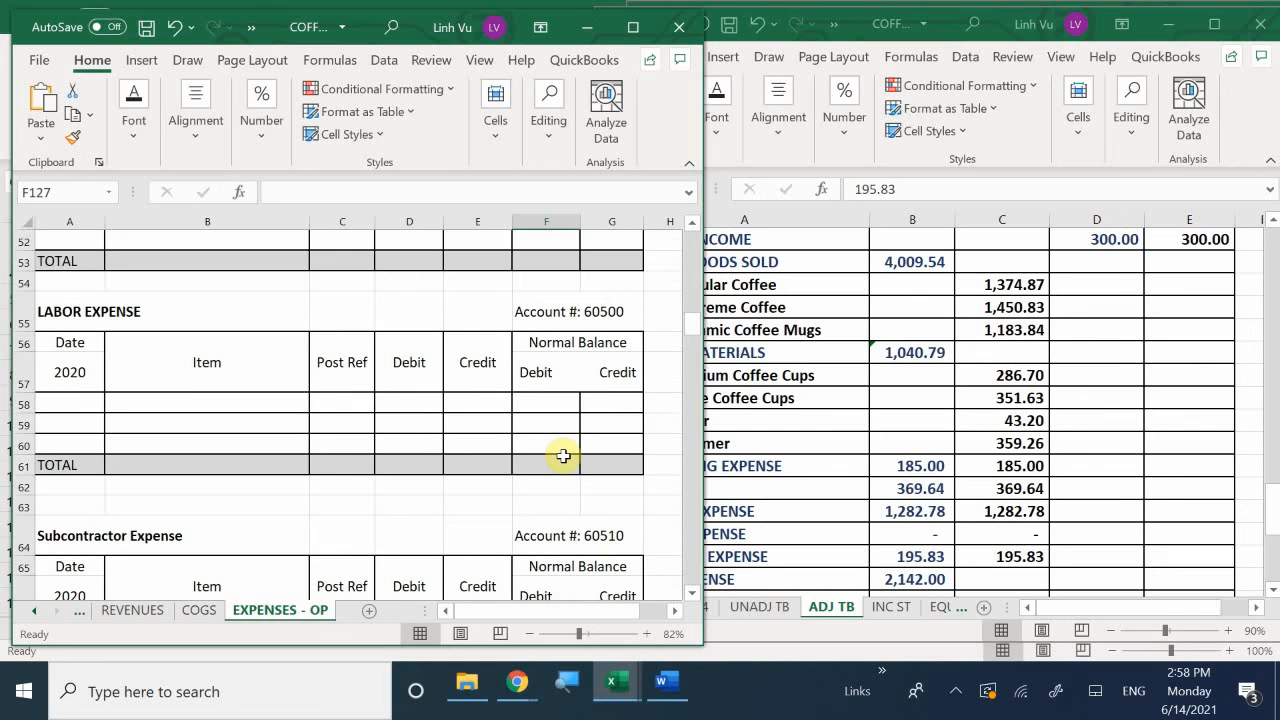
{"action": "scroll", "coordinate": [564, 456], "scroll_direction": "up", "scroll_amount": 1}
{"action": "scroll", "coordinate": [555, 455], "scroll_direction": "down", "scroll_amount": 2}
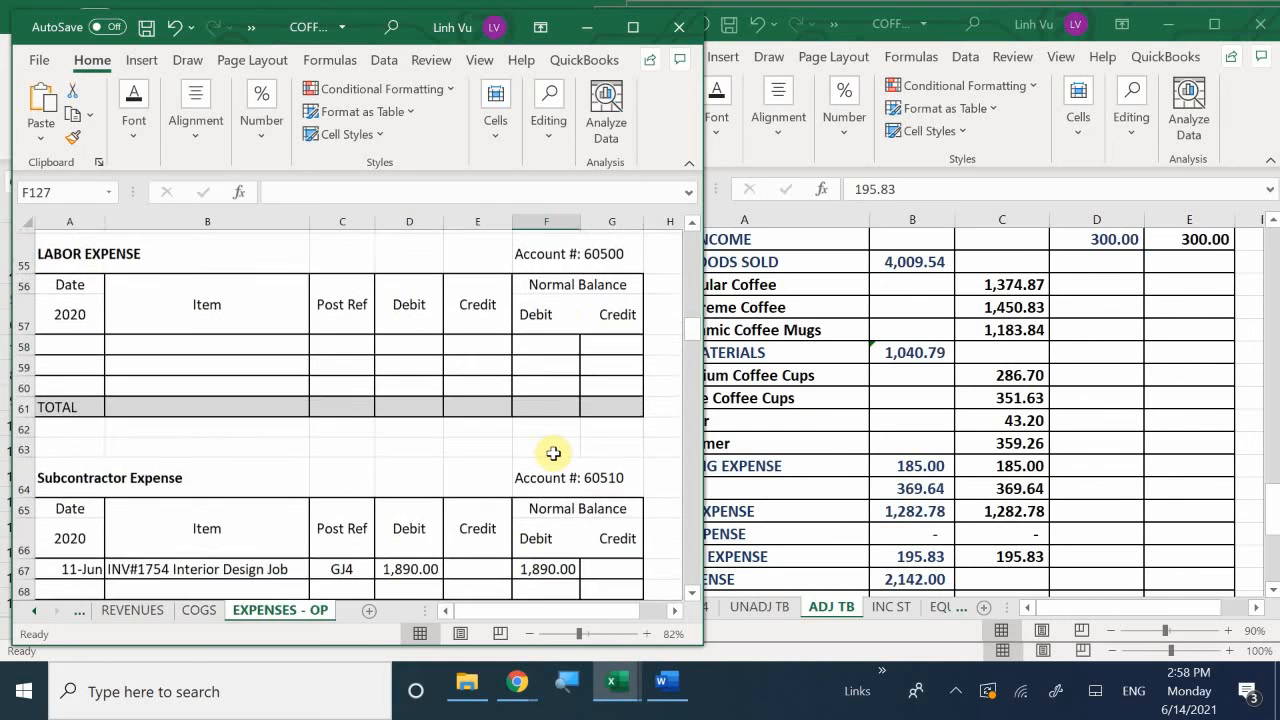
{"action": "scroll", "coordinate": [553, 454], "scroll_direction": "down", "scroll_amount": 5}
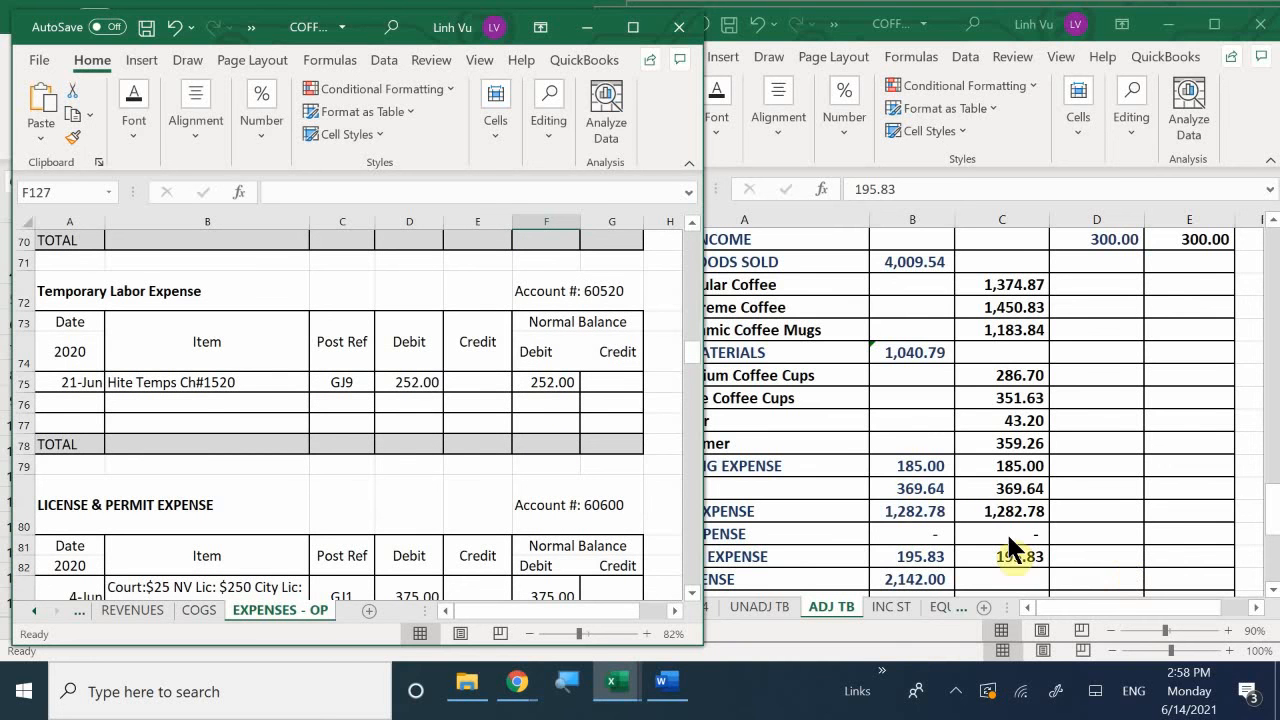
{"action": "left_click", "coordinate": [840, 452]}
{"action": "scroll", "coordinate": [841, 455], "scroll_direction": "down", "scroll_amount": 2}
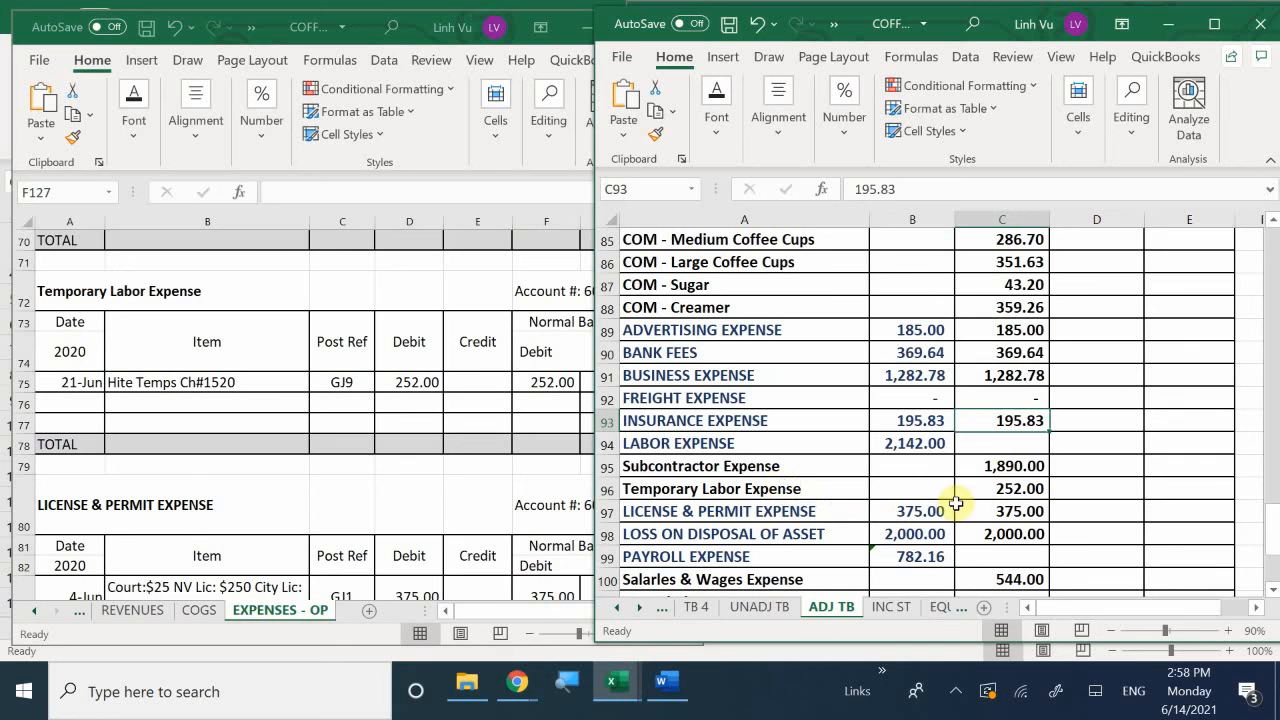
{"action": "scroll", "coordinate": [910, 462], "scroll_direction": "down", "scroll_amount": 1}
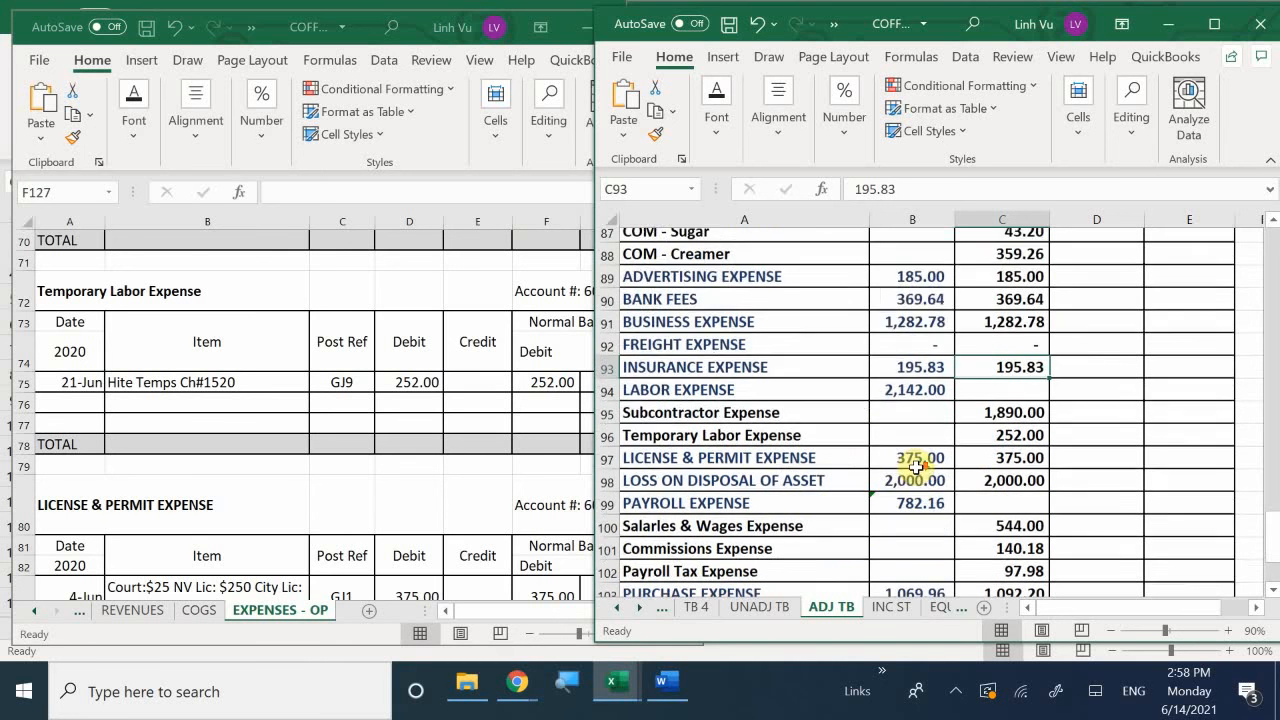
Review the ledgers through Office Supplies Expense and insert a row above PAYROLL EXPENSE in the adjusted trial balance.
{"action": "left_click", "coordinate": [515, 483]}
{"action": "scroll", "coordinate": [515, 483], "scroll_direction": "down", "scroll_amount": 5}
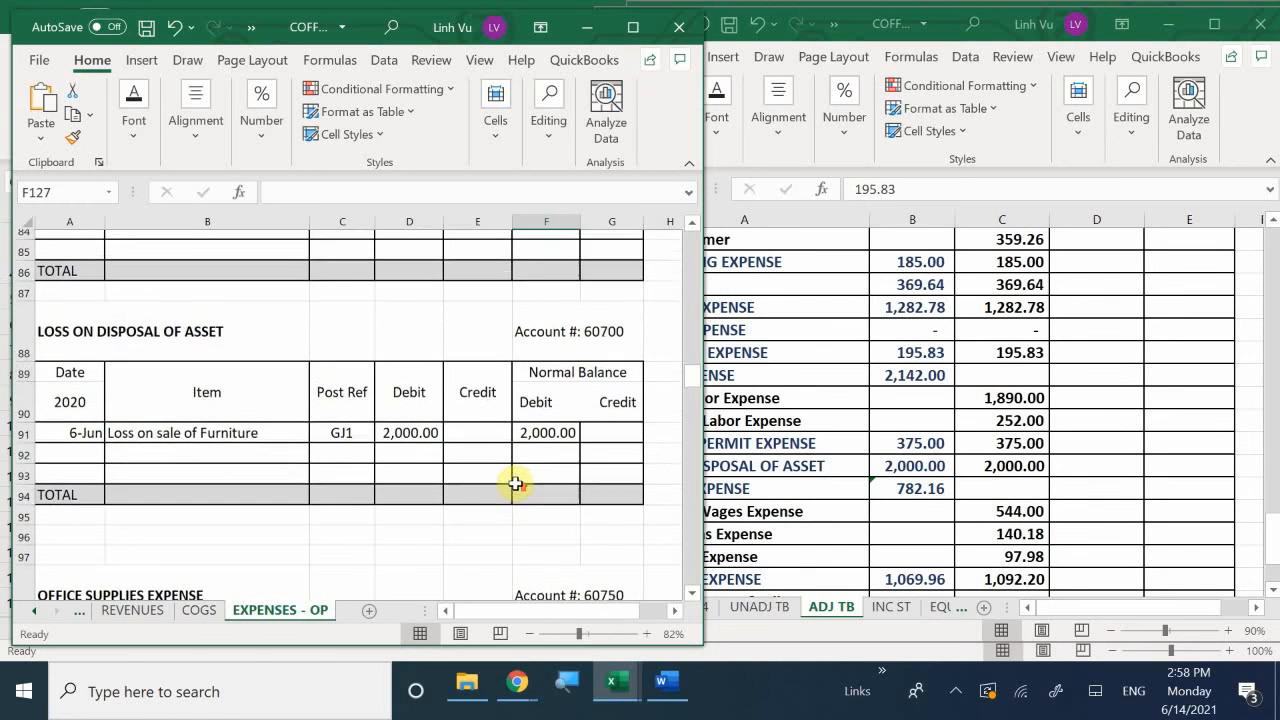
{"action": "scroll", "coordinate": [515, 483], "scroll_direction": "up", "scroll_amount": 2}
{"action": "scroll", "coordinate": [515, 483], "scroll_direction": "down", "scroll_amount": 2}
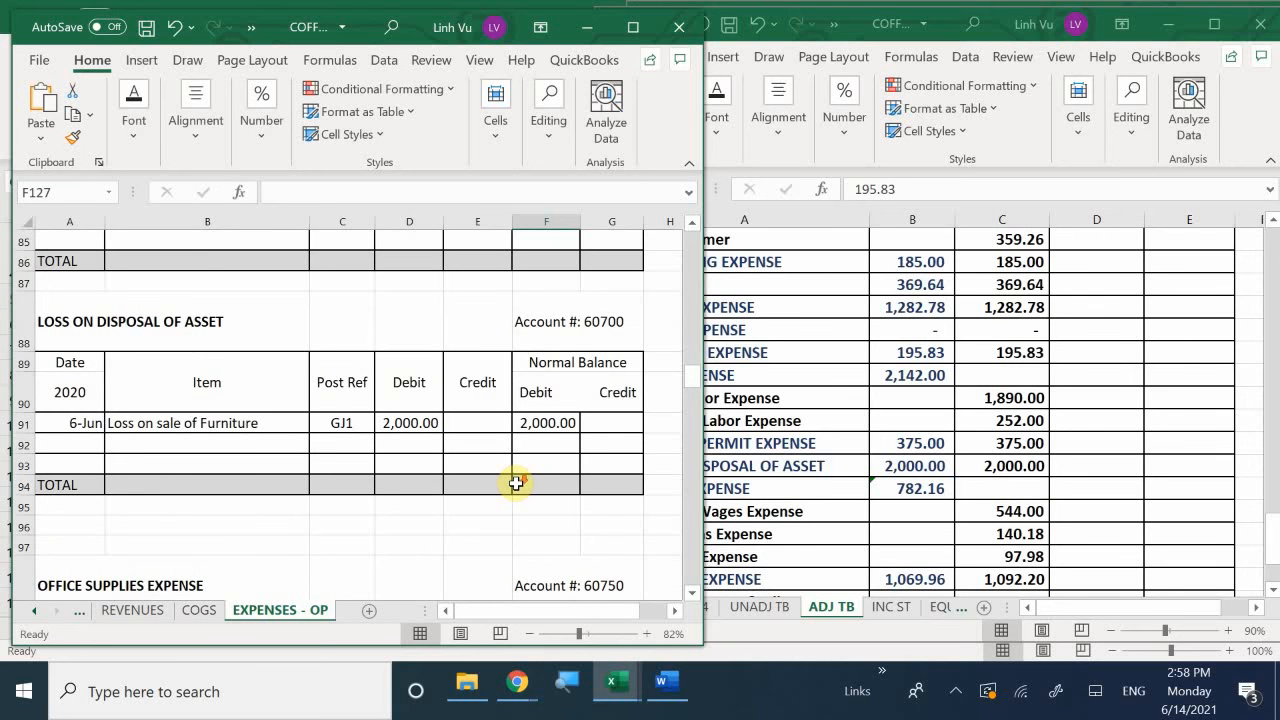
{"action": "scroll", "coordinate": [515, 483], "scroll_direction": "down", "scroll_amount": 2}
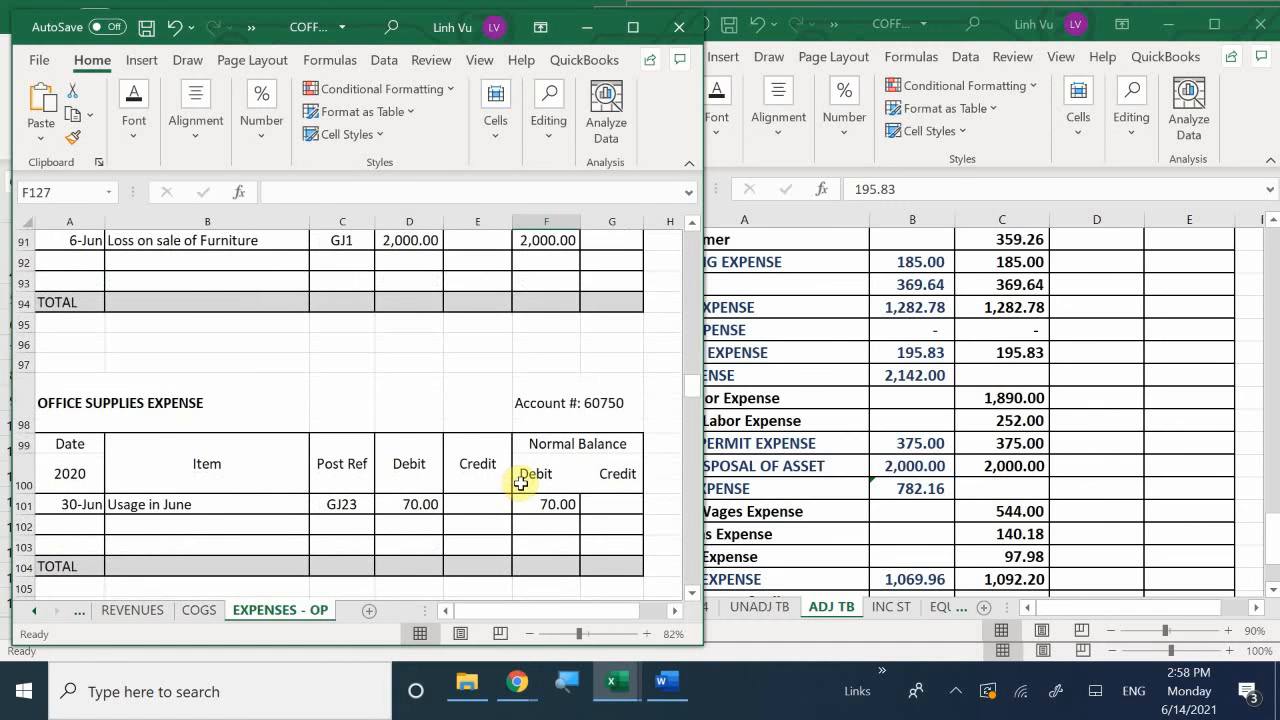
{"action": "scroll", "coordinate": [527, 479], "scroll_direction": "down", "scroll_amount": 1}
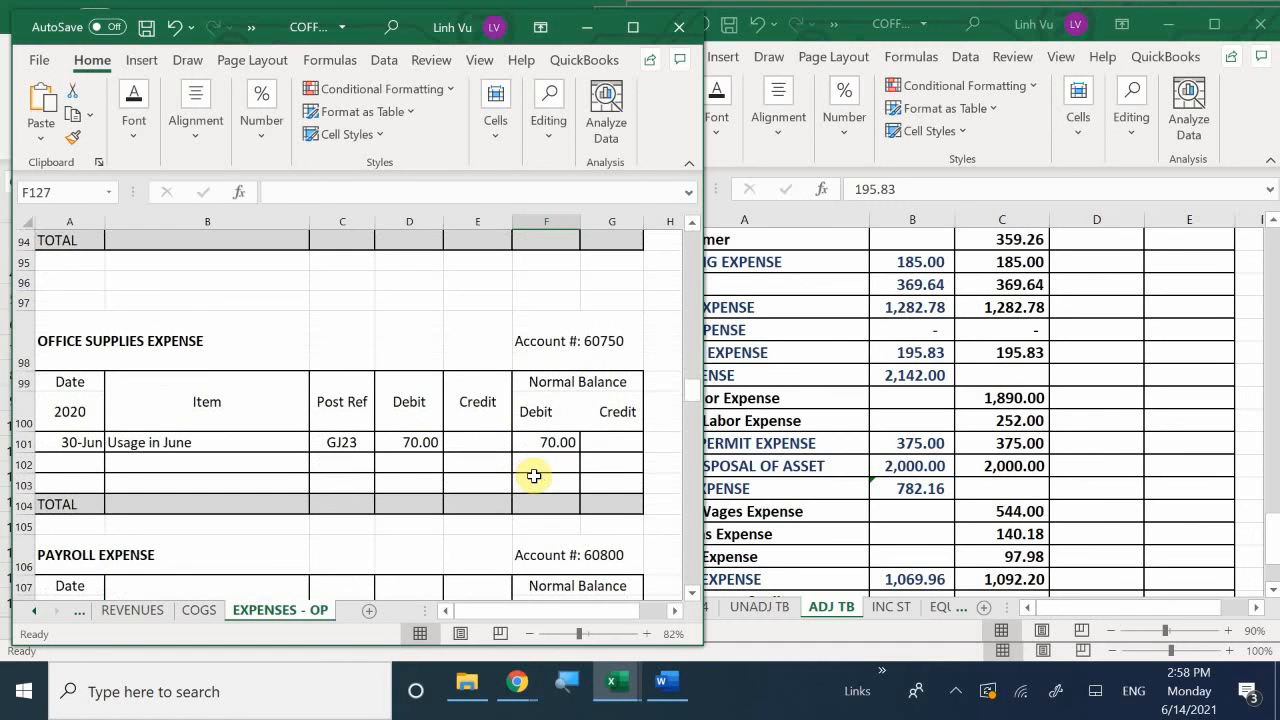
{"action": "left_click", "coordinate": [852, 523]}
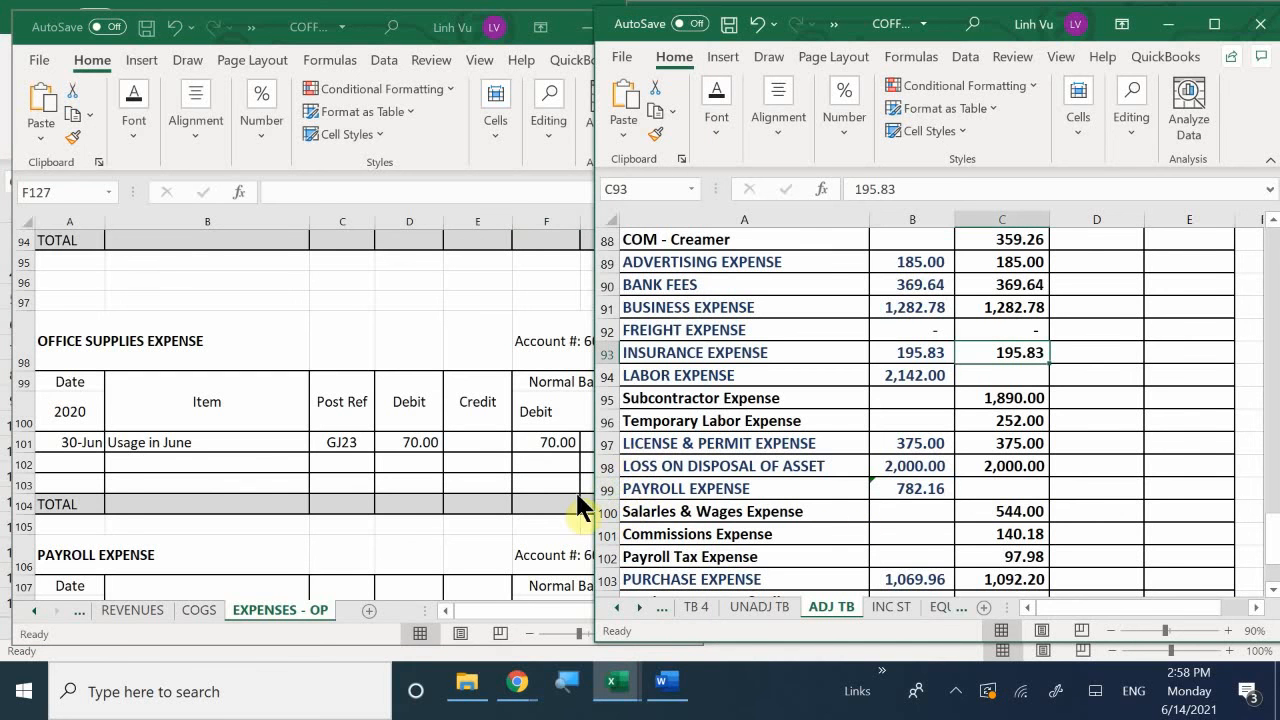
{"action": "left_click", "coordinate": [605, 488]}
{"action": "right_click", "coordinate": [605, 488]}
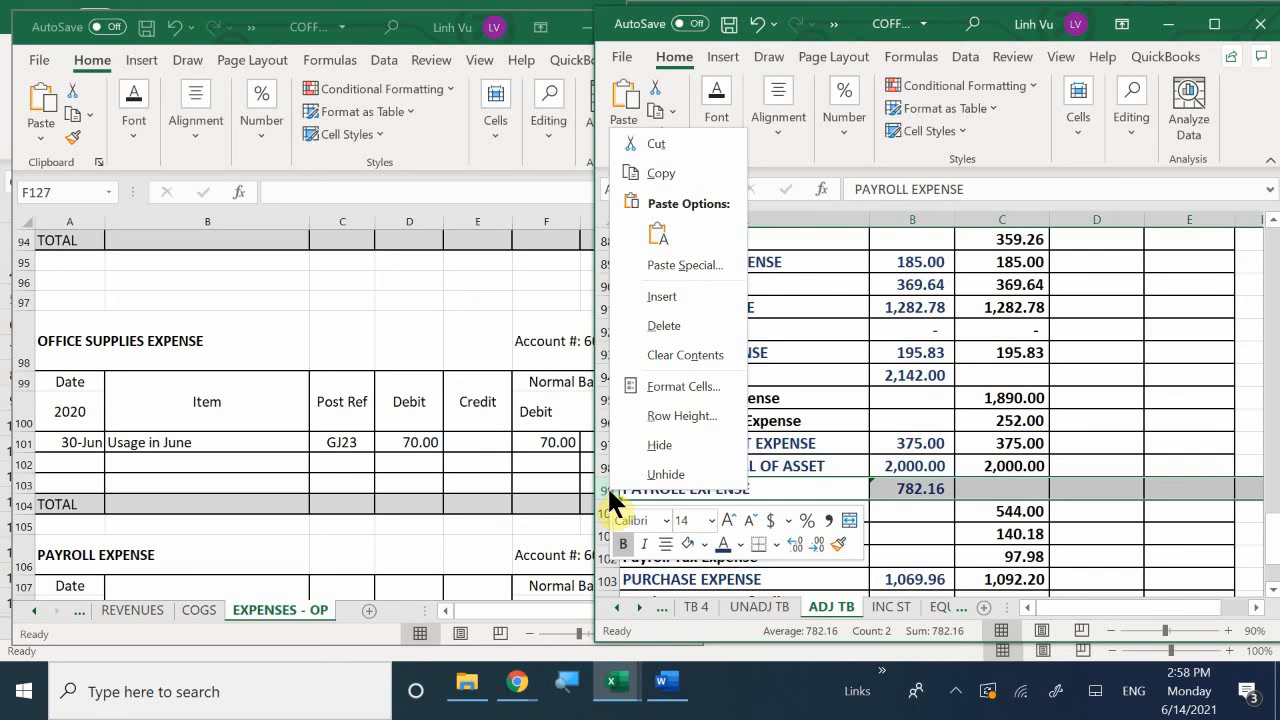
{"action": "left_click", "coordinate": [691, 290]}
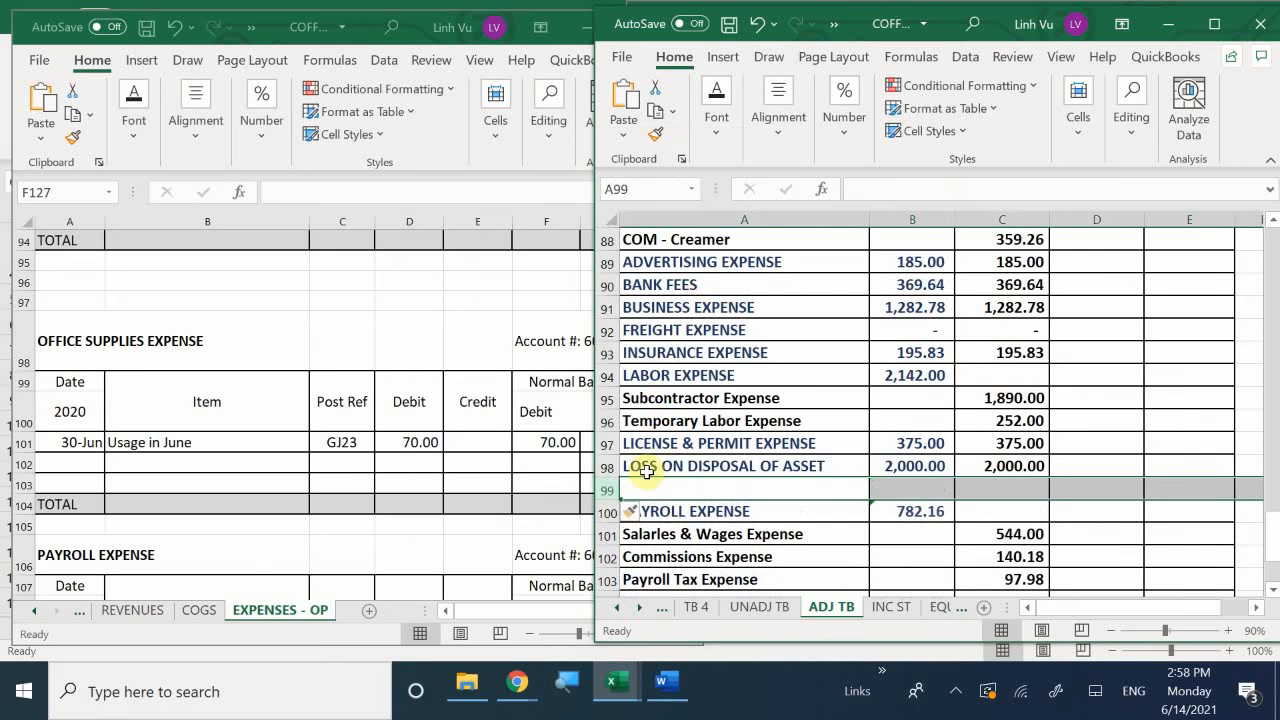
Enter the account name OFFICE SUPPLIES EXPENSE in A99 of the adjusted trial balance.
{"action": "left_click", "coordinate": [651, 493]}
{"action": "type", "text": "OF"}
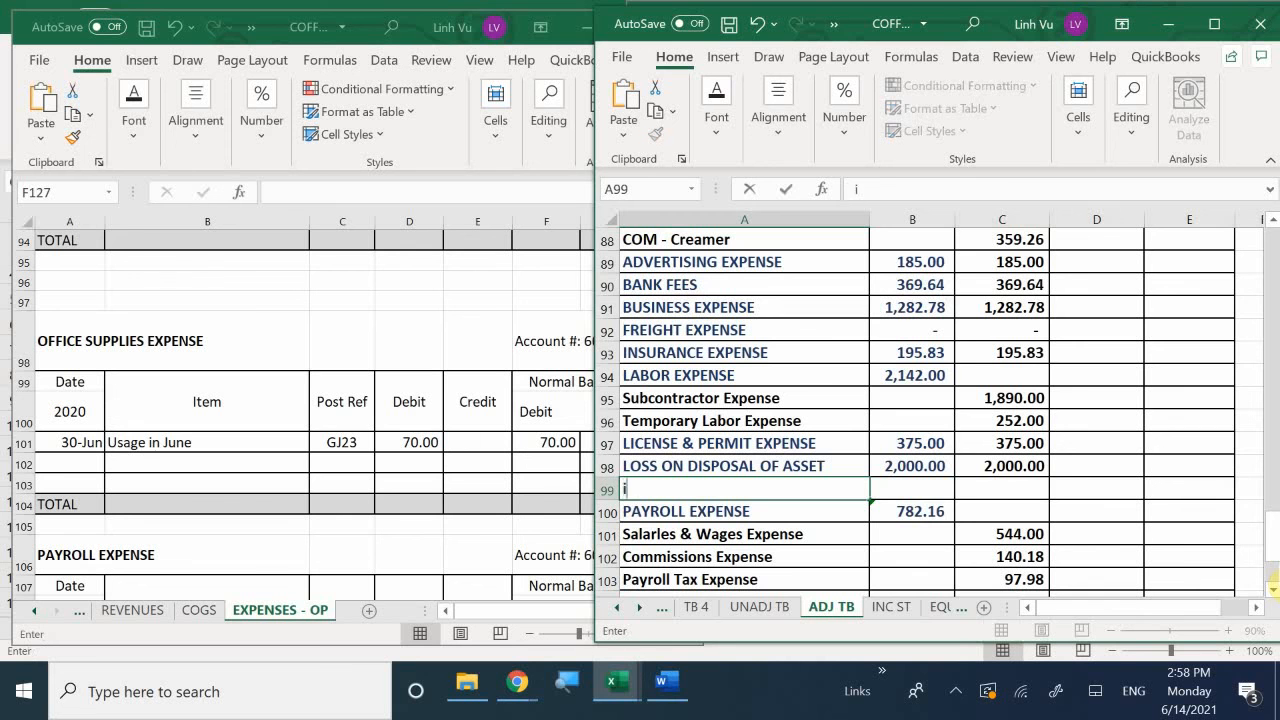
{"action": "type", "text": "FICE SUPPLIES EPX"}
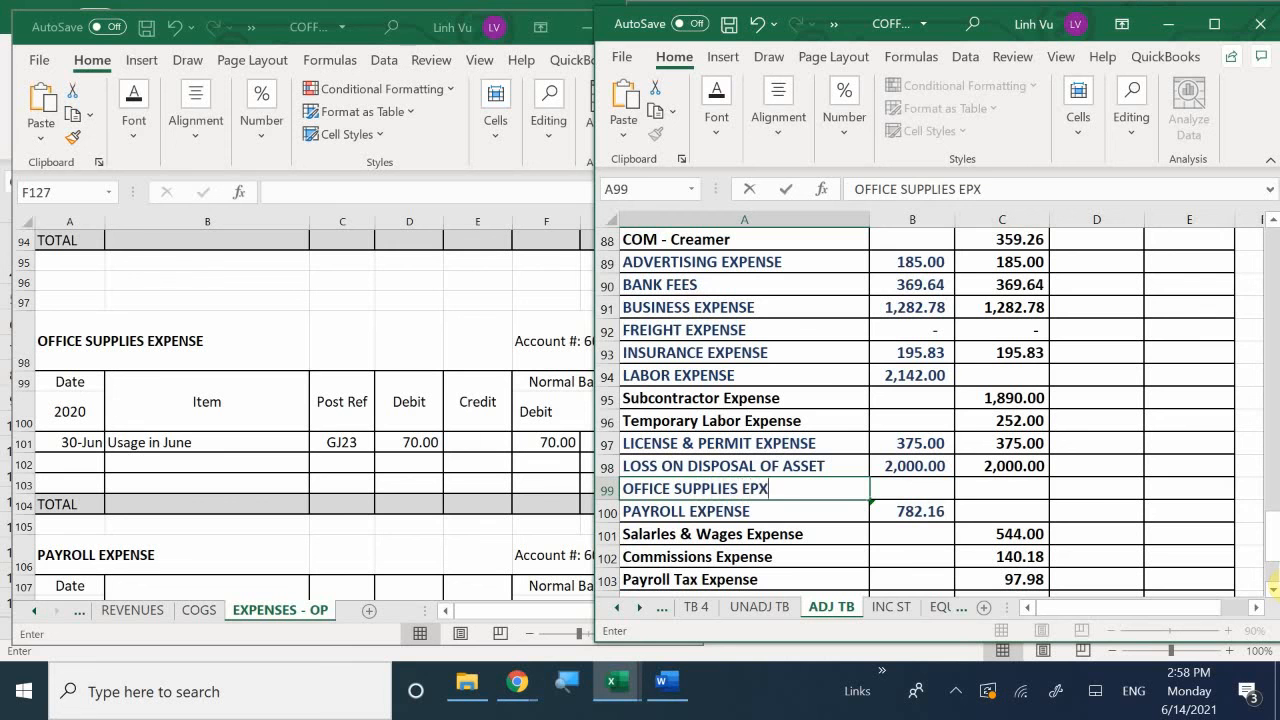
{"action": "key", "text": "BackSpace"}
{"action": "key", "text": "BackSpace"}
{"action": "type", "text": "XPENSE"}
{"action": "key", "text": "Tab"}
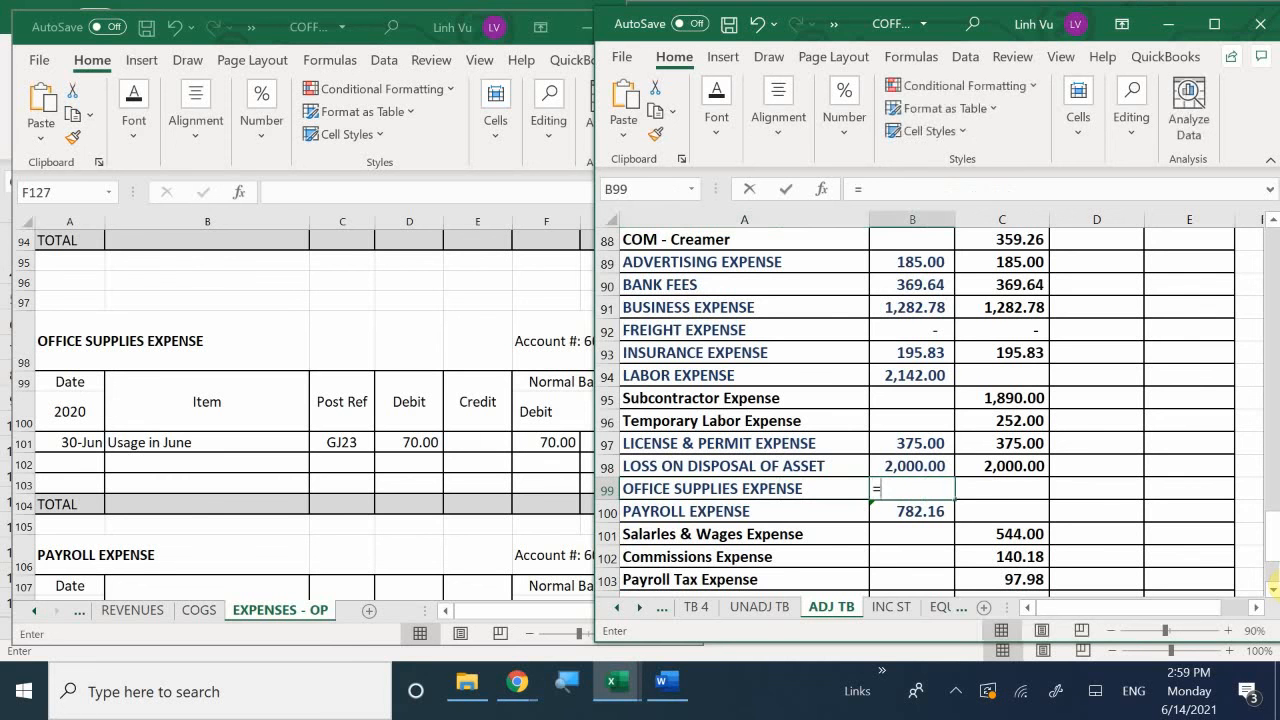
Link B99 beside OFFICE SUPPLIES EXPENSE with the formula =C99 and enter 70 as the debit in C99.
{"action": "type", "text": "=C99"}
{"action": "key", "text": "Return"}
{"action": "key", "text": "Right"}
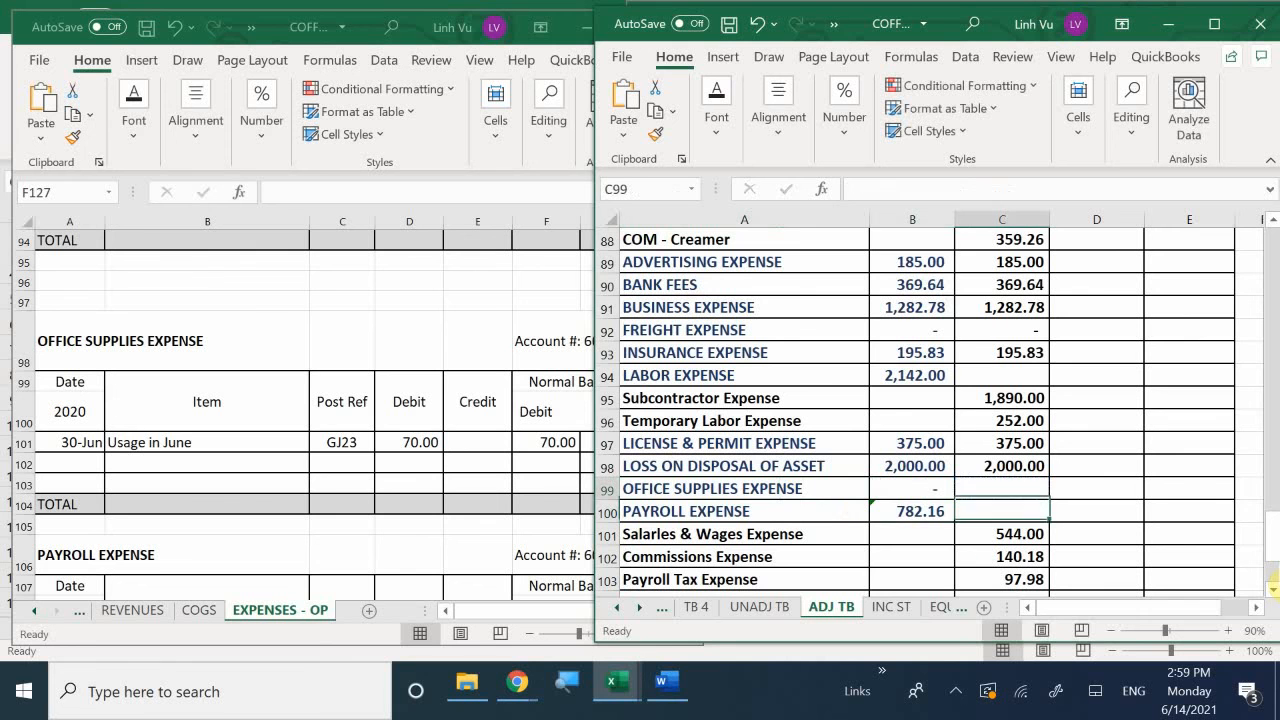
{"action": "key", "text": "Up"}
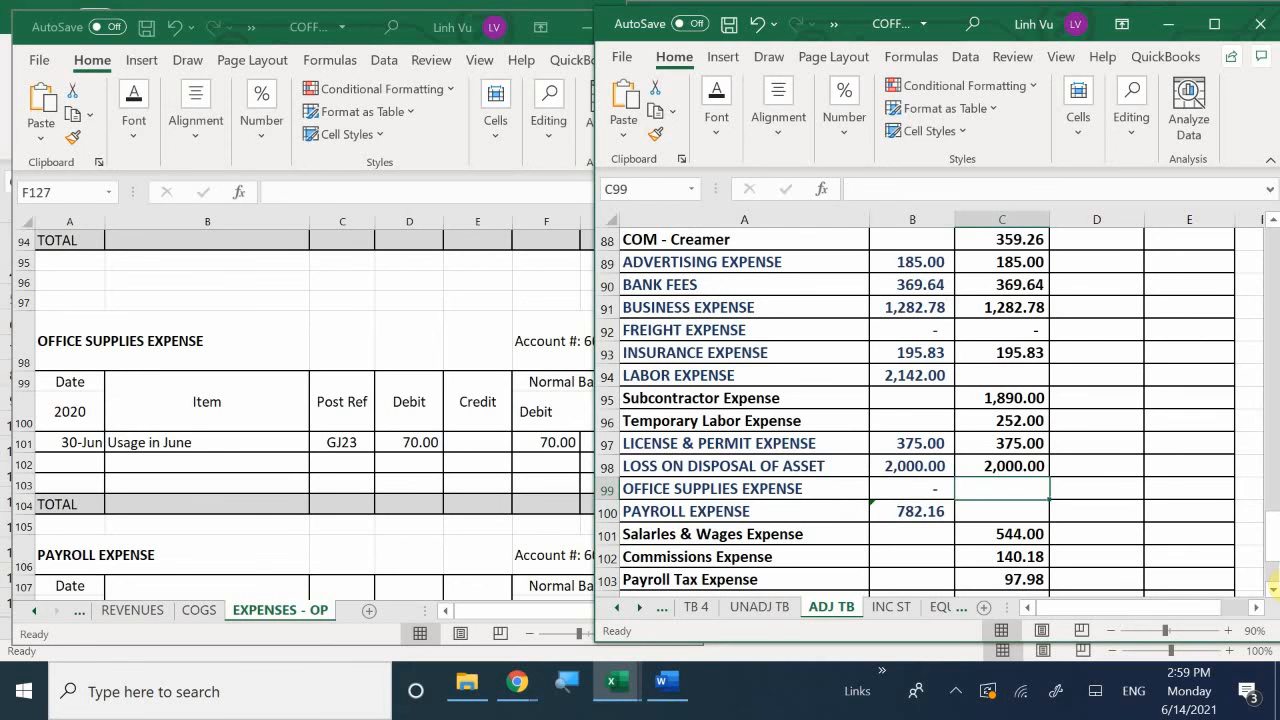
{"action": "type", "text": "70"}
{"action": "key", "text": "Return"}
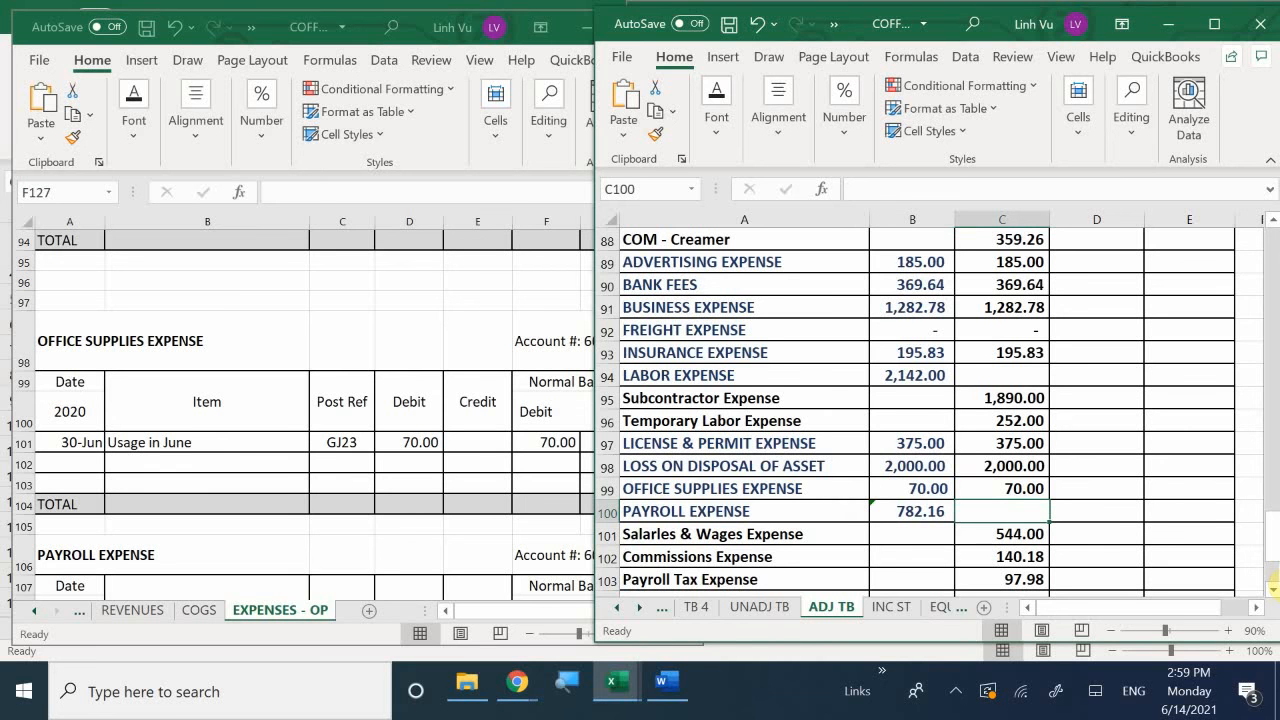
Find the Salaries and Wages Expense ledger balance and enter 884 as that account's debit in C101.
{"action": "left_click", "coordinate": [500, 470]}
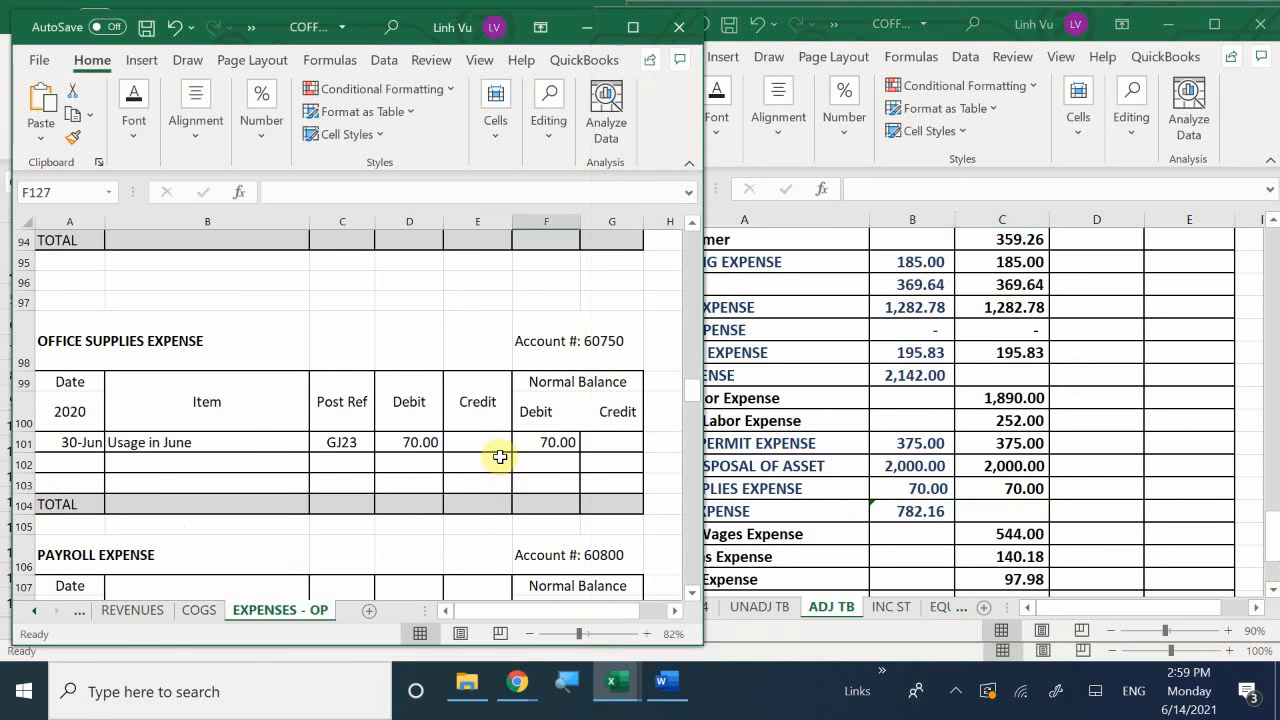
{"action": "scroll", "coordinate": [500, 457], "scroll_direction": "down", "scroll_amount": 2}
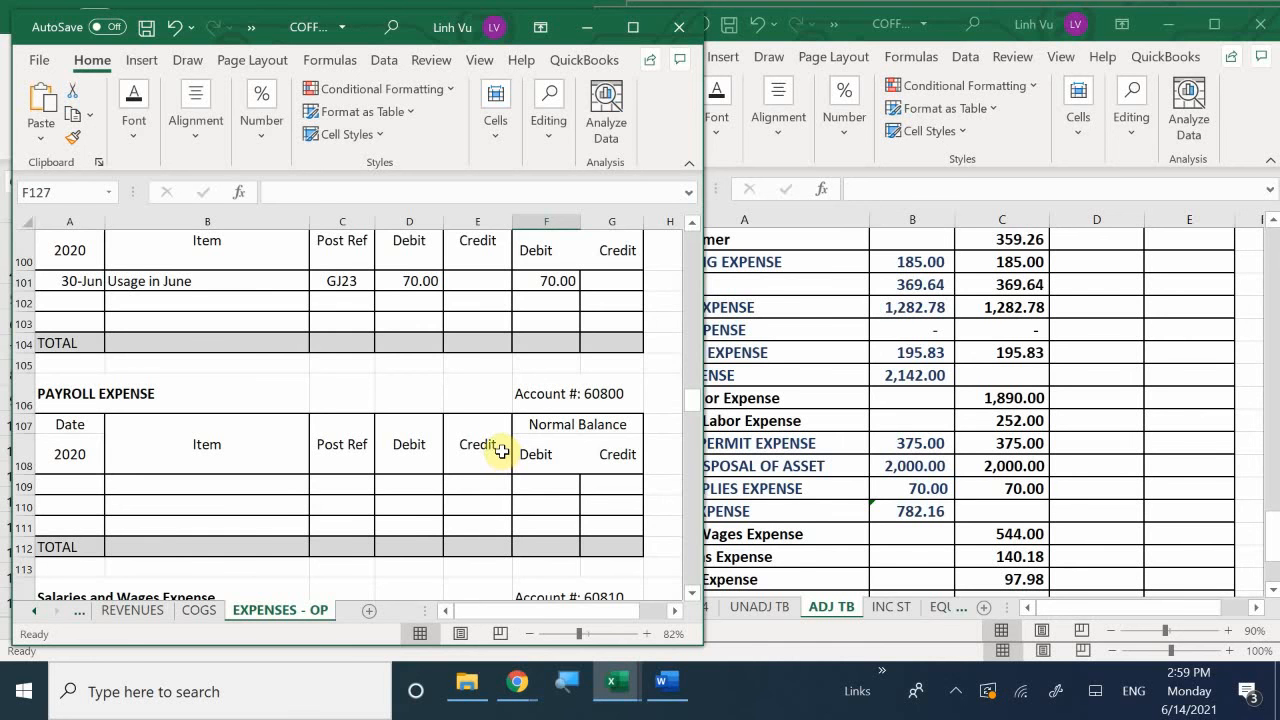
{"action": "scroll", "coordinate": [501, 452], "scroll_direction": "down", "scroll_amount": 3}
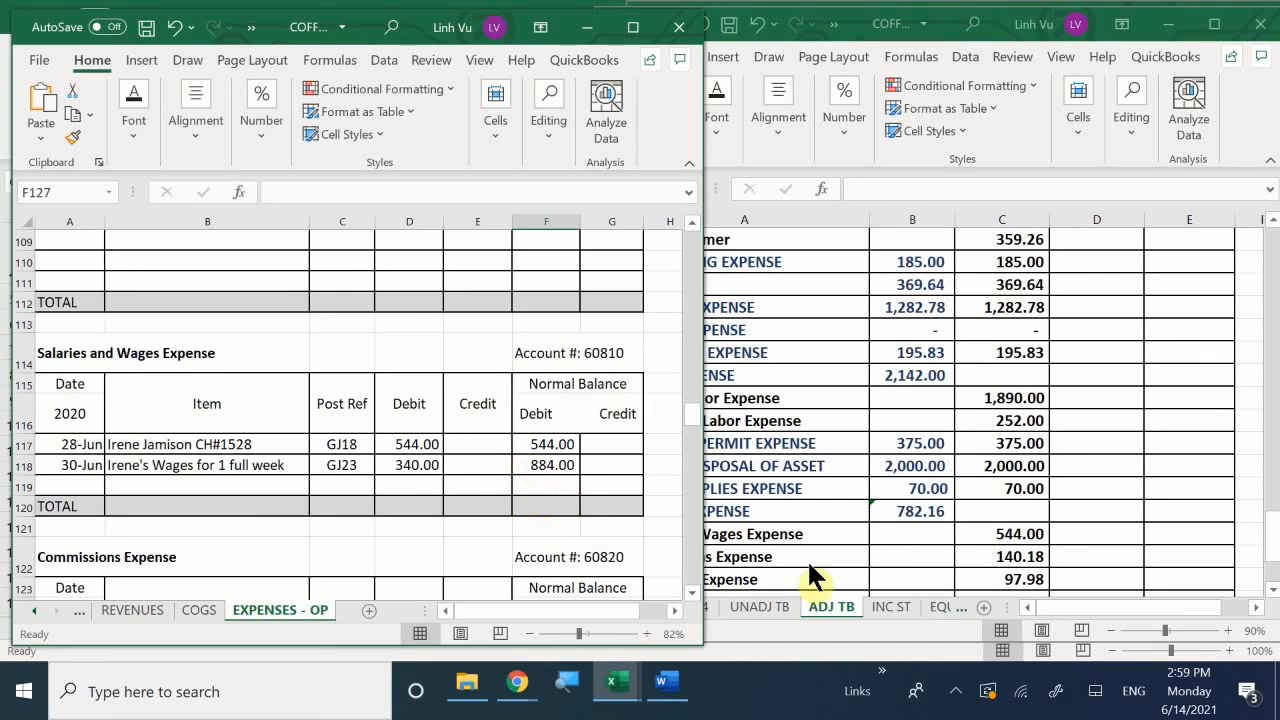
{"action": "left_click", "coordinate": [788, 534]}
{"action": "left_click", "coordinate": [986, 534]}
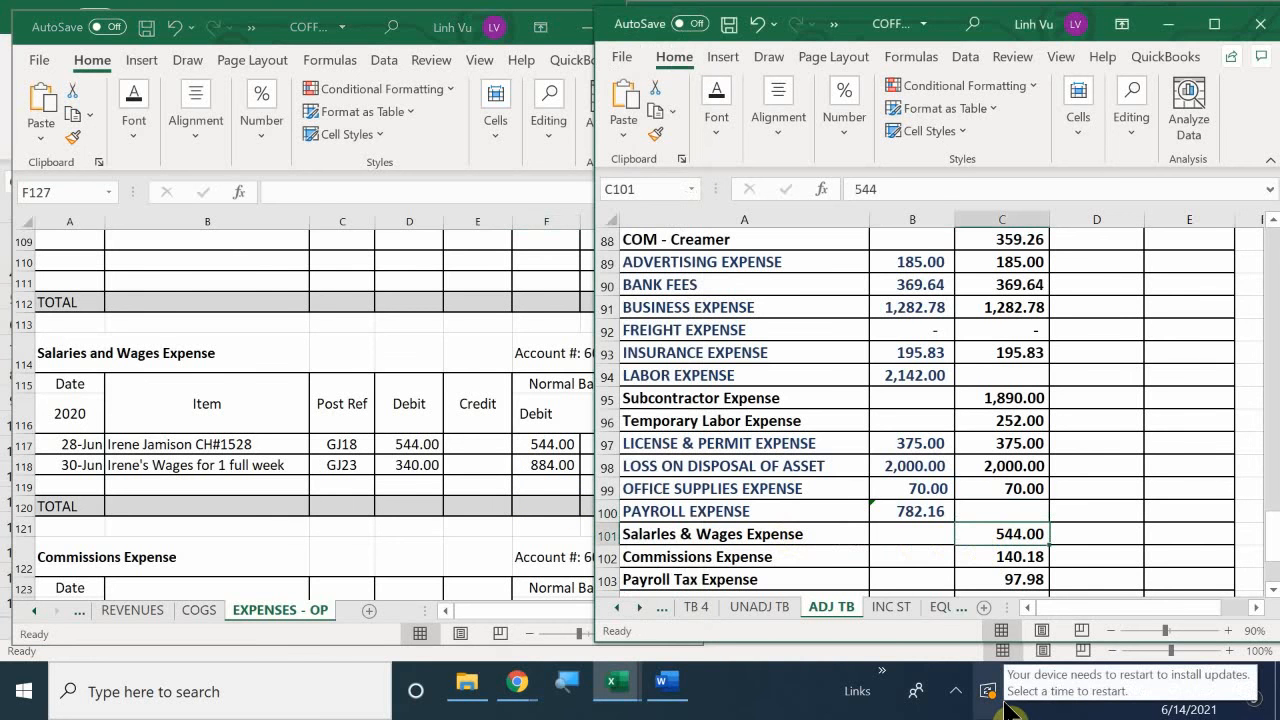
{"action": "type", "text": "884"}
{"action": "key", "text": "Return"}
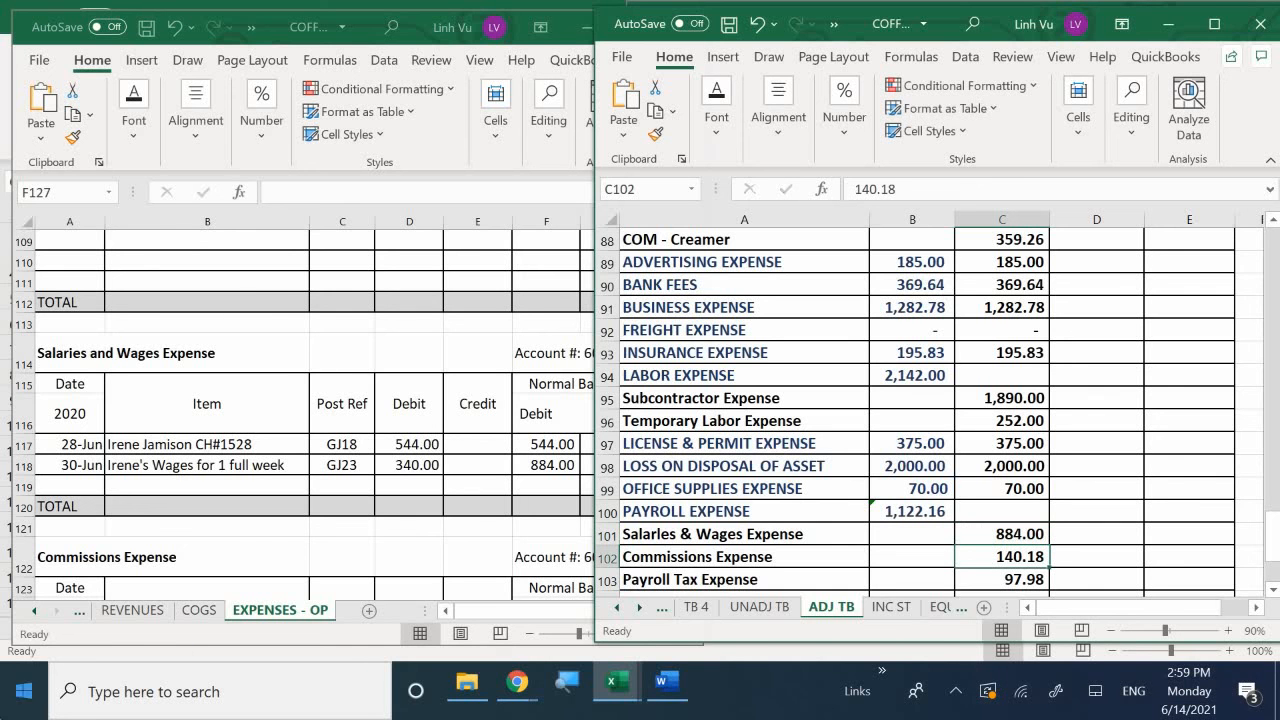
Find the Commissions Expense ledger balance and enter 411.96 as that account's debit in C102 of the adjusted trial balance.
{"action": "left_click", "coordinate": [468, 518]}
{"action": "scroll", "coordinate": [468, 518], "scroll_direction": "down", "scroll_amount": 3}
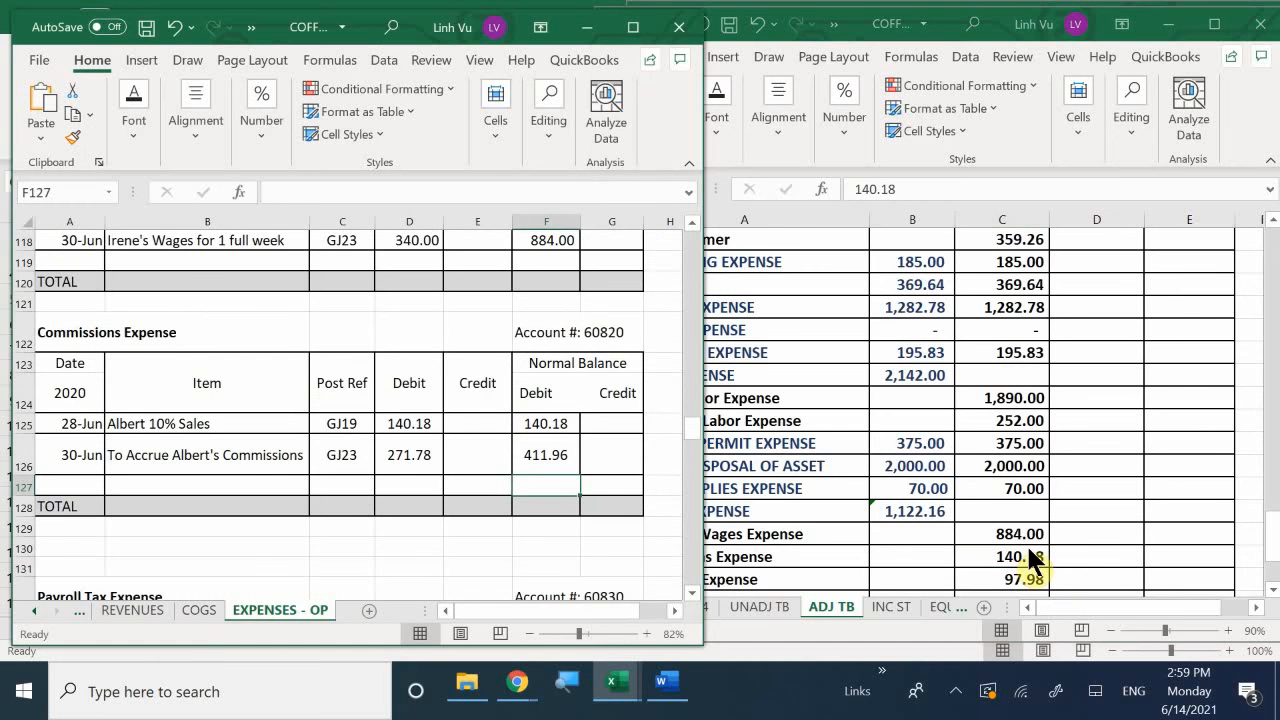
{"action": "left_click", "coordinate": [985, 556]}
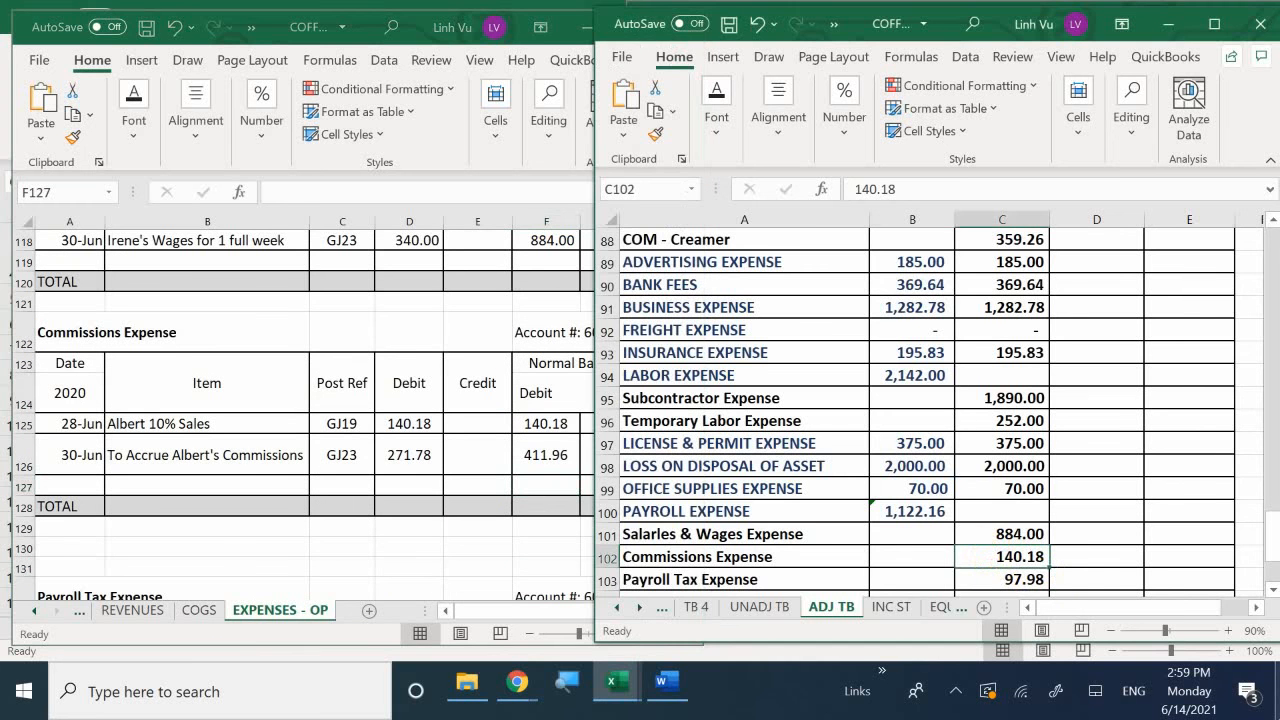
{"action": "type", "text": "1"}
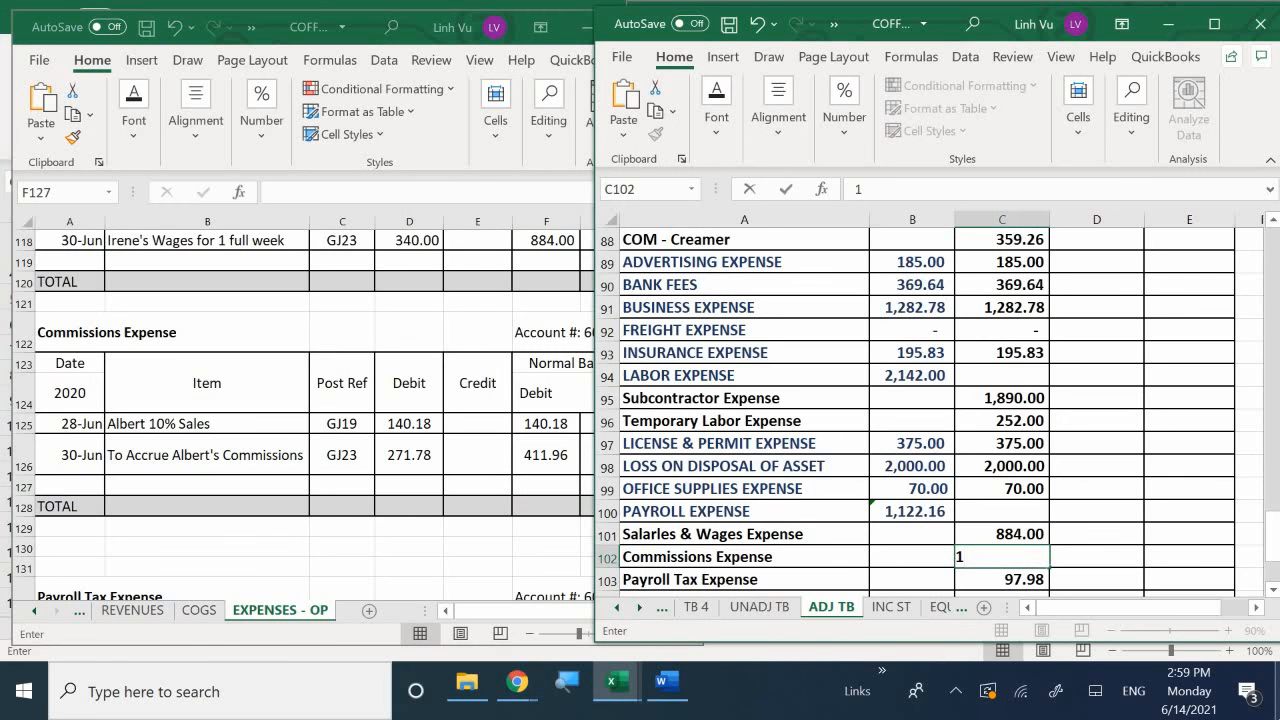
{"action": "type", "text": "411.96"}
{"action": "key", "text": "Return"}
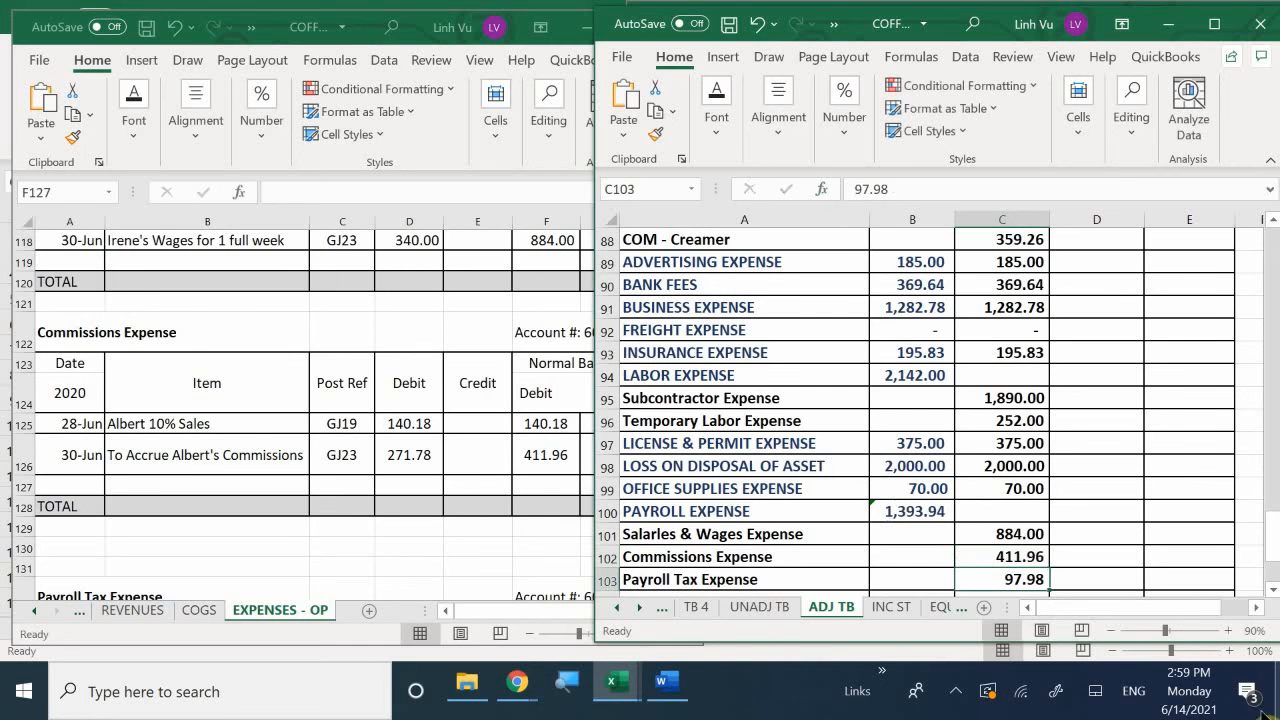
Compare the Payroll Tax Expense ledger balance with that account's debit in the adjusted trial balance.
{"action": "left_click", "coordinate": [522, 449]}
{"action": "scroll", "coordinate": [526, 447], "scroll_direction": "down", "scroll_amount": 1}
{"action": "scroll", "coordinate": [526, 447], "scroll_direction": "down", "scroll_amount": 3}
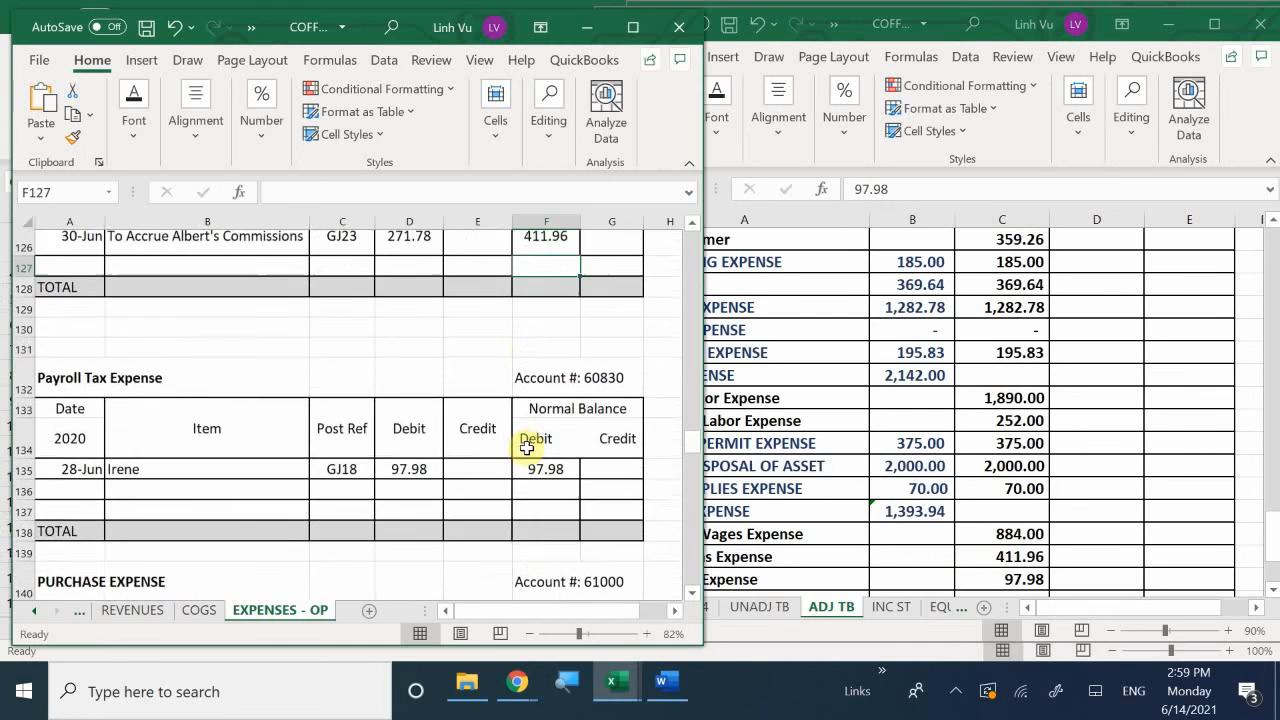
{"action": "scroll", "coordinate": [526, 447], "scroll_direction": "down", "scroll_amount": 2}
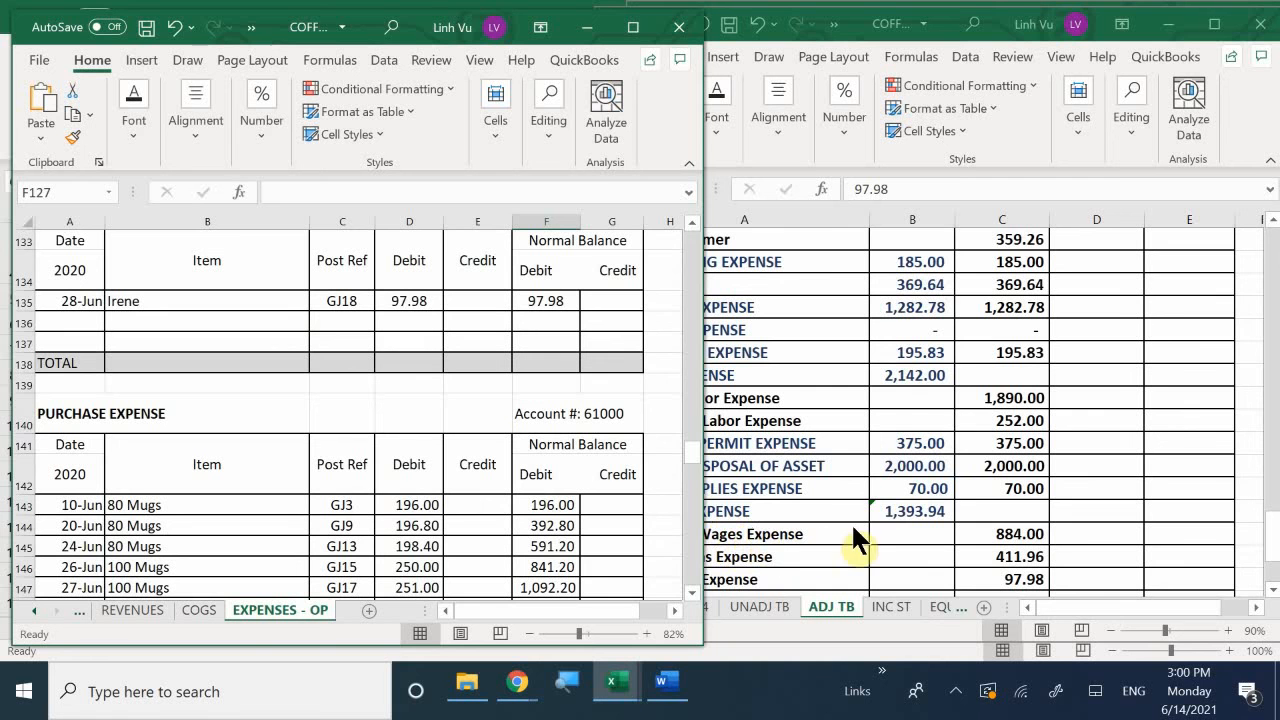
{"action": "left_click", "coordinate": [884, 514]}
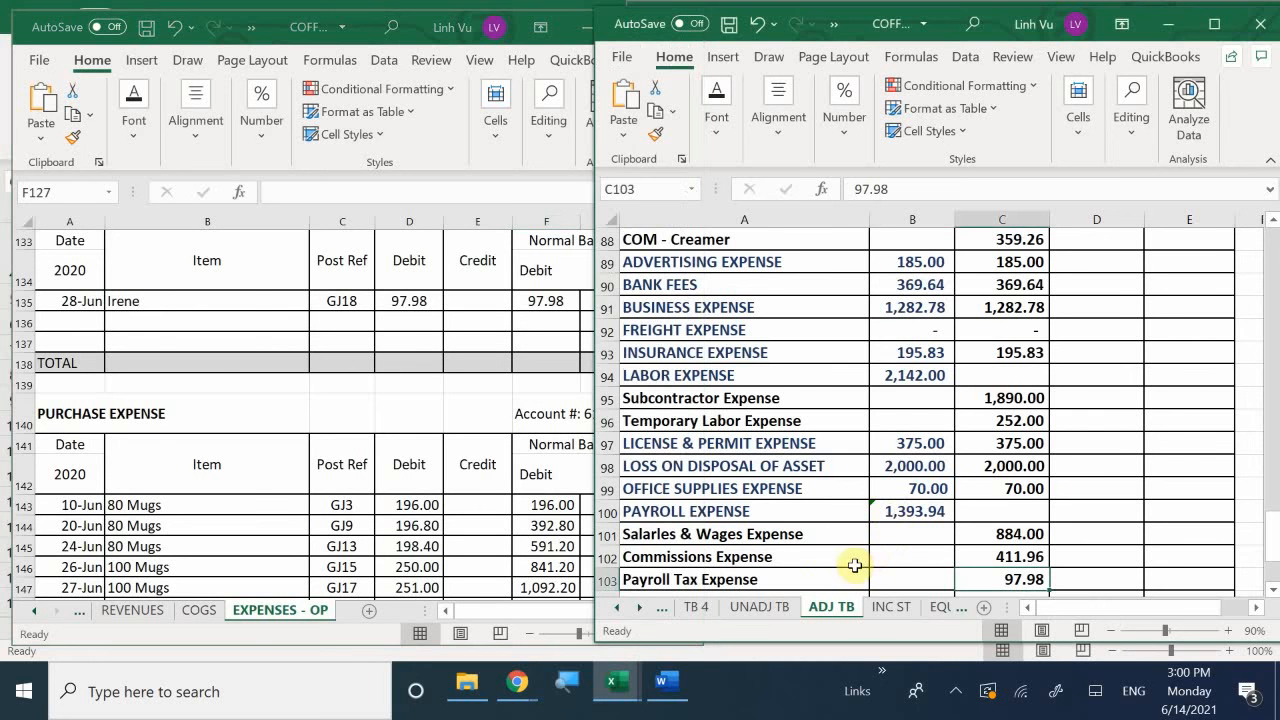
{"action": "scroll", "coordinate": [820, 537], "scroll_direction": "down", "scroll_amount": 2}
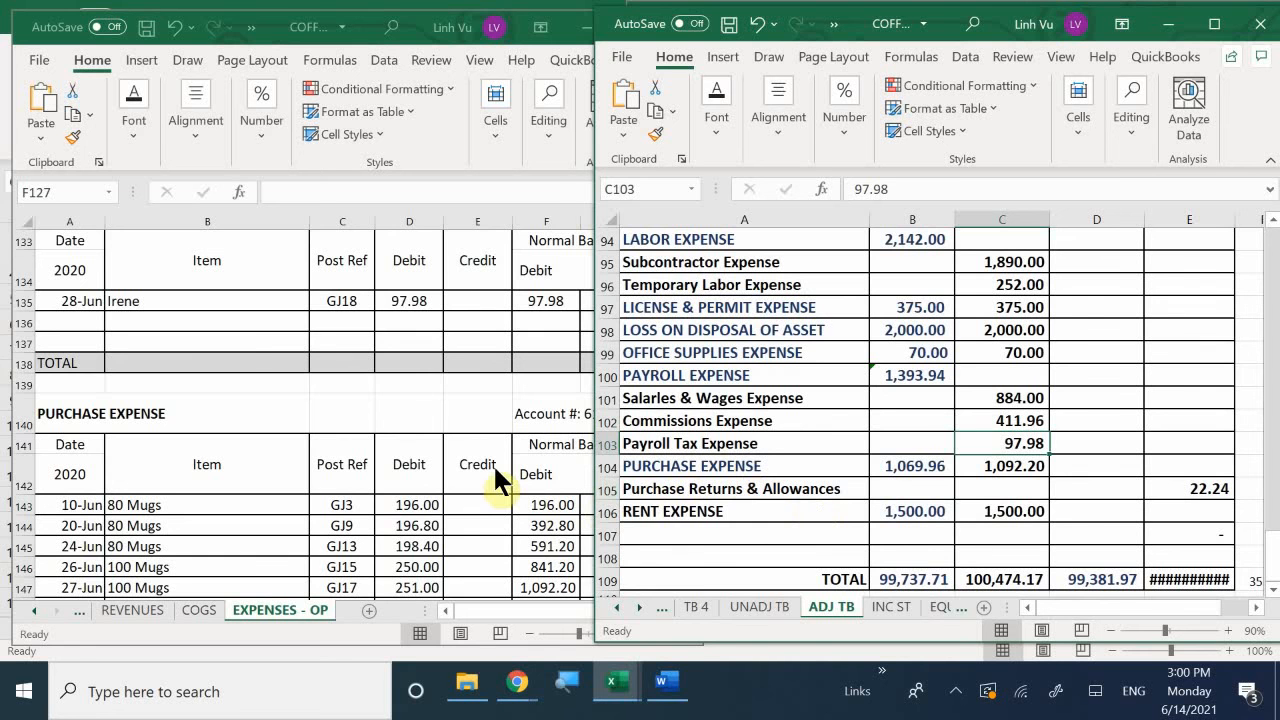
Check the closing balance of the PURCHASE EXPENSE ledger and set that account's debit in C104 to 0.
{"action": "left_click", "coordinate": [410, 464]}
{"action": "scroll", "coordinate": [410, 464], "scroll_direction": "down", "scroll_amount": 1}
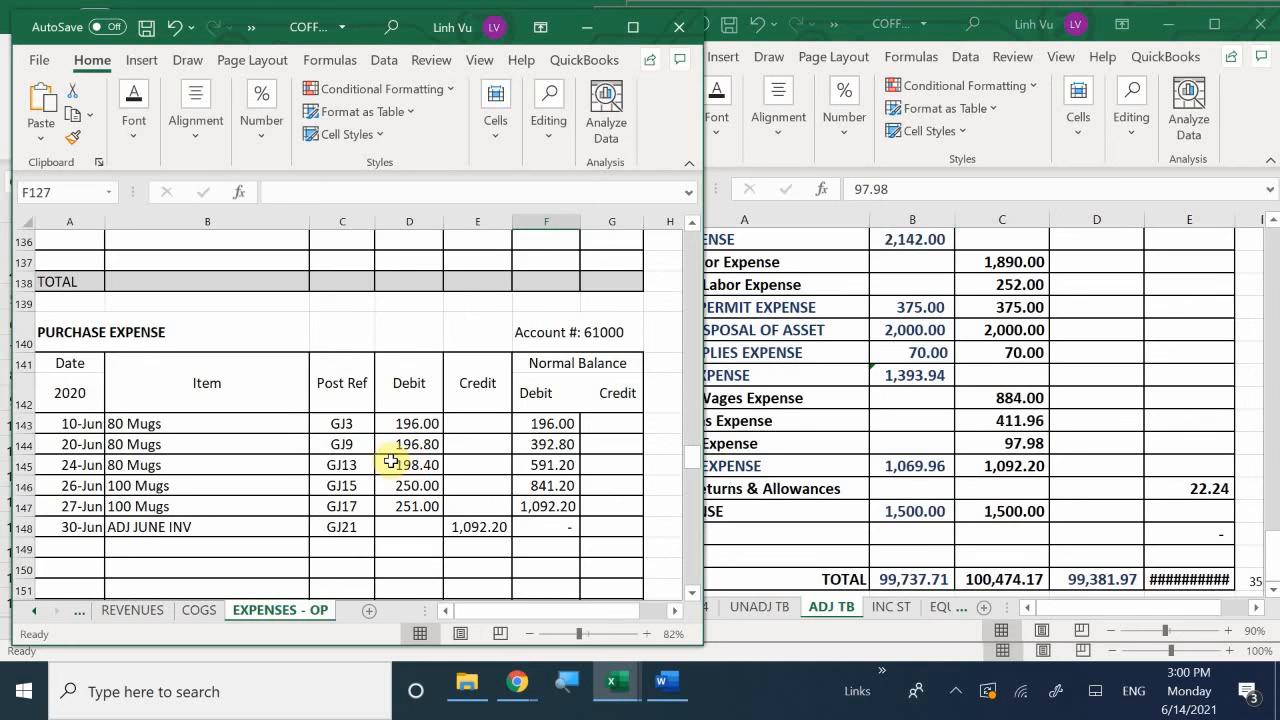
{"action": "scroll", "coordinate": [393, 464], "scroll_direction": "down", "scroll_amount": 2}
{"action": "scroll", "coordinate": [388, 474], "scroll_direction": "up", "scroll_amount": 1}
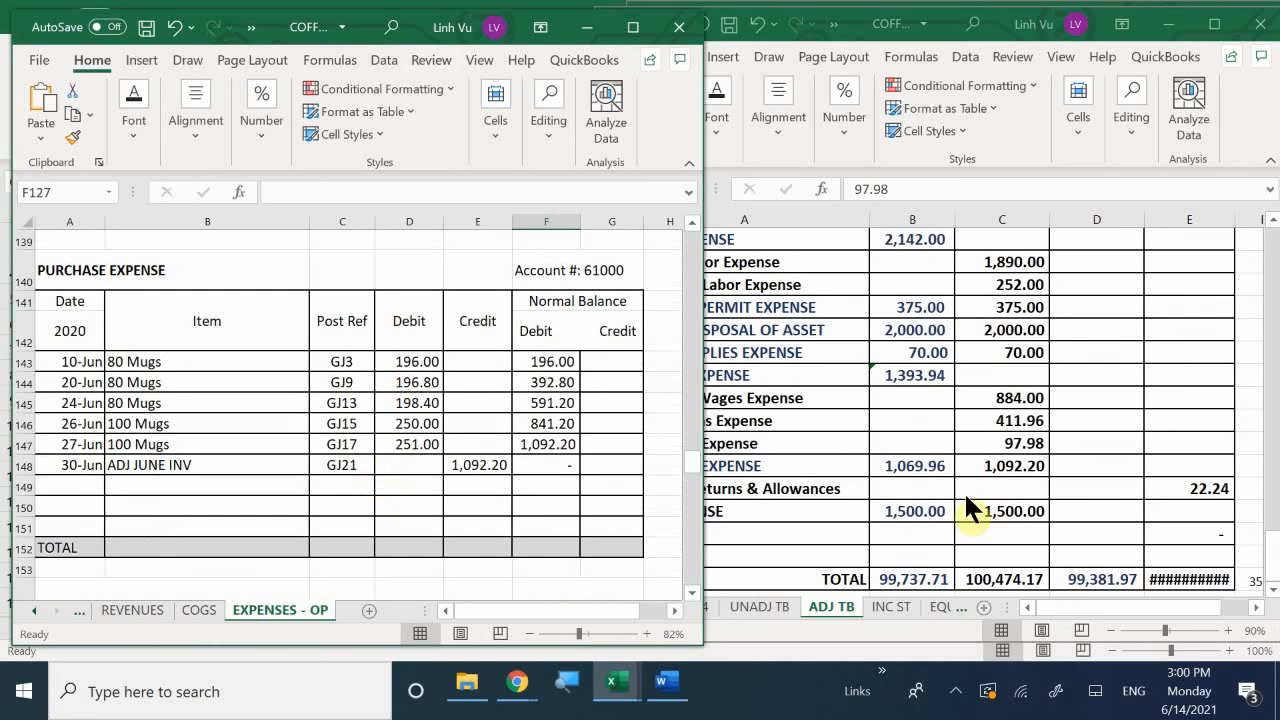
{"action": "left_click", "coordinate": [1005, 466]}
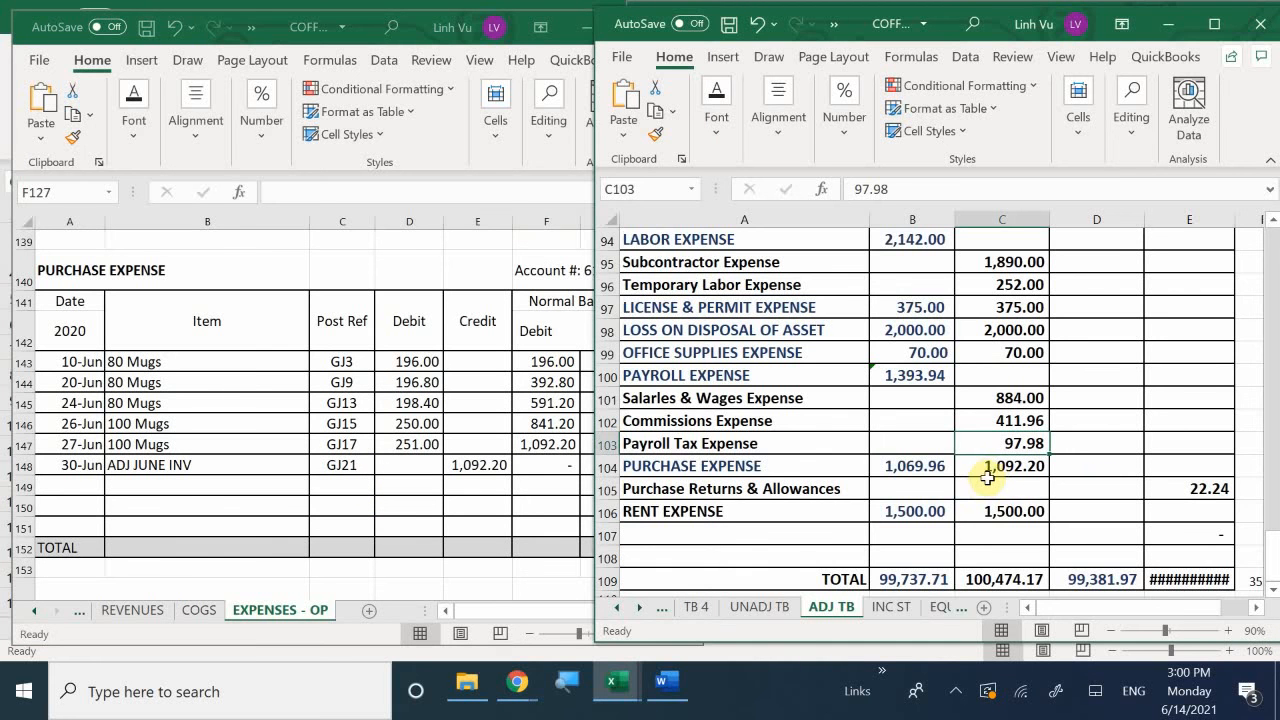
{"action": "left_click", "coordinate": [990, 474]}
{"action": "key", "text": "Return"}
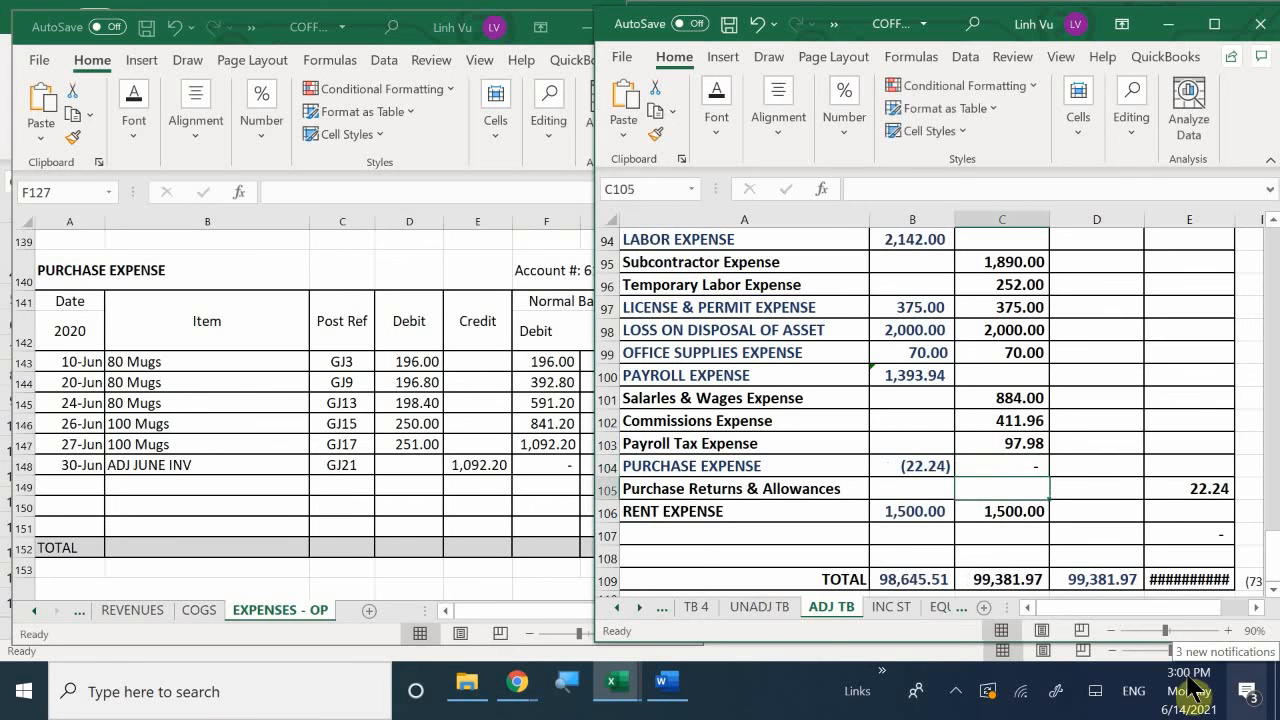
Check the Purchase Returns & Allowances ledger balance and set that account's credit in E105 to 0.
{"action": "left_click", "coordinate": [340, 517]}
{"action": "scroll", "coordinate": [343, 517], "scroll_direction": "down", "scroll_amount": 1}
{"action": "scroll", "coordinate": [343, 517], "scroll_direction": "down", "scroll_amount": 3}
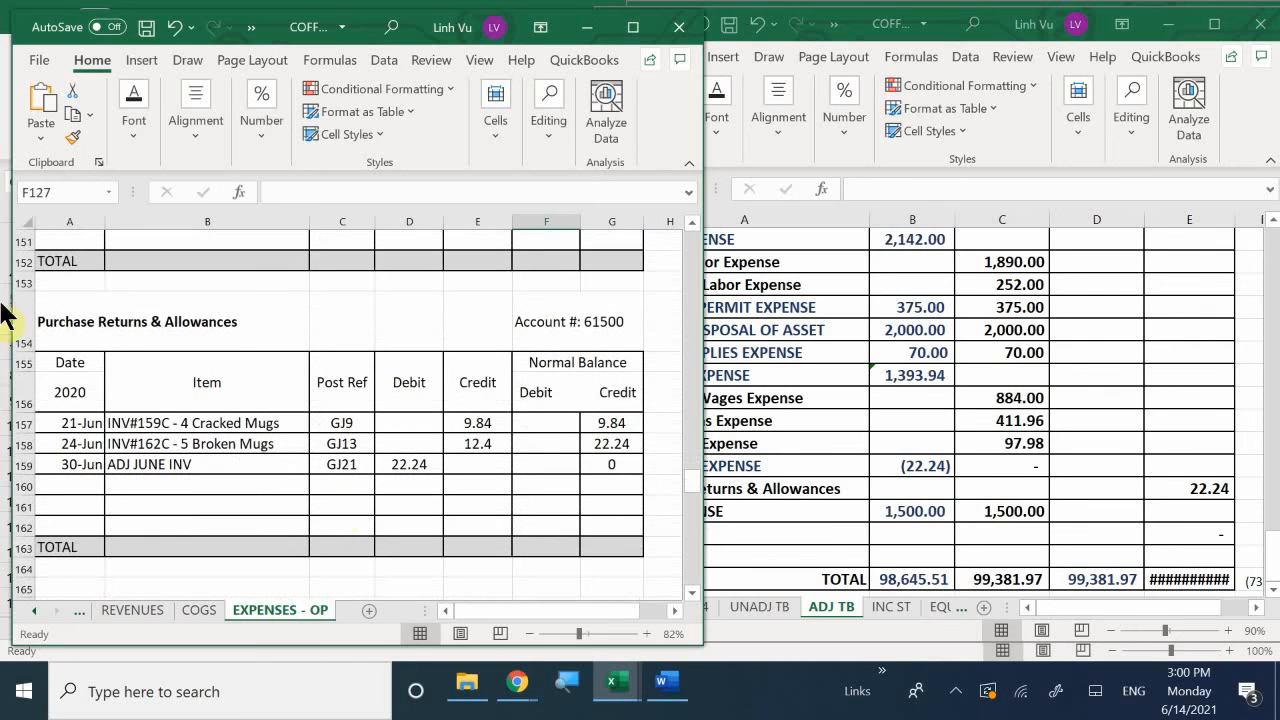
{"action": "left_click", "coordinate": [1175, 481]}
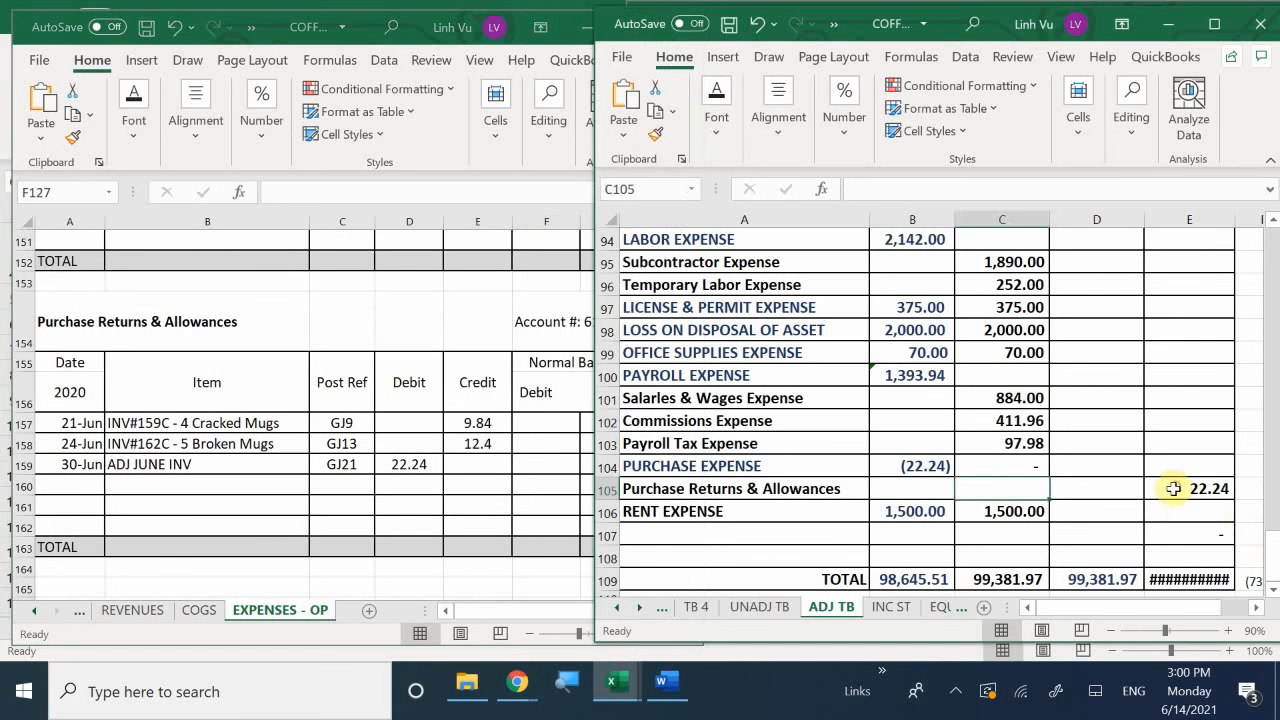
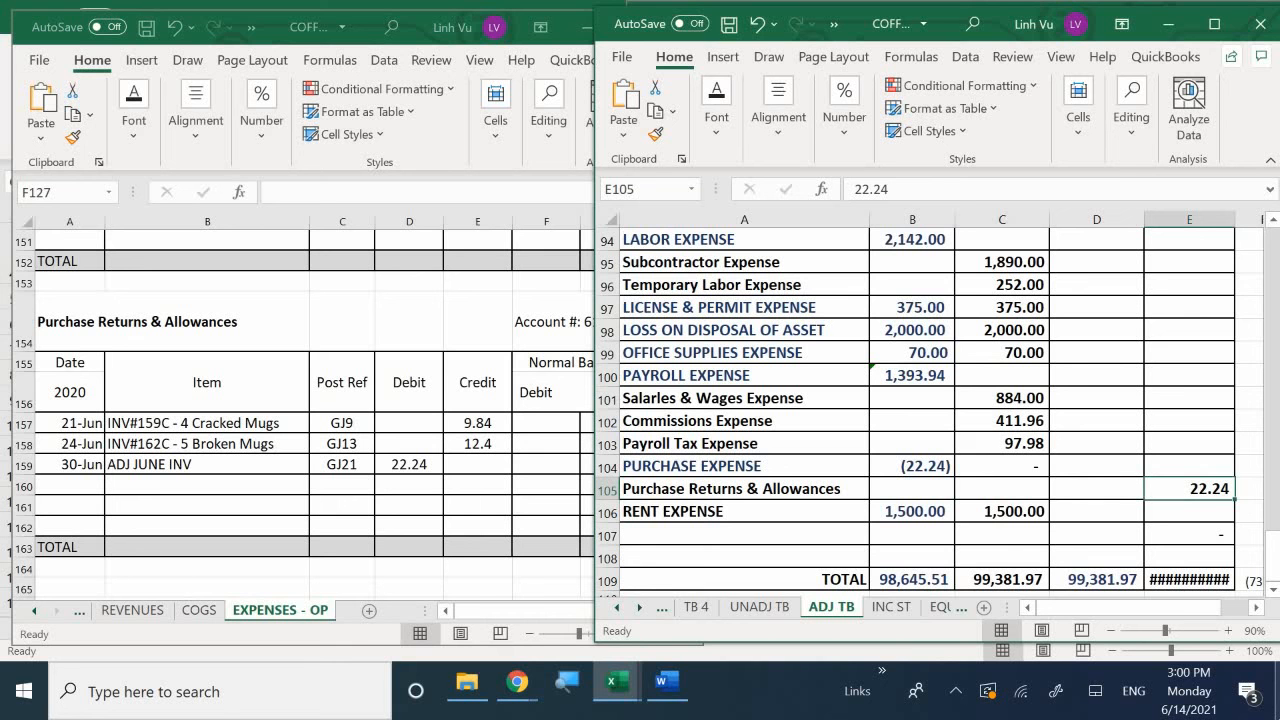
{"action": "type", "text": "0"}
{"action": "key", "text": "Return"}
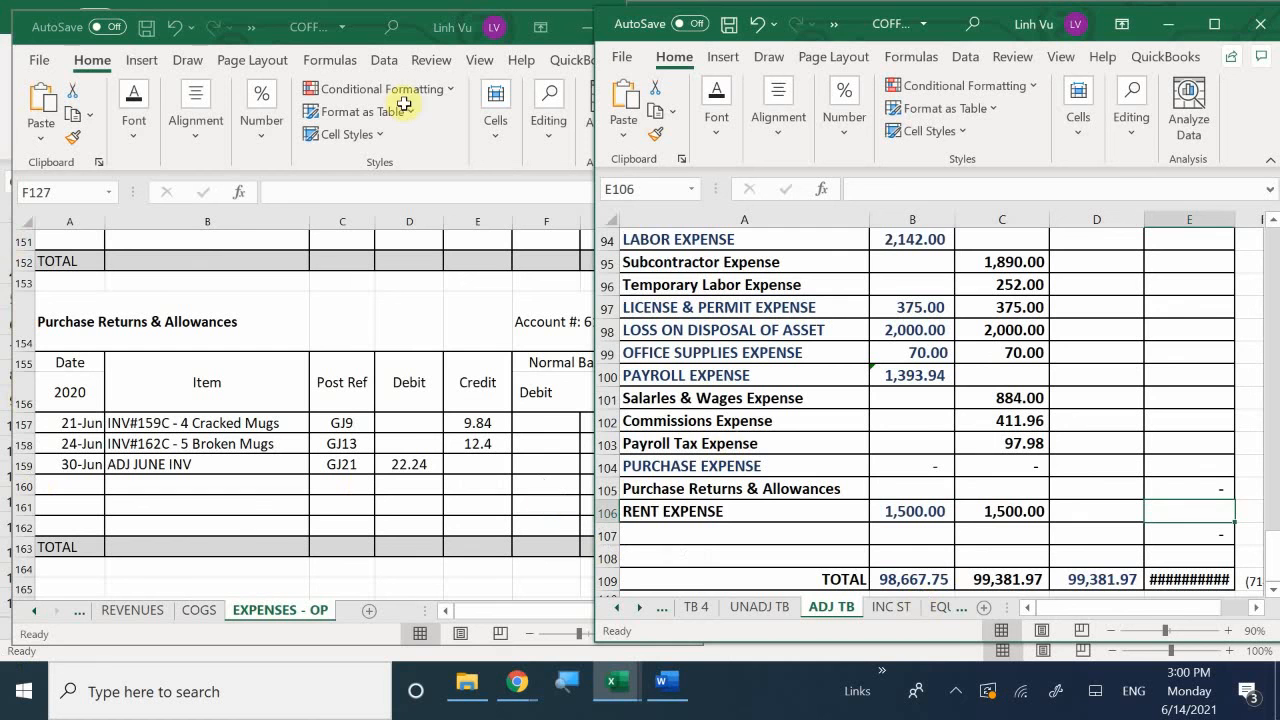
Review the remaining expense ledgers from Purchase Discounts and RENT EXPENSE through BAD DEBT, DEPRECIATION and AMORTIZATION EXPENSE for balances to carry over.
{"action": "left_click", "coordinate": [462, 477]}
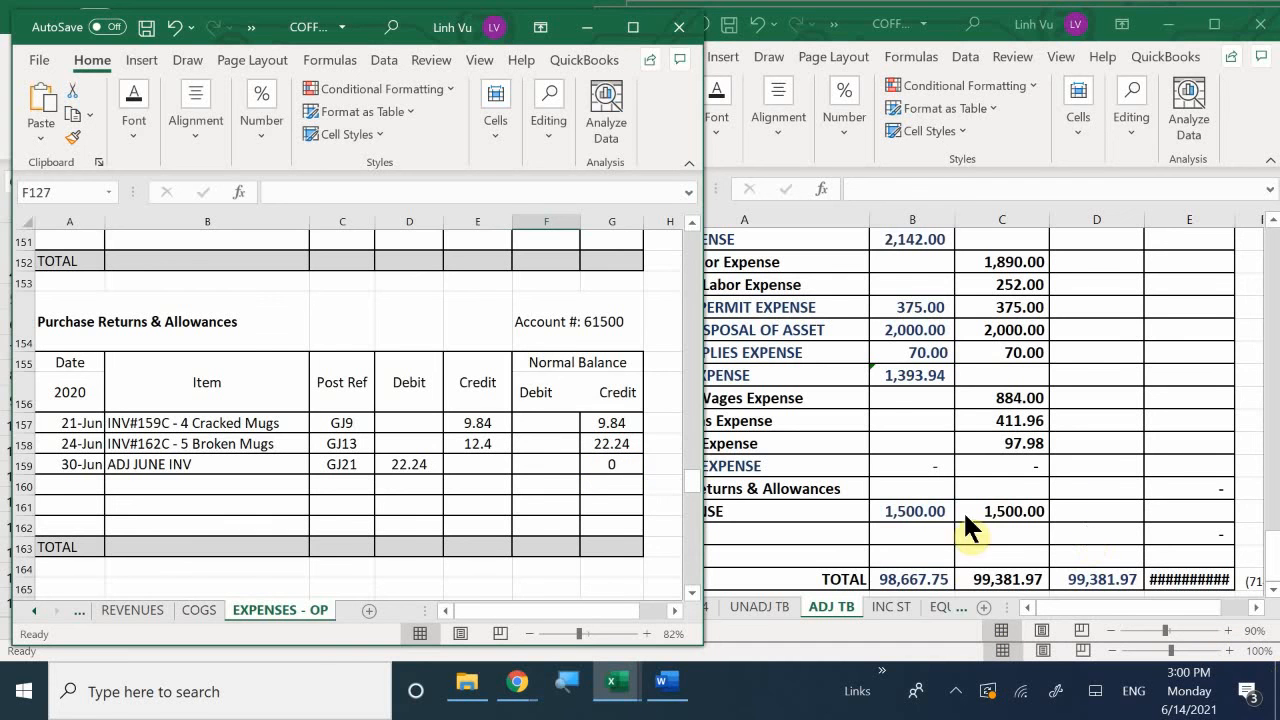
{"action": "left_click", "coordinate": [860, 480]}
{"action": "left_click", "coordinate": [519, 504]}
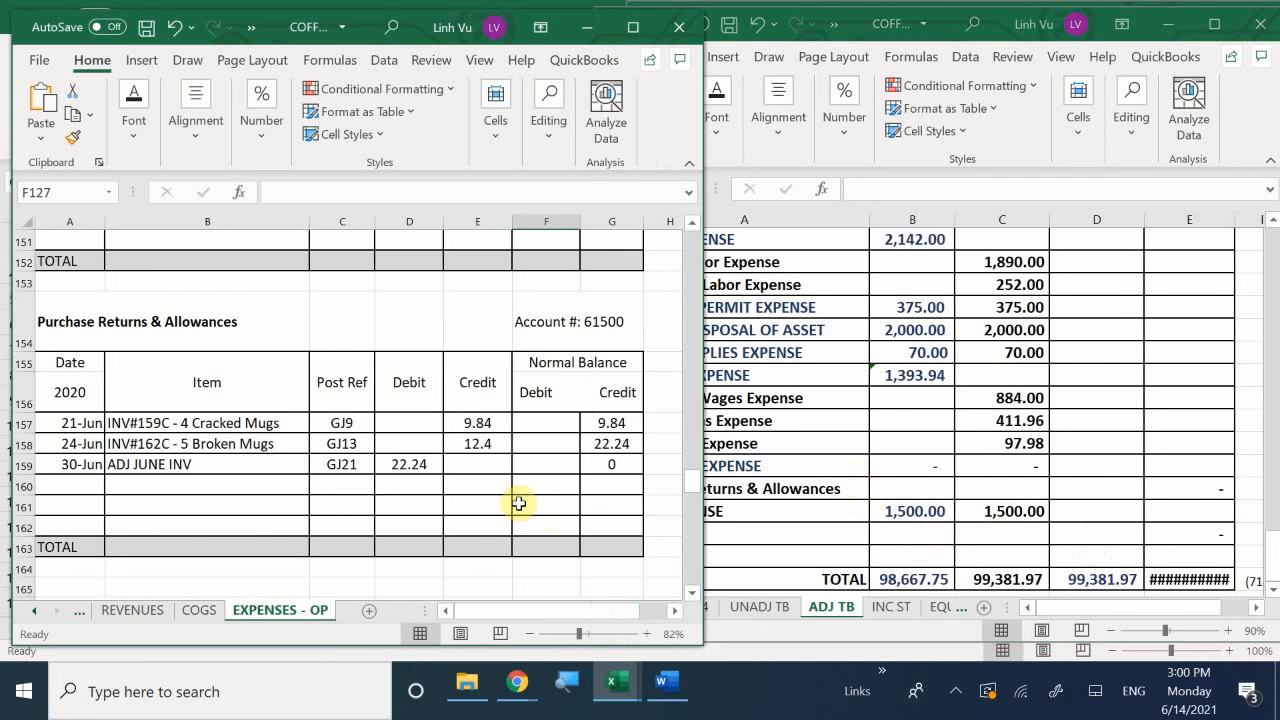
{"action": "scroll", "coordinate": [519, 504], "scroll_direction": "down", "scroll_amount": 6}
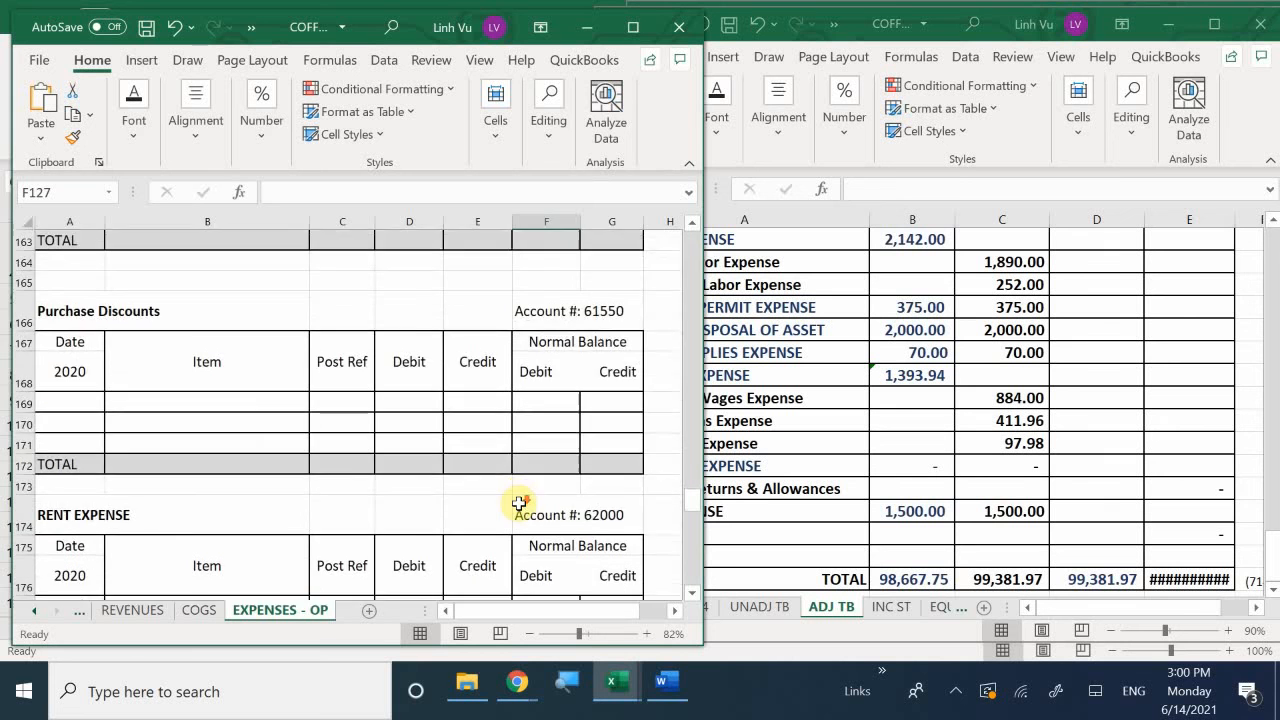
{"action": "scroll", "coordinate": [519, 504], "scroll_direction": "down", "scroll_amount": 1}
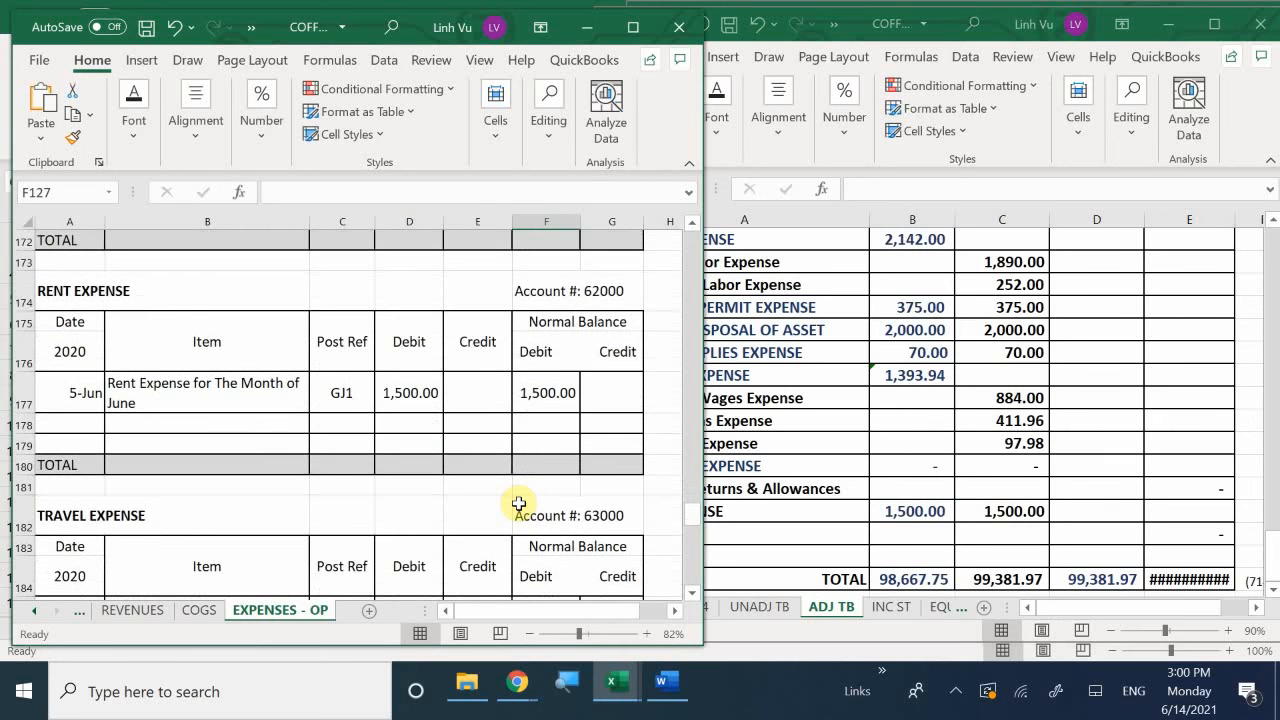
{"action": "scroll", "coordinate": [519, 504], "scroll_direction": "down", "scroll_amount": 2}
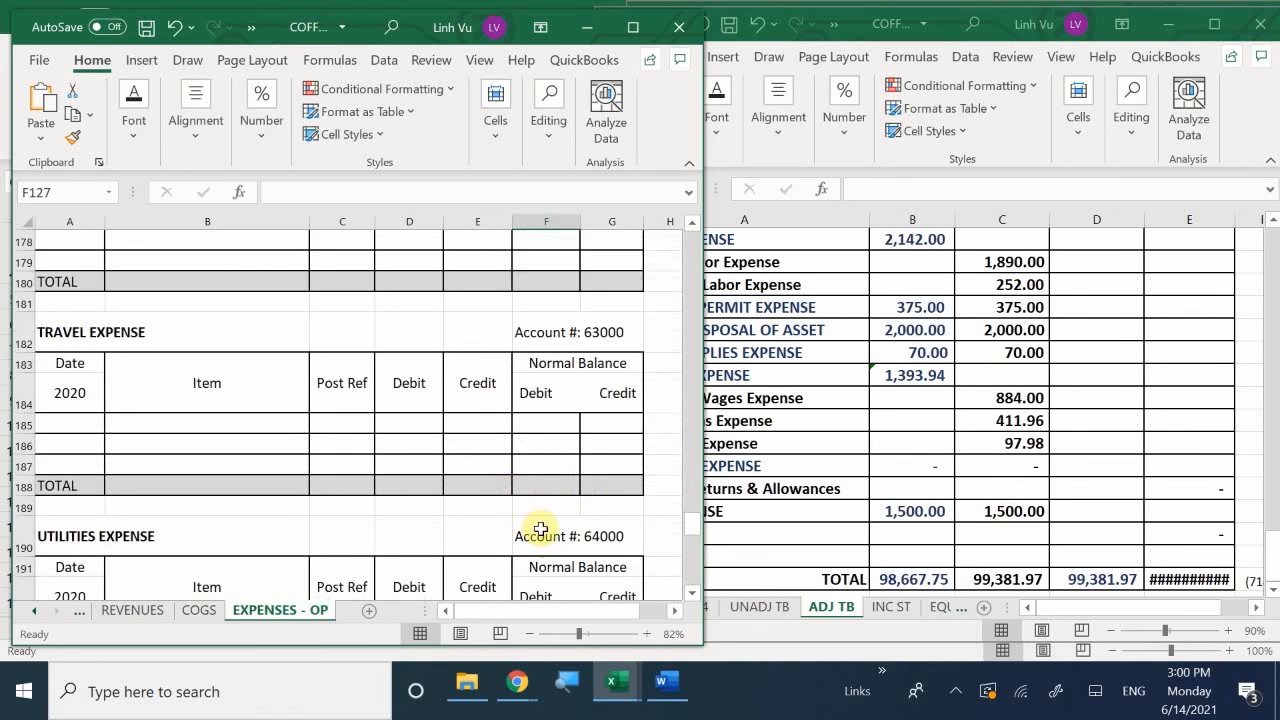
{"action": "scroll", "coordinate": [517, 543], "scroll_direction": "down", "scroll_amount": 3}
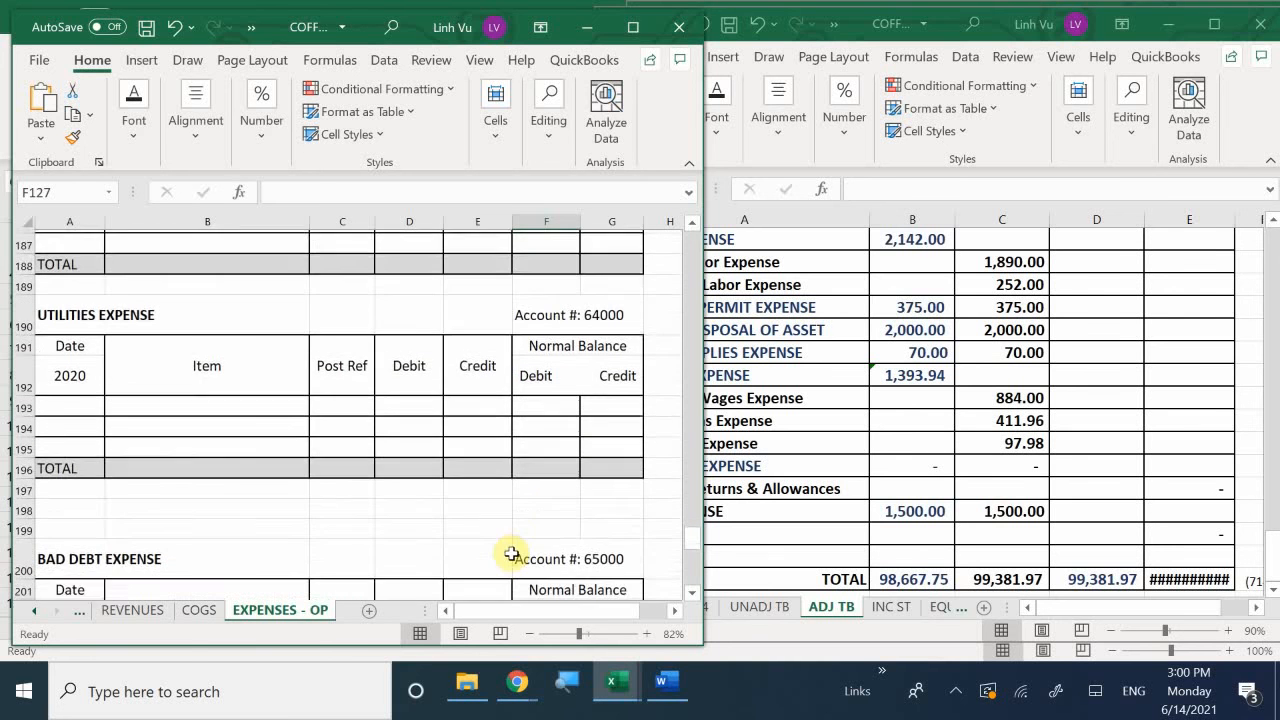
{"action": "scroll", "coordinate": [511, 553], "scroll_direction": "down", "scroll_amount": 3}
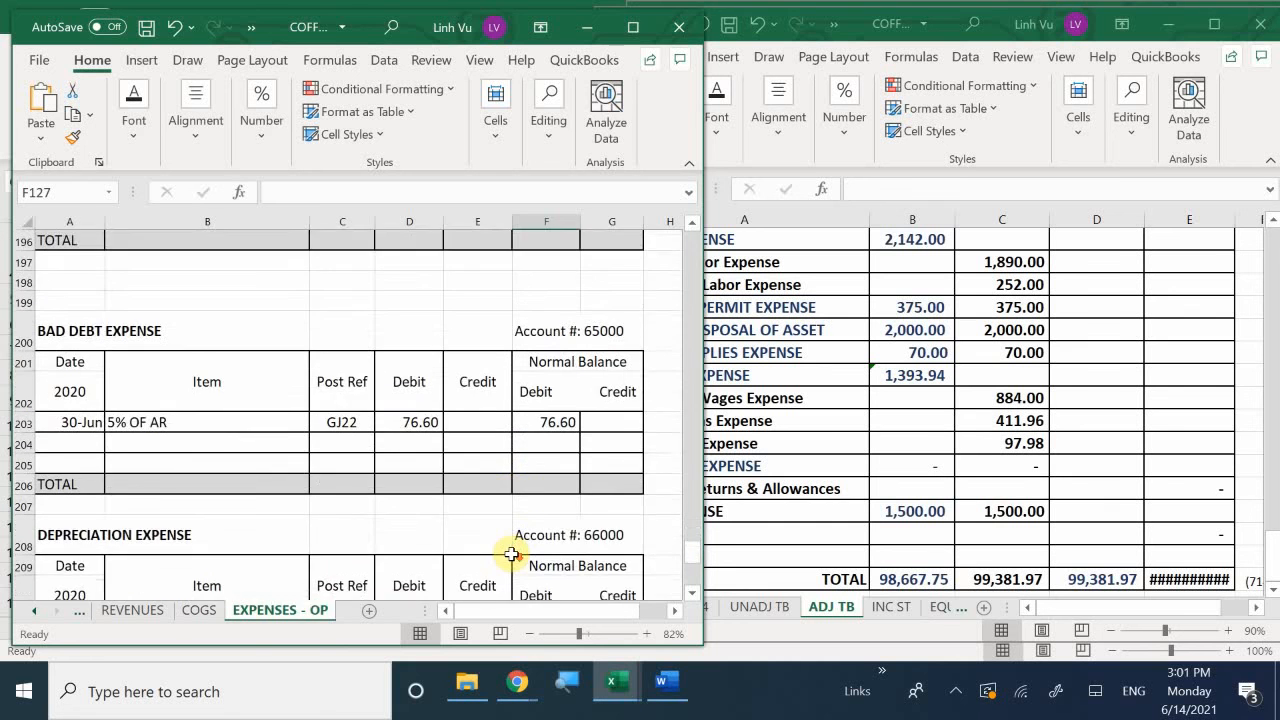
{"action": "scroll", "coordinate": [511, 553], "scroll_direction": "down", "scroll_amount": 1}
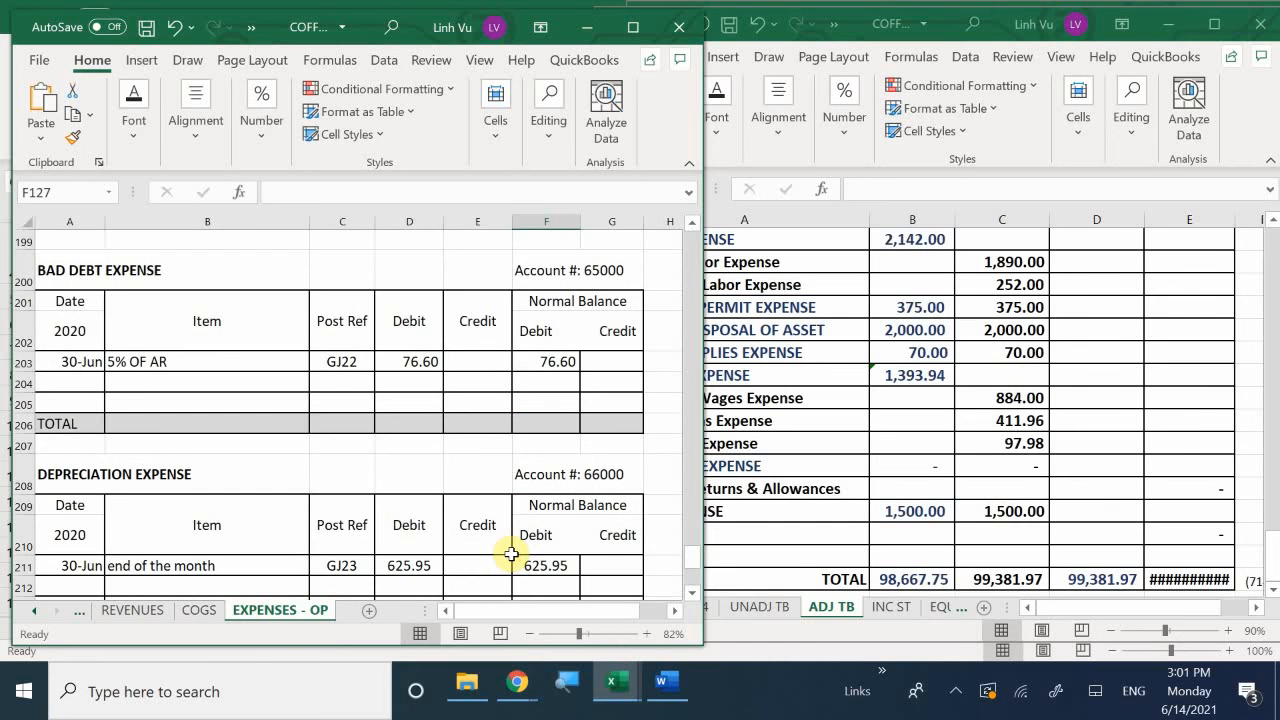
{"action": "scroll", "coordinate": [511, 553], "scroll_direction": "down", "scroll_amount": 4}
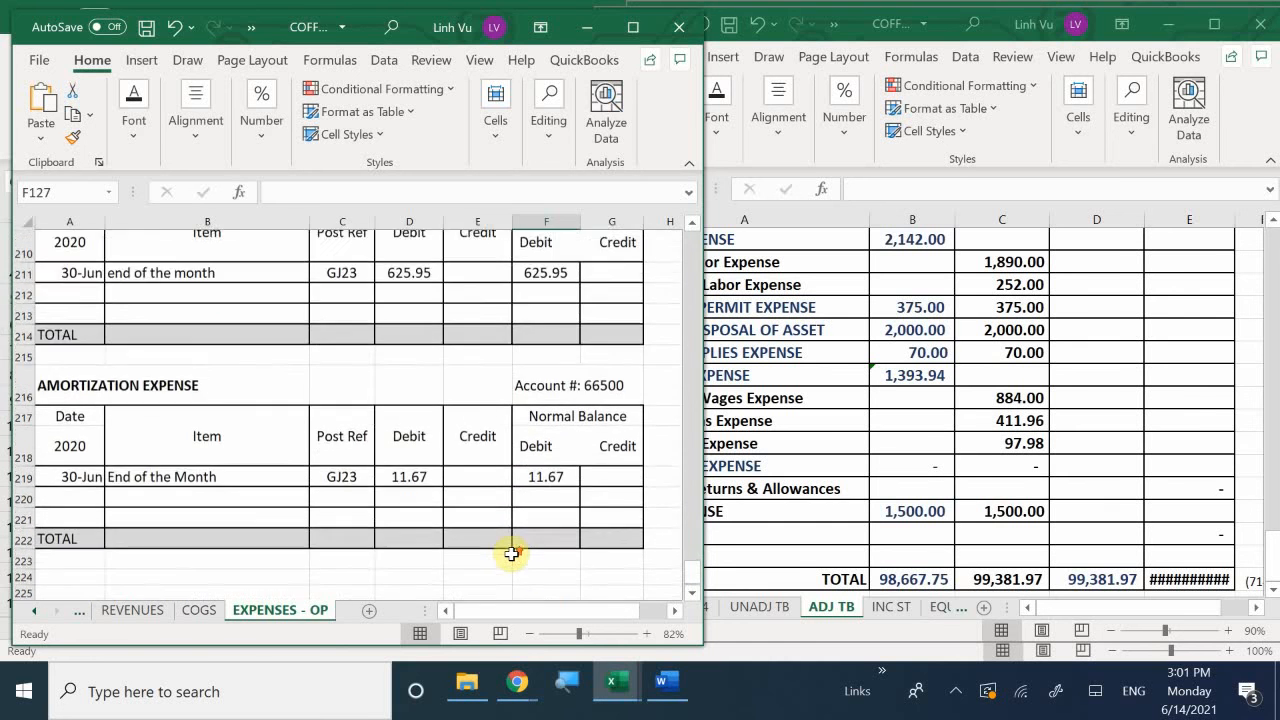
{"action": "scroll", "coordinate": [511, 553], "scroll_direction": "up", "scroll_amount": 5}
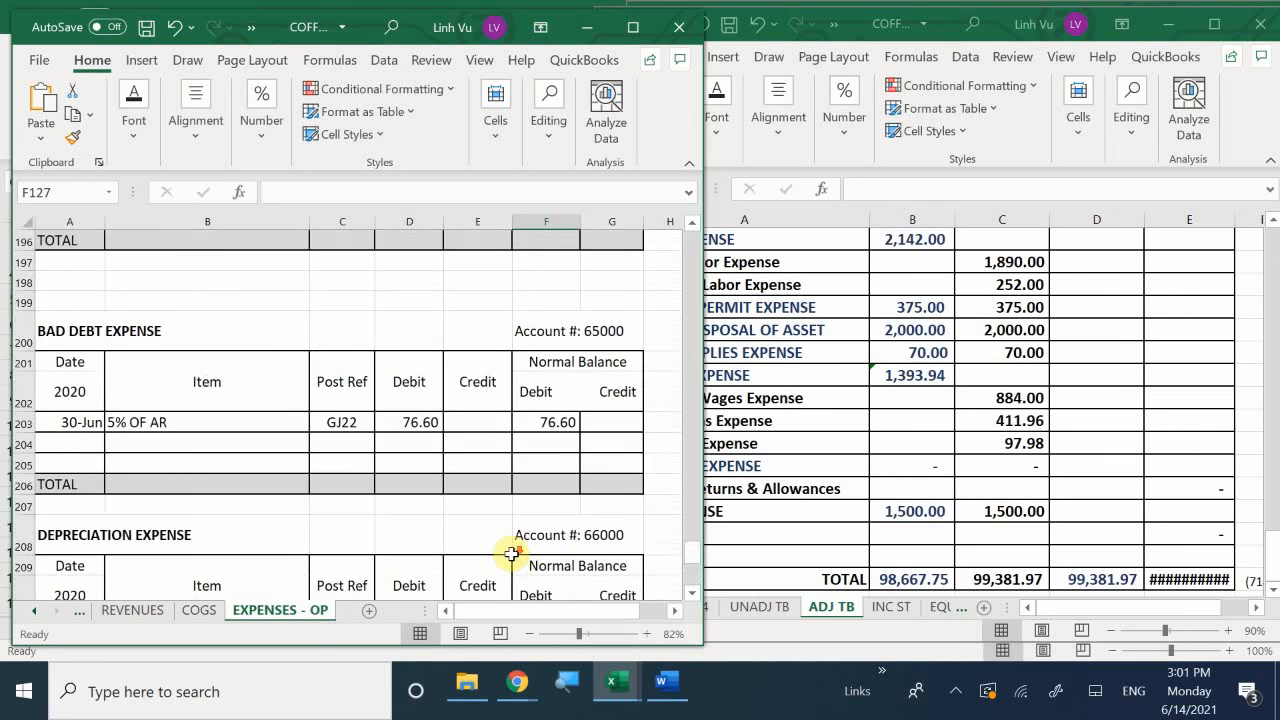
{"action": "scroll", "coordinate": [511, 553], "scroll_direction": "down", "scroll_amount": 2}
{"action": "scroll", "coordinate": [511, 553], "scroll_direction": "down", "scroll_amount": 3}
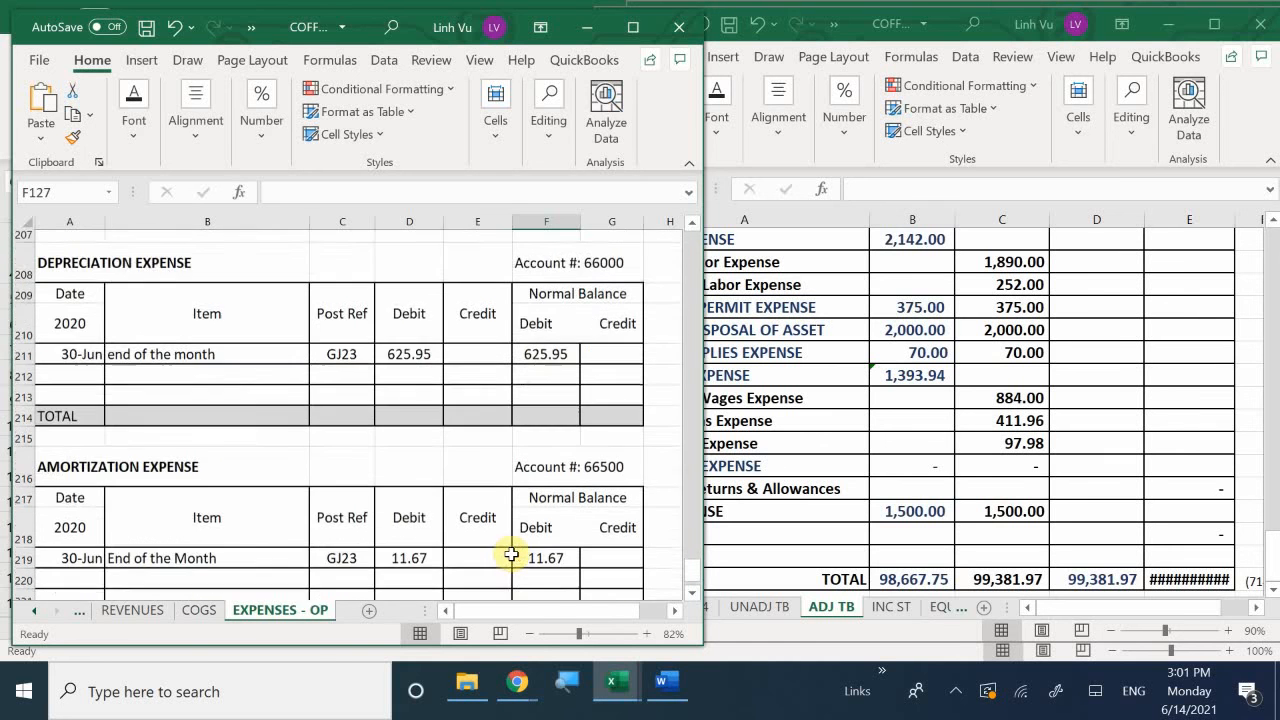
{"action": "scroll", "coordinate": [511, 553], "scroll_direction": "up", "scroll_amount": 5}
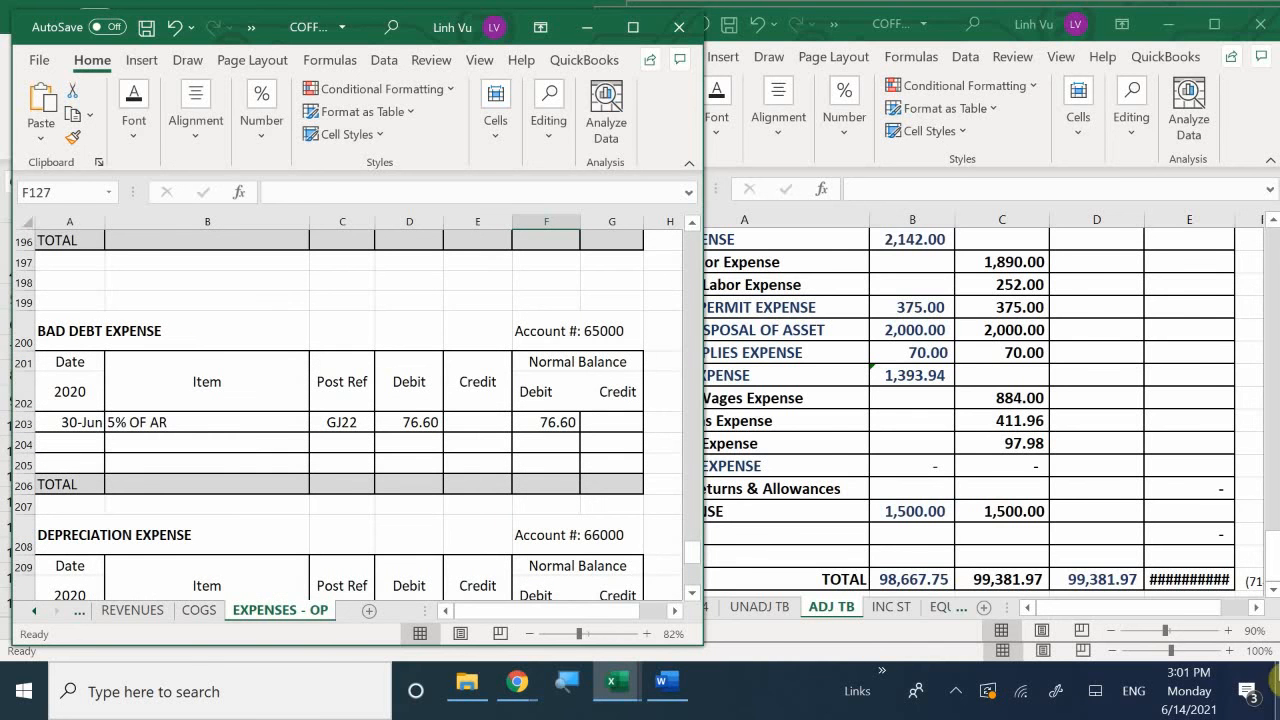
Insert two blank rows directly below RENT EXPENSE in the adjusted trial balance.
{"action": "left_click", "coordinate": [1020, 505]}
{"action": "scroll", "coordinate": [873, 466], "scroll_direction": "down", "scroll_amount": 1}
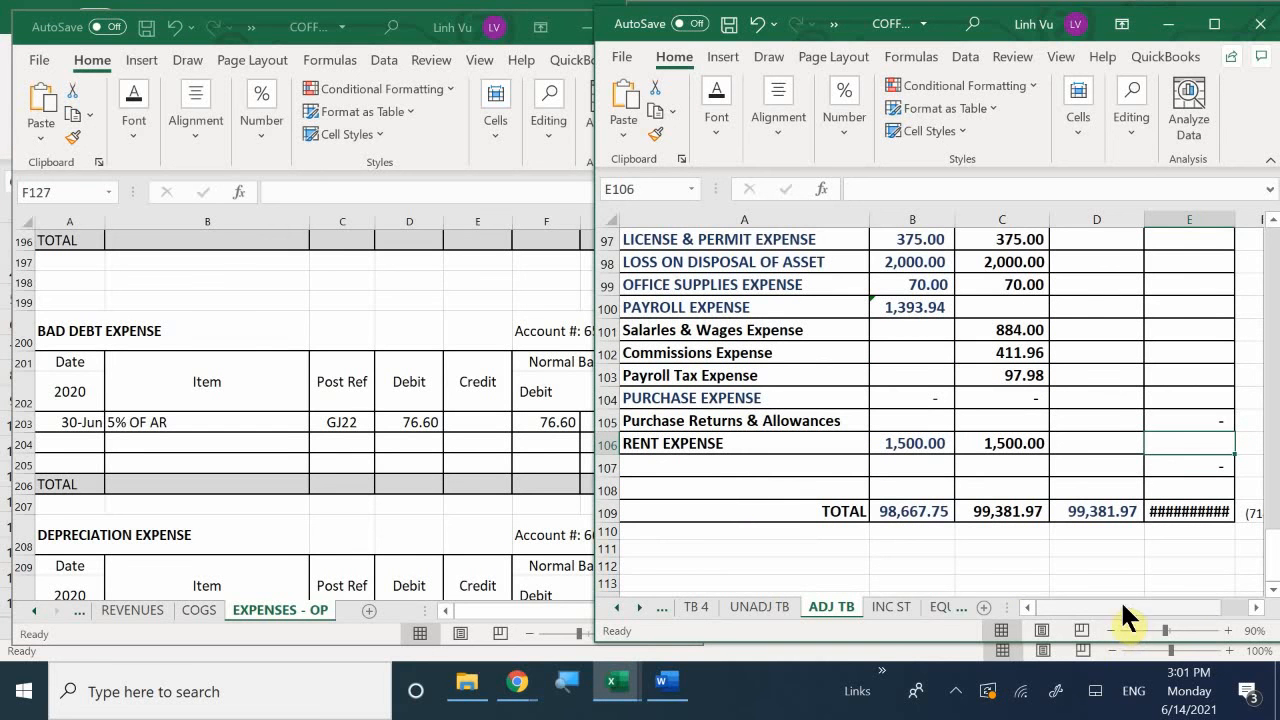
{"action": "left_click", "coordinate": [645, 467]}
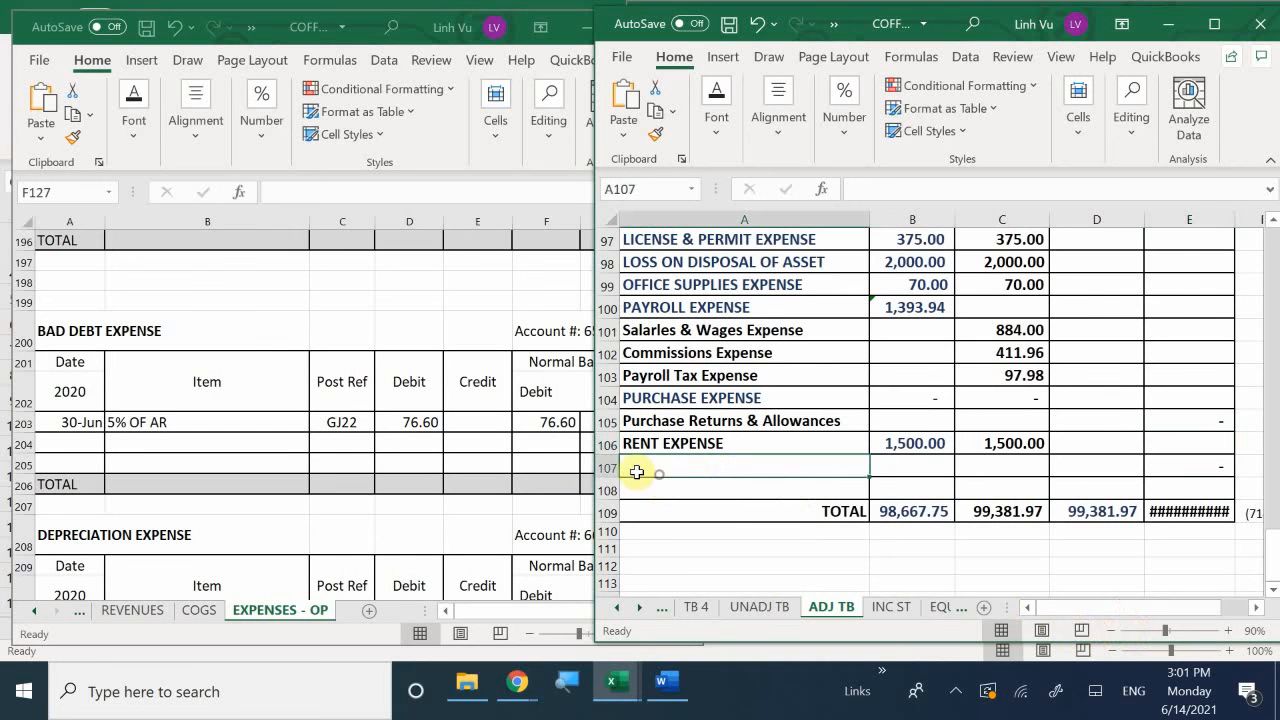
{"action": "right_click", "coordinate": [607, 467]}
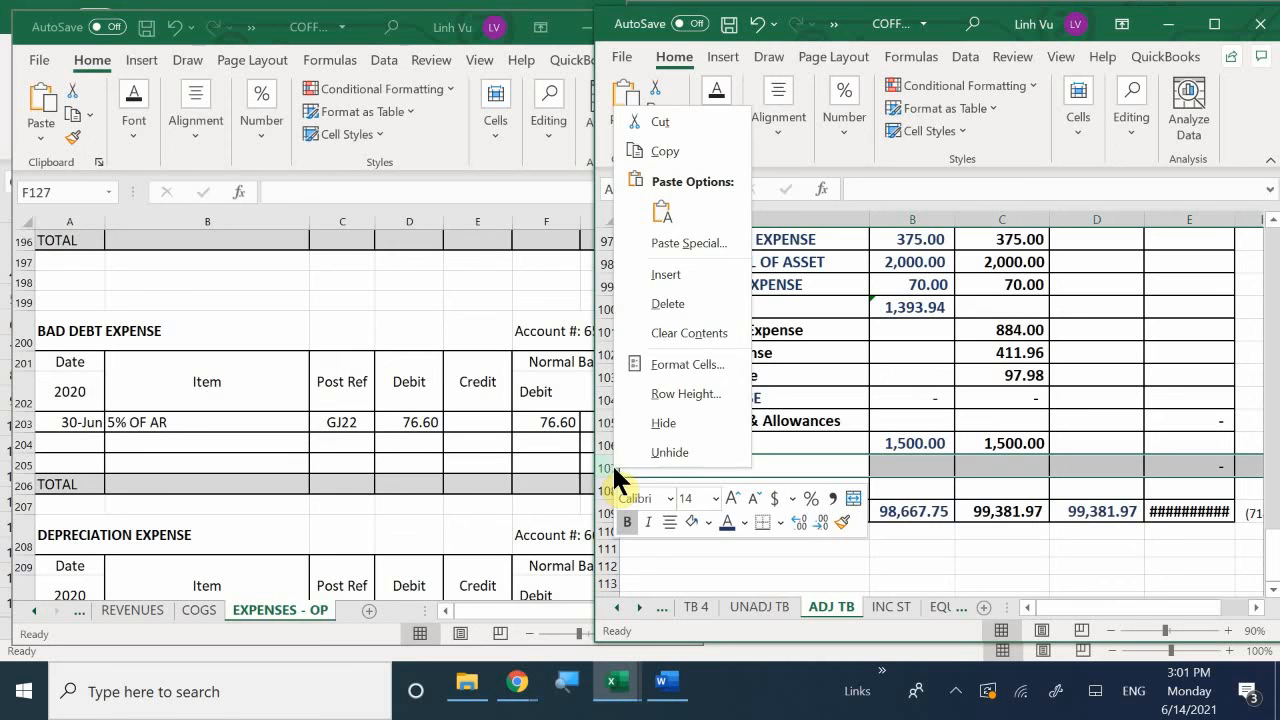
{"action": "left_click", "coordinate": [699, 274]}
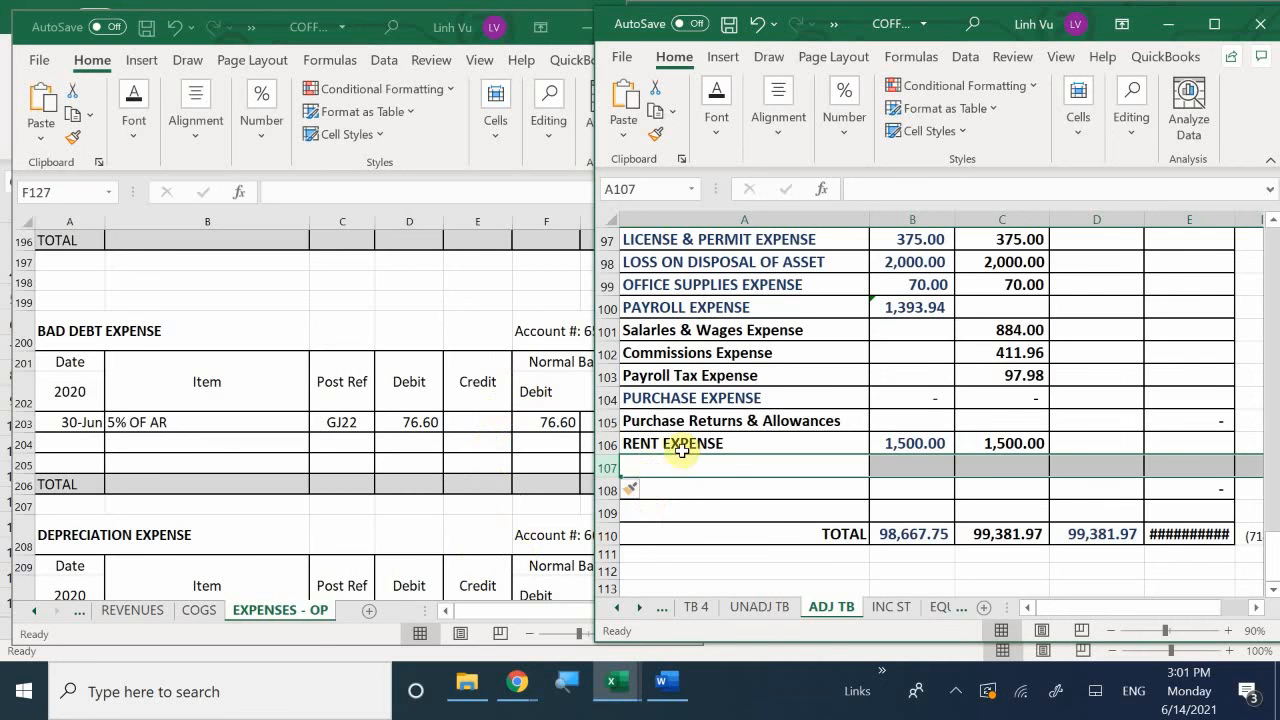
{"action": "right_click", "coordinate": [606, 468]}
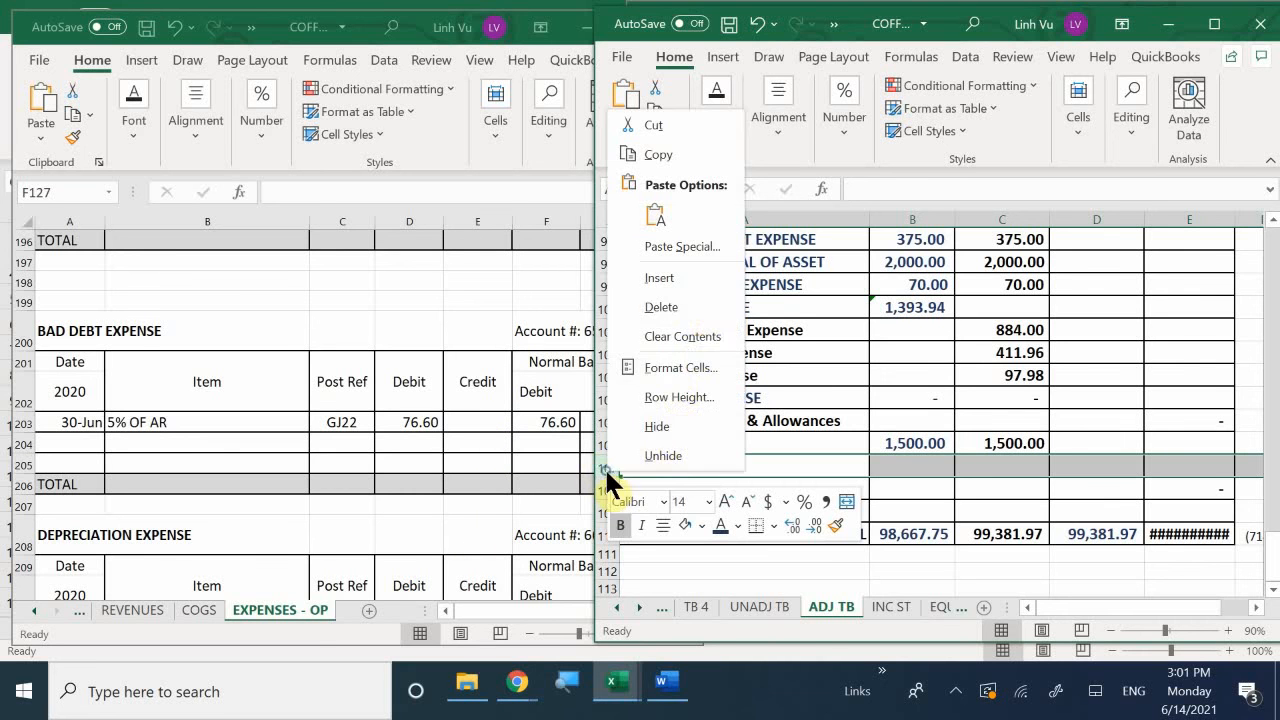
{"action": "left_click", "coordinate": [688, 276]}
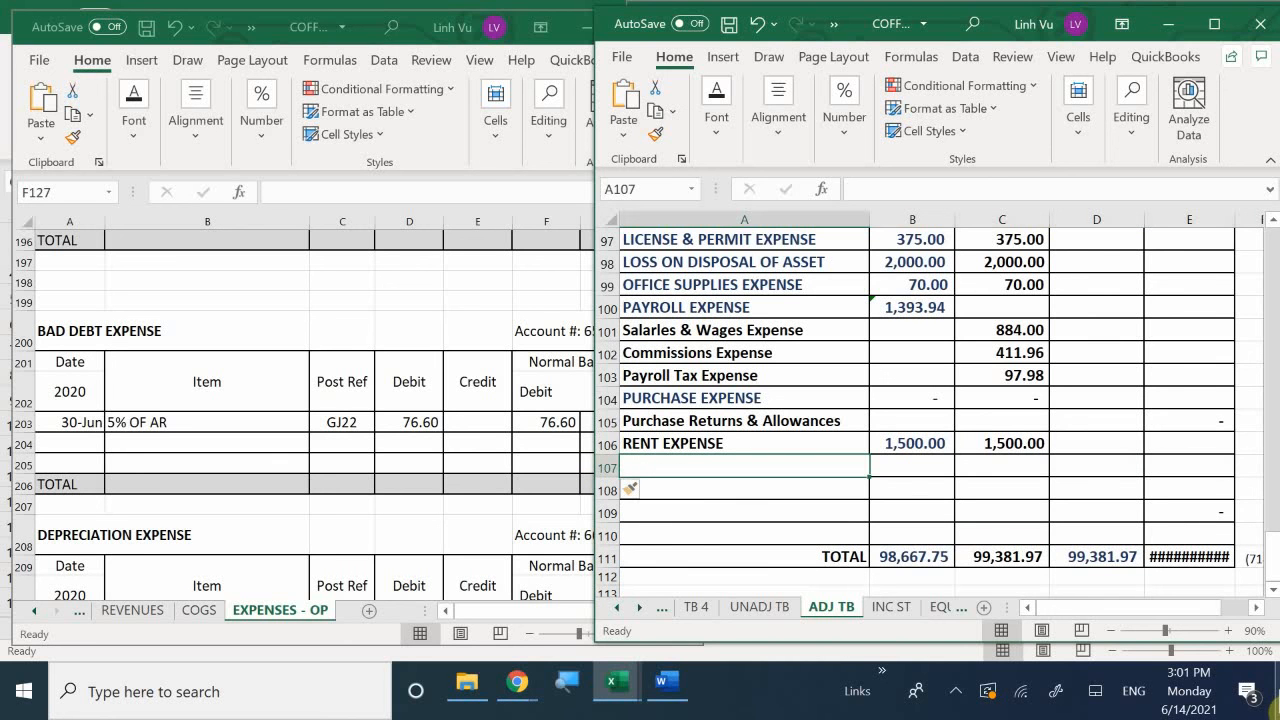
{"action": "left_click", "coordinate": [682, 444]}
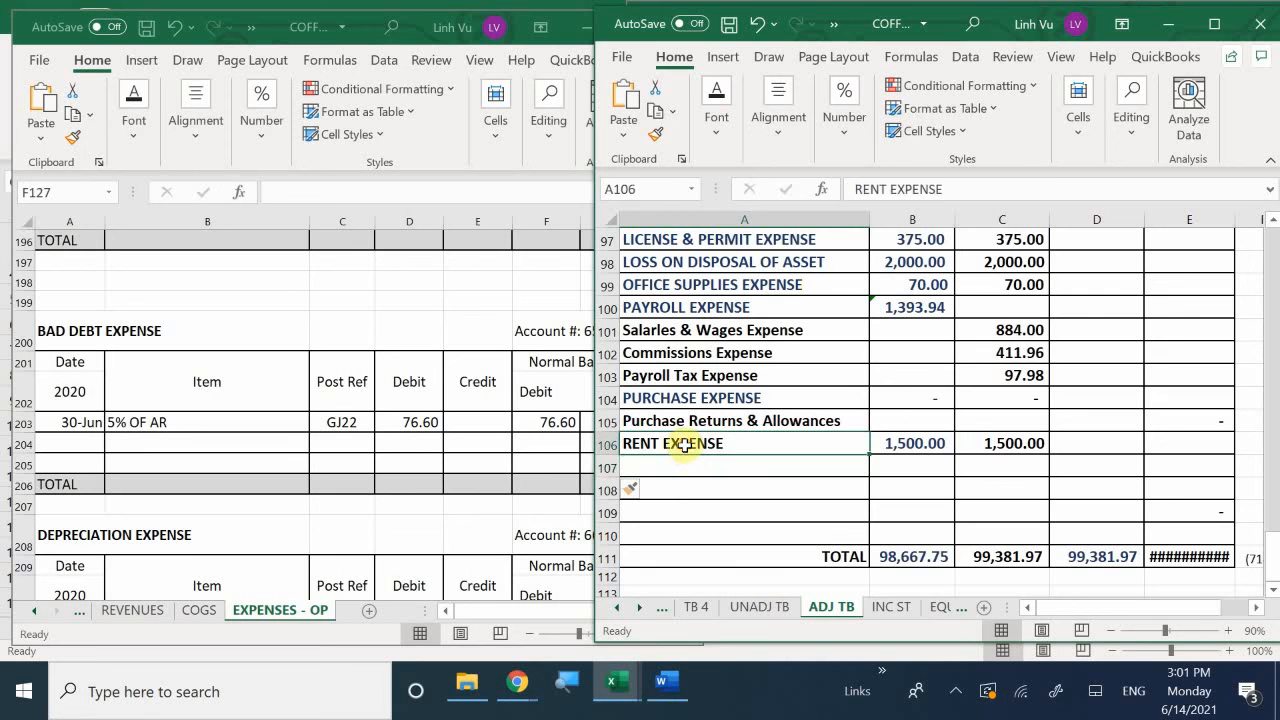
Apply the dark blue font color to the RENT EXPENSE label in A106.
{"action": "left_click", "coordinate": [713, 112]}
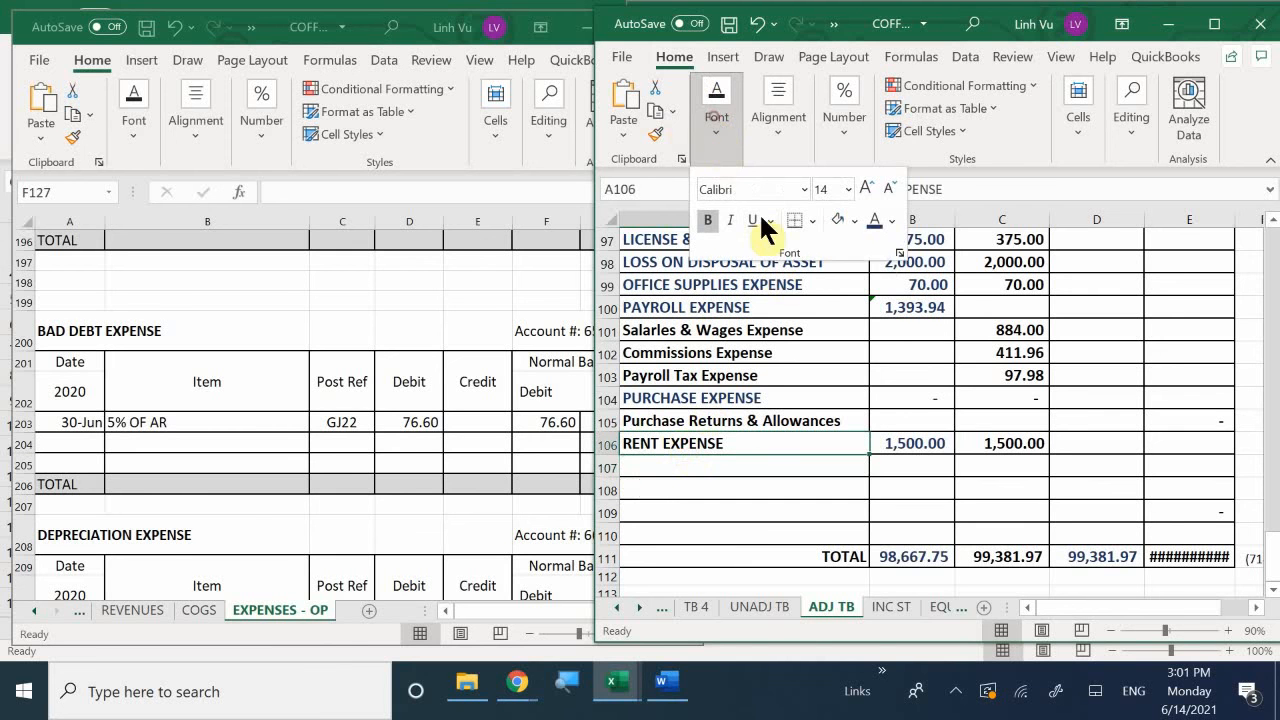
{"action": "left_click", "coordinate": [875, 222]}
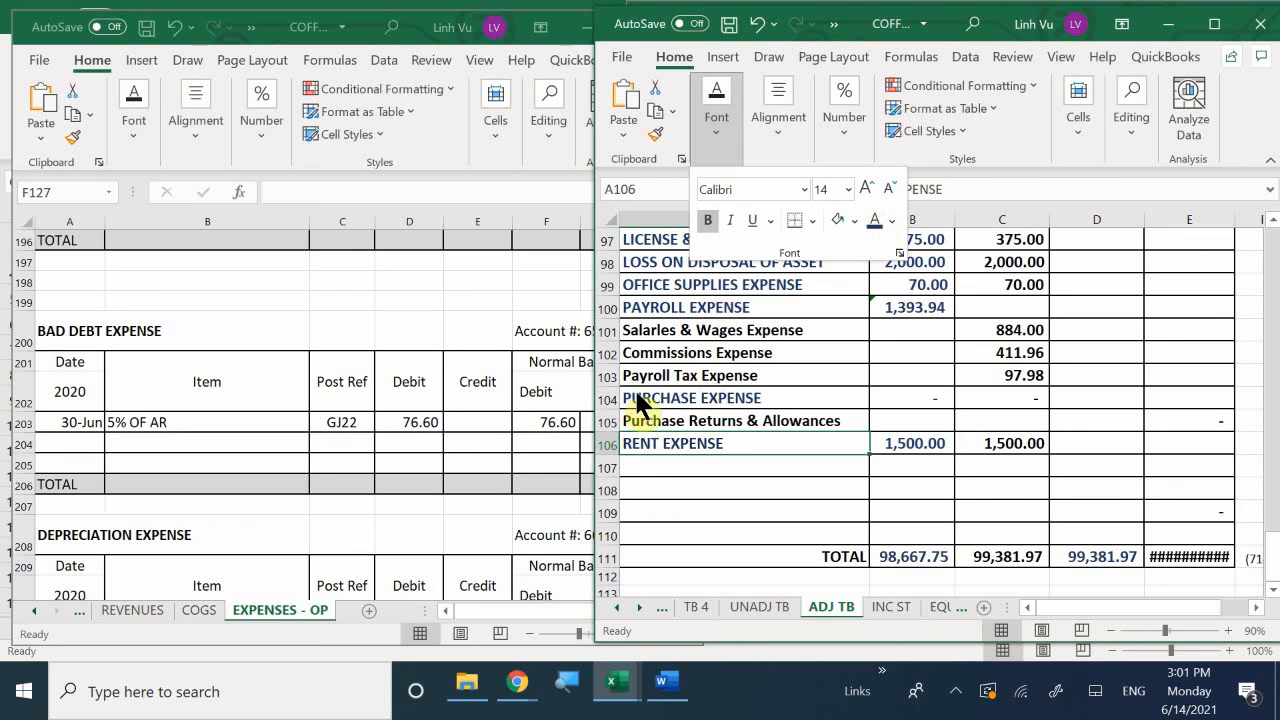
{"action": "left_click", "coordinate": [660, 463]}
Enter the account name BAD DEBT EXPENSE in A107, directly below RENT EXPENSE.
{"action": "left_click", "coordinate": [663, 470]}
{"action": "type", "text": "D DEBT E"}
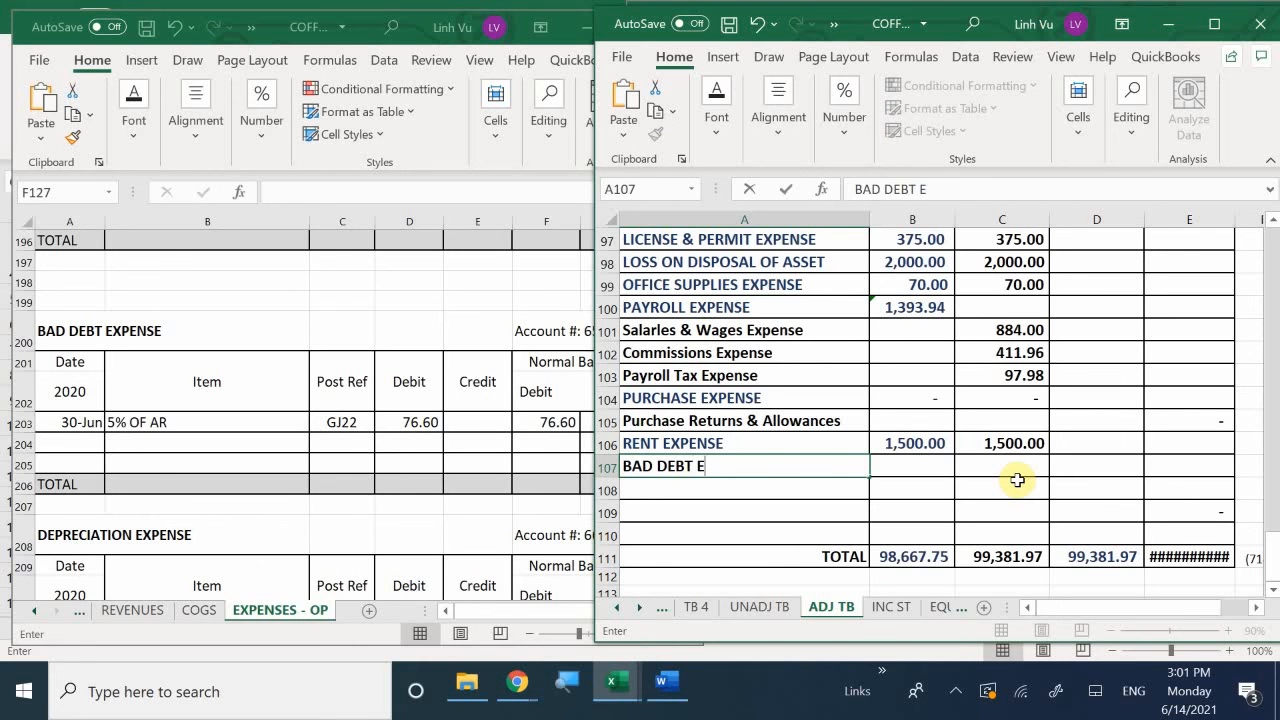
{"action": "type", "text": "AD DEBT EXPEMS"}
{"action": "key", "text": "BackSpace"}
{"action": "key", "text": "BackSpace"}
{"action": "key", "text": "BackSpace"}
{"action": "type", "text": "NSE"}
{"action": "key", "text": "Return"}
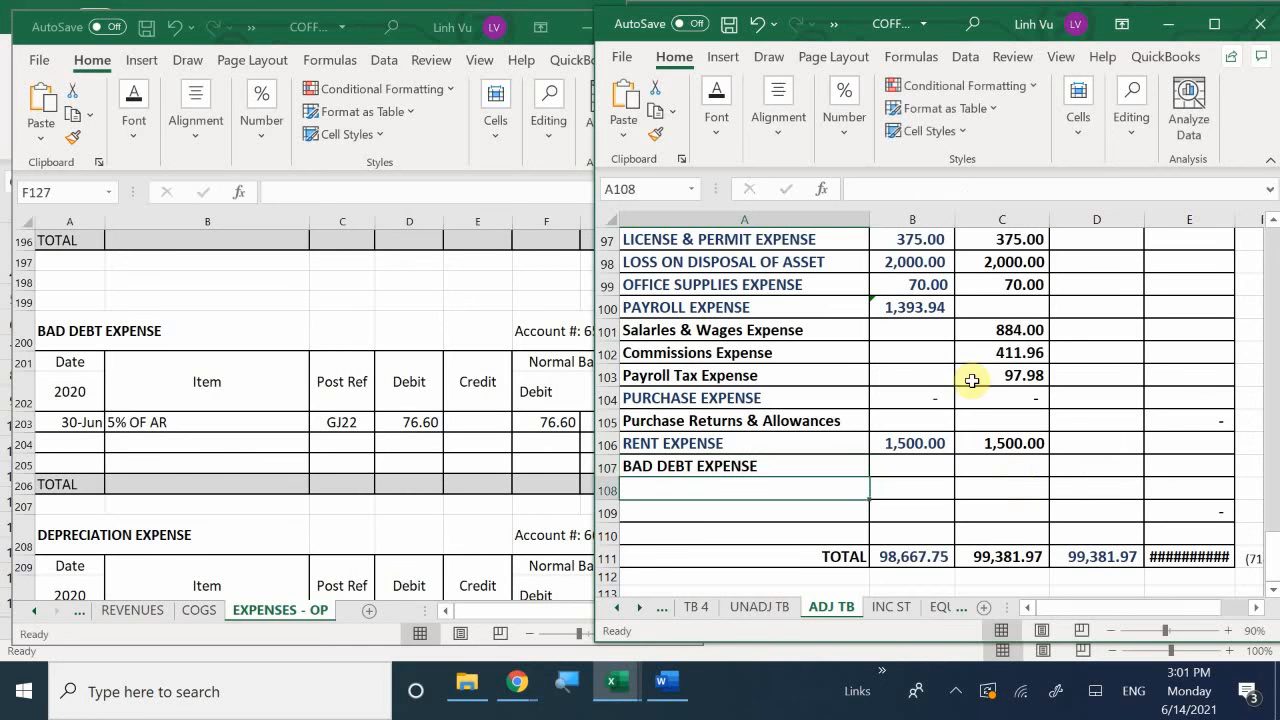
Link B107 to C107 for BAD DEBT EXPENSE and set its debit in C107 to 76.60.
{"action": "left_click", "coordinate": [904, 472]}
{"action": "type", "text": "="}
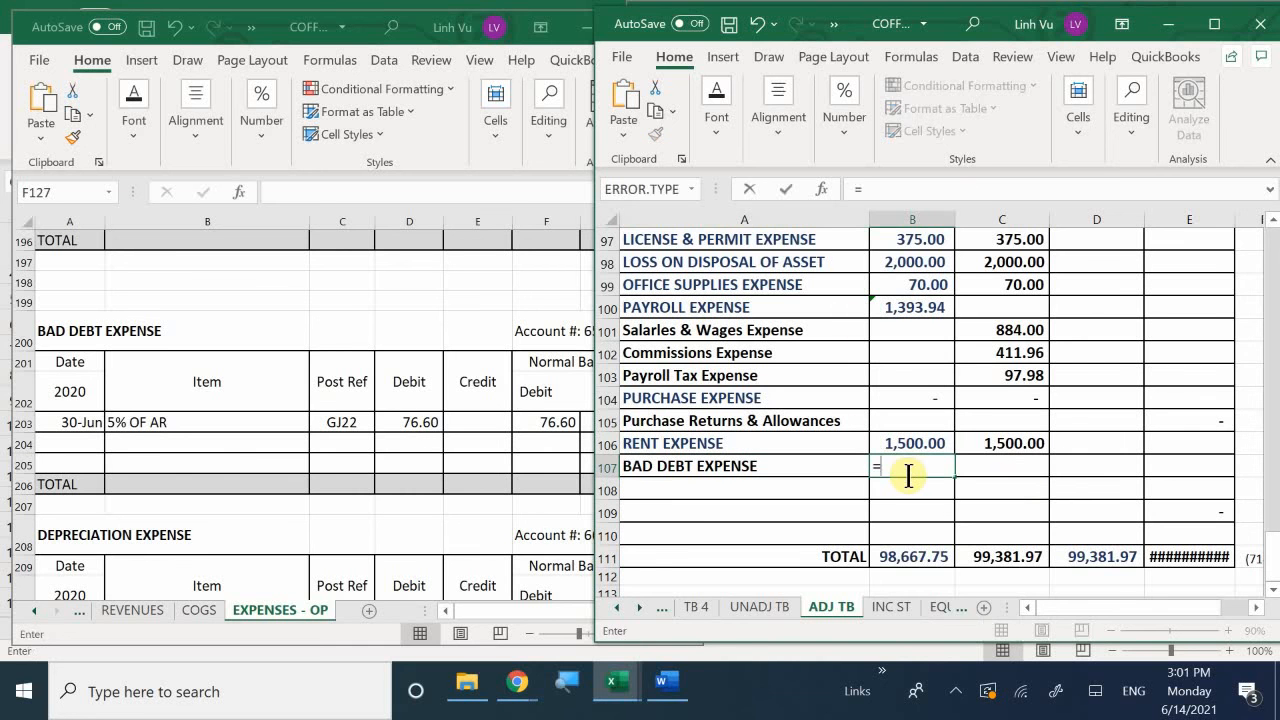
{"action": "key", "text": "Right"}
{"action": "key", "text": "Return"}
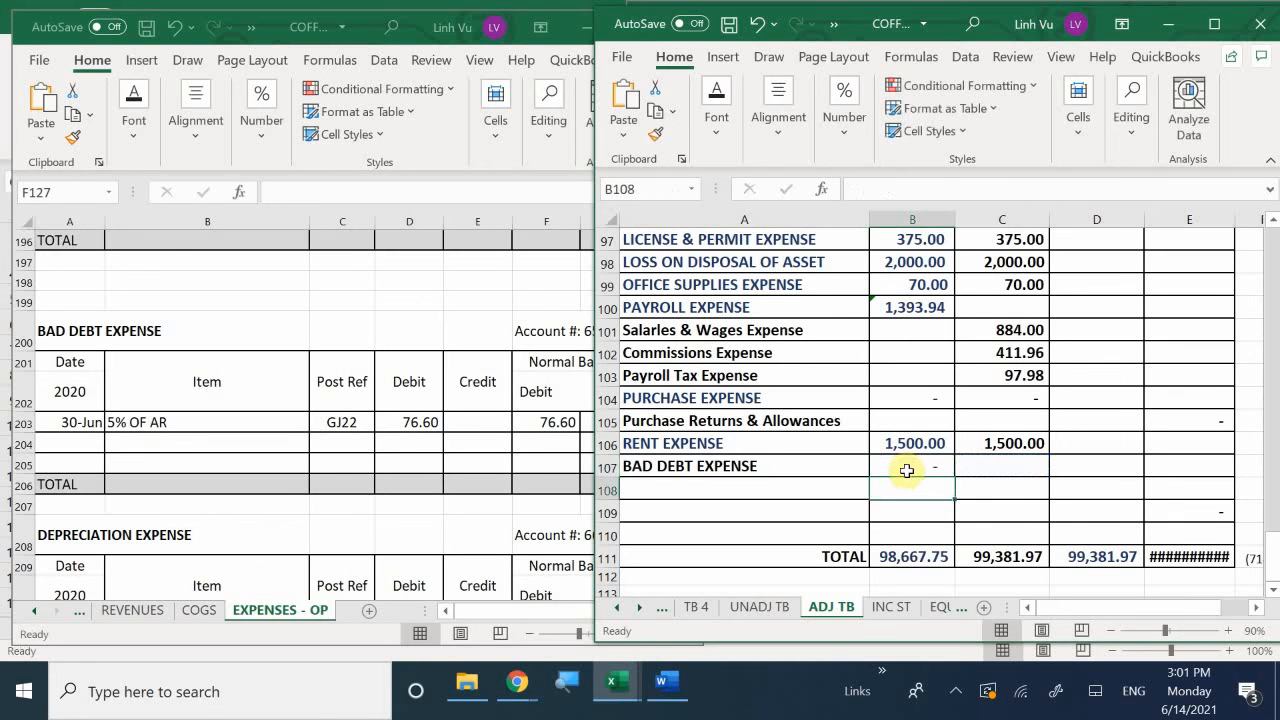
{"action": "left_click", "coordinate": [989, 470]}
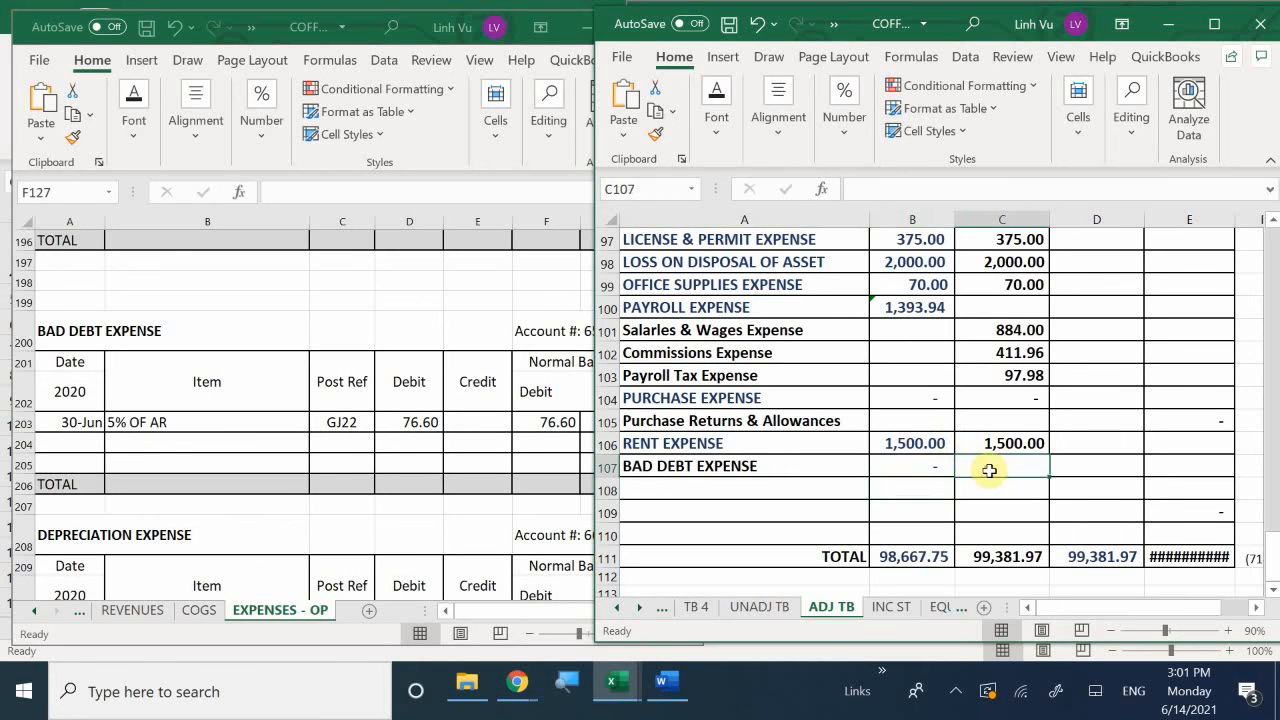
{"action": "type", "text": "4"}
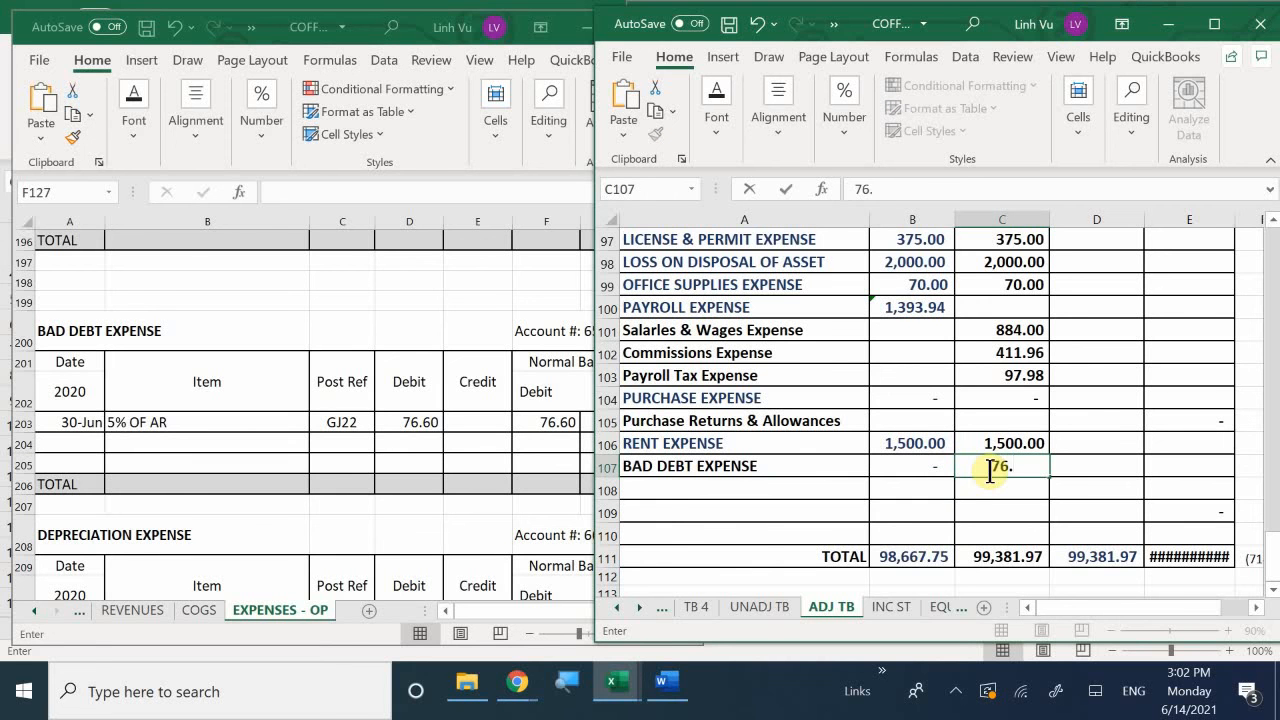
{"action": "type", "text": "6.60"}
{"action": "key", "text": "Return"}
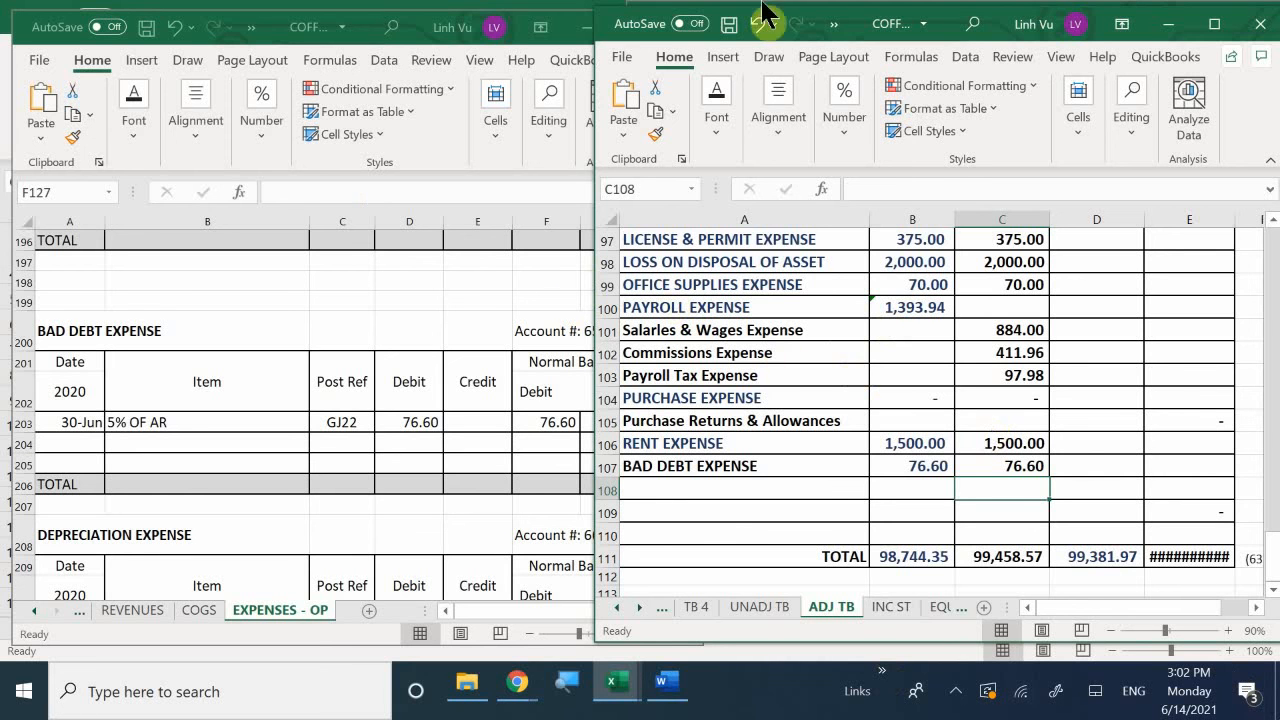
Apply the dark blue font color to the BAD DEBT EXPENSE label in A107.
{"action": "left_click", "coordinate": [672, 462]}
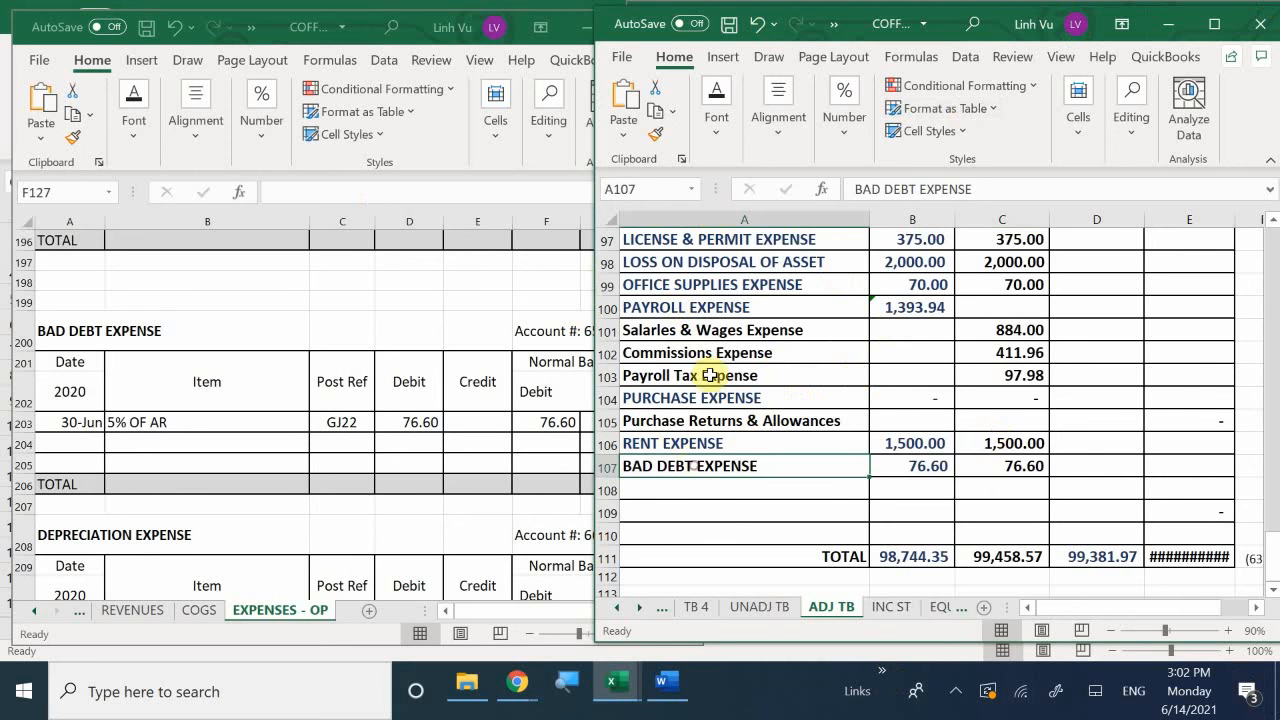
{"action": "left_click", "coordinate": [716, 110]}
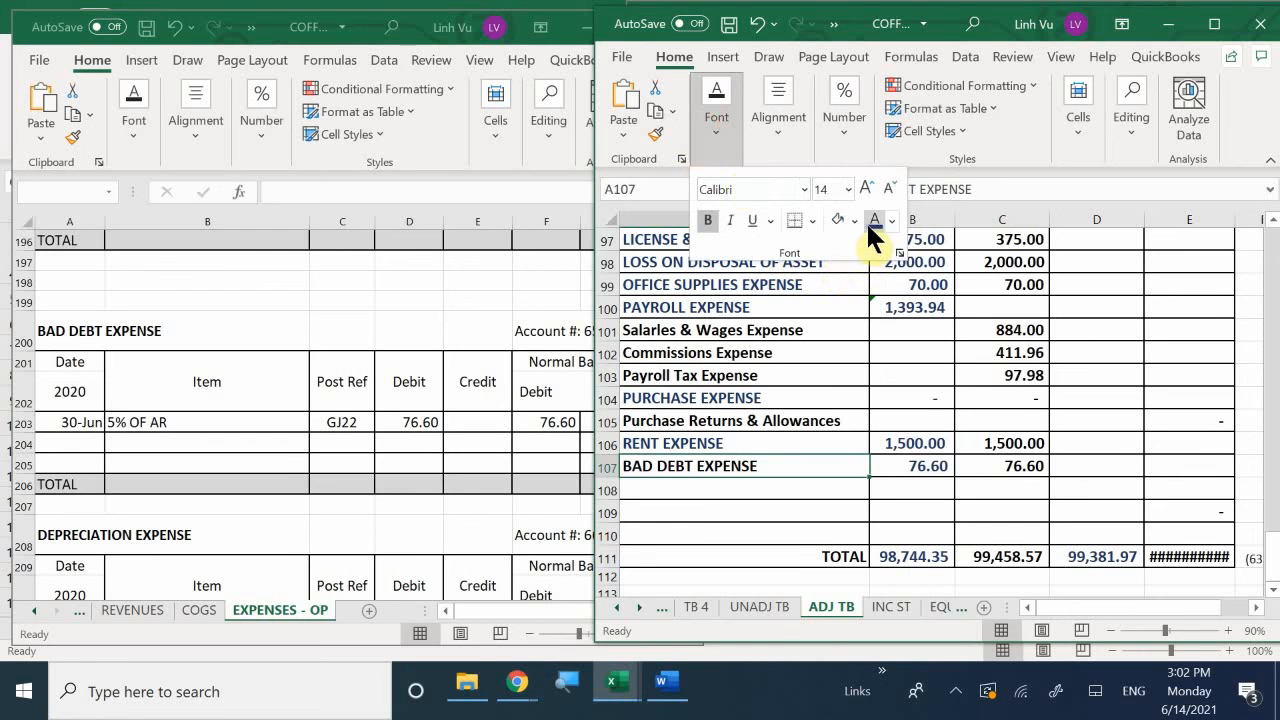
{"action": "left_click", "coordinate": [655, 484]}
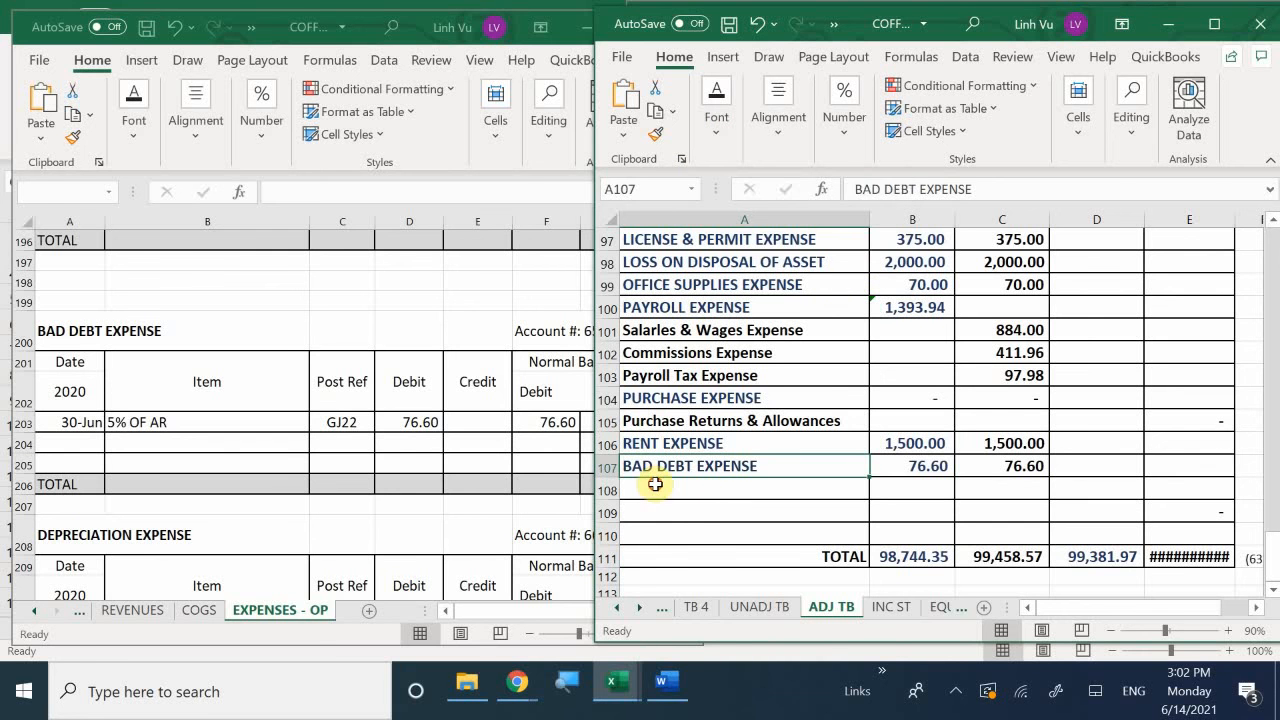
Check the DEPRECIATION EXPENSE ledger and enter DEPRECIATION EXPENSE as the account name in A108 of the adjusted trial balance.
{"action": "left_click", "coordinate": [466, 443]}
{"action": "scroll", "coordinate": [466, 443], "scroll_direction": "down", "scroll_amount": 3}
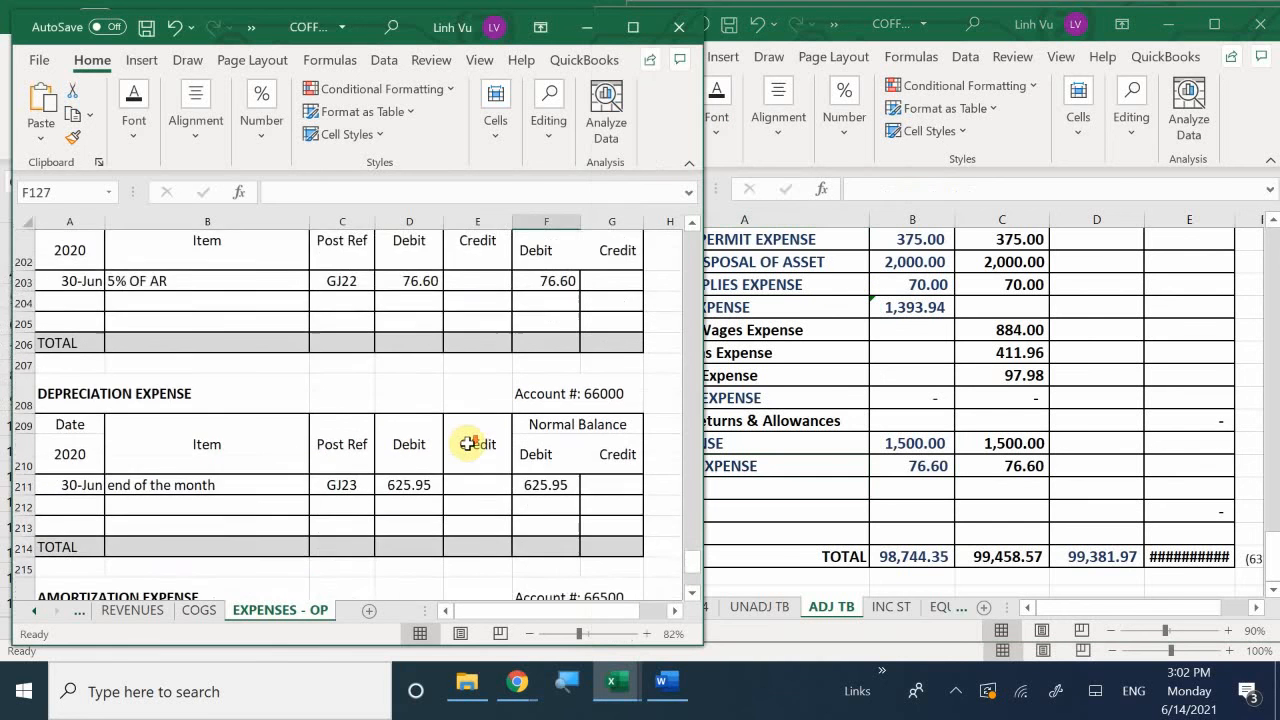
{"action": "scroll", "coordinate": [466, 443], "scroll_direction": "down", "scroll_amount": 1}
{"action": "left_click", "coordinate": [749, 492]}
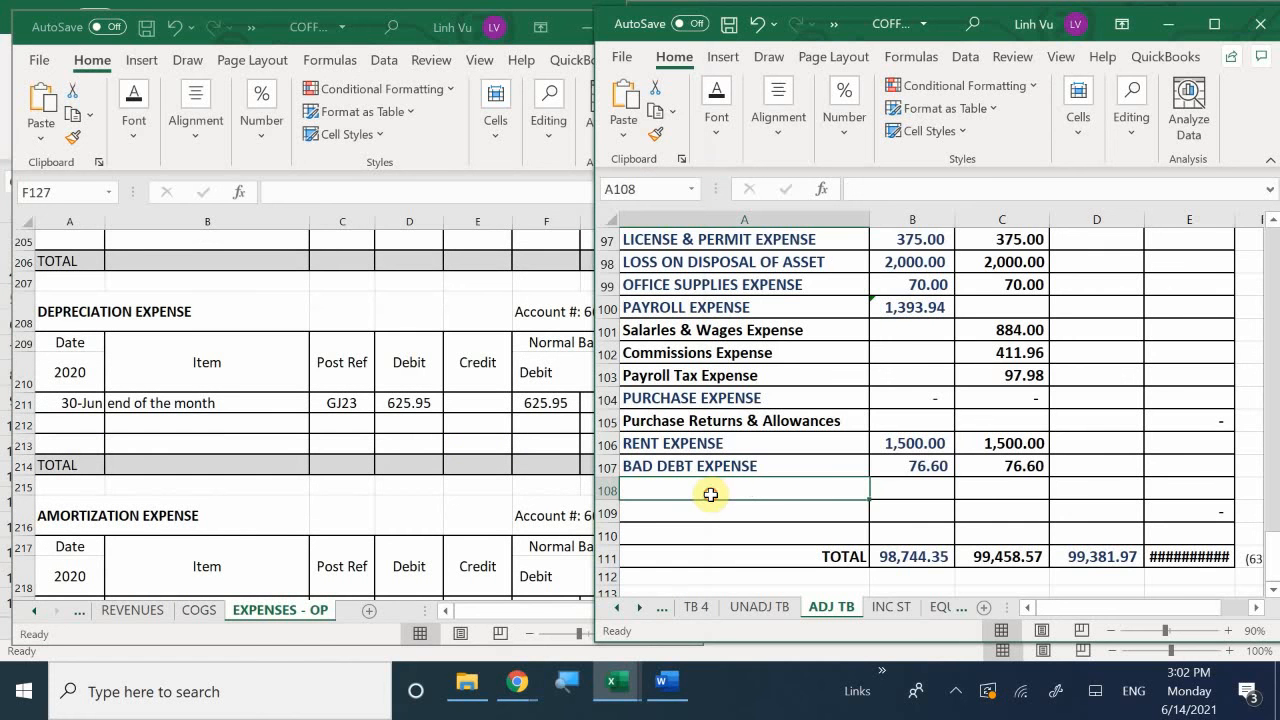
{"action": "type", "text": "DE"}
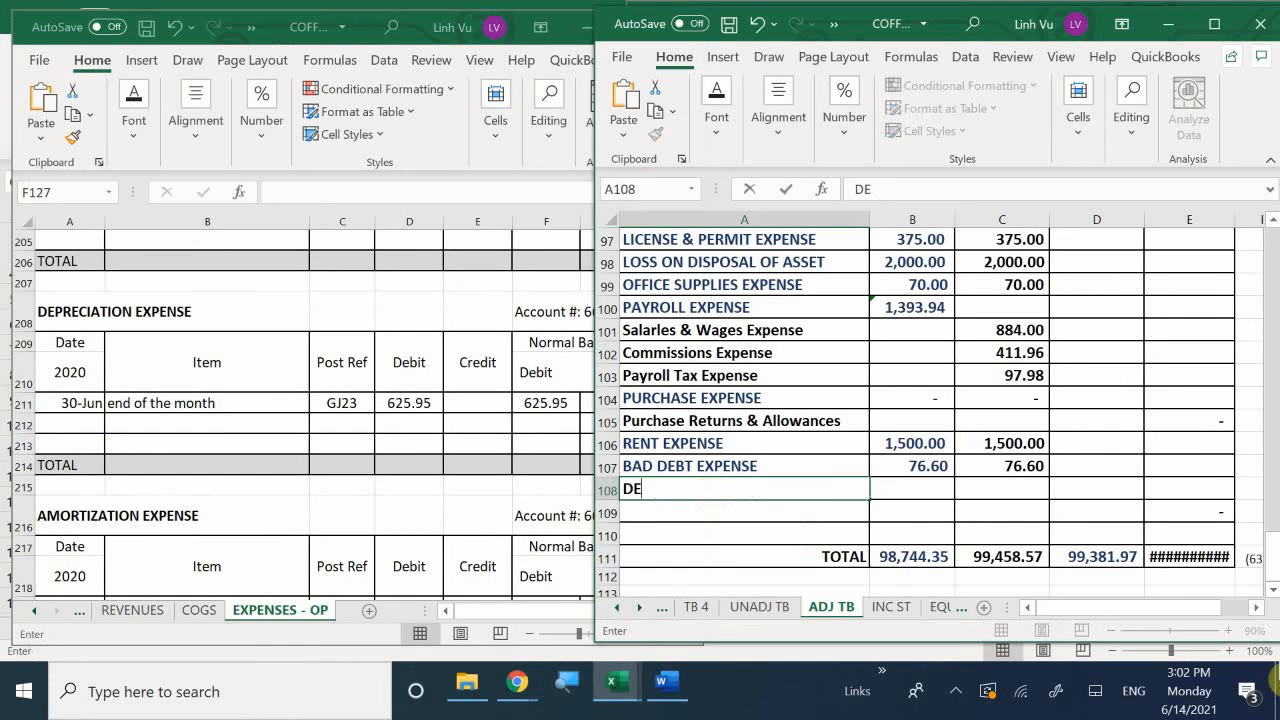
{"action": "type", "text": "PRECIATION E"}
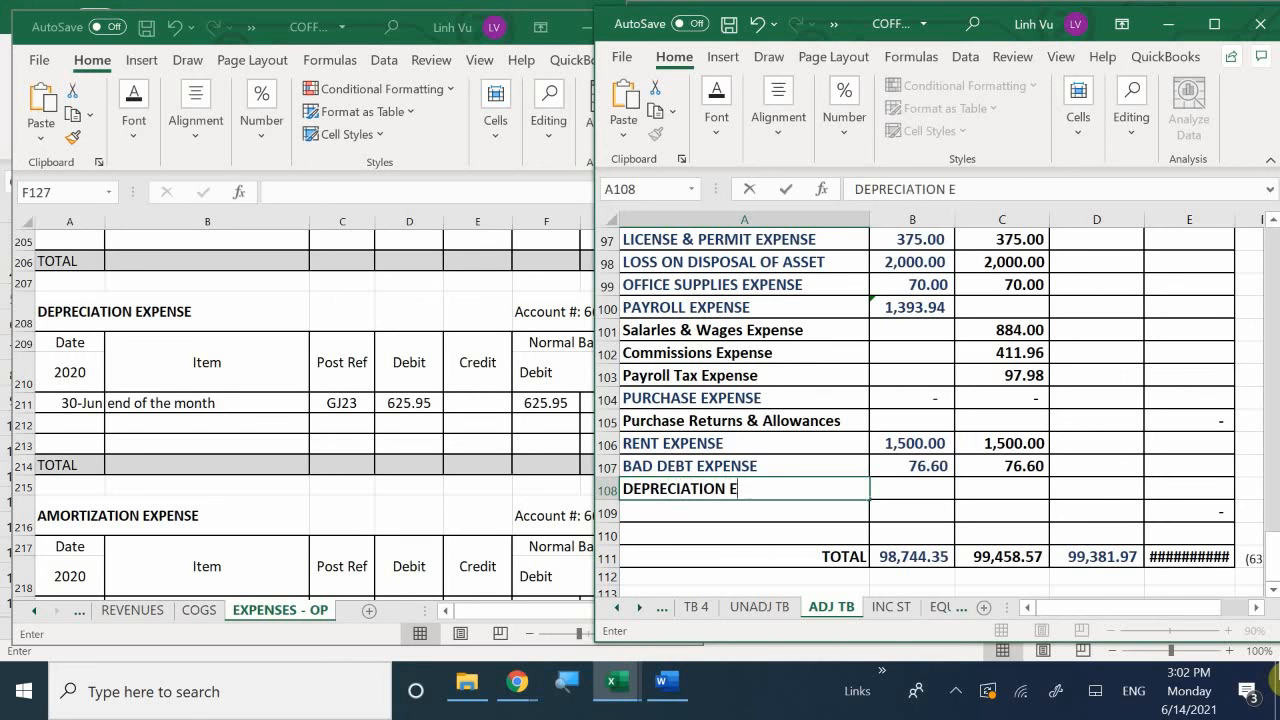
{"action": "type", "text": "XPENSE"}
{"action": "key", "text": "Tab"}
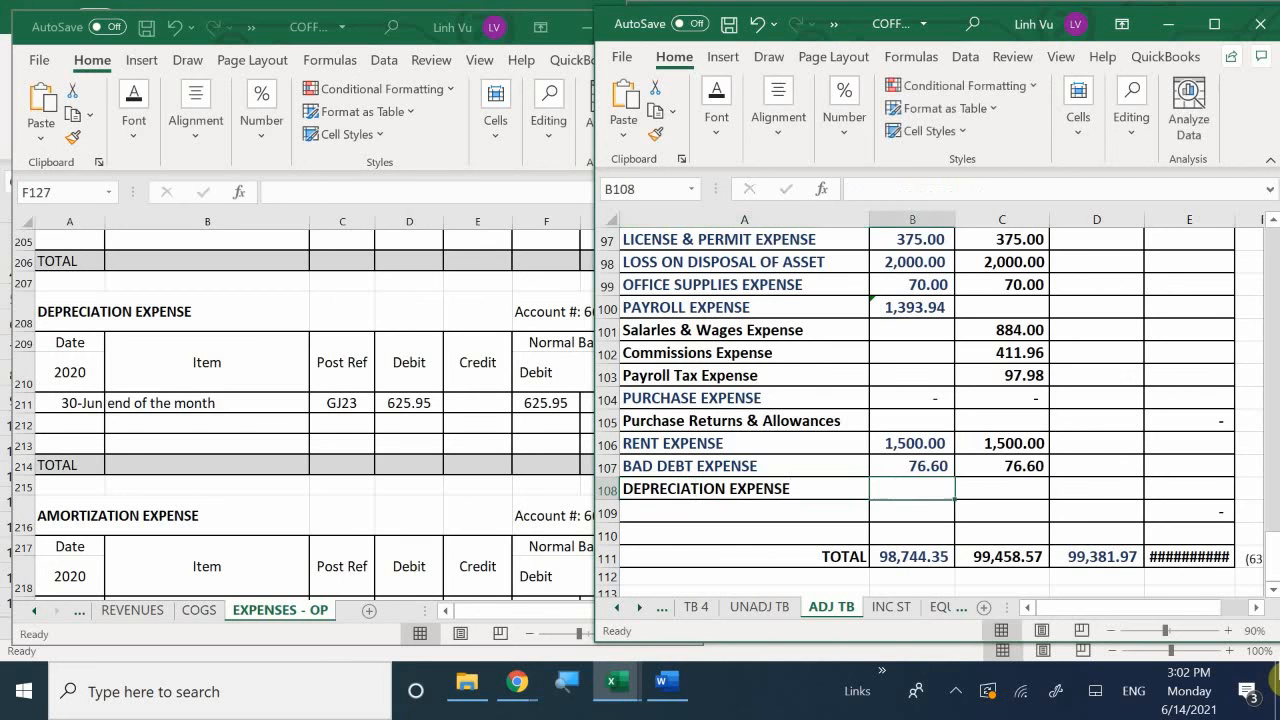
Link B108 to C108 for DEPRECIATION EXPENSE and set its debit in C108 to 625.95.
{"action": "type", "text": "="}
{"action": "key", "text": "Right"}
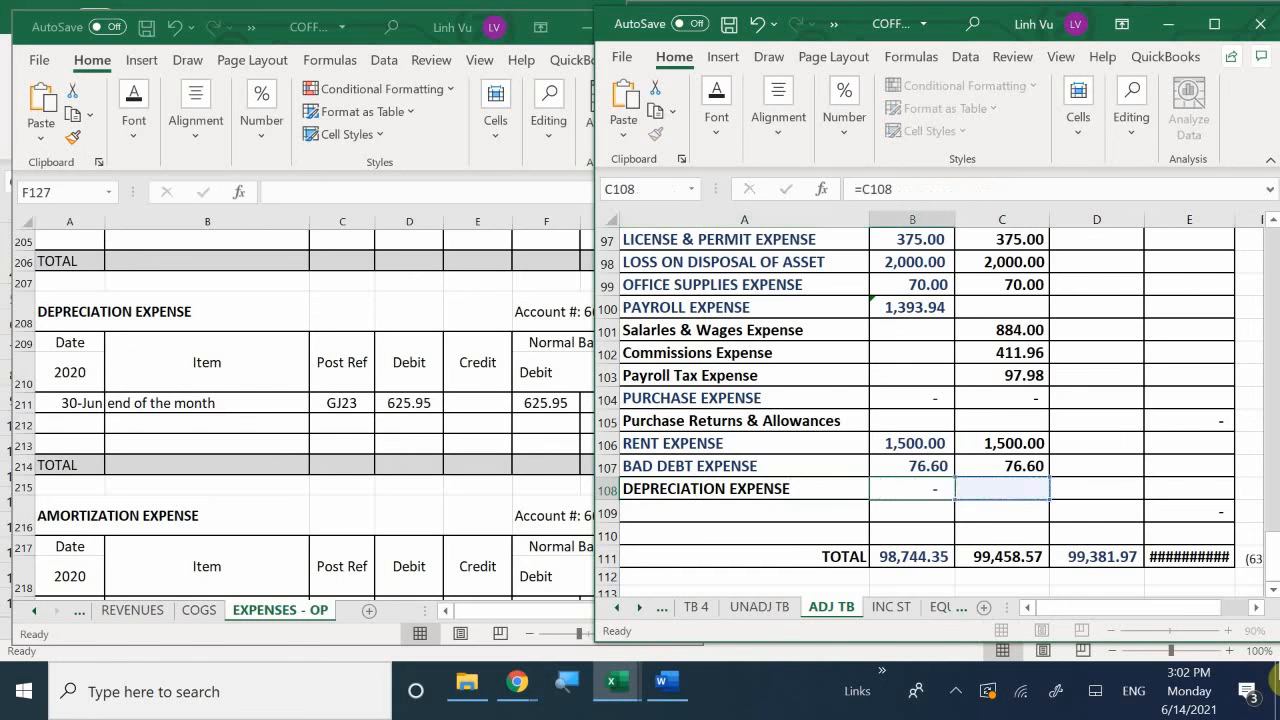
{"action": "key", "text": "Return"}
{"action": "left_click", "coordinate": [1002, 488]}
{"action": "type", "text": "625."}
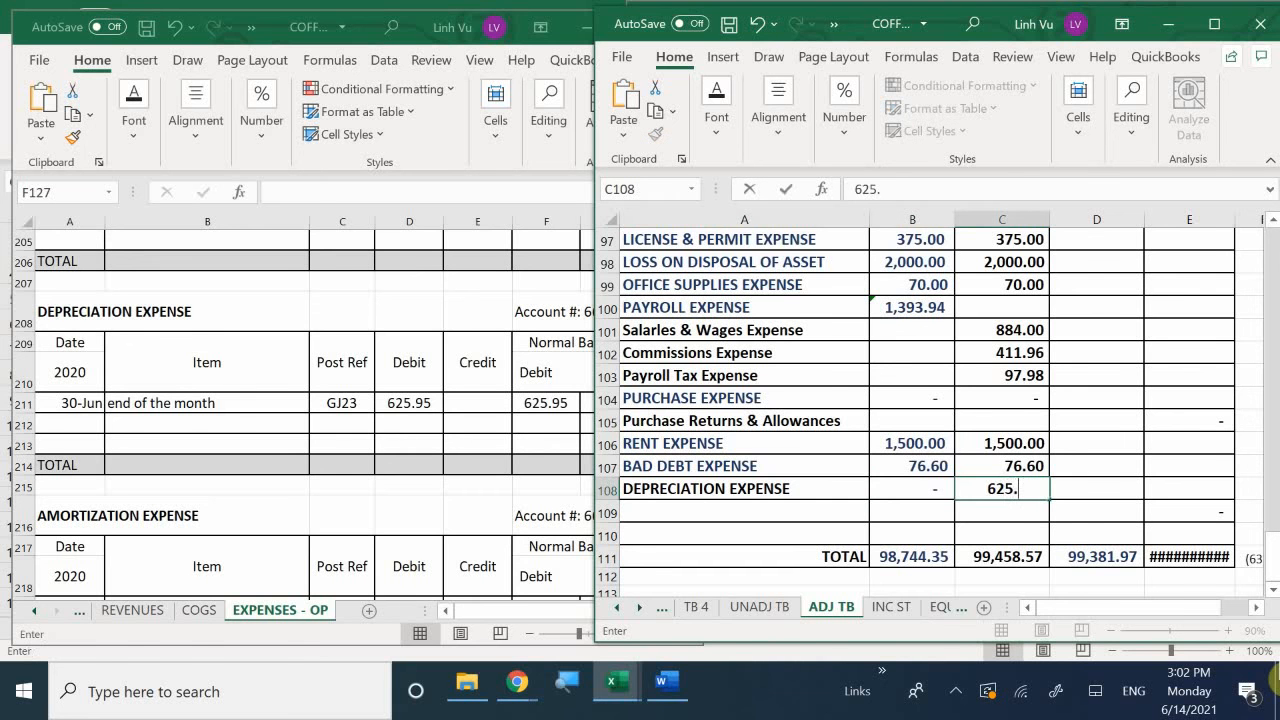
{"action": "type", "text": "95"}
{"action": "key", "text": "Return"}
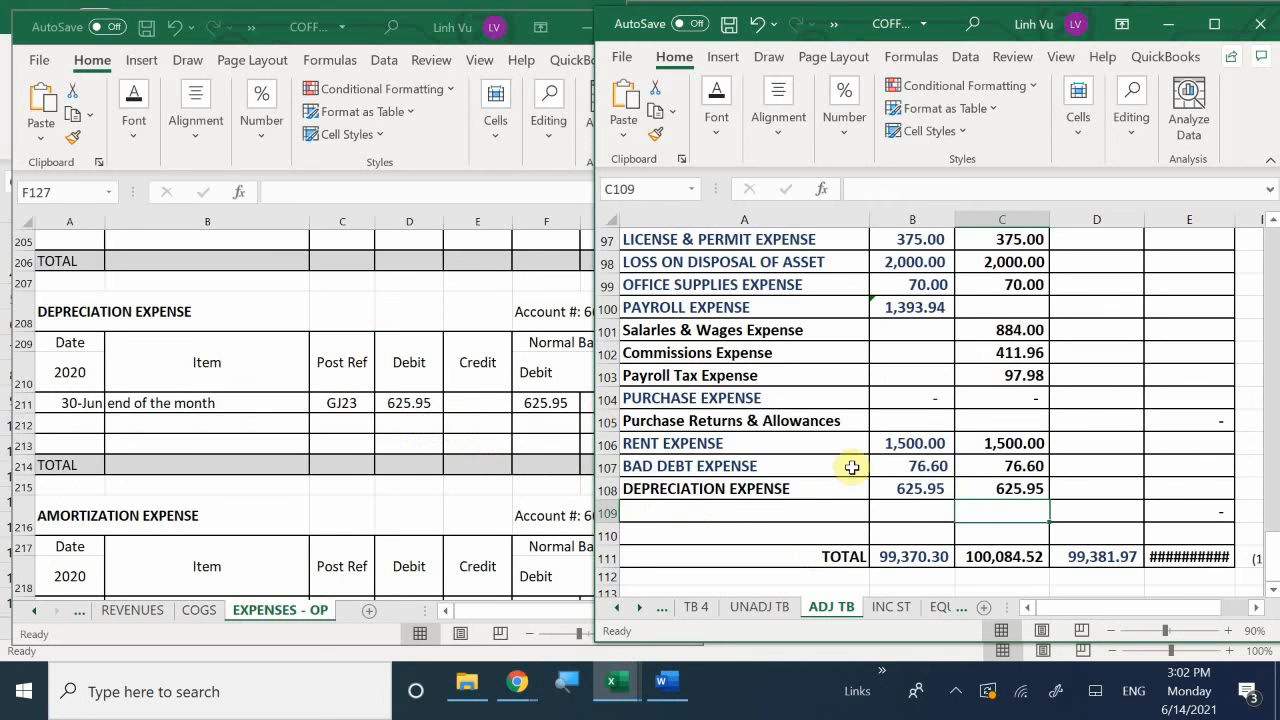
Apply the dark blue font color to the DEPRECIATION EXPENSE label in A108.
{"action": "left_click", "coordinate": [747, 496]}
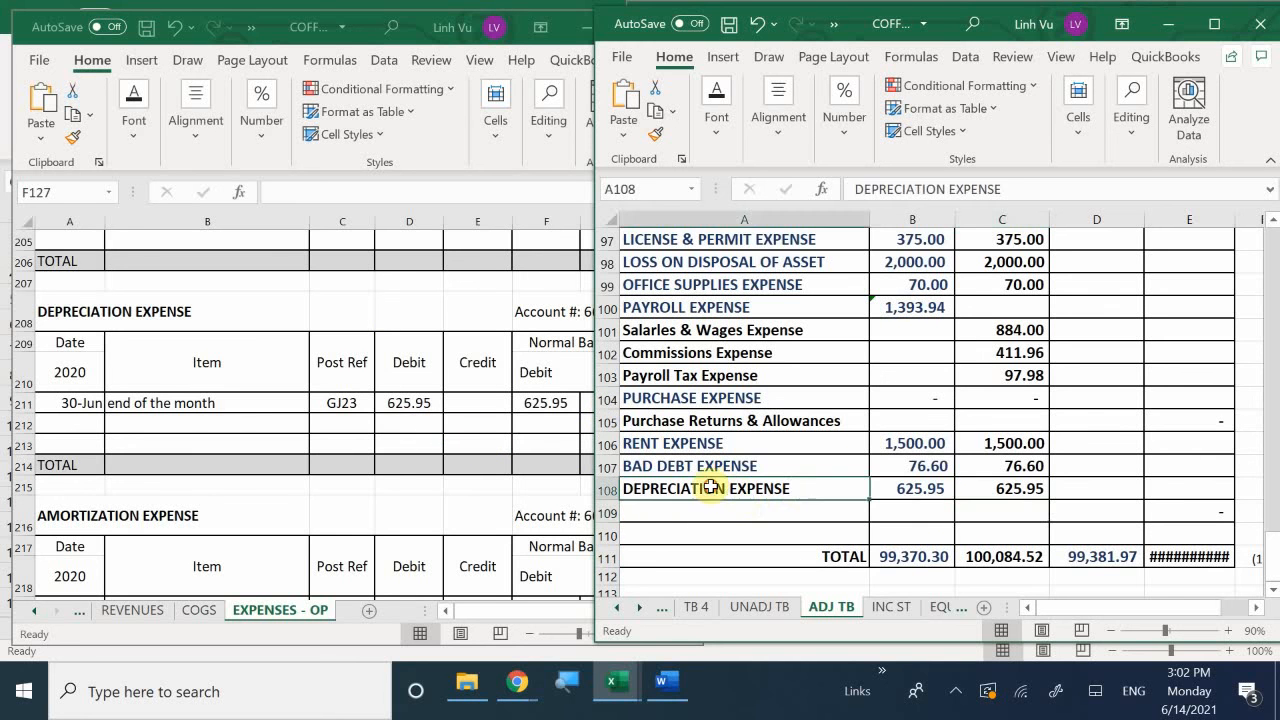
{"action": "left_click", "coordinate": [716, 142]}
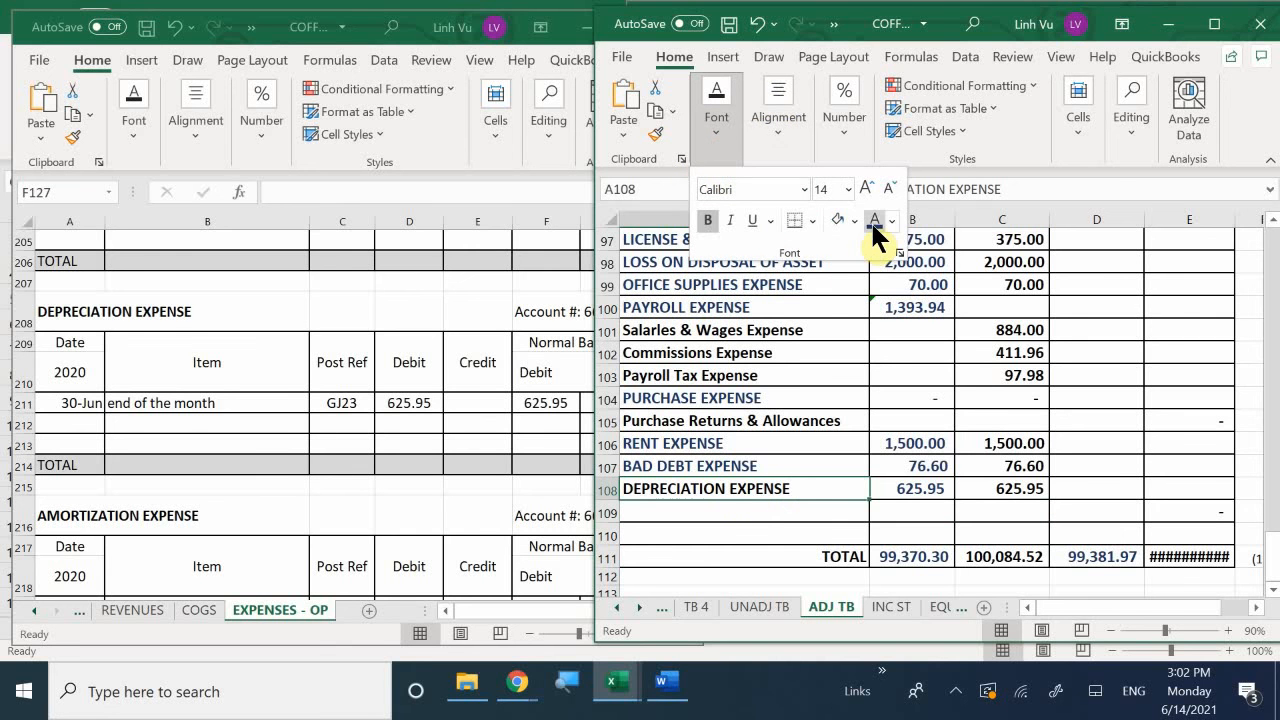
{"action": "left_click", "coordinate": [870, 220]}
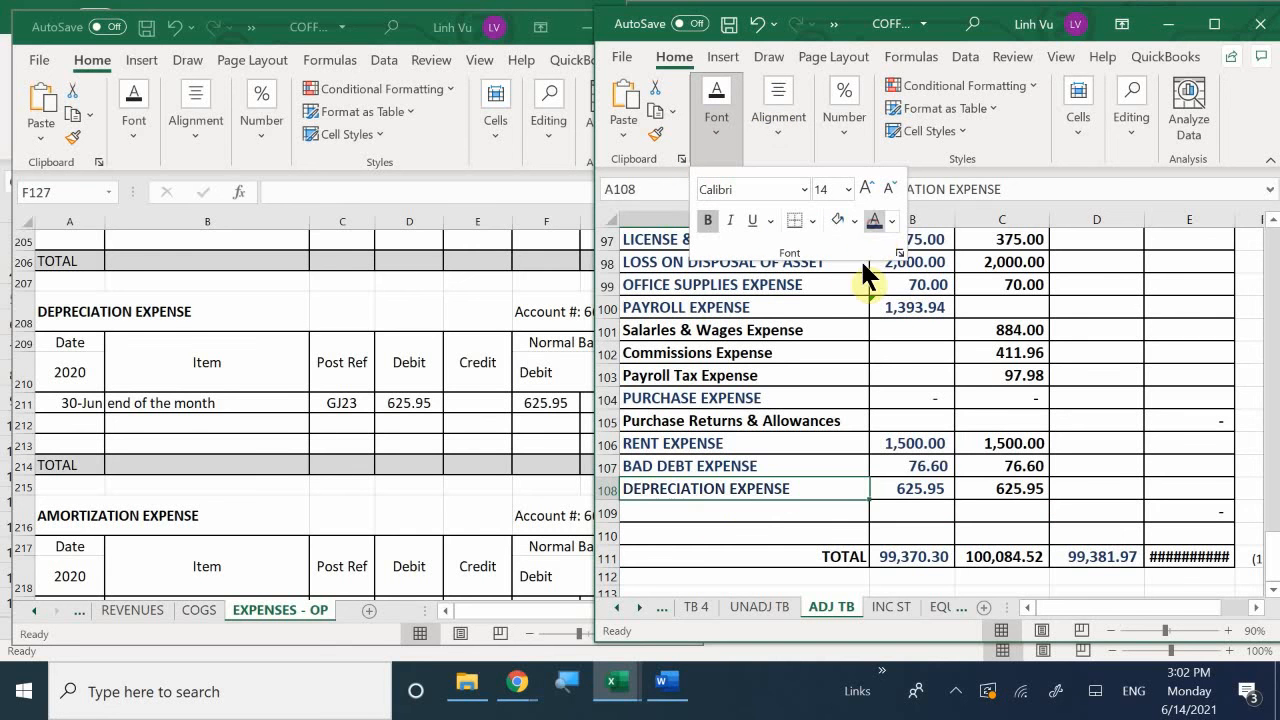
{"action": "left_click", "coordinate": [713, 515]}
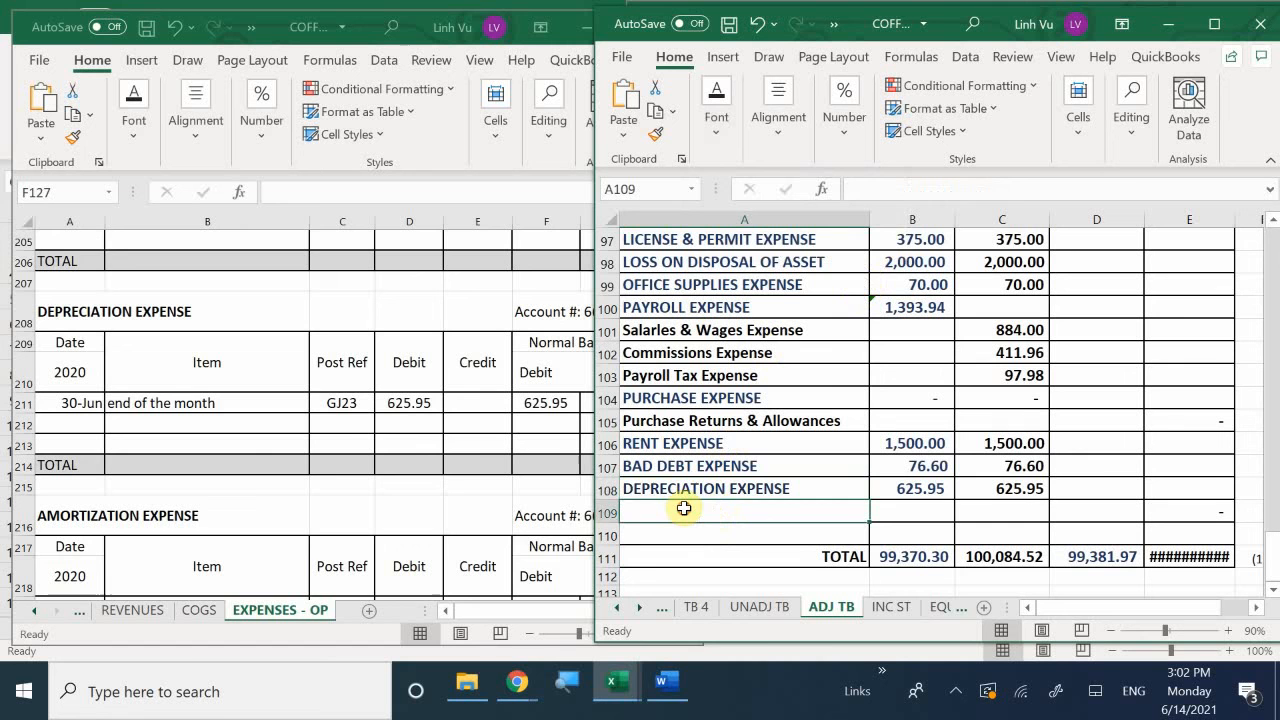
Check the AMORTIZATION EXPENSE ledger and enter AMORTIZATION EXPENSE as the account name in A109 of the adjusted trial balance.
{"action": "left_click", "coordinate": [340, 525]}
{"action": "scroll", "coordinate": [335, 518], "scroll_direction": "down", "scroll_amount": 2}
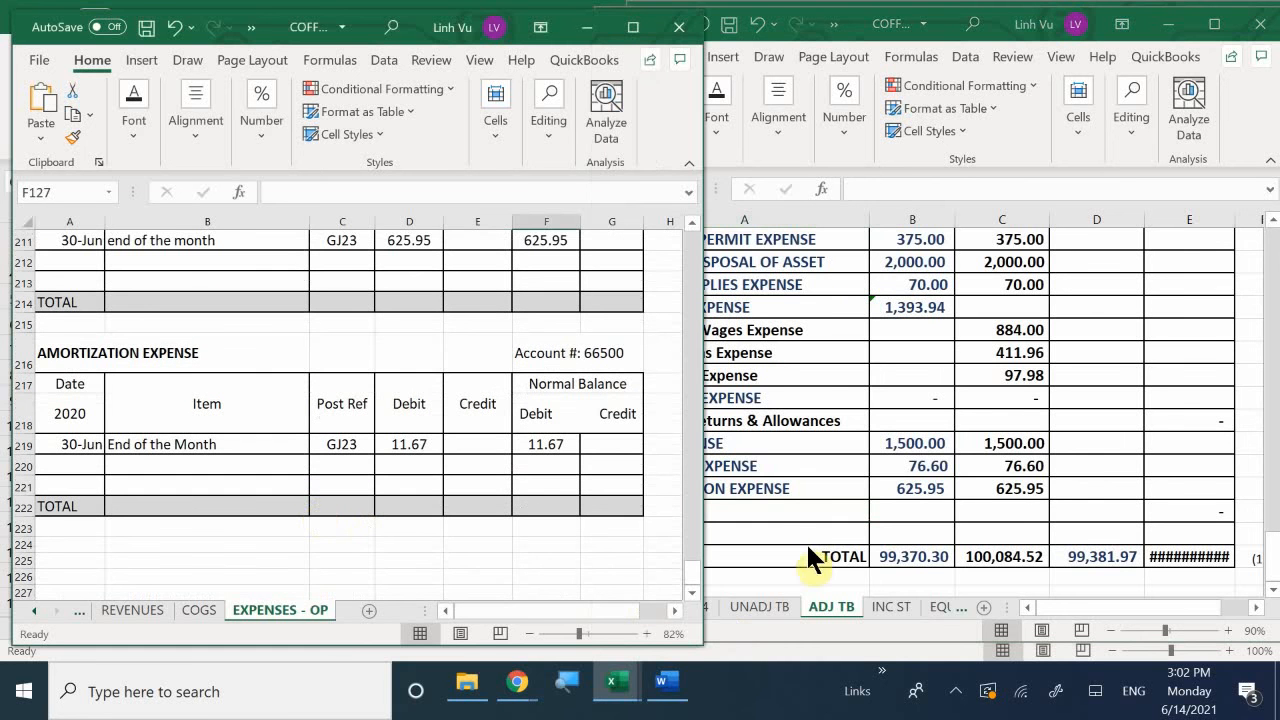
{"action": "left_click", "coordinate": [770, 508]}
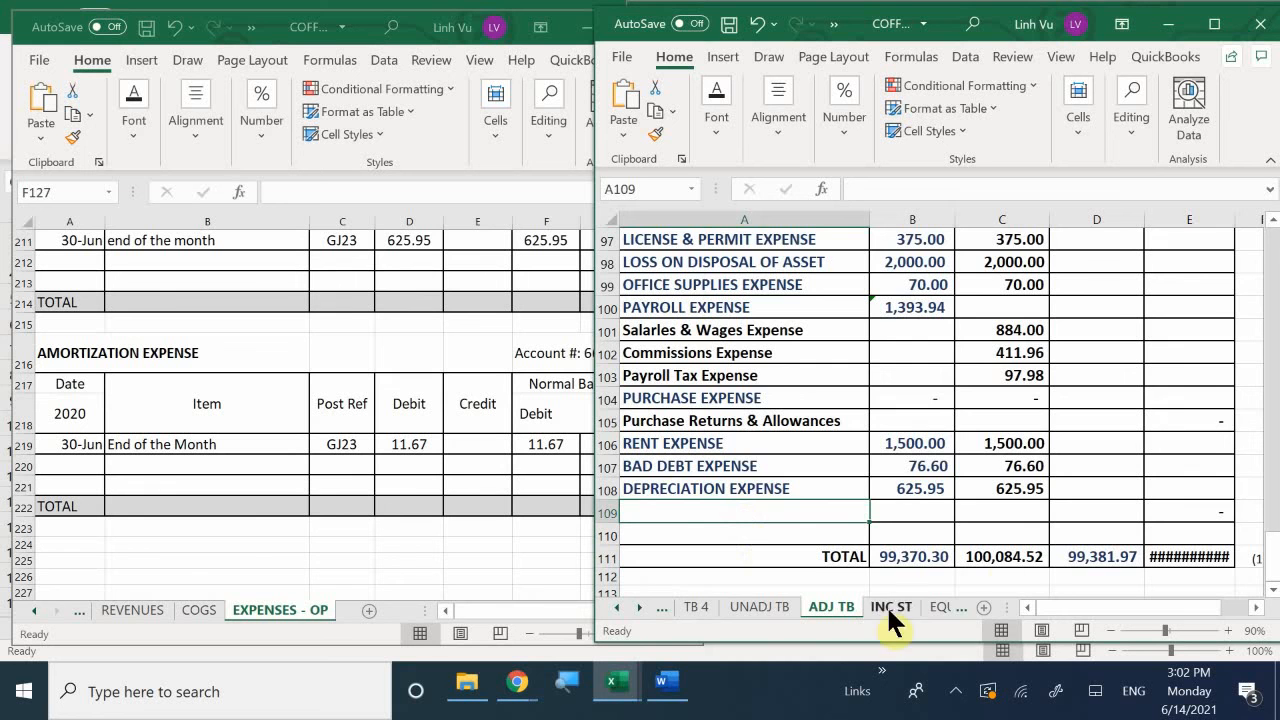
{"action": "mouse_move", "coordinate": [1040, 607]}
{"action": "left_mouse_down"}
{"action": "mouse_move", "coordinate": [1075, 622]}
{"action": "mouse_move", "coordinate": [1029, 629]}
{"action": "left_mouse_up"}
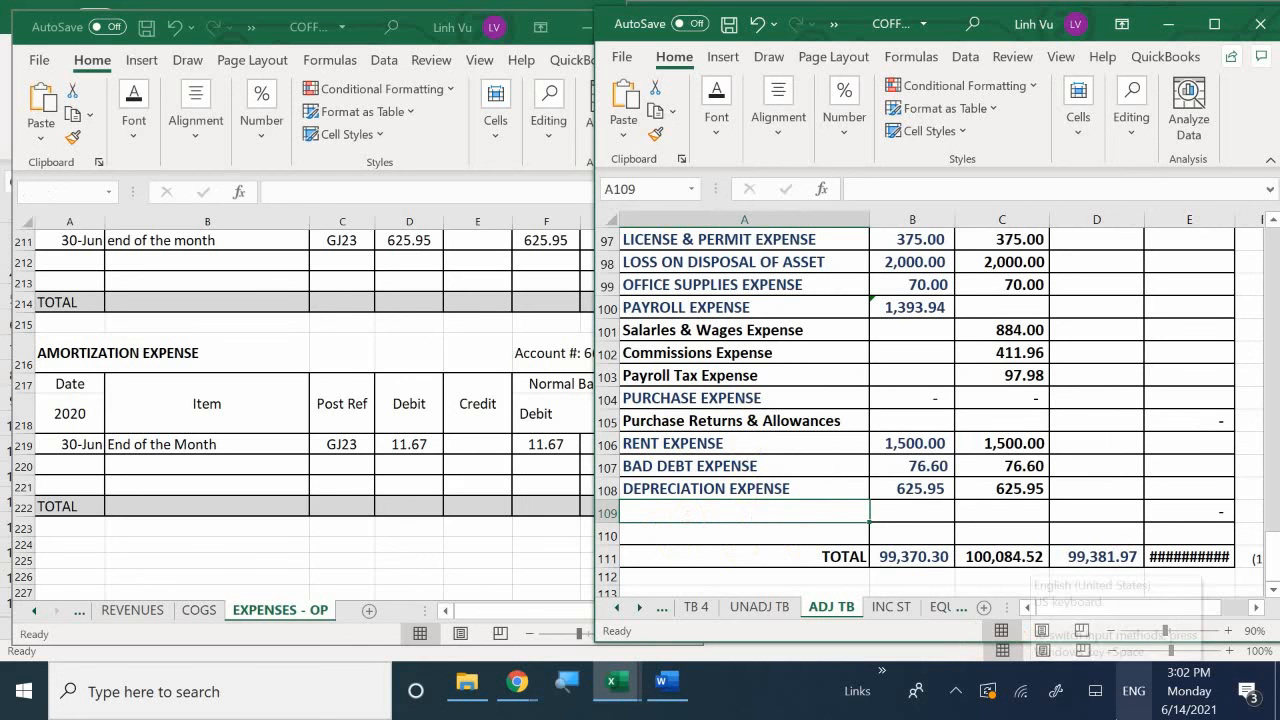
{"action": "type", "text": "AMORTI"}
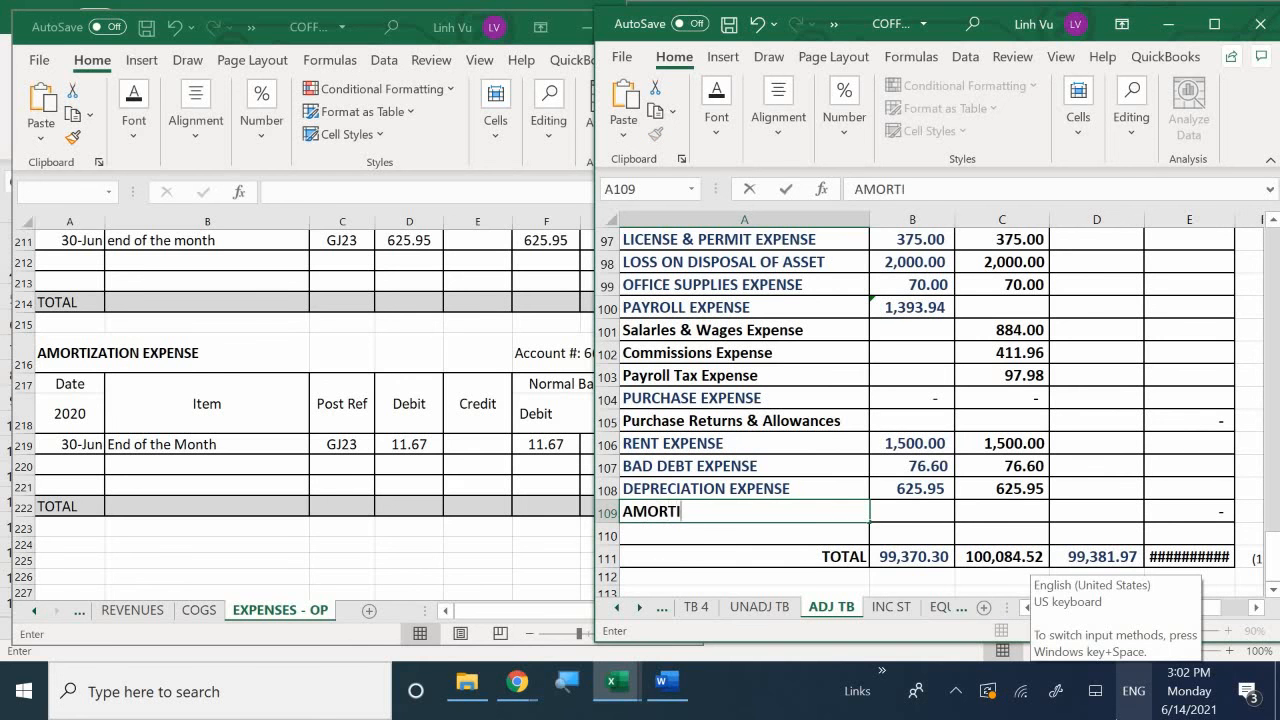
{"action": "type", "text": "ZATION EXPE"}
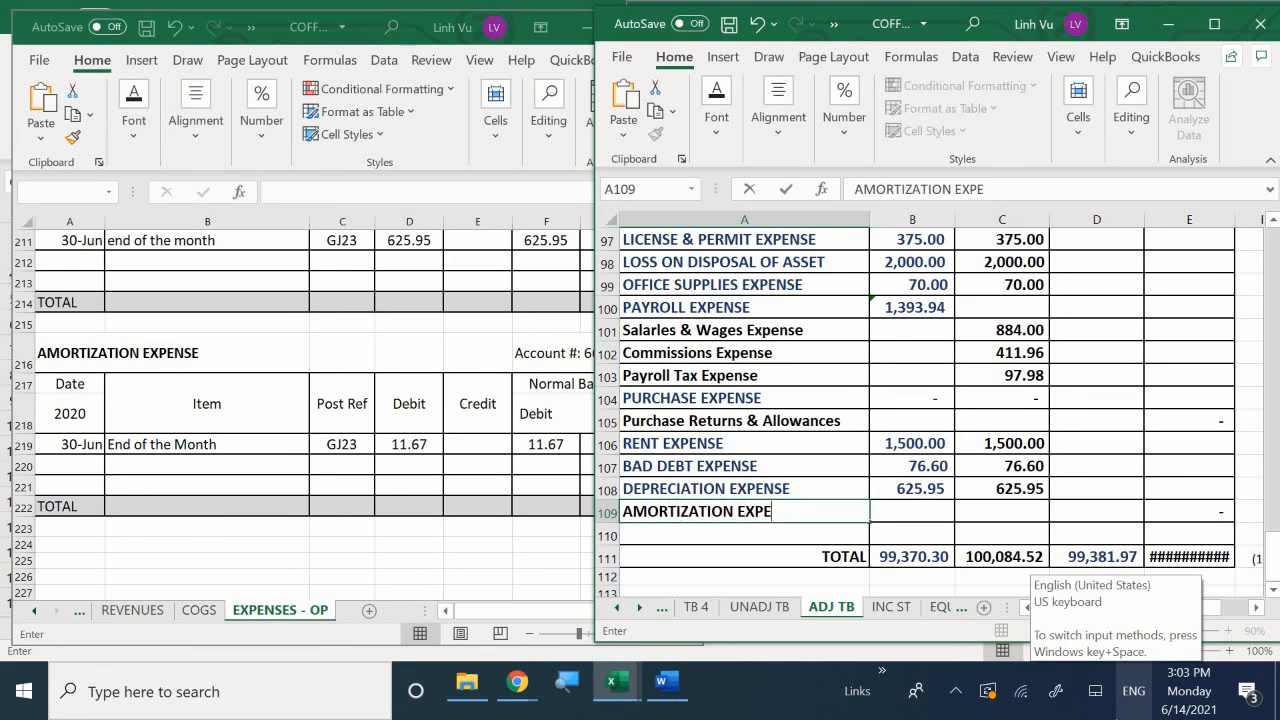
{"action": "type", "text": "NSE"}
{"action": "key", "text": "Return"}
Link B109 to C109 for AMORTIZATION EXPENSE and set its debit in C109 to 11.67.
{"action": "key", "text": "Right"}
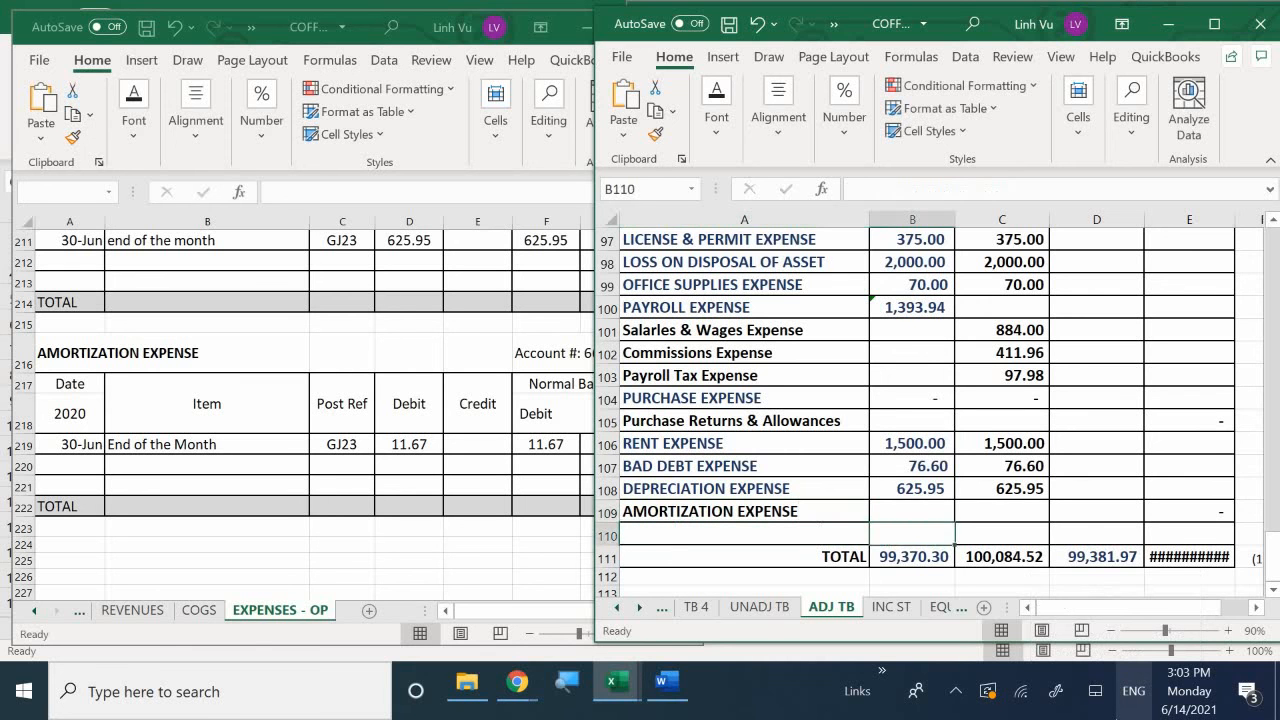
{"action": "key", "text": "Up"}
{"action": "key", "text": "Right"}
{"action": "key", "text": "Left"}
{"action": "type", "text": "="}
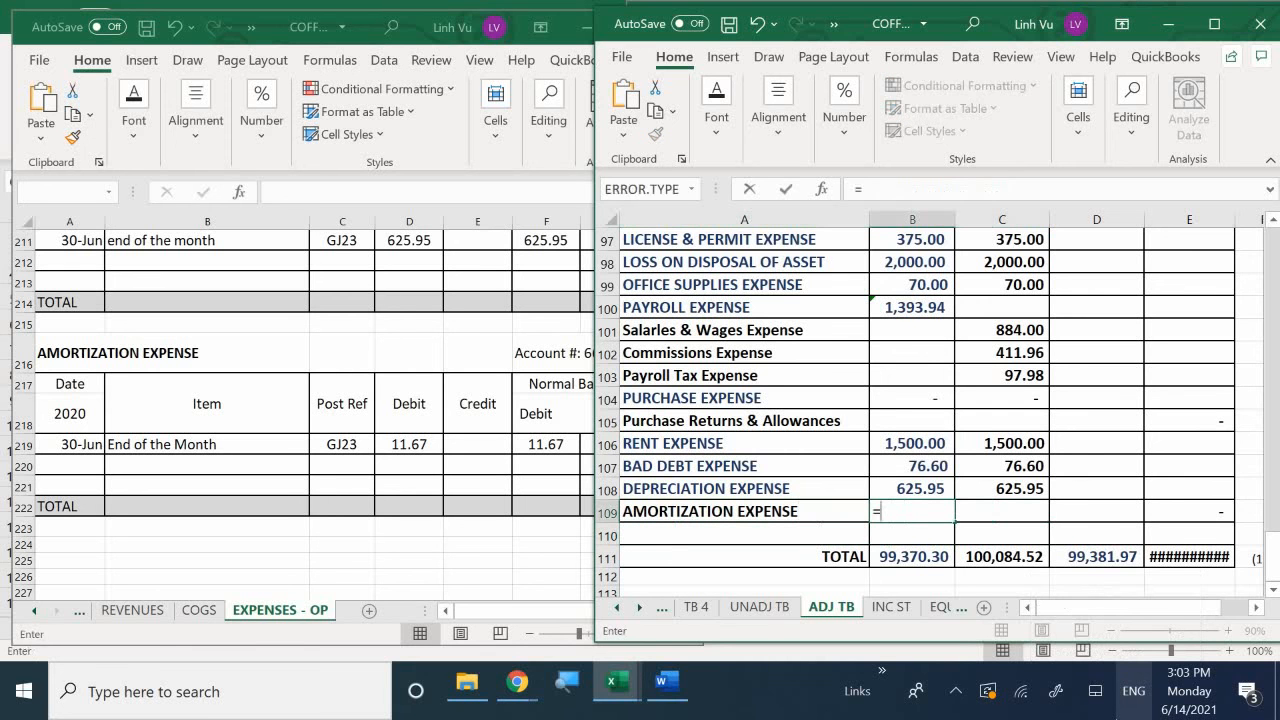
{"action": "key", "text": "Right"}
{"action": "key", "text": "Return"}
{"action": "left_click", "coordinate": [1002, 511]}
{"action": "type", "text": "11.67"}
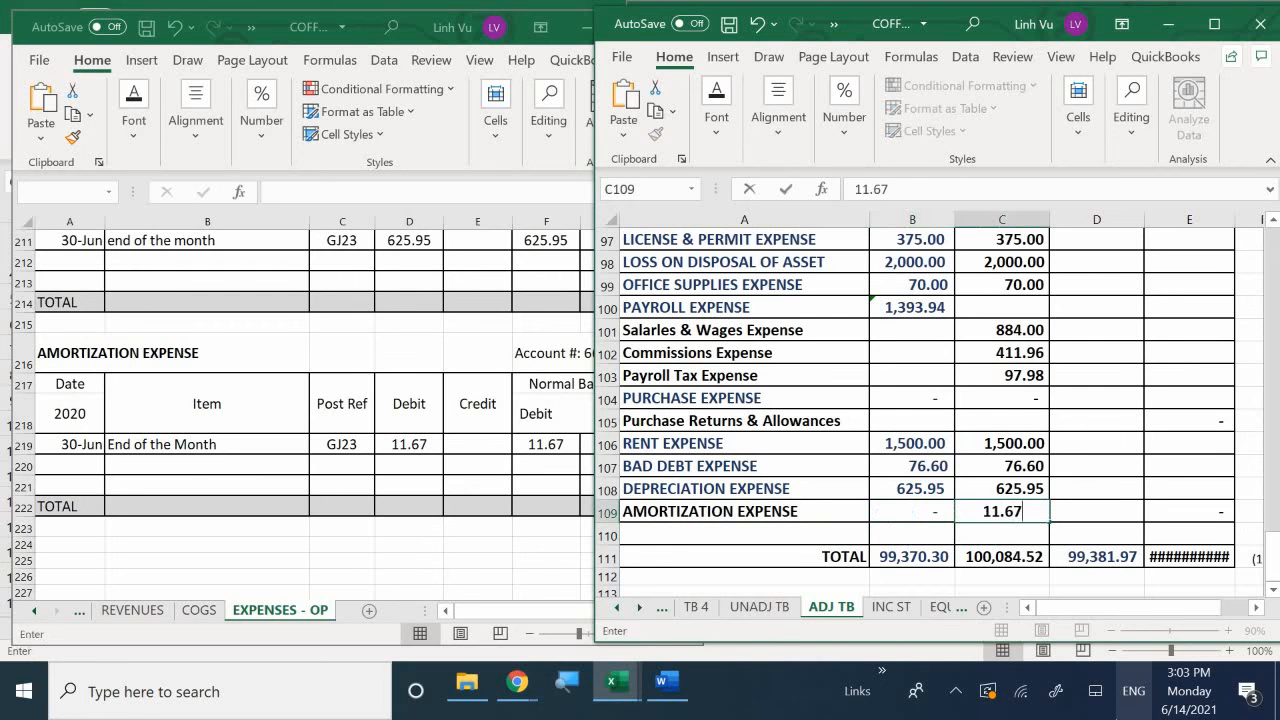
{"action": "key", "text": "Return"}
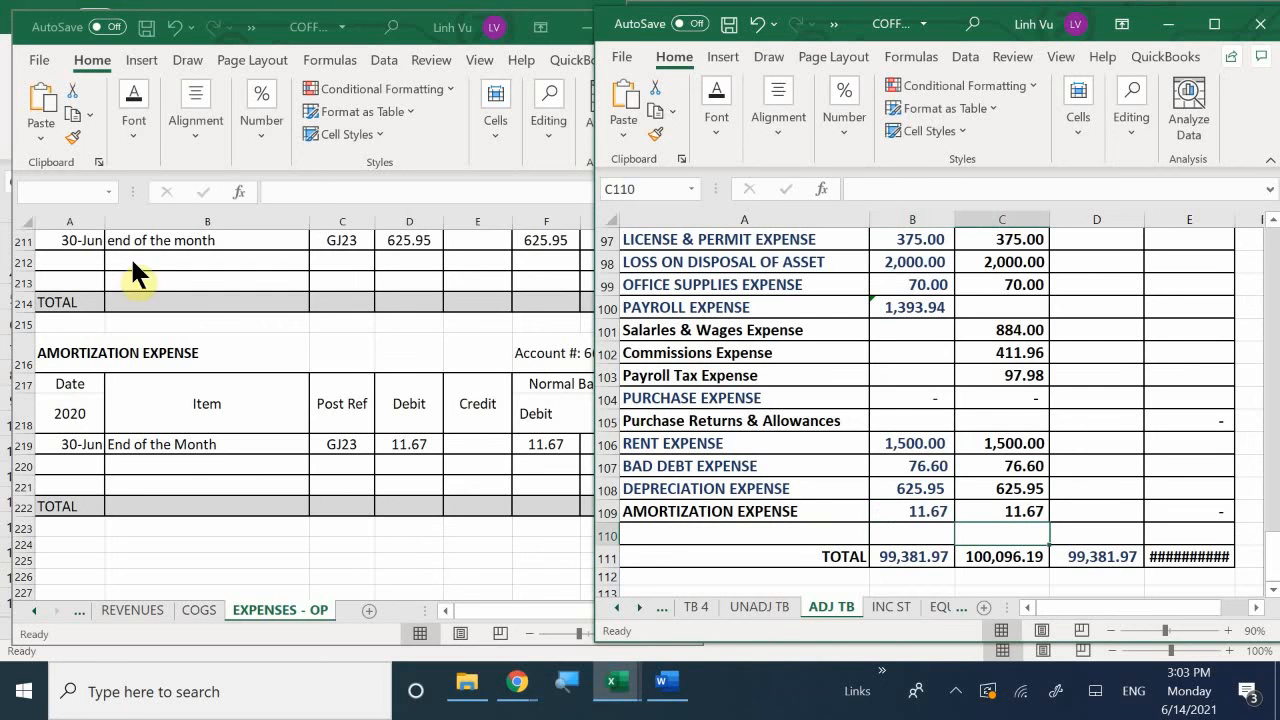
Apply the dark blue font color to the AMORTIZATION EXPENSE label in A109.
{"action": "left_click", "coordinate": [682, 511]}
{"action": "left_click", "coordinate": [718, 126]}
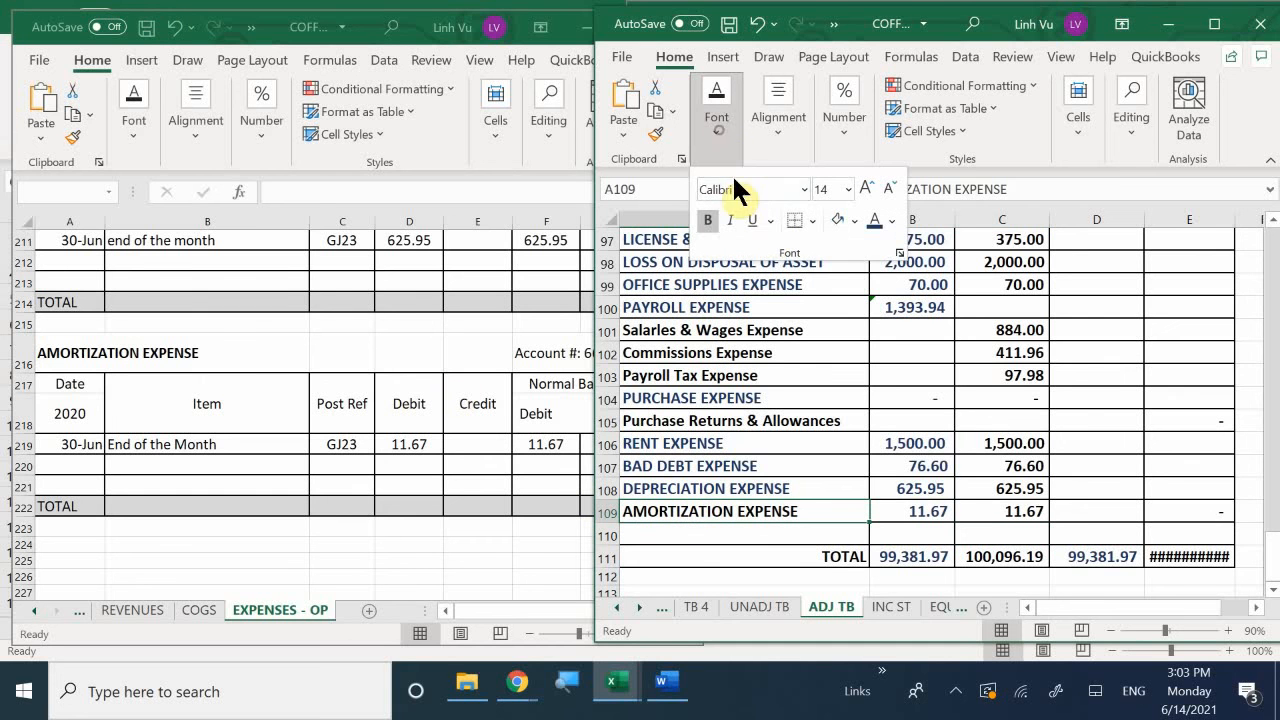
{"action": "left_click", "coordinate": [873, 221]}
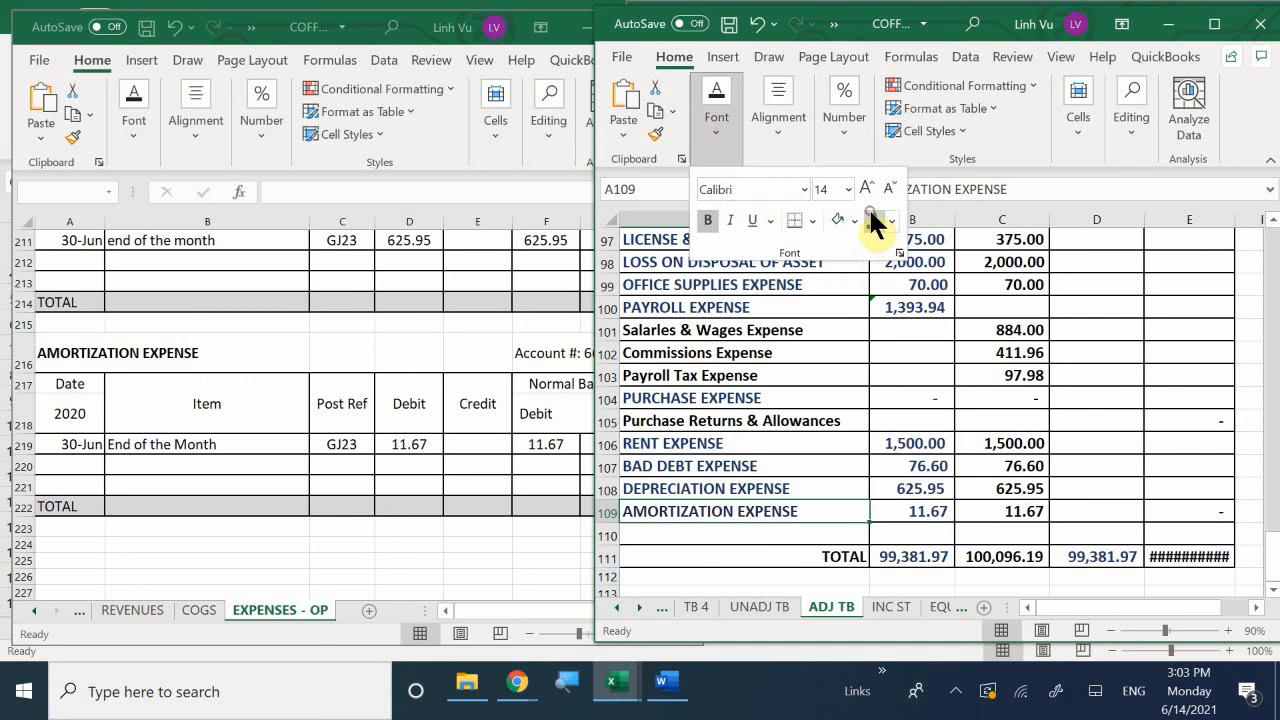
Check the debit-minus-credit difference formulas in F111 and G111 beside the TOTAL row of the adjusted trial balance.
{"action": "left_click", "coordinate": [779, 524]}
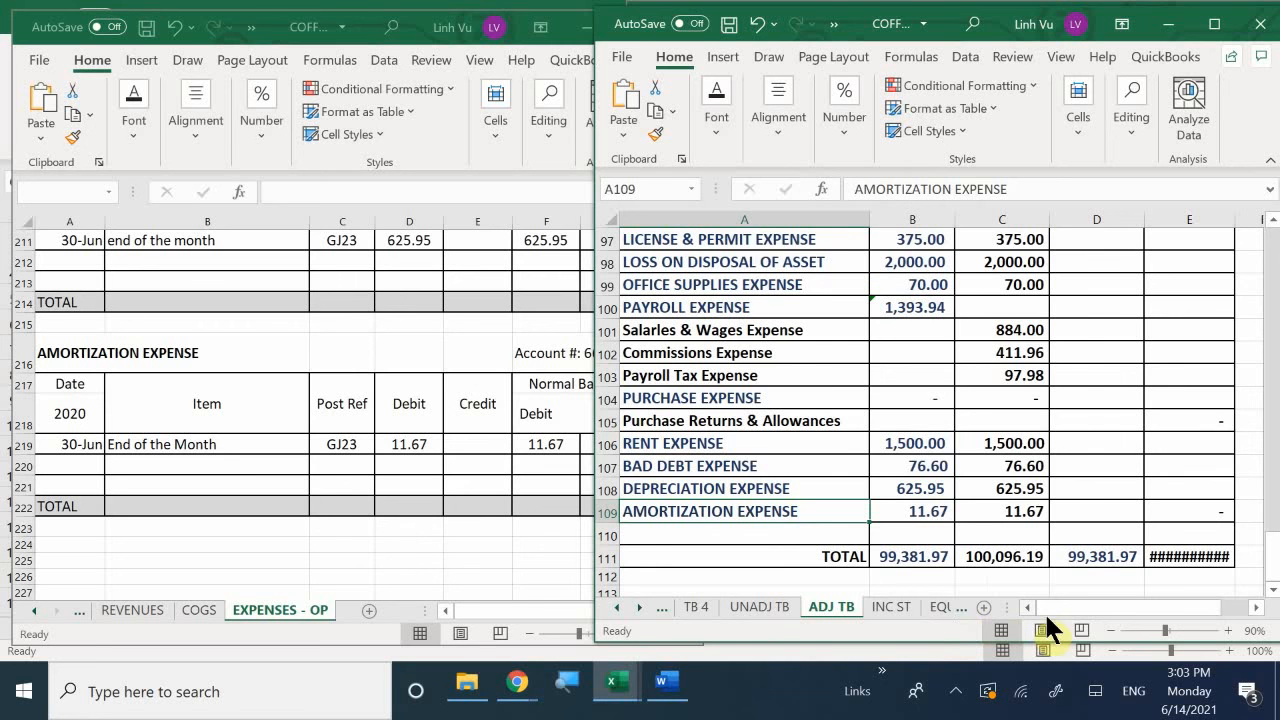
{"action": "scroll", "coordinate": [1083, 607], "scroll_direction": "right", "scroll_amount": 3}
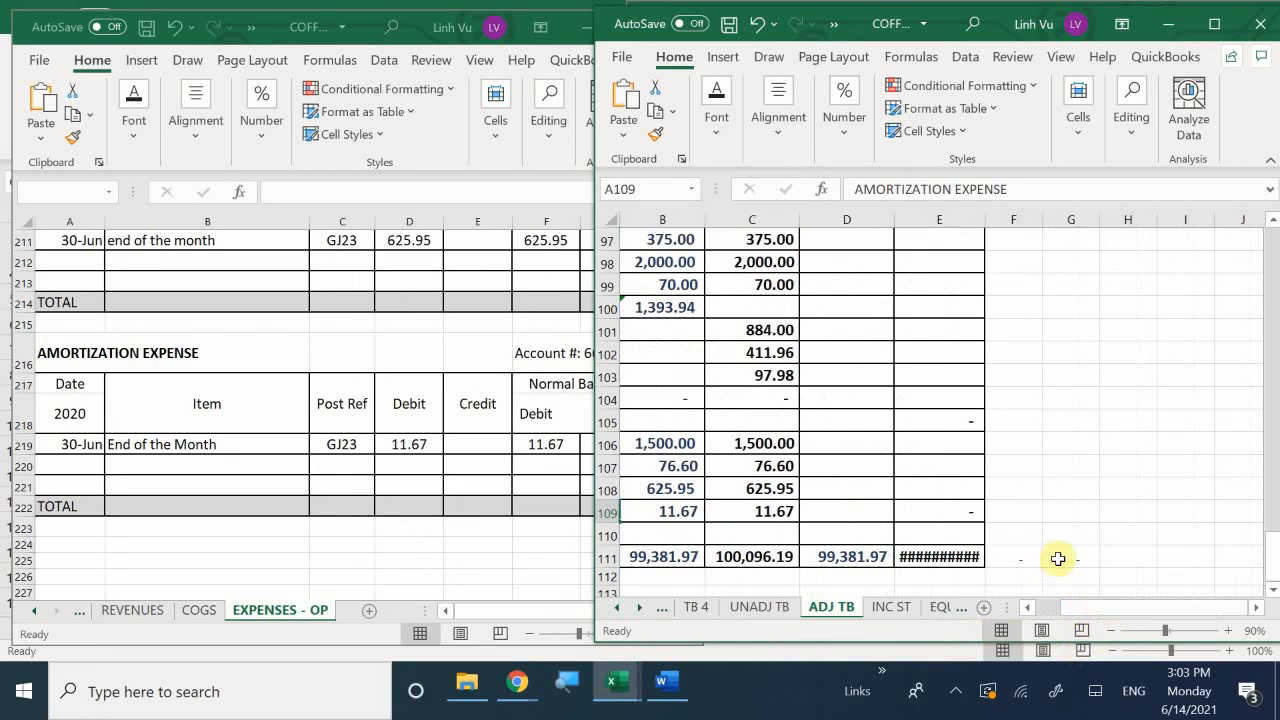
{"action": "left_click", "coordinate": [1055, 558]}
{"action": "left_click", "coordinate": [998, 561]}
{"action": "left_click", "coordinate": [1043, 580]}
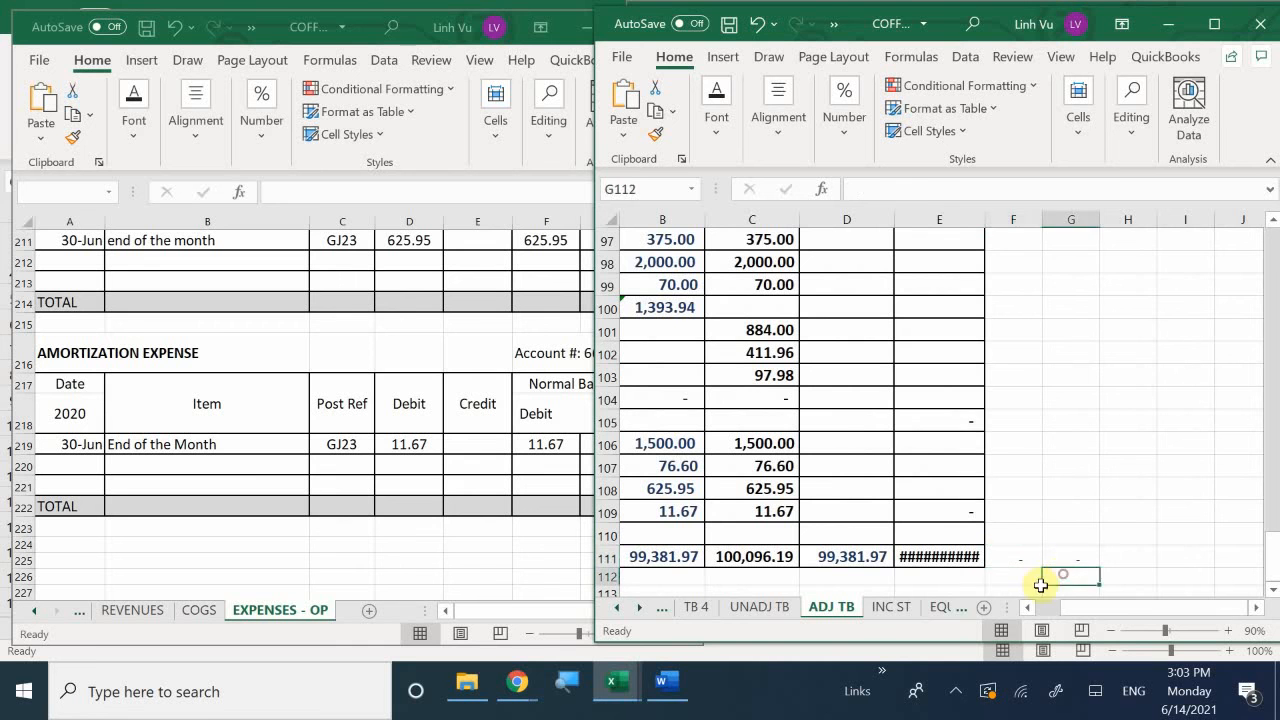
{"action": "left_click", "coordinate": [1006, 557]}
{"action": "left_click", "coordinate": [1082, 557]}
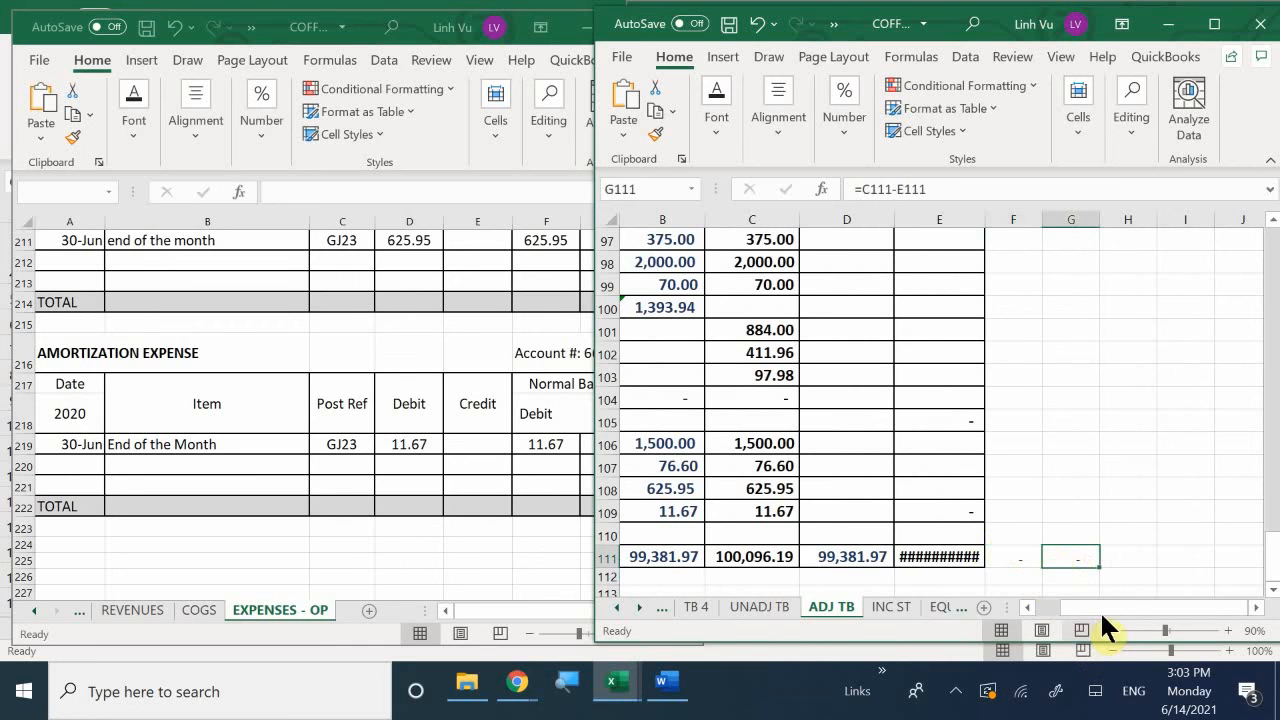
{"action": "left_click_drag", "start_coordinate": [1100, 611], "coordinate": [1080, 614]}
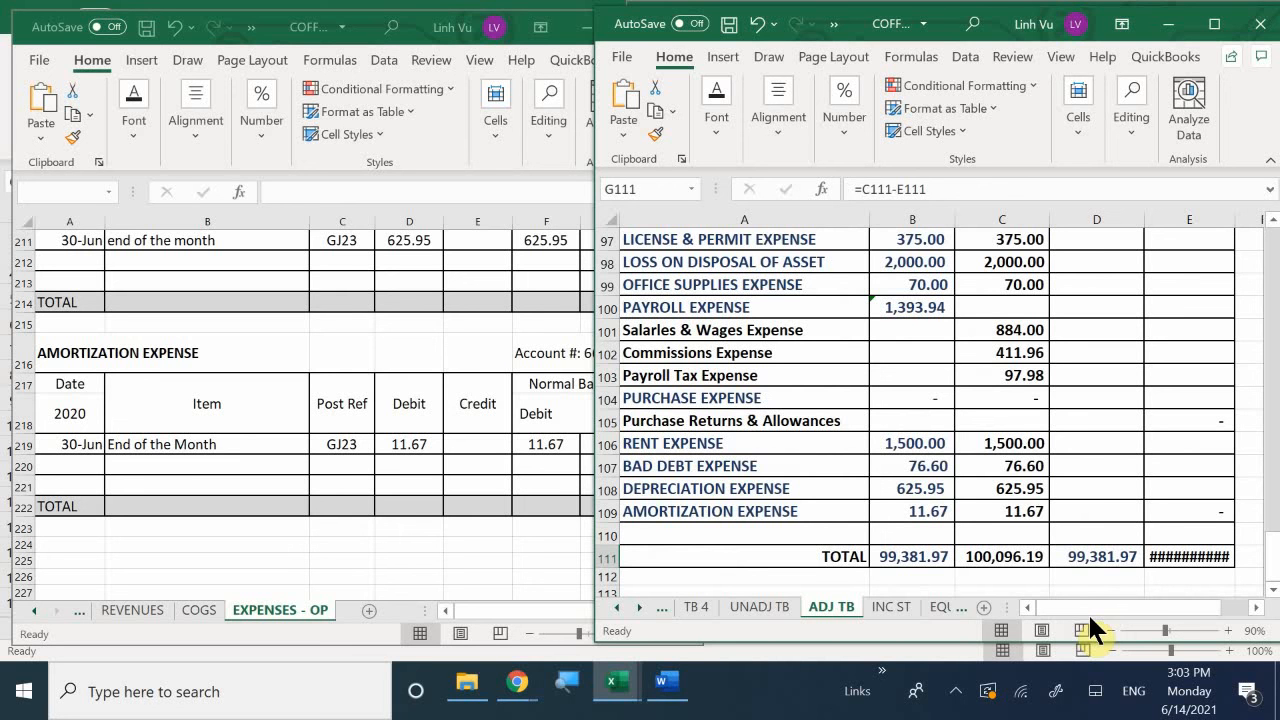
Autofit the width of the CREDITS column E so the total in E111 displays in full.
{"action": "left_click", "coordinate": [1215, 212]}
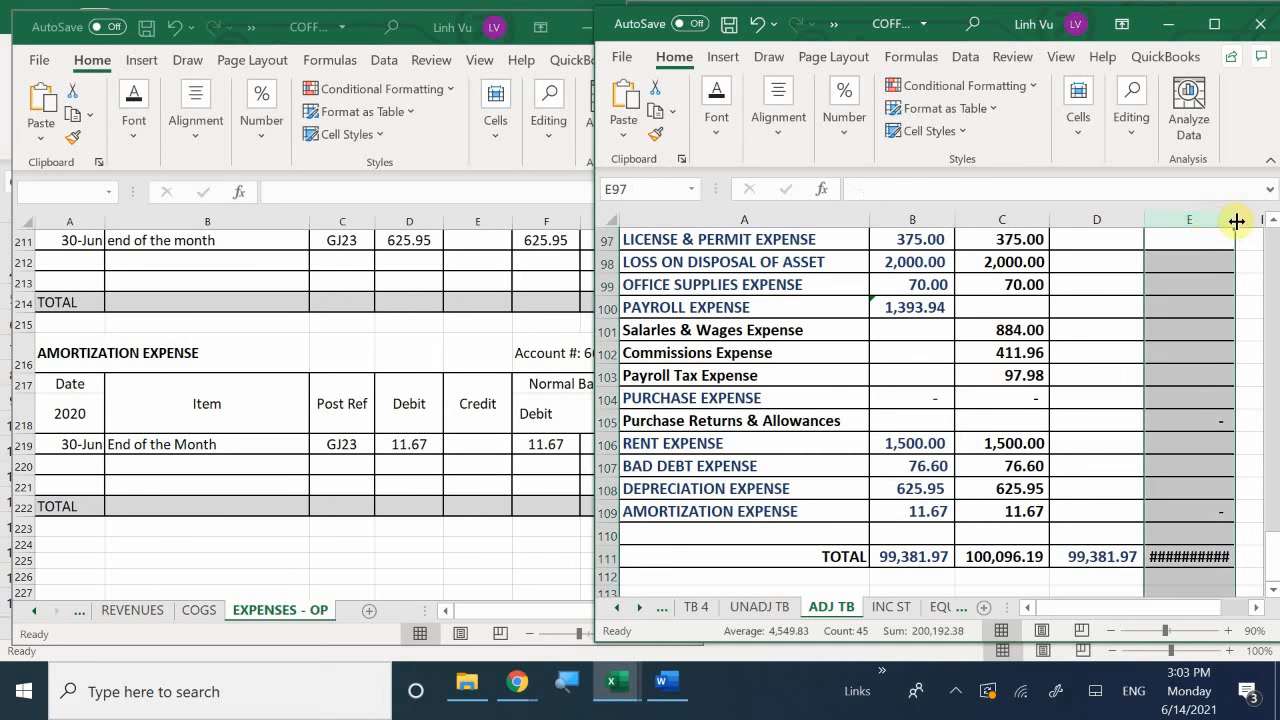
{"action": "double_click", "coordinate": [1237, 221]}
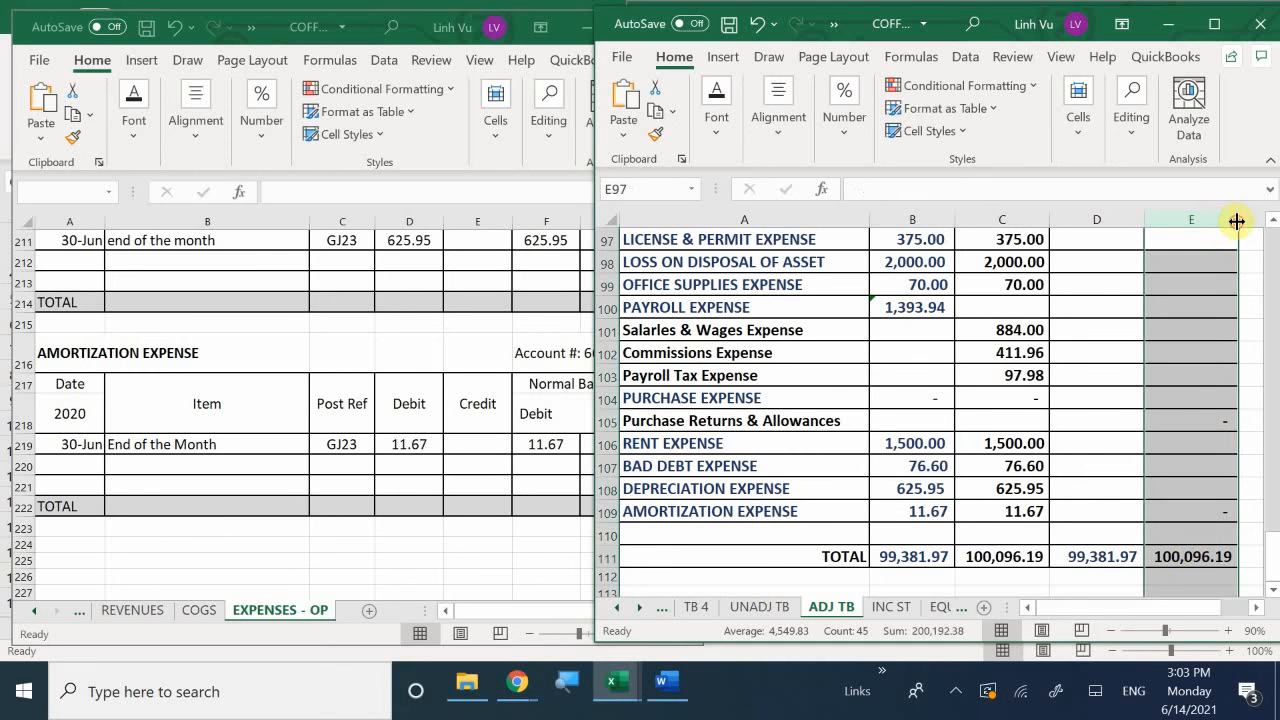
{"action": "left_click", "coordinate": [1095, 588]}
{"action": "left_click", "coordinate": [1006, 586]}
{"action": "left_click", "coordinate": [929, 580]}
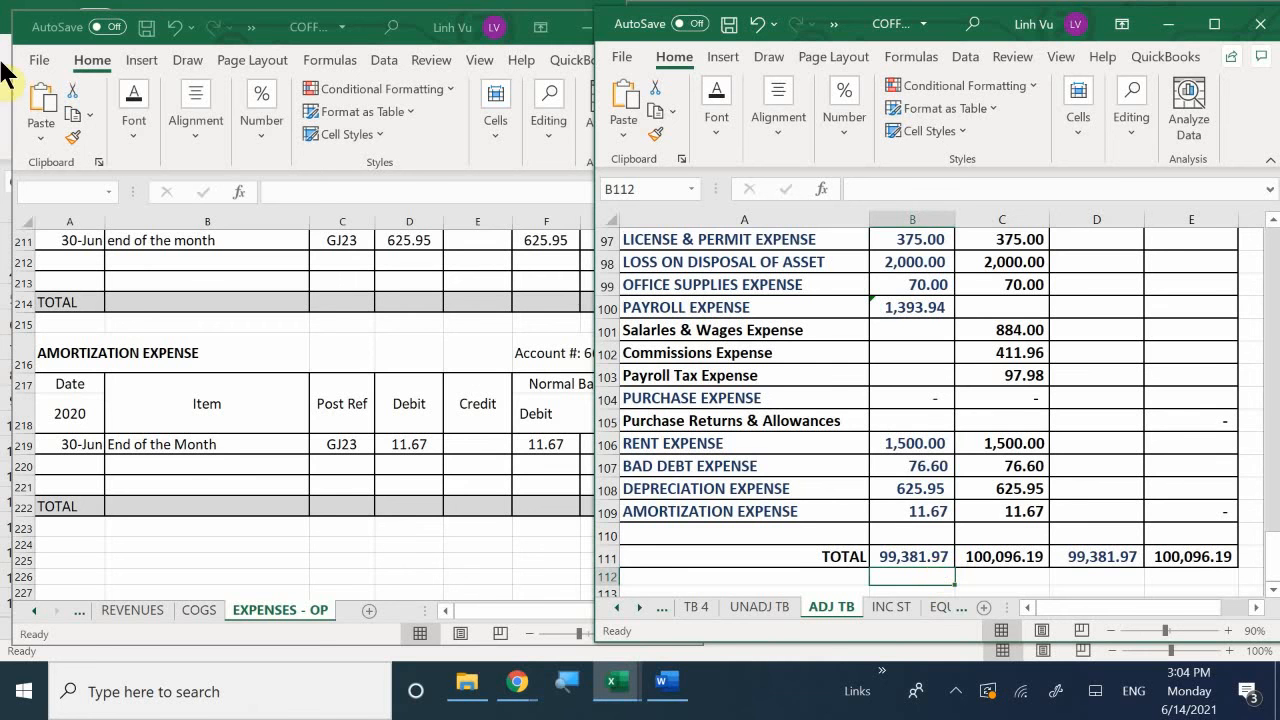
Review the expense, cost of materials, cost of goods sold and sales accounts upward from the TOTAL row.
{"action": "scroll", "coordinate": [914, 455], "scroll_direction": "up", "scroll_amount": 1}
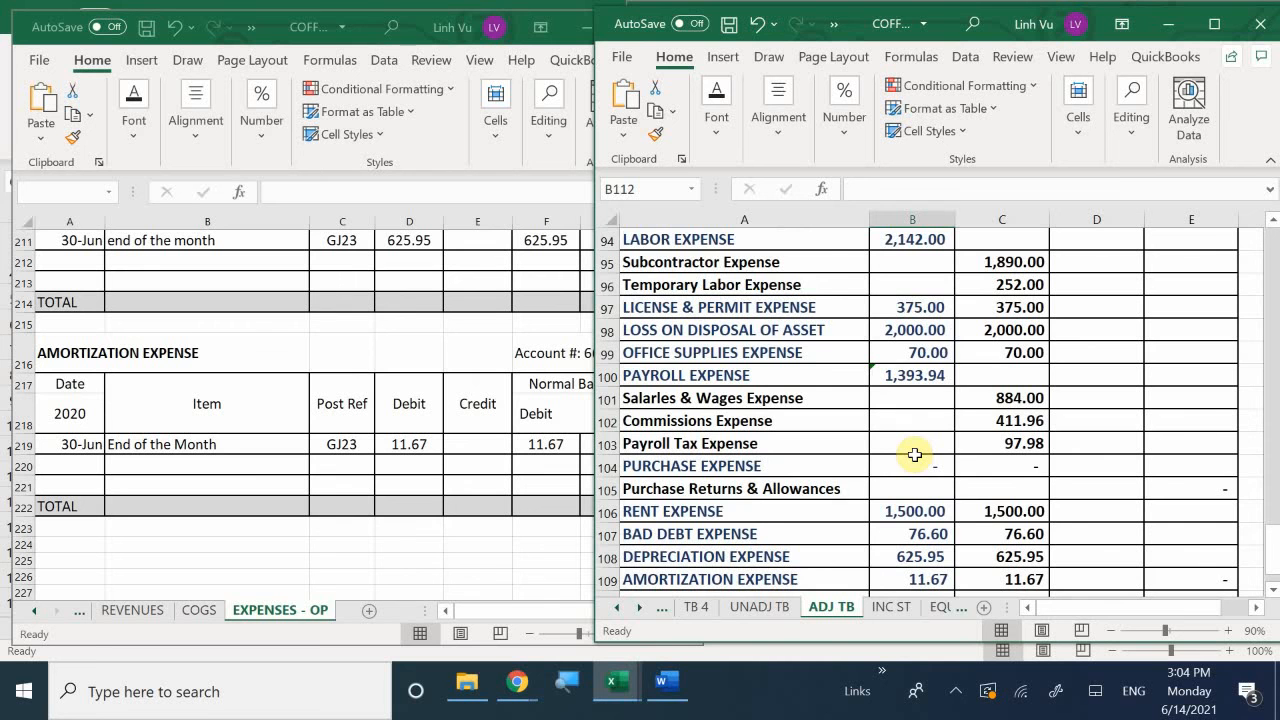
{"action": "scroll", "coordinate": [914, 455], "scroll_direction": "down", "scroll_amount": 1}
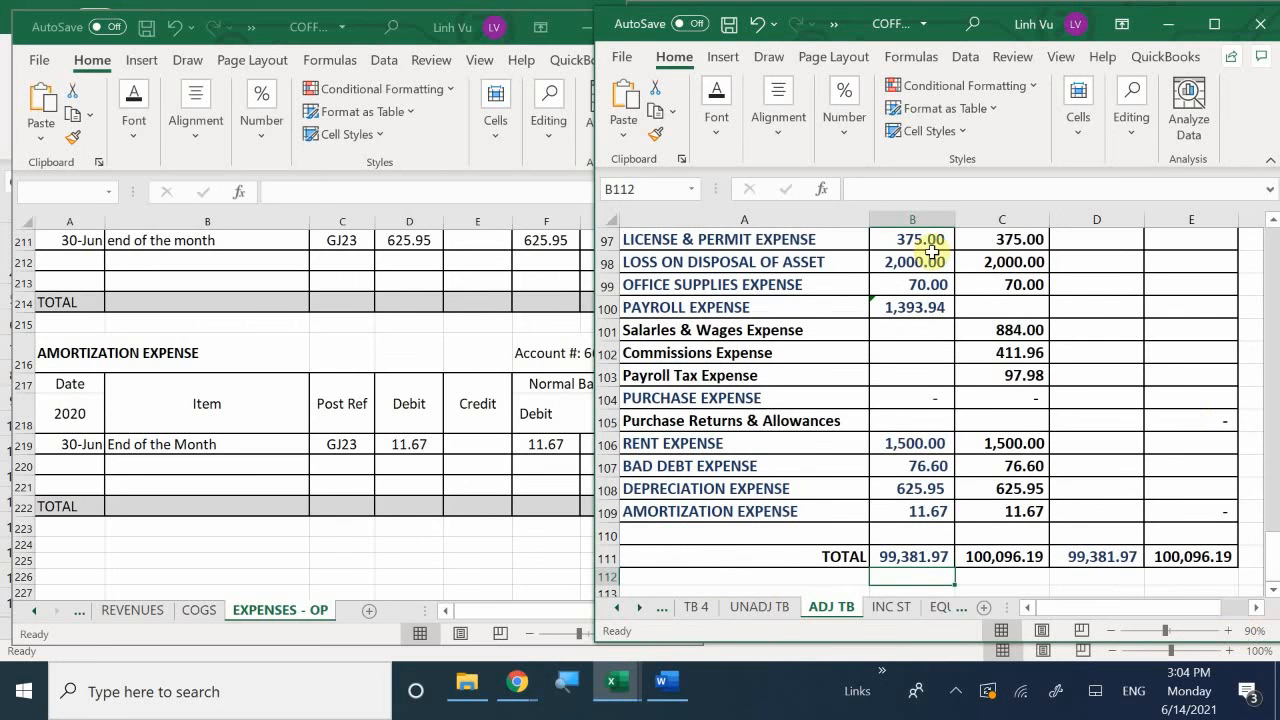
{"action": "scroll", "coordinate": [886, 363], "scroll_direction": "up", "scroll_amount": 1}
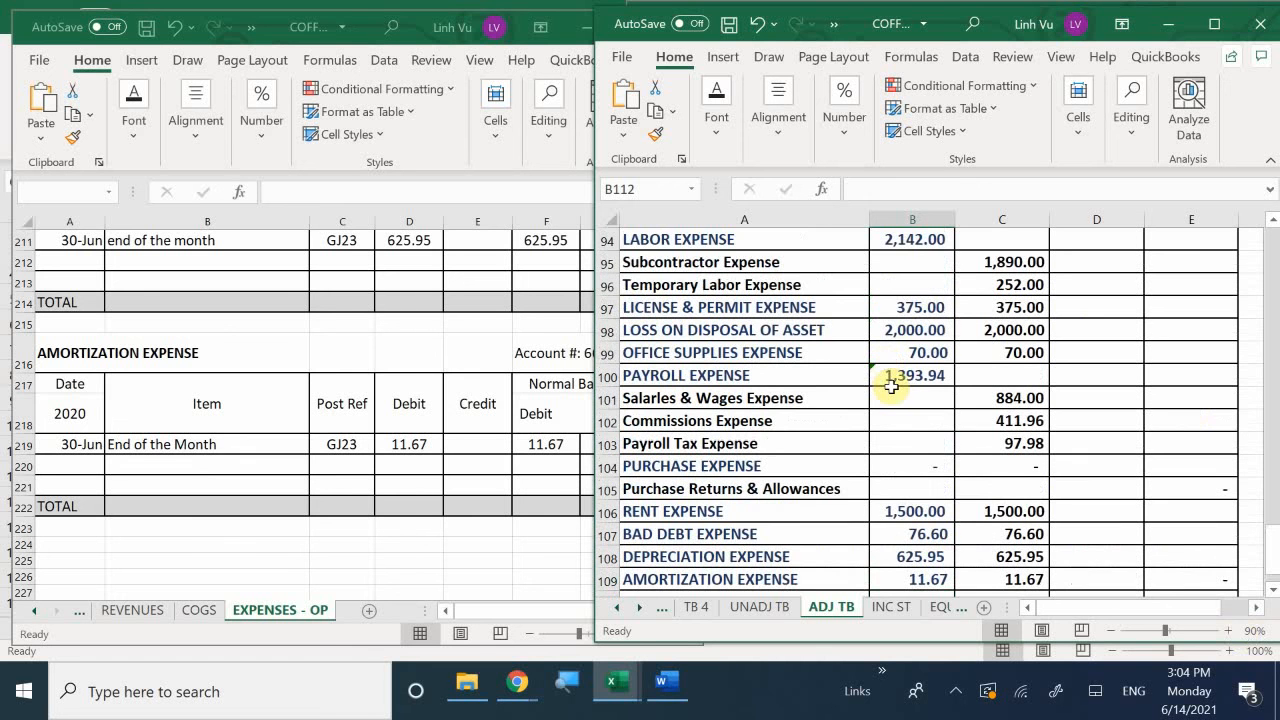
{"action": "scroll", "coordinate": [891, 386], "scroll_direction": "up", "scroll_amount": 2}
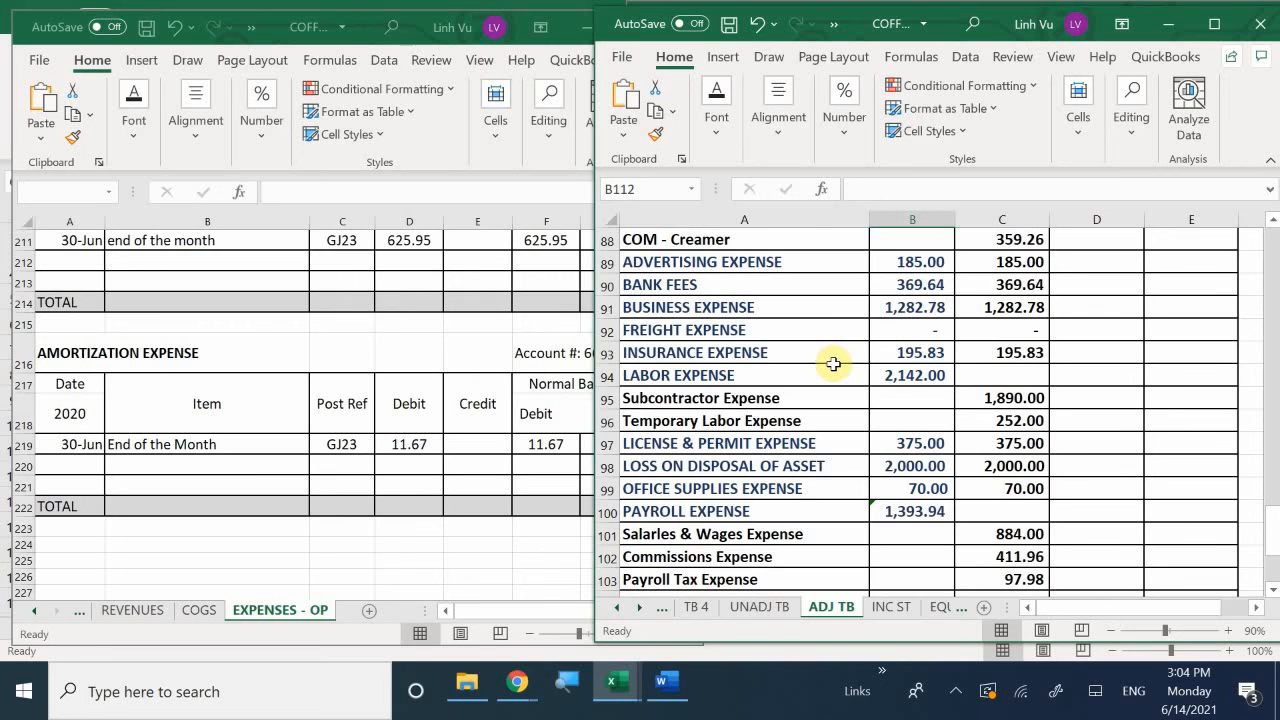
{"action": "scroll", "coordinate": [833, 364], "scroll_direction": "up", "scroll_amount": 2}
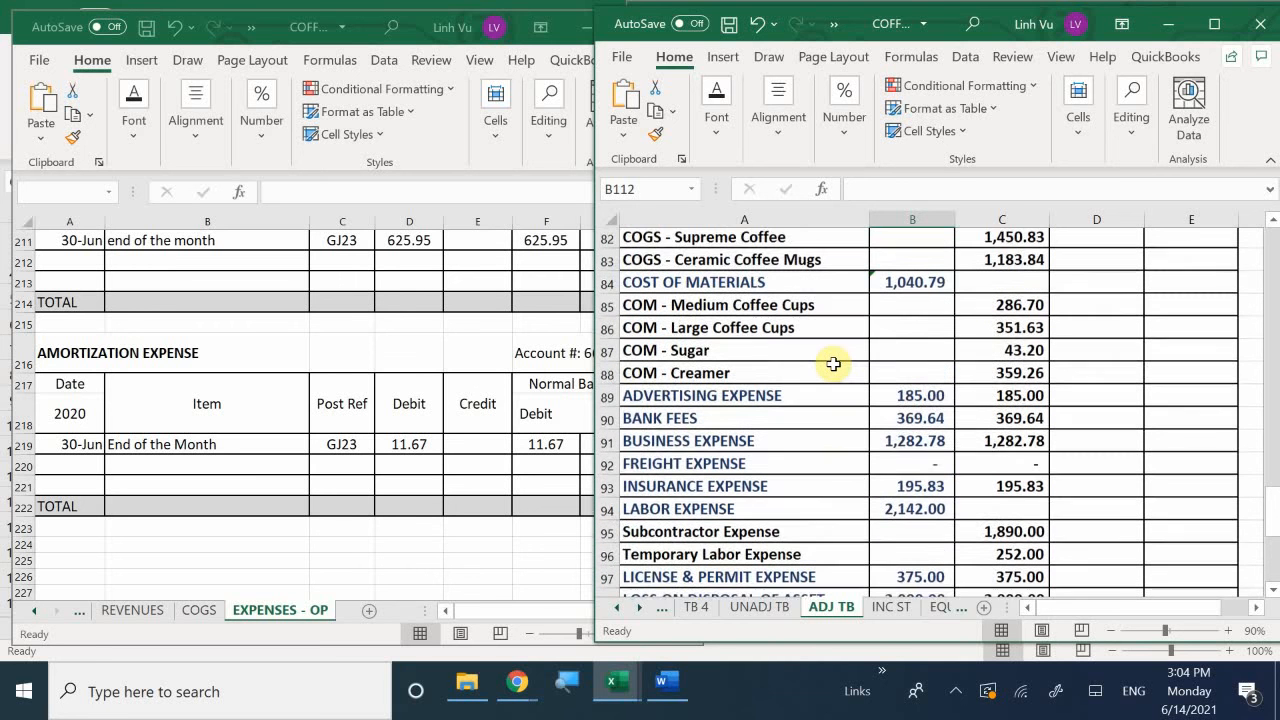
{"action": "scroll", "coordinate": [833, 364], "scroll_direction": "up", "scroll_amount": 1}
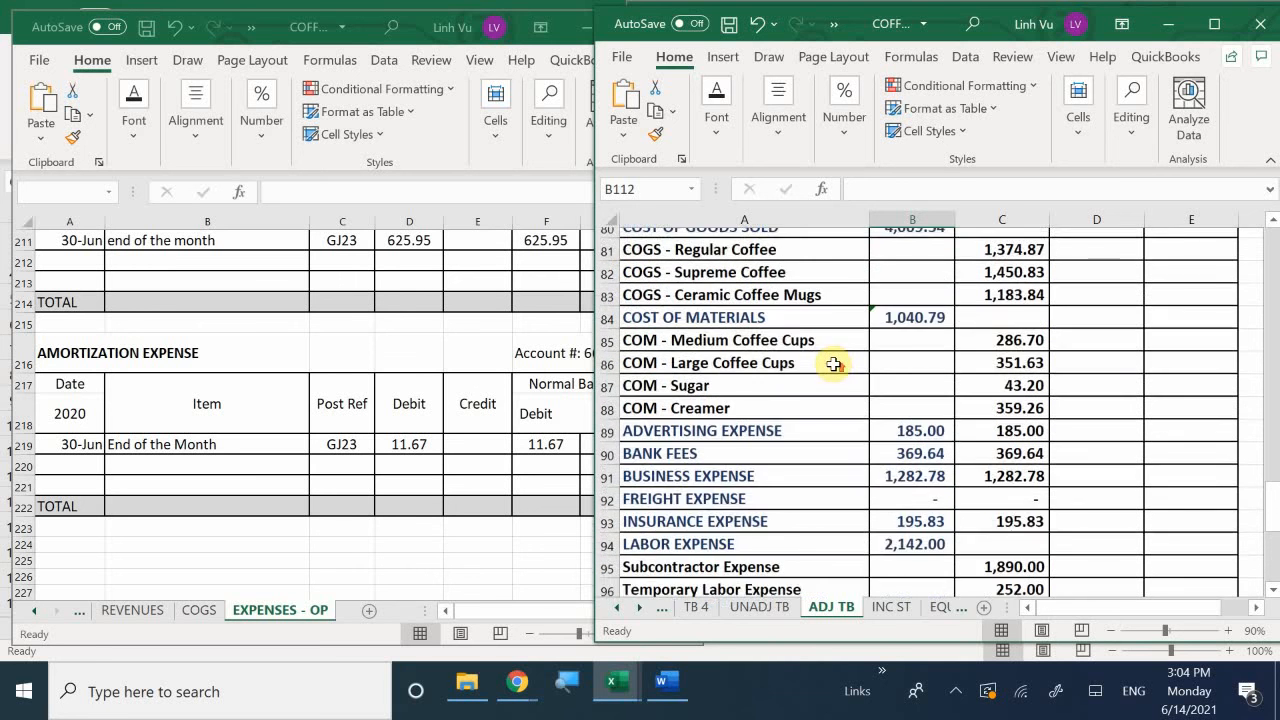
{"action": "scroll", "coordinate": [833, 364], "scroll_direction": "up", "scroll_amount": 1}
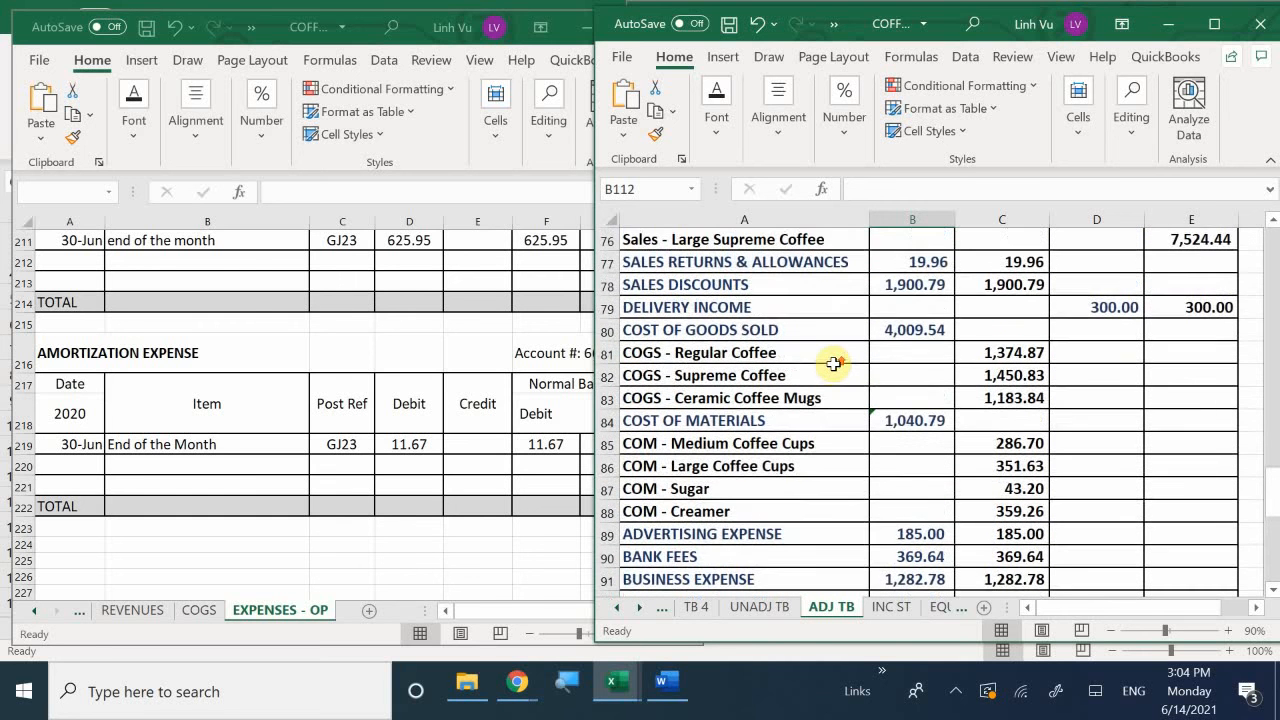
{"action": "scroll", "coordinate": [833, 364], "scroll_direction": "up", "scroll_amount": 2}
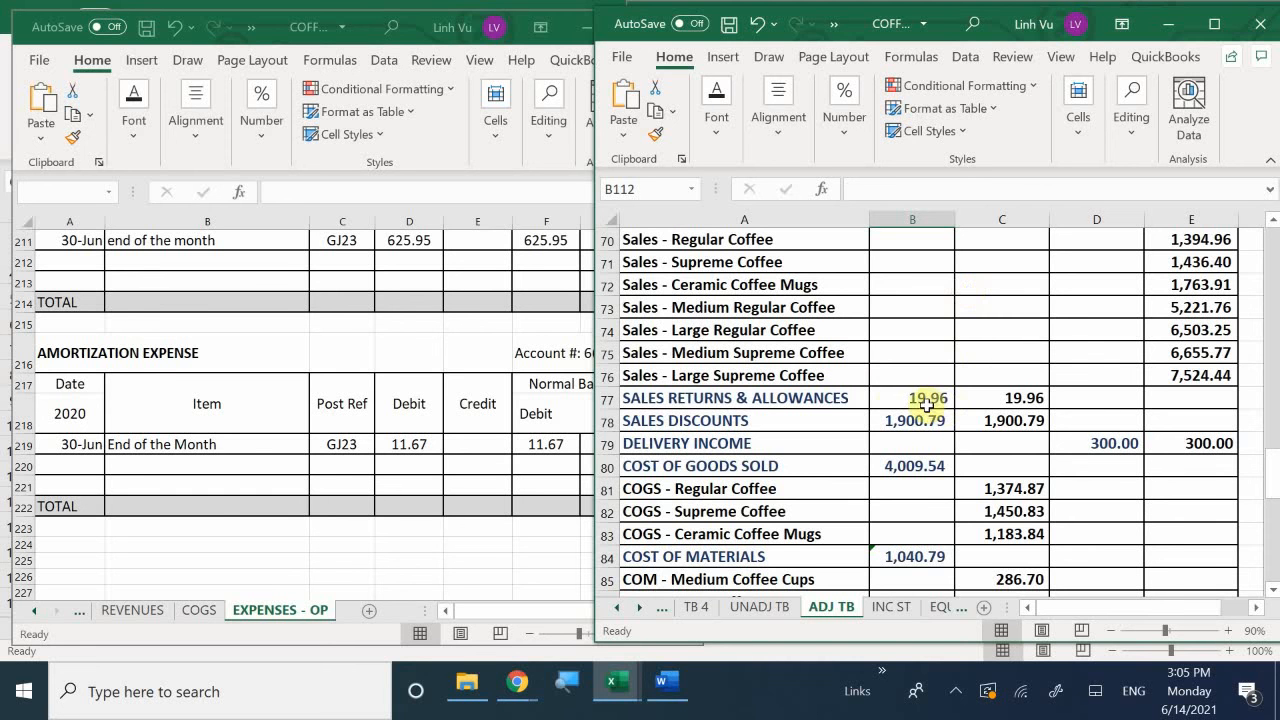
Review the equity, liability and asset accounts, including the accumulated depreciation lines, up to the Adjusted Trial Balance heading.
{"action": "scroll", "coordinate": [835, 381], "scroll_direction": "up", "scroll_amount": 2}
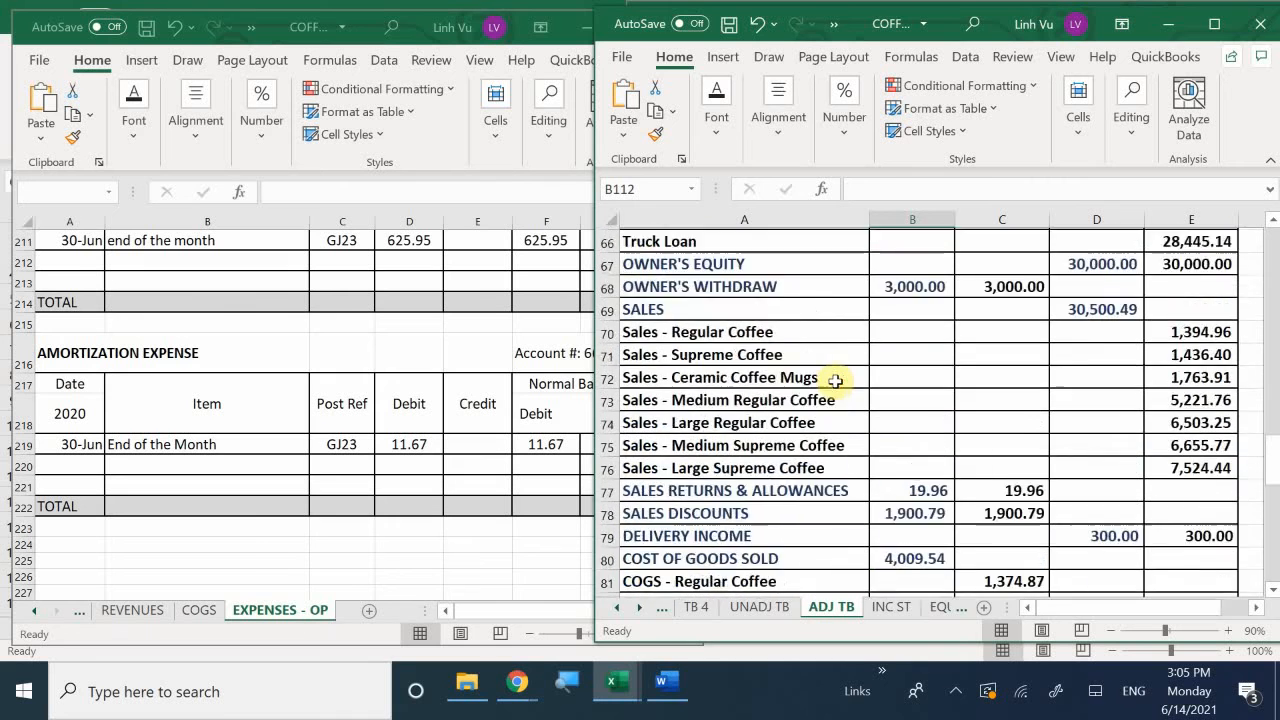
{"action": "scroll", "coordinate": [835, 381], "scroll_direction": "up", "scroll_amount": 3}
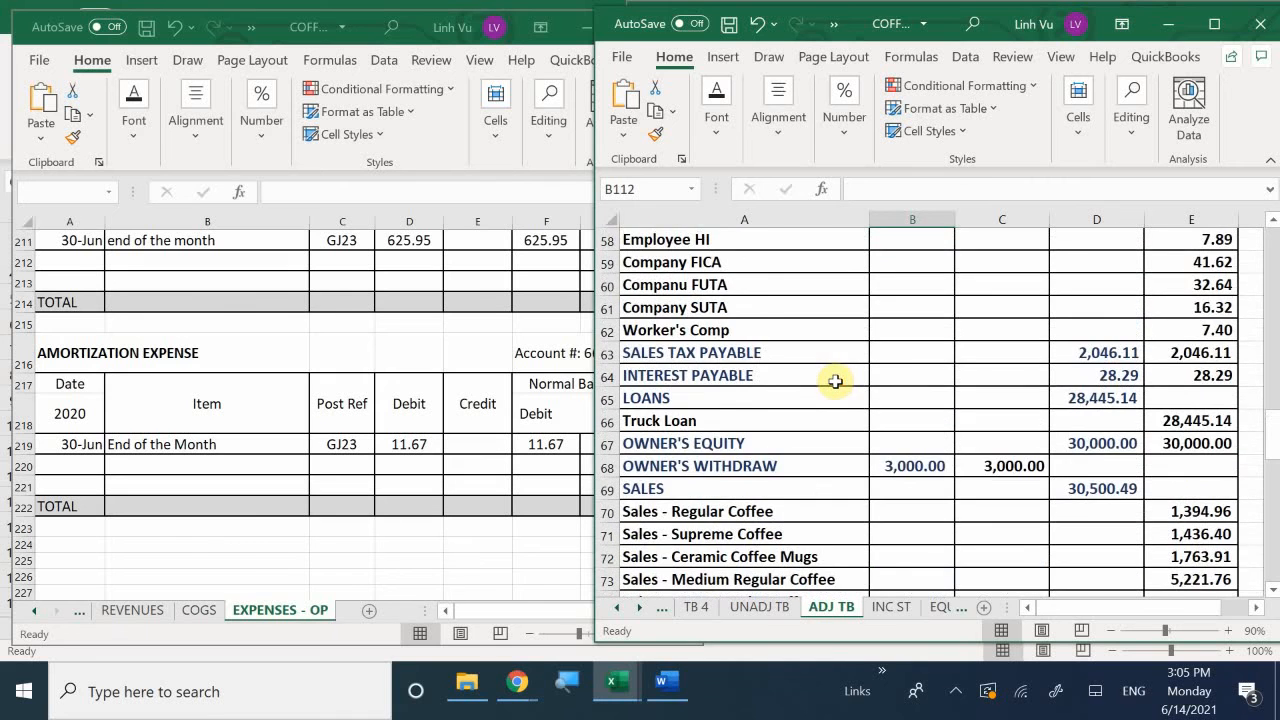
{"action": "scroll", "coordinate": [835, 381], "scroll_direction": "up", "scroll_amount": 5}
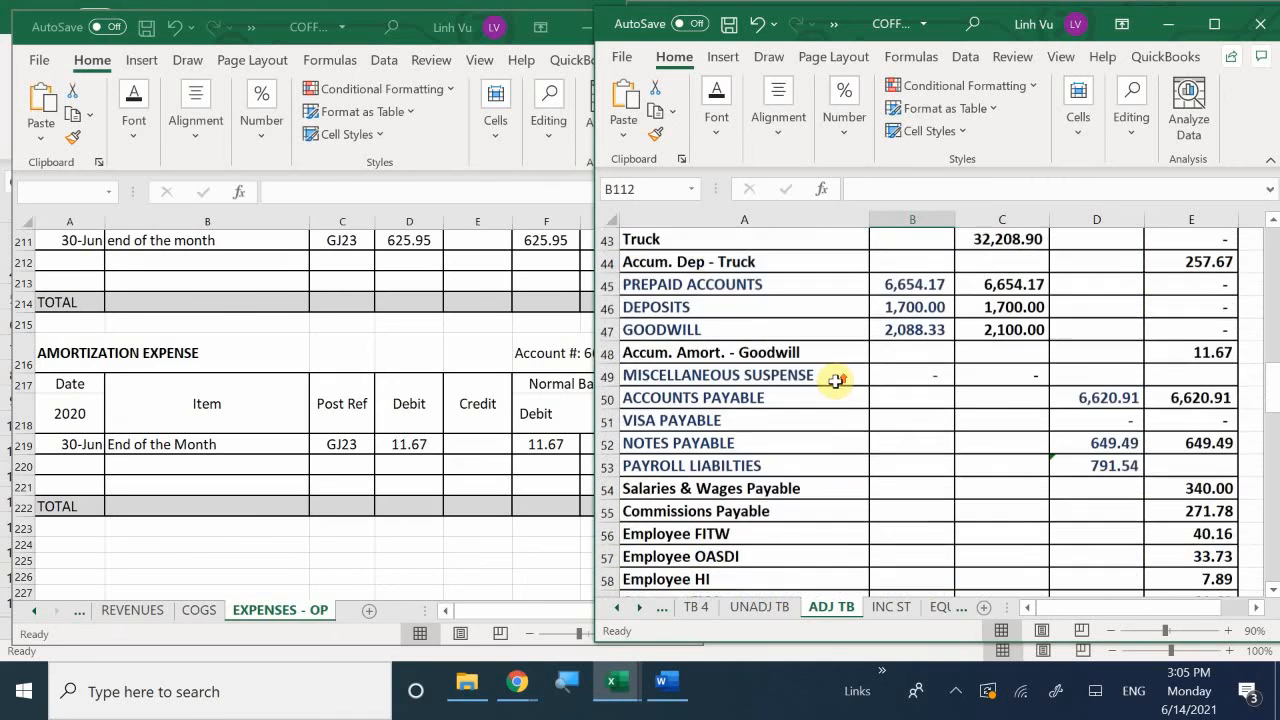
{"action": "scroll", "coordinate": [835, 381], "scroll_direction": "up", "scroll_amount": 1}
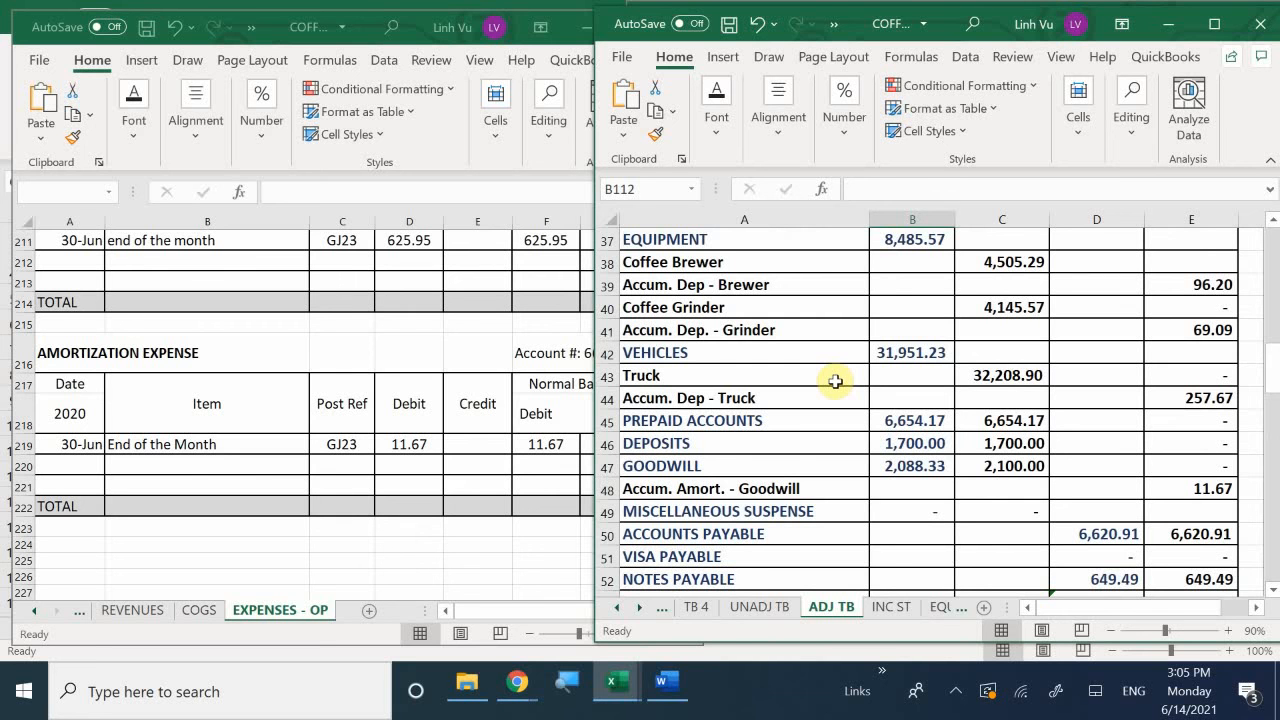
{"action": "scroll", "coordinate": [835, 381], "scroll_direction": "up", "scroll_amount": 2}
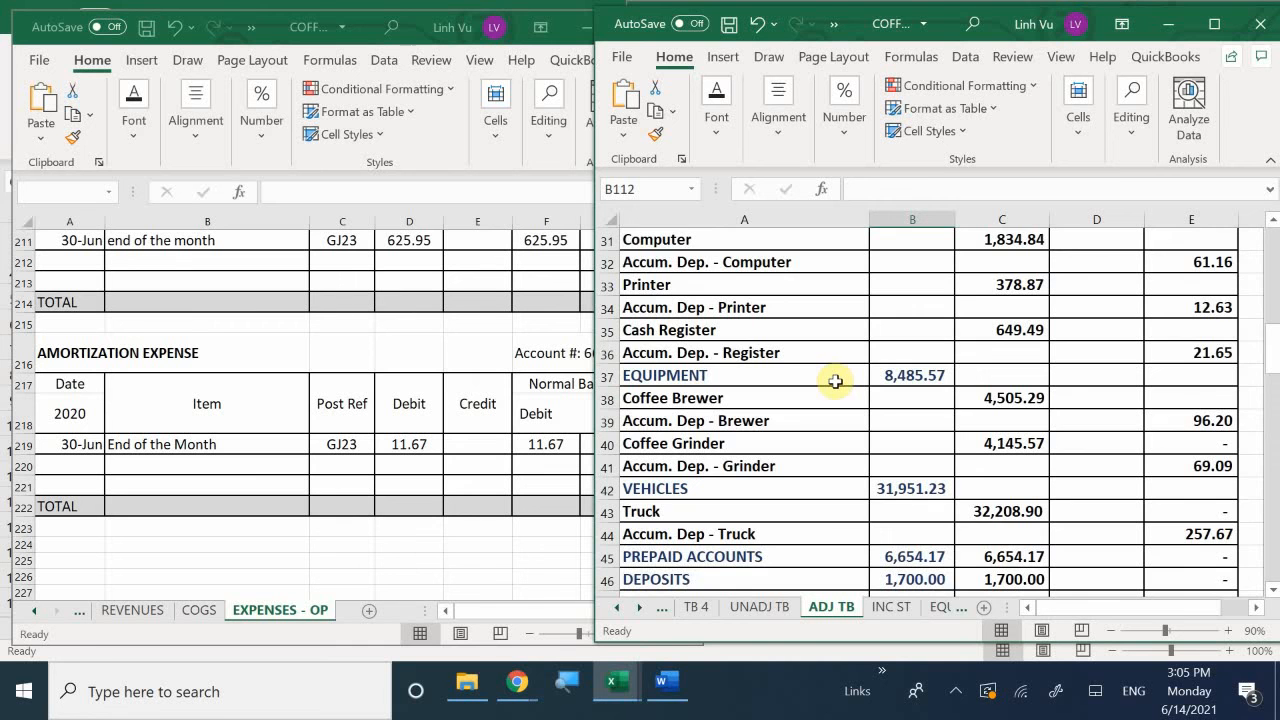
{"action": "scroll", "coordinate": [835, 381], "scroll_direction": "up", "scroll_amount": 2}
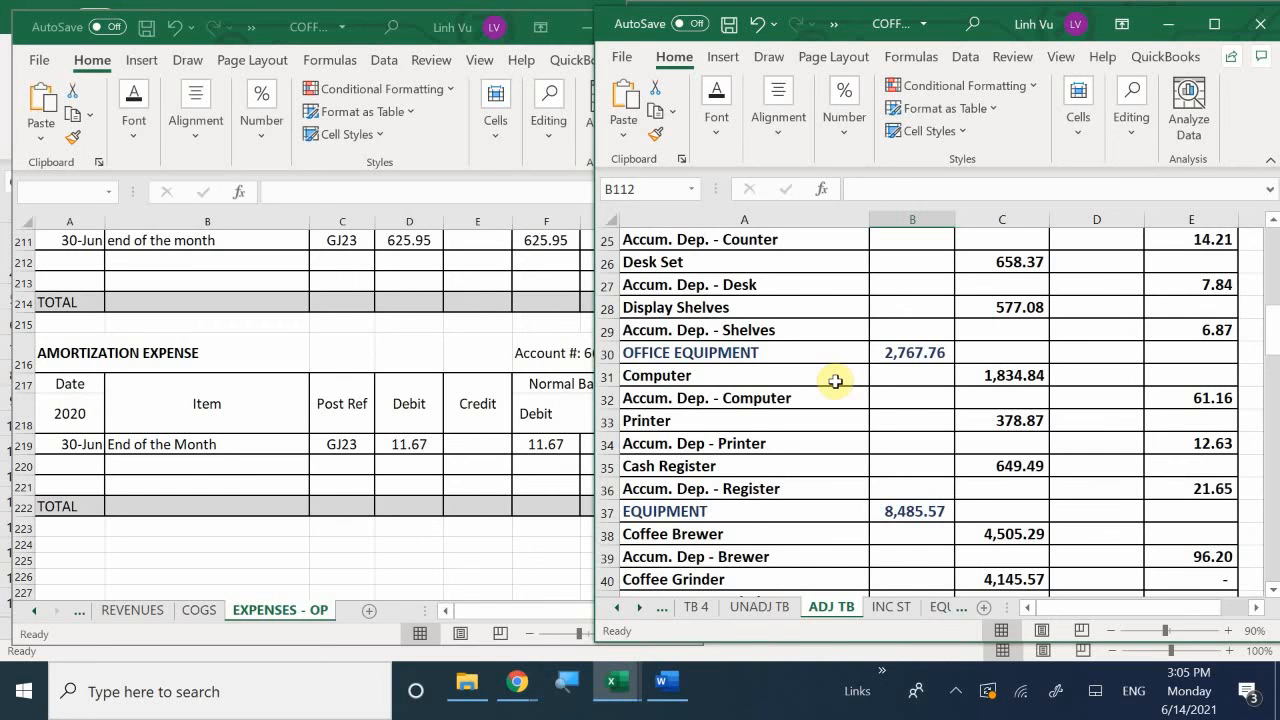
{"action": "scroll", "coordinate": [835, 381], "scroll_direction": "up", "scroll_amount": 2}
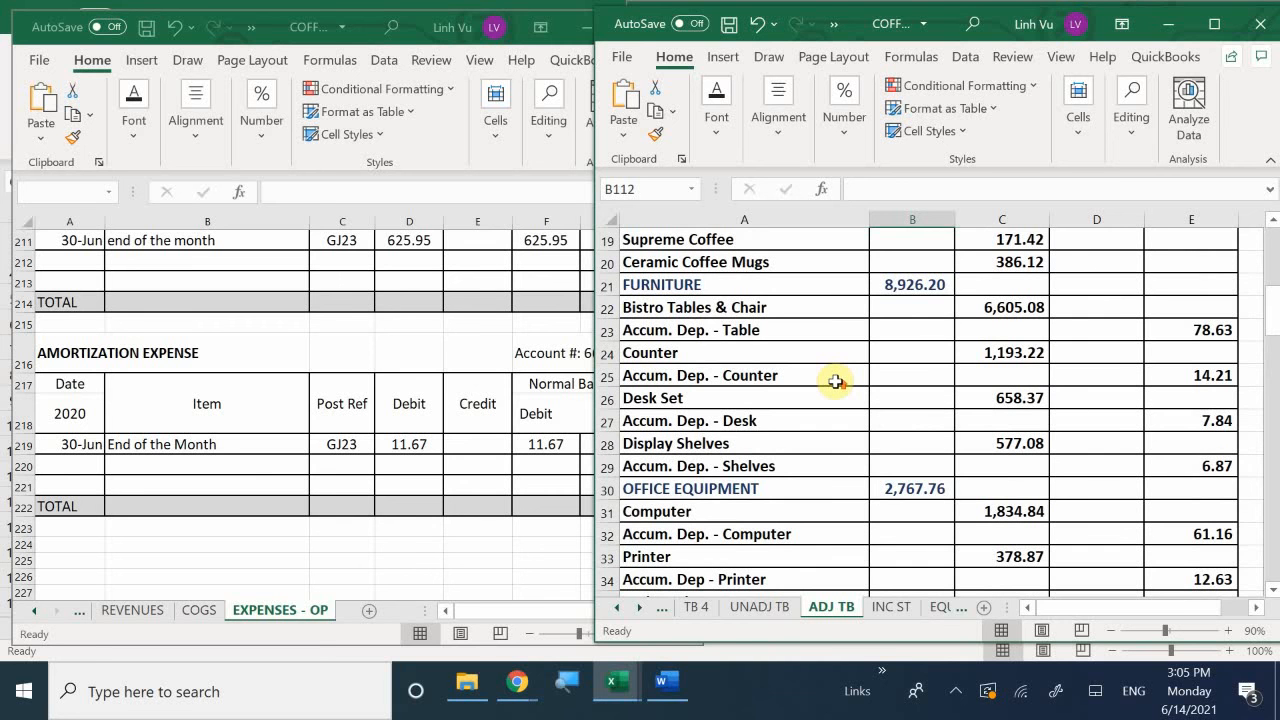
{"action": "scroll", "coordinate": [835, 381], "scroll_direction": "up", "scroll_amount": 3}
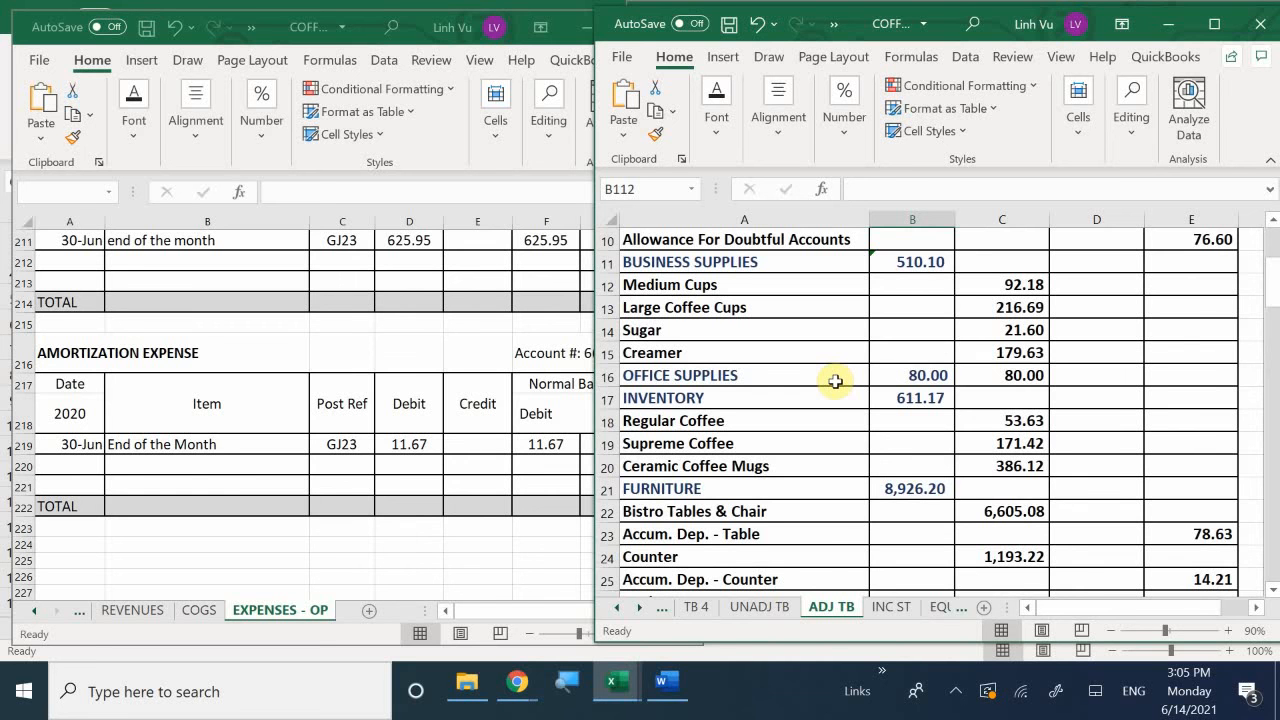
{"action": "scroll", "coordinate": [835, 381], "scroll_direction": "up", "scroll_amount": 2}
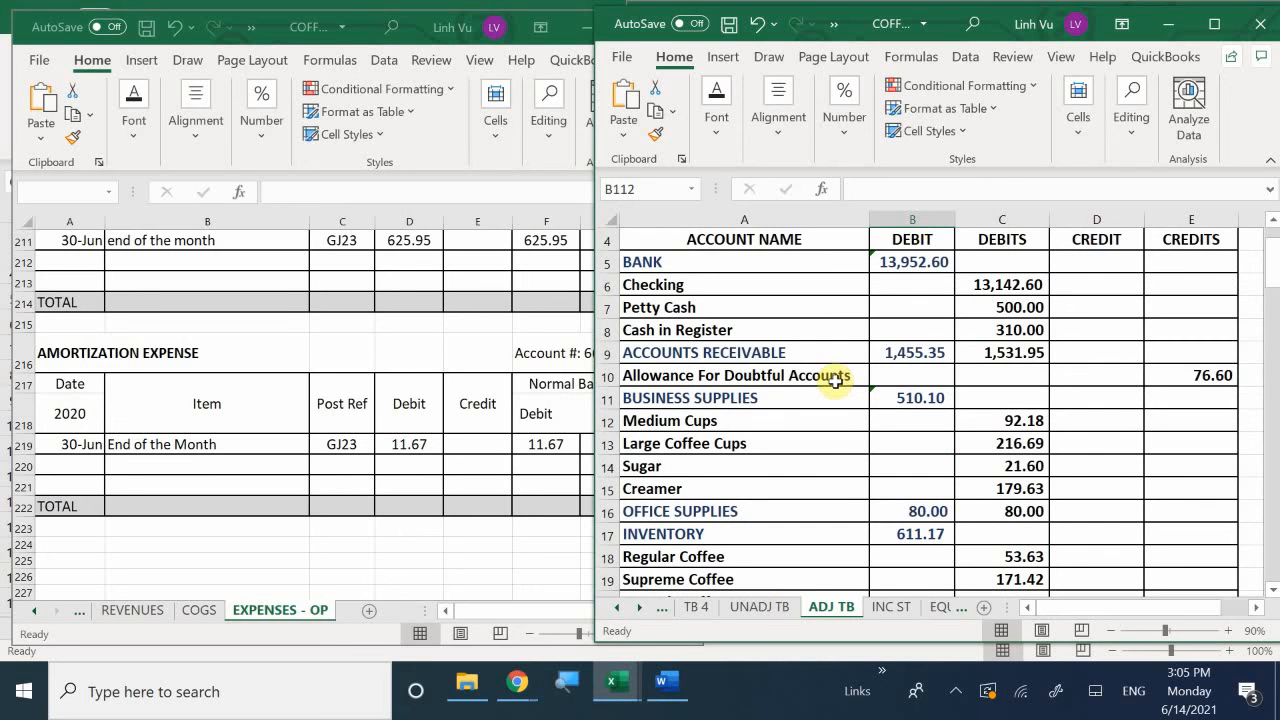
{"action": "scroll", "coordinate": [846, 361], "scroll_direction": "up", "scroll_amount": 1}
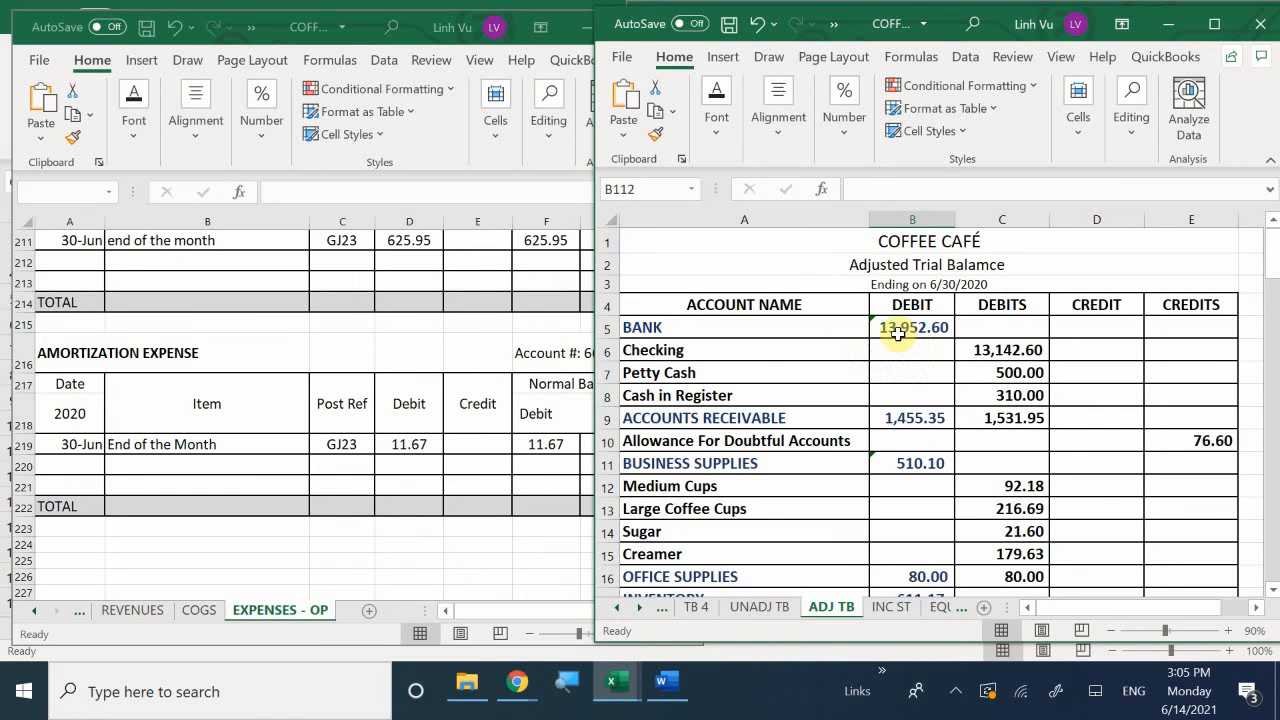
Recheck the whole adjusted trial balance from BANK down to the TOTAL row, and return to the supplies, inventory and furniture accounts.
{"action": "scroll", "coordinate": [898, 334], "scroll_direction": "down", "scroll_amount": 12}
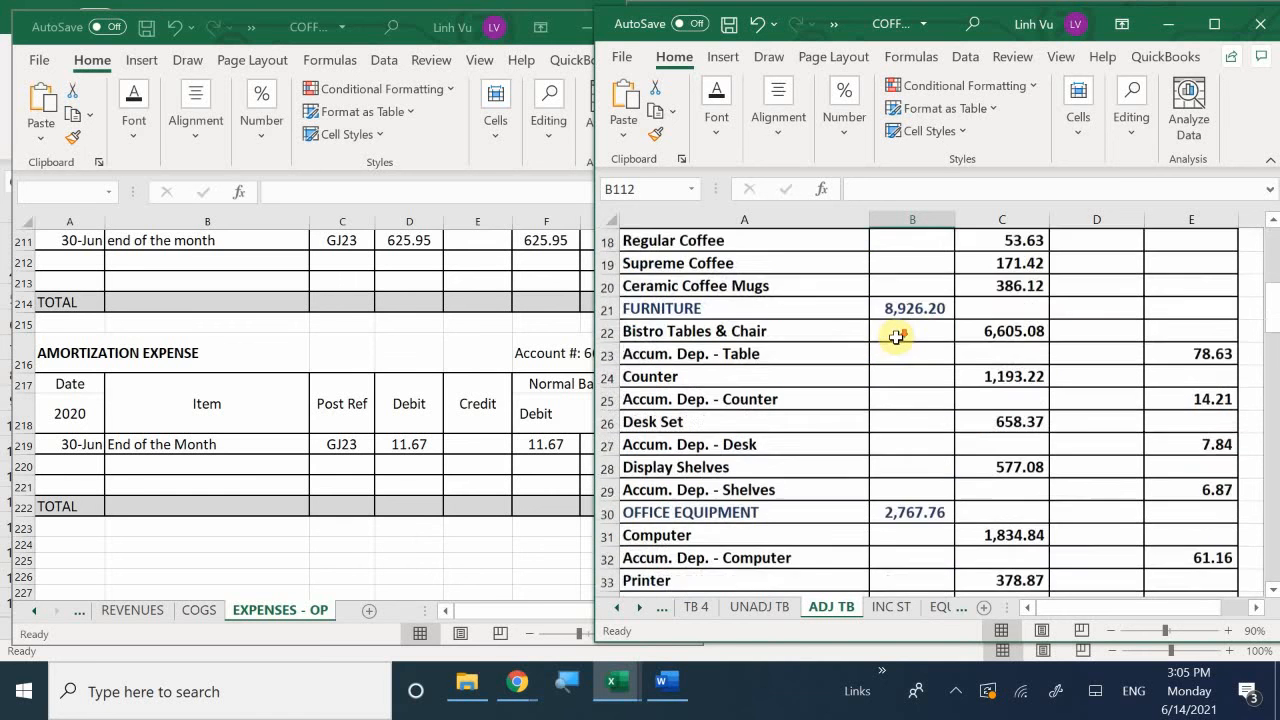
{"action": "scroll", "coordinate": [878, 402], "scroll_direction": "down", "scroll_amount": 10}
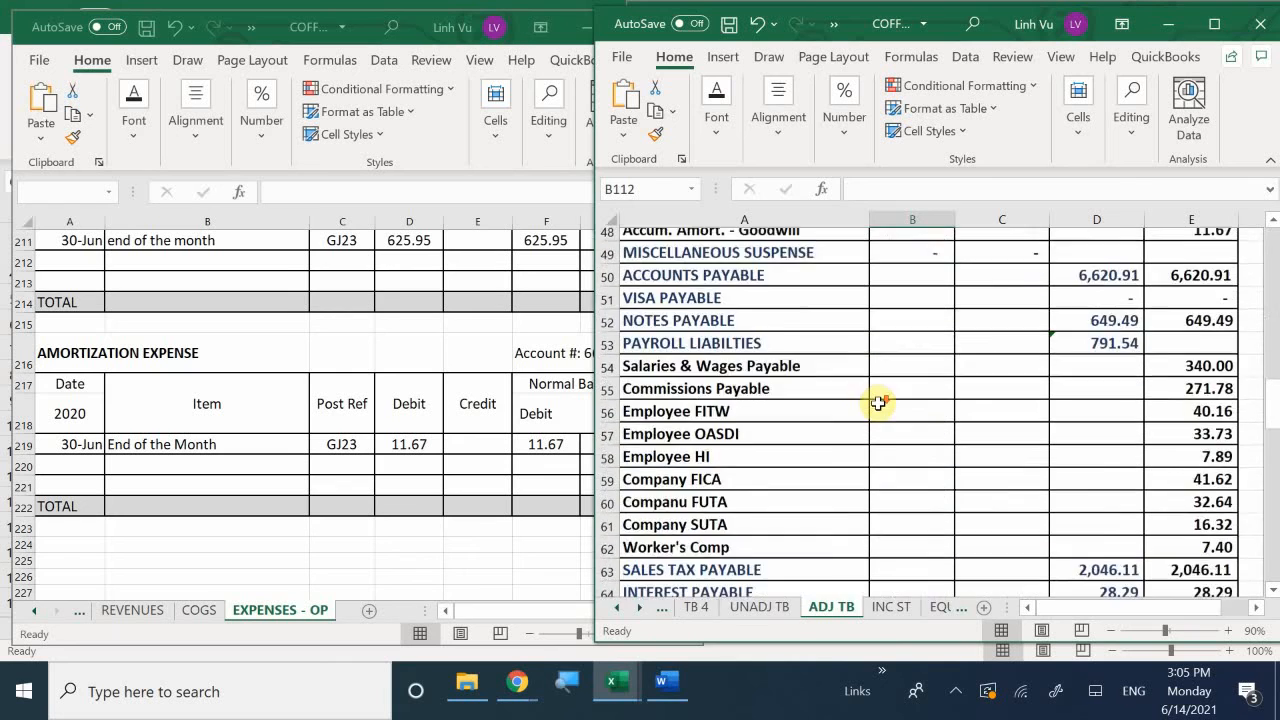
{"action": "scroll", "coordinate": [878, 402], "scroll_direction": "down", "scroll_amount": 3}
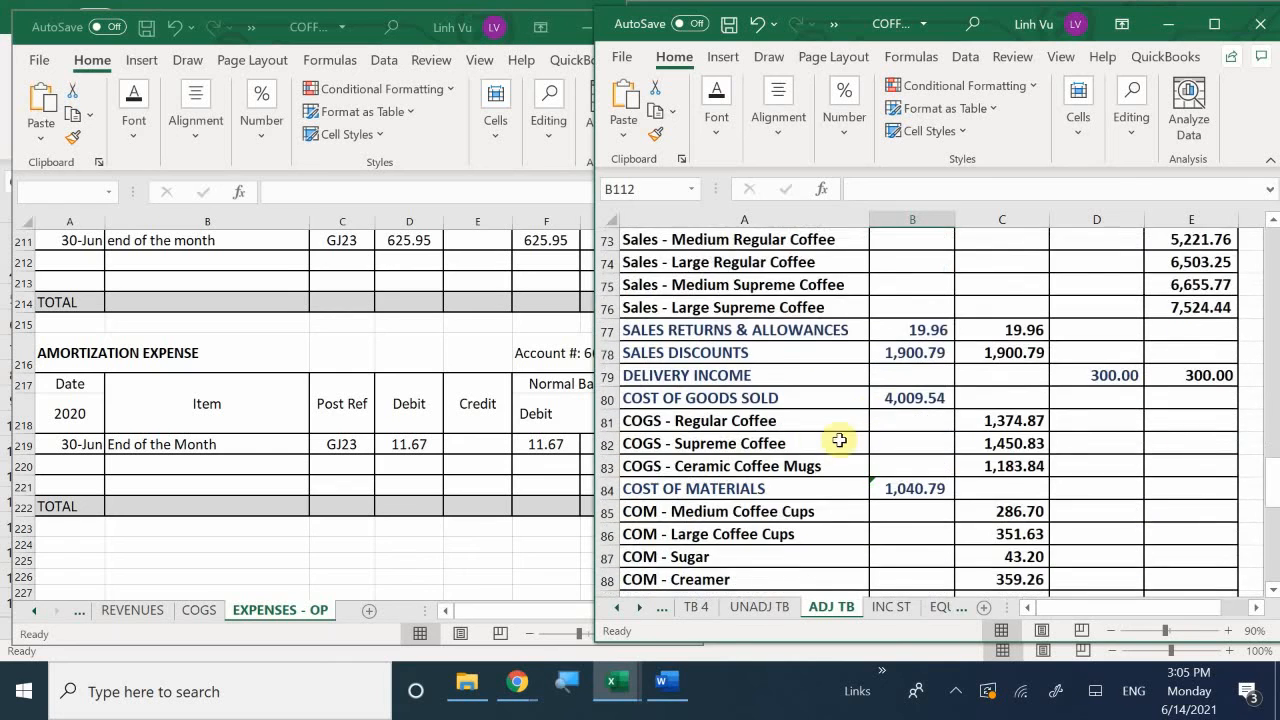
{"action": "scroll", "coordinate": [904, 478], "scroll_direction": "down", "scroll_amount": 3}
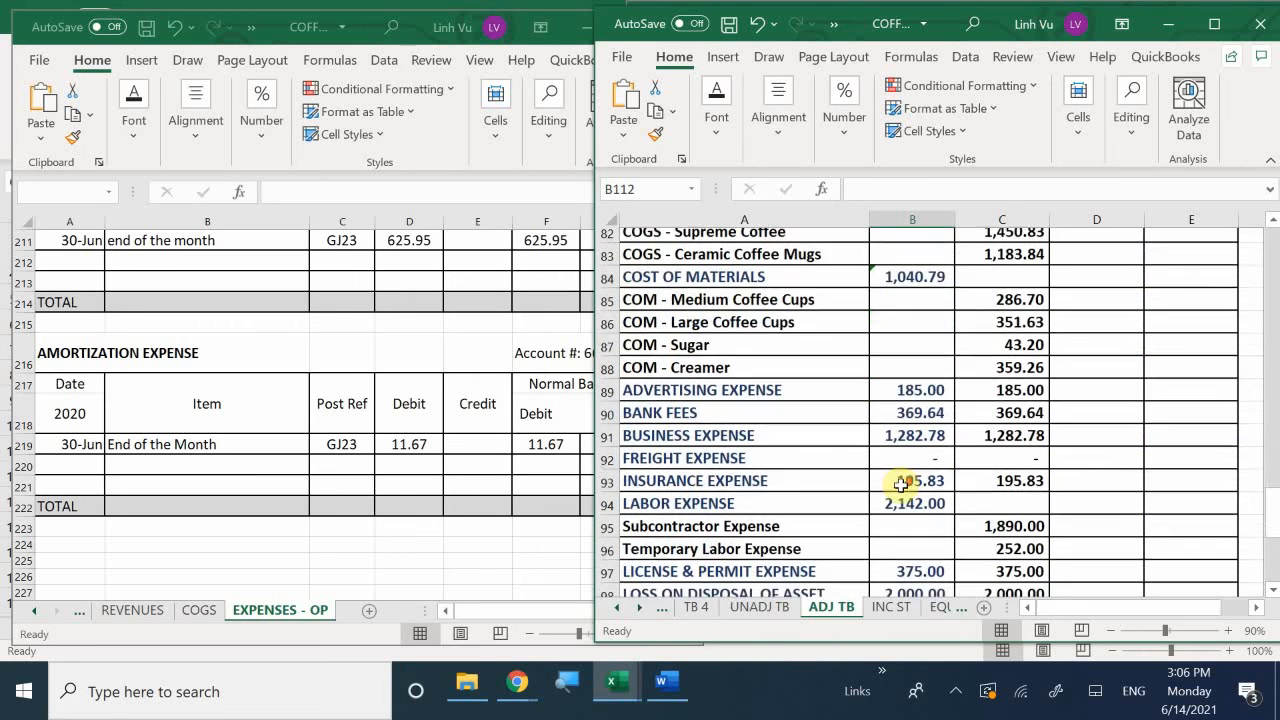
{"action": "scroll", "coordinate": [906, 473], "scroll_direction": "down", "scroll_amount": 3}
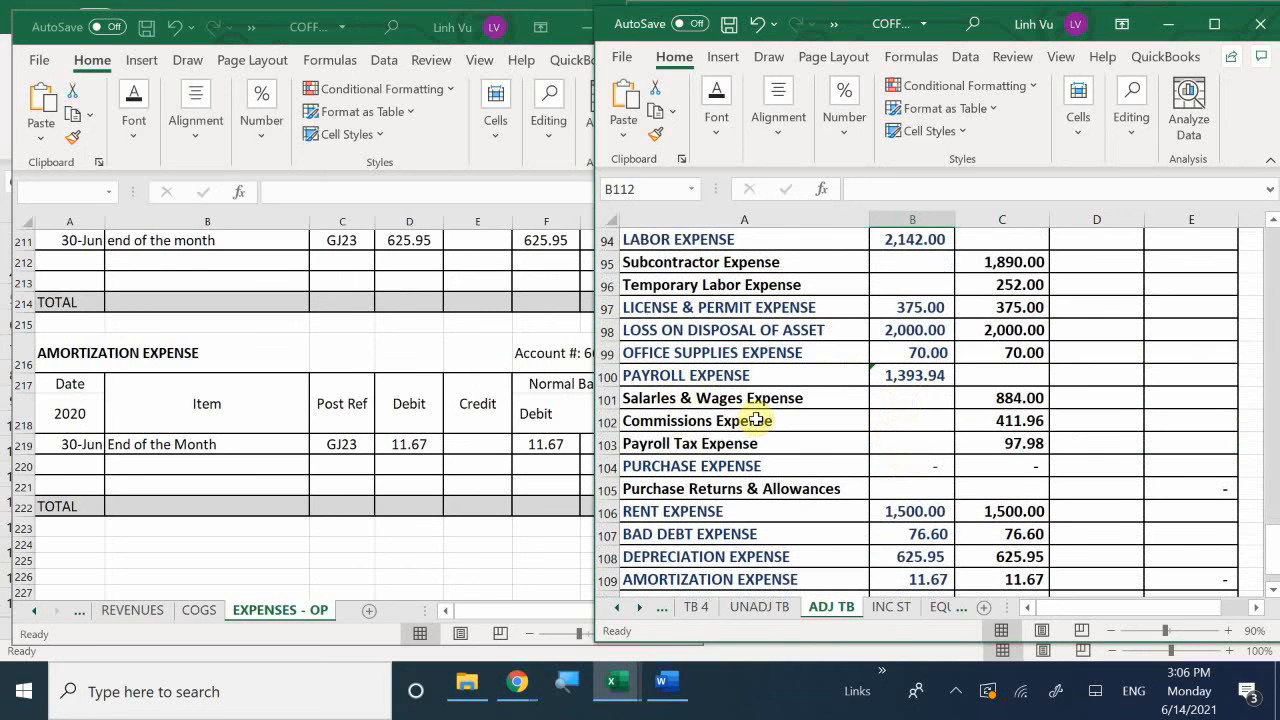
{"action": "scroll", "coordinate": [889, 453], "scroll_direction": "down", "scroll_amount": 1}
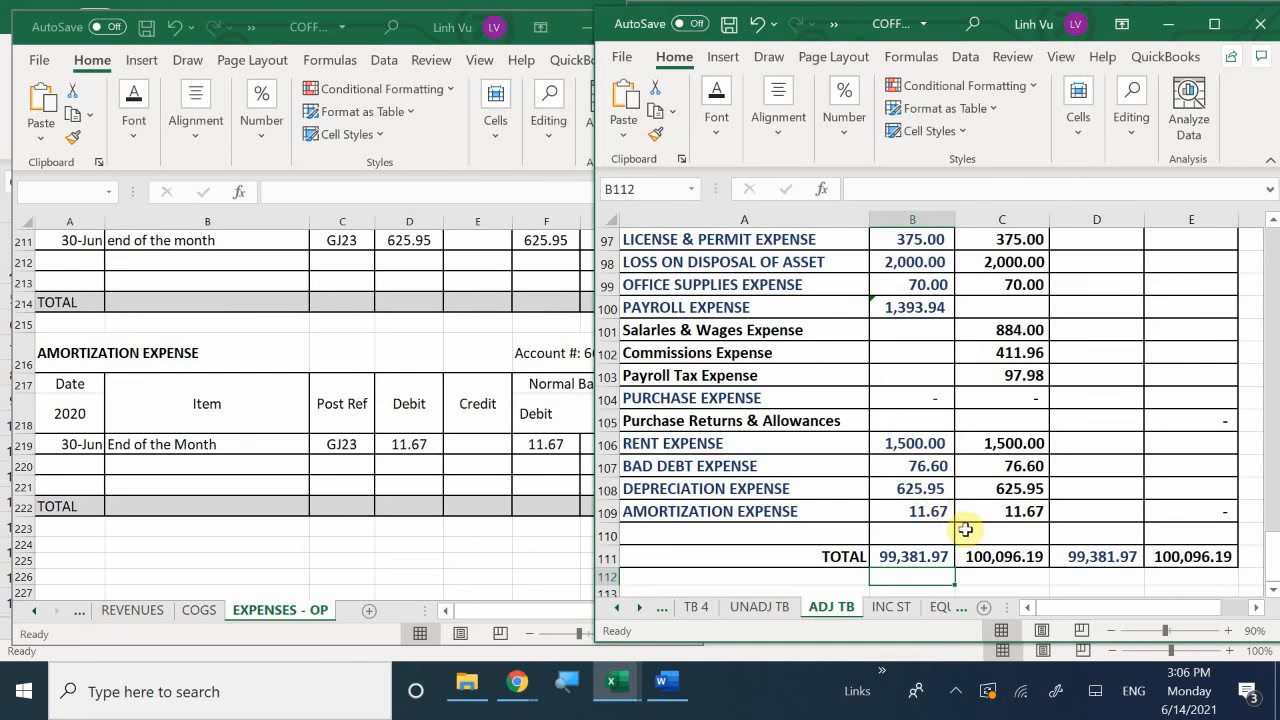
{"action": "scroll", "coordinate": [966, 530], "scroll_direction": "up", "scroll_amount": 20}
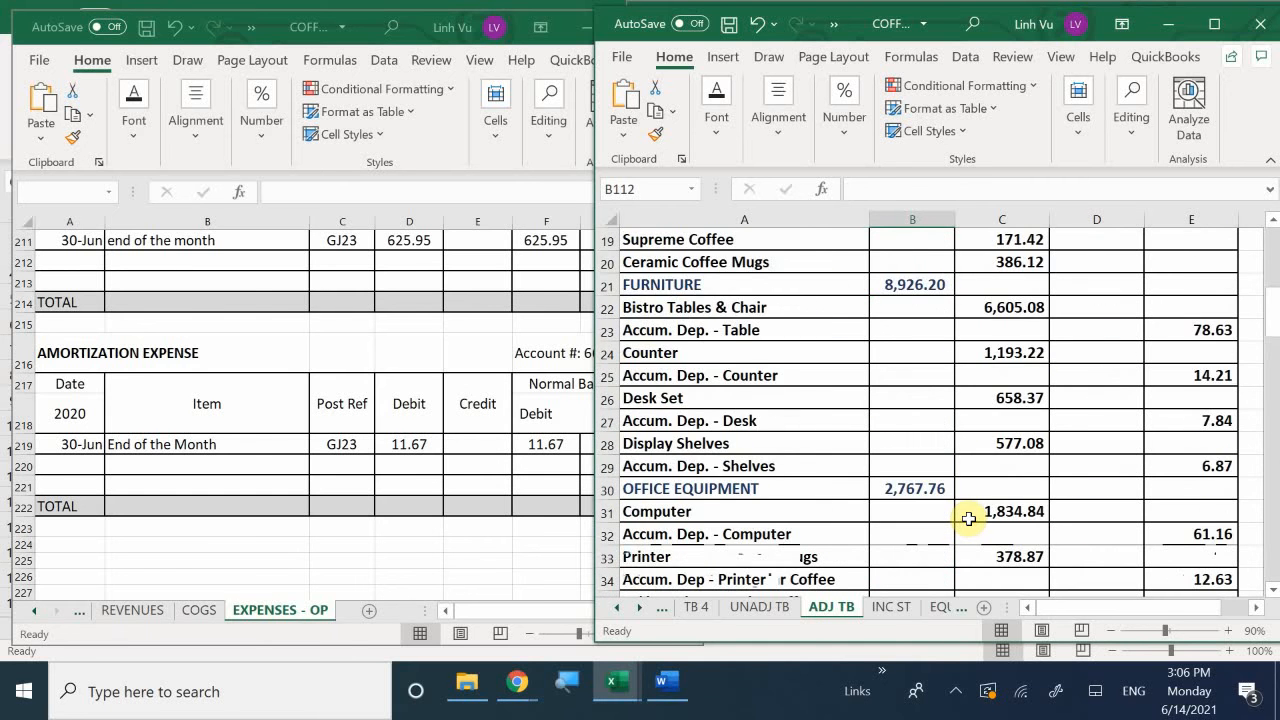
{"action": "scroll", "coordinate": [969, 519], "scroll_direction": "up", "scroll_amount": 6}
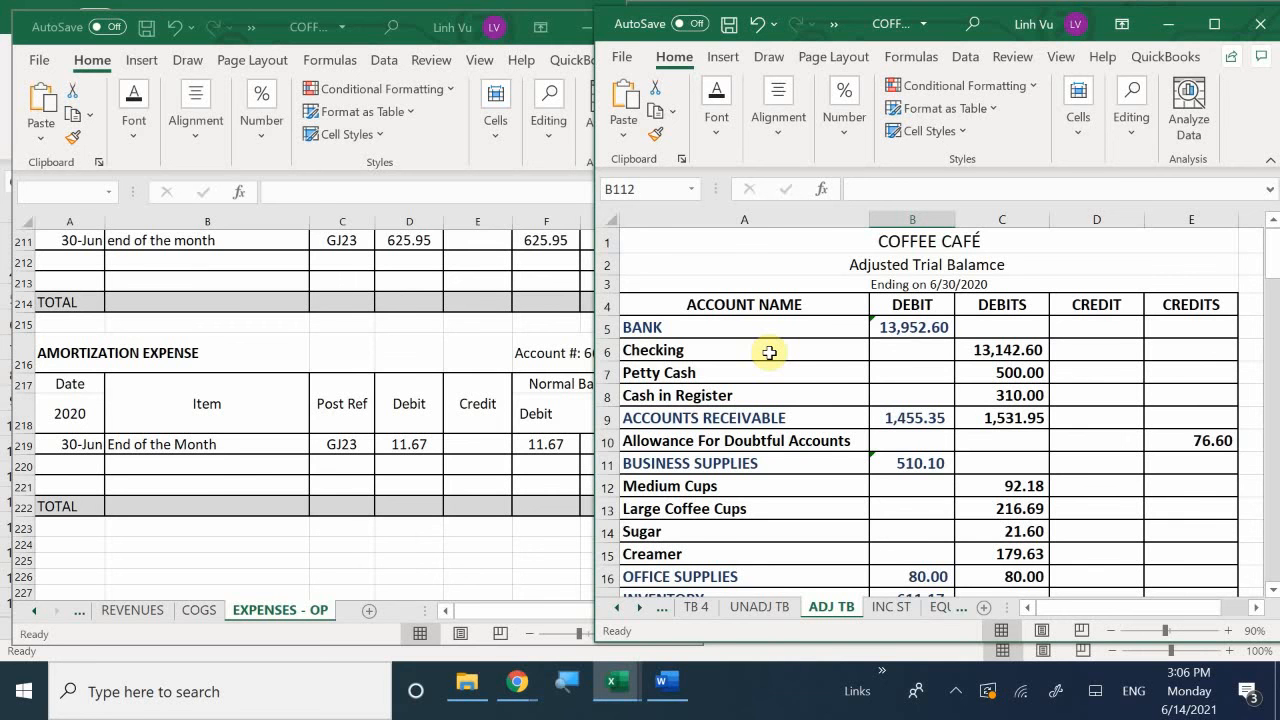
{"action": "scroll", "coordinate": [769, 352], "scroll_direction": "down", "scroll_amount": 4}
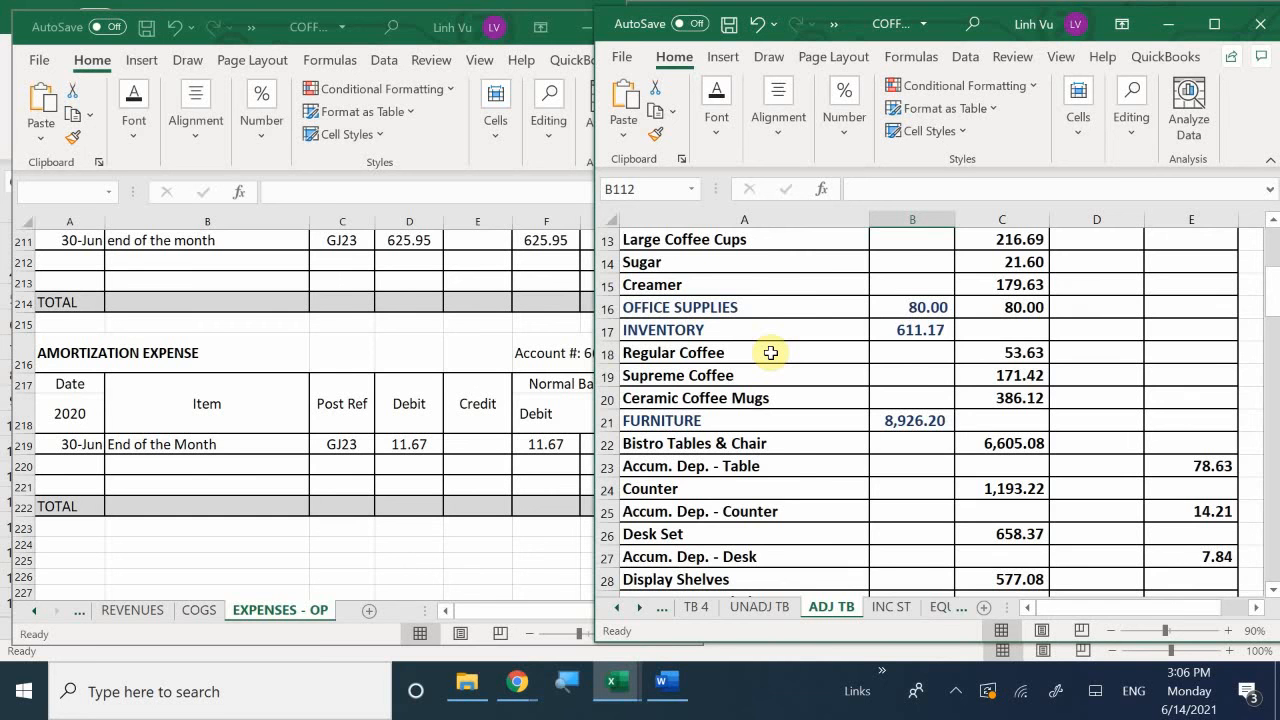
Review the adjusted trial balance from the furniture and equipment accounts down through liabilities, sales and expenses to the TOTAL row.
{"action": "scroll", "coordinate": [770, 352], "scroll_direction": "down", "scroll_amount": 6}
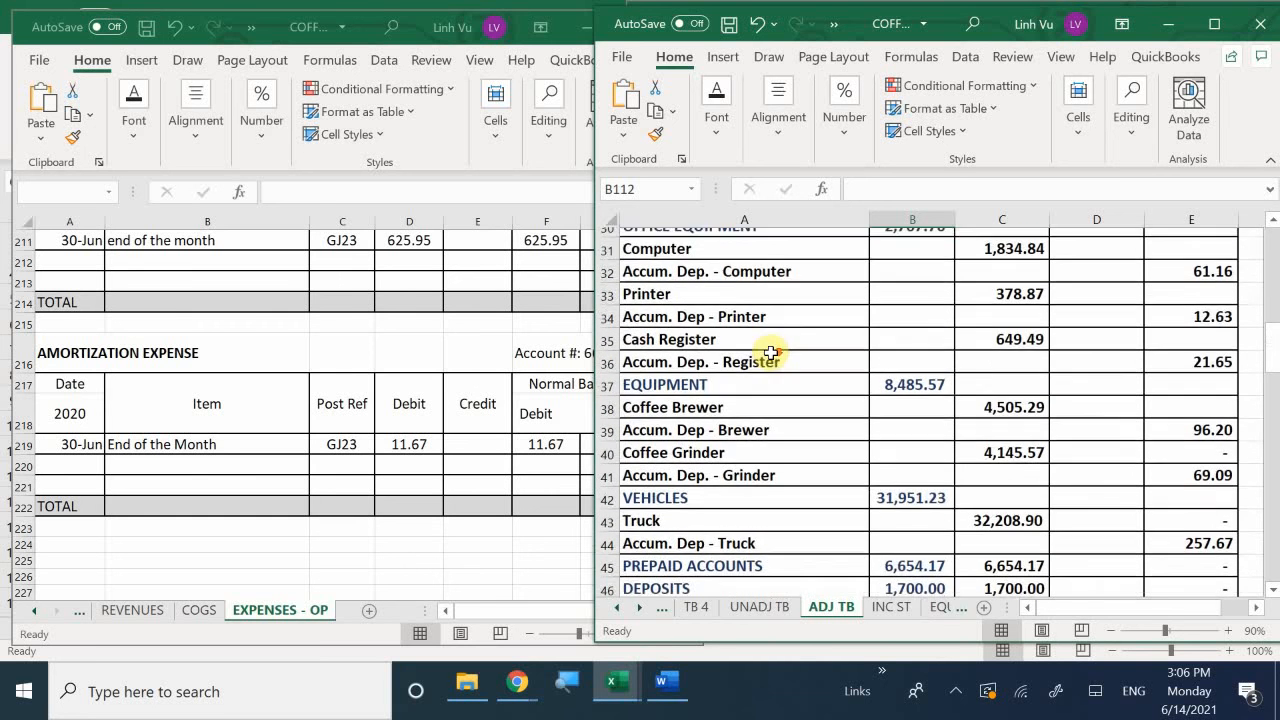
{"action": "scroll", "coordinate": [770, 352], "scroll_direction": "up", "scroll_amount": 1}
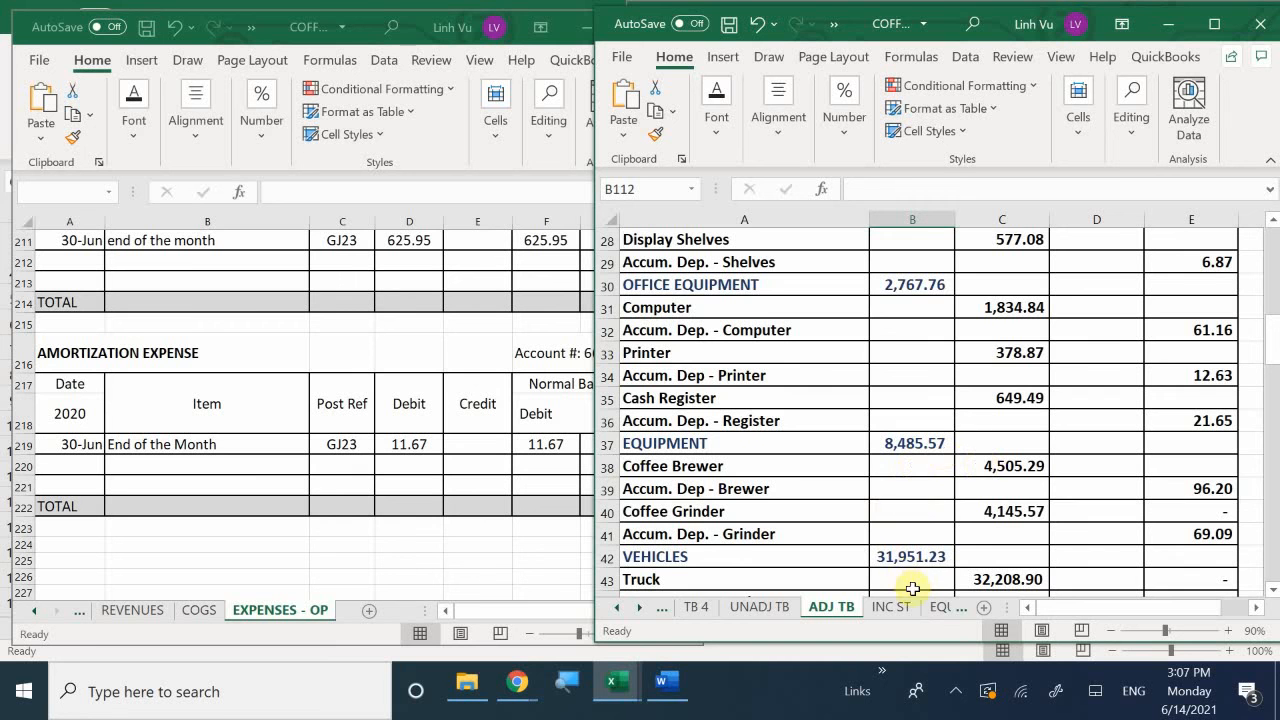
{"action": "scroll", "coordinate": [920, 572], "scroll_direction": "down", "scroll_amount": 3}
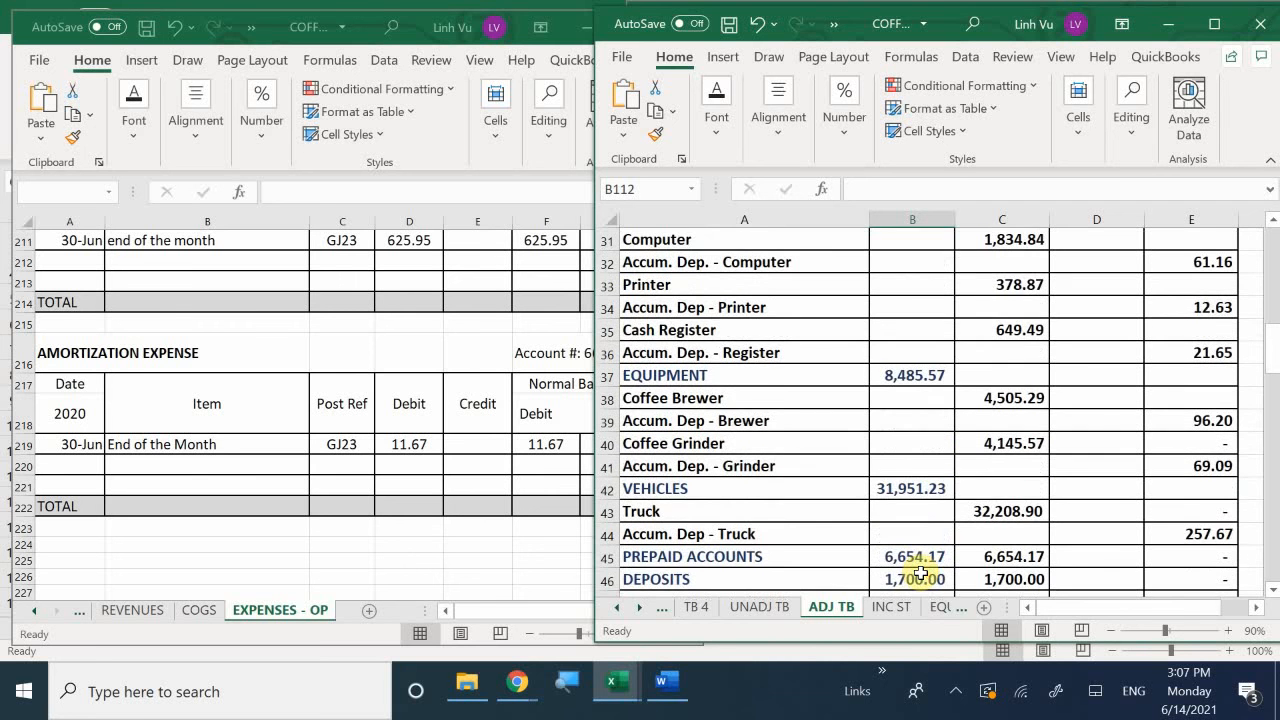
{"action": "scroll", "coordinate": [920, 572], "scroll_direction": "down", "scroll_amount": 2}
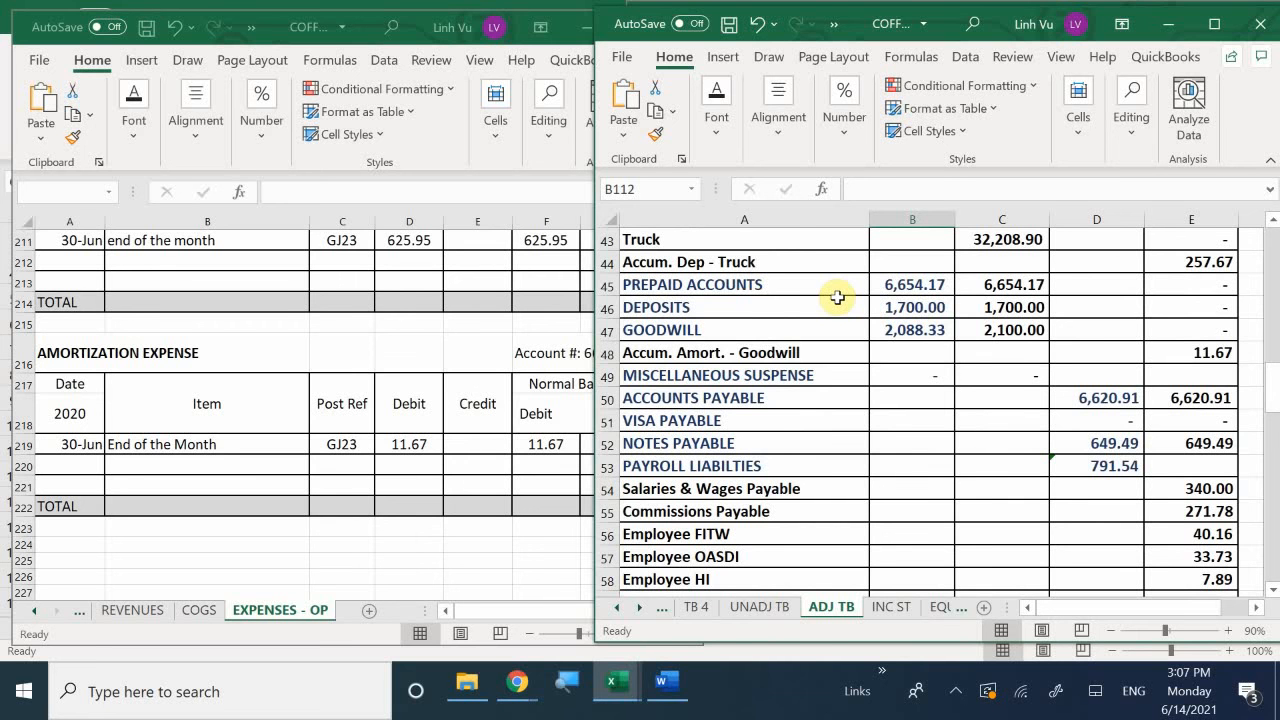
{"action": "scroll", "coordinate": [837, 297], "scroll_direction": "down", "scroll_amount": 6}
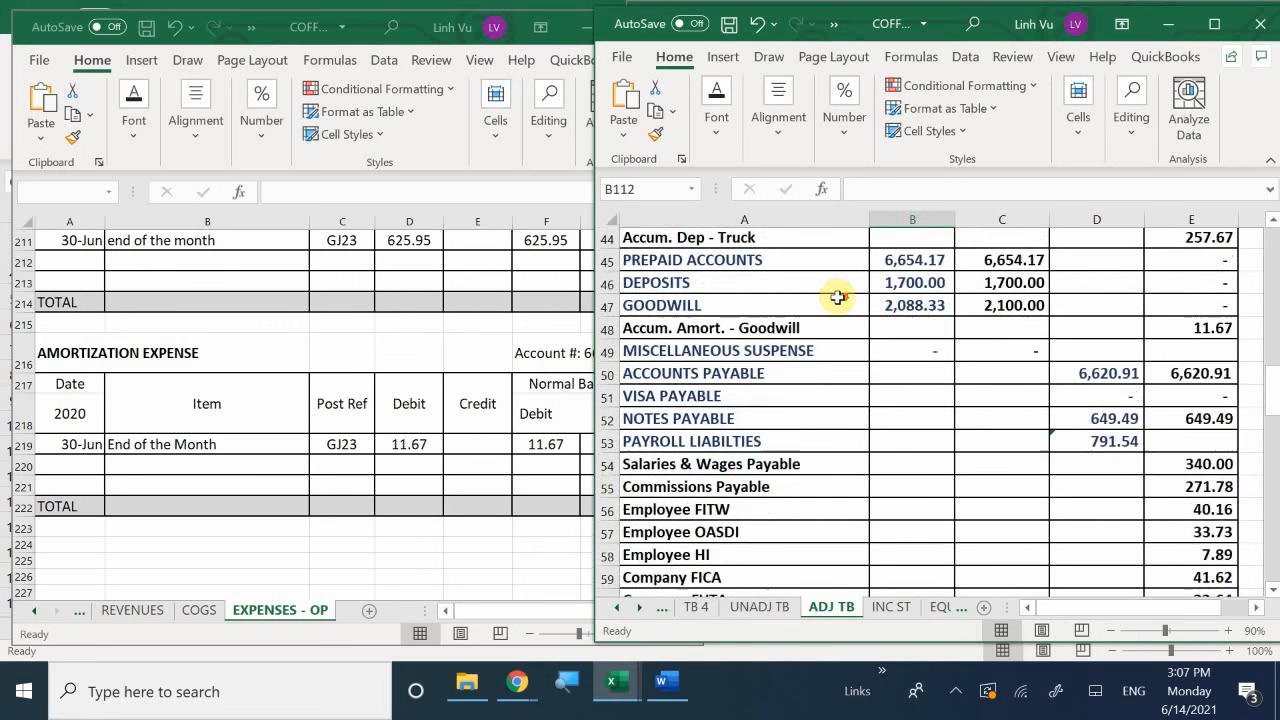
{"action": "scroll", "coordinate": [837, 297], "scroll_direction": "down", "scroll_amount": 2}
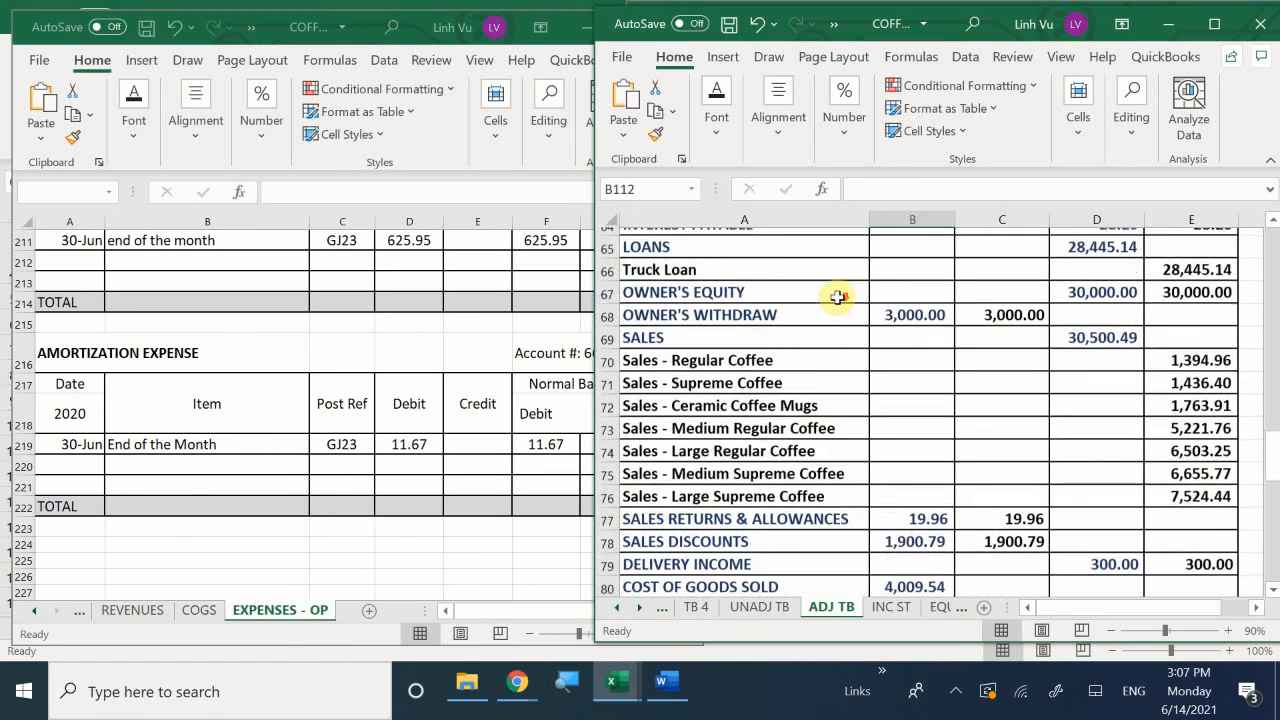
{"action": "scroll", "coordinate": [837, 297], "scroll_direction": "down", "scroll_amount": 3}
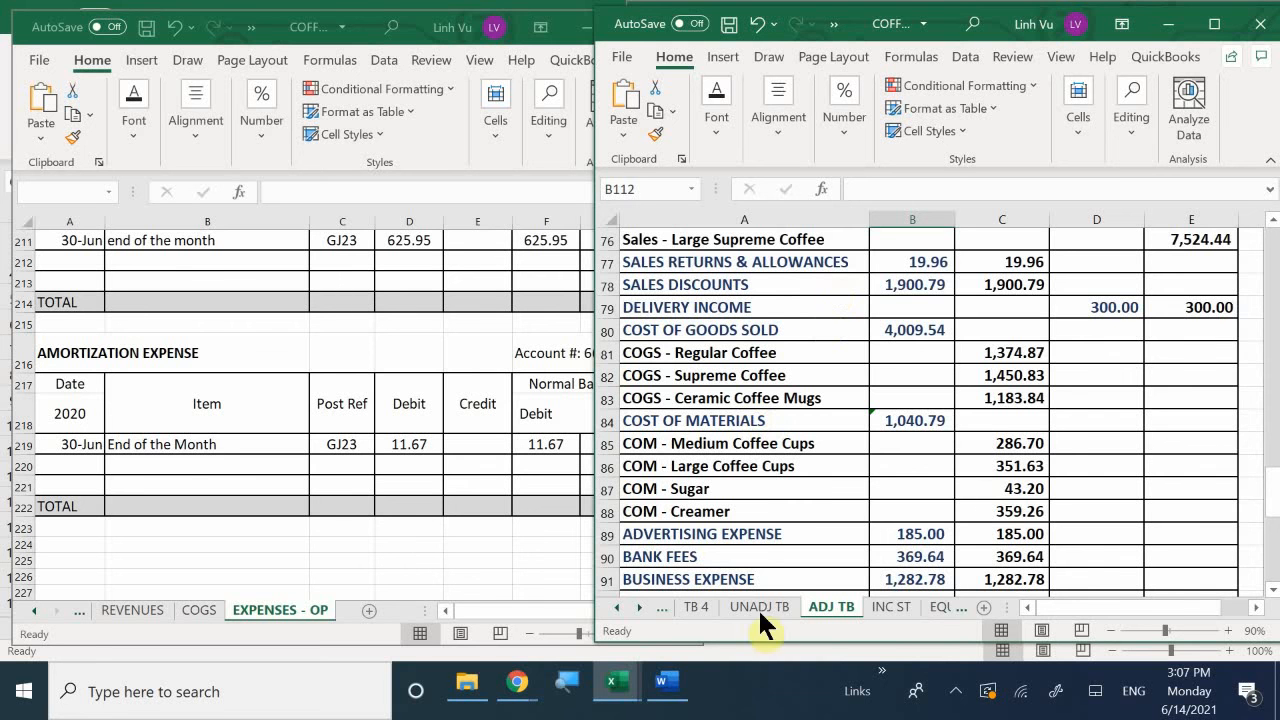
{"action": "scroll", "coordinate": [854, 549], "scroll_direction": "down", "scroll_amount": 2}
{"action": "scroll", "coordinate": [854, 549], "scroll_direction": "down", "scroll_amount": 3}
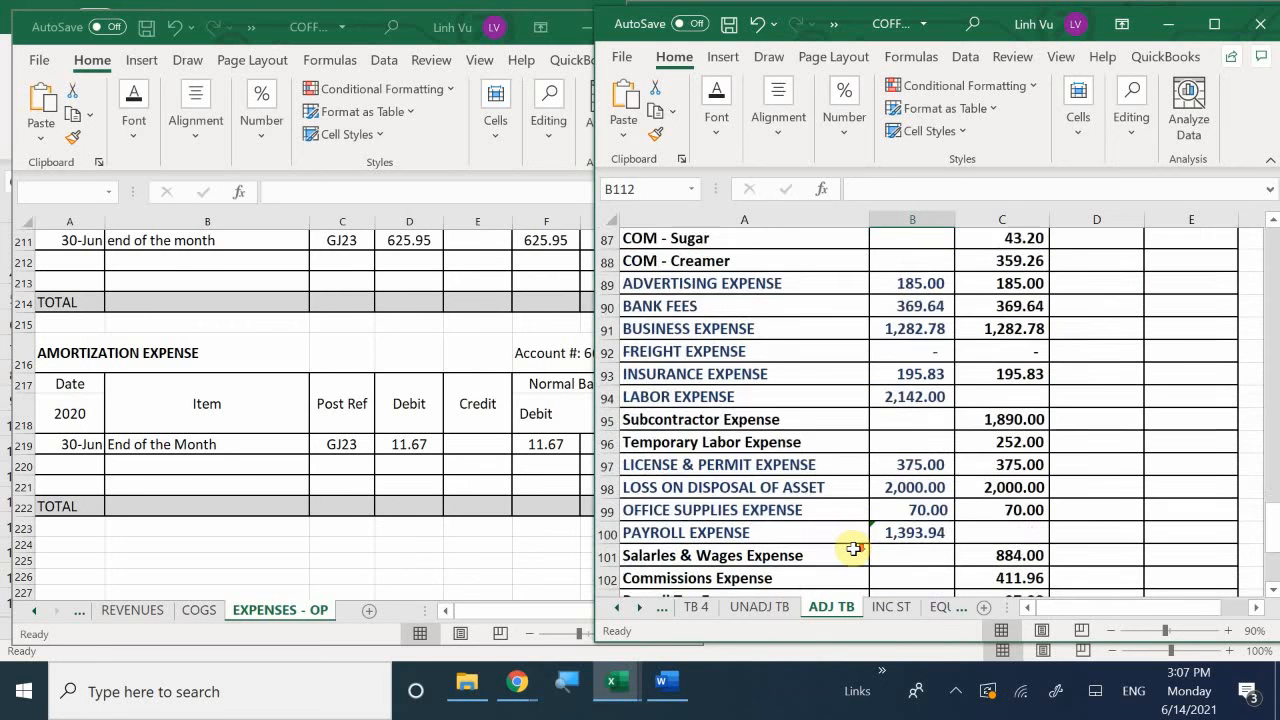
{"action": "scroll", "coordinate": [854, 549], "scroll_direction": "up", "scroll_amount": 1}
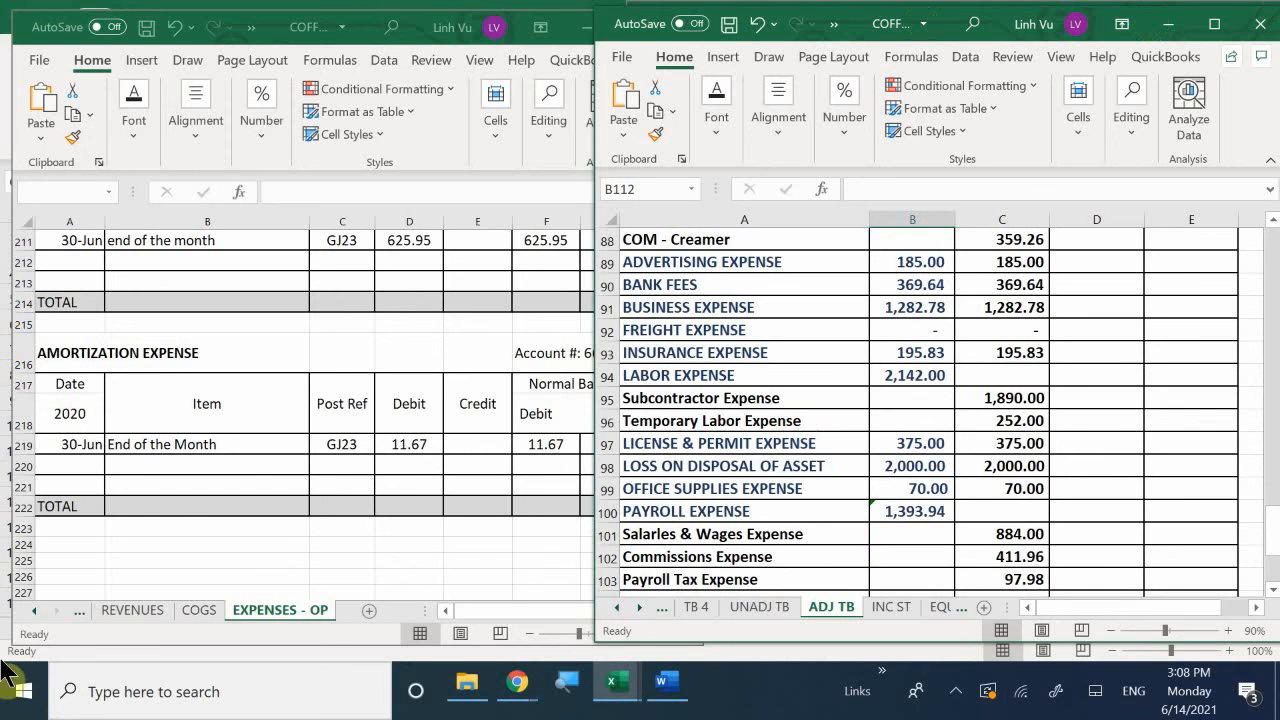
{"action": "left_click", "coordinate": [918, 539]}
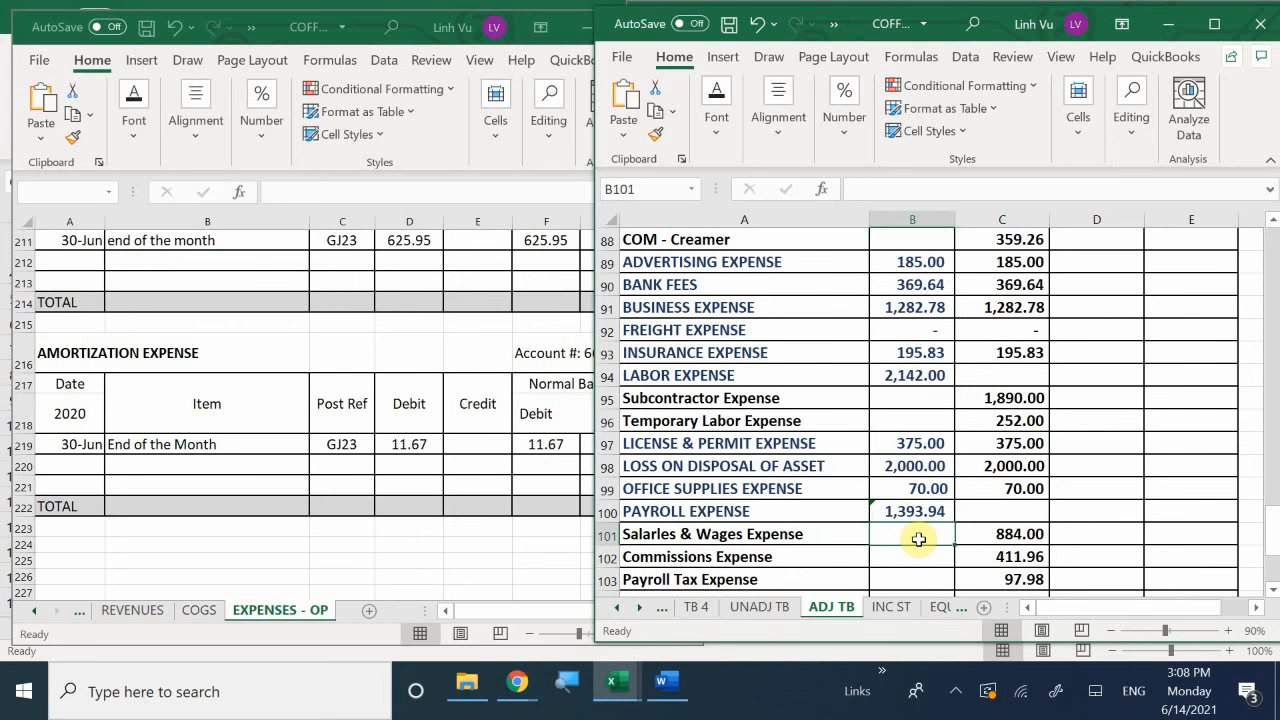
{"action": "scroll", "coordinate": [918, 539], "scroll_direction": "down", "scroll_amount": 4}
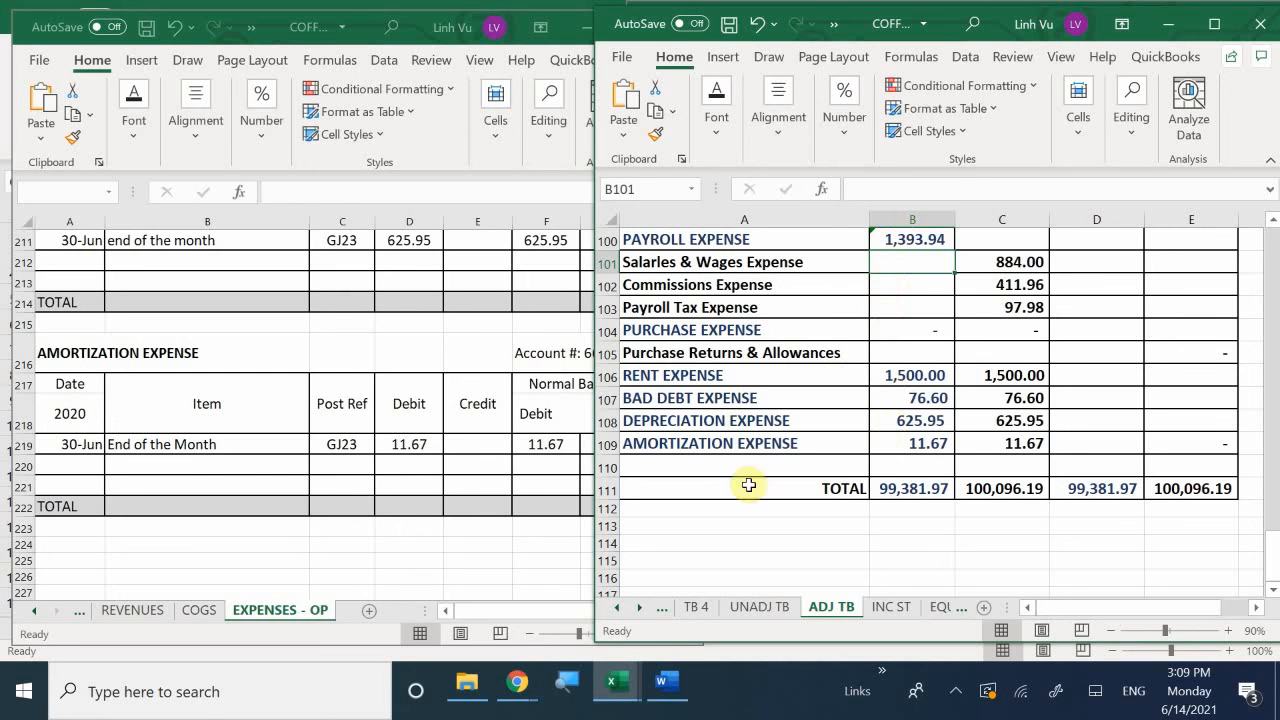
Inspect the SUM formula and its range behind the DEBIT column total in B111.
{"action": "double_click", "coordinate": [909, 494]}
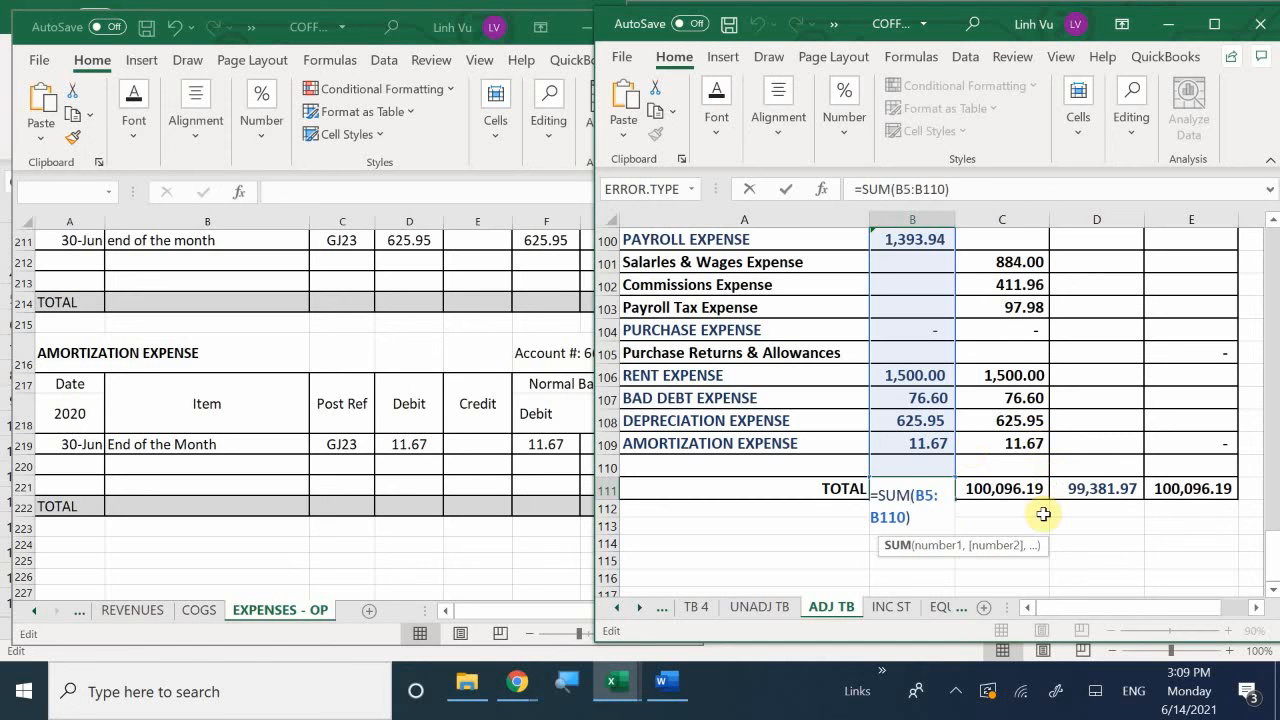
{"action": "key", "text": "Return"}
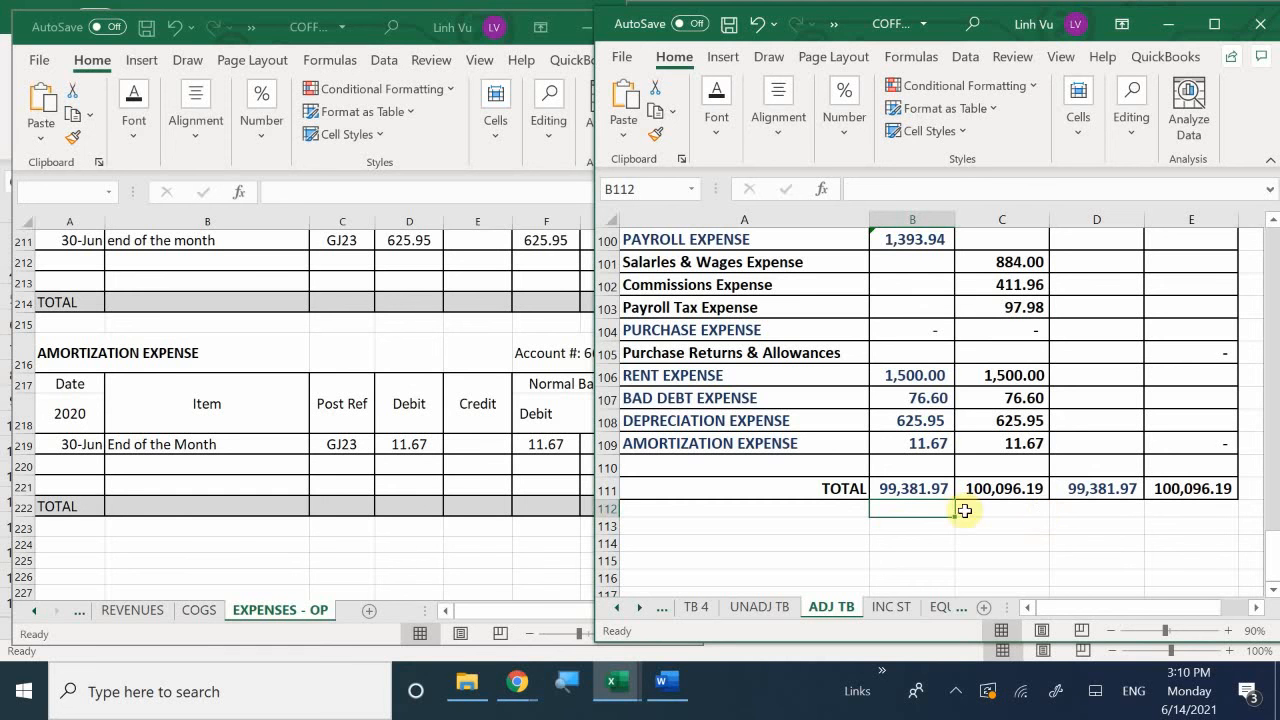
{"action": "left_click", "coordinate": [915, 490]}
{"action": "double_click", "coordinate": [915, 490]}
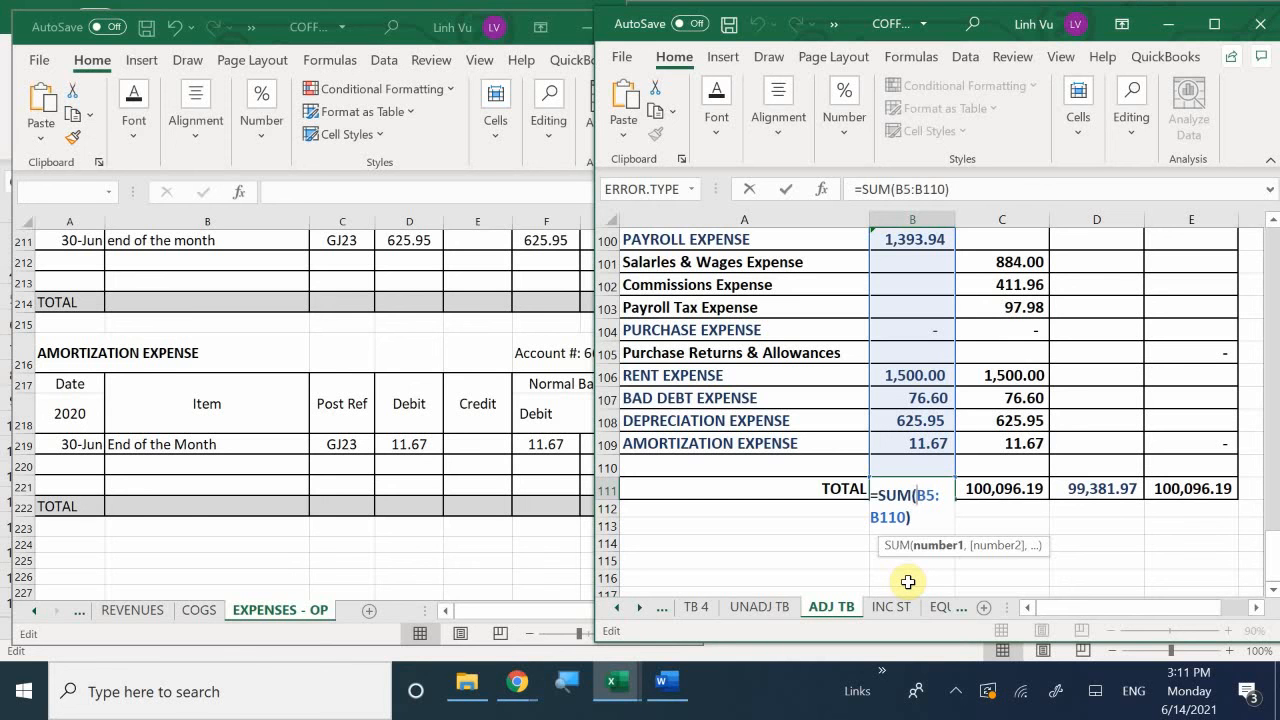
{"action": "key", "text": "Return"}
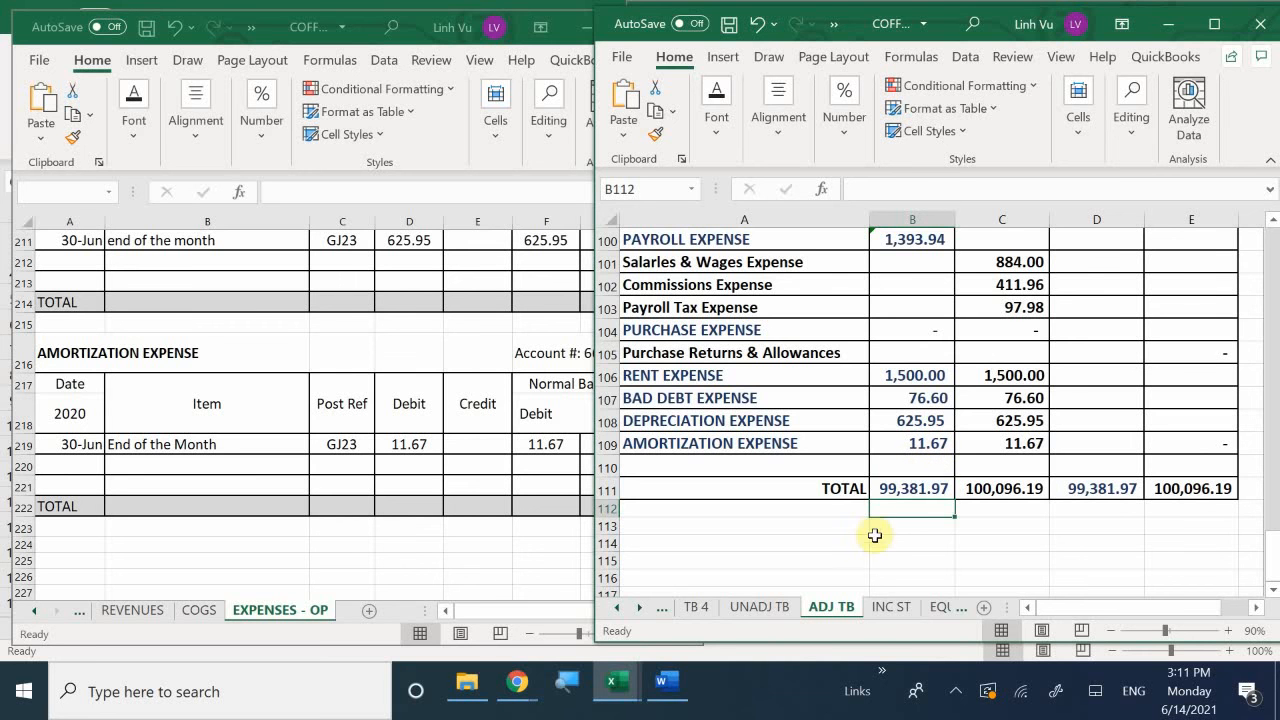
Look over the whole adjusted trial balance up to the Coffee Café heading and back down to the TOTAL row.
{"action": "left_click", "coordinate": [817, 538]}
{"action": "scroll", "coordinate": [817, 537], "scroll_direction": "up", "scroll_amount": 3}
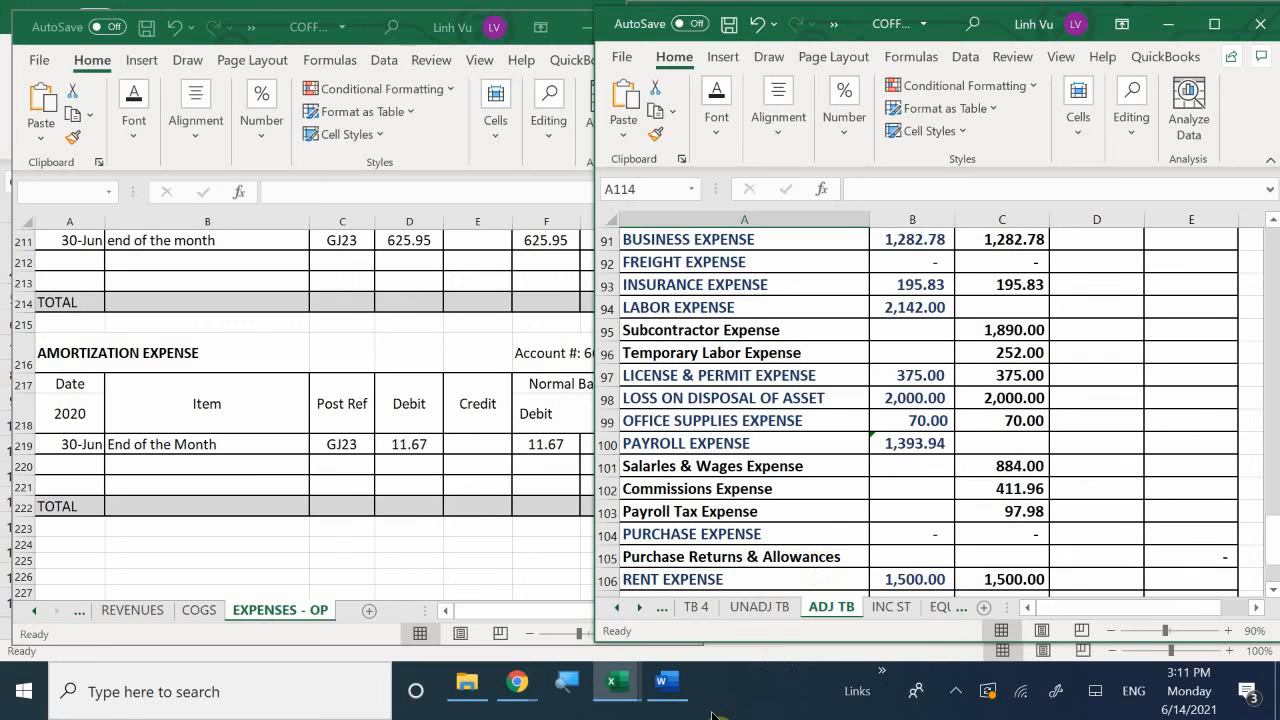
{"action": "mouse_move", "coordinate": [627, 697]}
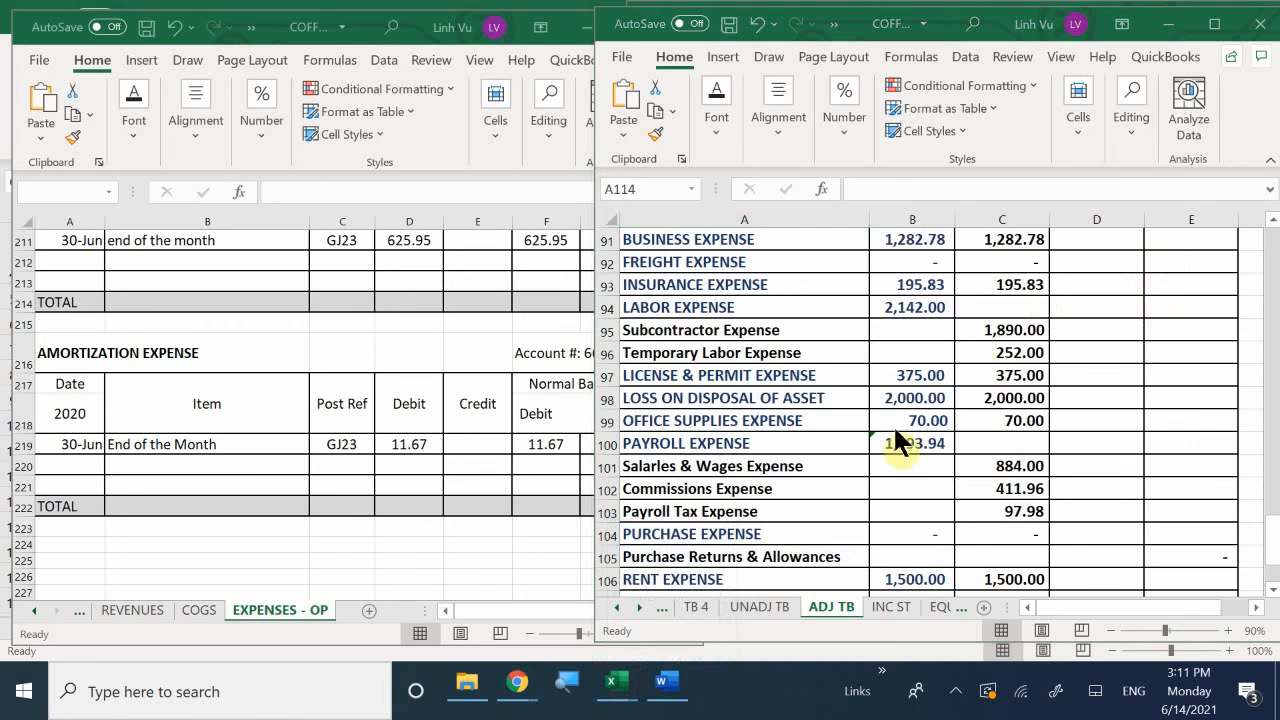
{"action": "scroll", "coordinate": [889, 447], "scroll_direction": "up", "scroll_amount": 9}
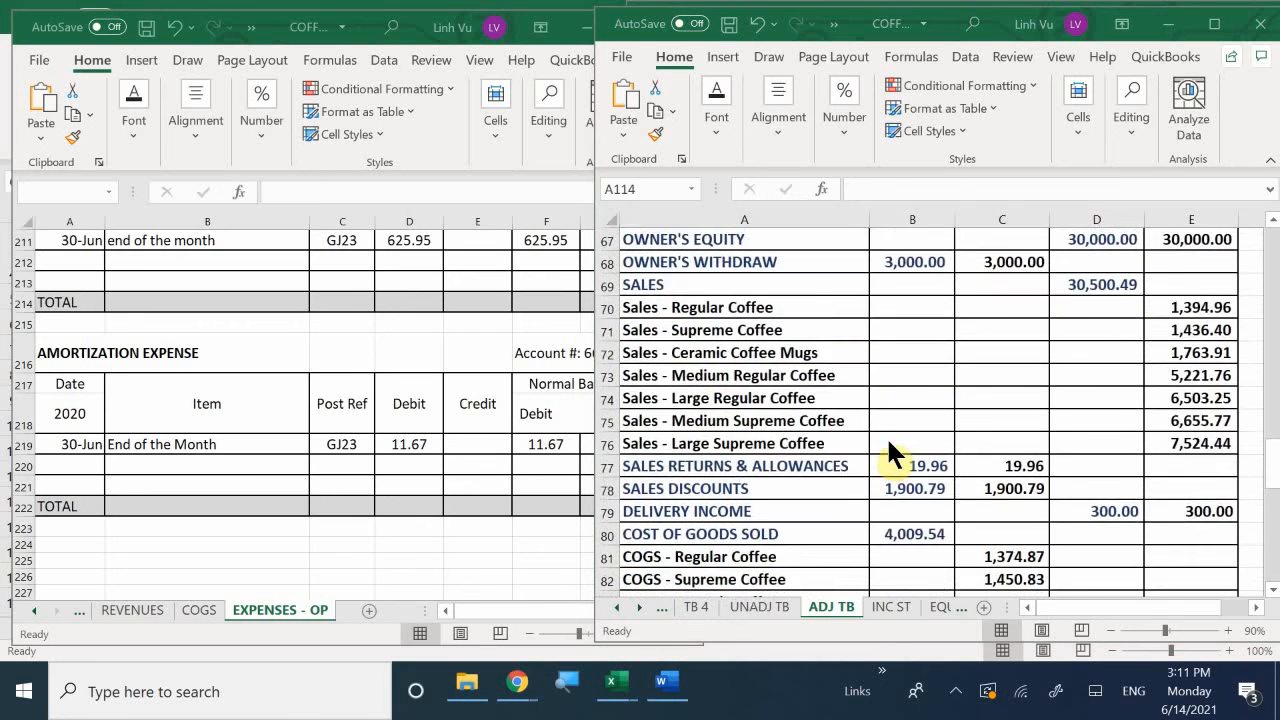
{"action": "scroll", "coordinate": [889, 440], "scroll_direction": "up", "scroll_amount": 12}
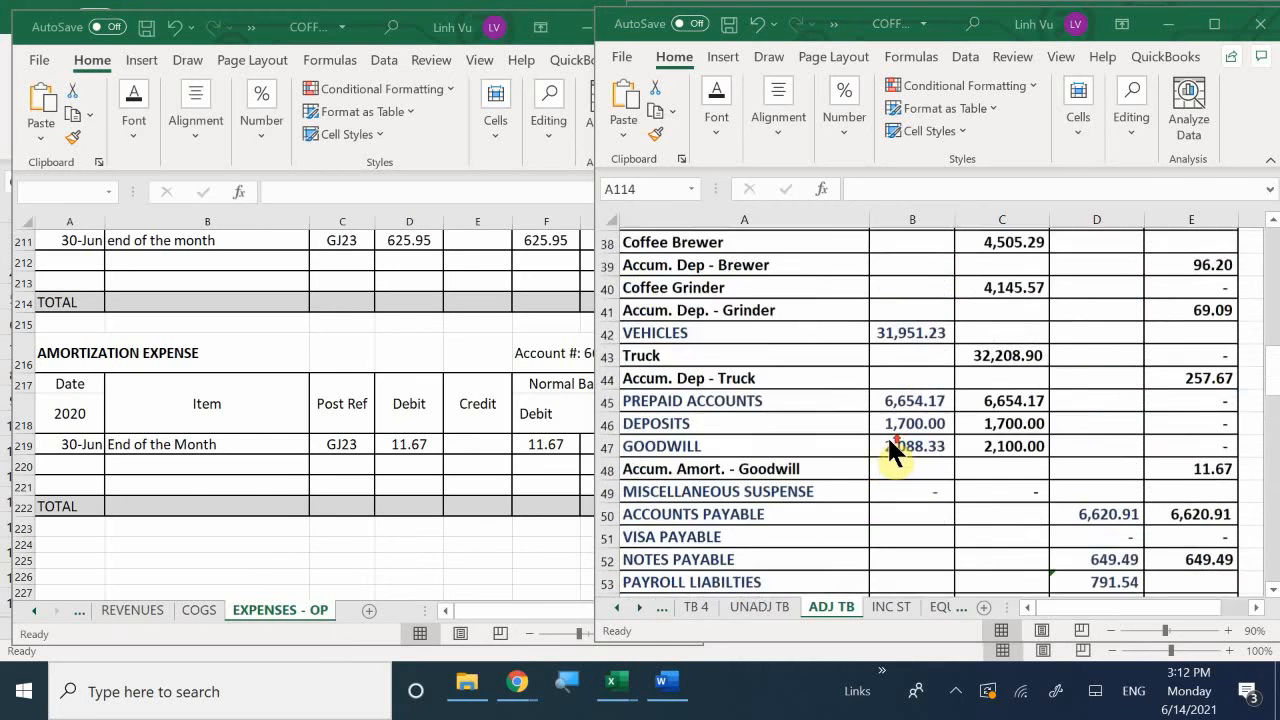
{"action": "scroll", "coordinate": [889, 440], "scroll_direction": "up", "scroll_amount": 9}
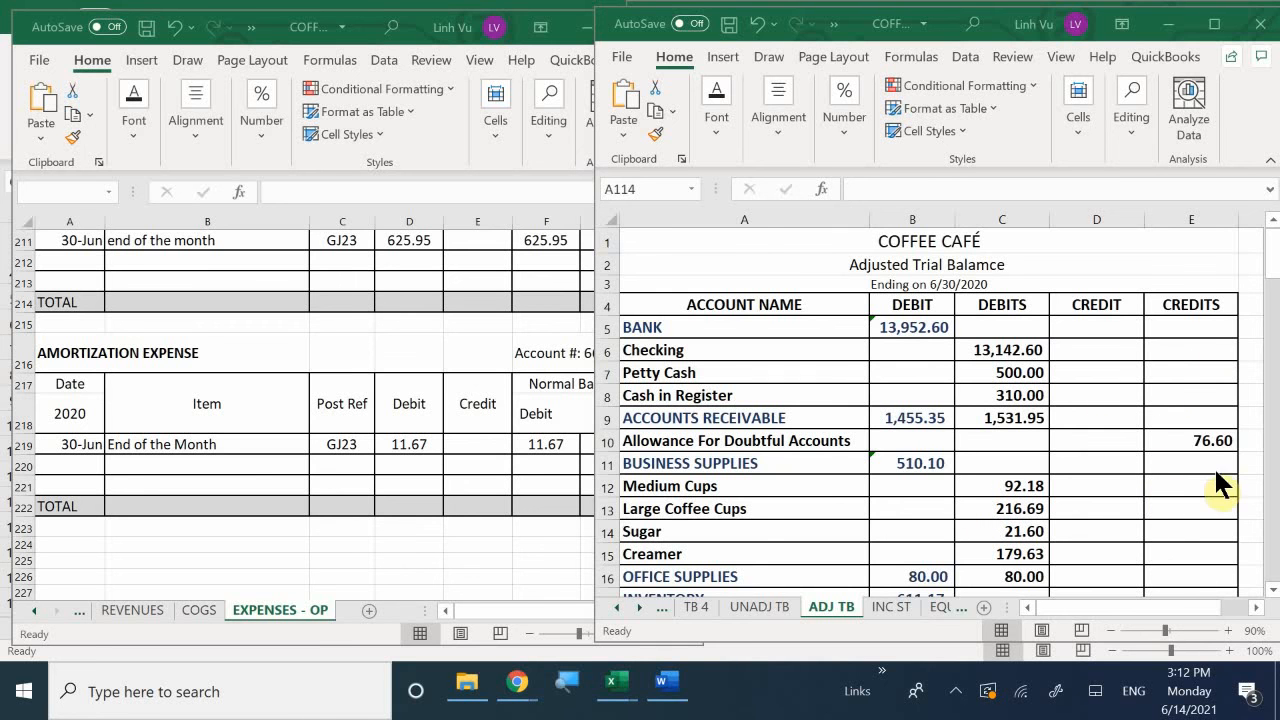
{"action": "scroll", "coordinate": [1200, 481], "scroll_direction": "down", "scroll_amount": 2}
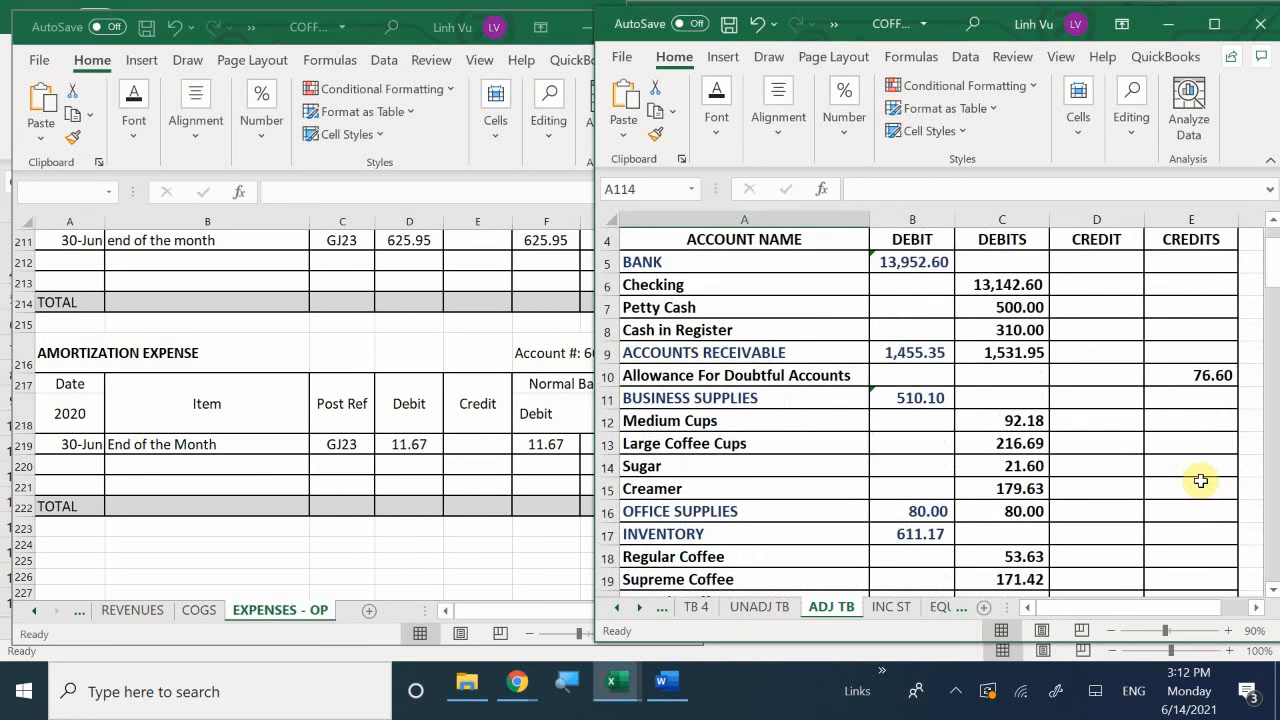
{"action": "scroll", "coordinate": [1200, 481], "scroll_direction": "down", "scroll_amount": 13}
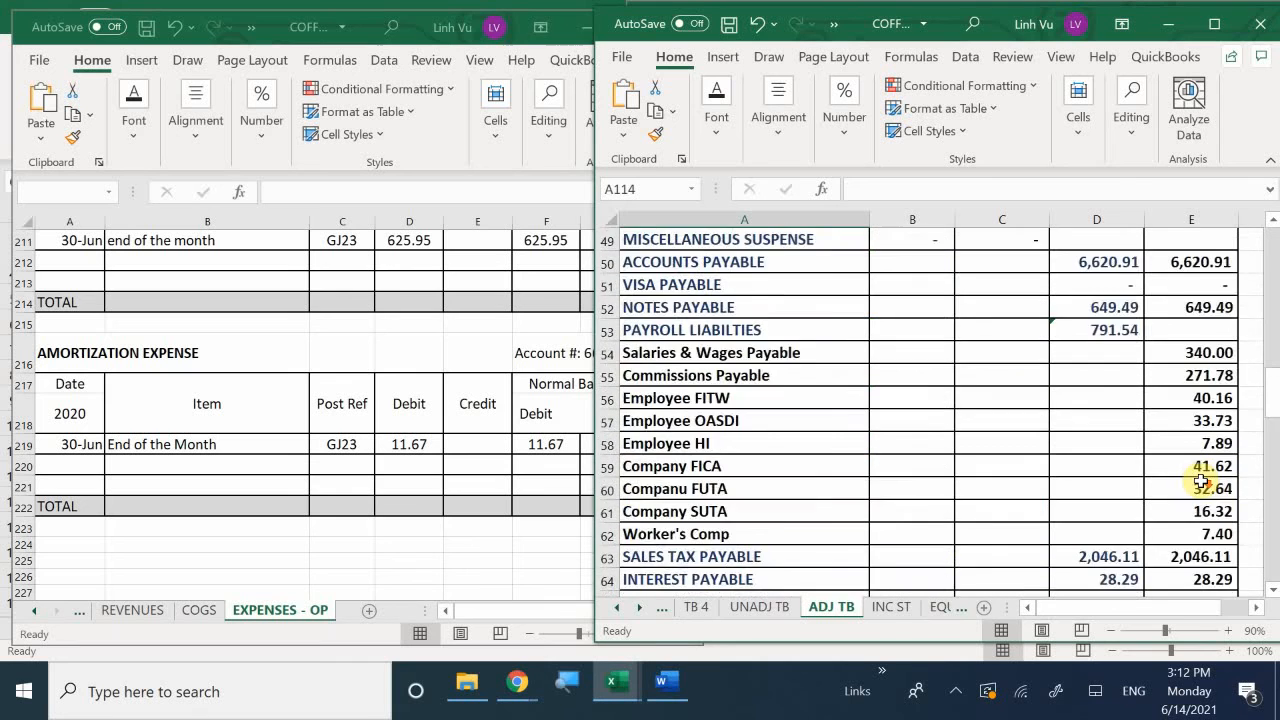
{"action": "scroll", "coordinate": [1200, 481], "scroll_direction": "down", "scroll_amount": 9}
{"action": "scroll", "coordinate": [1200, 481], "scroll_direction": "down", "scroll_amount": 7}
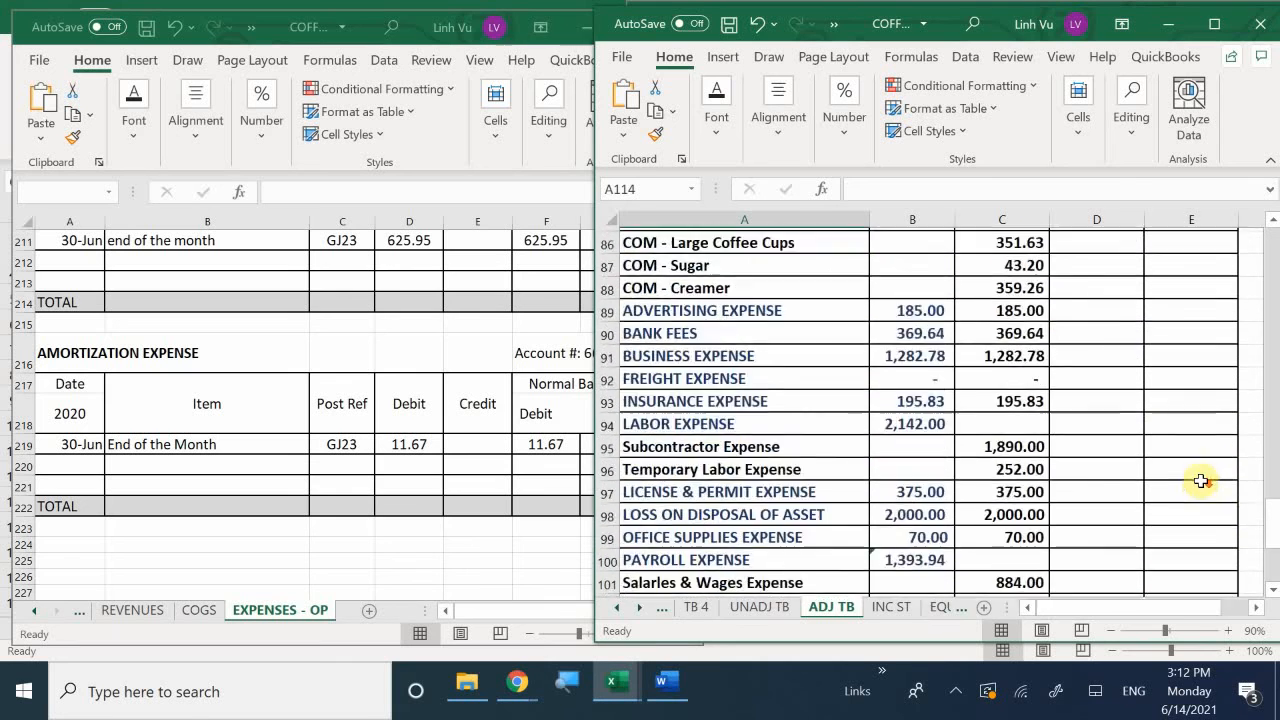
{"action": "scroll", "coordinate": [1200, 481], "scroll_direction": "down", "scroll_amount": 5}
{"action": "scroll", "coordinate": [1200, 481], "scroll_direction": "up", "scroll_amount": 1}
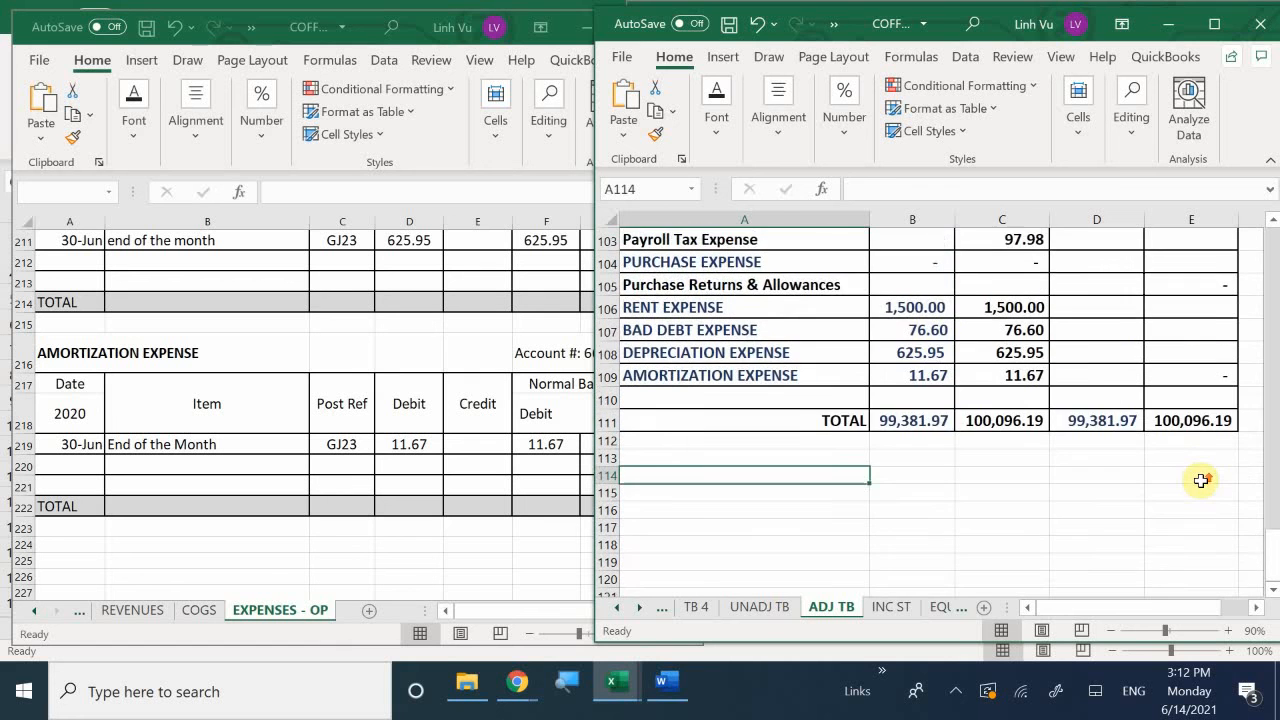
{"action": "scroll", "coordinate": [1196, 485], "scroll_direction": "up", "scroll_amount": 1}
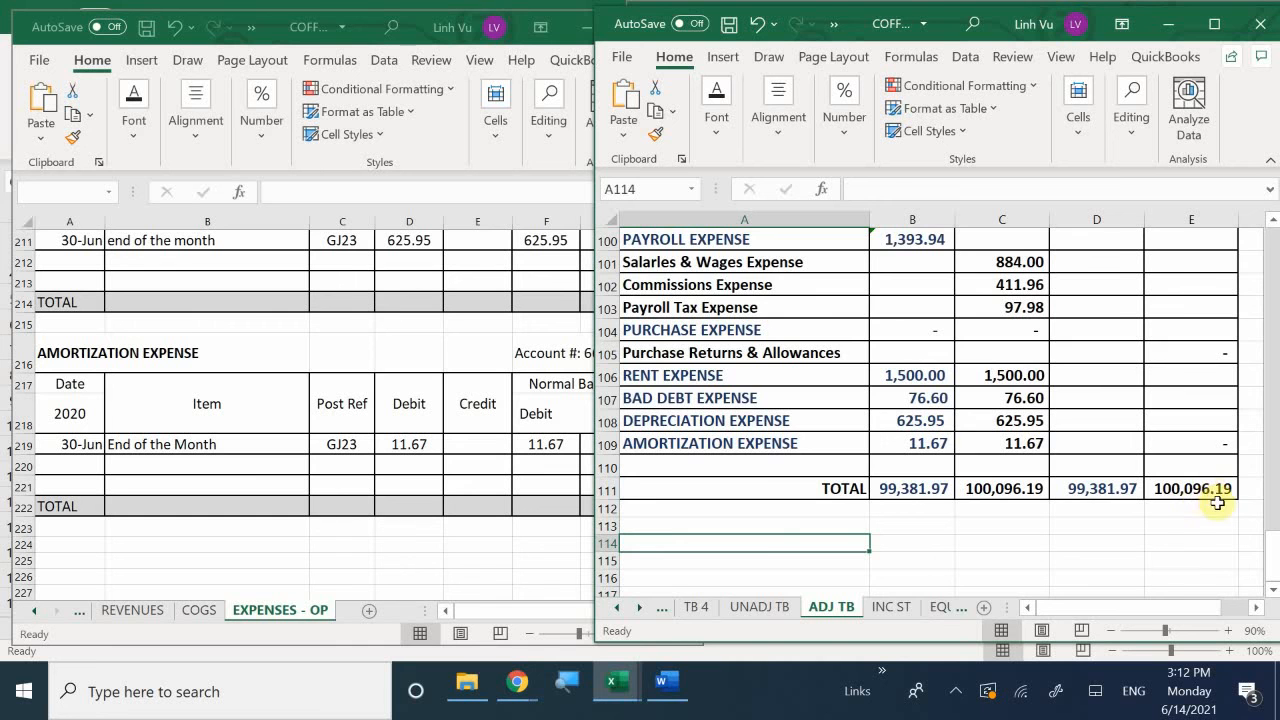
Examine the sales, equity and payable accounts, and check the formulas behind the LOANS and INTEREST PAYABLE credits in D65 and D64.
{"action": "scroll", "coordinate": [1221, 440], "scroll_direction": "up", "scroll_amount": 4}
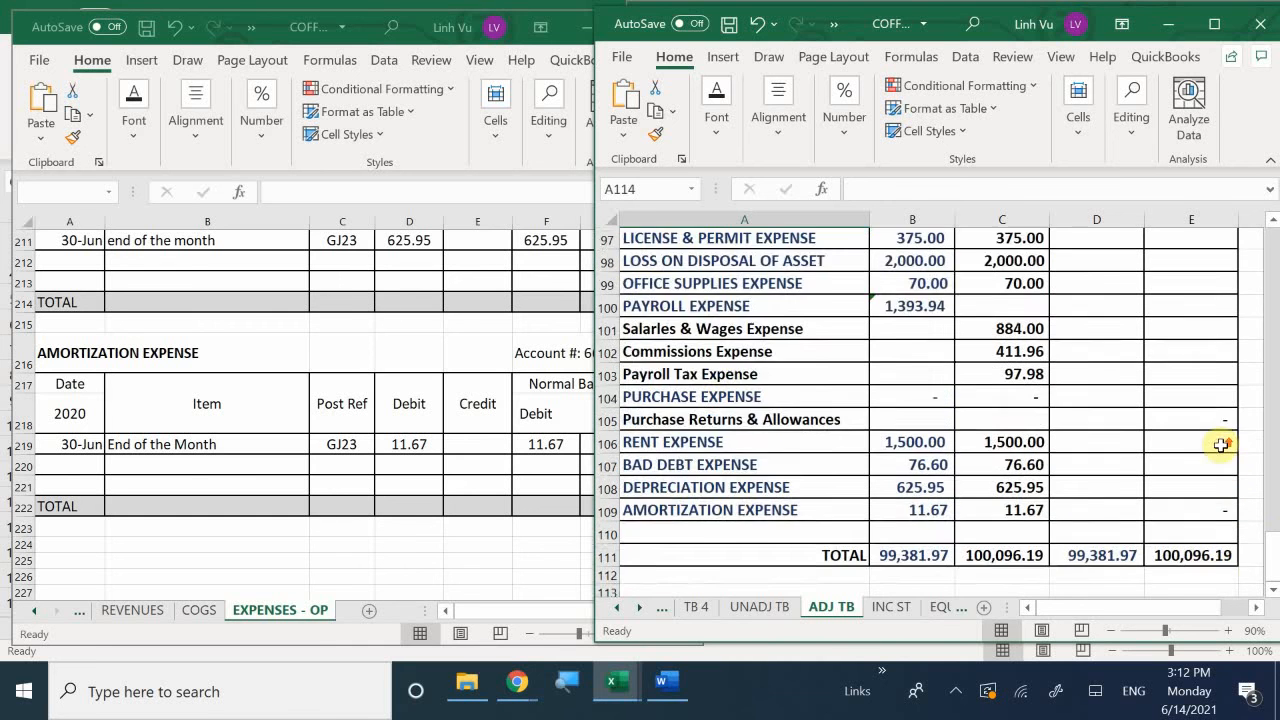
{"action": "scroll", "coordinate": [1221, 445], "scroll_direction": "up", "scroll_amount": 7}
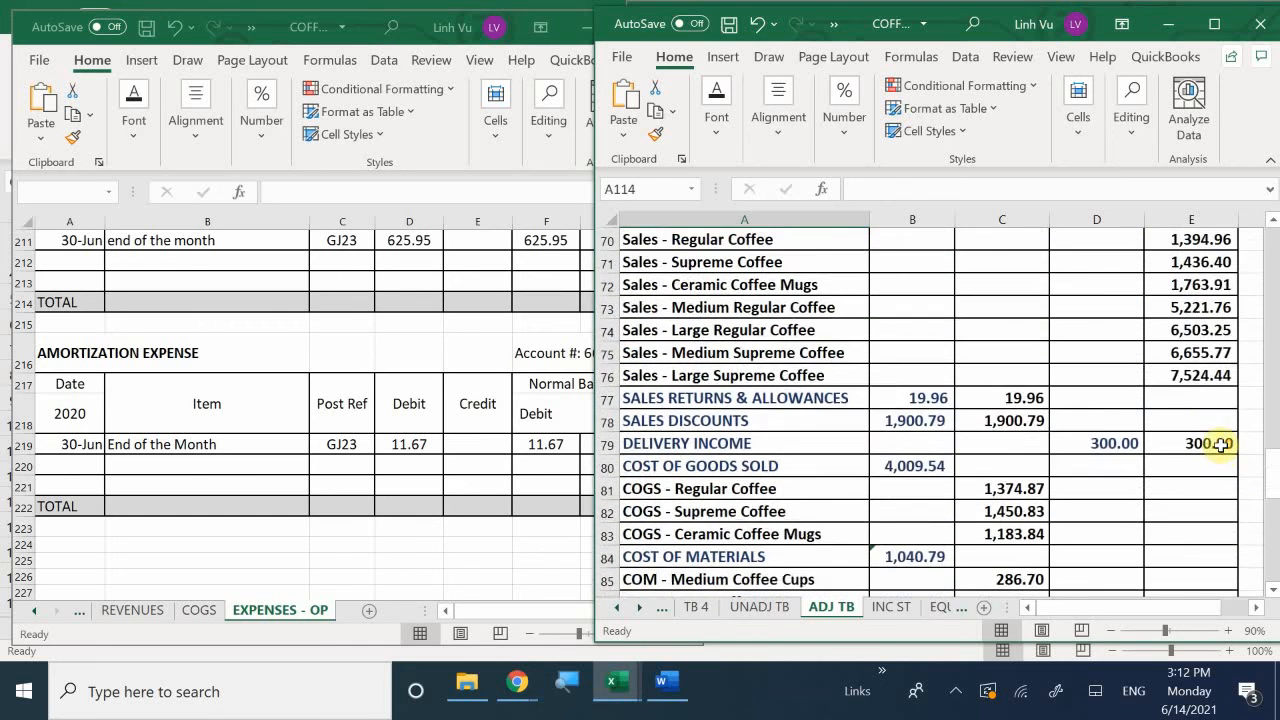
{"action": "scroll", "coordinate": [1221, 445], "scroll_direction": "up", "scroll_amount": 4}
{"action": "scroll", "coordinate": [1221, 445], "scroll_direction": "down", "scroll_amount": 4}
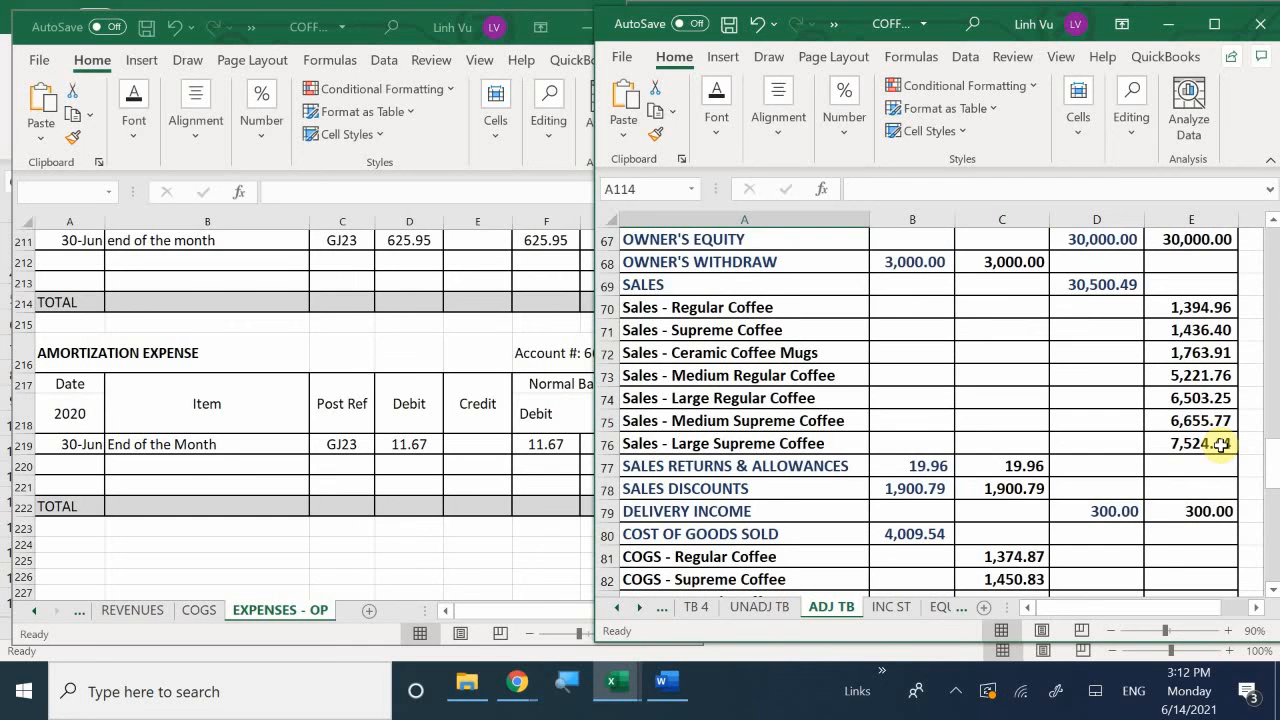
{"action": "scroll", "coordinate": [1221, 445], "scroll_direction": "up", "scroll_amount": 1}
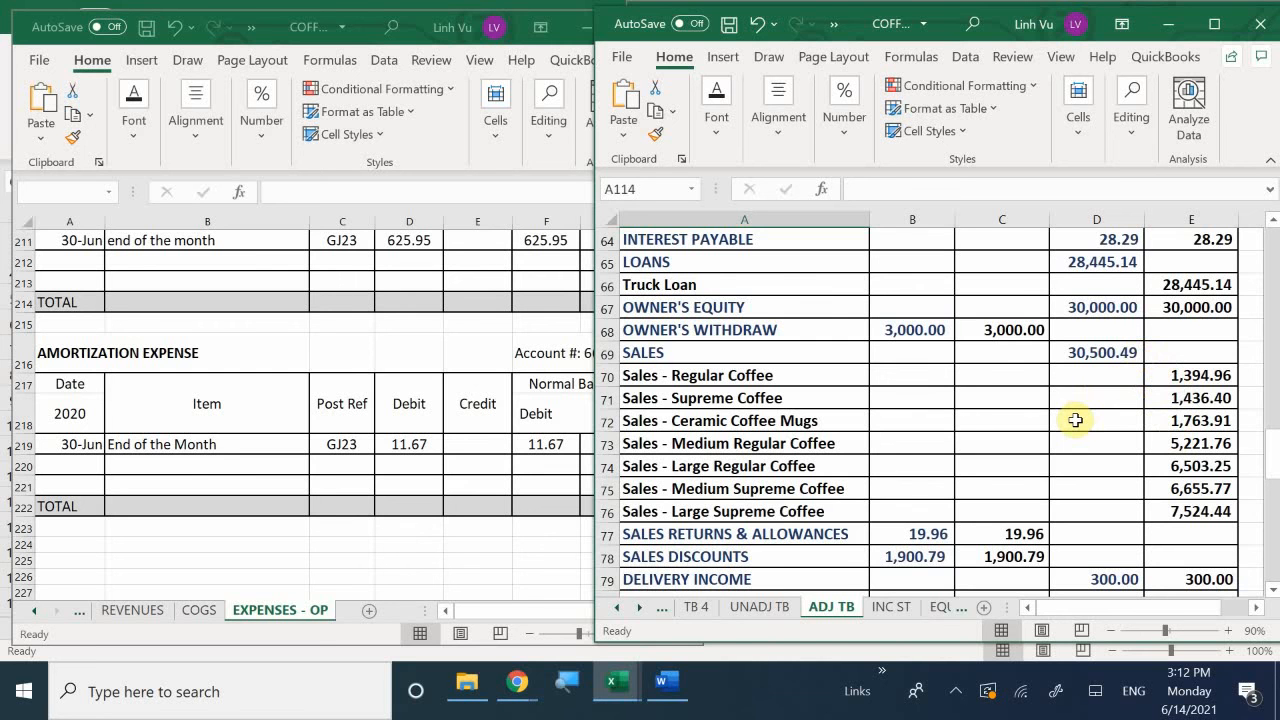
{"action": "scroll", "coordinate": [1100, 425], "scroll_direction": "up", "scroll_amount": 1}
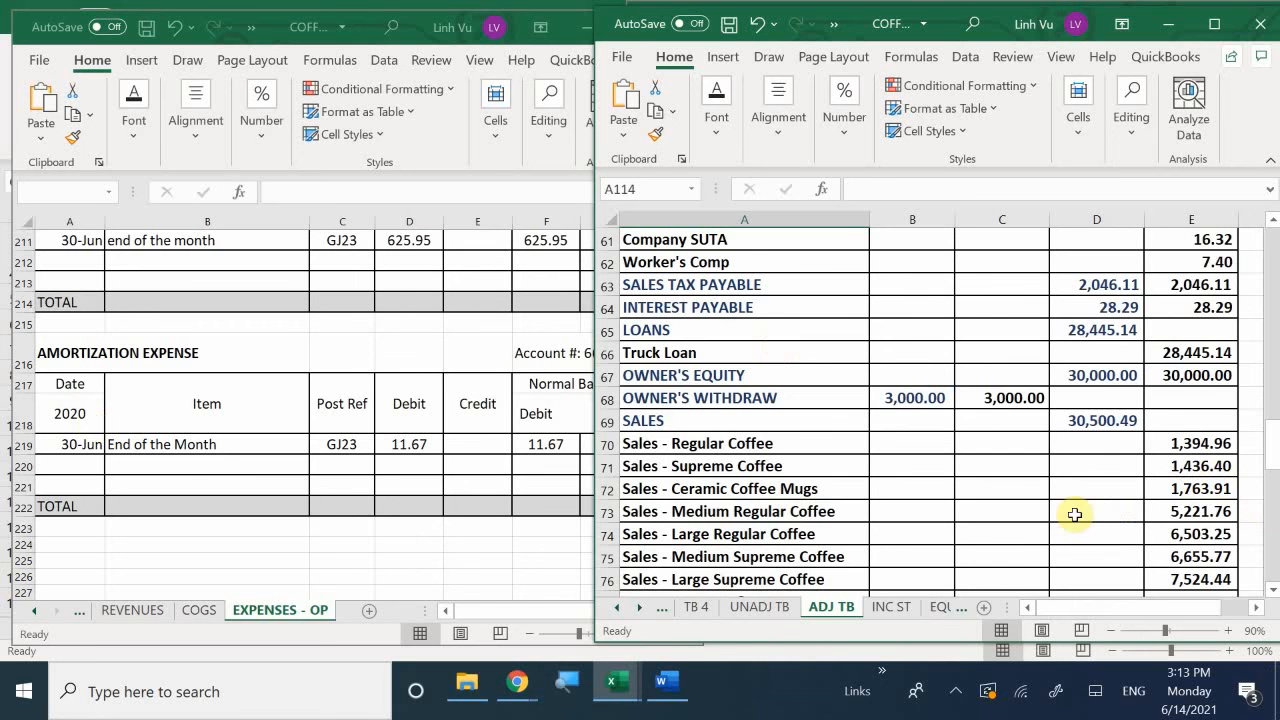
{"action": "left_click", "coordinate": [1094, 443]}
{"action": "scroll", "coordinate": [1096, 443], "scroll_direction": "up", "scroll_amount": 2}
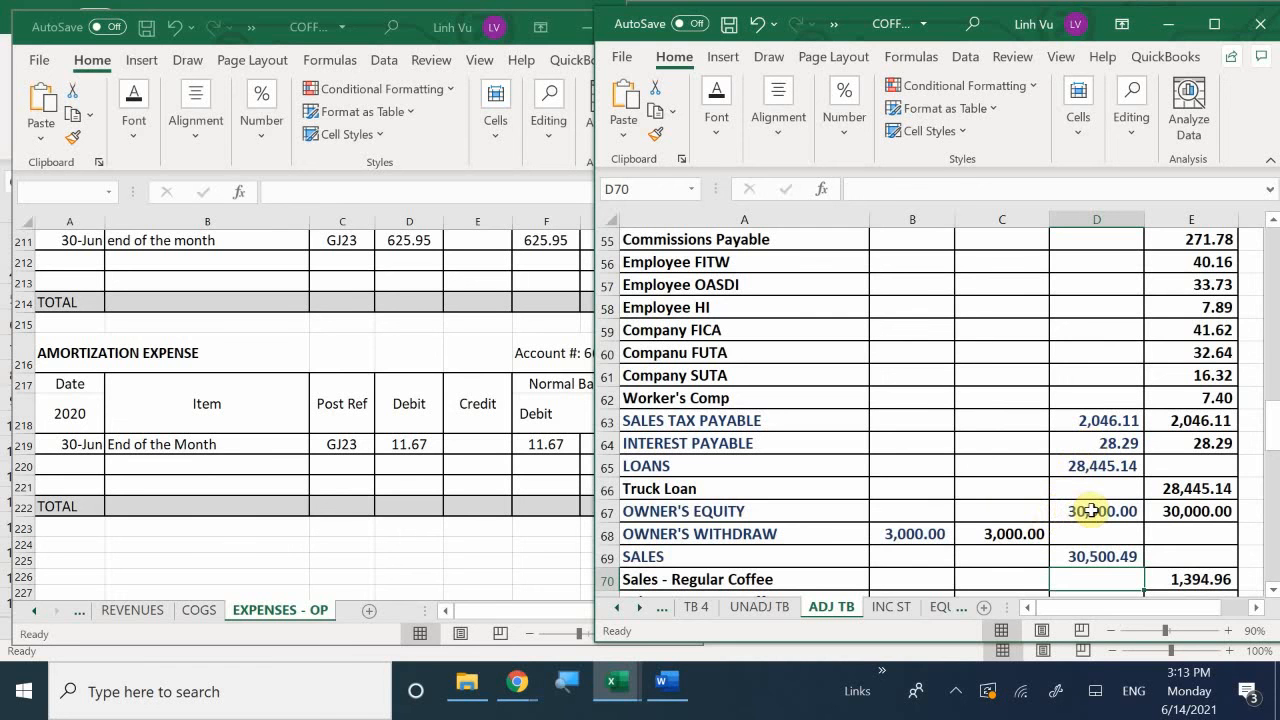
{"action": "left_click", "coordinate": [1066, 466]}
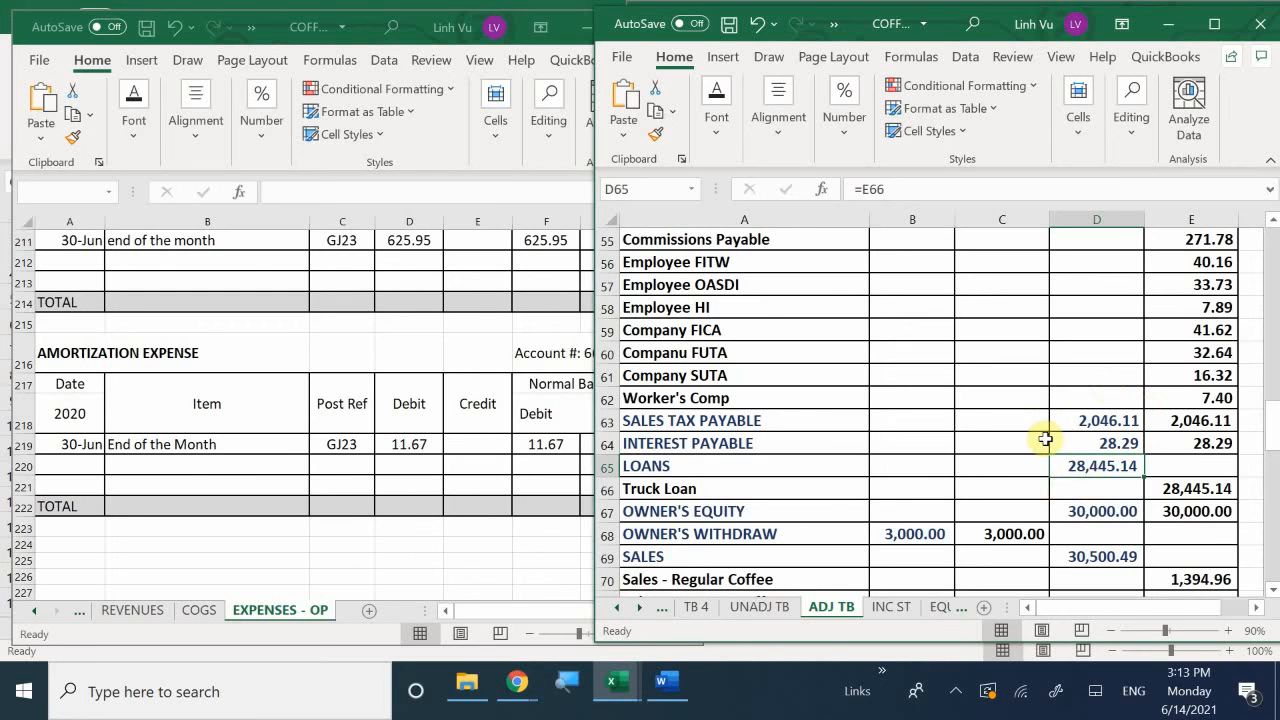
{"action": "left_click", "coordinate": [1078, 443]}
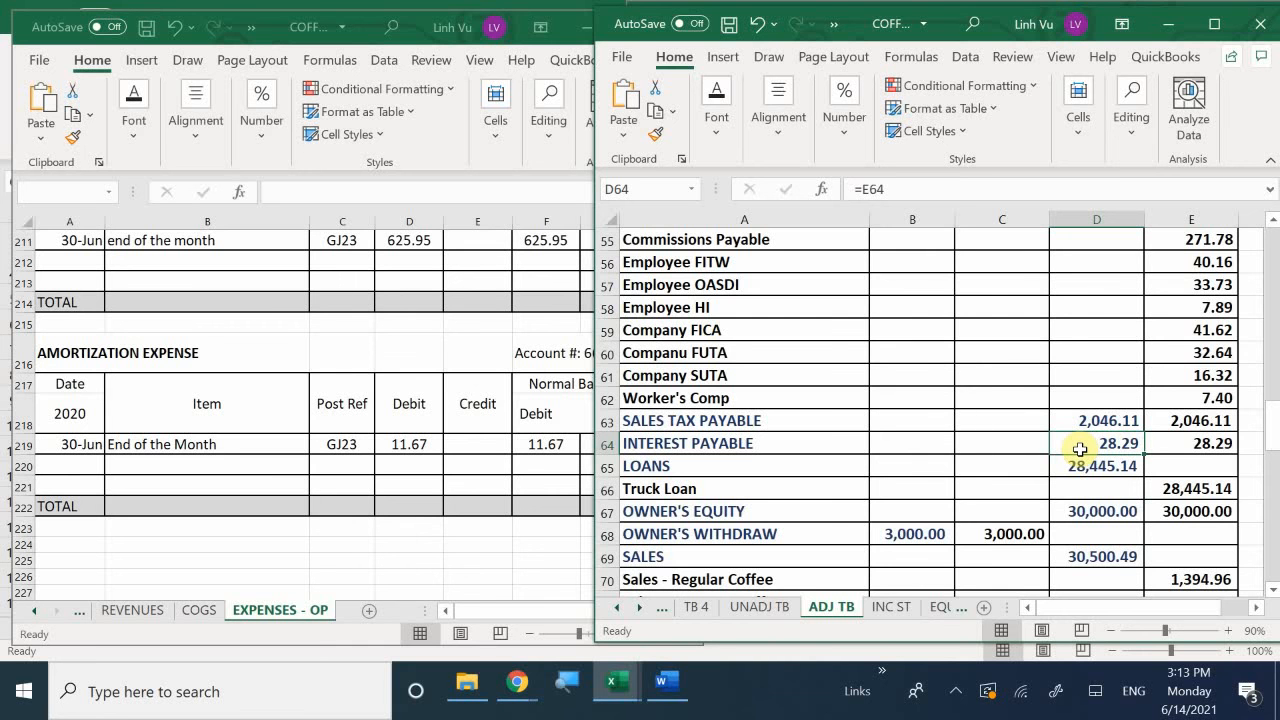
Compare the debit and credit totals in the TOTAL row of the adjusted trial balance.
{"action": "scroll", "coordinate": [1080, 449], "scroll_direction": "down", "scroll_amount": 11}
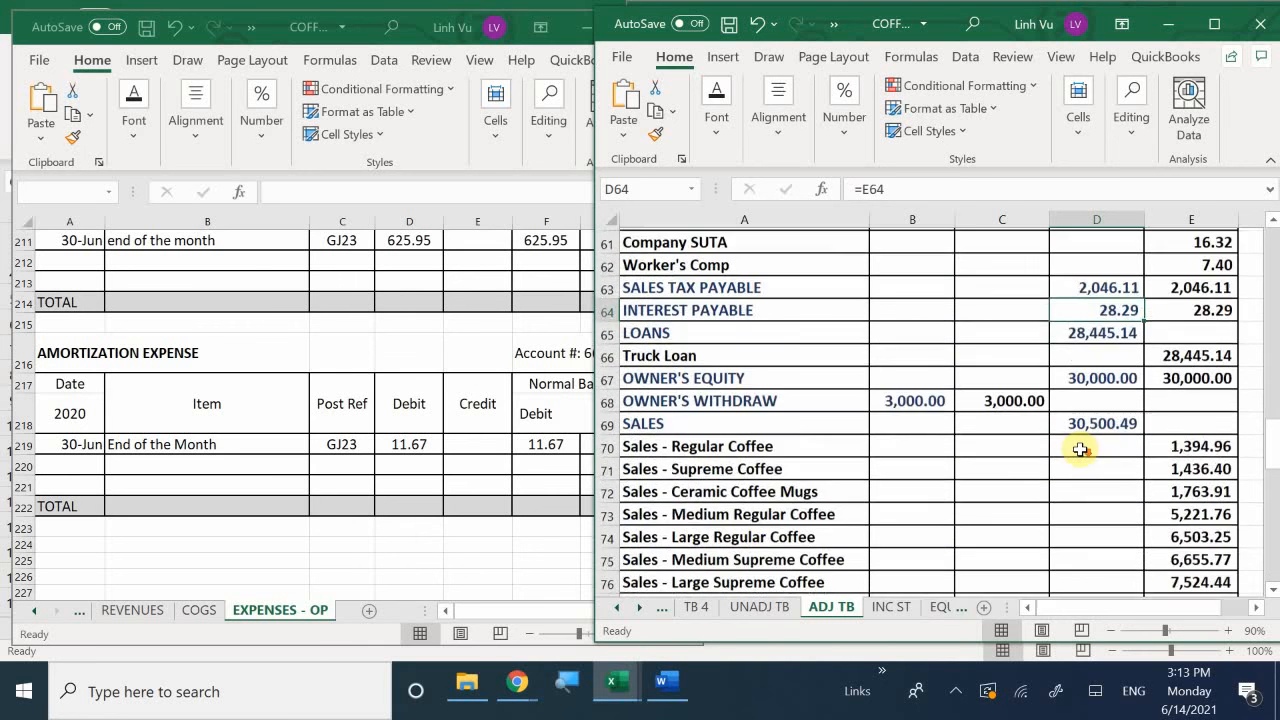
{"action": "scroll", "coordinate": [1083, 449], "scroll_direction": "down", "scroll_amount": 4}
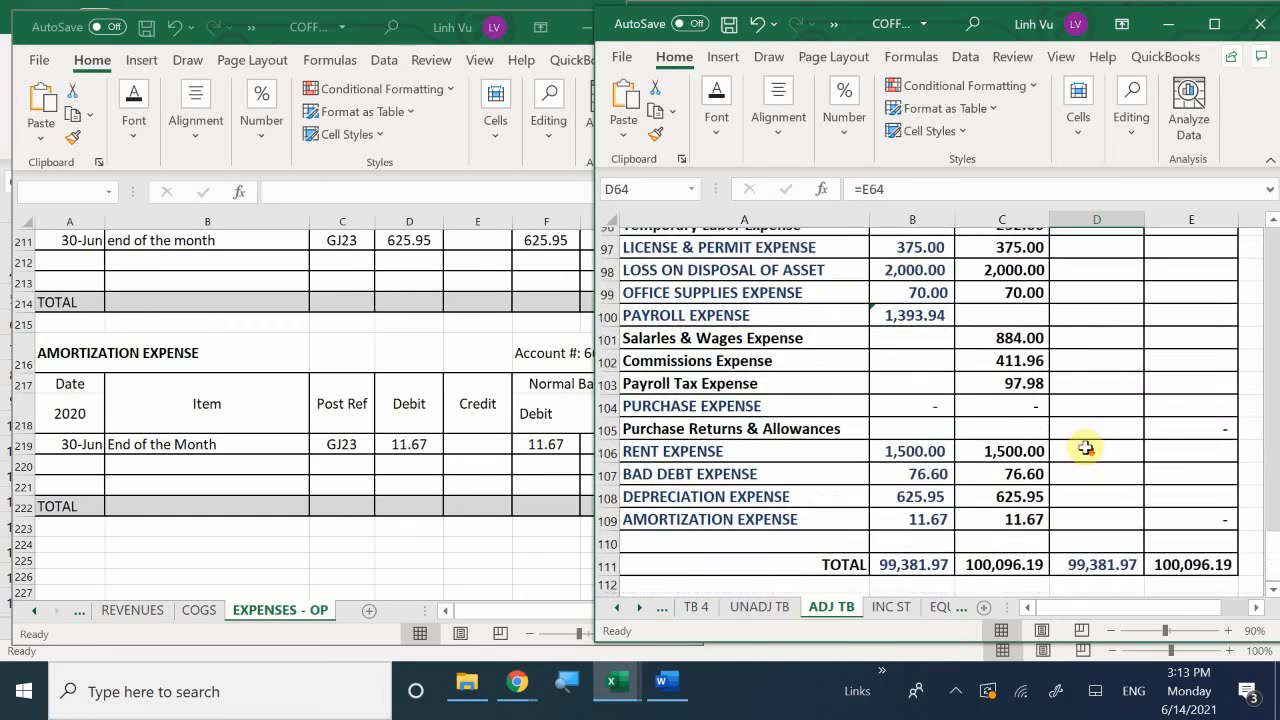
{"action": "left_click", "coordinate": [934, 579]}
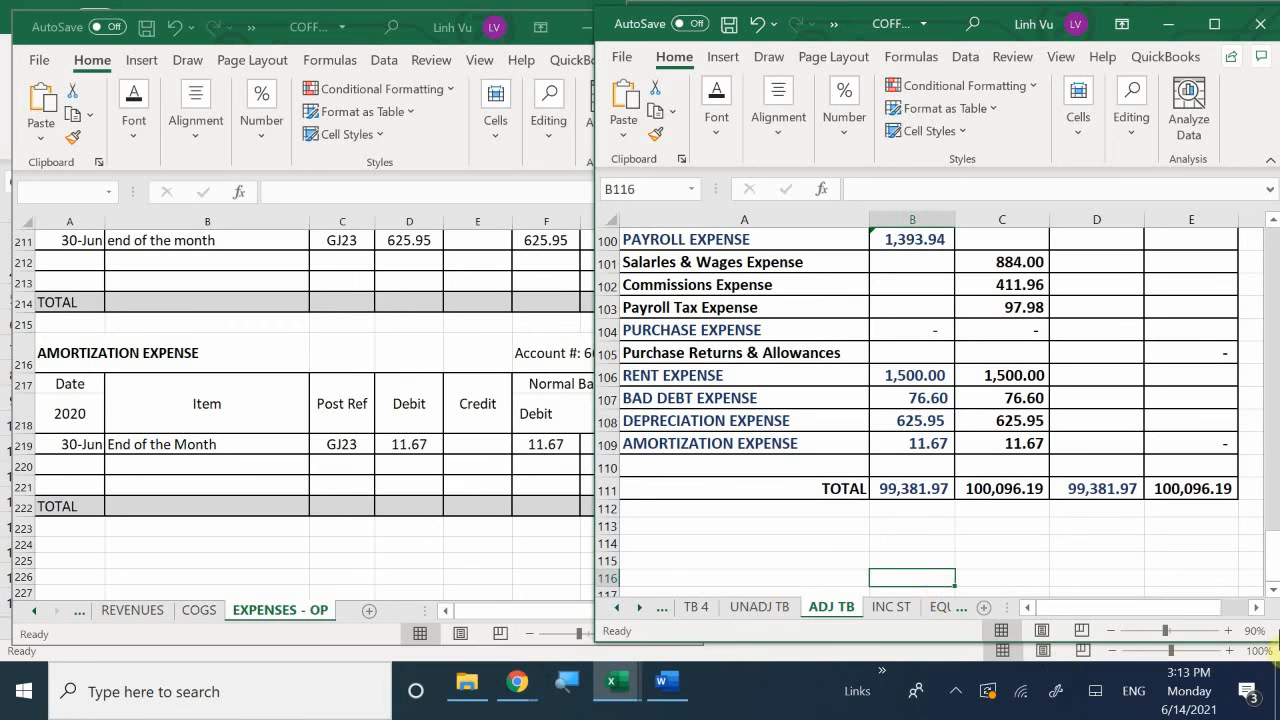
{"action": "left_click", "coordinate": [955, 690]}
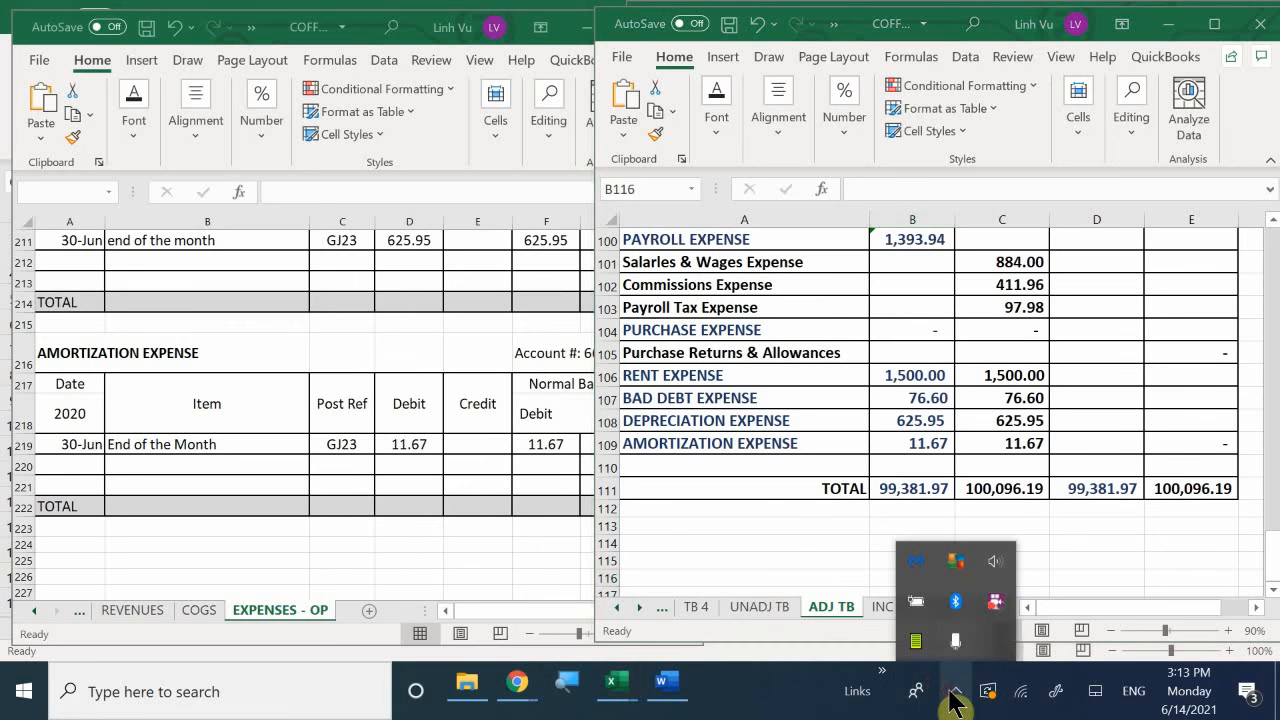
{"action": "right_click", "coordinate": [995, 603]}
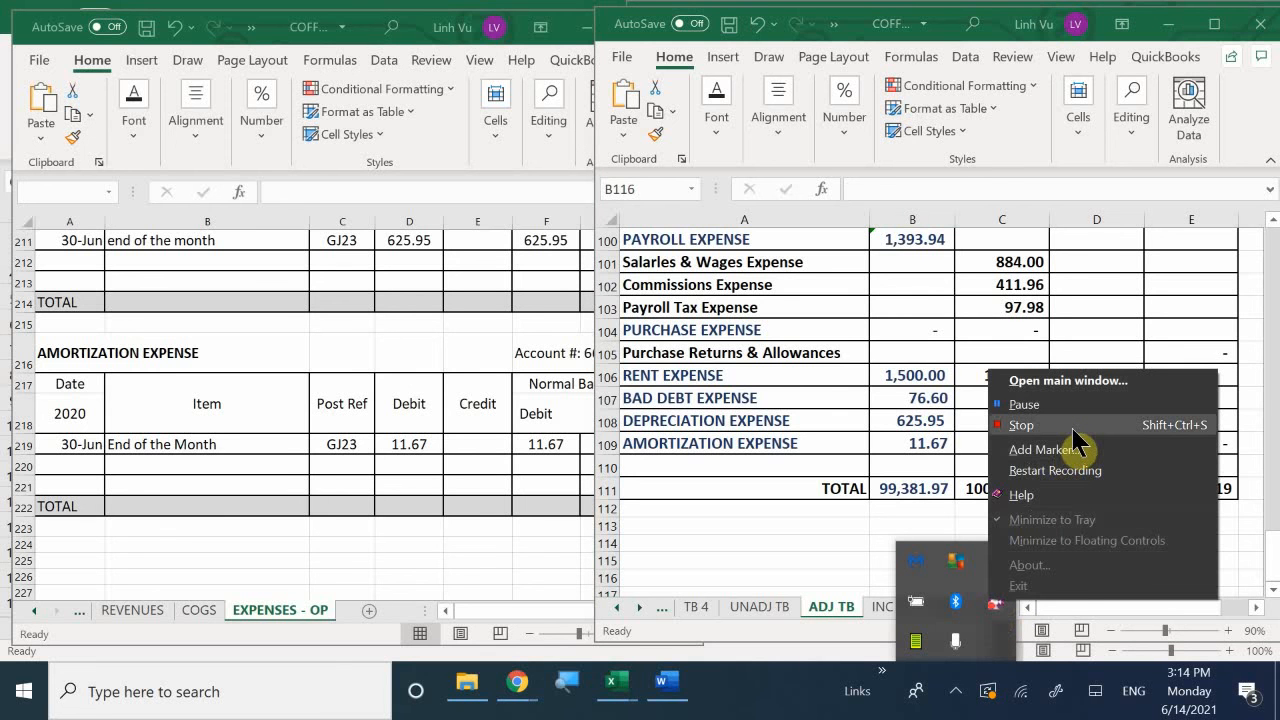